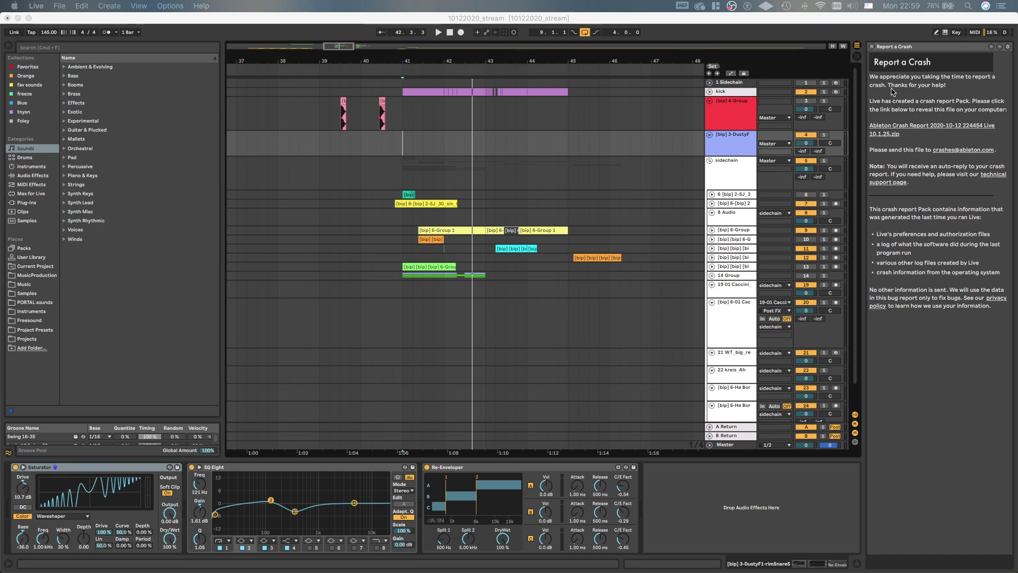
Close the crash report help view
{"action": "left_click", "coordinate": [872, 47]}
{"action": "left_click", "coordinate": [872, 47]}
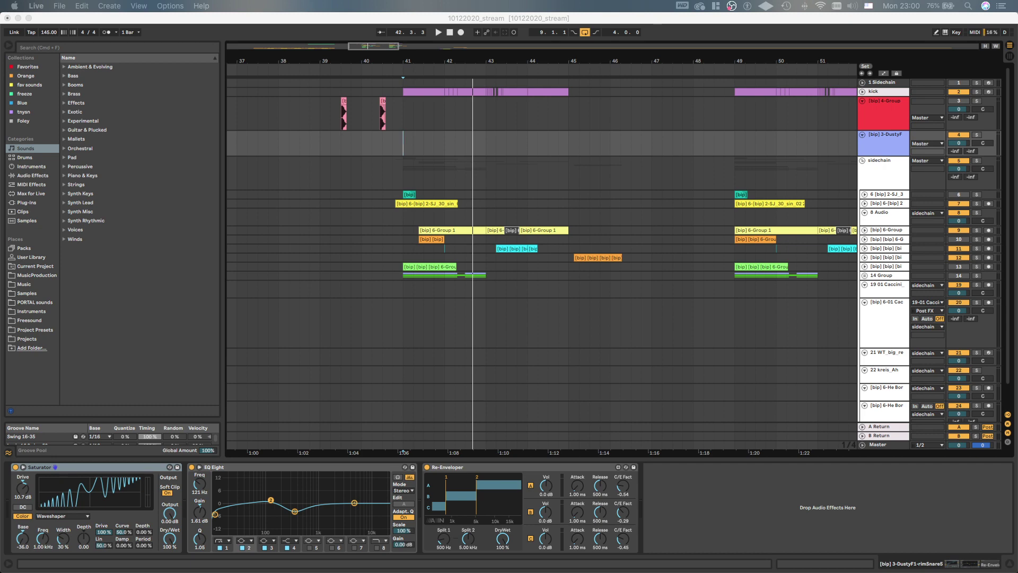
Play the arrangement from bar 41 and follow the clips across the section
{"action": "left_click", "coordinate": [405, 220]}
{"action": "key", "text": "space"}
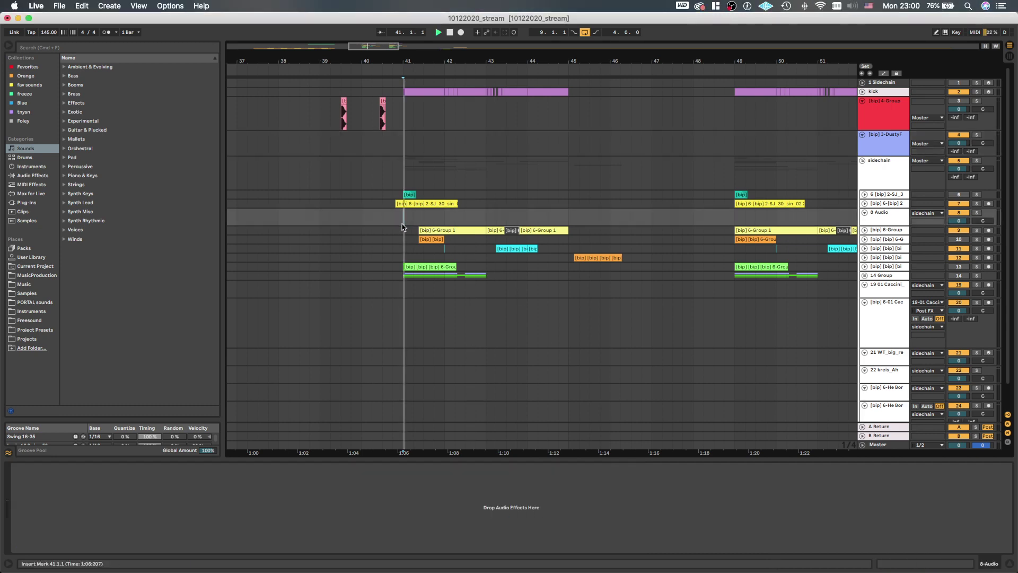
{"action": "key", "text": "minus"}
{"action": "key", "text": "ctrl+Up"}
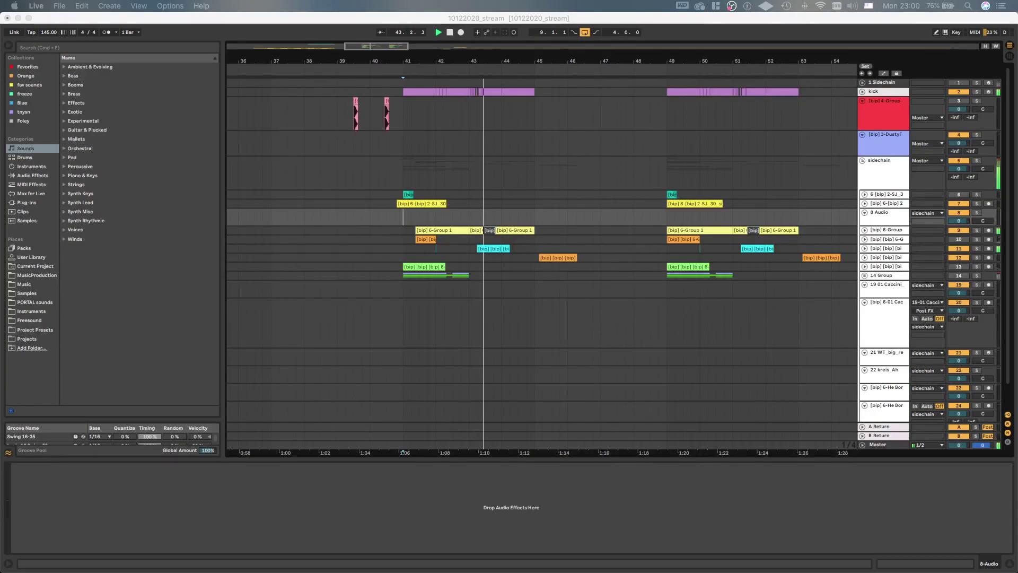
{"action": "scroll", "coordinate": [488, 293], "scroll_direction": "down", "scroll_amount": 1}
{"action": "left_click", "coordinate": [466, 284]}
{"action": "scroll", "coordinate": [465, 283], "scroll_direction": "up", "scroll_amount": 5}
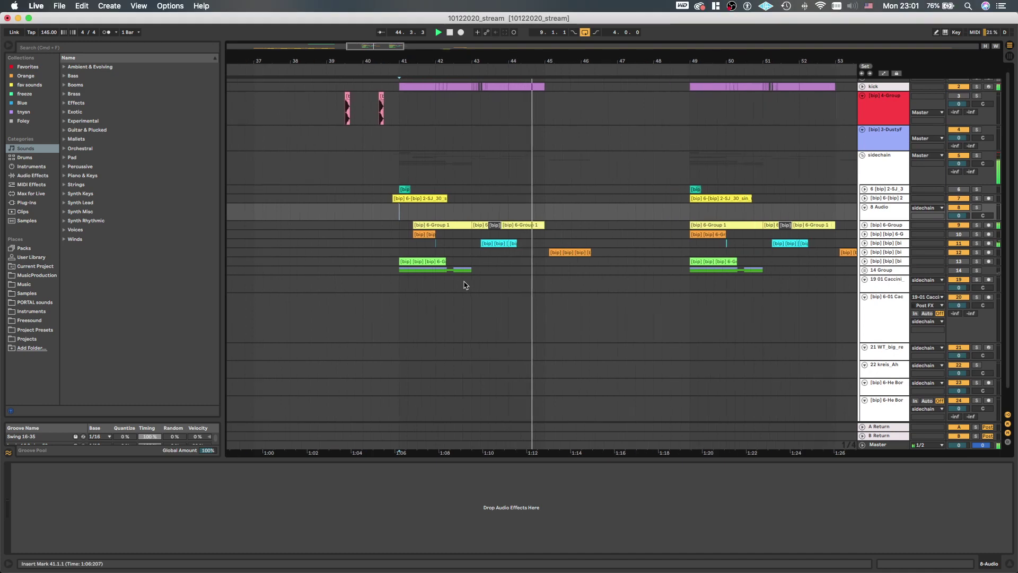
{"action": "scroll", "coordinate": [461, 273], "scroll_direction": "down", "scroll_amount": 6}
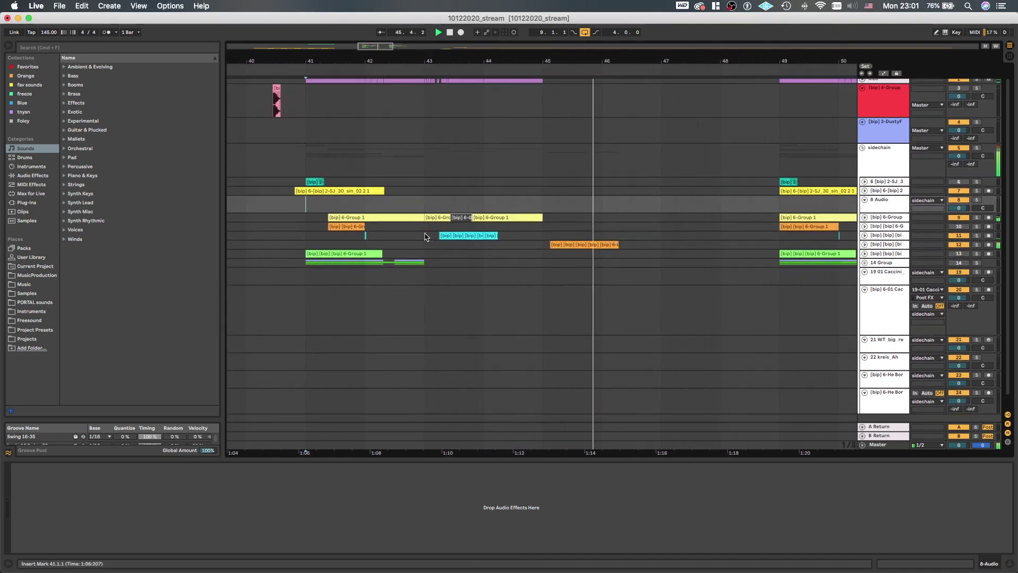
{"action": "scroll", "coordinate": [519, 264], "scroll_direction": "up", "scroll_amount": 3}
{"action": "scroll", "coordinate": [530, 247], "scroll_direction": "up", "scroll_amount": 2}
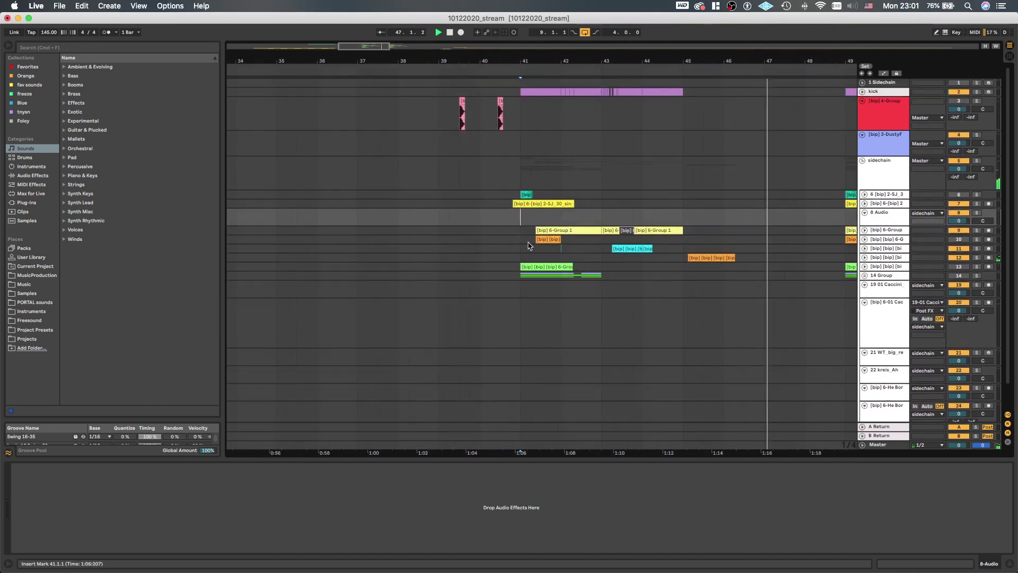
Audition the short teal clip at bar 41 in solo, then hear it again with all tracks playing
{"action": "scroll", "coordinate": [530, 245], "scroll_direction": "up", "scroll_amount": 4}
{"action": "left_click", "coordinate": [490, 194]}
{"action": "key", "text": "s"}
{"action": "key", "text": "space"}
{"action": "key", "text": "space"}
{"action": "key", "text": "s"}
{"action": "key", "text": "u"}
{"action": "scroll", "coordinate": [504, 197], "scroll_direction": "up", "scroll_amount": 4}
{"action": "scroll", "coordinate": [500, 200], "scroll_direction": "right", "scroll_amount": 2}
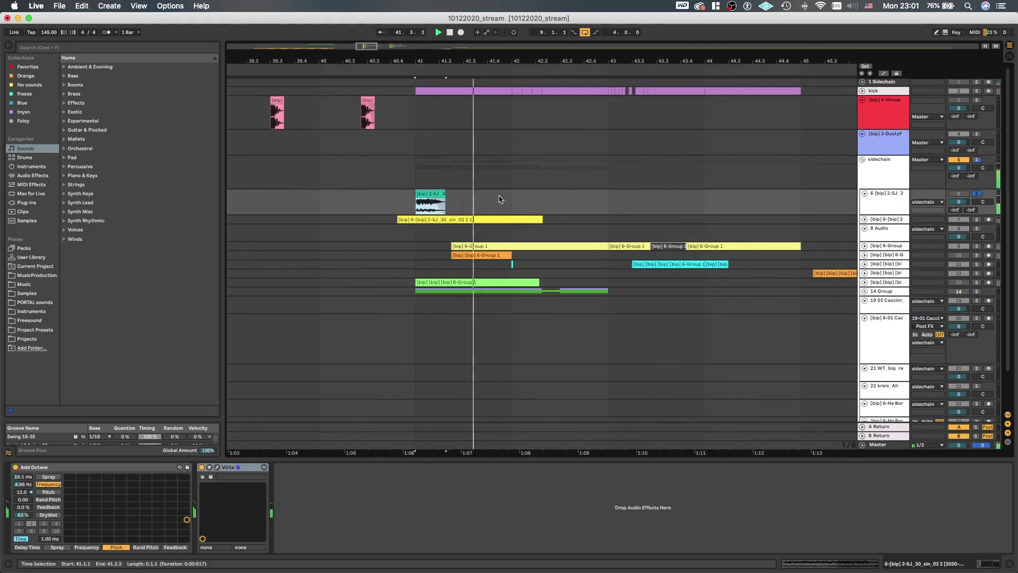
{"action": "key", "text": "space"}
{"action": "key", "text": "space"}
{"action": "scroll", "coordinate": [464, 206], "scroll_direction": "down", "scroll_amount": 3}
{"action": "scroll", "coordinate": [460, 208], "scroll_direction": "down", "scroll_amount": 3}
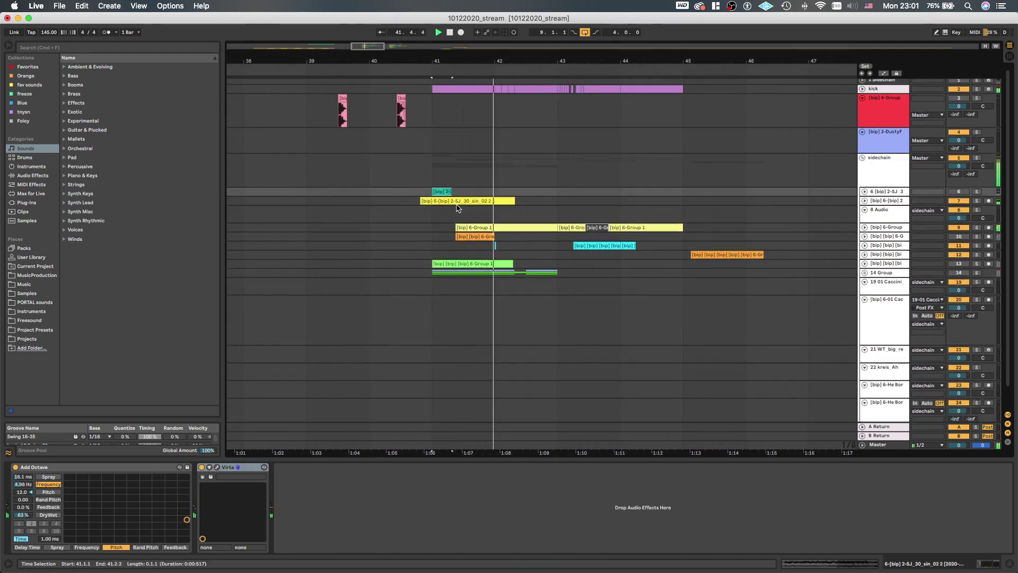
Show the waveform of the yellow clip on track 7 and play the section from that clip
{"action": "scroll", "coordinate": [460, 207], "scroll_direction": "down", "scroll_amount": 2}
{"action": "scroll", "coordinate": [462, 177], "scroll_direction": "up", "scroll_amount": 2}
{"action": "scroll", "coordinate": [462, 177], "scroll_direction": "up", "scroll_amount": 3}
{"action": "scroll", "coordinate": [460, 180], "scroll_direction": "down", "scroll_amount": 2}
{"action": "scroll", "coordinate": [459, 181], "scroll_direction": "up", "scroll_amount": 3}
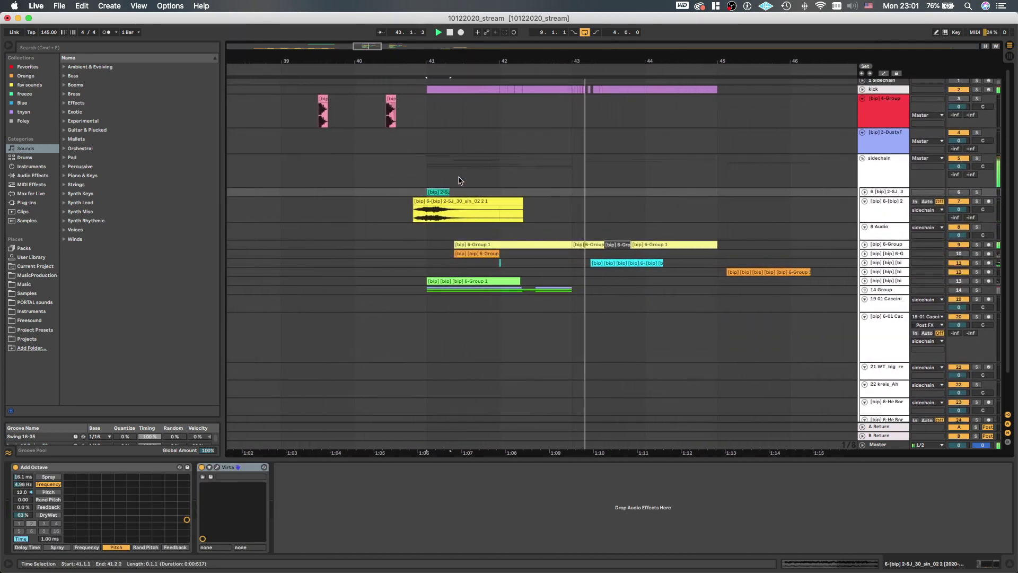
{"action": "scroll", "coordinate": [459, 180], "scroll_direction": "down", "scroll_amount": 3}
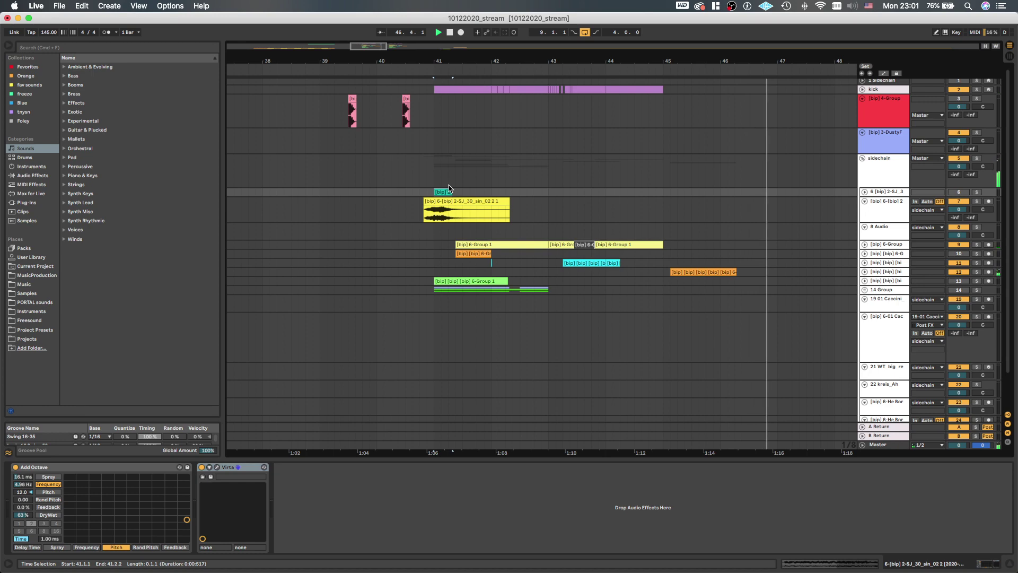
{"action": "left_click", "coordinate": [424, 207]}
{"action": "key", "text": "space"}
{"action": "scroll", "coordinate": [425, 210], "scroll_direction": "down", "scroll_amount": 3}
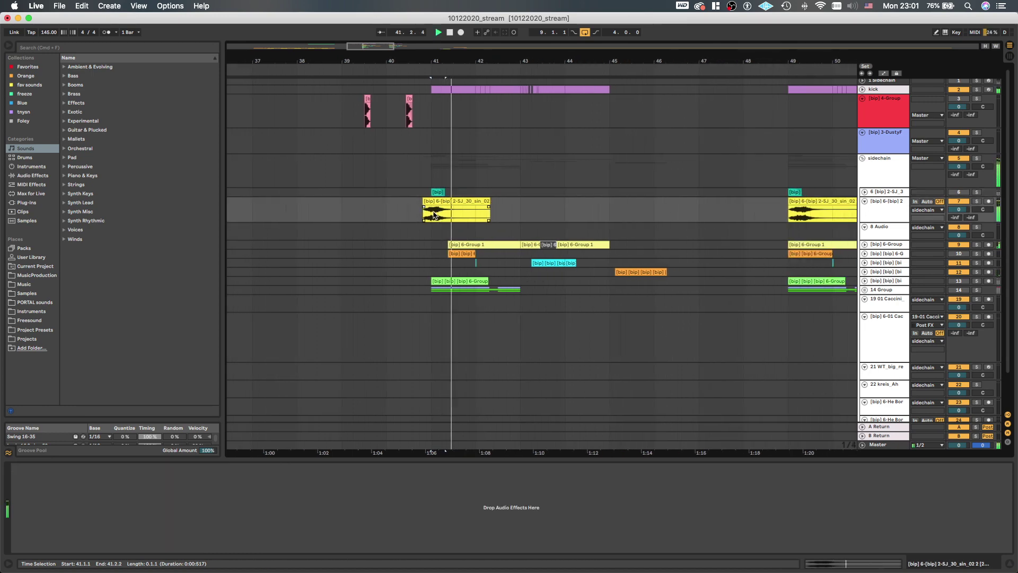
{"action": "scroll", "coordinate": [432, 218], "scroll_direction": "up", "scroll_amount": 1}
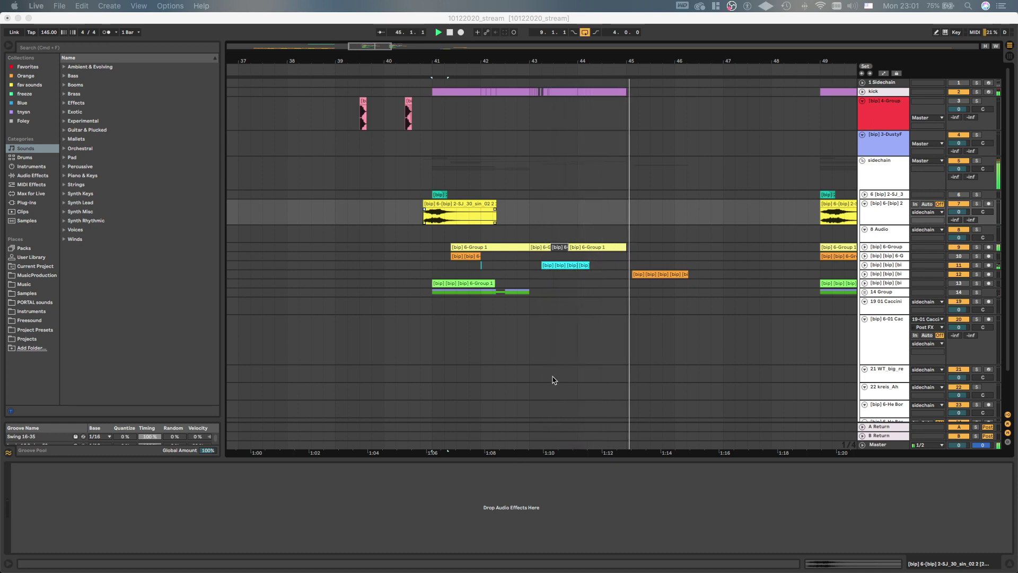
Go back to the earlier section and play it from 27.3.1
{"action": "left_click", "coordinate": [507, 271]}
{"action": "scroll", "coordinate": [506, 260], "scroll_direction": "down", "scroll_amount": 4}
{"action": "scroll", "coordinate": [498, 220], "scroll_direction": "down", "scroll_amount": 3}
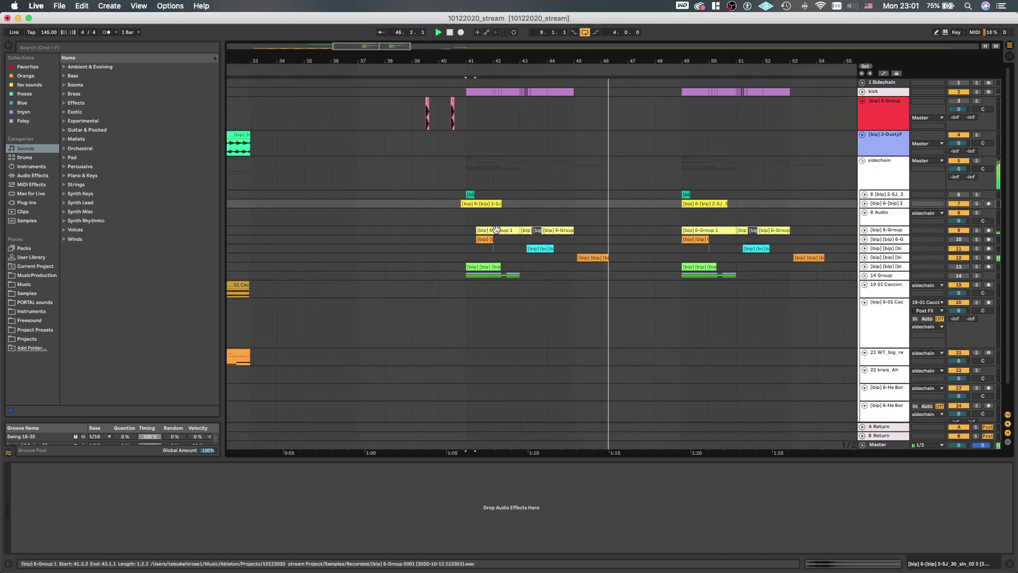
{"action": "scroll", "coordinate": [497, 221], "scroll_direction": "down", "scroll_amount": 2}
{"action": "scroll", "coordinate": [494, 223], "scroll_direction": "down", "scroll_amount": 2}
{"action": "scroll", "coordinate": [493, 223], "scroll_direction": "left", "scroll_amount": 5}
{"action": "left_click", "coordinate": [262, 183]}
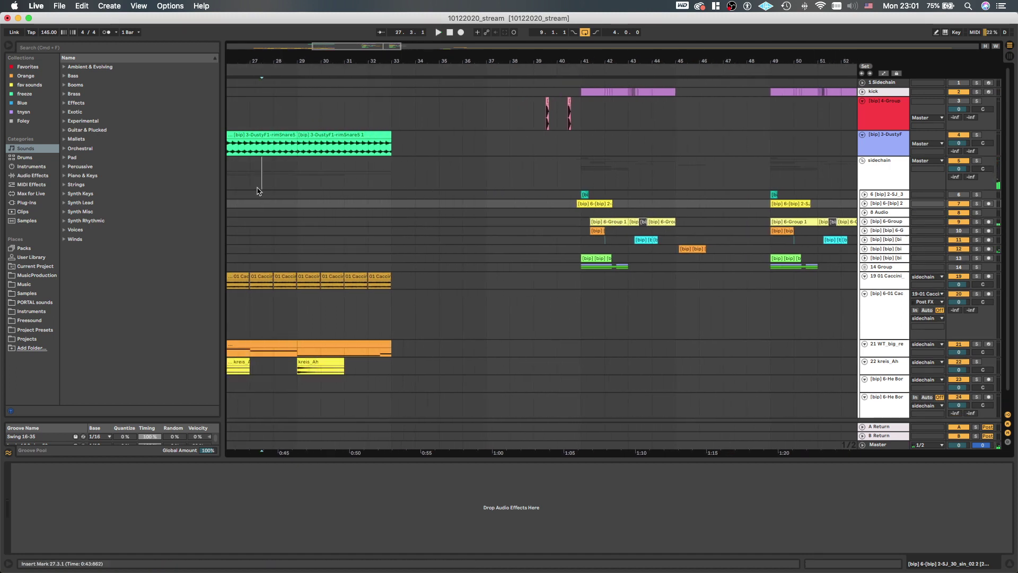
{"action": "scroll", "coordinate": [347, 191], "scroll_direction": "left", "scroll_amount": 5}
{"action": "key", "text": "space"}
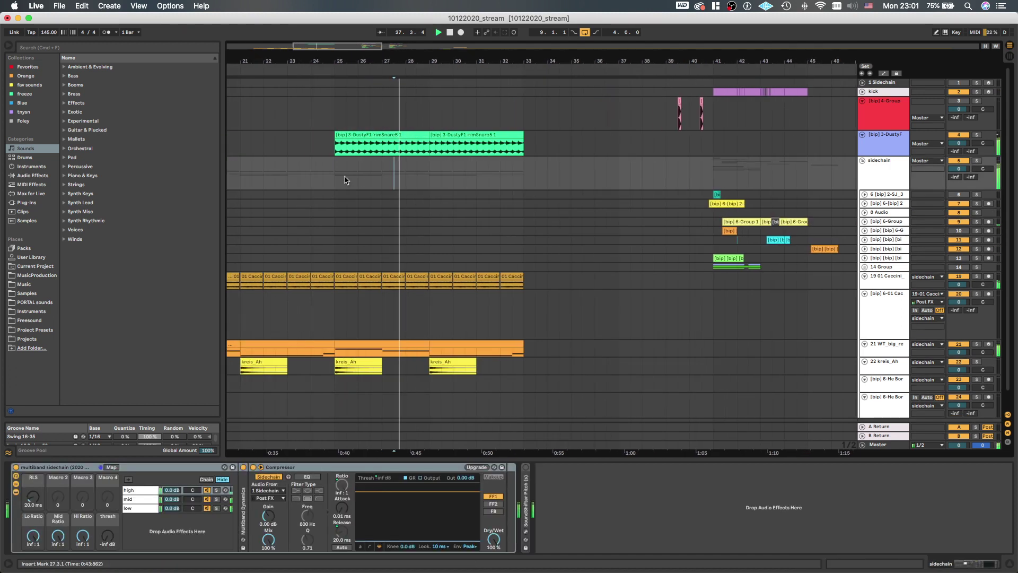
Listen through the end of the earlier section and the gap leading to the clips at bar 41
{"action": "scroll", "coordinate": [394, 177], "scroll_direction": "down", "scroll_amount": 2}
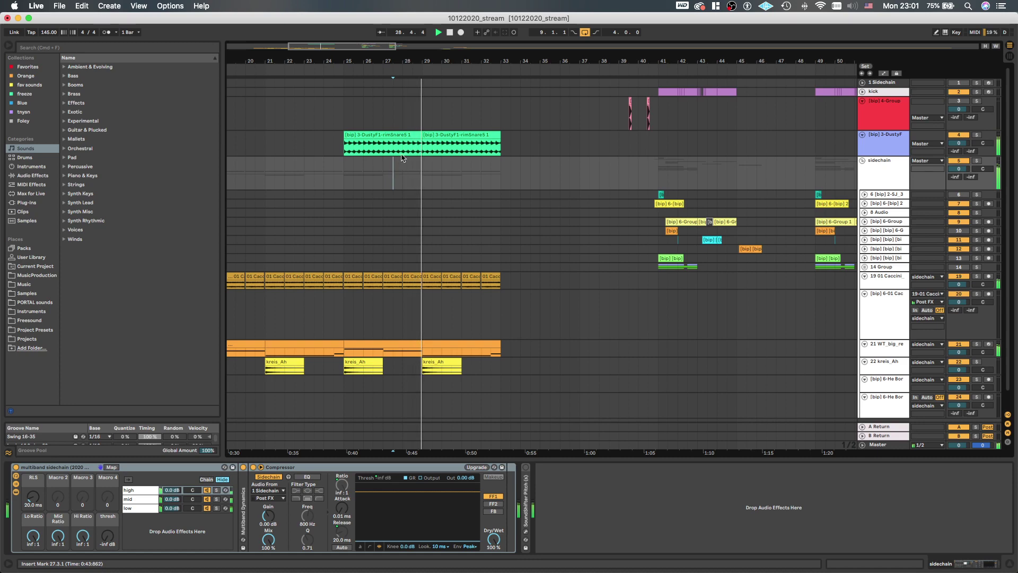
{"action": "scroll", "coordinate": [428, 196], "scroll_direction": "down", "scroll_amount": 1}
{"action": "scroll", "coordinate": [458, 275], "scroll_direction": "up", "scroll_amount": 1}
{"action": "scroll", "coordinate": [462, 307], "scroll_direction": "down", "scroll_amount": 2}
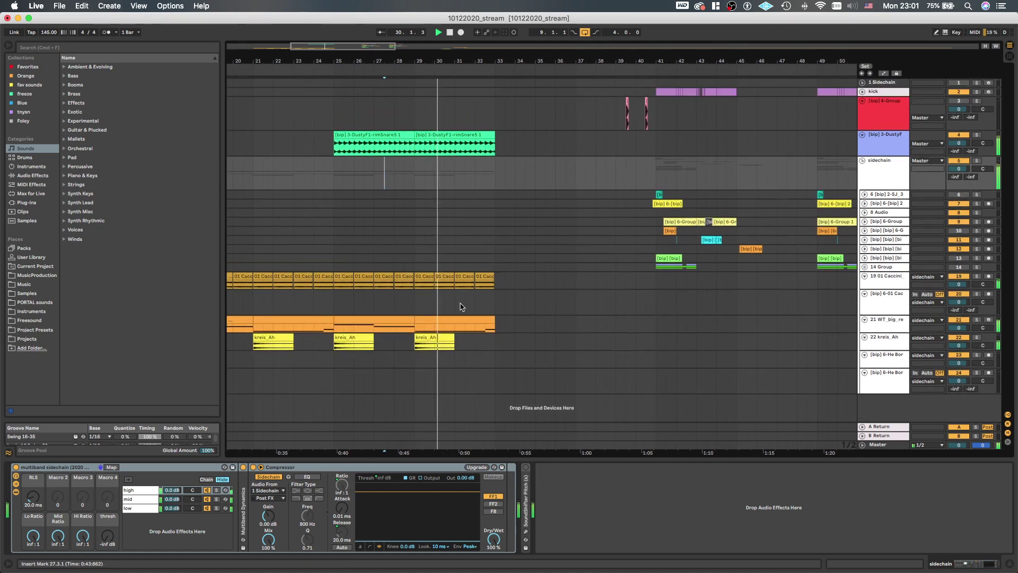
{"action": "scroll", "coordinate": [461, 307], "scroll_direction": "down", "scroll_amount": 1}
{"action": "scroll", "coordinate": [461, 307], "scroll_direction": "right", "scroll_amount": 3}
{"action": "scroll", "coordinate": [462, 306], "scroll_direction": "down", "scroll_amount": 2}
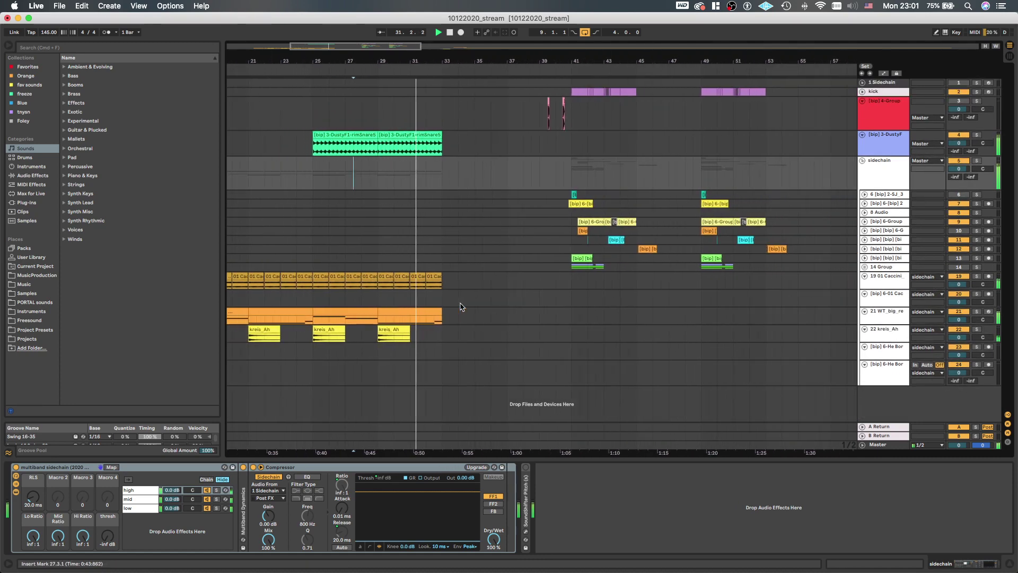
{"action": "scroll", "coordinate": [461, 307], "scroll_direction": "right", "scroll_amount": 5}
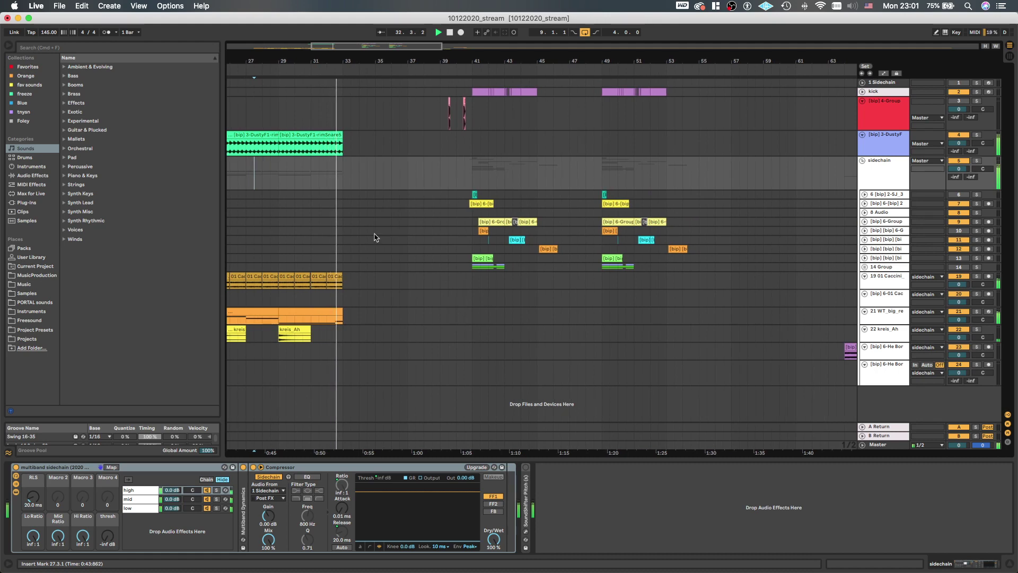
{"action": "scroll", "coordinate": [375, 234], "scroll_direction": "down", "scroll_amount": 1}
{"action": "scroll", "coordinate": [383, 171], "scroll_direction": "up", "scroll_amount": 1}
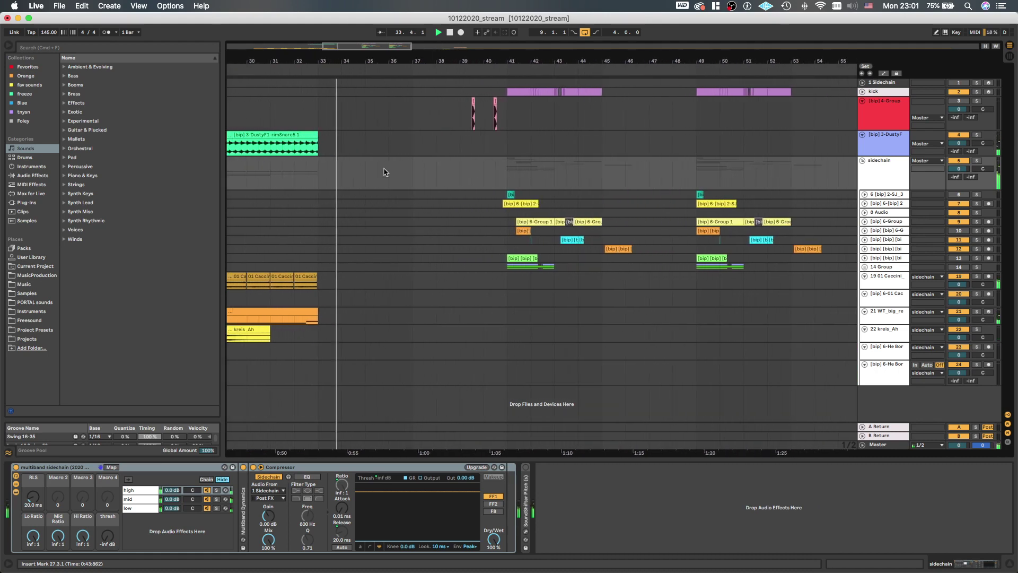
{"action": "scroll", "coordinate": [423, 114], "scroll_direction": "down", "scroll_amount": 1}
{"action": "scroll", "coordinate": [423, 115], "scroll_direction": "down", "scroll_amount": 1}
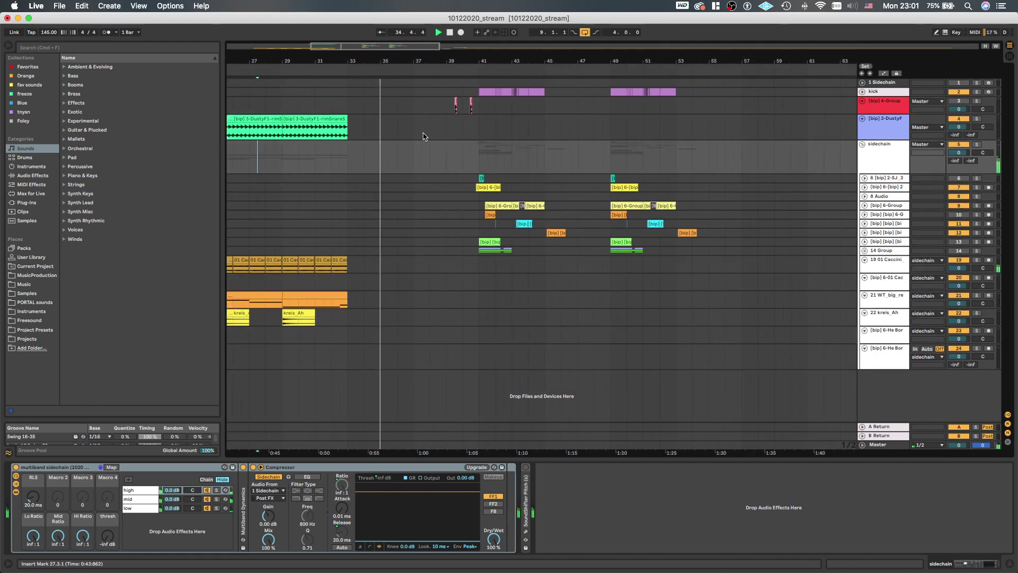
{"action": "scroll", "coordinate": [427, 119], "scroll_direction": "down", "scroll_amount": 1}
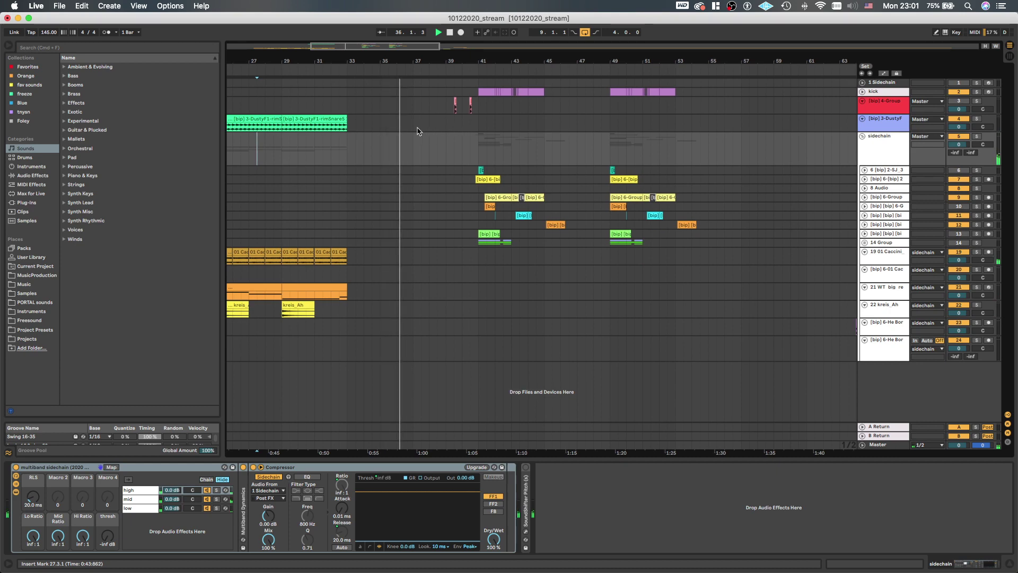
Delete the four bars of time from 37.1.1 to 41.1.1 across the whole arrangement
{"action": "left_click_drag", "start_coordinate": [415, 123], "coordinate": [476, 120]}
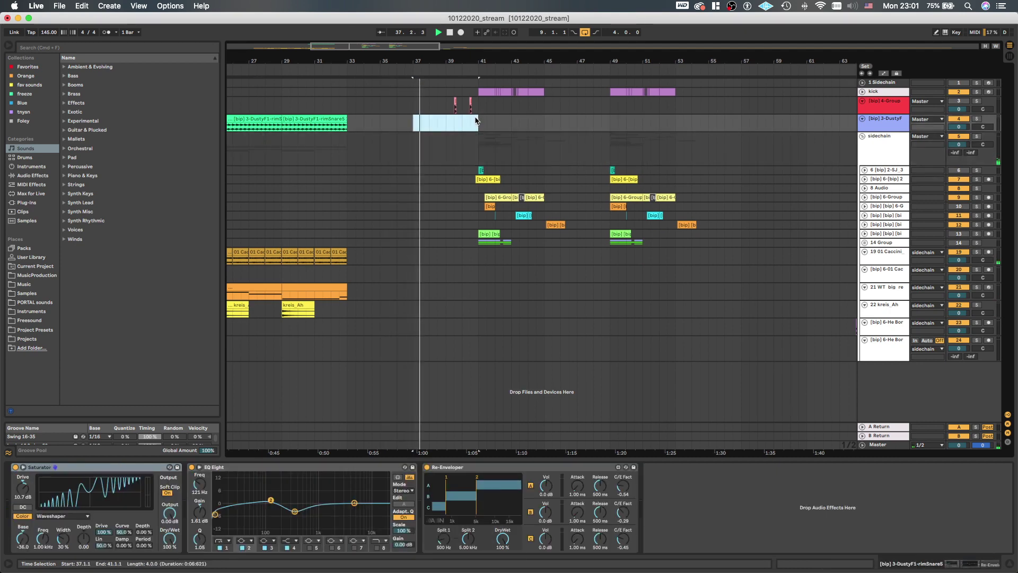
{"action": "key", "text": "super+shift+BackSpace"}
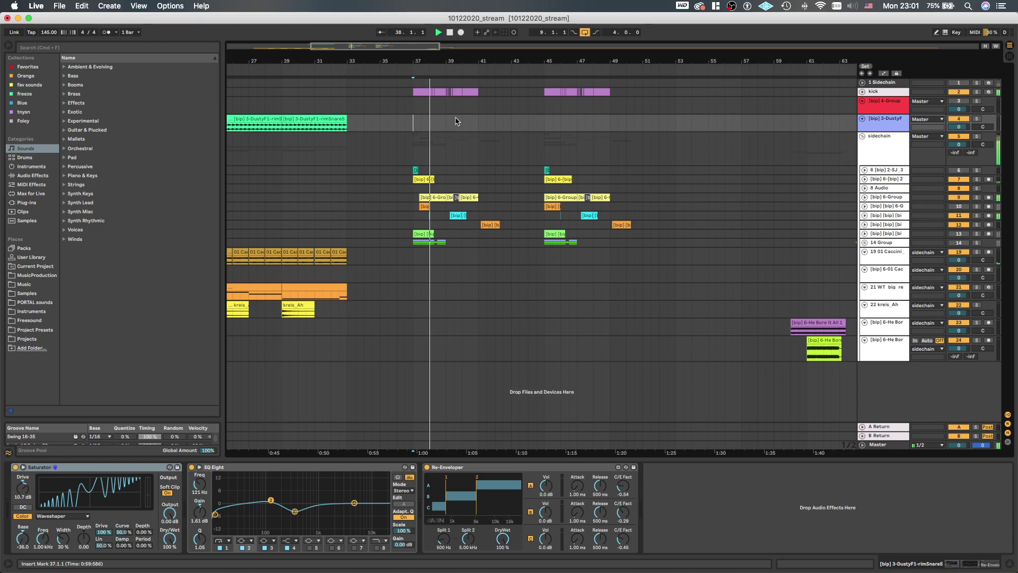
{"action": "scroll", "coordinate": [451, 154], "scroll_direction": "up", "scroll_amount": 3}
{"action": "scroll", "coordinate": [445, 196], "scroll_direction": "up", "scroll_amount": 3}
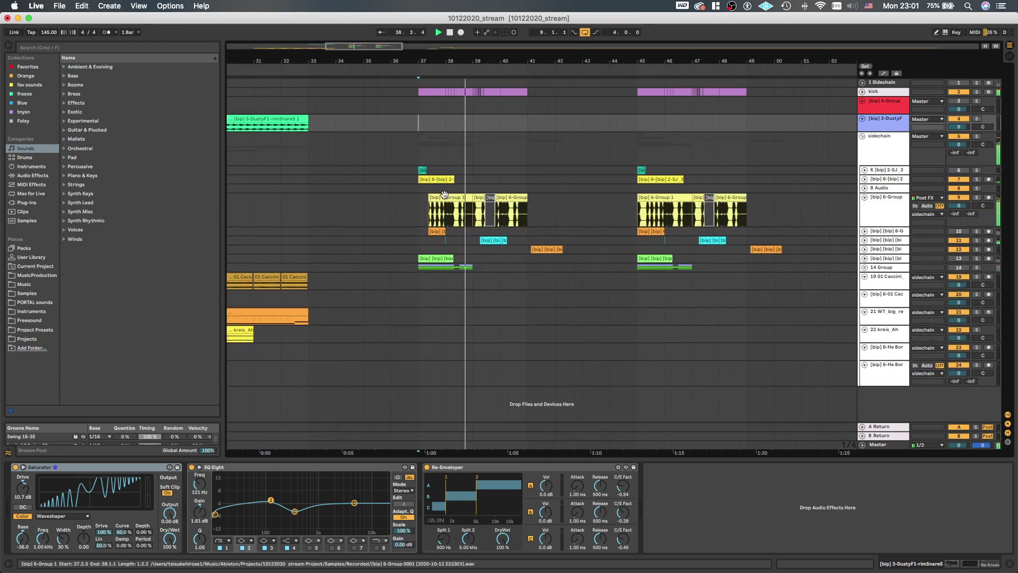
{"action": "scroll", "coordinate": [445, 195], "scroll_direction": "up", "scroll_amount": 2}
{"action": "scroll", "coordinate": [445, 195], "scroll_direction": "down", "scroll_amount": 3}
{"action": "scroll", "coordinate": [444, 195], "scroll_direction": "down", "scroll_amount": 3}
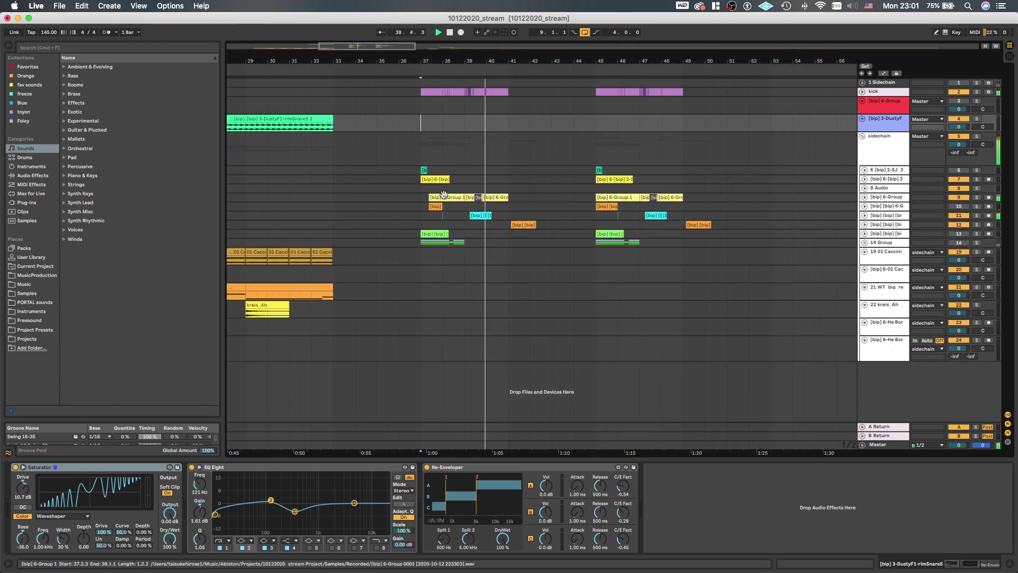
Fold the sidechain group, solo it, and record its output onto a new audio track from bar 37
{"action": "left_click", "coordinate": [431, 149]}
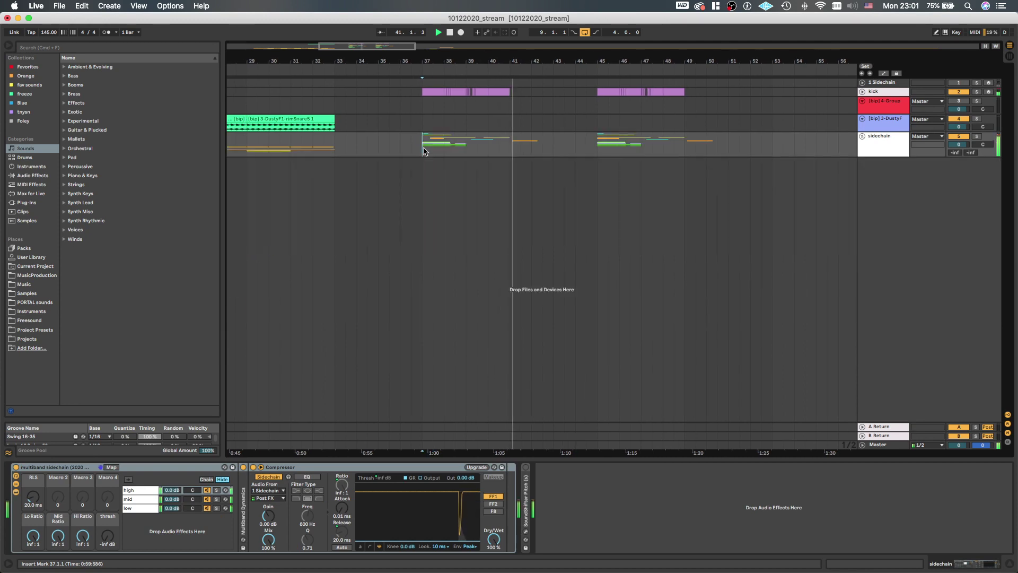
{"action": "key", "text": "Left"}
{"action": "key", "text": "s"}
{"action": "key", "text": "super+t"}
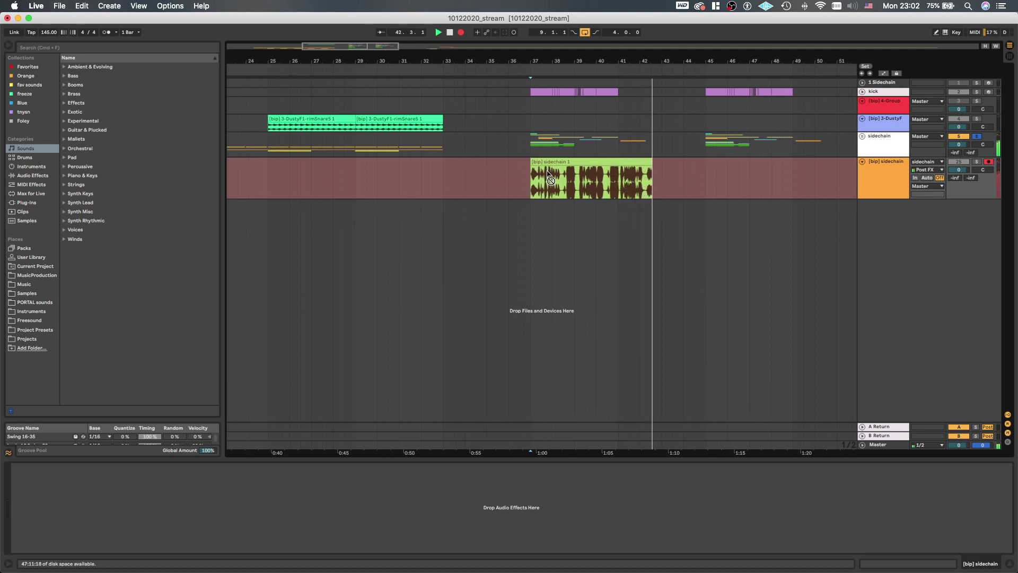
{"action": "key", "text": "space"}
Insert eight bars of silence across the arrangement from 37.1.1 to 45.1.1
{"action": "left_click_drag", "start_coordinate": [532, 144], "coordinate": [706, 146]}
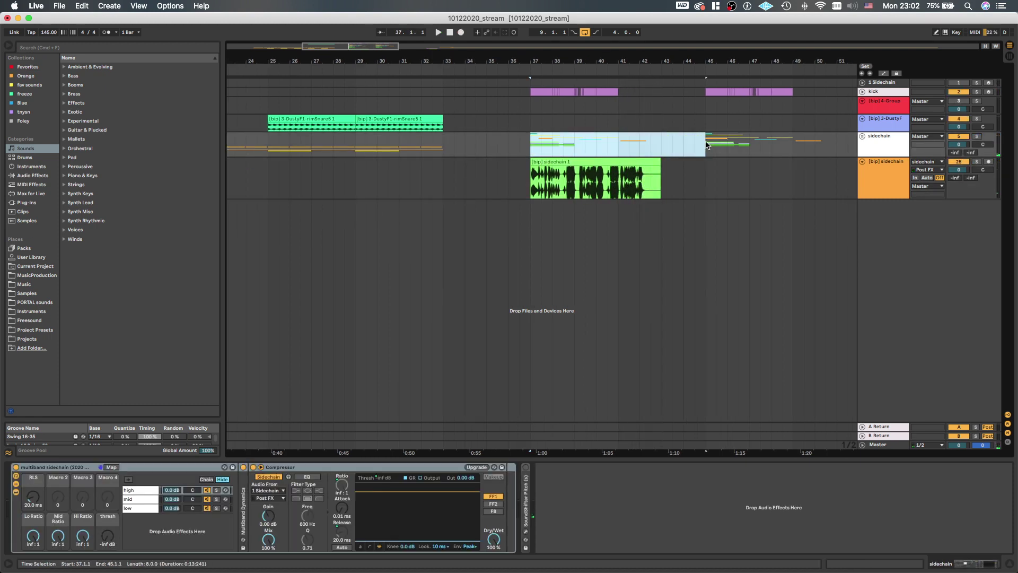
{"action": "key", "text": "super+shift+m"}
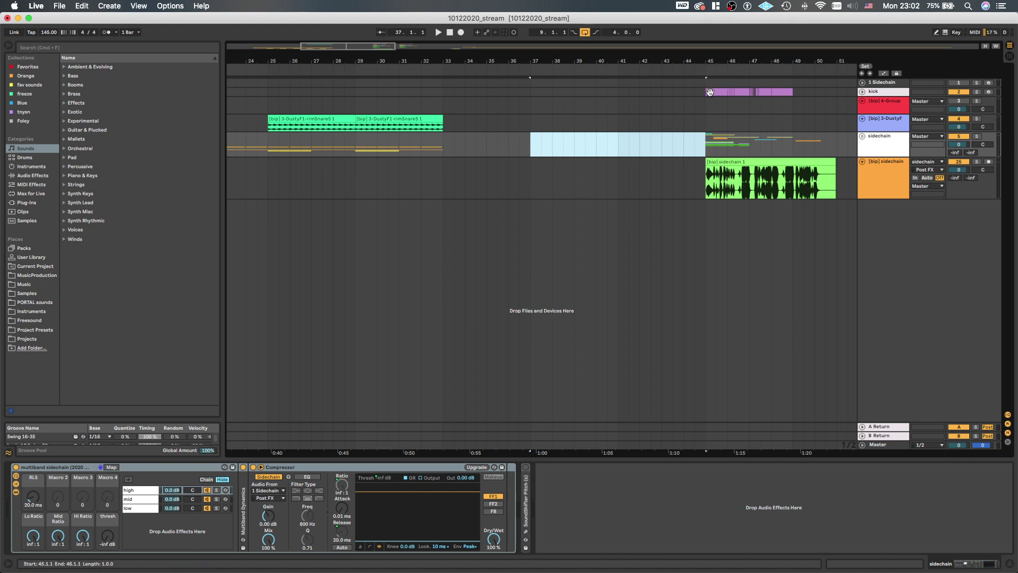
Copy the kick clip from bar 45 to bar 37 and move the recorded sidechain clip to start at bar 37
{"action": "left_click", "coordinate": [711, 92]}
{"action": "left_click_drag", "start_coordinate": [772, 93], "coordinate": [597, 104]}
{"action": "scroll", "coordinate": [574, 107], "scroll_direction": "up", "scroll_amount": 2}
{"action": "scroll", "coordinate": [735, 162], "scroll_direction": "down", "scroll_amount": 4}
{"action": "left_click_drag", "start_coordinate": [763, 162], "coordinate": [627, 164]}
{"action": "scroll", "coordinate": [683, 165], "scroll_direction": "up", "scroll_amount": 3}
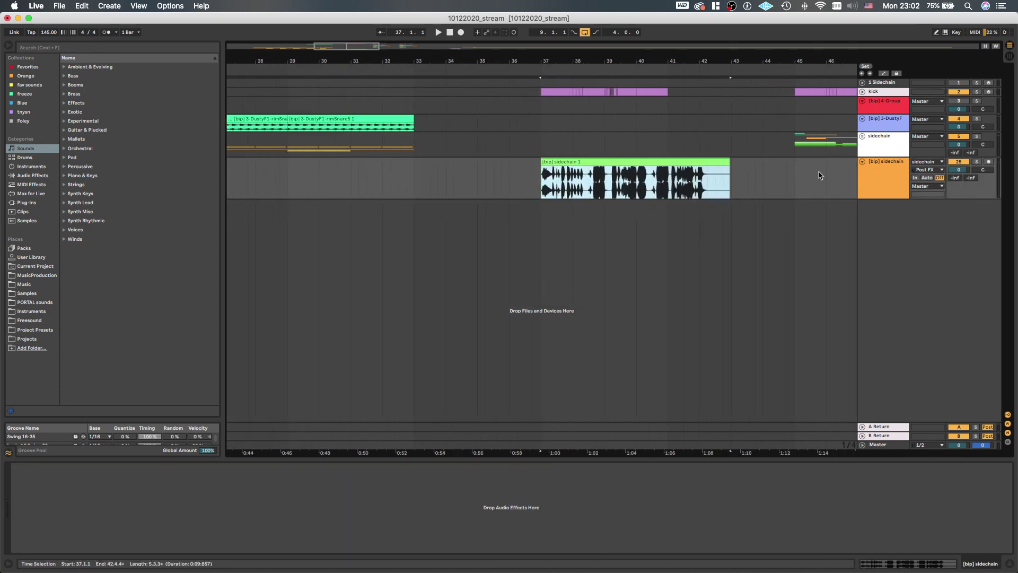
Deactivate the recorded sidechain track, unfold the sidechain group, and move the recorded track directly above the group
{"action": "left_click", "coordinate": [953, 162]}
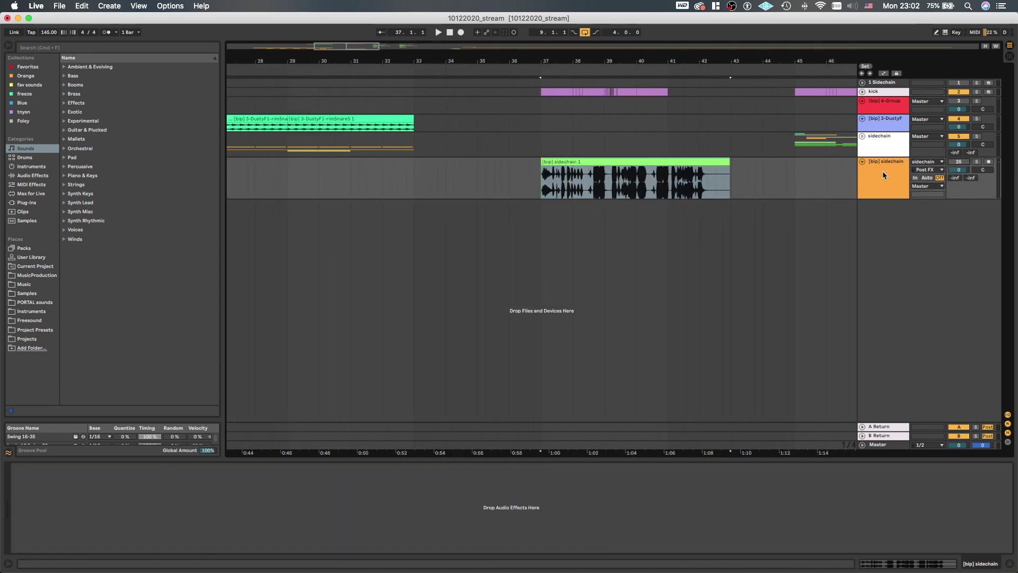
{"action": "left_click", "coordinate": [863, 137]}
{"action": "left_click_drag", "start_coordinate": [880, 387], "coordinate": [872, 136]}
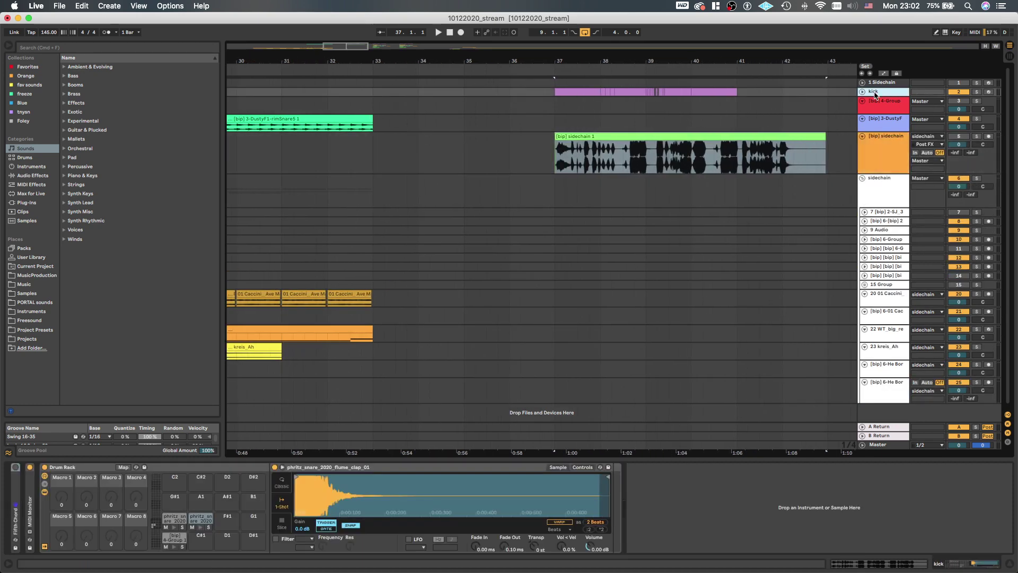
Add an audio track below the kick track and search the sample library for "mat zo op"
{"action": "key", "text": "super+t"}
{"action": "key", "text": "super+f"}
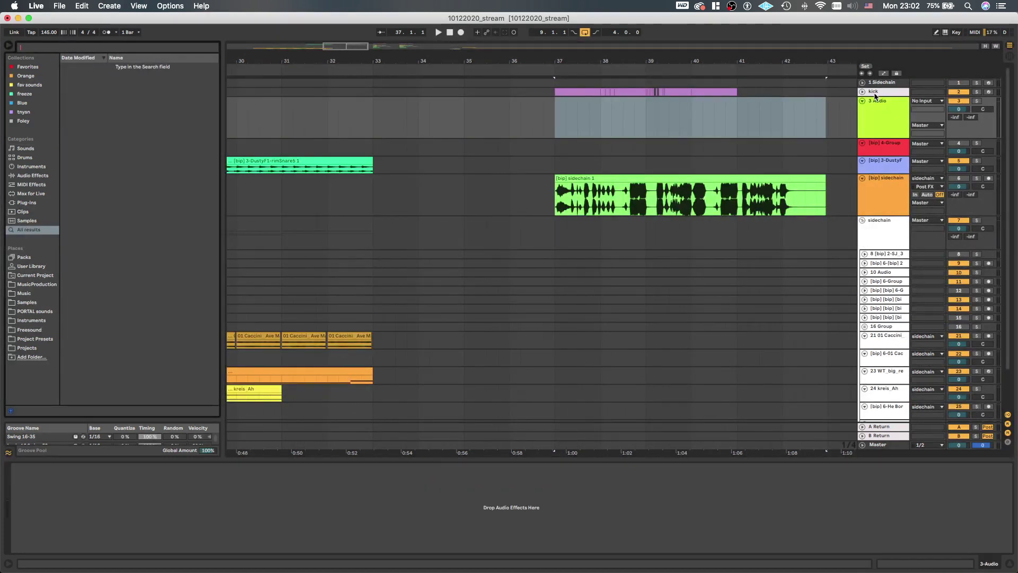
{"action": "type", "text": "mat zo"}
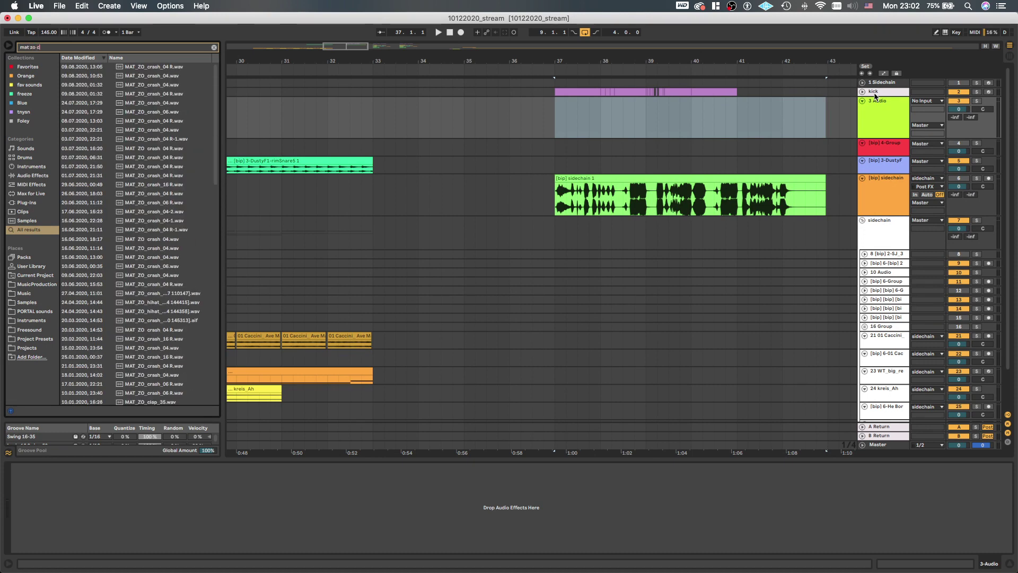
{"action": "type", "text": "op"}
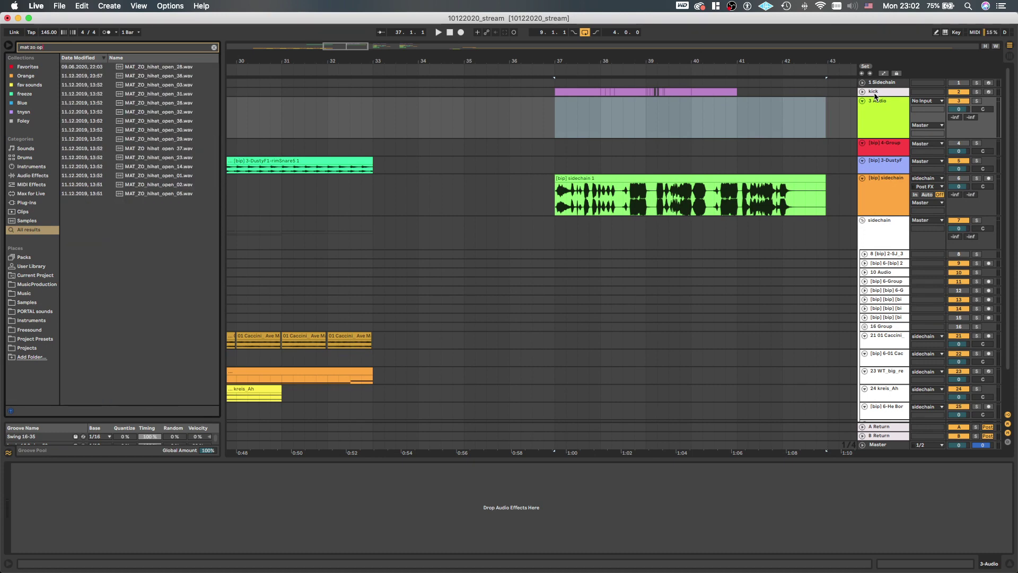
Audition the open hi-hat samples, place MAT_ZO_hihat_open_28.wav at 37.1.1 on the new audio track, and save the set
{"action": "left_click", "coordinate": [186, 77]}
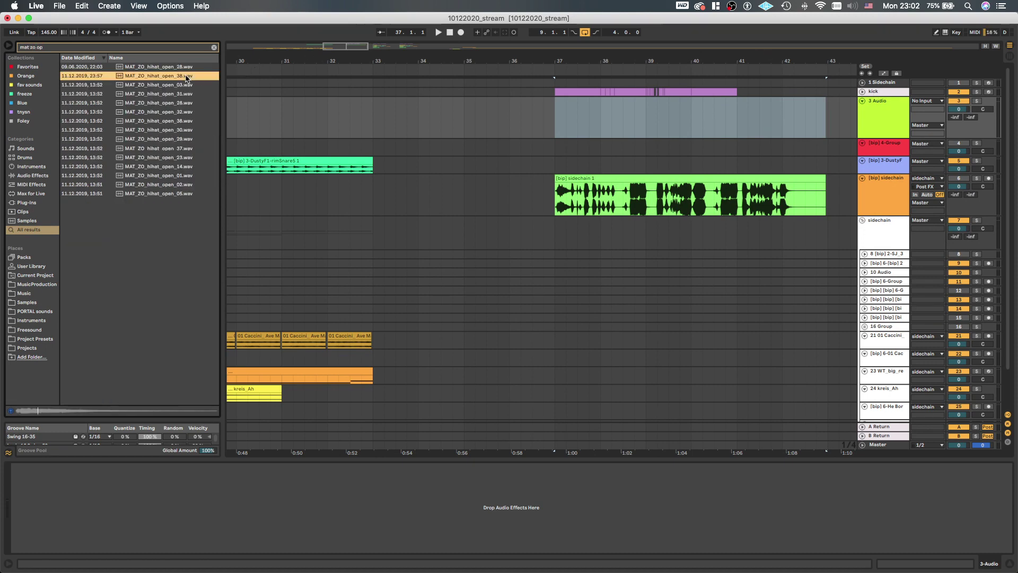
{"action": "left_click", "coordinate": [167, 86]}
{"action": "left_click", "coordinate": [170, 95]}
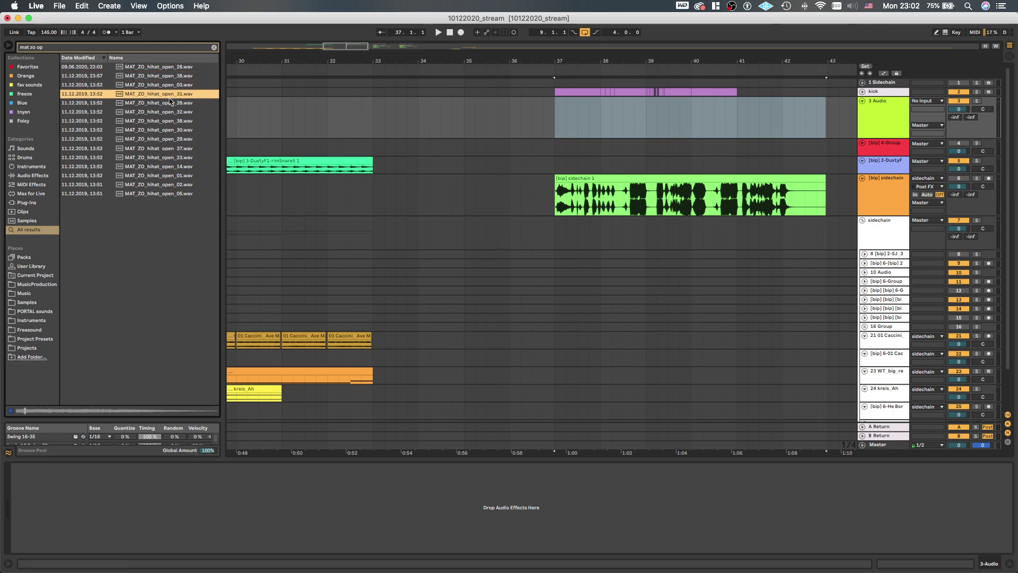
{"action": "left_click", "coordinate": [170, 104]}
{"action": "left_click", "coordinate": [171, 112]}
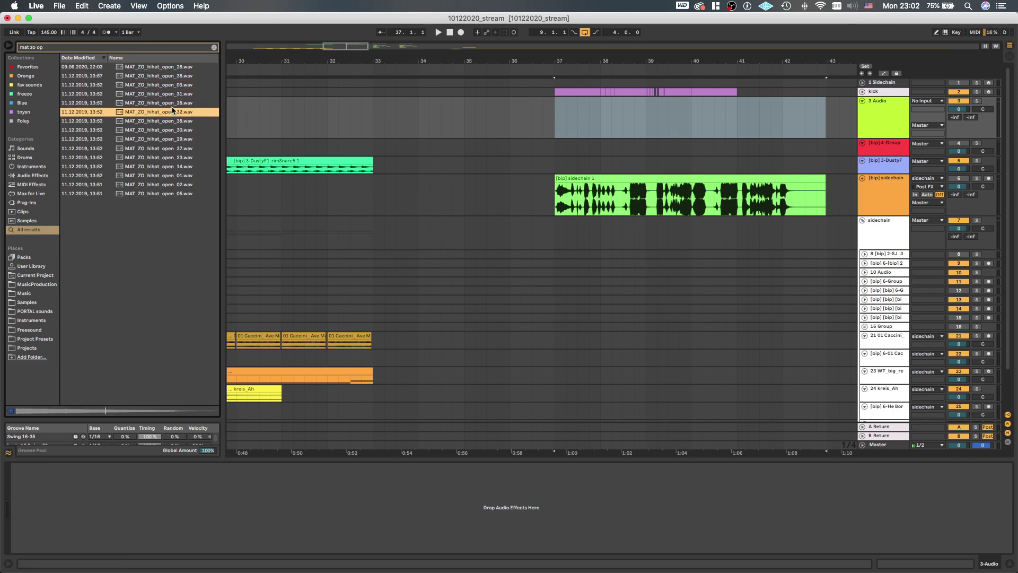
{"action": "left_click_drag", "start_coordinate": [171, 103], "coordinate": [557, 127]}
{"action": "scroll", "coordinate": [546, 123], "scroll_direction": "up", "scroll_amount": 5}
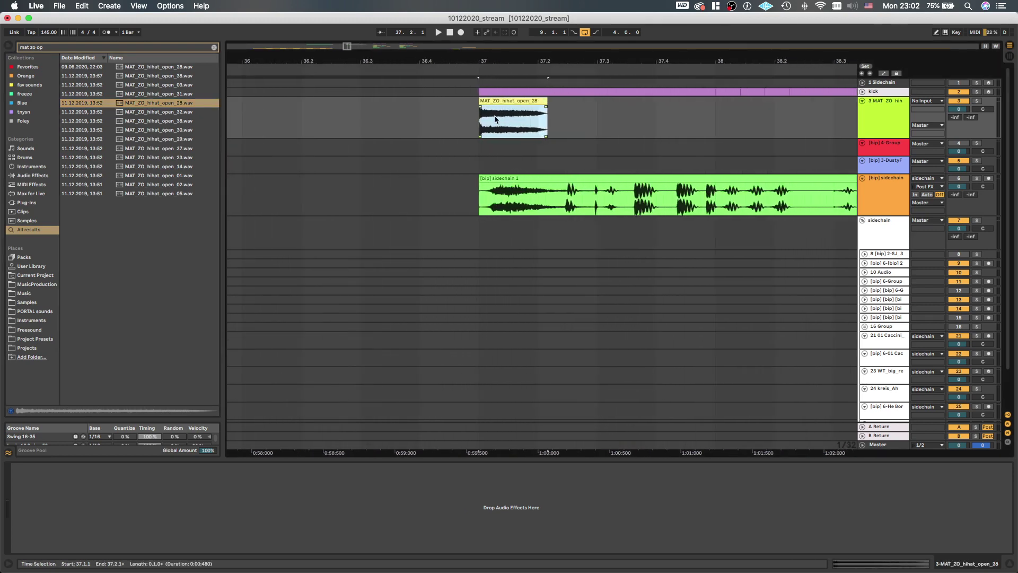
{"action": "scroll", "coordinate": [457, 397], "scroll_direction": "right", "scroll_amount": 1}
{"action": "key", "text": "super+s"}
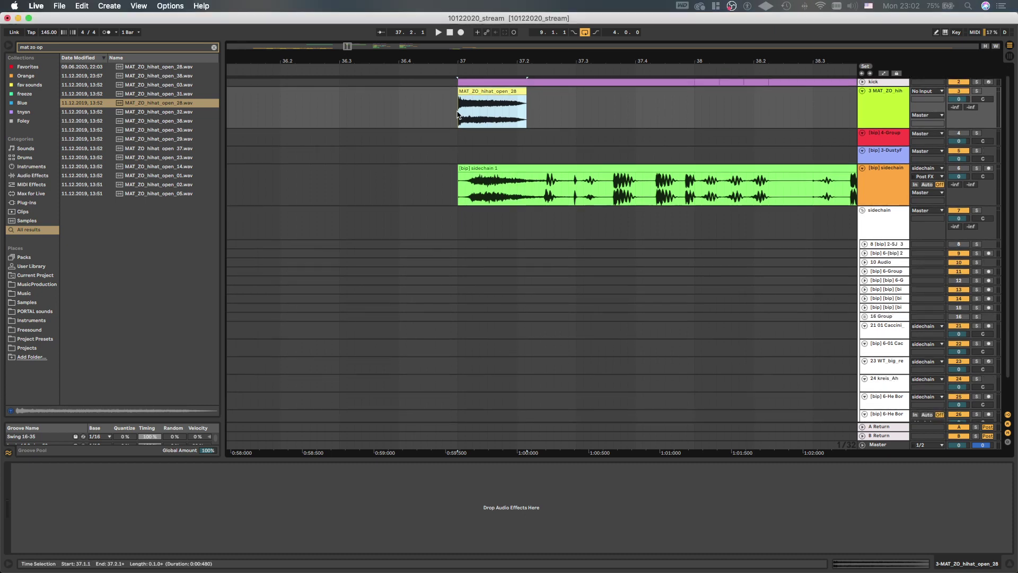
Group the kick and open hi-hat tracks and name the group "drums"
{"action": "scroll", "coordinate": [461, 124], "scroll_direction": "left", "scroll_amount": 1}
{"action": "left_click", "coordinate": [886, 112]}
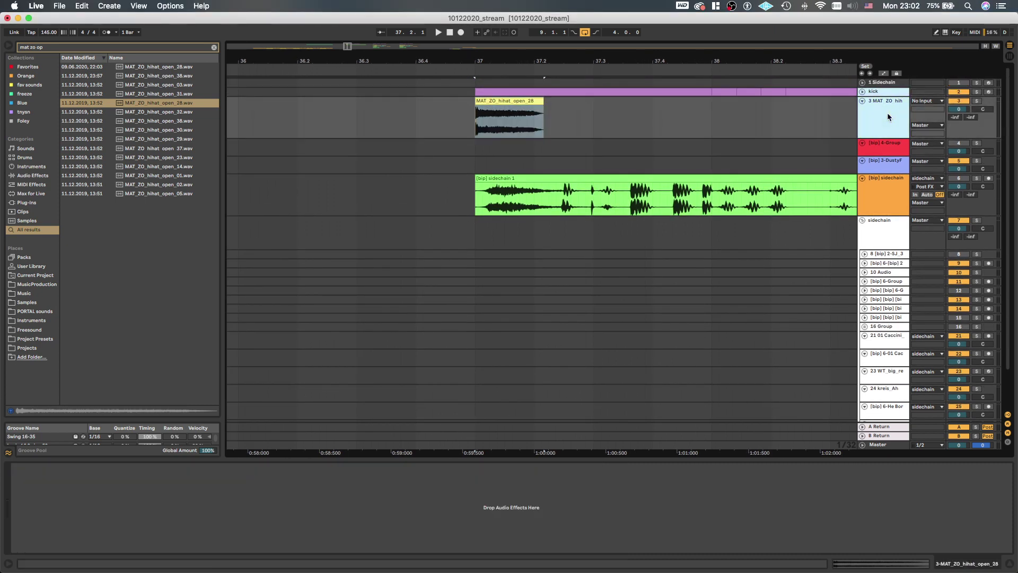
{"action": "key", "text": "super+g"}
{"action": "key", "text": "super+r"}
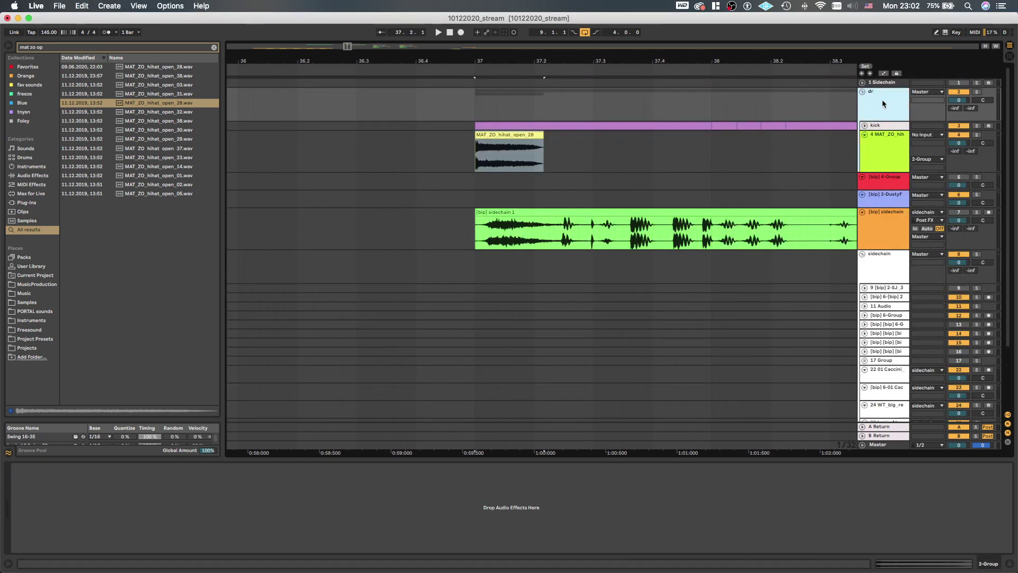
{"action": "type", "text": "drums"}
{"action": "key", "text": "Return"}
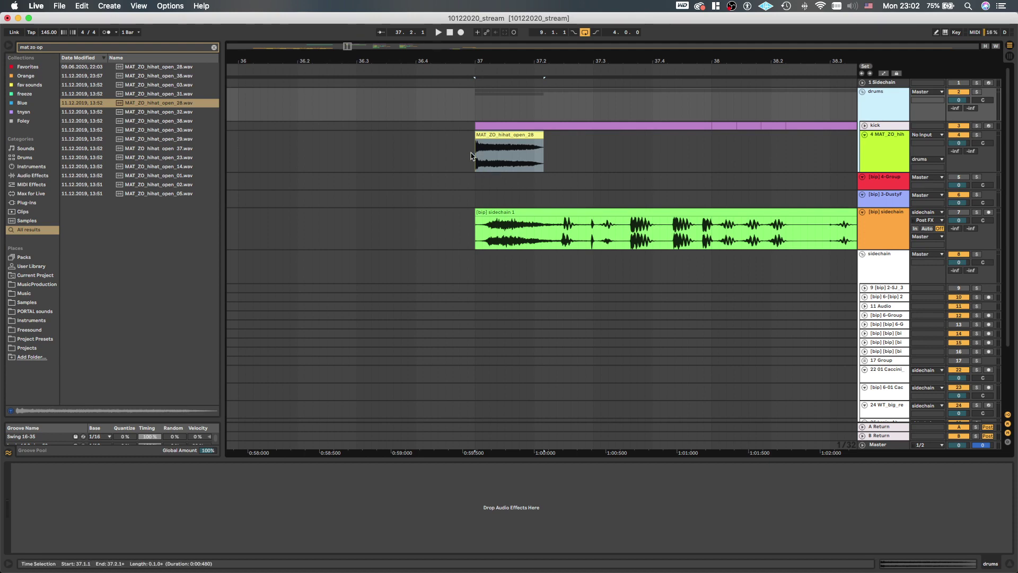
Shorten the open hi-hat clip at bar 37, copy it to 37.2.2, and undo the trim of the copy's end
{"action": "key", "text": "space"}
{"action": "left_click_drag", "start_coordinate": [469, 152], "coordinate": [502, 139]}
{"action": "left_click", "coordinate": [427, 137]}
{"action": "left_click", "coordinate": [384, 155]}
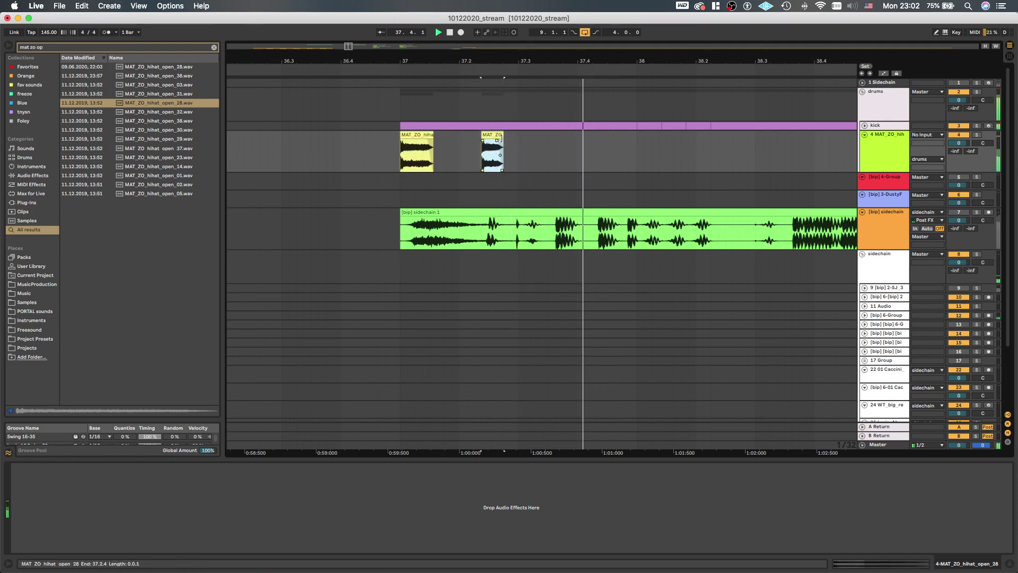
{"action": "key", "text": "super+z"}
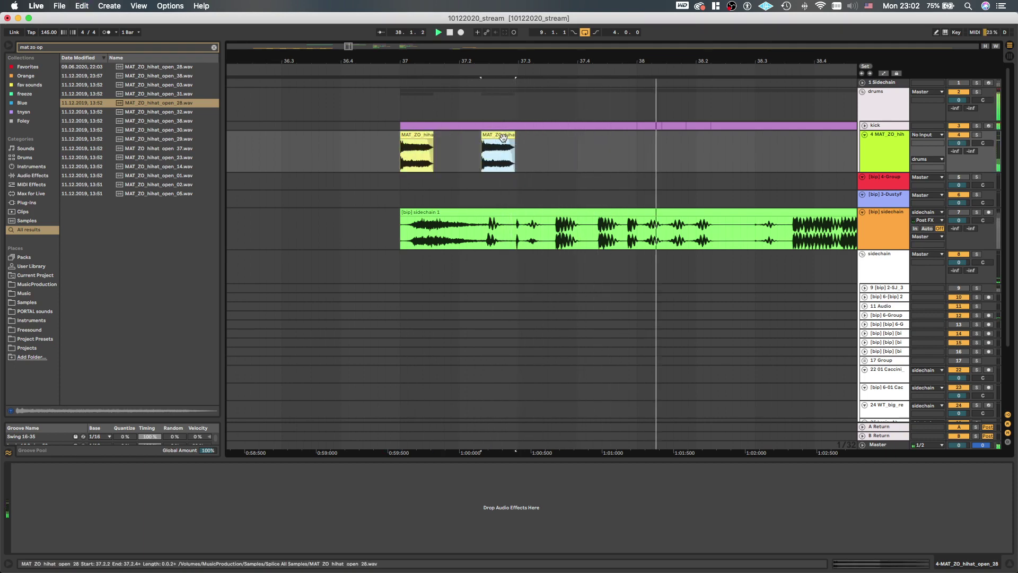
Play the drop from around bar 37 and trim the start of the second open hi-hat clip to 37.2.3
{"action": "left_click", "coordinate": [394, 157]}
{"action": "key", "text": "space"}
{"action": "key", "text": "space"}
{"action": "scroll", "coordinate": [401, 156], "scroll_direction": "down", "scroll_amount": 3}
{"action": "scroll", "coordinate": [458, 154], "scroll_direction": "down", "scroll_amount": 1}
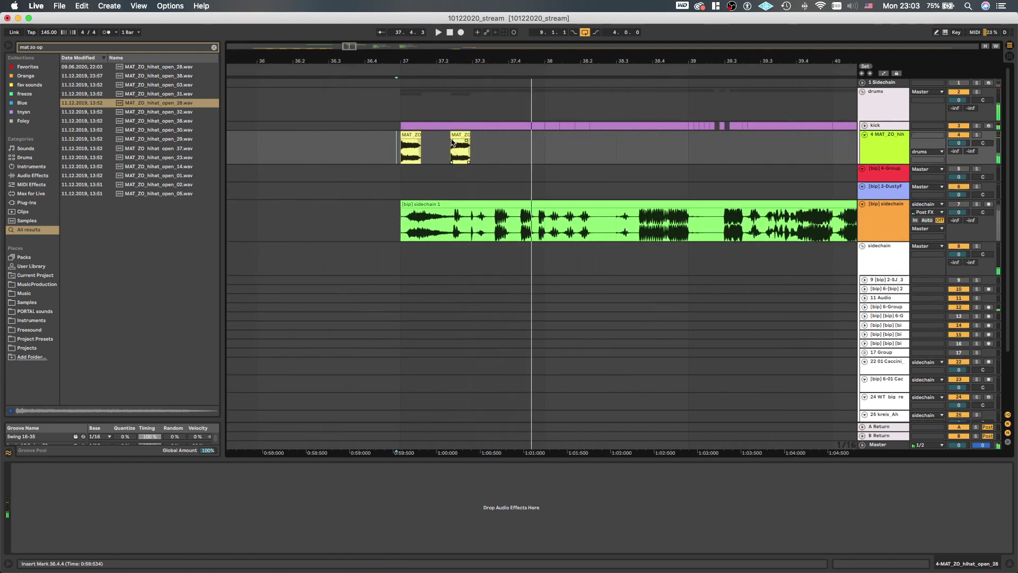
{"action": "left_click", "coordinate": [452, 142]}
{"action": "key", "text": "space"}
{"action": "scroll", "coordinate": [434, 147], "scroll_direction": "down", "scroll_amount": 2}
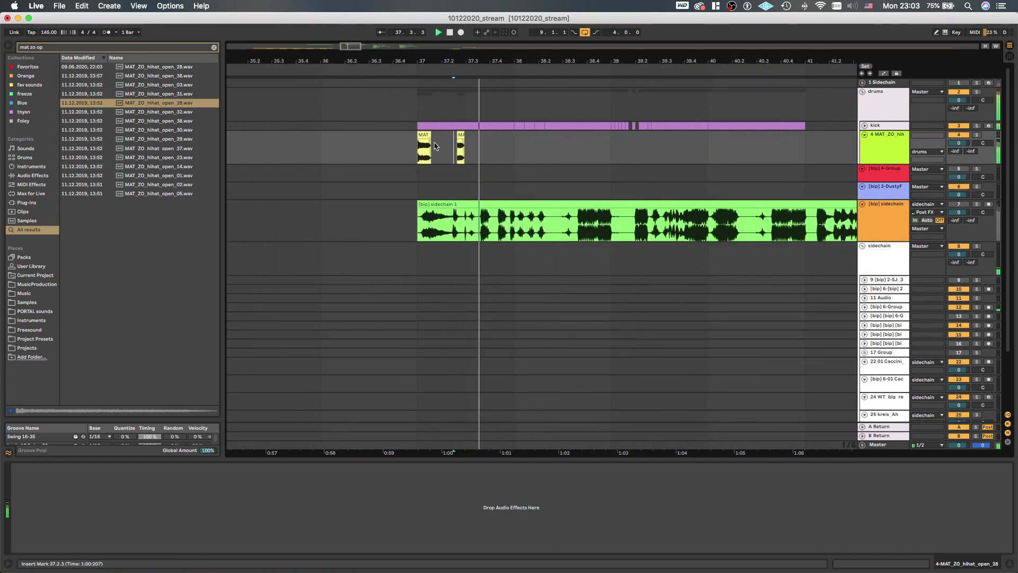
{"action": "key", "text": "space"}
{"action": "left_click", "coordinate": [407, 149]}
{"action": "key", "text": "space"}
{"action": "key", "text": "space"}
{"action": "scroll", "coordinate": [465, 169], "scroll_direction": "up", "scroll_amount": 4}
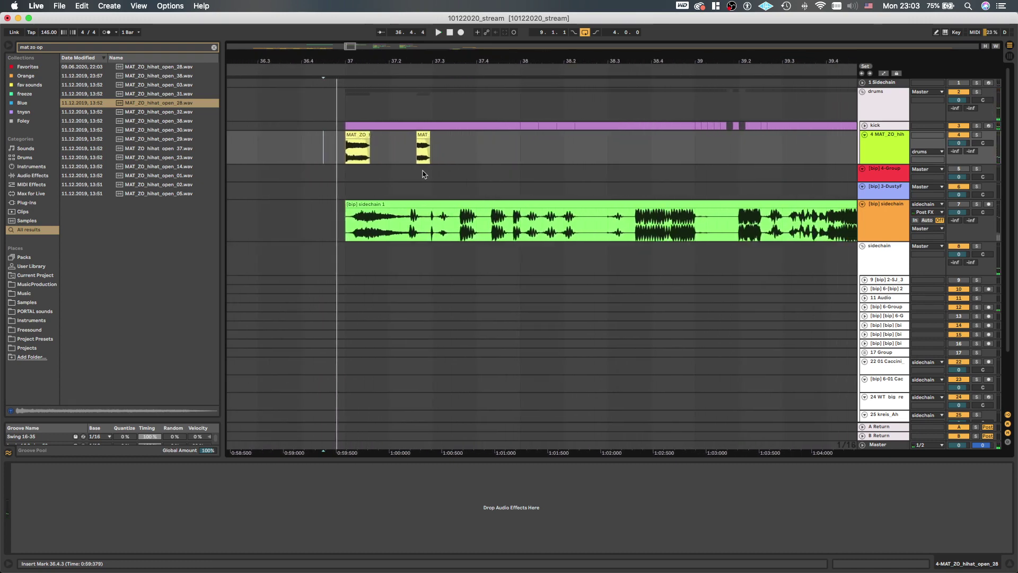
{"action": "scroll", "coordinate": [353, 156], "scroll_direction": "up", "scroll_amount": 2}
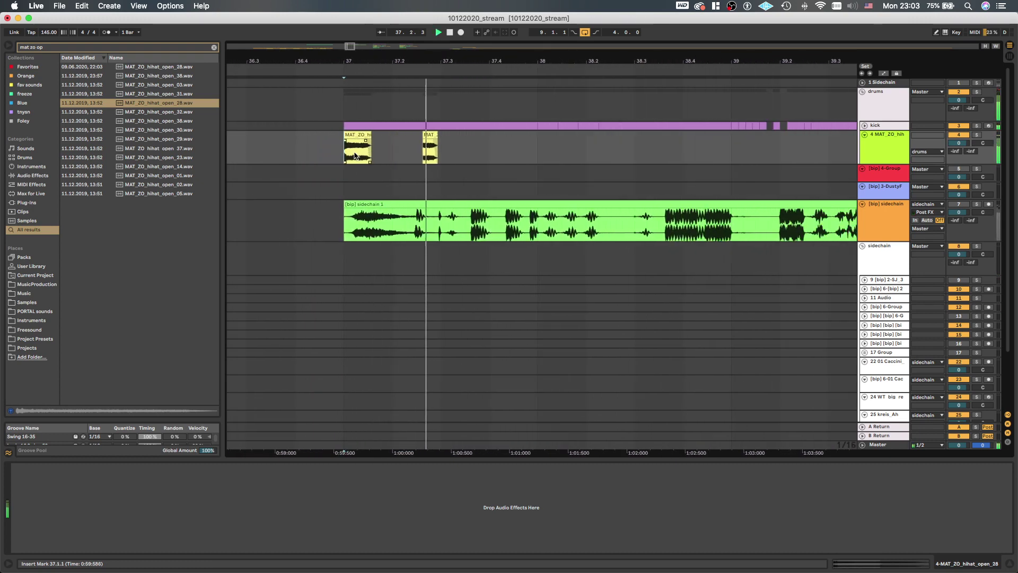
Move the second open hi-hat clip to 37.3.1, copy it to 37.3.4, and check the timing with playback
{"action": "scroll", "coordinate": [355, 156], "scroll_direction": "down", "scroll_amount": 3}
{"action": "key", "text": "space"}
{"action": "left_click_drag", "start_coordinate": [421, 135], "coordinate": [444, 138]}
{"action": "left_click", "coordinate": [399, 146]}
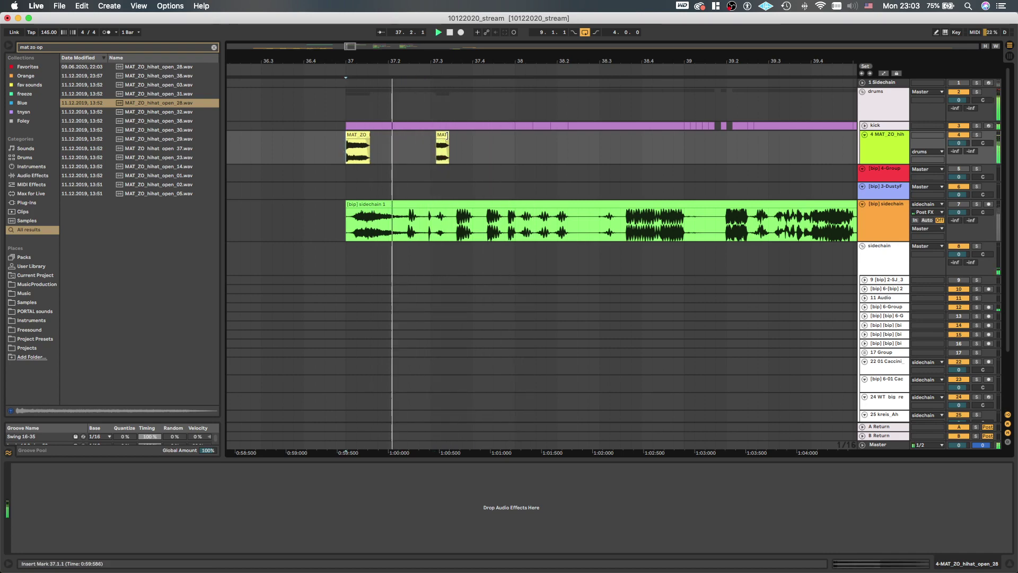
{"action": "left_click_drag", "start_coordinate": [444, 136], "coordinate": [470, 137]}
{"action": "key", "text": "space"}
{"action": "left_click", "coordinate": [422, 152]}
{"action": "key", "text": "space"}
{"action": "key", "text": "space"}
{"action": "scroll", "coordinate": [424, 154], "scroll_direction": "down", "scroll_amount": 3}
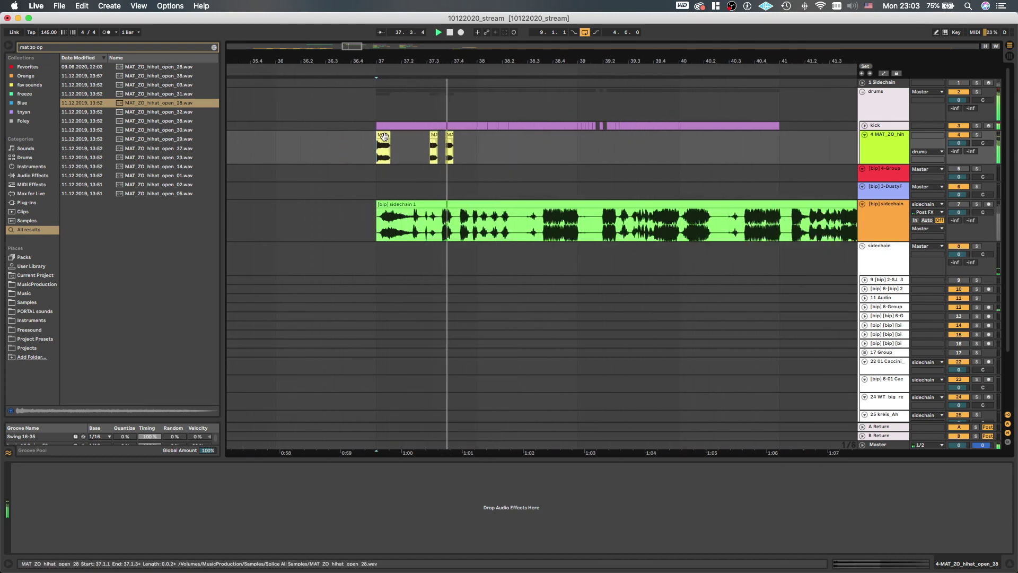
Move the open hi-hat clip at 37.3.1 to 37.4.2, shorten it, and check the timing with playback
{"action": "left_click_drag", "start_coordinate": [434, 137], "coordinate": [459, 138]}
{"action": "key", "text": "space"}
{"action": "scroll", "coordinate": [458, 138], "scroll_direction": "up", "scroll_amount": 3}
{"action": "key", "text": "space"}
{"action": "key", "text": "space"}
{"action": "scroll", "coordinate": [468, 137], "scroll_direction": "up", "scroll_amount": 3}
{"action": "key", "text": "space"}
{"action": "key", "text": "space"}
{"action": "left_click", "coordinate": [429, 147]}
{"action": "key", "text": "space"}
{"action": "key", "text": "space"}
Unfold the kick track and listen to the drop from bar 37 against the kick pattern
{"action": "scroll", "coordinate": [429, 147], "scroll_direction": "down", "scroll_amount": 3}
{"action": "scroll", "coordinate": [434, 146], "scroll_direction": "down", "scroll_amount": 4}
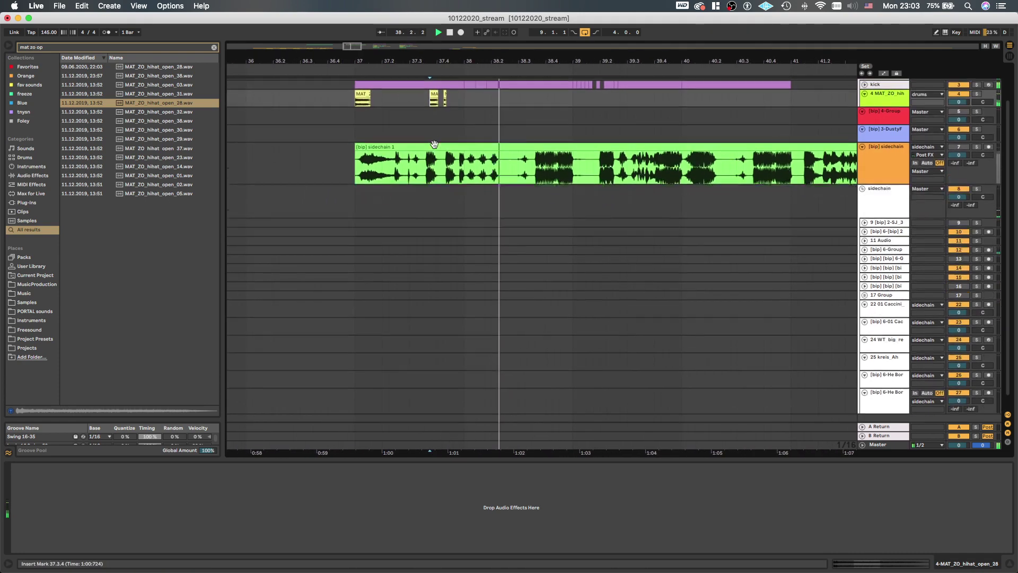
{"action": "scroll", "coordinate": [434, 149], "scroll_direction": "down", "scroll_amount": 2}
{"action": "scroll", "coordinate": [435, 149], "scroll_direction": "up", "scroll_amount": 4}
{"action": "scroll", "coordinate": [462, 141], "scroll_direction": "down", "scroll_amount": 3}
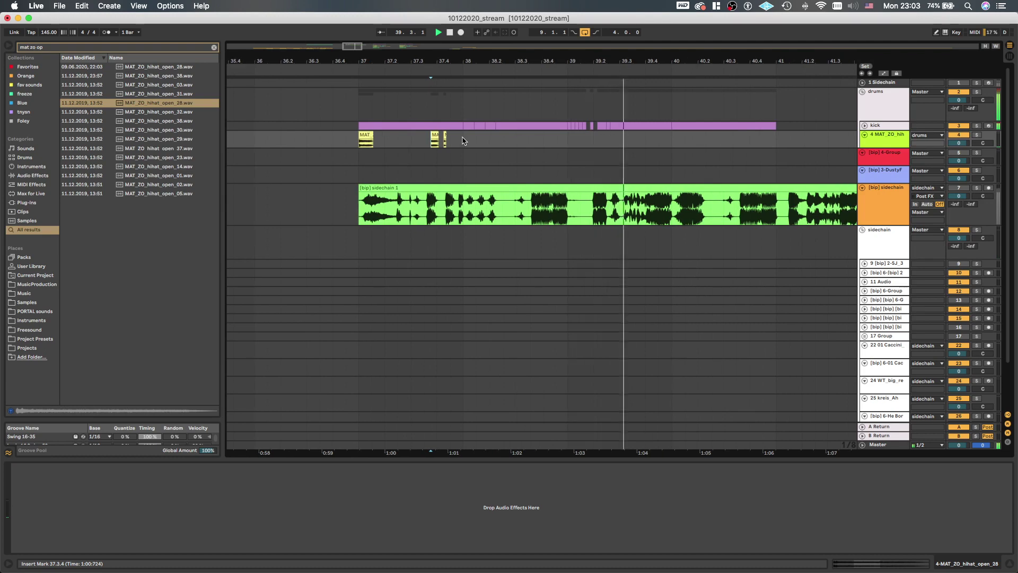
{"action": "scroll", "coordinate": [462, 126], "scroll_direction": "up", "scroll_amount": 4}
{"action": "scroll", "coordinate": [462, 126], "scroll_direction": "right", "scroll_amount": 1}
{"action": "scroll", "coordinate": [456, 143], "scroll_direction": "down", "scroll_amount": 4}
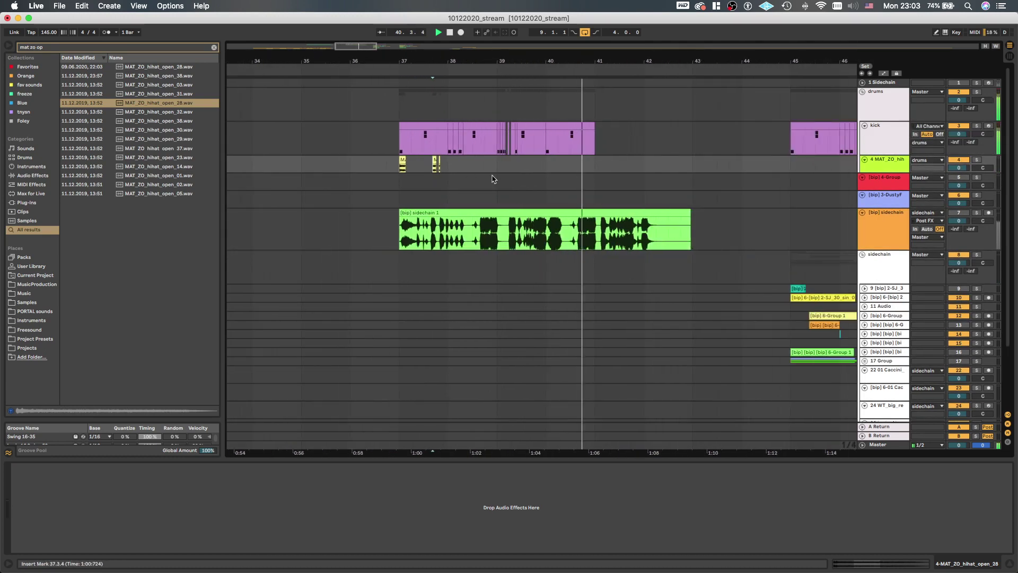
{"action": "scroll", "coordinate": [383, 178], "scroll_direction": "up", "scroll_amount": 2}
{"action": "key", "text": "space"}
{"action": "scroll", "coordinate": [399, 165], "scroll_direction": "up", "scroll_amount": 5}
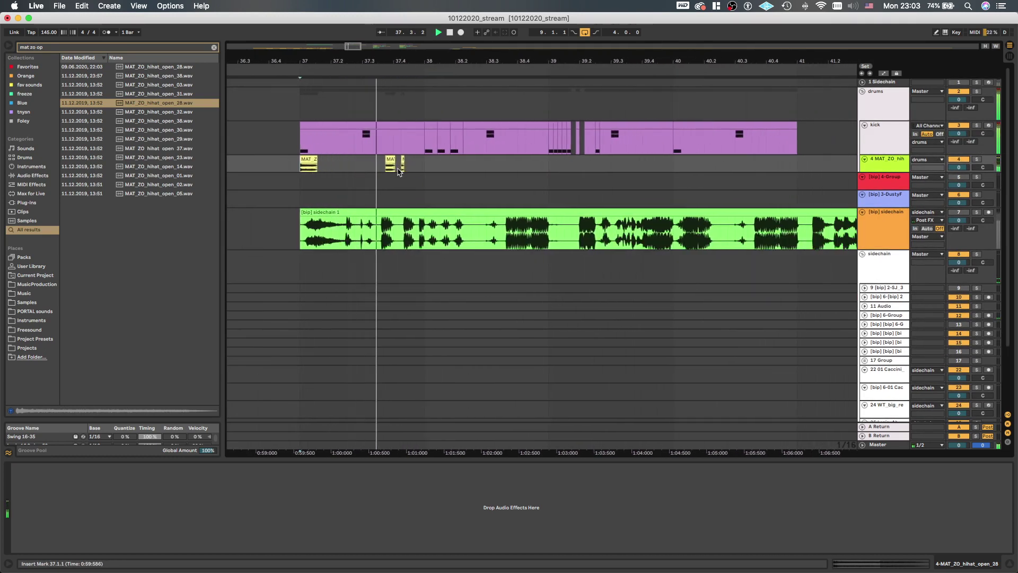
{"action": "scroll", "coordinate": [392, 165], "scroll_direction": "left", "scroll_amount": 2}
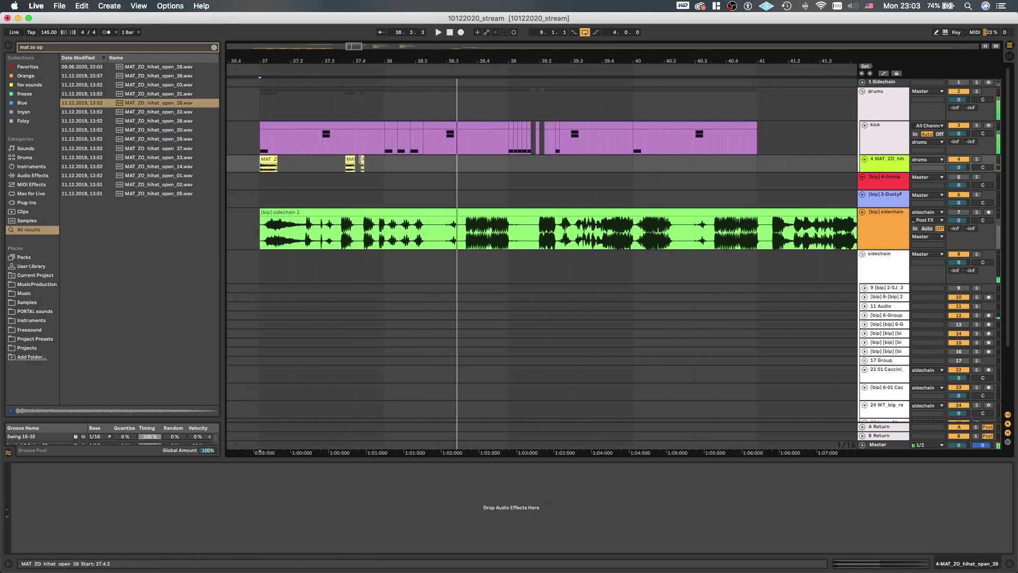
Copy the open hi-hat clips to 37.4.4 and 38.1.3, and shorten the one at 38.1.3
{"action": "left_click_drag", "start_coordinate": [362, 160], "coordinate": [373, 162]}
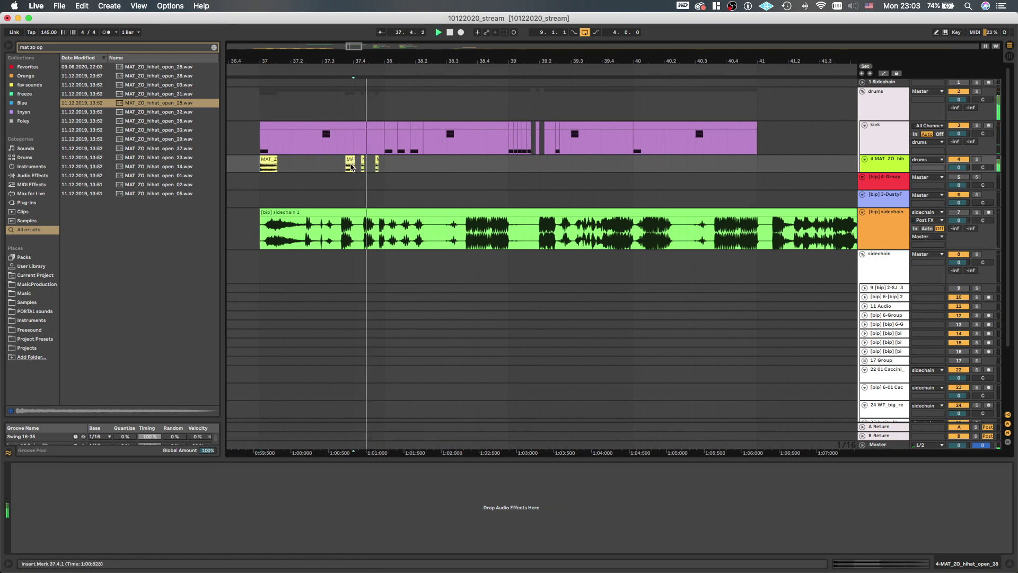
{"action": "scroll", "coordinate": [351, 167], "scroll_direction": "up", "scroll_amount": 1}
{"action": "scroll", "coordinate": [352, 166], "scroll_direction": "up", "scroll_amount": 2}
{"action": "key", "text": "space"}
{"action": "left_click_drag", "start_coordinate": [382, 159], "coordinate": [450, 164]}
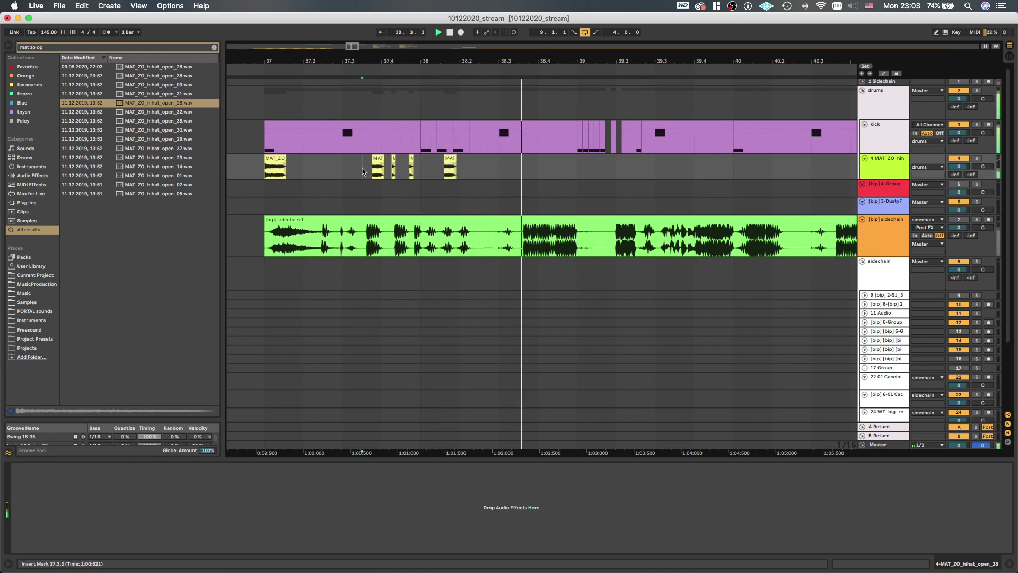
{"action": "left_click", "coordinate": [454, 160], "text": "shift"}
Copy the open hi-hat hit to 38.3.1 and check the pattern with playback
{"action": "left_click_drag", "start_coordinate": [455, 160], "coordinate": [508, 160]}
{"action": "key", "text": "space"}
{"action": "key", "text": "space"}
{"action": "key", "text": "space"}
{"action": "key", "text": "space"}
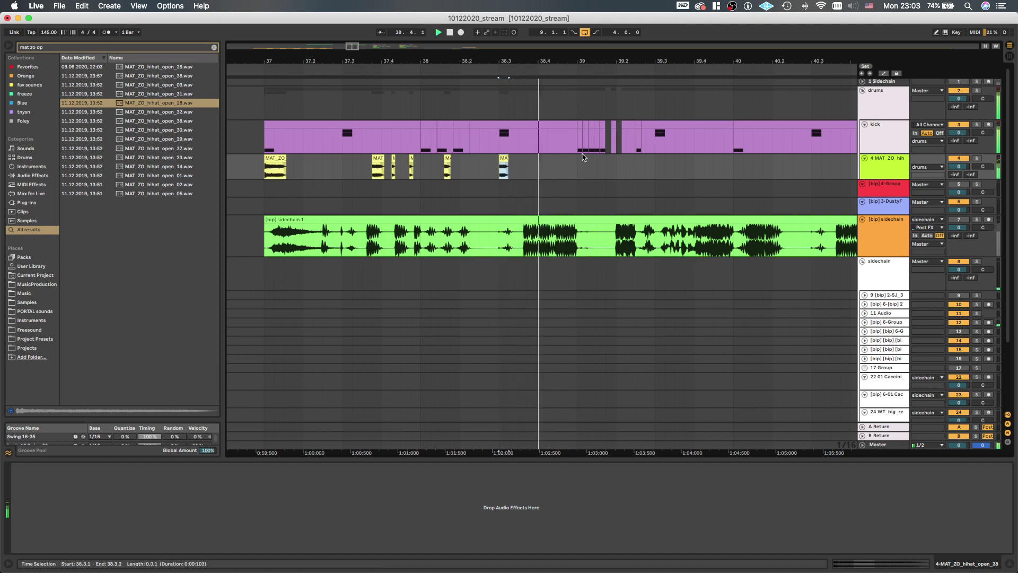
{"action": "key", "text": "space"}
{"action": "key", "text": "space"}
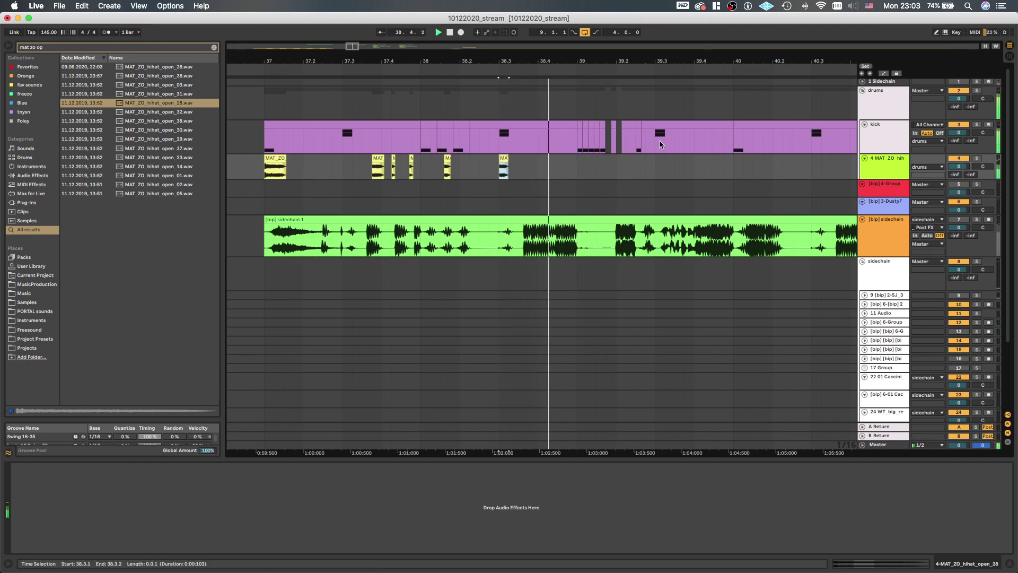
Duplicate the two-bar open hi-hat pattern to bar 39, delete the hit at 39.1.1, and play back the result
{"action": "left_click_drag", "start_coordinate": [577, 167], "coordinate": [267, 168]}
{"action": "key", "text": "ctrl+d"}
{"action": "left_click", "coordinate": [434, 159]}
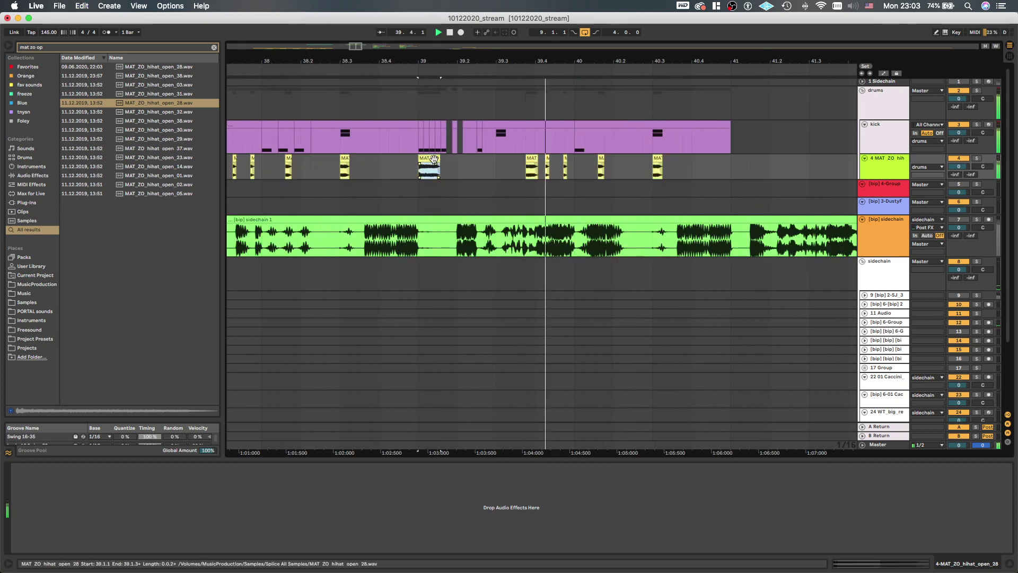
{"action": "key", "text": "Delete"}
{"action": "scroll", "coordinate": [434, 160], "scroll_direction": "down", "scroll_amount": 5}
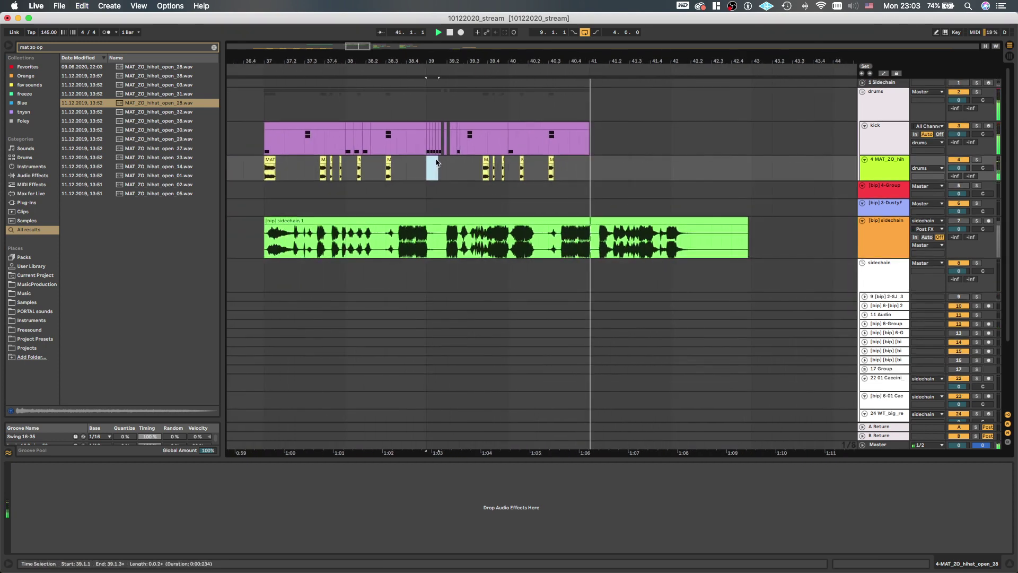
{"action": "scroll", "coordinate": [439, 161], "scroll_direction": "left", "scroll_amount": 1}
{"action": "key", "text": "space"}
{"action": "key", "text": "space"}
{"action": "scroll", "coordinate": [427, 151], "scroll_direction": "left", "scroll_amount": 1}
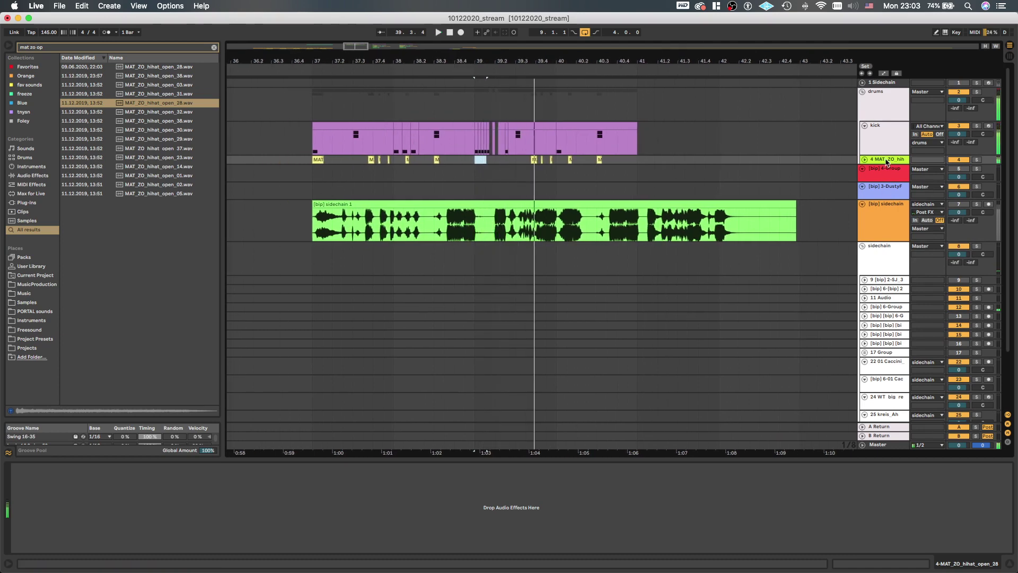
Add an audio track below the open hi-hat track and search the sample library for "closed"
{"action": "key", "text": "super+t"}
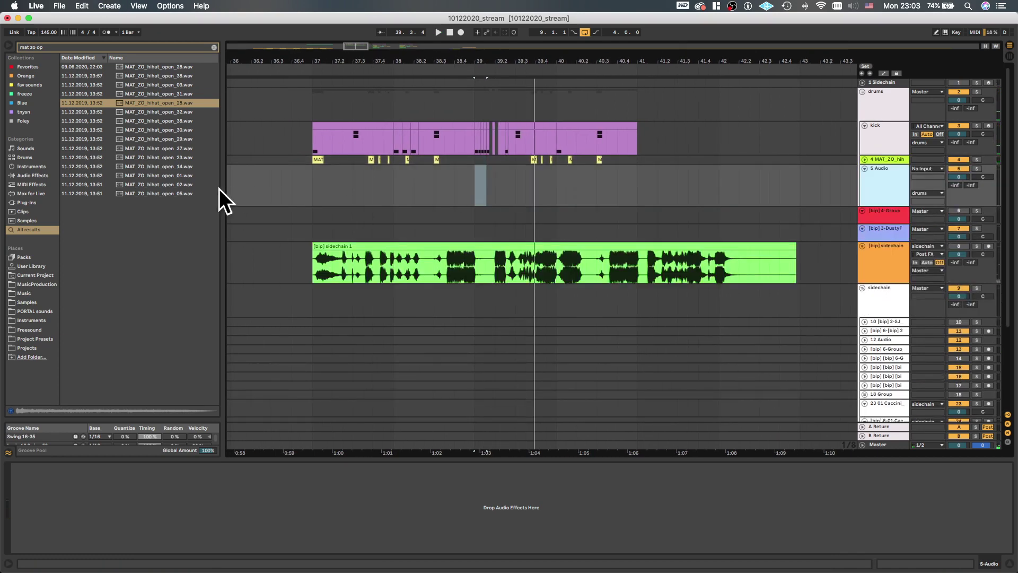
{"action": "key", "text": "super+f"}
{"action": "type", "text": "closed"}
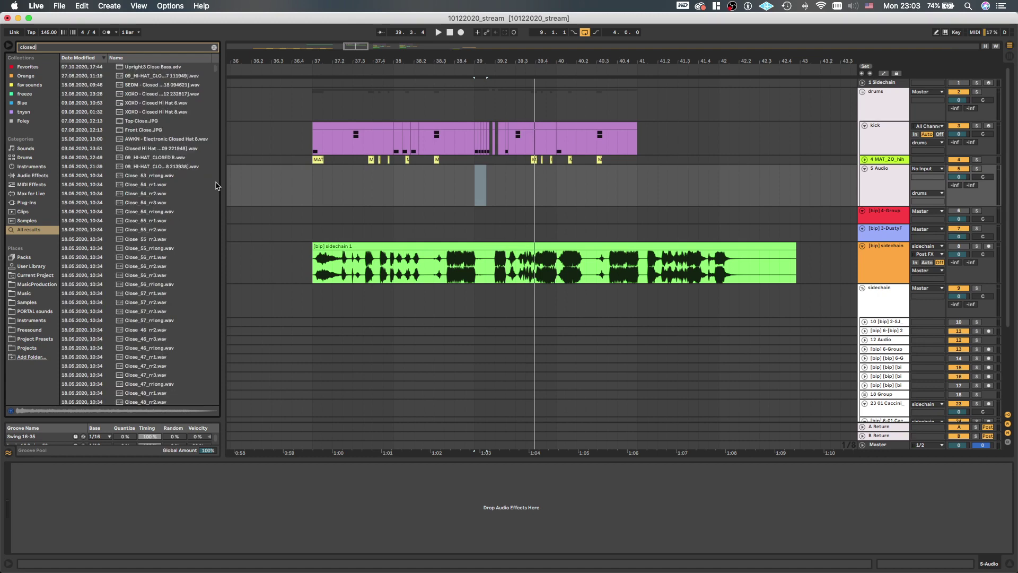
Audition the closed hi-hat samples, place the Closed Hi Hat 1 recording at 37.1.1 on the new track, and keep only its first hit
{"action": "left_click", "coordinate": [158, 185]}
{"action": "left_click", "coordinate": [156, 177]}
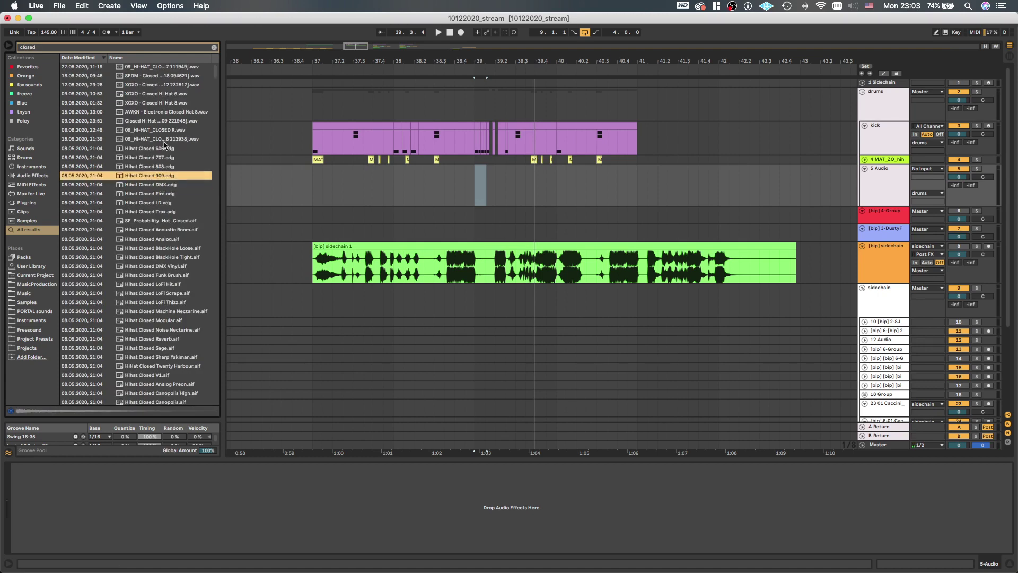
{"action": "left_click", "coordinate": [166, 130]}
{"action": "left_click_drag", "start_coordinate": [166, 123], "coordinate": [316, 177]}
{"action": "scroll", "coordinate": [324, 169], "scroll_direction": "up", "scroll_amount": 3}
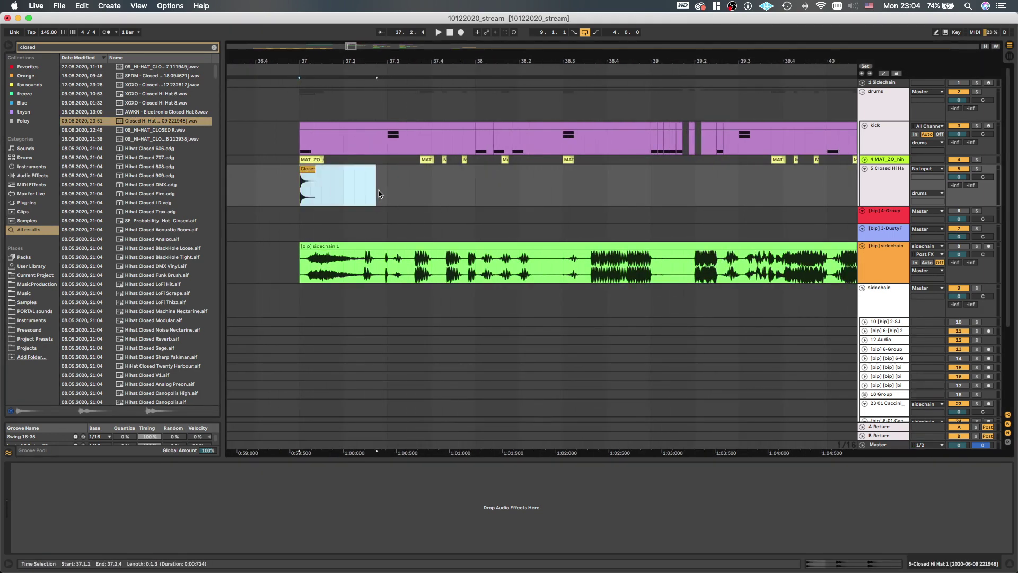
Copy the closed hi-hat hit to 37.2.1 and 37.3.1, checking it with playback
{"action": "key", "text": "super+d"}
{"action": "left_click", "coordinate": [305, 194]}
{"action": "key", "text": "space"}
{"action": "left_click_drag", "start_coordinate": [307, 169], "coordinate": [350, 171]}
Repeat the closed hi-hat hits from 37.1.1 to 37.3.1 until every beat up to 41.1.1 is filled
{"action": "left_click_drag", "start_coordinate": [301, 198], "coordinate": [385, 199]}
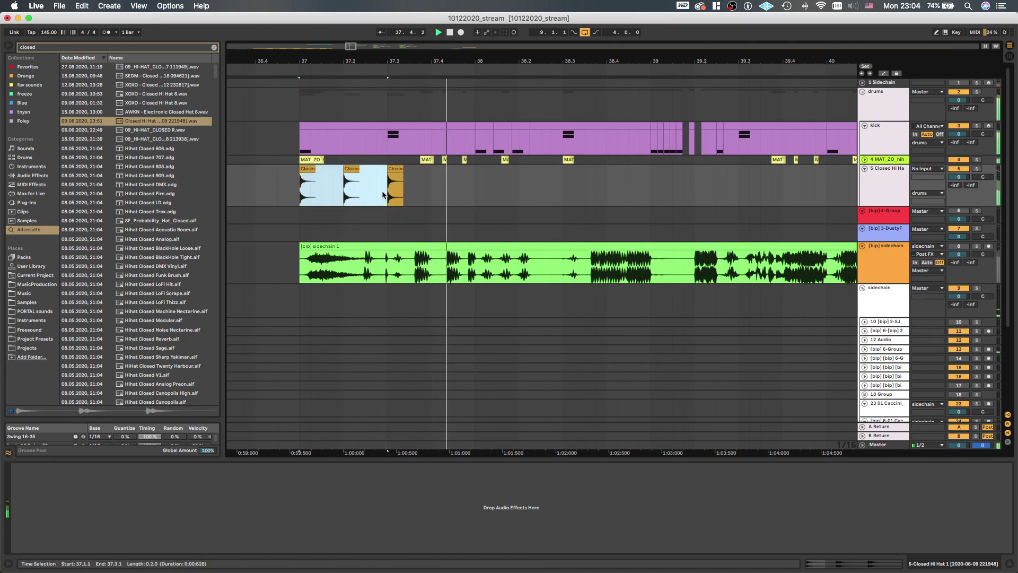
{"action": "key", "text": "super+d"}
{"action": "key", "text": "super+d"}
{"action": "scroll", "coordinate": [381, 200], "scroll_direction": "down", "scroll_amount": 5}
{"action": "key", "text": "super+d"}
{"action": "key", "text": "super+d"}
{"action": "key", "text": "super+d"}
{"action": "key", "text": "super+d"}
{"action": "scroll", "coordinate": [379, 200], "scroll_direction": "down", "scroll_amount": 3}
{"action": "key", "text": "super+d"}
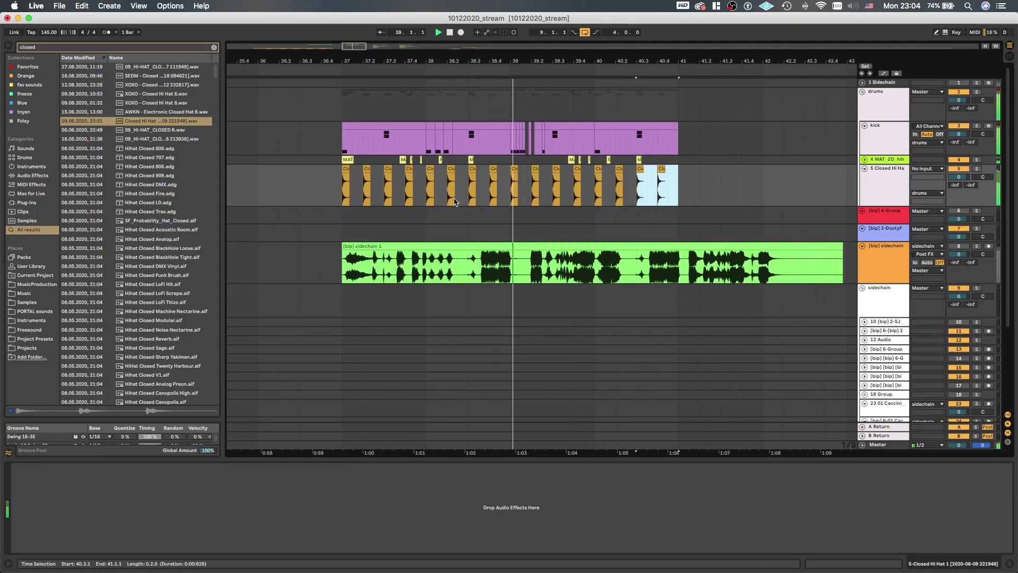
{"action": "scroll", "coordinate": [458, 196], "scroll_direction": "down", "scroll_amount": 3}
{"action": "scroll", "coordinate": [454, 196], "scroll_direction": "up", "scroll_amount": 3}
{"action": "scroll", "coordinate": [398, 183], "scroll_direction": "down", "scroll_amount": 2}
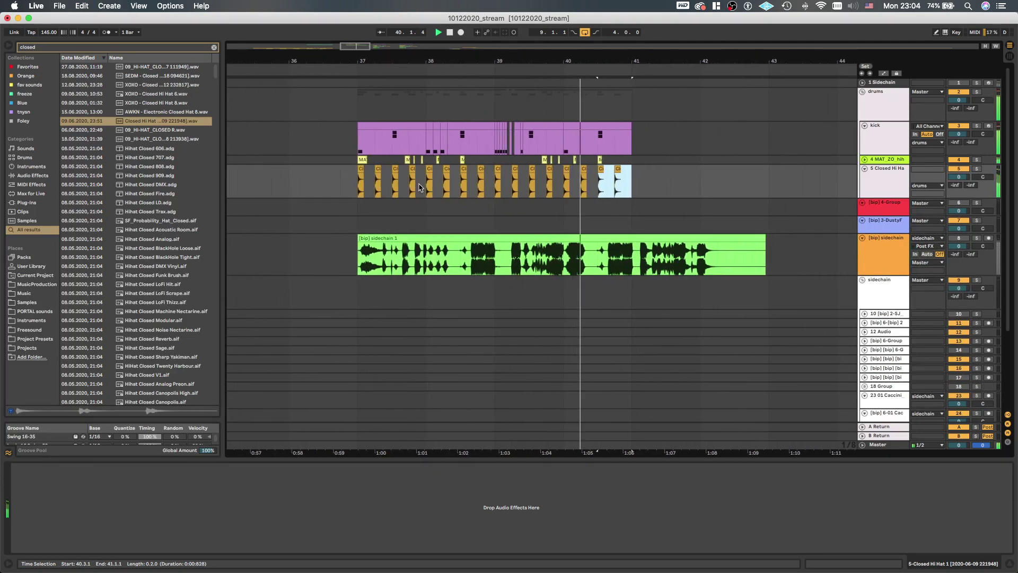
Play back the closed hi-hats, delete the hit at 37.2.1 and remove all hits from 37.4.1 onward
{"action": "left_click", "coordinate": [359, 186]}
{"action": "key", "text": "space"}
{"action": "key", "text": "space"}
{"action": "scroll", "coordinate": [383, 180], "scroll_direction": "up", "scroll_amount": 3}
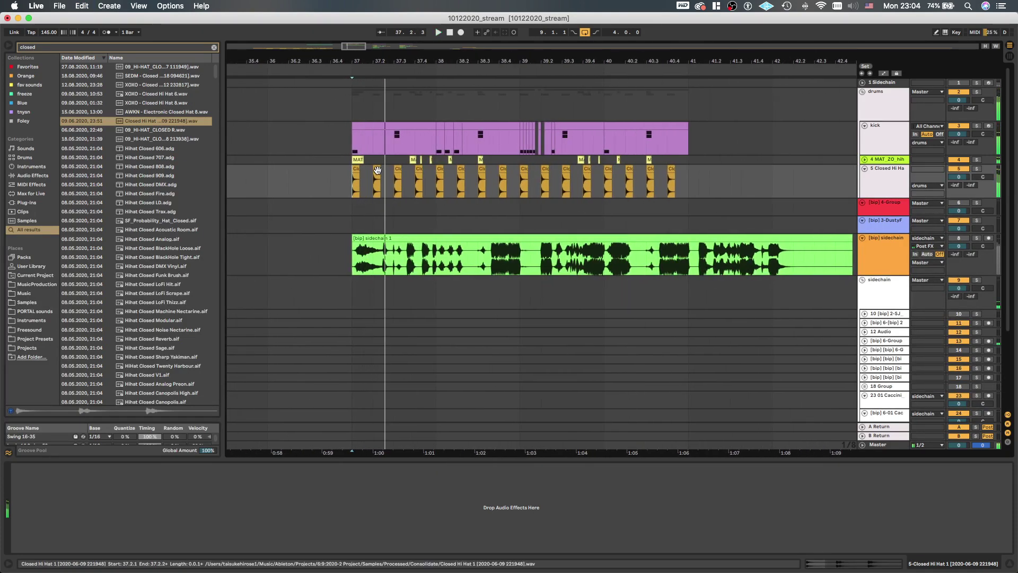
{"action": "left_click", "coordinate": [378, 169]}
{"action": "key", "text": "Delete"}
{"action": "left_click", "coordinate": [398, 170]}
{"action": "key", "text": "space"}
{"action": "left_click_drag", "start_coordinate": [412, 176], "coordinate": [663, 191]}
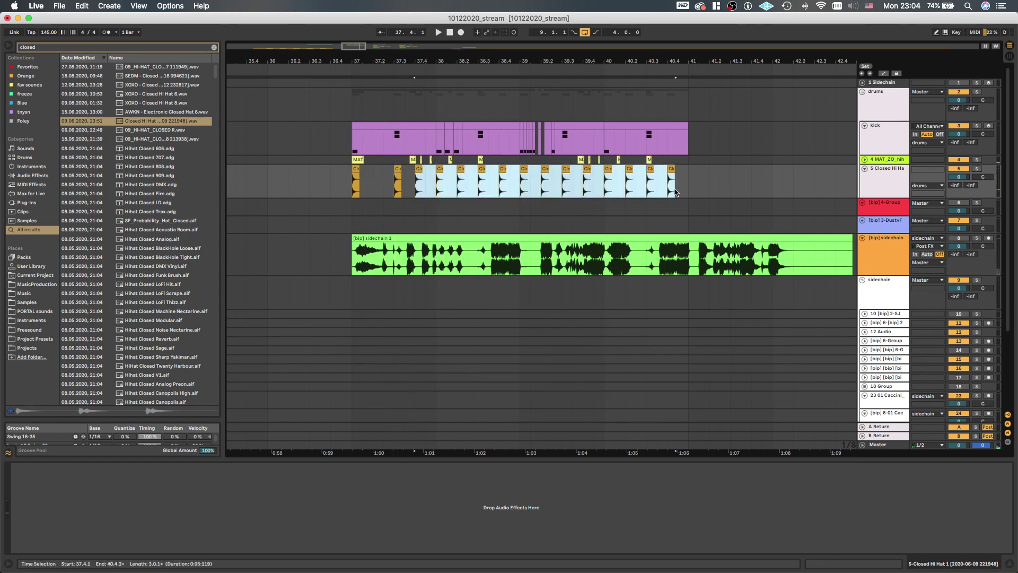
{"action": "key", "text": "Delete"}
Duplicate the one-bar closed hi-hat pattern of bar 37 three times to fill up to 41.1.1, and play it back
{"action": "left_click_drag", "start_coordinate": [431, 195], "coordinate": [358, 192]}
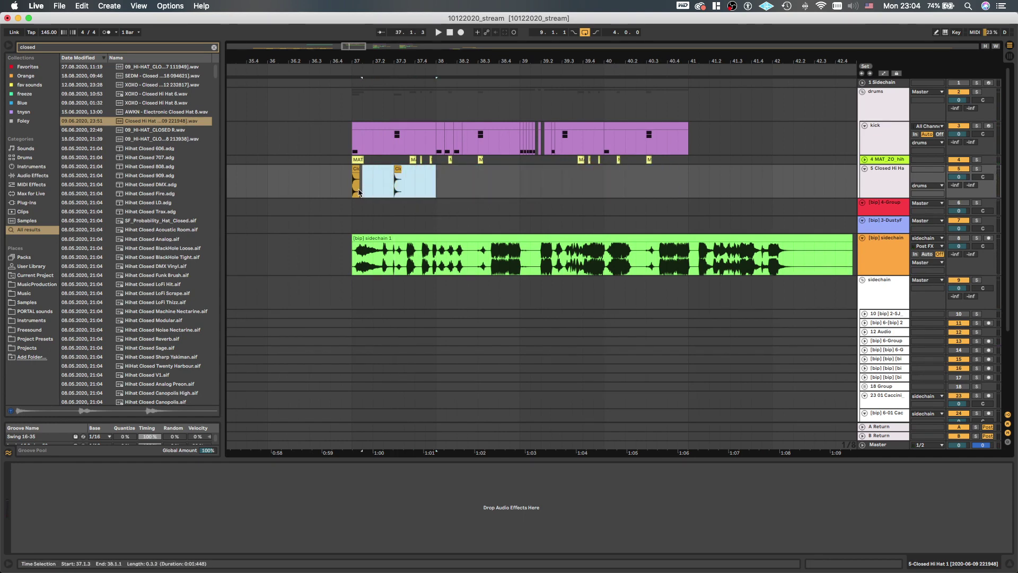
{"action": "key", "text": "super+d"}
{"action": "key", "text": "space"}
{"action": "key", "text": "super+d"}
{"action": "key", "text": "super+d"}
{"action": "scroll", "coordinate": [352, 190], "scroll_direction": "down", "scroll_amount": 2}
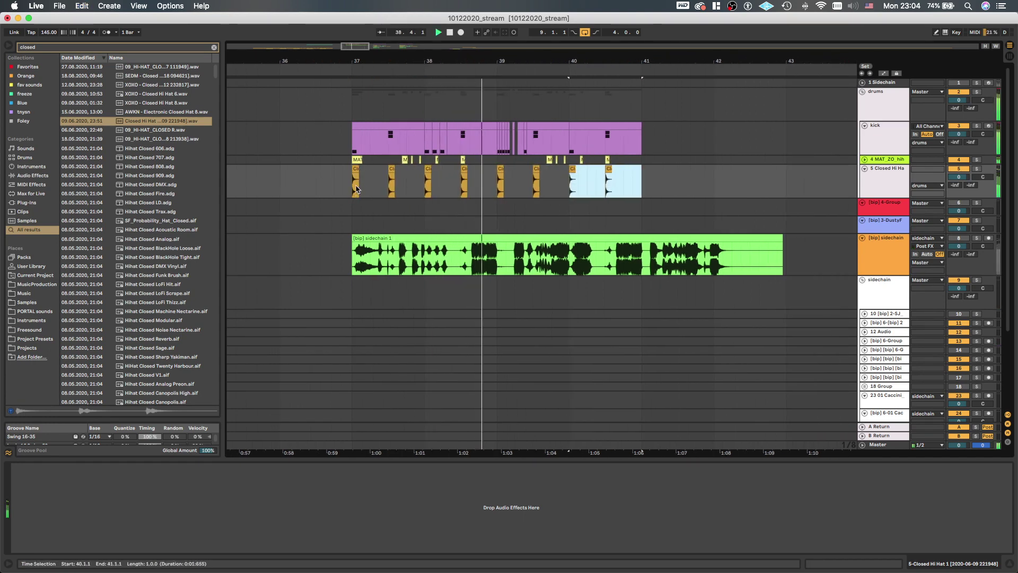
{"action": "left_click", "coordinate": [347, 185]}
{"action": "scroll", "coordinate": [444, 169], "scroll_direction": "up", "scroll_amount": 3}
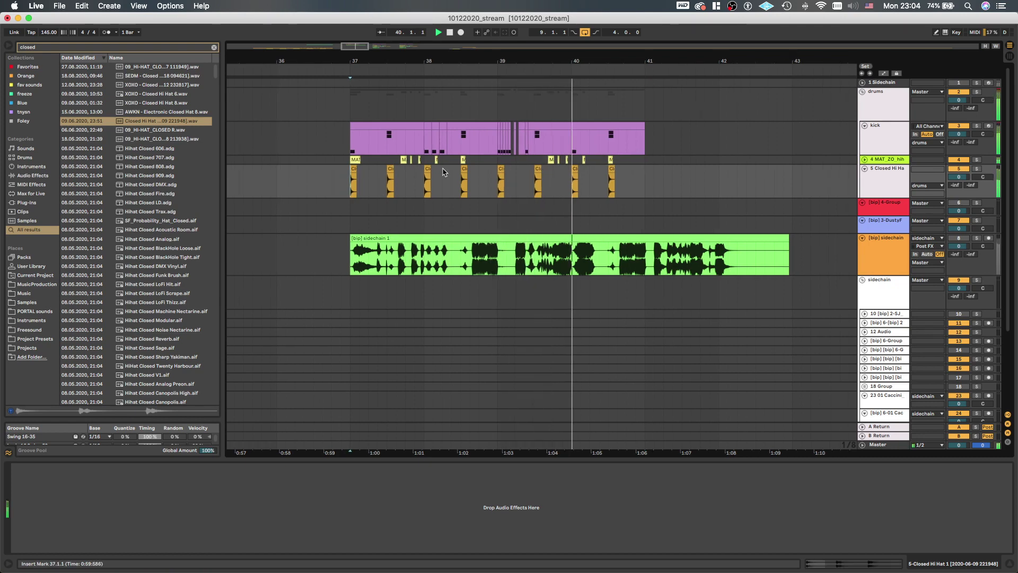
{"action": "scroll", "coordinate": [466, 150], "scroll_direction": "down", "scroll_amount": 3}
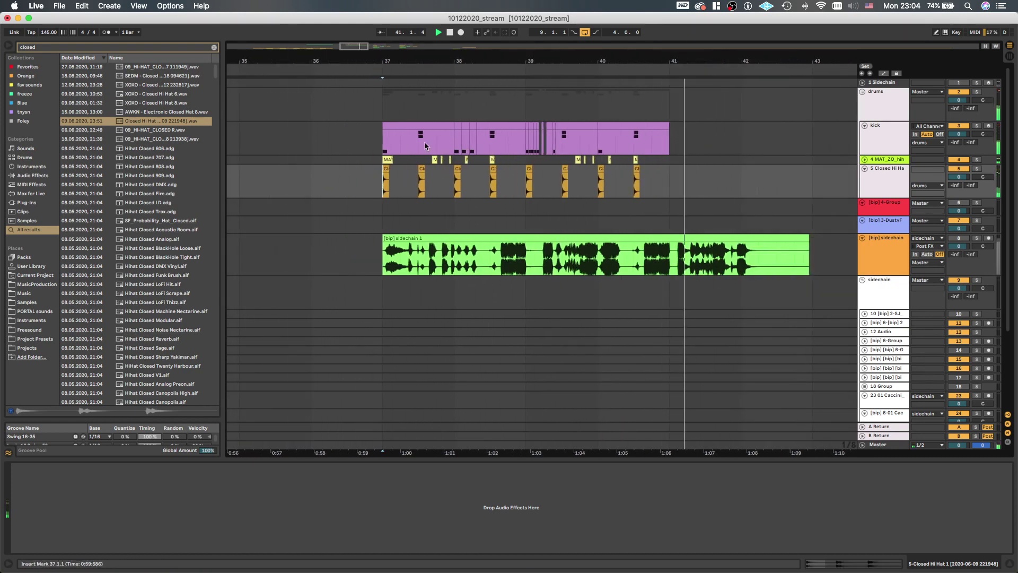
Duplicate the time from 37.1.1 to 41.1.1 so the kick, open and closed hi-hat patterns continue up to bar 45
{"action": "left_click_drag", "start_coordinate": [385, 145], "coordinate": [674, 179]}
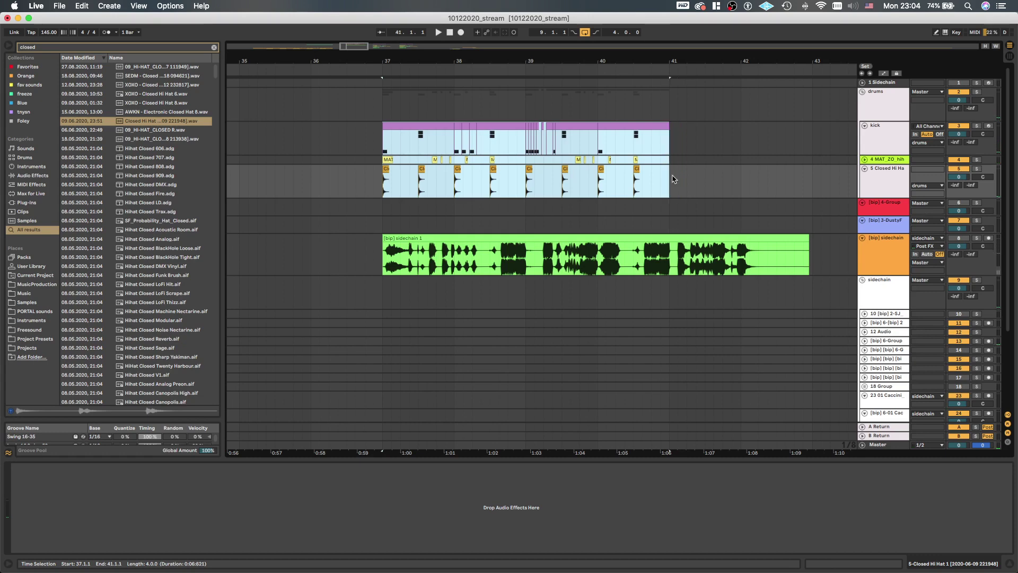
{"action": "key", "text": "super+d"}
{"action": "key", "text": "space"}
{"action": "scroll", "coordinate": [615, 177], "scroll_direction": "down", "scroll_amount": 5}
{"action": "key", "text": "super+z"}
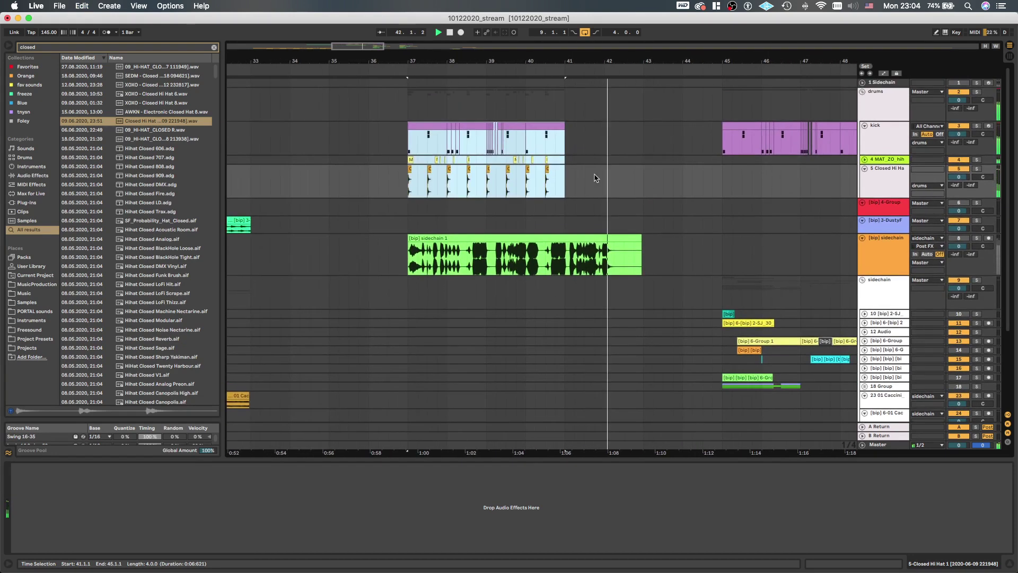
{"action": "key", "text": "super+shift+d"}
{"action": "scroll", "coordinate": [578, 178], "scroll_direction": "down", "scroll_amount": 3}
Extend the first resampled sidechain clip to 42.4.4 and delete the leftover sidechain pieces between there and bar 47
{"action": "left_click_drag", "start_coordinate": [567, 239], "coordinate": [807, 239]}
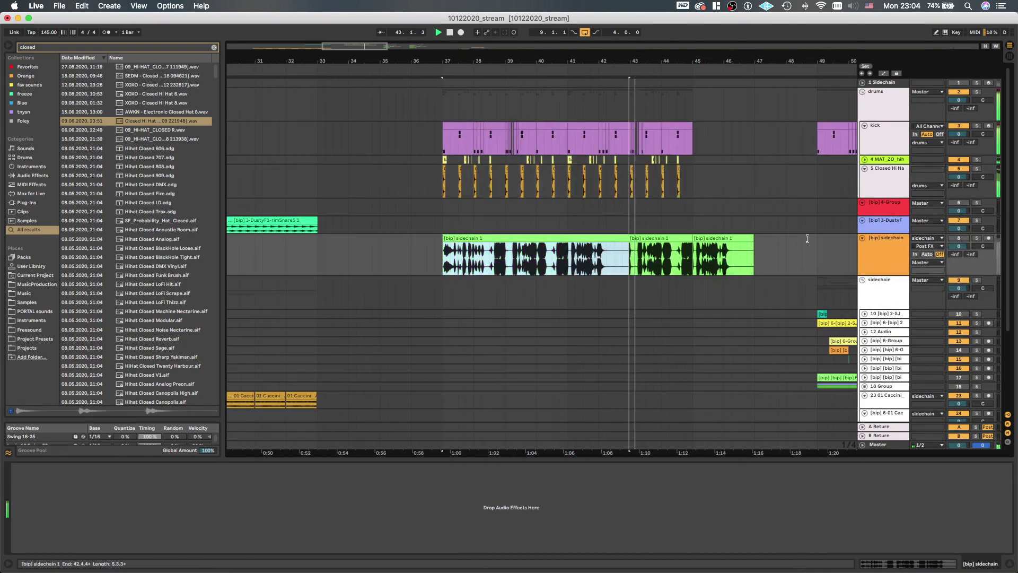
{"action": "left_click", "coordinate": [721, 238]}
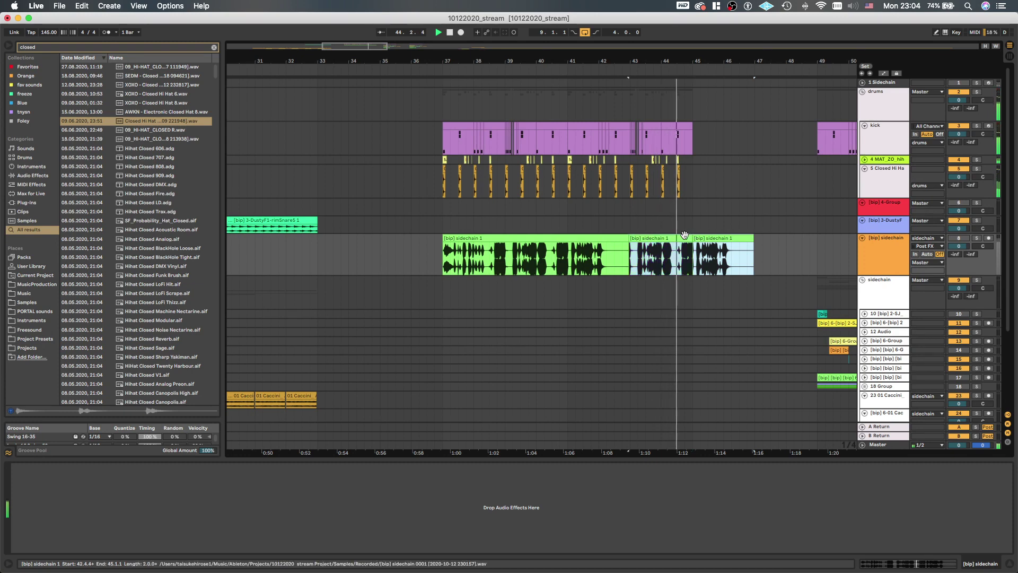
{"action": "key", "text": "Delete"}
Play back the arrangement from 31.3.1 to check the transition leading towards the drop at bar 37
{"action": "scroll", "coordinate": [684, 235], "scroll_direction": "right", "scroll_amount": 1}
{"action": "left_click", "coordinate": [263, 258]}
{"action": "key", "text": "space"}
{"action": "key", "text": "space"}
{"action": "scroll", "coordinate": [440, 266], "scroll_direction": "up", "scroll_amount": 3}
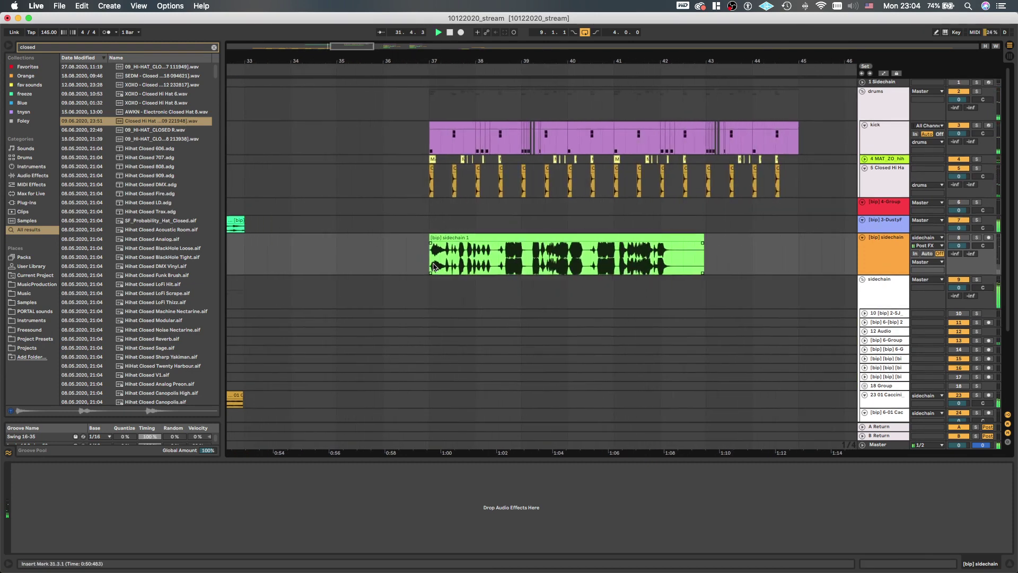
{"action": "scroll", "coordinate": [424, 266], "scroll_direction": "down", "scroll_amount": 2}
{"action": "scroll", "coordinate": [421, 264], "scroll_direction": "left", "scroll_amount": 1}
{"action": "scroll", "coordinate": [421, 265], "scroll_direction": "down", "scroll_amount": 1}
{"action": "scroll", "coordinate": [421, 265], "scroll_direction": "left", "scroll_amount": 3}
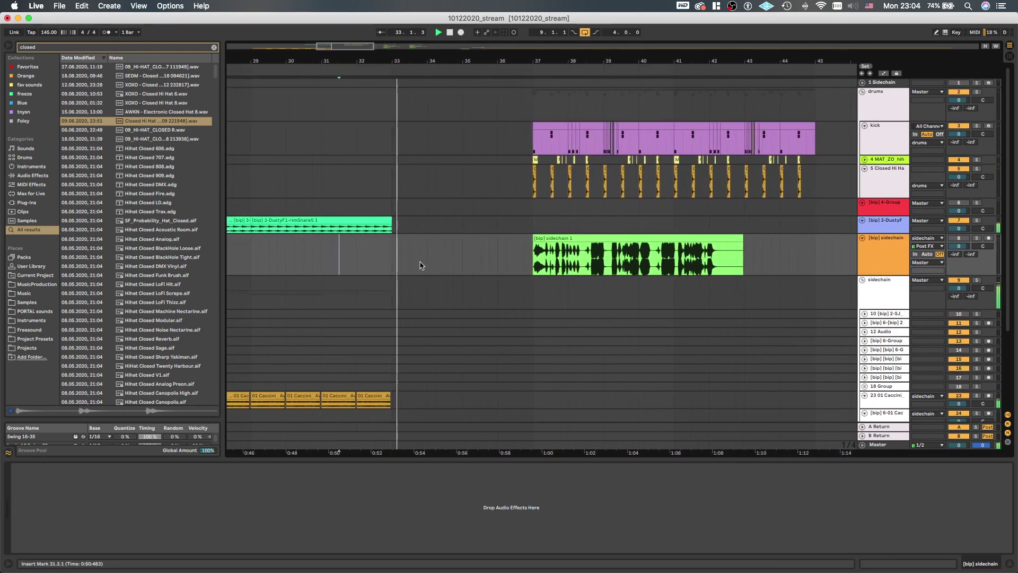
{"action": "scroll", "coordinate": [421, 265], "scroll_direction": "down", "scroll_amount": 1}
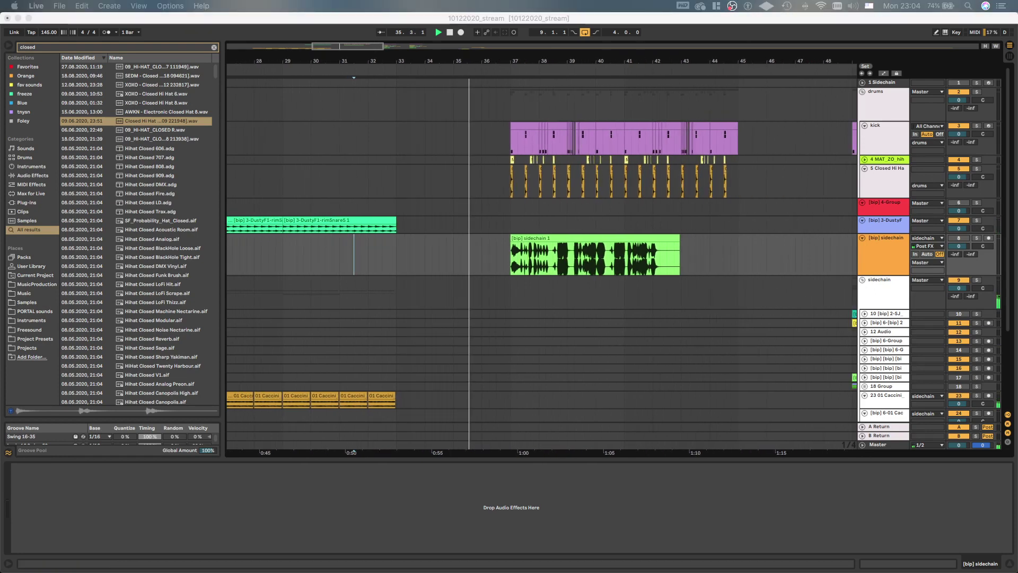
Audition the drop from 37.1.1 and 41.1.1, comparing the soloed resampled sidechain track with the full mix
{"action": "left_click", "coordinate": [511, 306]}
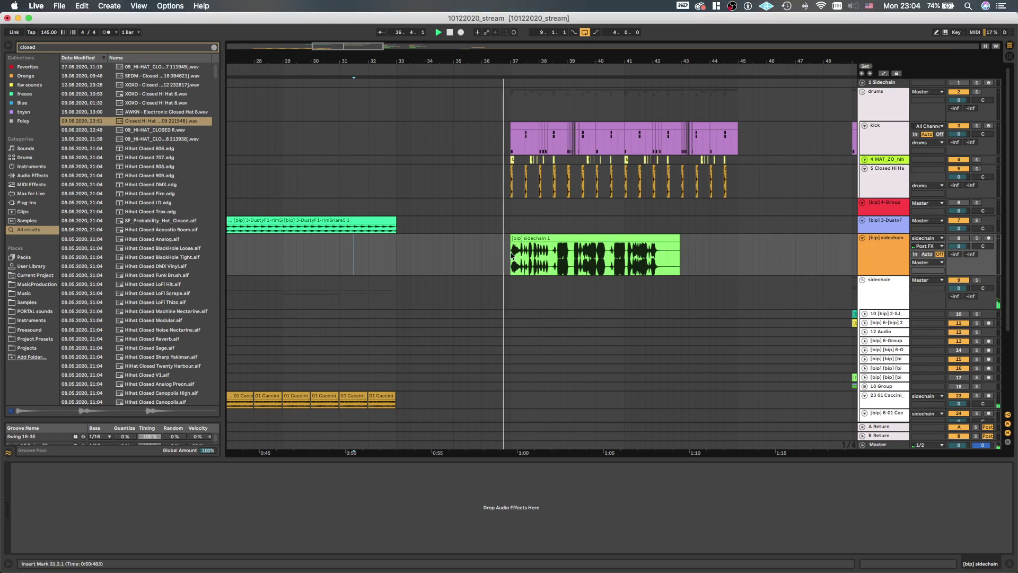
{"action": "scroll", "coordinate": [508, 265], "scroll_direction": "up", "scroll_amount": 3}
{"action": "scroll", "coordinate": [508, 257], "scroll_direction": "up", "scroll_amount": 1}
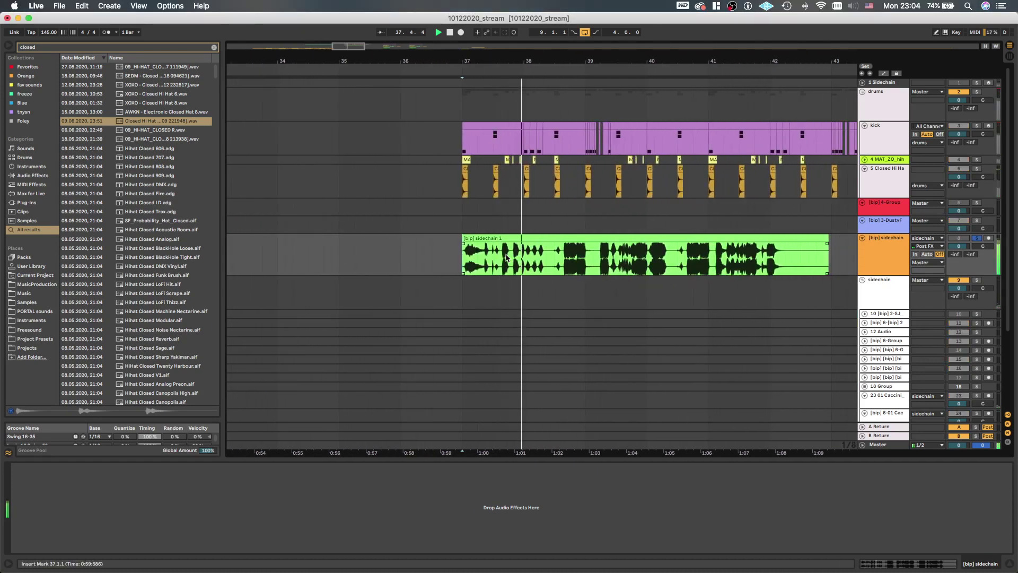
{"action": "left_click", "coordinate": [514, 266]}
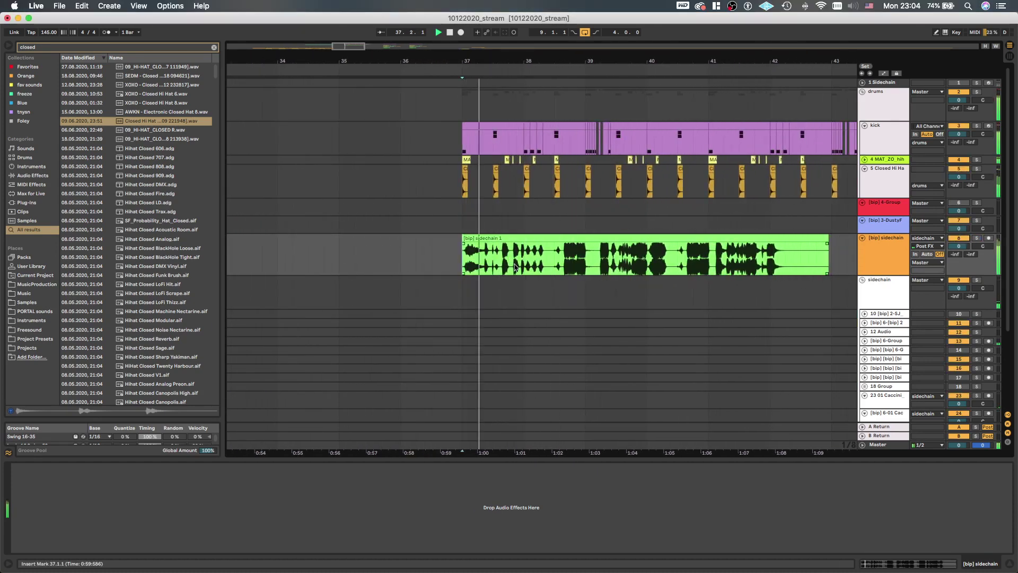
{"action": "scroll", "coordinate": [515, 261], "scroll_direction": "up", "scroll_amount": 2}
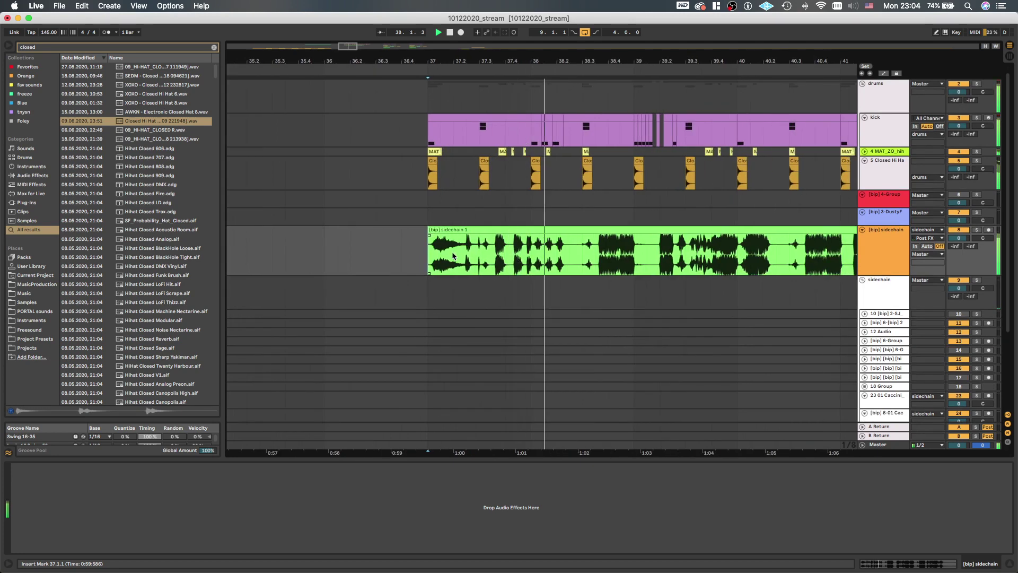
{"action": "scroll", "coordinate": [454, 256], "scroll_direction": "up", "scroll_amount": 3}
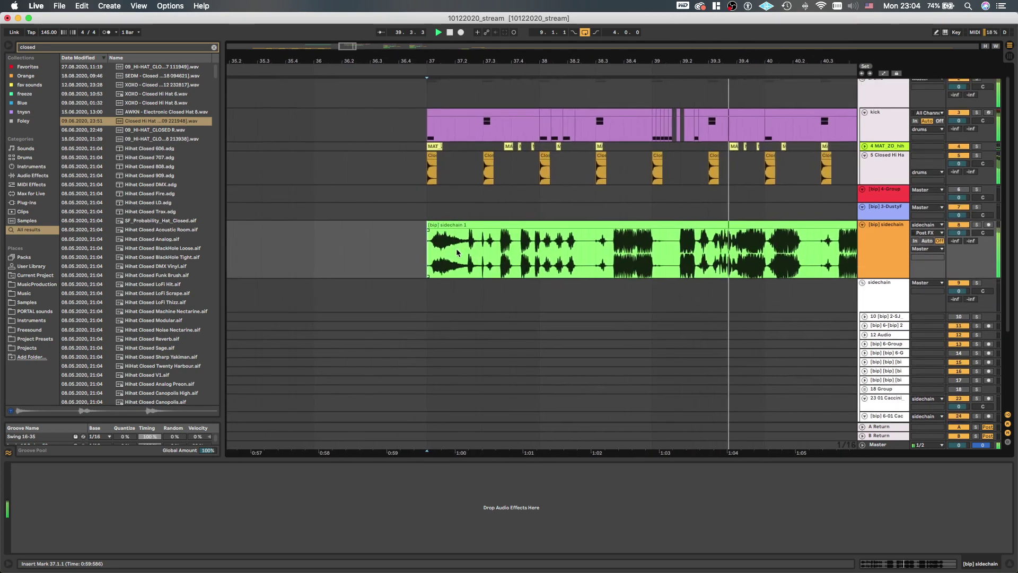
{"action": "scroll", "coordinate": [457, 253], "scroll_direction": "down", "scroll_amount": 5}
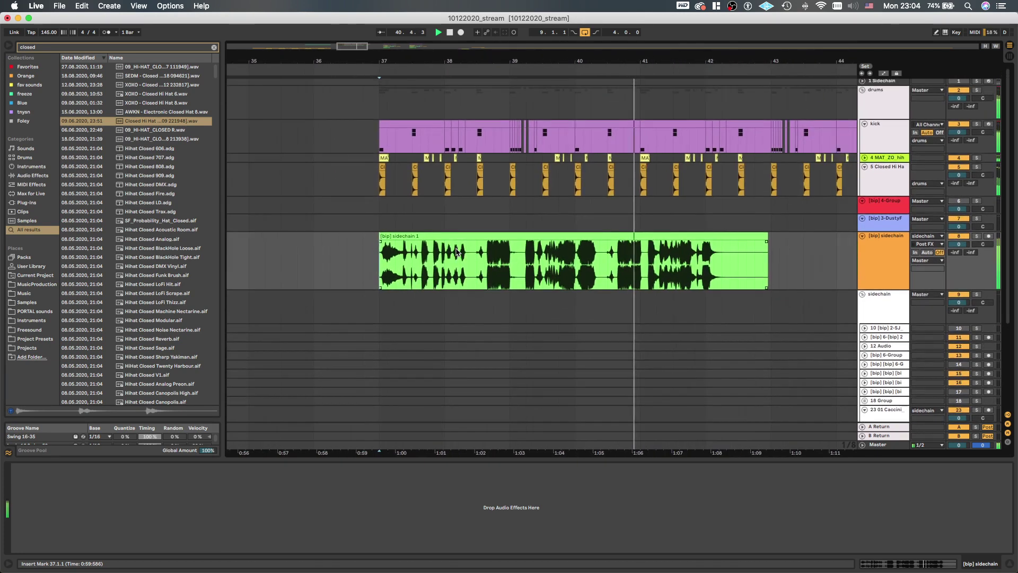
{"action": "left_click", "coordinate": [642, 247]}
{"action": "scroll", "coordinate": [642, 248], "scroll_direction": "down", "scroll_amount": 4}
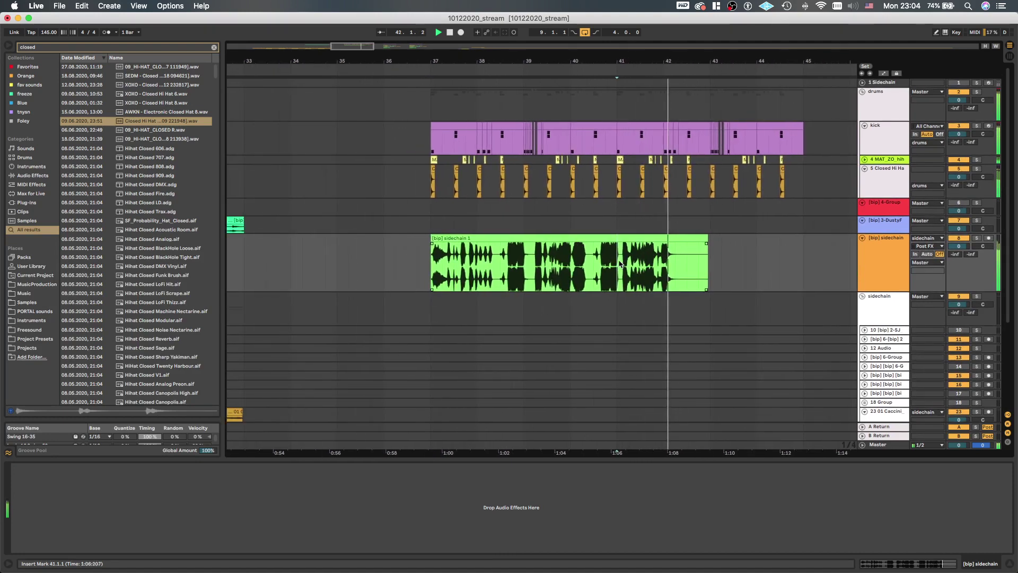
{"action": "left_click", "coordinate": [884, 253]}
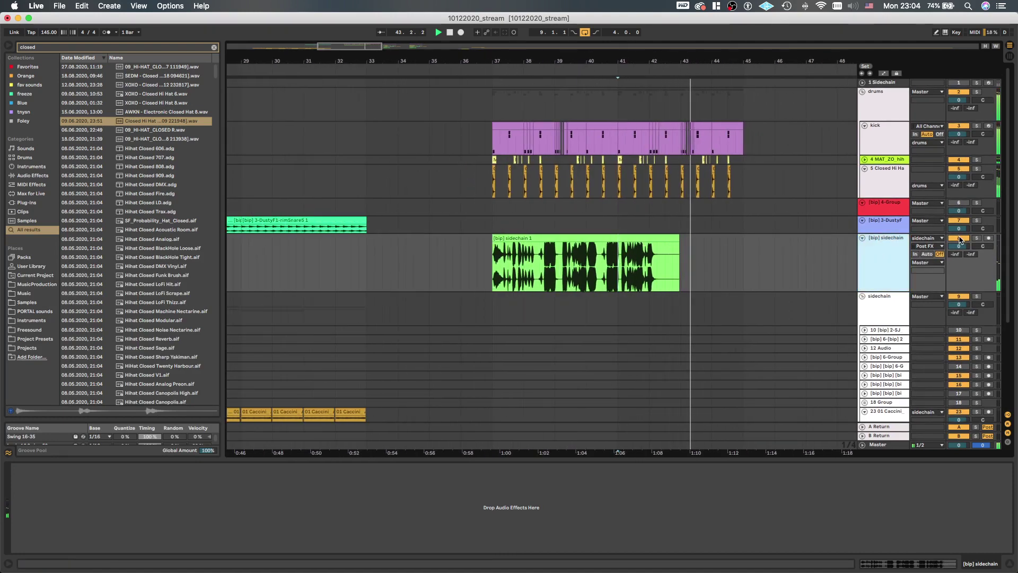
{"action": "left_click", "coordinate": [507, 260]}
{"action": "scroll", "coordinate": [506, 260], "scroll_direction": "up", "scroll_amount": 2}
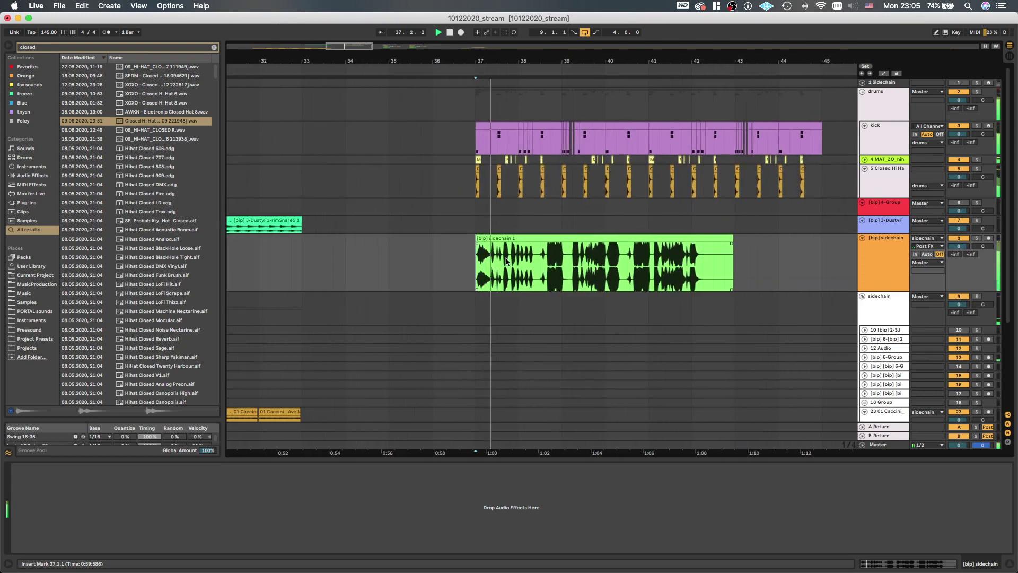
{"action": "scroll", "coordinate": [506, 260], "scroll_direction": "up", "scroll_amount": 4}
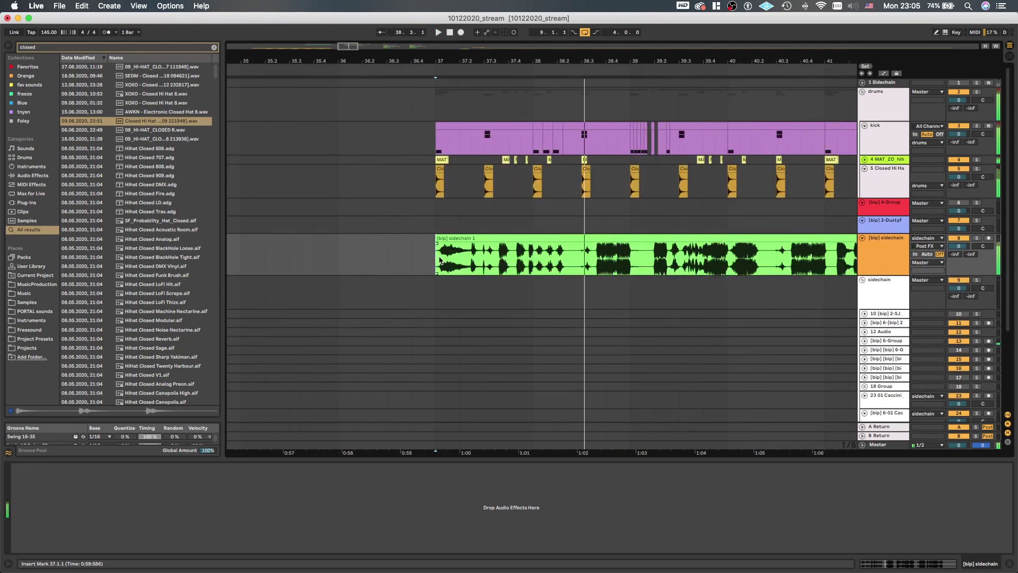
Solo the resampled sidechain track, delete its audio from just after 37.1.4 up to 37.2.3, and play back the drop
{"action": "key", "text": "s"}
{"action": "key", "text": "space"}
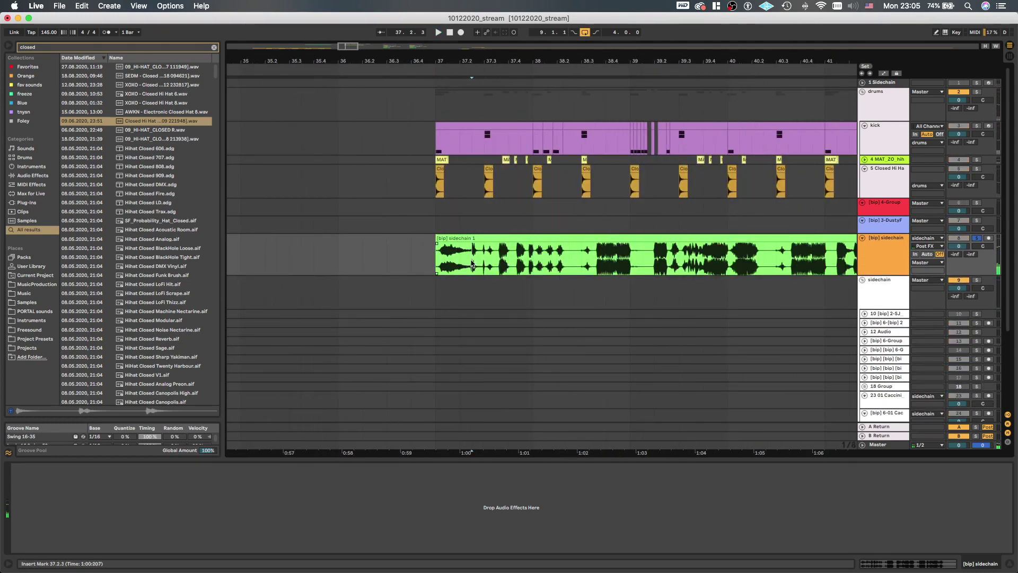
{"action": "key", "text": "Delete"}
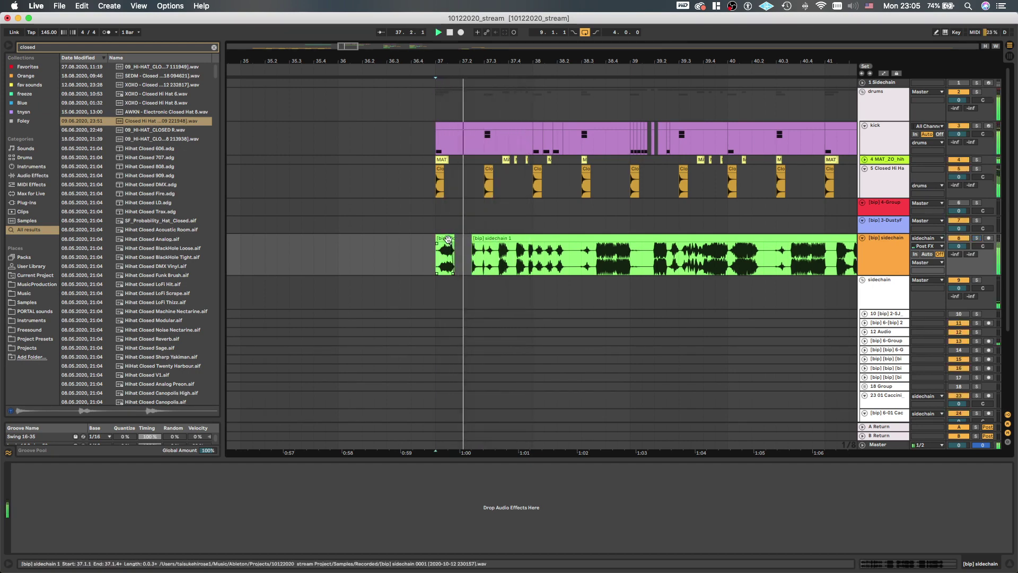
{"action": "scroll", "coordinate": [456, 245], "scroll_direction": "up", "scroll_amount": 3}
{"action": "scroll", "coordinate": [465, 249], "scroll_direction": "down", "scroll_amount": 5}
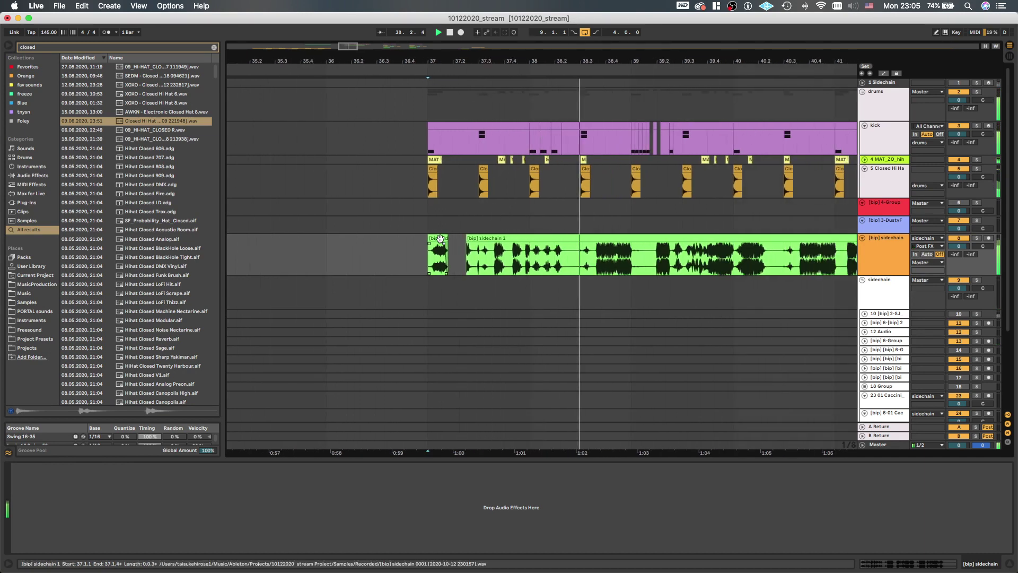
{"action": "scroll", "coordinate": [471, 256], "scroll_direction": "down", "scroll_amount": 2}
{"action": "scroll", "coordinate": [475, 262], "scroll_direction": "down", "scroll_amount": 2}
{"action": "scroll", "coordinate": [477, 255], "scroll_direction": "up", "scroll_amount": 3}
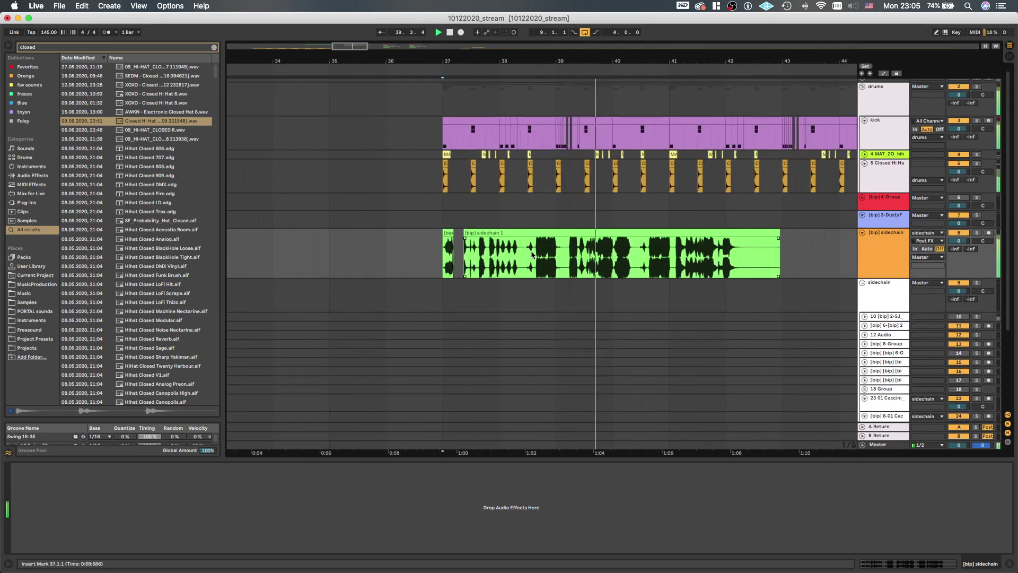
{"action": "scroll", "coordinate": [541, 250], "scroll_direction": "up", "scroll_amount": 2}
{"action": "scroll", "coordinate": [572, 249], "scroll_direction": "right", "scroll_amount": 1}
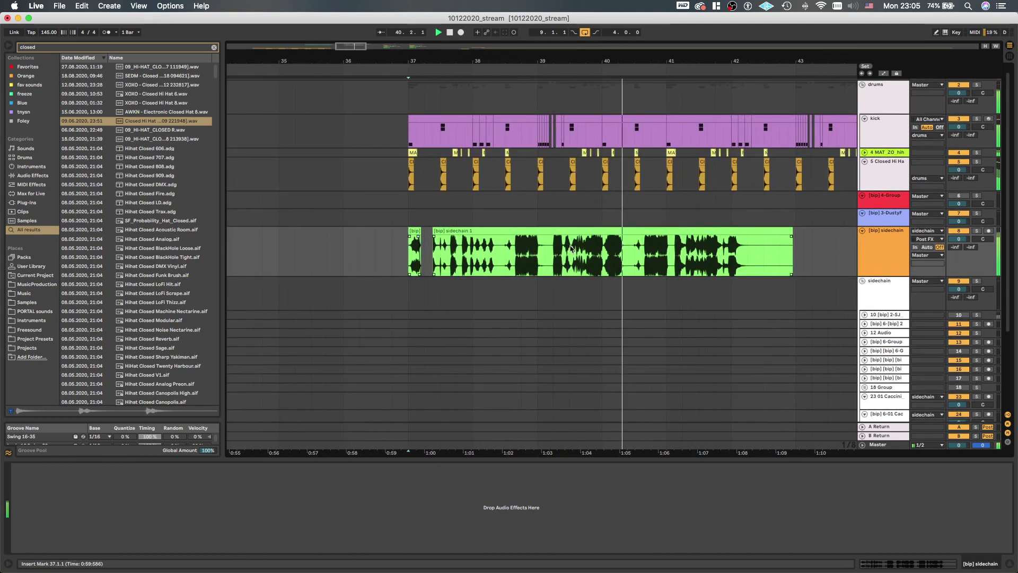
Insert an audio track below the resampled sidechain track and copy the clip starting at 37.2.3 onto it
{"action": "left_click", "coordinate": [878, 256]}
{"action": "double_click", "coordinate": [889, 248]}
{"action": "key", "text": "space"}
{"action": "key", "text": "super+t"}
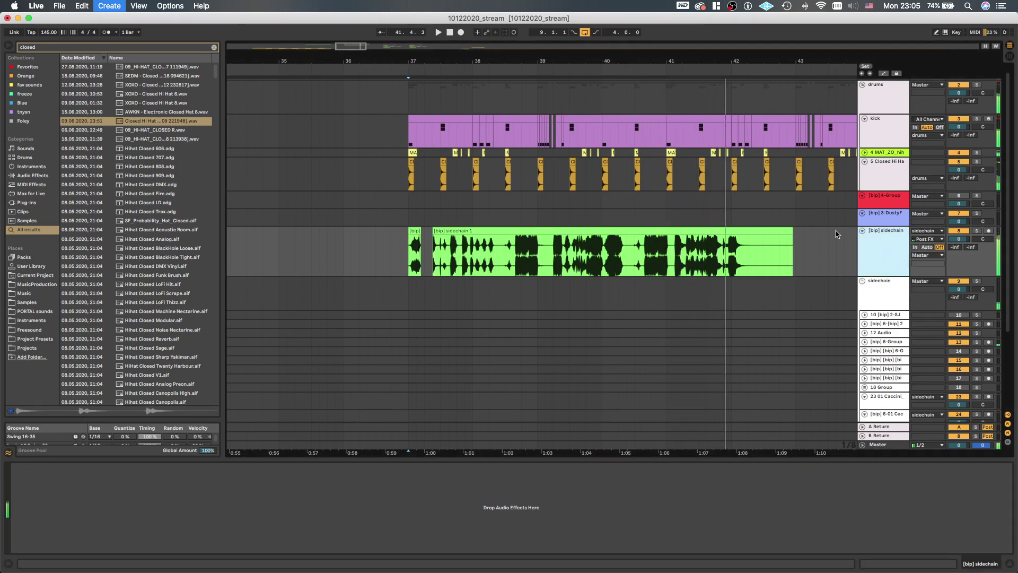
{"action": "left_click", "coordinate": [435, 259]}
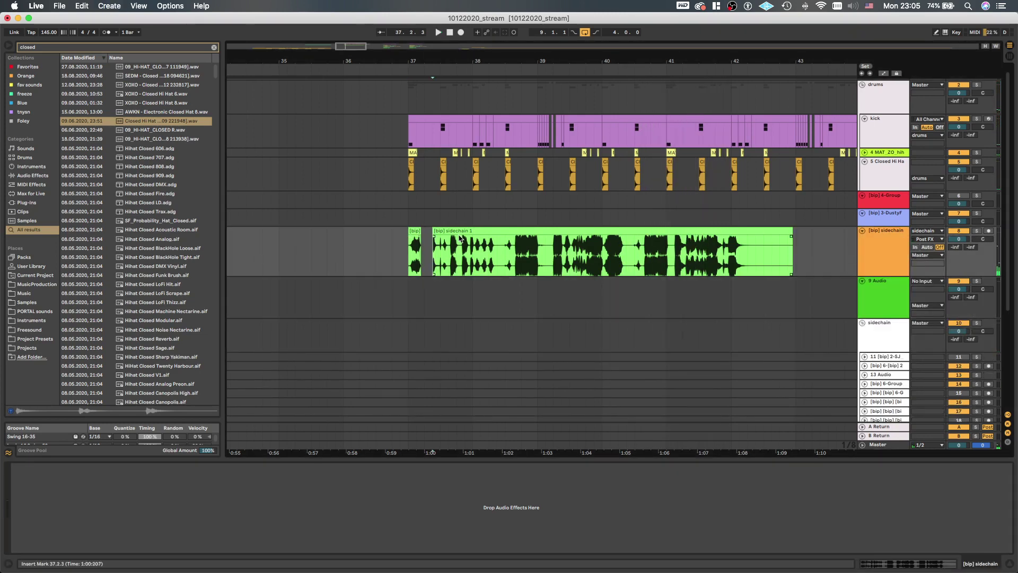
{"action": "left_click", "coordinate": [466, 231]}
{"action": "key", "text": "super+c"}
{"action": "key", "text": "Down"}
{"action": "key", "text": "super+v"}
Deactivate the original resampled sidechain clip at 37.2.3 and play back its copy on the new track
{"action": "left_click", "coordinate": [480, 229]}
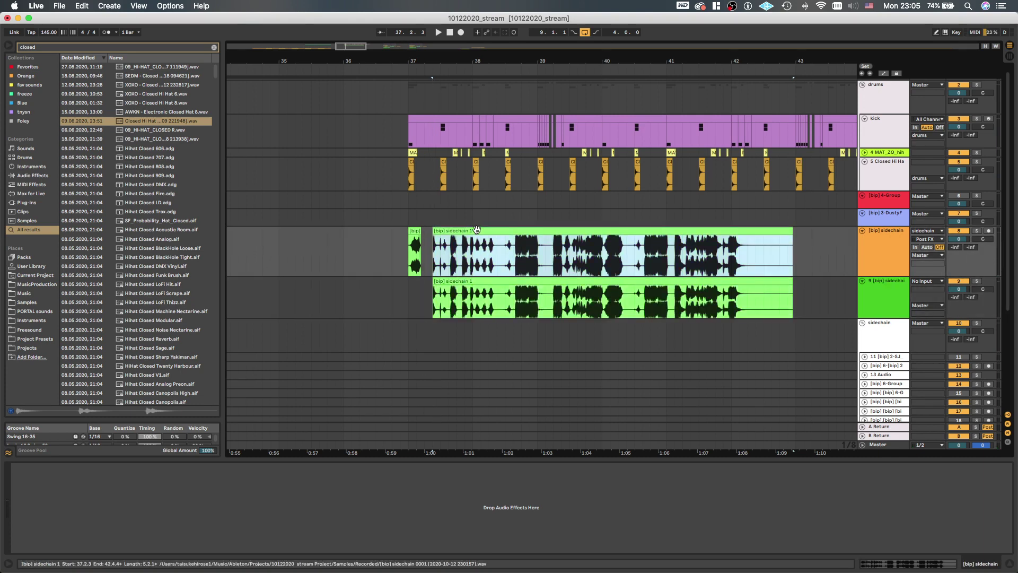
{"action": "key", "text": "0"}
{"action": "left_click", "coordinate": [447, 295]}
{"action": "key", "text": "space"}
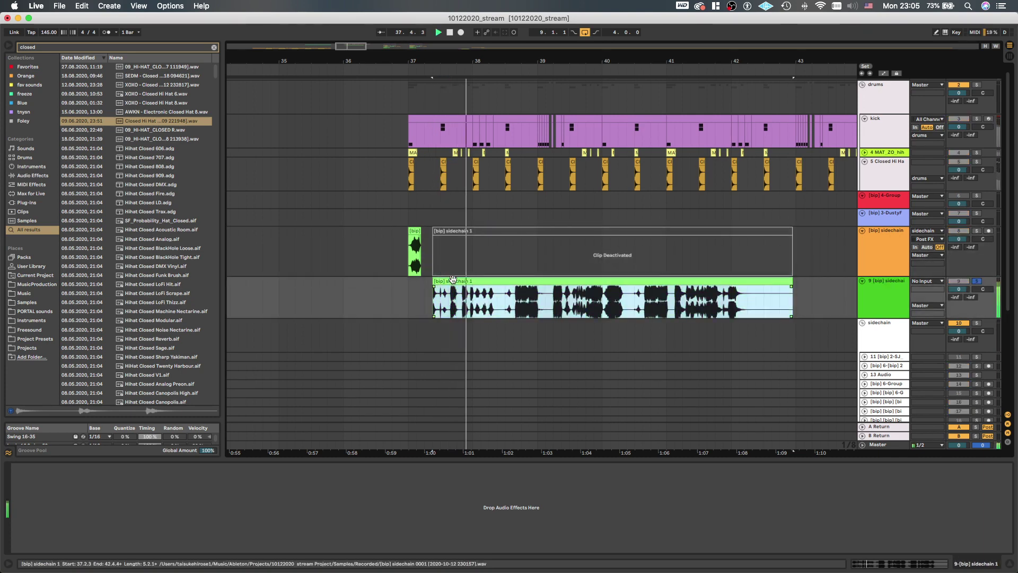
Turn off warping for the copied resampled sidechain clip and transpose it to -15 st
{"action": "key", "text": "shift+Tab"}
{"action": "left_click", "coordinate": [105, 343]}
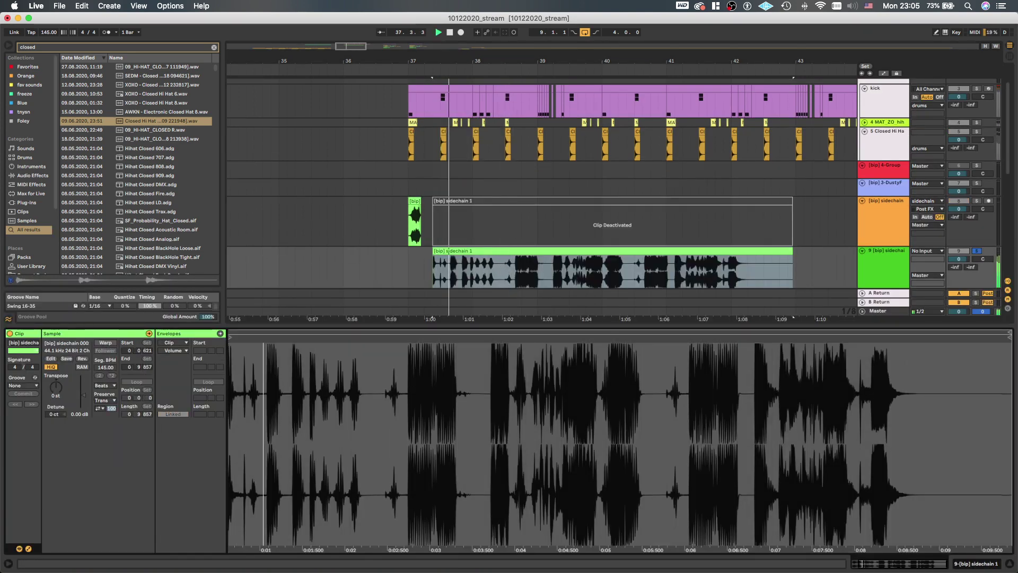
{"action": "left_click", "coordinate": [53, 395]}
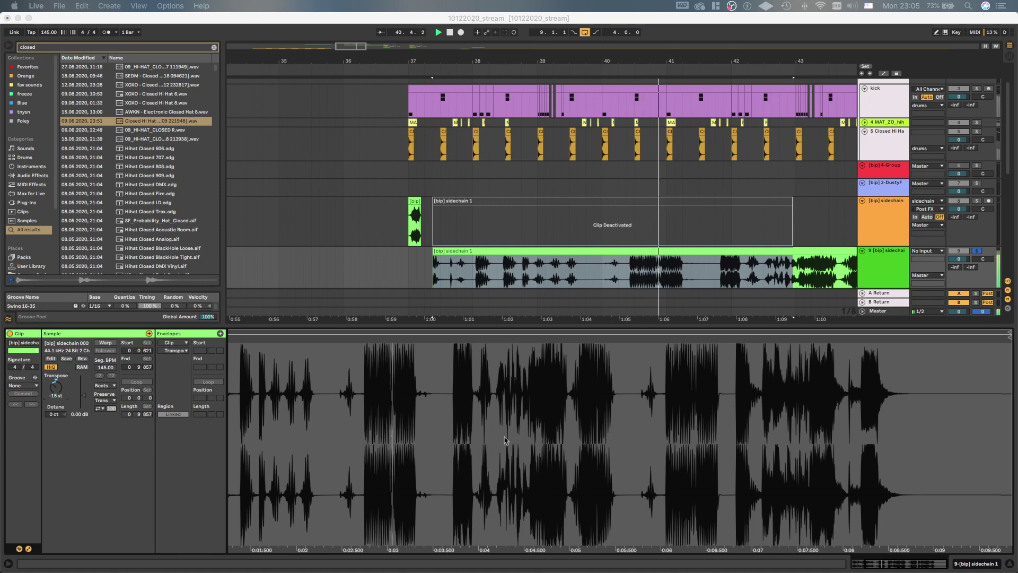
Unsolo the transposed clip's track and play back the full mix from 39.1.1
{"action": "left_click", "coordinate": [485, 250]}
{"action": "left_click", "coordinate": [482, 269]}
{"action": "key", "text": "s"}
{"action": "scroll", "coordinate": [483, 270], "scroll_direction": "down", "scroll_amount": 4}
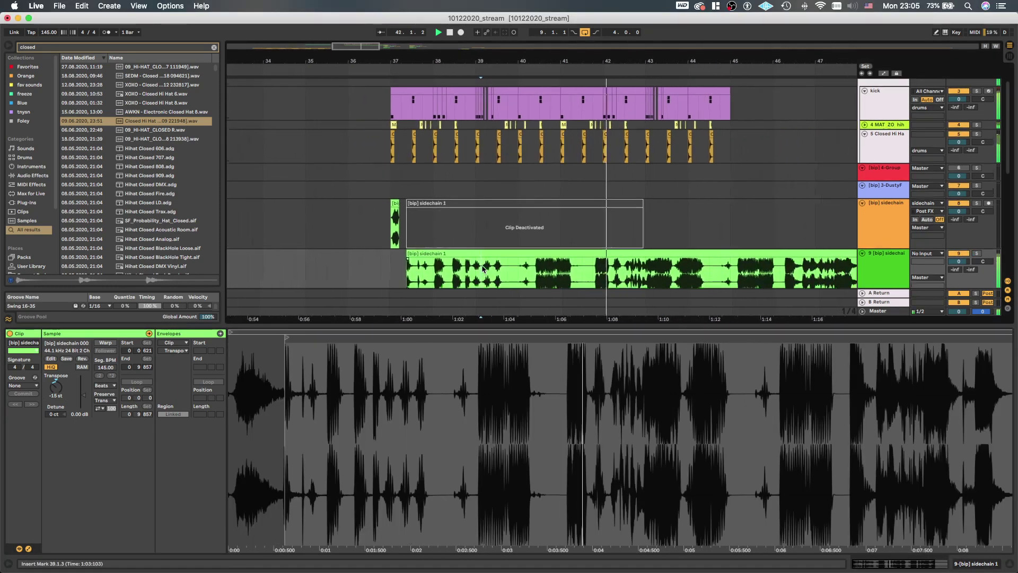
{"action": "scroll", "coordinate": [485, 271], "scroll_direction": "right", "scroll_amount": 2}
{"action": "scroll", "coordinate": [486, 273], "scroll_direction": "down", "scroll_amount": 1}
{"action": "scroll", "coordinate": [517, 275], "scroll_direction": "down", "scroll_amount": 1}
{"action": "scroll", "coordinate": [531, 273], "scroll_direction": "left", "scroll_amount": 1}
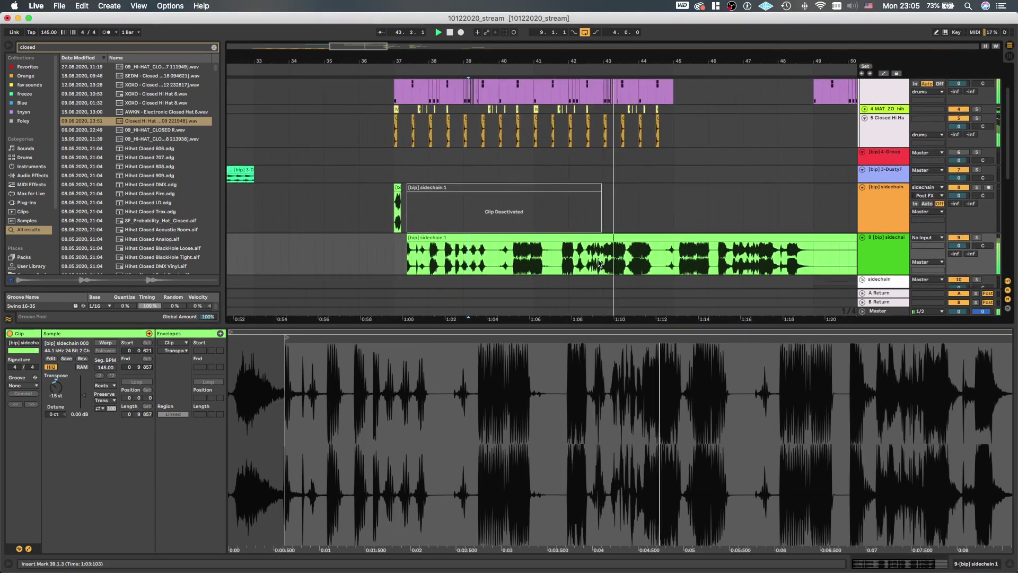
{"action": "scroll", "coordinate": [594, 265], "scroll_direction": "up", "scroll_amount": 3}
{"action": "scroll", "coordinate": [598, 264], "scroll_direction": "down", "scroll_amount": 3}
{"action": "scroll", "coordinate": [596, 264], "scroll_direction": "down", "scroll_amount": 2}
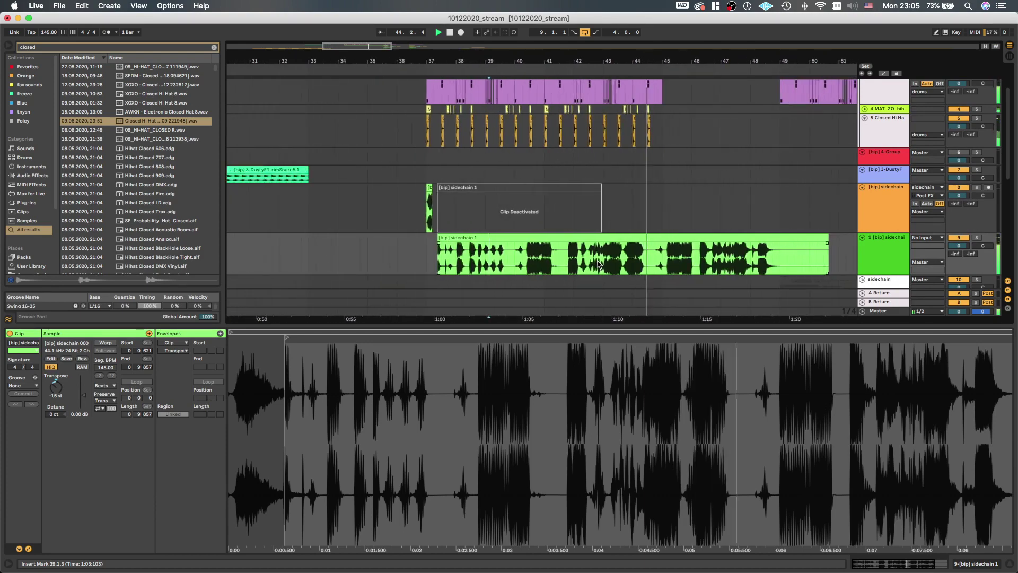
{"action": "scroll", "coordinate": [593, 265], "scroll_direction": "up", "scroll_amount": 3}
Copy the transposed clip's section from 42.3.1 to 42.4.4 to 37.2.3 on a new audio track below the original resampled sidechain track
{"action": "left_click", "coordinate": [590, 265]}
{"action": "scroll", "coordinate": [590, 265], "scroll_direction": "up", "scroll_amount": 4}
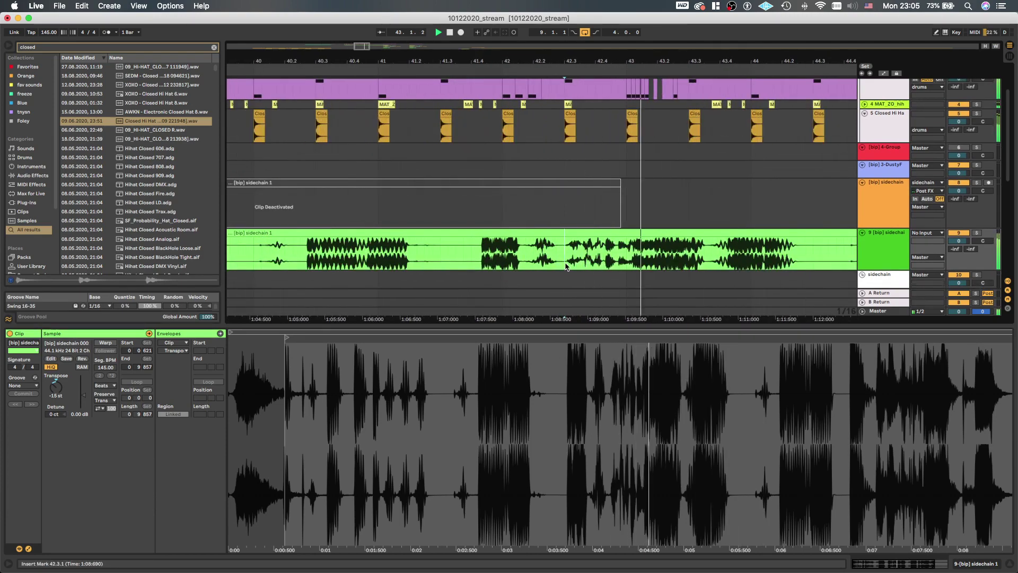
{"action": "left_click", "coordinate": [613, 263], "text": "shift"}
{"action": "left_click", "coordinate": [617, 261], "text": "shift"}
{"action": "scroll", "coordinate": [617, 261], "scroll_direction": "down", "scroll_amount": 3}
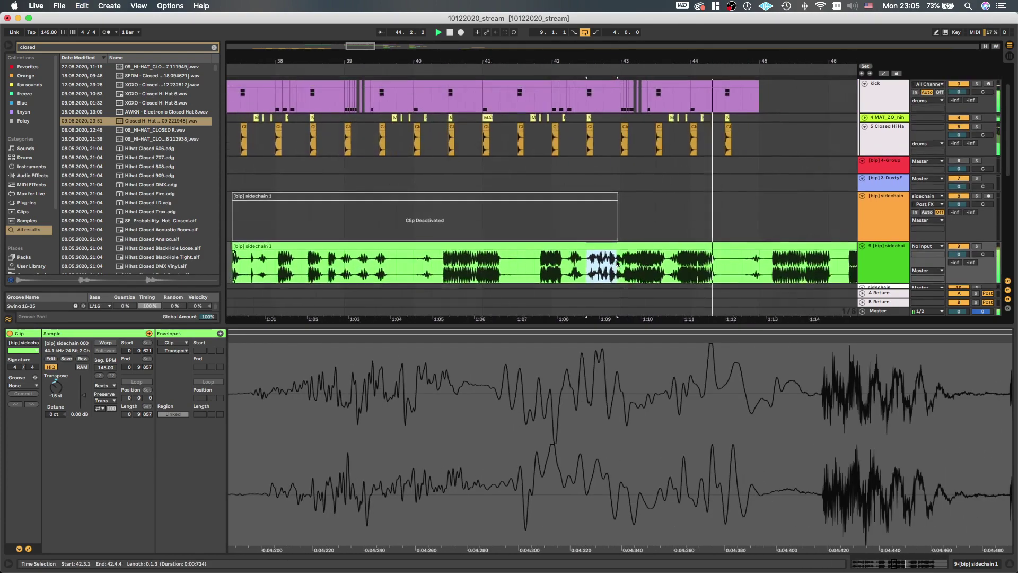
{"action": "scroll", "coordinate": [618, 260], "scroll_direction": "left", "scroll_amount": 5}
{"action": "left_click", "coordinate": [882, 205]}
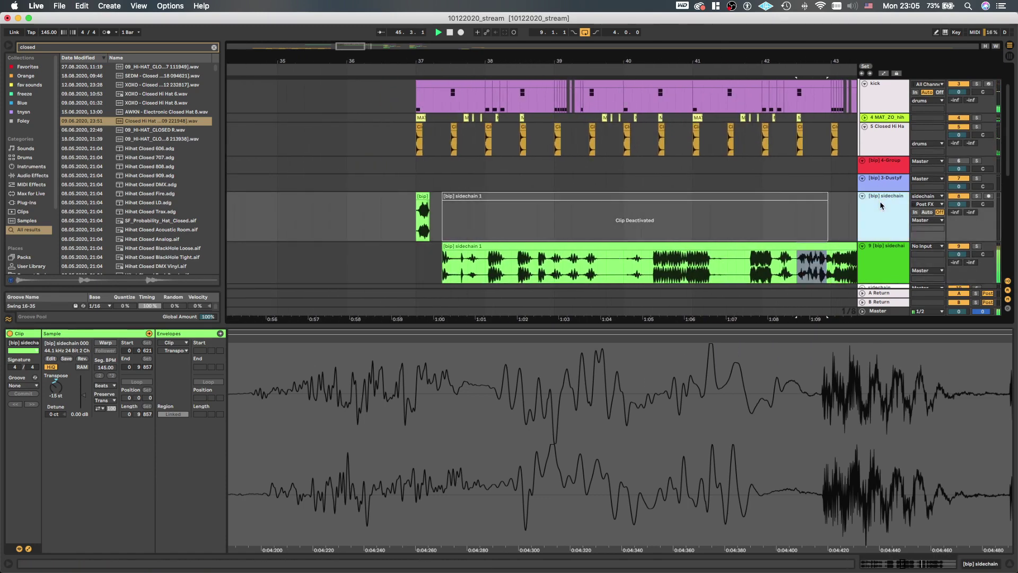
{"action": "key", "text": "super+t"}
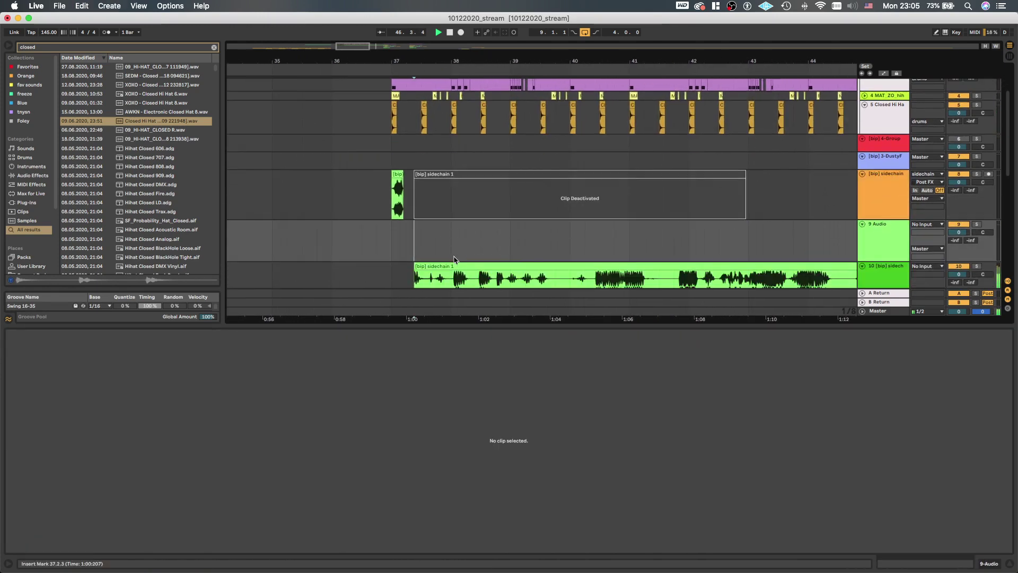
{"action": "scroll", "coordinate": [424, 248], "scroll_direction": "down", "scroll_amount": 4}
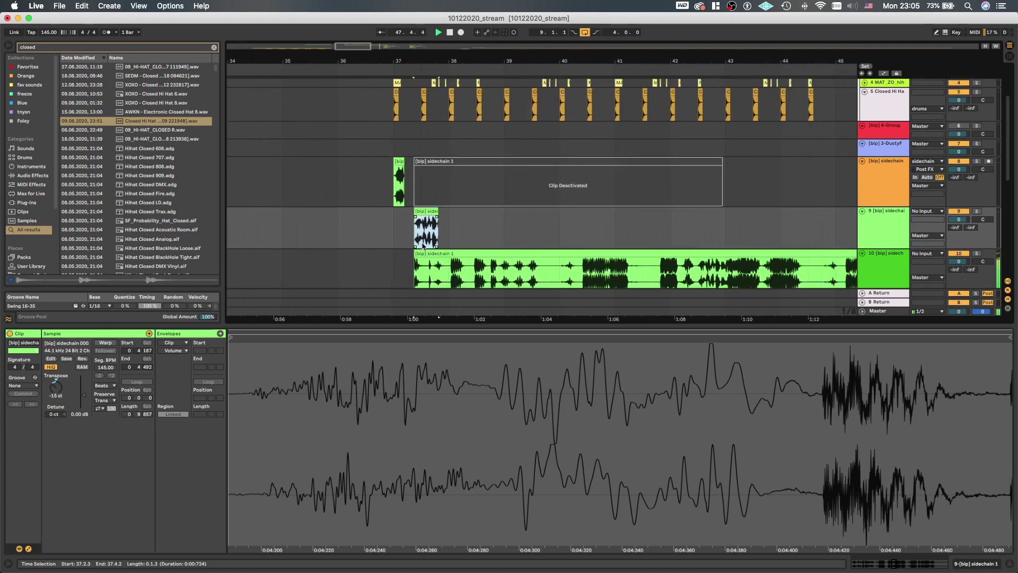
Locate the hit near the end of the transposed clip and copy the stretch from about 47.3.4 to 48.1.2
{"action": "scroll", "coordinate": [748, 267], "scroll_direction": "right", "scroll_amount": 2}
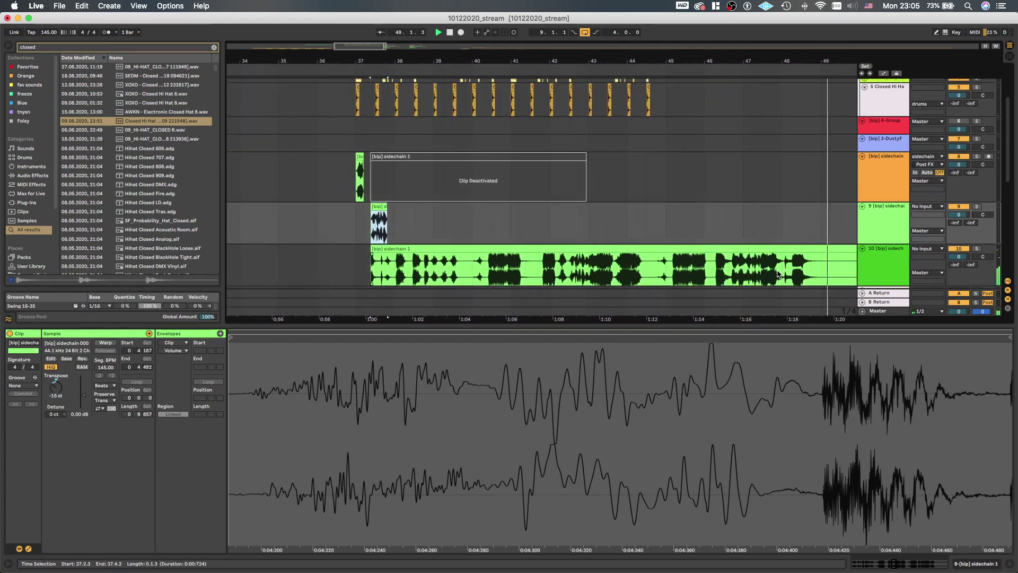
{"action": "scroll", "coordinate": [748, 267], "scroll_direction": "up", "scroll_amount": 5}
{"action": "left_click", "coordinate": [763, 272]}
{"action": "scroll", "coordinate": [774, 275], "scroll_direction": "right", "scroll_amount": 2}
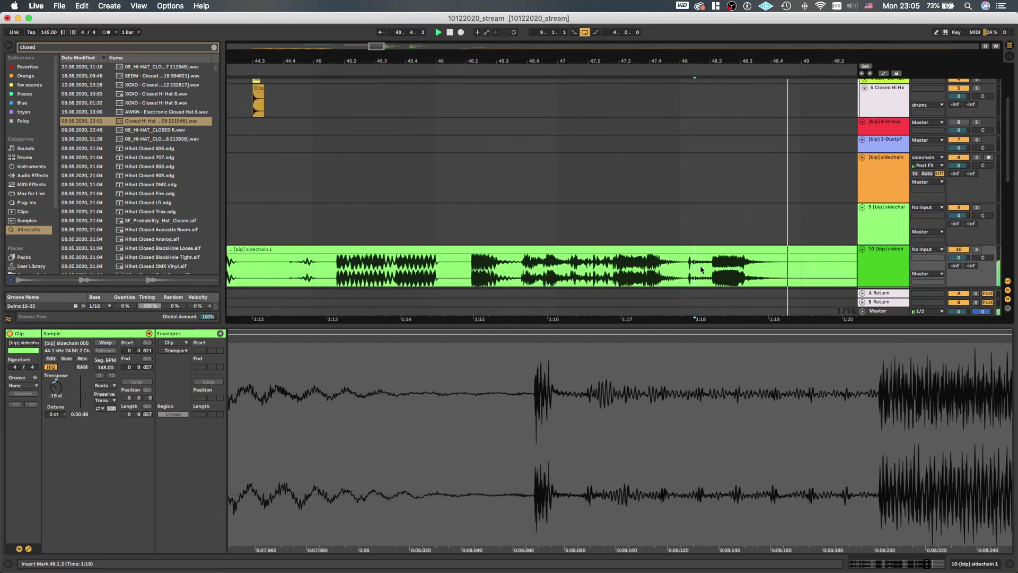
{"action": "left_click", "coordinate": [676, 270]}
{"action": "scroll", "coordinate": [692, 269], "scroll_direction": "up", "scroll_amount": 2}
{"action": "left_click", "coordinate": [607, 274]}
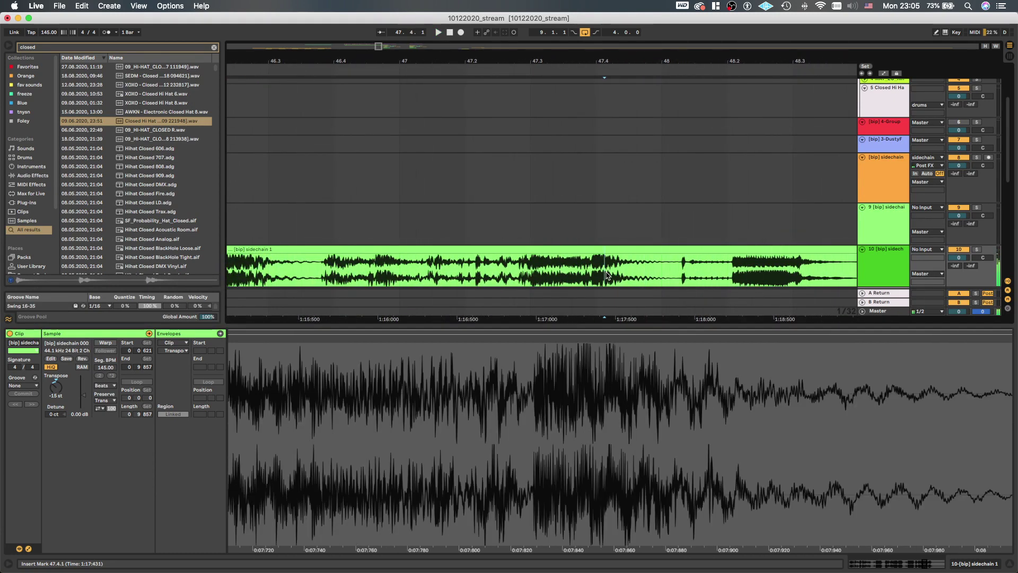
{"action": "scroll", "coordinate": [596, 275], "scroll_direction": "up", "scroll_amount": 2}
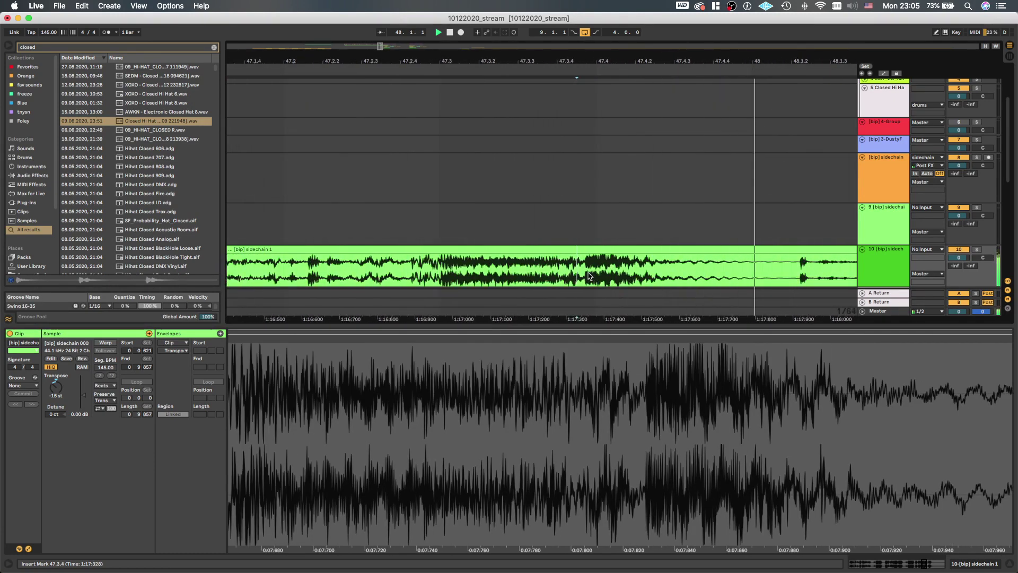
{"action": "left_click", "coordinate": [586, 276]}
{"action": "left_click_drag", "start_coordinate": [587, 275], "coordinate": [791, 255]}
Insert another audio track below the original resampled sidechain track and paste the copied hit at 37.2.1
{"action": "scroll", "coordinate": [791, 255], "scroll_direction": "down", "scroll_amount": 6}
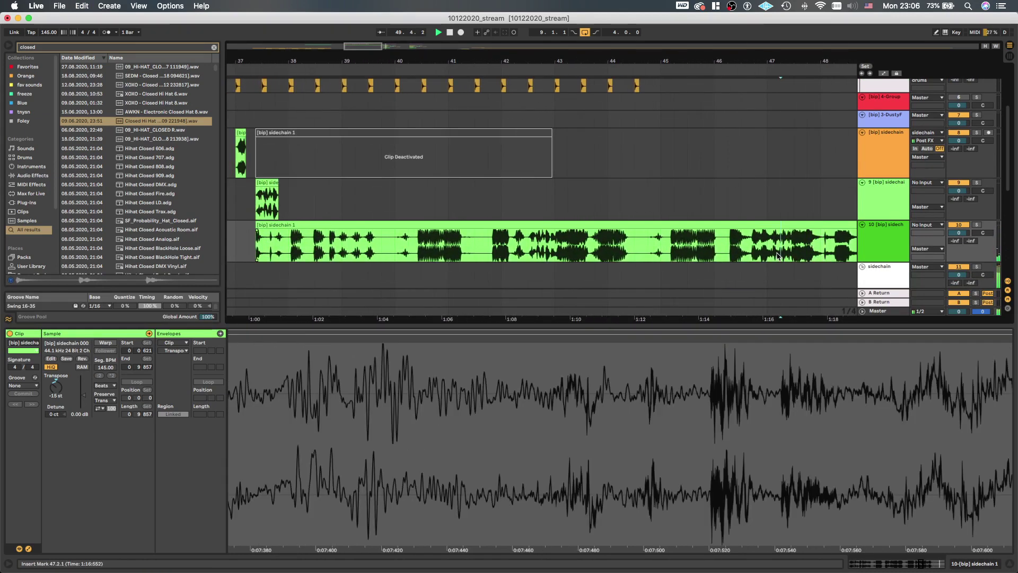
{"action": "scroll", "coordinate": [775, 255], "scroll_direction": "up", "scroll_amount": 4}
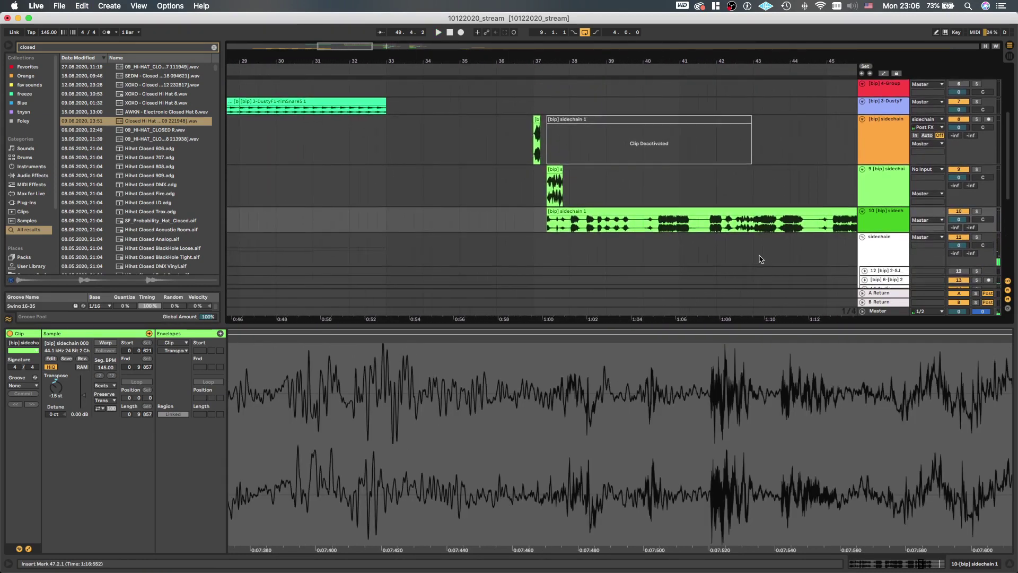
{"action": "scroll", "coordinate": [675, 240], "scroll_direction": "up", "scroll_amount": 4}
{"action": "scroll", "coordinate": [644, 236], "scroll_direction": "right", "scroll_amount": 4}
{"action": "scroll", "coordinate": [594, 243], "scroll_direction": "down", "scroll_amount": 2}
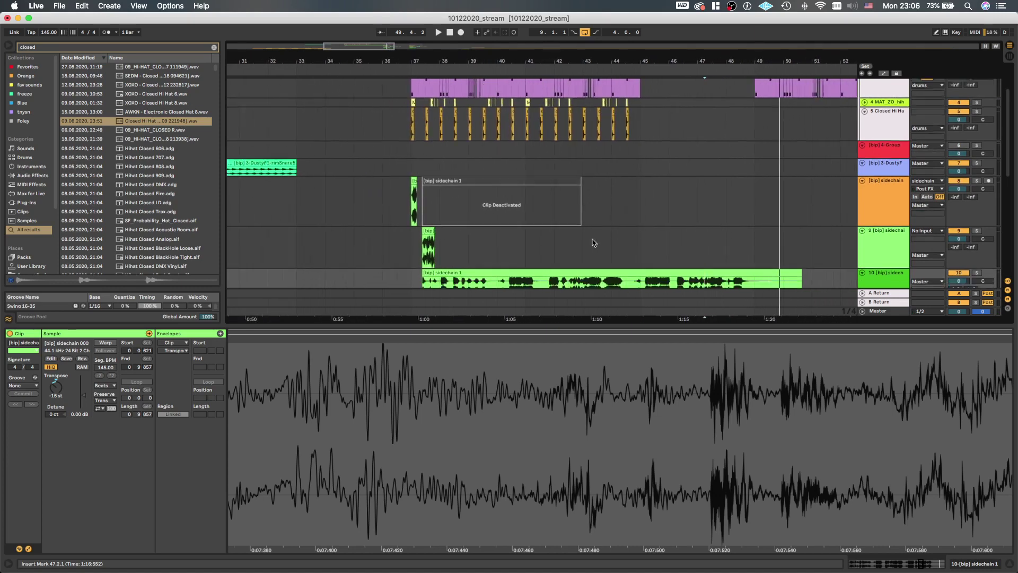
{"action": "scroll", "coordinate": [583, 240], "scroll_direction": "down", "scroll_amount": 2}
{"action": "scroll", "coordinate": [469, 218], "scroll_direction": "up", "scroll_amount": 3}
{"action": "scroll", "coordinate": [436, 207], "scroll_direction": "down", "scroll_amount": 1}
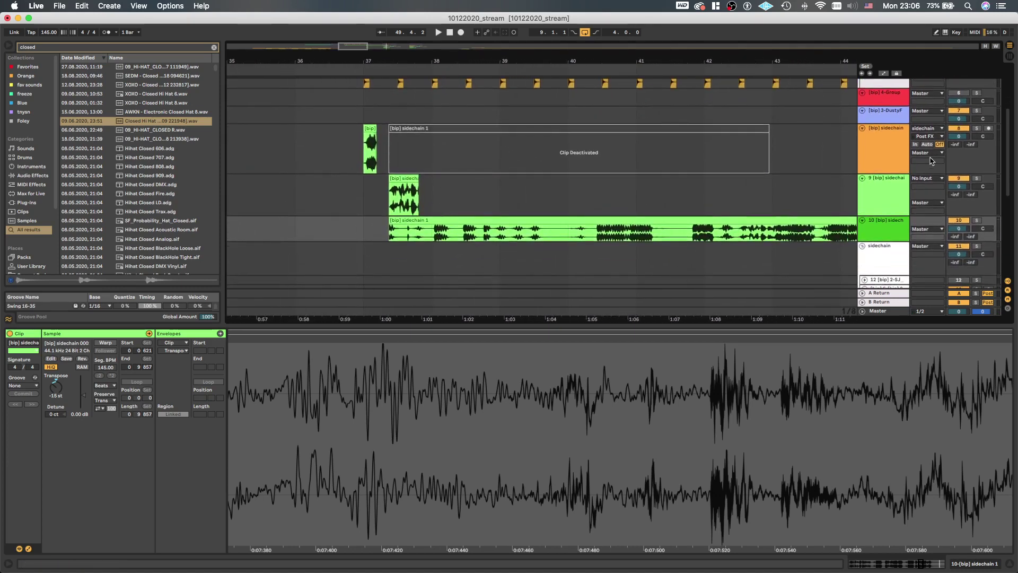
{"action": "left_click", "coordinate": [884, 155]}
{"action": "key", "text": "super+t"}
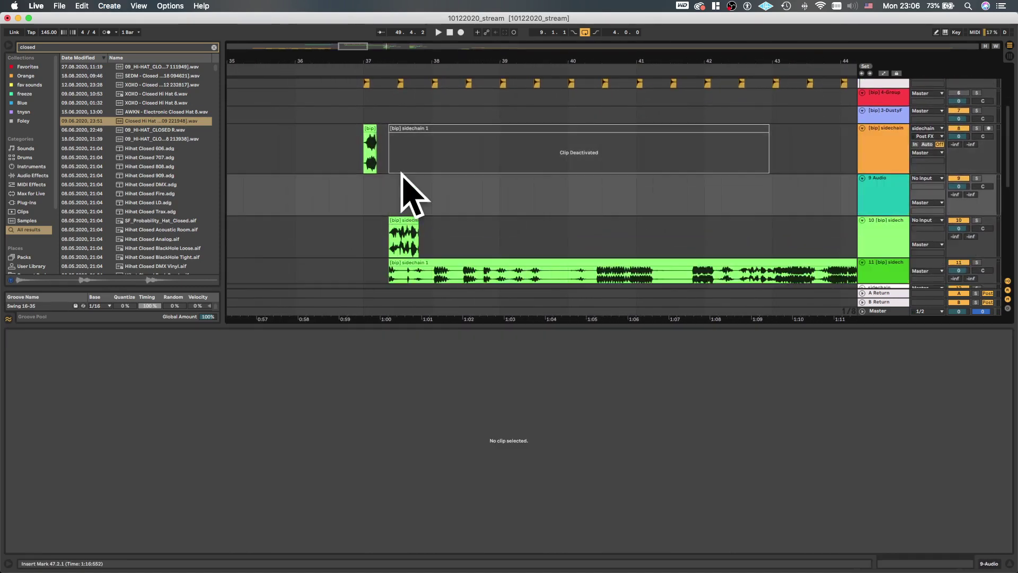
{"action": "left_click", "coordinate": [382, 194]}
{"action": "key", "text": "super+v"}
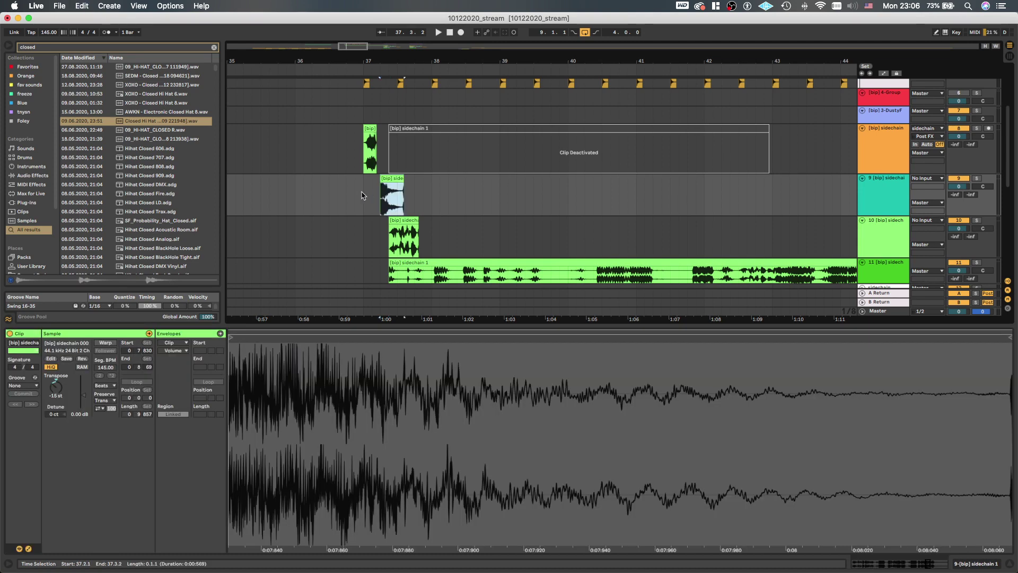
Mute the track with the full-length transposed clip and play back the chopped clips from just before bar 37
{"action": "left_click", "coordinate": [348, 194]}
{"action": "key", "text": "space"}
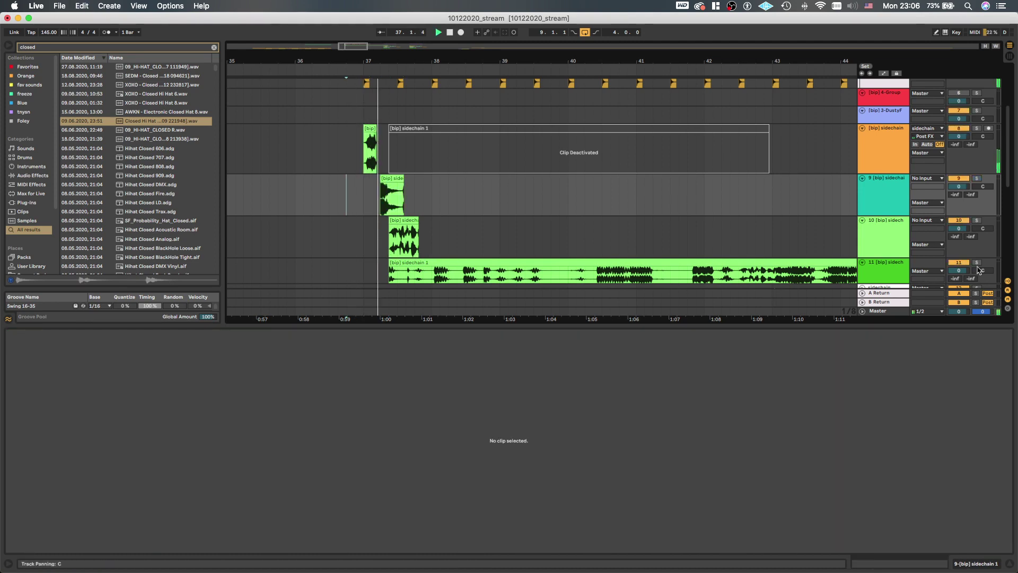
{"action": "scroll", "coordinate": [341, 207], "scroll_direction": "up", "scroll_amount": 3}
{"action": "scroll", "coordinate": [350, 208], "scroll_direction": "up", "scroll_amount": 2}
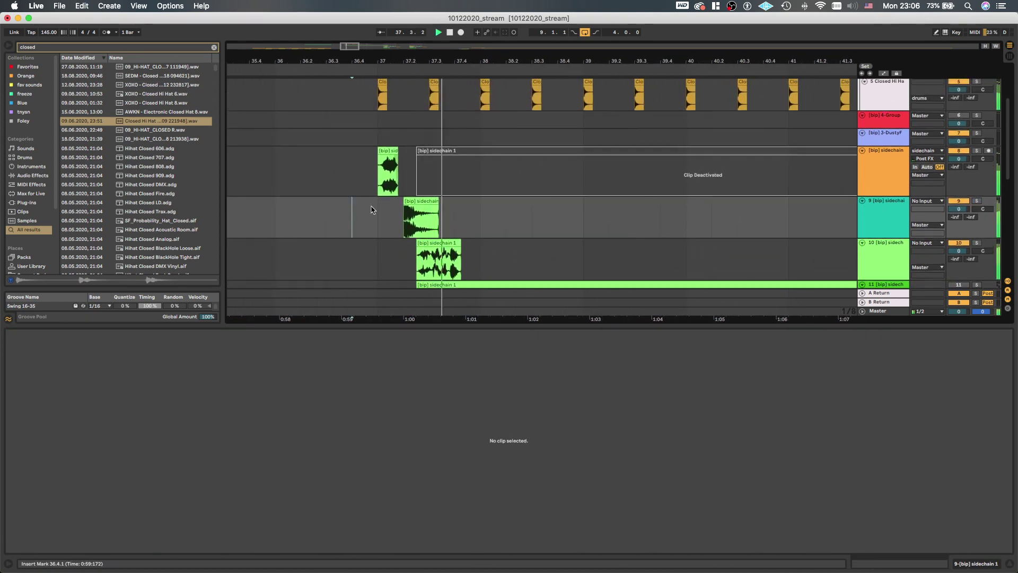
Trim the end of the pasted hit to just after 37.3.1 and play back from 37.1.1
{"action": "left_click", "coordinate": [436, 207]}
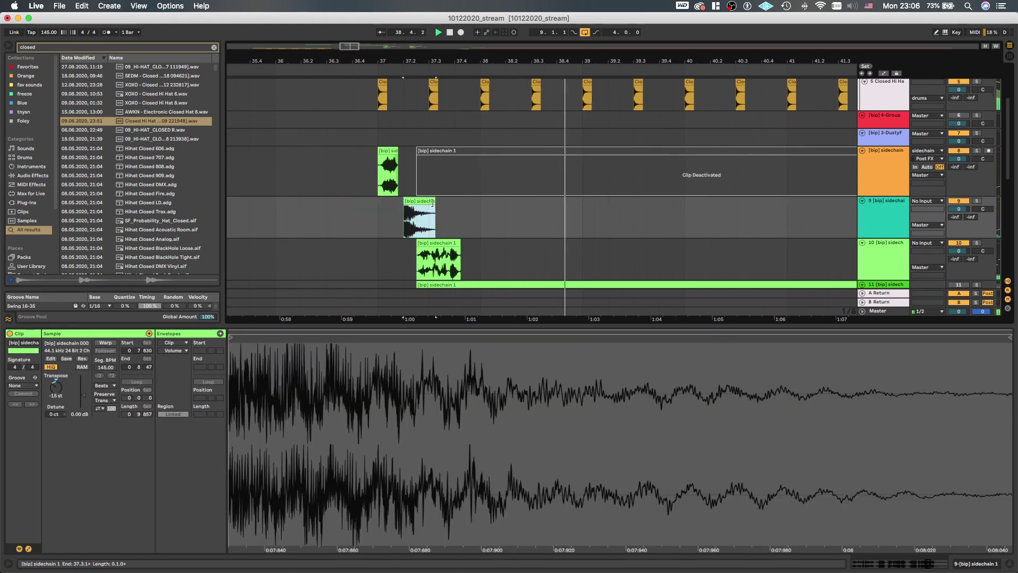
{"action": "scroll", "coordinate": [433, 210], "scroll_direction": "down", "scroll_amount": 2}
{"action": "scroll", "coordinate": [423, 200], "scroll_direction": "right", "scroll_amount": 1}
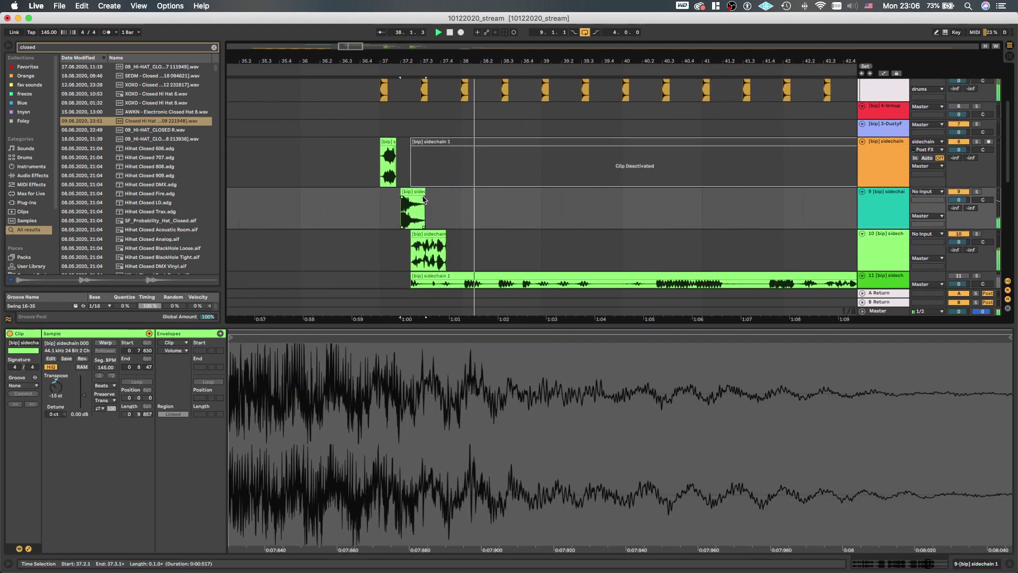
{"action": "scroll", "coordinate": [423, 200], "scroll_direction": "up", "scroll_amount": 3}
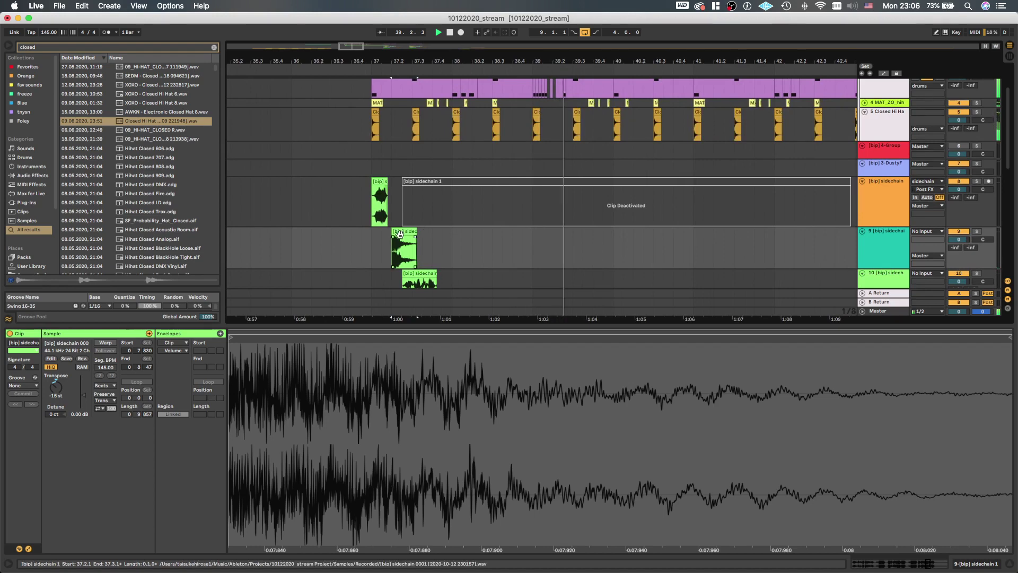
{"action": "scroll", "coordinate": [399, 233], "scroll_direction": "down", "scroll_amount": 2}
{"action": "left_click", "coordinate": [381, 244]}
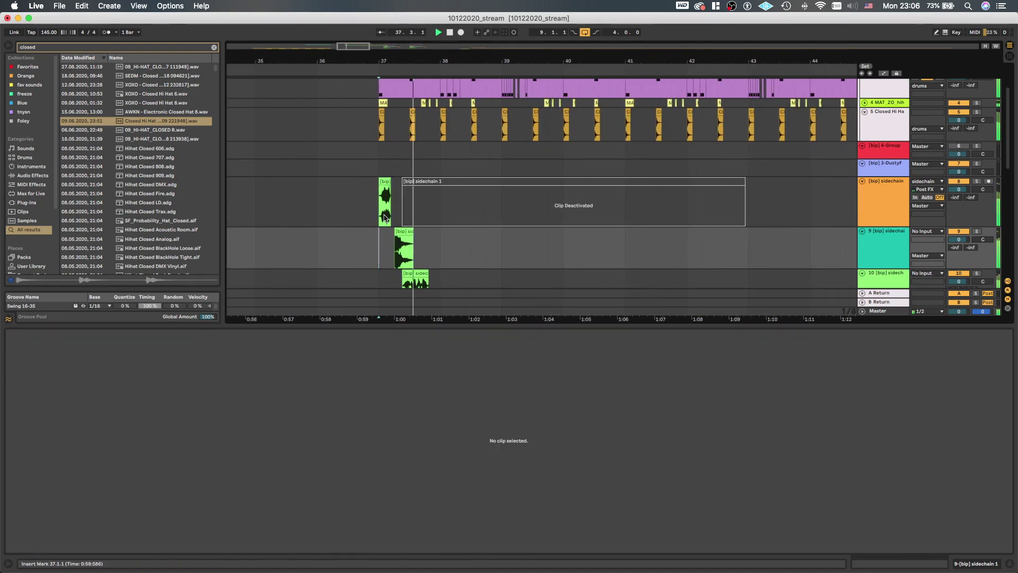
Deactivate the short original sidechain clip at 37.1.1 and start playback from 29.3.1
{"action": "left_click", "coordinate": [384, 181]}
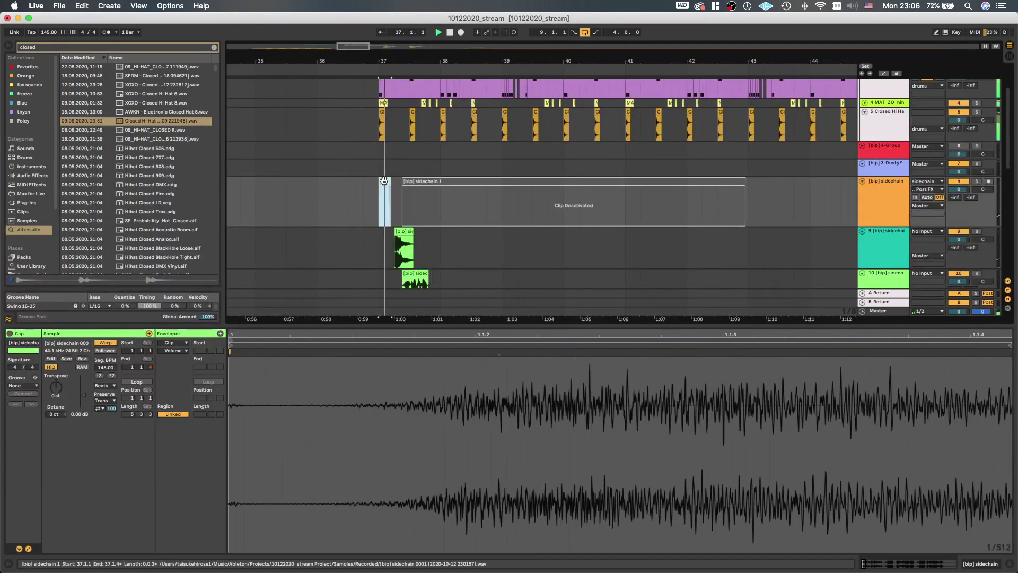
{"action": "scroll", "coordinate": [383, 181], "scroll_direction": "down", "scroll_amount": 2}
{"action": "key", "text": "shift+Tab"}
{"action": "scroll", "coordinate": [403, 210], "scroll_direction": "down", "scroll_amount": 2}
{"action": "scroll", "coordinate": [407, 217], "scroll_direction": "down", "scroll_amount": 3}
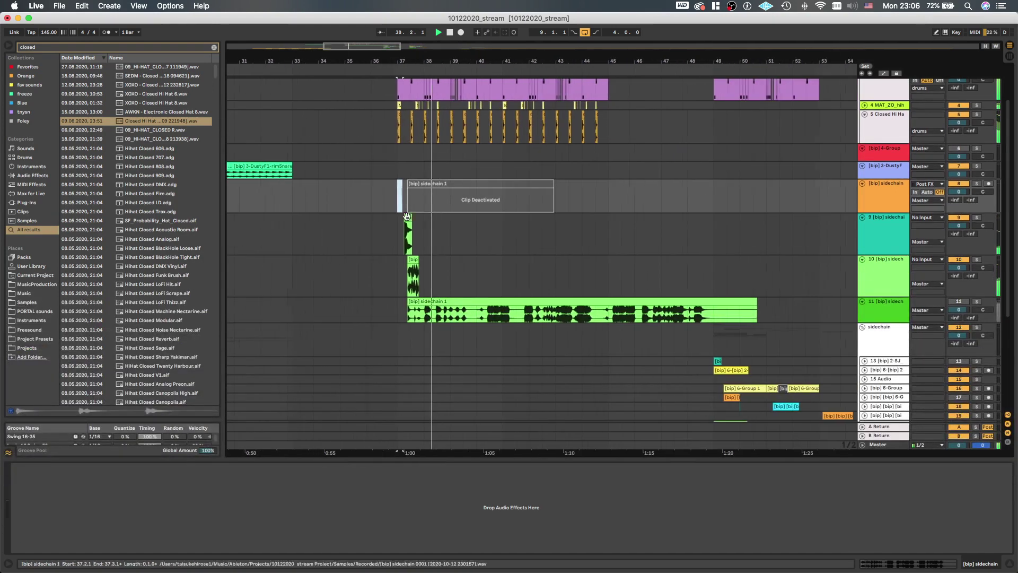
{"action": "scroll", "coordinate": [407, 217], "scroll_direction": "down", "scroll_amount": 2}
{"action": "scroll", "coordinate": [416, 254], "scroll_direction": "up", "scroll_amount": 3}
{"action": "scroll", "coordinate": [426, 291], "scroll_direction": "down", "scroll_amount": 3}
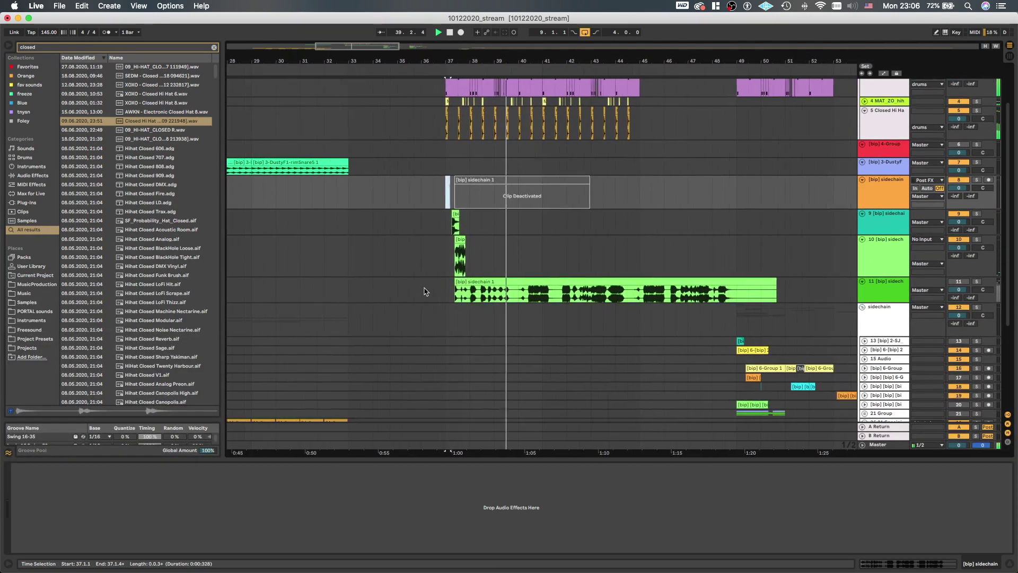
{"action": "scroll", "coordinate": [425, 291], "scroll_direction": "left", "scroll_amount": 3}
{"action": "left_click", "coordinate": [339, 198]}
{"action": "key", "text": "space"}
{"action": "key", "text": "space"}
{"action": "scroll", "coordinate": [412, 211], "scroll_direction": "down", "scroll_amount": 2}
{"action": "scroll", "coordinate": [414, 212], "scroll_direction": "up", "scroll_amount": 4}
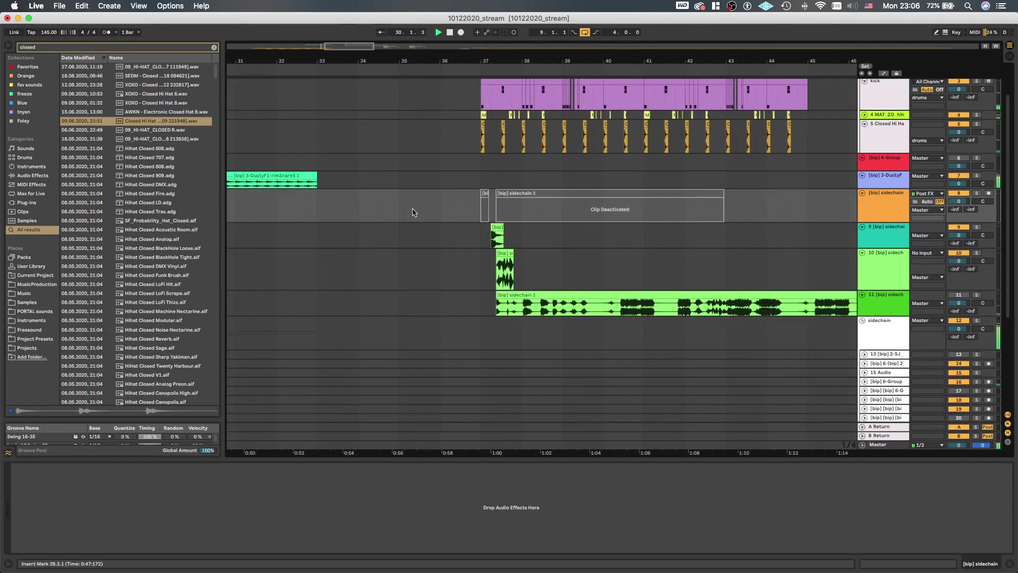
{"action": "scroll", "coordinate": [413, 212], "scroll_direction": "up", "scroll_amount": 3}
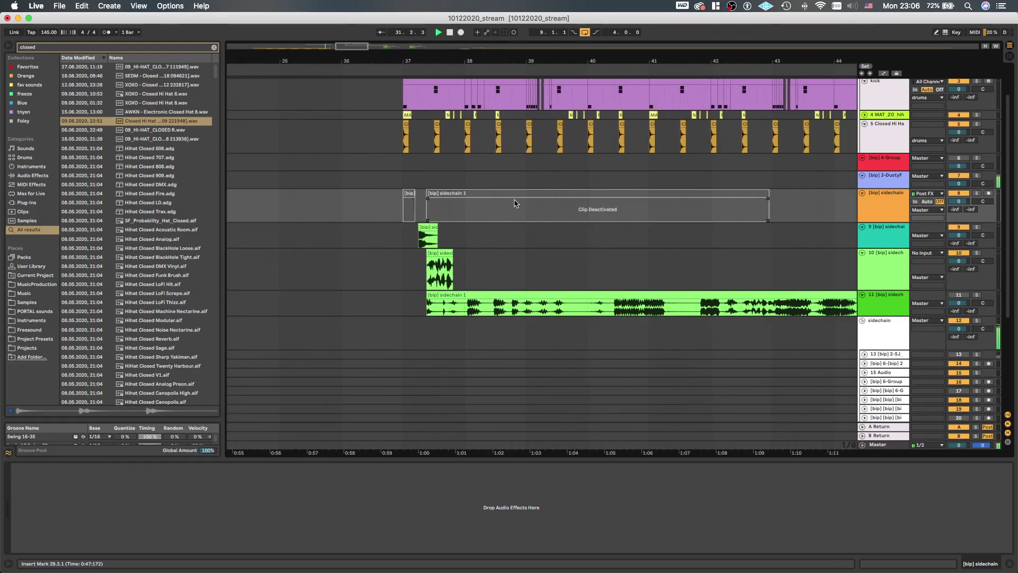
Insert a MIDI track below the original resampled sidechain track and play back the drop from 37.2.3
{"action": "scroll", "coordinate": [514, 203], "scroll_direction": "down", "scroll_amount": 1}
{"action": "scroll", "coordinate": [644, 208], "scroll_direction": "down", "scroll_amount": 1}
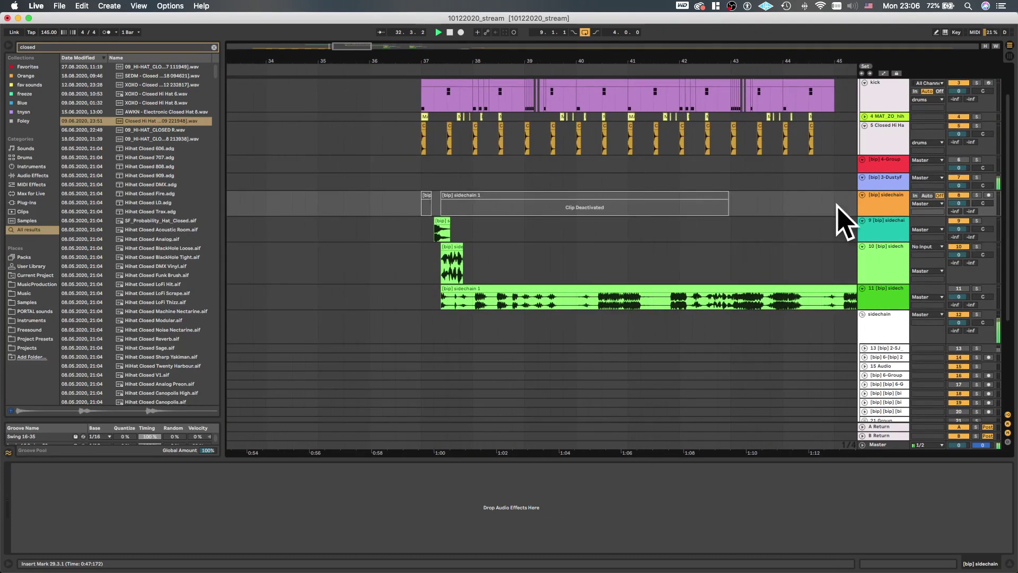
{"action": "key", "text": "super+shift+t"}
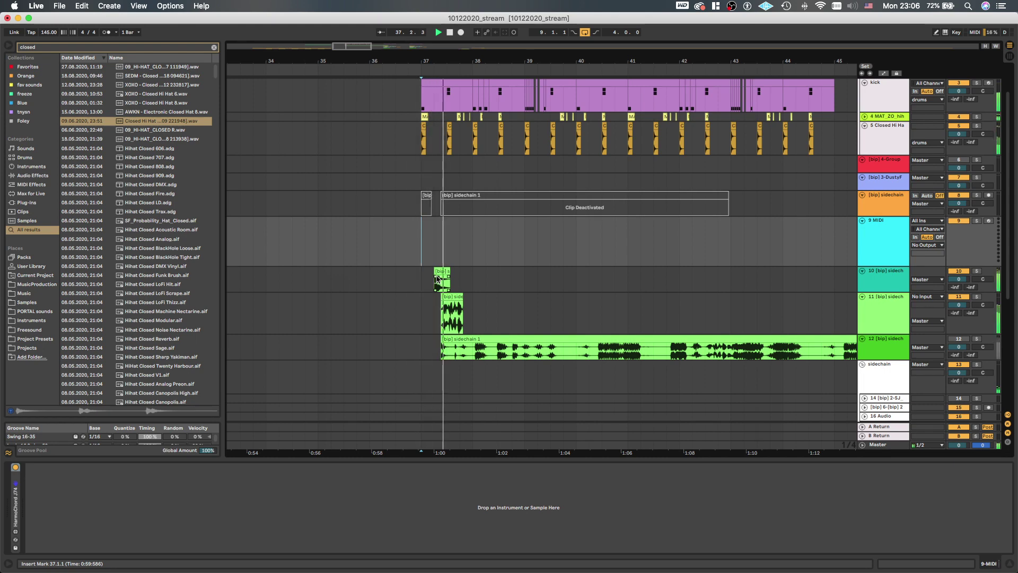
{"action": "scroll", "coordinate": [440, 278], "scroll_direction": "up", "scroll_amount": 5}
{"action": "left_click", "coordinate": [447, 313]}
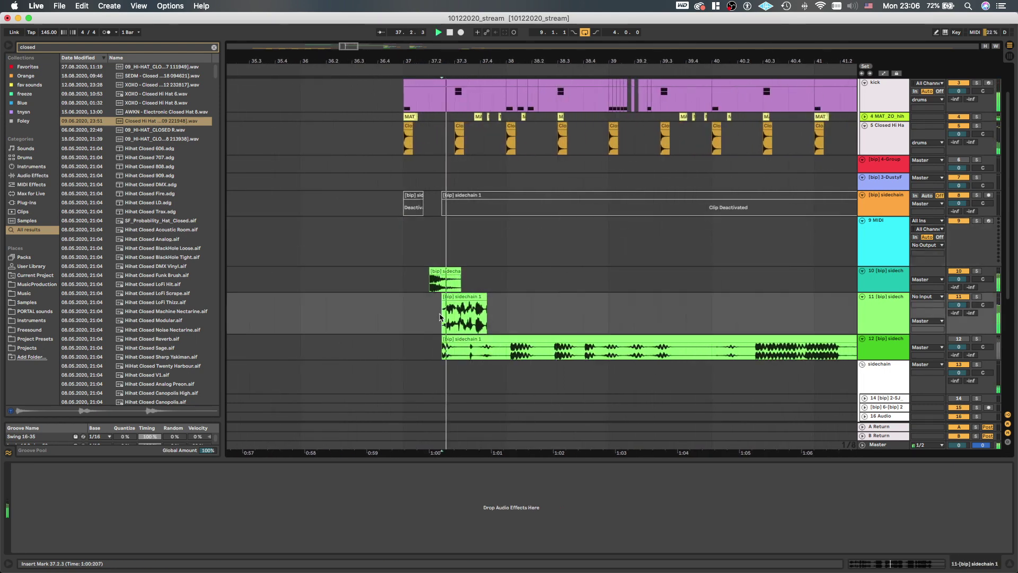
{"action": "scroll", "coordinate": [453, 316], "scroll_direction": "down", "scroll_amount": 3}
{"action": "scroll", "coordinate": [459, 362], "scroll_direction": "down", "scroll_amount": 2}
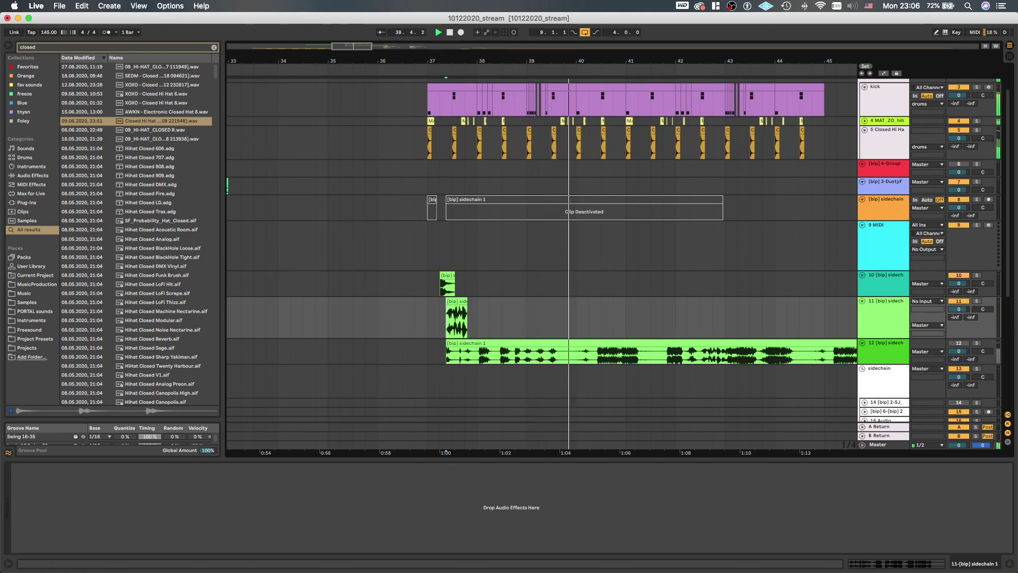
Play back the drop with the chopped sidechain hits from 37.1.1
{"action": "key", "text": "space"}
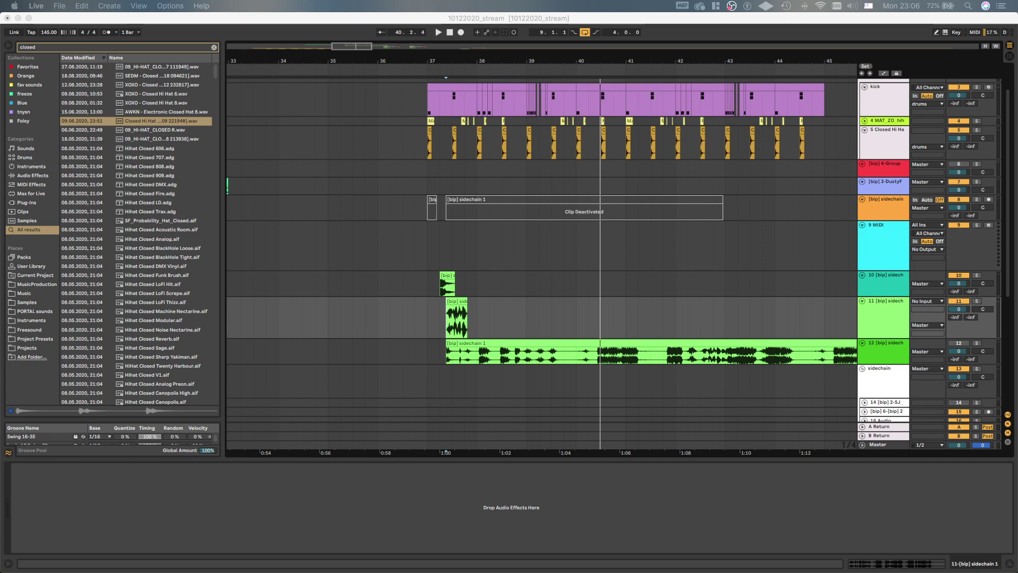
{"action": "left_click", "coordinate": [426, 280]}
{"action": "key", "text": "space"}
{"action": "left_click", "coordinate": [425, 280]}
{"action": "key", "text": "space"}
{"action": "key", "text": "space"}
{"action": "scroll", "coordinate": [427, 280], "scroll_direction": "up", "scroll_amount": 3}
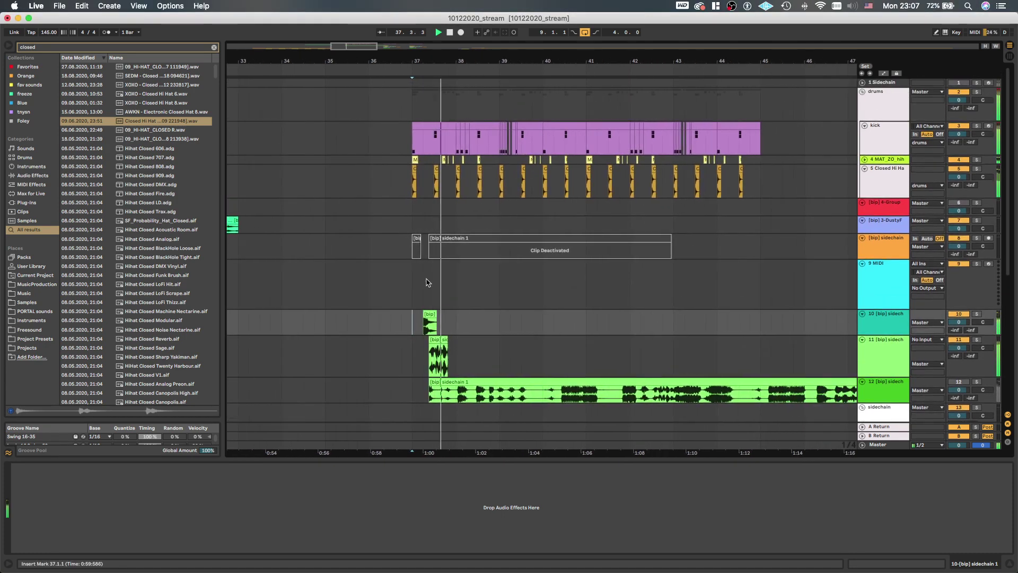
{"action": "scroll", "coordinate": [427, 282], "scroll_direction": "down", "scroll_amount": 1}
{"action": "scroll", "coordinate": [427, 283], "scroll_direction": "up", "scroll_amount": 3}
{"action": "scroll", "coordinate": [427, 283], "scroll_direction": "right", "scroll_amount": 3}
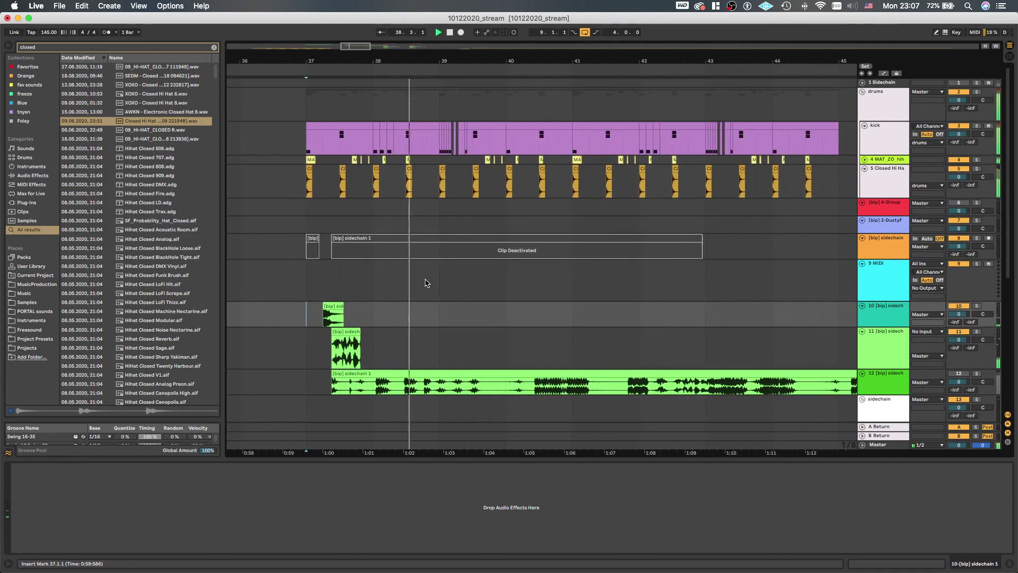
Solo the track with the hit at 37.2.3, slightly shorten the hit's end and play it back with the full drop
{"action": "left_click", "coordinate": [332, 278]}
{"action": "scroll", "coordinate": [331, 277], "scroll_direction": "up", "scroll_amount": 3}
{"action": "scroll", "coordinate": [371, 352], "scroll_direction": "down", "scroll_amount": 2}
{"action": "left_click", "coordinate": [370, 327]}
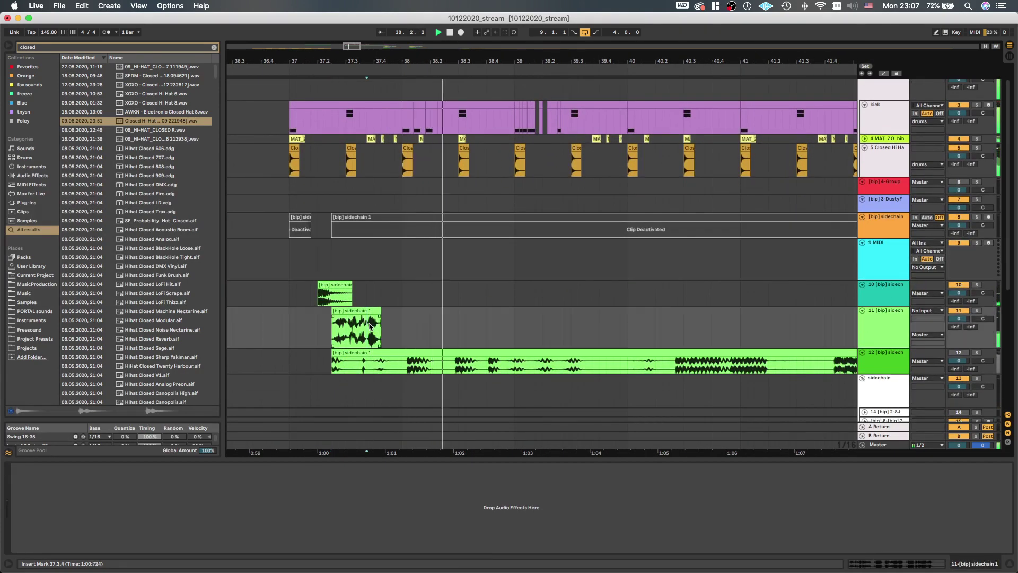
{"action": "key", "text": "space"}
{"action": "scroll", "coordinate": [370, 326], "scroll_direction": "up", "scroll_amount": 4}
{"action": "left_click", "coordinate": [361, 313]}
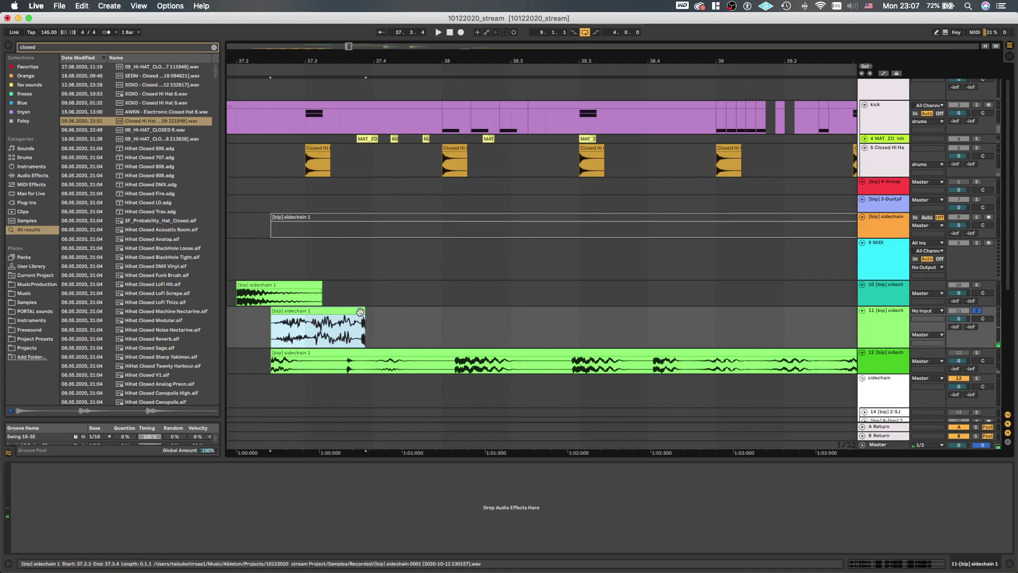
{"action": "key", "text": "space"}
{"action": "left_click_drag", "start_coordinate": [365, 311], "coordinate": [356, 317]}
{"action": "key", "text": "space"}
{"action": "key", "text": "space"}
{"action": "key", "text": "space"}
{"action": "key", "text": "space"}
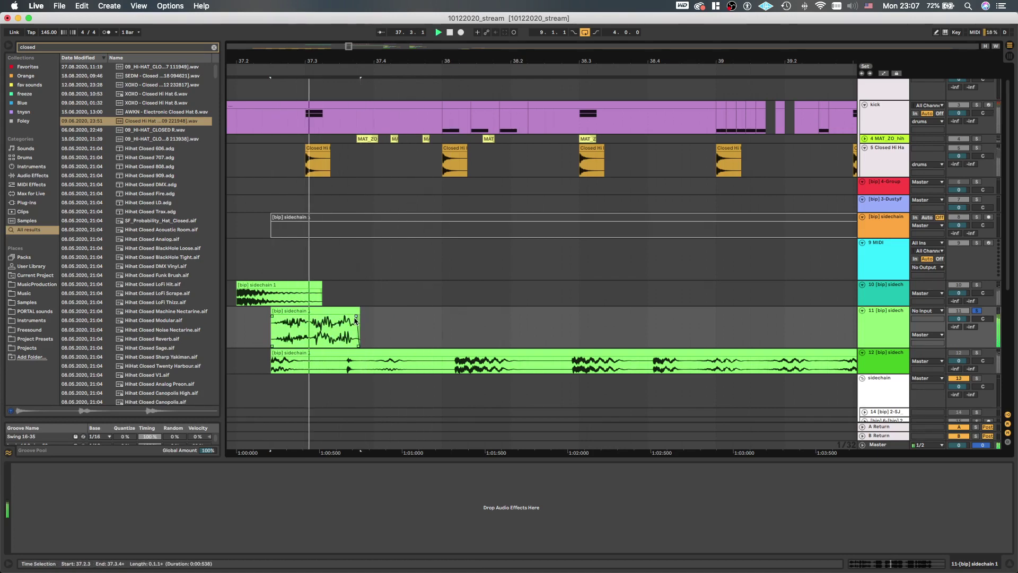
{"action": "scroll", "coordinate": [356, 318], "scroll_direction": "down", "scroll_amount": 6}
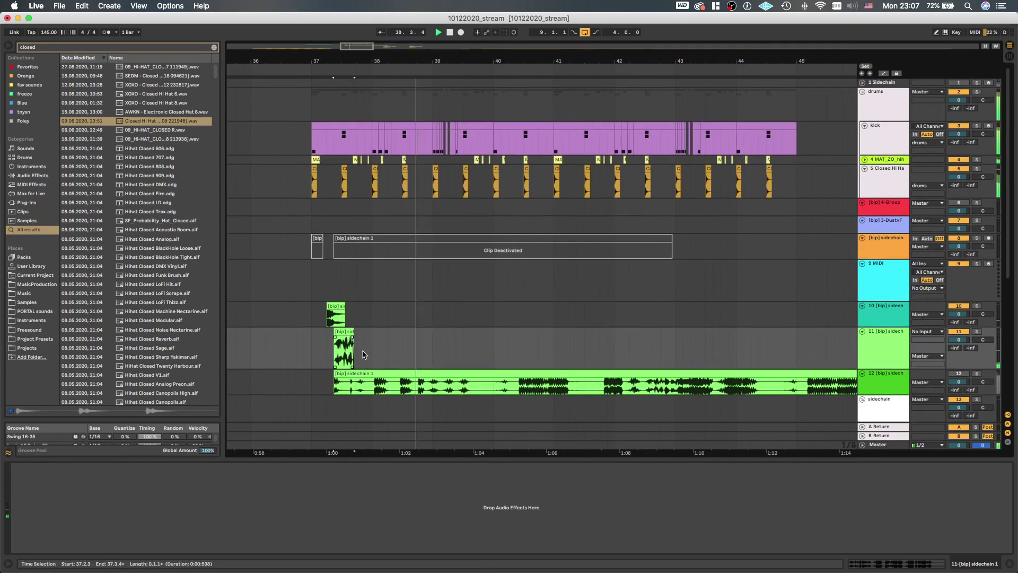
{"action": "scroll", "coordinate": [365, 348], "scroll_direction": "down", "scroll_amount": 2}
{"action": "scroll", "coordinate": [368, 326], "scroll_direction": "down", "scroll_amount": 1}
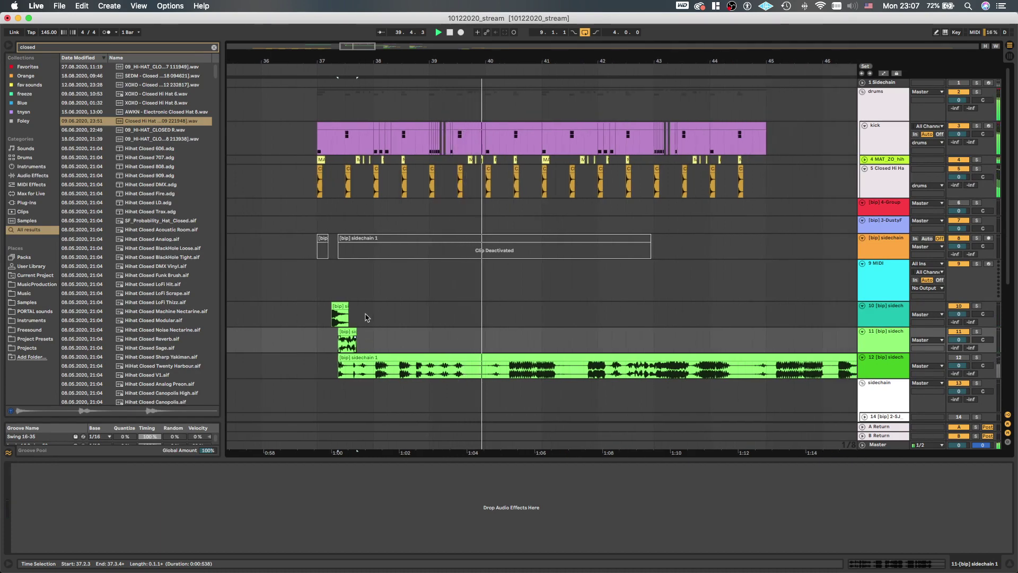
{"action": "scroll", "coordinate": [289, 278], "scroll_direction": "down", "scroll_amount": 3}
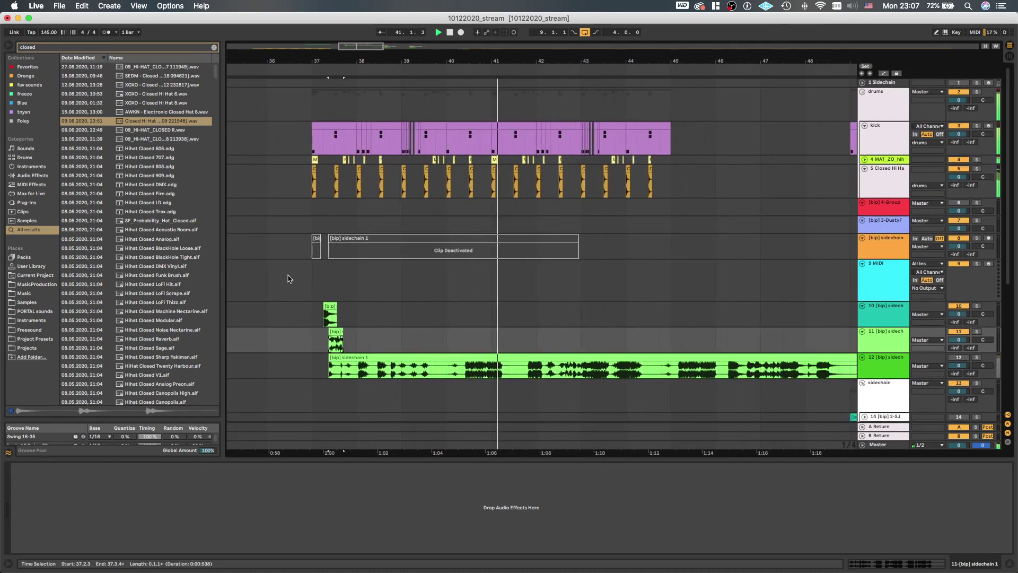
Play the arrangement from 31.1.1 and look through the tracks that lead up to the drop
{"action": "left_click", "coordinate": [311, 282]}
{"action": "scroll", "coordinate": [312, 282], "scroll_direction": "left", "scroll_amount": 4}
{"action": "scroll", "coordinate": [312, 282], "scroll_direction": "down", "scroll_amount": 2}
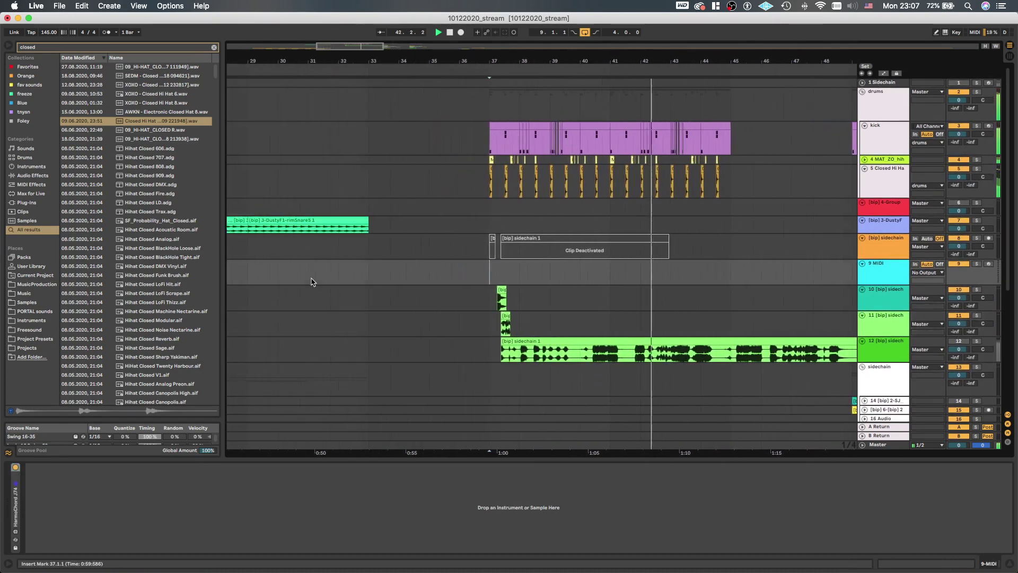
{"action": "scroll", "coordinate": [312, 282], "scroll_direction": "down", "scroll_amount": 3}
{"action": "scroll", "coordinate": [483, 274], "scroll_direction": "left", "scroll_amount": 2}
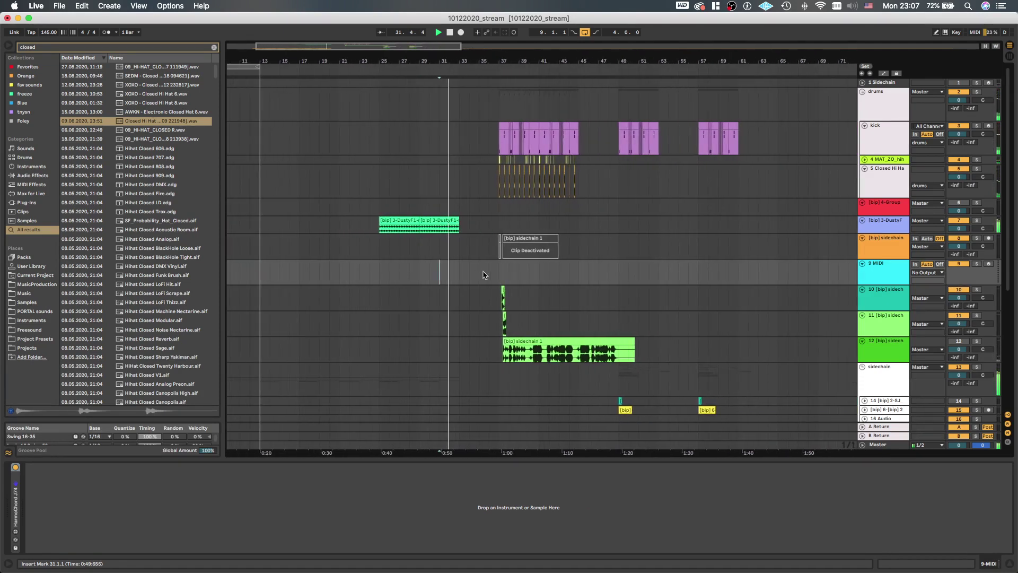
{"action": "scroll", "coordinate": [464, 266], "scroll_direction": "down", "scroll_amount": 1}
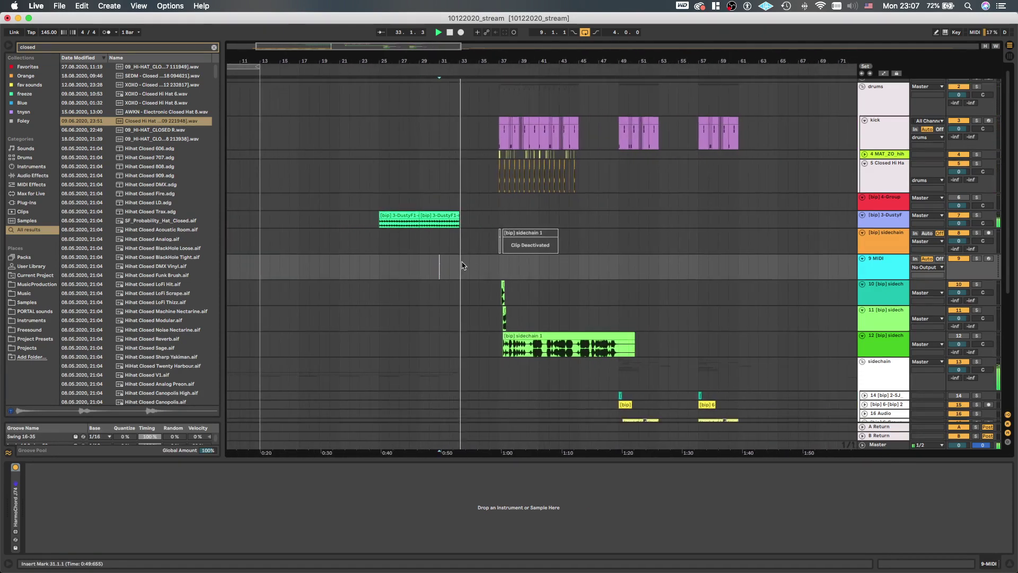
{"action": "scroll", "coordinate": [463, 266], "scroll_direction": "up", "scroll_amount": 3}
{"action": "scroll", "coordinate": [463, 266], "scroll_direction": "down", "scroll_amount": 3}
{"action": "scroll", "coordinate": [464, 265], "scroll_direction": "down", "scroll_amount": 5}
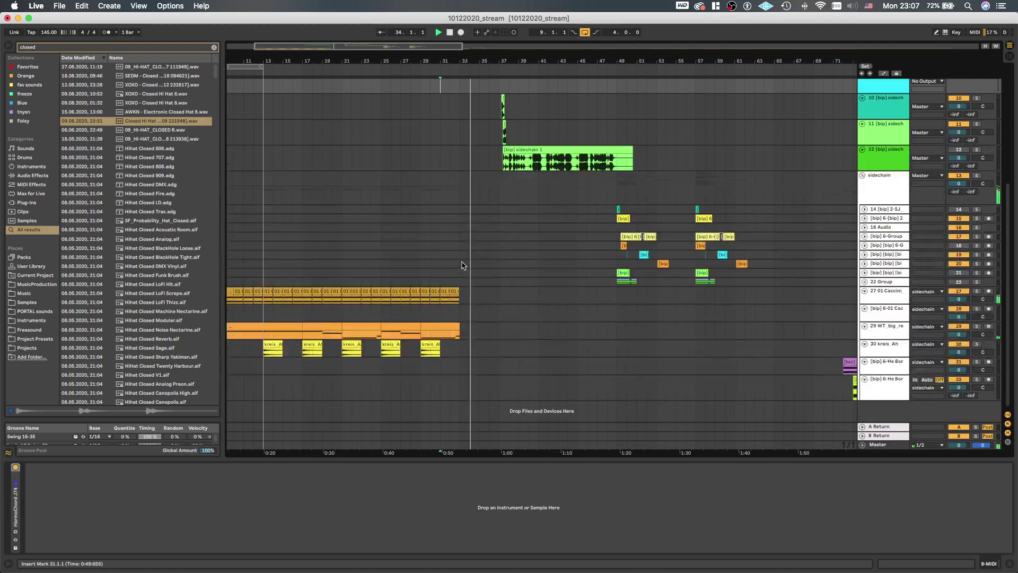
{"action": "scroll", "coordinate": [438, 295], "scroll_direction": "up", "scroll_amount": 2}
Solo the Caccini Ave Maria track, play it from 31.1.1 and examine its clips back to bar 9
{"action": "left_click", "coordinate": [439, 298]}
{"action": "scroll", "coordinate": [440, 302], "scroll_direction": "up", "scroll_amount": 2}
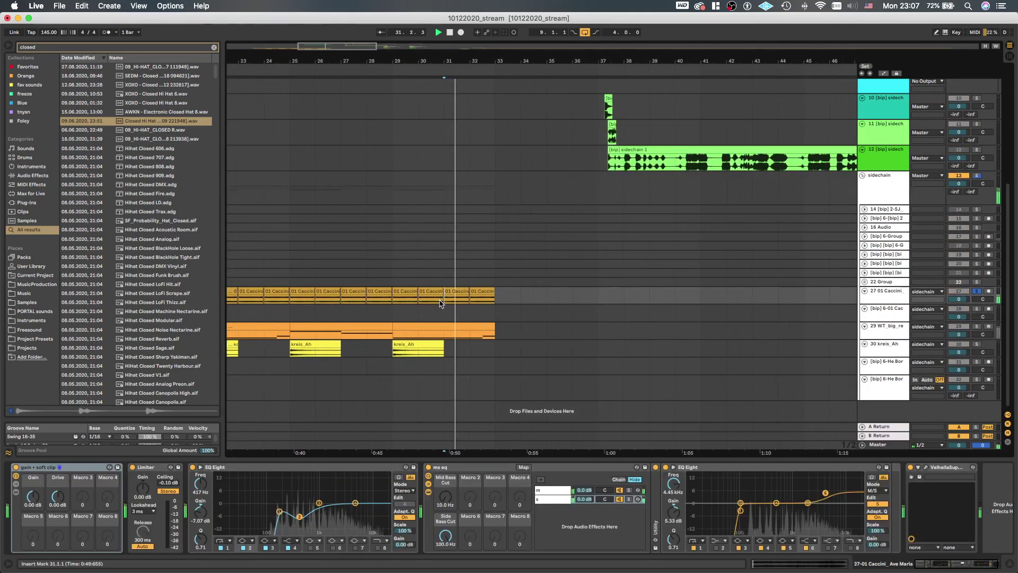
{"action": "scroll", "coordinate": [453, 296], "scroll_direction": "up", "scroll_amount": 2}
{"action": "scroll", "coordinate": [458, 292], "scroll_direction": "up", "scroll_amount": 5}
{"action": "scroll", "coordinate": [482, 291], "scroll_direction": "down", "scroll_amount": 3}
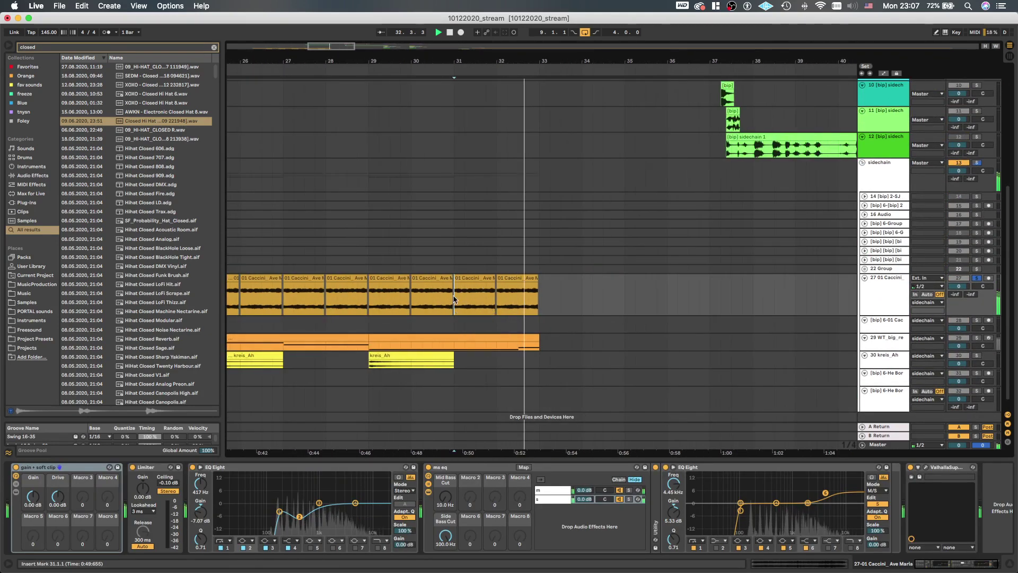
{"action": "scroll", "coordinate": [454, 299], "scroll_direction": "down", "scroll_amount": 3}
{"action": "scroll", "coordinate": [420, 296], "scroll_direction": "up", "scroll_amount": 4}
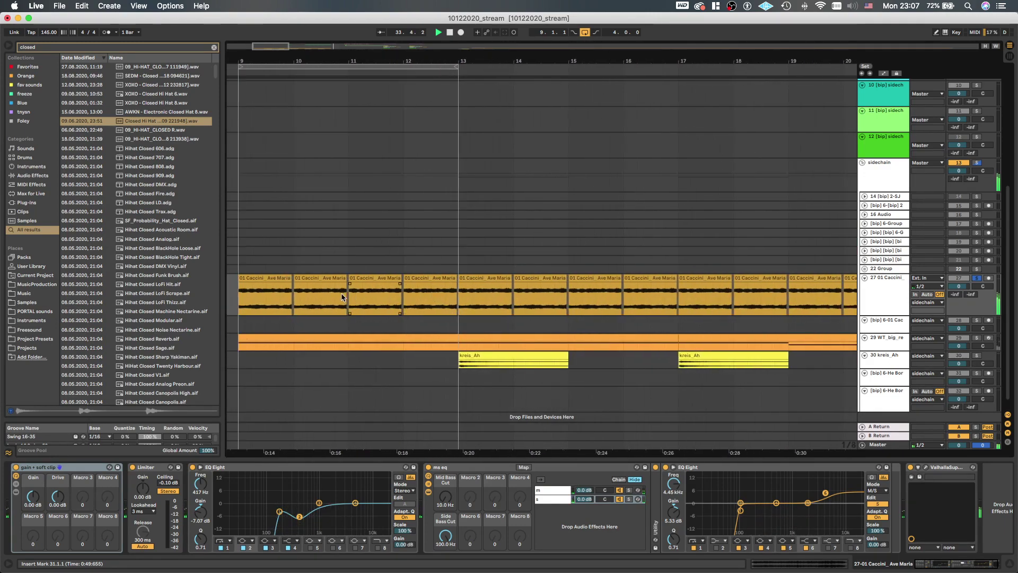
Duplicate the one-bar Caccini Ave Maria clip at 10.1.1 repeatedly until the copies reach 33.1.1
{"action": "scroll", "coordinate": [344, 296], "scroll_direction": "up", "scroll_amount": 3}
{"action": "left_click", "coordinate": [367, 282]}
{"action": "left_click", "coordinate": [374, 286]}
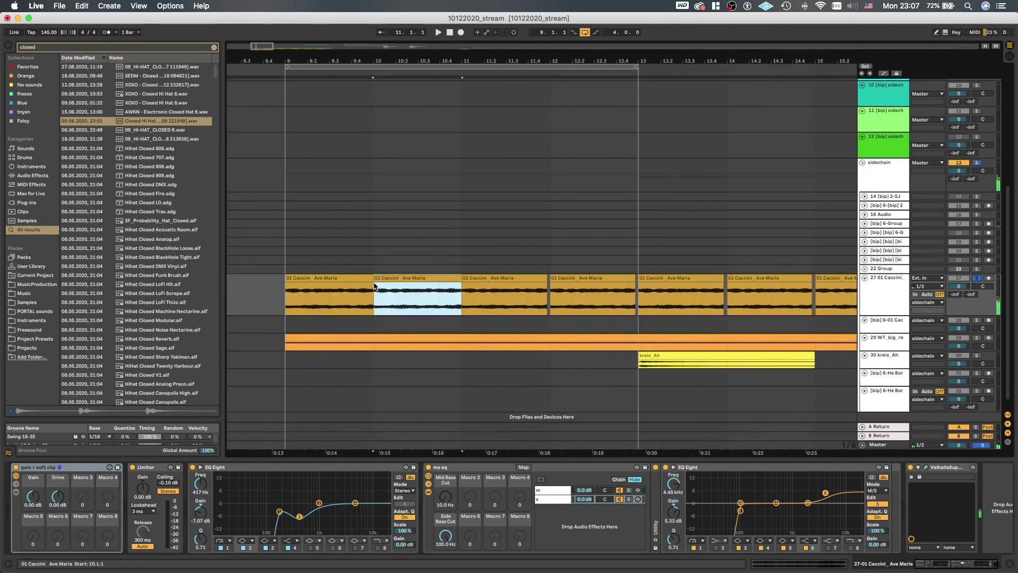
{"action": "key", "text": "super+d"}
{"action": "key", "text": "super+d"}
{"action": "key", "text": "super+d"}
{"action": "key", "text": "super+d"}
{"action": "key", "text": "super+d"}
{"action": "key", "text": "super+d"}
{"action": "key", "text": "super+d"}
{"action": "key", "text": "super+d"}
{"action": "key", "text": "super+d"}
{"action": "key", "text": "super+d"}
{"action": "key", "text": "super+d"}
{"action": "key", "text": "super+d"}
{"action": "key", "text": "super+d"}
{"action": "key", "text": "super+d"}
{"action": "key", "text": "super+d"}
{"action": "key", "text": "super+d"}
{"action": "key", "text": "super+d"}
{"action": "key", "text": "super+d"}
{"action": "key", "text": "super+d"}
{"action": "scroll", "coordinate": [375, 286], "scroll_direction": "down", "scroll_amount": 6}
{"action": "scroll", "coordinate": [291, 294], "scroll_direction": "up", "scroll_amount": 2}
{"action": "scroll", "coordinate": [295, 297], "scroll_direction": "left", "scroll_amount": 2}
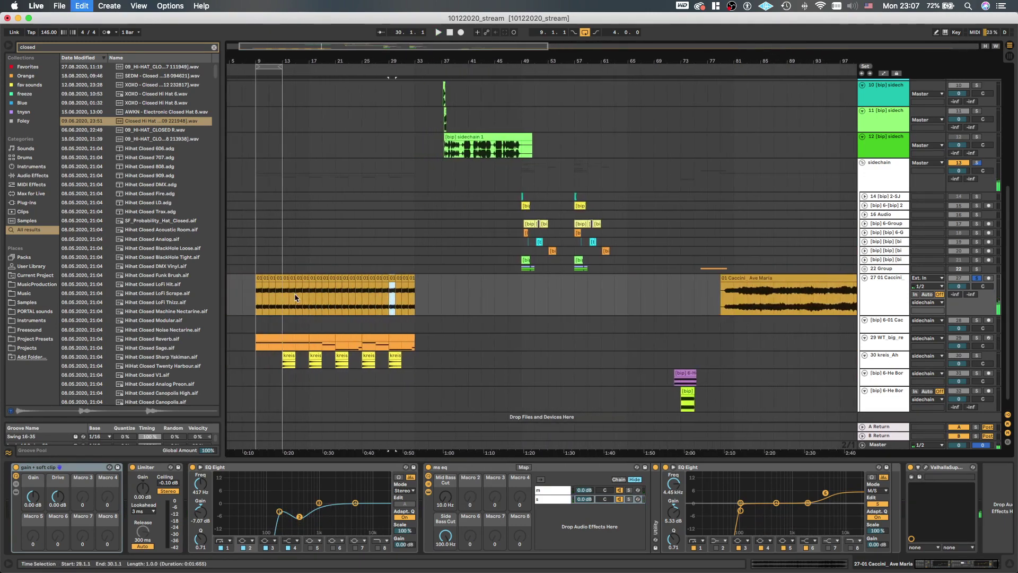
{"action": "key", "text": "super+d"}
{"action": "key", "text": "super+d"}
{"action": "key", "text": "super+d"}
{"action": "scroll", "coordinate": [411, 317], "scroll_direction": "up", "scroll_amount": 3}
{"action": "left_click_drag", "start_coordinate": [441, 305], "coordinate": [461, 306]}
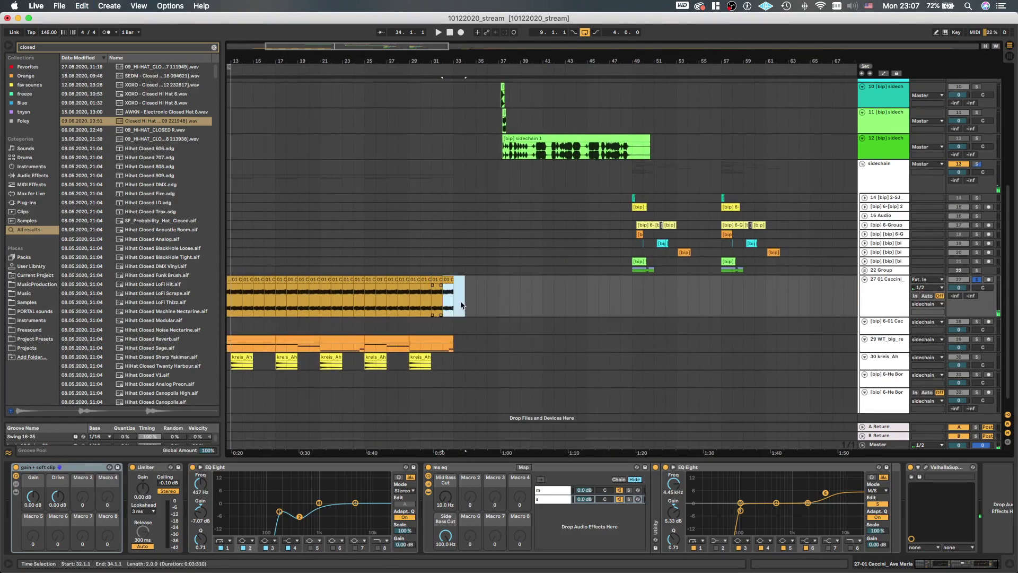
{"action": "left_click", "coordinate": [901, 304]}
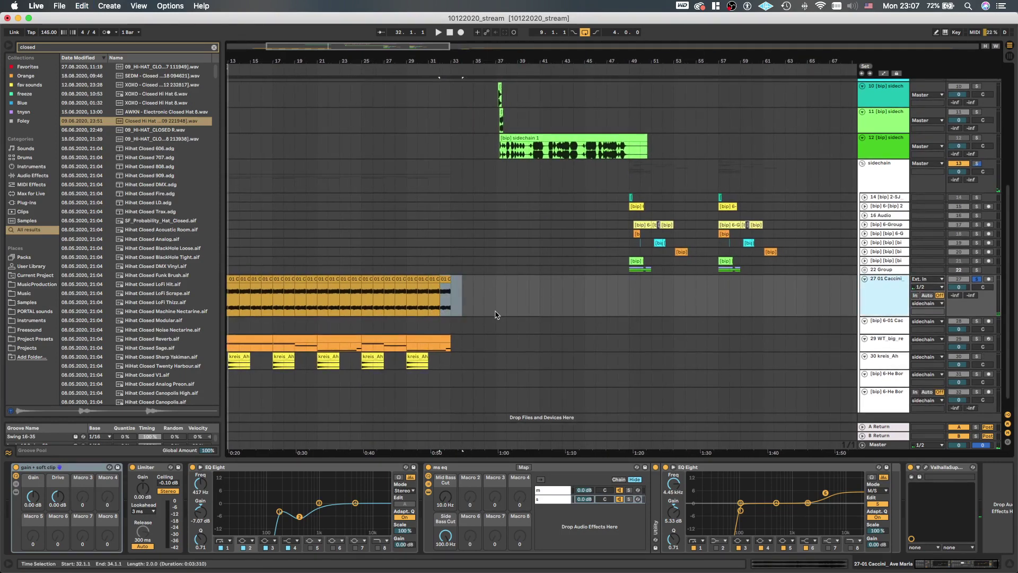
{"action": "left_click", "coordinate": [434, 310]}
{"action": "scroll", "coordinate": [627, 296], "scroll_direction": "down", "scroll_amount": 1}
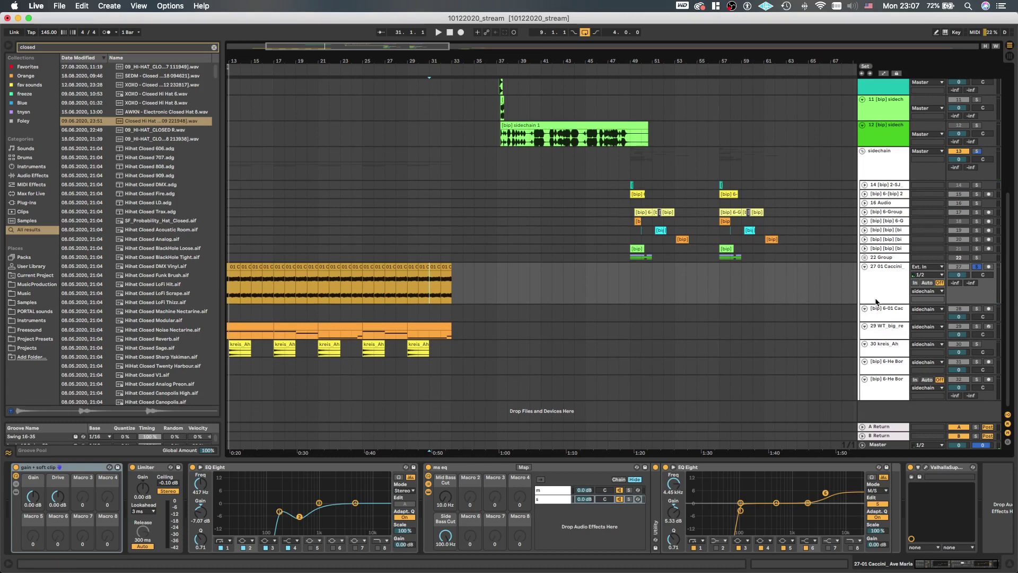
{"action": "left_click", "coordinate": [884, 389], "text": "shift"}
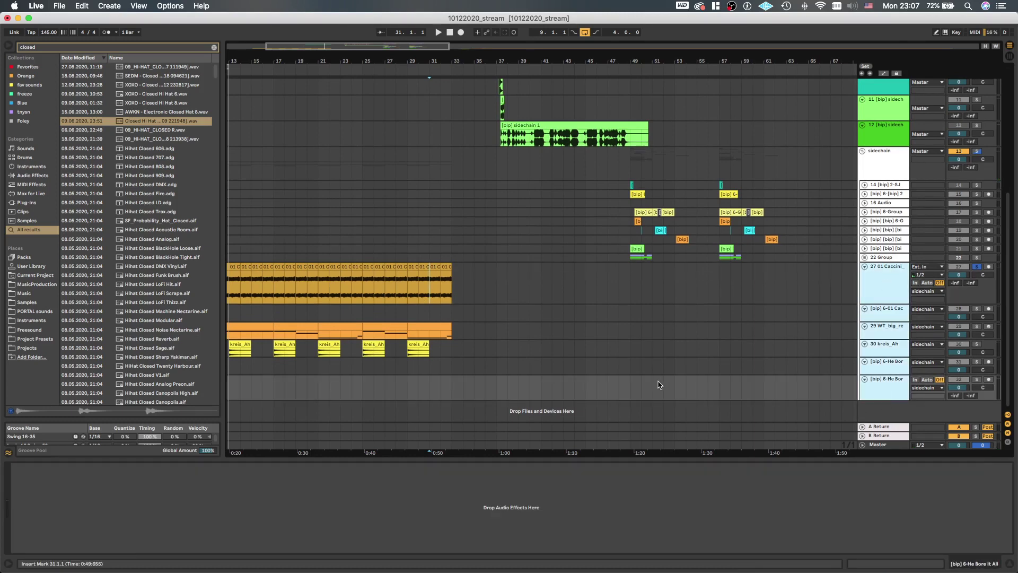
{"action": "left_click", "coordinate": [883, 304]}
Turn off FF Pro-L 2 on the Master and resample the Caccini Ave Maria track from 29.1.1 to 33.1.1 onto a new audio track
{"action": "left_click", "coordinate": [880, 445]}
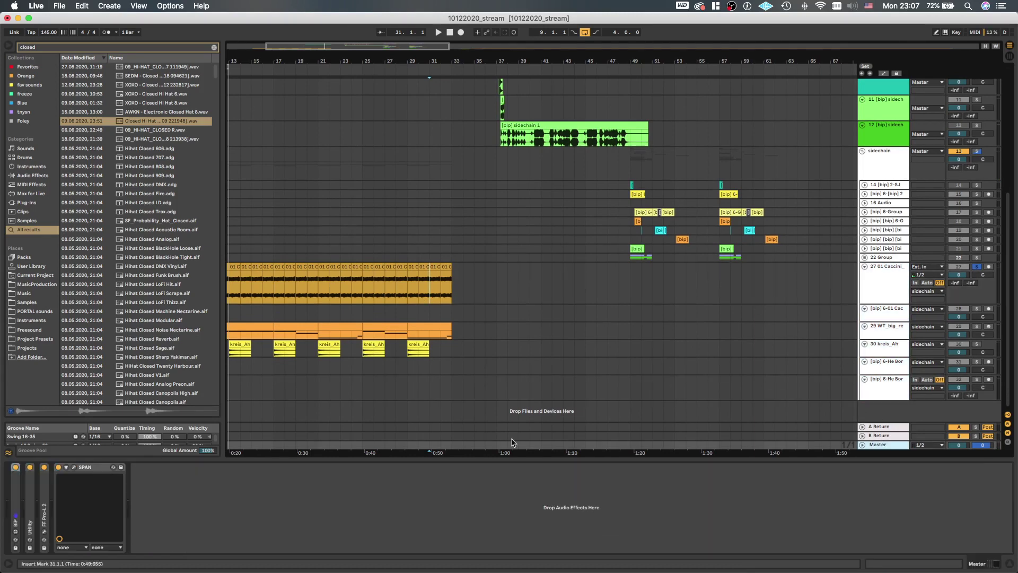
{"action": "left_click", "coordinate": [44, 467]}
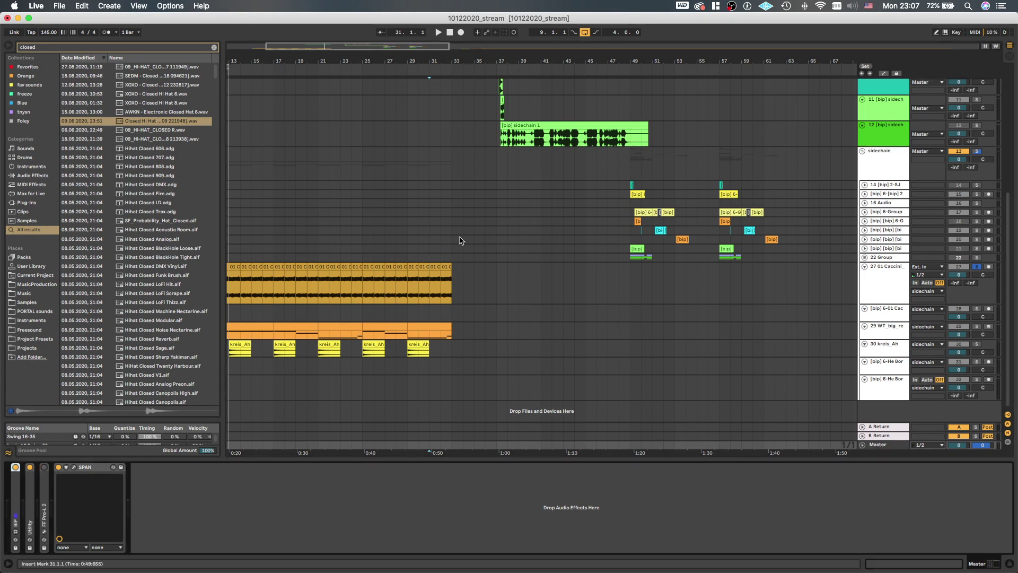
{"action": "left_click", "coordinate": [407, 297]}
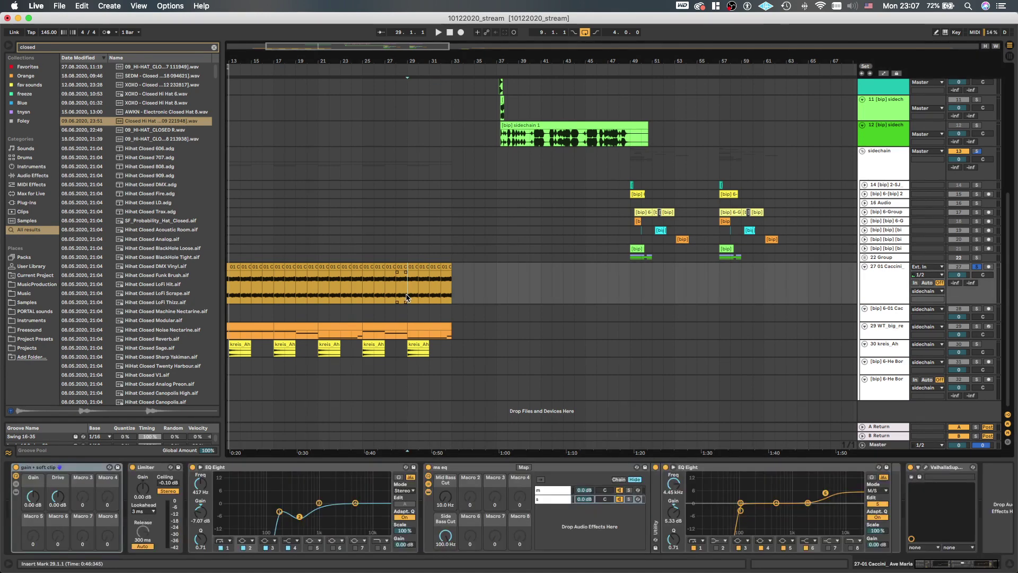
{"action": "key", "text": "super+t"}
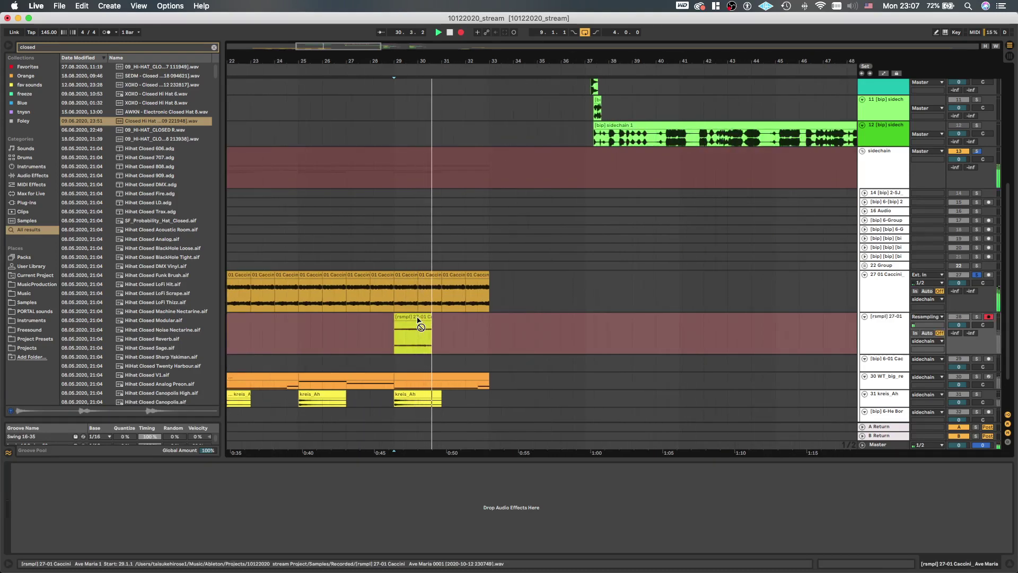
{"action": "scroll", "coordinate": [418, 320], "scroll_direction": "down", "scroll_amount": 2}
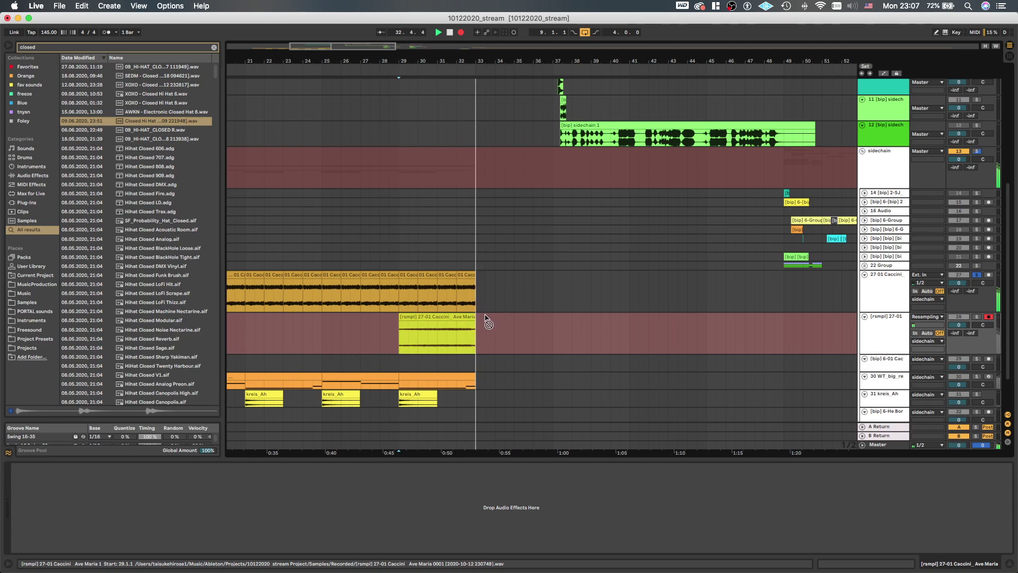
{"action": "key", "text": "space"}
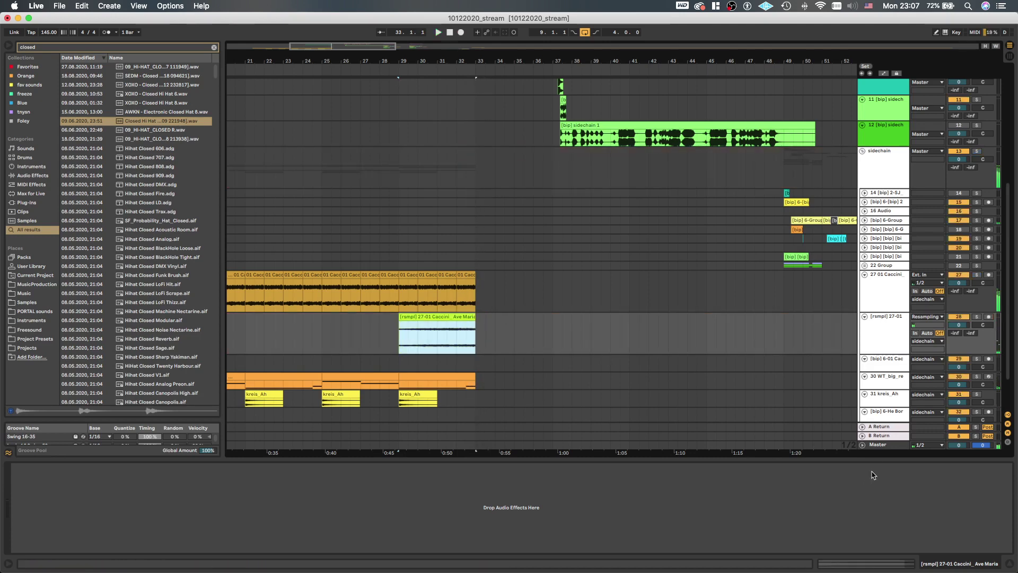
Turn FF Pro-L 2 back on on the Master and move the resampled Ave Maria clip to 38.3.1
{"action": "left_click", "coordinate": [877, 449]}
{"action": "left_click", "coordinate": [44, 467]}
{"action": "left_click", "coordinate": [404, 395]}
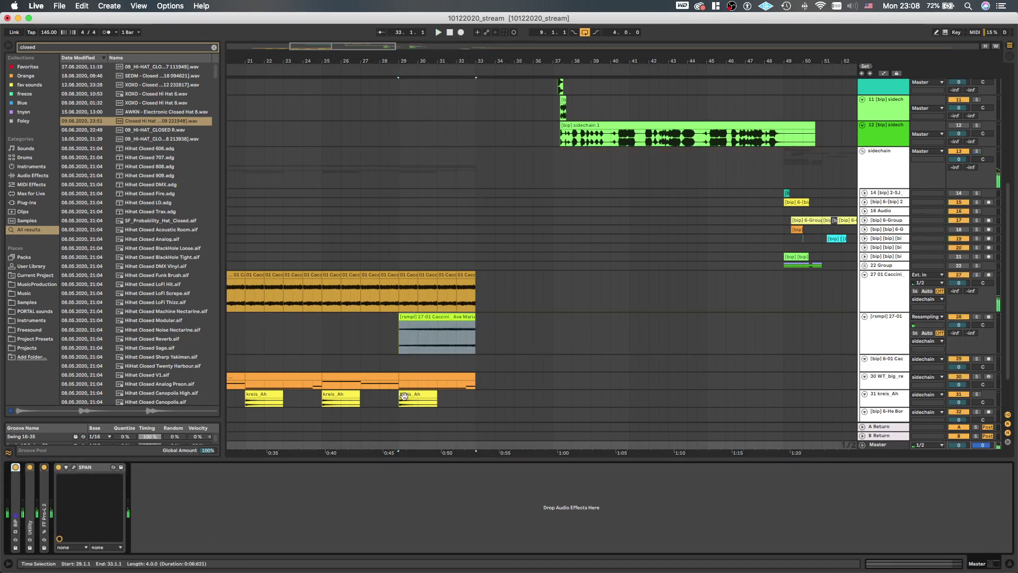
{"action": "left_click_drag", "start_coordinate": [424, 316], "coordinate": [605, 323]}
Move the resampled Ave Maria track directly below the full-length sidechain clip's track, unfold it and shift its clip to 37.3.1
{"action": "scroll", "coordinate": [602, 325], "scroll_direction": "down", "scroll_amount": 5}
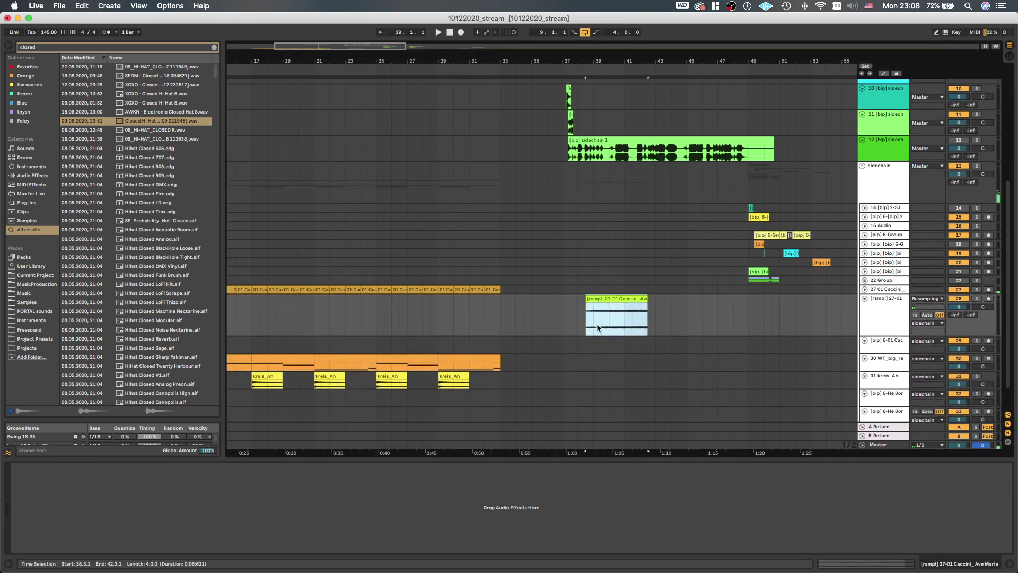
{"action": "scroll", "coordinate": [595, 330], "scroll_direction": "up", "scroll_amount": 1}
{"action": "left_click_drag", "start_coordinate": [878, 333], "coordinate": [870, 197]}
{"action": "scroll", "coordinate": [658, 251], "scroll_direction": "up", "scroll_amount": 2}
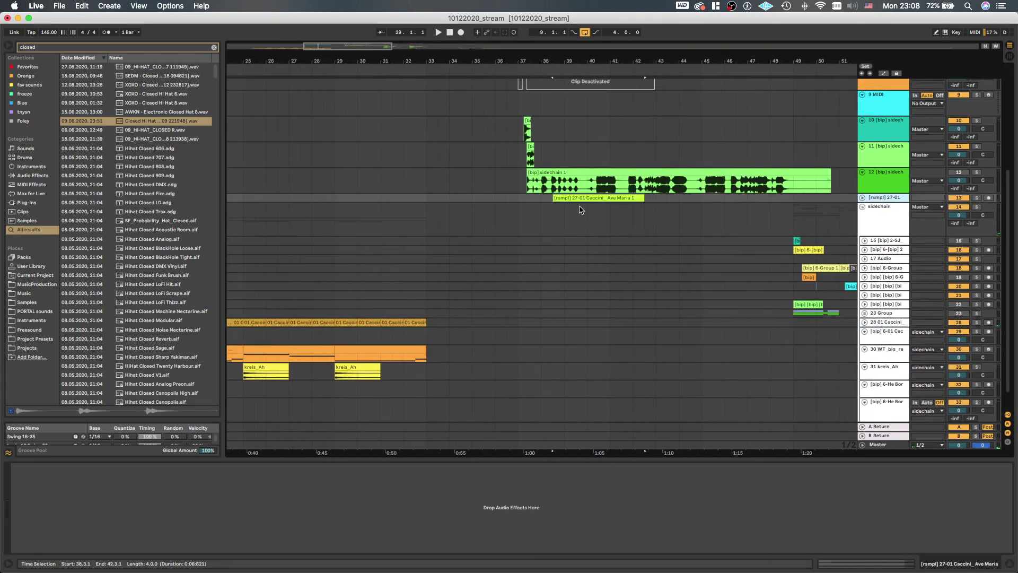
{"action": "key", "text": "u"}
{"action": "scroll", "coordinate": [571, 190], "scroll_direction": "up", "scroll_amount": 5}
{"action": "left_click_drag", "start_coordinate": [554, 180], "coordinate": [504, 184]}
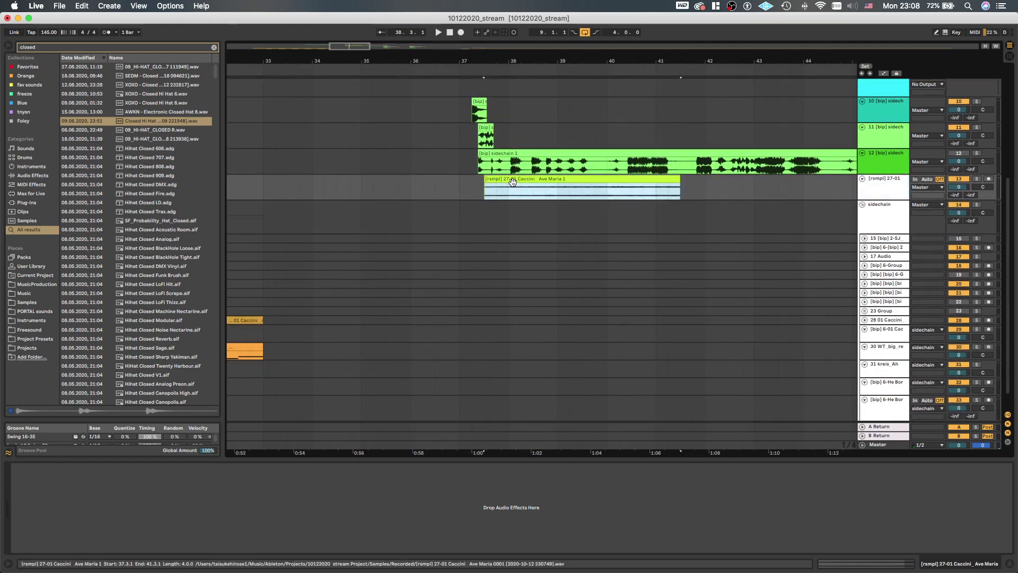
Move the three transposed sidechain tracks and the resampled Ave Maria track into the sidechain group
{"action": "scroll", "coordinate": [812, 189], "scroll_direction": "up", "scroll_amount": 5}
{"action": "left_click", "coordinate": [895, 222]}
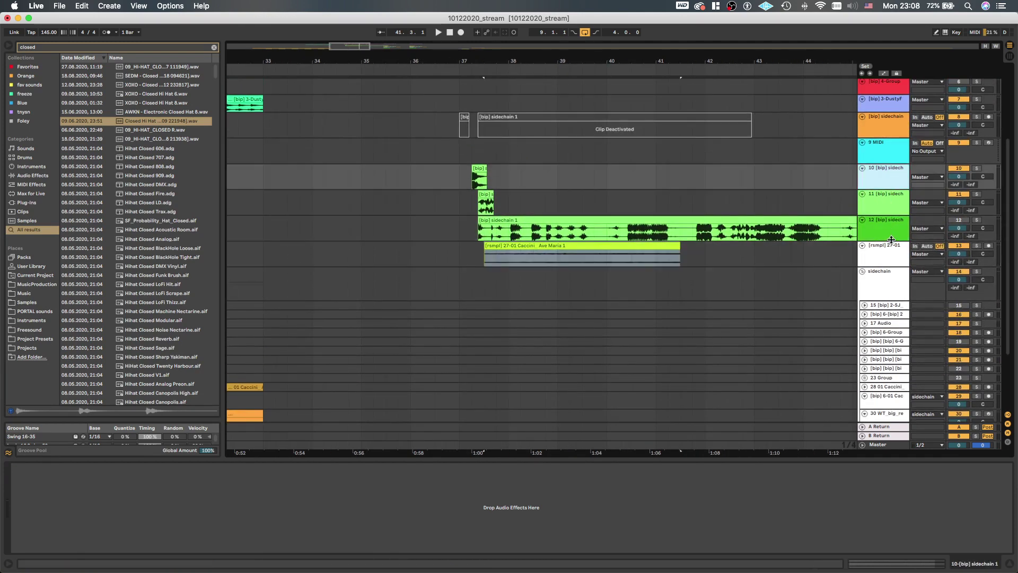
{"action": "left_click", "coordinate": [884, 256]}
{"action": "left_click_drag", "start_coordinate": [884, 168], "coordinate": [879, 301]}
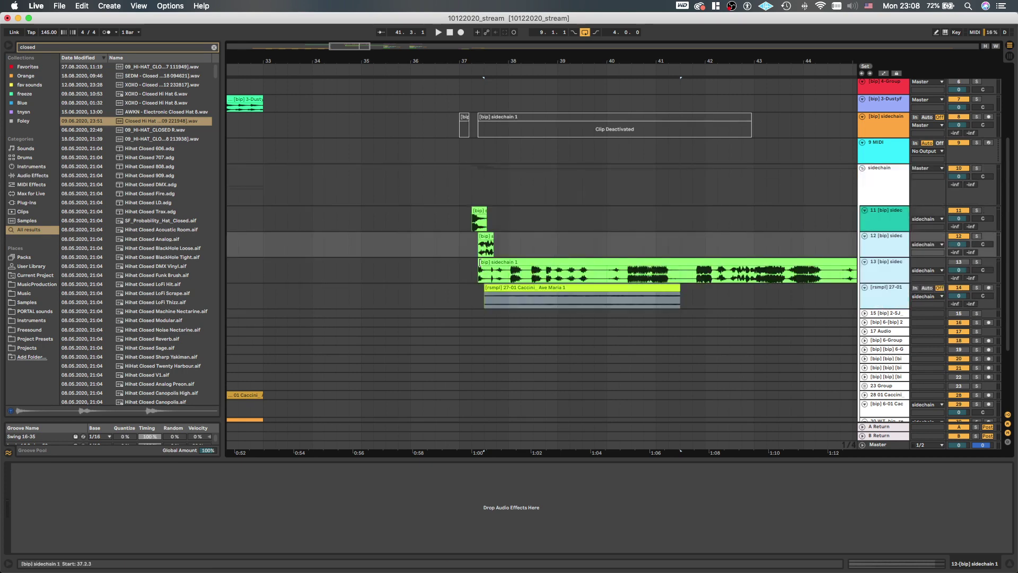
Play back the grouped chops and the resampled Ave Maria clip from 37.2.1
{"action": "left_click", "coordinate": [448, 219]}
{"action": "key", "text": "space"}
{"action": "scroll", "coordinate": [502, 232], "scroll_direction": "up", "scroll_amount": 3}
{"action": "left_click", "coordinate": [475, 232]}
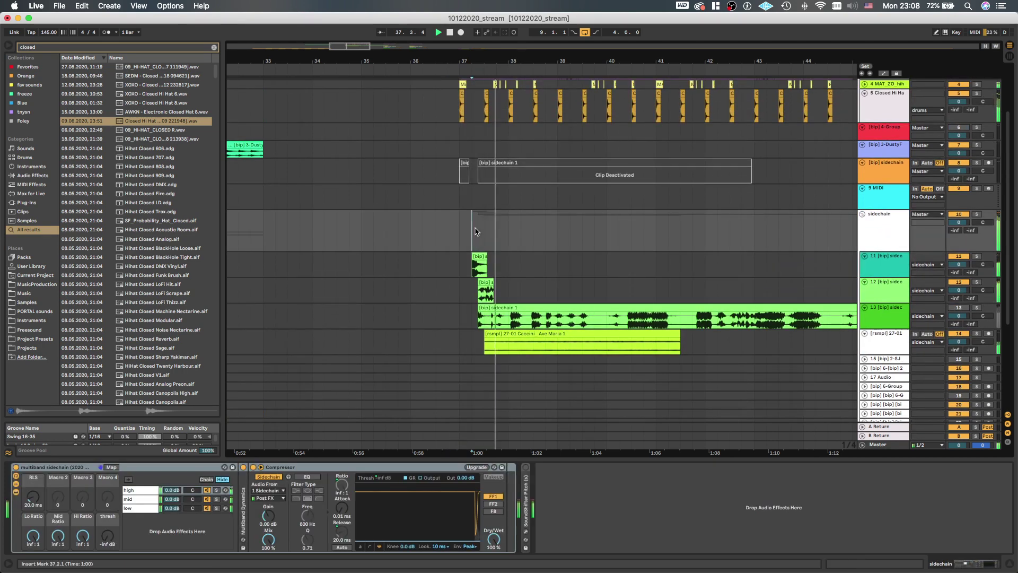
Move the resampled Ave Maria clip later so it starts at 41.1.1 and play back the section
{"action": "scroll", "coordinate": [496, 269], "scroll_direction": "up", "scroll_amount": 3}
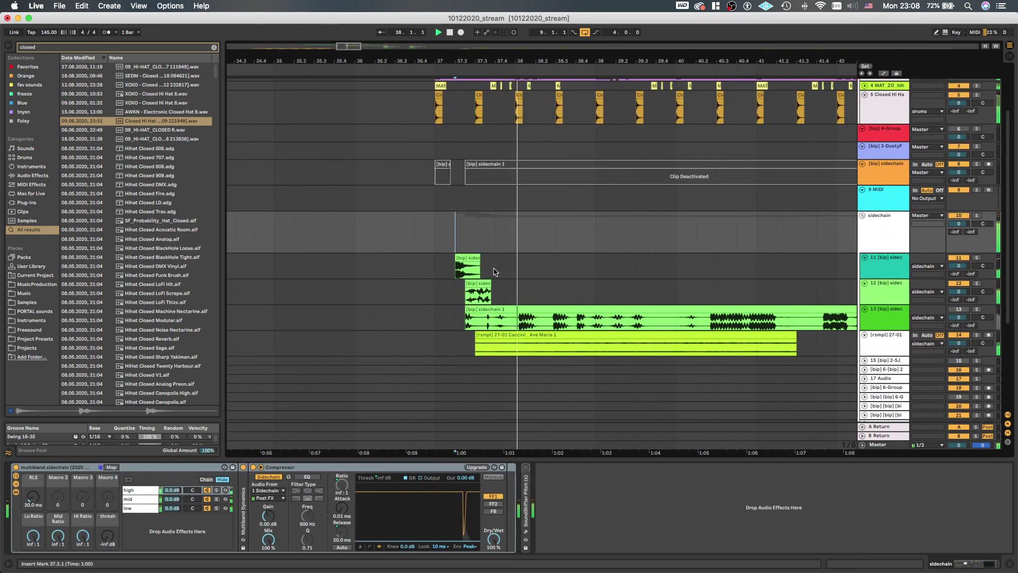
{"action": "left_click", "coordinate": [513, 351]}
{"action": "scroll", "coordinate": [517, 353], "scroll_direction": "down", "scroll_amount": 2}
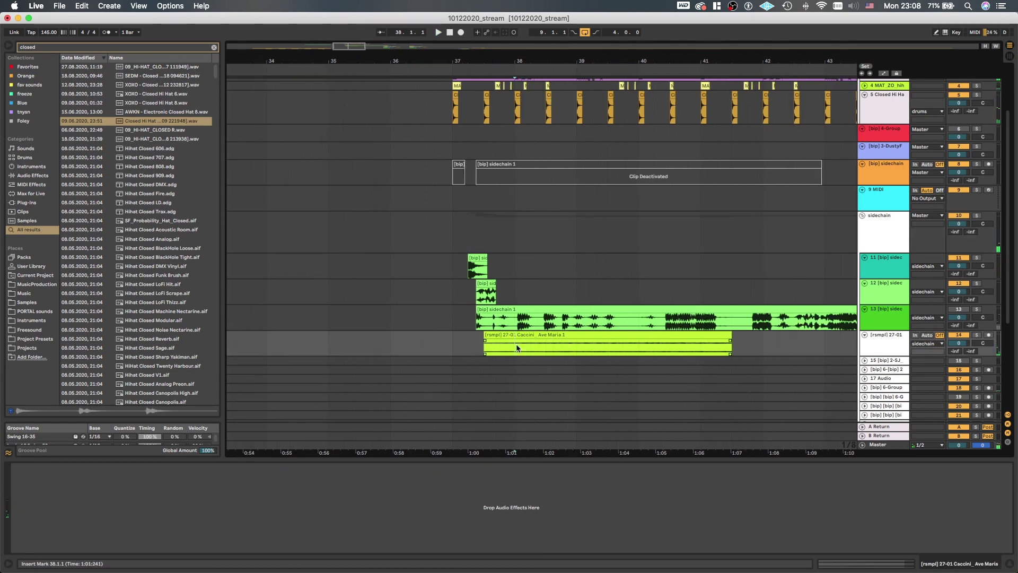
{"action": "scroll", "coordinate": [515, 348], "scroll_direction": "down", "scroll_amount": 5}
{"action": "left_click_drag", "start_coordinate": [516, 337], "coordinate": [631, 345]}
{"action": "key", "text": "space"}
{"action": "scroll", "coordinate": [628, 345], "scroll_direction": "down", "scroll_amount": 2}
{"action": "scroll", "coordinate": [622, 345], "scroll_direction": "up", "scroll_amount": 3}
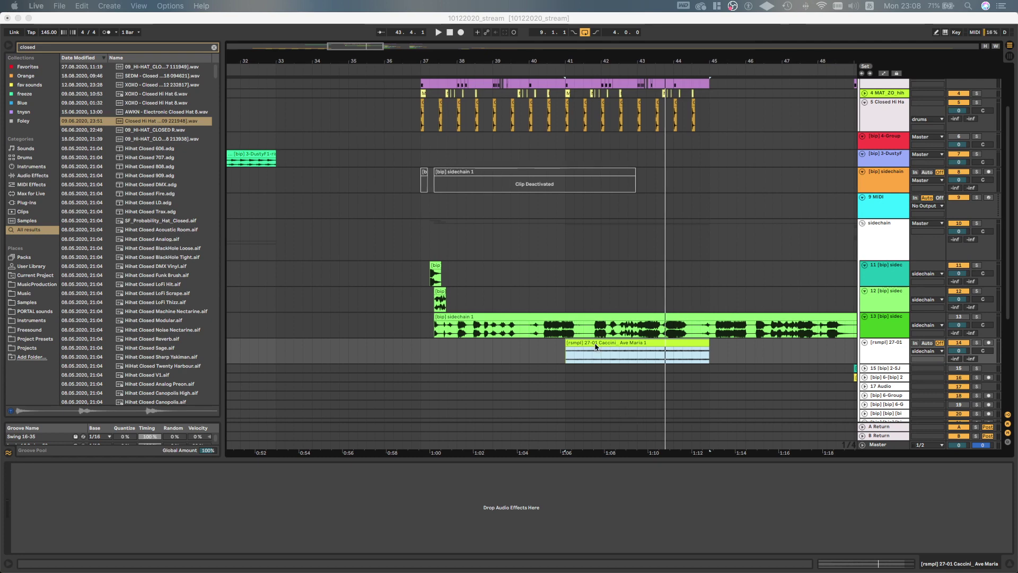
Play back the resampled Ave Maria clip from 41.1.1 and open it to examine its waveform
{"action": "left_click", "coordinate": [564, 358]}
{"action": "key", "text": "minus"}
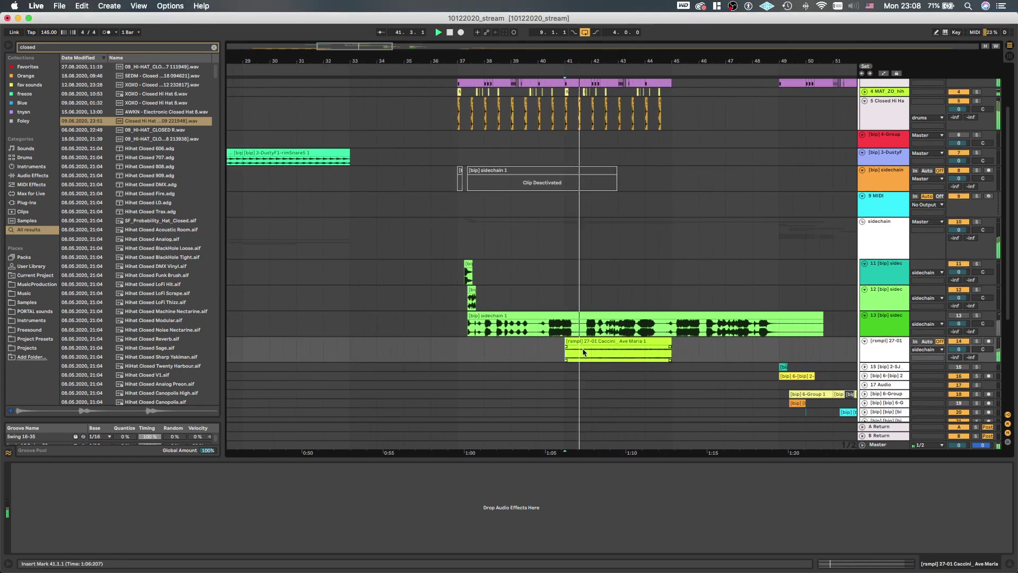
{"action": "double_click", "coordinate": [582, 348]}
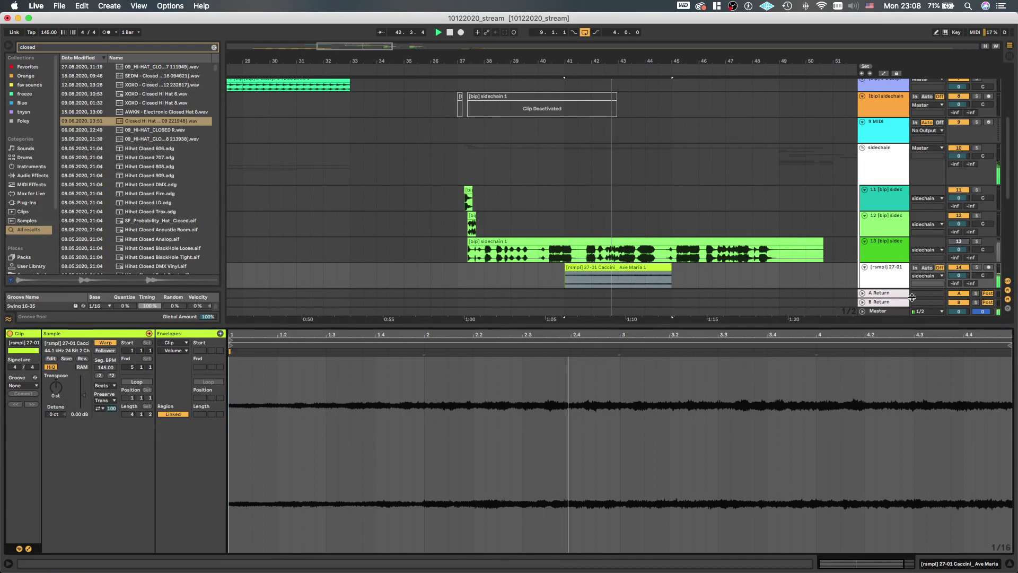
{"action": "double_click", "coordinate": [898, 288]}
{"action": "left_click", "coordinate": [571, 280]}
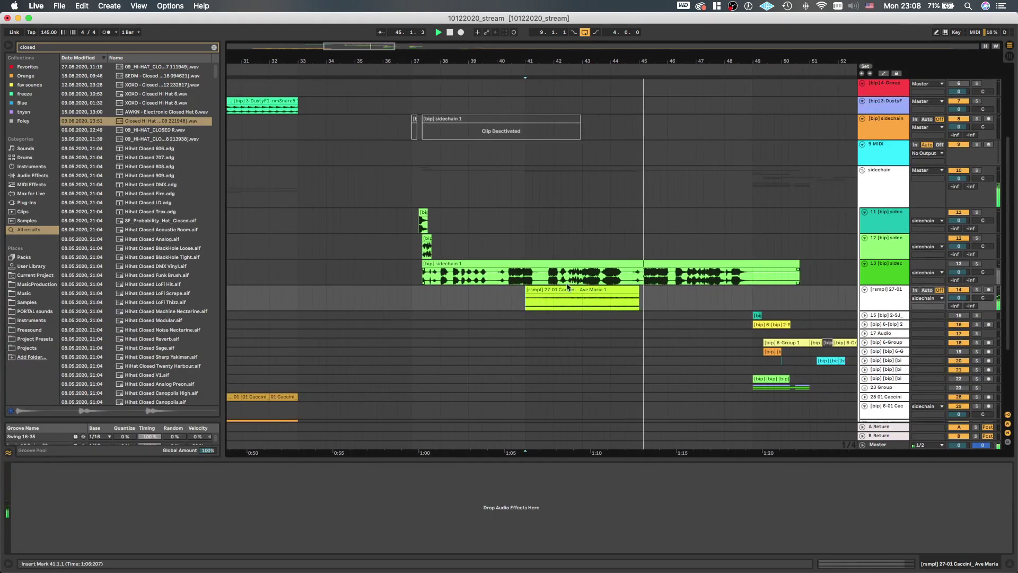
{"action": "double_click", "coordinate": [562, 289]}
{"action": "left_click", "coordinate": [552, 276]}
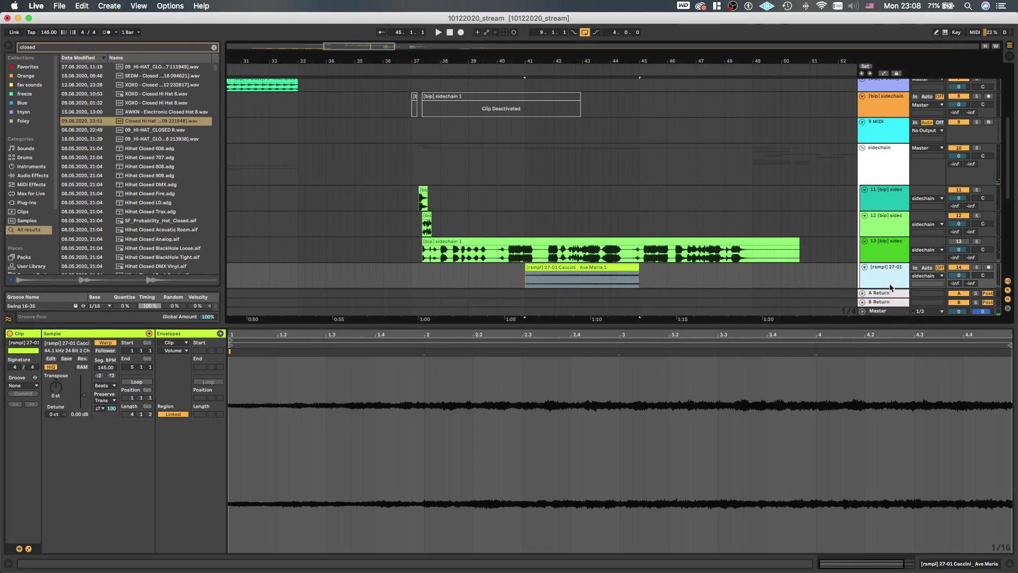
{"action": "scroll", "coordinate": [881, 262], "scroll_direction": "down", "scroll_amount": 2}
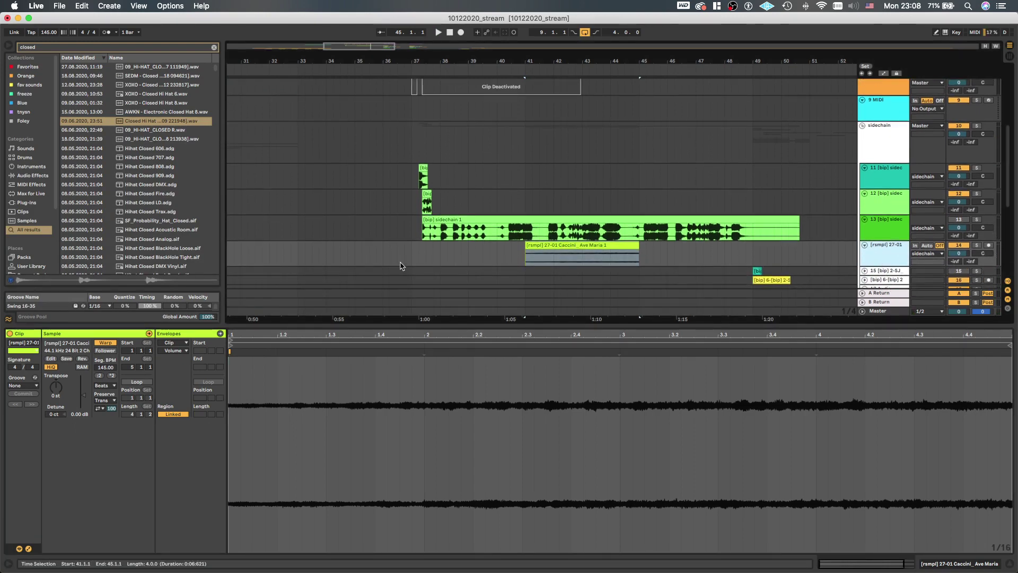
Insert a MIDI track inside the sidechain group and place it above the first transposed sidechain track
{"action": "left_click", "coordinate": [421, 256]}
{"action": "scroll", "coordinate": [424, 258], "scroll_direction": "up", "scroll_amount": 4}
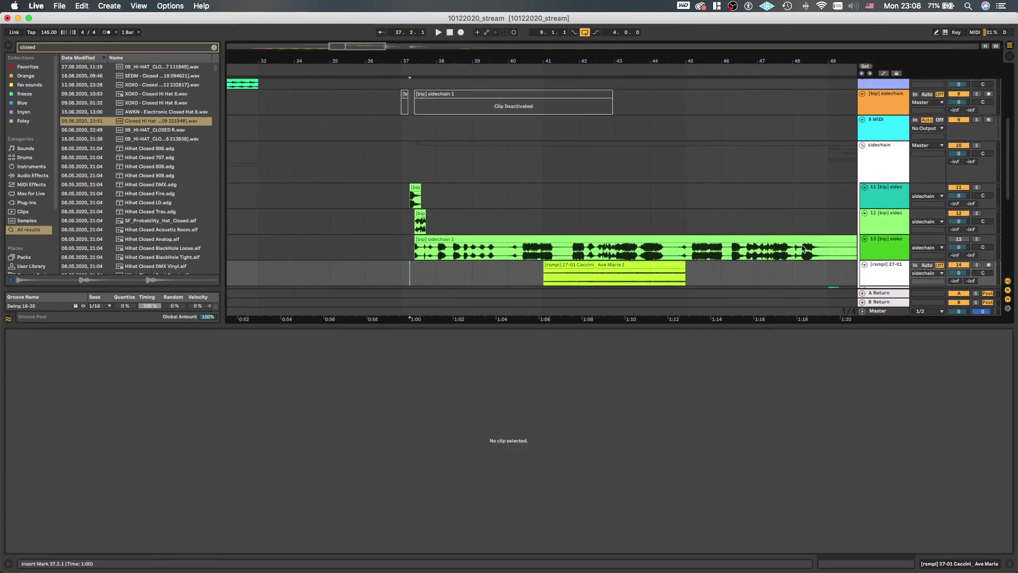
{"action": "left_click", "coordinate": [889, 207]}
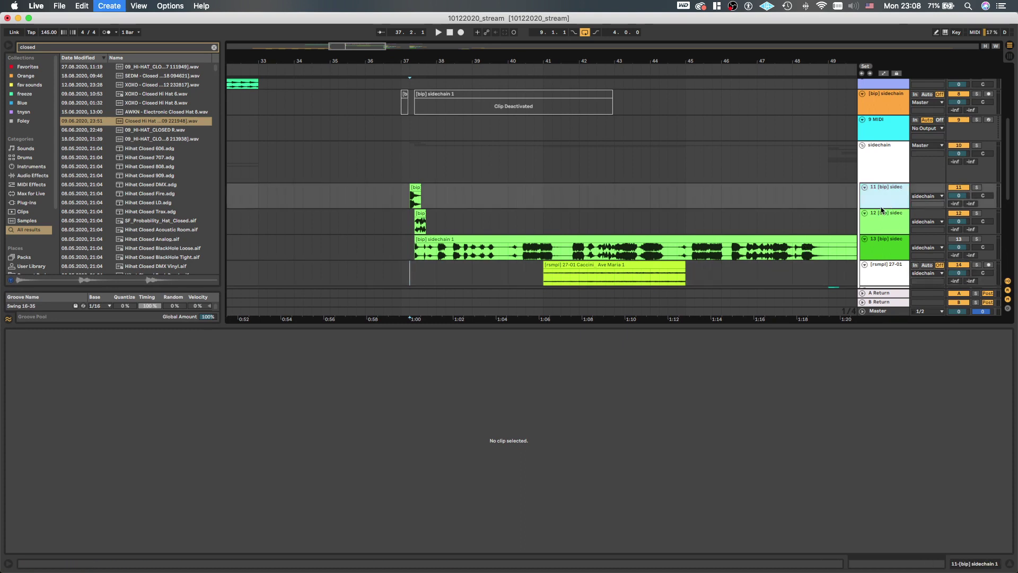
{"action": "key", "text": "super+shift+t"}
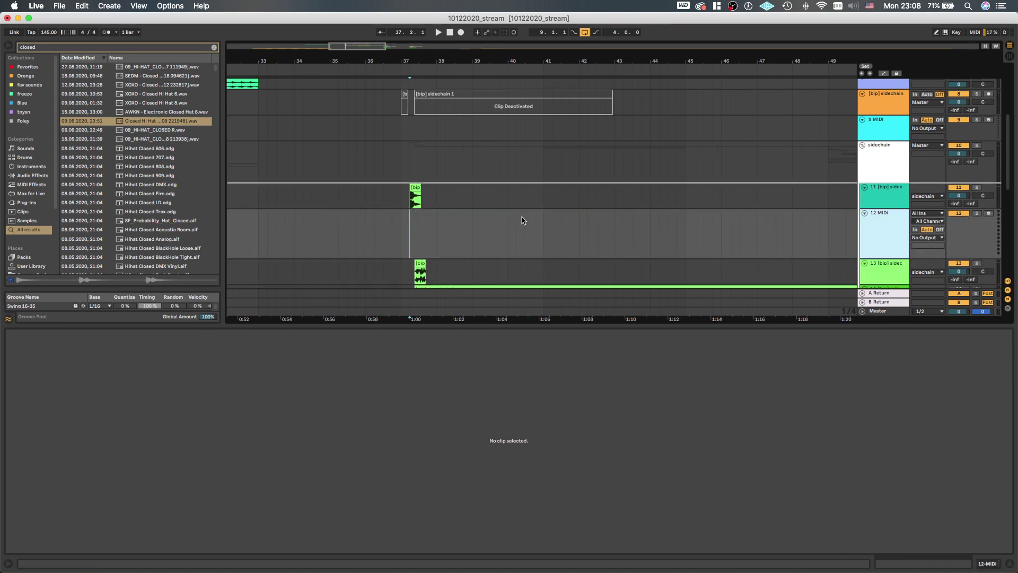
Clear the browser's search term and go to the Wavetable folder in the Instruments place
{"action": "scroll", "coordinate": [153, 188], "scroll_direction": "down", "scroll_amount": 5}
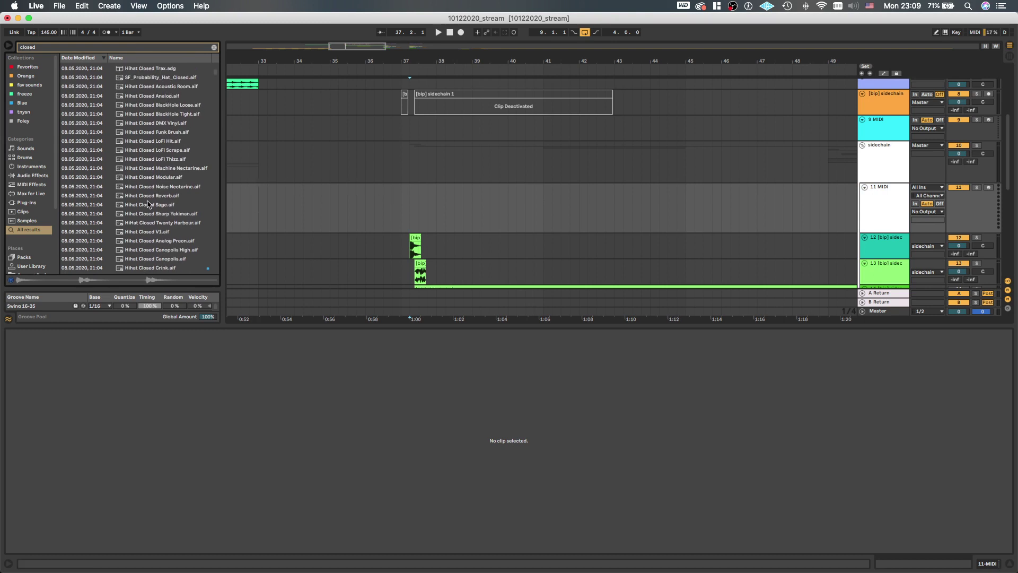
{"action": "scroll", "coordinate": [31, 213], "scroll_direction": "down", "scroll_amount": 5}
{"action": "left_click", "coordinate": [45, 232]}
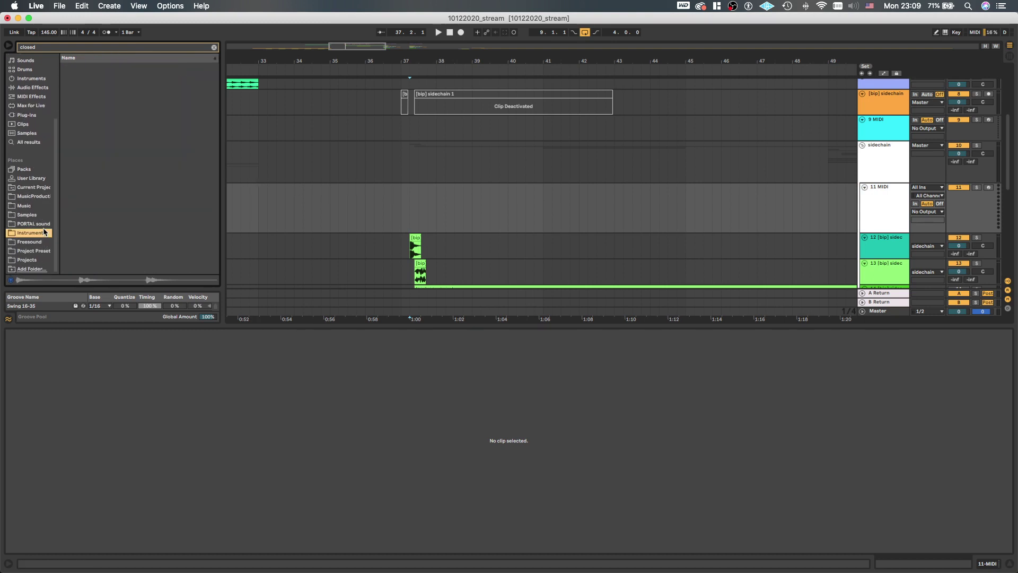
{"action": "left_click", "coordinate": [214, 48]}
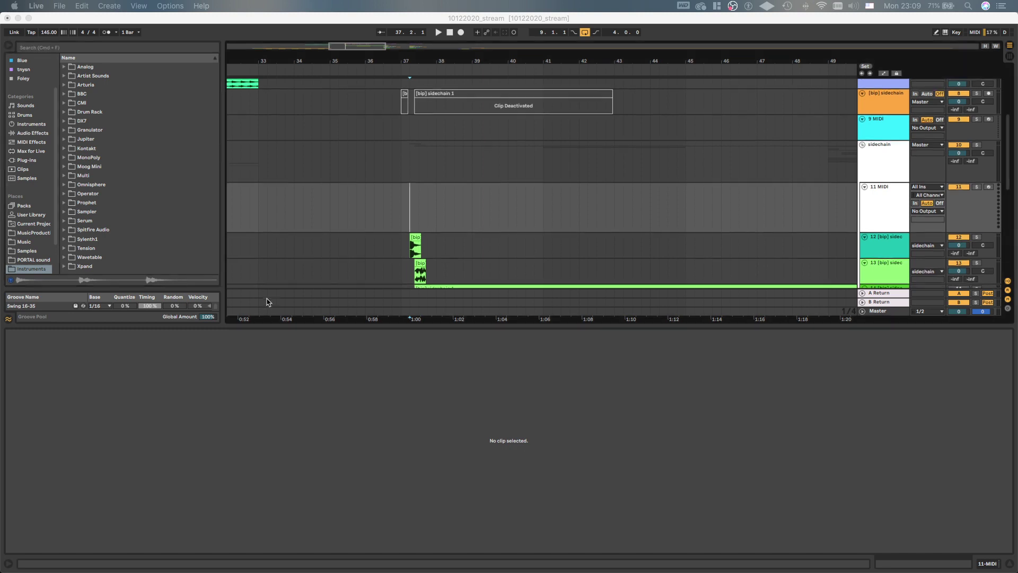
{"action": "scroll", "coordinate": [389, 280], "scroll_direction": "up", "scroll_amount": 1}
{"action": "scroll", "coordinate": [398, 223], "scroll_direction": "right", "scroll_amount": 1}
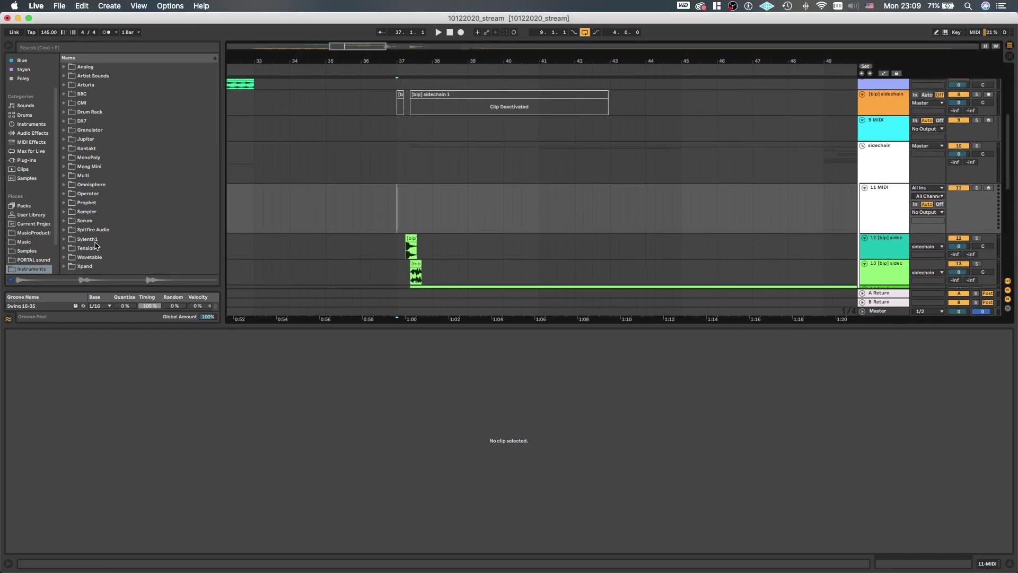
{"action": "left_click", "coordinate": [114, 195]}
{"action": "left_click", "coordinate": [108, 259]}
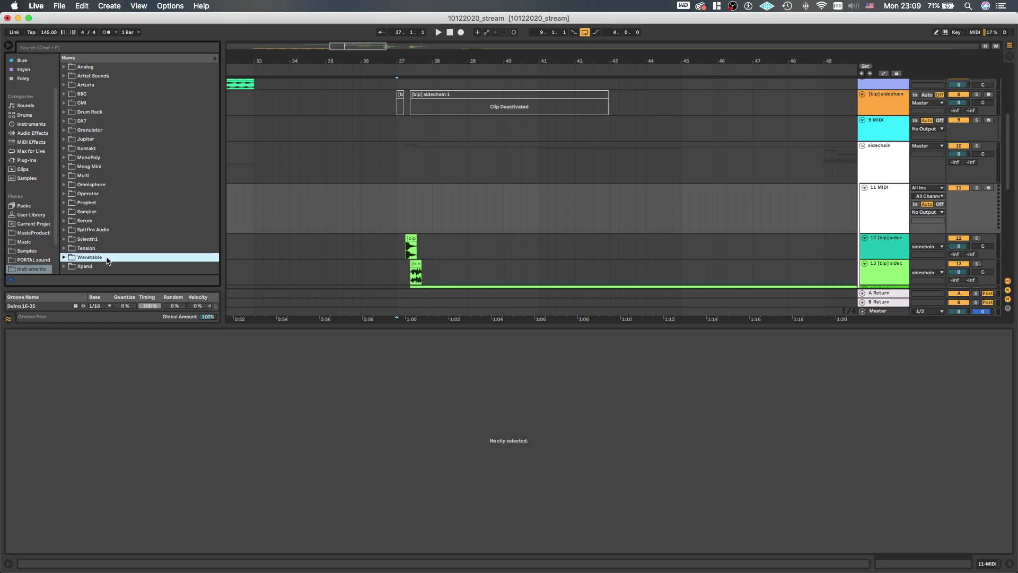
Browse the Wavetable presets and load WT_gesaffelstein_type_stream_nice_bass.adg onto the new MIDI track
{"action": "key", "text": "Down"}
{"action": "key", "text": "Down"}
{"action": "key", "text": "Down"}
{"action": "key", "text": "Down"}
{"action": "key", "text": "Down"}
{"action": "key", "text": "Down"}
{"action": "key", "text": "Down"}
{"action": "key", "text": "Down"}
{"action": "key", "text": "Down"}
{"action": "key", "text": "Down"}
{"action": "key", "text": "Down"}
{"action": "key", "text": "Down"}
{"action": "key", "text": "Down"}
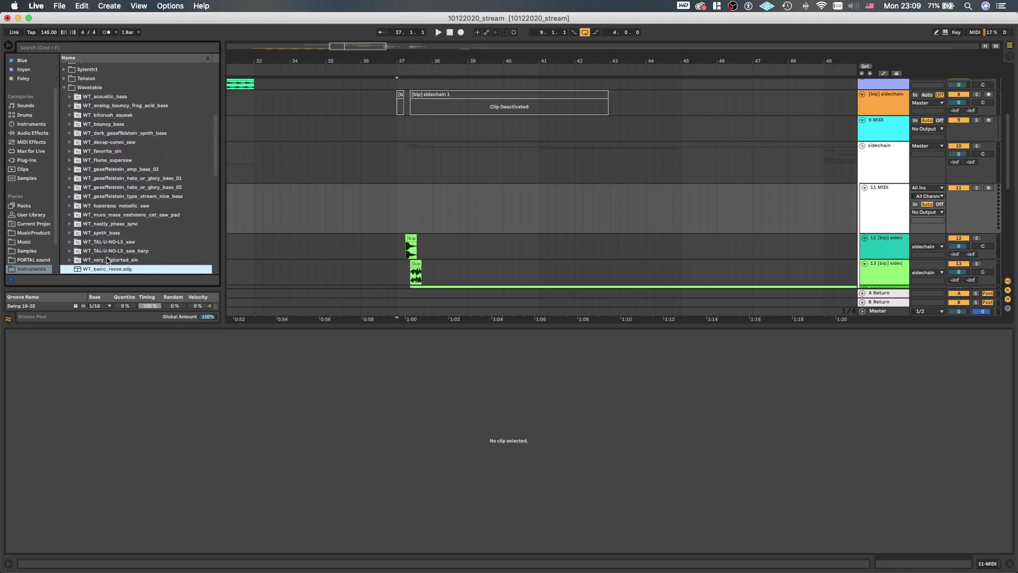
{"action": "key", "text": "Down"}
{"action": "key", "text": "Down"}
{"action": "key", "text": "Down"}
{"action": "key", "text": "Down"}
{"action": "key", "text": "Down"}
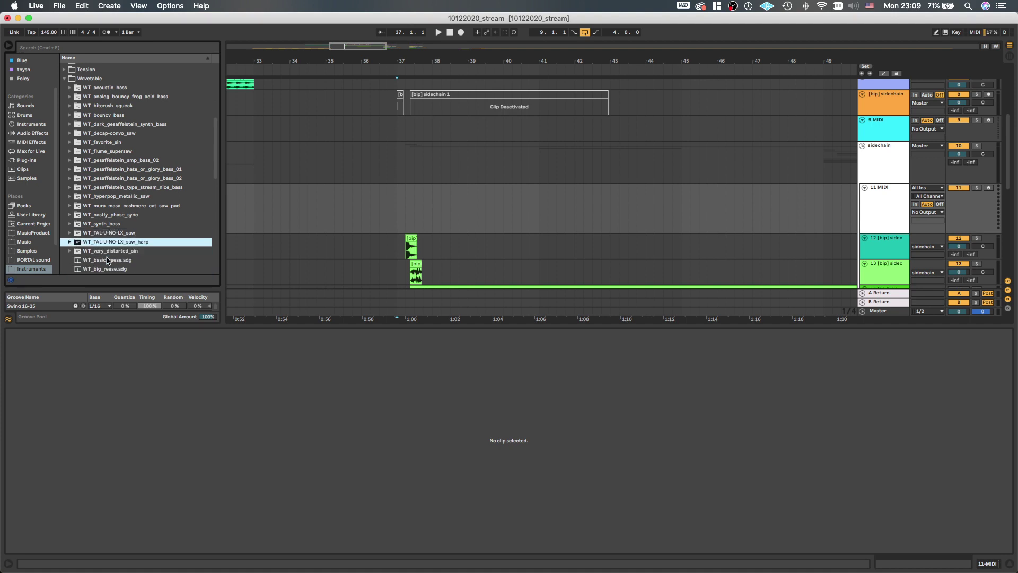
{"action": "key", "text": "Up"}
{"action": "key", "text": "Up"}
{"action": "key", "text": "Up"}
{"action": "key", "text": "Up"}
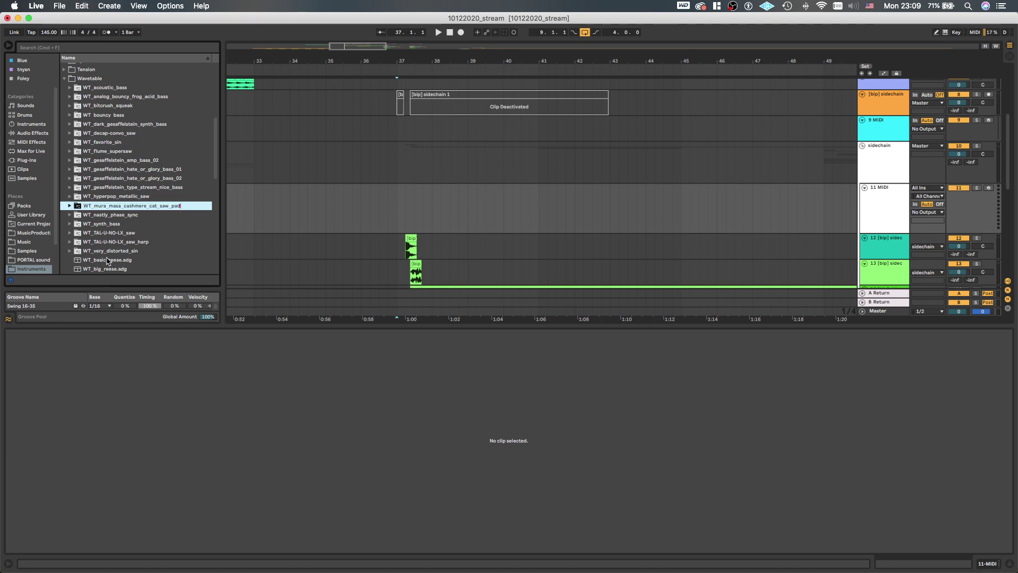
{"action": "double_click", "coordinate": [165, 189]}
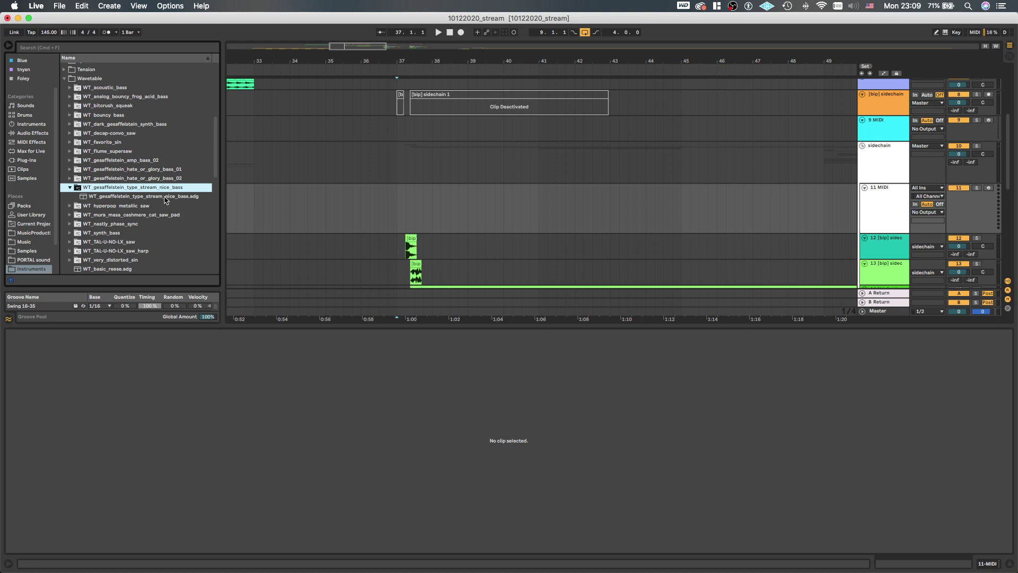
{"action": "left_click_drag", "start_coordinate": [164, 197], "coordinate": [275, 223]}
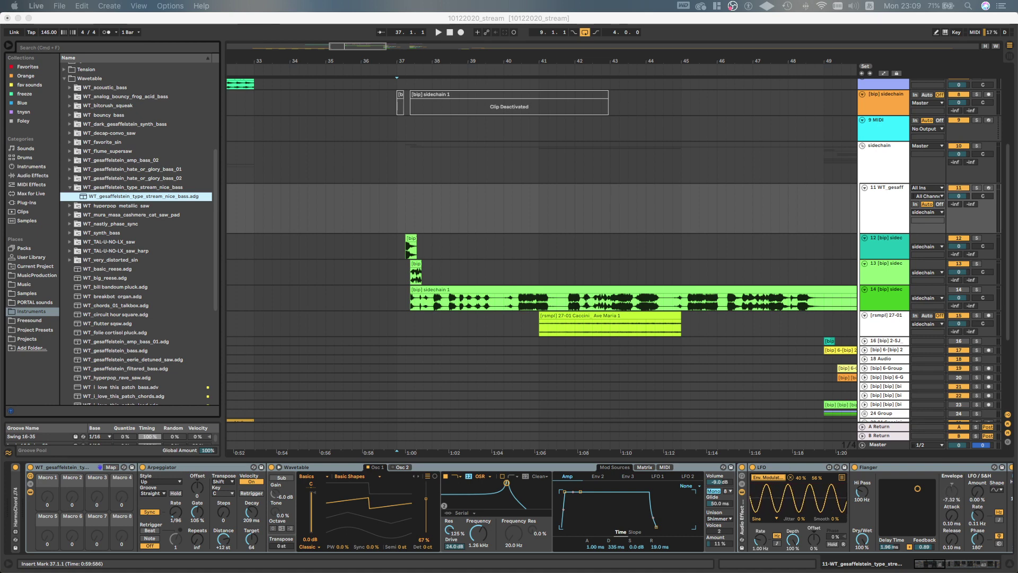
Create an empty four-bar MIDI clip from 37.1.1 to 41.1.1 on the Wavetable bass track
{"action": "left_click", "coordinate": [398, 207]}
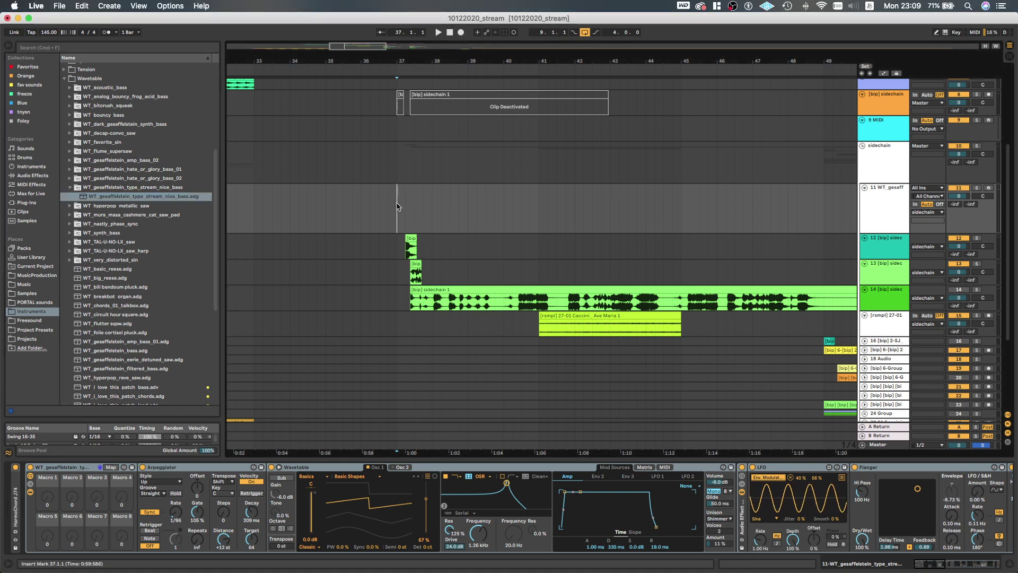
{"action": "scroll", "coordinate": [406, 210], "scroll_direction": "down", "scroll_amount": 3}
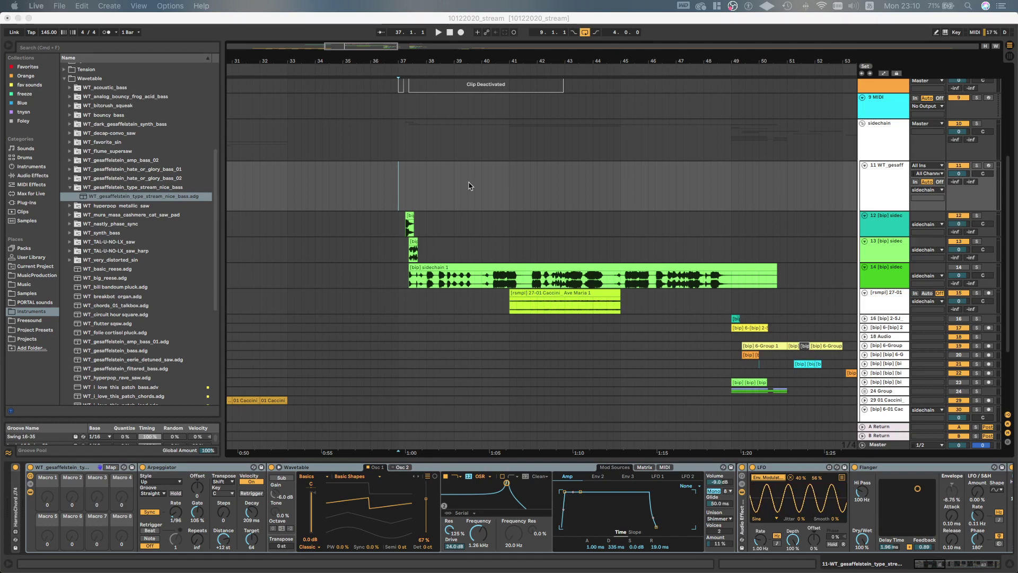
{"action": "left_click", "coordinate": [402, 194]}
{"action": "left_click_drag", "start_coordinate": [399, 187], "coordinate": [503, 187]}
{"action": "key", "text": "super+shift+m"}
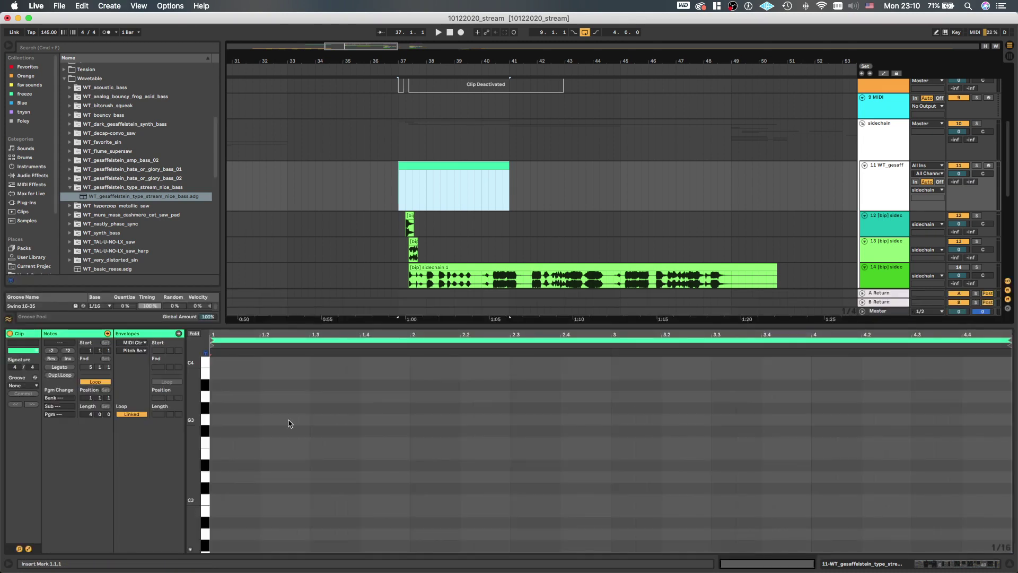
Solo the bass track, add a note at the clip's start, pitch it down to E0 and lengthen it
{"action": "key", "text": "space"}
{"action": "left_click", "coordinate": [209, 435]}
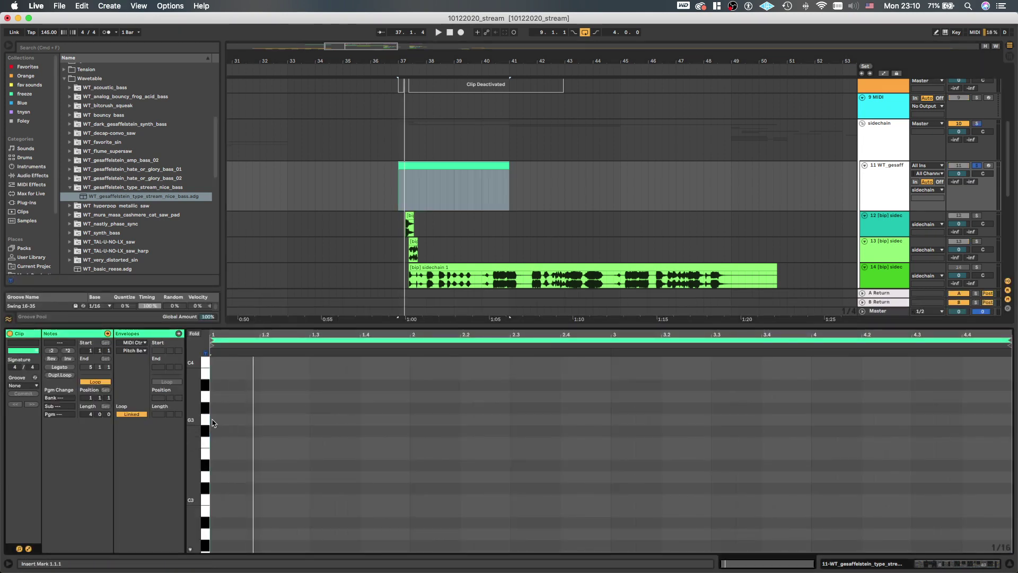
{"action": "double_click", "coordinate": [214, 421]}
{"action": "key", "text": "shift+Down"}
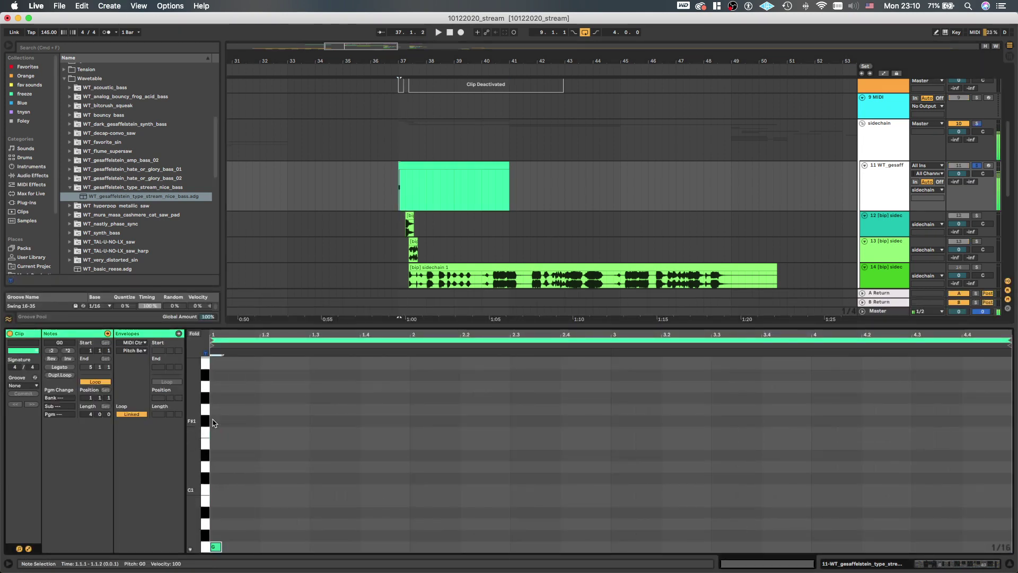
{"action": "key", "text": "shift+Up"}
{"action": "key", "text": "shift+Up"}
{"action": "key", "text": "shift+Down"}
{"action": "key", "text": "shift+Down"}
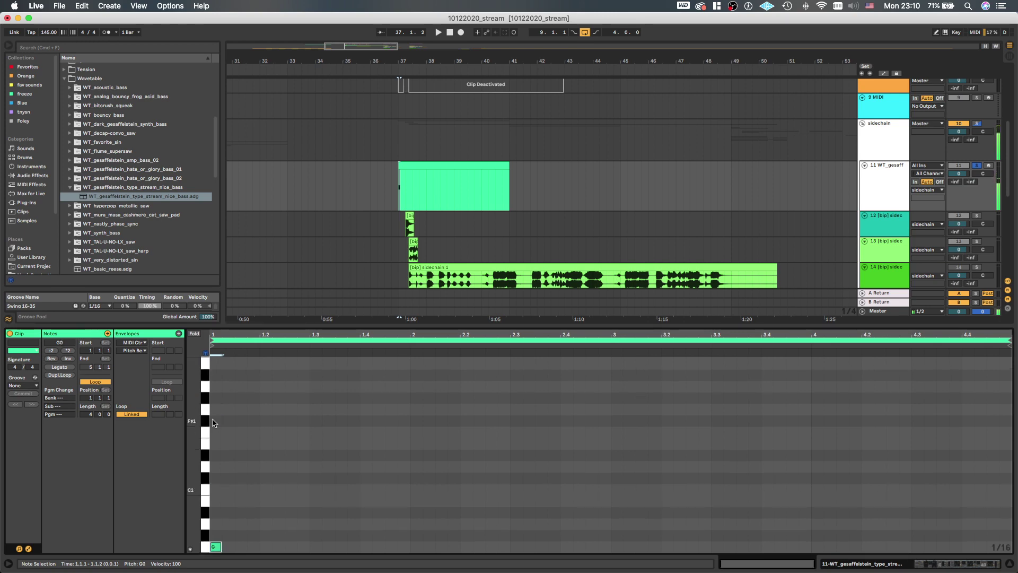
{"action": "key", "text": "Down"}
{"action": "key", "text": "Down"}
{"action": "key", "text": "Down"}
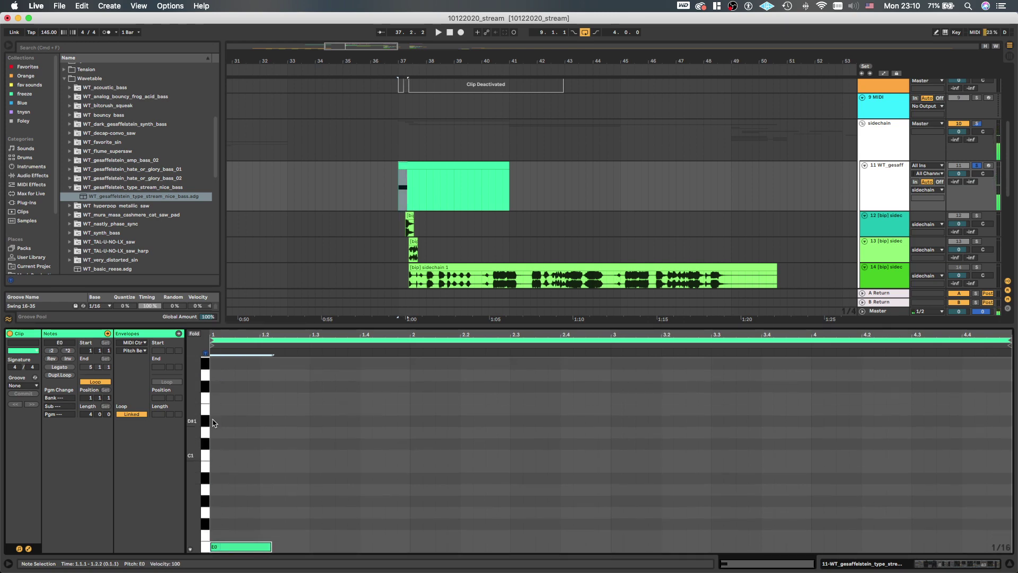
Duplicate the E0 note into five consecutive quarter notes from 1.1.1 to 2.2.1 and play them back
{"action": "key", "text": "super+d"}
{"action": "key", "text": "super+d"}
{"action": "key", "text": "super+d"}
{"action": "key", "text": "super+d"}
{"action": "key", "text": "space"}
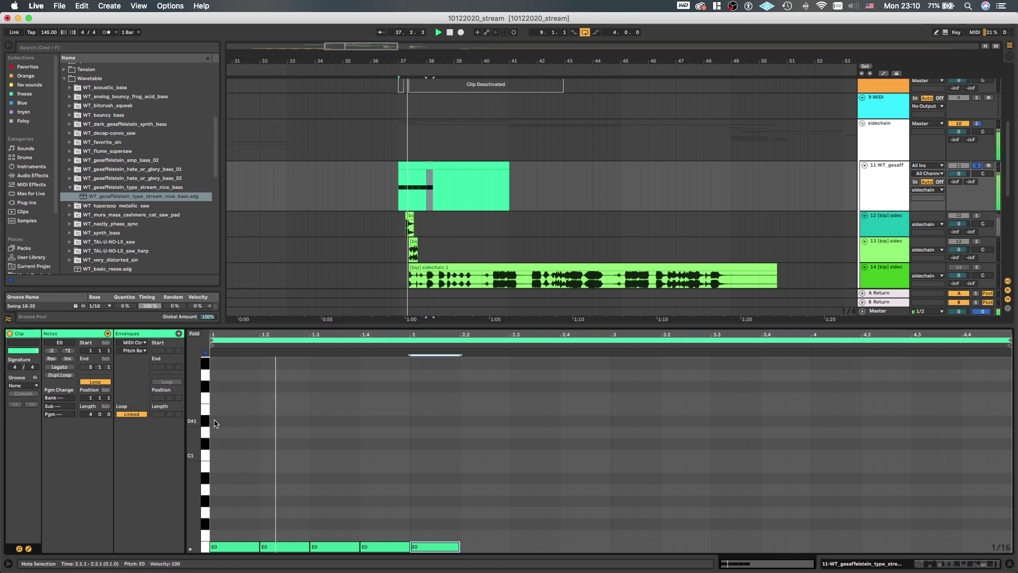
Shorten all five E0 notes to eighth notes and play back the pattern
{"action": "key", "text": "space"}
{"action": "left_click_drag", "start_coordinate": [458, 491], "coordinate": [228, 540]}
{"action": "key", "text": "shift+Left"}
{"action": "key", "text": "shift+Left"}
{"action": "key", "text": "space"}
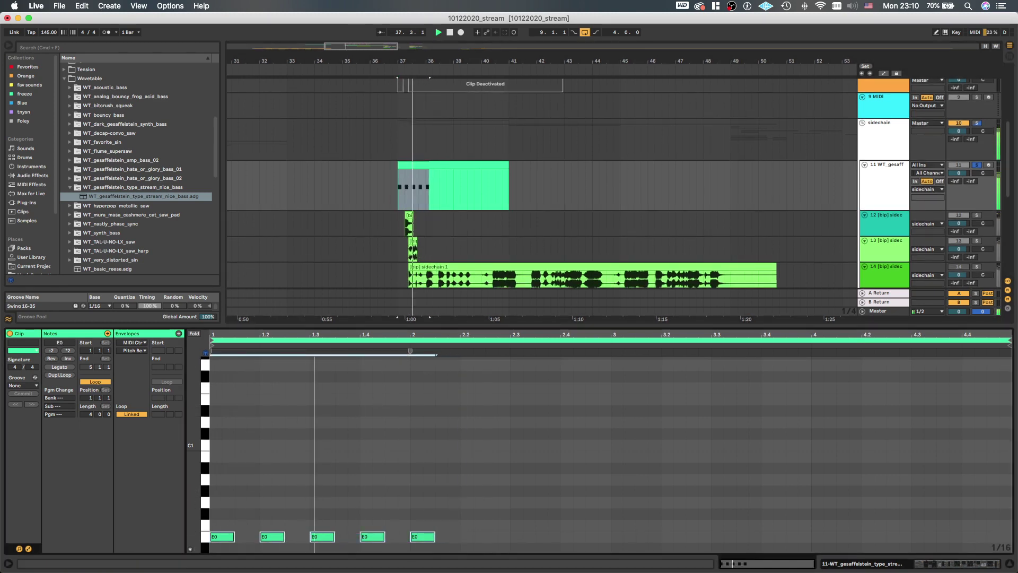
Shift the last four E0 notes one eighth note earlier, so the second note starts at 1.1.3
{"action": "left_click_drag", "start_coordinate": [465, 537], "coordinate": [243, 536]}
{"action": "key", "text": "space"}
{"action": "left_click", "coordinate": [233, 512]}
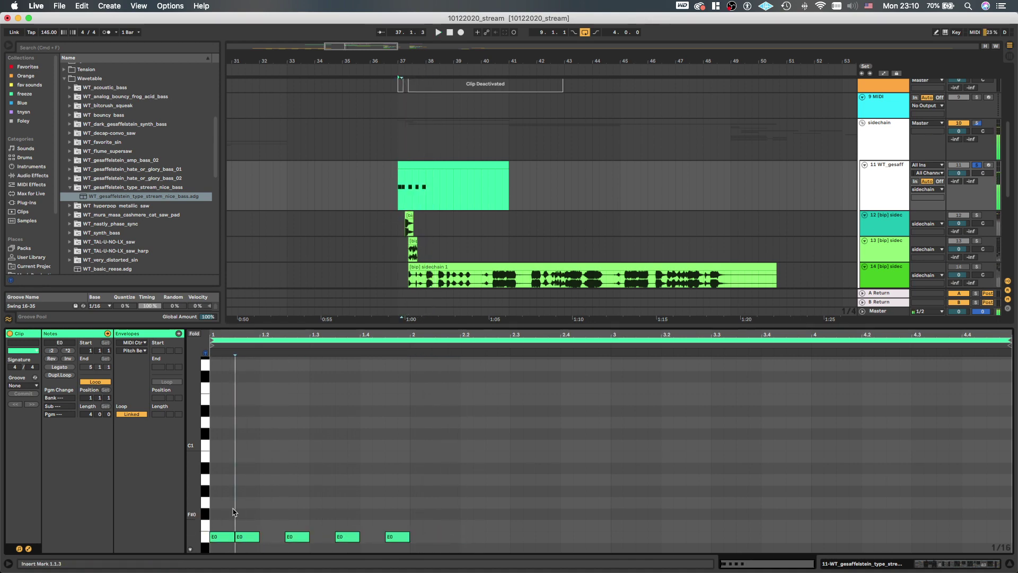
Try a triplet grid with the first E0 note shortened to an eighth-note triplet and duplicated three times
{"action": "scroll", "coordinate": [225, 512], "scroll_direction": "up", "scroll_amount": 3}
{"action": "left_click", "coordinate": [227, 537]}
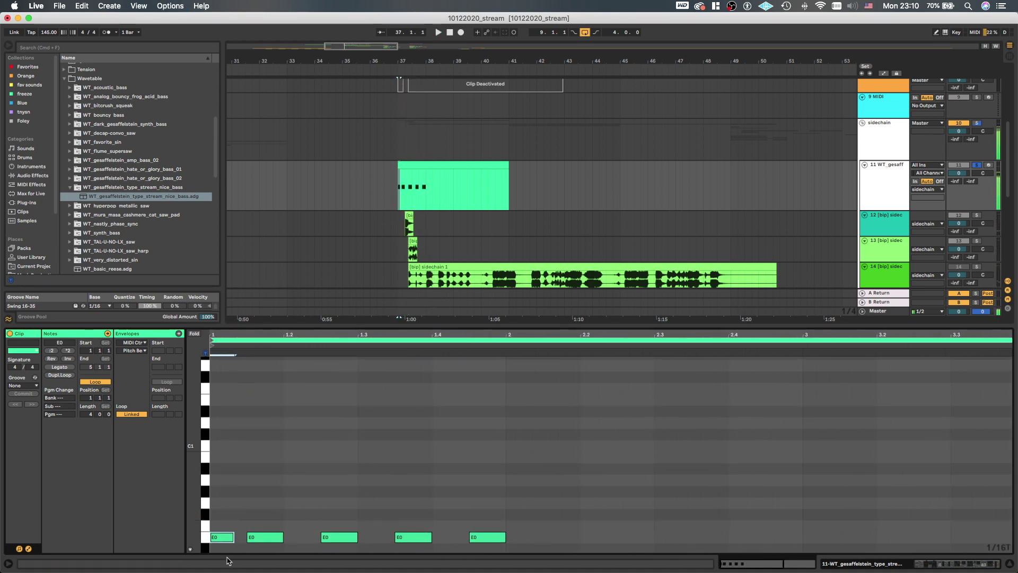
{"action": "key", "text": "super+d"}
{"action": "key", "text": "super+d"}
{"action": "key", "text": "super+d"}
{"action": "key", "text": "space"}
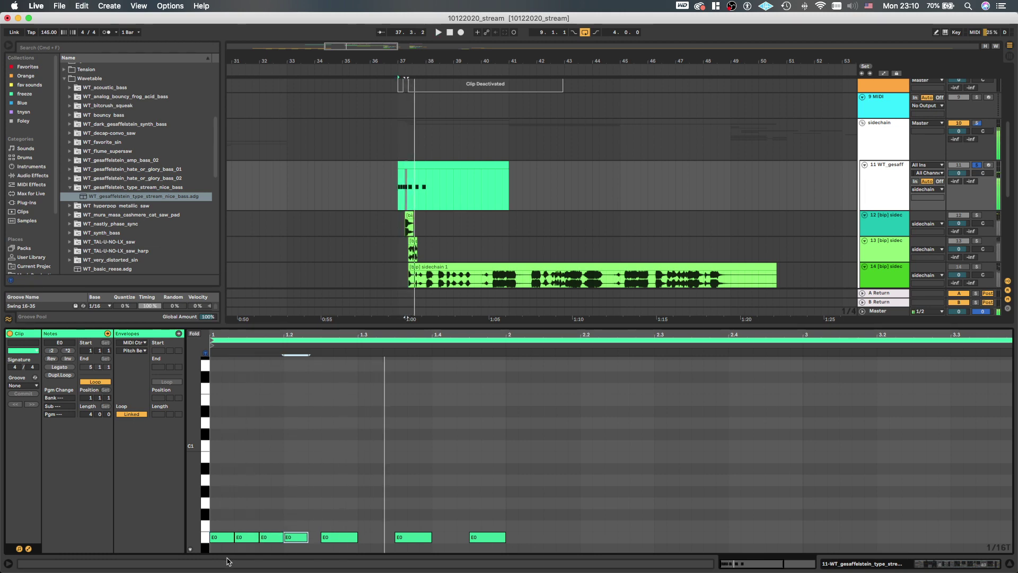
Undo the short triplet duplicates and replace them with three longer E0 triplet notes spanning 1.1.1 to 1.3.1
{"action": "left_click_drag", "start_coordinate": [229, 522], "coordinate": [224, 555]}
{"action": "scroll", "coordinate": [278, 471], "scroll_direction": "down", "scroll_amount": 2}
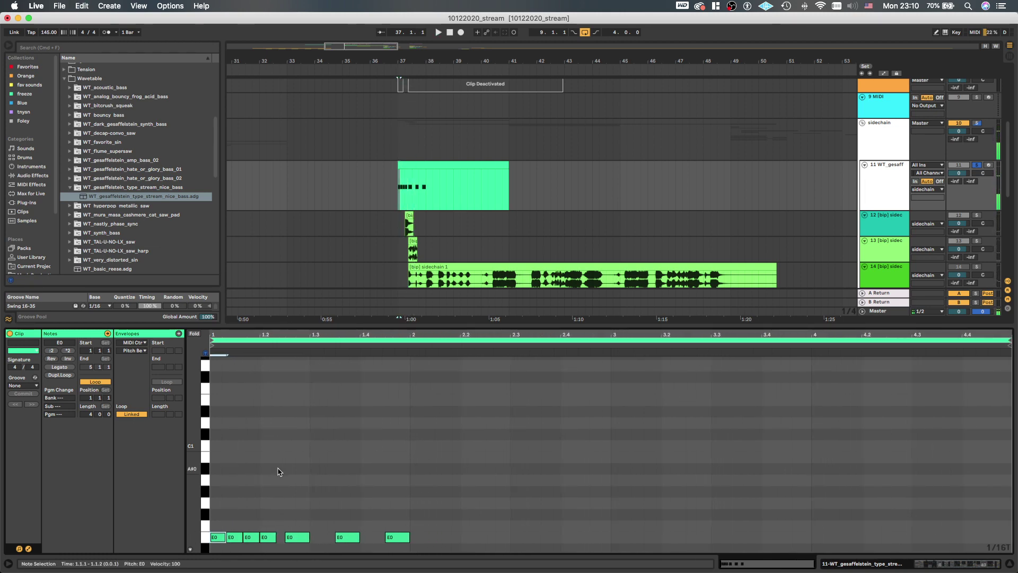
{"action": "key", "text": "super+z"}
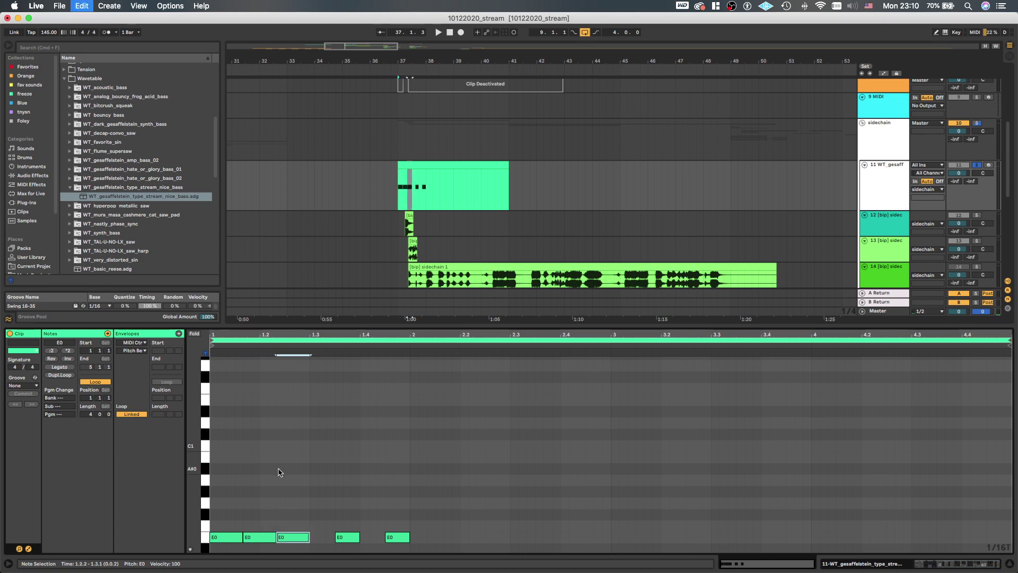
Duplicate the E0 triplet note until six notes fill the first bar, and shorten all of them by one triplet grid step
{"action": "key", "text": "super+z"}
{"action": "key", "text": "super+d"}
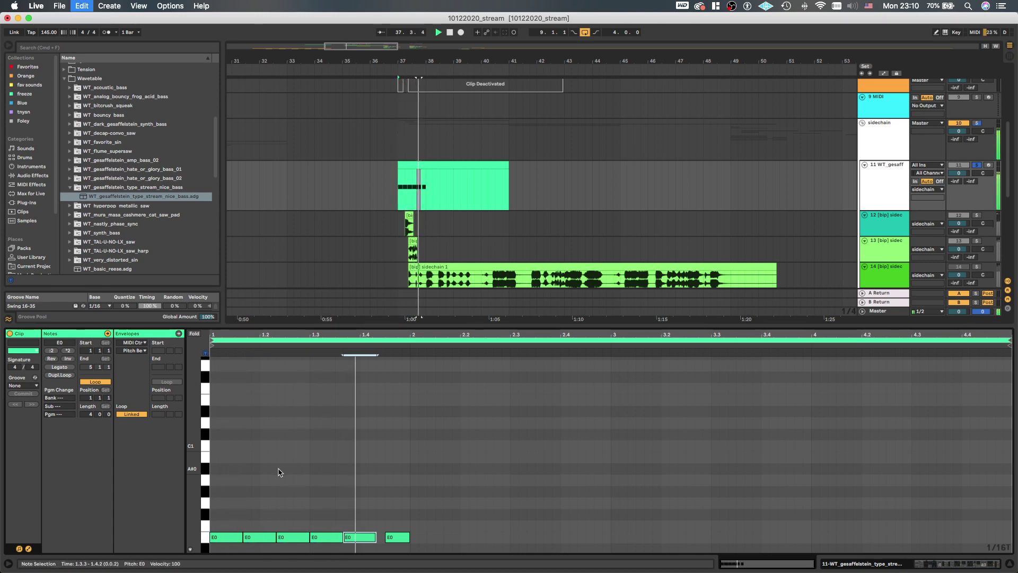
{"action": "key", "text": "super+d"}
{"action": "left_click_drag", "start_coordinate": [401, 509], "coordinate": [216, 552]}
{"action": "key", "text": "shift+Left"}
{"action": "key", "text": "space"}
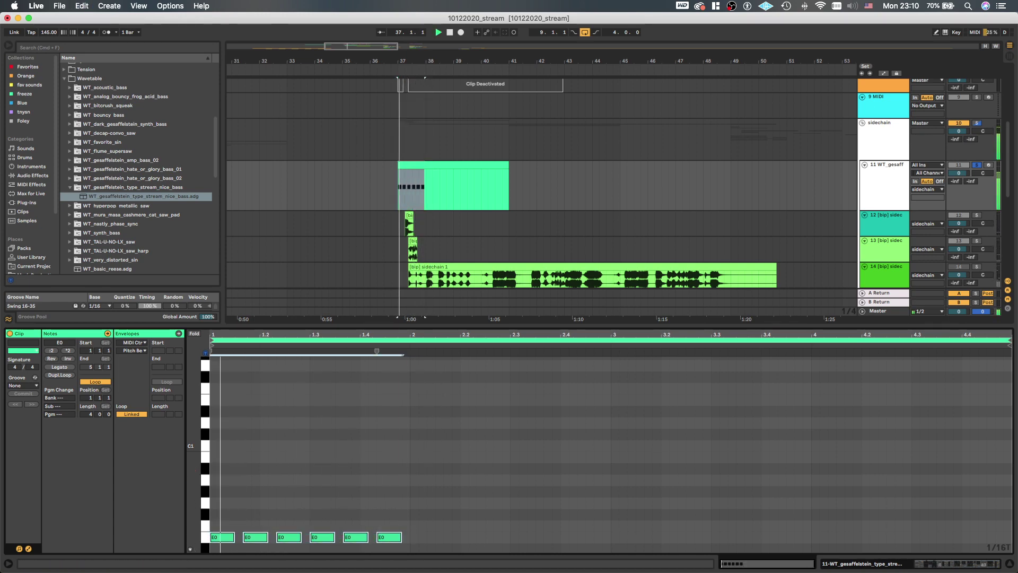
Unsolo the bass track and play the triplet pattern from bar 37 together with the full mix
{"action": "key", "text": "space"}
{"action": "key", "text": "space"}
{"action": "scroll", "coordinate": [411, 141], "scroll_direction": "down", "scroll_amount": 1}
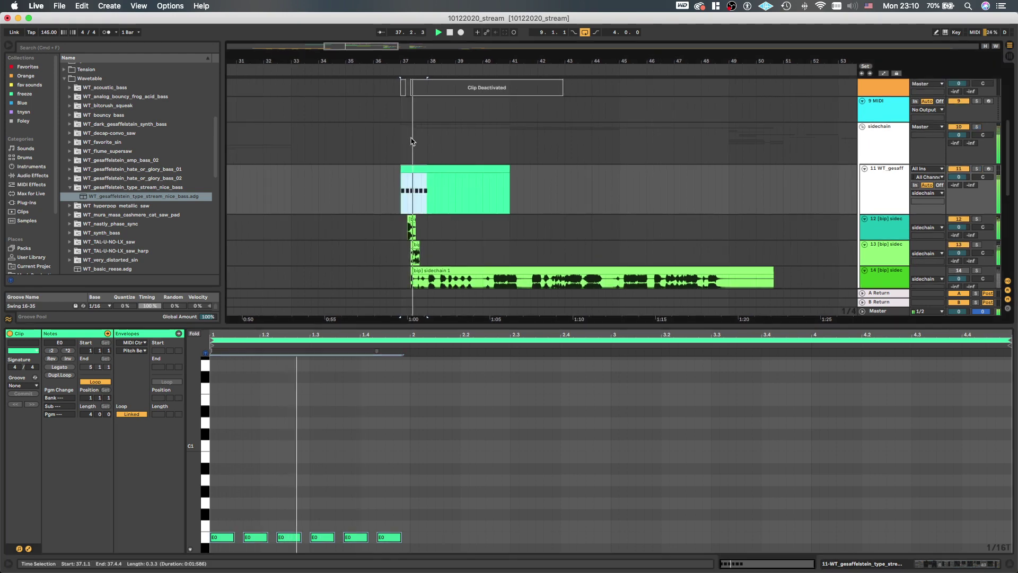
{"action": "key", "text": "shift+Tab"}
{"action": "scroll", "coordinate": [411, 191], "scroll_direction": "down", "scroll_amount": 1}
{"action": "key", "text": "s"}
{"action": "scroll", "coordinate": [411, 191], "scroll_direction": "down", "scroll_amount": 3}
{"action": "scroll", "coordinate": [424, 173], "scroll_direction": "up", "scroll_amount": 4}
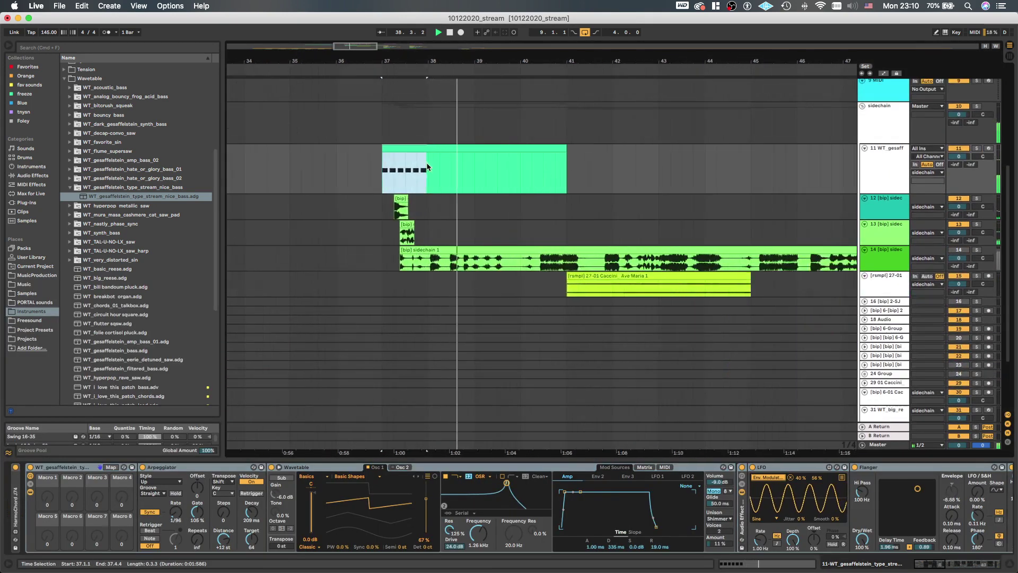
Delete the whole four-bar MIDI clip from the Wavetable bass track
{"action": "left_click", "coordinate": [427, 165]}
{"action": "scroll", "coordinate": [427, 163], "scroll_direction": "down", "scroll_amount": 4}
{"action": "left_click", "coordinate": [425, 151]}
{"action": "key", "text": "Delete"}
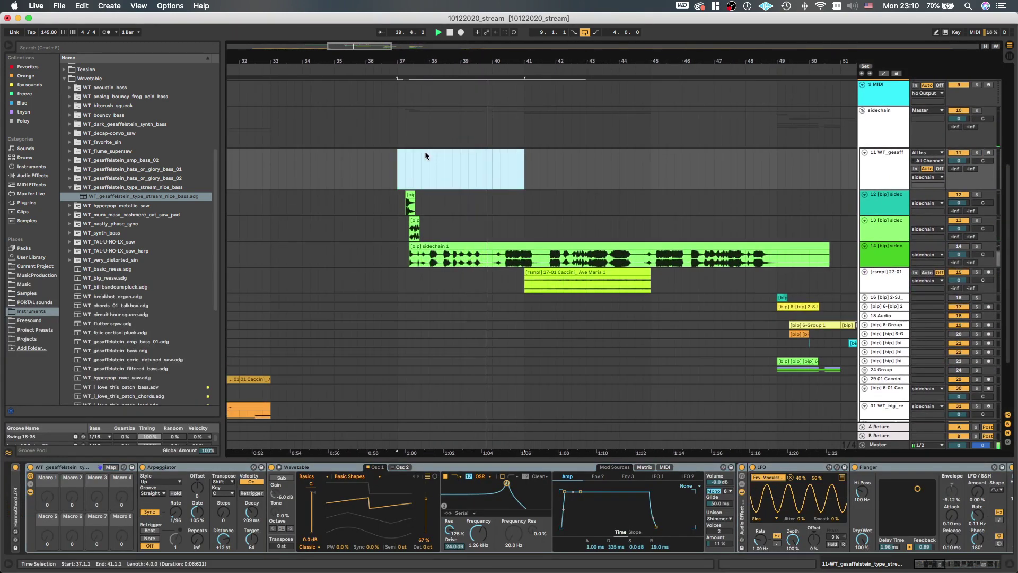
Play the drop without the bass and insert a new two-bar MIDI clip at bar 37 on the bass track
{"action": "key", "text": "space"}
{"action": "key", "text": "space"}
{"action": "left_click_drag", "start_coordinate": [390, 175], "coordinate": [456, 172]}
{"action": "key", "text": "space"}
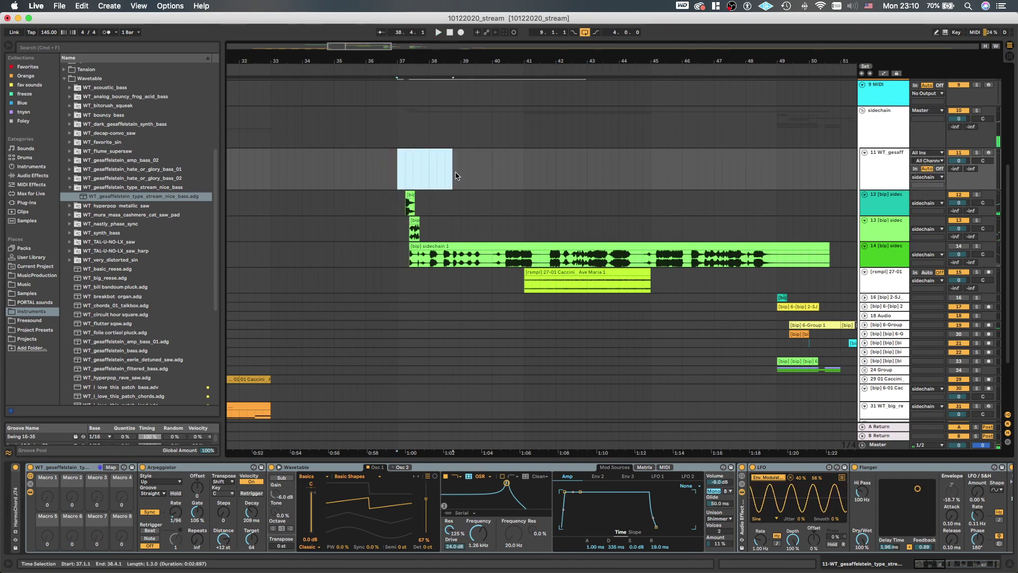
{"action": "key", "text": "super+shift+m"}
Add a note at 1.1.1 in the new clip and lengthen it in 1/32 steps past beat 1.2
{"action": "double_click", "coordinate": [216, 488]}
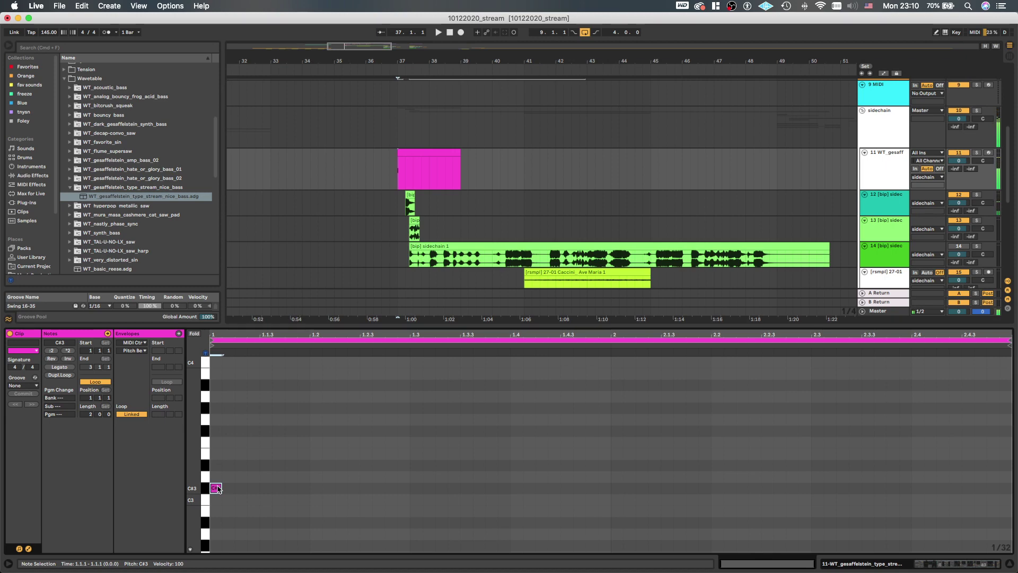
{"action": "key", "text": "shift+Right"}
{"action": "key", "text": "shift+Right"}
{"action": "key", "text": "shift+Right"}
{"action": "key", "text": "shift+Right"}
{"action": "key", "text": "shift+Right"}
{"action": "key", "text": "shift+Right"}
{"action": "key", "text": "shift+Right"}
{"action": "key", "text": "shift+Right"}
{"action": "key", "text": "shift+Right"}
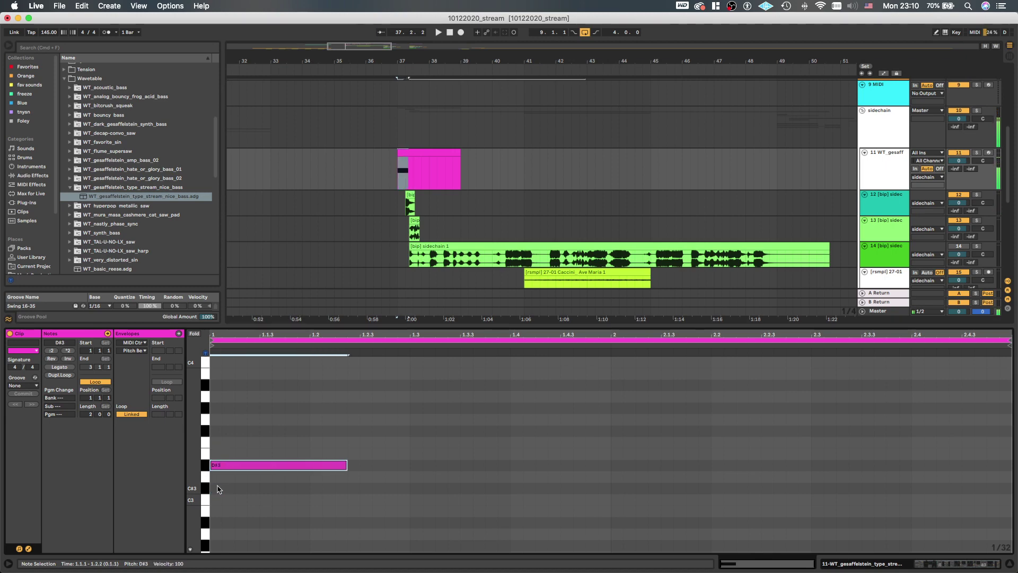
Extend the note to 1.3.1, transpose it to E1 and play it back
{"action": "key", "text": "Up"}
{"action": "key", "text": "shift+Down"}
{"action": "key", "text": "space"}
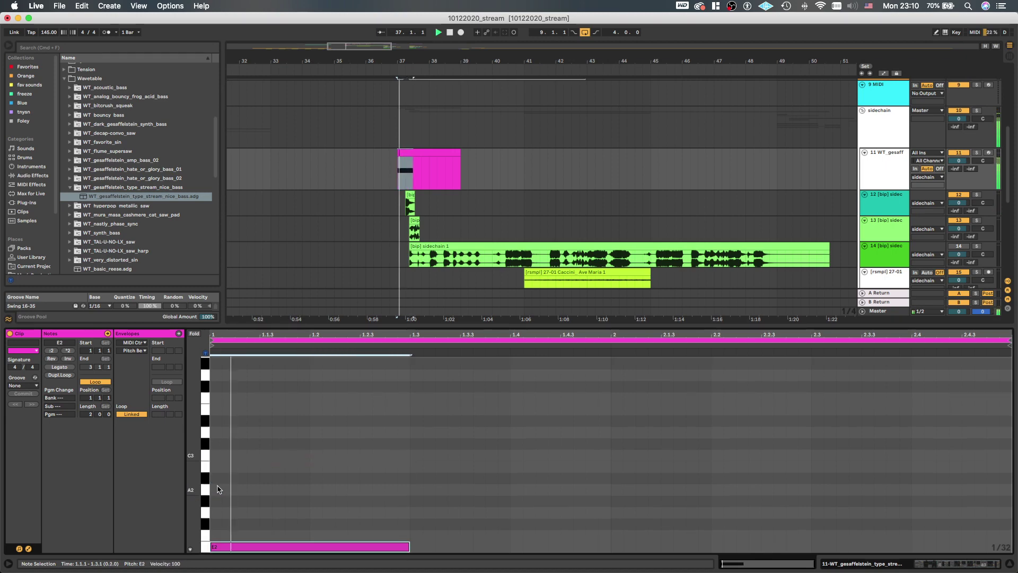
{"action": "key", "text": "shift+Down"}
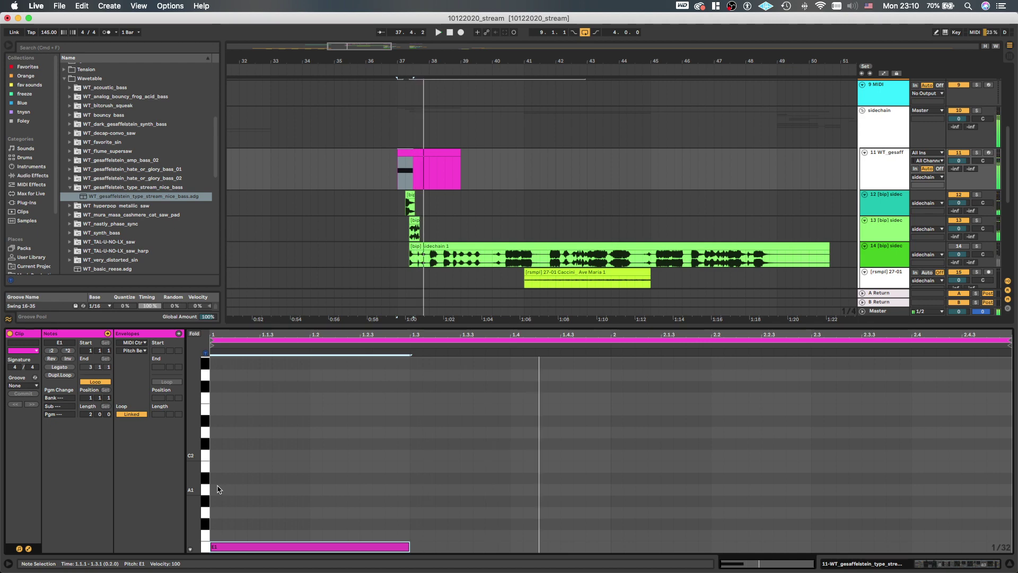
{"action": "key", "text": "space"}
{"action": "scroll", "coordinate": [414, 179], "scroll_direction": "down", "scroll_amount": 5}
{"action": "scroll", "coordinate": [409, 182], "scroll_direction": "left", "scroll_amount": 6}
{"action": "key", "text": "space"}
{"action": "scroll", "coordinate": [339, 220], "scroll_direction": "down", "scroll_amount": 3}
{"action": "left_click", "coordinate": [334, 223]}
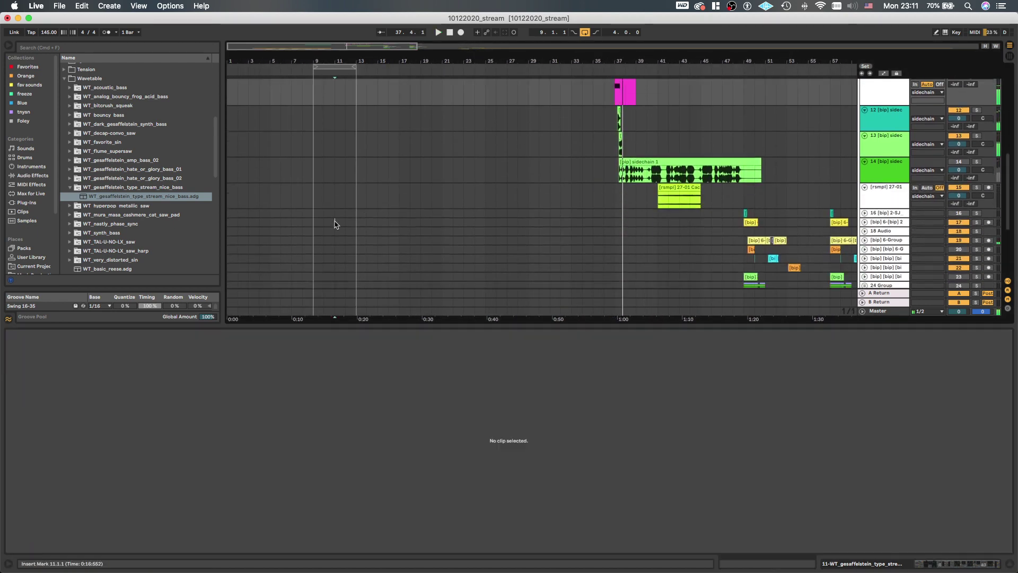
{"action": "key", "text": "space"}
{"action": "scroll", "coordinate": [337, 228], "scroll_direction": "down", "scroll_amount": 5}
{"action": "scroll", "coordinate": [338, 230], "scroll_direction": "up", "scroll_amount": 8}
Lower the half-bar note in the bass clip by one octave to E0 and play it from bar 37
{"action": "left_click", "coordinate": [626, 171]}
{"action": "key", "text": "space"}
{"action": "key", "text": "space"}
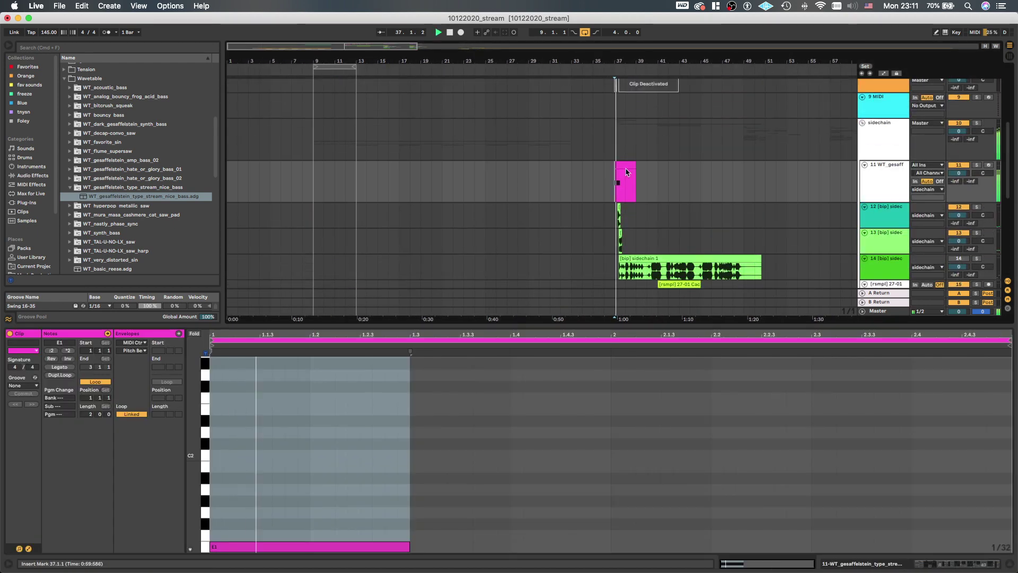
{"action": "left_click", "coordinate": [310, 547]}
{"action": "key", "text": "space"}
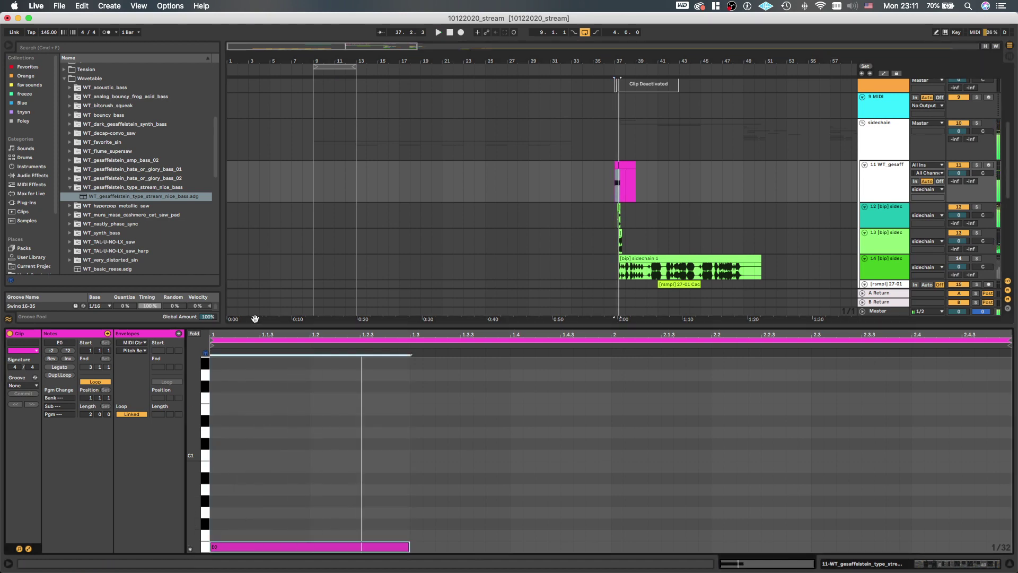
Draw rising and falling Pitch Bend envelope swings over the E0 note on a 1/64 grid, and play the bass track soloed
{"action": "key", "text": "z"}
{"action": "left_click", "coordinate": [215, 427]}
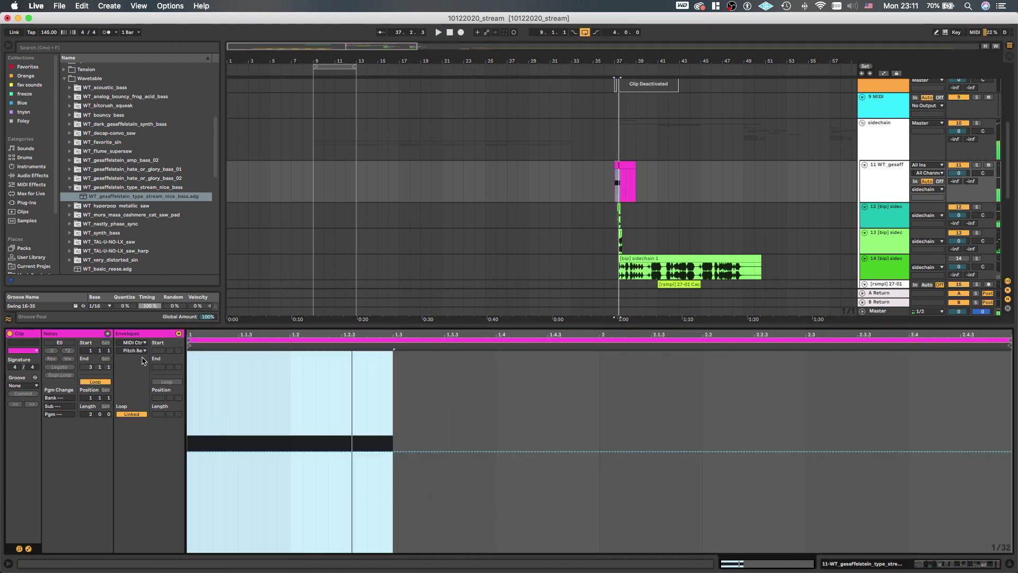
{"action": "key", "text": "Delete"}
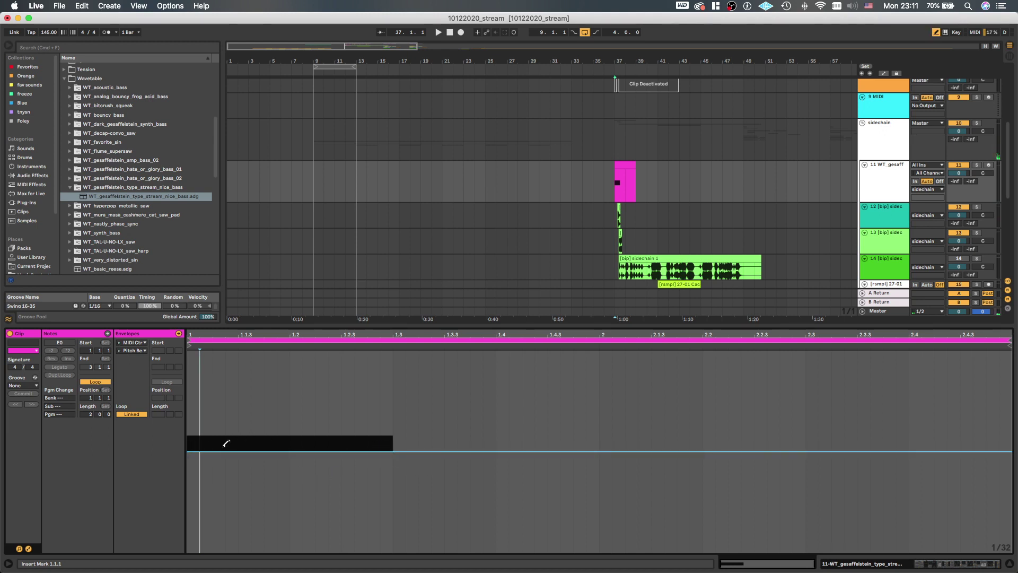
{"action": "mouse_move", "coordinate": [193, 448]}
{"action": "left_mouse_down"}
{"action": "mouse_move", "coordinate": [228, 535]}
{"action": "mouse_move", "coordinate": [226, 481]}
{"action": "left_mouse_up"}
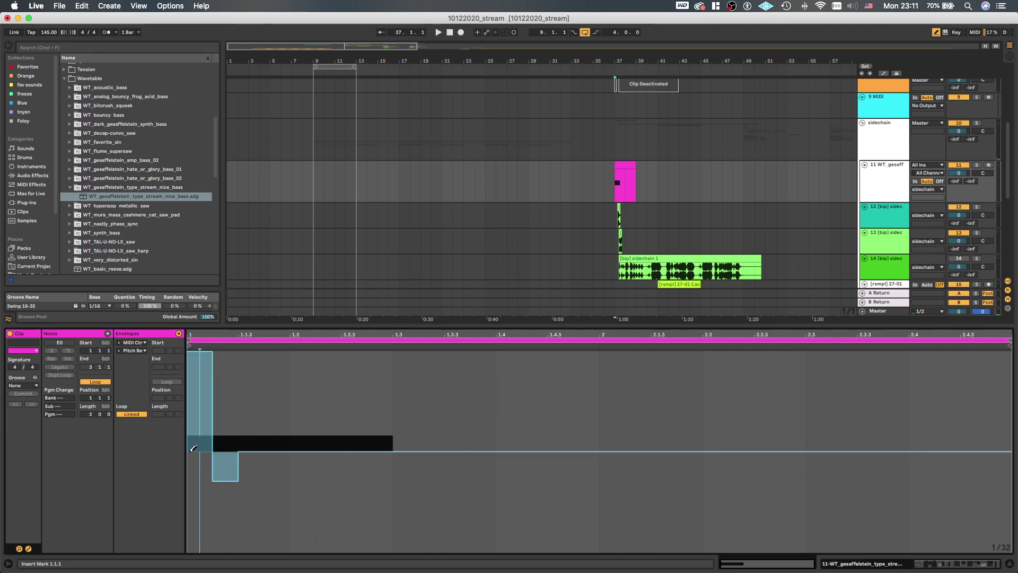
{"action": "mouse_move", "coordinate": [194, 450]}
{"action": "left_mouse_down"}
{"action": "mouse_move", "coordinate": [200, 382]}
{"action": "mouse_move", "coordinate": [226, 373]}
{"action": "mouse_move", "coordinate": [254, 525]}
{"action": "mouse_move", "coordinate": [316, 312]}
{"action": "mouse_move", "coordinate": [342, 467]}
{"action": "mouse_move", "coordinate": [398, 382]}
{"action": "mouse_move", "coordinate": [340, 541]}
{"action": "mouse_move", "coordinate": [328, 408]}
{"action": "mouse_move", "coordinate": [242, 414]}
{"action": "mouse_move", "coordinate": [251, 545]}
{"action": "mouse_move", "coordinate": [249, 361]}
{"action": "left_mouse_up"}
{"action": "scroll", "coordinate": [237, 405], "scroll_direction": "up", "scroll_amount": 4}
{"action": "scroll", "coordinate": [237, 405], "scroll_direction": "left", "scroll_amount": 3}
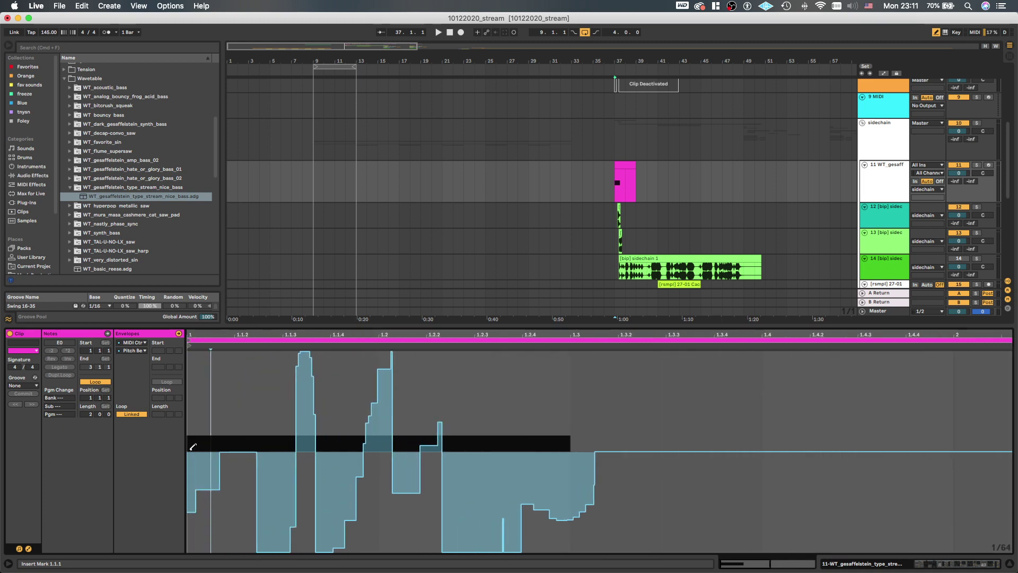
{"action": "mouse_move", "coordinate": [192, 447]}
{"action": "left_mouse_down"}
{"action": "mouse_move", "coordinate": [233, 546]}
{"action": "mouse_move", "coordinate": [254, 371]}
{"action": "mouse_move", "coordinate": [315, 549]}
{"action": "mouse_move", "coordinate": [422, 477]}
{"action": "mouse_move", "coordinate": [557, 466]}
{"action": "mouse_move", "coordinate": [591, 403]}
{"action": "left_mouse_up"}
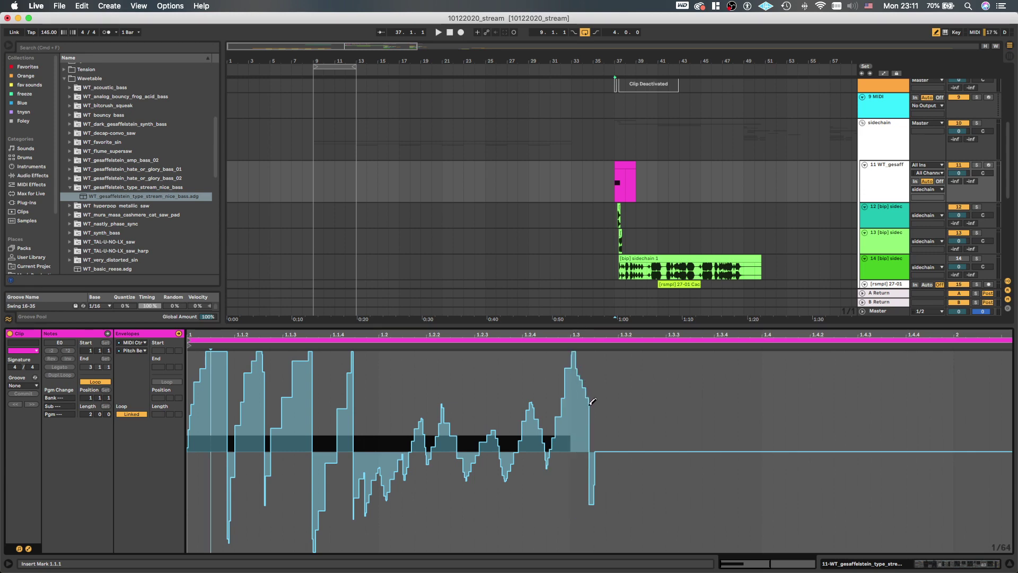
{"action": "key", "text": "space"}
{"action": "scroll", "coordinate": [643, 180], "scroll_direction": "up", "scroll_amount": 3}
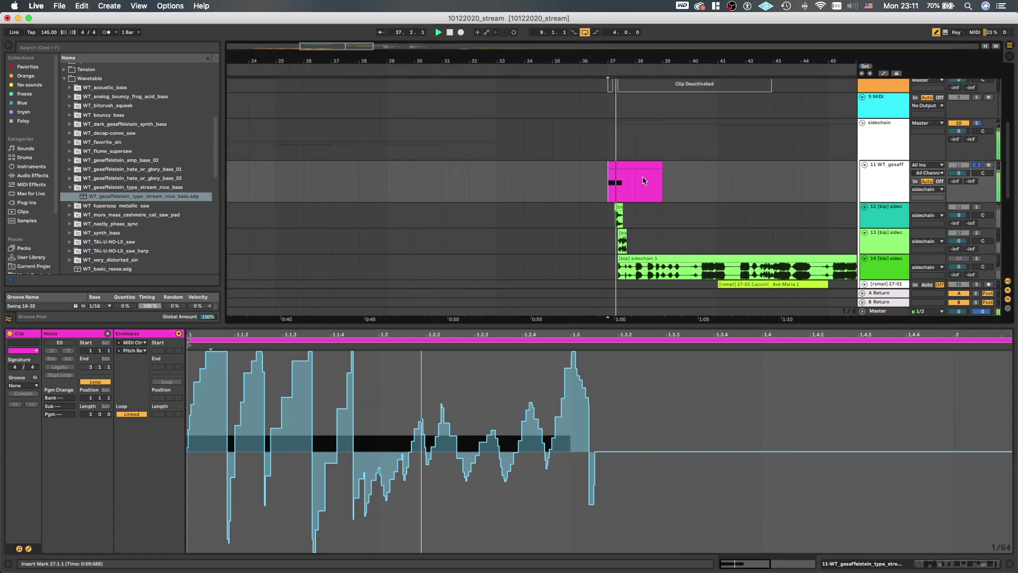
Stop playback and show Wavetable's MIDI modulation settings on the bass track
{"action": "left_click", "coordinate": [902, 171]}
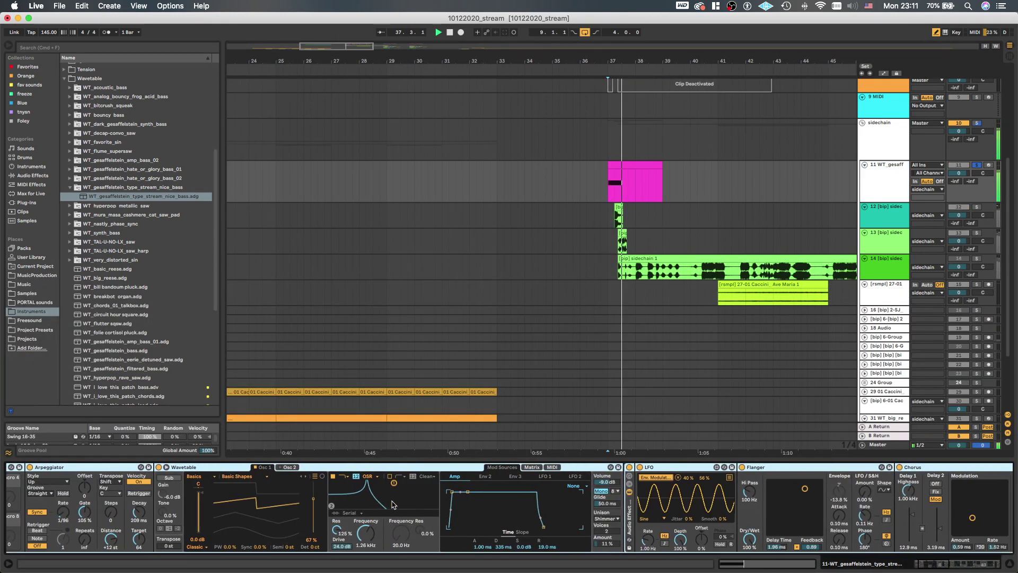
{"action": "key", "text": "space"}
{"action": "left_click", "coordinate": [552, 468]}
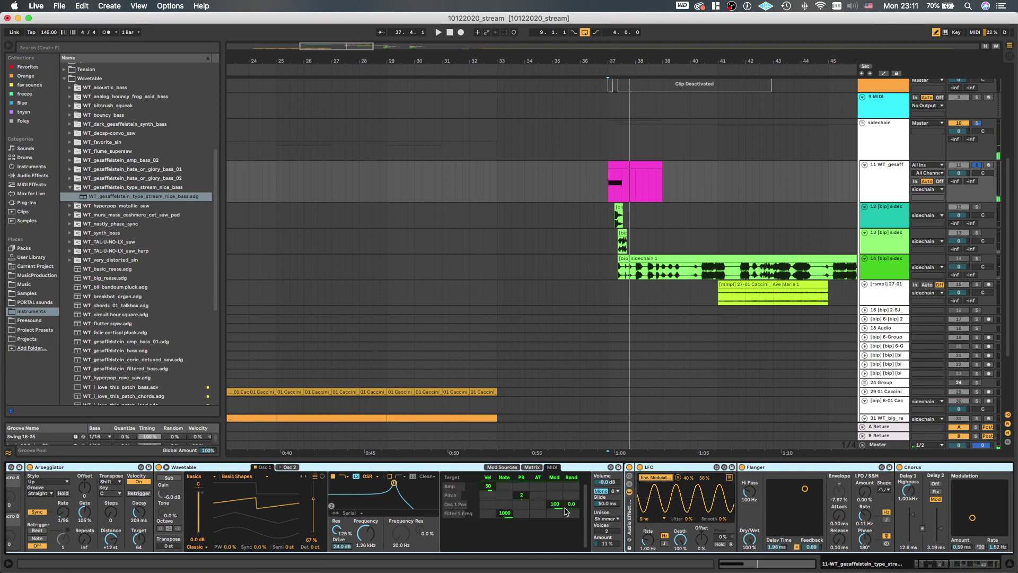
{"action": "left_click", "coordinate": [533, 467]}
{"action": "left_click", "coordinate": [552, 467]}
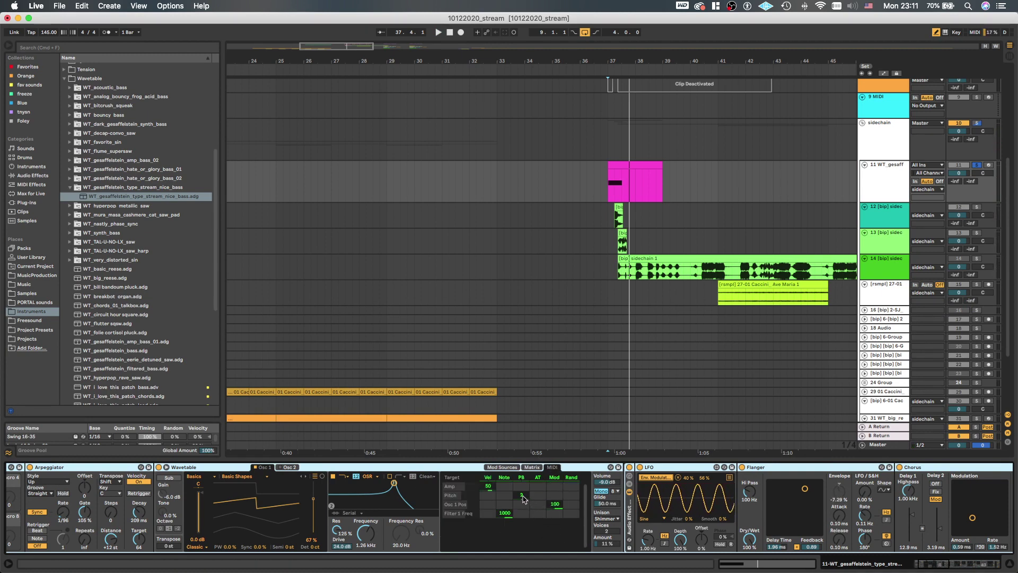
Set the pitch bend amount for Wavetable's Pitch target to 19.5 and play the bass from bar 37
{"action": "left_click_drag", "start_coordinate": [523, 499], "coordinate": [524, 499]}
{"action": "key", "text": "space"}
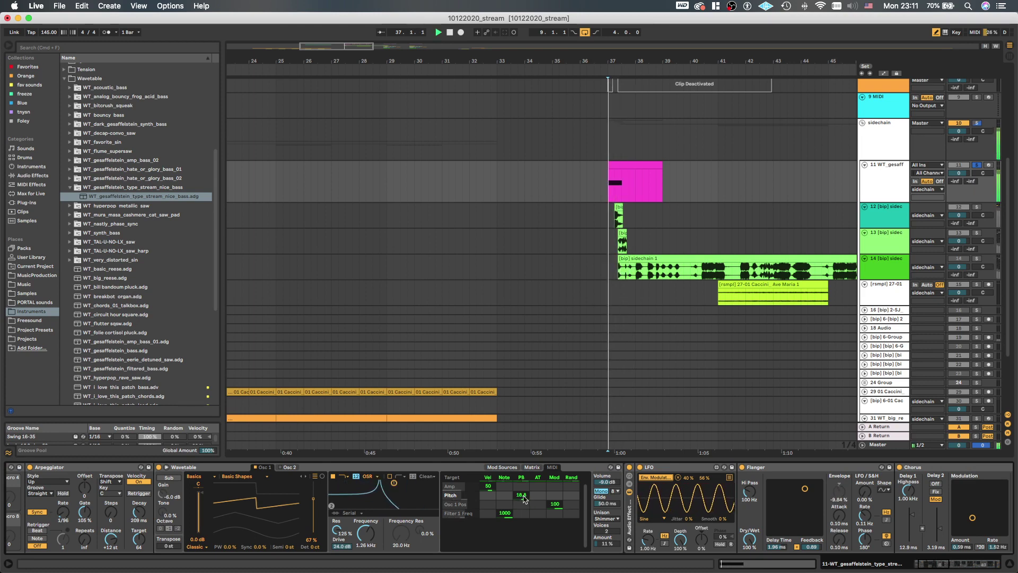
{"action": "key", "text": "space"}
{"action": "key", "text": "space"}
{"action": "left_click_drag", "start_coordinate": [524, 500], "coordinate": [524, 498]}
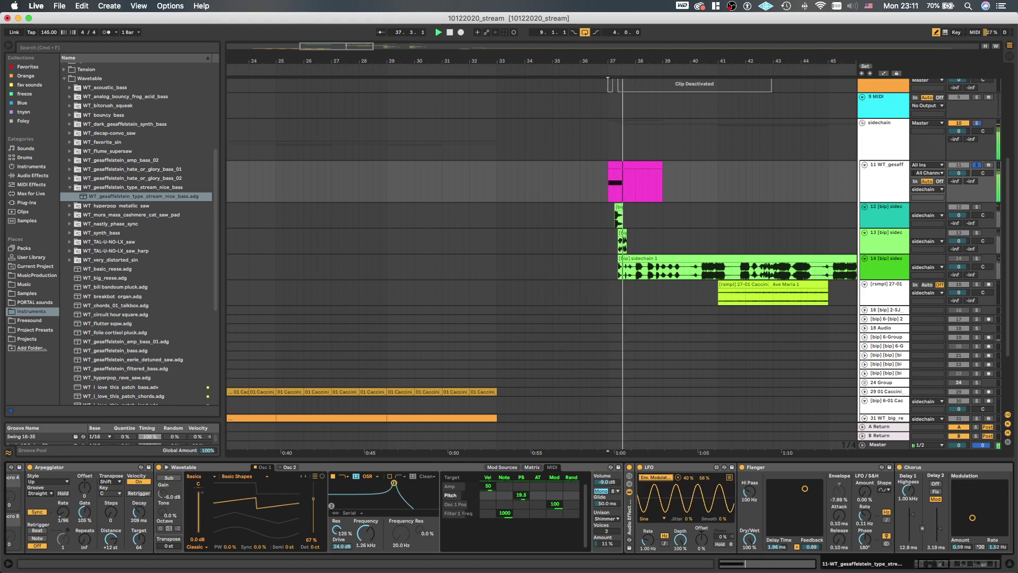
{"action": "key", "text": "space"}
{"action": "key", "text": "space"}
{"action": "key", "text": "space"}
{"action": "key", "text": "space"}
Listen to the pitch-bent bass and examine its device chain from the Arpeggiator and Wavetable through to the Limiter
{"action": "scroll", "coordinate": [602, 260], "scroll_direction": "right", "scroll_amount": 4}
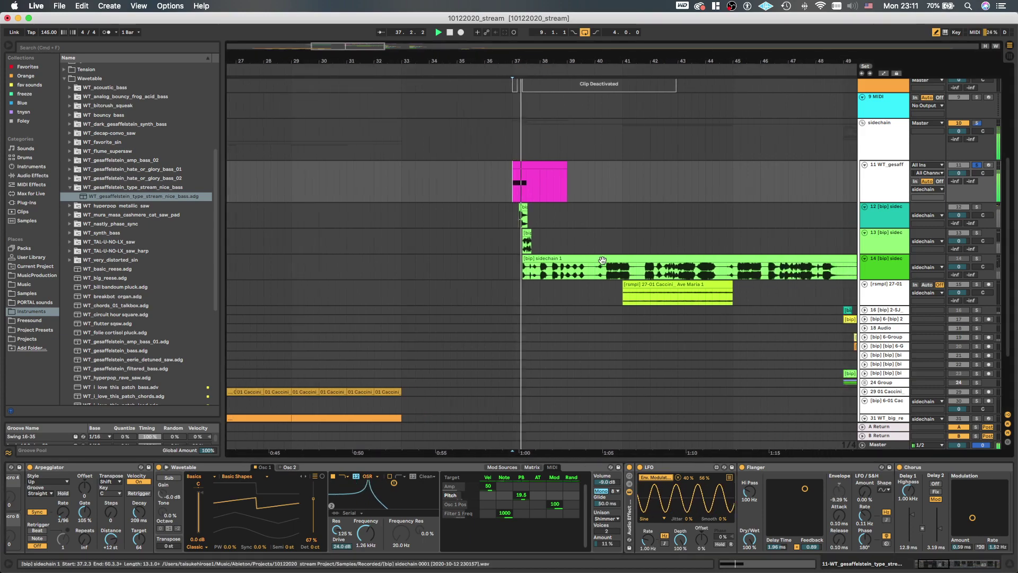
{"action": "scroll", "coordinate": [603, 259], "scroll_direction": "right", "scroll_amount": 2}
{"action": "scroll", "coordinate": [565, 194], "scroll_direction": "down", "scroll_amount": 3}
{"action": "scroll", "coordinate": [565, 194], "scroll_direction": "up", "scroll_amount": 1}
{"action": "key", "text": "space"}
{"action": "key", "text": "space"}
{"action": "key", "text": "space"}
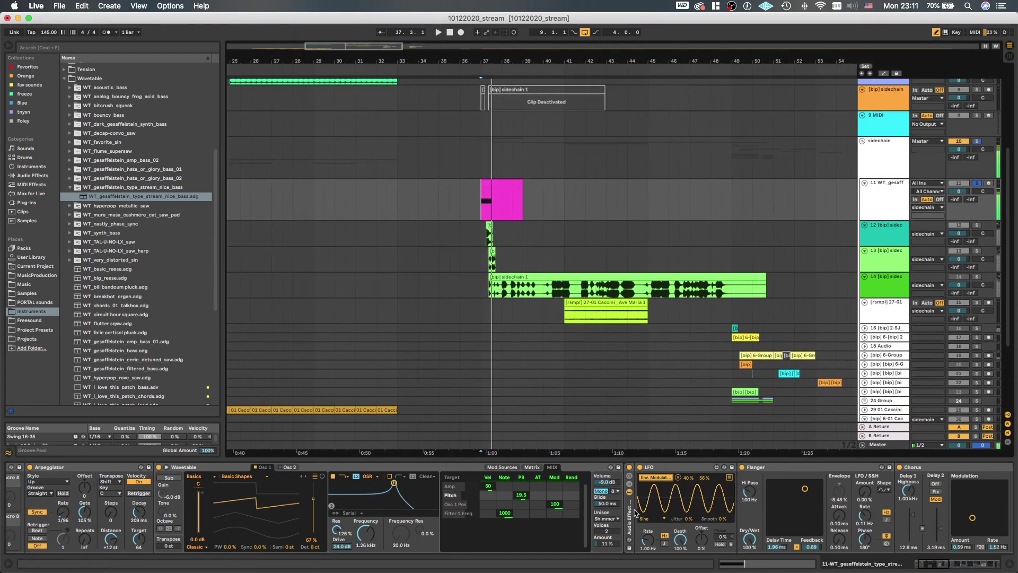
{"action": "scroll", "coordinate": [635, 512], "scroll_direction": "right", "scroll_amount": 10}
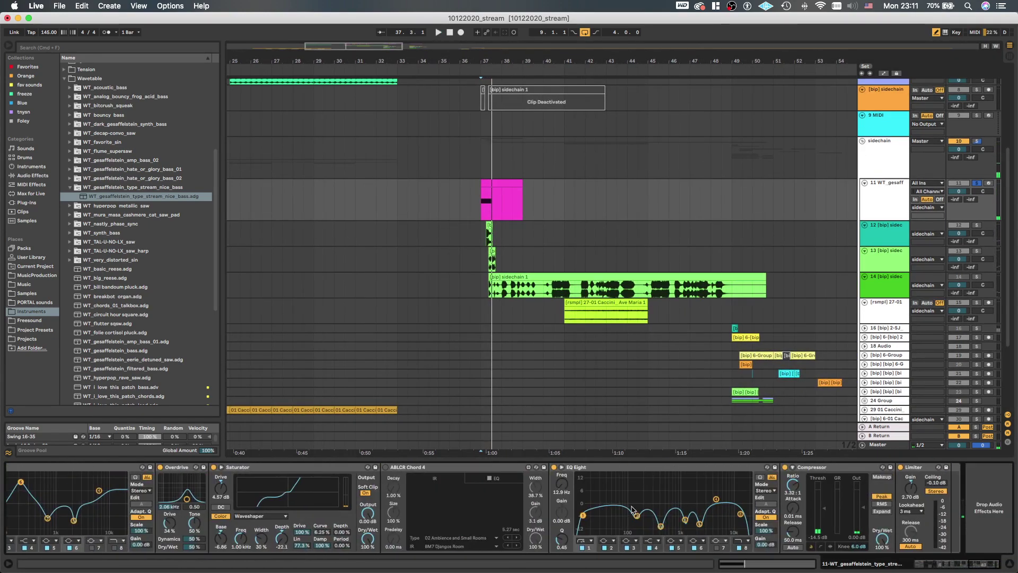
{"action": "scroll", "coordinate": [632, 509], "scroll_direction": "left", "scroll_amount": 8}
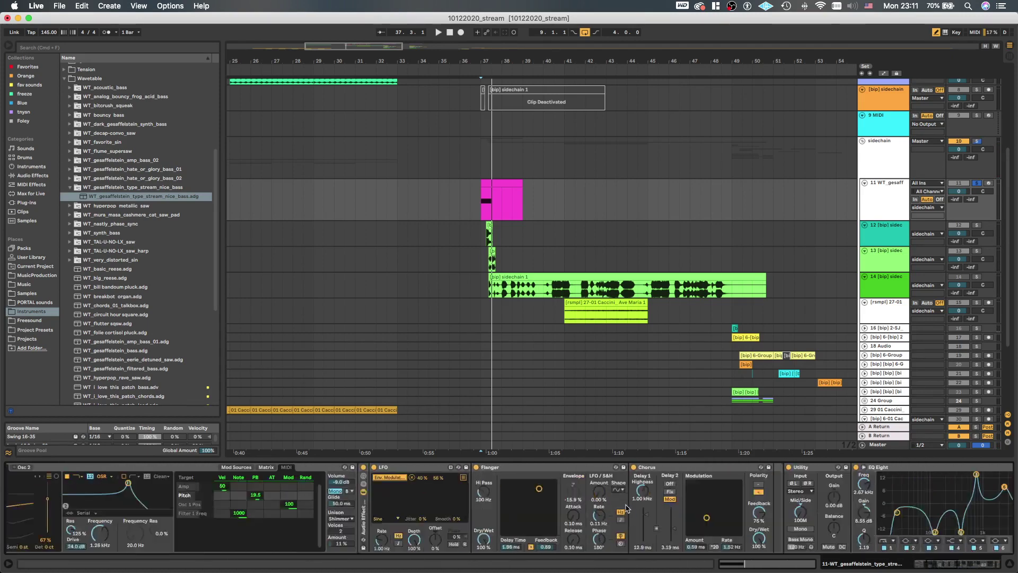
{"action": "scroll", "coordinate": [627, 508], "scroll_direction": "left", "scroll_amount": 5}
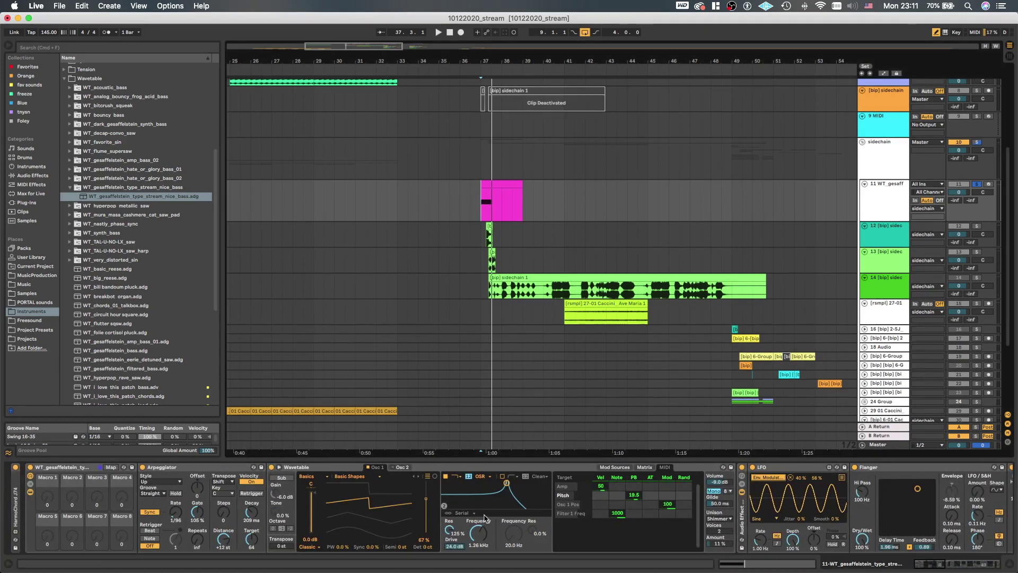
{"action": "scroll", "coordinate": [486, 517], "scroll_direction": "right", "scroll_amount": 2}
{"action": "scroll", "coordinate": [513, 514], "scroll_direction": "left", "scroll_amount": 1}
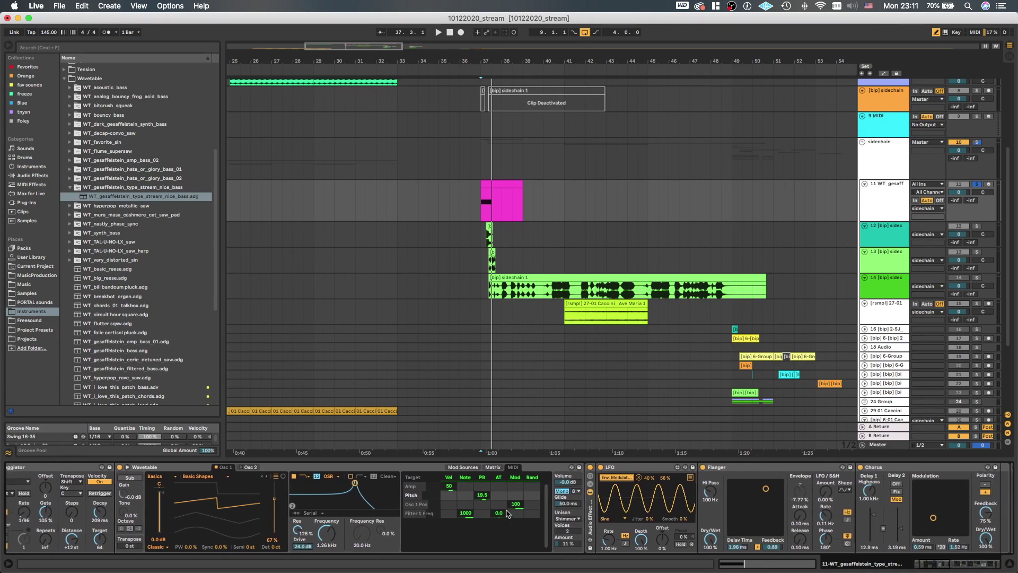
{"action": "scroll", "coordinate": [508, 514], "scroll_direction": "right", "scroll_amount": 8}
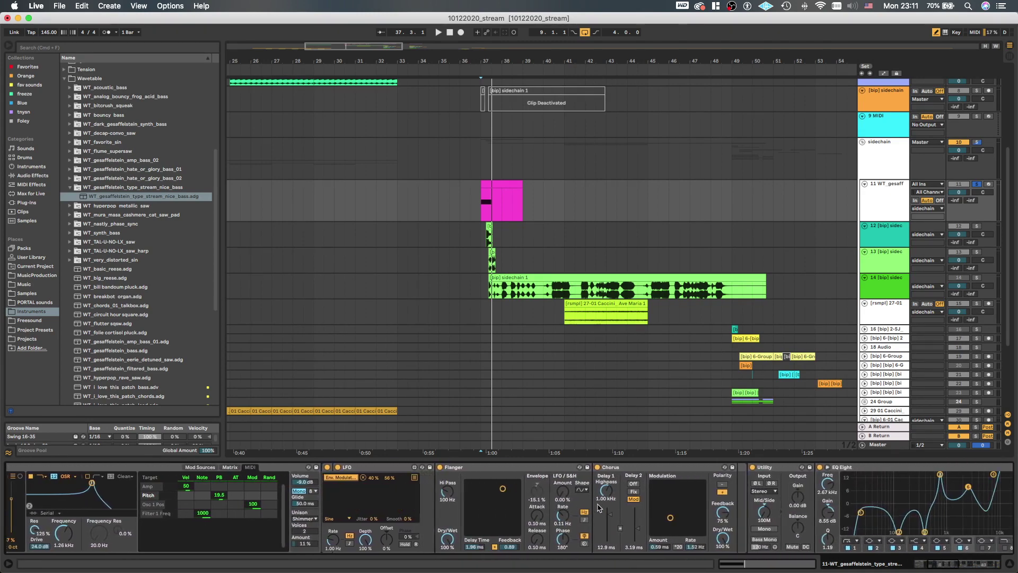
{"action": "scroll", "coordinate": [598, 507], "scroll_direction": "right", "scroll_amount": 18}
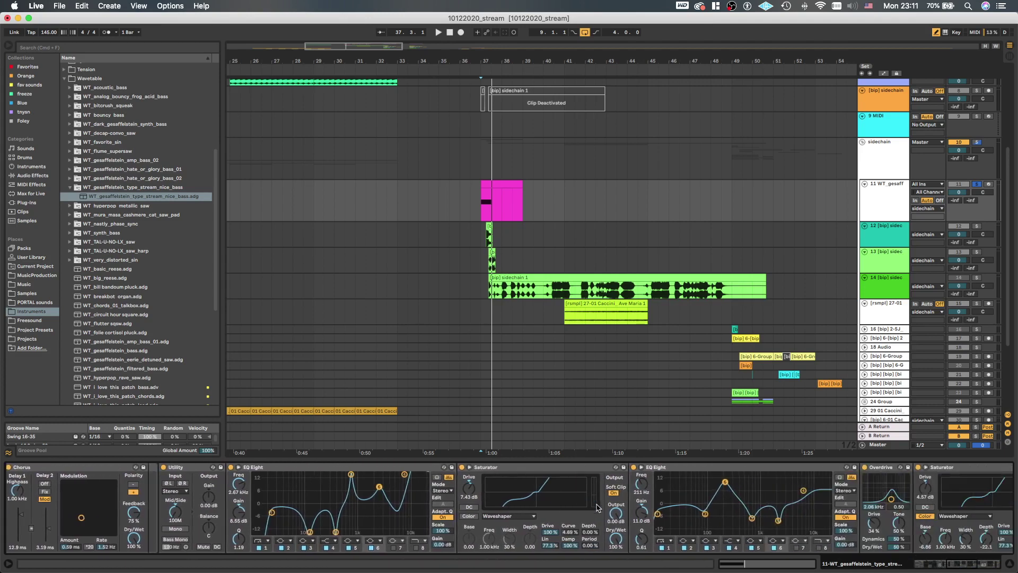
{"action": "scroll", "coordinate": [598, 507], "scroll_direction": "right", "scroll_amount": 20}
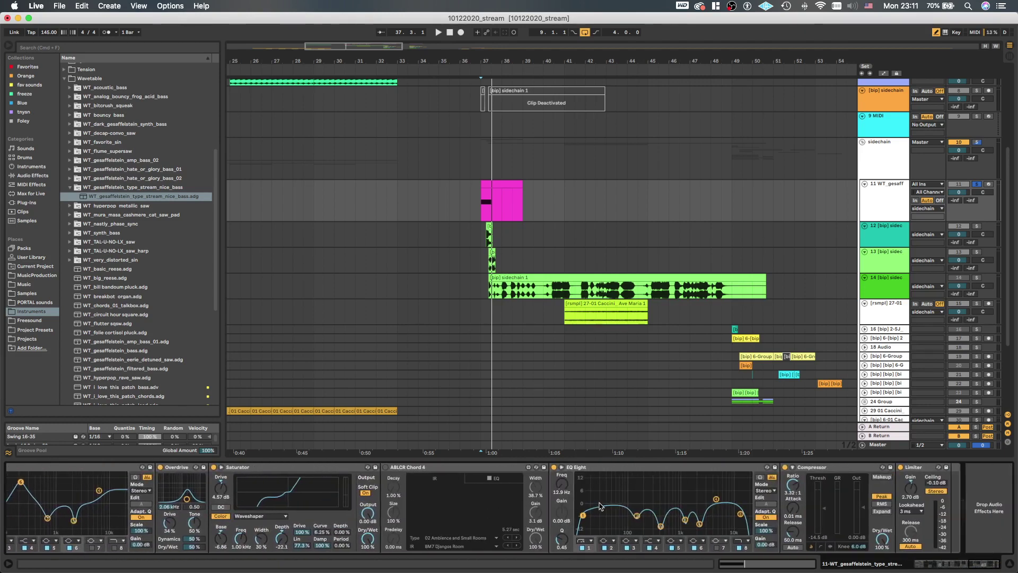
Toggle the ABLCR Chord 4 convolution reverb on the bass track during playback from bar 37
{"action": "key", "text": "space"}
{"action": "left_click", "coordinate": [386, 468]}
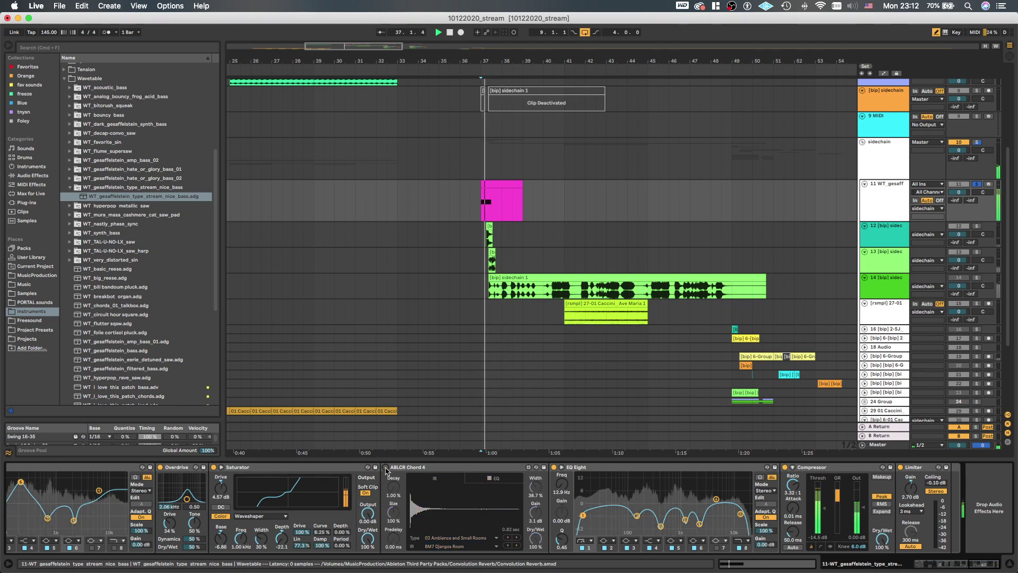
{"action": "key", "text": "space"}
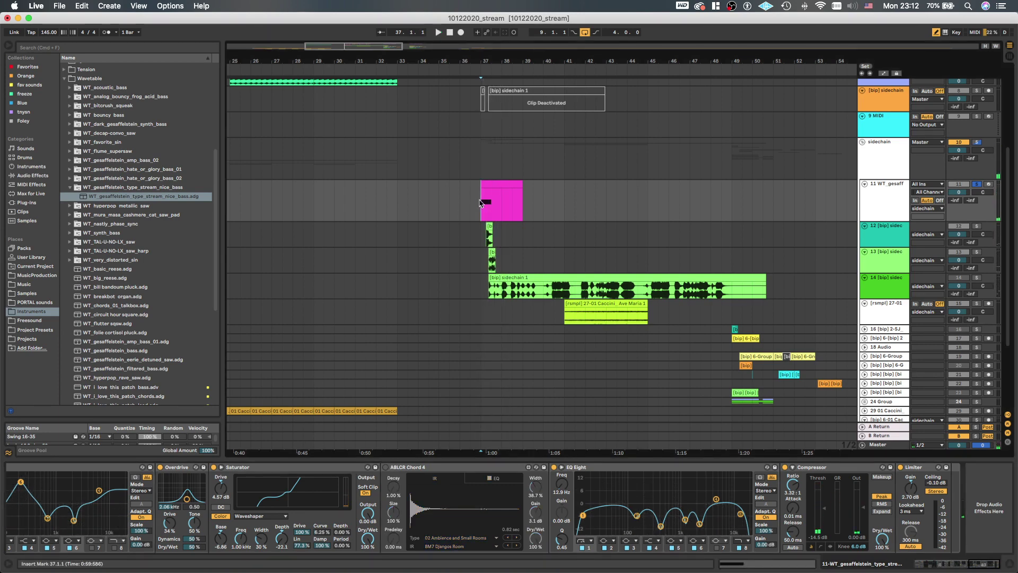
Record the bass's Post FX output from bar 37 onto a new audio track and move the recorded clip to 38.4.1
{"action": "key", "text": "super+t"}
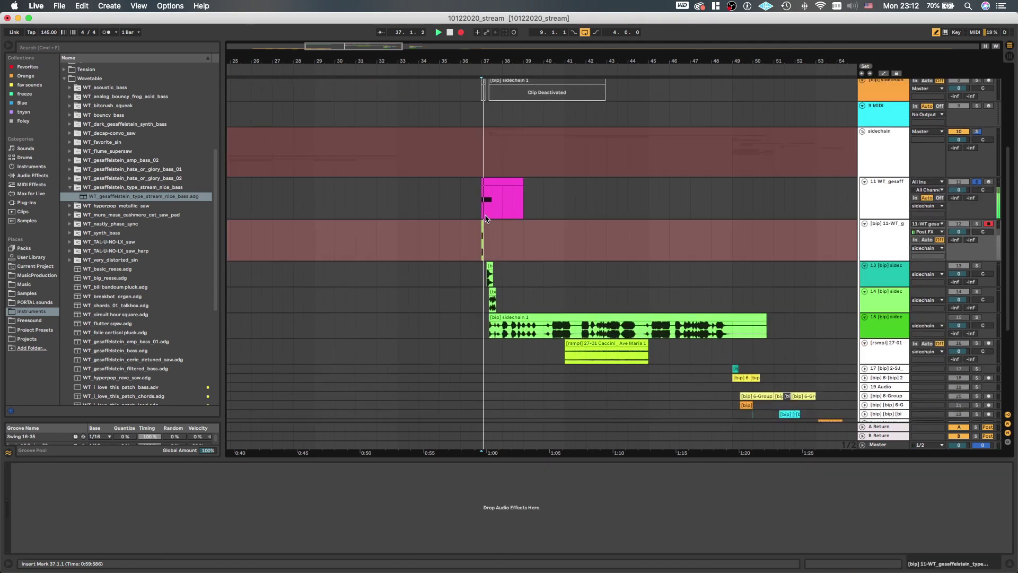
{"action": "key", "text": "plus"}
{"action": "key", "text": "plus"}
{"action": "scroll", "coordinate": [484, 221], "scroll_direction": "right", "scroll_amount": 1}
{"action": "key", "text": "space"}
{"action": "left_click_drag", "start_coordinate": [483, 224], "coordinate": [582, 223]}
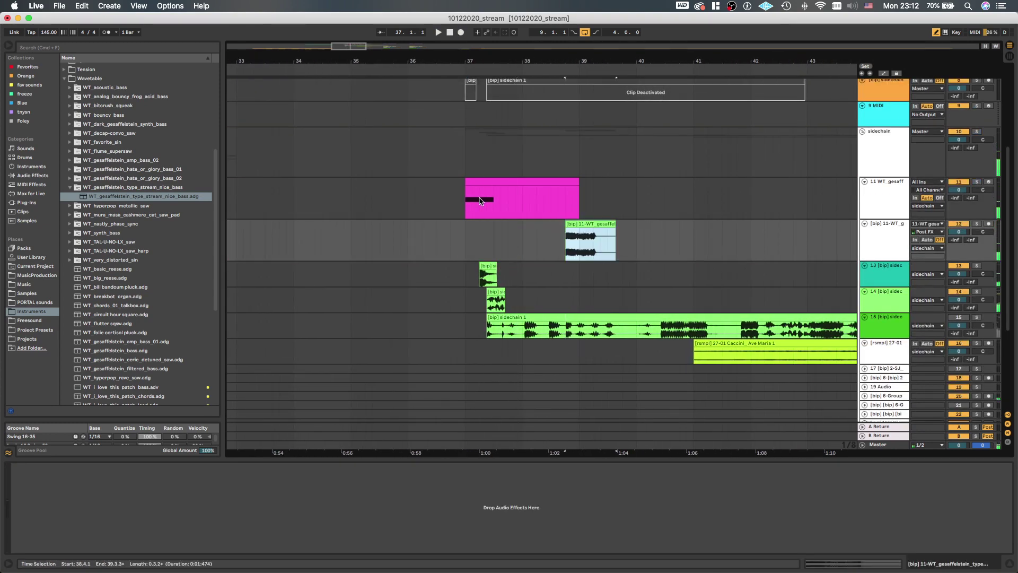
Solo the Wavetable bass track and play it from bar 37 with its reverb and later effects in view
{"action": "left_click", "coordinate": [465, 195]}
{"action": "left_click", "coordinate": [465, 195]}
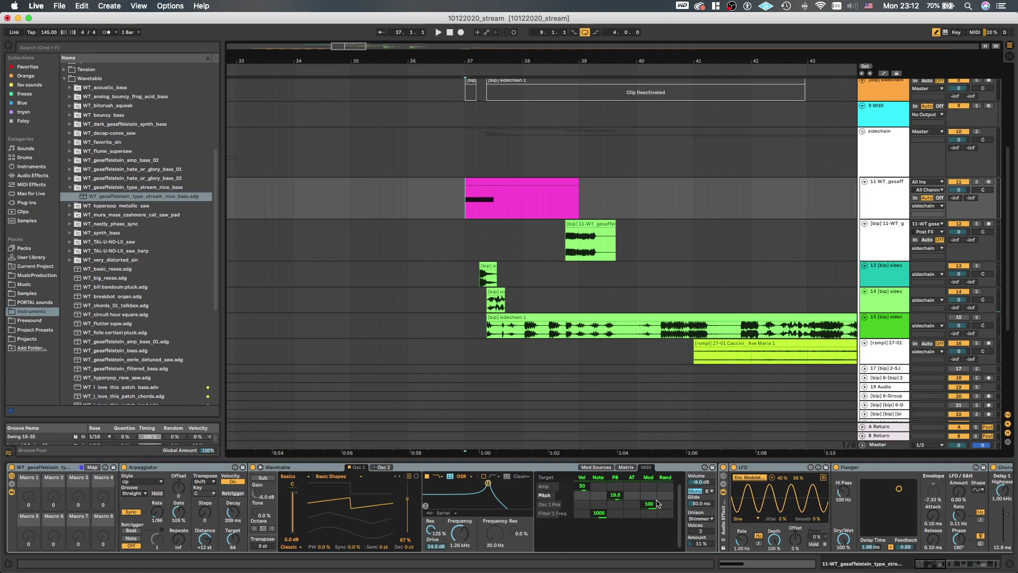
{"action": "scroll", "coordinate": [656, 503], "scroll_direction": "right", "scroll_amount": 20}
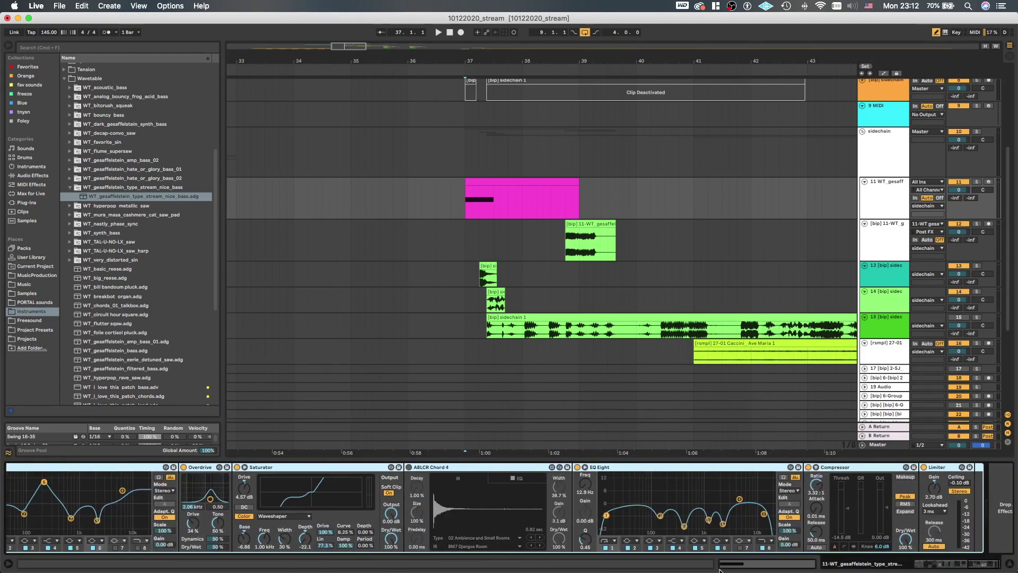
{"action": "key", "text": "space"}
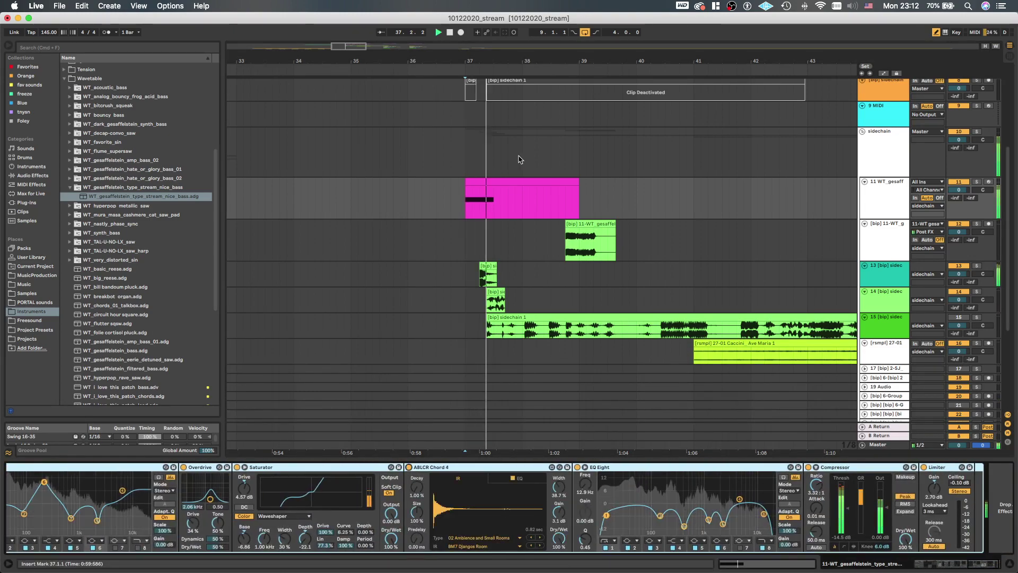
{"action": "key", "text": "s"}
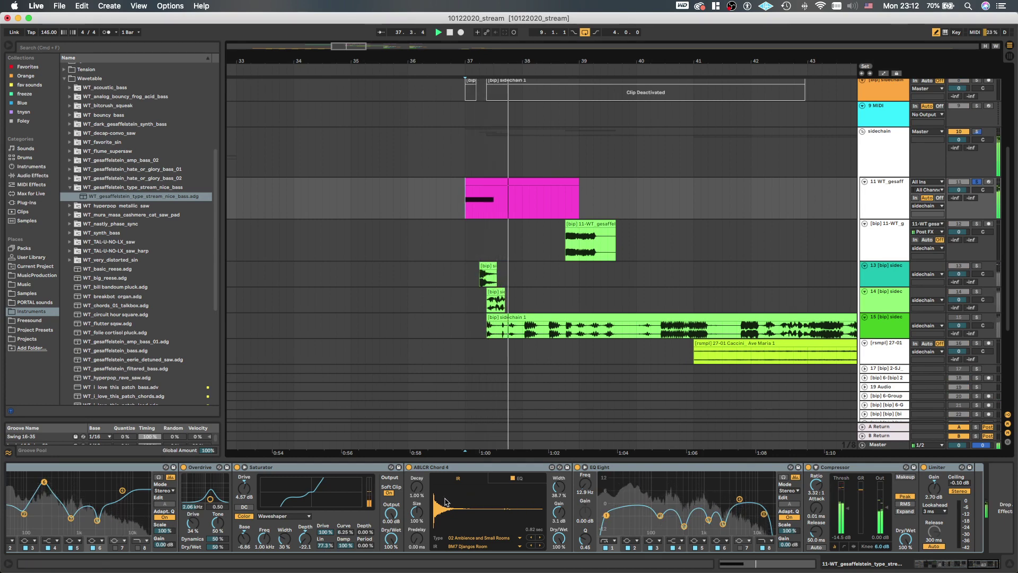
{"action": "key", "text": "space"}
Set the decay of the ABLCR Chord 4 reverb to 8.83 % while replaying the bass from bar 37
{"action": "key", "text": "space"}
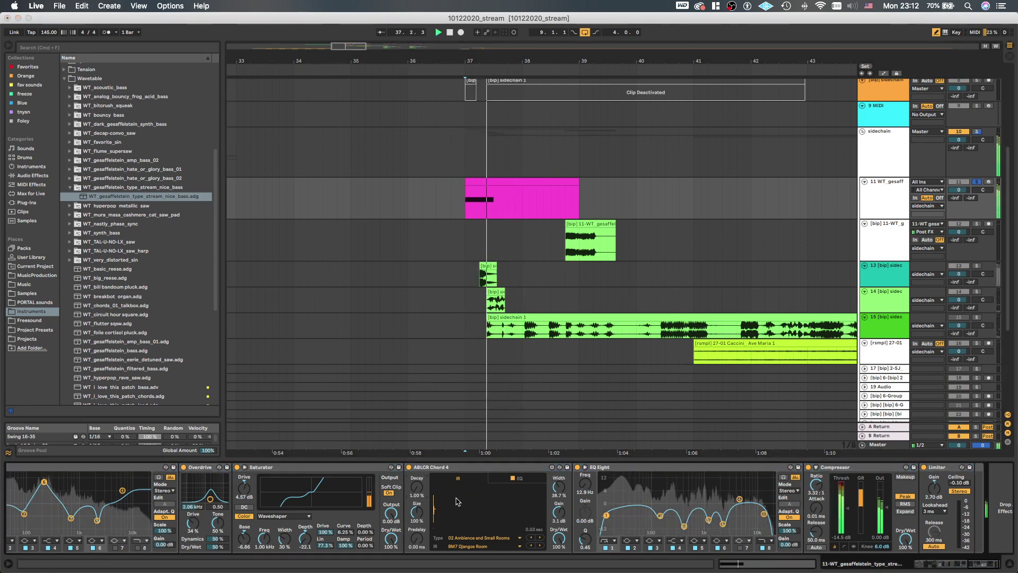
{"action": "key", "text": "space"}
{"action": "key", "text": "space"}
{"action": "key", "text": "space"}
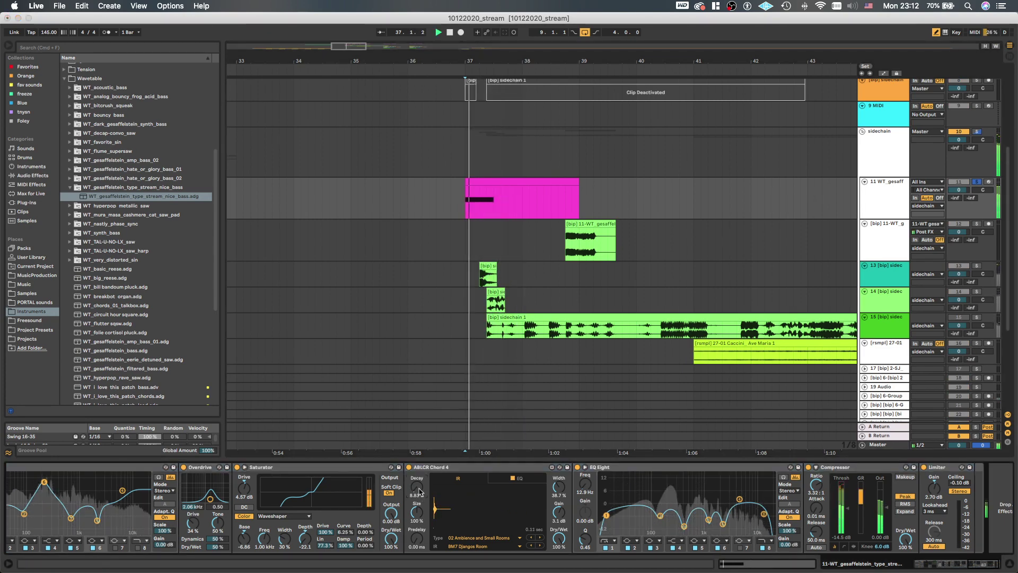
{"action": "left_click_drag", "start_coordinate": [418, 491], "coordinate": [418, 482]}
{"action": "key", "text": "space"}
{"action": "key", "text": "space"}
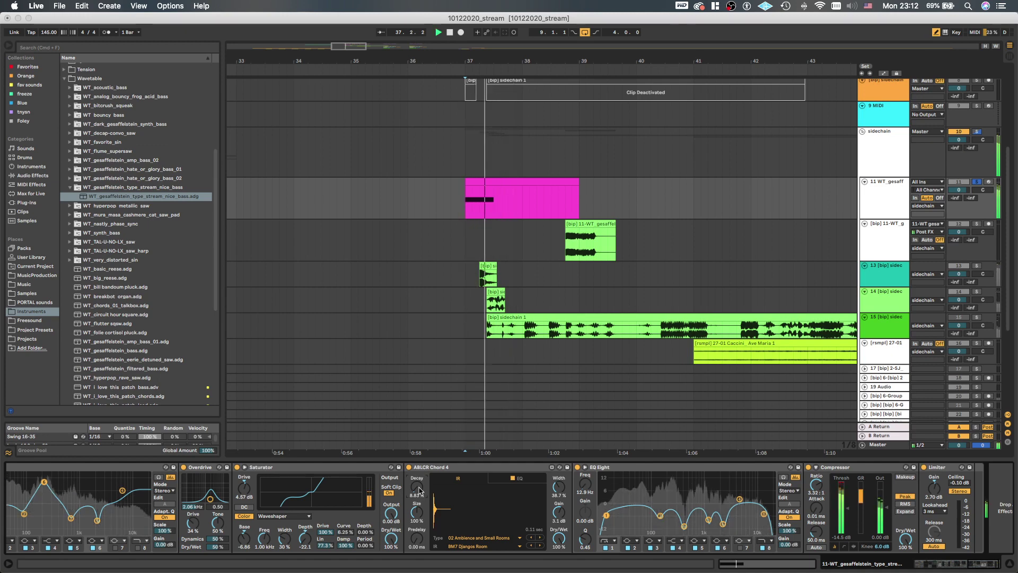
{"action": "key", "text": "space"}
Record another take of the bass from bar 37 to bar 38 on the resampled bass audio track
{"action": "left_click", "coordinate": [891, 233]}
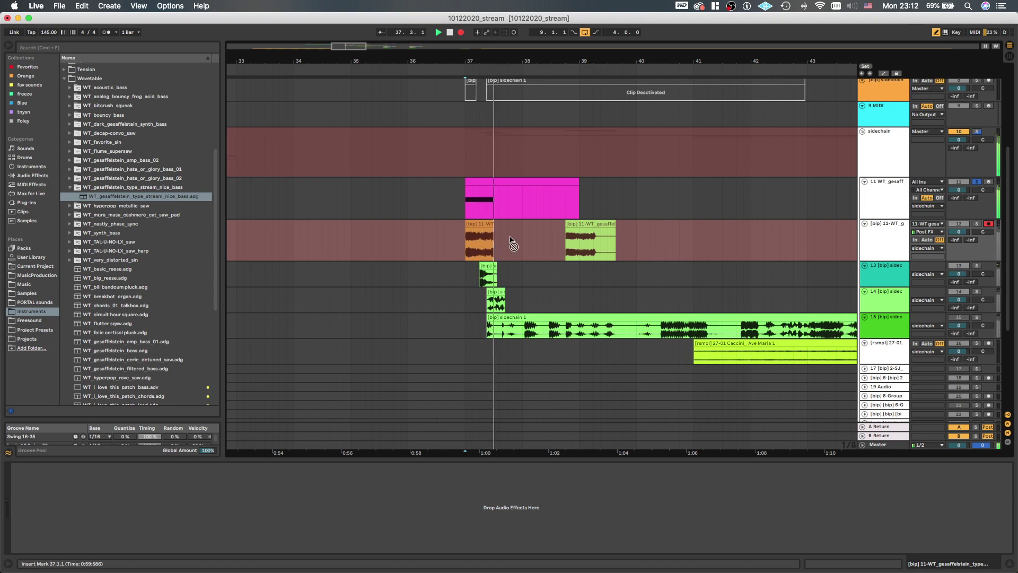
{"action": "key", "text": "space"}
{"action": "scroll", "coordinate": [493, 240], "scroll_direction": "down", "scroll_amount": 2}
{"action": "scroll", "coordinate": [493, 240], "scroll_direction": "down", "scroll_amount": 3}
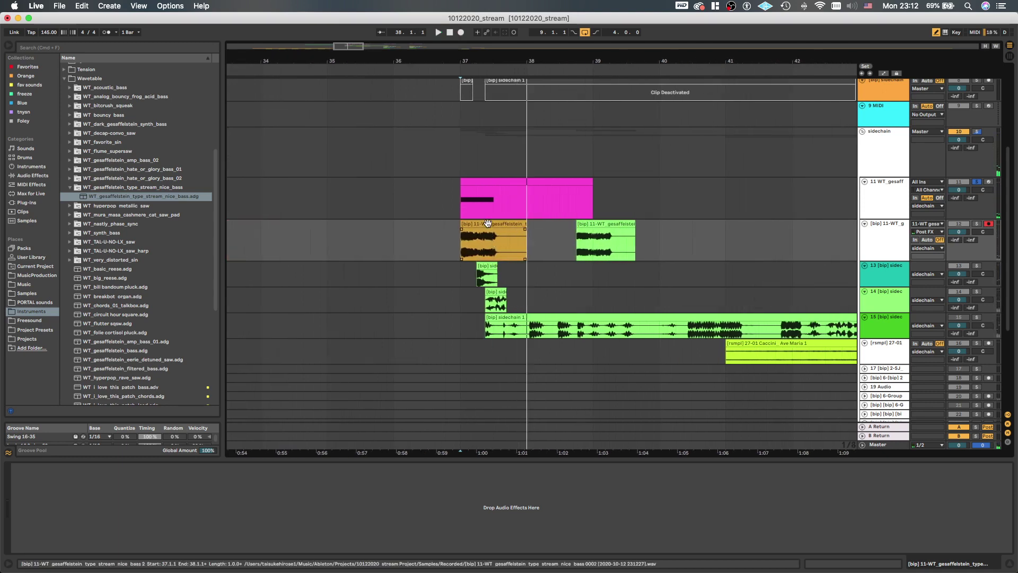
{"action": "scroll", "coordinate": [478, 233], "scroll_direction": "up", "scroll_amount": 2}
Arm the Wavetable bass track, move its MIDI clip to bar 41 and play it from there
{"action": "left_click", "coordinate": [468, 232]}
{"action": "key", "text": "c"}
{"action": "scroll", "coordinate": [497, 225], "scroll_direction": "down", "scroll_amount": 2}
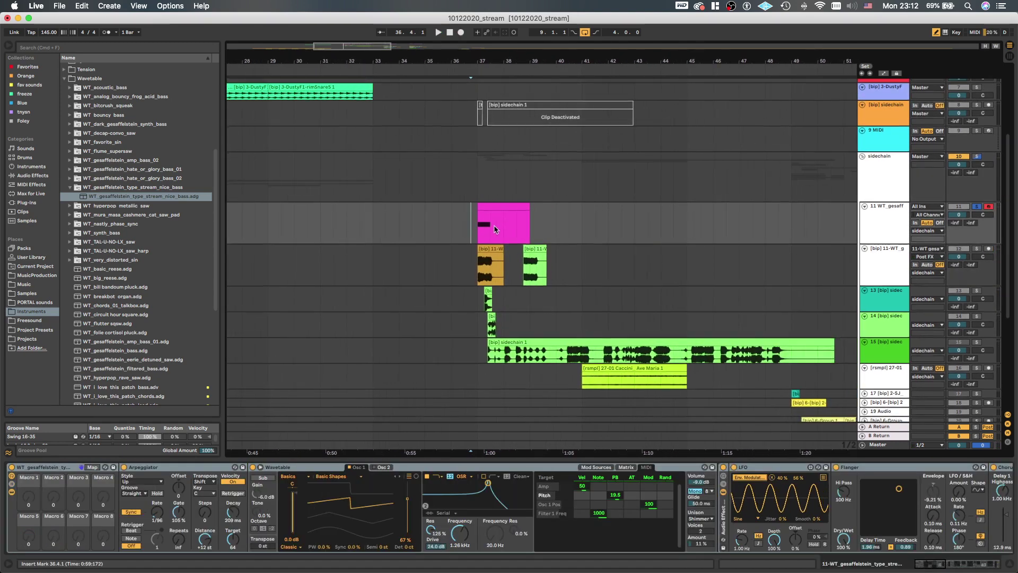
{"action": "scroll", "coordinate": [498, 225], "scroll_direction": "down", "scroll_amount": 3}
{"action": "left_click", "coordinate": [894, 209]}
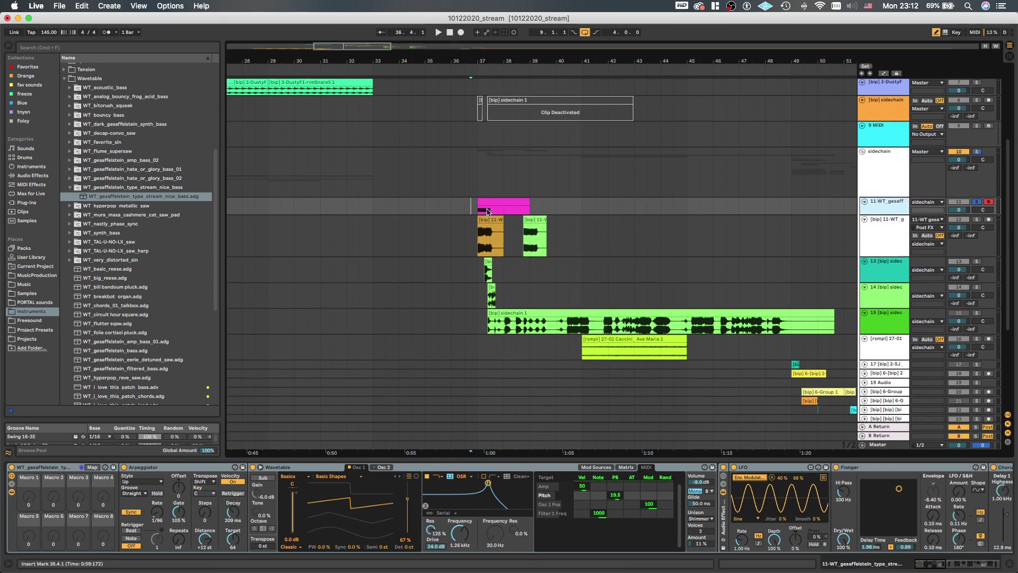
{"action": "left_click_drag", "start_coordinate": [488, 208], "coordinate": [593, 210]}
{"action": "key", "text": "space"}
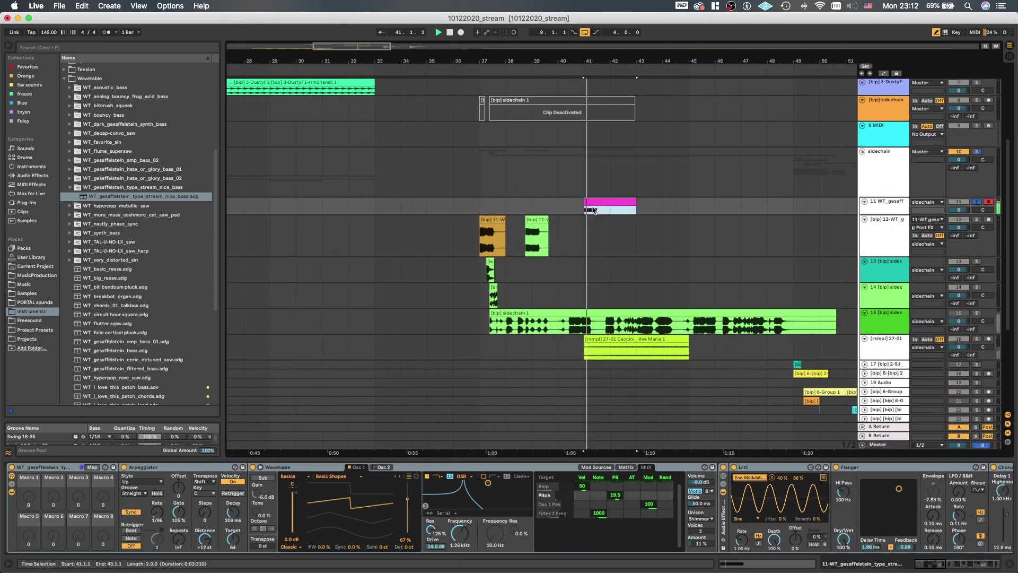
{"action": "scroll", "coordinate": [593, 210], "scroll_direction": "down", "scroll_amount": 2}
{"action": "scroll", "coordinate": [602, 199], "scroll_direction": "down", "scroll_amount": 1}
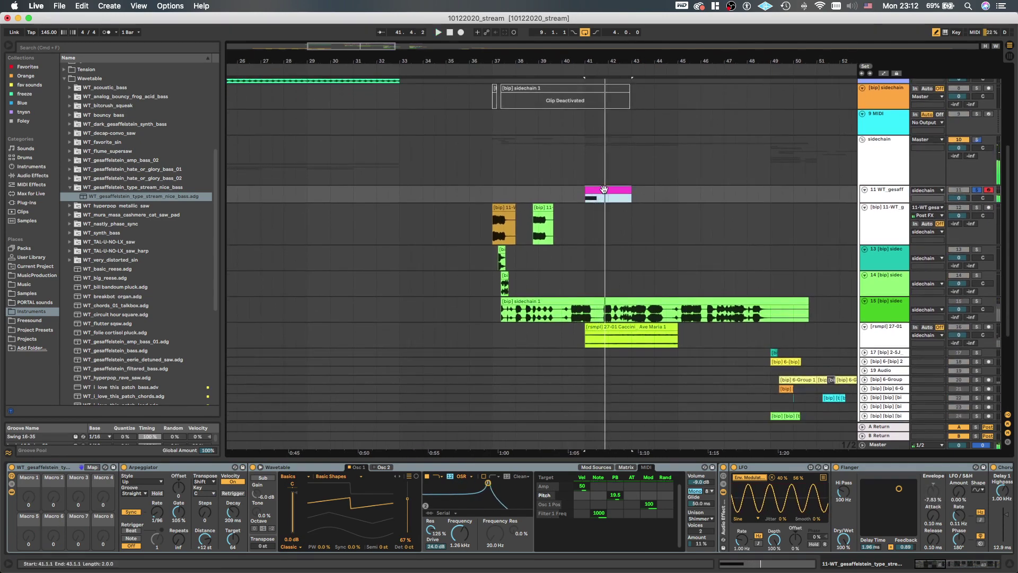
{"action": "scroll", "coordinate": [596, 218], "scroll_direction": "down", "scroll_amount": 2}
{"action": "scroll", "coordinate": [600, 197], "scroll_direction": "up", "scroll_amount": 2}
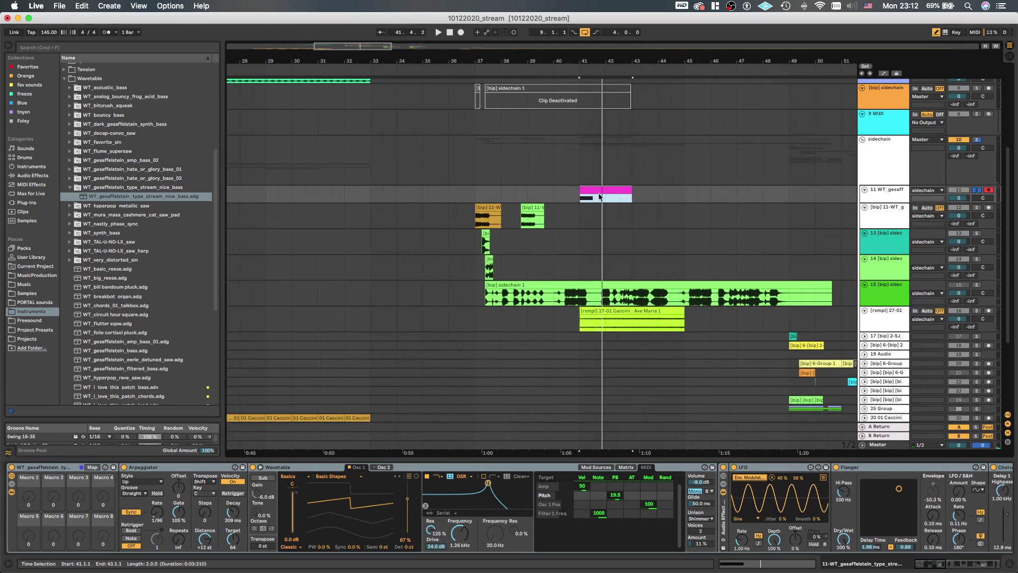
{"action": "scroll", "coordinate": [600, 196], "scroll_direction": "up", "scroll_amount": 3}
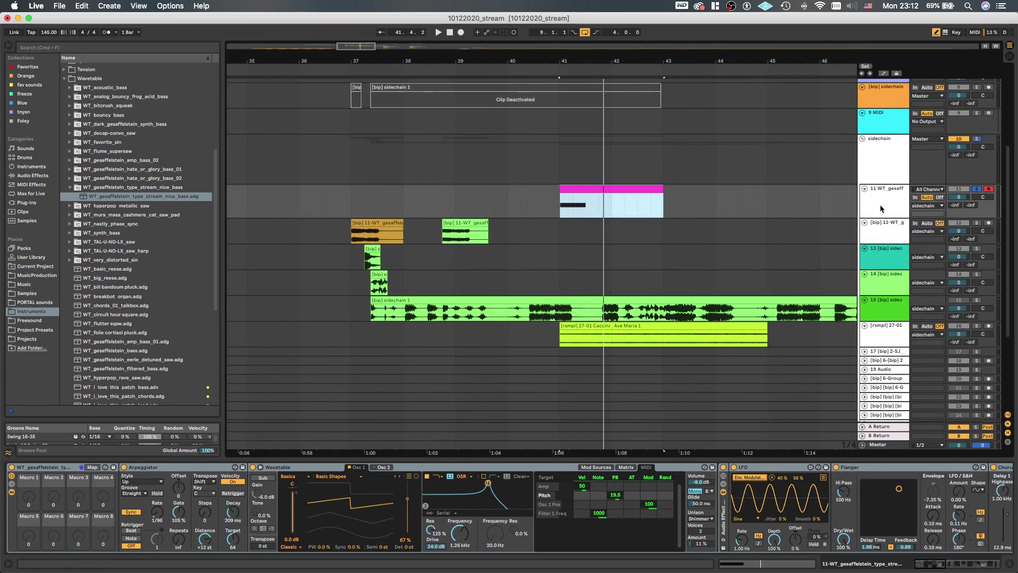
Examine the bass track's effects from the Flanger through to the Limiter while playing the clip from bar 41
{"action": "left_click", "coordinate": [771, 481]}
{"action": "scroll", "coordinate": [771, 481], "scroll_direction": "right", "scroll_amount": 5}
{"action": "scroll", "coordinate": [771, 481], "scroll_direction": "right", "scroll_amount": 10}
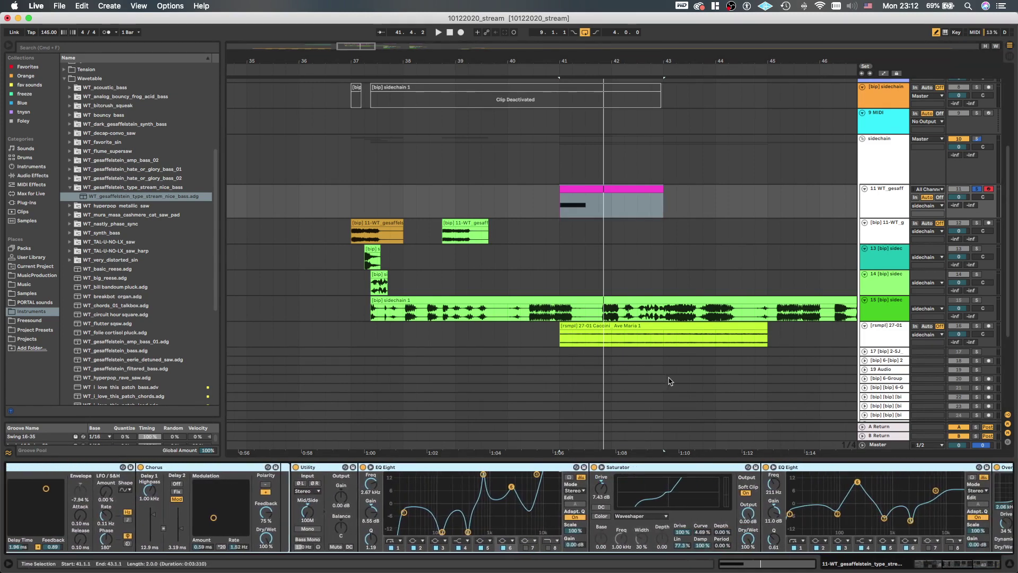
{"action": "scroll", "coordinate": [734, 525], "scroll_direction": "right", "scroll_amount": 5}
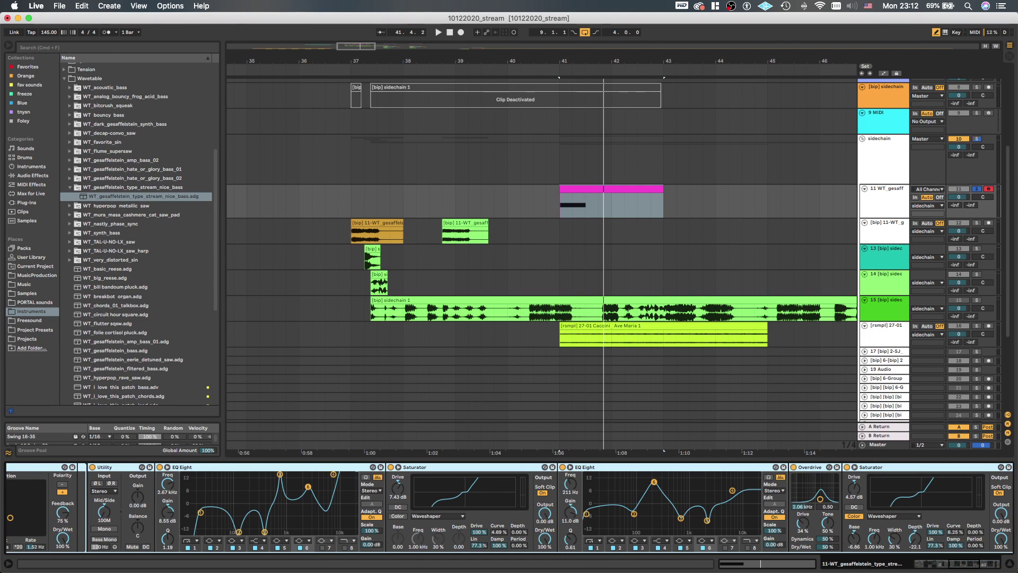
{"action": "key", "text": "super+Tab"}
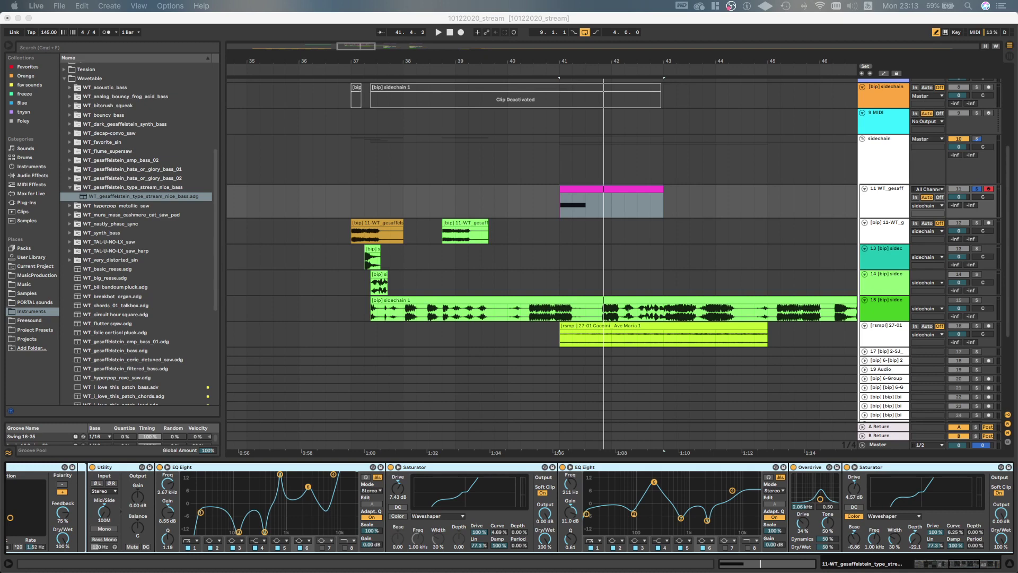
{"action": "left_click", "coordinate": [552, 209]}
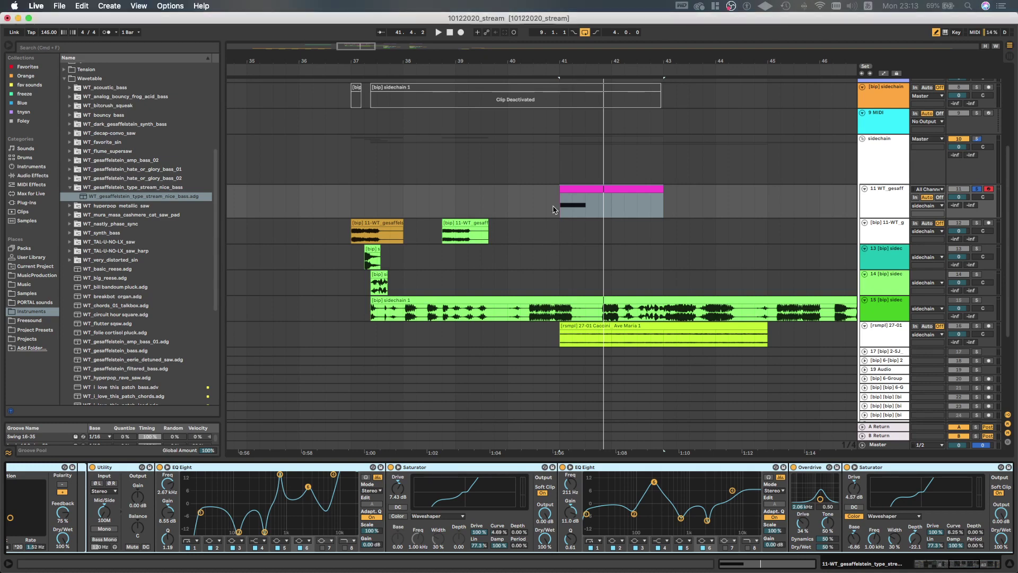
{"action": "left_click", "coordinate": [564, 189]}
{"action": "key", "text": "space"}
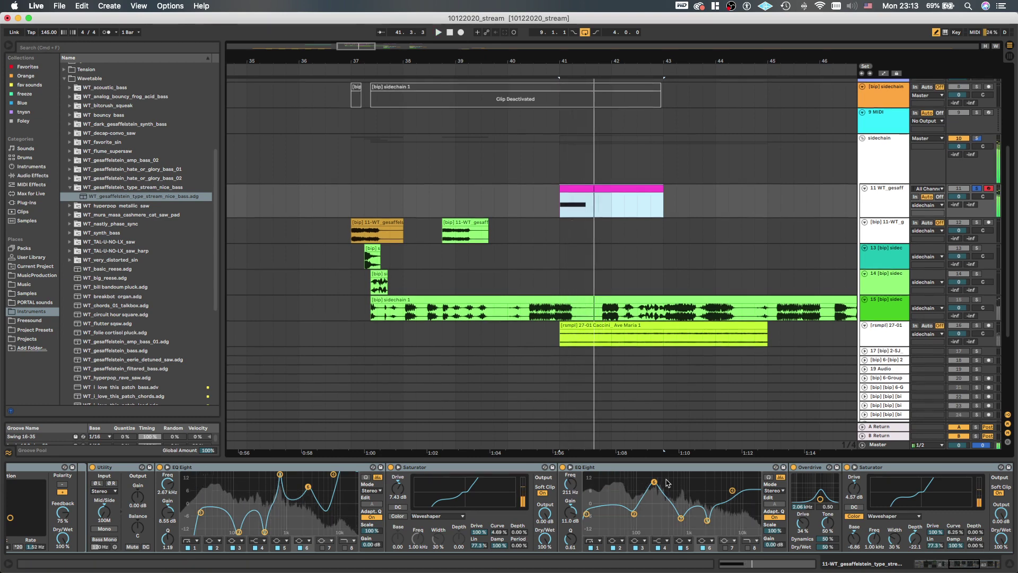
{"action": "scroll", "coordinate": [578, 504], "scroll_direction": "right", "scroll_amount": 10}
{"action": "key", "text": "space"}
{"action": "key", "text": "space"}
{"action": "key", "text": "space"}
Open the bass MIDI clip at bar 41 and show its notes instead of the pitch bend envelope
{"action": "left_click", "coordinate": [573, 187]}
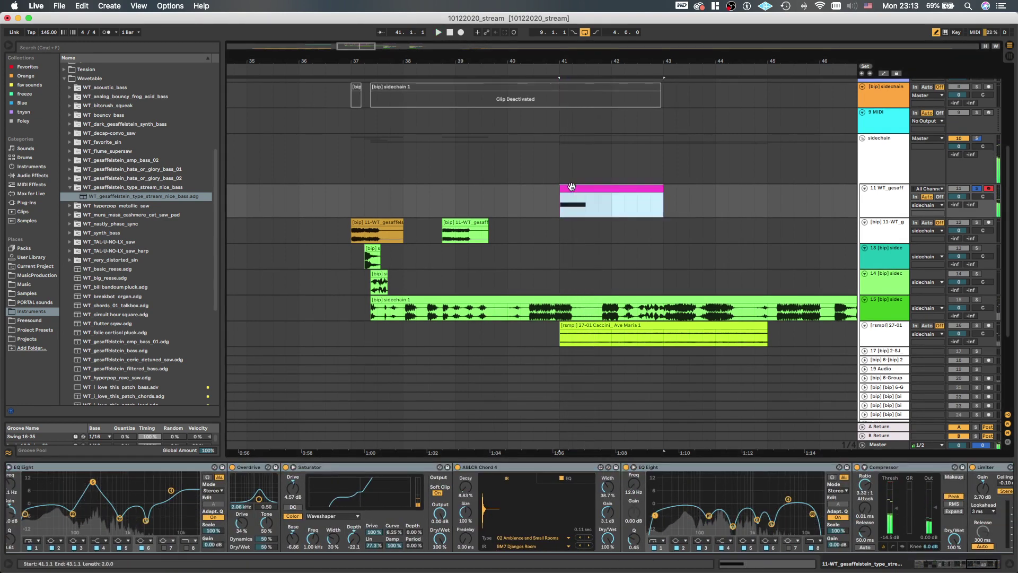
{"action": "double_click", "coordinate": [573, 187]}
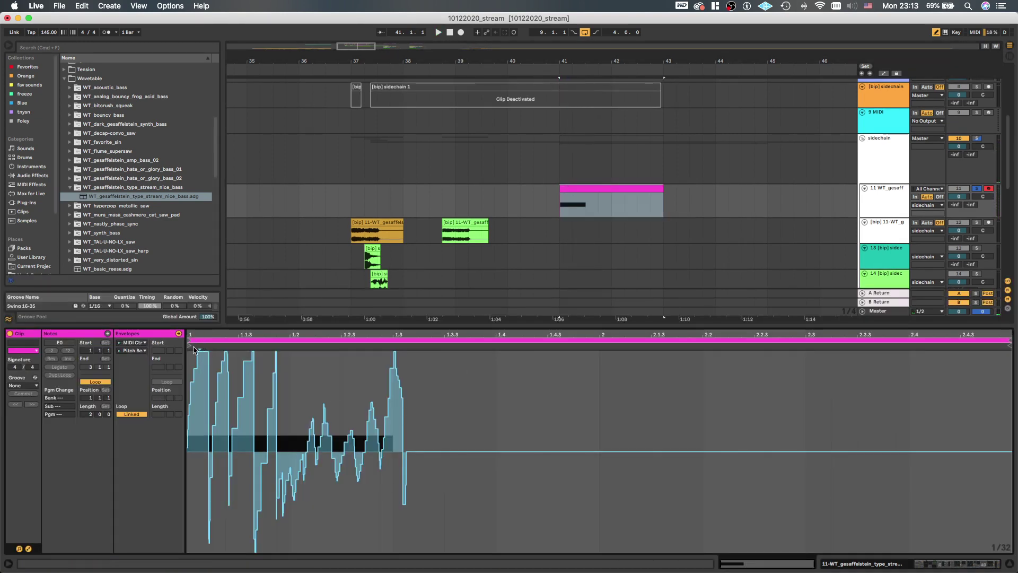
{"action": "left_click", "coordinate": [178, 332]}
{"action": "left_click", "coordinate": [291, 466]}
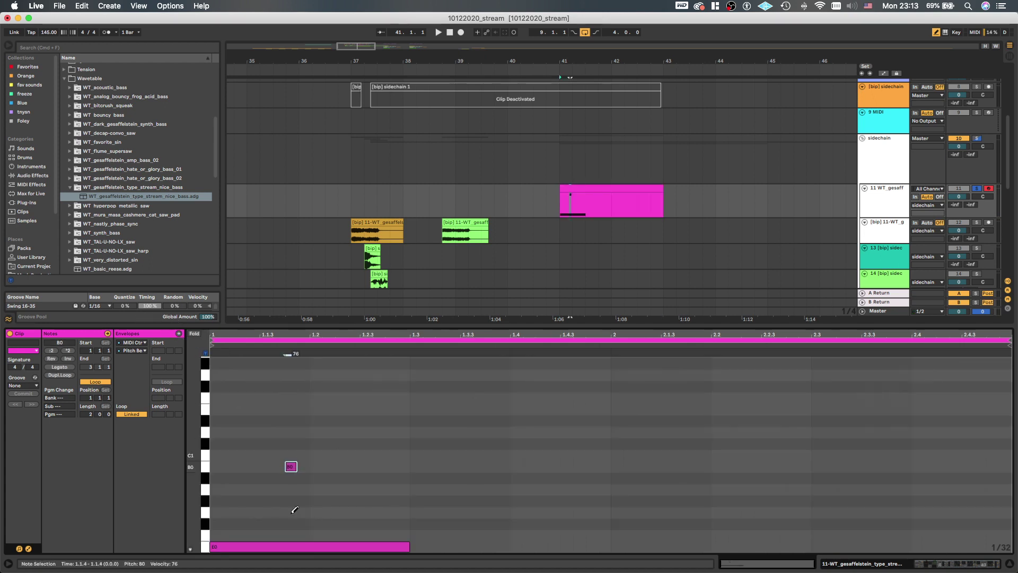
{"action": "key", "text": "Delete"}
{"action": "left_click_drag", "start_coordinate": [213, 452], "coordinate": [252, 376]}
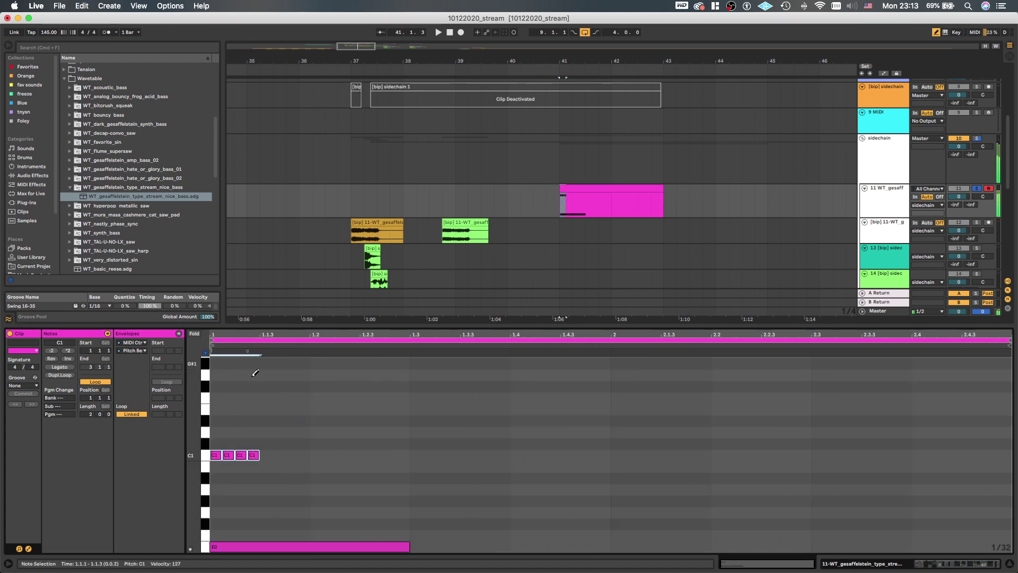
{"action": "key", "text": "Delete"}
{"action": "left_click_drag", "start_coordinate": [215, 455], "coordinate": [240, 368]}
{"action": "left_click_drag", "start_coordinate": [284, 427], "coordinate": [367, 439]}
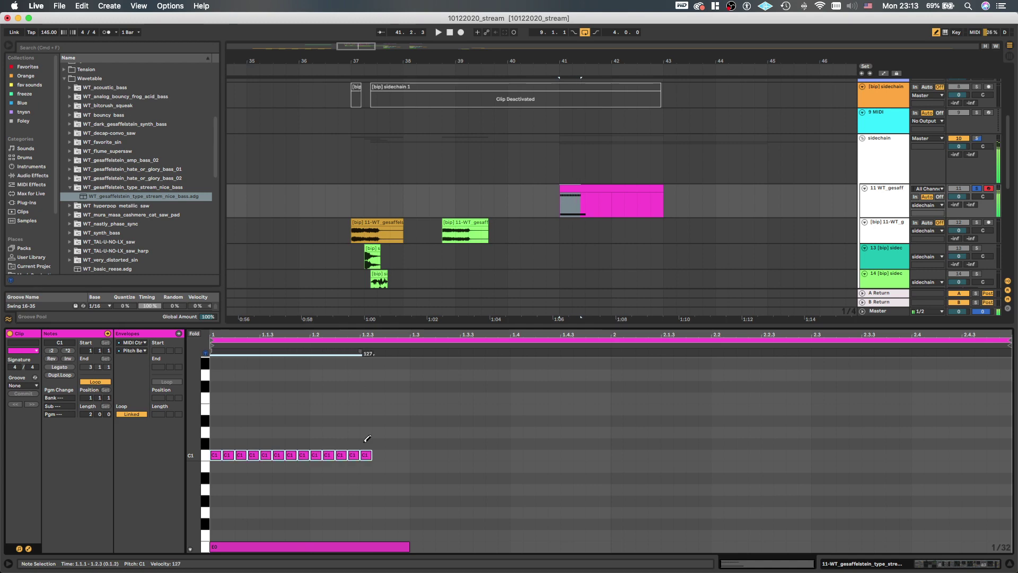
{"action": "key", "text": "Delete"}
Draw a scattered pattern of 1/32 notes between G0 and G1 across the clip's first two beats and play it
{"action": "left_click", "coordinate": [216, 455]}
{"action": "left_click", "coordinate": [241, 375]}
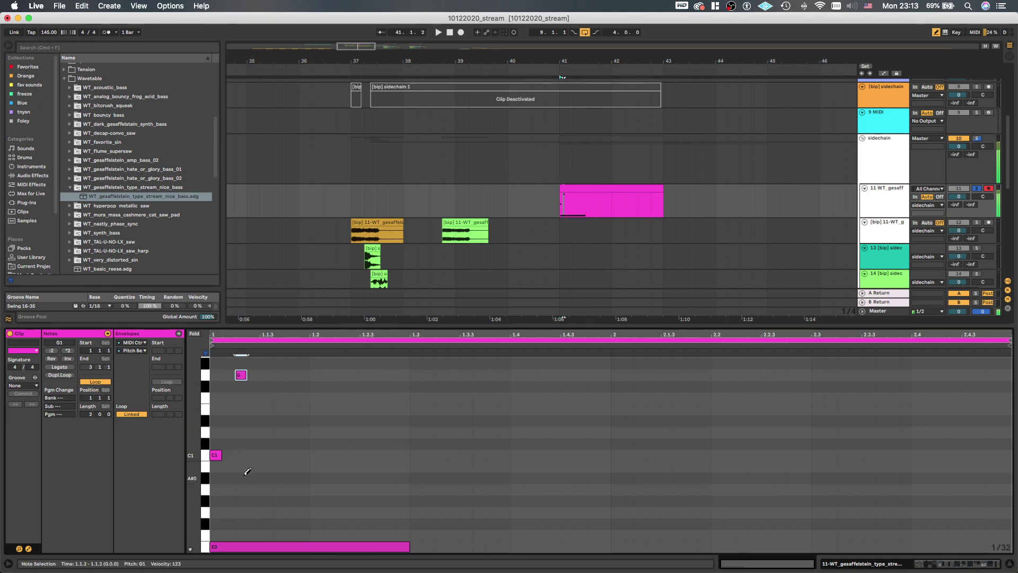
{"action": "left_click", "coordinate": [303, 478]}
{"action": "left_click", "coordinate": [290, 501]}
{"action": "left_click", "coordinate": [277, 500]}
{"action": "left_click", "coordinate": [254, 512]}
{"action": "left_click", "coordinate": [353, 409]}
{"action": "left_click", "coordinate": [378, 409]}
{"action": "left_click", "coordinate": [390, 409]}
{"action": "left_click", "coordinate": [403, 397]}
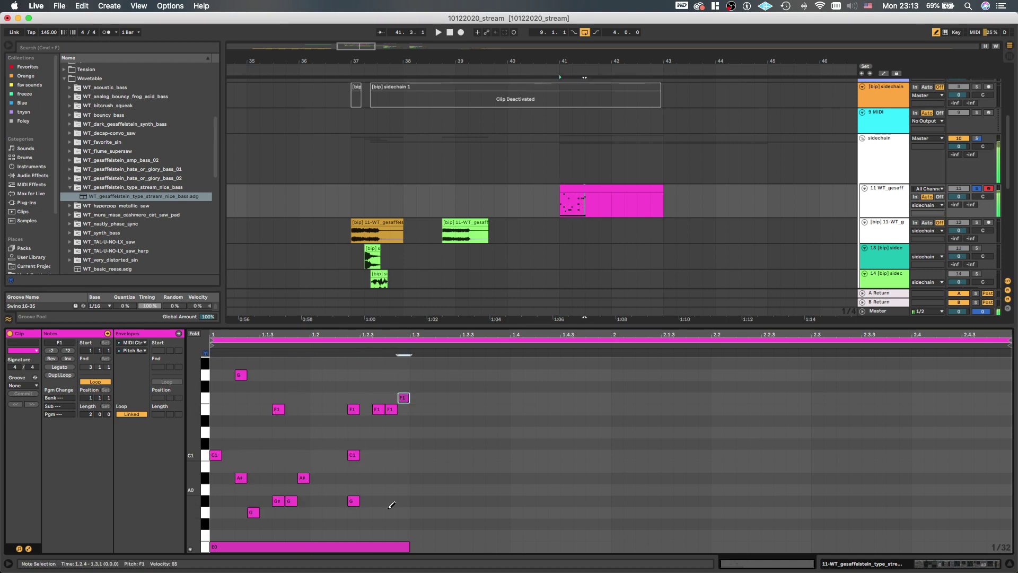
{"action": "left_click", "coordinate": [316, 397]}
{"action": "left_click_drag", "start_coordinate": [316, 398], "coordinate": [321, 446]}
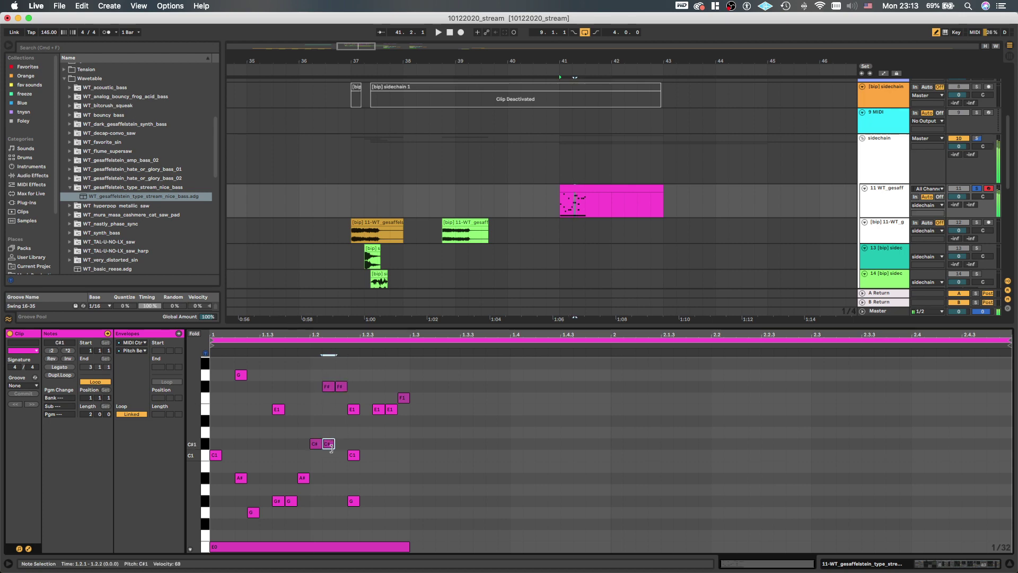
{"action": "key", "text": "space"}
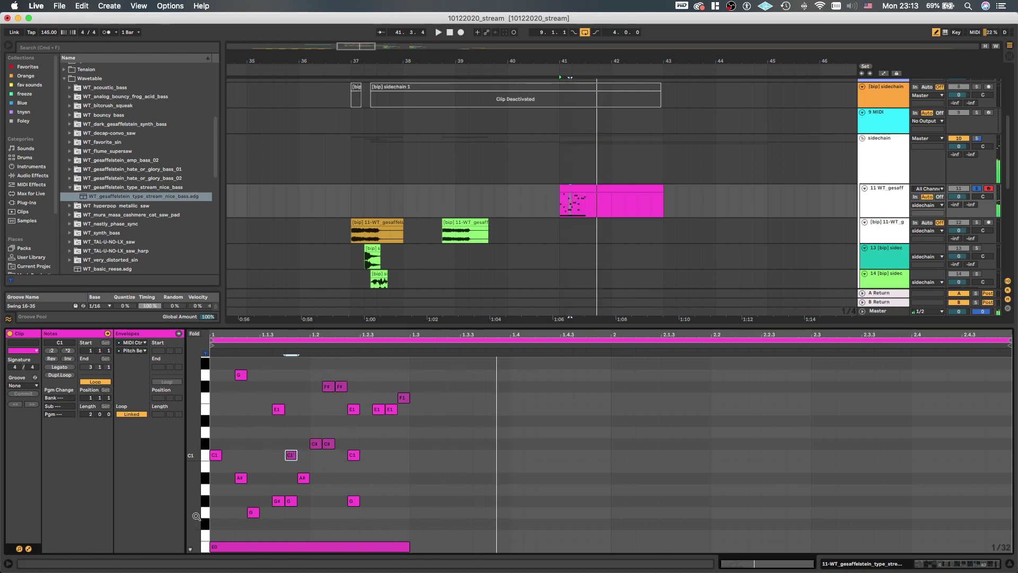
Transpose all of the clip's notes up three octaves to E3–G4 and stretch them to end at about 2.4.2
{"action": "scroll", "coordinate": [302, 494], "scroll_direction": "up", "scroll_amount": 2}
{"action": "scroll", "coordinate": [305, 484], "scroll_direction": "down", "scroll_amount": 6}
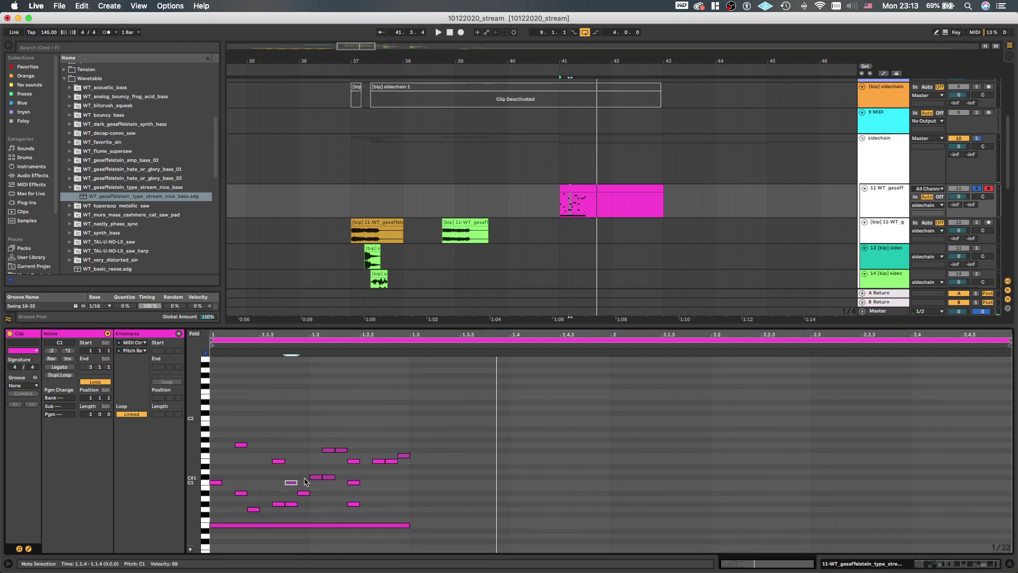
{"action": "key", "text": "super+a"}
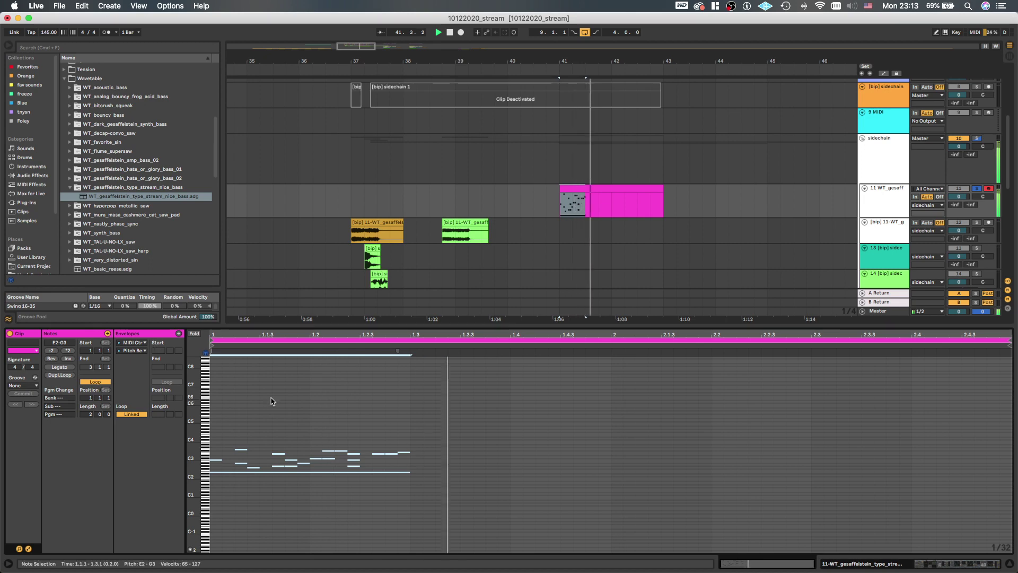
{"action": "key", "text": "shift+Up"}
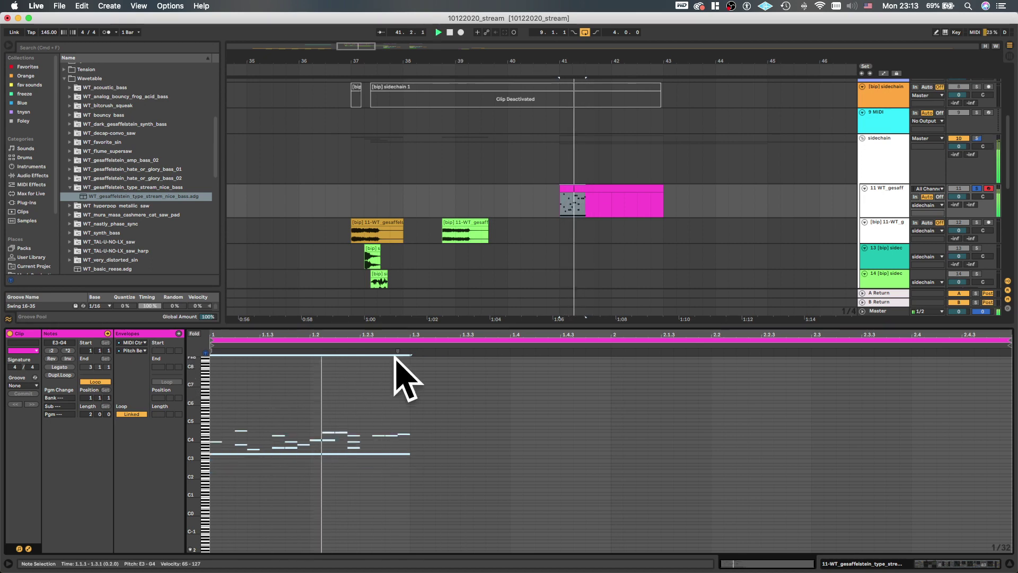
{"action": "mouse_move", "coordinate": [398, 351]}
{"action": "left_mouse_down"}
{"action": "mouse_move", "coordinate": [768, 338]}
{"action": "mouse_move", "coordinate": [811, 357]}
{"action": "mouse_move", "coordinate": [920, 360]}
{"action": "left_mouse_up"}
{"action": "key", "text": "space"}
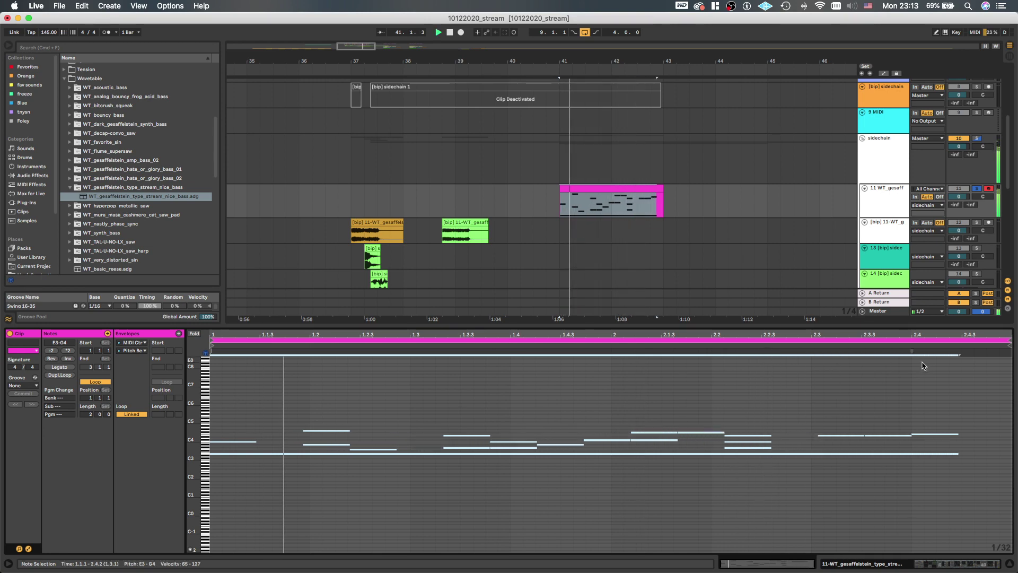
Transpose all of the bass clip's notes down three octaves to E0–G1 and play the result
{"action": "key", "text": "shift+Down"}
{"action": "key", "text": "shift+Down"}
{"action": "key", "text": "shift+Down"}
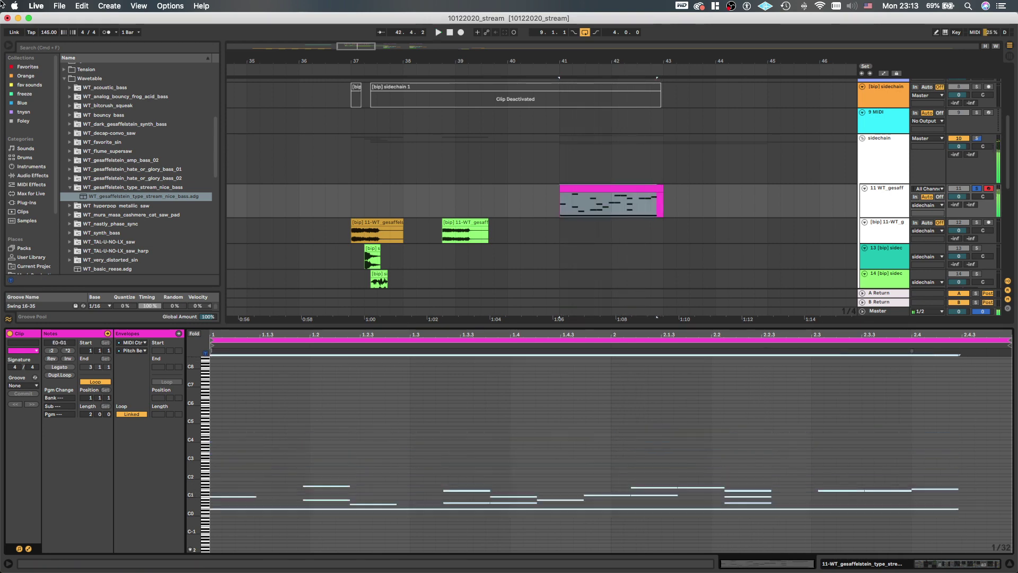
{"action": "left_click", "coordinate": [623, 203]}
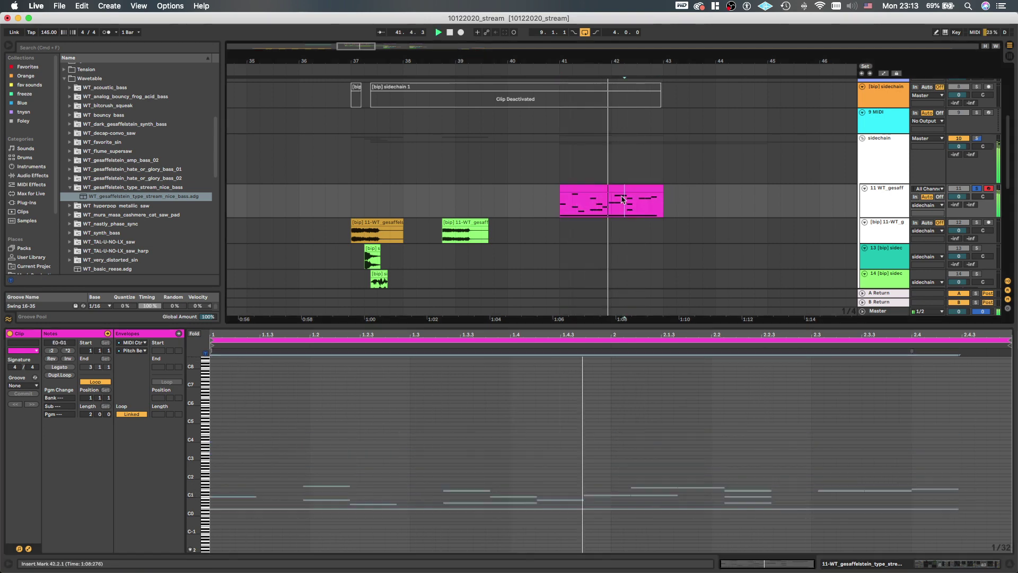
{"action": "scroll", "coordinate": [620, 203], "scroll_direction": "down", "scroll_amount": 4}
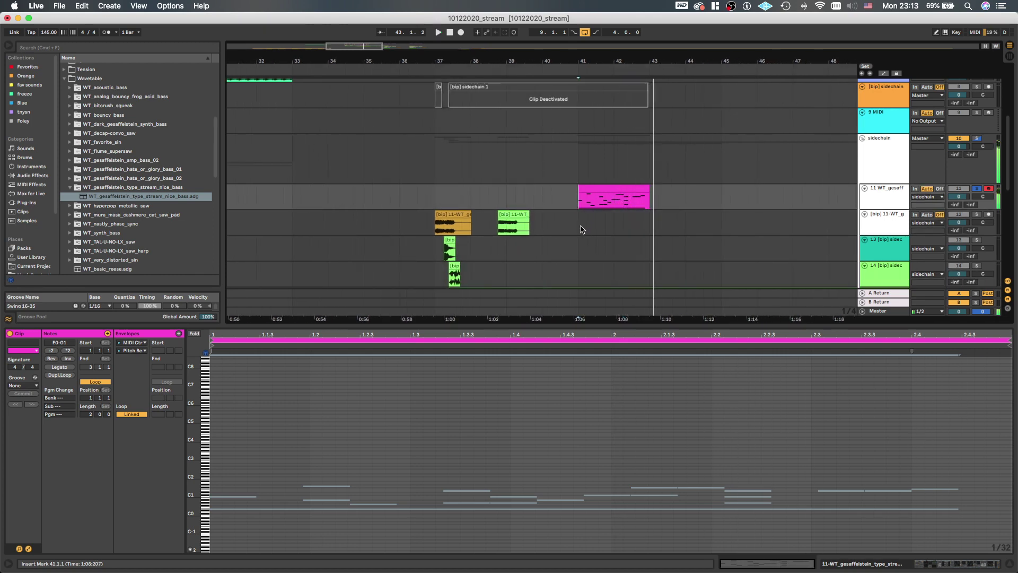
Record the bass clip's output onto the audio track directly below it, from bar 41 to about 43.2
{"action": "left_click", "coordinate": [579, 222]}
{"action": "key", "text": "space"}
{"action": "key", "text": "F9"}
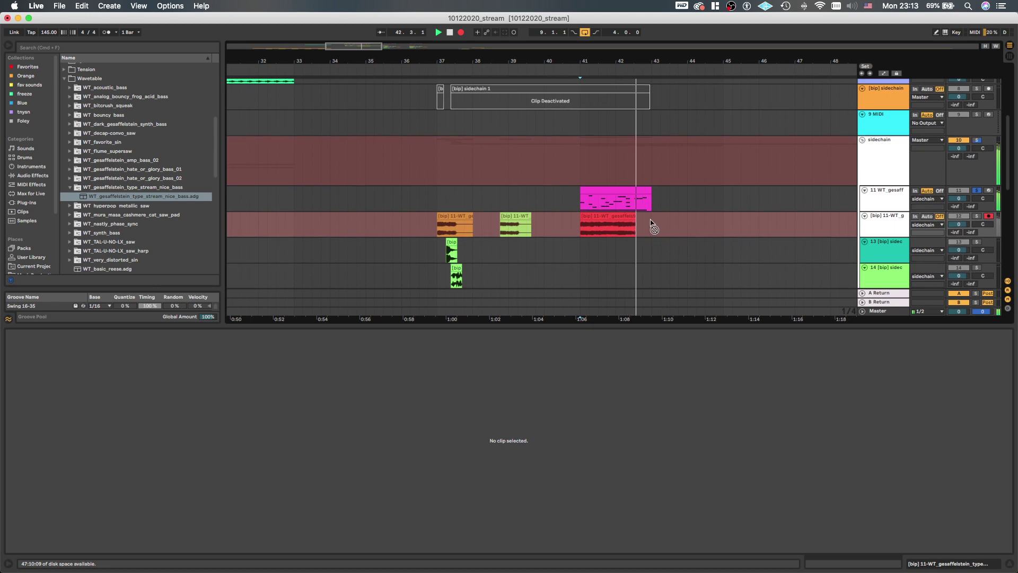
{"action": "key", "text": "space"}
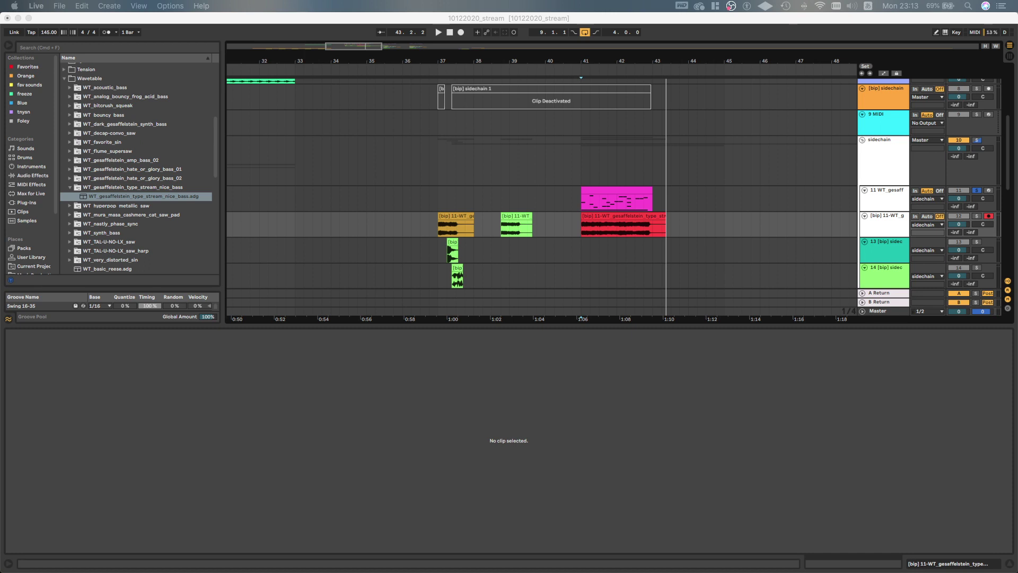
Rename the newly recorded audio clip at bar 41 as lion_roar_sample
{"action": "left_click", "coordinate": [597, 214]}
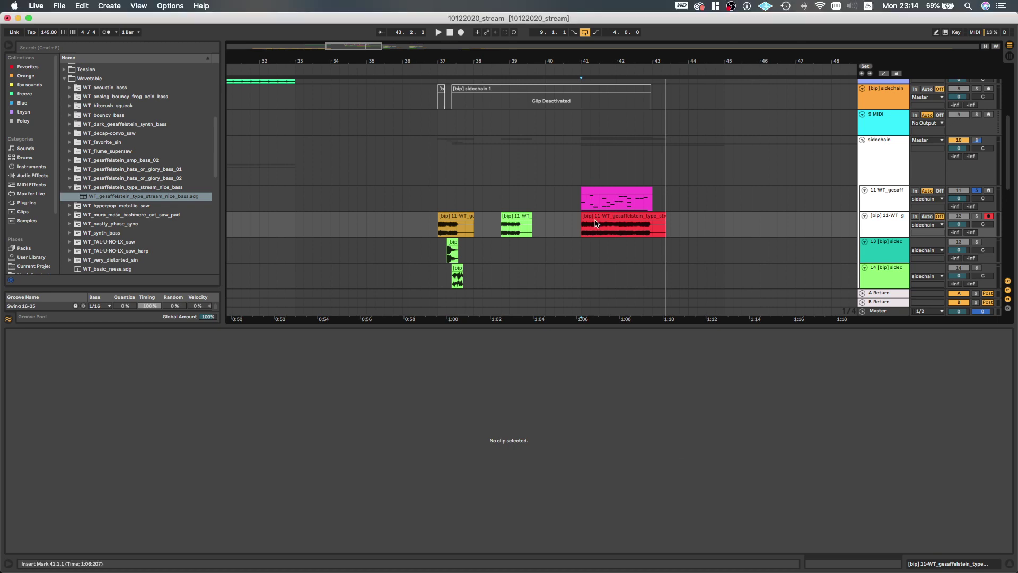
{"action": "scroll", "coordinate": [599, 225], "scroll_direction": "up", "scroll_amount": 8}
{"action": "left_click", "coordinate": [598, 216]}
{"action": "key", "text": "super+r"}
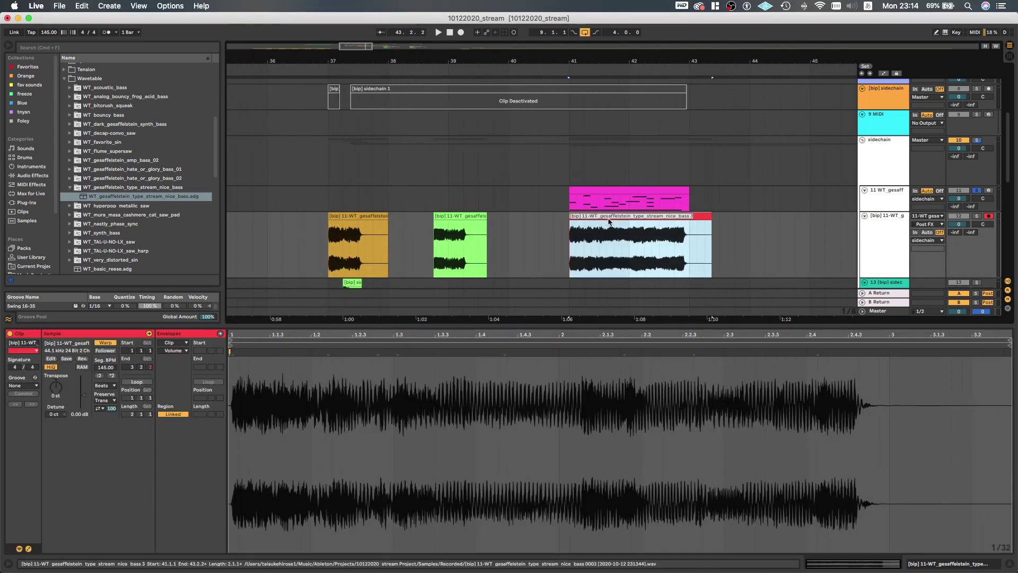
{"action": "key", "text": "BackSpace"}
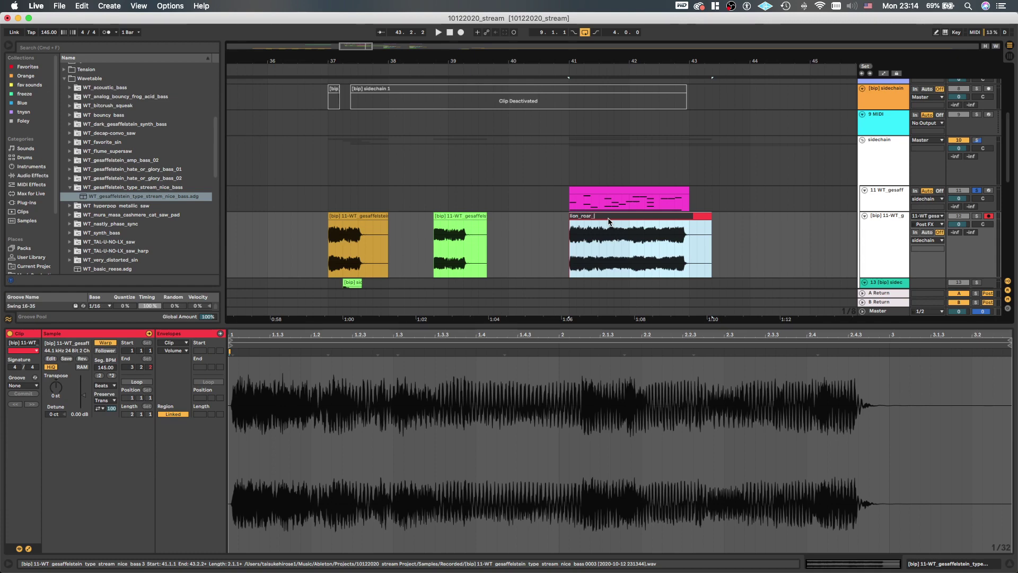
{"action": "type", "text": "lion_roar_sample"}
{"action": "key", "text": "Return"}
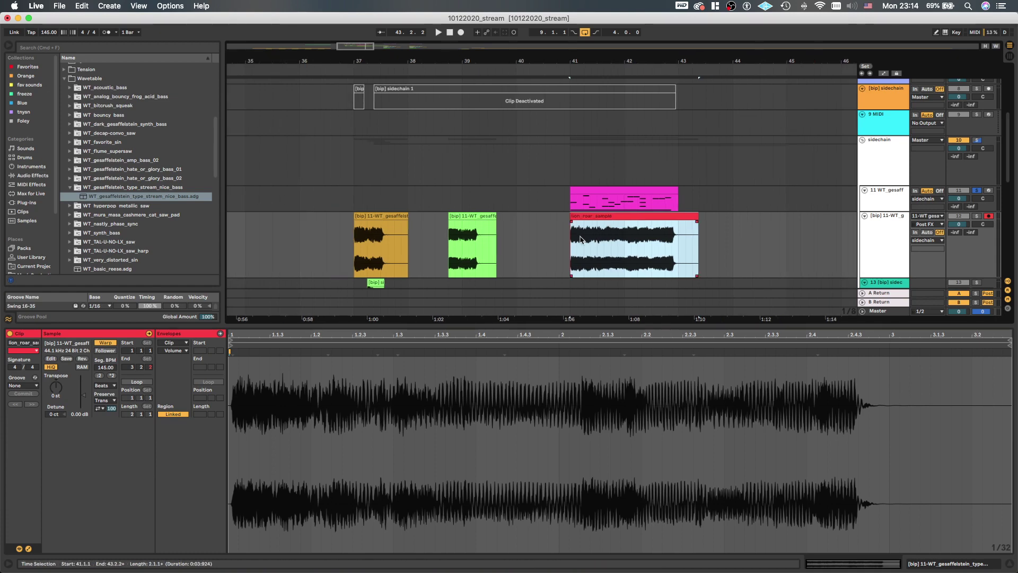
Listen to lion_roar_sample from bar 41 and examine the effects on the Wavetable bass track
{"action": "key", "text": "space"}
{"action": "scroll", "coordinate": [575, 240], "scroll_direction": "up", "scroll_amount": 4}
{"action": "scroll", "coordinate": [575, 242], "scroll_direction": "down", "scroll_amount": 3}
{"action": "scroll", "coordinate": [577, 242], "scroll_direction": "down", "scroll_amount": 3}
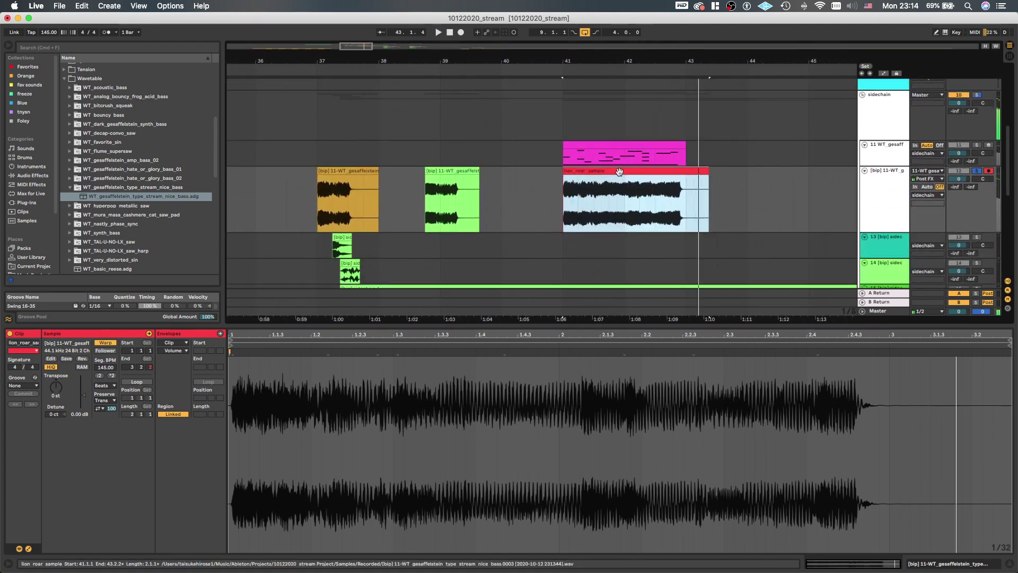
{"action": "scroll", "coordinate": [620, 171], "scroll_direction": "down", "scroll_amount": 3}
{"action": "scroll", "coordinate": [619, 172], "scroll_direction": "down", "scroll_amount": 3}
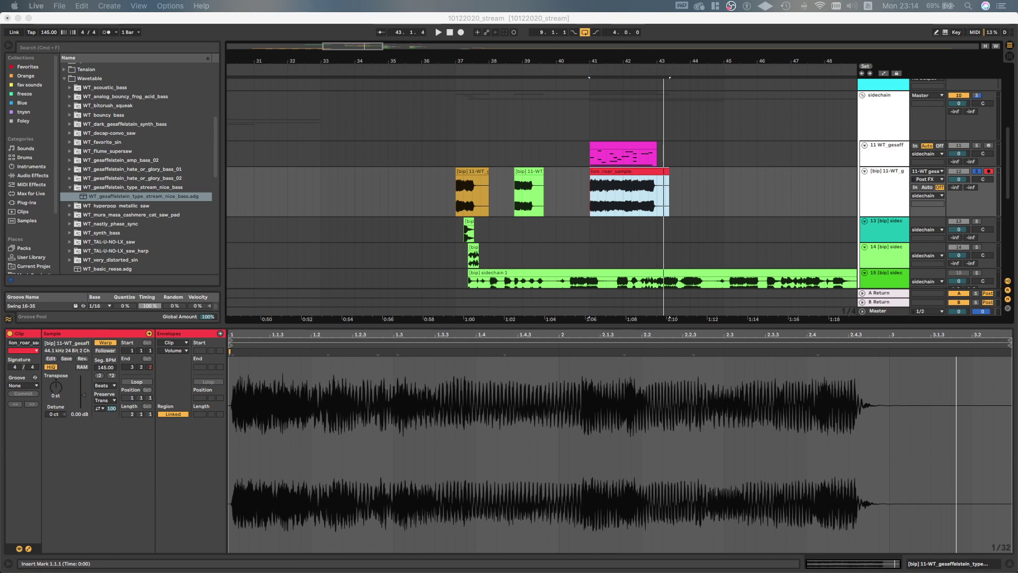
{"action": "left_click", "coordinate": [597, 196]}
{"action": "key", "text": "space"}
{"action": "key", "text": "plus"}
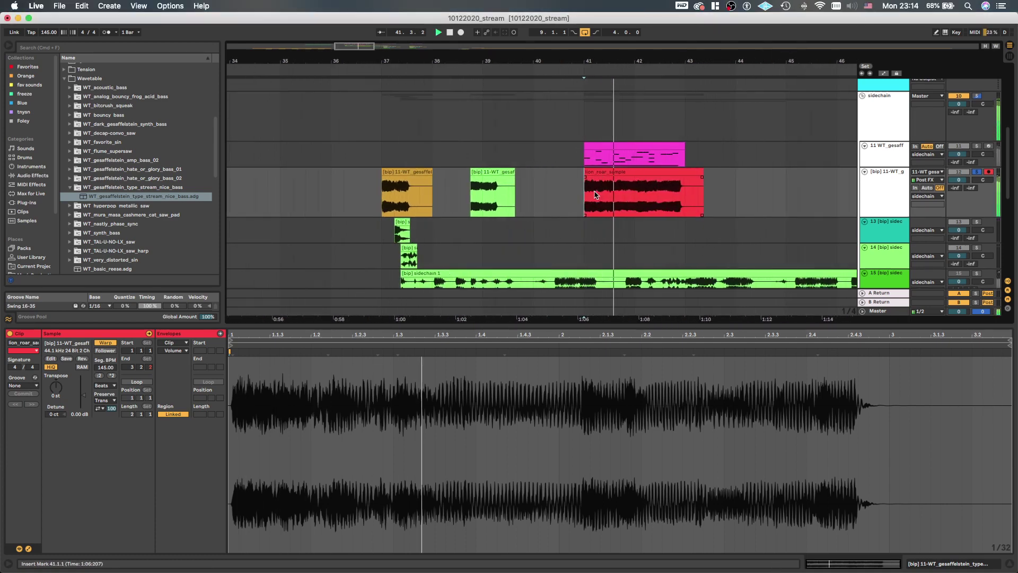
{"action": "scroll", "coordinate": [595, 195], "scroll_direction": "right", "scroll_amount": 3}
{"action": "scroll", "coordinate": [595, 195], "scroll_direction": "down", "scroll_amount": 2}
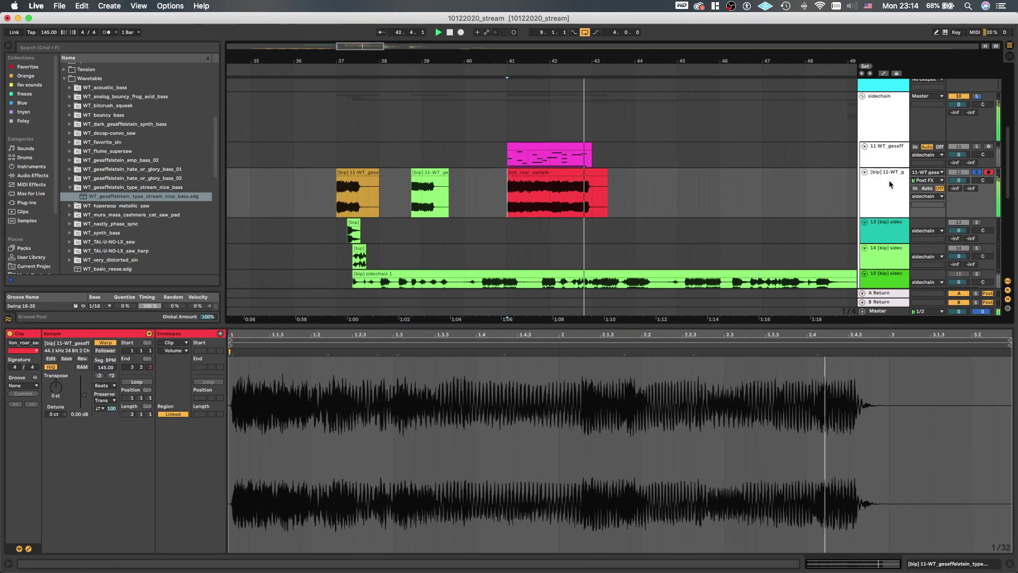
{"action": "key", "text": "space"}
{"action": "double_click", "coordinate": [891, 157]}
{"action": "scroll", "coordinate": [660, 503], "scroll_direction": "right", "scroll_amount": 2}
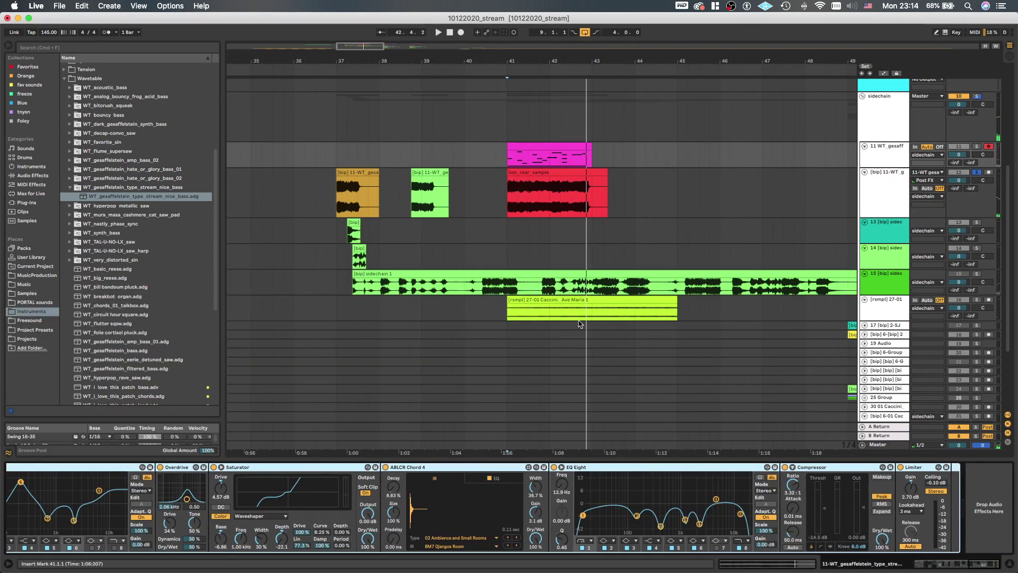
Move lion_roar_sample to start at 44.2.1, play it and take the tracks out of solo
{"action": "left_click_drag", "start_coordinate": [565, 183], "coordinate": [705, 185]}
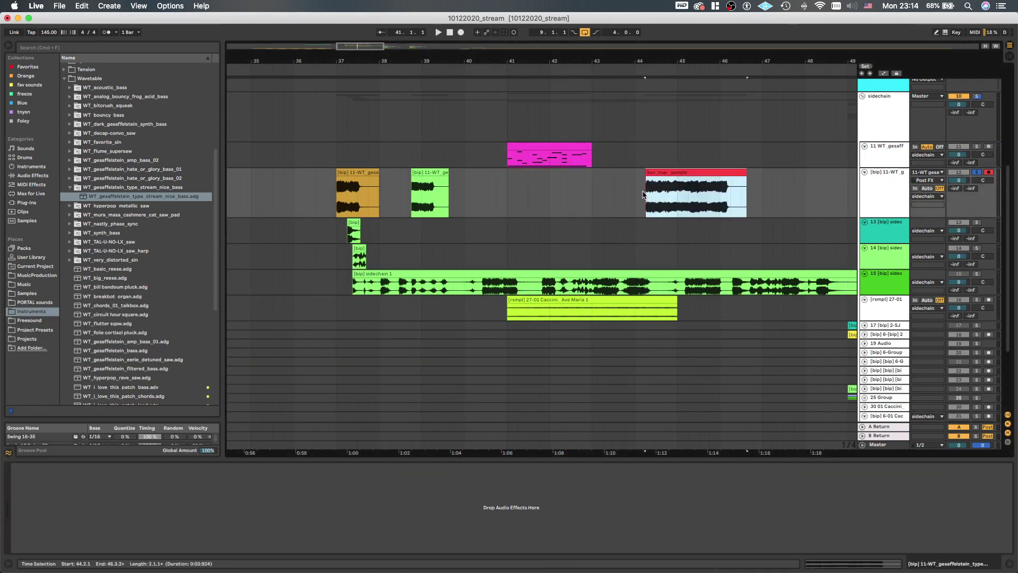
{"action": "key", "text": "minus"}
{"action": "left_click", "coordinate": [648, 191]}
{"action": "key", "text": "s"}
{"action": "key", "text": "space"}
{"action": "scroll", "coordinate": [648, 191], "scroll_direction": "up", "scroll_amount": 3}
{"action": "scroll", "coordinate": [647, 191], "scroll_direction": "down", "scroll_amount": 2}
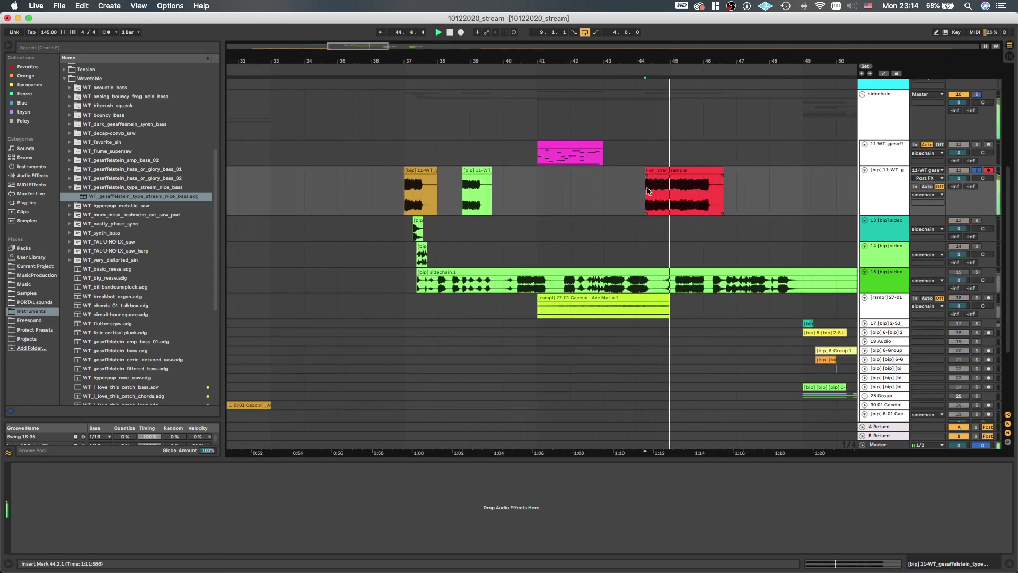
{"action": "scroll", "coordinate": [642, 191], "scroll_direction": "left", "scroll_amount": 1}
{"action": "scroll", "coordinate": [641, 191], "scroll_direction": "down", "scroll_amount": 2}
{"action": "key", "text": "space"}
{"action": "scroll", "coordinate": [527, 192], "scroll_direction": "up", "scroll_amount": 3}
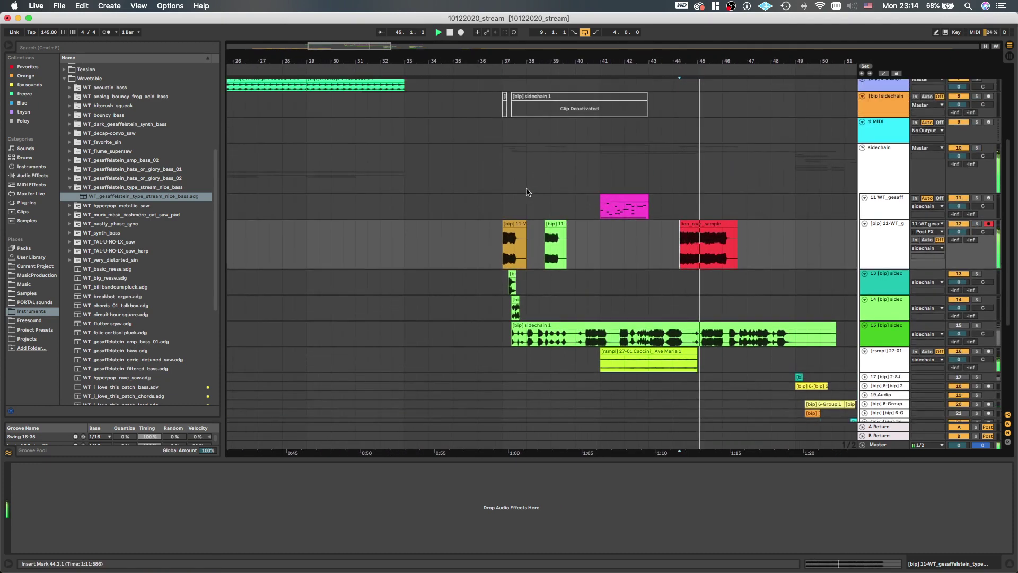
Deactivate the resampled Ave Maria clip at bar 41
{"action": "scroll", "coordinate": [528, 193], "scroll_direction": "right", "scroll_amount": 2}
{"action": "left_click", "coordinate": [562, 380]}
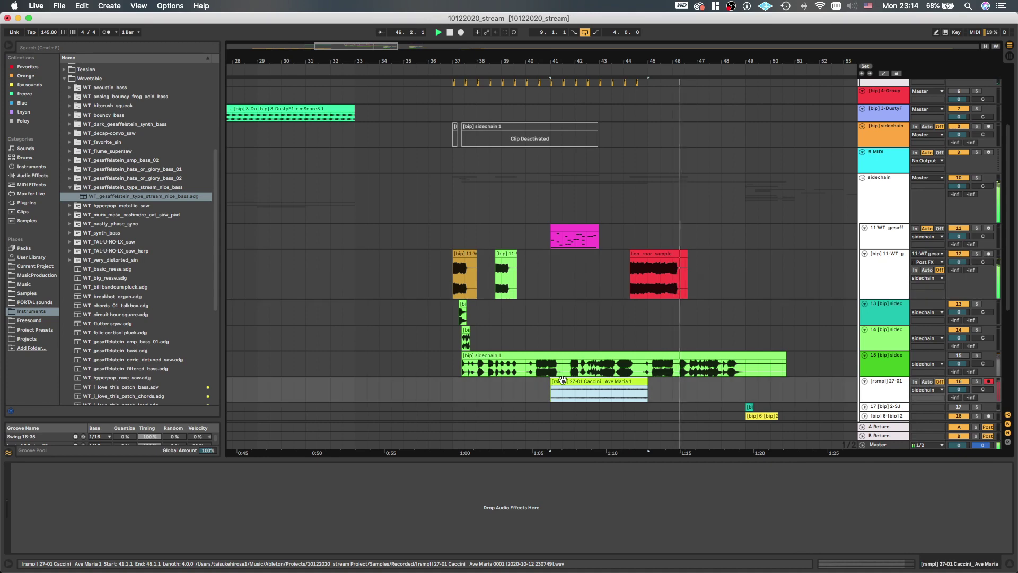
{"action": "key", "text": "space"}
{"action": "key", "text": "space"}
Play the drop from bar 37 and check how the two bass recordings sit with the other tracks
{"action": "left_click", "coordinate": [453, 274]}
{"action": "key", "text": "space"}
{"action": "key", "text": "space"}
{"action": "scroll", "coordinate": [453, 274], "scroll_direction": "up", "scroll_amount": 3}
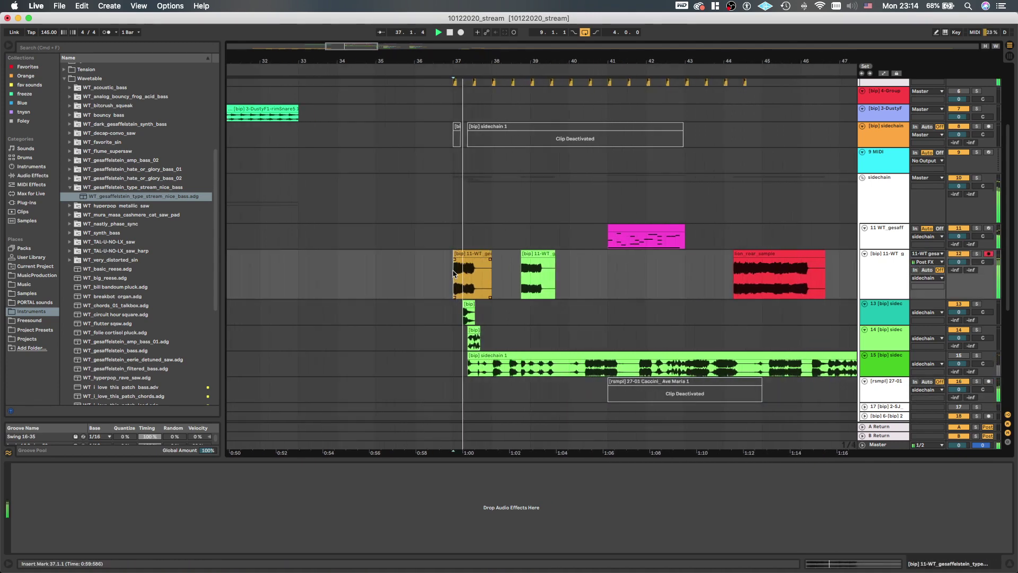
{"action": "scroll", "coordinate": [453, 273], "scroll_direction": "down", "scroll_amount": 2}
{"action": "scroll", "coordinate": [454, 274], "scroll_direction": "up", "scroll_amount": 5}
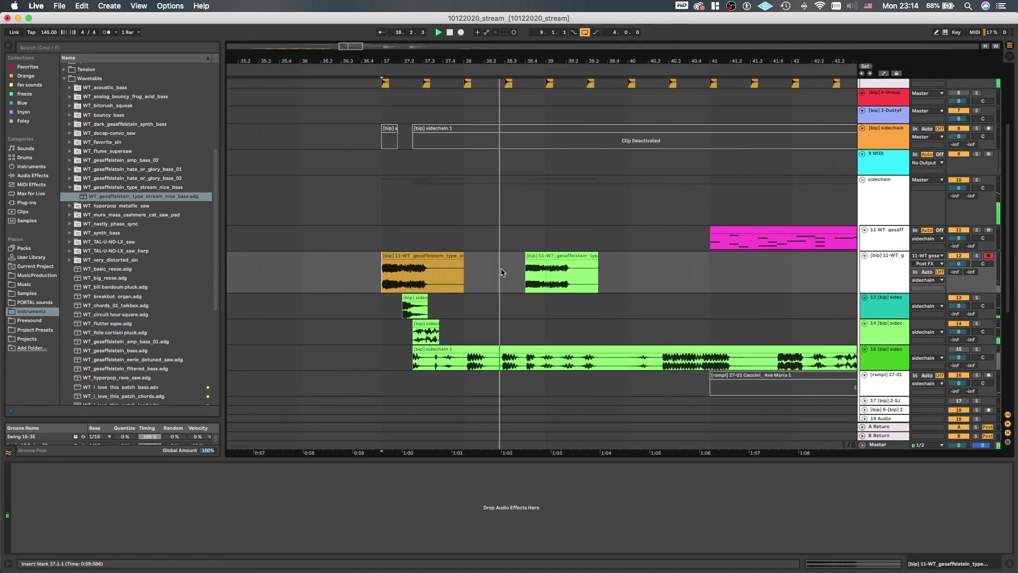
{"action": "left_click", "coordinate": [541, 268]}
{"action": "scroll", "coordinate": [540, 266], "scroll_direction": "down", "scroll_amount": 3}
{"action": "scroll", "coordinate": [540, 263], "scroll_direction": "right", "scroll_amount": 3}
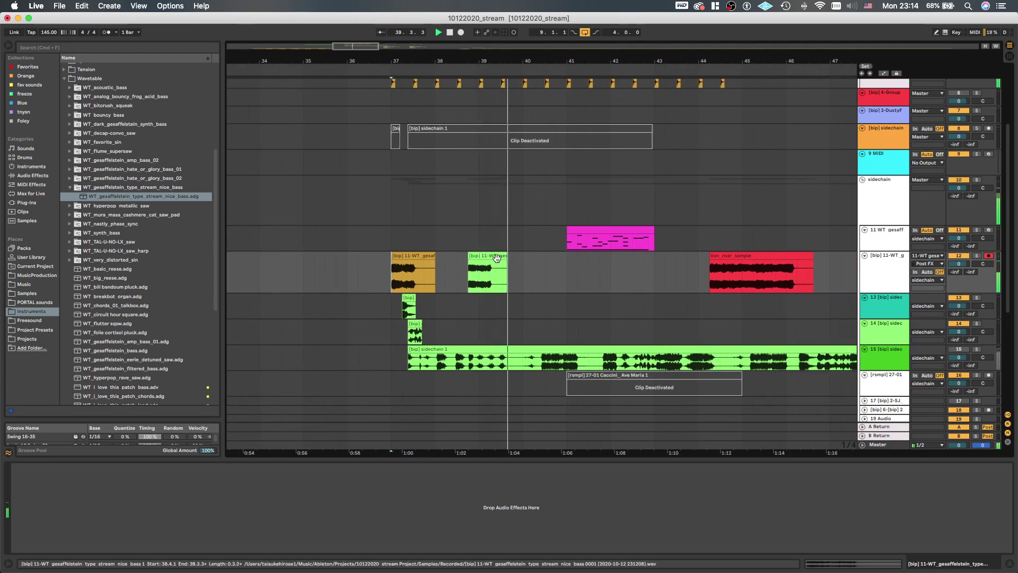
{"action": "key", "text": "space"}
{"action": "key", "text": "space"}
Place lion_roar_sample at 39.3.1 over the end of the second bass recording and play the drop from bar 37
{"action": "left_click_drag", "start_coordinate": [720, 258], "coordinate": [512, 274]}
{"action": "left_click", "coordinate": [491, 276]}
{"action": "scroll", "coordinate": [496, 277], "scroll_direction": "down", "scroll_amount": 5}
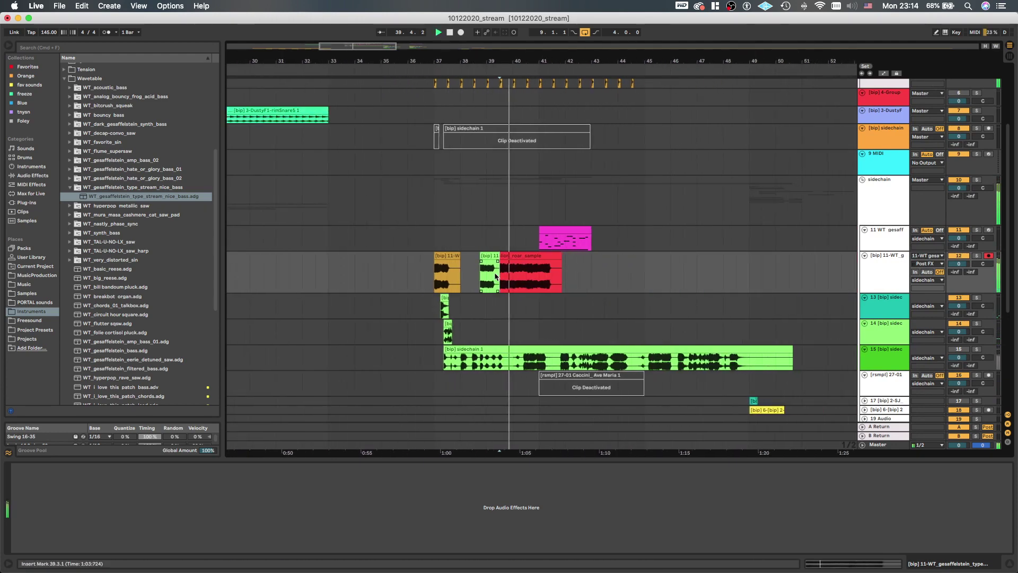
{"action": "left_click", "coordinate": [447, 273]}
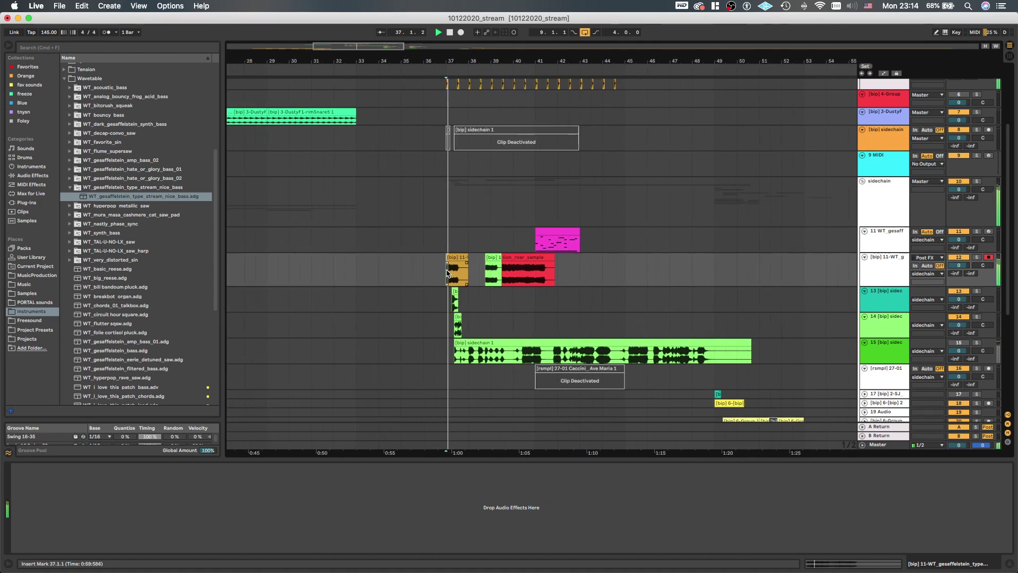
{"action": "scroll", "coordinate": [447, 273], "scroll_direction": "up", "scroll_amount": 5}
{"action": "scroll", "coordinate": [448, 273], "scroll_direction": "down", "scroll_amount": 2}
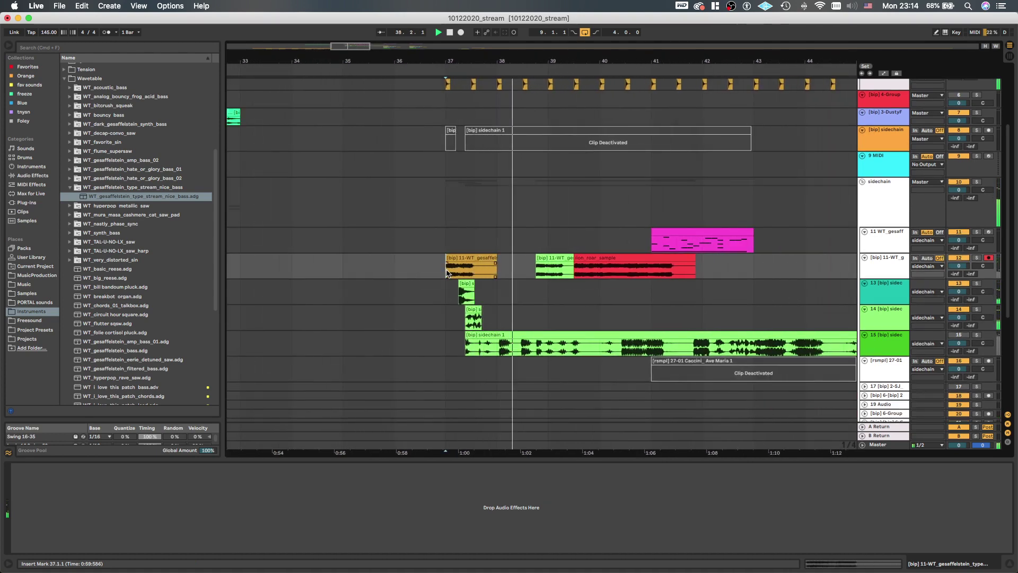
Move the bass MIDI clip from bar 41 to bar 45
{"action": "left_click", "coordinate": [558, 265]}
{"action": "scroll", "coordinate": [558, 265], "scroll_direction": "down", "scroll_amount": 1}
{"action": "scroll", "coordinate": [559, 265], "scroll_direction": "down", "scroll_amount": 2}
{"action": "left_click_drag", "start_coordinate": [623, 218], "coordinate": [801, 227]}
{"action": "scroll", "coordinate": [603, 241], "scroll_direction": "down", "scroll_amount": 3}
Shorten lion_roar_sample to end at 41.1.1 while playing the section
{"action": "left_click", "coordinate": [563, 256]}
{"action": "key", "text": "space"}
{"action": "key", "text": "space"}
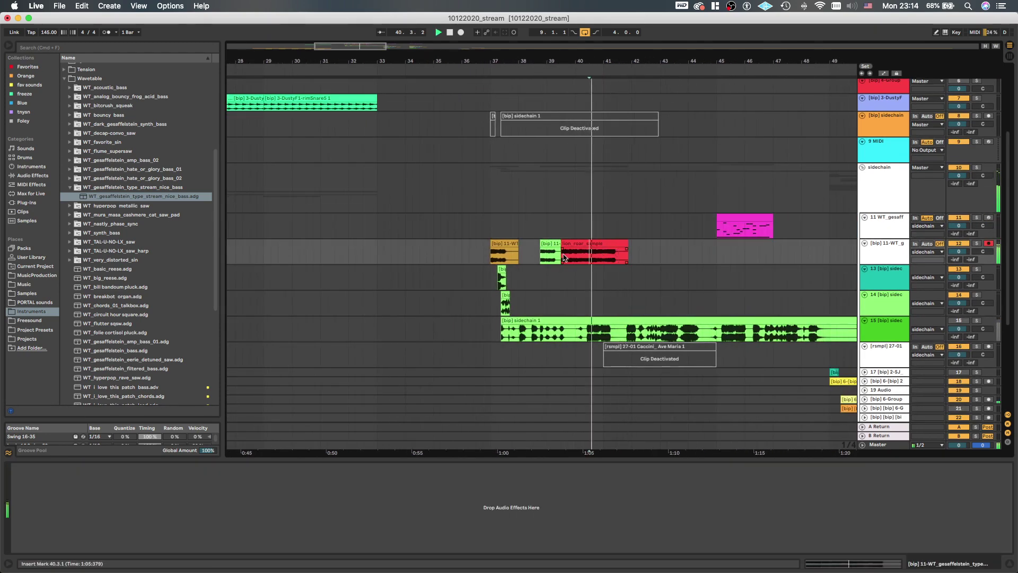
{"action": "left_click_drag", "start_coordinate": [629, 247], "coordinate": [598, 247]}
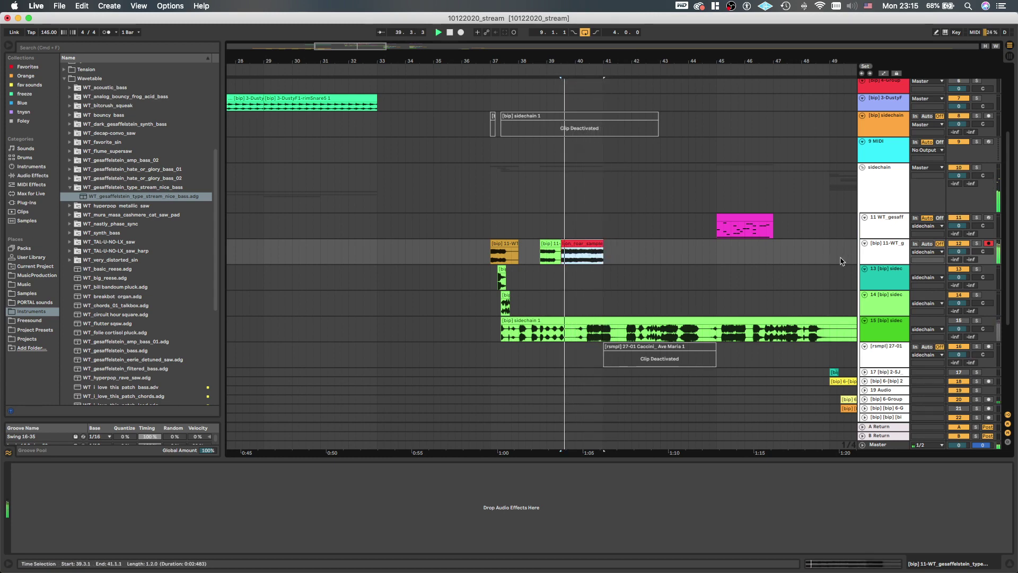
Search the browser for alterboy and load Little AlterBoy onto the recorded bass audio track
{"action": "key", "text": "super+f"}
{"action": "type", "text": "alterboy"}
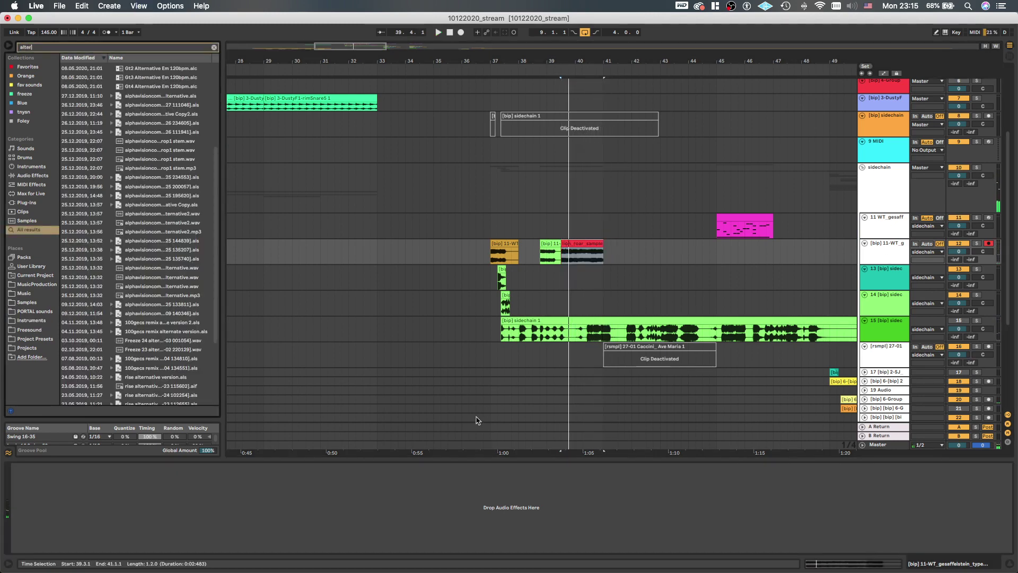
{"action": "key", "text": "Down"}
{"action": "key", "text": "Down"}
{"action": "key", "text": "Down"}
{"action": "key", "text": "Down"}
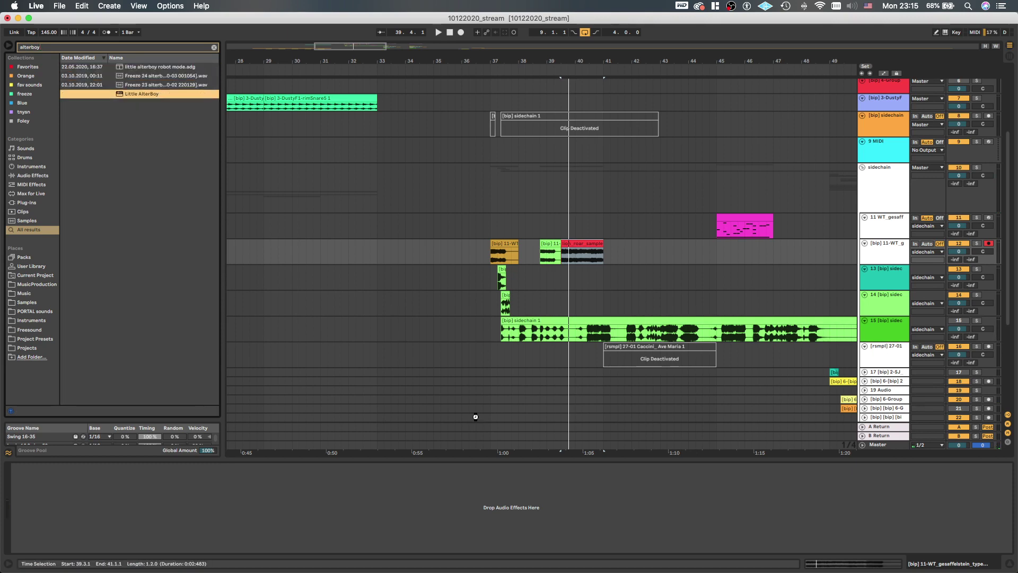
{"action": "key", "text": "Return"}
{"action": "scroll", "coordinate": [572, 258], "scroll_direction": "down", "scroll_amount": 2}
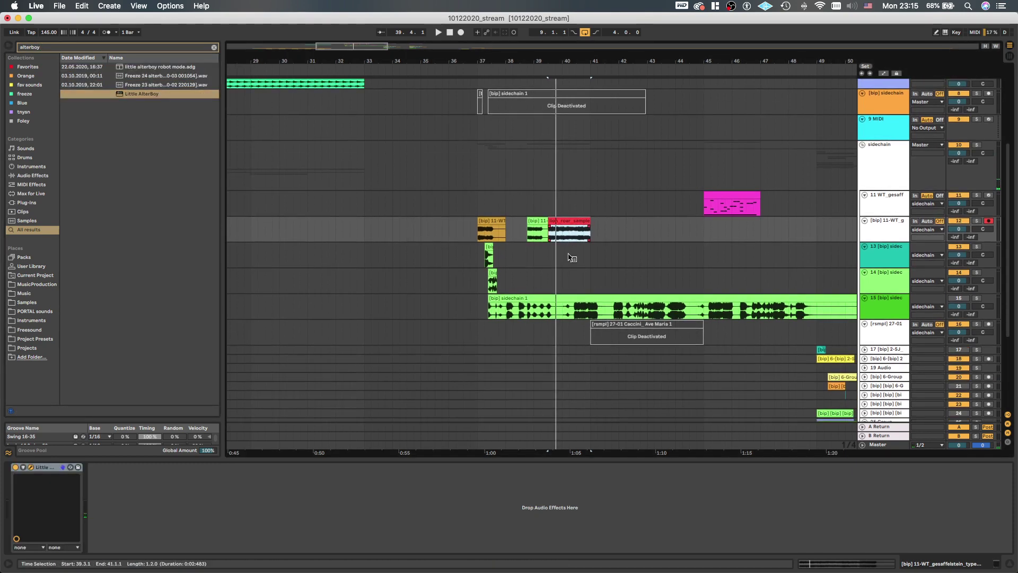
Zoom to lion_roar_sample and show the automation lane for Little AlterBoy's Pitch on its track
{"action": "key", "text": "z"}
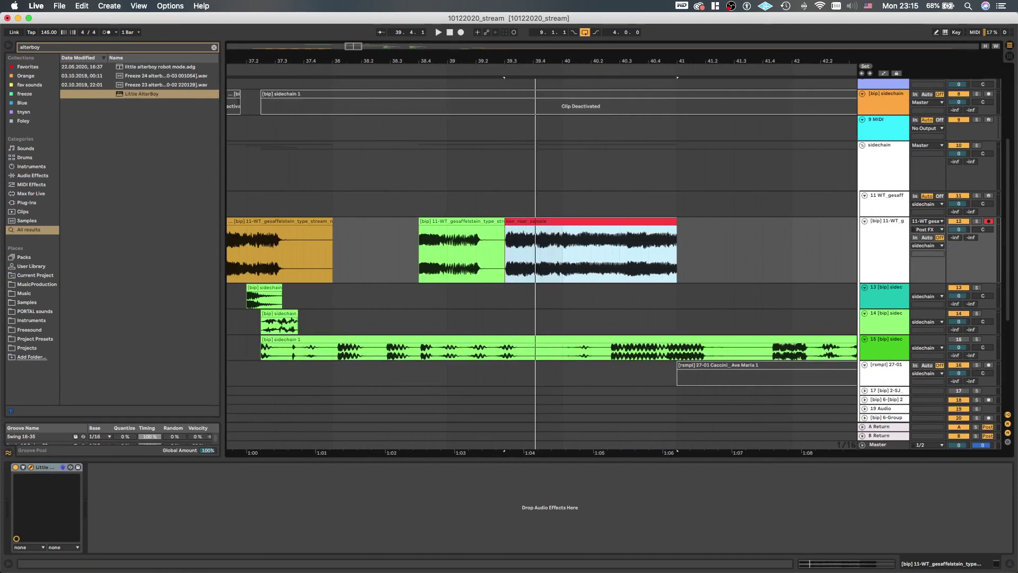
{"action": "left_click_drag", "start_coordinate": [404, 286], "coordinate": [427, 341]}
{"action": "key", "text": "a"}
{"action": "left_click", "coordinate": [265, 424]}
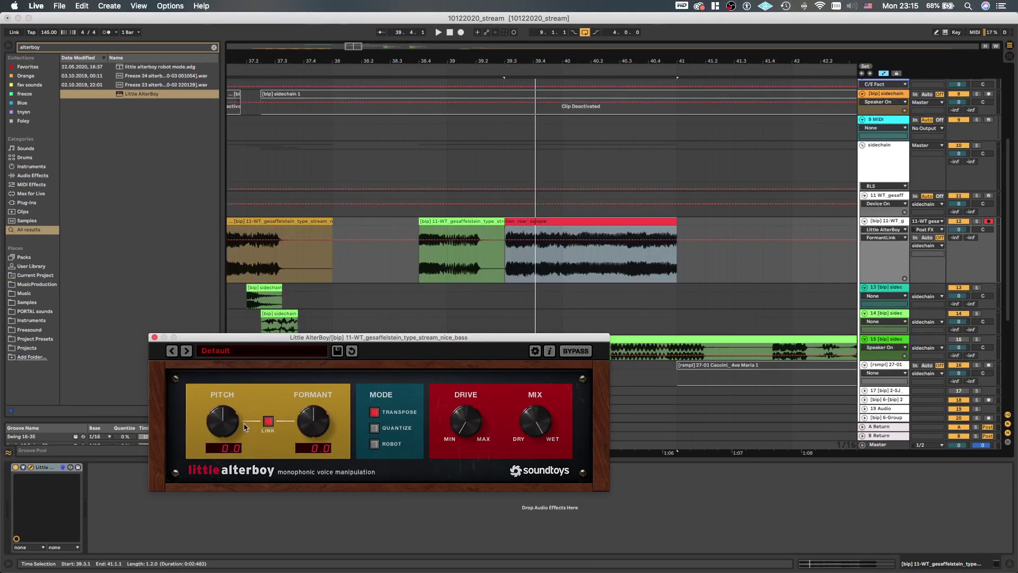
{"action": "left_click", "coordinate": [226, 424]}
{"action": "scroll", "coordinate": [534, 219], "scroll_direction": "up", "scroll_amount": 3}
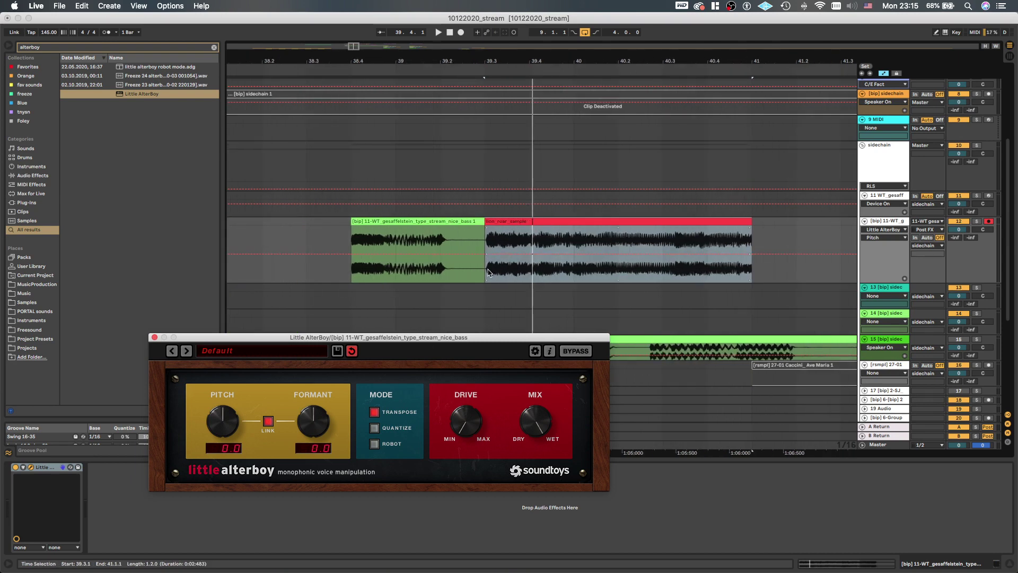
Draw a jagged freehand Pitch automation curve across lion_roar_sample from 39.3.1 to 41.1.1 and raise Little AlterBoy's Drive
{"action": "scroll", "coordinate": [488, 273], "scroll_direction": "down", "scroll_amount": 1}
{"action": "key", "text": "b"}
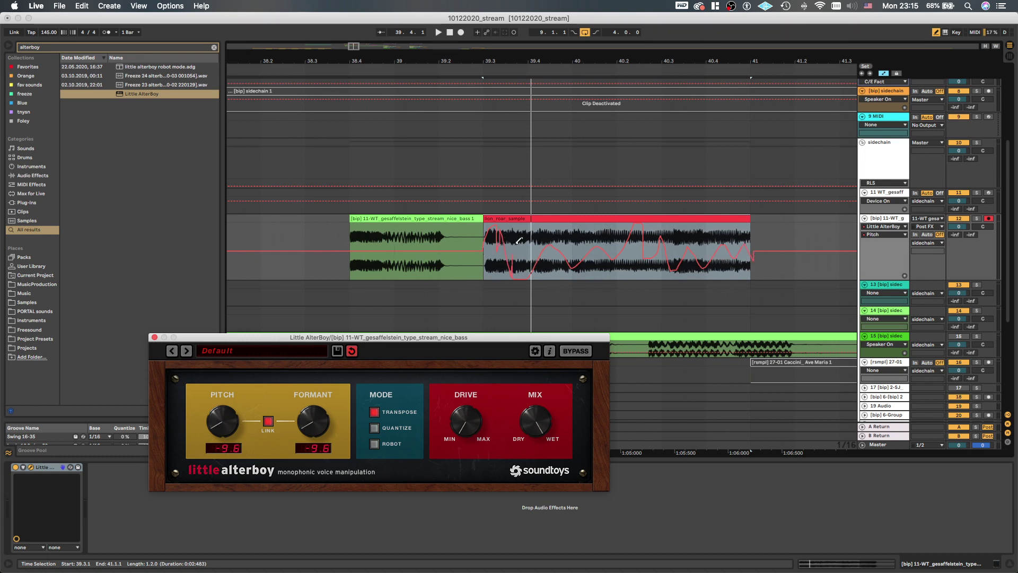
{"action": "left_click_drag", "start_coordinate": [529, 258], "coordinate": [531, 233]}
{"action": "scroll", "coordinate": [531, 255], "scroll_direction": "up", "scroll_amount": 1}
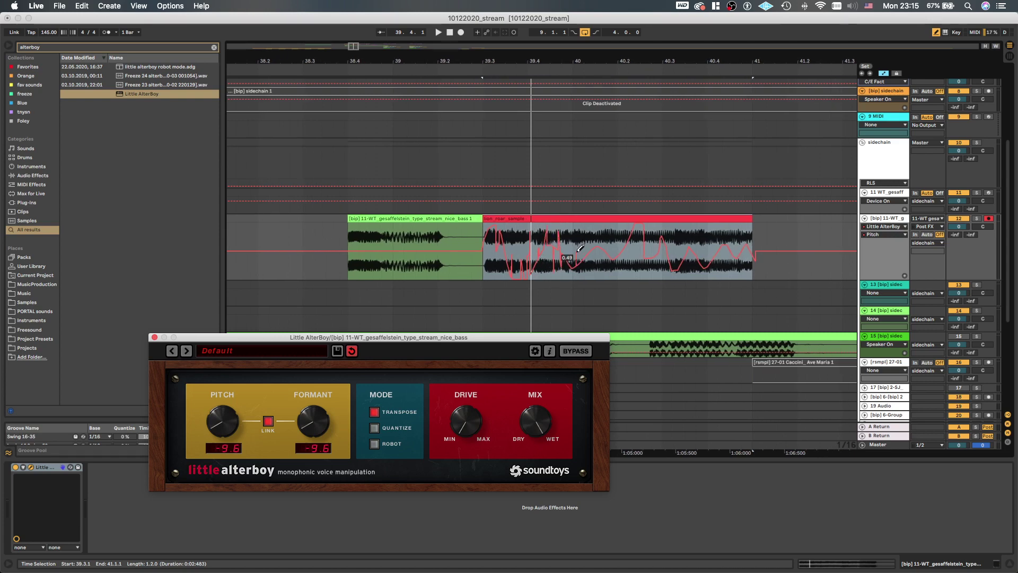
{"action": "left_click_drag", "start_coordinate": [588, 261], "coordinate": [603, 253]}
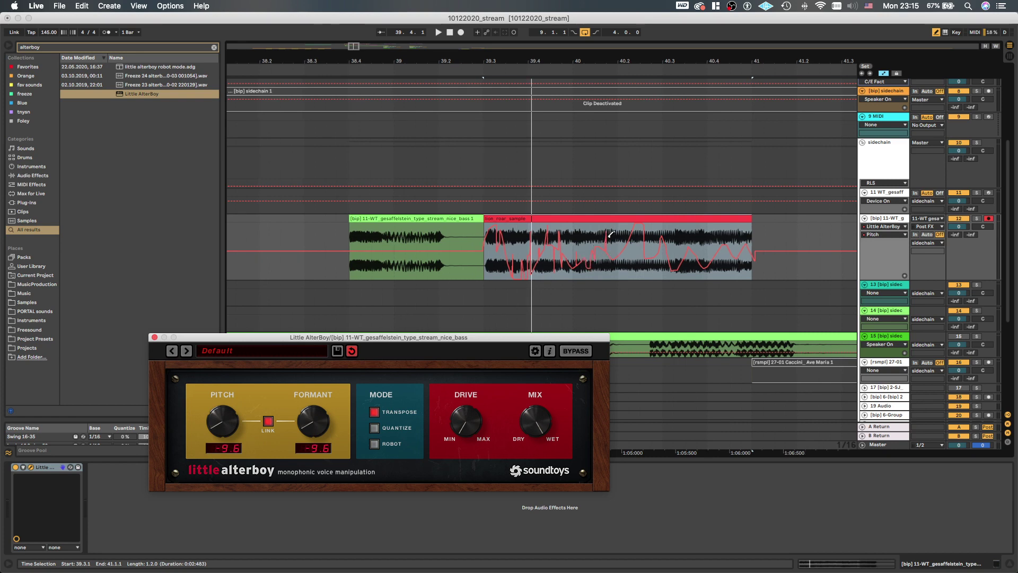
{"action": "scroll", "coordinate": [632, 234], "scroll_direction": "down", "scroll_amount": 1}
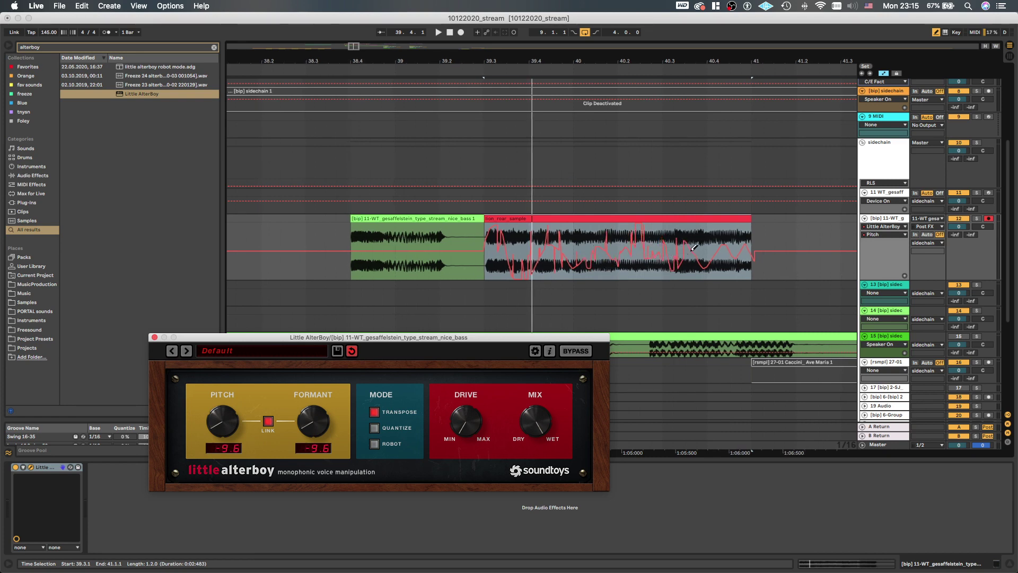
{"action": "scroll", "coordinate": [698, 250], "scroll_direction": "left", "scroll_amount": 1}
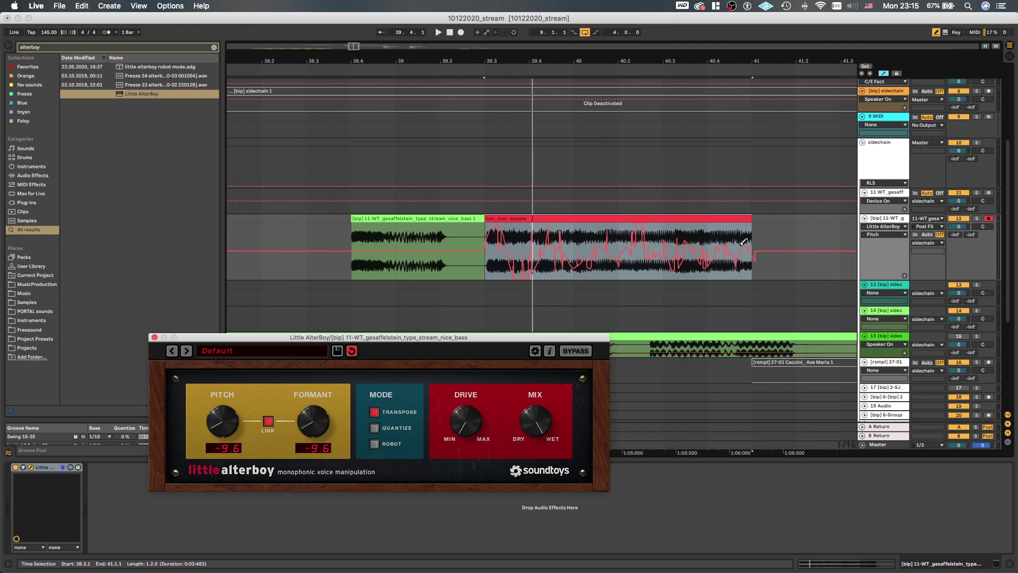
{"action": "left_click", "coordinate": [487, 273]}
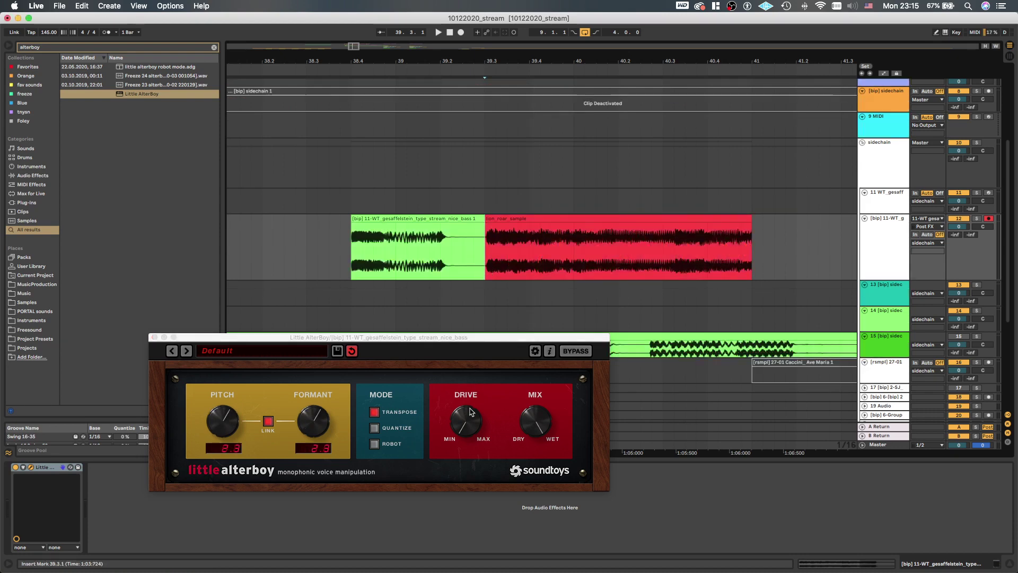
{"action": "left_click_drag", "start_coordinate": [471, 412], "coordinate": [472, 378]}
Record the AlterBoy-processed roar onto a new audio track from 39.3.1 and move the take past bar 41
{"action": "left_click", "coordinate": [488, 259]}
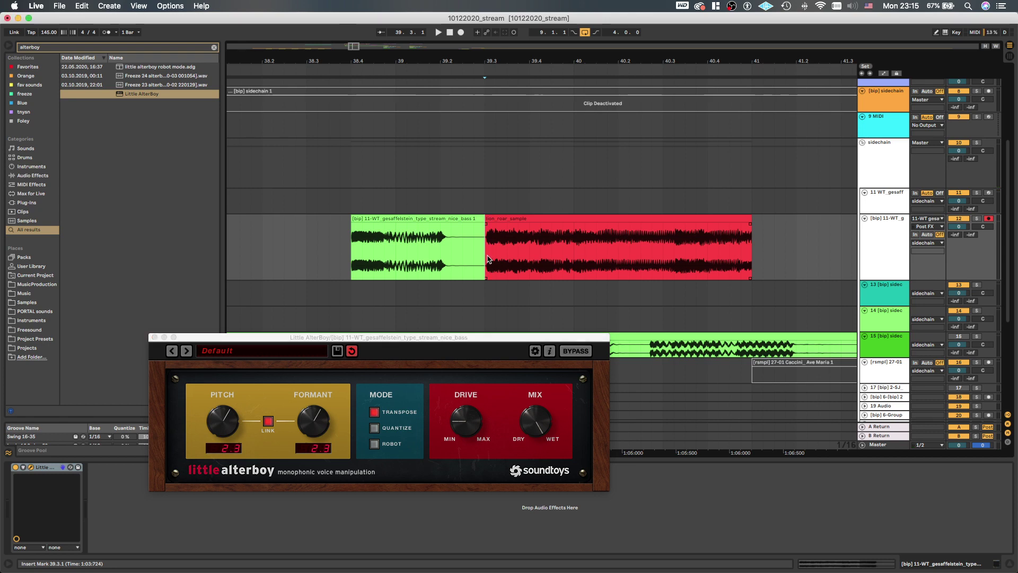
{"action": "key", "text": "super+t"}
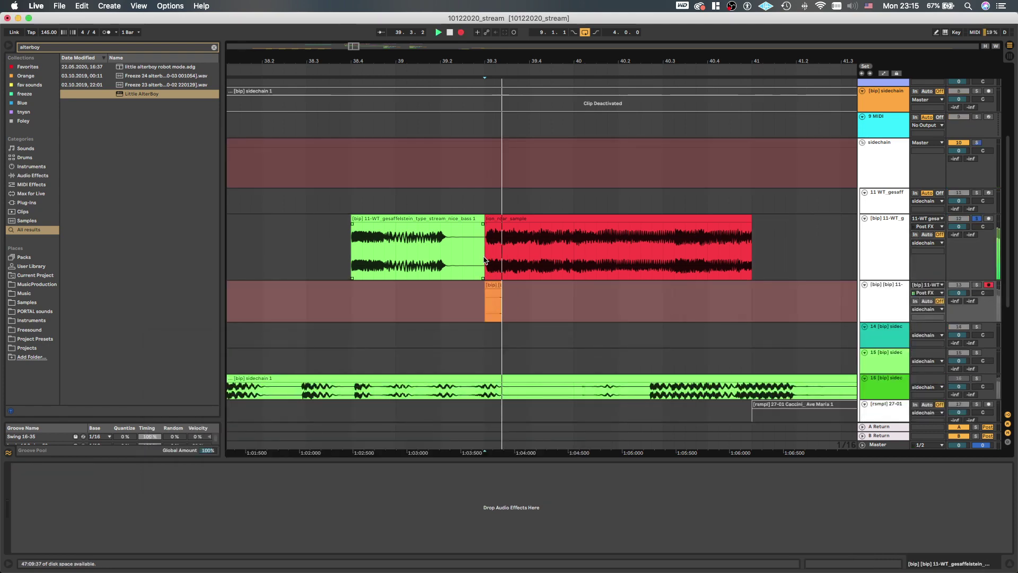
{"action": "scroll", "coordinate": [504, 258], "scroll_direction": "down", "scroll_amount": 4}
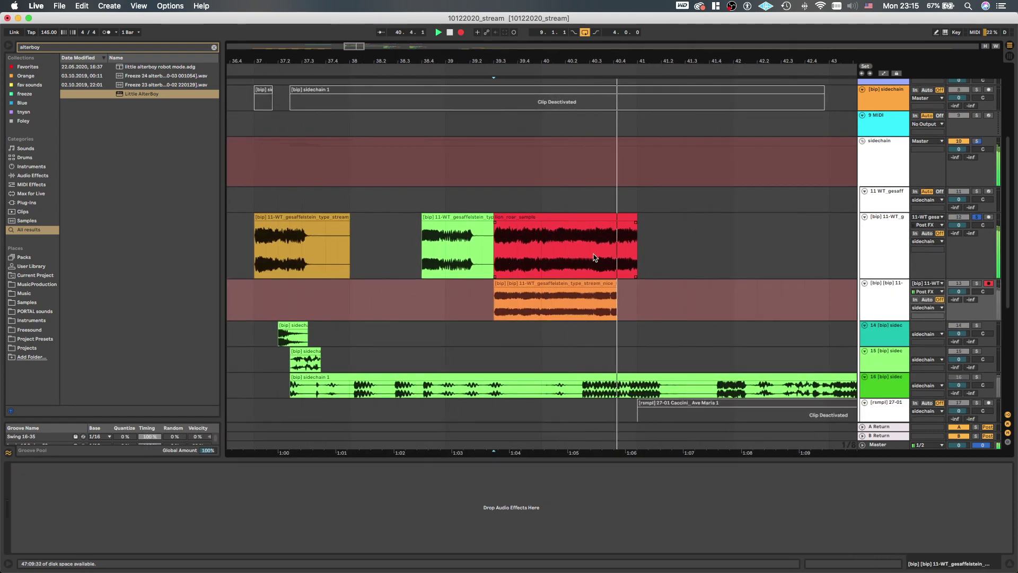
{"action": "key", "text": "space"}
{"action": "scroll", "coordinate": [588, 292], "scroll_direction": "down", "scroll_amount": 3}
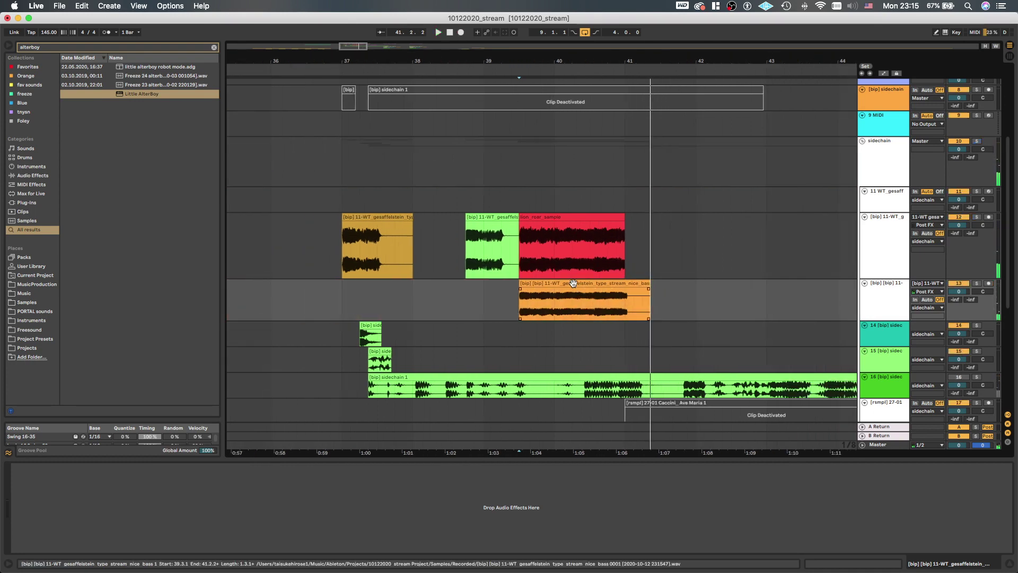
{"action": "left_click_drag", "start_coordinate": [580, 292], "coordinate": [680, 301]}
Search the browser for MAutoPitch and load it onto the track holding the re-recorded roar
{"action": "left_click", "coordinate": [884, 306]}
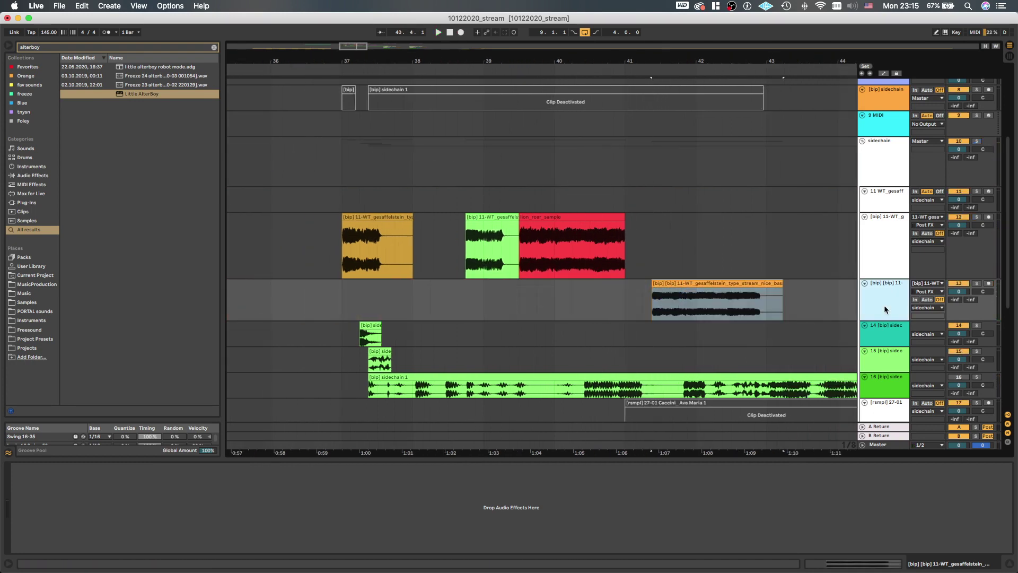
{"action": "key", "text": "super+f"}
{"action": "type", "text": "maut"}
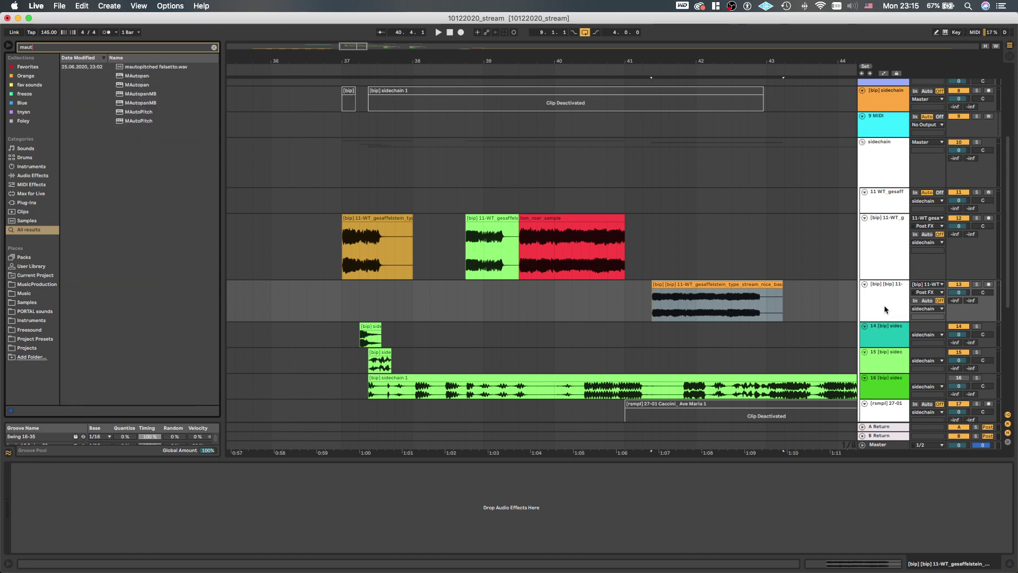
{"action": "key", "text": "Down"}
{"action": "key", "text": "Down"}
{"action": "key", "text": "Down"}
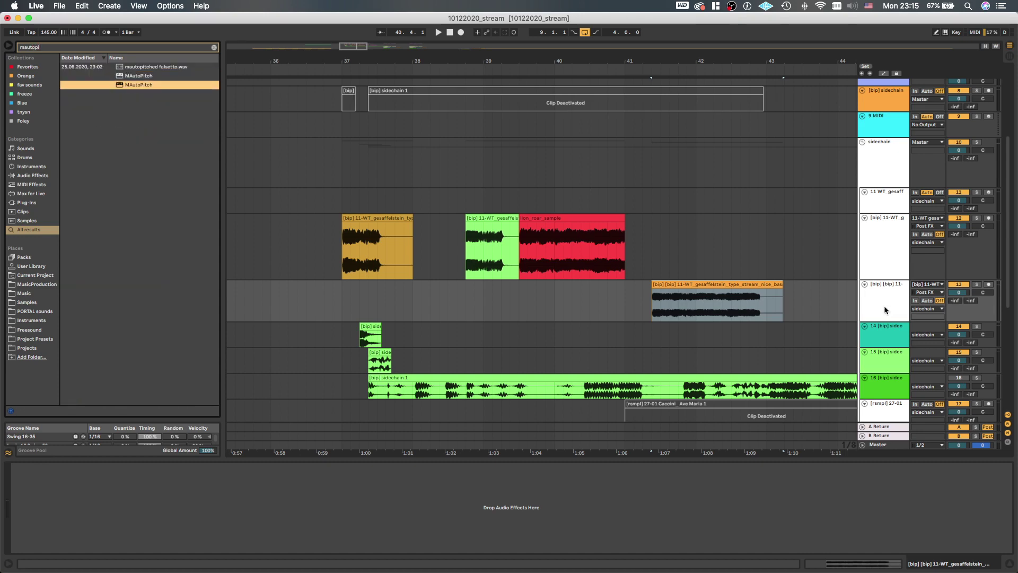
{"action": "key", "text": "Return"}
Delete Little AlterBoy from the recorded bass track
{"action": "key", "text": "Up"}
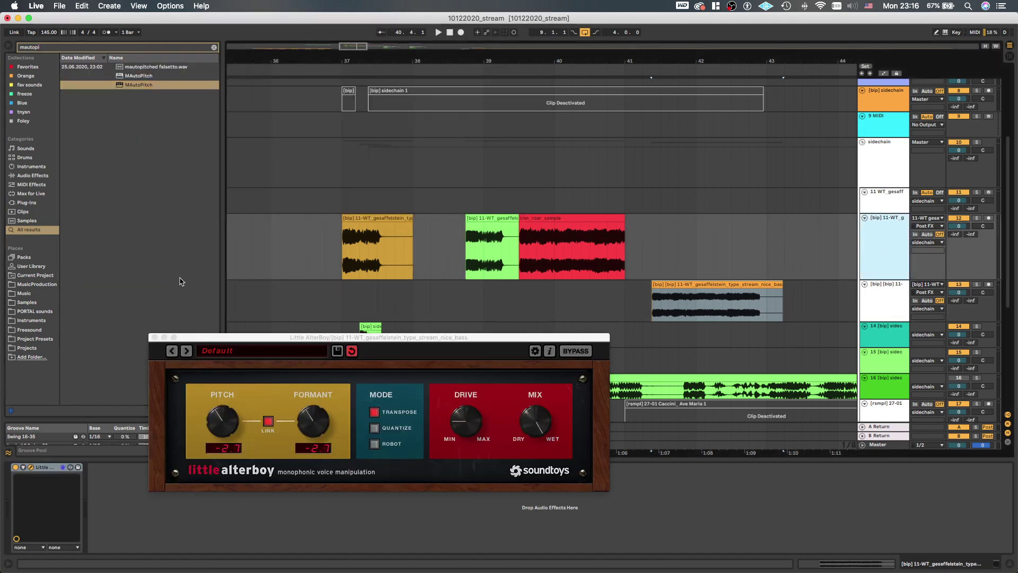
{"action": "left_click", "coordinate": [153, 338]}
{"action": "left_click", "coordinate": [48, 469]}
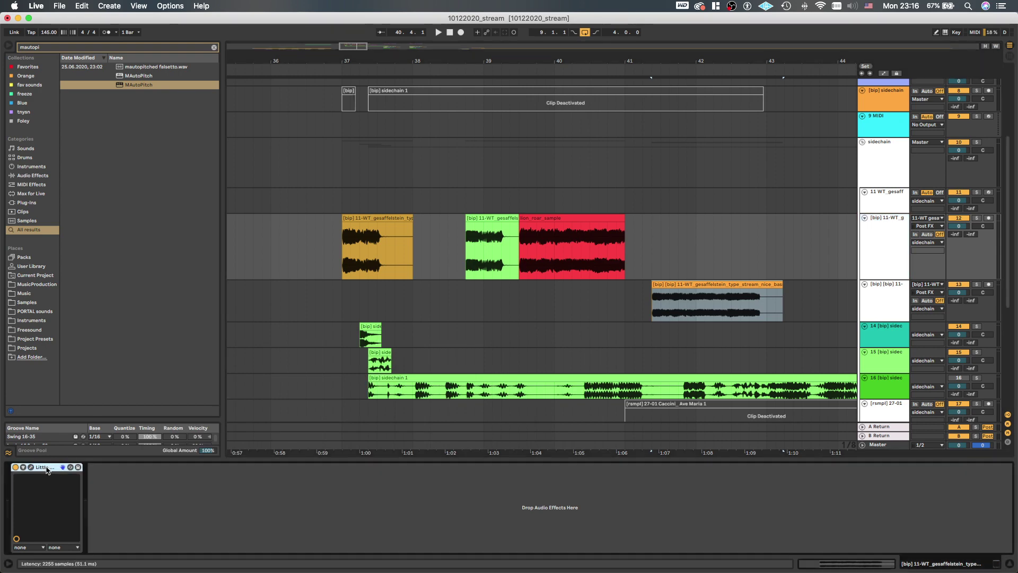
{"action": "key", "text": "Delete"}
Move the re-recorded roar to start at 41.1.1 and lower MAutoPitch's Formant Shift to about -7.25 during playback
{"action": "left_click", "coordinate": [649, 312]}
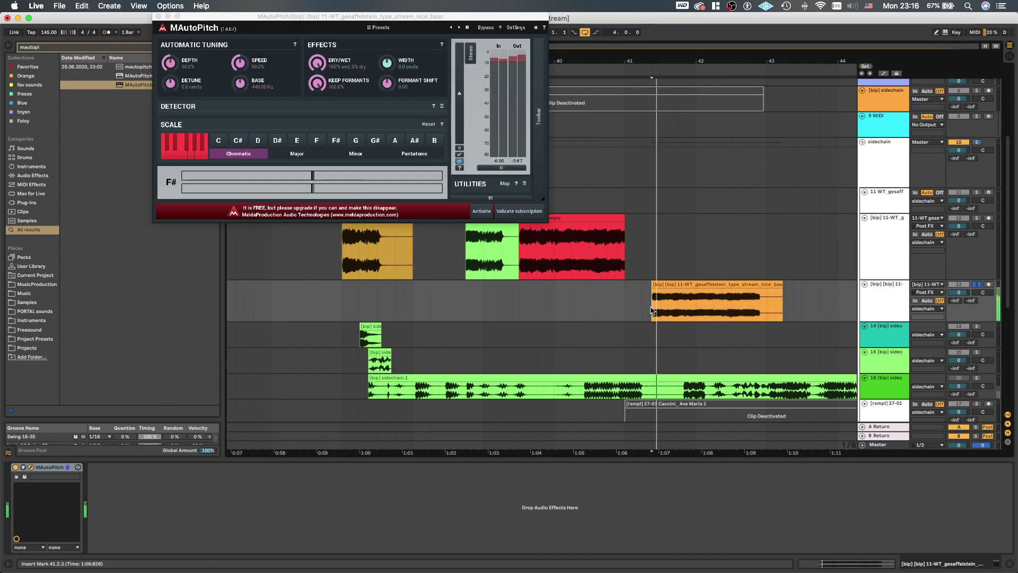
{"action": "left_click_drag", "start_coordinate": [659, 288], "coordinate": [645, 288]}
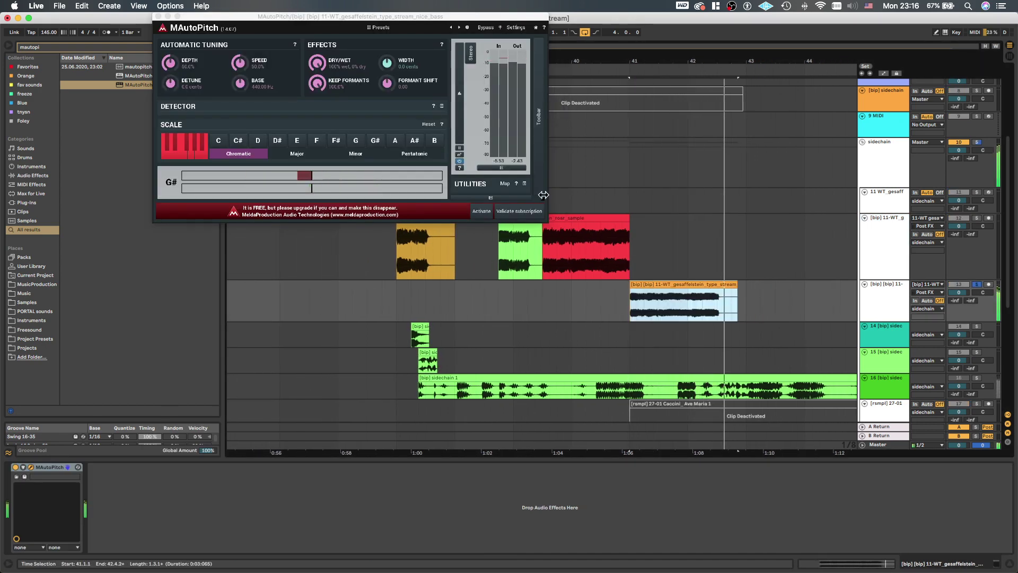
{"action": "left_click_drag", "start_coordinate": [387, 83], "coordinate": [383, 62]}
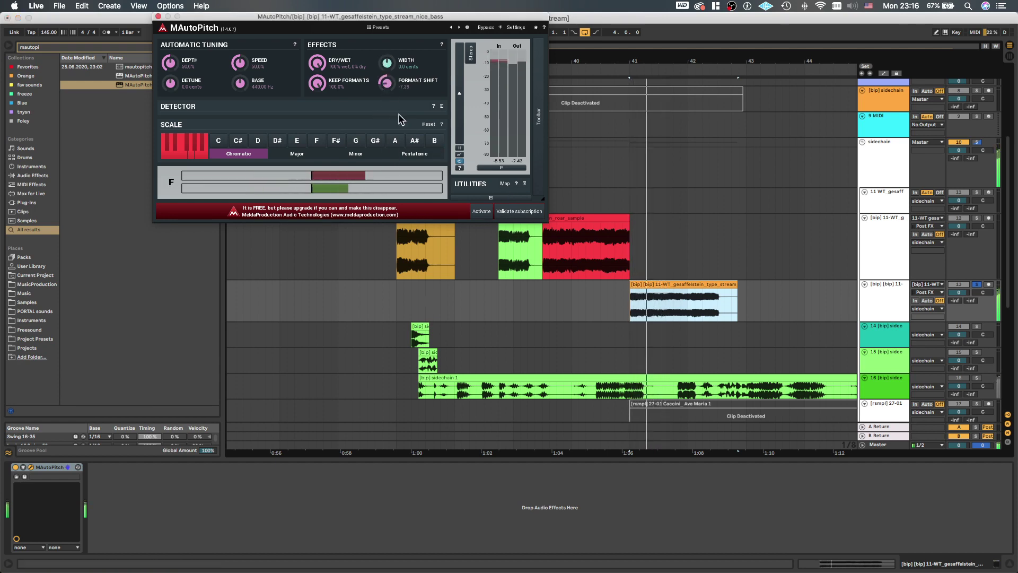
{"action": "left_click", "coordinate": [158, 16]}
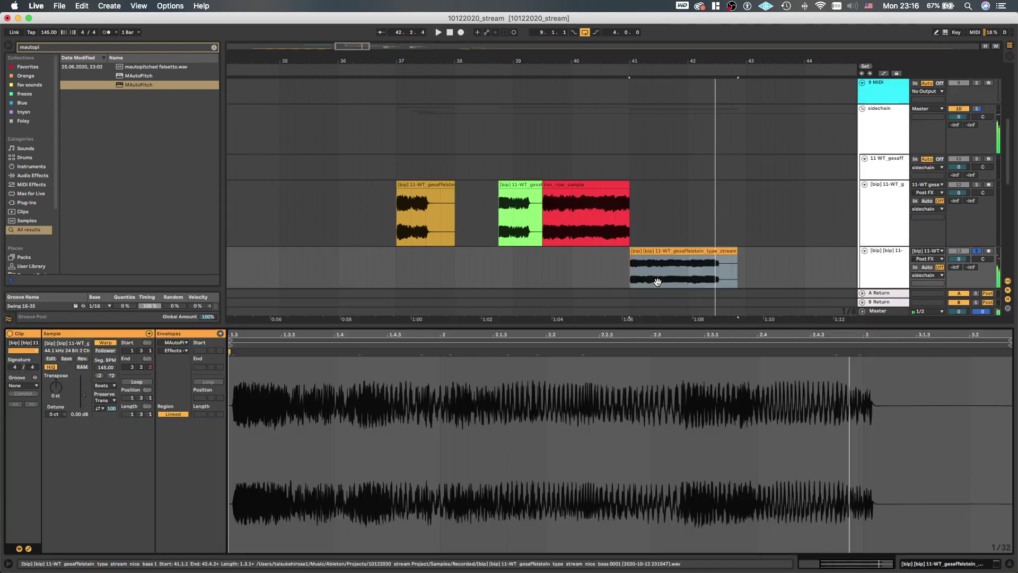
Remove MAutoPitch and the re-recorded roar clip at 41.1.1 from the new track
{"action": "double_click", "coordinate": [678, 299]}
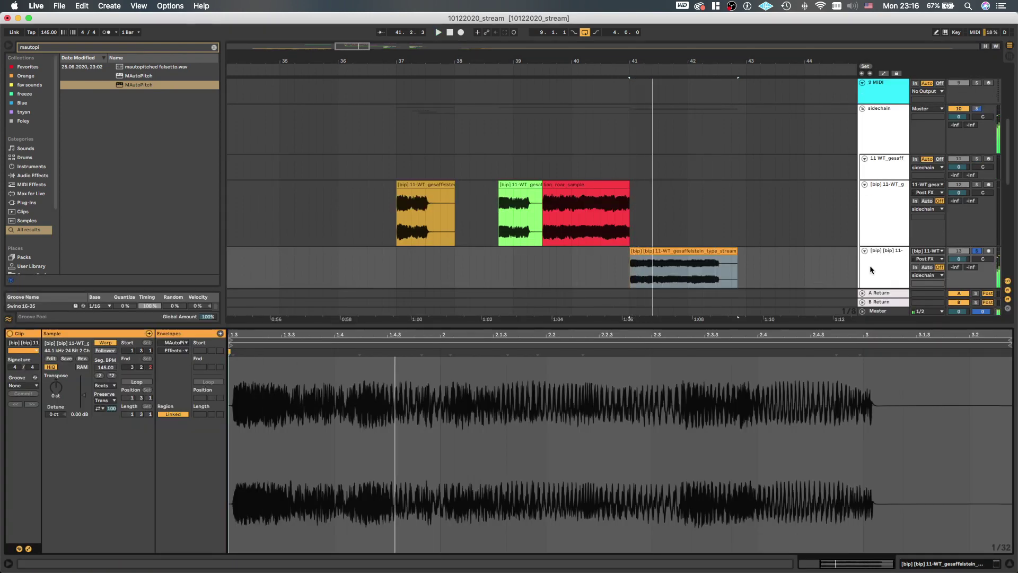
{"action": "left_click", "coordinate": [870, 269]}
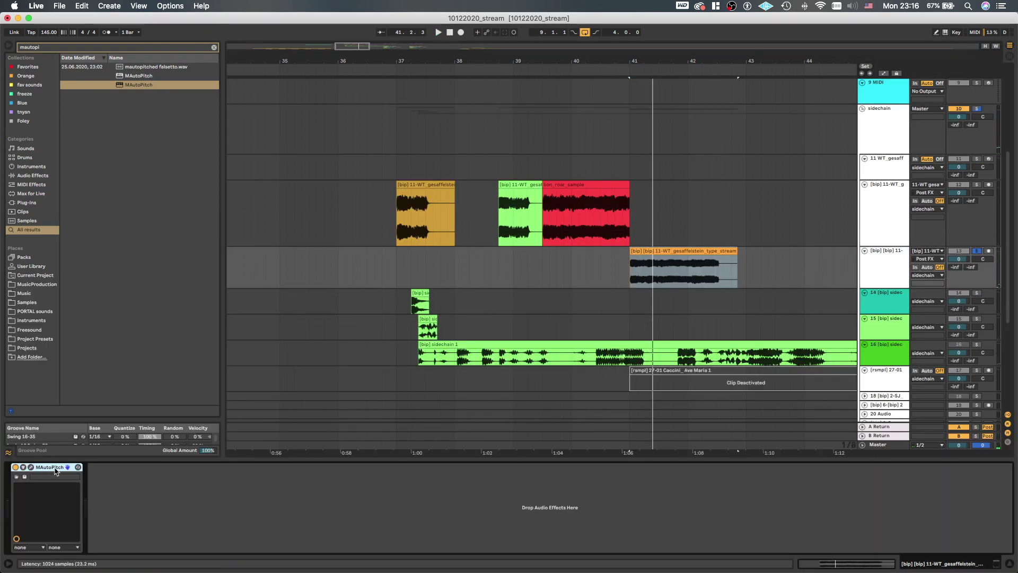
{"action": "left_click", "coordinate": [650, 252]}
Solo the recorded bass track and play it from 39.2.3 into lion_roar_sample
{"action": "left_click_drag", "start_coordinate": [535, 216], "coordinate": [540, 217]}
{"action": "key", "text": "s"}
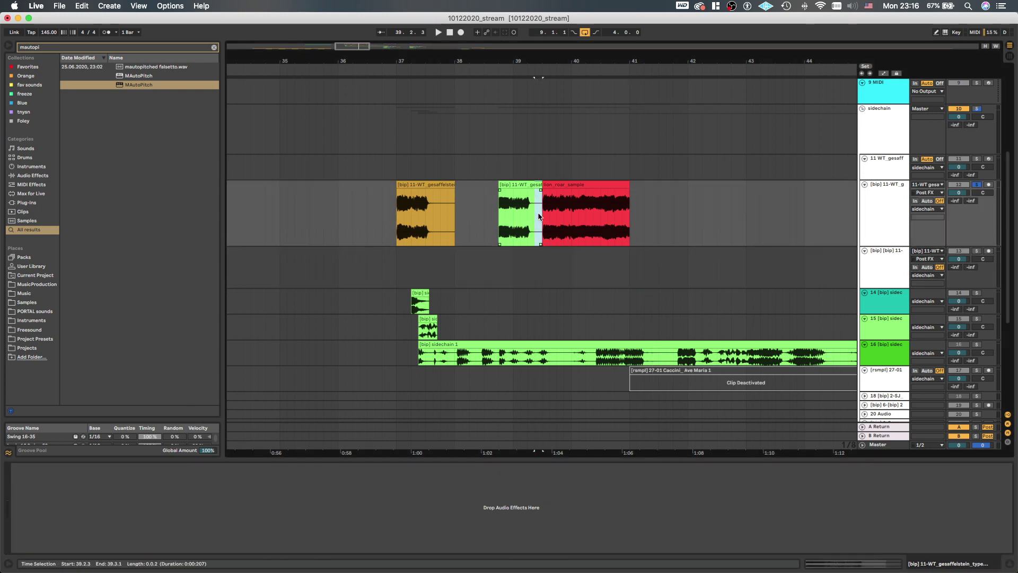
{"action": "key", "text": "space"}
{"action": "scroll", "coordinate": [533, 216], "scroll_direction": "down", "scroll_amount": 3}
{"action": "scroll", "coordinate": [542, 211], "scroll_direction": "up", "scroll_amount": 3}
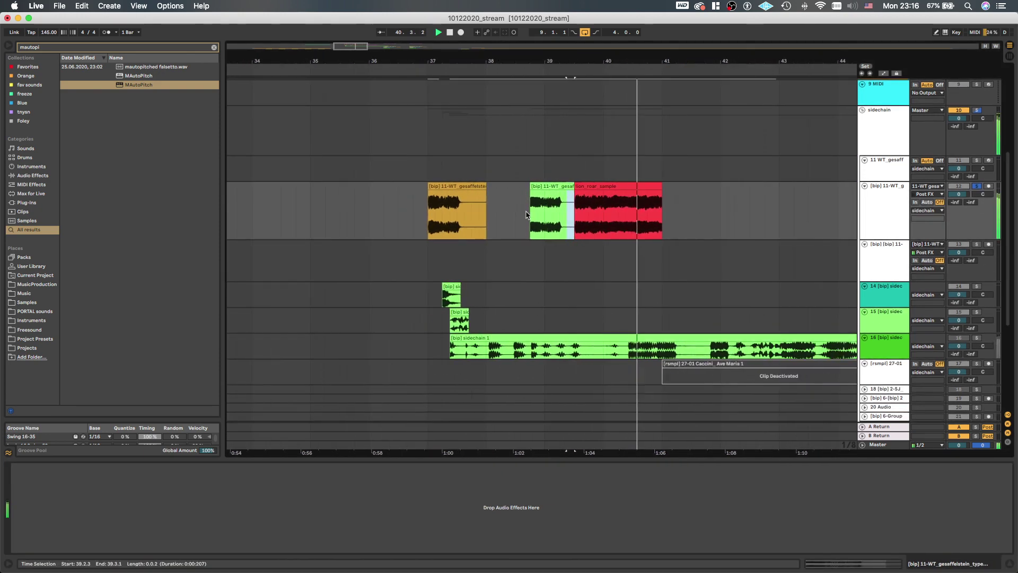
Unsolo the recorded bass track and play the drop from 37.1.1 with all tracks
{"action": "left_click", "coordinate": [428, 219]}
{"action": "key", "text": "space"}
{"action": "scroll", "coordinate": [429, 219], "scroll_direction": "up", "scroll_amount": 1}
{"action": "key", "text": "s"}
{"action": "scroll", "coordinate": [440, 216], "scroll_direction": "down", "scroll_amount": 1}
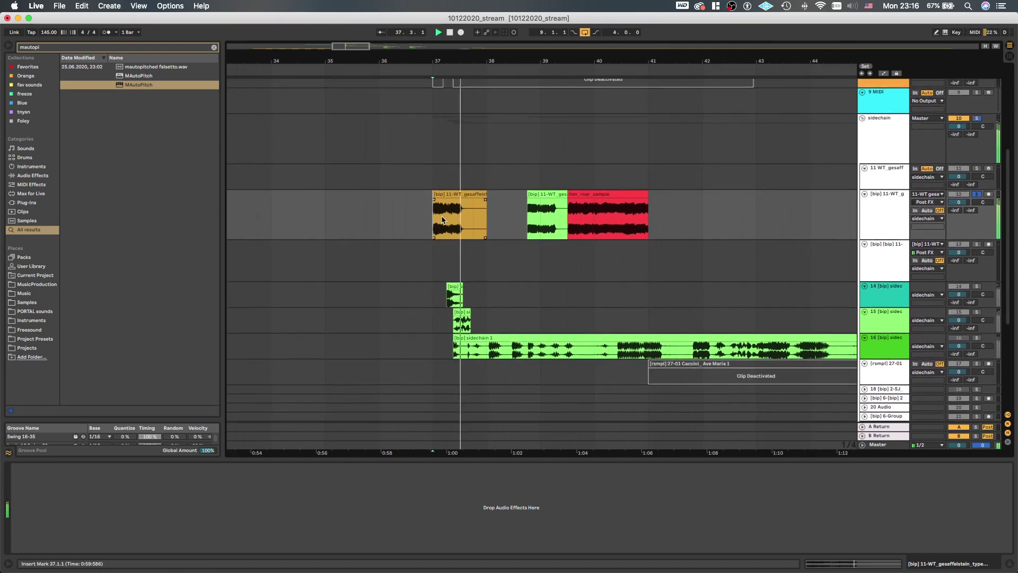
{"action": "key", "text": "space"}
{"action": "key", "text": "space"}
{"action": "key", "text": "space"}
{"action": "scroll", "coordinate": [448, 213], "scroll_direction": "down", "scroll_amount": 4}
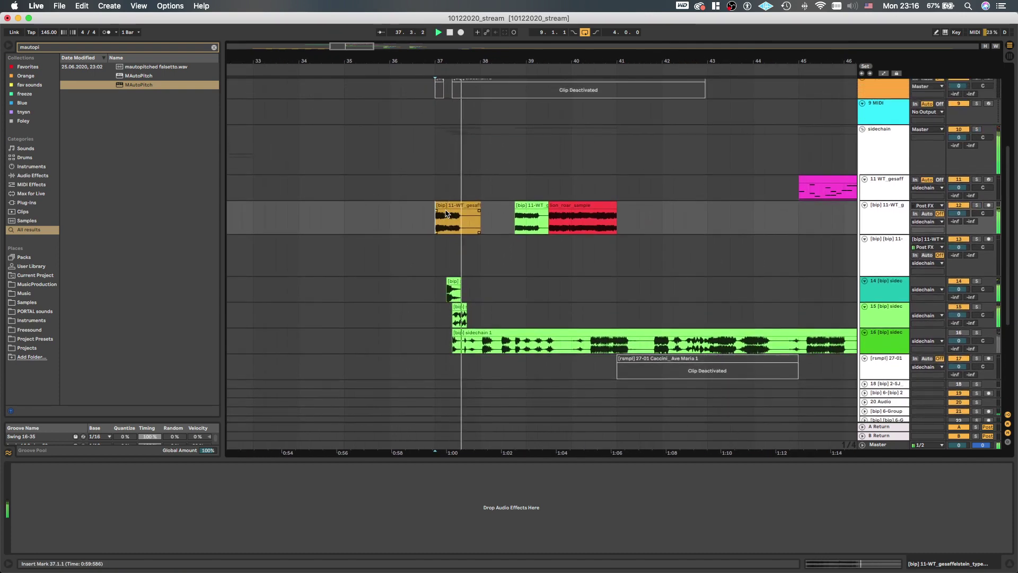
{"action": "scroll", "coordinate": [521, 217], "scroll_direction": "up", "scroll_amount": 4}
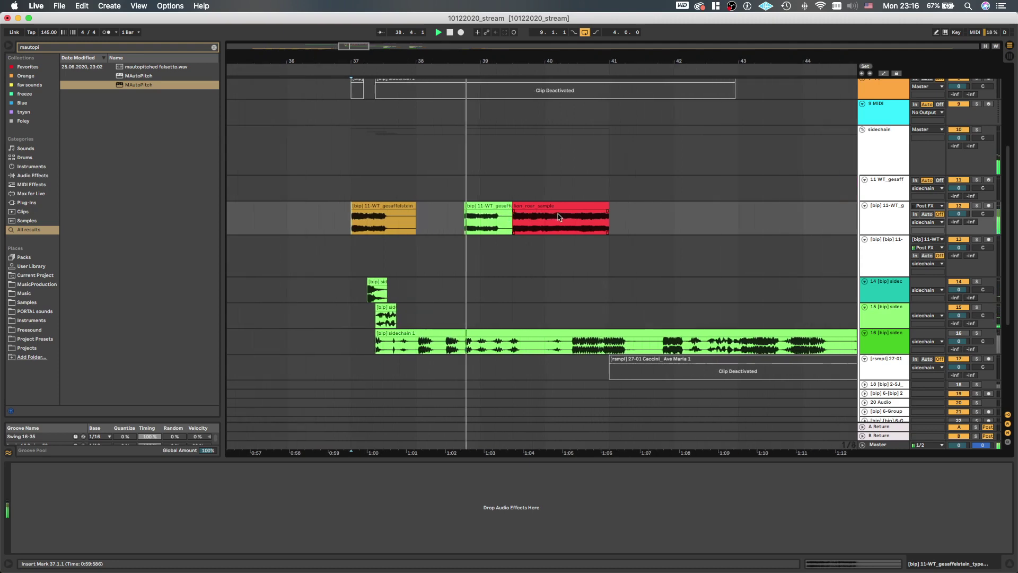
Extend lion_roar_sample to end at 41.3.1, giving it a length of two bars
{"action": "left_click", "coordinate": [622, 206]}
{"action": "left_click_drag", "start_coordinate": [621, 207], "coordinate": [669, 207]}
{"action": "scroll", "coordinate": [608, 214], "scroll_direction": "down", "scroll_amount": 1}
{"action": "scroll", "coordinate": [609, 214], "scroll_direction": "down", "scroll_amount": 1}
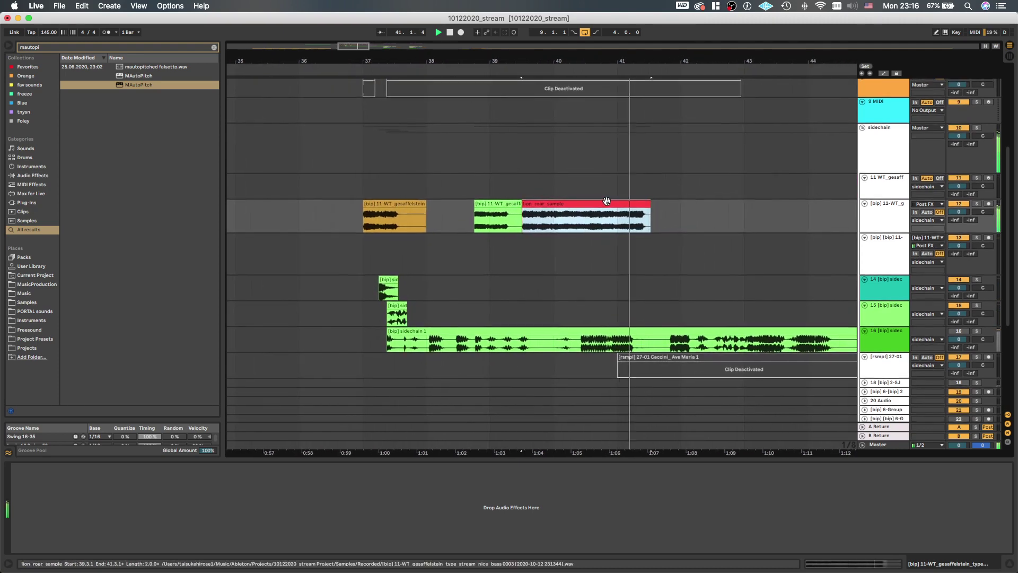
Stop playback and crop the lion_roar_sample clip to its two-bar length
{"action": "right_click", "coordinate": [603, 206]}
{"action": "left_click", "coordinate": [591, 203]}
{"action": "scroll", "coordinate": [591, 203], "scroll_direction": "left", "scroll_amount": 1}
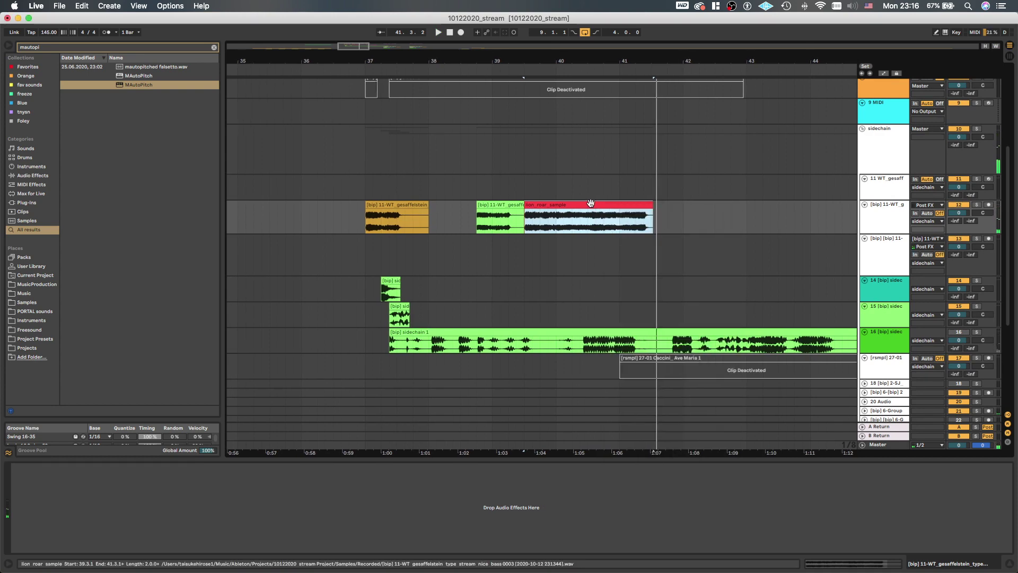
{"action": "right_click", "coordinate": [590, 204]}
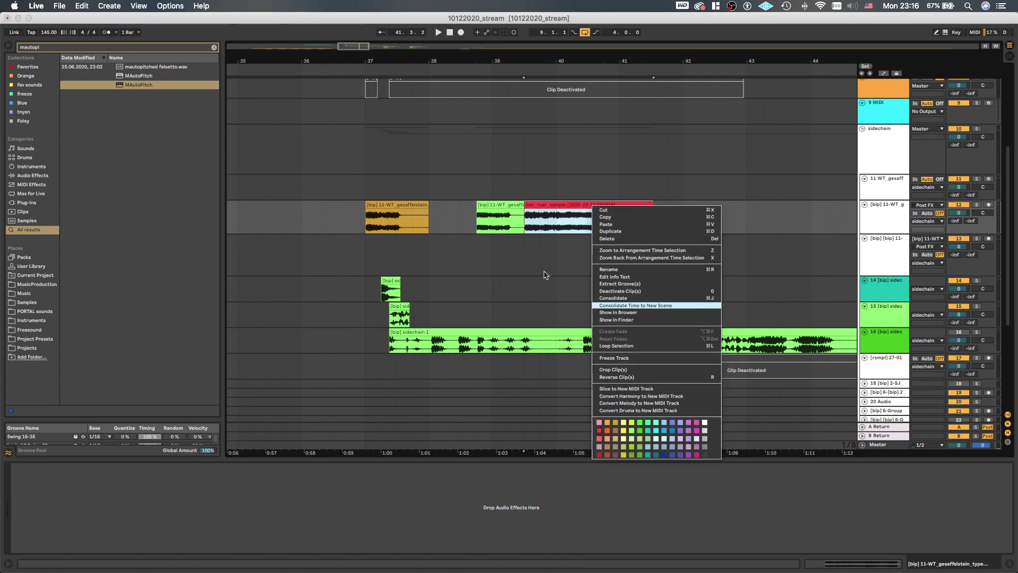
{"action": "left_click", "coordinate": [555, 223]}
Place a copy of the cropped lion_roar_sample on the same track before bar 25
{"action": "scroll", "coordinate": [554, 220], "scroll_direction": "down", "scroll_amount": 5}
{"action": "left_click_drag", "start_coordinate": [558, 211], "coordinate": [385, 211]}
{"action": "scroll", "coordinate": [385, 211], "scroll_direction": "up", "scroll_amount": 3}
{"action": "scroll", "coordinate": [496, 239], "scroll_direction": "right", "scroll_amount": 5}
Play the drop from 37.1.1, and replay the cropped lion_roar_sample from 40.1.1
{"action": "left_click", "coordinate": [473, 229]}
{"action": "key", "text": "space"}
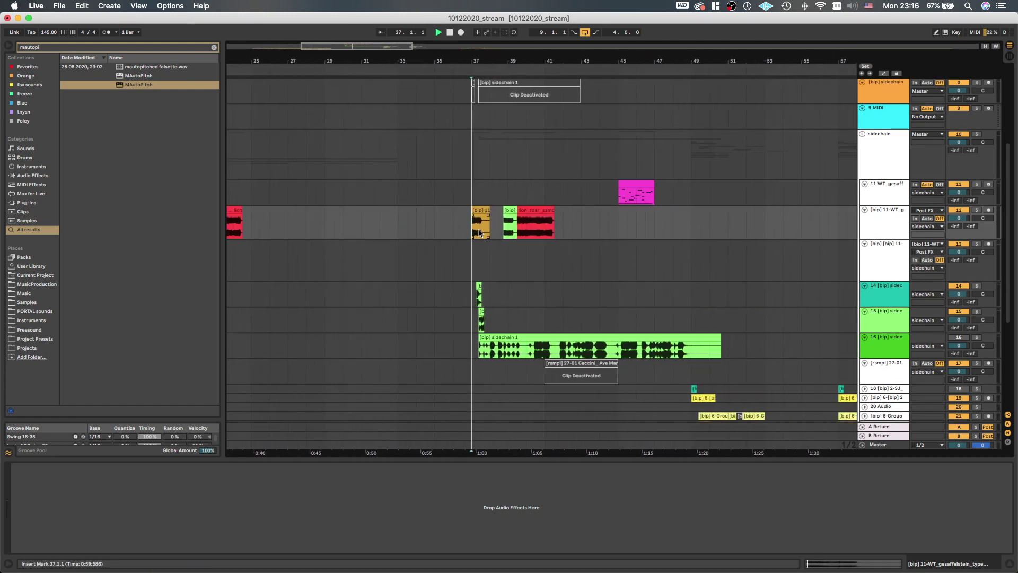
{"action": "scroll", "coordinate": [483, 228], "scroll_direction": "up", "scroll_amount": 3}
{"action": "scroll", "coordinate": [487, 224], "scroll_direction": "right", "scroll_amount": 3}
{"action": "scroll", "coordinate": [488, 222], "scroll_direction": "down", "scroll_amount": 1}
{"action": "scroll", "coordinate": [489, 226], "scroll_direction": "up", "scroll_amount": 3}
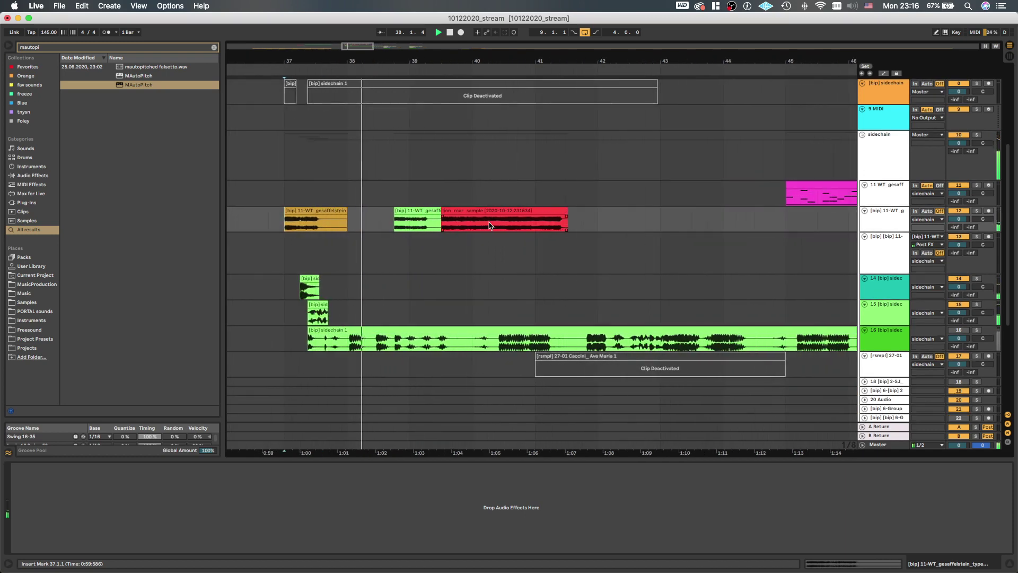
{"action": "scroll", "coordinate": [489, 226], "scroll_direction": "down", "scroll_amount": 1}
{"action": "scroll", "coordinate": [489, 226], "scroll_direction": "down", "scroll_amount": 2}
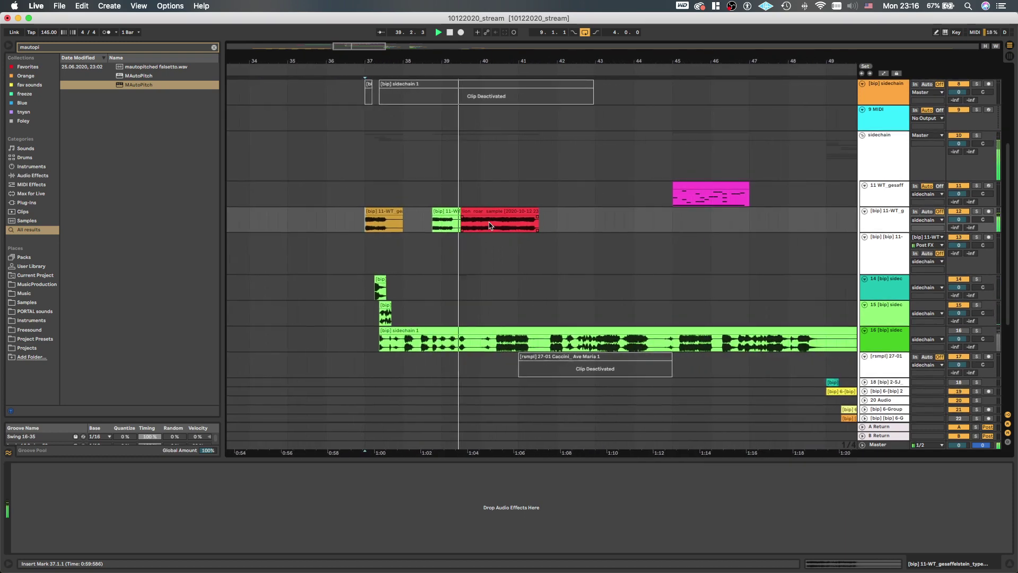
{"action": "scroll", "coordinate": [489, 226], "scroll_direction": "up", "scroll_amount": 3}
{"action": "scroll", "coordinate": [489, 226], "scroll_direction": "left", "scroll_amount": 2}
{"action": "scroll", "coordinate": [489, 226], "scroll_direction": "down", "scroll_amount": 1}
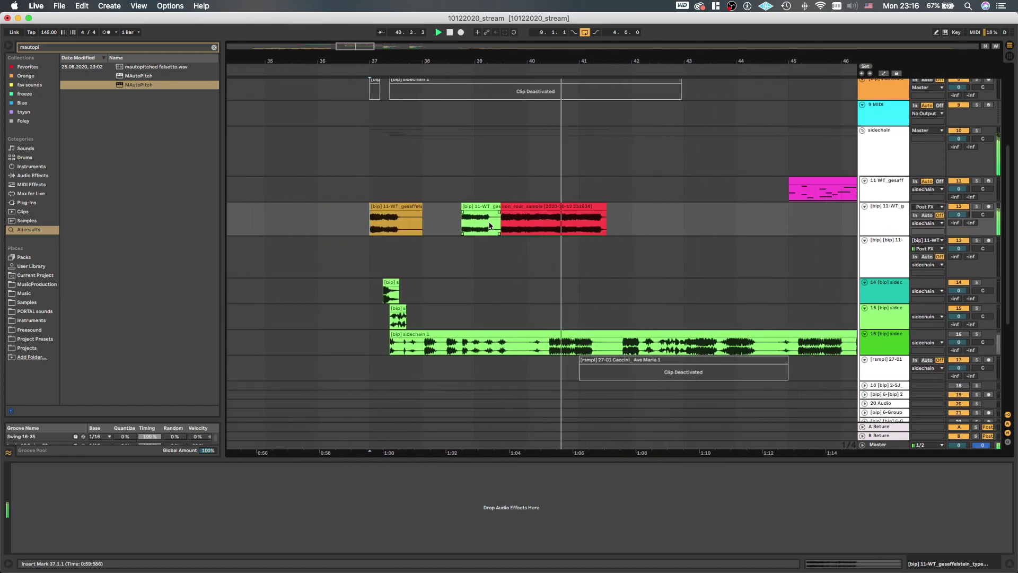
{"action": "left_click", "coordinate": [529, 224]}
{"action": "key", "text": "space"}
{"action": "key", "text": "space"}
{"action": "scroll", "coordinate": [529, 224], "scroll_direction": "up", "scroll_amount": 1}
{"action": "scroll", "coordinate": [530, 224], "scroll_direction": "up", "scroll_amount": 1}
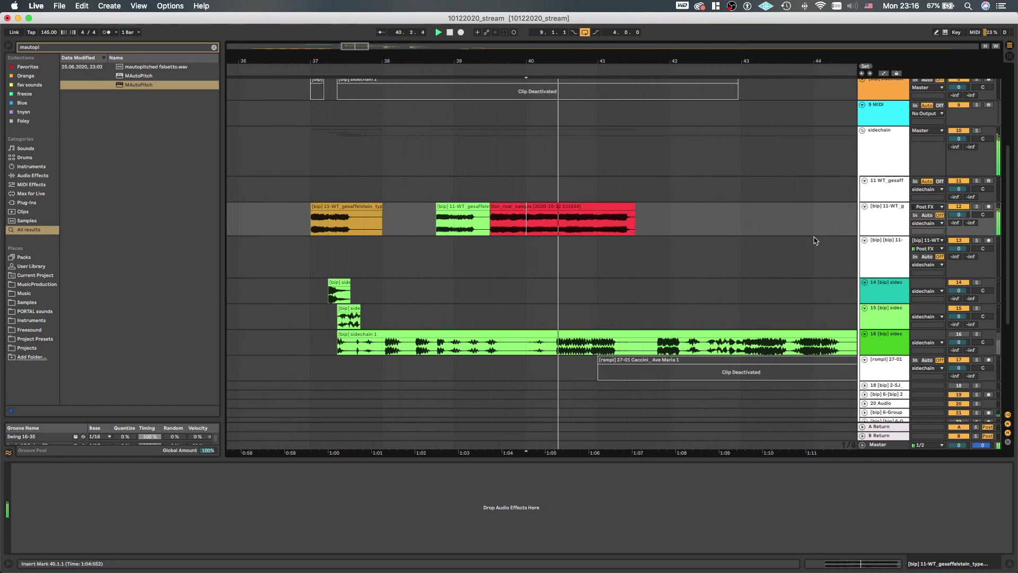
Stop playback and insert an empty audio track directly below the recorded bass track
{"action": "key", "text": "space"}
{"action": "left_click", "coordinate": [882, 226]}
{"action": "key", "text": "super+t"}
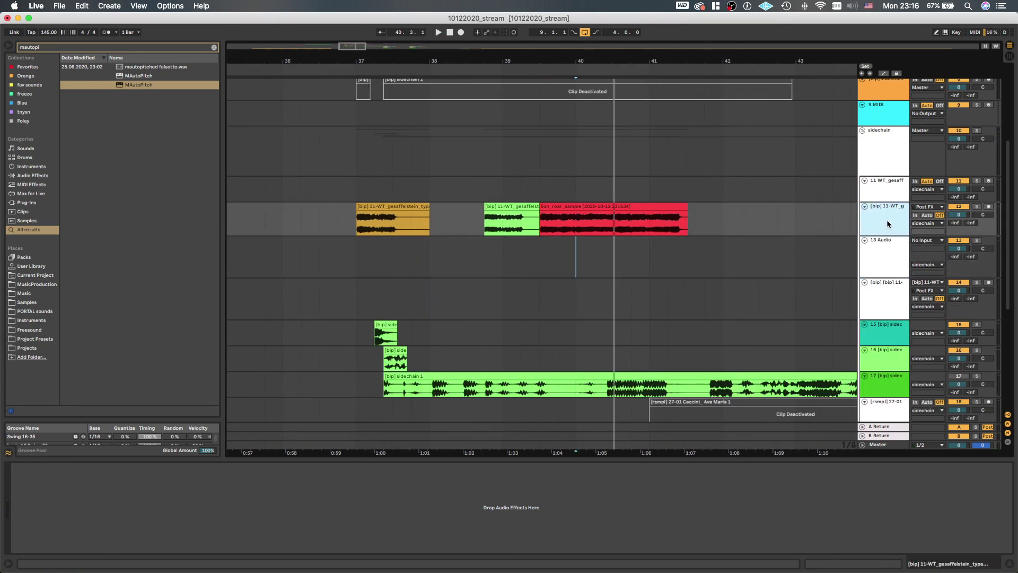
Insert an empty MIDI track below the recorded bass track and delete the empty audio track
{"action": "left_click", "coordinate": [886, 304]}
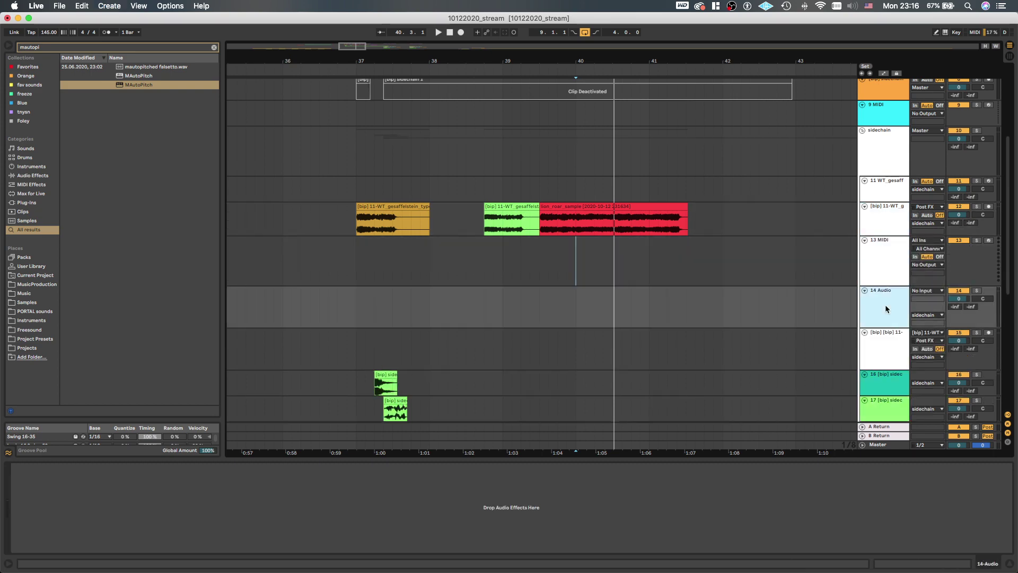
{"action": "key", "text": "Delete"}
{"action": "scroll", "coordinate": [801, 300], "scroll_direction": "down", "scroll_amount": 4}
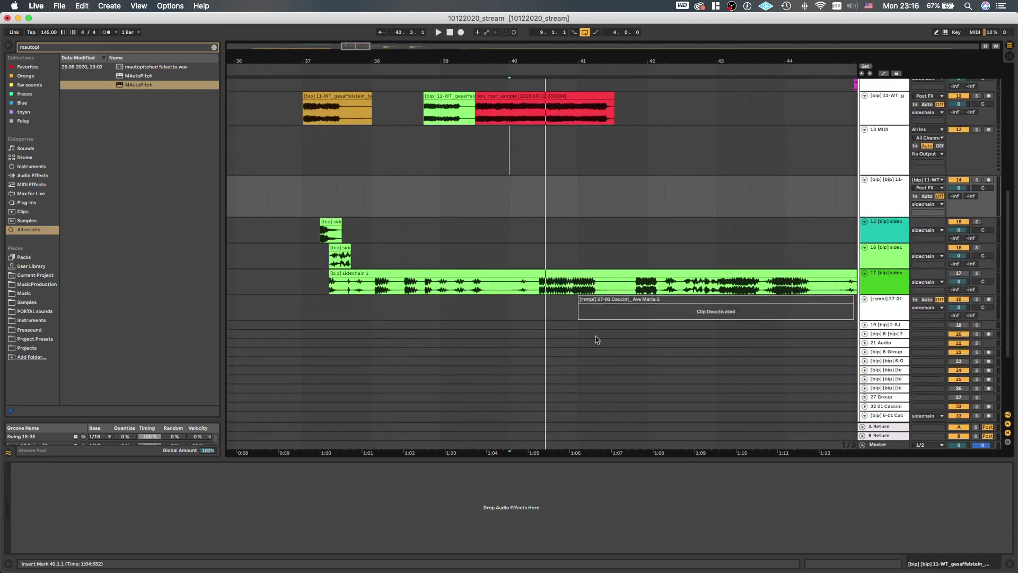
Solo the long sidechain 1 audio track and play it from 40.3.3
{"action": "left_click", "coordinate": [555, 289]}
{"action": "left_click", "coordinate": [556, 290]}
{"action": "key", "text": "s"}
{"action": "key", "text": "space"}
{"action": "scroll", "coordinate": [555, 289], "scroll_direction": "up", "scroll_amount": 2}
{"action": "scroll", "coordinate": [577, 289], "scroll_direction": "down", "scroll_amount": 3}
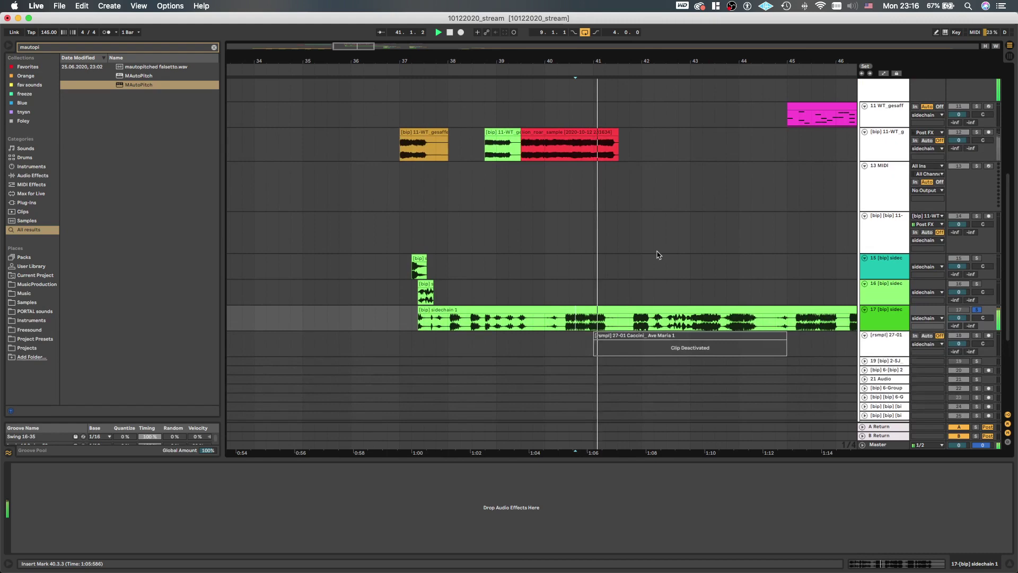
{"action": "left_click", "coordinate": [893, 192]}
{"action": "left_click", "coordinate": [884, 181]}
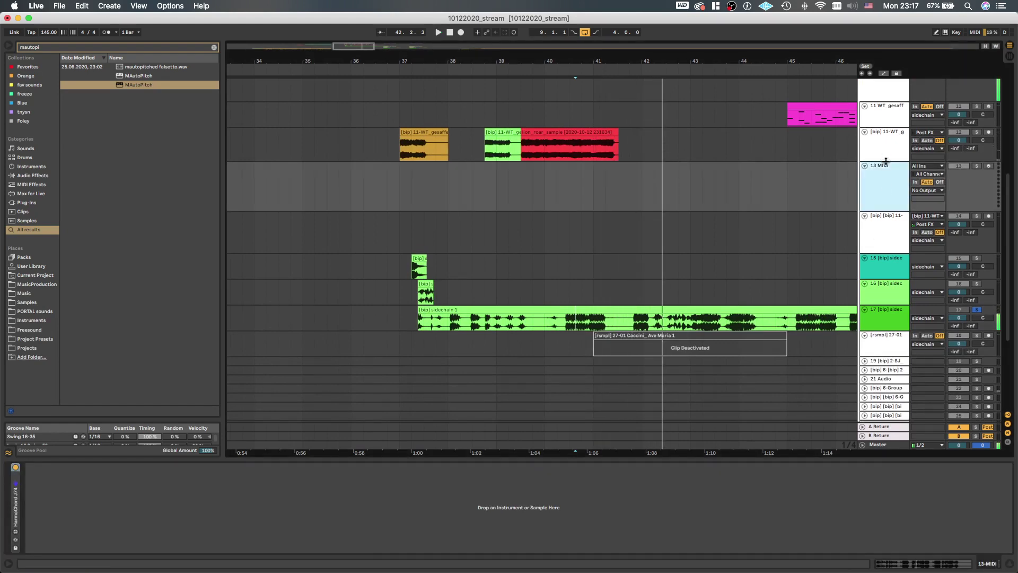
{"action": "key", "text": "Delete"}
{"action": "left_click", "coordinate": [883, 144]}
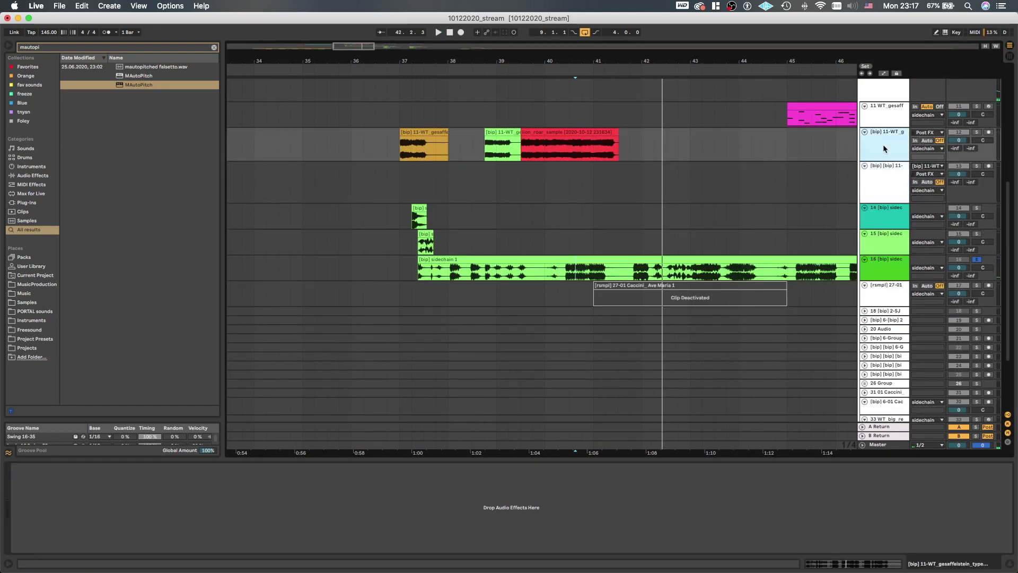
{"action": "key", "text": "super+z"}
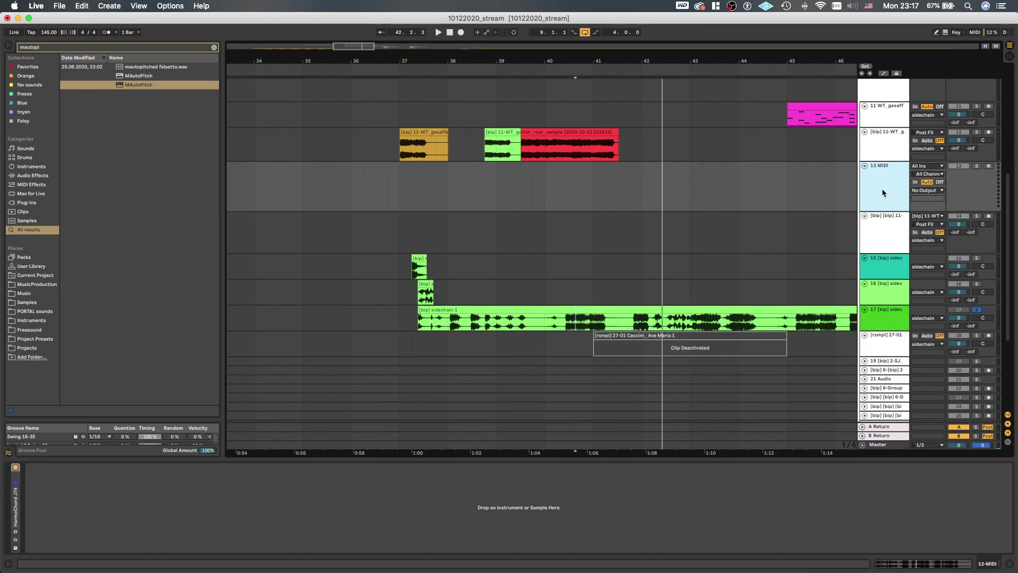
Search the browser for granulator and load Granulator II_Version2.2.2.adv onto the empty MIDI track
{"action": "key", "text": "super+f"}
{"action": "type", "text": "granulator"}
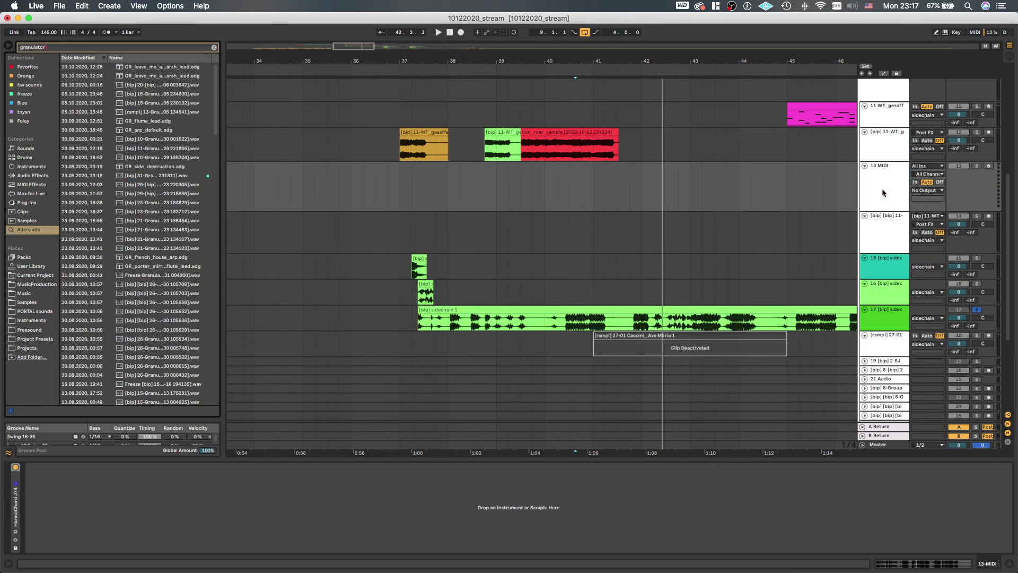
{"action": "scroll", "coordinate": [83, 233], "scroll_direction": "down", "scroll_amount": 20}
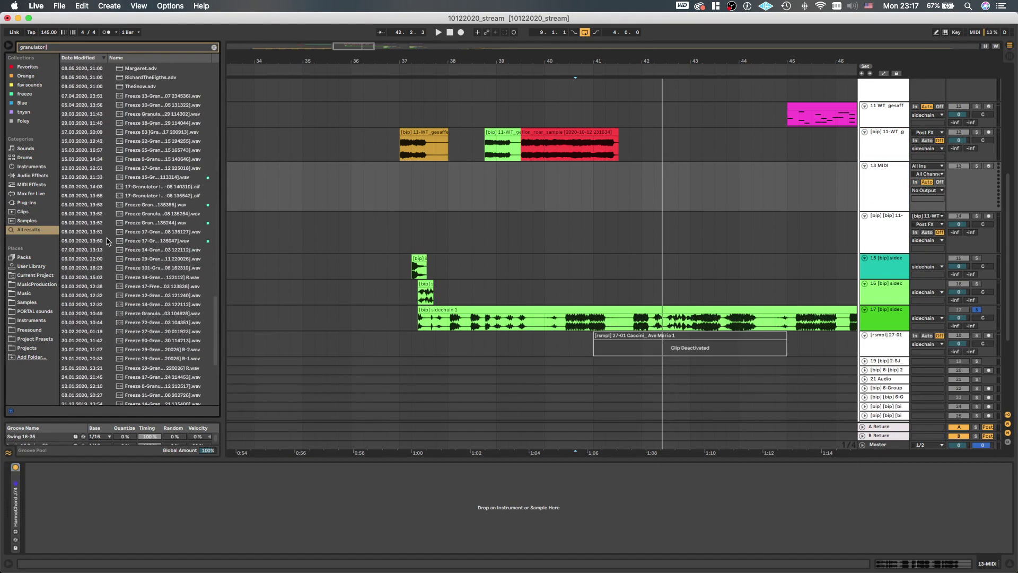
{"action": "scroll", "coordinate": [108, 241], "scroll_direction": "down", "scroll_amount": 1}
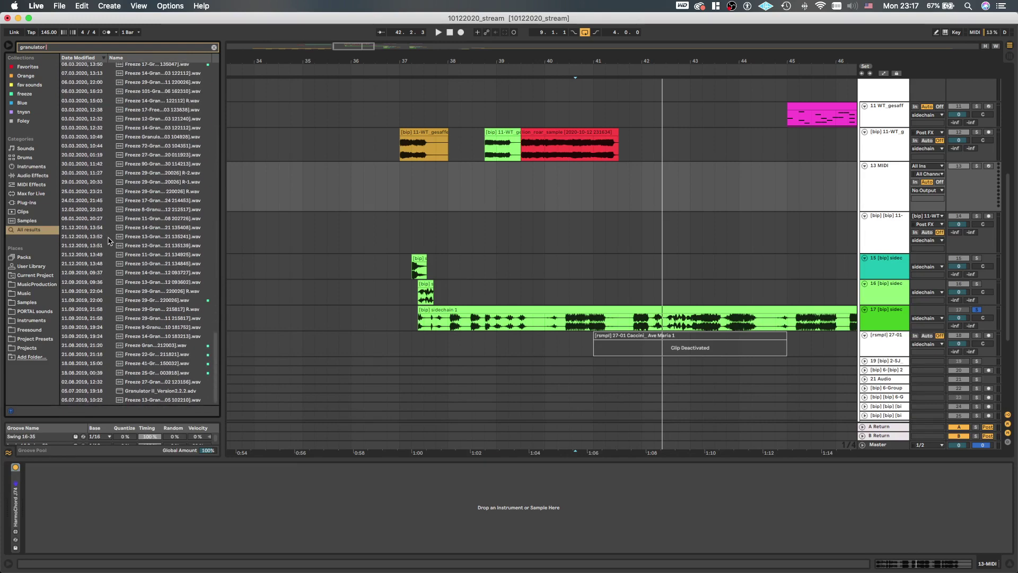
{"action": "left_click", "coordinate": [166, 391]}
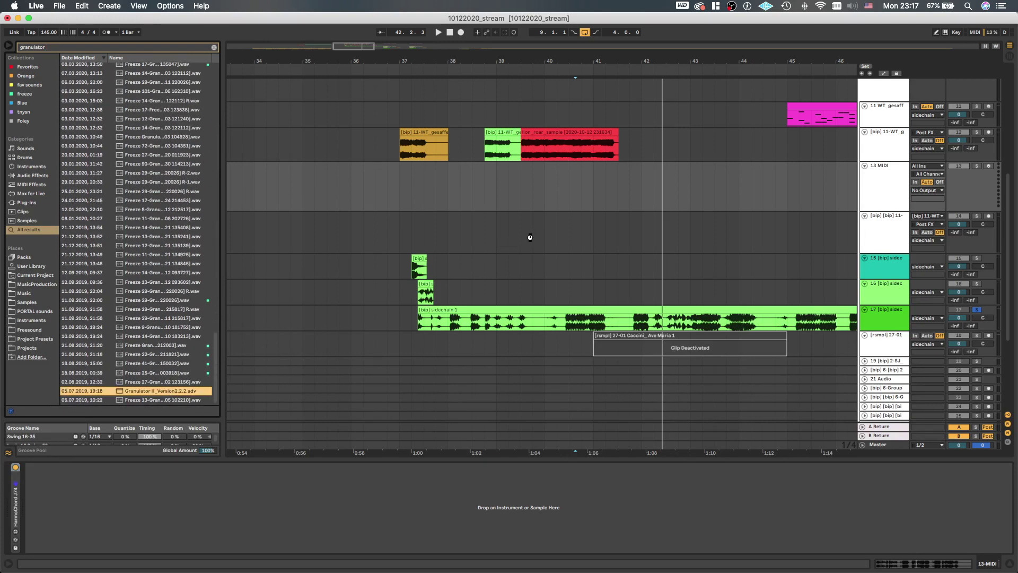
Audition a few frozen Granulator recordings from the search results
{"action": "left_click", "coordinate": [170, 192]}
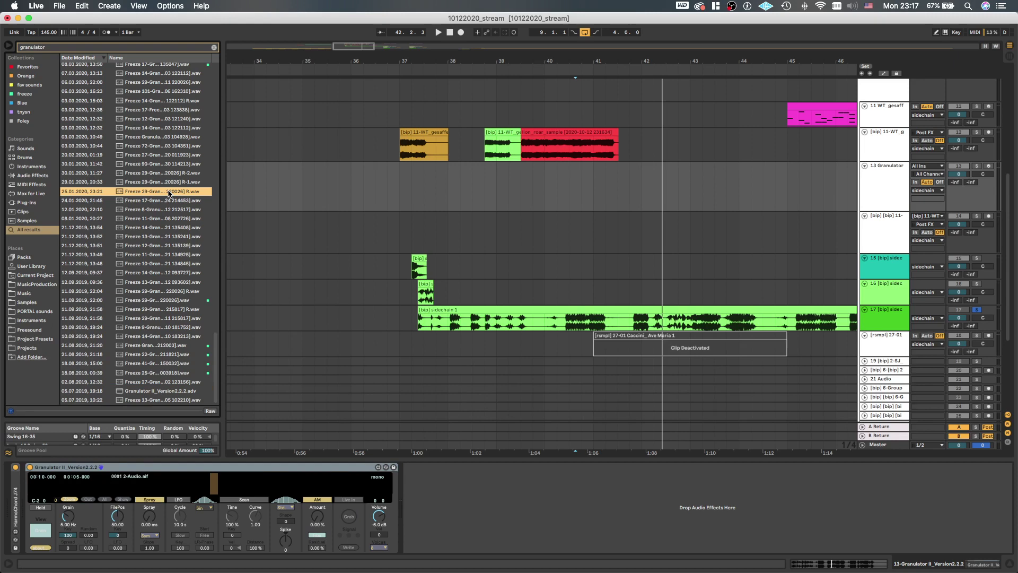
{"action": "left_click", "coordinate": [171, 228]}
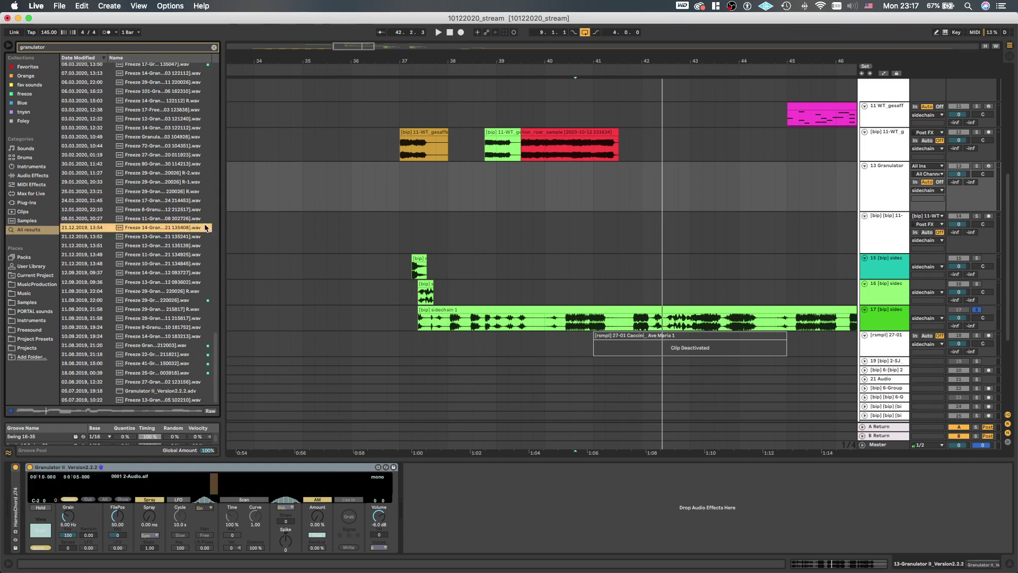
{"action": "left_click", "coordinate": [192, 236]}
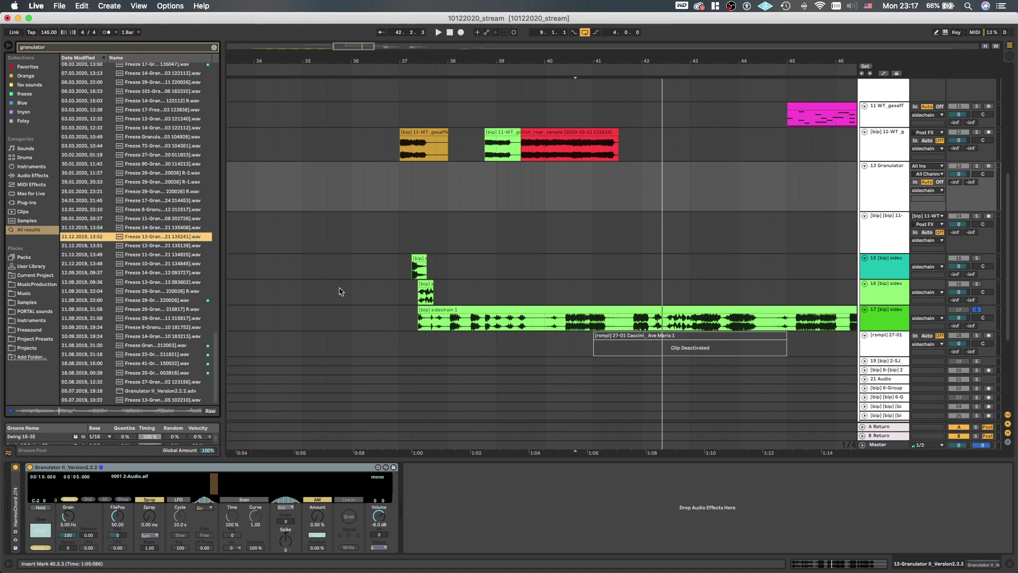
Load the long sidechain 1 clip into Granulator II as its sample and collapse the height of that clip's track
{"action": "left_click", "coordinate": [837, 208]}
{"action": "scroll", "coordinate": [581, 260], "scroll_direction": "down", "scroll_amount": 2}
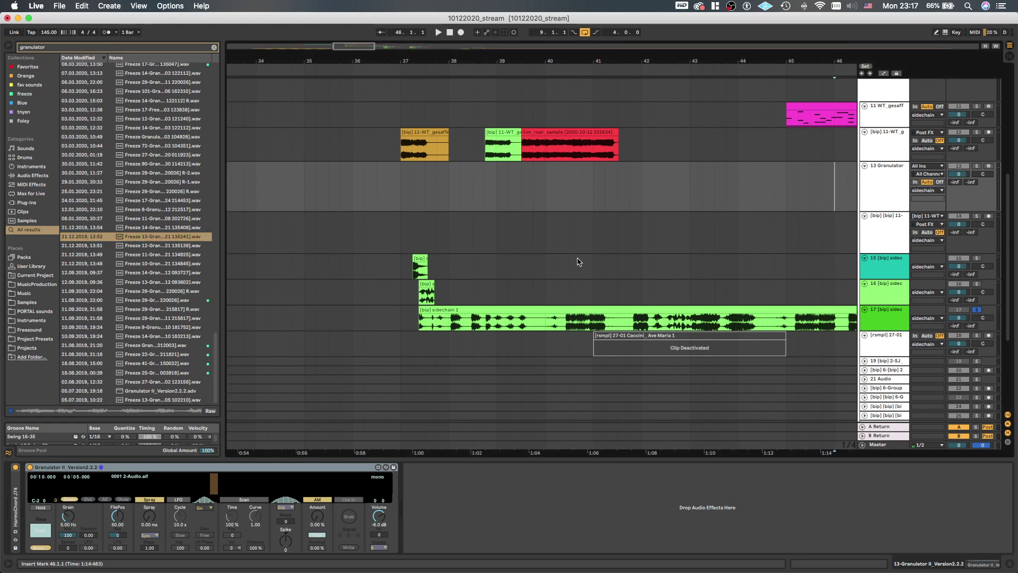
{"action": "left_click", "coordinate": [890, 205]}
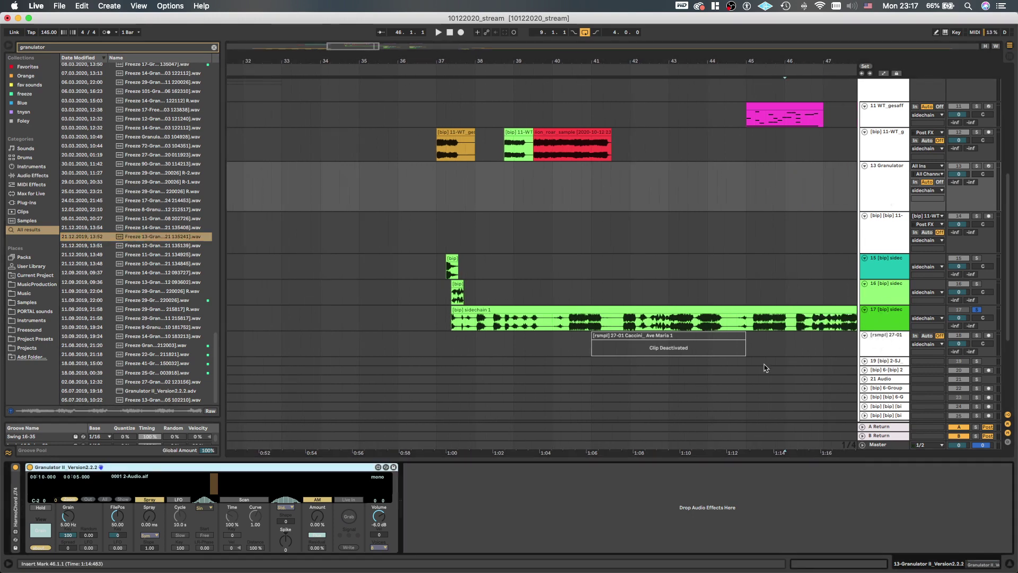
{"action": "left_click_drag", "start_coordinate": [518, 310], "coordinate": [201, 494]}
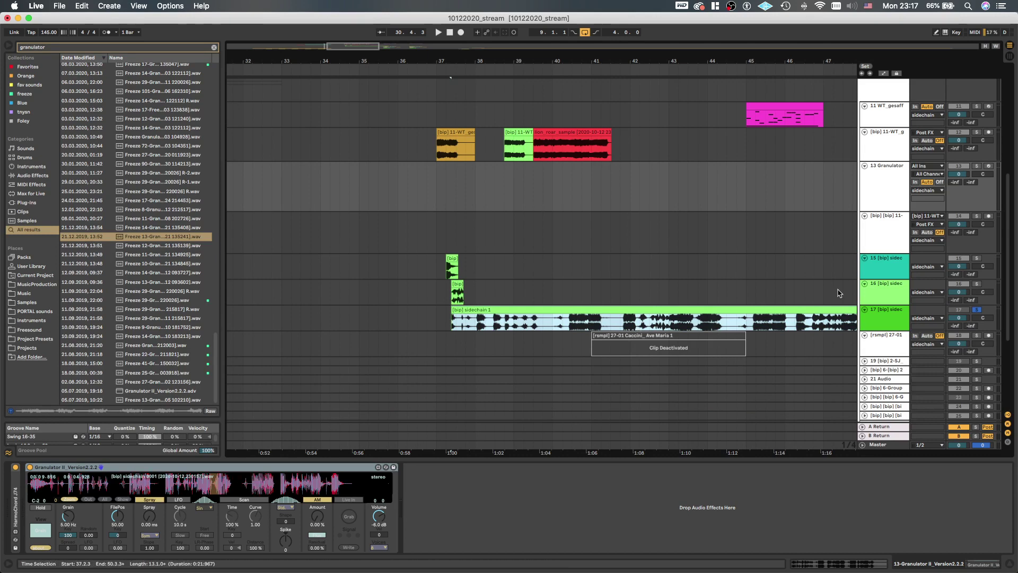
{"action": "scroll", "coordinate": [840, 294], "scroll_direction": "down", "scroll_amount": 3}
{"action": "left_click", "coordinate": [875, 268]}
{"action": "scroll", "coordinate": [828, 265], "scroll_direction": "up", "scroll_amount": 2}
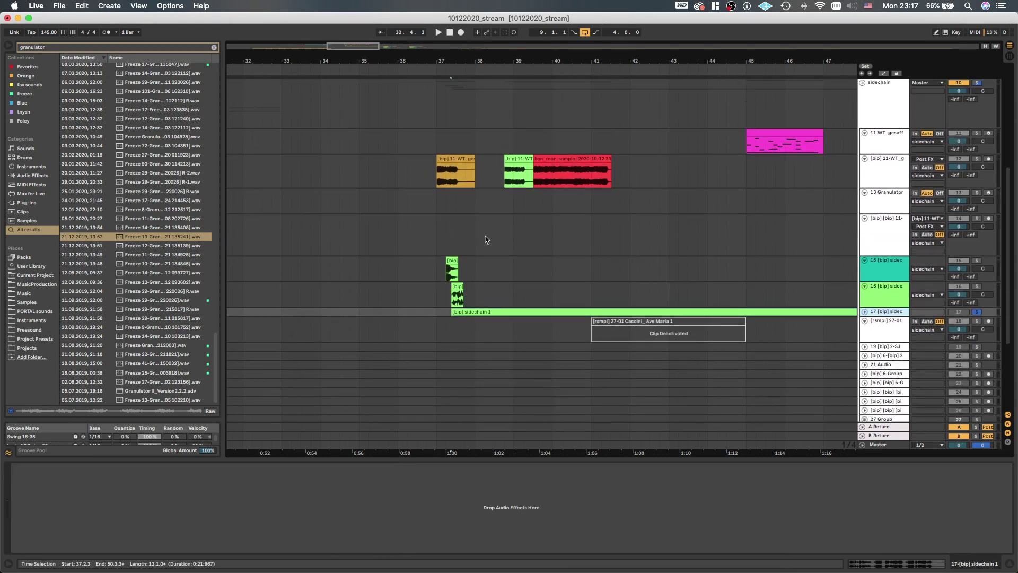
Arm and solo the Granulator track, and set its grain to 3.72 Hz and file position to 16.10
{"action": "left_click", "coordinate": [456, 201]}
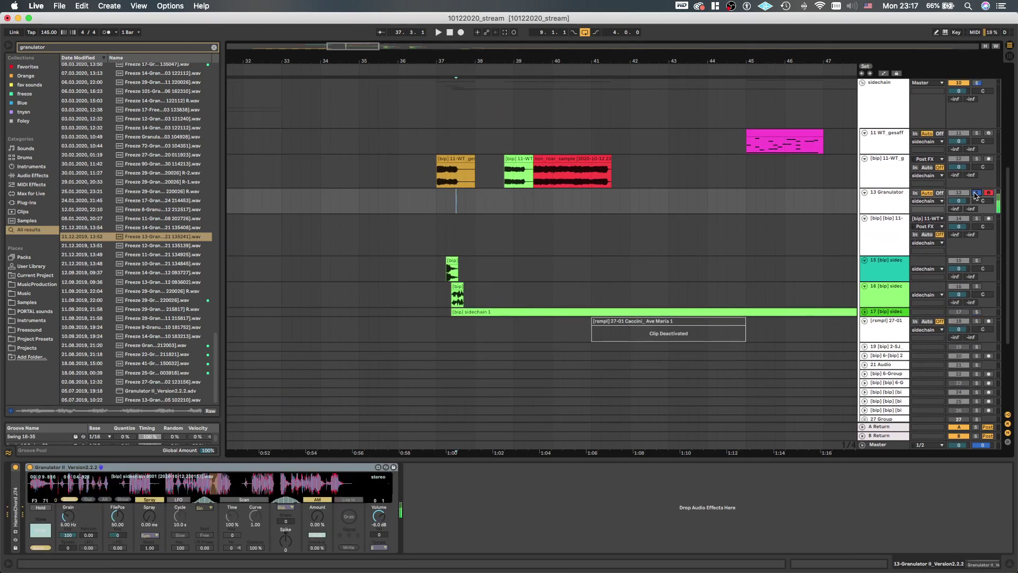
{"action": "left_click", "coordinate": [198, 489]}
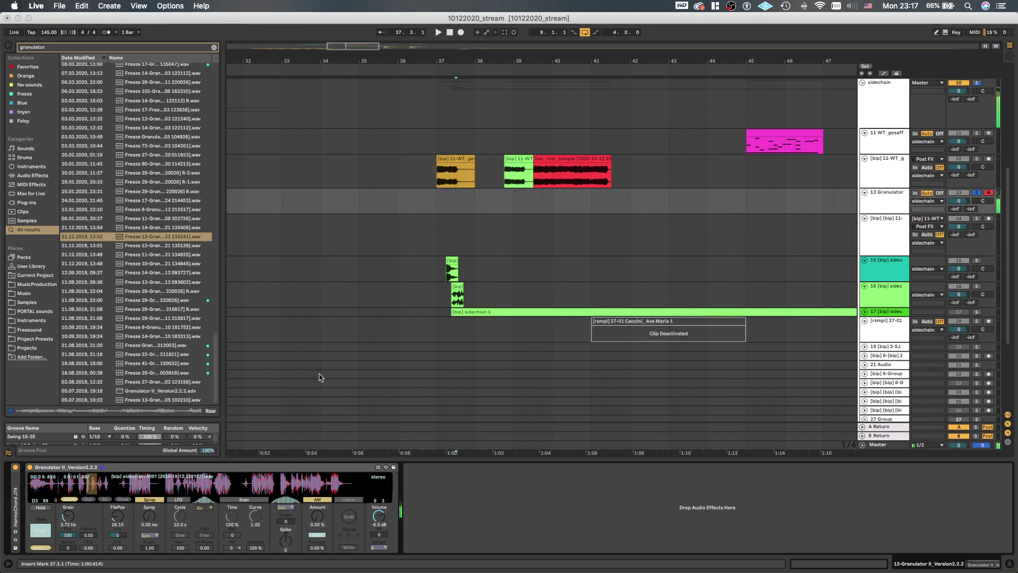
Add an audio track fed by the Granulator track and start recording at 37.1.1 with both tracks armed
{"action": "left_click", "coordinate": [435, 210]}
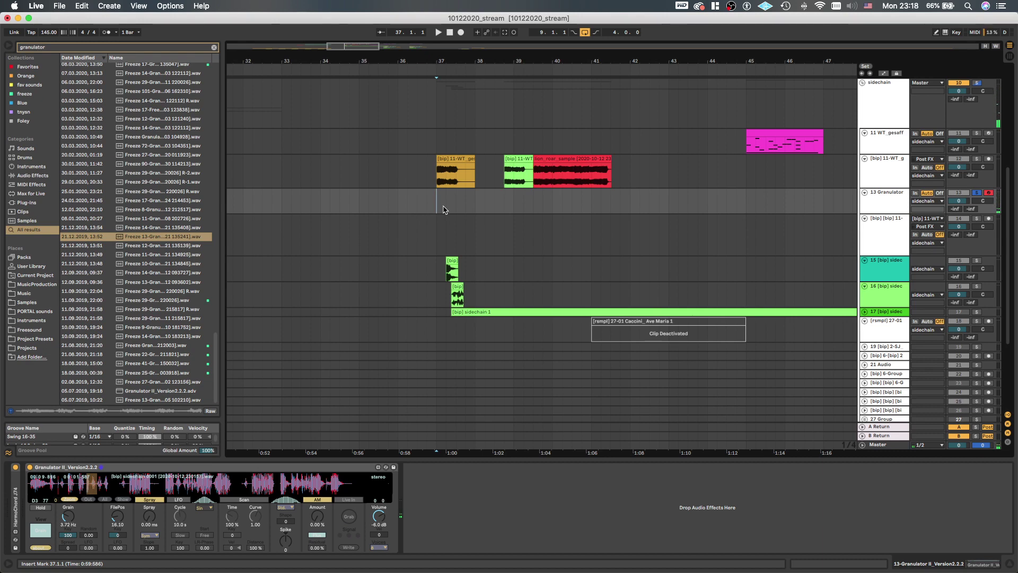
{"action": "key", "text": "super+t"}
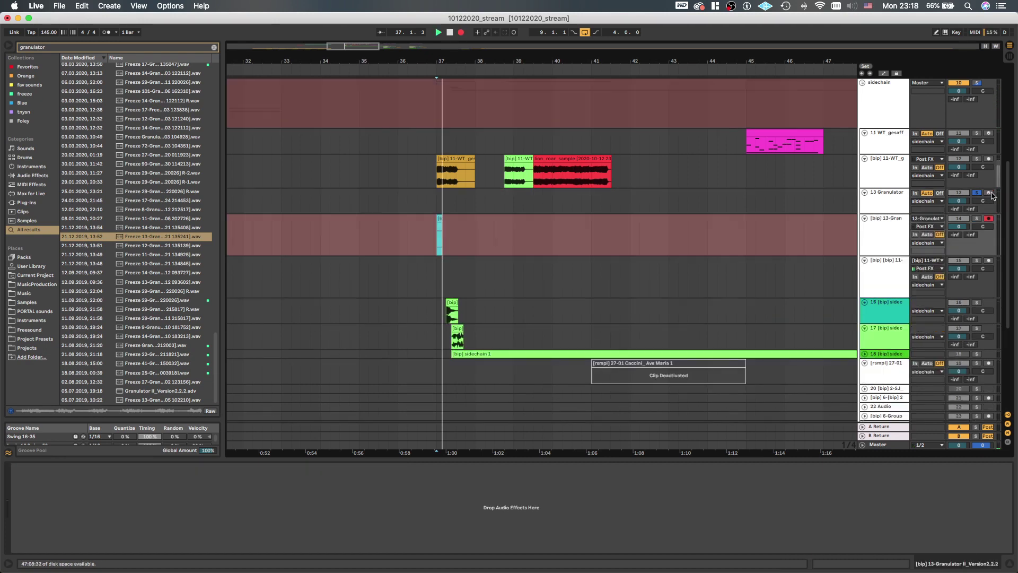
{"action": "left_click", "coordinate": [989, 193], "text": "super"}
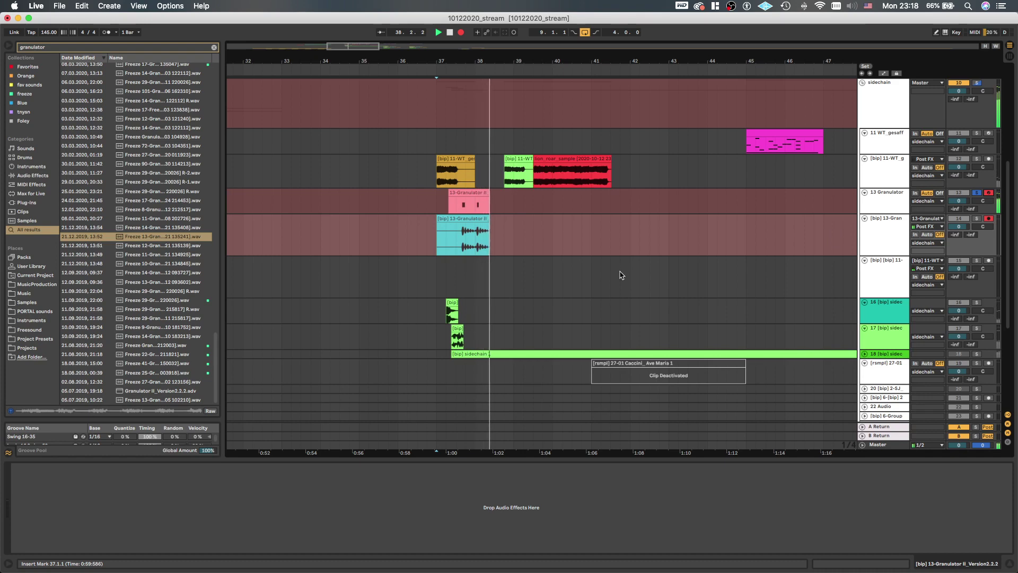
Record Granulator notes until about bar 45 while moving the file position to 29.48 and 48.66, and stop
{"action": "left_click", "coordinate": [902, 201]}
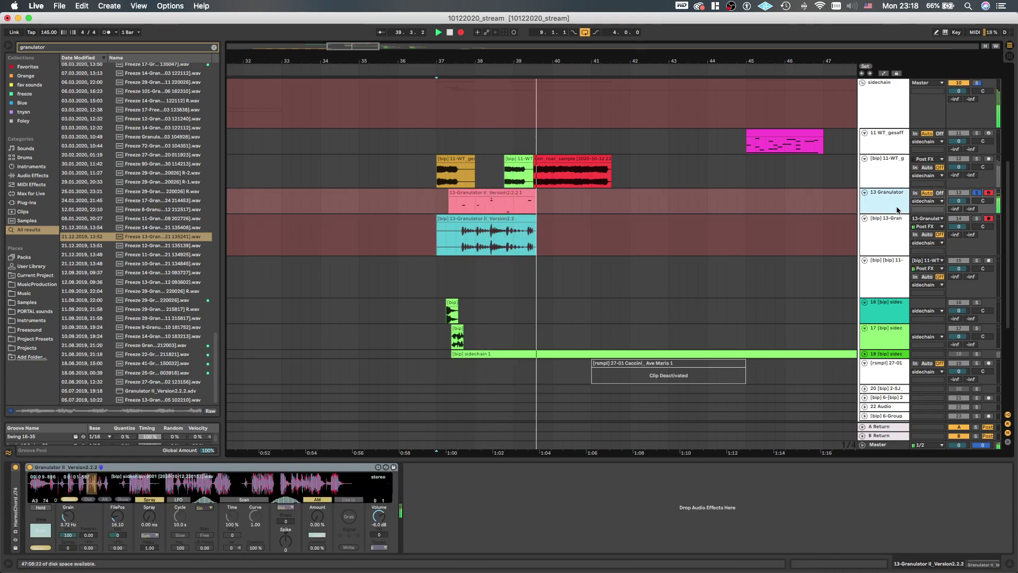
{"action": "left_click", "coordinate": [136, 486]}
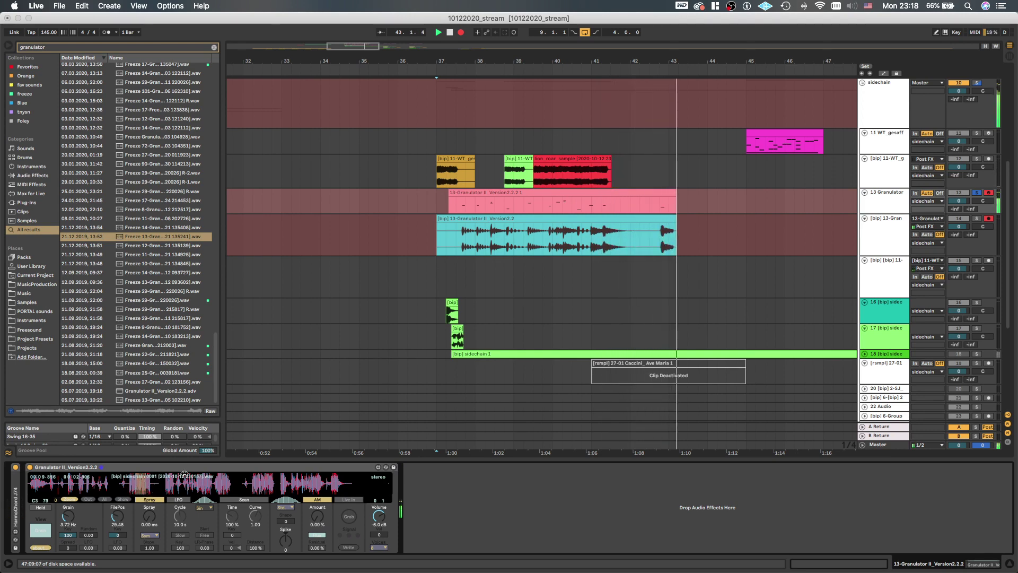
{"action": "left_click", "coordinate": [209, 483]}
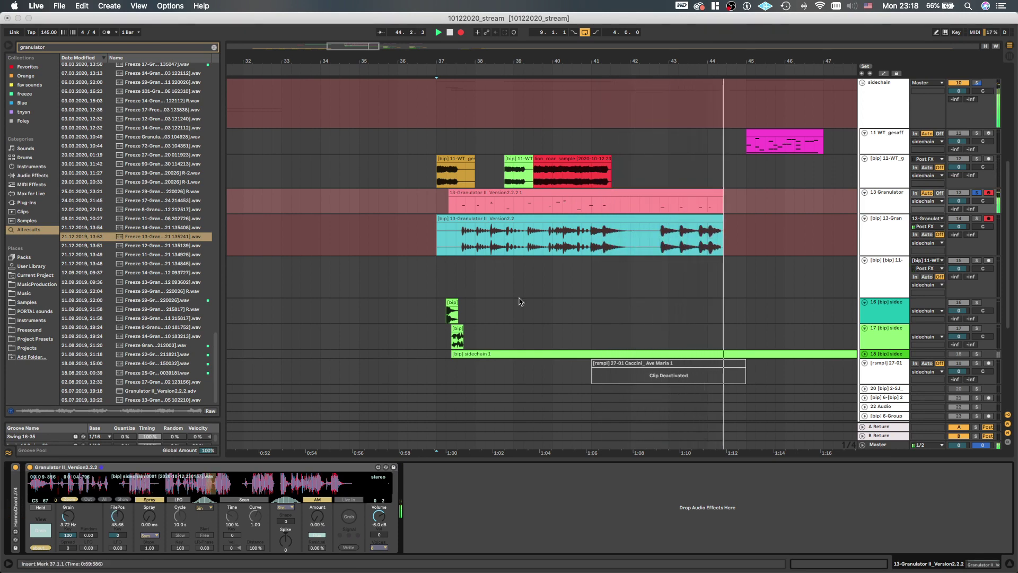
{"action": "scroll", "coordinate": [781, 238], "scroll_direction": "right", "scroll_amount": 2}
{"action": "key", "text": "space"}
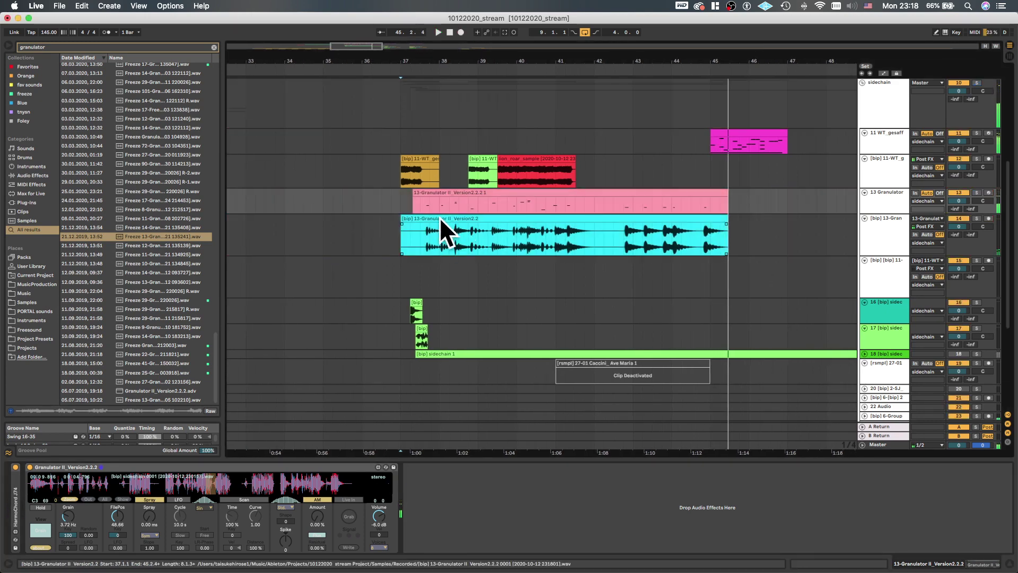
Trim the recorded Granulator audio to its first two bars or so, and place it near bar 33 on the same track
{"action": "scroll", "coordinate": [443, 227], "scroll_direction": "down", "scroll_amount": 2}
{"action": "left_click_drag", "start_coordinate": [693, 219], "coordinate": [336, 221]}
{"action": "left_click", "coordinate": [465, 219]}
{"action": "key", "text": "super+j"}
Set a two-bar loop from 37.1.1 and delete the recorded MIDI clip from the Granulator track
{"action": "left_click_drag", "start_coordinate": [411, 208], "coordinate": [505, 208]}
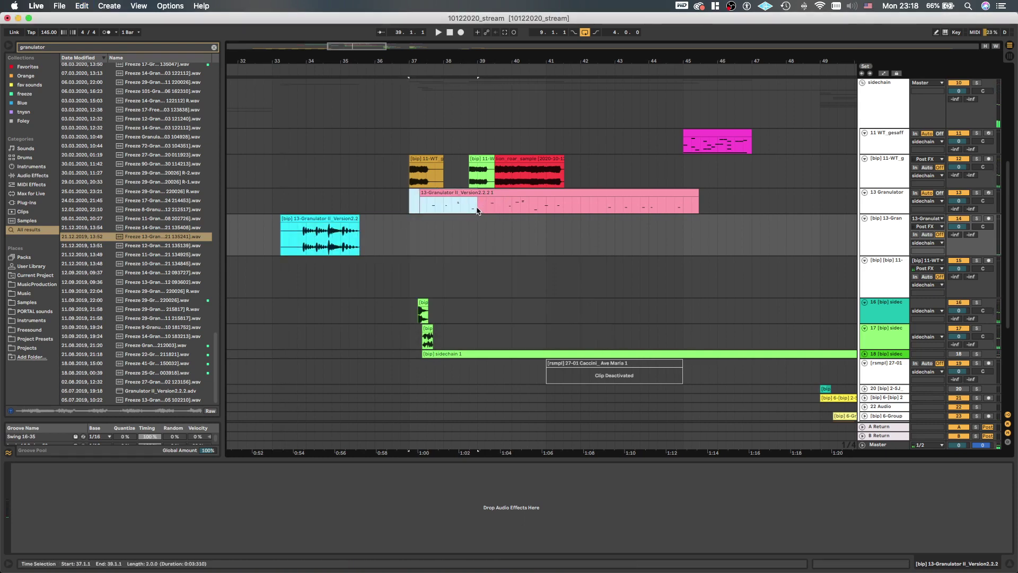
{"action": "key", "text": "super+l"}
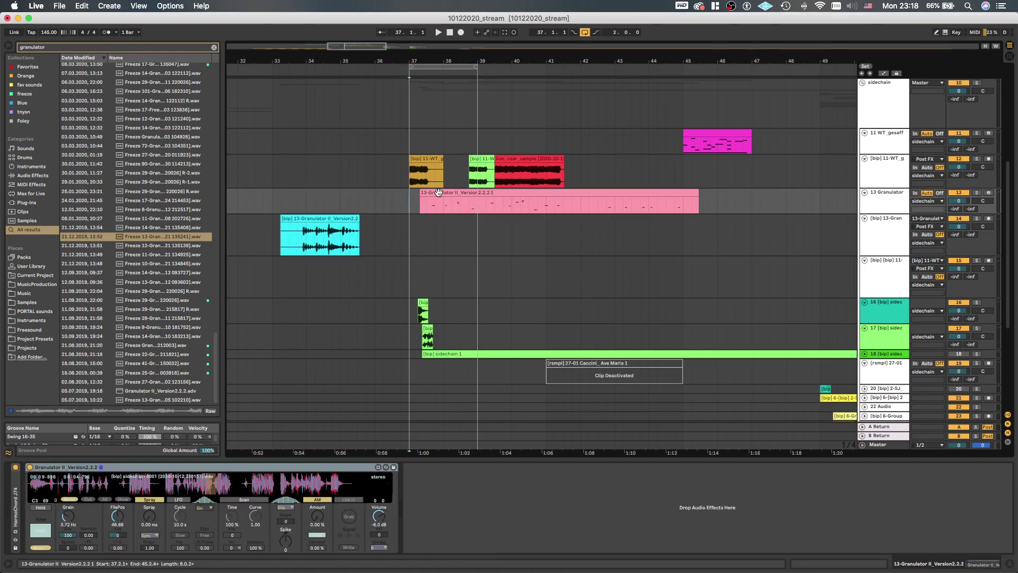
{"action": "left_click", "coordinate": [437, 192]}
{"action": "key", "text": "Delete"}
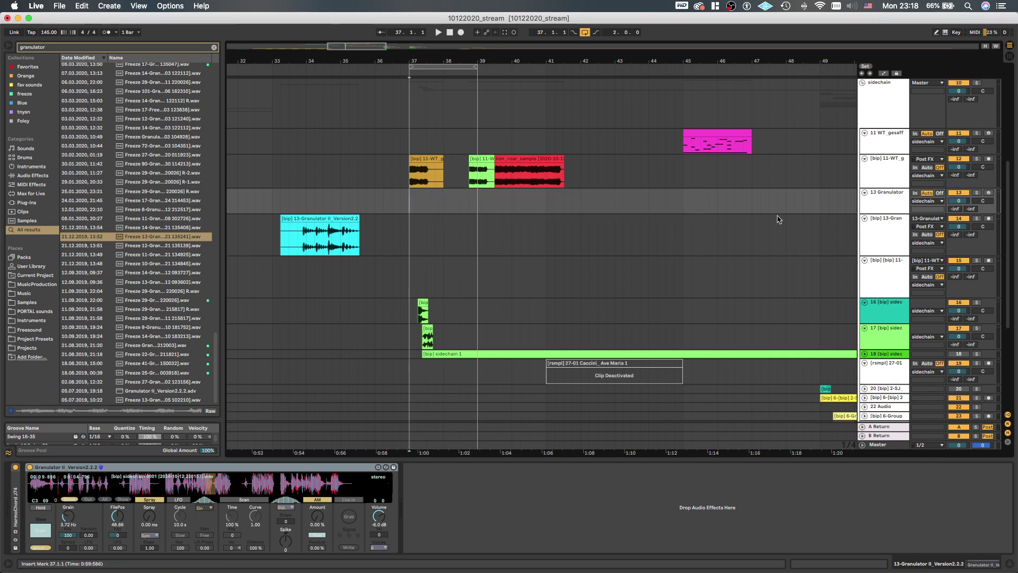
Arm the Granulator track and its resampling audio track, and start recording a looped take from 37.1.1
{"action": "left_click", "coordinate": [988, 219]}
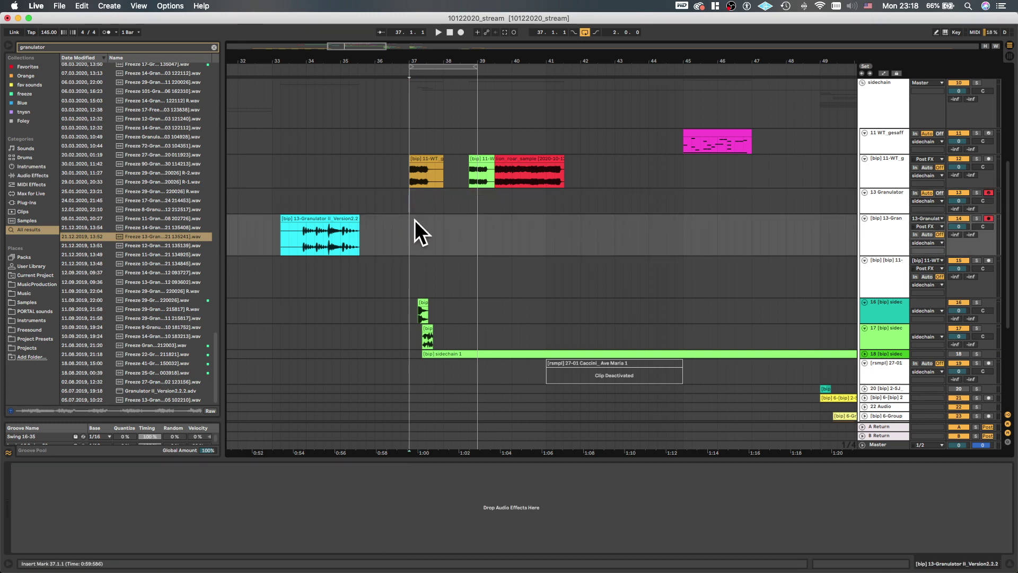
{"action": "left_click", "coordinate": [407, 203]}
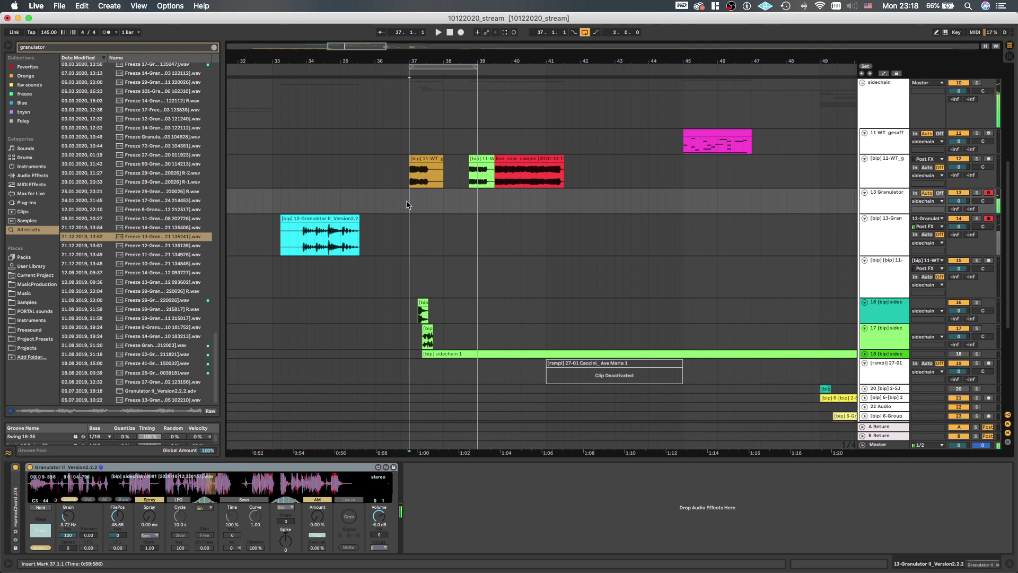
{"action": "key", "text": "F9"}
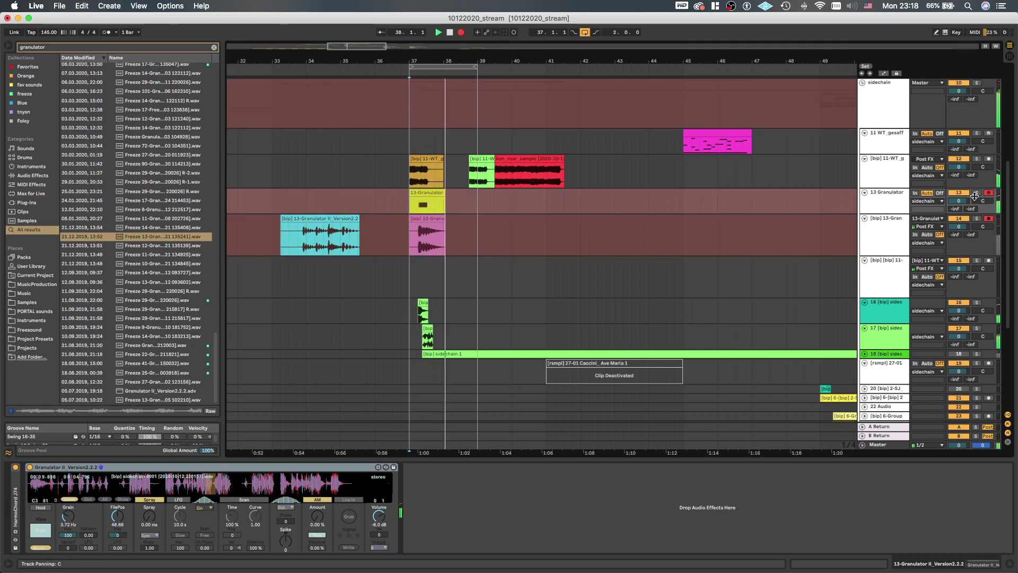
Solo the Granulator track and keep recording the looped take while moving the file position along the sample to 81.48
{"action": "left_click", "coordinate": [977, 193]}
{"action": "left_click", "coordinate": [219, 489]}
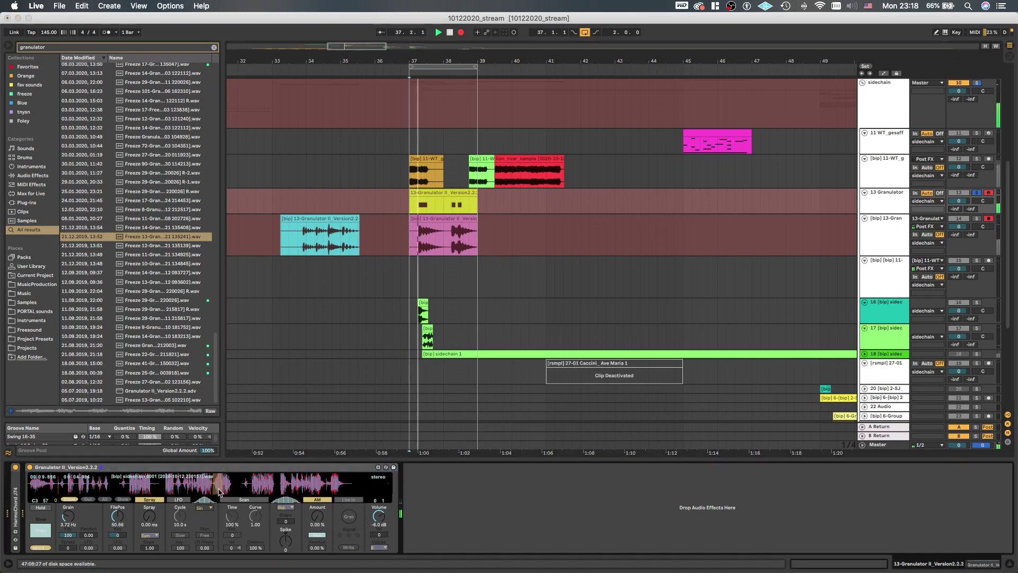
{"action": "left_click_drag", "start_coordinate": [219, 489], "coordinate": [345, 453]}
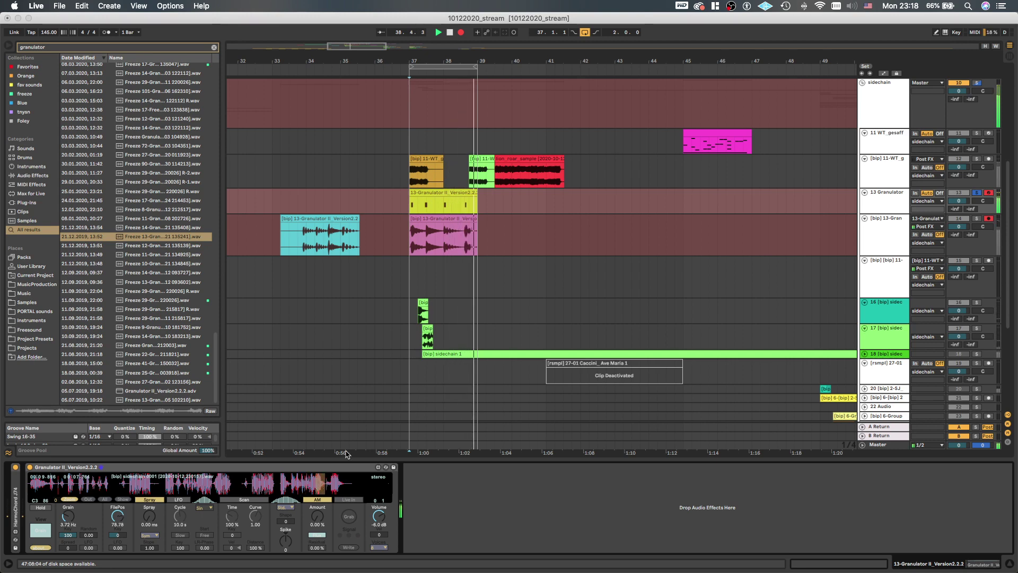
{"action": "left_click", "coordinate": [338, 488]}
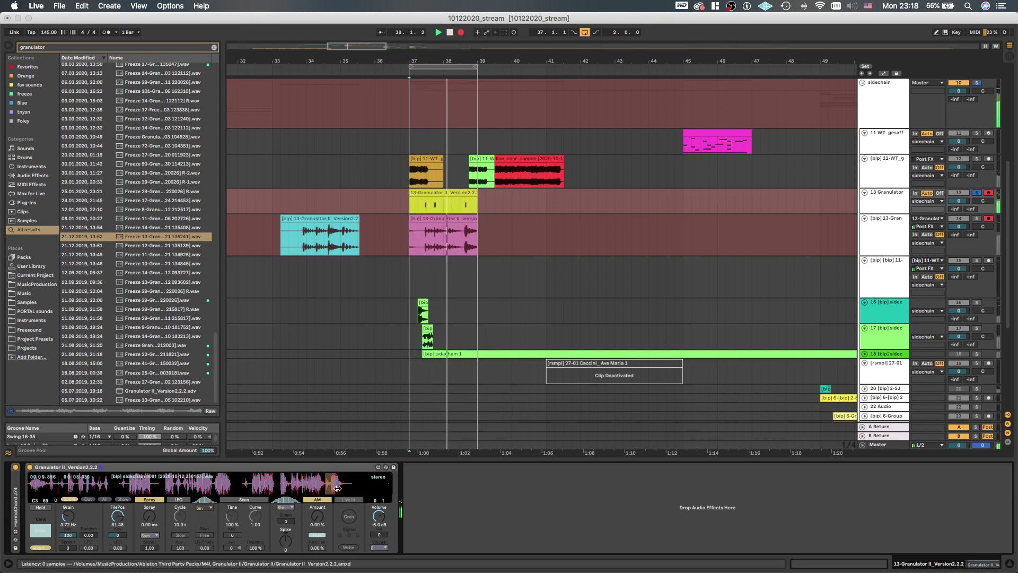
Move Granulator's file position to about 50 and shorten the amp envelope release to 53.4 ms
{"action": "left_click", "coordinate": [209, 490]}
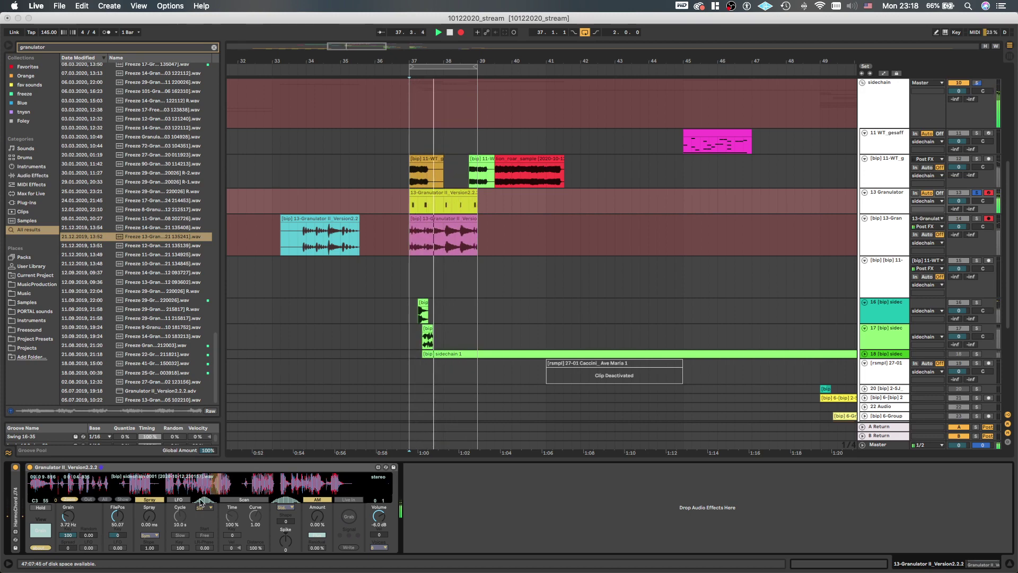
{"action": "left_click", "coordinate": [207, 501]}
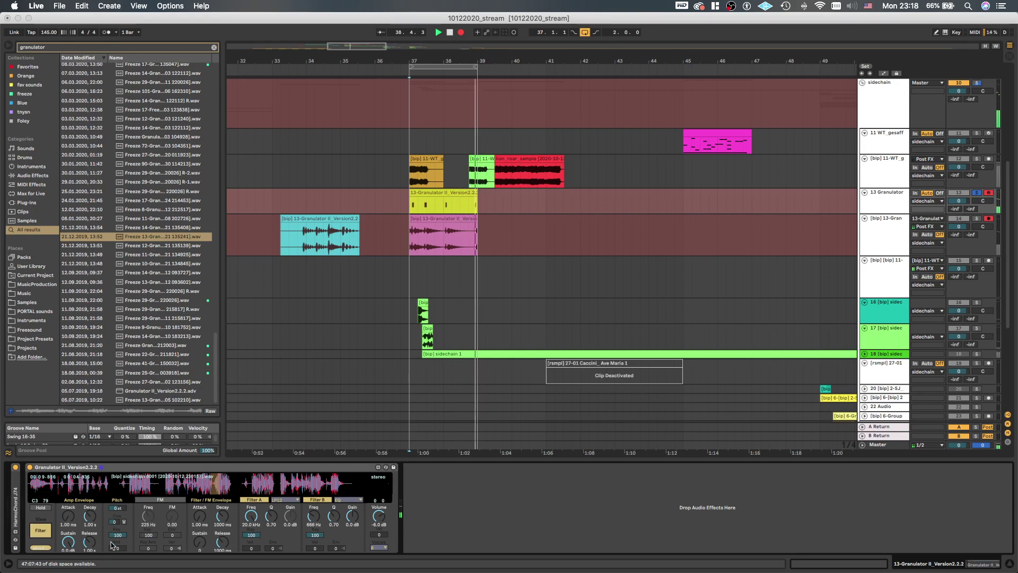
{"action": "left_click_drag", "start_coordinate": [89, 542], "coordinate": [89, 563]}
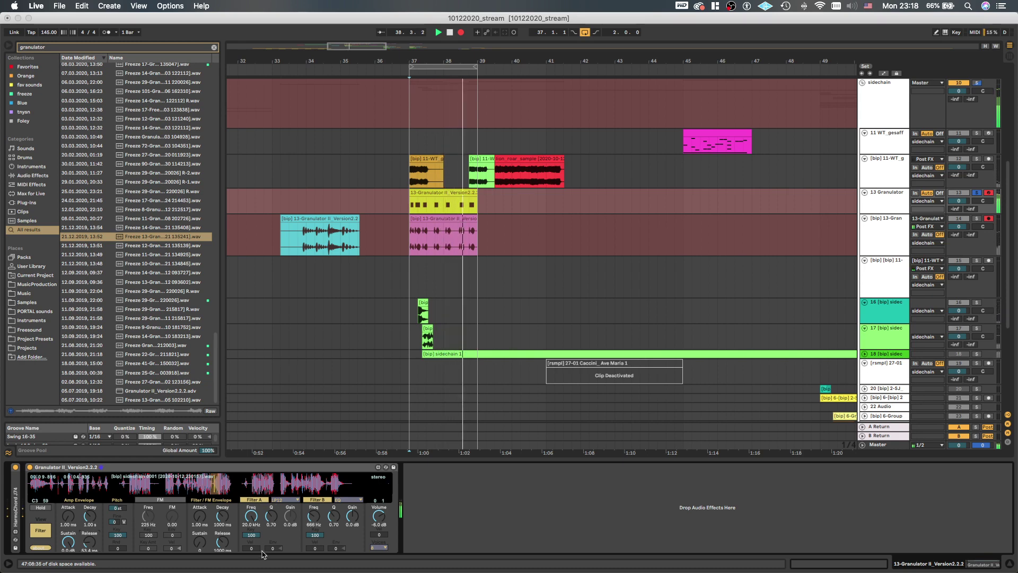
Change Filter A's type and set its frequency to 27.1 Hz, with Q at 4.30 and Q modulation at 100
{"action": "left_click", "coordinate": [284, 500]}
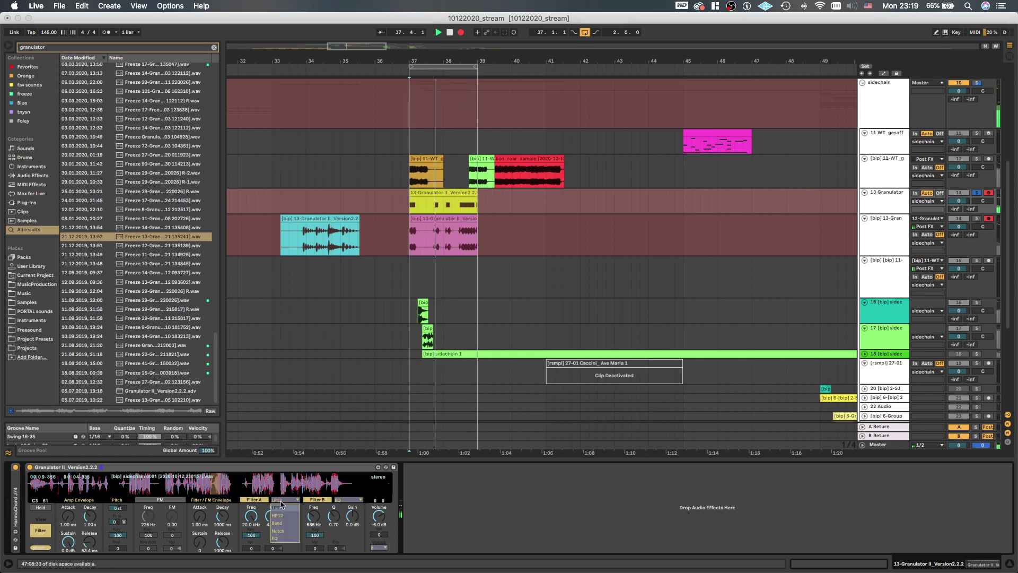
{"action": "left_click", "coordinate": [284, 536]}
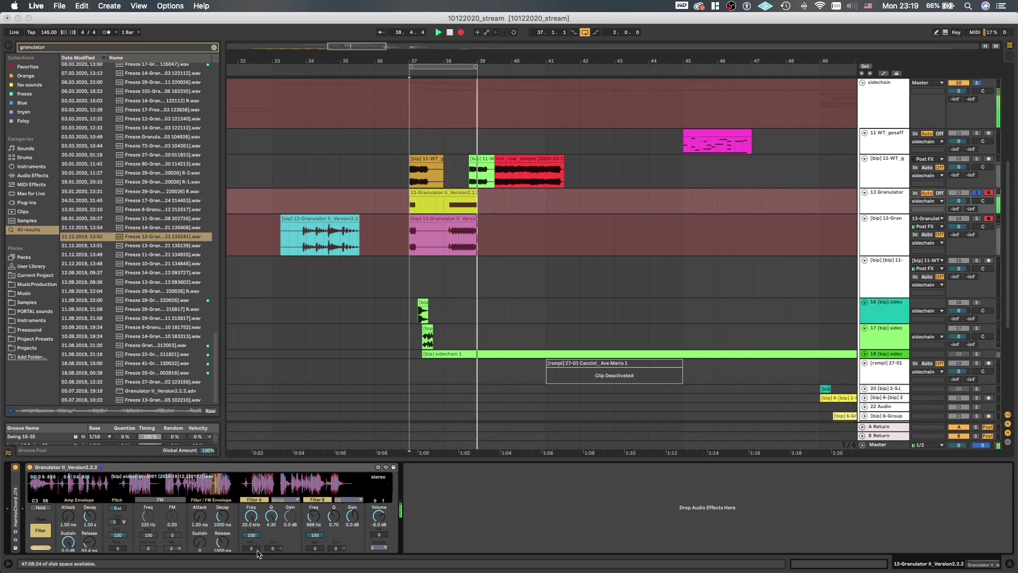
{"action": "left_click_drag", "start_coordinate": [258, 527], "coordinate": [279, 547]}
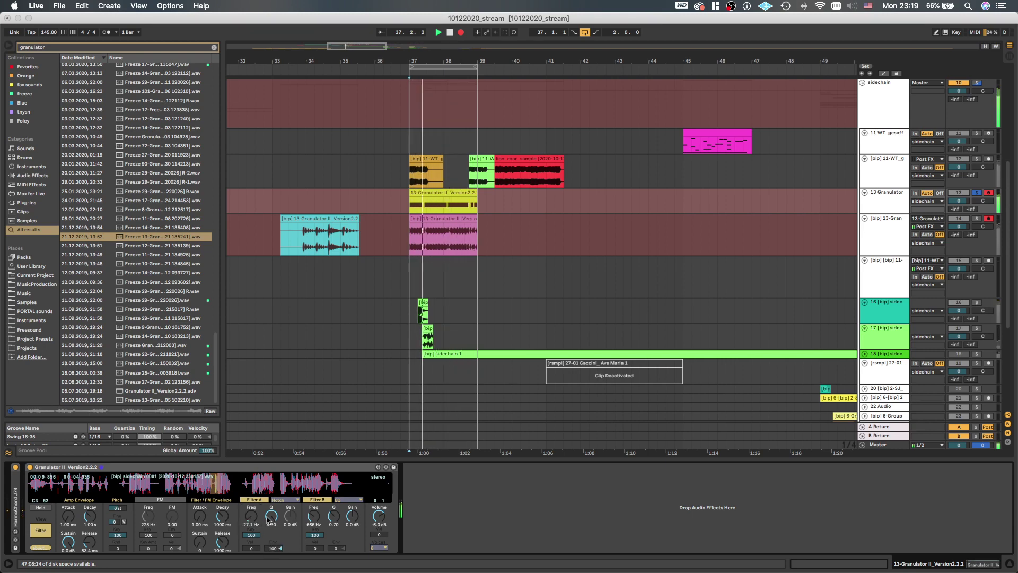
Move Granulator's file position through several sections of the sample waveform while recording, and stop the recording
{"action": "left_click", "coordinate": [145, 485]}
{"action": "left_click_drag", "start_coordinate": [144, 484], "coordinate": [170, 484]}
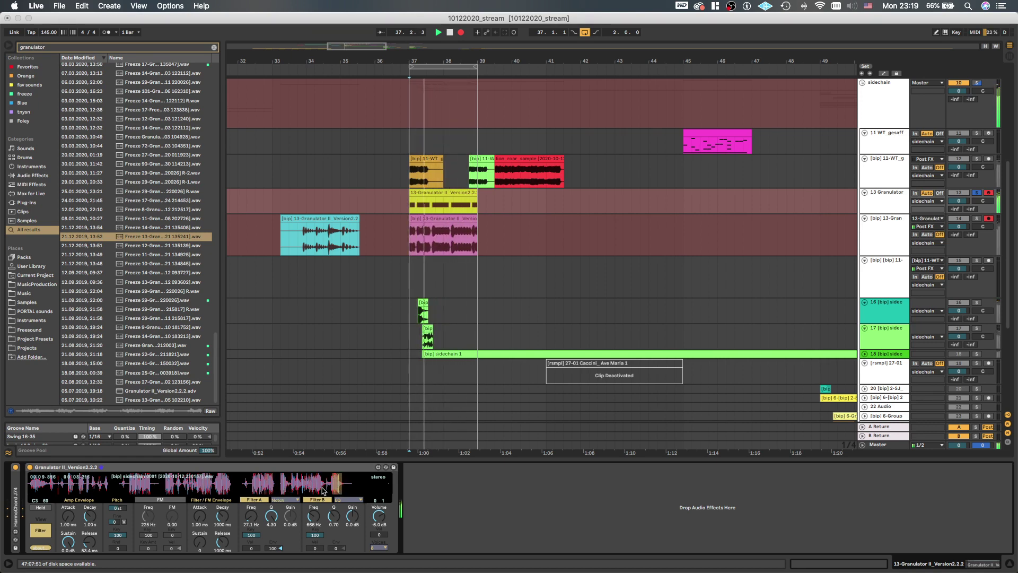
{"action": "left_click", "coordinate": [93, 487]}
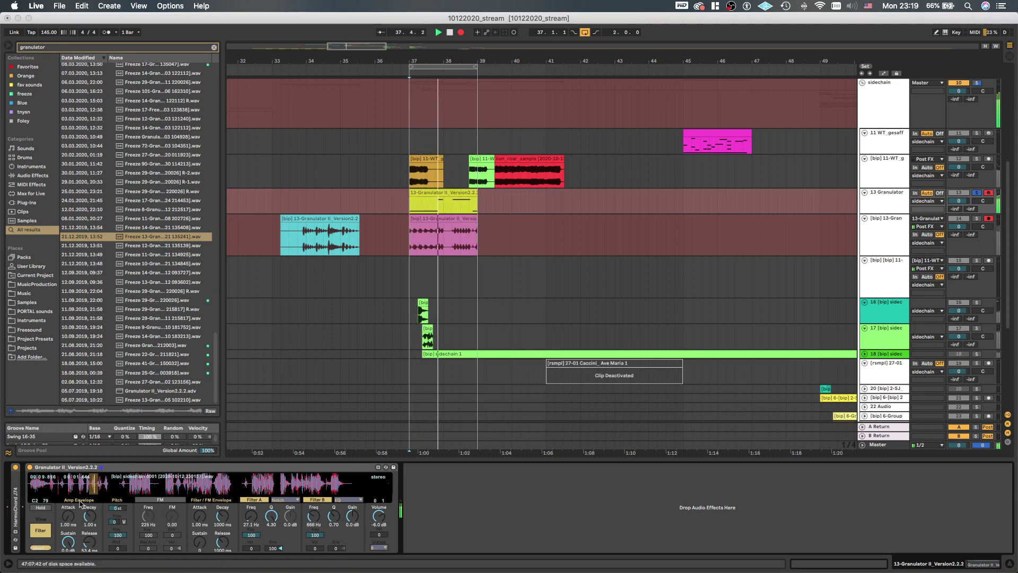
{"action": "left_click", "coordinate": [74, 485]}
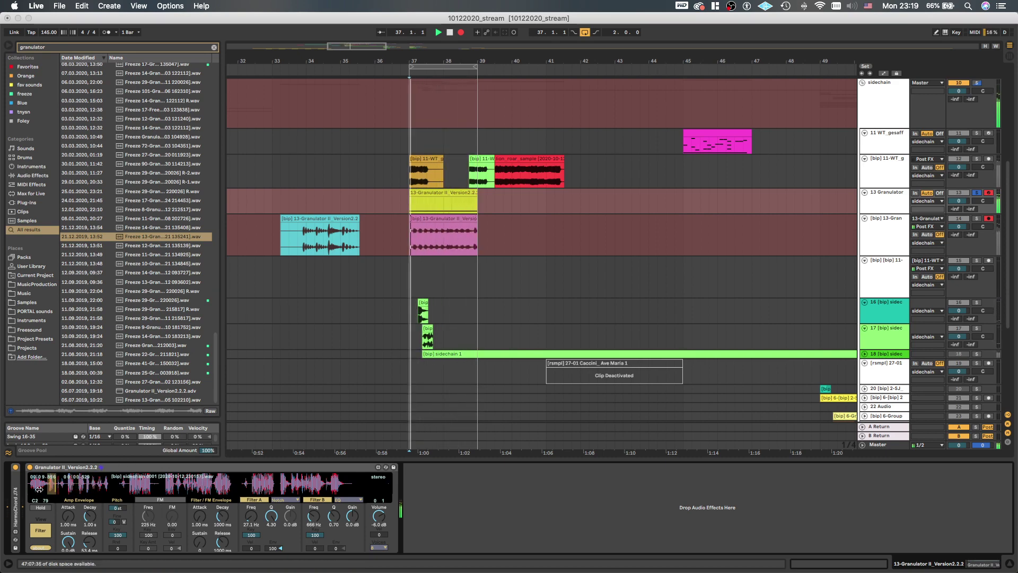
{"action": "left_click", "coordinate": [132, 489]}
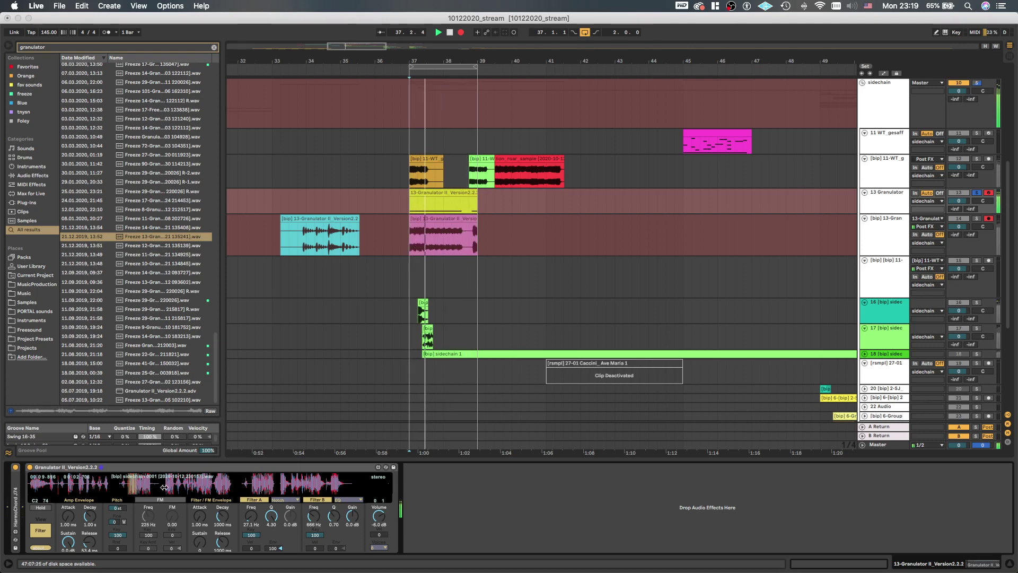
{"action": "left_click", "coordinate": [206, 488]}
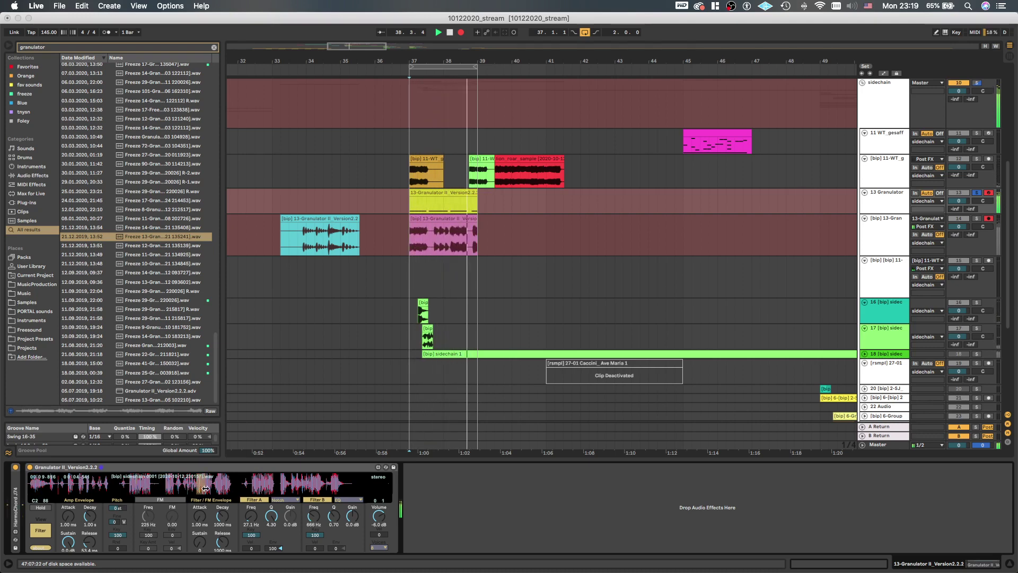
{"action": "left_click", "coordinate": [224, 489]}
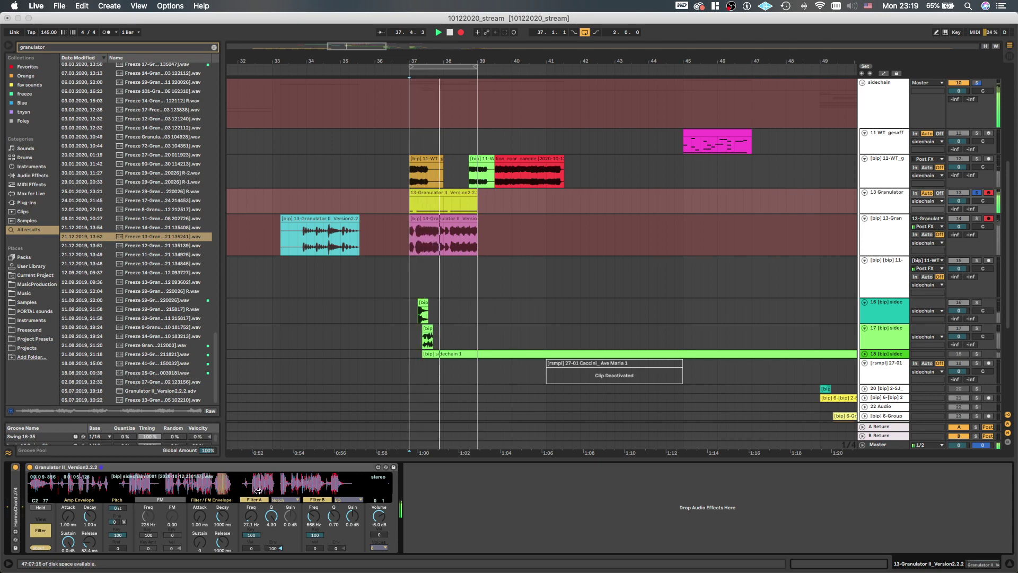
{"action": "left_click", "coordinate": [245, 488]}
{"action": "left_click", "coordinate": [313, 489]}
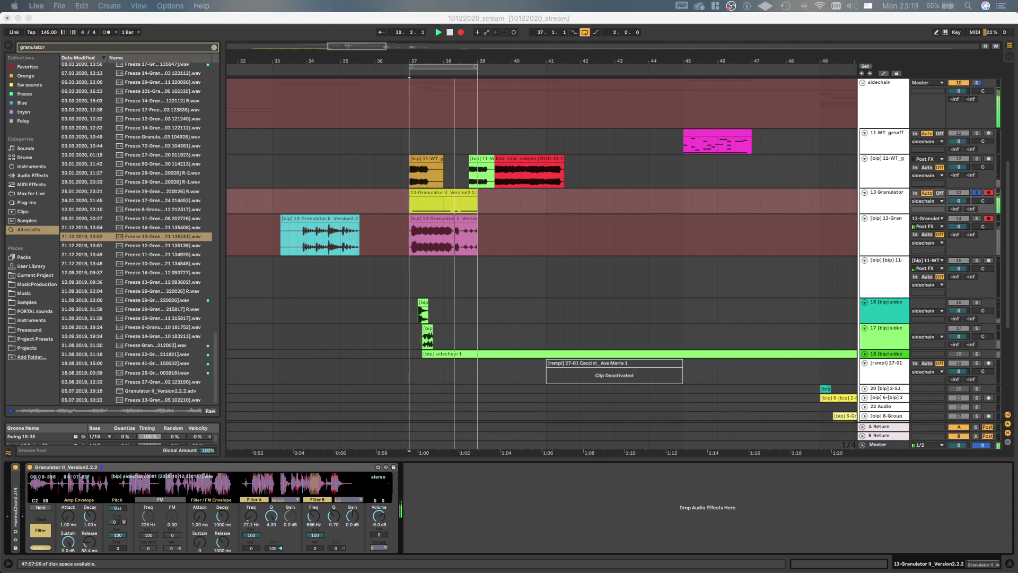
{"action": "left_click", "coordinate": [418, 235]}
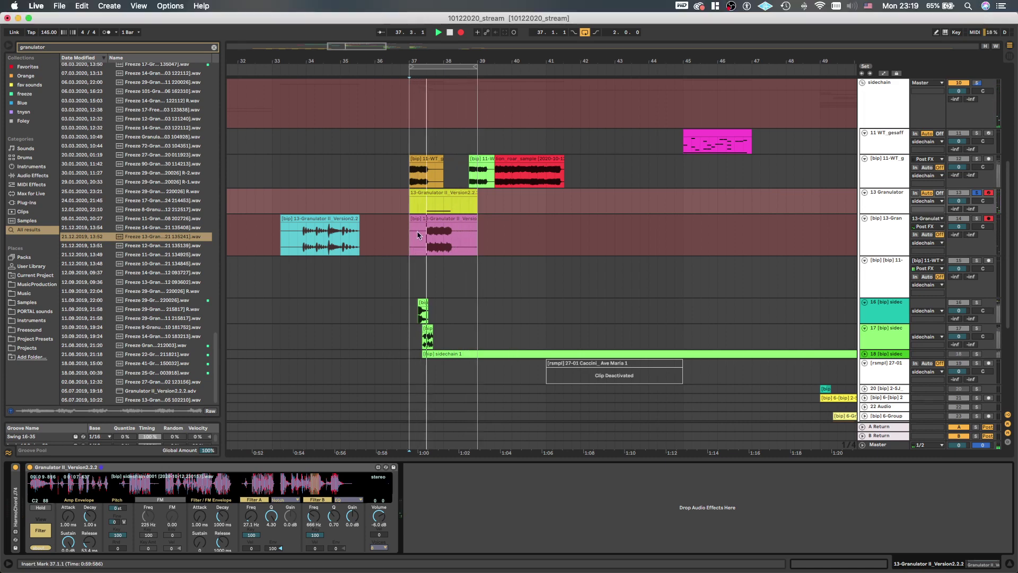
{"action": "key", "text": "space"}
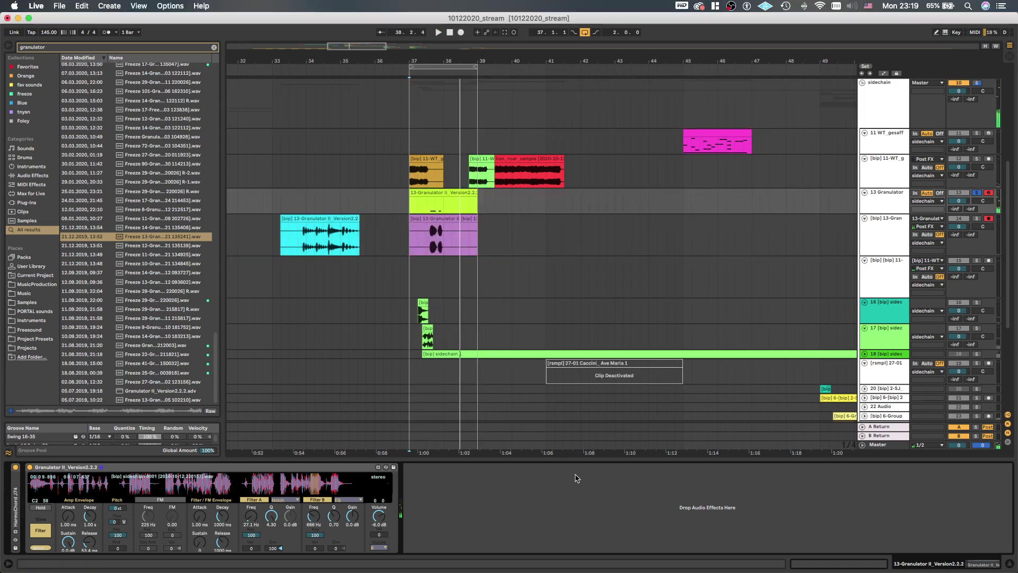
Trim the start of the short second recorded Granulator clip and select the first clip at bar 37
{"action": "scroll", "coordinate": [563, 405], "scroll_direction": "down", "scroll_amount": 3}
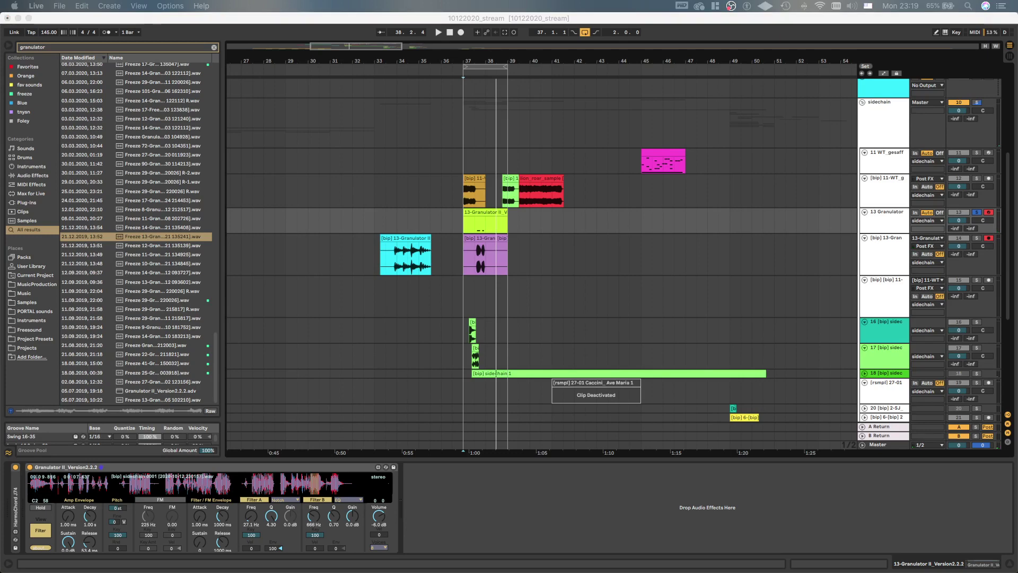
{"action": "left_click", "coordinate": [499, 276]}
{"action": "scroll", "coordinate": [498, 274], "scroll_direction": "up", "scroll_amount": 5}
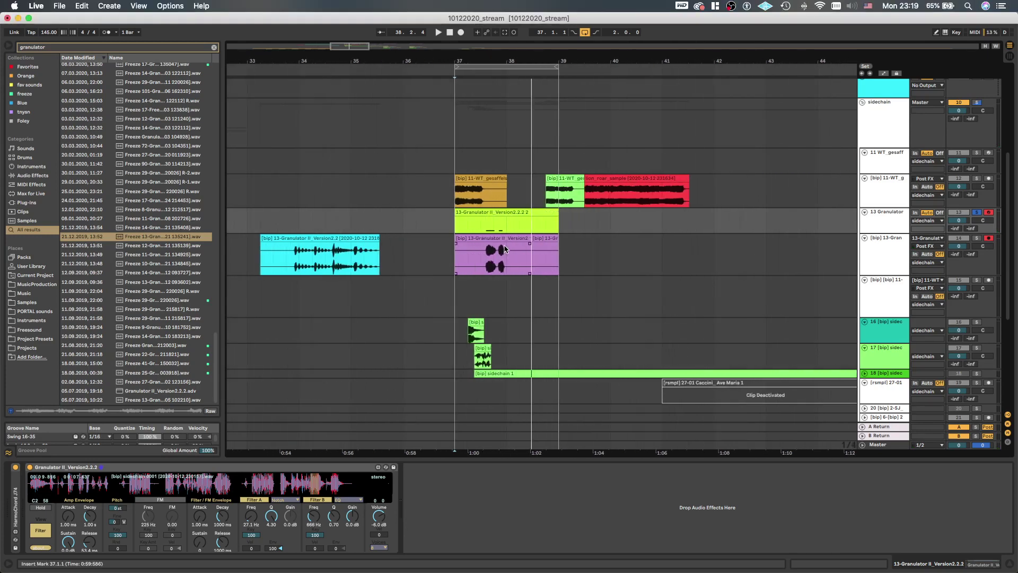
{"action": "left_click_drag", "start_coordinate": [532, 245], "coordinate": [575, 246]}
{"action": "left_click", "coordinate": [527, 239]}
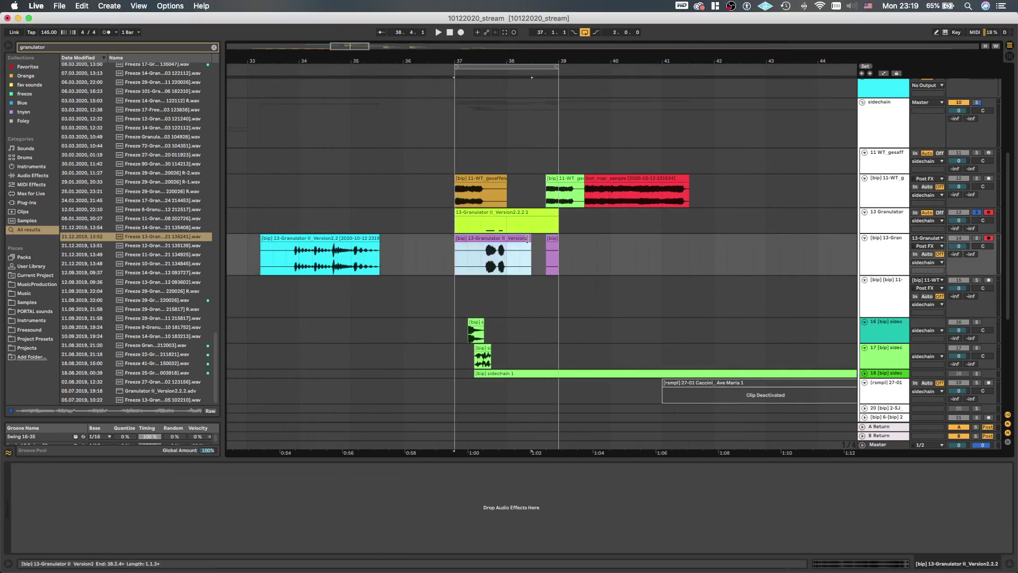
Audition the recorded Granulator clip at bar 37, comparing it in solo and with the other tracks
{"action": "key", "text": "space"}
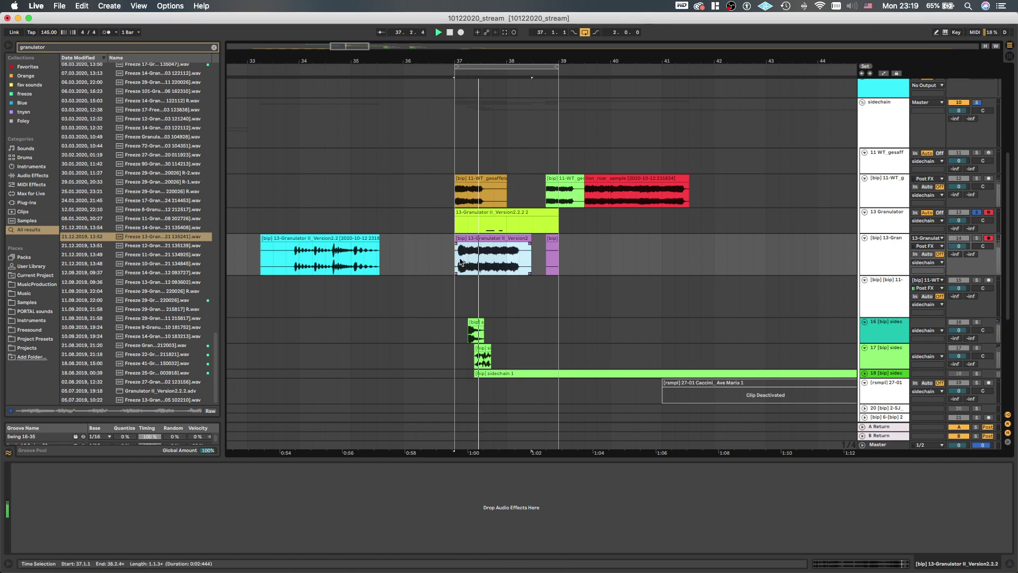
{"action": "key", "text": "Up"}
{"action": "key", "text": "s"}
{"action": "key", "text": "space"}
{"action": "key", "text": "space"}
{"action": "key", "text": "space"}
{"action": "left_click", "coordinate": [470, 258]}
{"action": "key", "text": "s"}
{"action": "key", "text": "space"}
{"action": "scroll", "coordinate": [480, 260], "scroll_direction": "up", "scroll_amount": 1}
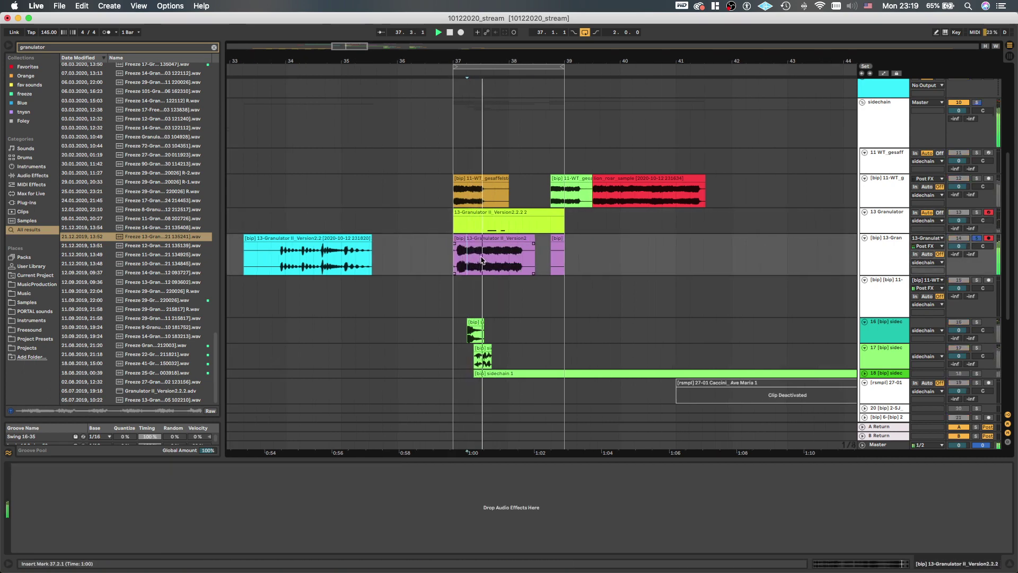
{"action": "key", "text": "s"}
{"action": "scroll", "coordinate": [481, 260], "scroll_direction": "up", "scroll_amount": 1}
{"action": "scroll", "coordinate": [477, 257], "scroll_direction": "down", "scroll_amount": 1}
{"action": "key", "text": "space"}
{"action": "key", "text": "space"}
Move the recorded Granulator clip to 39.1.1 and play the arrangement from 37.1.1
{"action": "left_click_drag", "start_coordinate": [449, 218], "coordinate": [585, 233]}
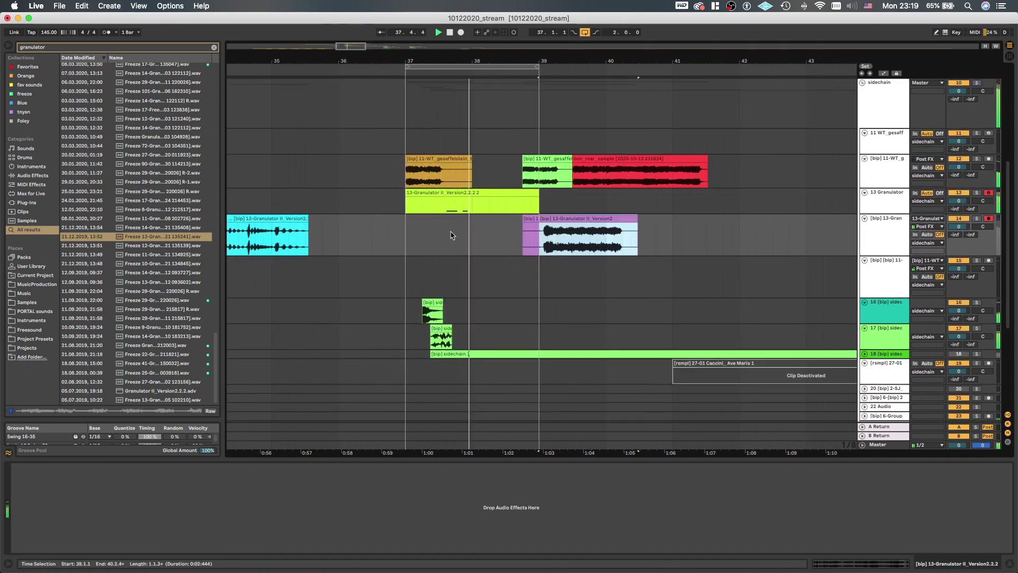
{"action": "left_click", "coordinate": [406, 238]}
{"action": "key", "text": "space"}
{"action": "key", "text": "space"}
{"action": "scroll", "coordinate": [407, 238], "scroll_direction": "down", "scroll_amount": 2}
{"action": "scroll", "coordinate": [419, 235], "scroll_direction": "up", "scroll_amount": 1}
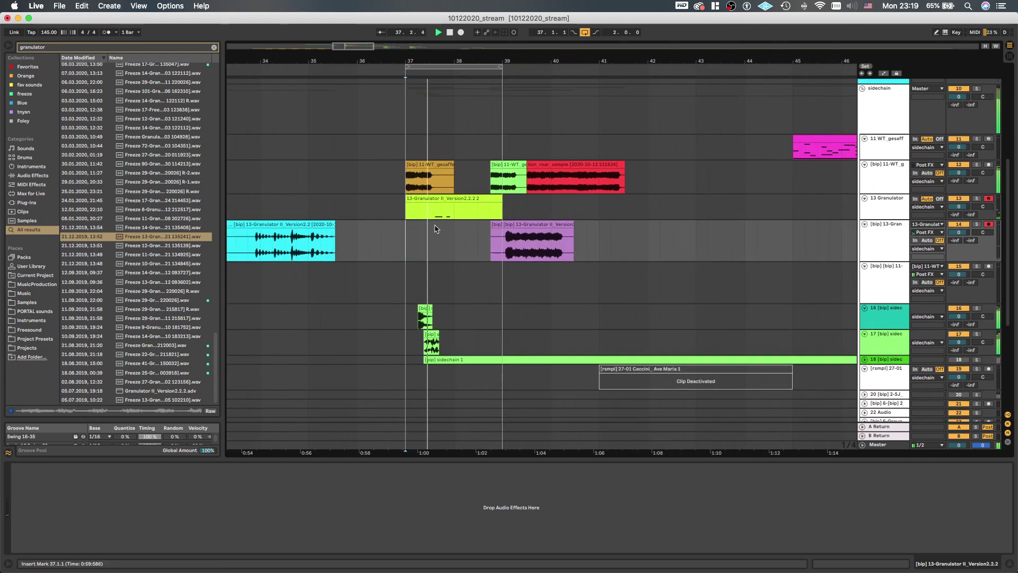
Delete the 13 Granulator instrument track and play its recorded audio in solo from 39.3.1
{"action": "left_click", "coordinate": [896, 213]}
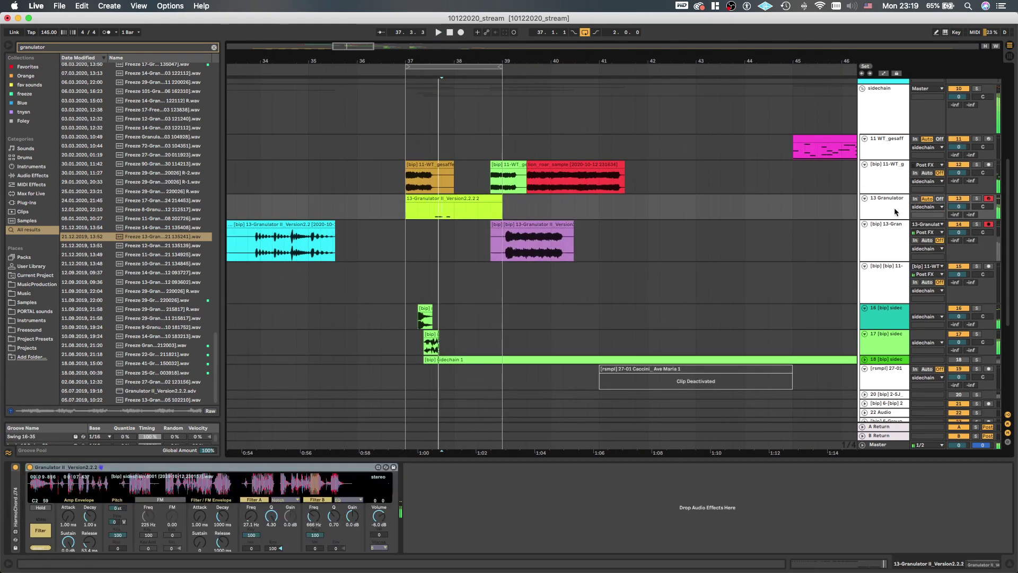
{"action": "key", "text": "Delete"}
{"action": "left_click", "coordinate": [518, 224]}
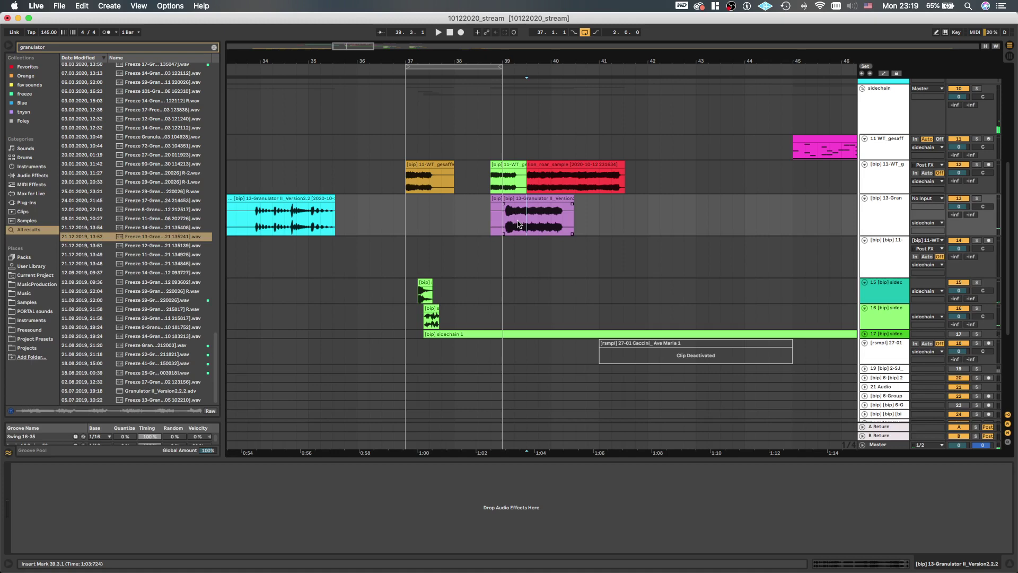
{"action": "key", "text": "s"}
{"action": "key", "text": "space"}
{"action": "scroll", "coordinate": [519, 223], "scroll_direction": "up", "scroll_amount": 2}
{"action": "key", "text": "space"}
Copy the recorded clip's section from 39.2.1 to 39.4.3 to position 37.2.3 and play it in context
{"action": "left_click_drag", "start_coordinate": [504, 228], "coordinate": [539, 228]}
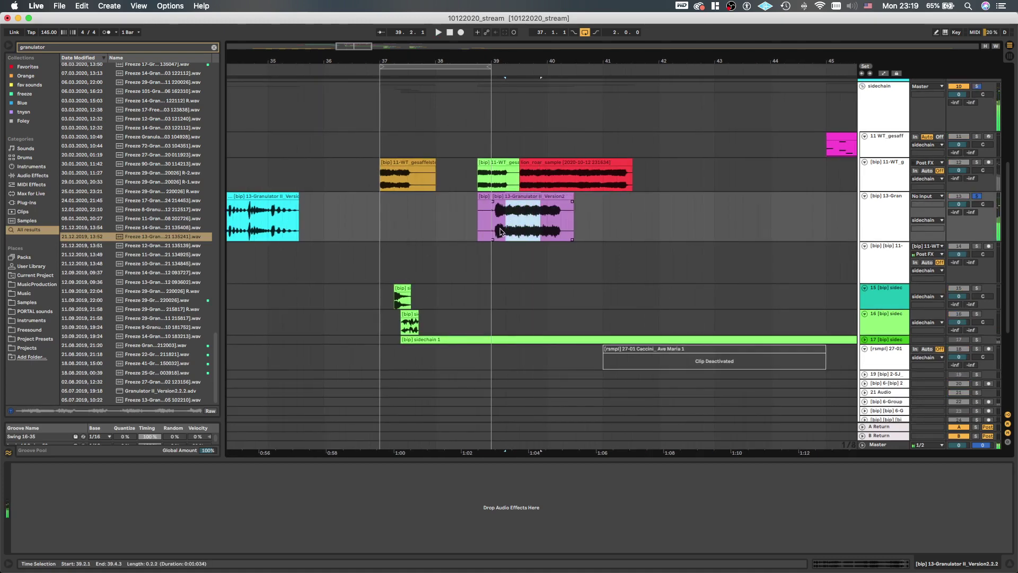
{"action": "left_click", "coordinate": [403, 230]}
{"action": "key", "text": "super+v"}
{"action": "left_click", "coordinate": [374, 228]}
{"action": "key", "text": "s"}
{"action": "key", "text": "space"}
{"action": "scroll", "coordinate": [409, 228], "scroll_direction": "up", "scroll_amount": 3}
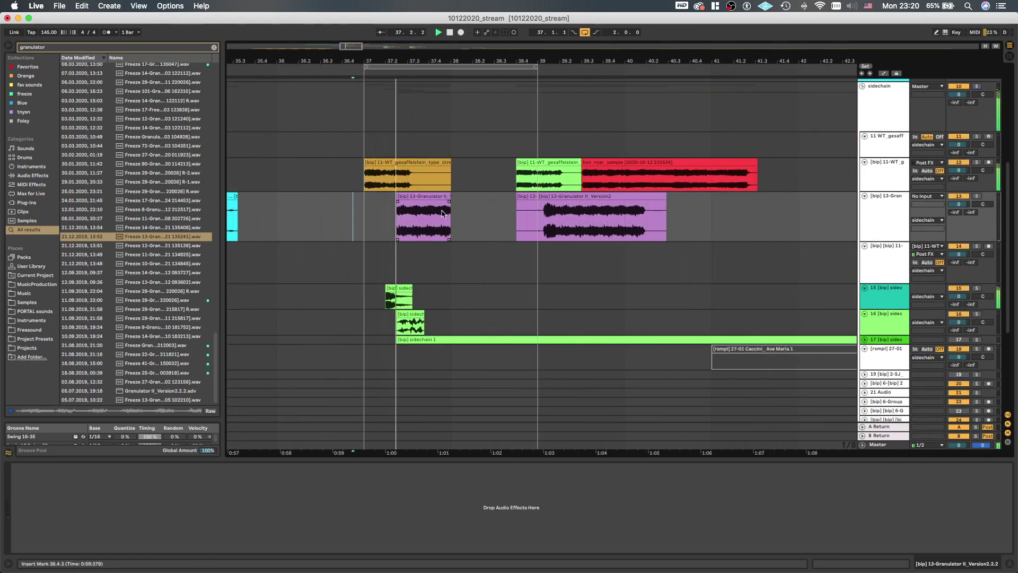
{"action": "scroll", "coordinate": [428, 227], "scroll_direction": "right", "scroll_amount": 1}
Trim the start of the pasted Granulator clip to 37.3.3 and play it in solo from there
{"action": "left_click_drag", "start_coordinate": [388, 195], "coordinate": [408, 196]}
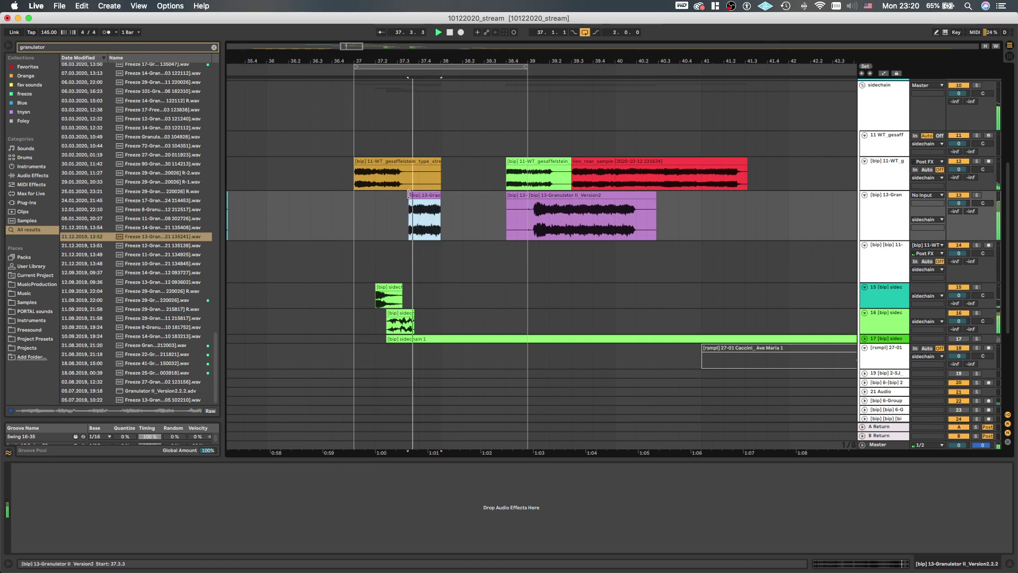
{"action": "left_click", "coordinate": [407, 216]}
{"action": "key", "text": "s"}
{"action": "key", "text": "space"}
{"action": "key", "text": "space"}
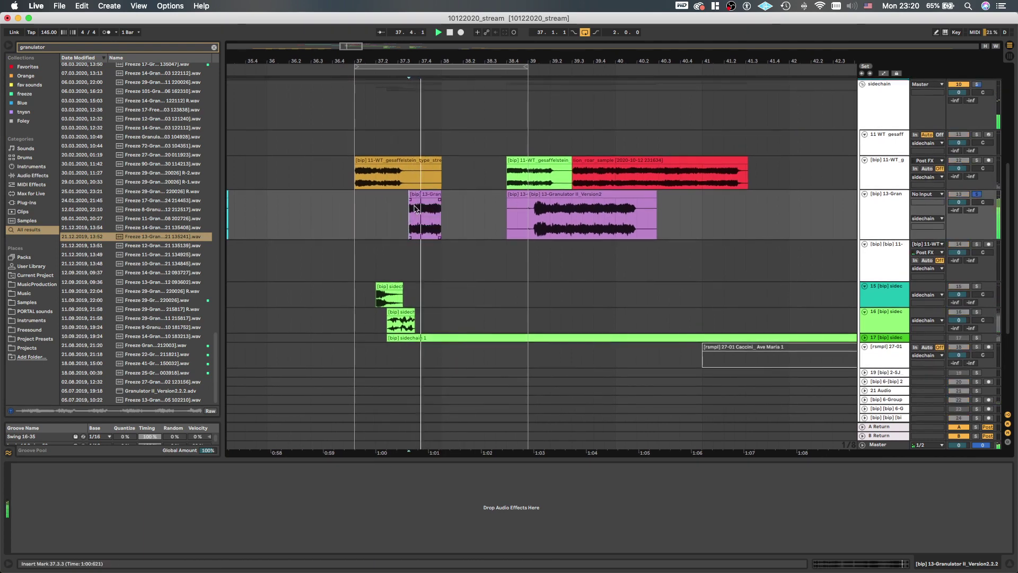
Select and audition the shortened Granulator clip at 37.3.3 several times
{"action": "scroll", "coordinate": [421, 217], "scroll_direction": "up", "scroll_amount": 1}
{"action": "key", "text": "space"}
{"action": "left_click", "coordinate": [422, 196]}
{"action": "key", "text": "space"}
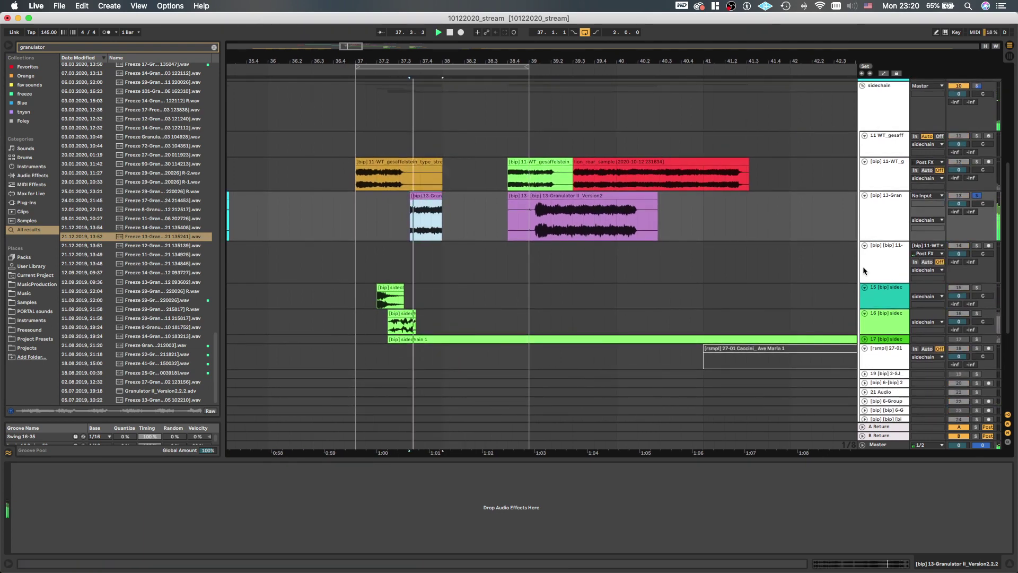
{"action": "key", "text": "space"}
{"action": "key", "text": "space"}
{"action": "scroll", "coordinate": [611, 263], "scroll_direction": "down", "scroll_amount": 1}
{"action": "key", "text": "space"}
Undo the latest edits to the shortened Granulator clip and replay it from 37.3.3
{"action": "key", "text": "super+z"}
{"action": "key", "text": "super+z"}
{"action": "key", "text": "super+z"}
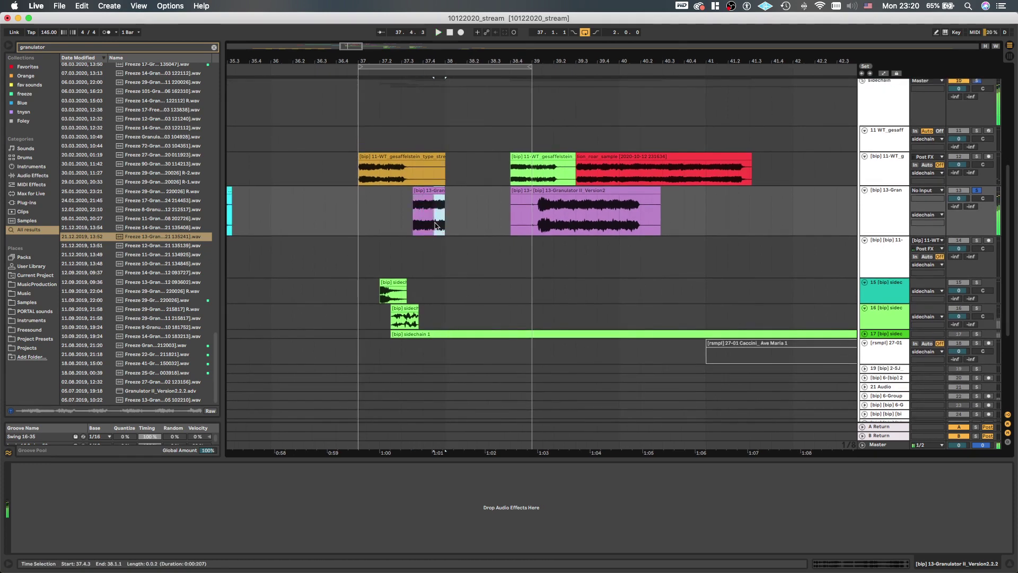
{"action": "key", "text": "space"}
{"action": "key", "text": "space"}
{"action": "left_click", "coordinate": [414, 214]}
{"action": "key", "text": "space"}
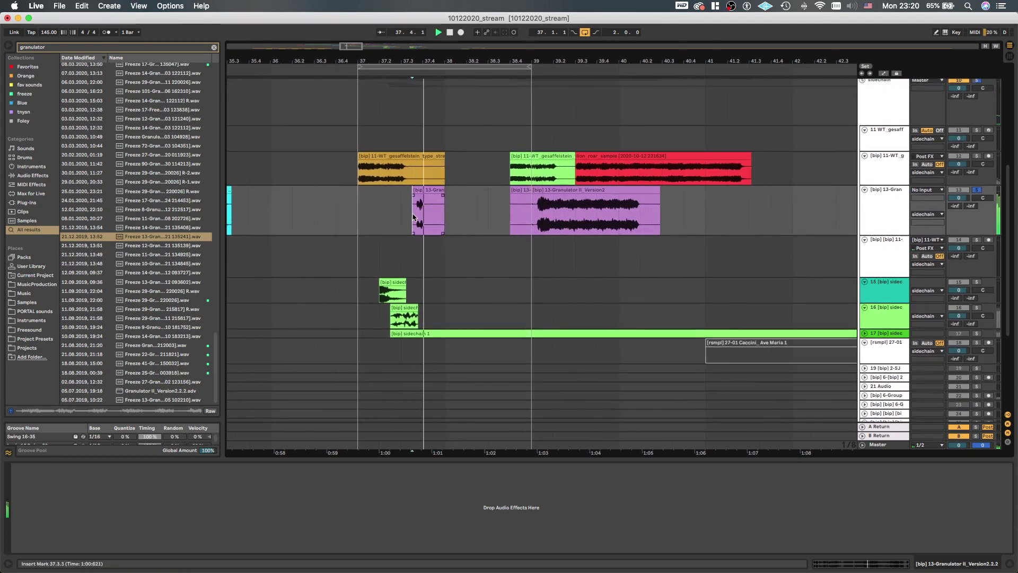
{"action": "scroll", "coordinate": [424, 211], "scroll_direction": "up", "scroll_amount": 2}
{"action": "key", "text": "space"}
{"action": "key", "text": "super+z"}
{"action": "key", "text": "super+z"}
{"action": "key", "text": "space"}
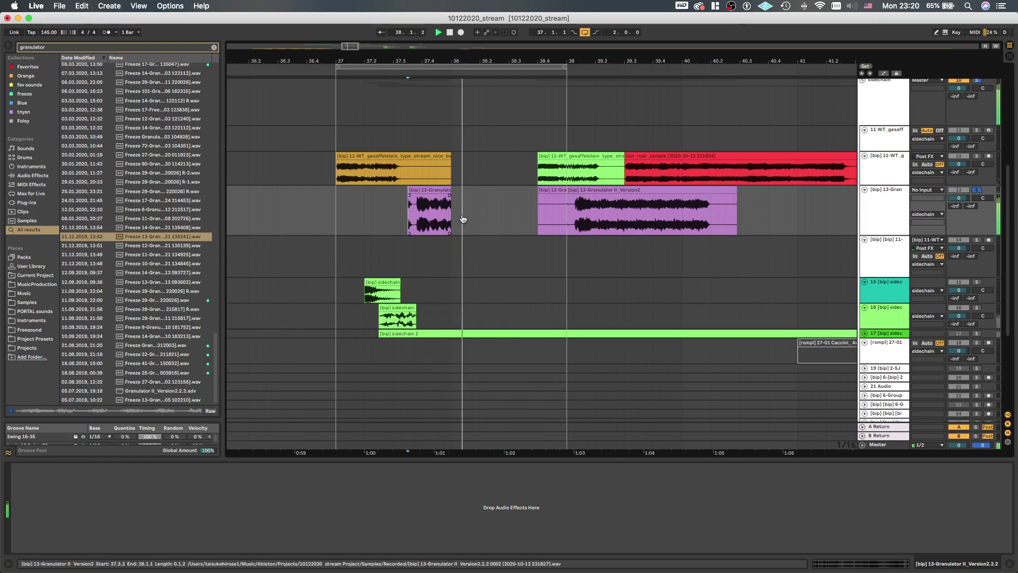
Shift the audio content inside the Granulator clip at 37.3.3 and play it with all other tracks
{"action": "left_click", "coordinate": [432, 216]}
{"action": "left_click_drag", "start_coordinate": [433, 216], "coordinate": [478, 216]}
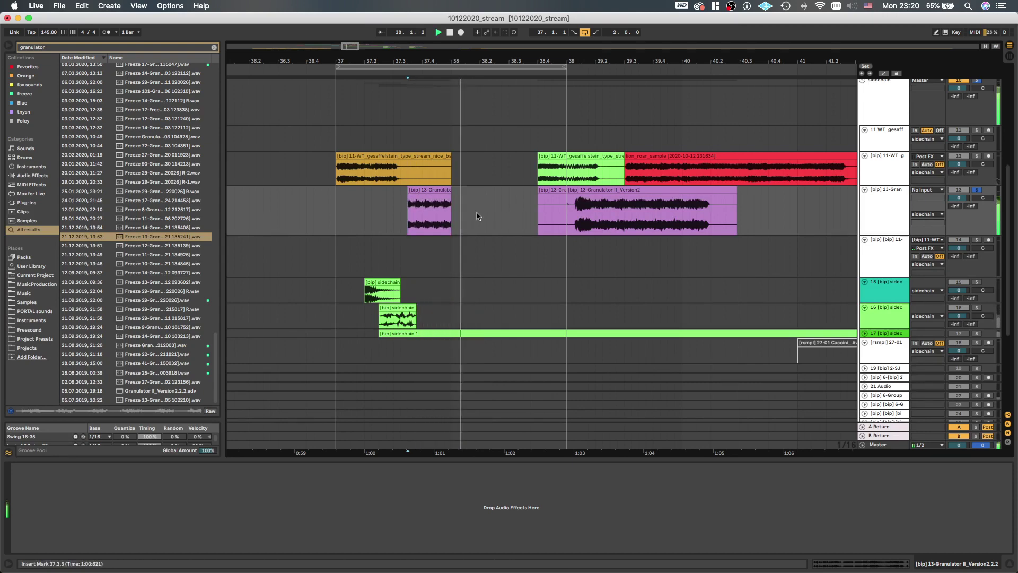
{"action": "key", "text": "space"}
{"action": "key", "text": "space"}
{"action": "key", "text": "space"}
{"action": "key", "text": "space"}
{"action": "key", "text": "s"}
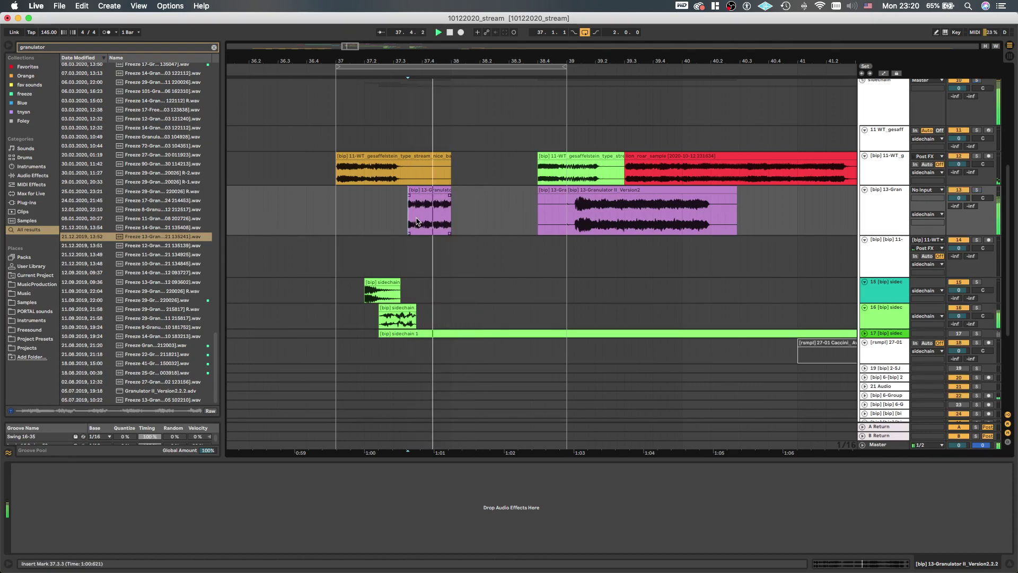
{"action": "scroll", "coordinate": [415, 212], "scroll_direction": "down", "scroll_amount": 3}
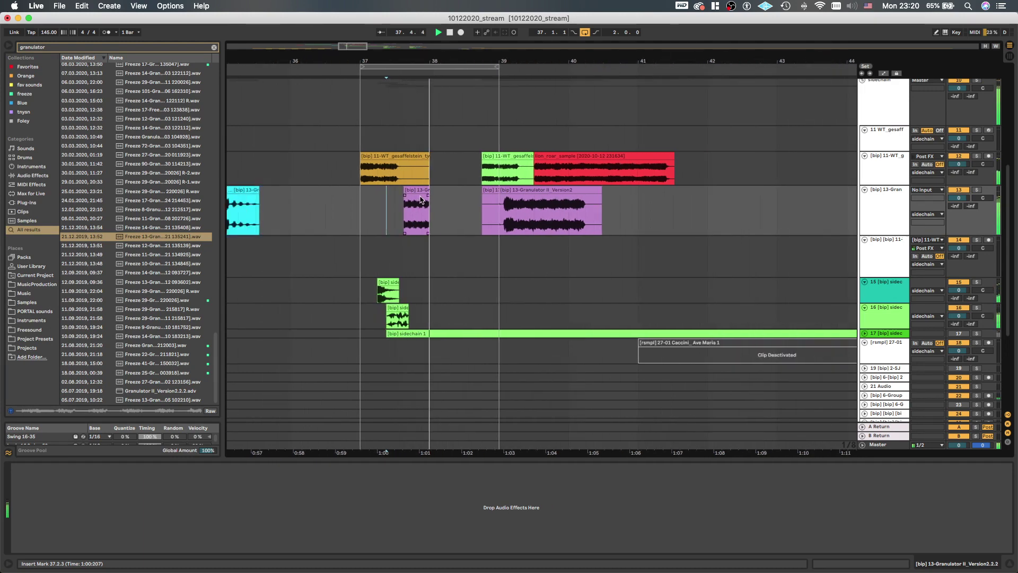
Select the Granulator clip at 37.3.3 and replay it several times from its start
{"action": "left_click", "coordinate": [412, 204]}
{"action": "scroll", "coordinate": [412, 205], "scroll_direction": "up", "scroll_amount": 4}
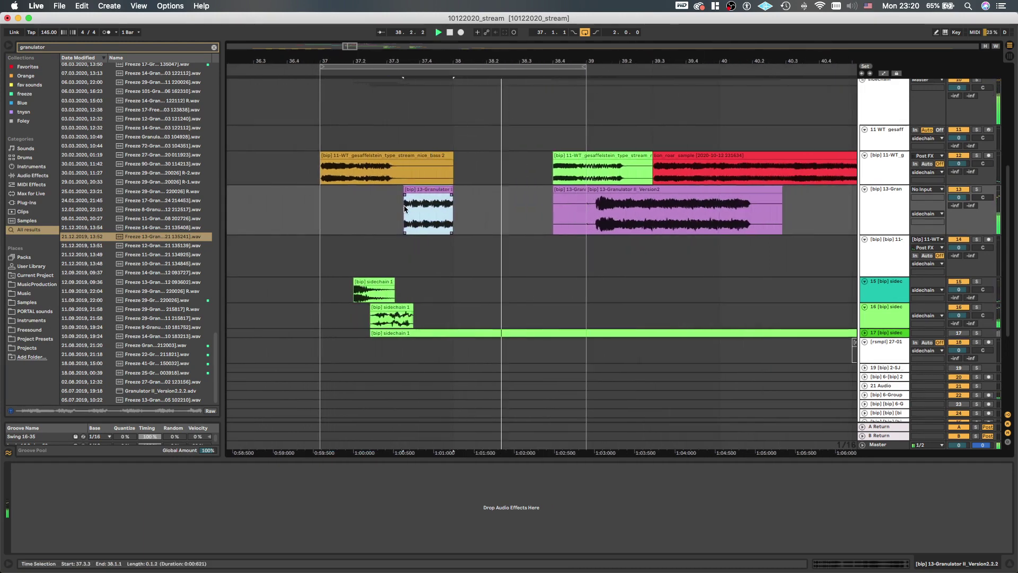
{"action": "key", "text": "space"}
{"action": "key", "text": "r"}
{"action": "key", "text": "space"}
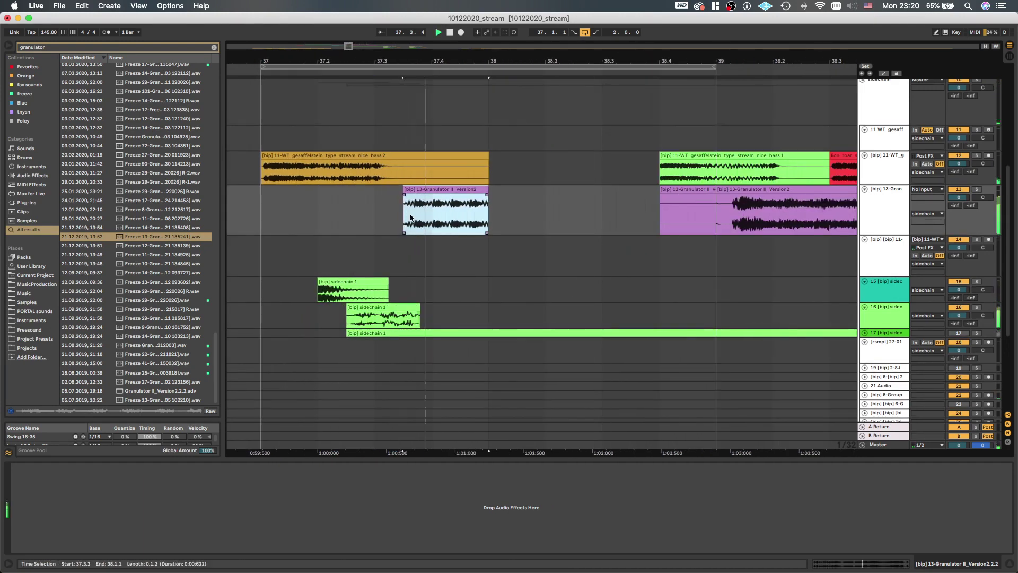
{"action": "key", "text": "space"}
{"action": "key", "text": "space"}
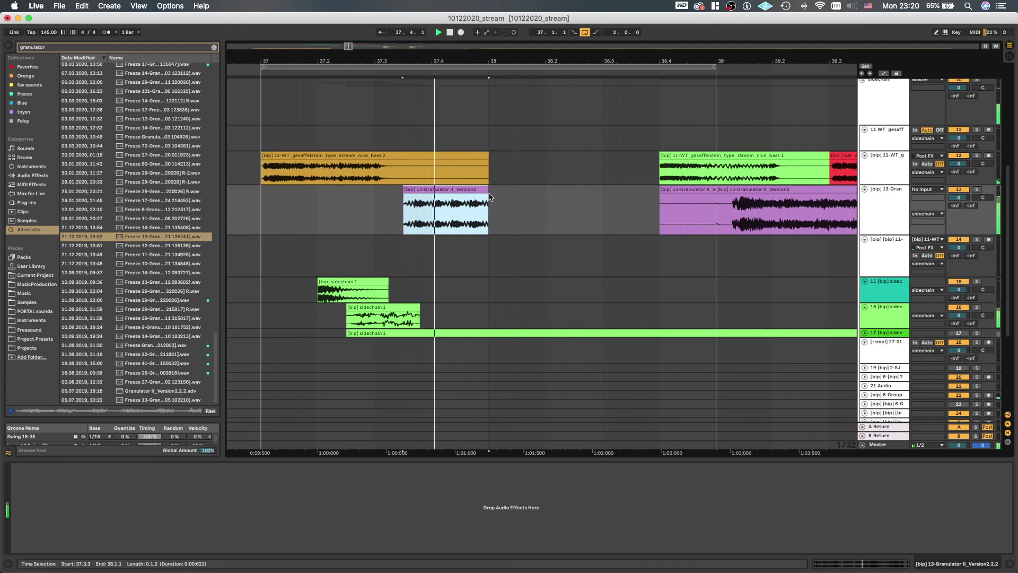
Change the transient loop mode of the Granulator clip at 37.3.3 and shorten its transient envelope
{"action": "scroll", "coordinate": [451, 199], "scroll_direction": "down", "scroll_amount": 2}
{"action": "double_click", "coordinate": [459, 190]}
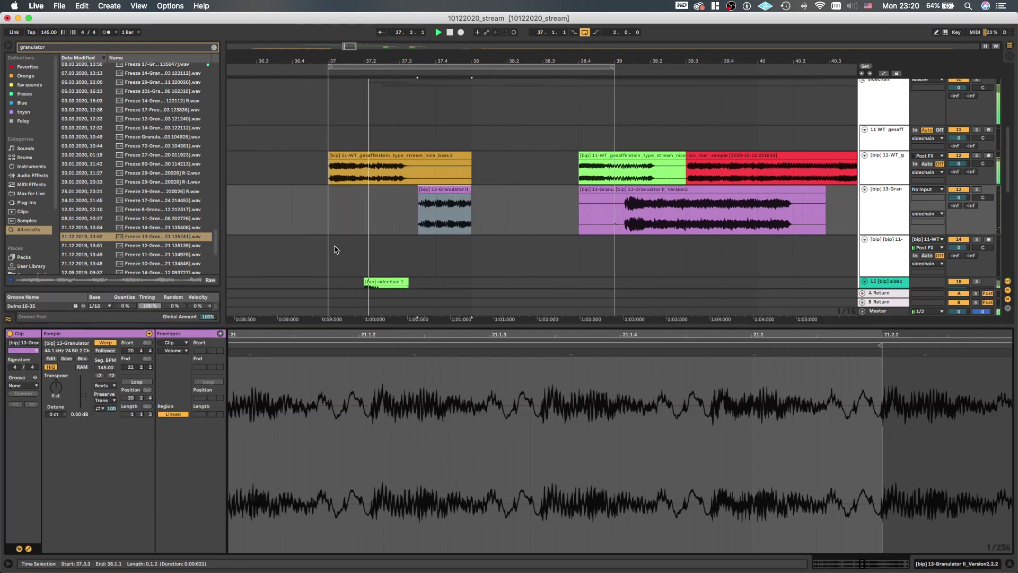
{"action": "left_click", "coordinate": [99, 408]}
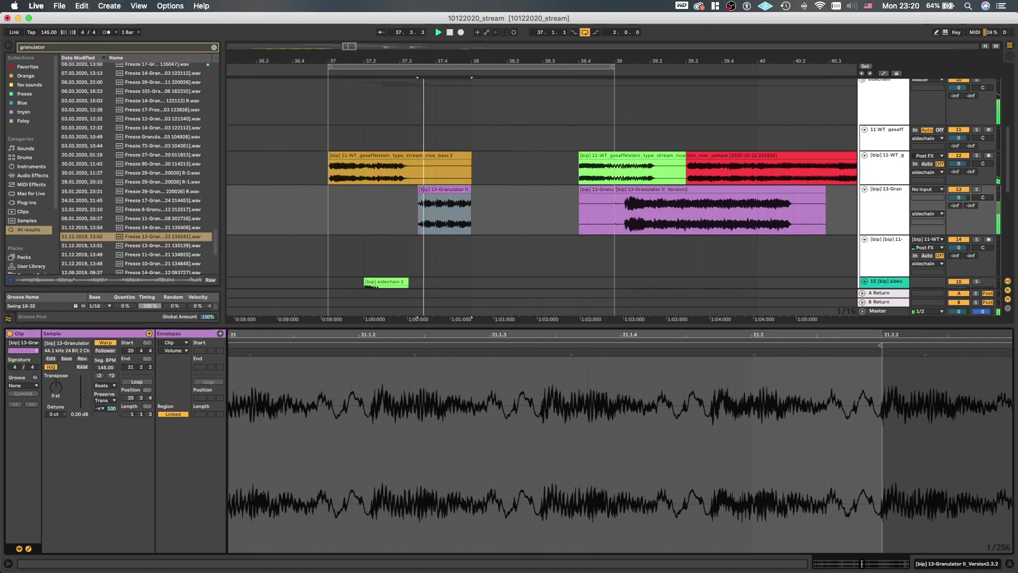
{"action": "left_click_drag", "start_coordinate": [111, 409], "coordinate": [112, 435]}
Solo the Granulator track and replay the clip from 37.3.3 several times
{"action": "key", "text": "space"}
{"action": "key", "text": "space"}
{"action": "key", "text": "space"}
{"action": "key", "text": "space"}
{"action": "key", "text": "s"}
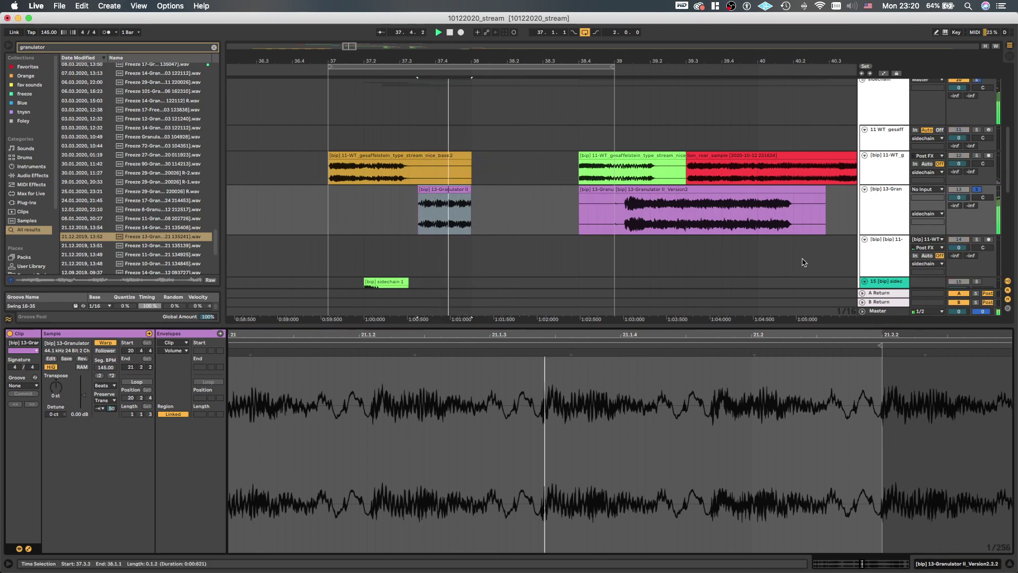
{"action": "key", "text": "space"}
{"action": "key", "text": "space"}
{"action": "key", "text": "space"}
{"action": "key", "text": "space"}
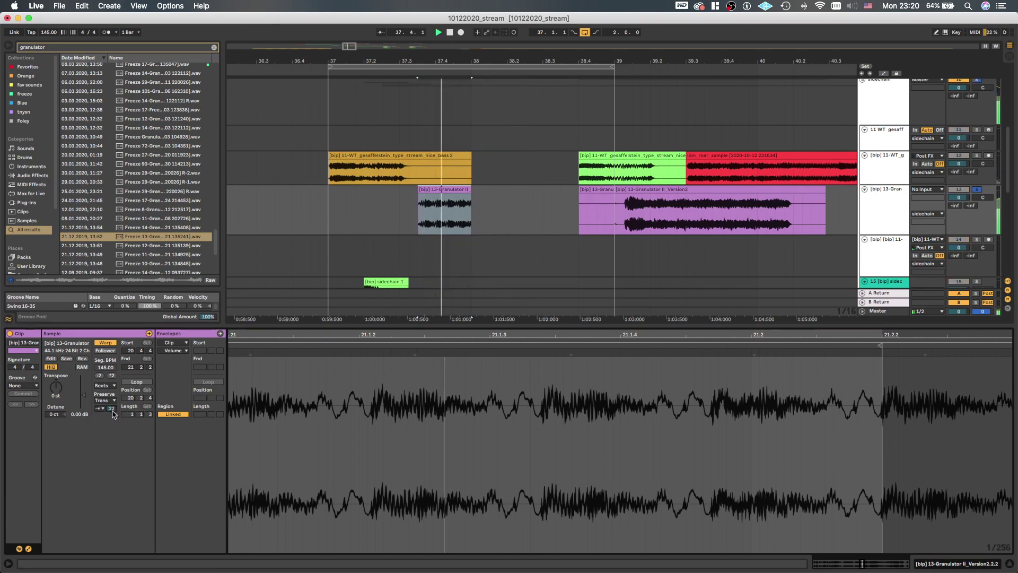
Lower the Granulator clip's transient envelope to 28, transpose the clip by 12 st and play it
{"action": "left_click_drag", "start_coordinate": [112, 410], "coordinate": [113, 424]}
{"action": "left_click_drag", "start_coordinate": [55, 396], "coordinate": [59, 395]}
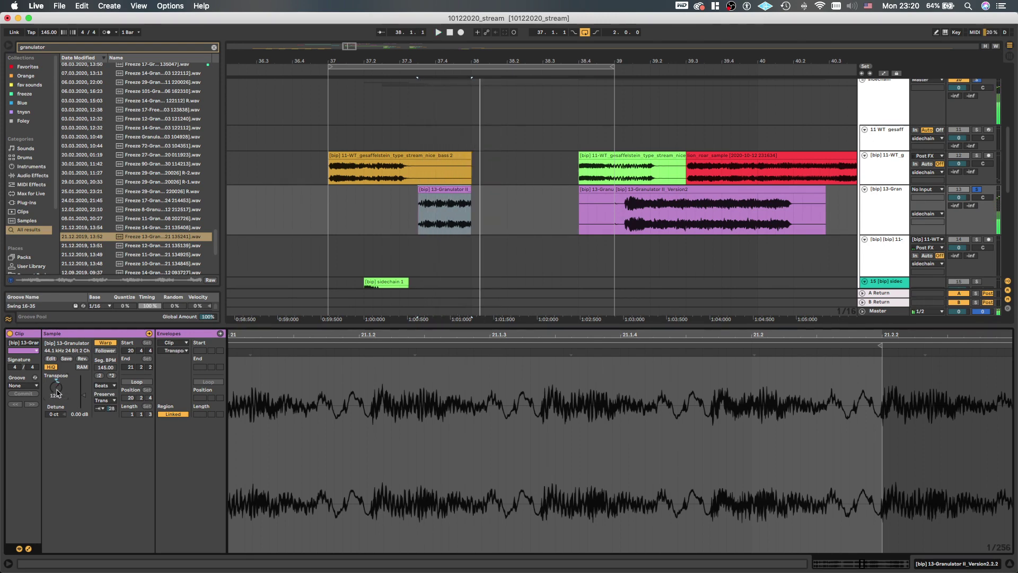
{"action": "key", "text": "space"}
{"action": "key", "text": "space"}
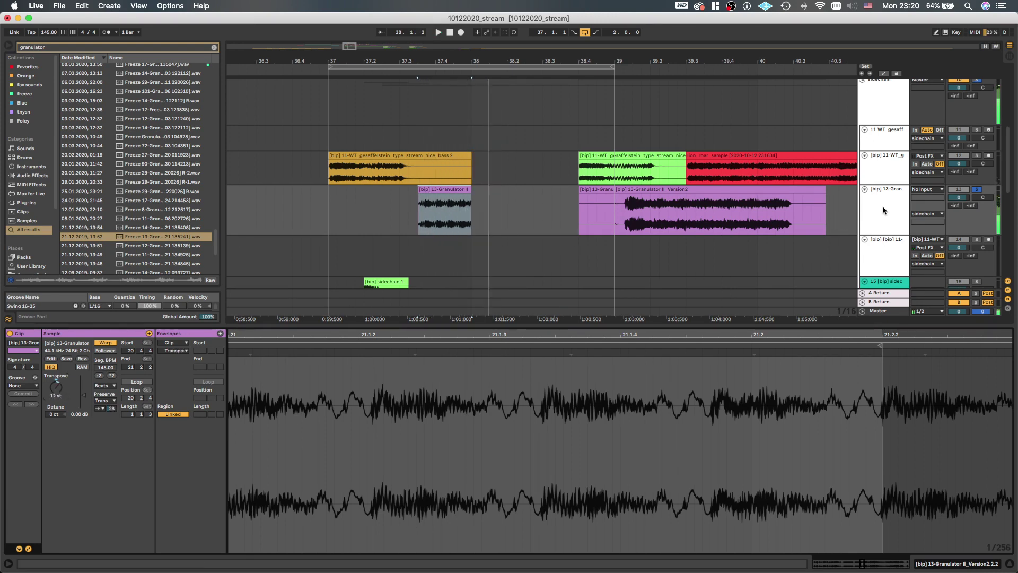
{"action": "key", "text": "space"}
Search the library for chorus and add the Chorus effect to the Granulator track
{"action": "double_click", "coordinate": [884, 211]}
{"action": "left_click", "coordinate": [445, 208]}
{"action": "key", "text": "space"}
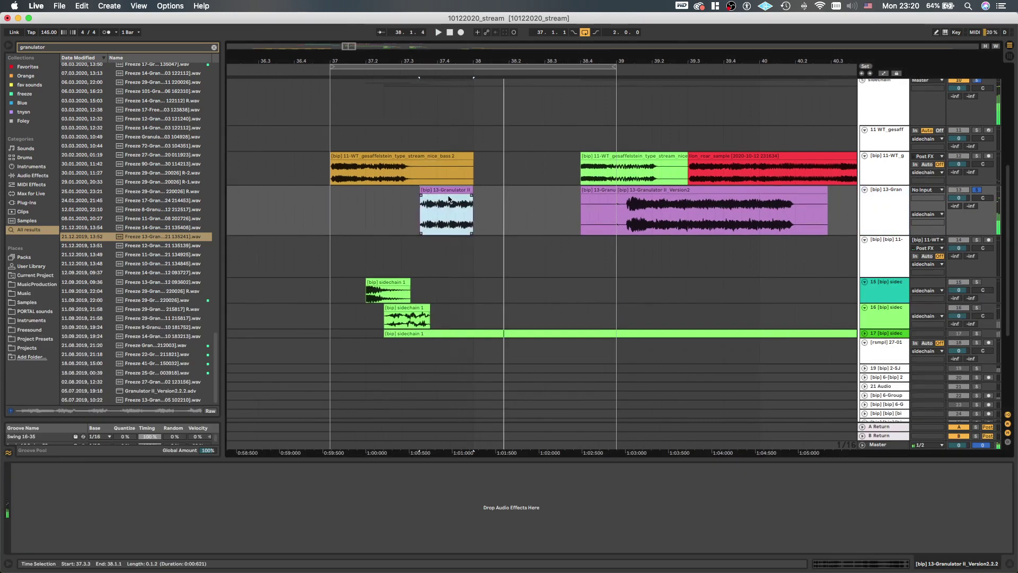
{"action": "key", "text": "super+f"}
{"action": "type", "text": "chorus"}
{"action": "key", "text": "Down"}
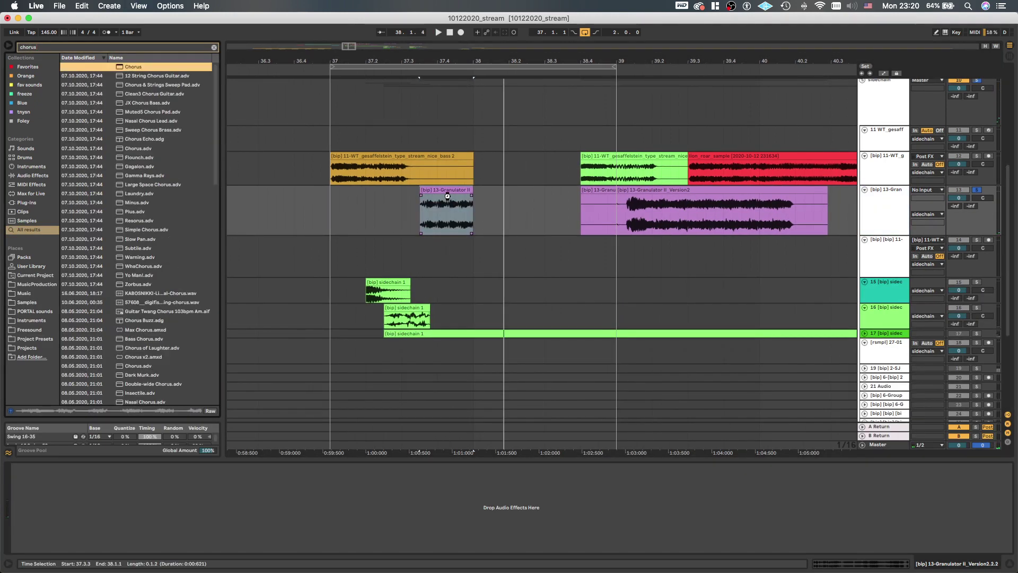
{"action": "key", "text": "Return"}
Adjust the Chorus to 3.08 ms amount, 1.89 Hz rate and 34 % dry/wet while playing the clip in solo
{"action": "key", "text": "space"}
{"action": "key", "text": "space"}
{"action": "key", "text": "space"}
{"action": "left_click_drag", "start_coordinate": [140, 523], "coordinate": [139, 522]}
{"action": "key", "text": "space"}
{"action": "key", "text": "space"}
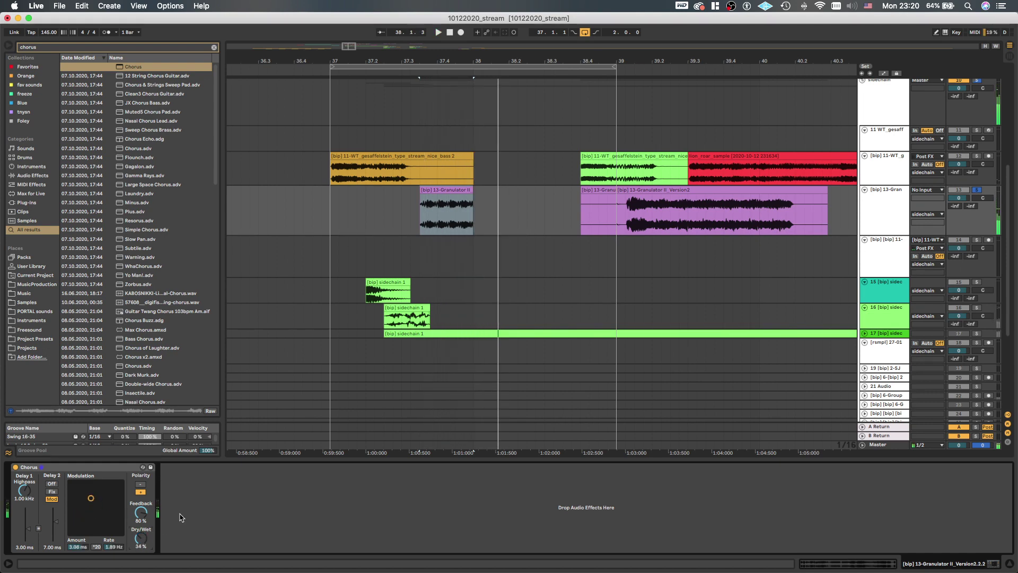
Add a Flanger after the Chorus and set its delay time to 0.92 ms and feedback to 0.29 during playback
{"action": "key", "text": "super+f"}
{"action": "type", "text": "flanger"}
{"action": "left_click_drag", "start_coordinate": [179, 513], "coordinate": [207, 502]}
{"action": "key", "text": "space"}
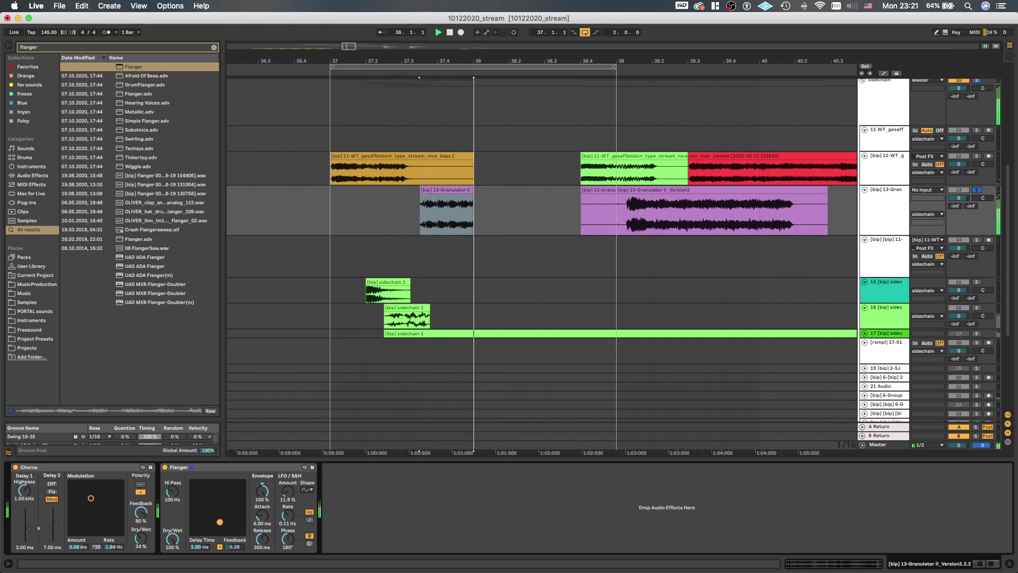
Play the section from 37.1.1 with all tracks and open the Granulator clip at 37.3.3
{"action": "scroll", "coordinate": [379, 203], "scroll_direction": "down", "scroll_amount": 2}
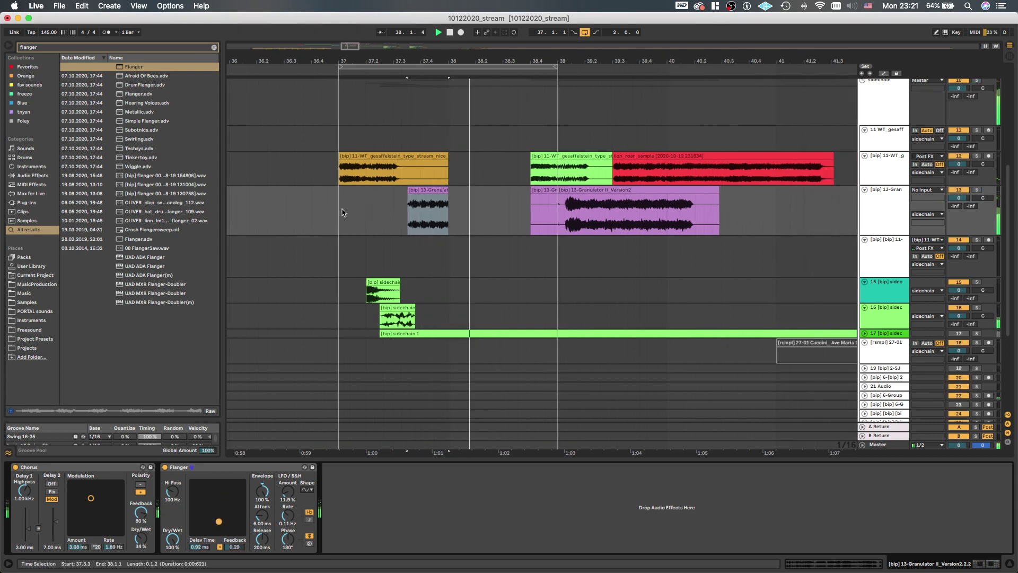
{"action": "scroll", "coordinate": [342, 213], "scroll_direction": "down", "scroll_amount": 4}
{"action": "key", "text": "Tab"}
{"action": "key", "text": "Tab"}
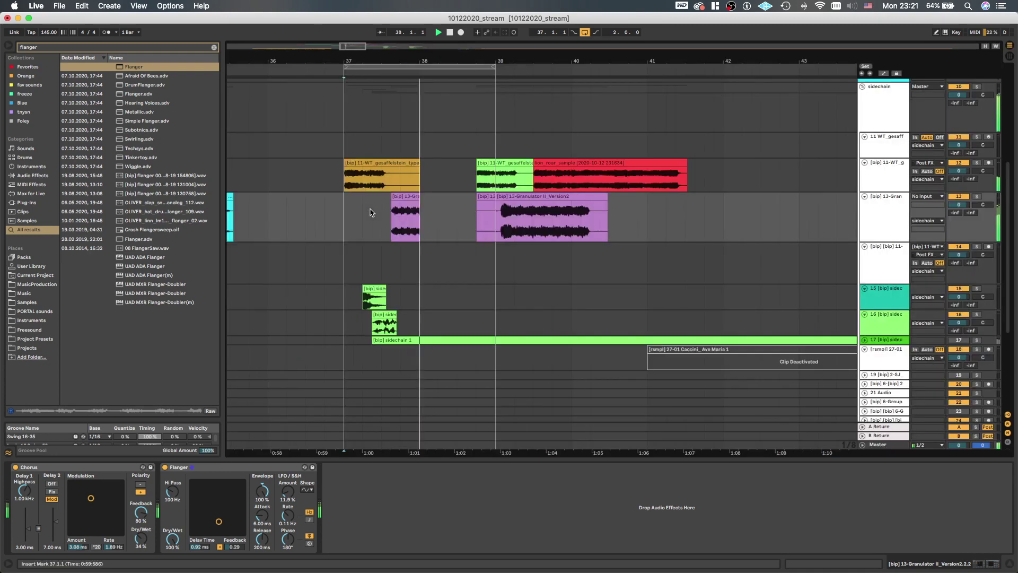
{"action": "key", "text": "shift+Tab"}
{"action": "scroll", "coordinate": [401, 210], "scroll_direction": "up", "scroll_amount": 2}
{"action": "left_click", "coordinate": [402, 197]}
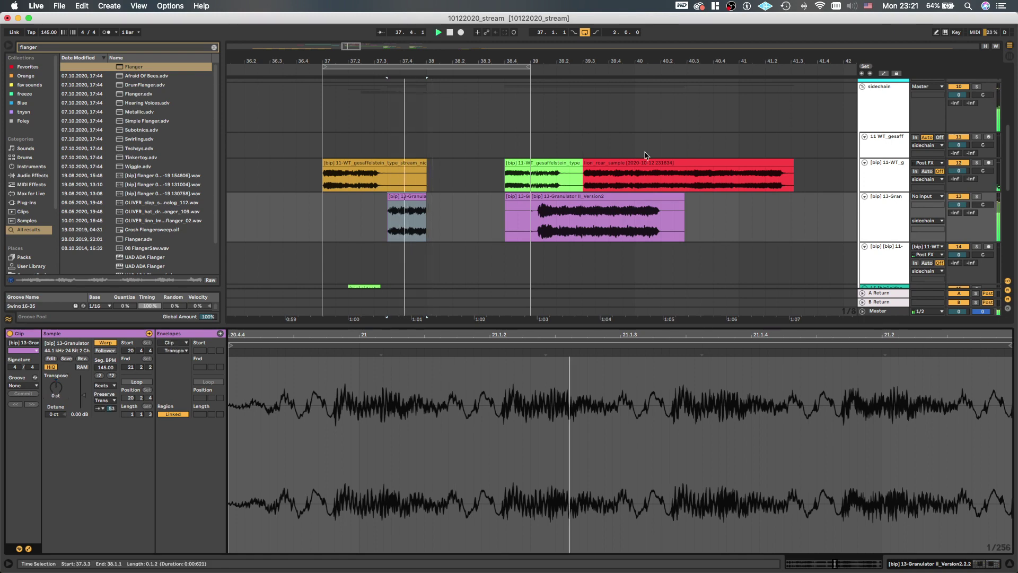
Check the mixer levels in Session View and bypass the Flanger on the Granulator track
{"action": "key", "text": "Tab"}
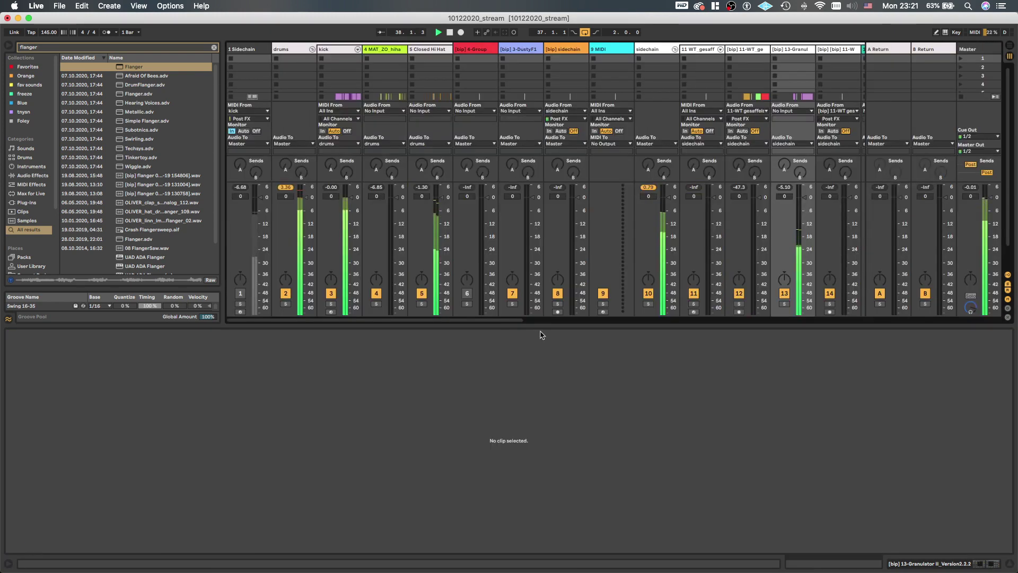
{"action": "key", "text": "Tab"}
{"action": "key", "text": "shift+Tab"}
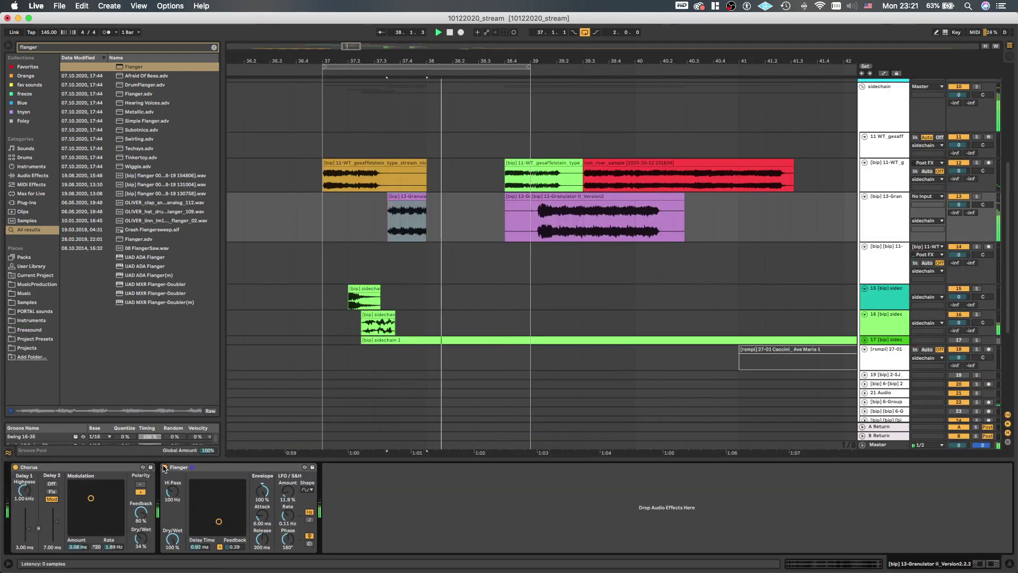
{"action": "left_click", "coordinate": [165, 468]}
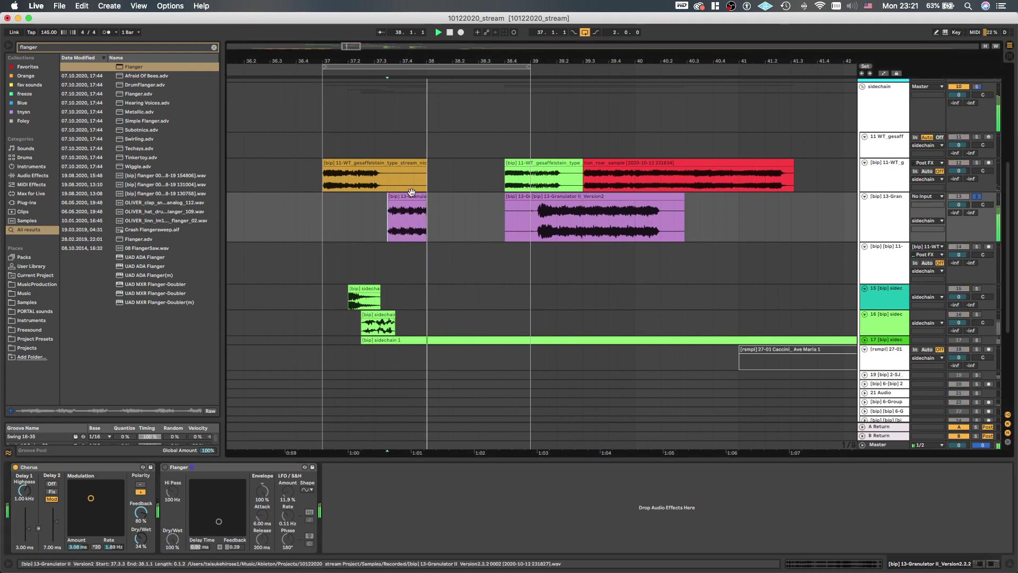
Raise the gain of the Granulator clip at 37.3.3 to 3.81 dB and duplicate the clip to 38.1.1
{"action": "double_click", "coordinate": [409, 196]}
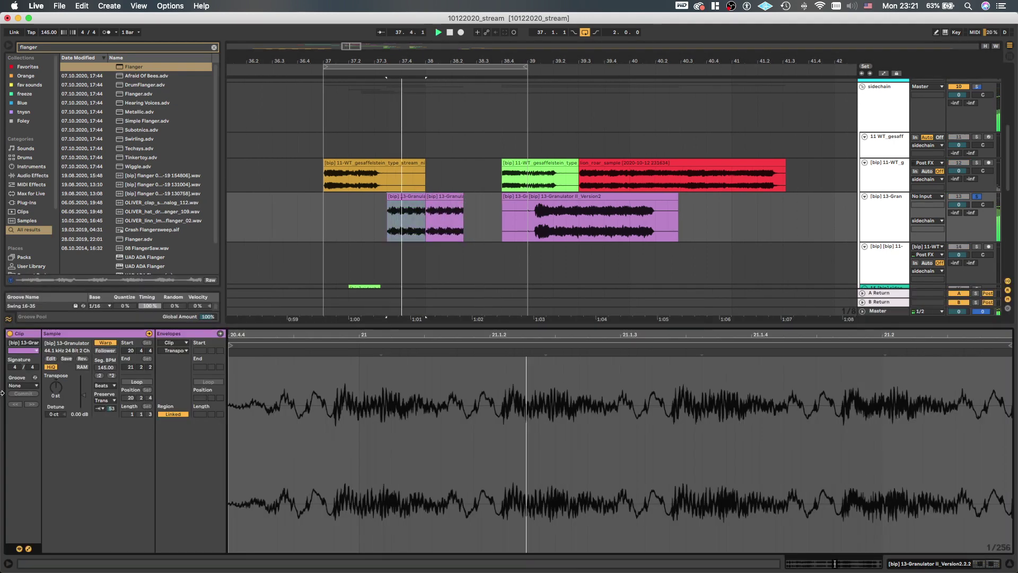
{"action": "left_click_drag", "start_coordinate": [84, 394], "coordinate": [84, 391]}
{"action": "left_click", "coordinate": [410, 197]}
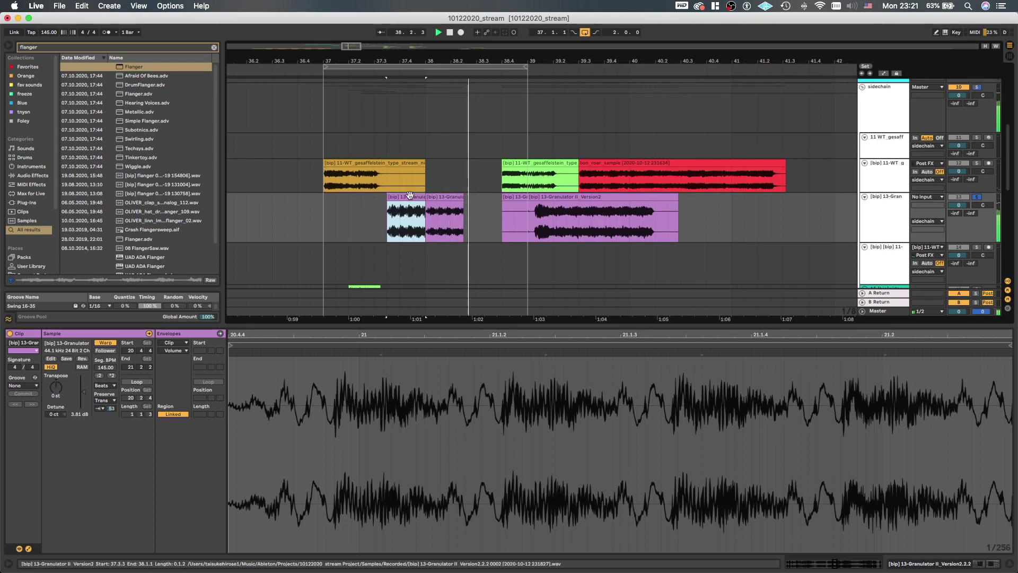
{"action": "key", "text": "super+d"}
{"action": "scroll", "coordinate": [410, 196], "scroll_direction": "left", "scroll_amount": 1}
{"action": "scroll", "coordinate": [410, 196], "scroll_direction": "down", "scroll_amount": 3}
{"action": "key", "text": "shift+Tab"}
{"action": "key", "text": "s"}
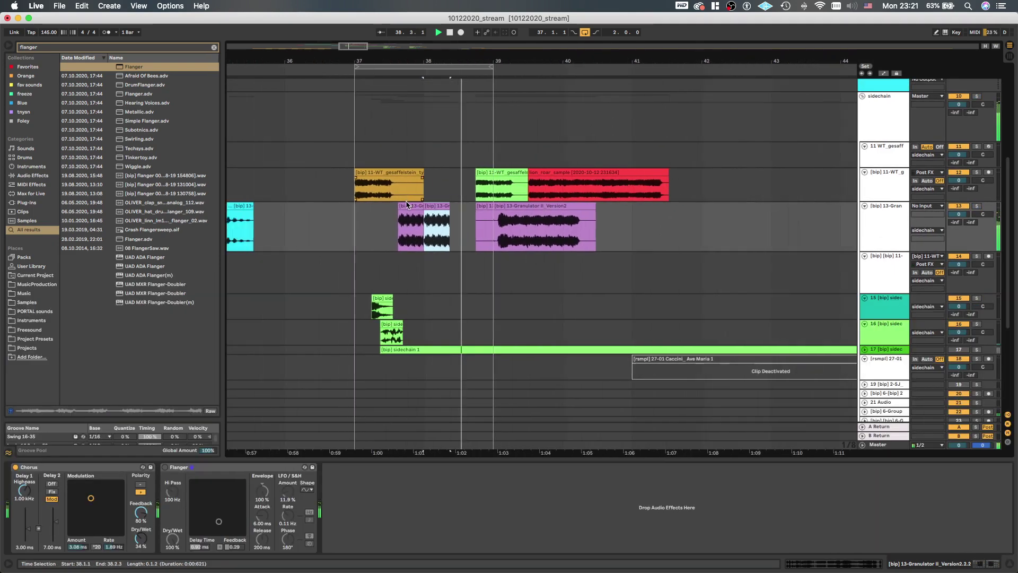
Play the arrangement from 36.1.3 with all tracks and turn off the arrangement loop
{"action": "left_click", "coordinate": [305, 243]}
{"action": "key", "text": "space"}
{"action": "key", "text": "space"}
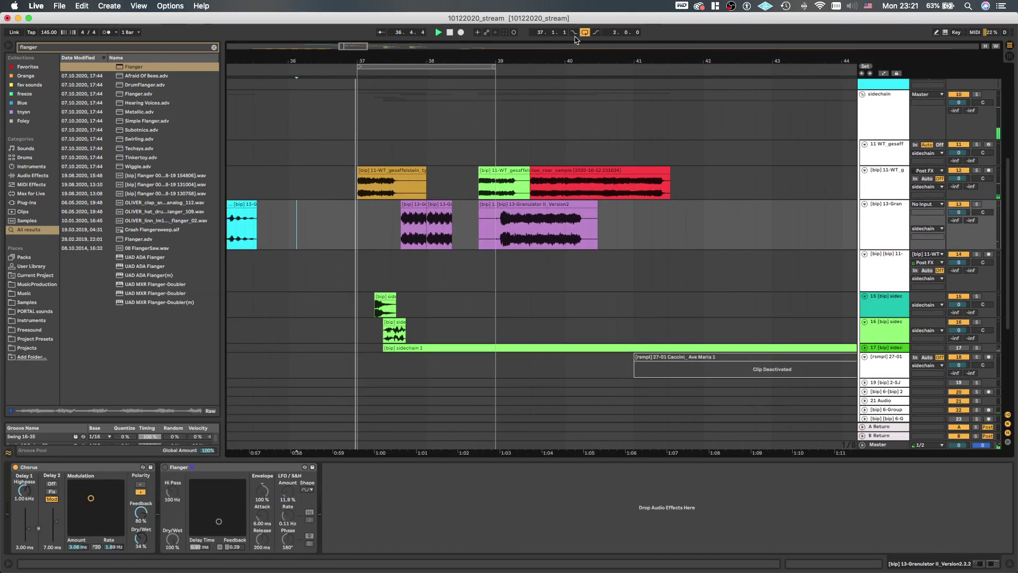
{"action": "left_click", "coordinate": [584, 33]}
{"action": "scroll", "coordinate": [459, 174], "scroll_direction": "down", "scroll_amount": 3}
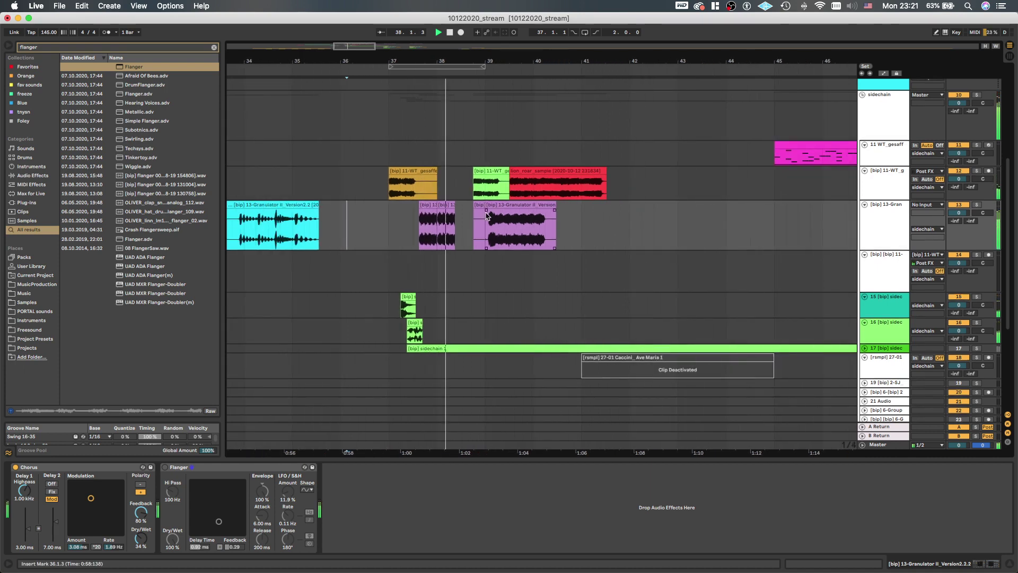
{"action": "scroll", "coordinate": [459, 175], "scroll_direction": "up", "scroll_amount": 3}
{"action": "scroll", "coordinate": [461, 179], "scroll_direction": "down", "scroll_amount": 3}
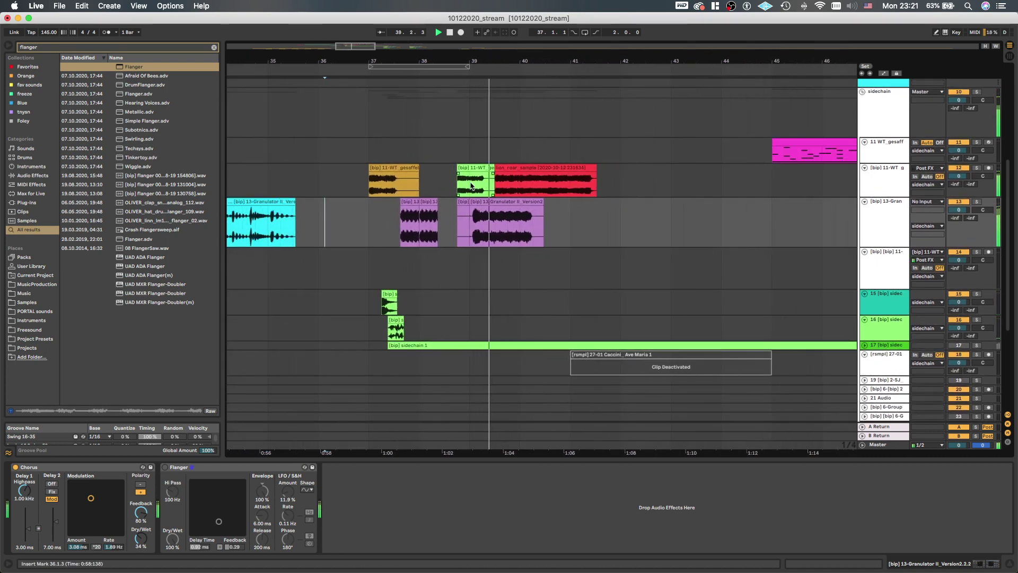
Split the Granulator clip after bar 39 and delete the parts around a short piece at 39.2.1
{"action": "left_click", "coordinate": [479, 203]}
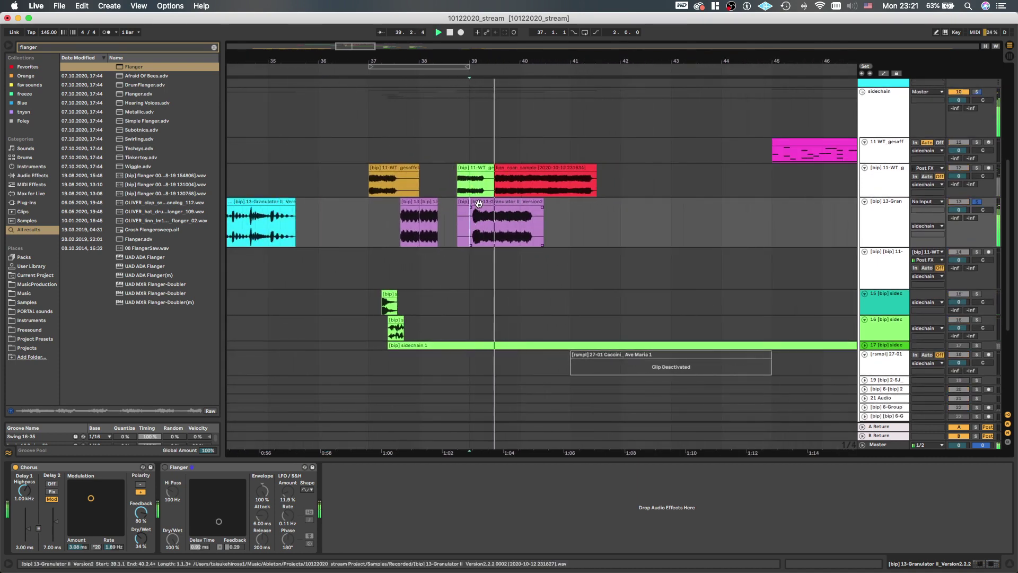
{"action": "left_click", "coordinate": [484, 225]}
{"action": "scroll", "coordinate": [485, 225], "scroll_direction": "up", "scroll_amount": 2}
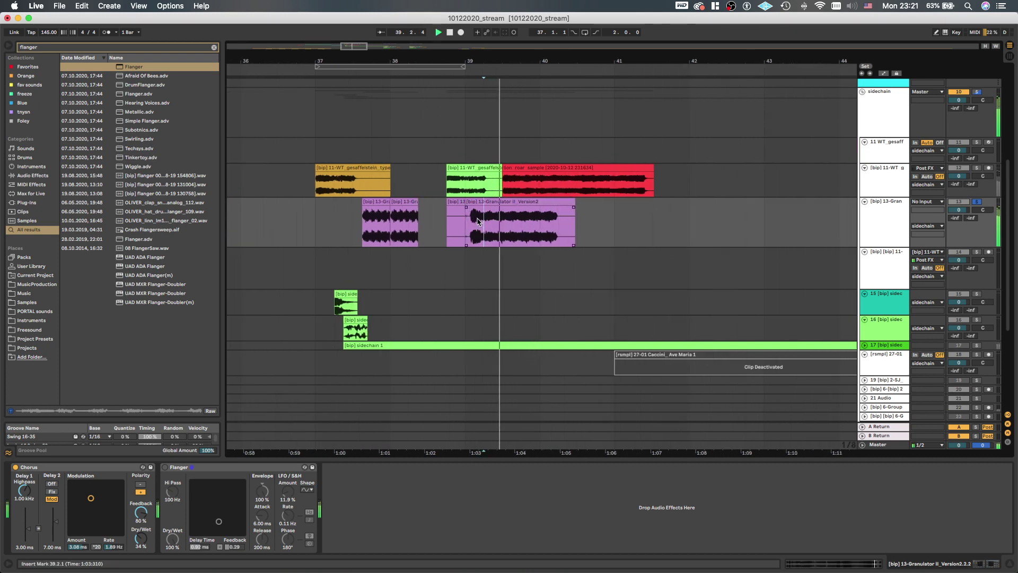
{"action": "left_click_drag", "start_coordinate": [490, 225], "coordinate": [494, 201]}
{"action": "key", "text": "super+e"}
{"action": "key", "text": "space"}
{"action": "left_click", "coordinate": [479, 202]}
{"action": "key", "text": "Delete"}
{"action": "left_click", "coordinate": [491, 219]}
{"action": "left_click", "coordinate": [481, 220]}
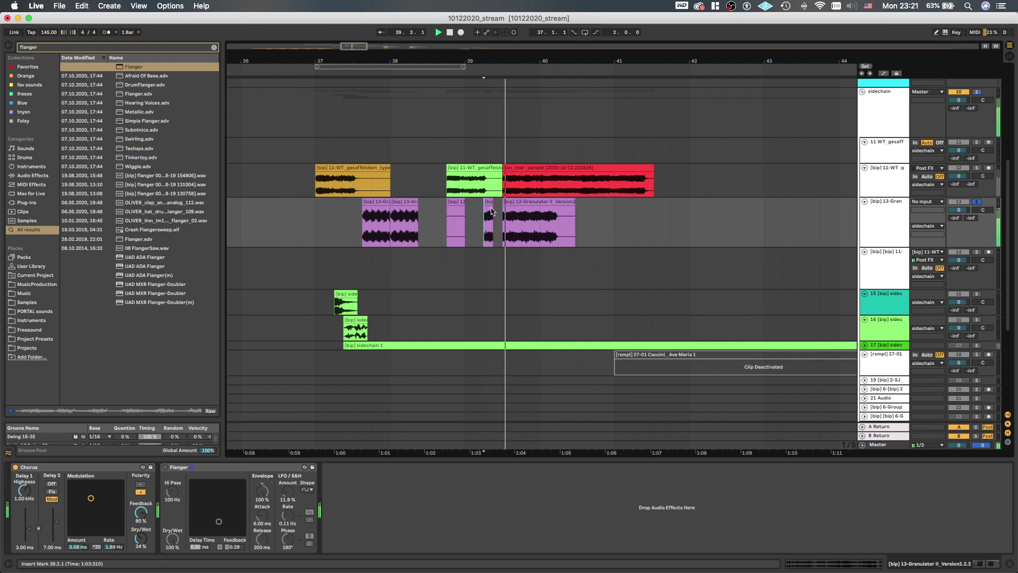
Delete the Granulator pieces starting at 39.3.1 and 38.4.1, keeping the short piece at 39.2.1
{"action": "scroll", "coordinate": [491, 211], "scroll_direction": "up", "scroll_amount": 3}
{"action": "left_click", "coordinate": [516, 204]}
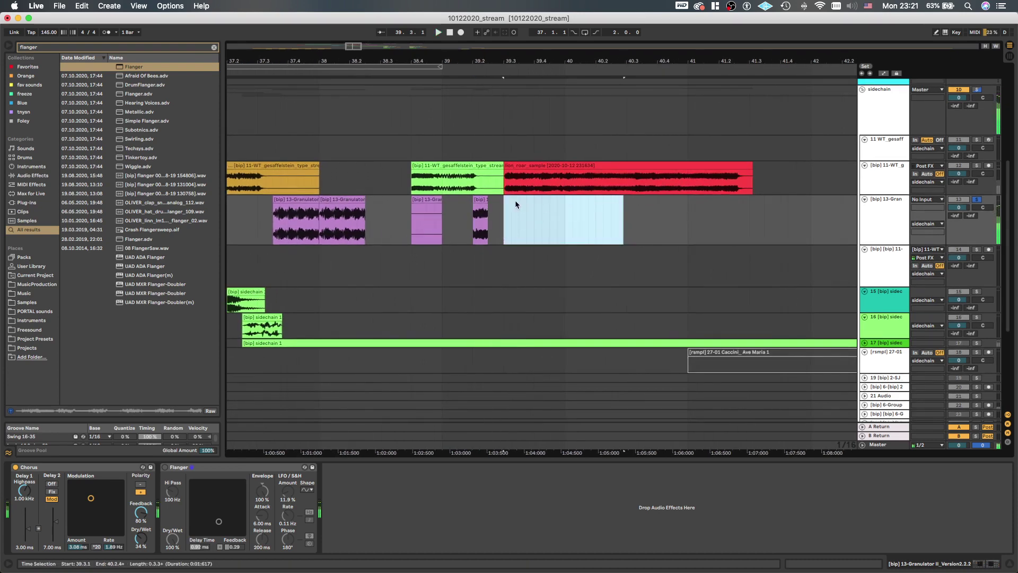
{"action": "key", "text": "space"}
{"action": "scroll", "coordinate": [514, 204], "scroll_direction": "down", "scroll_amount": 3}
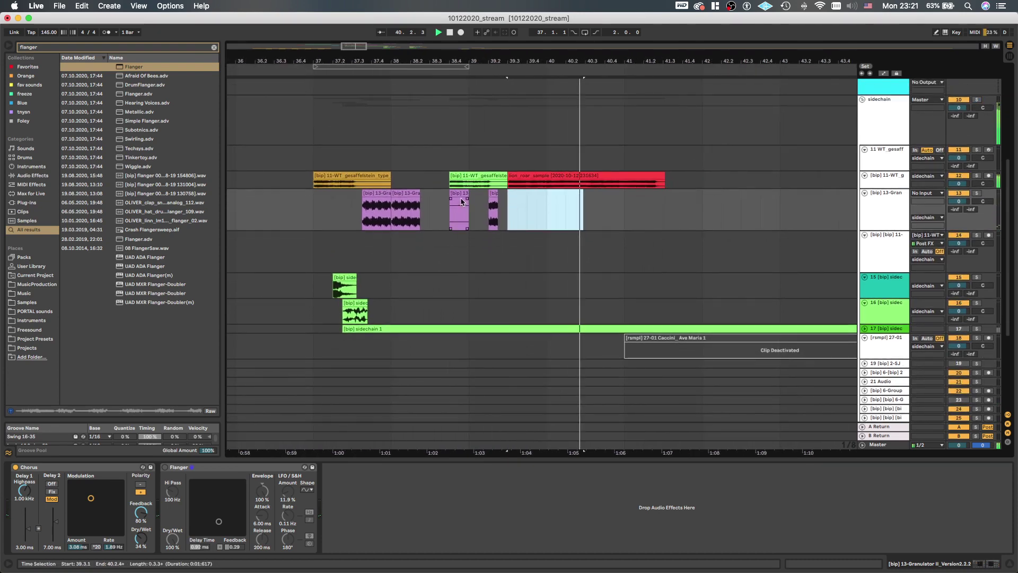
{"action": "left_click", "coordinate": [462, 201]}
{"action": "scroll", "coordinate": [461, 210], "scroll_direction": "down", "scroll_amount": 3}
{"action": "scroll", "coordinate": [461, 210], "scroll_direction": "up", "scroll_amount": 1}
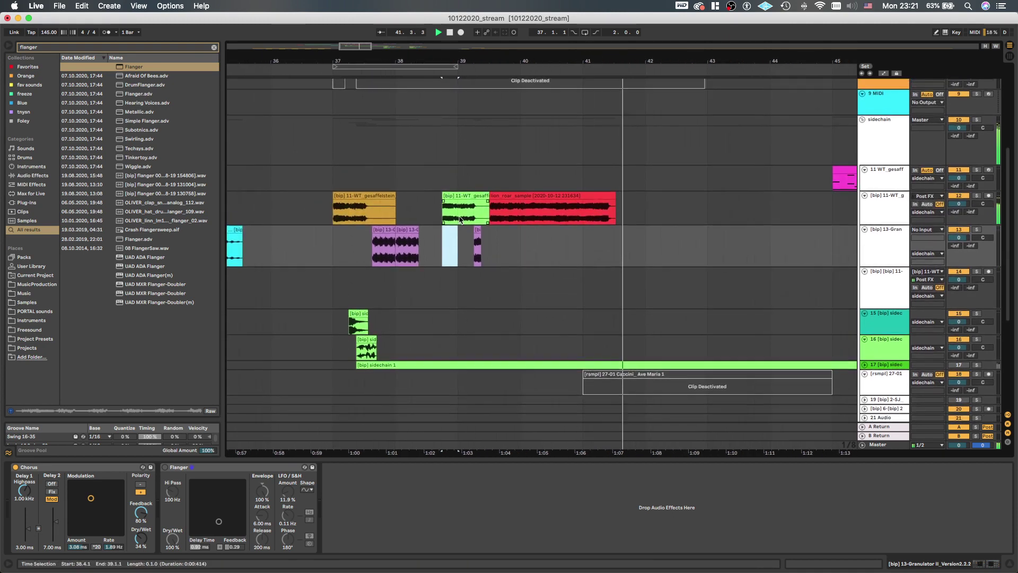
Play the edited section with all tracks from 37.1.1 and again from 37.3.3
{"action": "scroll", "coordinate": [460, 219], "scroll_direction": "down", "scroll_amount": 3}
{"action": "left_click", "coordinate": [335, 237]}
{"action": "key", "text": "space"}
{"action": "key", "text": "space"}
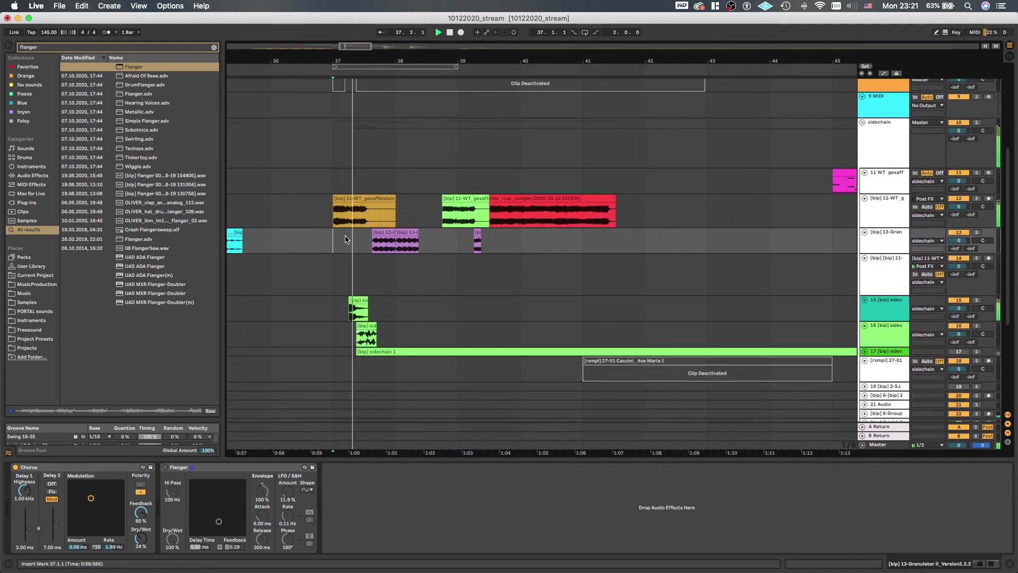
{"action": "left_click", "coordinate": [370, 251]}
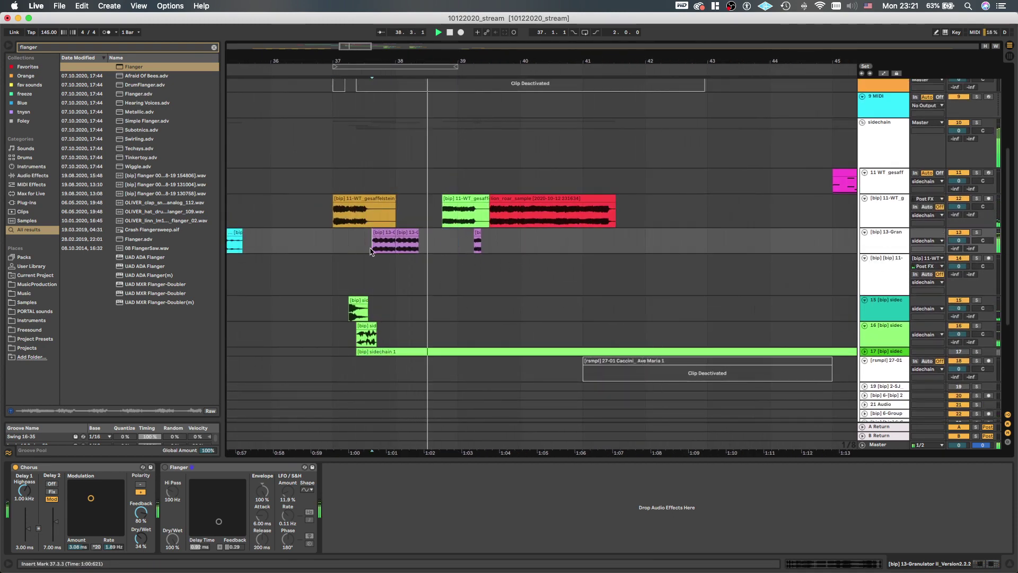
{"action": "scroll", "coordinate": [371, 248], "scroll_direction": "up", "scroll_amount": 3}
{"action": "scroll", "coordinate": [370, 249], "scroll_direction": "left", "scroll_amount": 2}
{"action": "scroll", "coordinate": [370, 247], "scroll_direction": "up", "scroll_amount": 1}
{"action": "scroll", "coordinate": [371, 245], "scroll_direction": "down", "scroll_amount": 4}
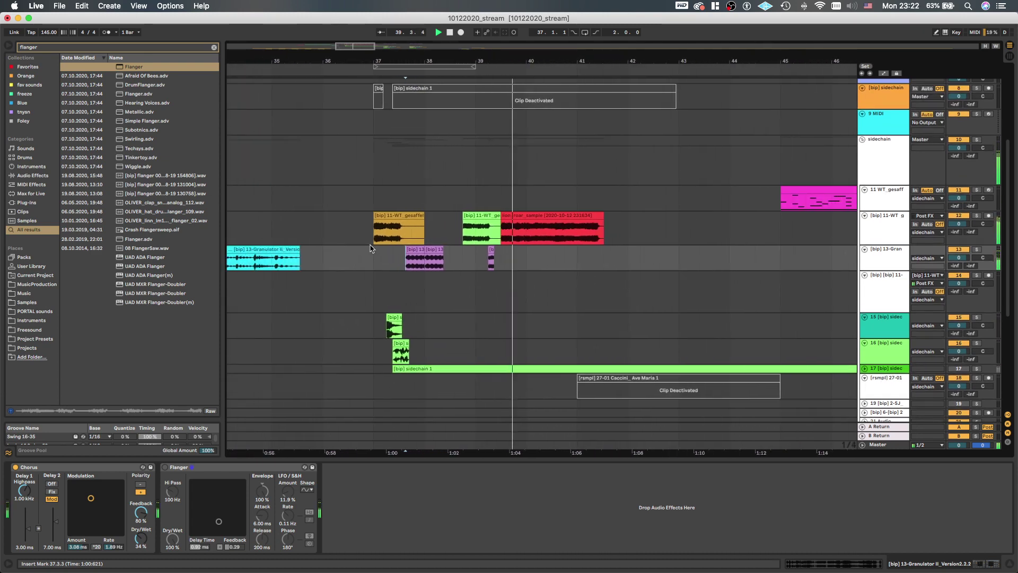
Play the cyan Granulator clip in solo from 34.4.1
{"action": "scroll", "coordinate": [371, 248], "scroll_direction": "down", "scroll_amount": 2}
{"action": "scroll", "coordinate": [370, 247], "scroll_direction": "left", "scroll_amount": 3}
{"action": "left_click", "coordinate": [312, 263]}
{"action": "key", "text": "space"}
{"action": "key", "text": "space"}
{"action": "key", "text": "s"}
{"action": "scroll", "coordinate": [311, 264], "scroll_direction": "down", "scroll_amount": 2}
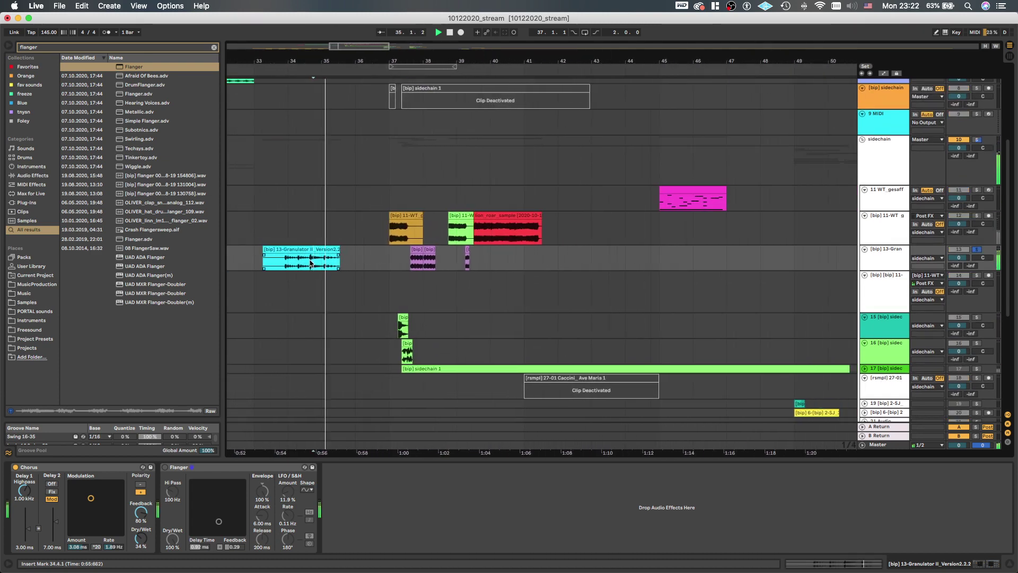
Turn off the Granulator track's solo and play the section with all tracks from 37.1.1
{"action": "left_click", "coordinate": [390, 262]}
{"action": "key", "text": "space"}
{"action": "key", "text": "space"}
{"action": "key", "text": "s"}
{"action": "scroll", "coordinate": [389, 261], "scroll_direction": "up", "scroll_amount": 3}
{"action": "scroll", "coordinate": [391, 260], "scroll_direction": "right", "scroll_amount": 1}
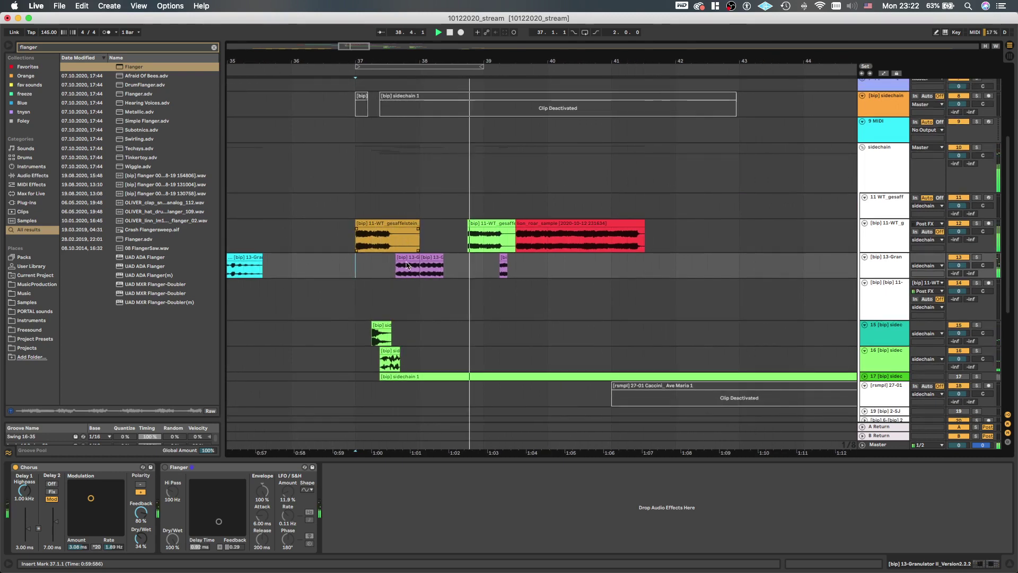
Solo the Granulator track and play it from the start of the purple clips at 37.3.3
{"action": "scroll", "coordinate": [407, 267], "scroll_direction": "down", "scroll_amount": 2}
{"action": "scroll", "coordinate": [406, 265], "scroll_direction": "up", "scroll_amount": 3}
{"action": "left_click", "coordinate": [391, 244]}
{"action": "key", "text": "space"}
{"action": "key", "text": "space"}
{"action": "key", "text": "s"}
{"action": "scroll", "coordinate": [384, 243], "scroll_direction": "up", "scroll_amount": 5}
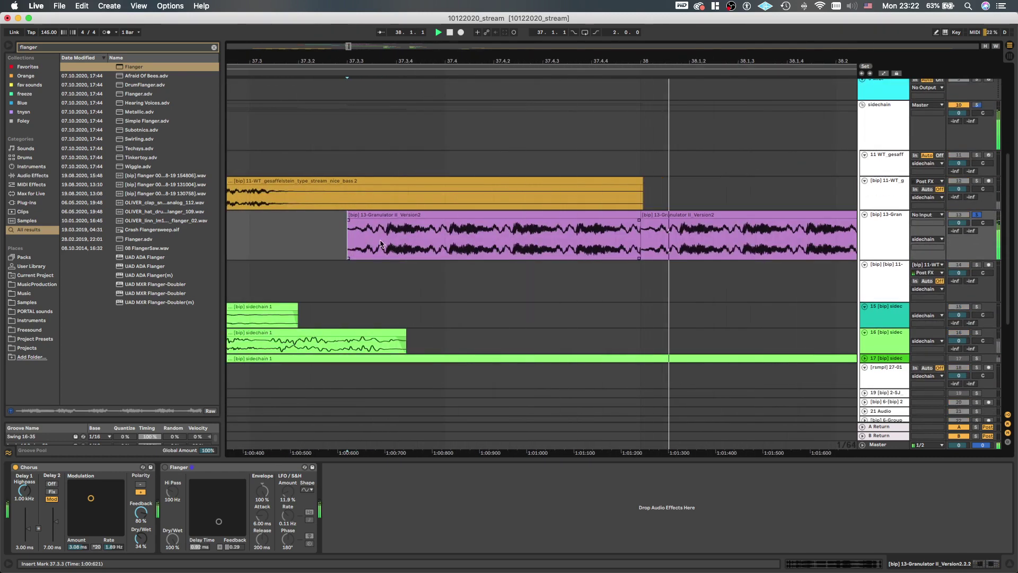
Insert an audio track below the Granulator track and record its post-FX output from 37.3.3 to about 38.3
{"action": "scroll", "coordinate": [380, 244], "scroll_direction": "down", "scroll_amount": 3}
{"action": "key", "text": "super+t"}
{"action": "scroll", "coordinate": [380, 243], "scroll_direction": "right", "scroll_amount": 1}
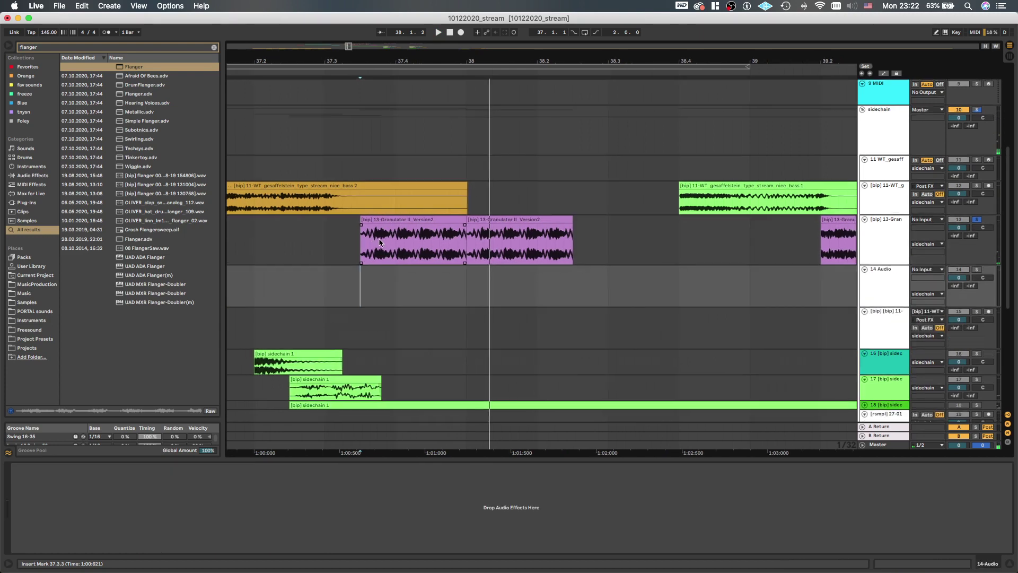
{"action": "key", "text": "F9"}
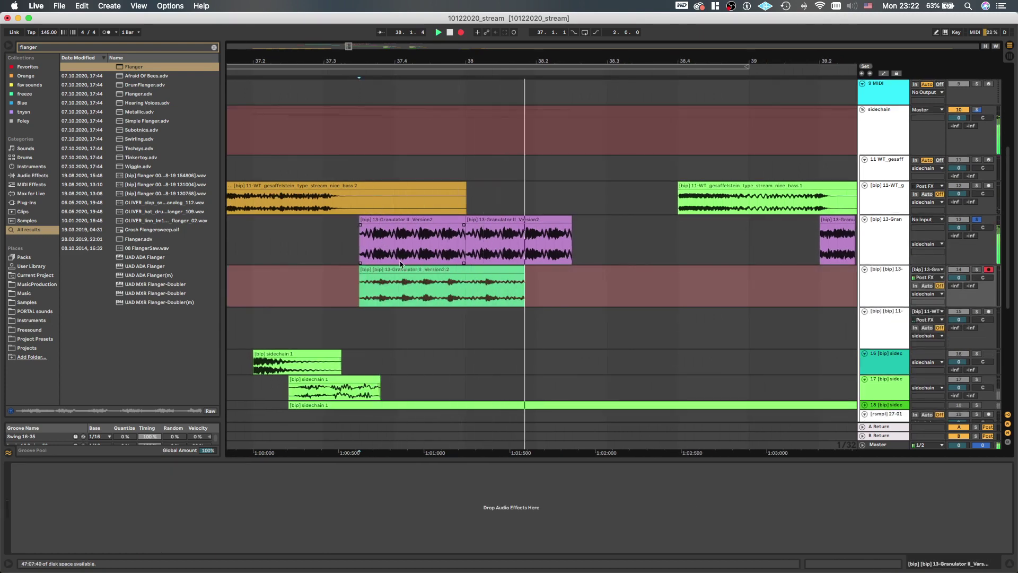
{"action": "key", "text": "space"}
Deactivate the two purple Granulator clips between 37.3.1 and 38.4.3
{"action": "scroll", "coordinate": [619, 254], "scroll_direction": "down", "scroll_amount": 5}
{"action": "left_click", "coordinate": [891, 254]}
{"action": "scroll", "coordinate": [581, 263], "scroll_direction": "down", "scroll_amount": 5}
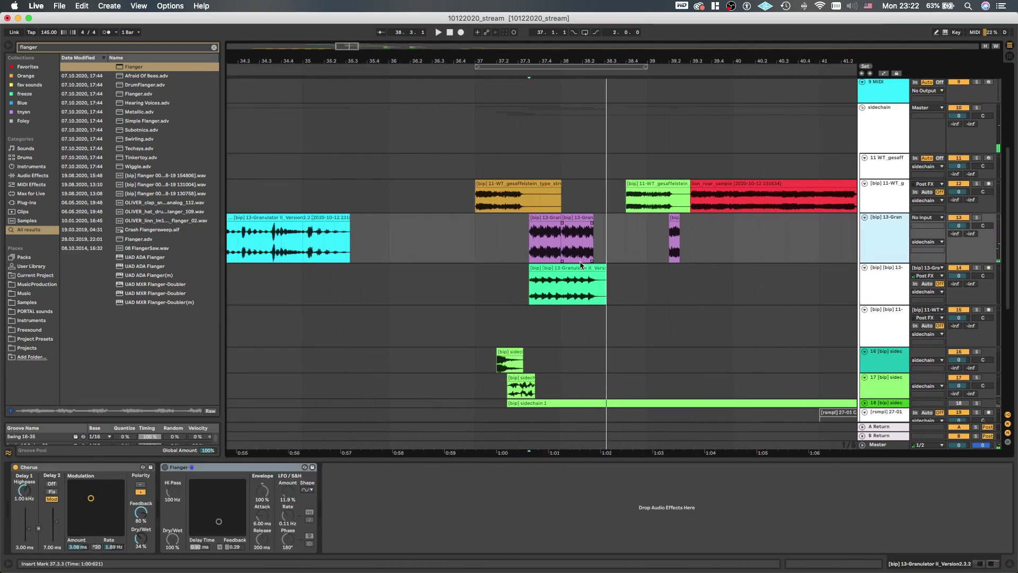
{"action": "left_click_drag", "start_coordinate": [533, 247], "coordinate": [625, 252]}
{"action": "key", "text": "Delete"}
{"action": "key", "text": "super+z"}
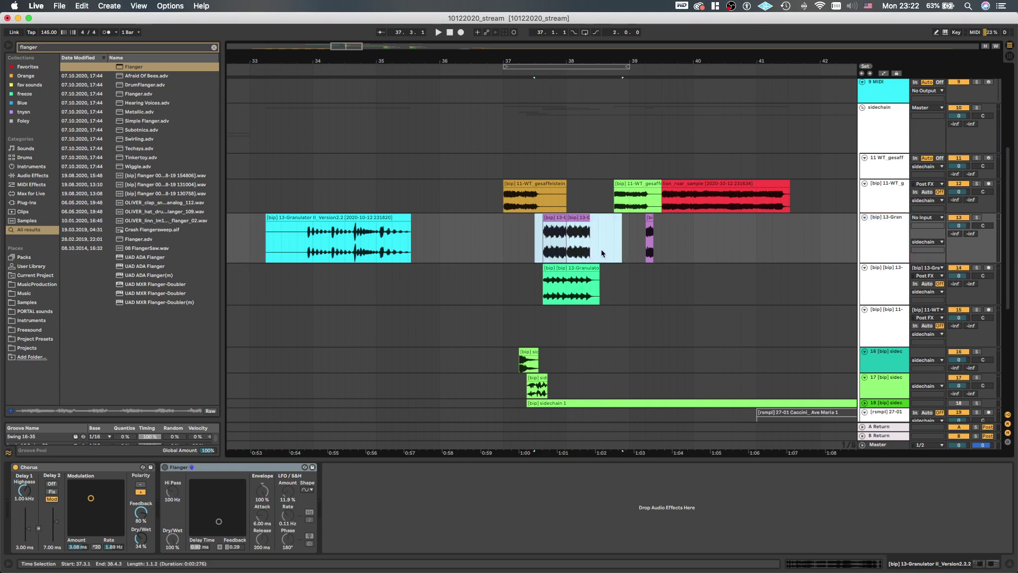
{"action": "key", "text": "Delete"}
Solo the newly recorded track and play its green clip from 37.3.3 with its sample details open
{"action": "left_click", "coordinate": [536, 287]}
{"action": "key", "text": "s"}
{"action": "key", "text": "space"}
{"action": "scroll", "coordinate": [542, 281], "scroll_direction": "up", "scroll_amount": 4}
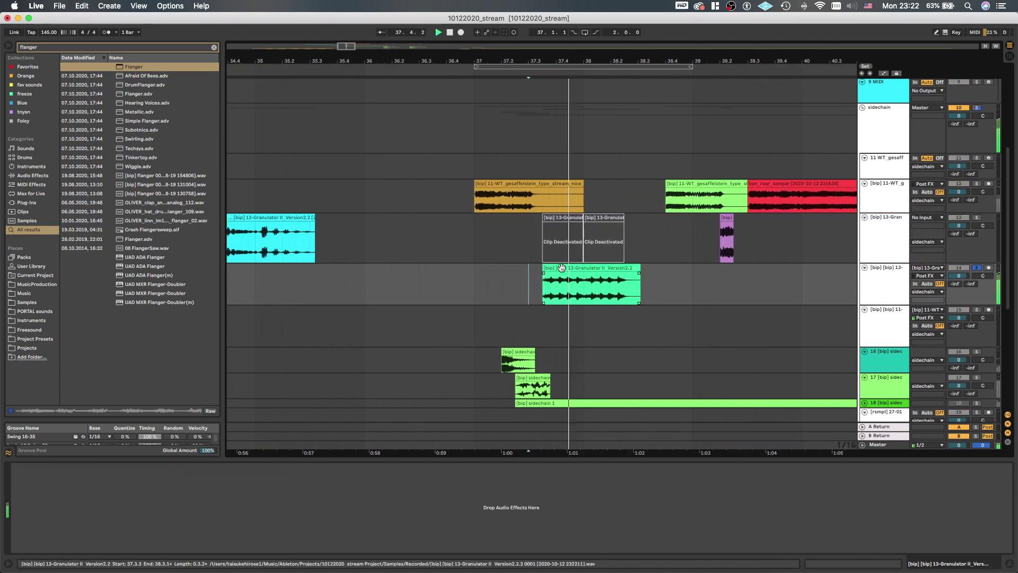
{"action": "double_click", "coordinate": [560, 269]}
{"action": "key", "text": "space"}
{"action": "key", "text": "space"}
{"action": "left_click", "coordinate": [545, 274]}
{"action": "key", "text": "space"}
{"action": "key", "text": "space"}
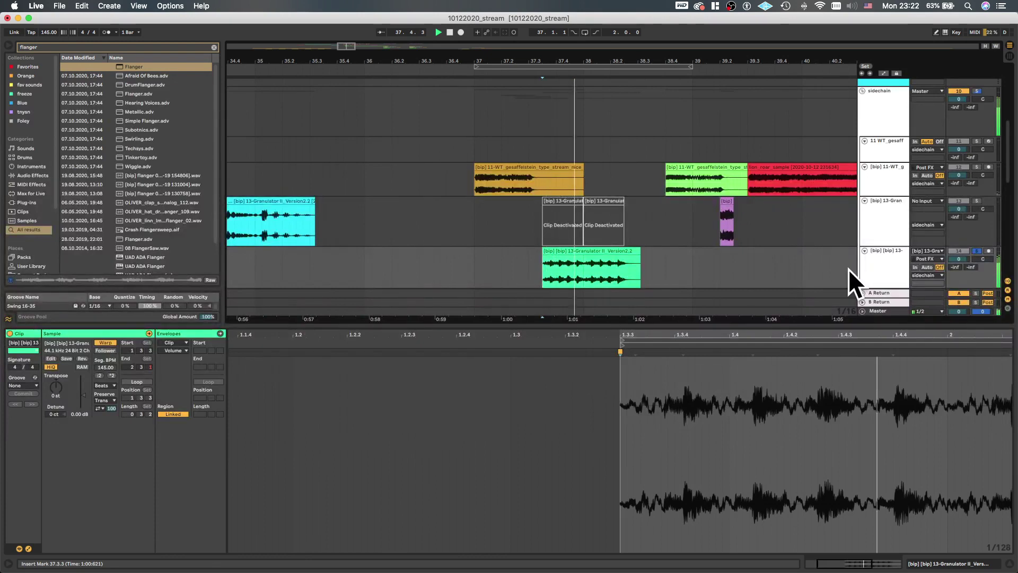
{"action": "key", "text": "space"}
Load Little AlterBoy on the green resampled track and play the clip from 37.3.3
{"action": "left_click", "coordinate": [877, 271]}
{"action": "key", "text": "super+f"}
{"action": "type", "text": "alterboy"}
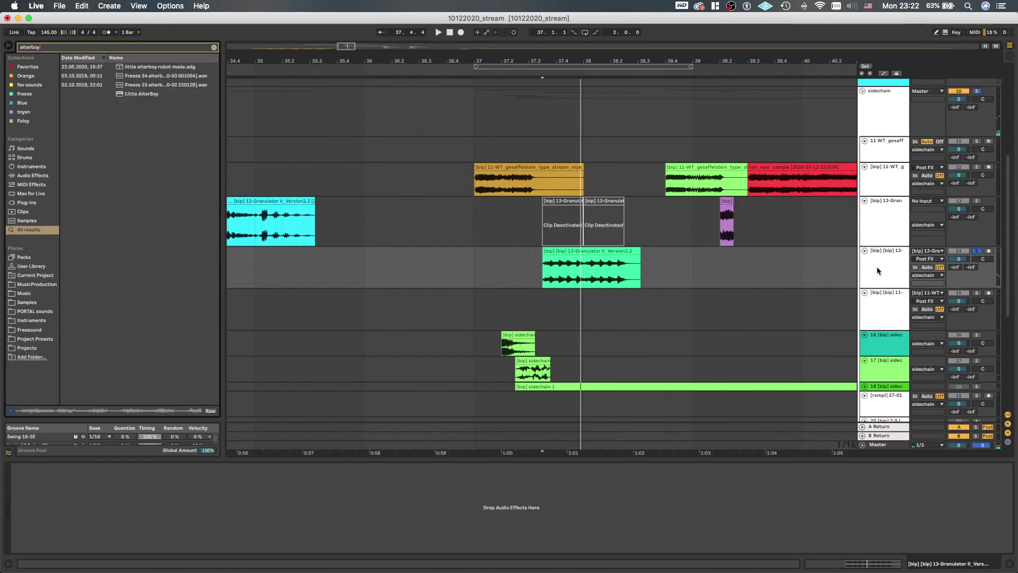
{"action": "key", "text": "Down"}
{"action": "key", "text": "Down"}
{"action": "key", "text": "Down"}
{"action": "key", "text": "Down"}
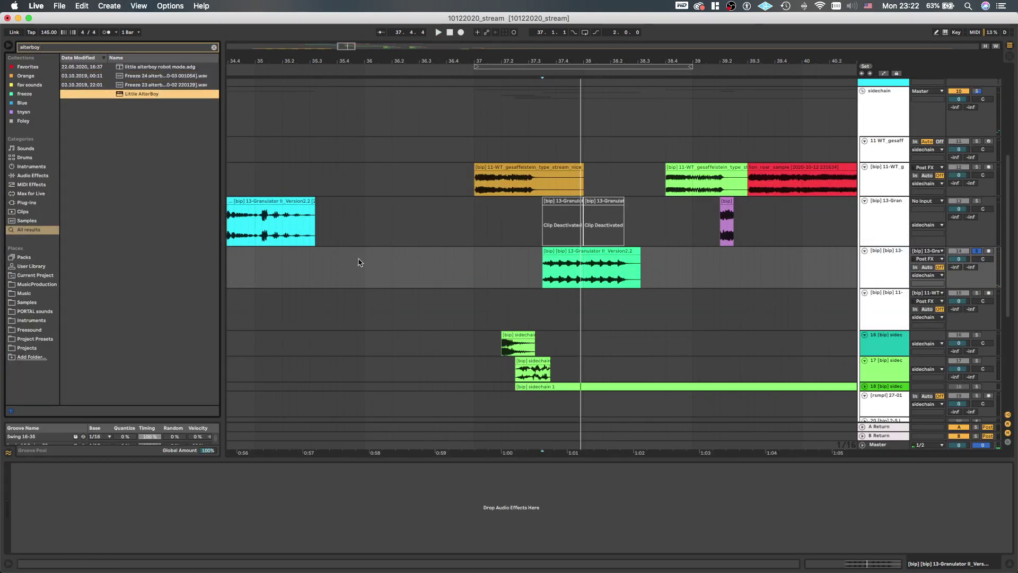
{"action": "key", "text": "Return"}
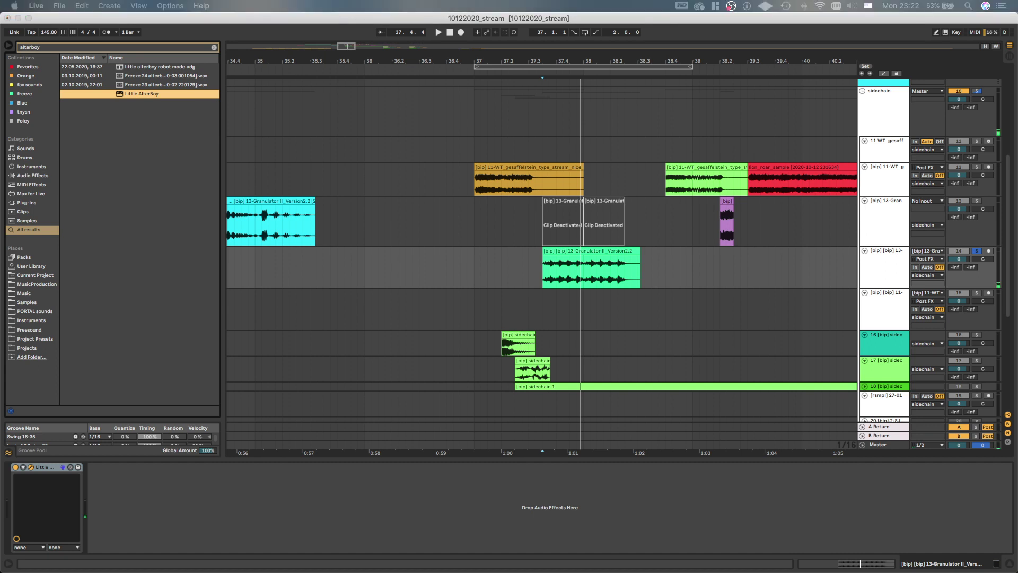
{"action": "key", "text": "space"}
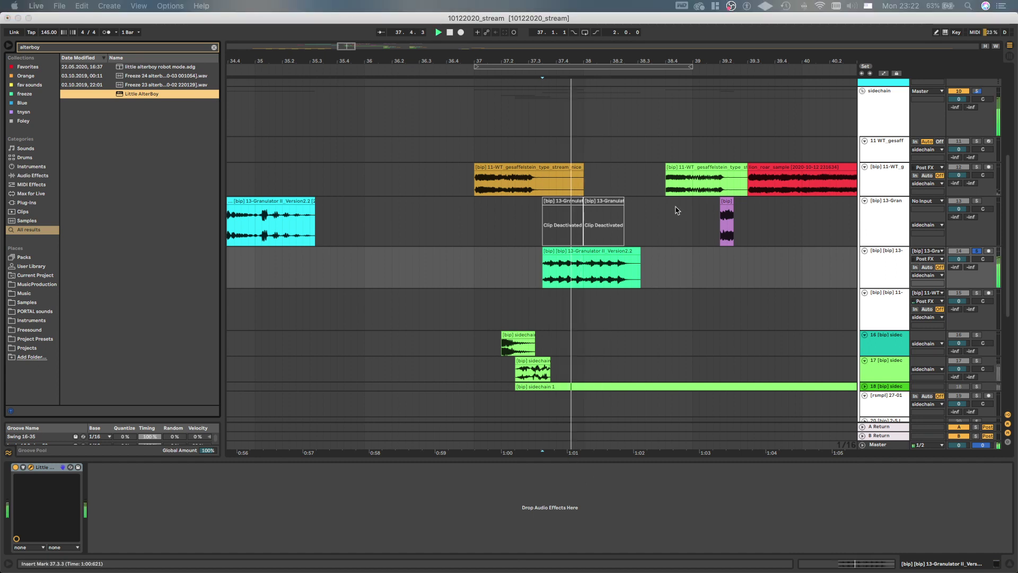
{"action": "left_click", "coordinate": [548, 268]}
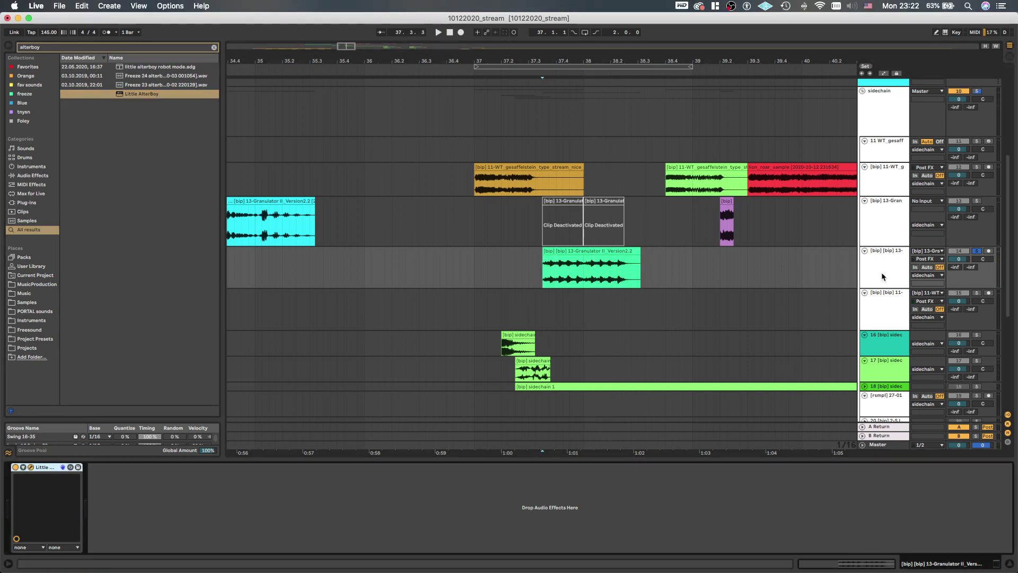
Add the Erosion effect after Little AlterBoy and play the green clip through it
{"action": "key", "text": "super+f"}
{"action": "type", "text": "erosio"}
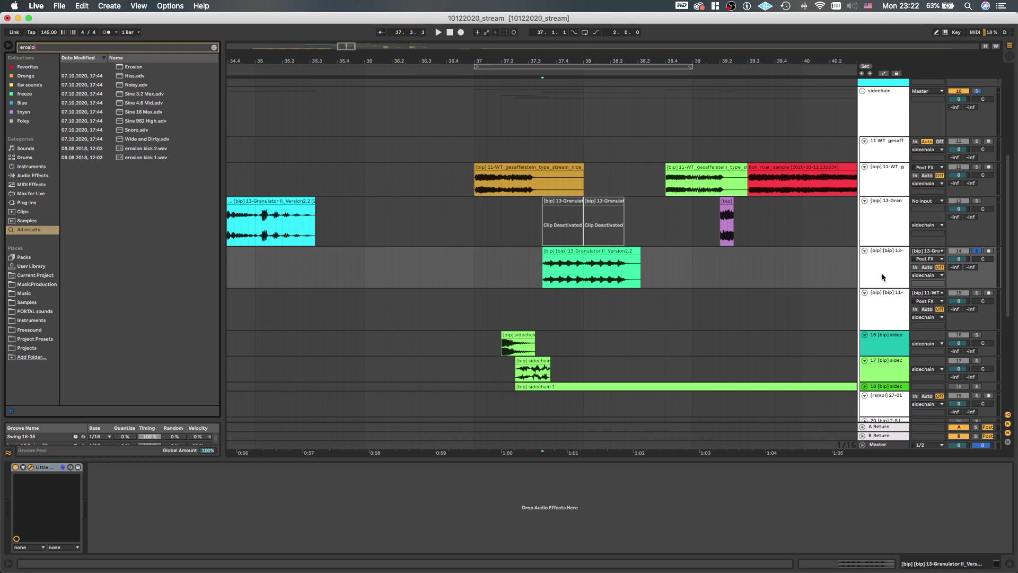
{"action": "key", "text": "Down"}
{"action": "key", "text": "Return"}
{"action": "key", "text": "space"}
{"action": "key", "text": "space"}
{"action": "key", "text": "space"}
Set Erosion to Wide Noise with a frequency of about 11.8 kHz and a width of 2.50, adjusting its amount while listening
{"action": "left_click_drag", "start_coordinate": [139, 512], "coordinate": [158, 475]}
{"action": "left_click", "coordinate": [125, 523]}
{"action": "key", "text": "space"}
{"action": "key", "text": "space"}
{"action": "key", "text": "space"}
{"action": "key", "text": "space"}
{"action": "mouse_move", "coordinate": [125, 547]}
{"action": "left_mouse_down"}
{"action": "mouse_move", "coordinate": [125, 504]}
{"action": "mouse_move", "coordinate": [126, 525]}
{"action": "left_mouse_up"}
{"action": "left_click_drag", "start_coordinate": [158, 476], "coordinate": [151, 499]}
{"action": "key", "text": "space"}
{"action": "key", "text": "space"}
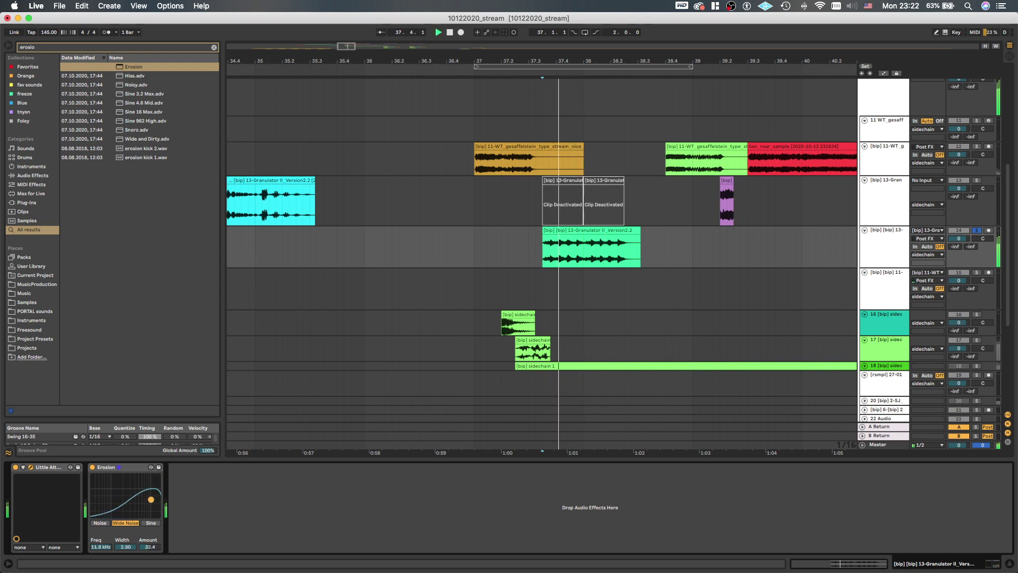
{"action": "key", "text": "space"}
{"action": "key", "text": "space"}
{"action": "key", "text": "space"}
Add Saturator after Erosion and raise its Drive to about 14.1 dB
{"action": "key", "text": "super+f"}
{"action": "type", "text": "satura"}
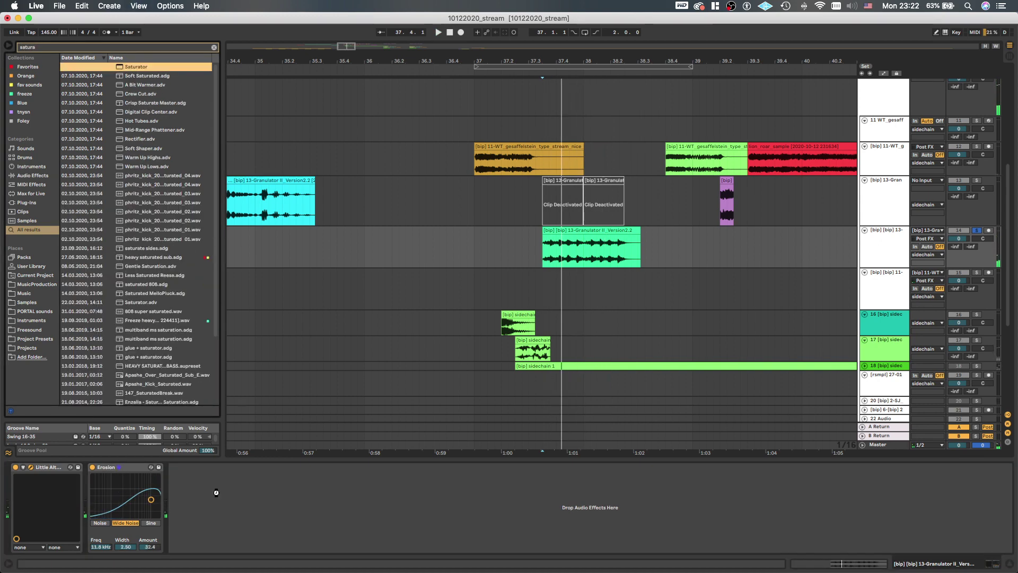
{"action": "key", "text": "space"}
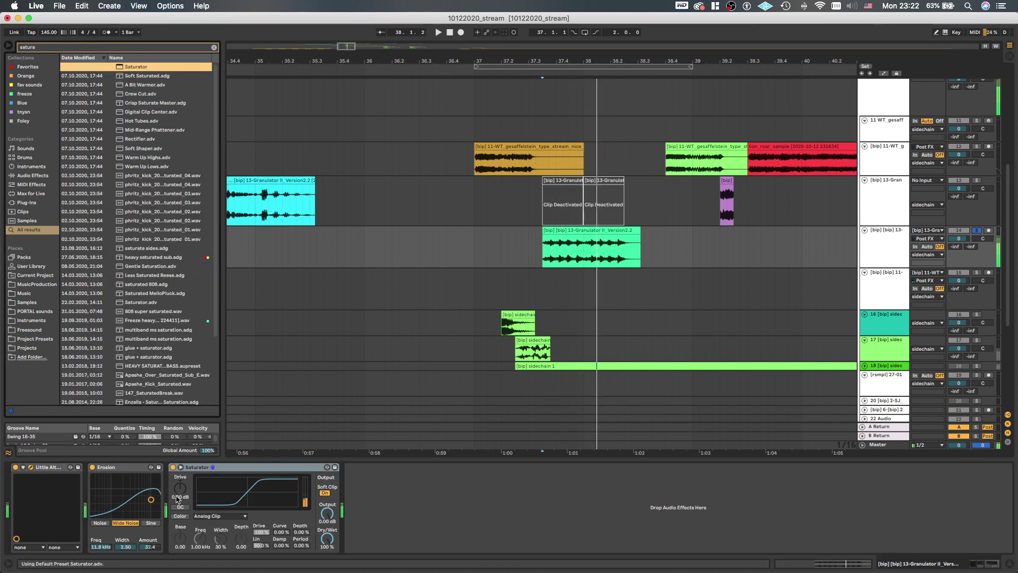
{"action": "left_click", "coordinate": [325, 493]}
{"action": "key", "text": "space"}
{"action": "key", "text": "space"}
Switch Saturator to the Waveshaper type and raise its Curve to about 21.9 %
{"action": "left_click", "coordinate": [211, 516]}
{"action": "left_click", "coordinate": [208, 566]}
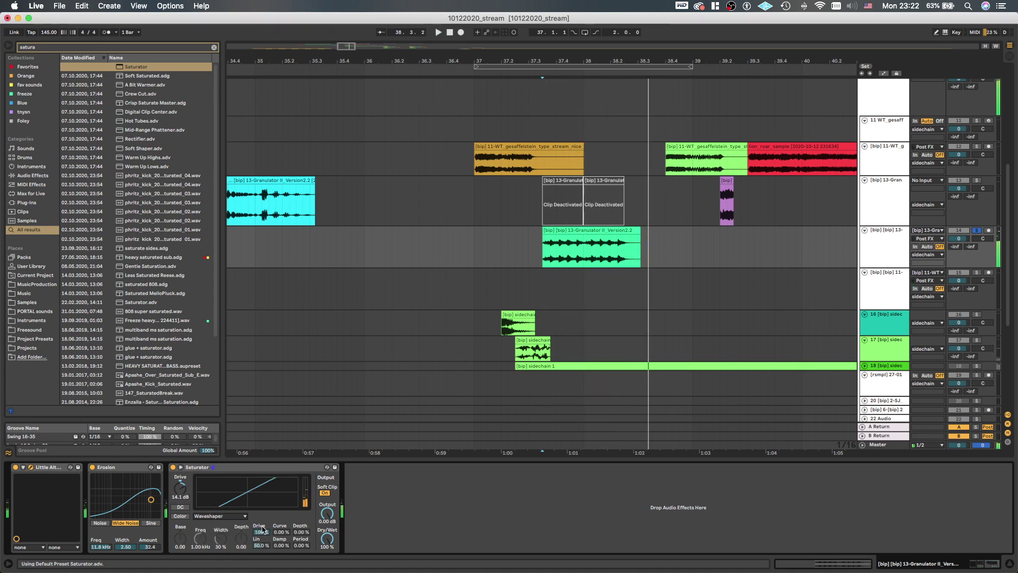
{"action": "mouse_move", "coordinate": [281, 537]}
{"action": "left_mouse_down"}
{"action": "mouse_move", "coordinate": [280, 560]}
{"action": "mouse_move", "coordinate": [279, 530]}
{"action": "left_mouse_up"}
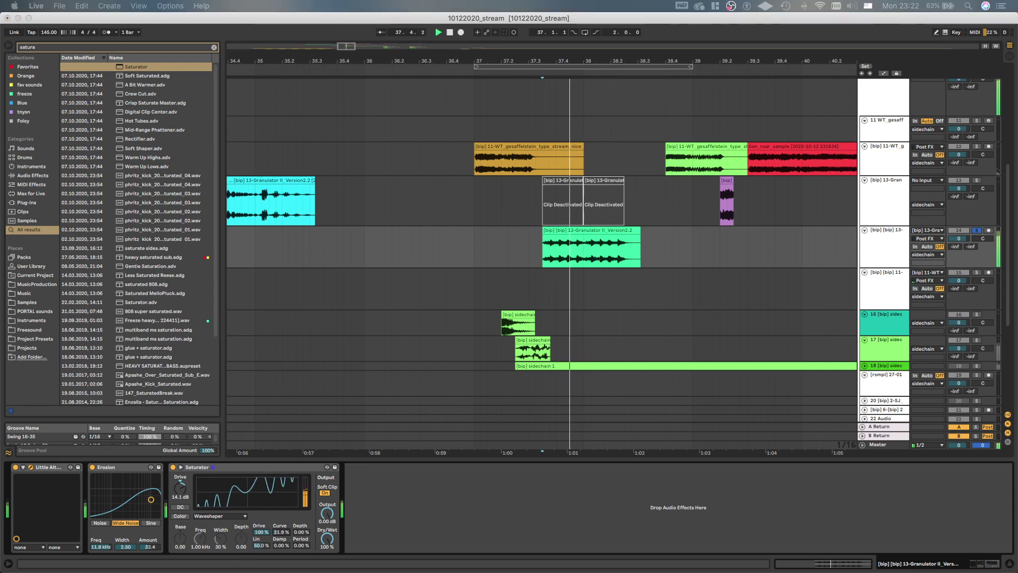
Transpose the green Granulator clip up 48 semitones and turn off transient looping in its Beats warp settings
{"action": "double_click", "coordinate": [547, 231]}
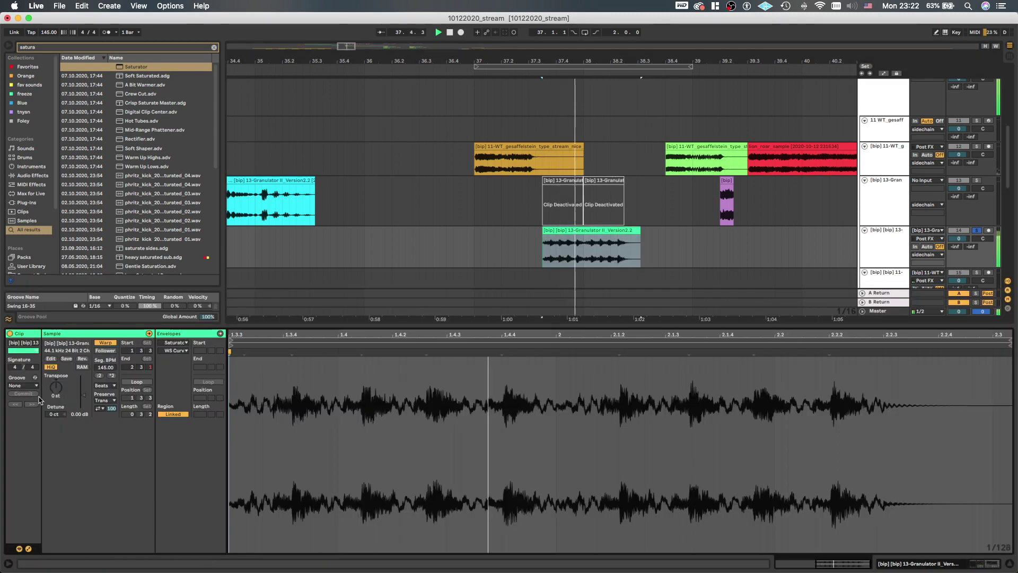
{"action": "left_click", "coordinate": [57, 395]}
{"action": "type", "text": "12"}
{"action": "key", "text": "Return"}
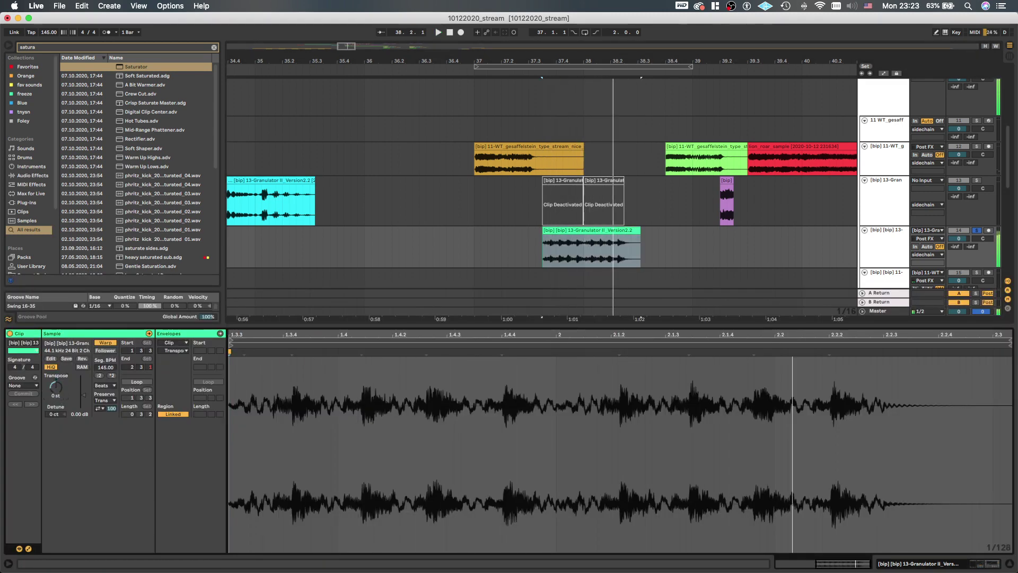
{"action": "left_click_drag", "start_coordinate": [60, 397], "coordinate": [60, 375]}
{"action": "left_click", "coordinate": [100, 408]}
{"action": "left_click", "coordinate": [103, 419]}
Play the transposed green clip from 37.3.3 and record its post-FX output onto a new audio track
{"action": "scroll", "coordinate": [564, 266], "scroll_direction": "down", "scroll_amount": 3}
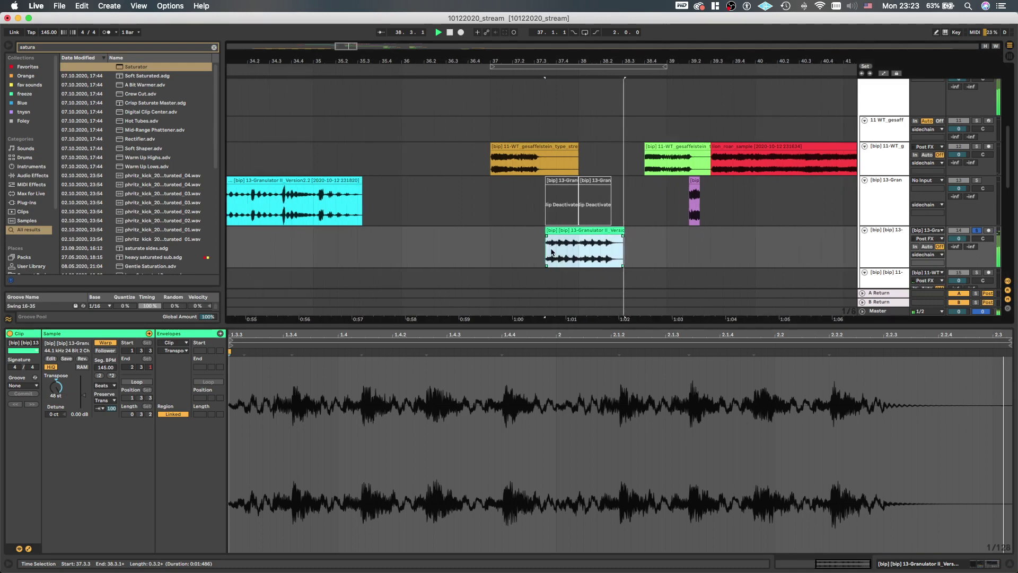
{"action": "scroll", "coordinate": [554, 258], "scroll_direction": "down", "scroll_amount": 3}
{"action": "left_click", "coordinate": [546, 249]}
{"action": "key", "text": "space"}
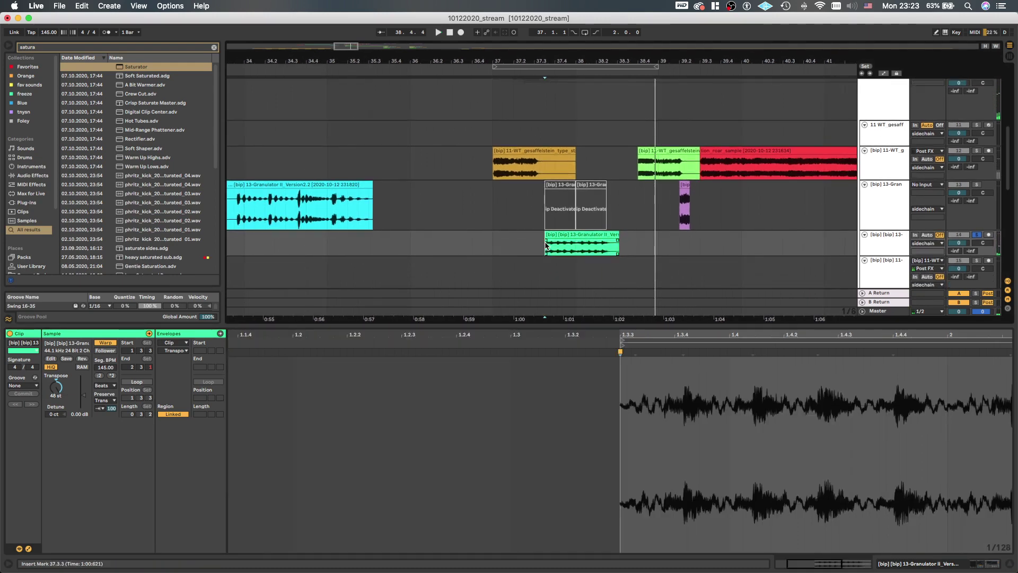
{"action": "key", "text": "super+b"}
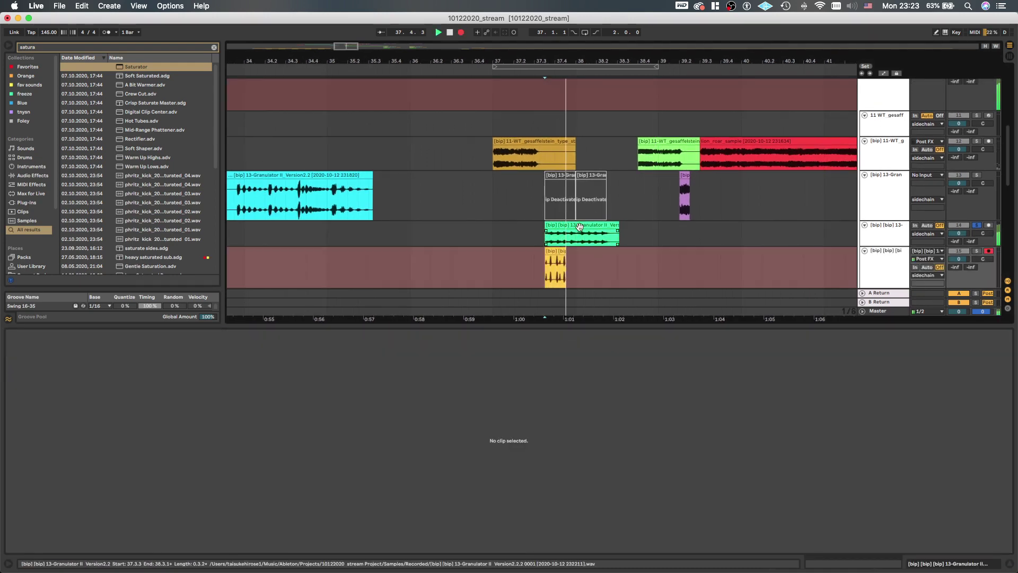
Delete the green source track above the new yellow recording
{"action": "left_click", "coordinate": [590, 226]}
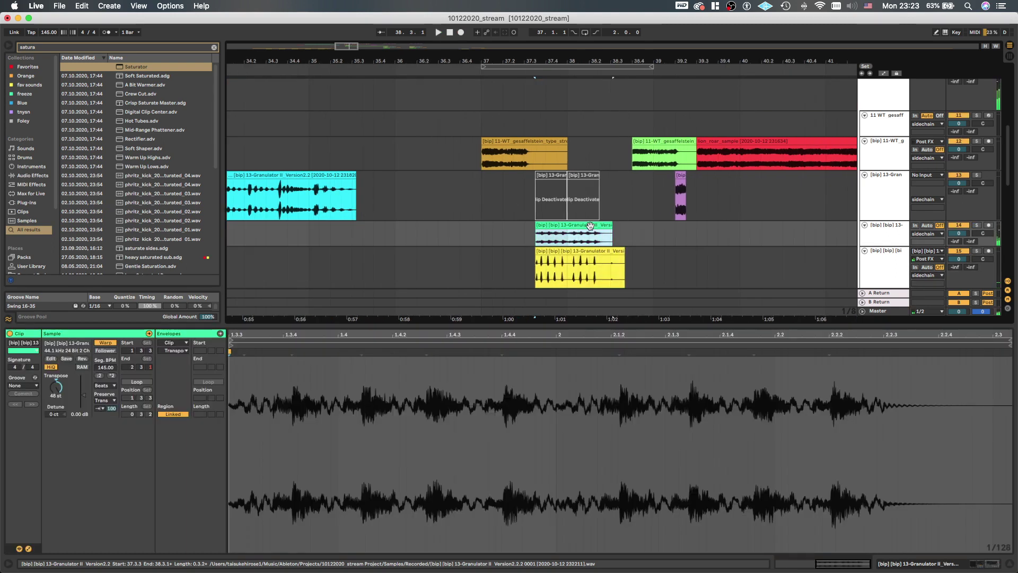
{"action": "key", "text": "0"}
{"action": "left_click", "coordinate": [871, 239]}
{"action": "key", "text": "Delete"}
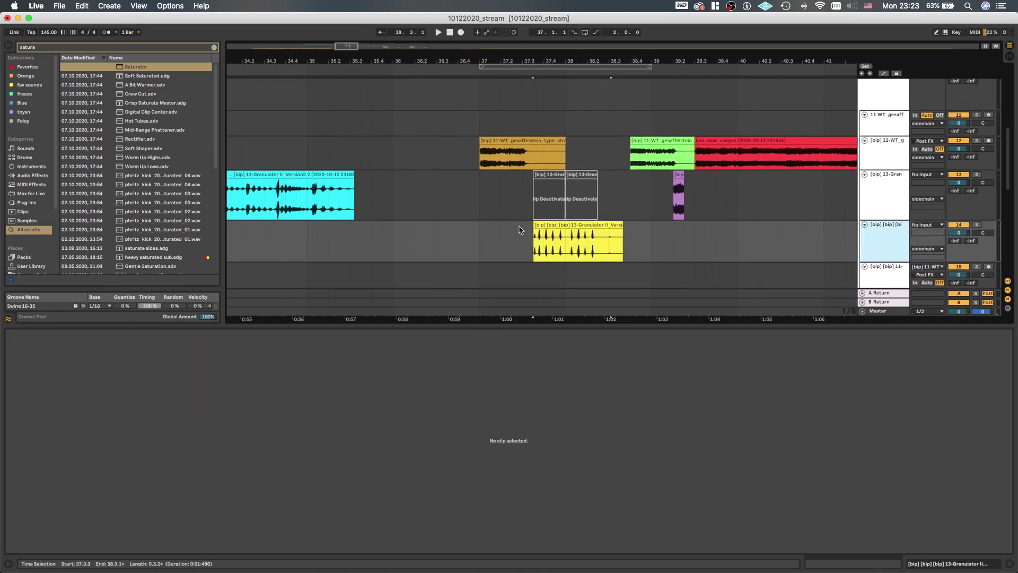
Play the yellow clip in solo and turn off transient looping in its Beats warp settings
{"action": "left_click", "coordinate": [535, 245]}
{"action": "key", "text": "space"}
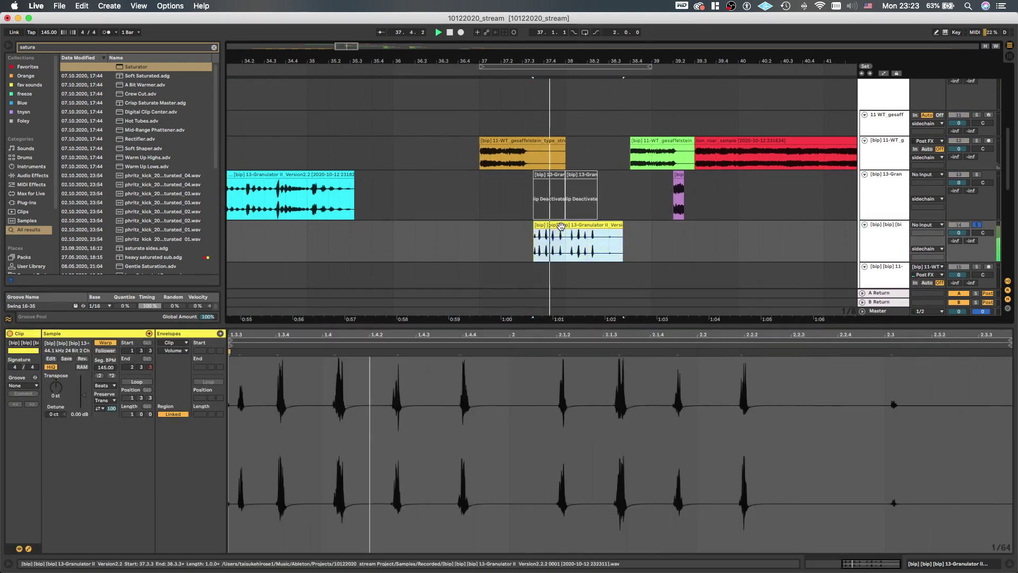
{"action": "left_click", "coordinate": [99, 407]}
{"action": "left_click", "coordinate": [100, 422]}
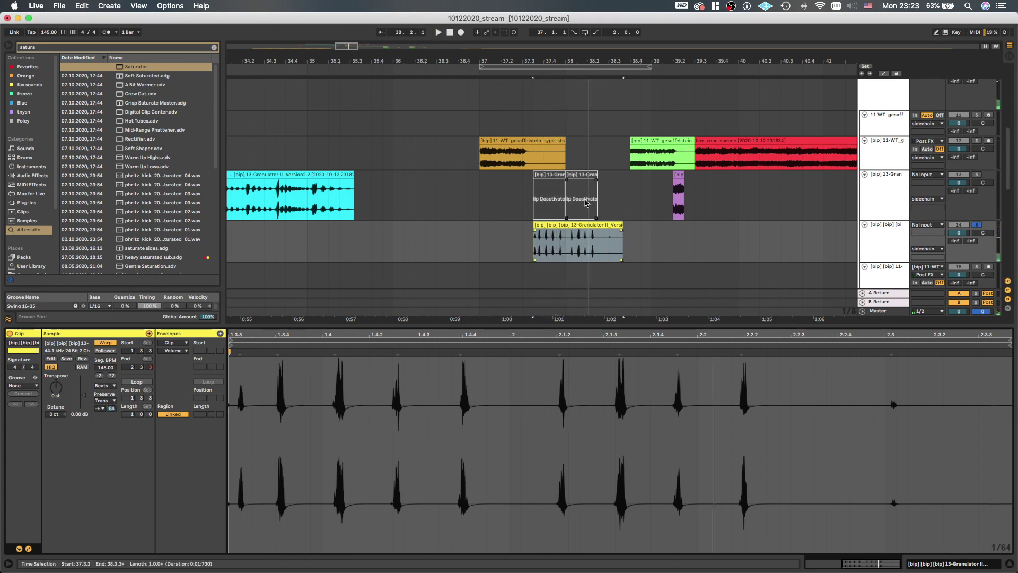
Load the Corpus effect on the yellow clip's track and play the clip through it
{"action": "double_click", "coordinate": [896, 230]}
{"action": "key", "text": "super+f"}
{"action": "type", "text": "c"}
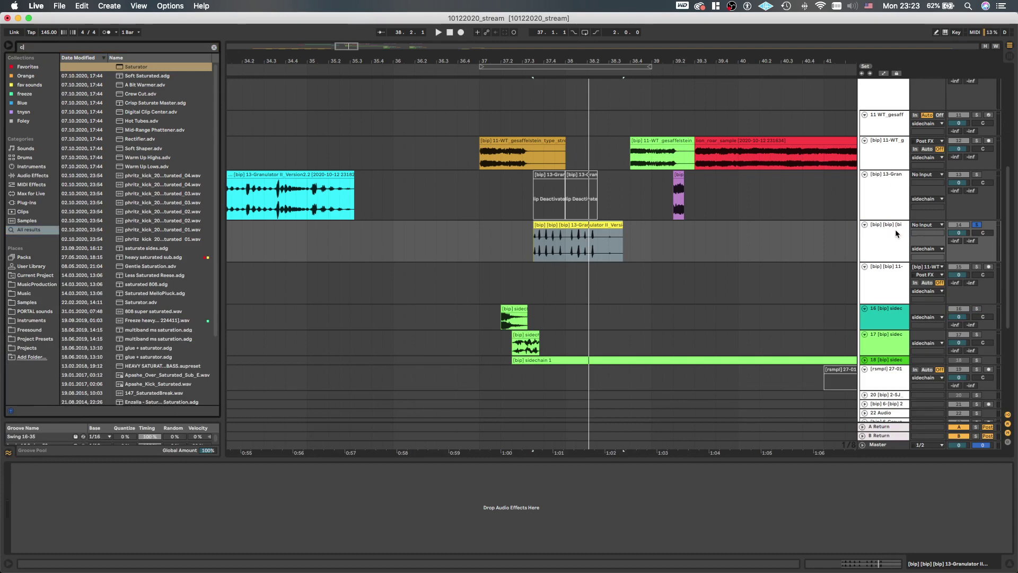
{"action": "type", "text": "orpus"}
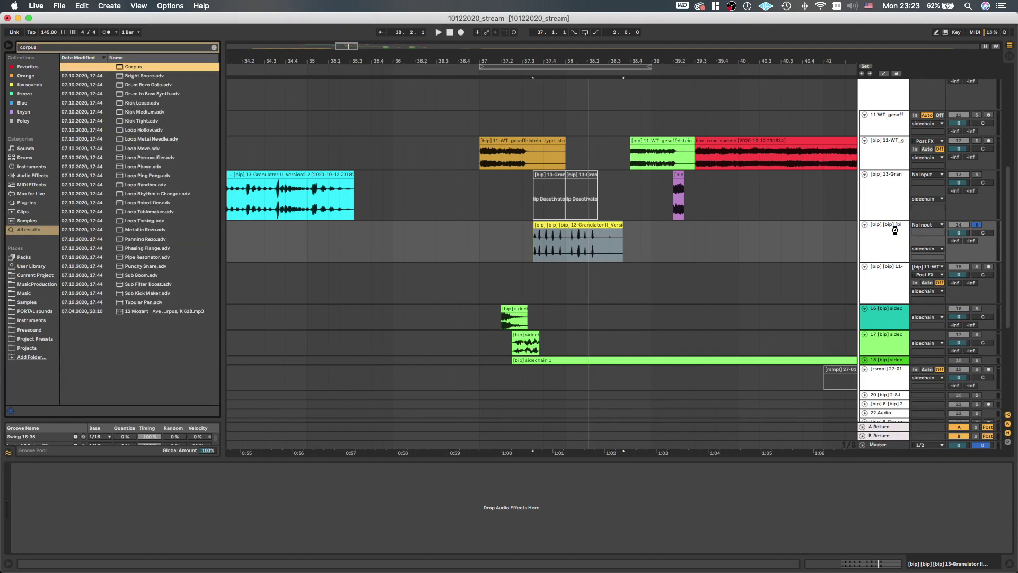
{"action": "key", "text": "Return"}
{"action": "key", "text": "space"}
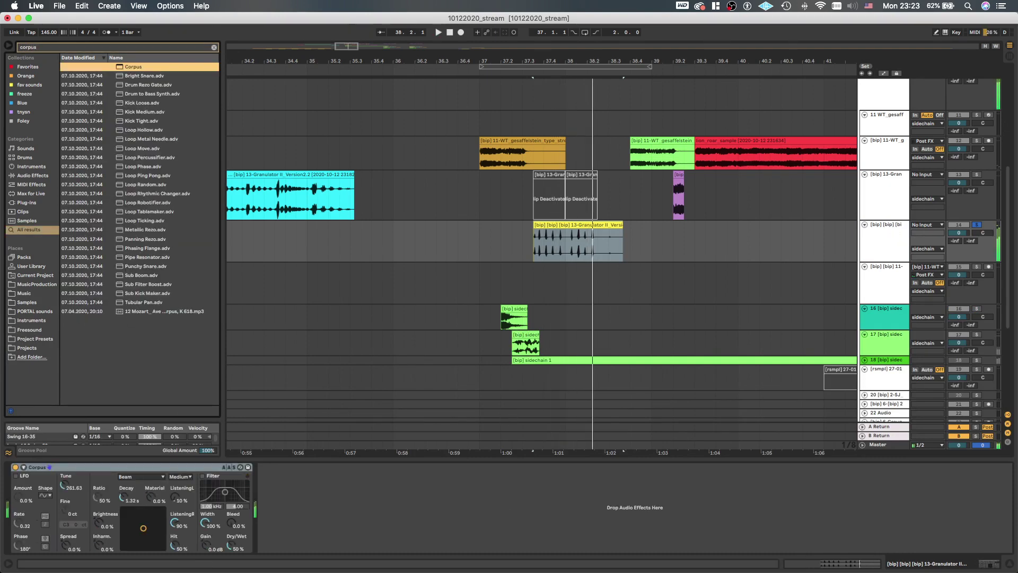
Set Corpus to the Membrane resonator with Decay about 272 ms, Material about 48 % and Dry/Wet about 29 %
{"action": "left_click", "coordinate": [126, 497]}
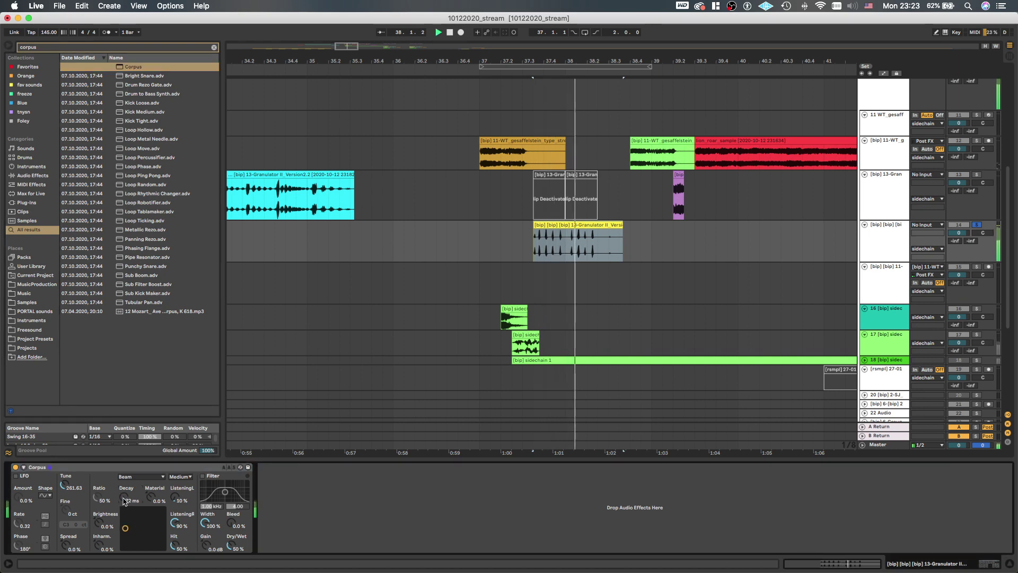
{"action": "left_click", "coordinate": [133, 477]}
{"action": "left_click", "coordinate": [137, 491]}
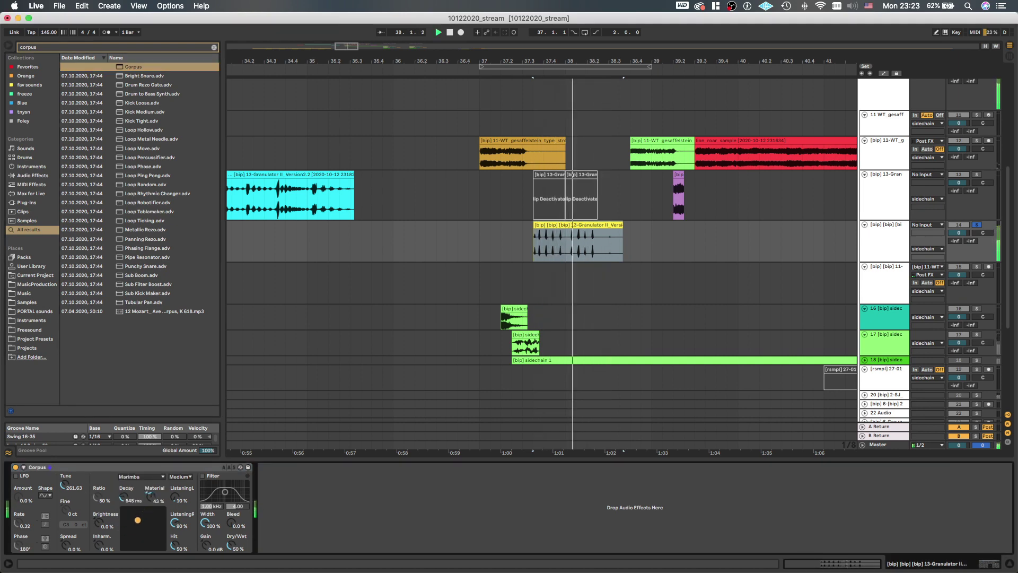
{"action": "mouse_move", "coordinate": [139, 518]}
{"action": "left_mouse_down"}
{"action": "mouse_move", "coordinate": [147, 538]}
{"action": "mouse_move", "coordinate": [144, 529]}
{"action": "left_mouse_up"}
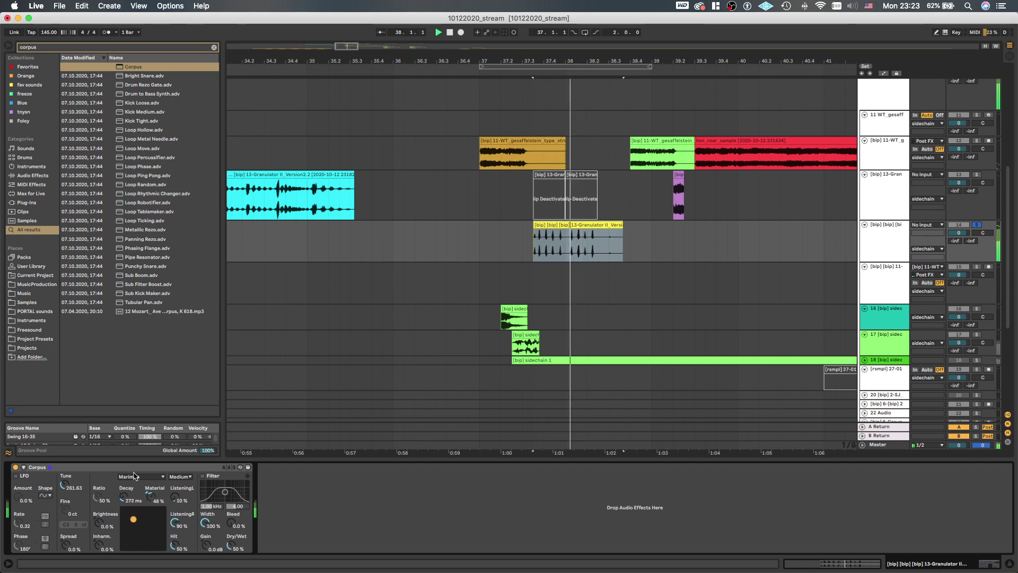
{"action": "left_click", "coordinate": [134, 476]}
{"action": "left_click", "coordinate": [135, 510]}
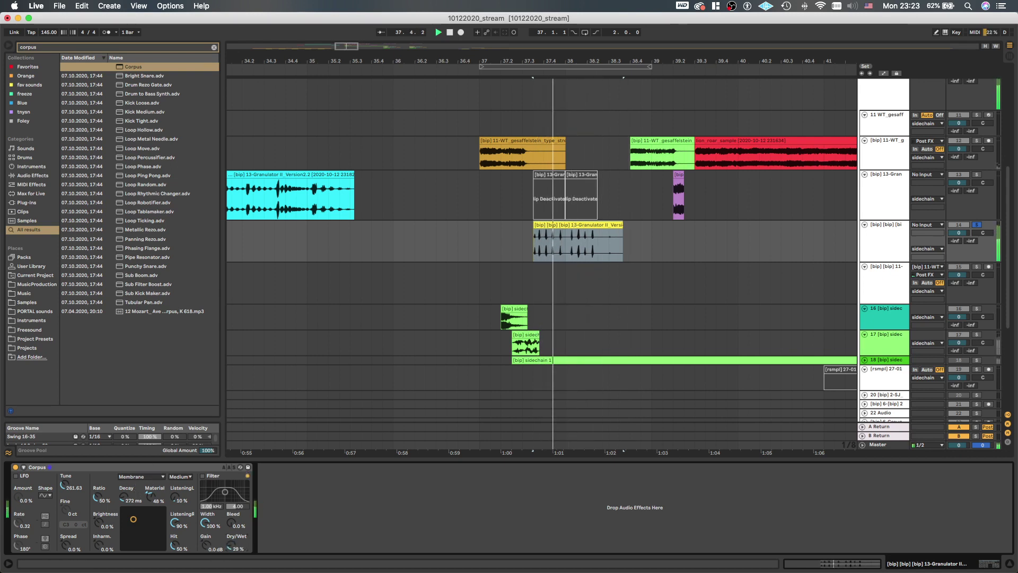
Add EQ Eight after Corpus, shape a low cut at about 160 Hz with a strong midrange boost, and take the track out of solo
{"action": "key", "text": "super+f"}
{"action": "type", "text": "eq"}
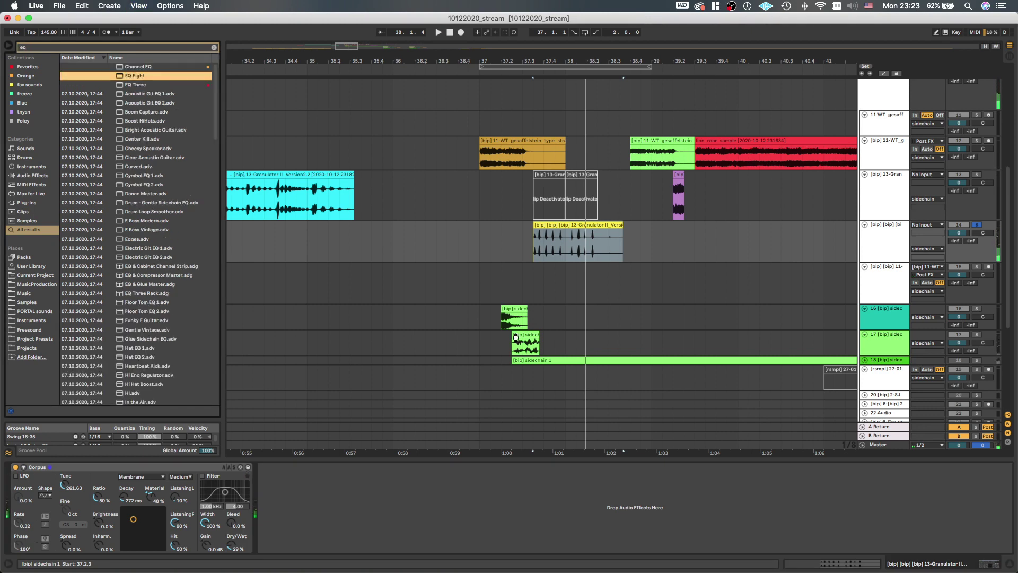
{"action": "key", "text": "space"}
{"action": "left_click_drag", "start_coordinate": [389, 508], "coordinate": [425, 525]}
{"action": "left_click", "coordinate": [447, 548]}
{"action": "key", "text": "space"}
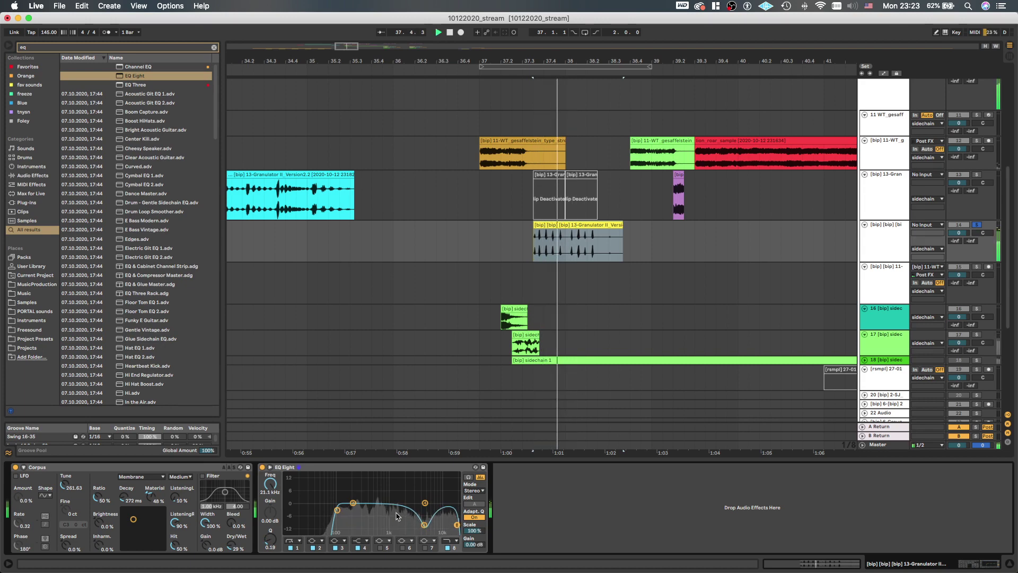
{"action": "left_click_drag", "start_coordinate": [356, 507], "coordinate": [381, 486]}
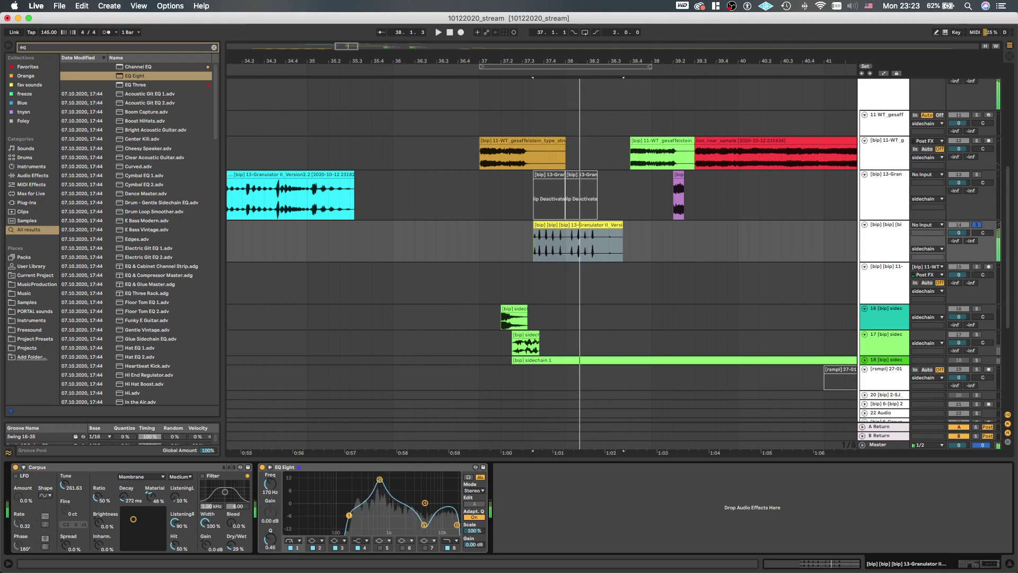
{"action": "key", "text": "space"}
{"action": "key", "text": "s"}
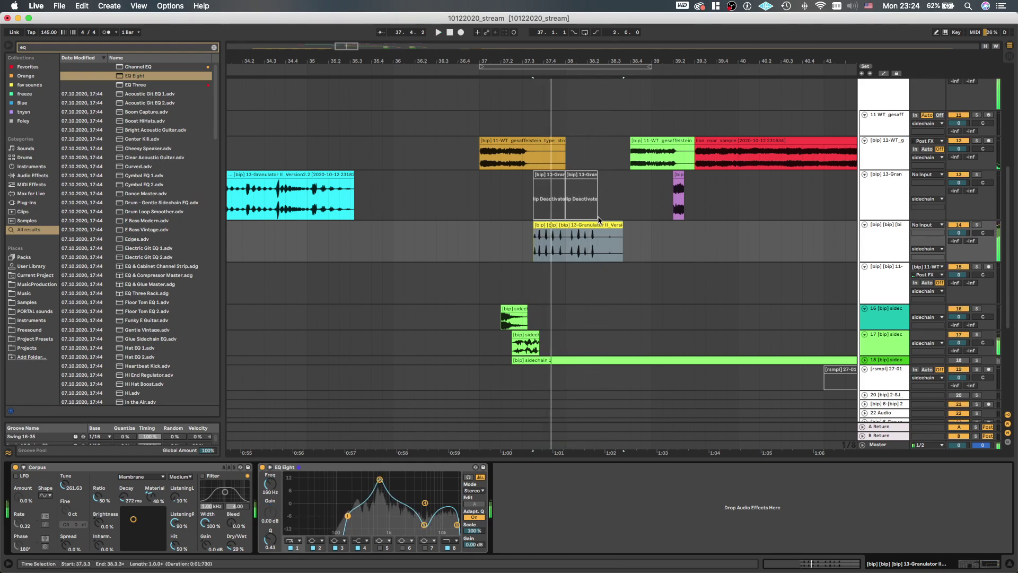
Play the passage from just before bar 37 in the full mix to check the processed yellow clip in context
{"action": "key", "text": "space"}
{"action": "key", "text": "space"}
{"action": "scroll", "coordinate": [596, 227], "scroll_direction": "up", "scroll_amount": 3}
{"action": "left_click", "coordinate": [596, 227]}
{"action": "scroll", "coordinate": [595, 228], "scroll_direction": "down", "scroll_amount": 2}
{"action": "scroll", "coordinate": [586, 200], "scroll_direction": "down", "scroll_amount": 2}
{"action": "left_click", "coordinate": [406, 241]}
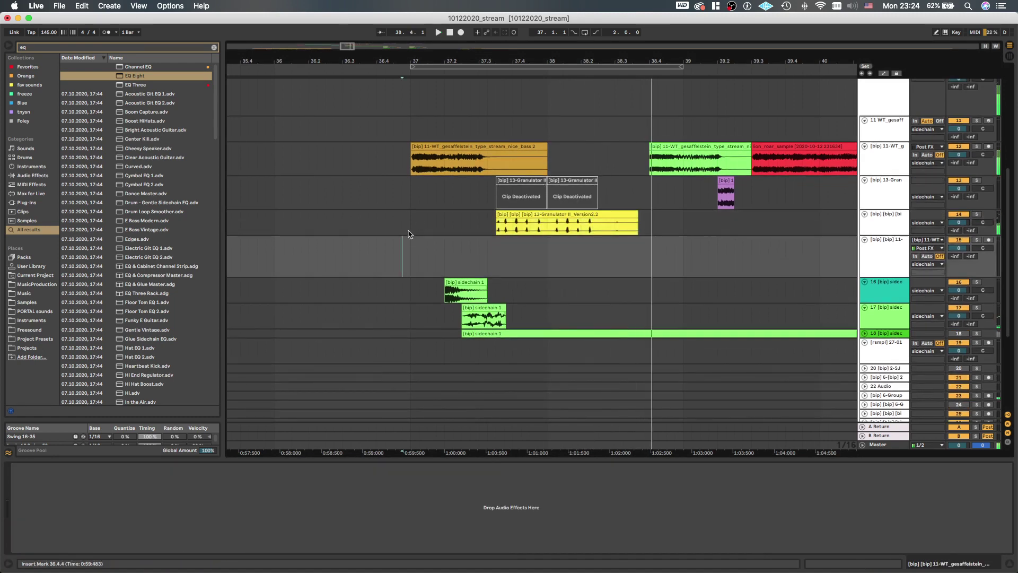
{"action": "key", "text": "space"}
{"action": "key", "text": "space"}
{"action": "scroll", "coordinate": [418, 225], "scroll_direction": "down", "scroll_amount": 3}
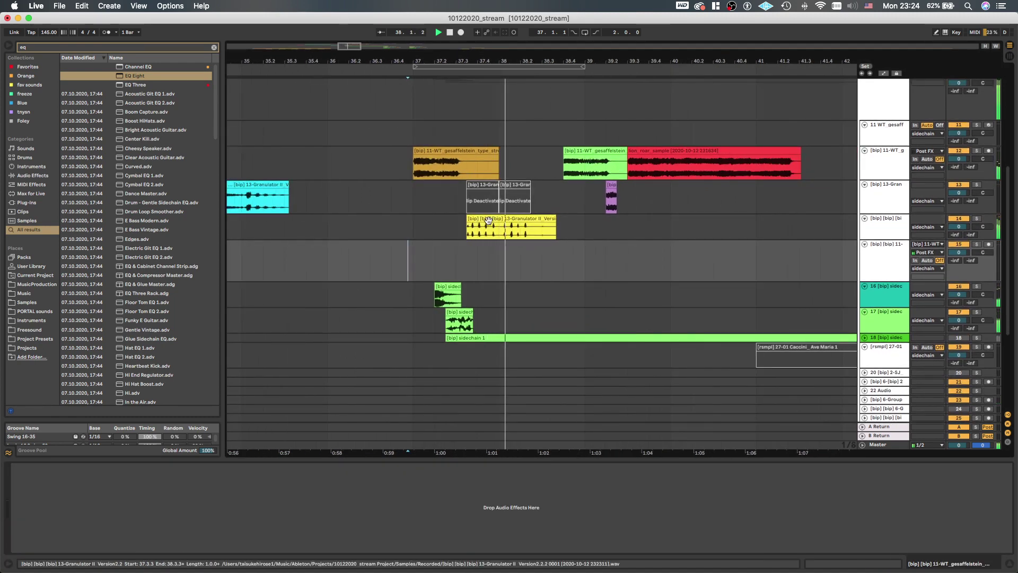
{"action": "scroll", "coordinate": [489, 227], "scroll_direction": "up", "scroll_amount": 2}
{"action": "scroll", "coordinate": [490, 229], "scroll_direction": "down", "scroll_amount": 2}
{"action": "scroll", "coordinate": [489, 228], "scroll_direction": "right", "scroll_amount": 2}
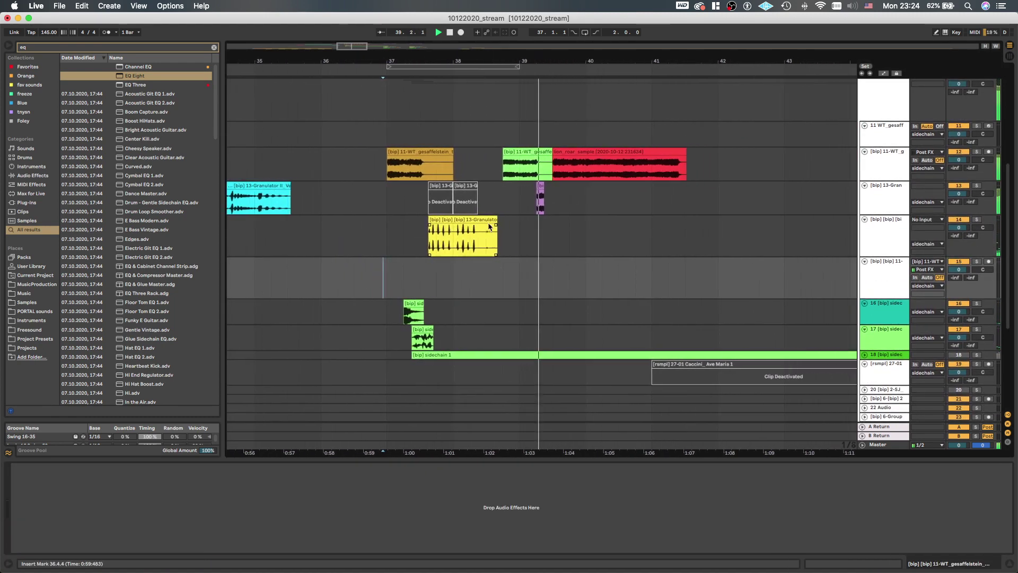
{"action": "scroll", "coordinate": [536, 198], "scroll_direction": "down", "scroll_amount": 3}
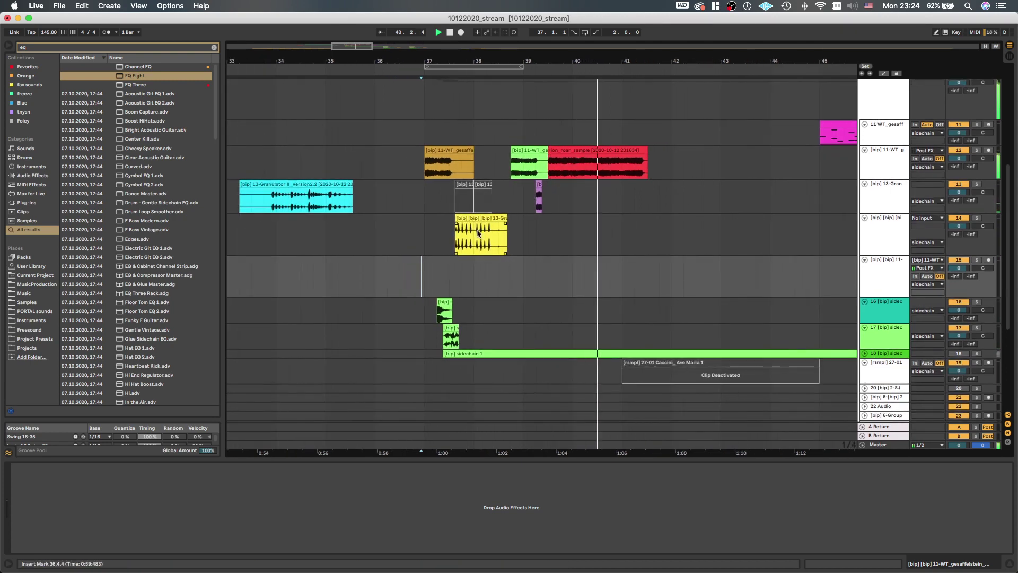
Copy the yellow clip to 39.3.1 and move the red lion roar clip onto a new audio track below it
{"action": "left_click_drag", "start_coordinate": [478, 232], "coordinate": [572, 232]}
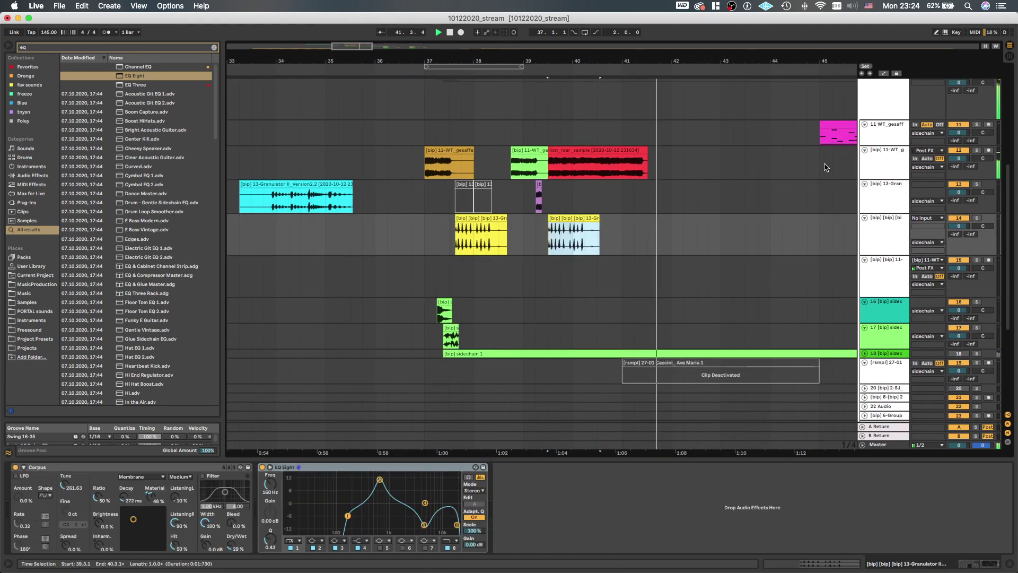
{"action": "left_click", "coordinate": [877, 248]}
{"action": "scroll", "coordinate": [859, 245], "scroll_direction": "down", "scroll_amount": 1}
{"action": "key", "text": "super+t"}
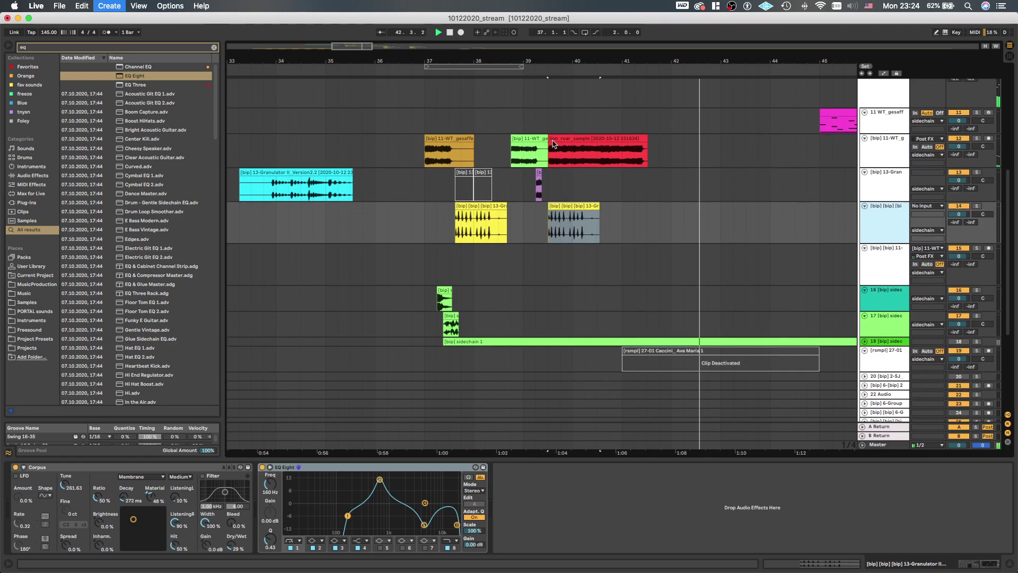
{"action": "left_click_drag", "start_coordinate": [553, 143], "coordinate": [566, 278]}
Load the Gate effect on the lion roar track and rename the yellow clips' track popopopopo
{"action": "type", "text": "ga"}
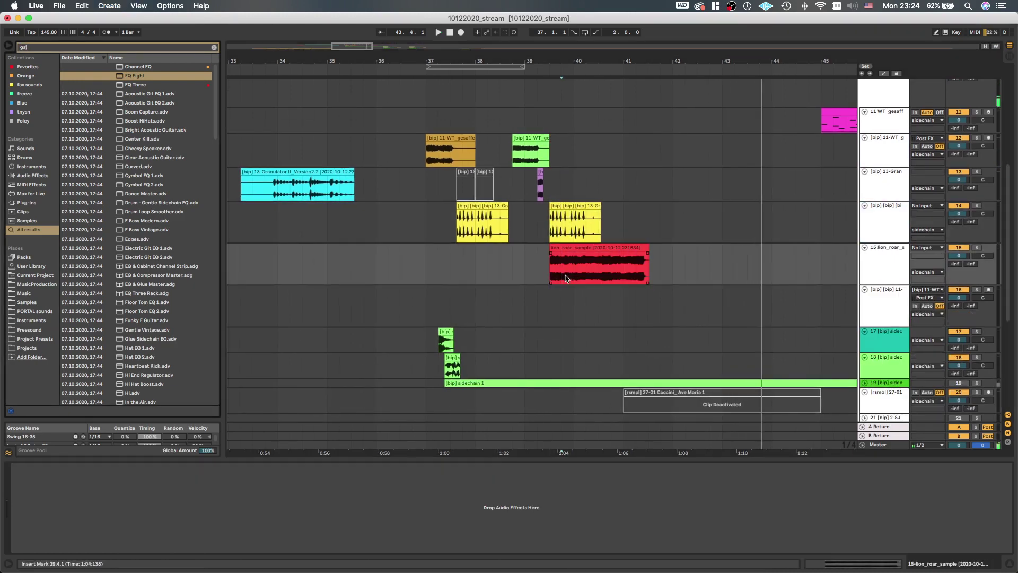
{"action": "type", "text": "te"}
{"action": "key", "text": "Return"}
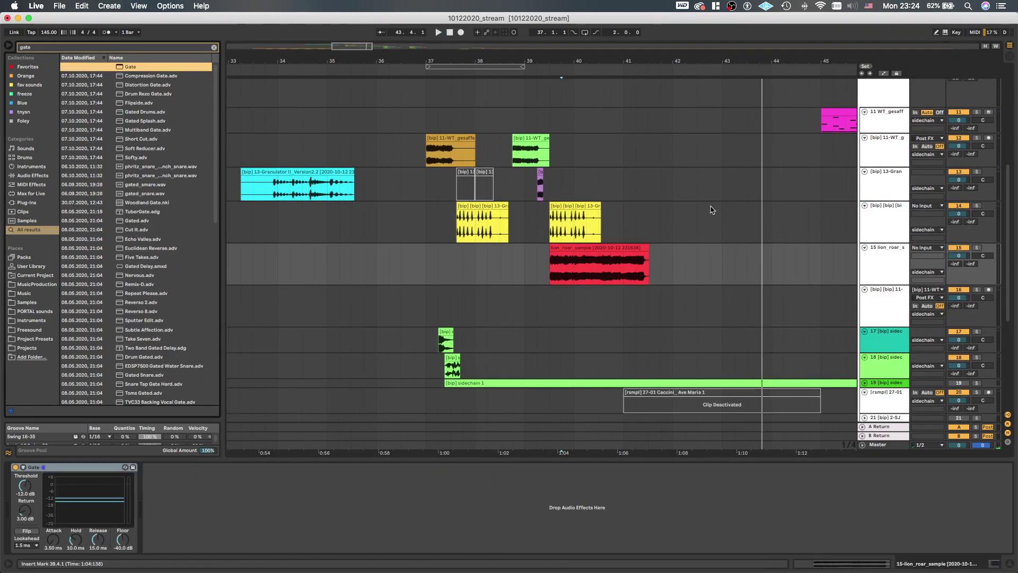
{"action": "left_click", "coordinate": [886, 212]}
{"action": "key", "text": "super+r"}
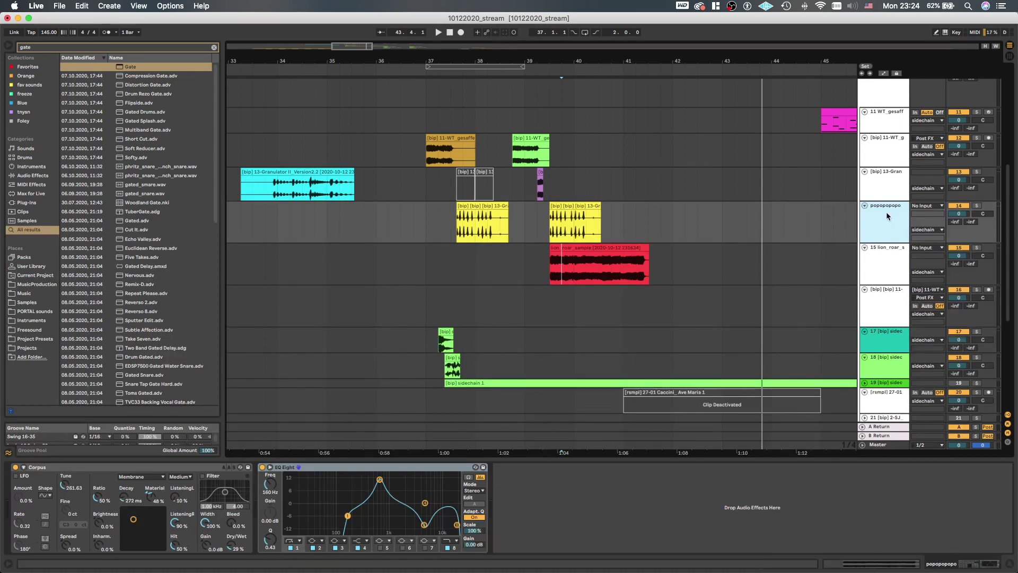
Expand the Gate's sidechain section on the lion roar track and choose the popopopopo track as its audio source
{"action": "left_click", "coordinate": [886, 263]}
{"action": "left_click", "coordinate": [23, 467]}
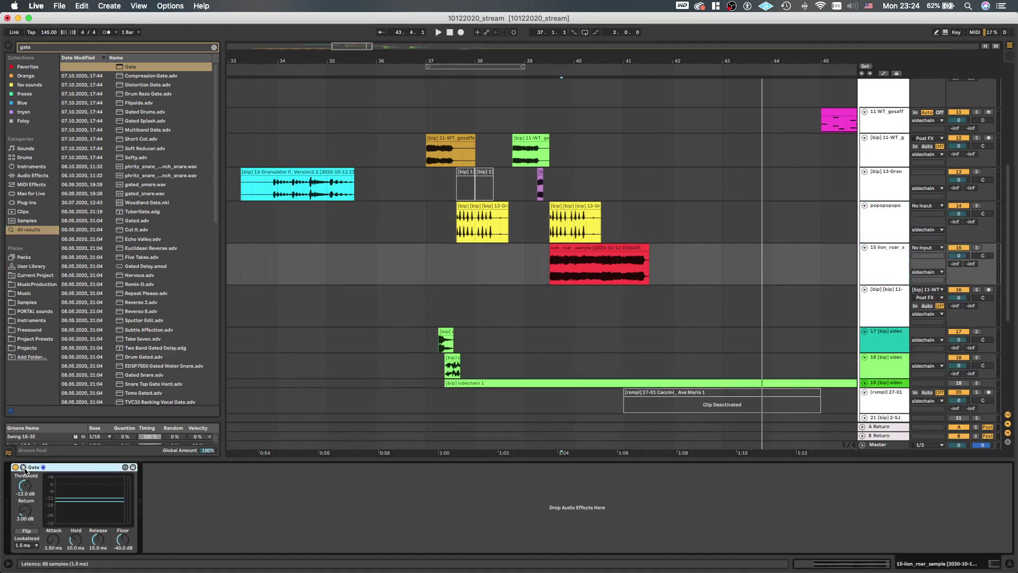
{"action": "left_click", "coordinate": [30, 490]}
{"action": "key", "text": "p"}
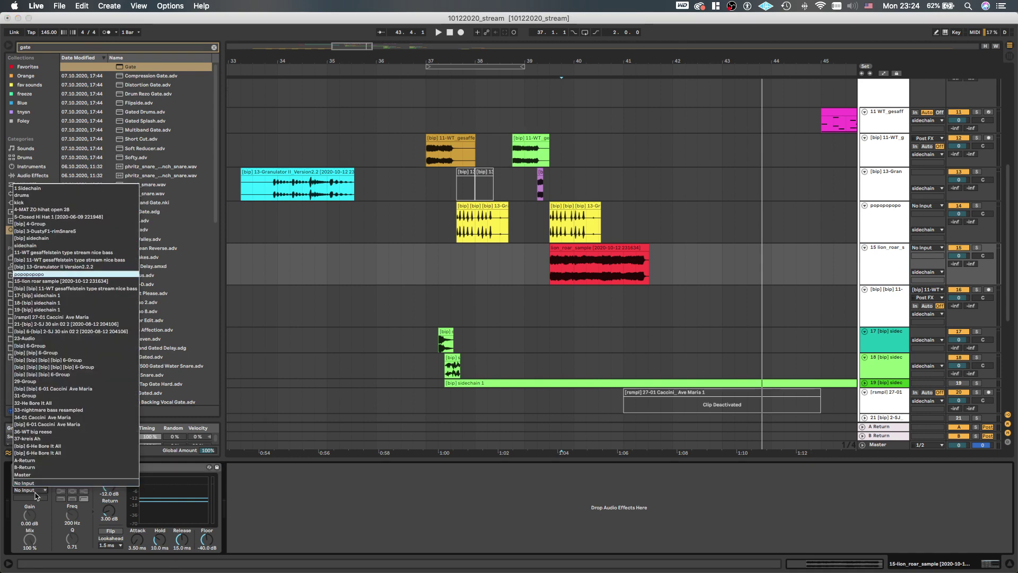
{"action": "key", "text": "Return"}
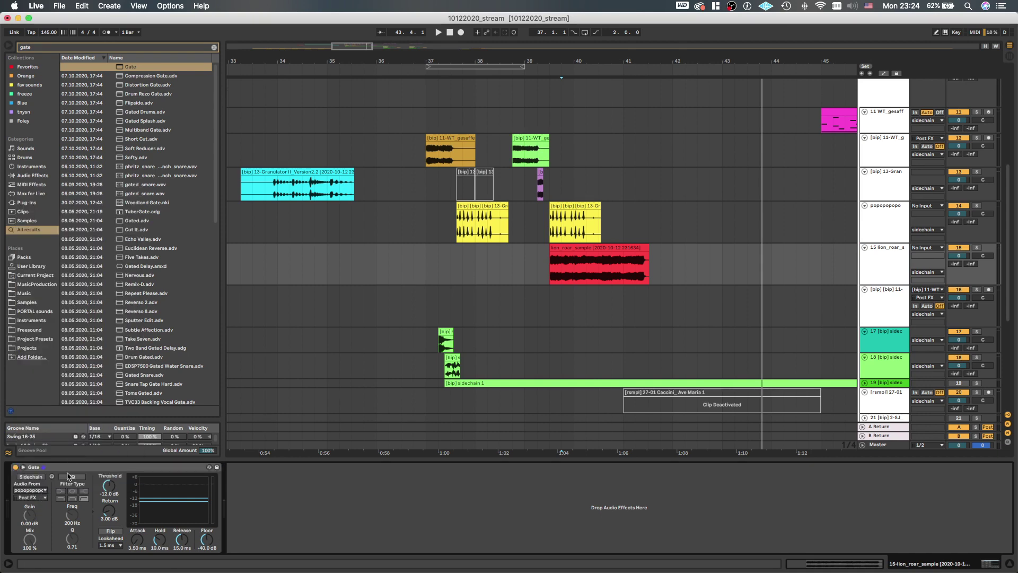
Solo the lion roar track and, during playback, set the Gate's Threshold to about -6.4 dB and Floor to -inf dB
{"action": "left_click", "coordinate": [549, 268]}
{"action": "key", "text": "s"}
{"action": "key", "text": "space"}
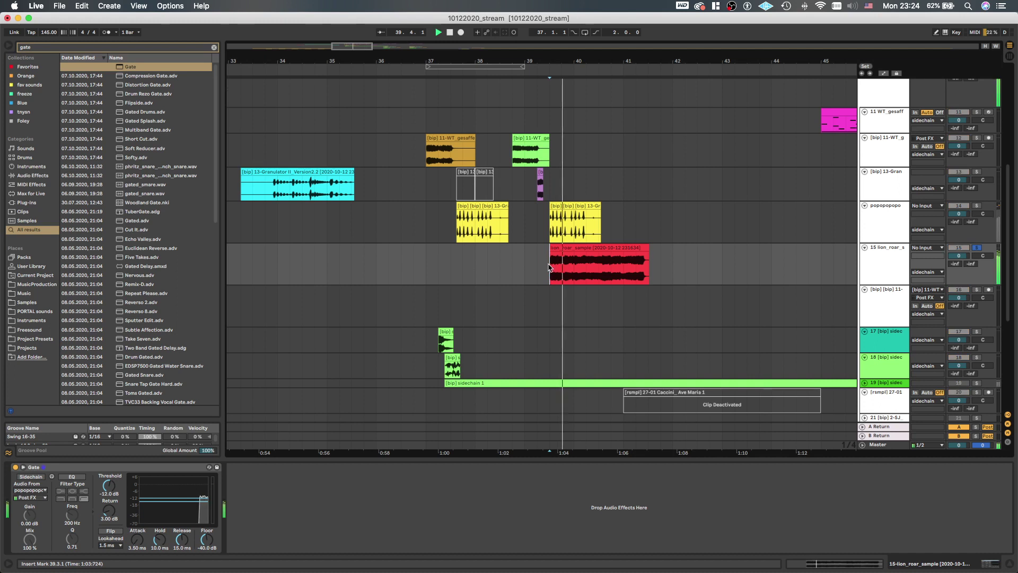
{"action": "key", "text": "space"}
{"action": "key", "text": "space"}
{"action": "left_click_drag", "start_coordinate": [109, 488], "coordinate": [110, 475]}
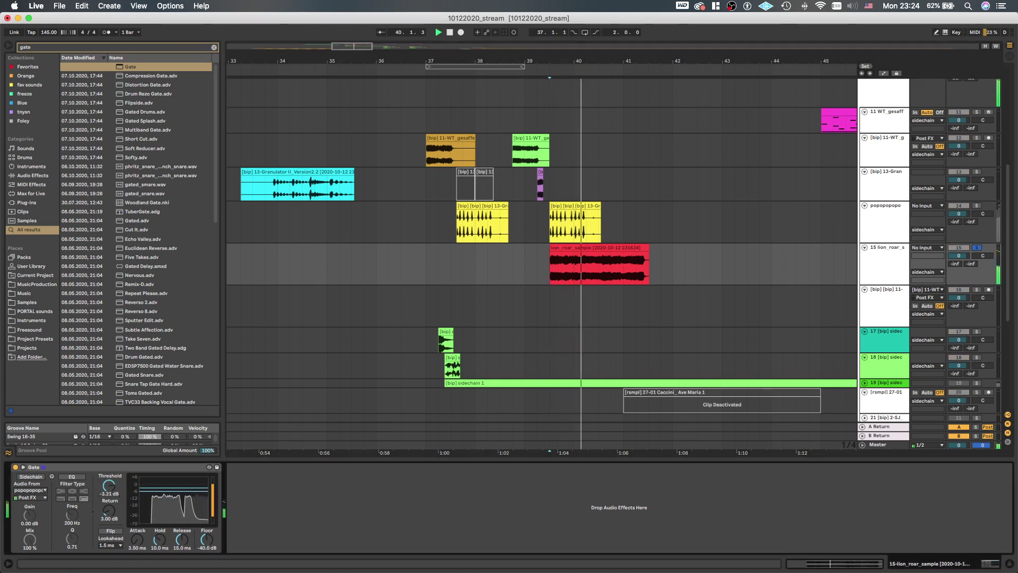
{"action": "key", "text": "space"}
{"action": "key", "text": "space"}
{"action": "left_click_drag", "start_coordinate": [207, 540], "coordinate": [207, 562]}
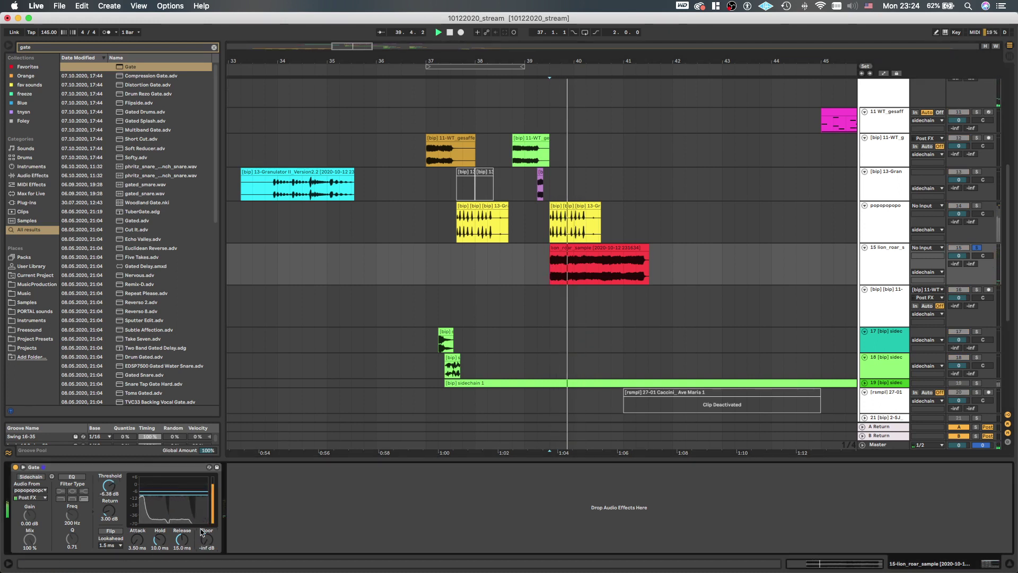
Listen to the popopopopo track and the gated lion roar track separately in solo from 39.3
{"action": "left_click", "coordinate": [548, 227]}
{"action": "key", "text": "s"}
{"action": "key", "text": "space"}
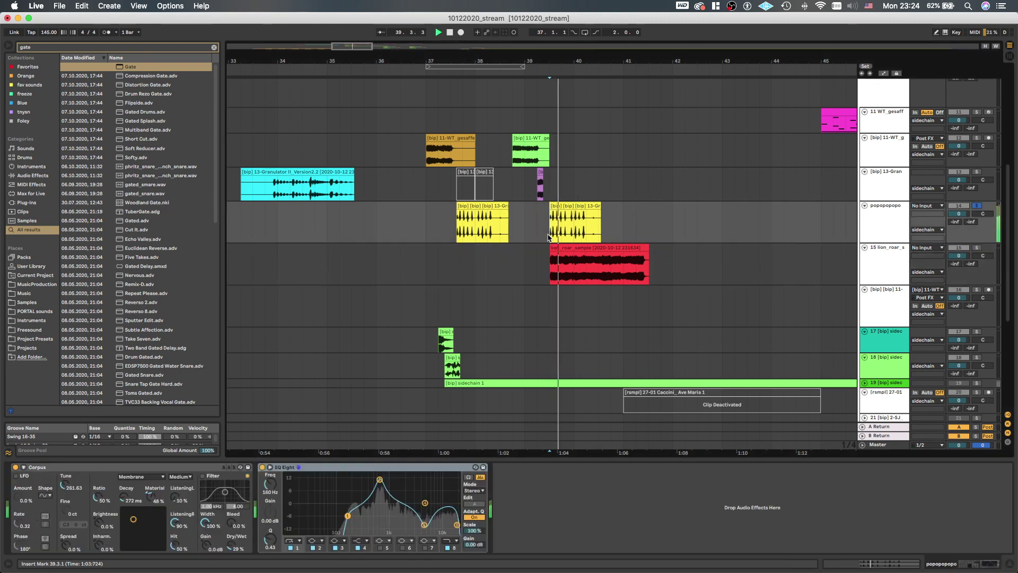
{"action": "left_click", "coordinate": [551, 263]}
{"action": "key", "text": "s"}
{"action": "key", "text": "space"}
{"action": "key", "text": "space"}
{"action": "key", "text": "space"}
{"action": "key", "text": "space"}
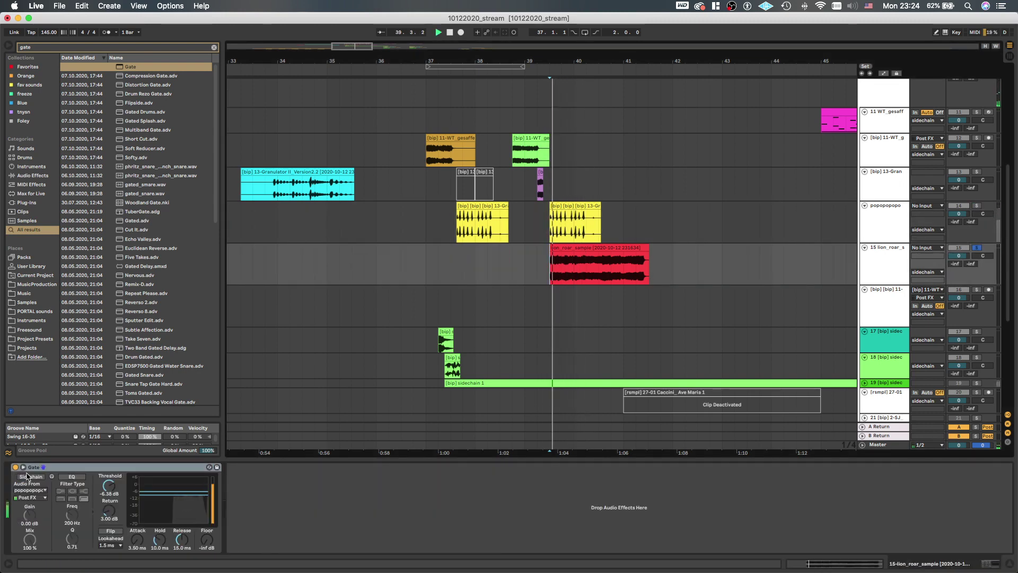
Enable the Gate's sidechain and set the Threshold to -14.0 dB while playing the lion roar track
{"action": "left_click", "coordinate": [38, 478]}
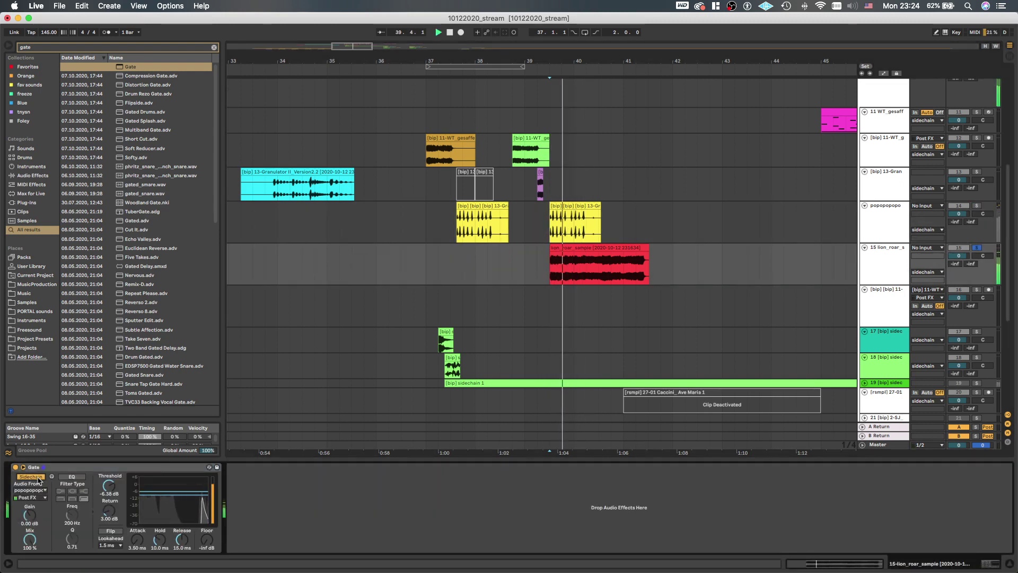
{"action": "key", "text": "space"}
{"action": "key", "text": "space"}
{"action": "left_click_drag", "start_coordinate": [116, 485], "coordinate": [117, 498]}
{"action": "key", "text": "space"}
{"action": "key", "text": "space"}
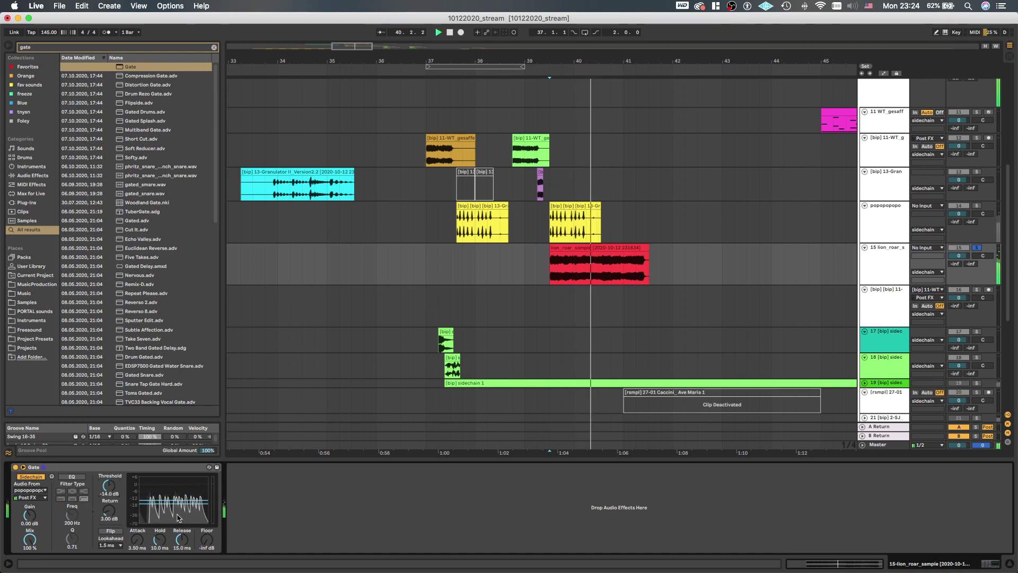
{"action": "key", "text": "space"}
{"action": "key", "text": "space"}
Take the lion roar track out of solo and play the gated roar with the yellow clips in the full mix
{"action": "key", "text": "s"}
{"action": "key", "text": "space"}
{"action": "key", "text": "space"}
{"action": "scroll", "coordinate": [581, 233], "scroll_direction": "down", "scroll_amount": 3}
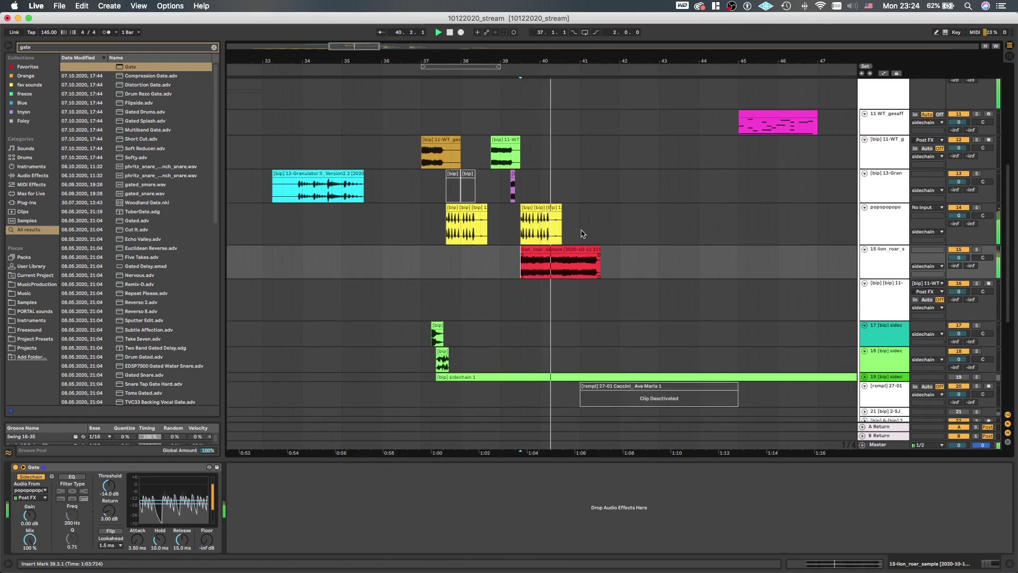
{"action": "scroll", "coordinate": [582, 234], "scroll_direction": "down", "scroll_amount": 1}
{"action": "left_click", "coordinate": [444, 223]}
{"action": "key", "text": "space"}
{"action": "key", "text": "space"}
{"action": "scroll", "coordinate": [454, 223], "scroll_direction": "down", "scroll_amount": 2}
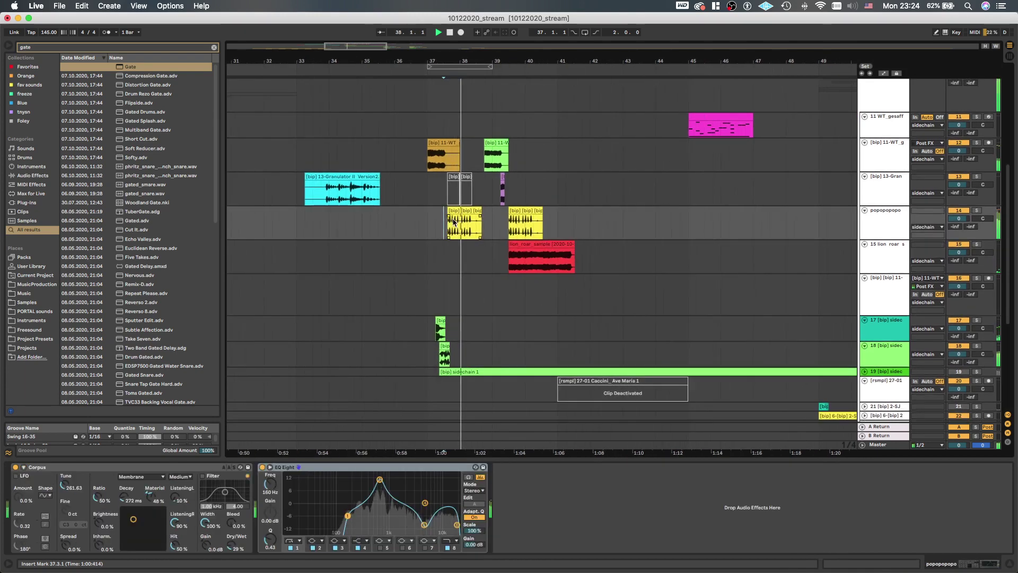
{"action": "scroll", "coordinate": [454, 223], "scroll_direction": "down", "scroll_amount": 2}
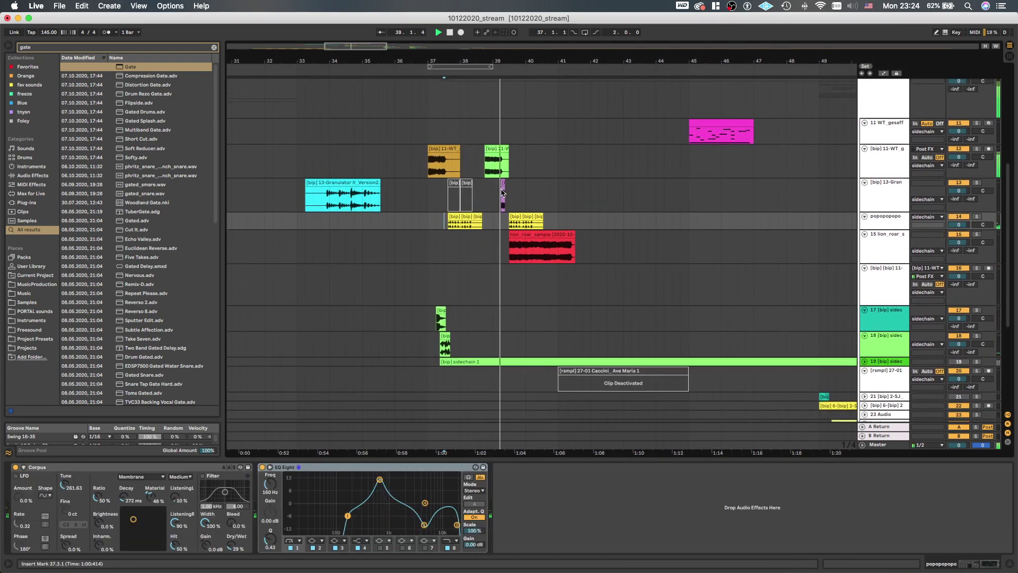
{"action": "scroll", "coordinate": [504, 202], "scroll_direction": "up", "scroll_amount": 2}
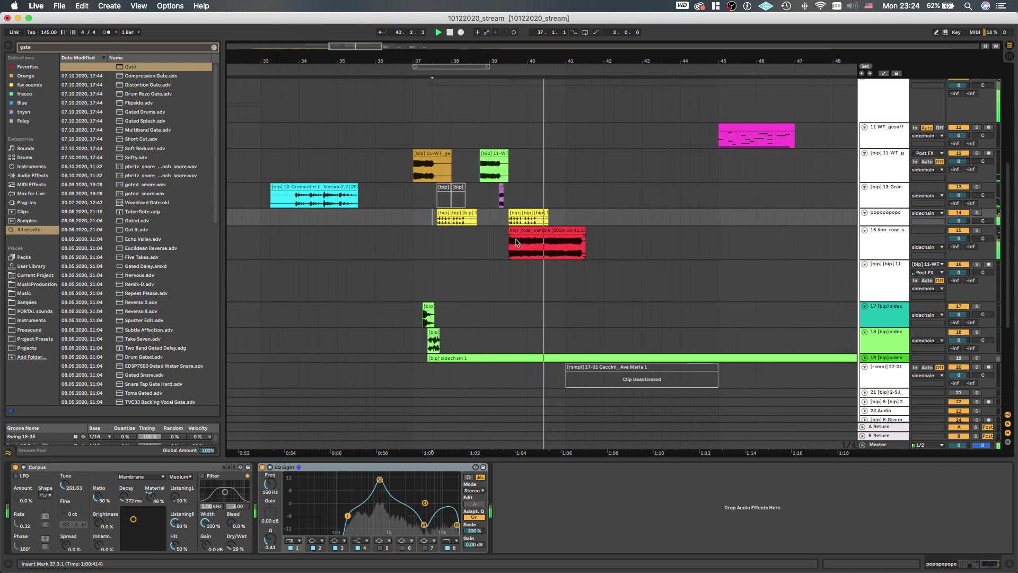
Solo the lion roar track and set its clip's Beats transient loop mode to back-and-forth looping
{"action": "scroll", "coordinate": [516, 242], "scroll_direction": "up", "scroll_amount": 4}
{"action": "left_click", "coordinate": [515, 241]}
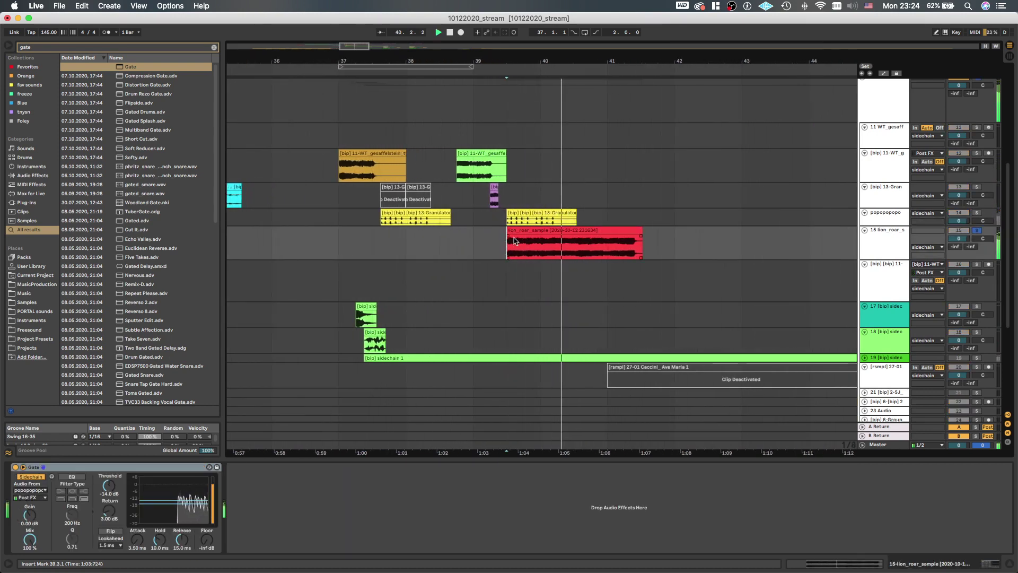
{"action": "double_click", "coordinate": [515, 241]}
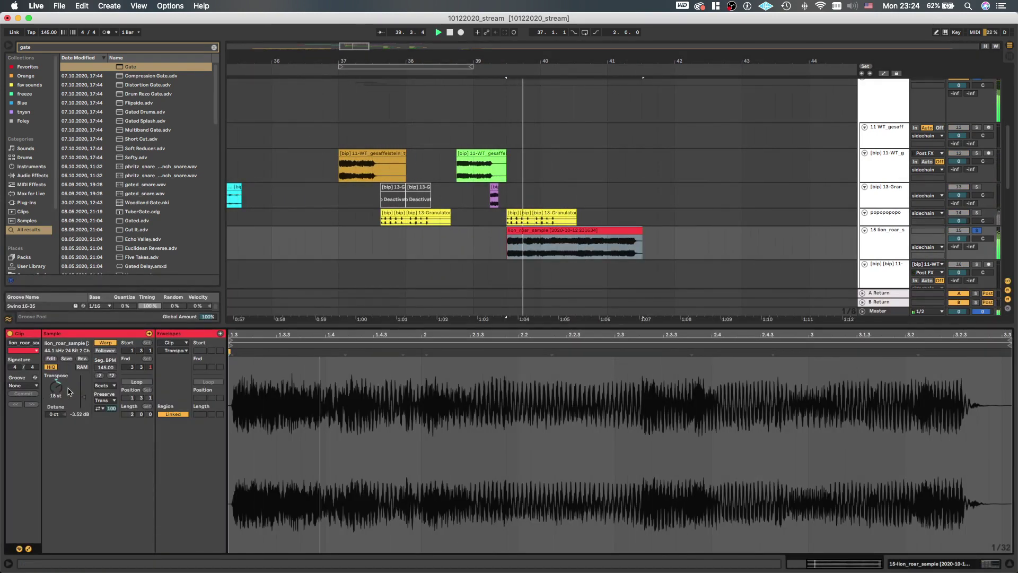
{"action": "left_click", "coordinate": [98, 409]}
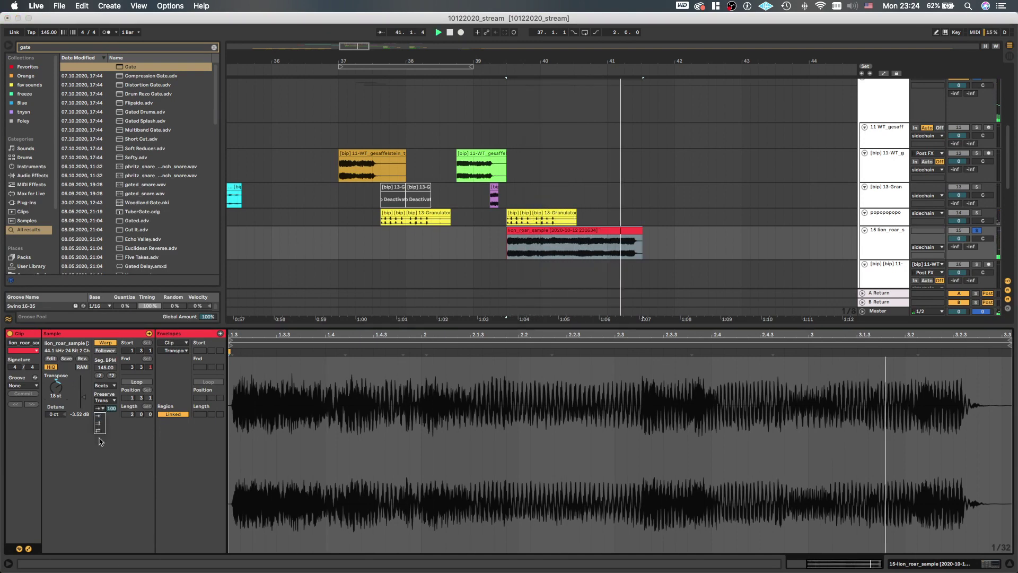
{"action": "left_click", "coordinate": [98, 430]}
{"action": "key", "text": "space"}
{"action": "key", "text": "space"}
Unsolo the lion roar track and play the section from bar 37 to hear the looped roar in the mix
{"action": "key", "text": "s"}
{"action": "key", "text": "space"}
{"action": "key", "text": "space"}
{"action": "scroll", "coordinate": [470, 261], "scroll_direction": "down", "scroll_amount": 3}
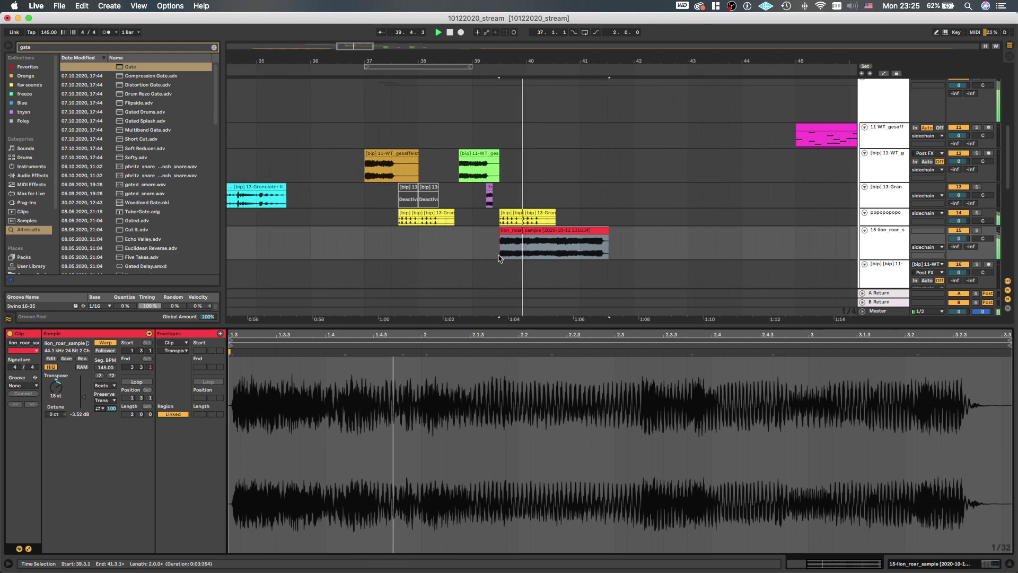
{"action": "scroll", "coordinate": [605, 244], "scroll_direction": "down", "scroll_amount": 2}
{"action": "key", "text": "shift+Tab"}
{"action": "scroll", "coordinate": [506, 244], "scroll_direction": "down", "scroll_amount": 3}
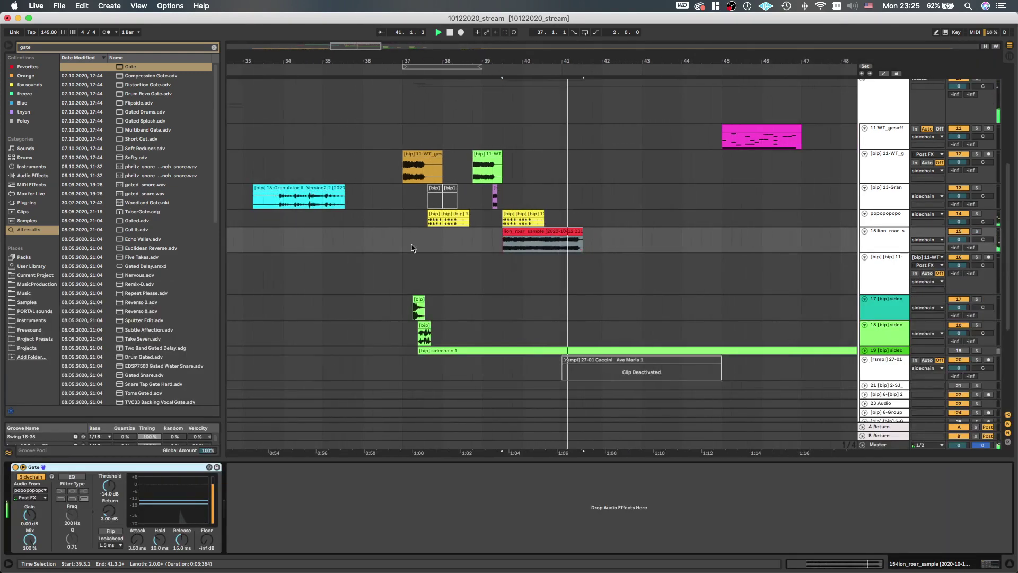
{"action": "left_click", "coordinate": [407, 245]}
{"action": "scroll", "coordinate": [404, 246], "scroll_direction": "down", "scroll_amount": 3}
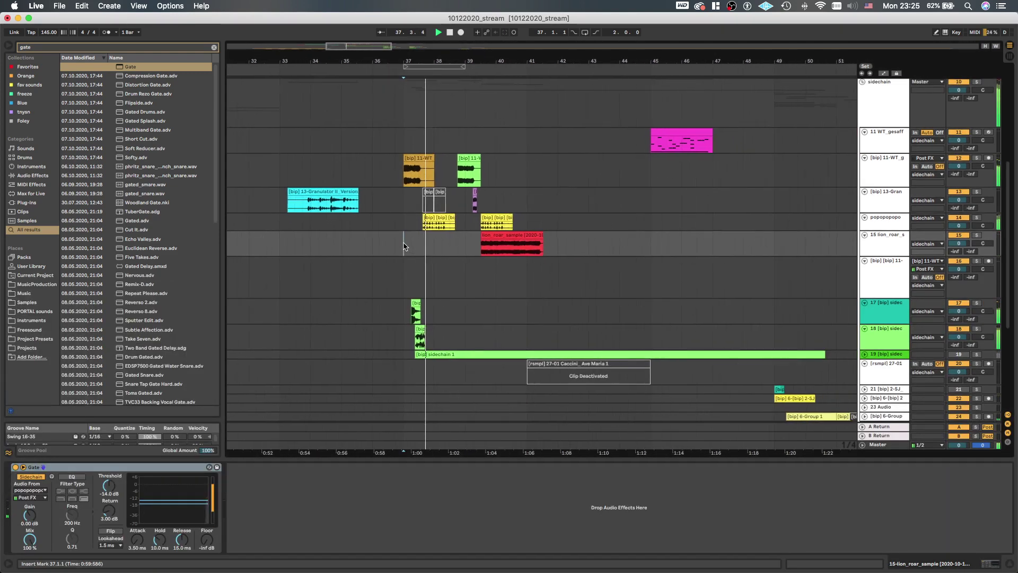
{"action": "scroll", "coordinate": [404, 246], "scroll_direction": "up", "scroll_amount": 5}
Audition the short green clip on track 17, move it to the start of bar 37, and open its clip settings
{"action": "left_click", "coordinate": [417, 307]}
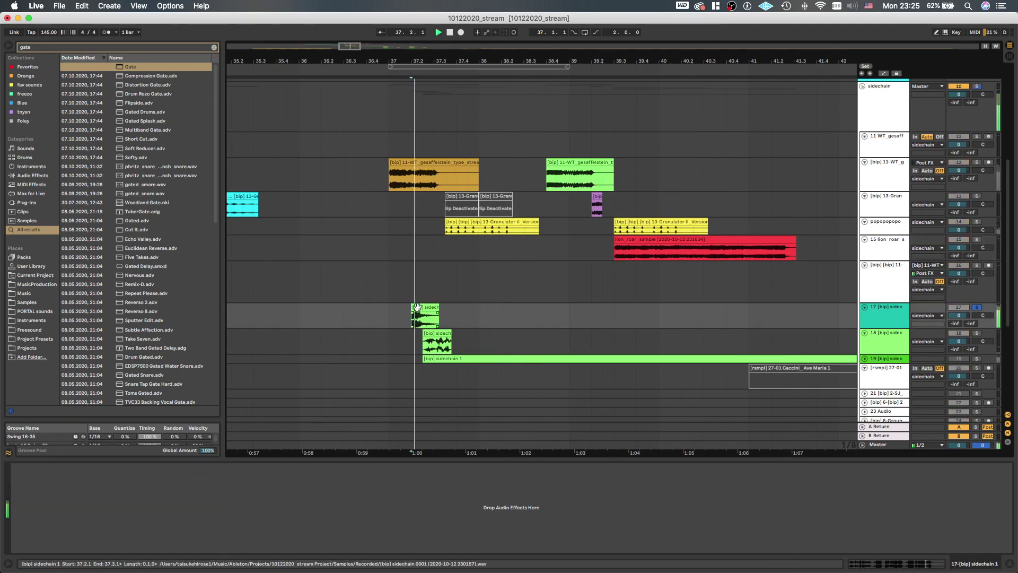
{"action": "mouse_move", "coordinate": [417, 307]}
{"action": "left_mouse_down"}
{"action": "mouse_move", "coordinate": [402, 309]}
{"action": "mouse_move", "coordinate": [412, 309]}
{"action": "left_mouse_up"}
{"action": "key", "text": "space"}
{"action": "key", "text": "space"}
{"action": "key", "text": "space"}
{"action": "double_click", "coordinate": [411, 308]}
{"action": "key", "text": "space"}
{"action": "key", "text": "space"}
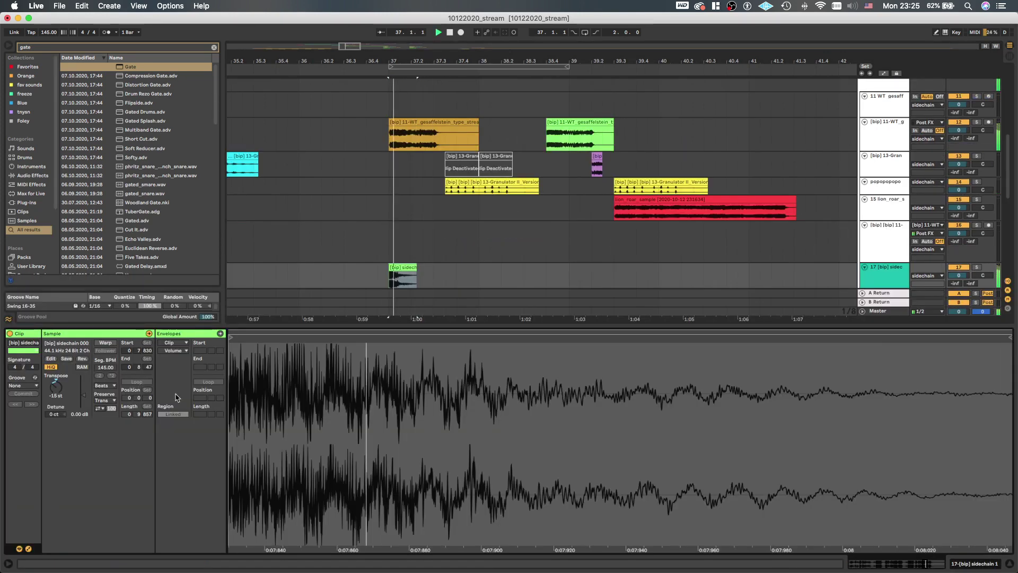
Look over the clips between bars 37 and 41 while the section plays, with the clip settings hidden
{"action": "scroll", "coordinate": [472, 249], "scroll_direction": "down", "scroll_amount": 2}
{"action": "scroll", "coordinate": [460, 248], "scroll_direction": "down", "scroll_amount": 2}
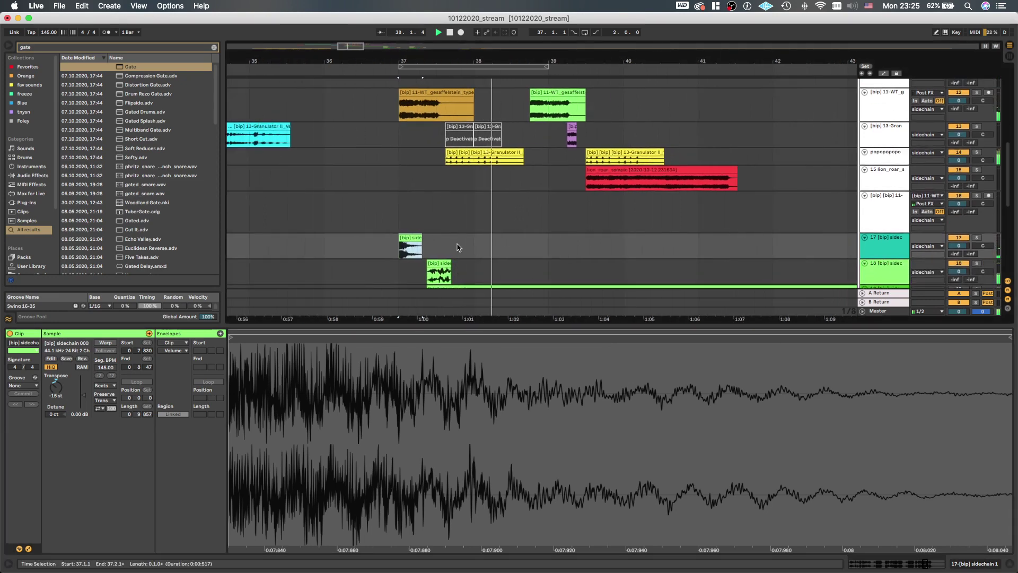
{"action": "key", "text": "shift+Tab"}
{"action": "scroll", "coordinate": [459, 247], "scroll_direction": "down", "scroll_amount": 2}
{"action": "scroll", "coordinate": [459, 248], "scroll_direction": "up", "scroll_amount": 1}
{"action": "scroll", "coordinate": [461, 246], "scroll_direction": "down", "scroll_amount": 1}
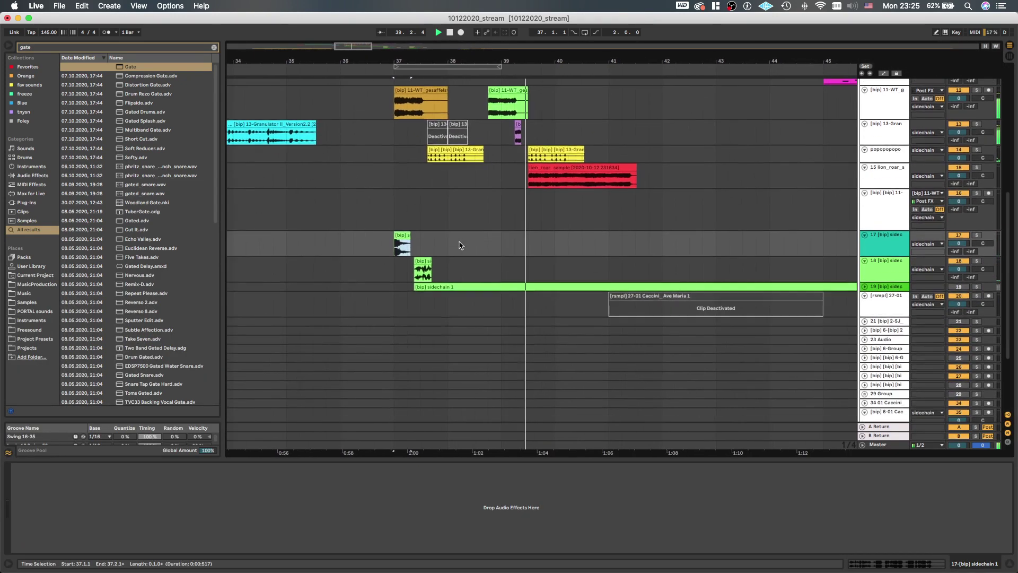
{"action": "scroll", "coordinate": [461, 245], "scroll_direction": "down", "scroll_amount": 1}
{"action": "scroll", "coordinate": [460, 245], "scroll_direction": "up", "scroll_amount": 2}
{"action": "scroll", "coordinate": [462, 246], "scroll_direction": "down", "scroll_amount": 1}
{"action": "scroll", "coordinate": [462, 245], "scroll_direction": "up", "scroll_amount": 1}
{"action": "scroll", "coordinate": [600, 170], "scroll_direction": "down", "scroll_amount": 1}
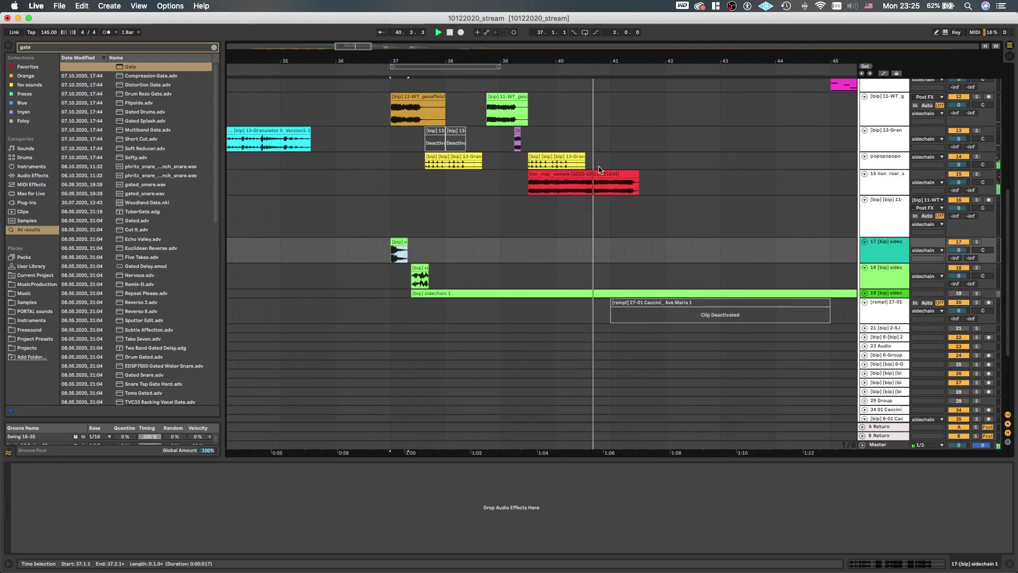
Delete the tail of the lion roar clip from bar 41 onward and play it from its start
{"action": "scroll", "coordinate": [600, 171], "scroll_direction": "down", "scroll_amount": 2}
{"action": "left_click_drag", "start_coordinate": [607, 171], "coordinate": [667, 170]}
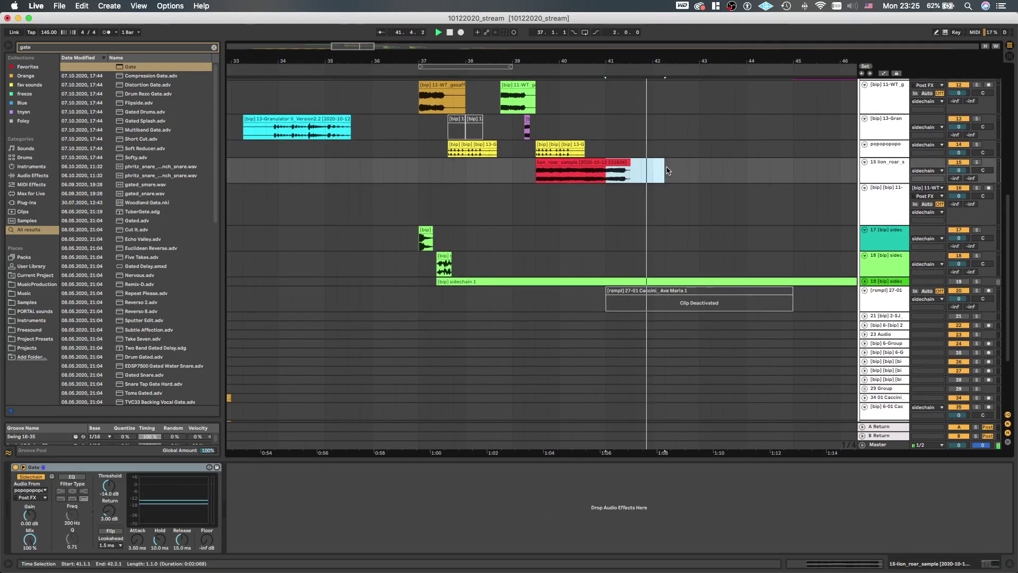
{"action": "key", "text": "Delete"}
{"action": "left_click", "coordinate": [536, 172]}
{"action": "key", "text": "space"}
{"action": "key", "text": "space"}
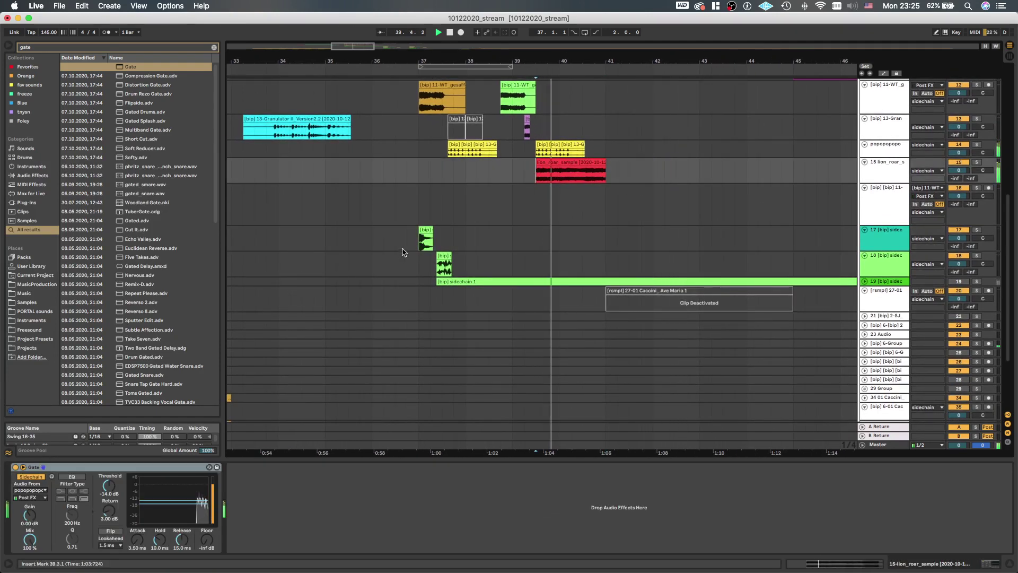
Solo track 17, play its short green clip from bar 37, and reopen the clip's settings
{"action": "left_click", "coordinate": [419, 243]}
{"action": "key", "text": "space"}
{"action": "key", "text": "space"}
{"action": "scroll", "coordinate": [419, 243], "scroll_direction": "up", "scroll_amount": 1}
{"action": "key", "text": "s"}
{"action": "key", "text": "space"}
{"action": "key", "text": "space"}
{"action": "double_click", "coordinate": [425, 230]}
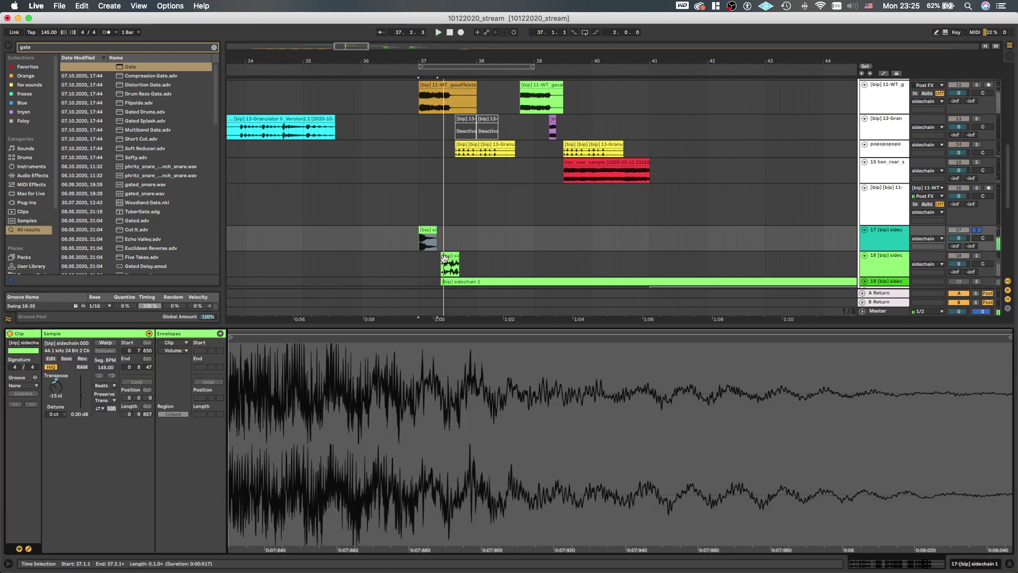
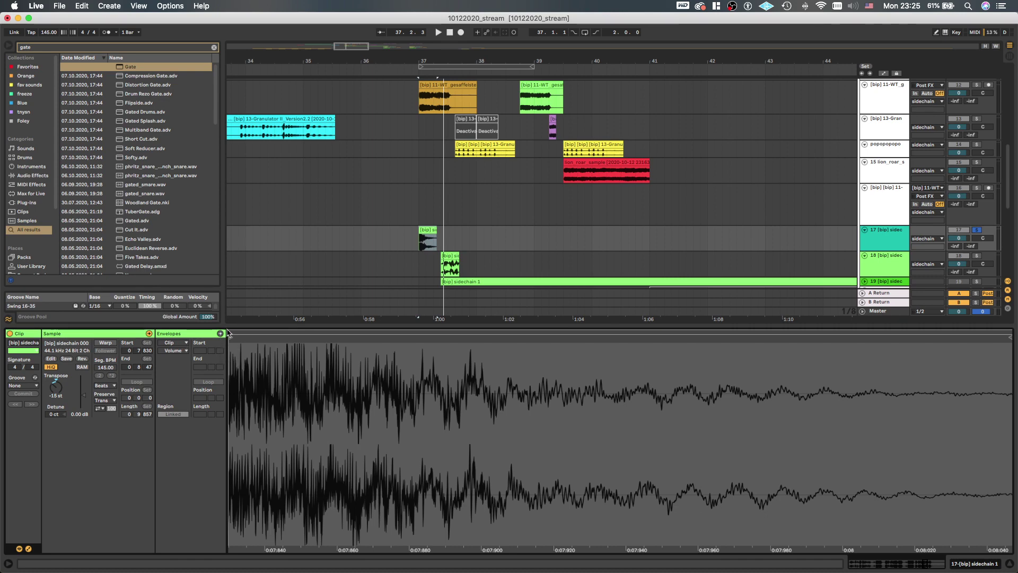
Turn on warping for the clip while keeping its current timing, and show its transposition envelope
{"action": "left_click", "coordinate": [110, 343]}
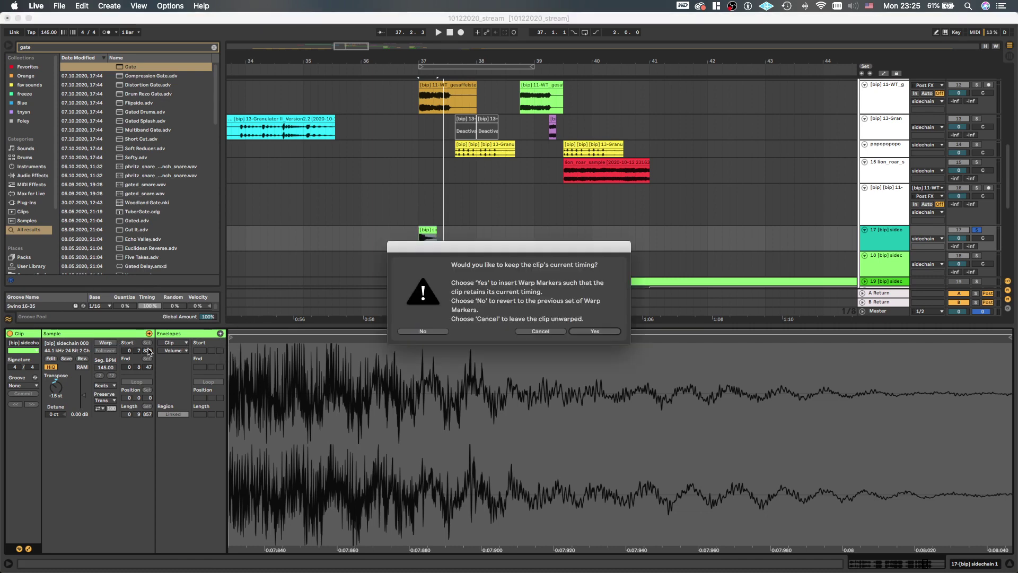
{"action": "left_click", "coordinate": [592, 330]}
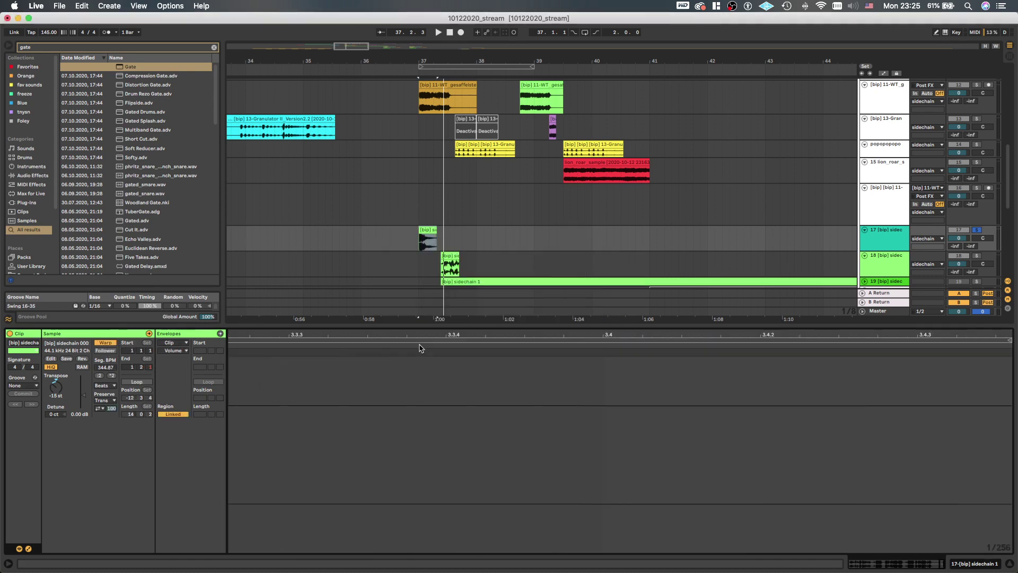
{"action": "left_click", "coordinate": [173, 351]}
{"action": "left_click", "coordinate": [189, 369]}
{"action": "scroll", "coordinate": [324, 449], "scroll_direction": "down", "scroll_amount": 10}
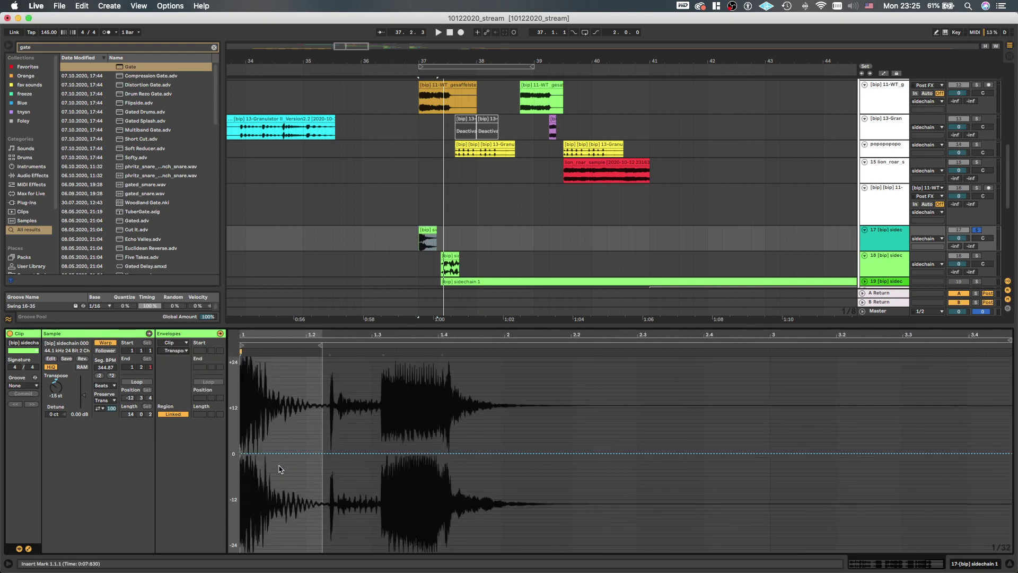
Draw a transposition envelope that ramps steeply down from 0 at the clip's start to its end, and play it
{"action": "scroll", "coordinate": [830, 415], "scroll_direction": "up", "scroll_amount": 10}
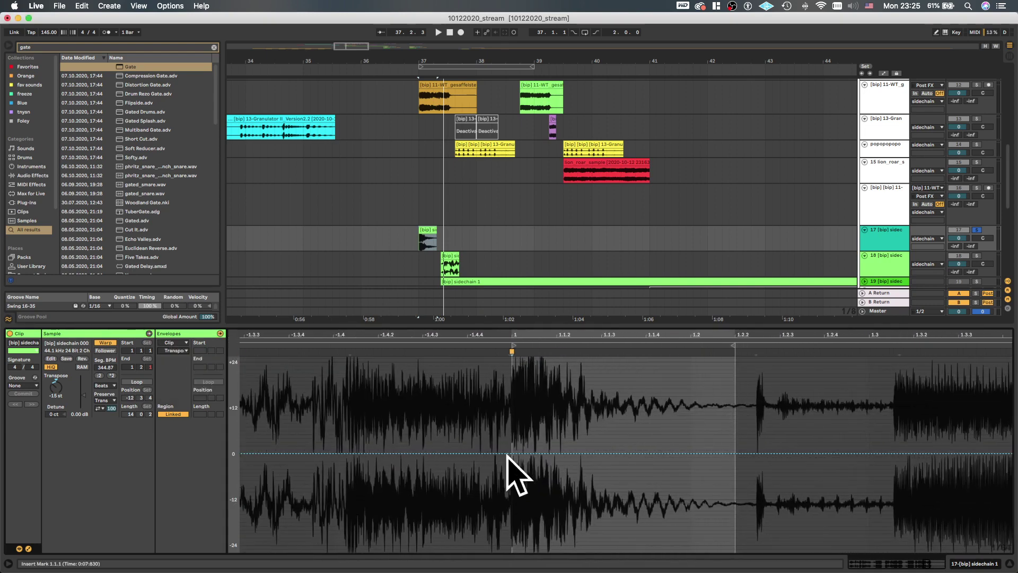
{"action": "left_click_drag", "start_coordinate": [735, 454], "coordinate": [735, 562]}
{"action": "key", "text": "space"}
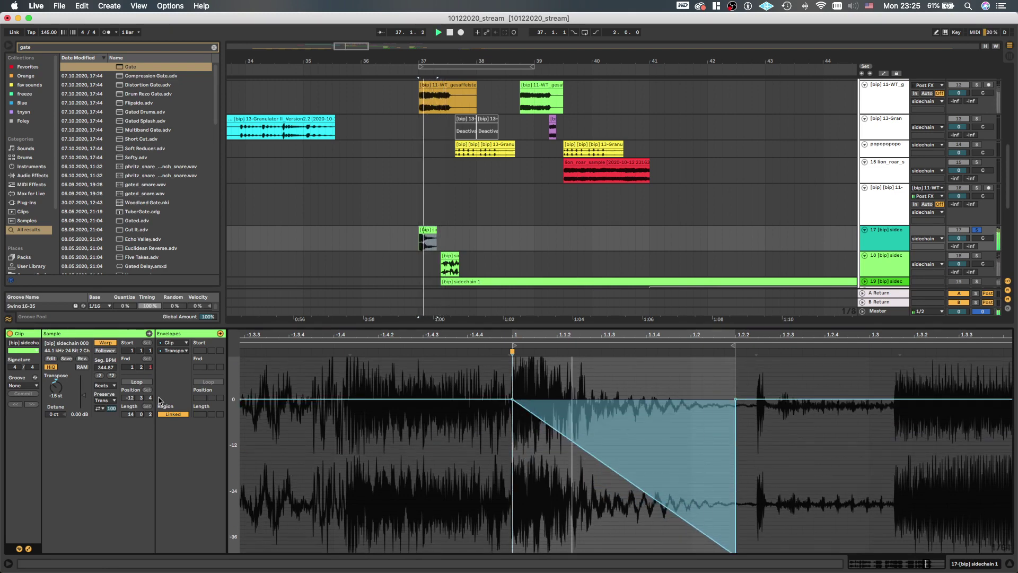
Set the clip's warp mode to Complex Pro, raise its formants to 100, and audition the falling sound
{"action": "left_click", "coordinate": [105, 385]}
{"action": "left_click", "coordinate": [109, 428]}
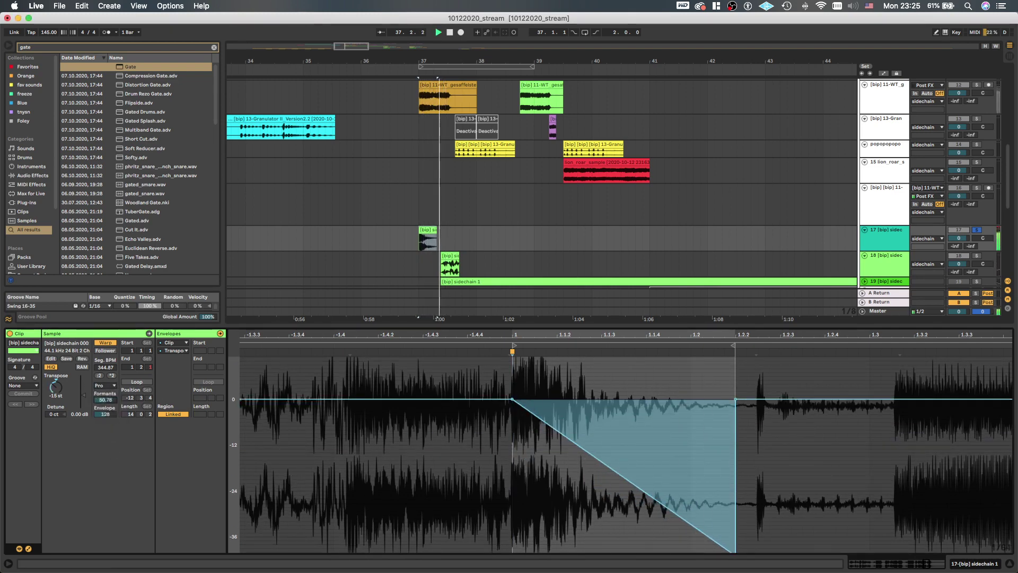
{"action": "key", "text": "space"}
{"action": "key", "text": "space"}
{"action": "left_click_drag", "start_coordinate": [98, 400], "coordinate": [99, 346]}
{"action": "key", "text": "space"}
{"action": "key", "text": "space"}
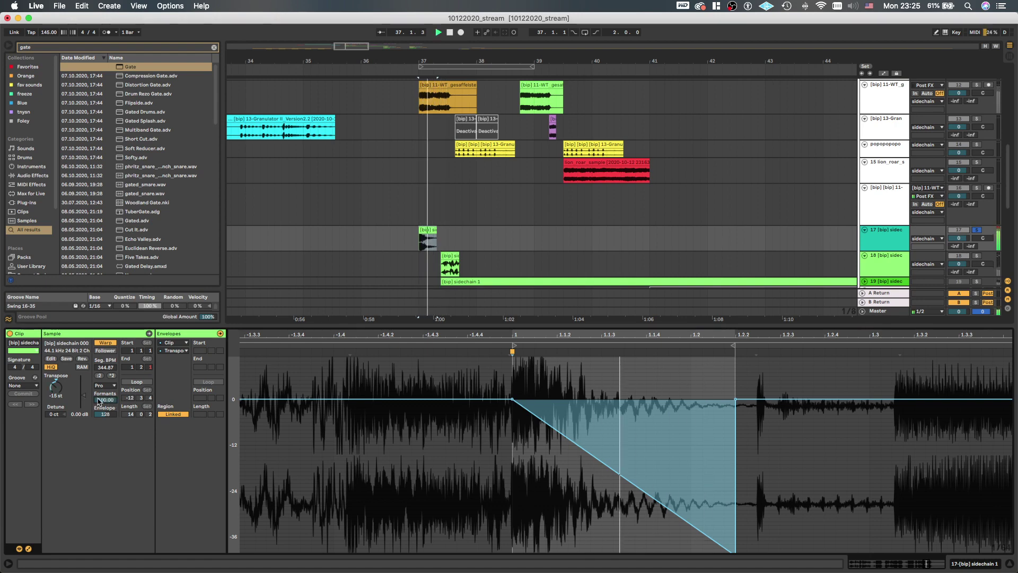
{"action": "key", "text": "space"}
{"action": "left_click_drag", "start_coordinate": [100, 400], "coordinate": [106, 377]}
{"action": "key", "text": "space"}
{"action": "key", "text": "space"}
Compare Complex Pro envelope and formant settings by ear, settling on an envelope of 256 and formants of 100
{"action": "left_click_drag", "start_coordinate": [106, 414], "coordinate": [105, 445]}
{"action": "key", "text": "space"}
{"action": "key", "text": "space"}
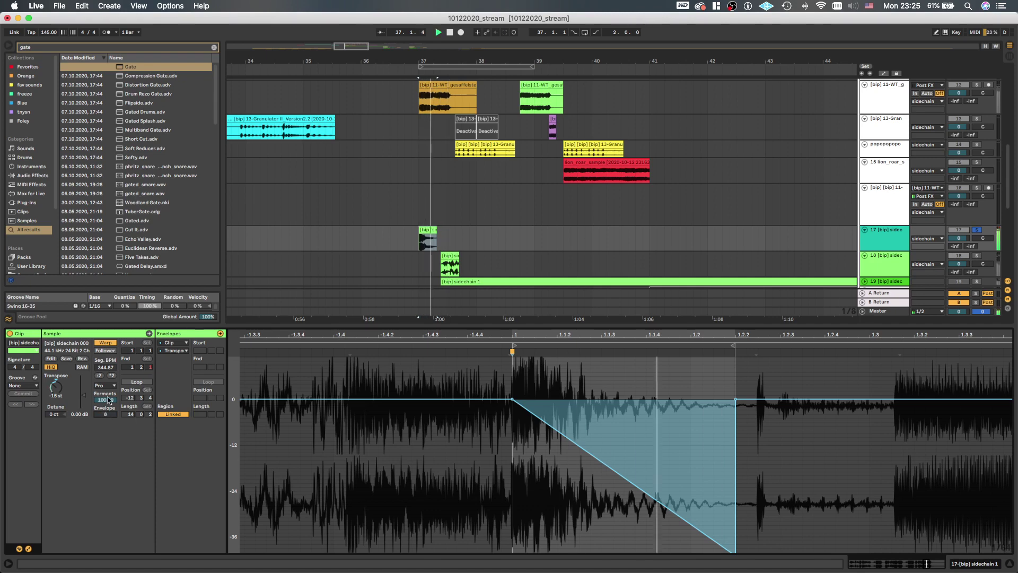
{"action": "key", "text": "space"}
{"action": "left_click_drag", "start_coordinate": [102, 401], "coordinate": [102, 372]}
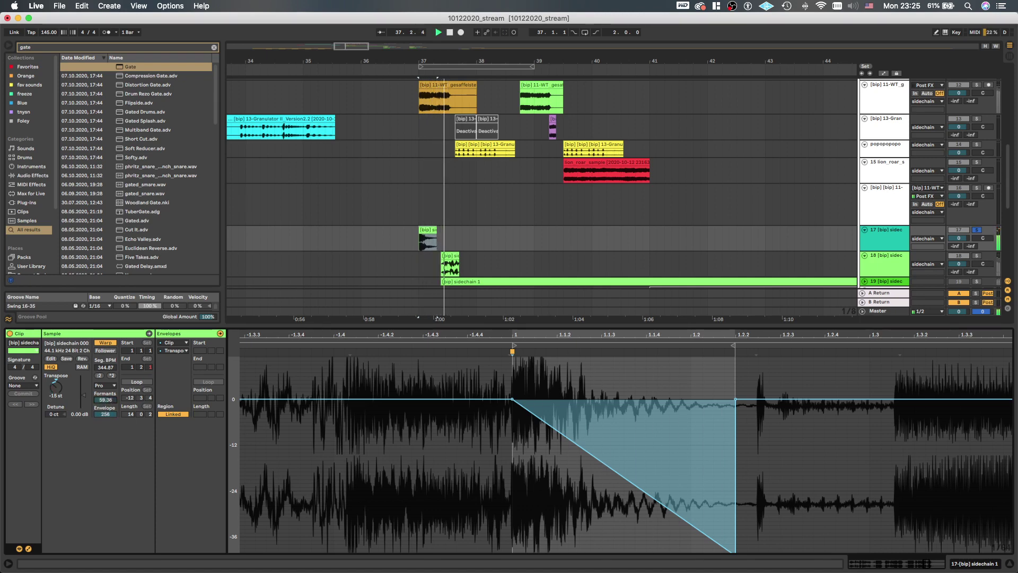
{"action": "left_click_drag", "start_coordinate": [103, 416], "coordinate": [103, 446]}
{"action": "key", "text": "space"}
{"action": "key", "text": "space"}
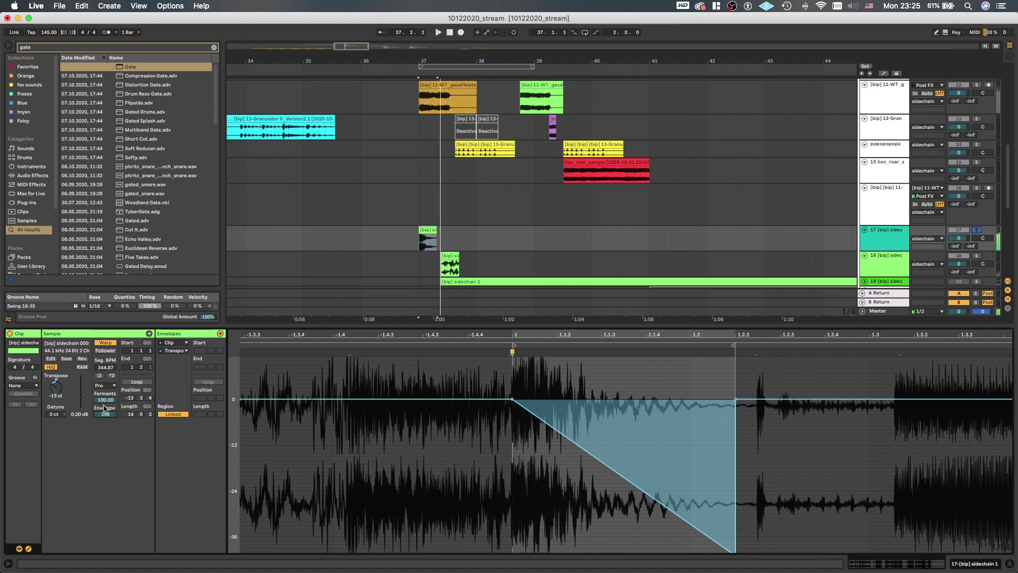
{"action": "key", "text": "space"}
Record the pitched-down clip from bar 37 onto a new resampling track fed by track 17
{"action": "left_click", "coordinate": [420, 240]}
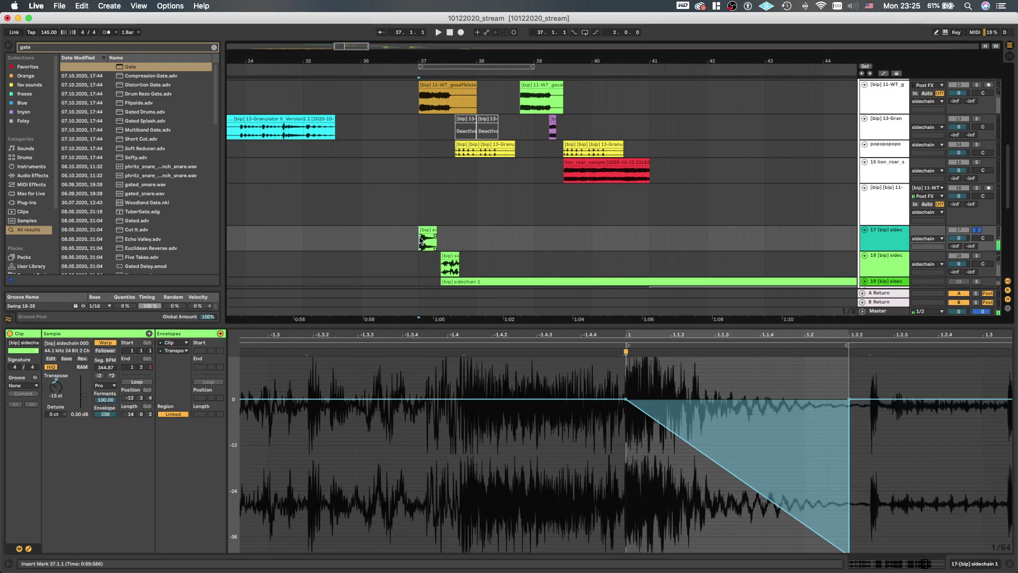
{"action": "key", "text": "super+t"}
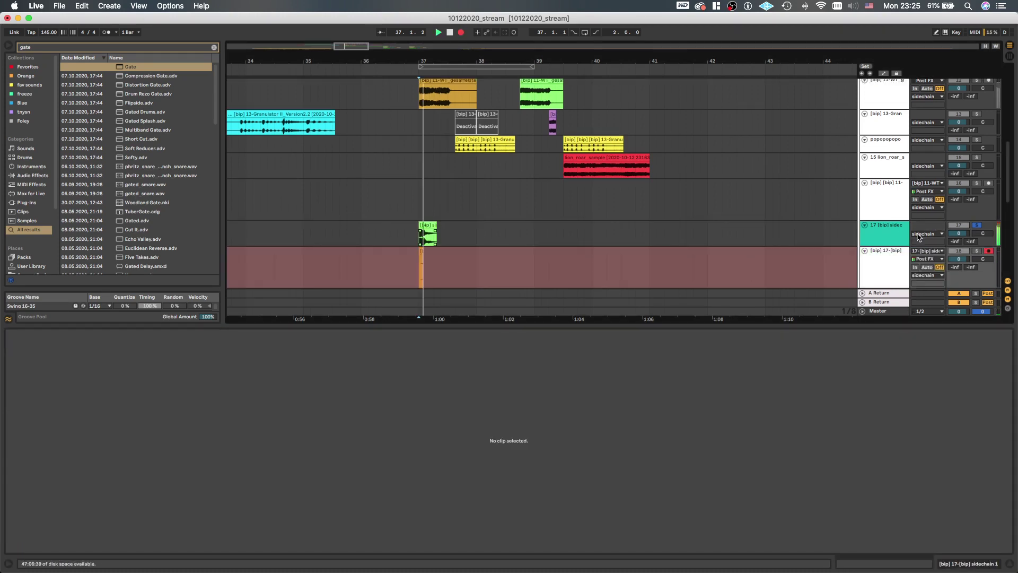
{"action": "key", "text": "space"}
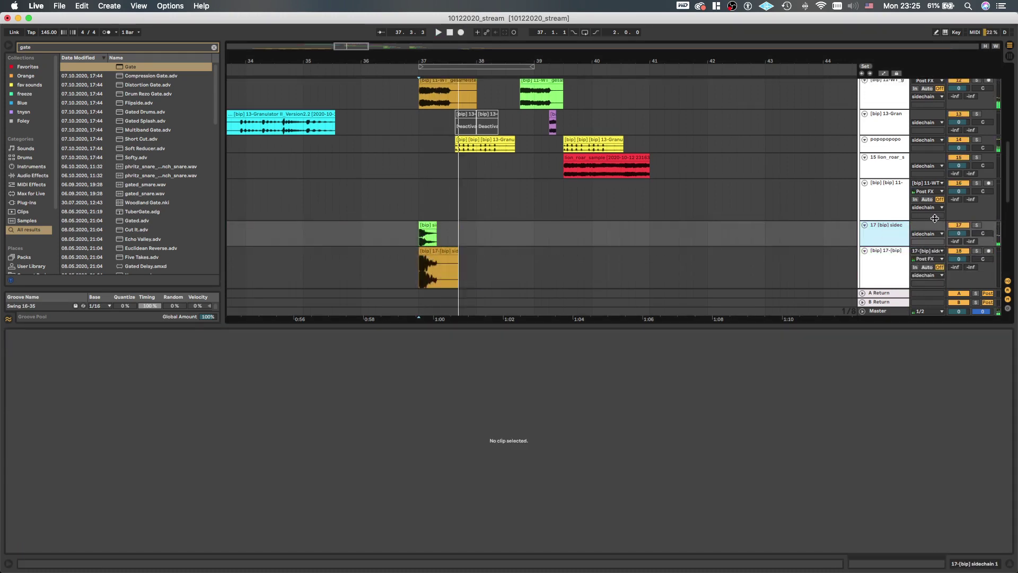
Turn off source track 17, move the resampled track directly below the bounced 11-WT track, and play its clip in solo
{"action": "left_click", "coordinate": [959, 227]}
{"action": "left_click_drag", "start_coordinate": [888, 270], "coordinate": [605, 109]}
{"action": "left_click", "coordinate": [417, 132]}
{"action": "key", "text": "space"}
{"action": "key", "text": "plus"}
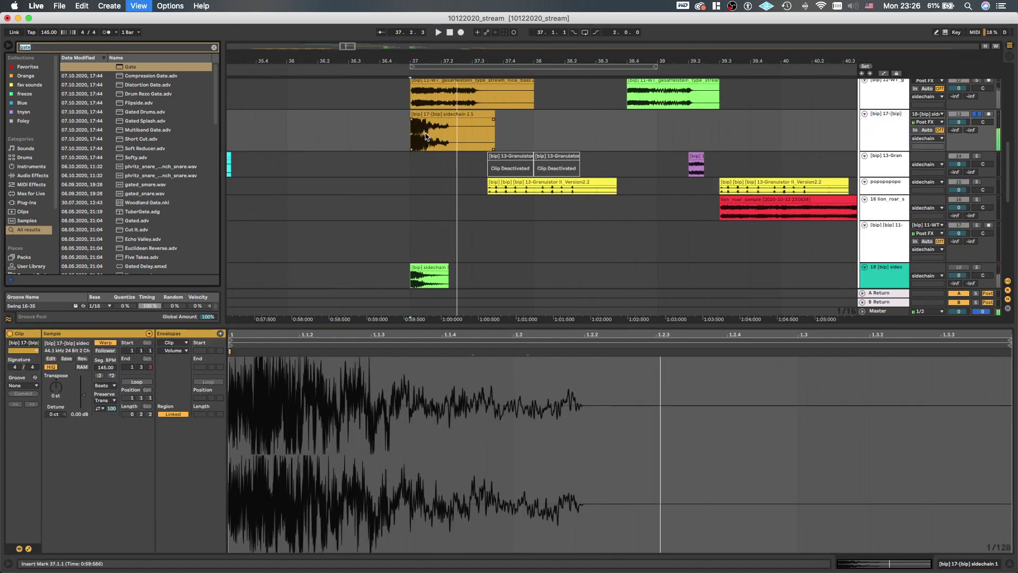
Load the ms eq rack on the resampled track and reshape its side-chain EQ, pulling down the low mids and adjusting the high band
{"action": "key", "text": "Down"}
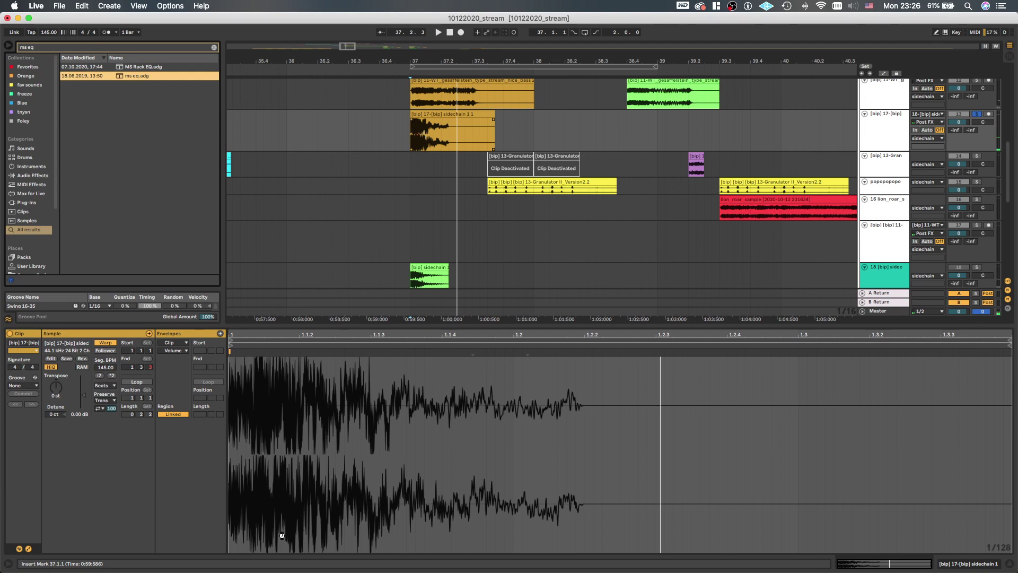
{"action": "key", "text": "Return"}
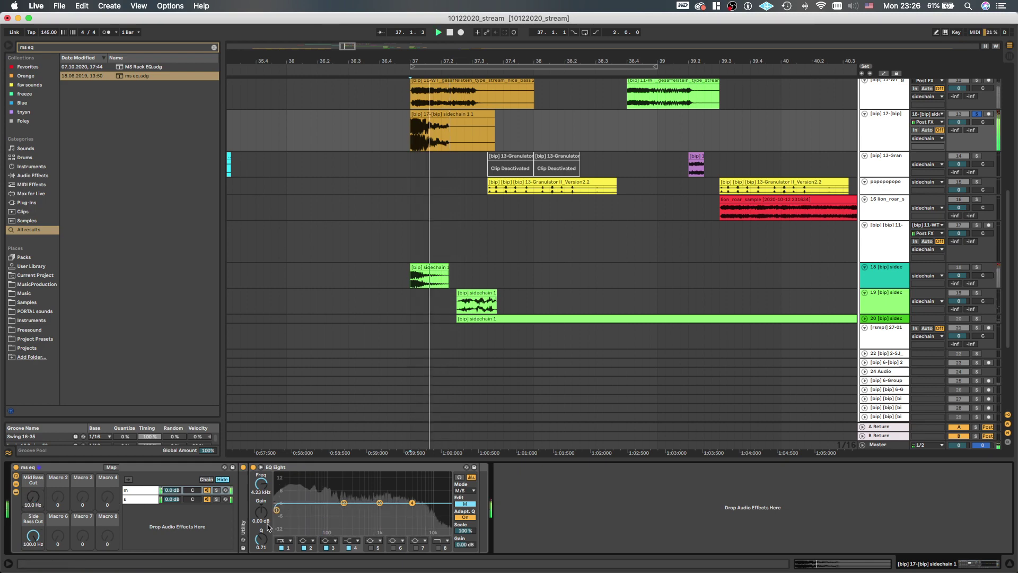
{"action": "left_click", "coordinate": [177, 498]}
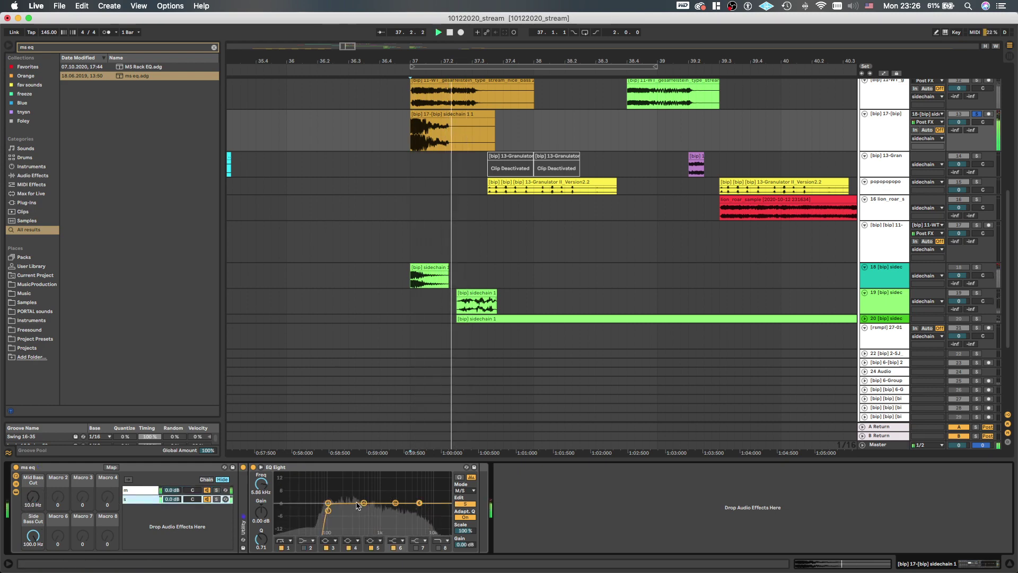
{"action": "mouse_move", "coordinate": [364, 478]}
{"action": "left_mouse_down"}
{"action": "mouse_move", "coordinate": [366, 528]}
{"action": "mouse_move", "coordinate": [339, 482]}
{"action": "mouse_move", "coordinate": [347, 474]}
{"action": "left_mouse_up"}
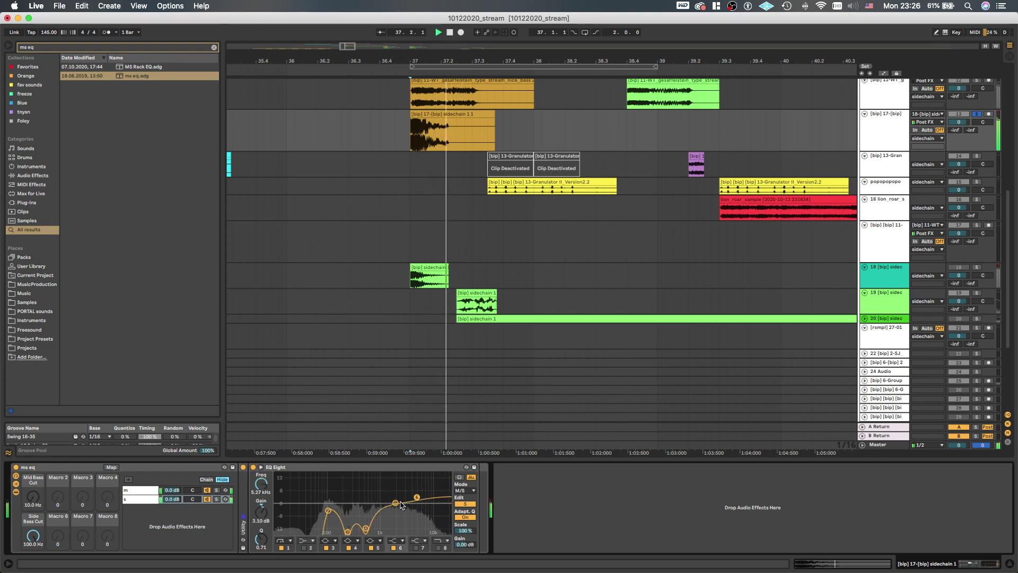
{"action": "left_click_drag", "start_coordinate": [417, 498], "coordinate": [396, 516]}
{"action": "key", "text": "space"}
Insert a new audio track directly below the resampled sidechain track
{"action": "left_click", "coordinate": [896, 279]}
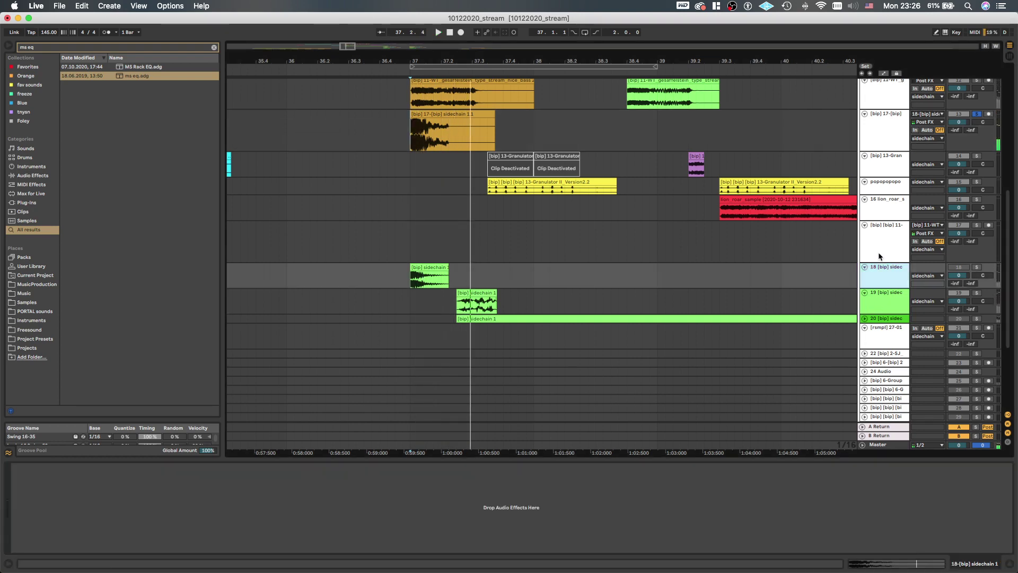
{"action": "scroll", "coordinate": [902, 238], "scroll_direction": "up", "scroll_amount": 4}
{"action": "left_click", "coordinate": [895, 221]}
{"action": "key", "text": "super+t"}
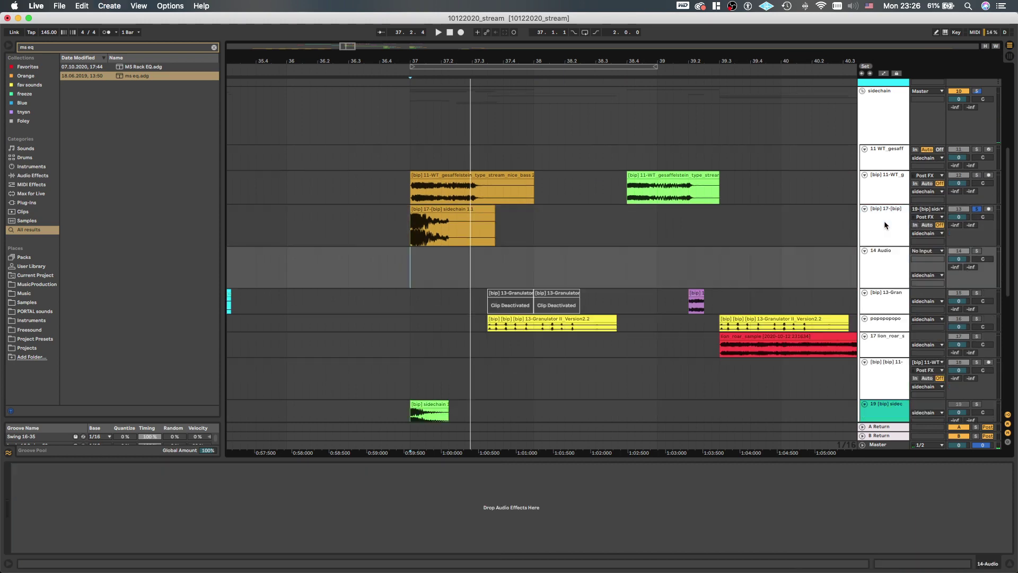
Search the library for laser sounds, audition some, and place FX Laser Gun.aif on the new track at bar 37
{"action": "key", "text": "super+f"}
{"action": "type", "text": "laser"}
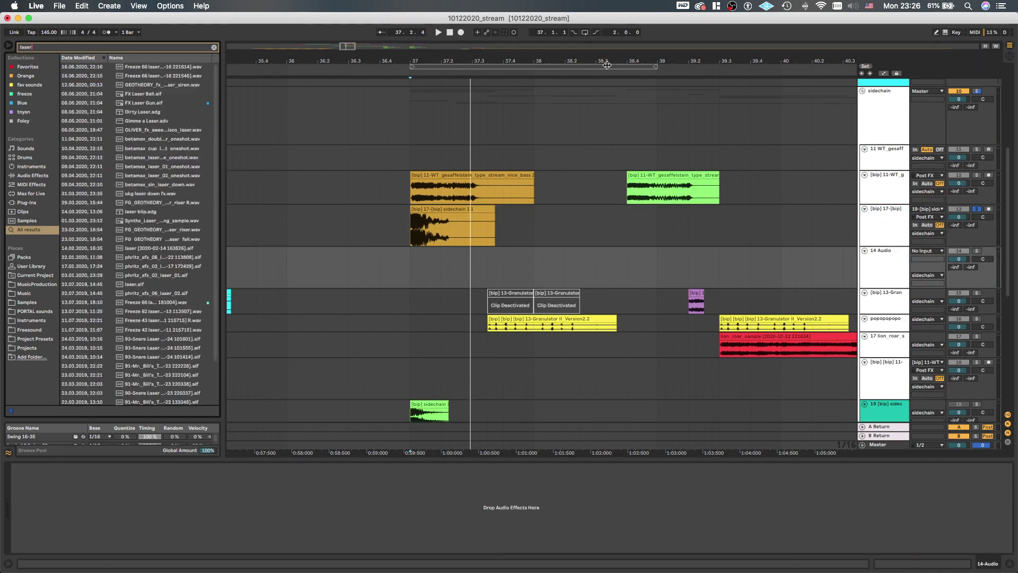
{"action": "left_click", "coordinate": [165, 96]}
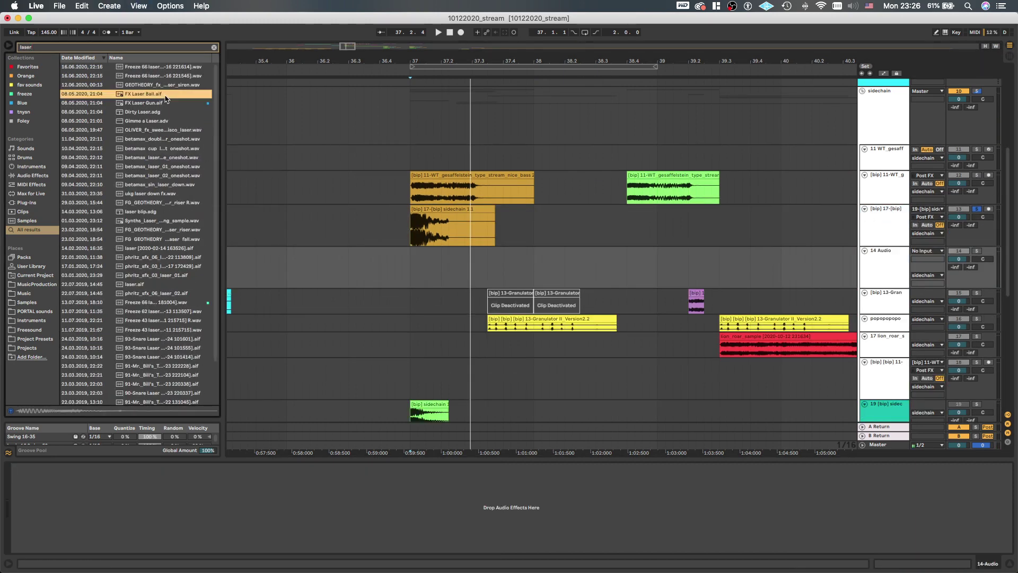
{"action": "left_click", "coordinate": [162, 103]}
{"action": "left_click_drag", "start_coordinate": [162, 102], "coordinate": [425, 266]}
Group the resampled track with the FX Laser Gun track and load a Vocoder on the group
{"action": "left_click", "coordinate": [871, 232], "text": "shift"}
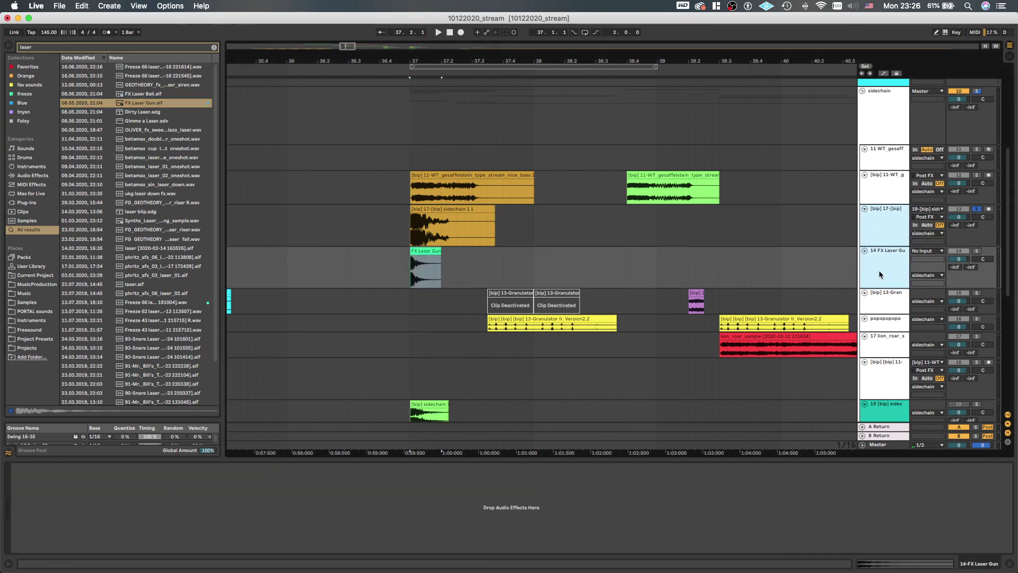
{"action": "key", "text": "super+g"}
{"action": "key", "text": "super+f"}
{"action": "type", "text": "vocoder"}
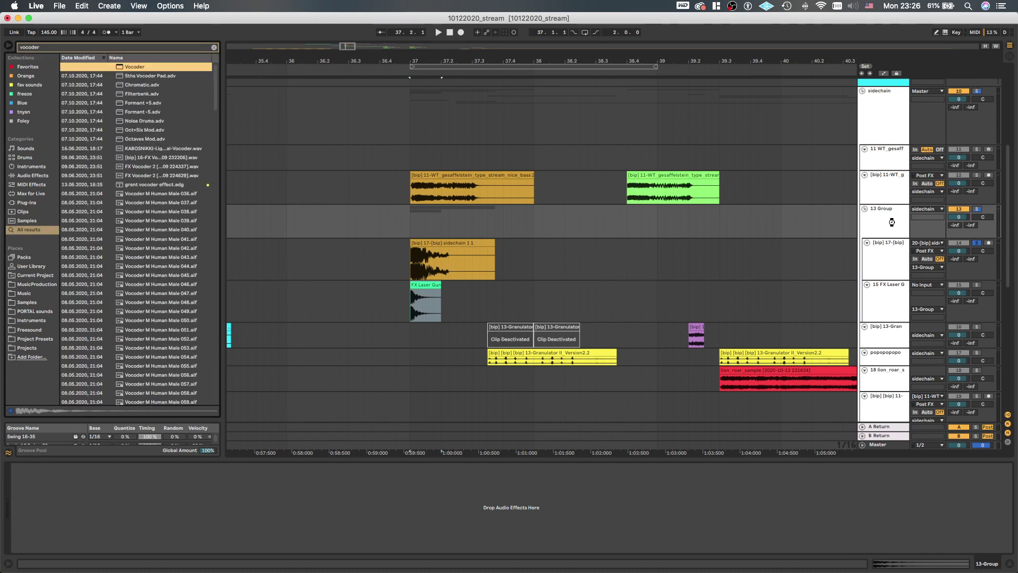
{"action": "key", "text": "Return"}
Add a Glue Compressor to the group, place it before the Vocoder, and play the result
{"action": "key", "text": "super+f"}
{"action": "type", "text": "glue"}
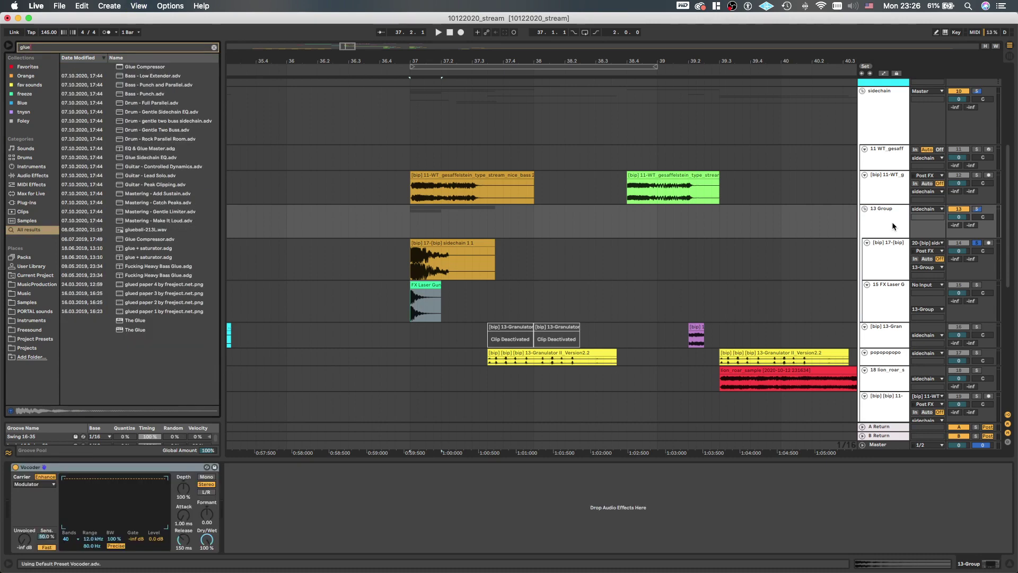
{"action": "key", "text": "Return"}
{"action": "left_click_drag", "start_coordinate": [305, 472], "coordinate": [21, 472]}
{"action": "key", "text": "space"}
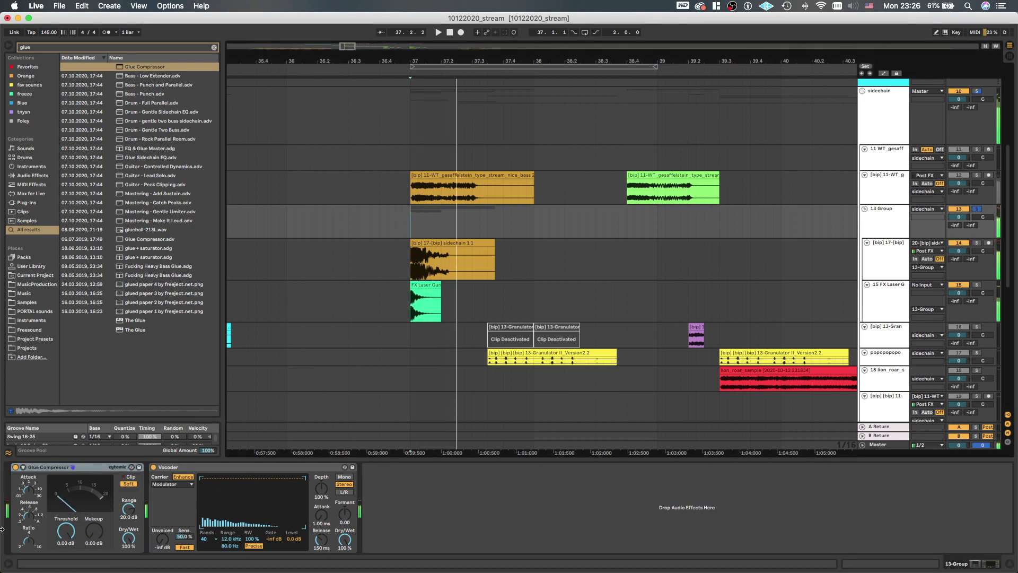
Set the Glue Compressor's threshold to -6.25 dB, adjust its attack, and audition the group from bar 37
{"action": "key", "text": "space"}
{"action": "key", "text": "space"}
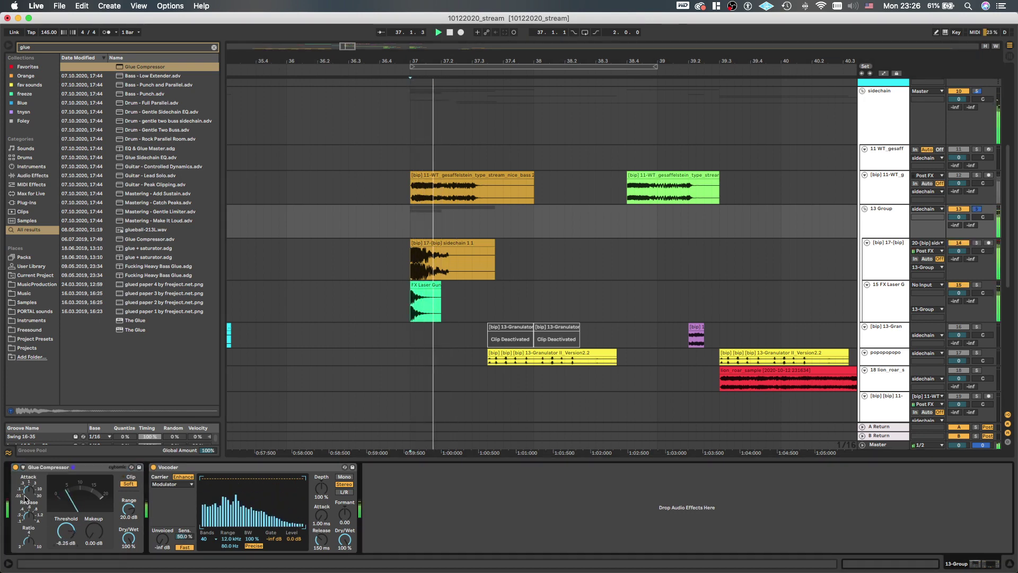
{"action": "left_click_drag", "start_coordinate": [30, 492], "coordinate": [32, 499]}
{"action": "key", "text": "space"}
{"action": "key", "text": "space"}
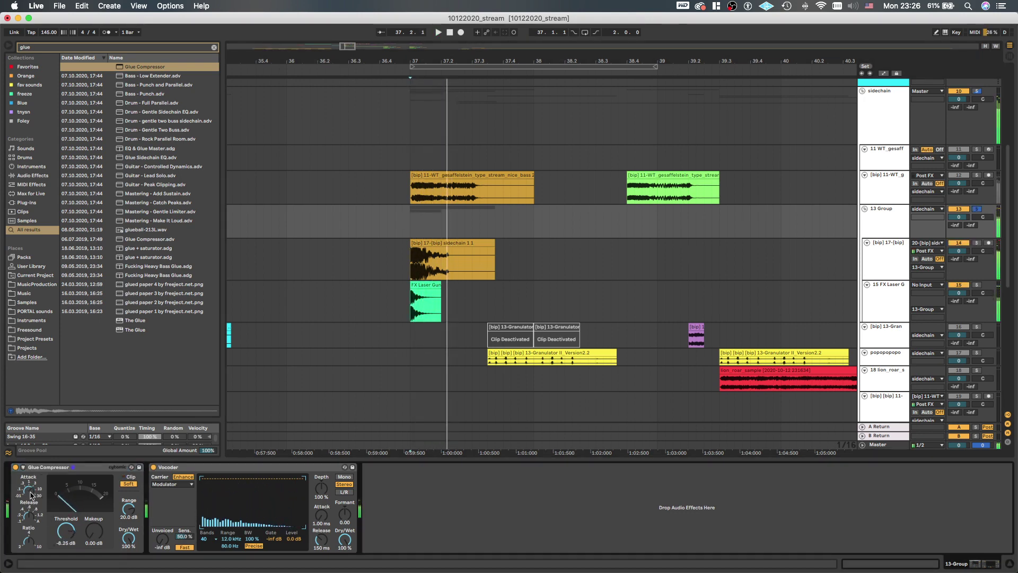
Set the Glue Compressor's makeup to 6.98 dB and the Vocoder to 4 bands with formant 31.4, auditioning the group
{"action": "left_click_drag", "start_coordinate": [94, 531], "coordinate": [102, 536]}
{"action": "key", "text": "space"}
{"action": "key", "text": "space"}
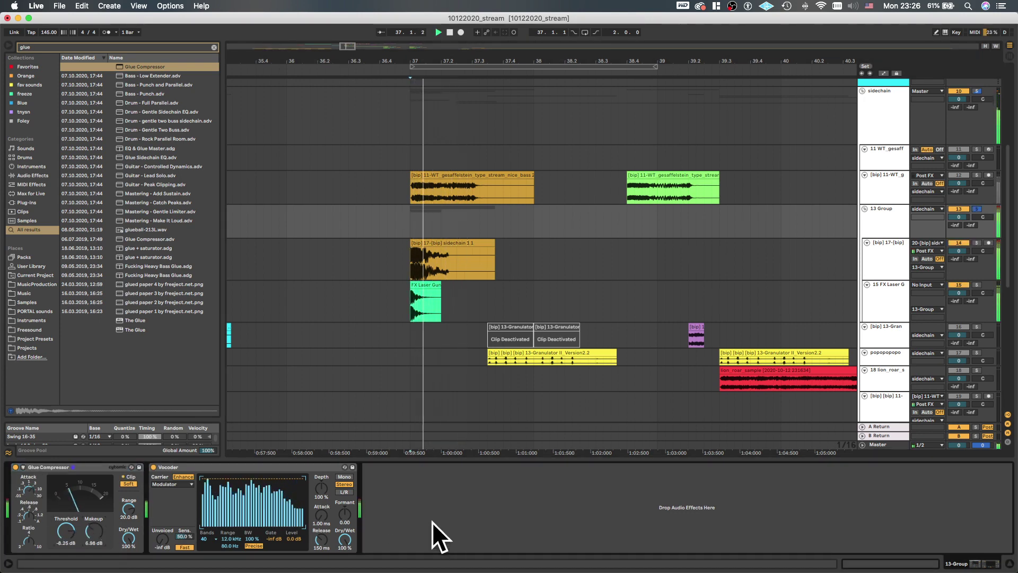
{"action": "key", "text": "space"}
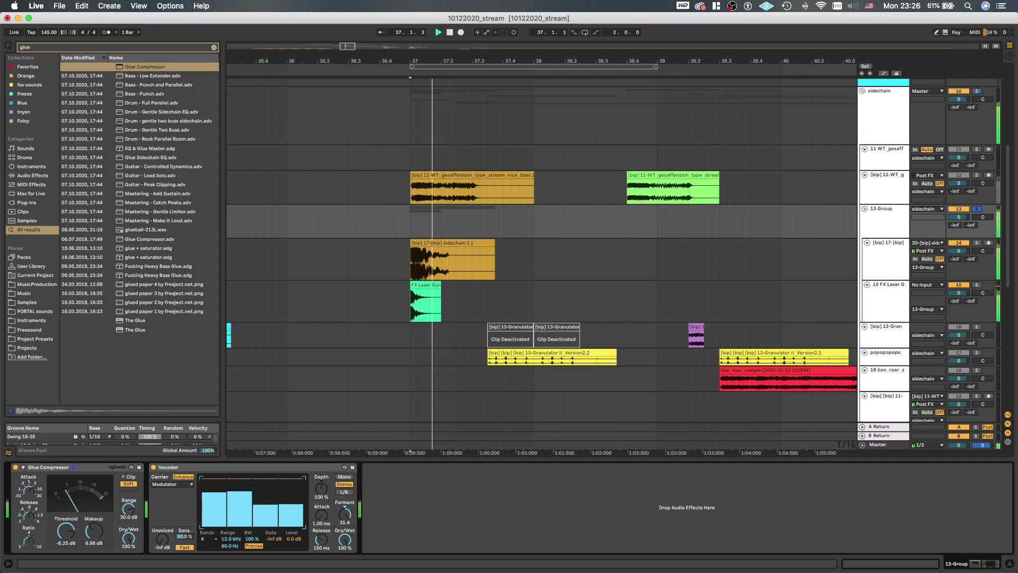
Add an EQ Eight after the Vocoder on the group
{"action": "key", "text": "super+f"}
{"action": "type", "text": "eq"}
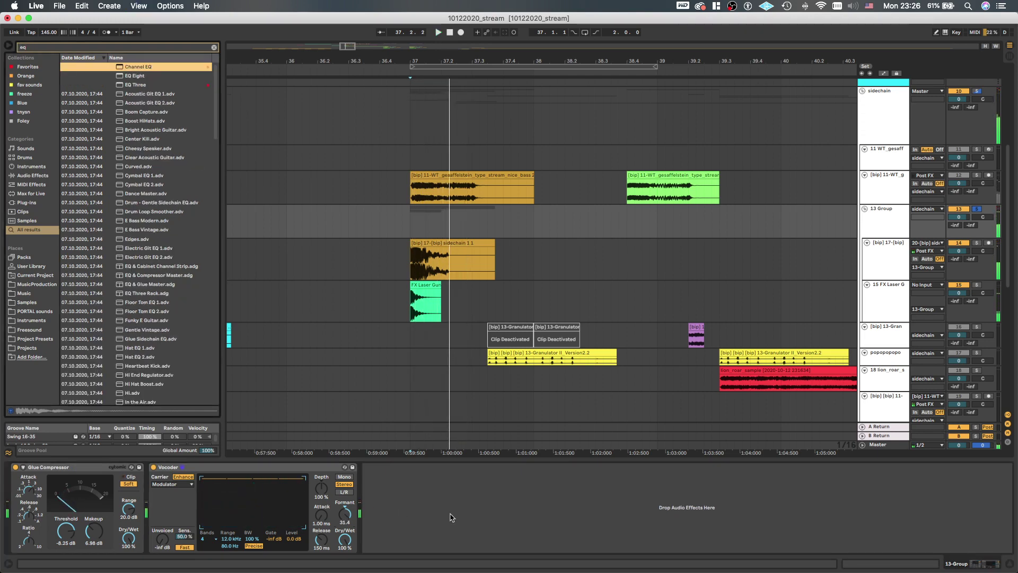
{"action": "key", "text": "Down"}
{"action": "key", "text": "Down"}
{"action": "key", "text": "Return"}
Roll off the lows in the group's EQ Eight and boost band 4 by 5.33 dB at 6.67 kHz, auditioning repeatedly
{"action": "left_click_drag", "start_coordinate": [442, 510], "coordinate": [454, 512]}
{"action": "mouse_move", "coordinate": [457, 503]}
{"action": "left_mouse_down"}
{"action": "mouse_move", "coordinate": [479, 474]}
{"action": "mouse_move", "coordinate": [475, 524]}
{"action": "mouse_move", "coordinate": [425, 518]}
{"action": "mouse_move", "coordinate": [477, 523]}
{"action": "mouse_move", "coordinate": [464, 525]}
{"action": "mouse_move", "coordinate": [460, 503]}
{"action": "left_mouse_up"}
{"action": "key", "text": "space"}
{"action": "key", "text": "space"}
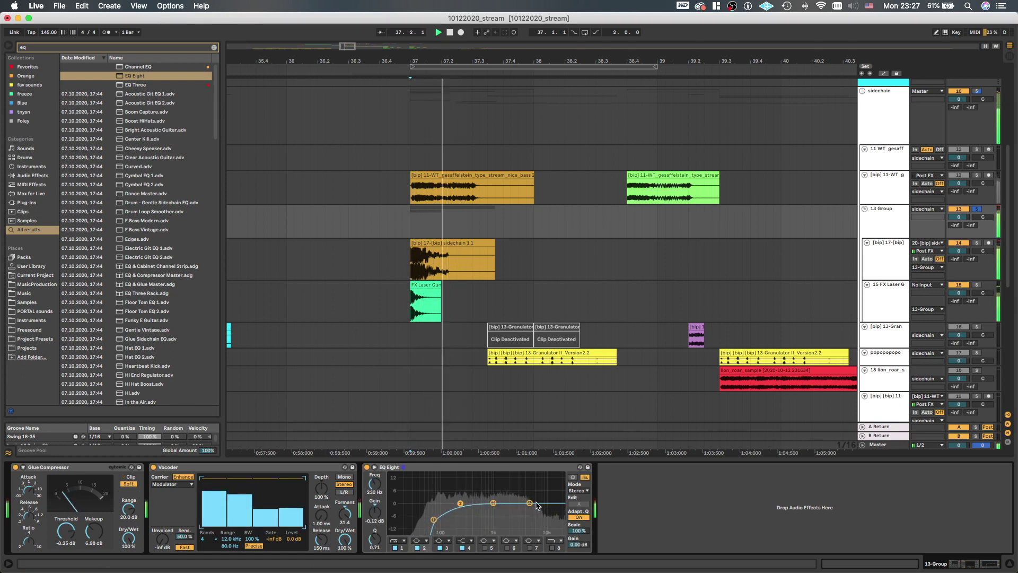
{"action": "key", "text": "space"}
{"action": "key", "text": "space"}
{"action": "left_click_drag", "start_coordinate": [530, 503], "coordinate": [536, 492]}
{"action": "key", "text": "space"}
{"action": "key", "text": "space"}
{"action": "key", "text": "space"}
{"action": "key", "text": "space"}
{"action": "key", "text": "space"}
{"action": "key", "text": "space"}
Unsolo the group and play the full arrangement from just before bar 37 to hear the whole section
{"action": "scroll", "coordinate": [483, 259], "scroll_direction": "down", "scroll_amount": 5}
{"action": "key", "text": "s"}
{"action": "scroll", "coordinate": [483, 262], "scroll_direction": "down", "scroll_amount": 10}
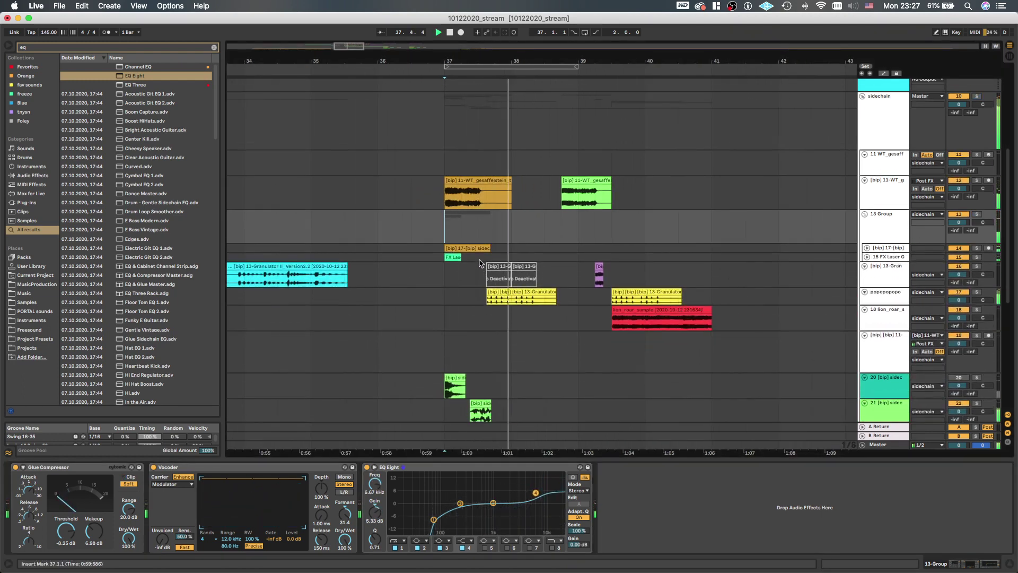
{"action": "scroll", "coordinate": [482, 261], "scroll_direction": "down", "scroll_amount": 3}
{"action": "scroll", "coordinate": [501, 234], "scroll_direction": "down", "scroll_amount": 2}
{"action": "scroll", "coordinate": [497, 206], "scroll_direction": "down", "scroll_amount": 2}
{"action": "scroll", "coordinate": [497, 205], "scroll_direction": "down", "scroll_amount": 2}
{"action": "scroll", "coordinate": [497, 205], "scroll_direction": "up", "scroll_amount": 1}
{"action": "scroll", "coordinate": [498, 204], "scroll_direction": "right", "scroll_amount": 3}
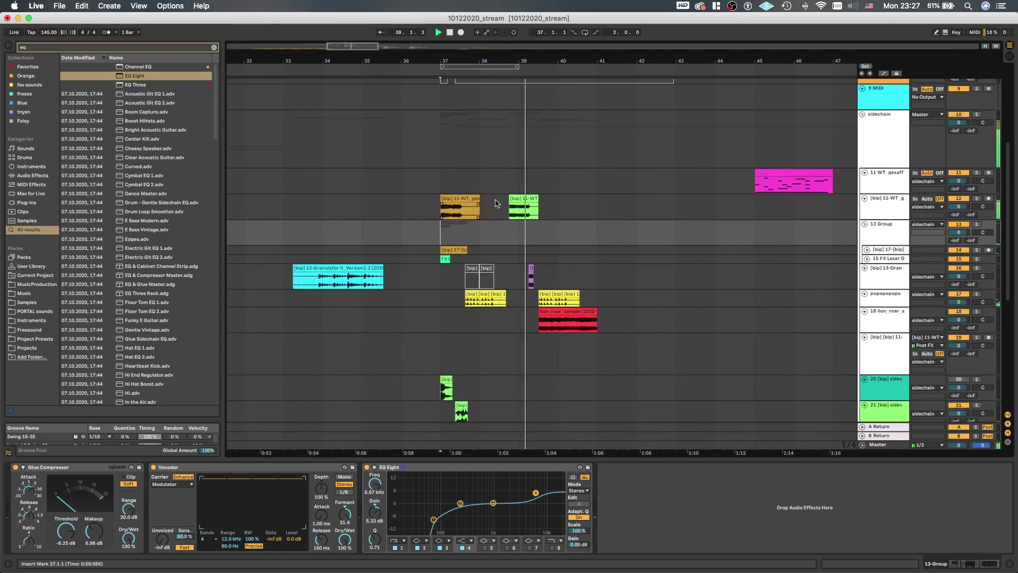
{"action": "scroll", "coordinate": [481, 215], "scroll_direction": "up", "scroll_amount": 3}
{"action": "scroll", "coordinate": [481, 216], "scroll_direction": "down", "scroll_amount": 5}
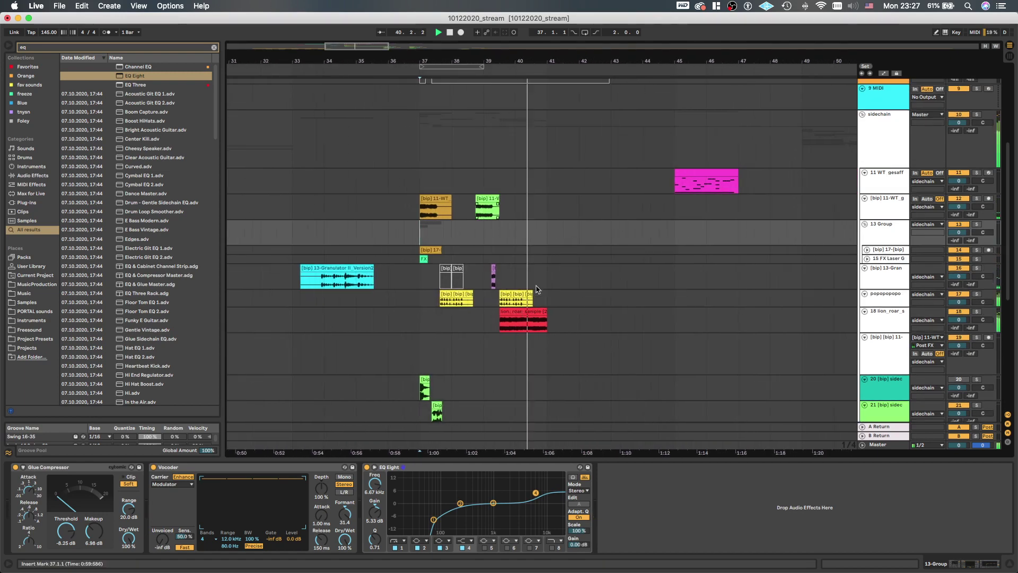
{"action": "scroll", "coordinate": [459, 231], "scroll_direction": "up", "scroll_amount": 1}
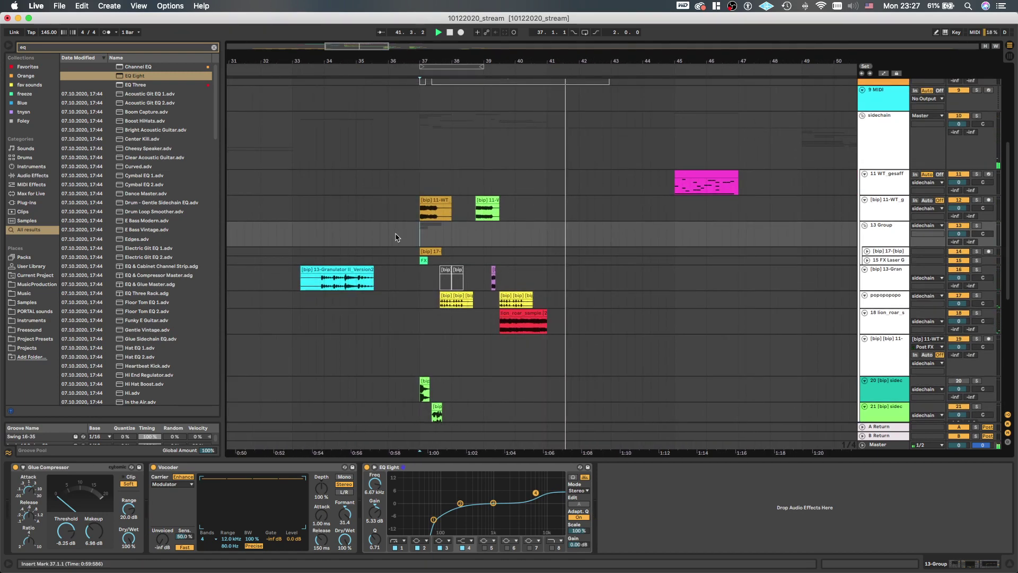
{"action": "key", "text": "space"}
{"action": "scroll", "coordinate": [445, 228], "scroll_direction": "up", "scroll_amount": 2}
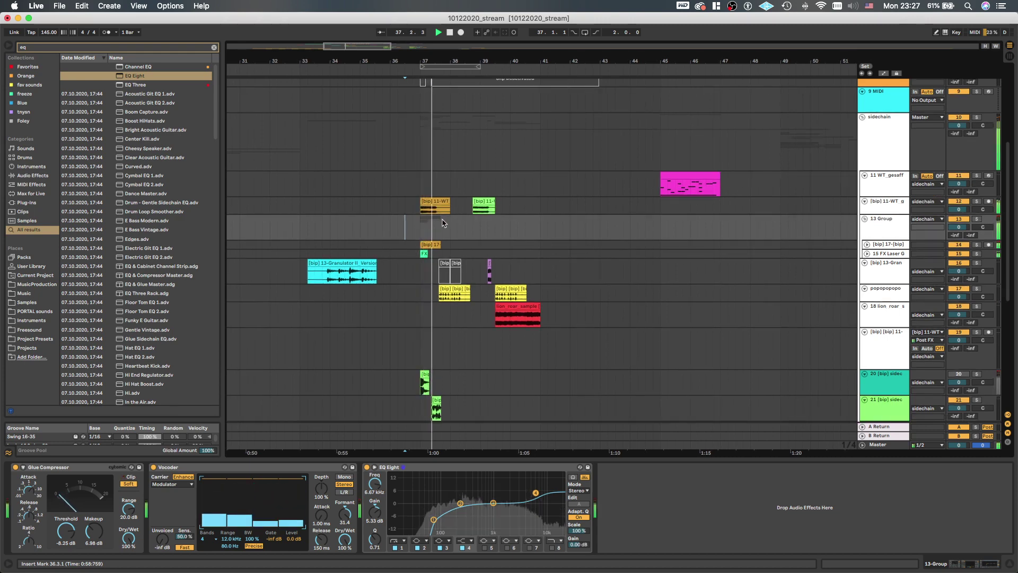
{"action": "scroll", "coordinate": [447, 255], "scroll_direction": "up", "scroll_amount": 2}
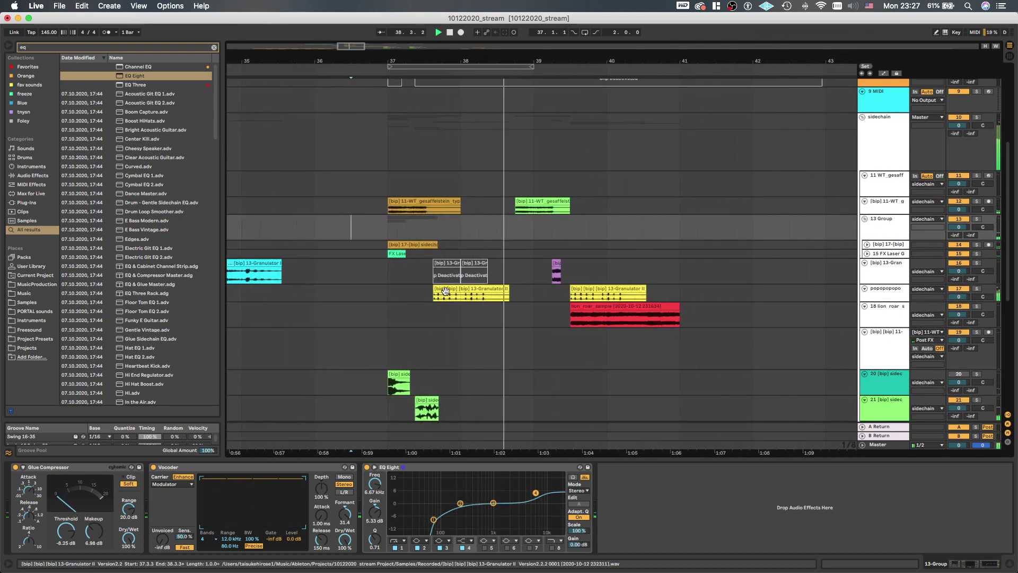
Solo the lion_roar_sample track and try a transposition on its clip at bar 39.3 while listening
{"action": "left_click", "coordinate": [452, 289]}
{"action": "scroll", "coordinate": [451, 295], "scroll_direction": "up", "scroll_amount": 4}
{"action": "scroll", "coordinate": [451, 295], "scroll_direction": "up", "scroll_amount": 3}
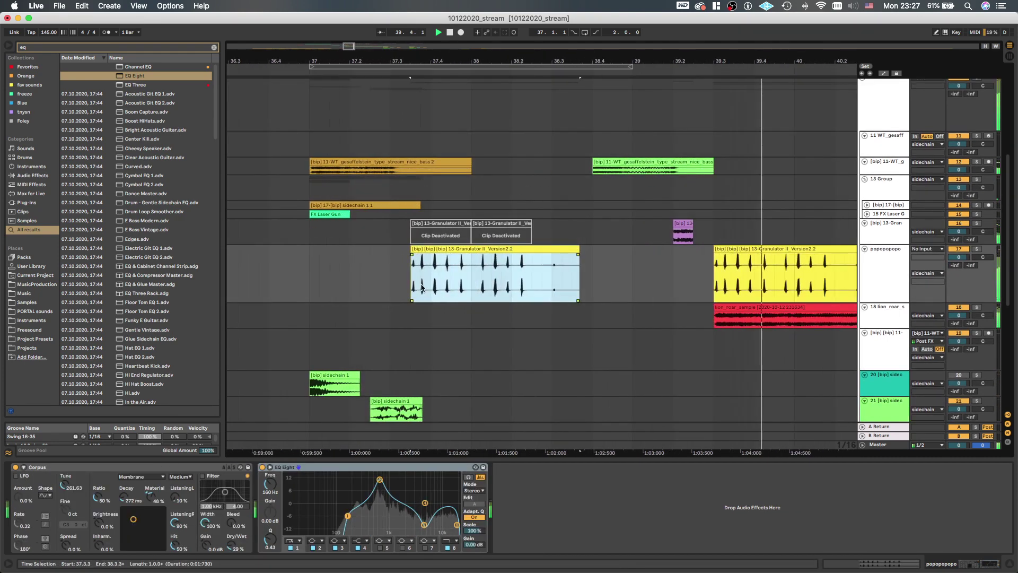
{"action": "scroll", "coordinate": [431, 288], "scroll_direction": "down", "scroll_amount": 5}
{"action": "scroll", "coordinate": [429, 286], "scroll_direction": "down", "scroll_amount": 3}
{"action": "left_click", "coordinate": [545, 294]}
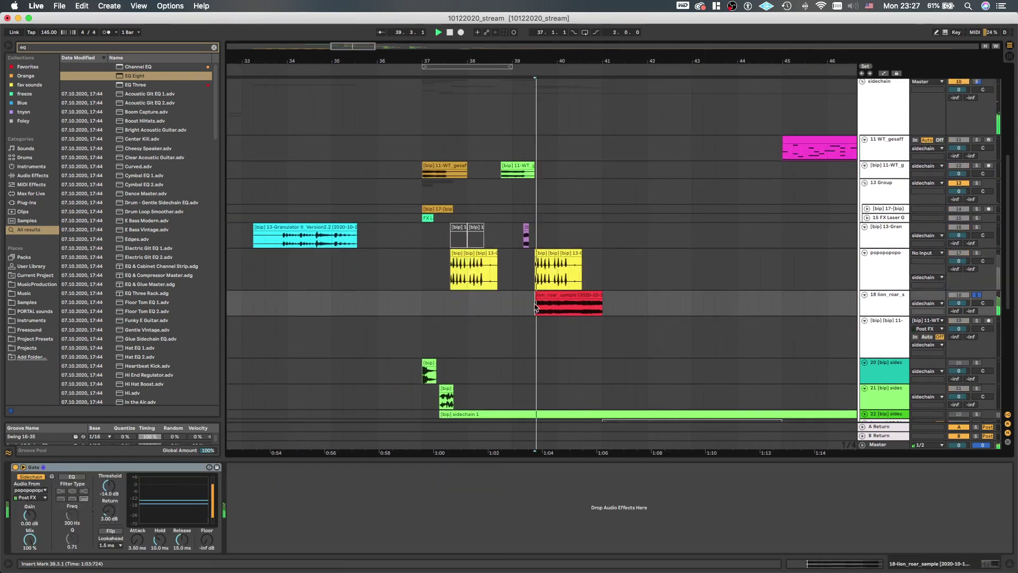
{"action": "double_click", "coordinate": [568, 303]}
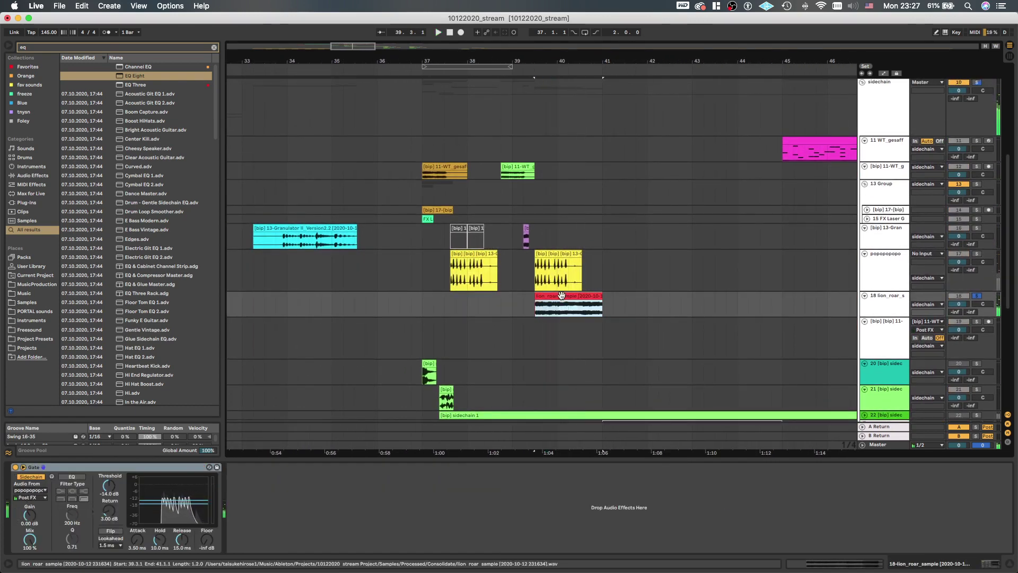
{"action": "left_click_drag", "start_coordinate": [56, 390], "coordinate": [60, 392]}
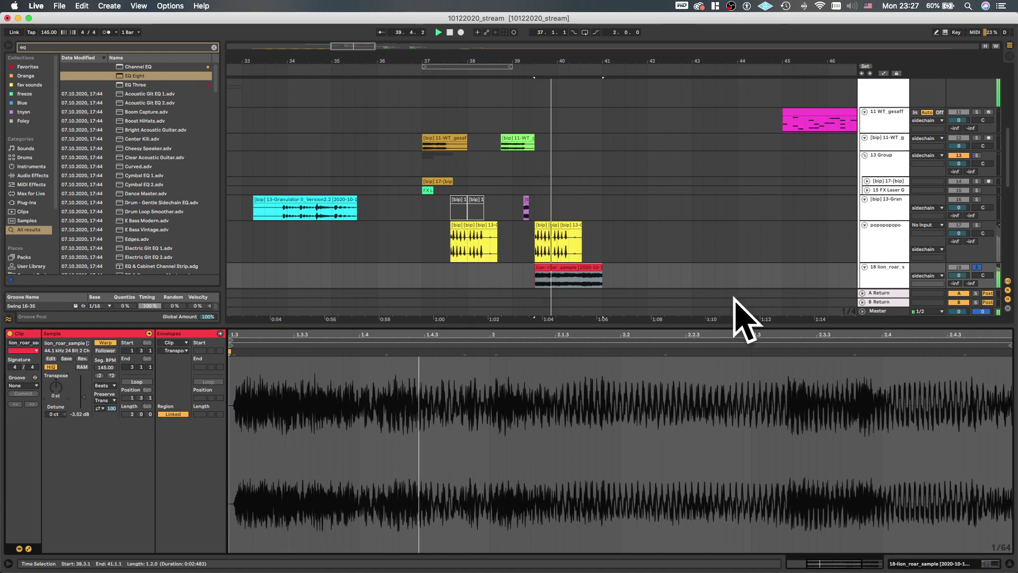
Add an EQ Eight after the Gate on the lion_roar_sample track and swap it for the 100hz eq split rack
{"action": "left_click", "coordinate": [887, 276]}
{"action": "key", "text": "super+f"}
{"action": "key", "text": "Down"}
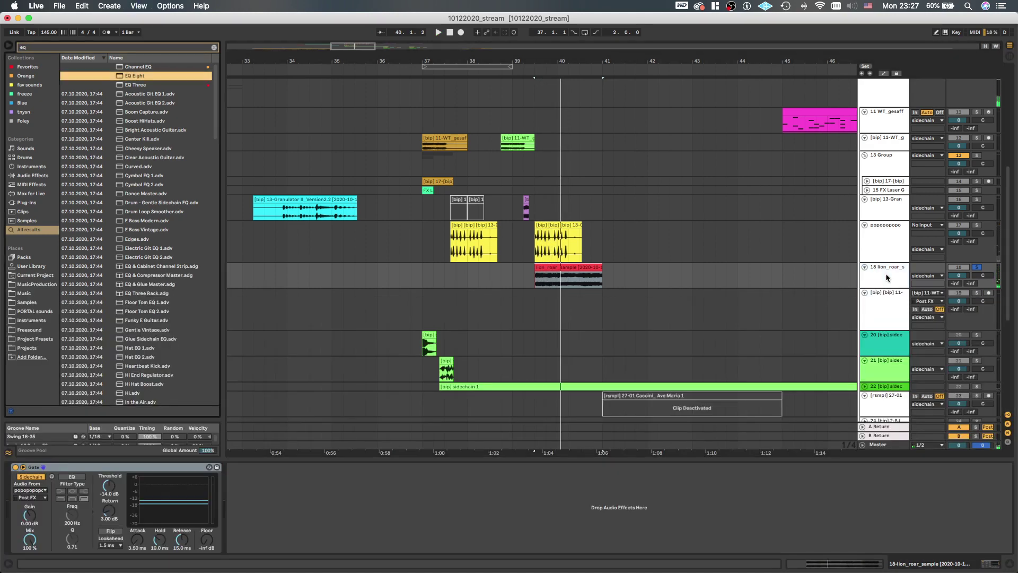
{"action": "key", "text": "Down"}
{"action": "key", "text": "Up"}
{"action": "key", "text": "Return"}
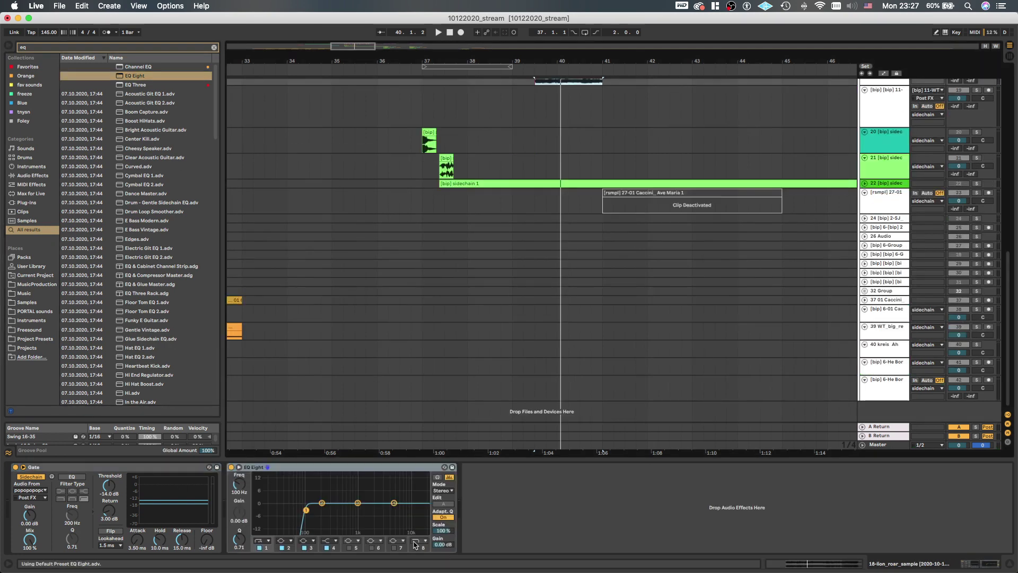
{"action": "type", "text": "q"}
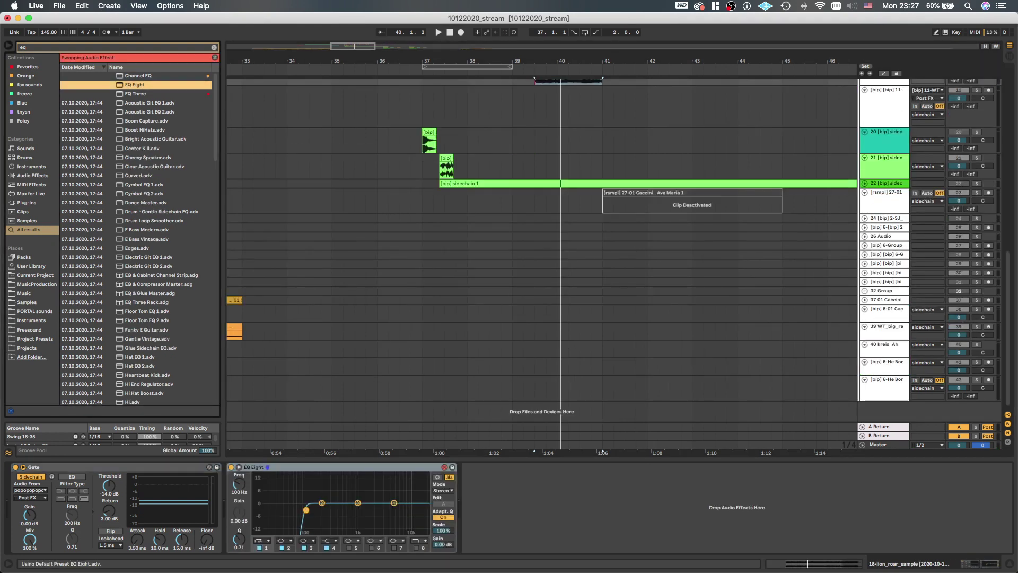
{"action": "type", "text": "100hz"}
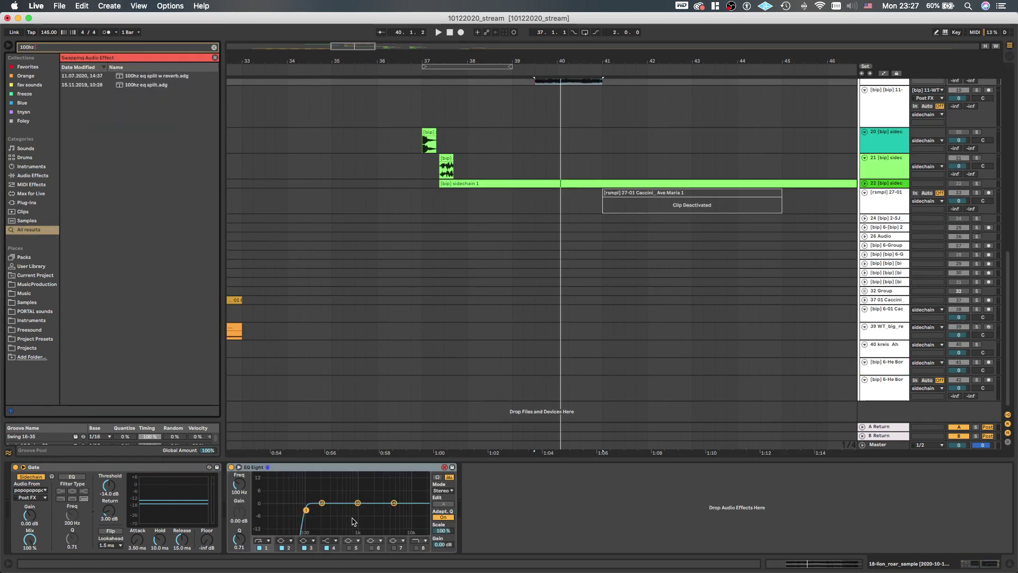
{"action": "key", "text": "Return"}
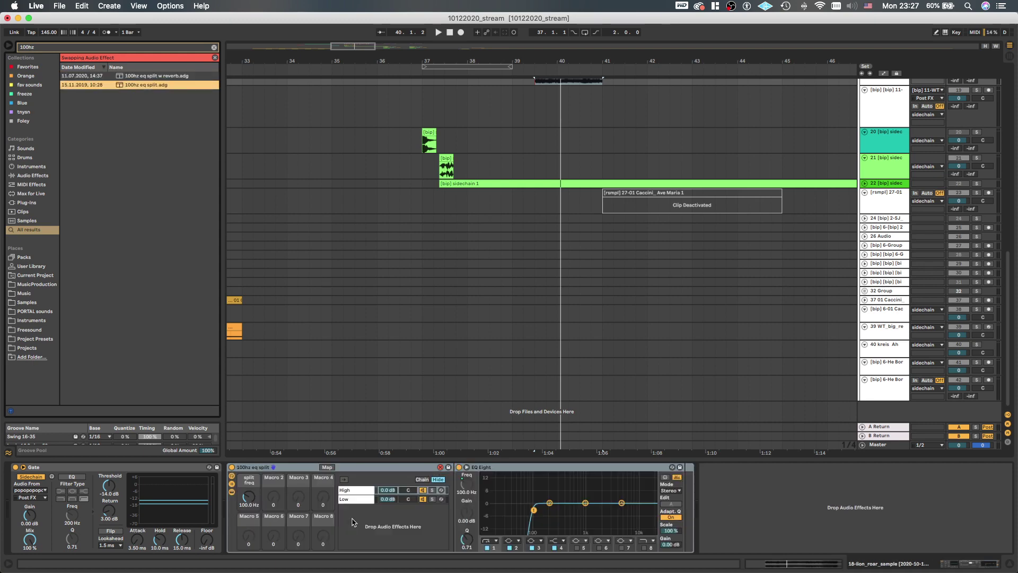
{"action": "key", "text": "super+f"}
{"action": "type", "text": "satura"}
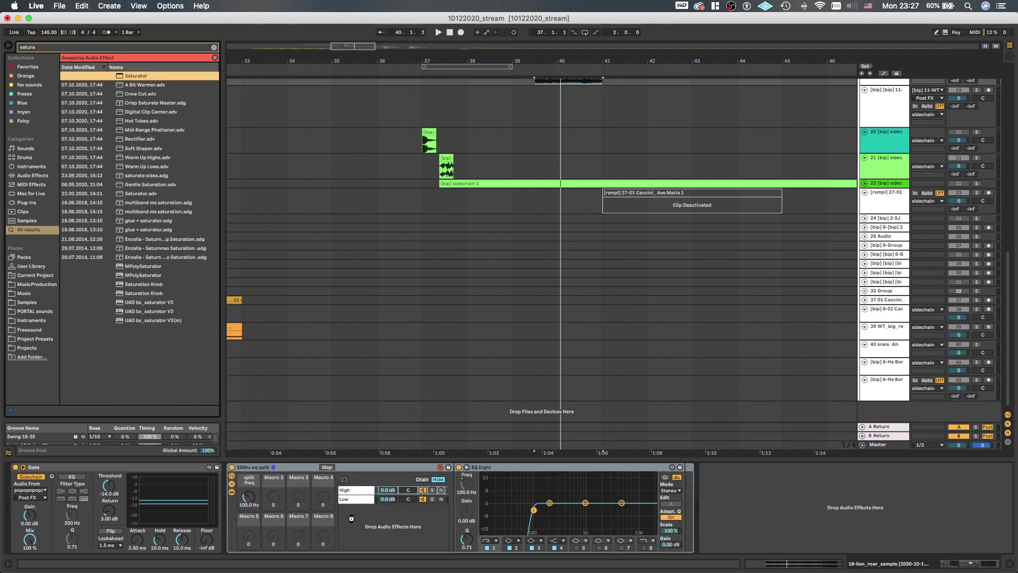
{"action": "key", "text": "Return"}
{"action": "key", "text": "super+z"}
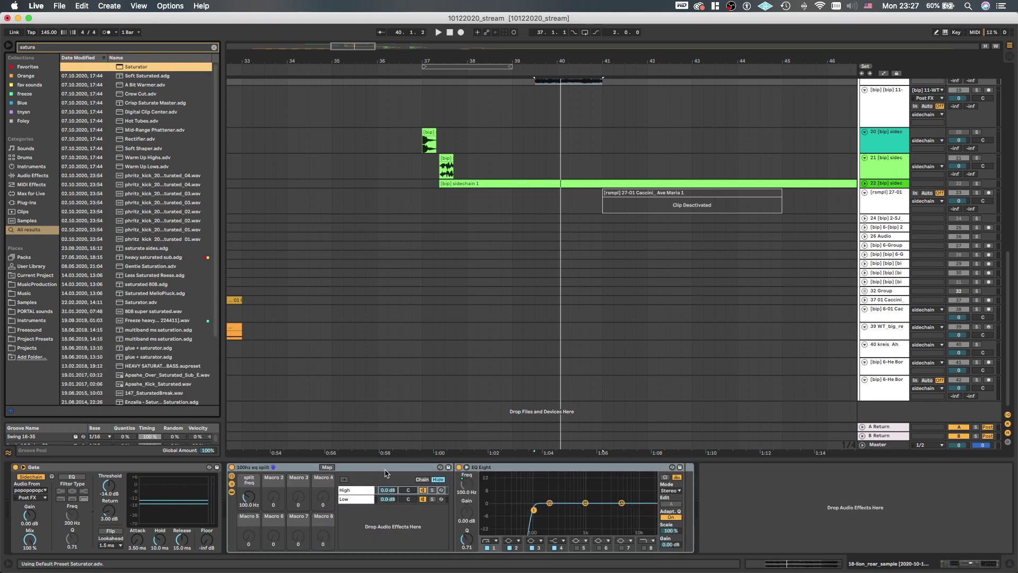
Add a Saturator to the lion_roar_sample track and move it into the rack's Low chain after its EQ Eight
{"action": "key", "text": "super+f"}
{"action": "type", "text": "satra"}
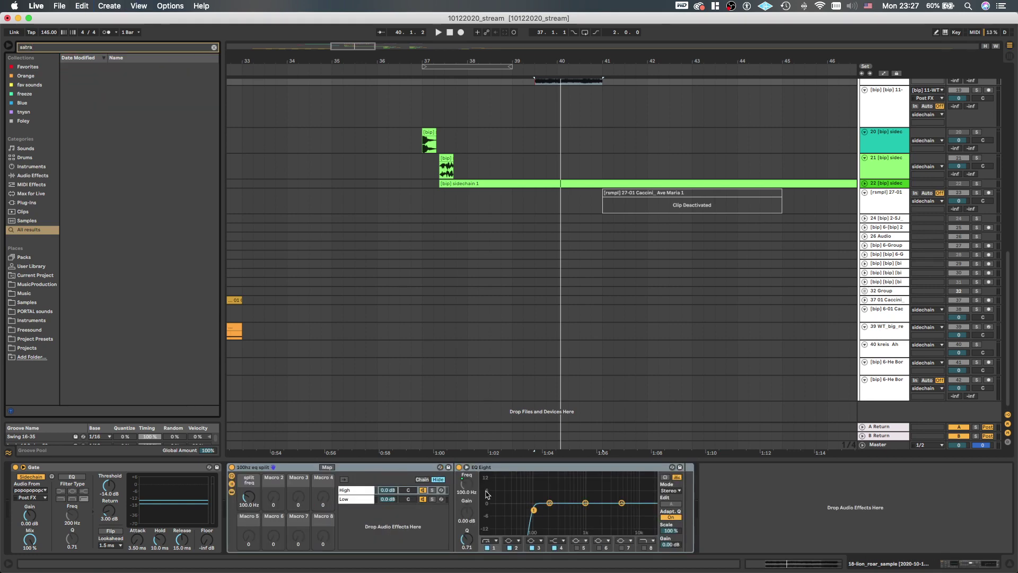
{"action": "key", "text": "BackSpace"}
{"action": "key", "text": "BackSpace"}
{"action": "type", "text": "i"}
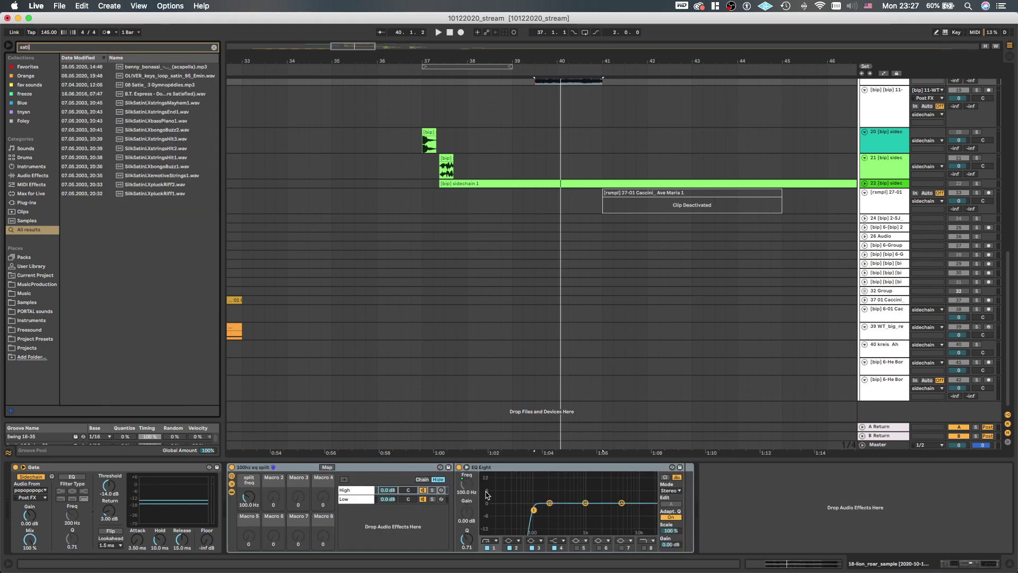
{"action": "key", "text": "BackSpace"}
{"action": "key", "text": "Return"}
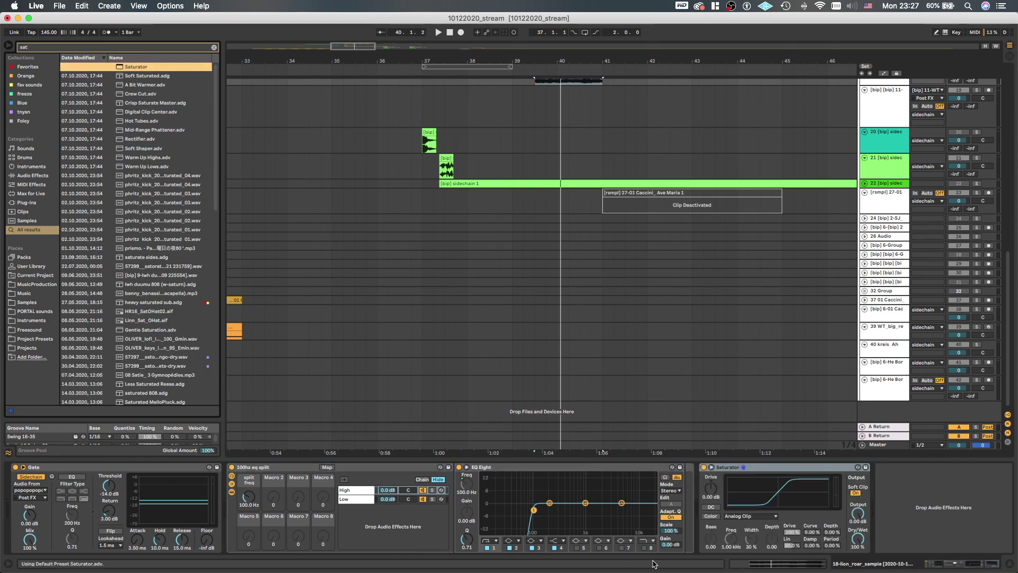
{"action": "left_click", "coordinate": [363, 502]}
{"action": "left_click_drag", "start_coordinate": [740, 469], "coordinate": [678, 481]}
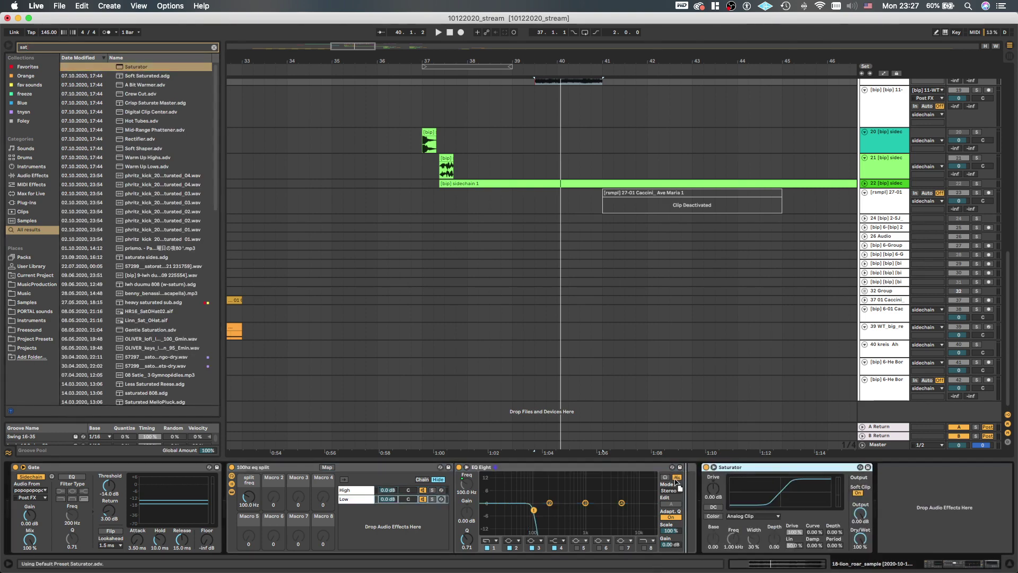
Set the Low chain Saturator's drive to 28 dB, auditioning the lion roar clip repeatedly from bar 39.3
{"action": "scroll", "coordinate": [539, 339], "scroll_direction": "up", "scroll_amount": 5}
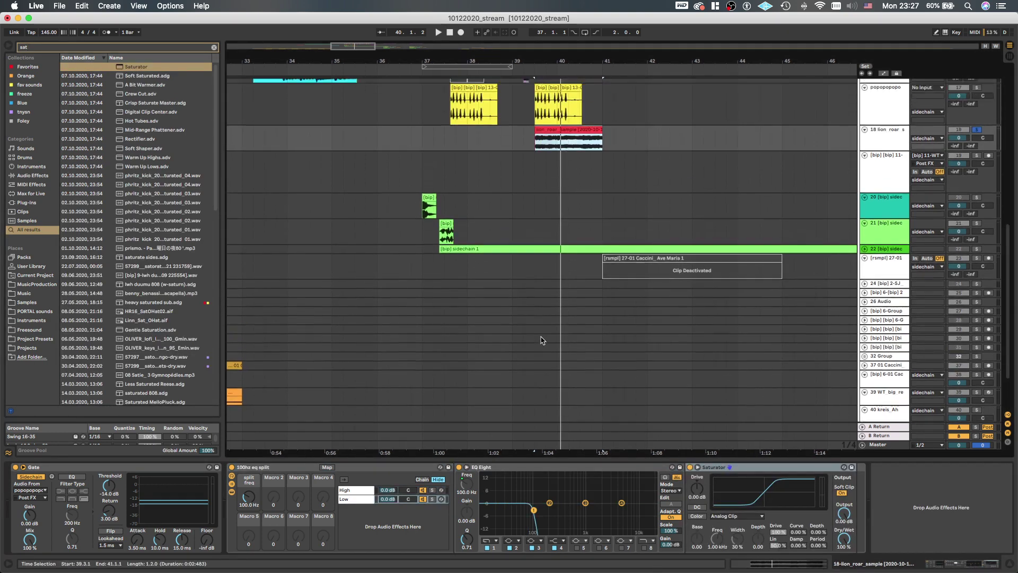
{"action": "scroll", "coordinate": [540, 318], "scroll_direction": "up", "scroll_amount": 2}
{"action": "left_click", "coordinate": [536, 224]}
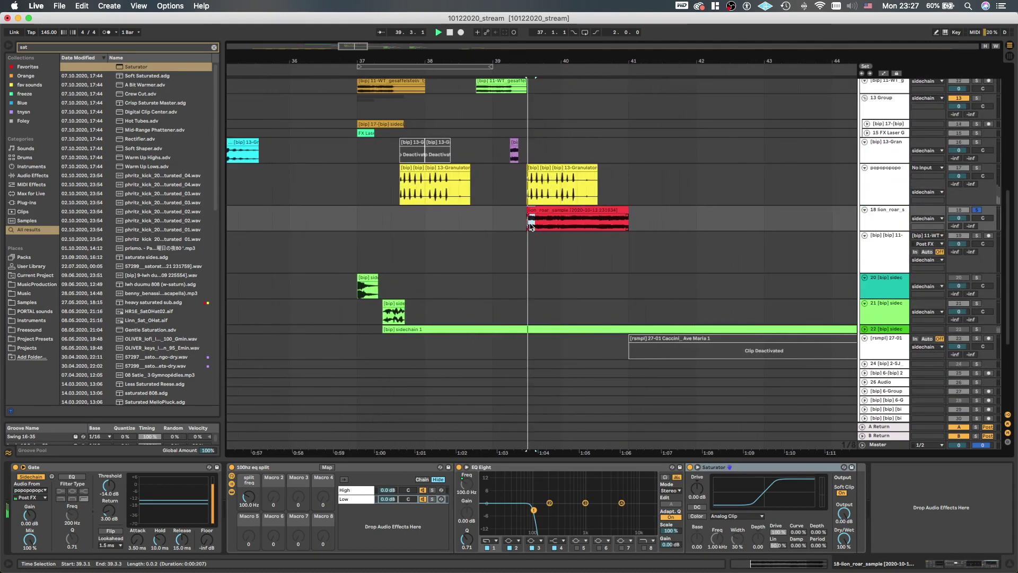
{"action": "key", "text": "space"}
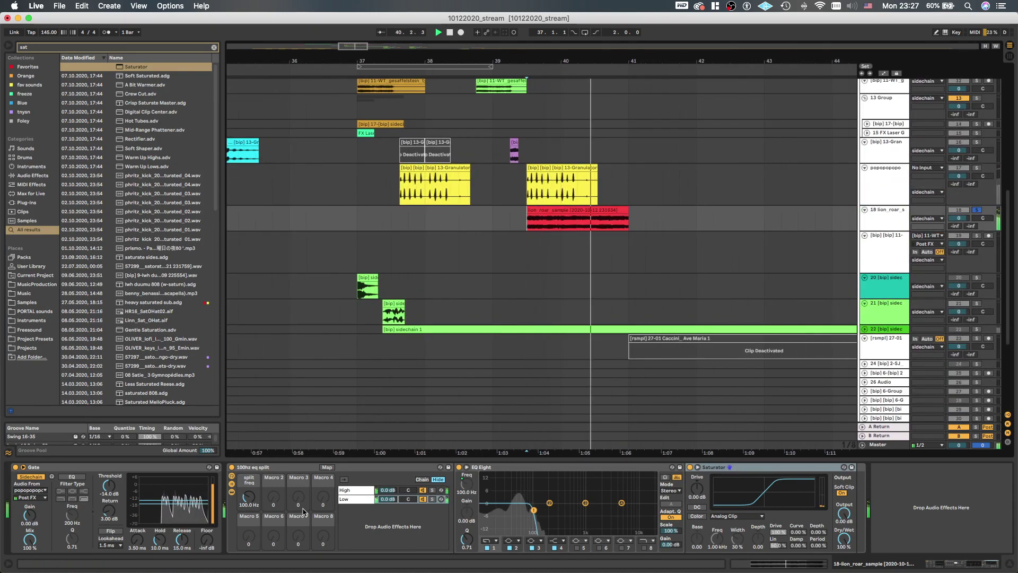
{"action": "key", "text": "space"}
{"action": "key", "text": "space"}
{"action": "mouse_move", "coordinate": [697, 489]}
{"action": "left_mouse_down"}
{"action": "mouse_move", "coordinate": [697, 461]}
{"action": "mouse_move", "coordinate": [699, 487]}
{"action": "left_mouse_up"}
{"action": "key", "text": "space"}
{"action": "key", "text": "space"}
{"action": "key", "text": "space"}
{"action": "key", "text": "space"}
{"action": "key", "text": "space"}
{"action": "key", "text": "space"}
{"action": "key", "text": "space"}
{"action": "key", "text": "space"}
{"action": "key", "text": "space"}
{"action": "key", "text": "space"}
{"action": "key", "text": "space"}
{"action": "key", "text": "space"}
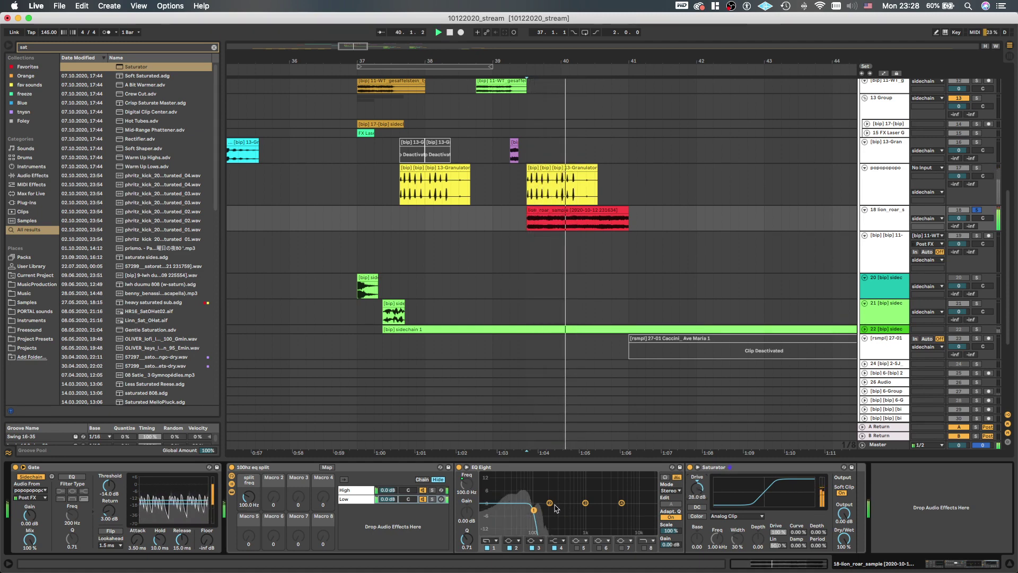
Add another EQ Eight at the end of the lion_roar_sample track's device chain and play from bar 39.3
{"action": "key", "text": "super+f"}
{"action": "type", "text": "eq"}
{"action": "key", "text": "Down"}
{"action": "key", "text": "Down"}
{"action": "key", "text": "Return"}
{"action": "key", "text": "space"}
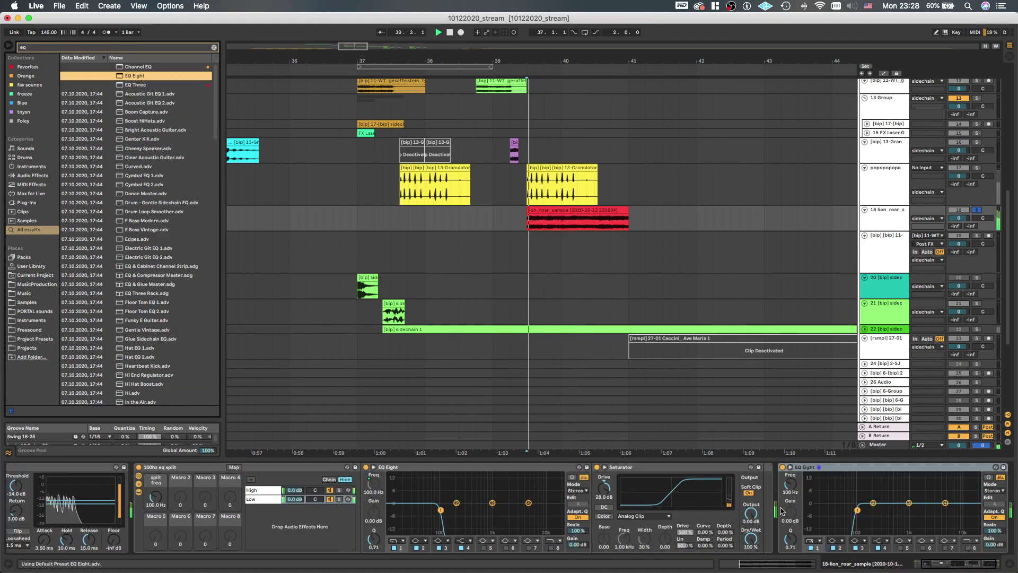
In the last EQ Eight, disable band 1, cut band 2 by 15 dB at 114 Hz and dip band 3 near 190 Hz
{"action": "left_click", "coordinate": [811, 548]}
{"action": "key", "text": "space"}
{"action": "key", "text": "space"}
{"action": "left_click_drag", "start_coordinate": [873, 503], "coordinate": [872, 475]}
{"action": "key", "text": "space"}
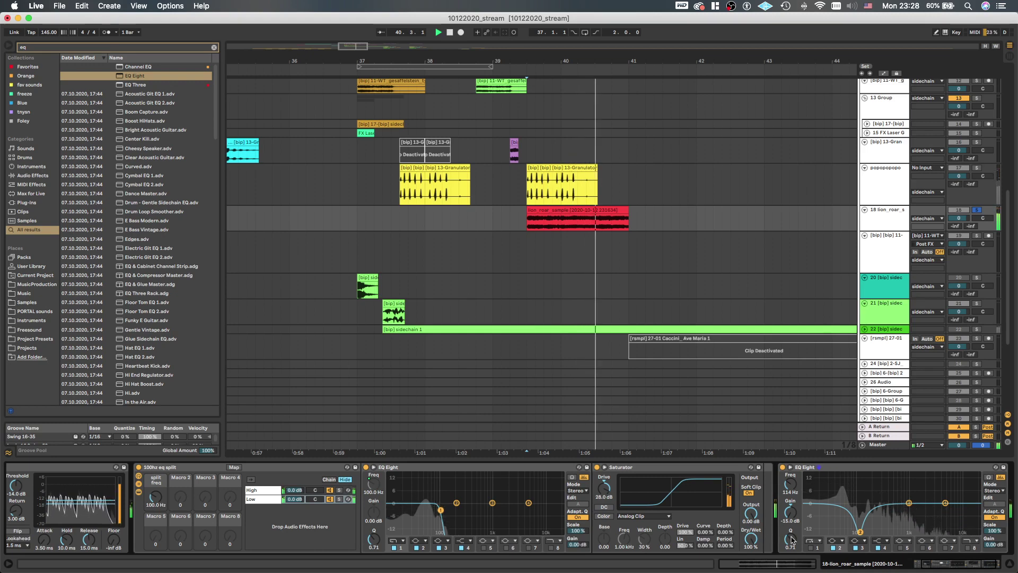
{"action": "left_click_drag", "start_coordinate": [792, 539], "coordinate": [792, 528]}
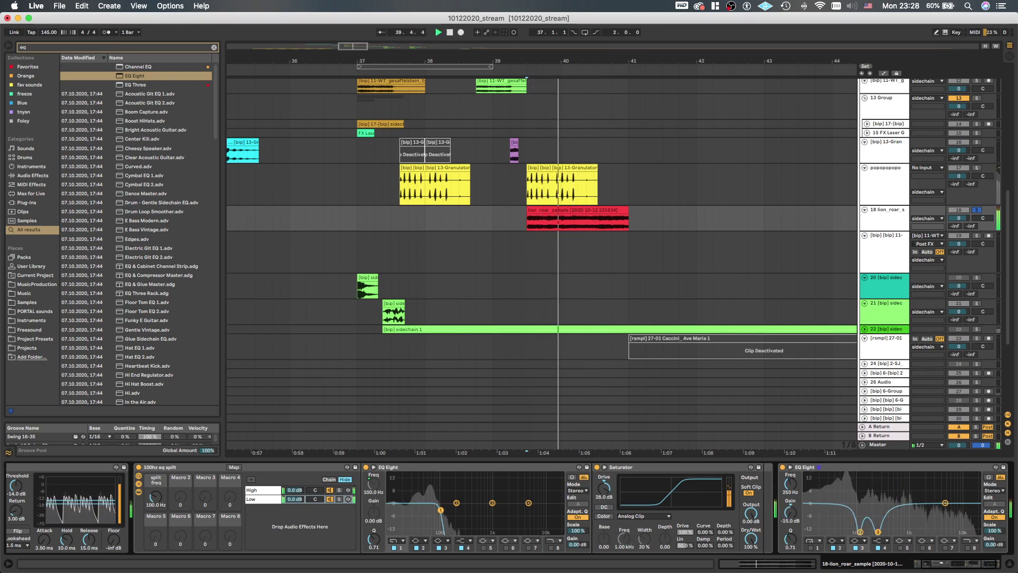
{"action": "key", "text": "space"}
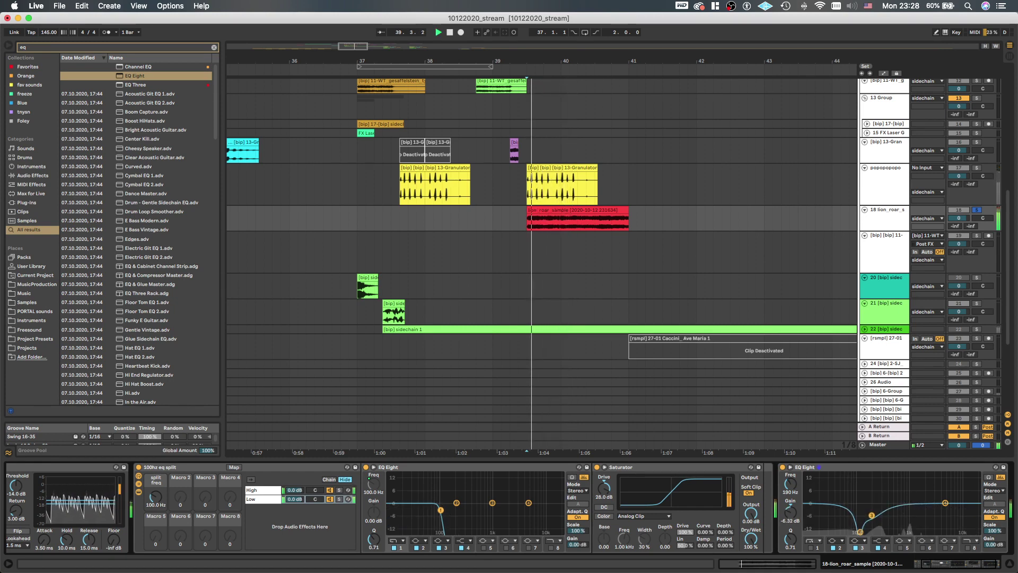
Boost band 4 of the last EQ Eight by 4.08 dB at 4.45 kHz and unsolo the track to hear the full mix
{"action": "key", "text": "space"}
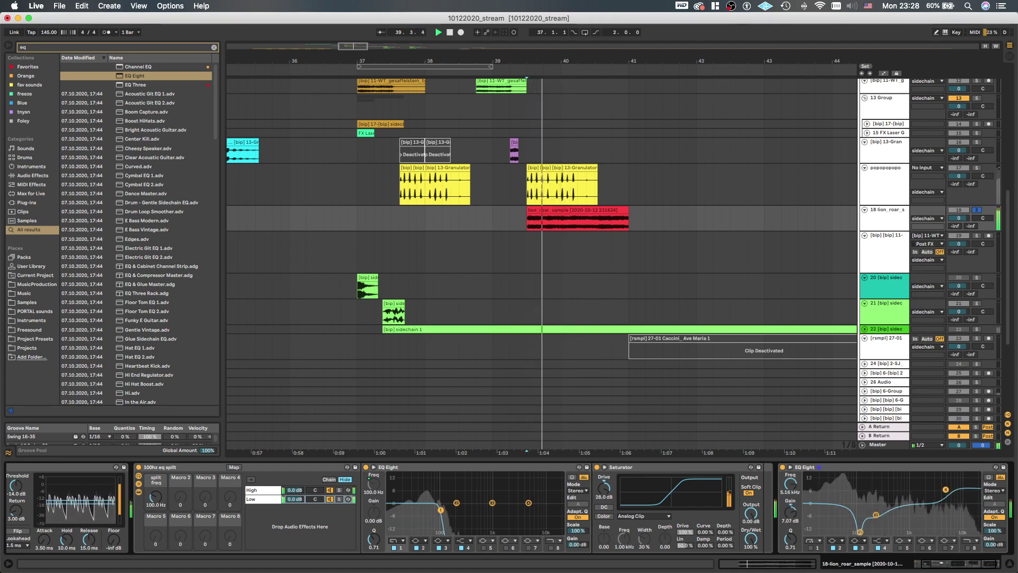
{"action": "key", "text": "space"}
{"action": "scroll", "coordinate": [535, 255], "scroll_direction": "down", "scroll_amount": 3}
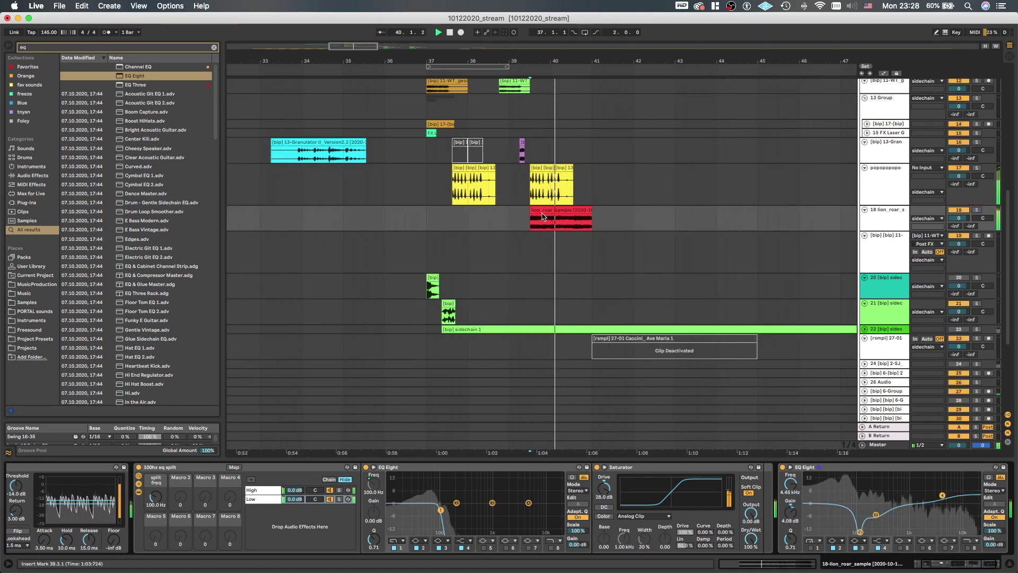
Play the arrangement from bar 37.1 to hear the lion roar in the mix
{"action": "scroll", "coordinate": [437, 185], "scroll_direction": "down", "scroll_amount": 3}
{"action": "left_click", "coordinate": [429, 185]}
{"action": "key", "text": "space"}
{"action": "key", "text": "space"}
{"action": "scroll", "coordinate": [429, 186], "scroll_direction": "down", "scroll_amount": 2}
{"action": "scroll", "coordinate": [429, 186], "scroll_direction": "up", "scroll_amount": 1}
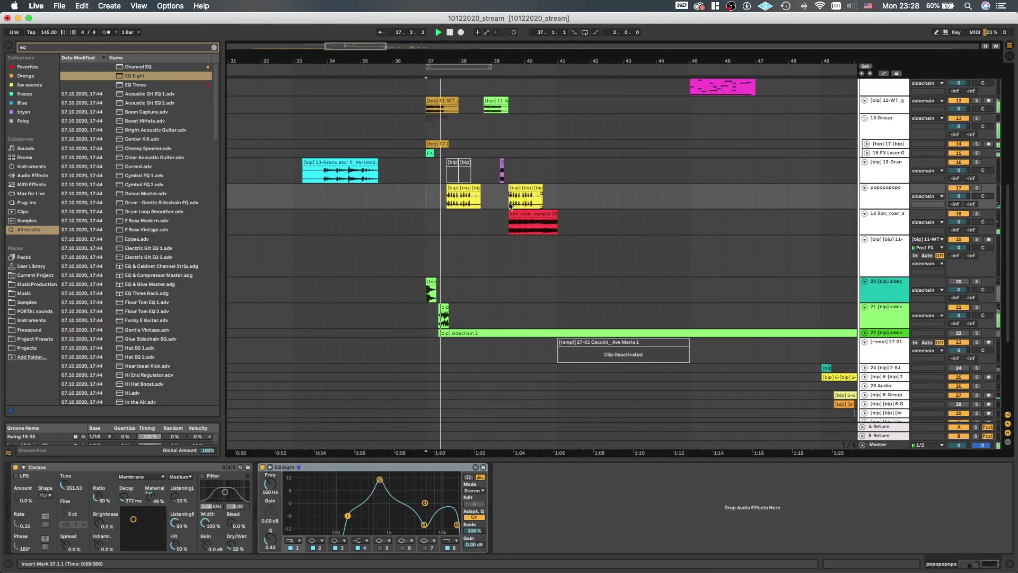
Duplicate the popopopopo and lion_roar_sample clips' section from 39.3.1 to 40.2.2 and clear the overhang past bar 41.1
{"action": "left_click_drag", "start_coordinate": [510, 199], "coordinate": [539, 222]}
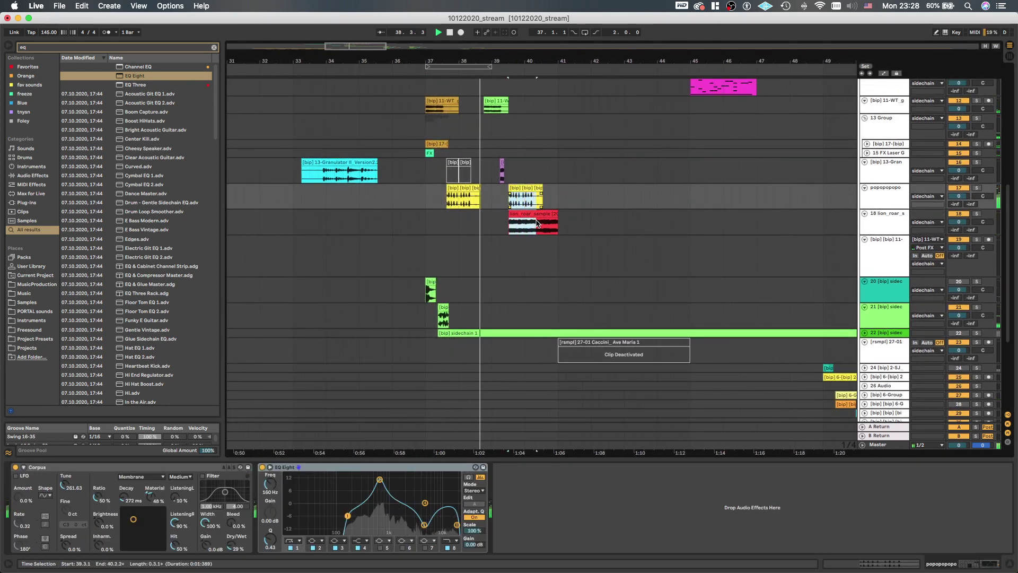
{"action": "key", "text": "super+d"}
{"action": "scroll", "coordinate": [538, 221], "scroll_direction": "down", "scroll_amount": 1}
{"action": "scroll", "coordinate": [544, 217], "scroll_direction": "up", "scroll_amount": 2}
{"action": "scroll", "coordinate": [545, 217], "scroll_direction": "right", "scroll_amount": 2}
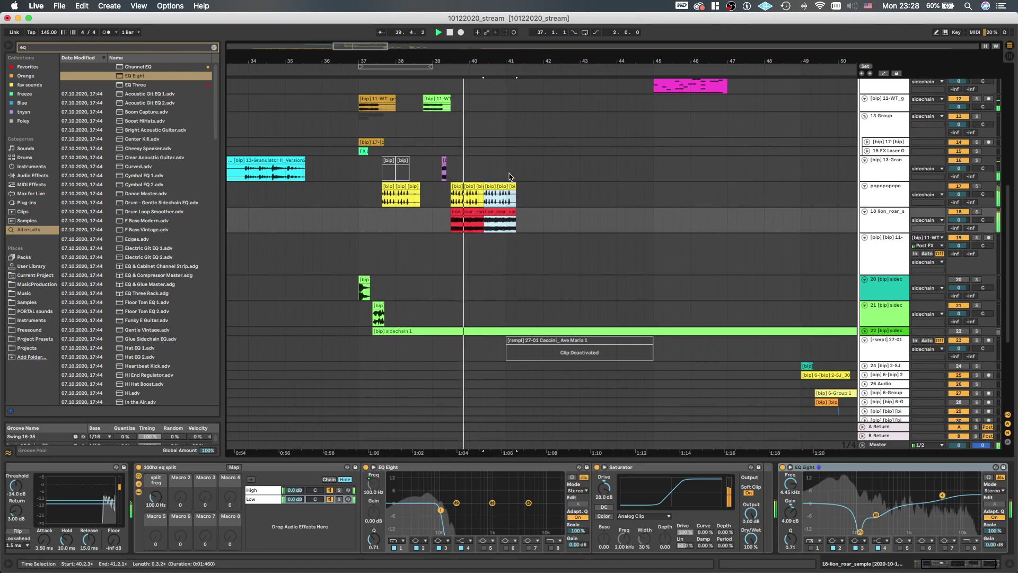
{"action": "left_click_drag", "start_coordinate": [507, 160], "coordinate": [527, 214]}
{"action": "scroll", "coordinate": [507, 213], "scroll_direction": "up", "scroll_amount": 3}
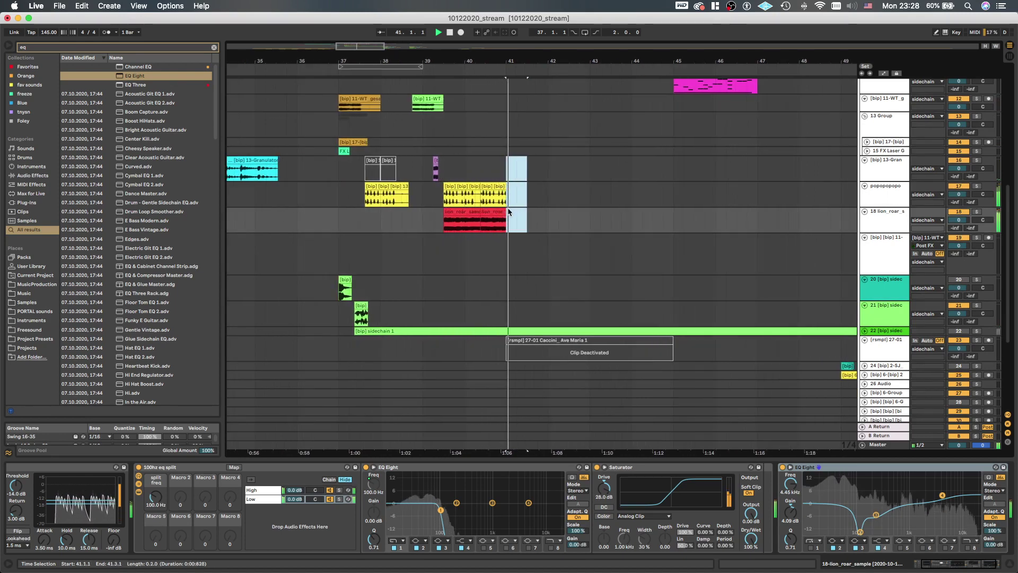
Duplicate a short slice of the popopopopo and lion_roar_sample clips twice from 40.2.3 and clear the excess past bar 41.1
{"action": "left_click", "coordinate": [472, 203]}
{"action": "scroll", "coordinate": [471, 203], "scroll_direction": "up", "scroll_amount": 3}
{"action": "scroll", "coordinate": [473, 201], "scroll_direction": "down", "scroll_amount": 1}
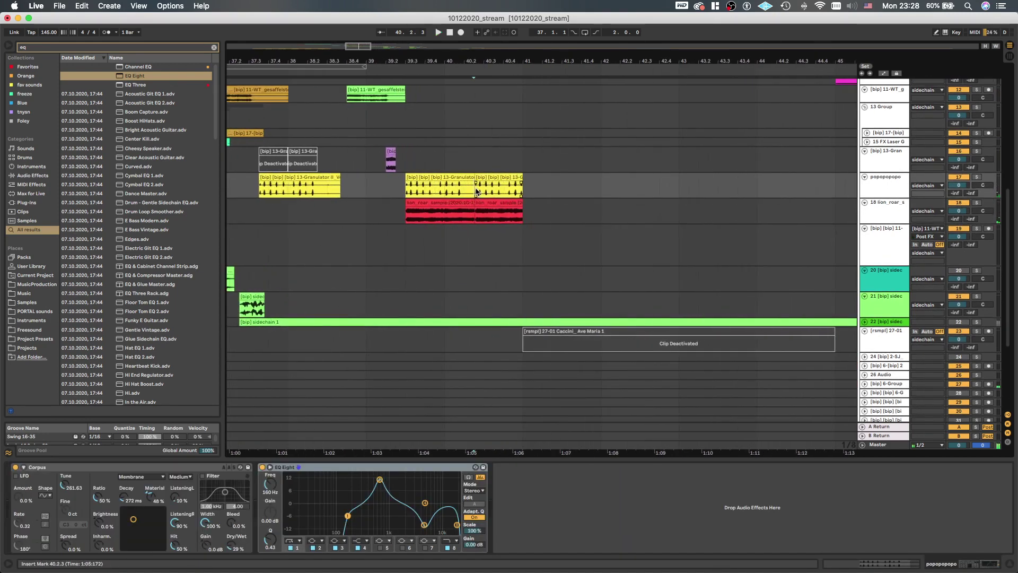
{"action": "left_click_drag", "start_coordinate": [491, 208], "coordinate": [492, 209]}
{"action": "key", "text": "super+d"}
{"action": "key", "text": "super+d"}
{"action": "key", "text": "space"}
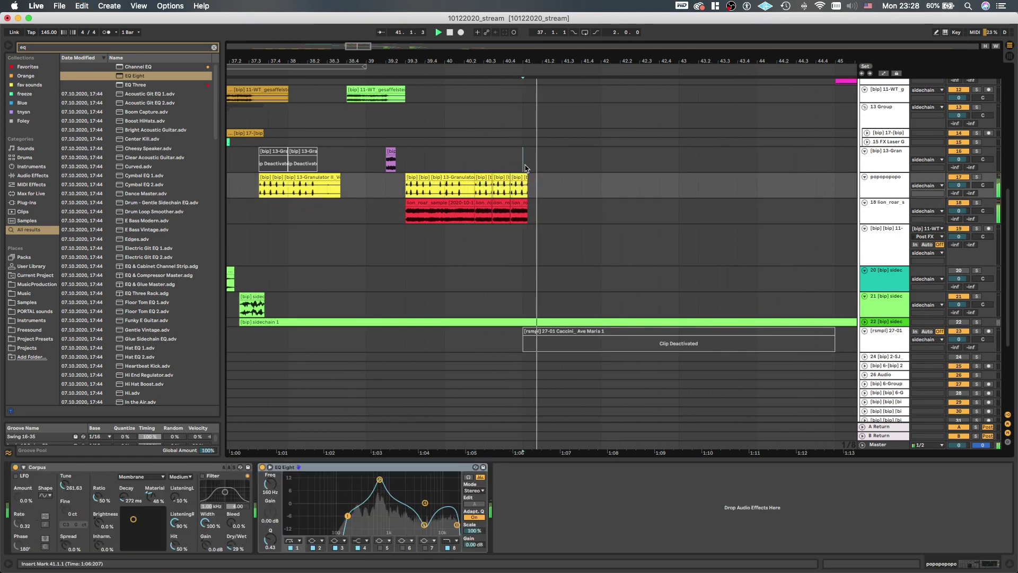
{"action": "left_click_drag", "start_coordinate": [523, 161], "coordinate": [552, 215]}
Play from 39.3.3 and fold the 13-Granulator, popopopopo and lion_roar_sample tracks
{"action": "left_click", "coordinate": [414, 156]}
{"action": "key", "text": "space"}
{"action": "key", "text": "space"}
{"action": "scroll", "coordinate": [434, 162], "scroll_direction": "down", "scroll_amount": 4}
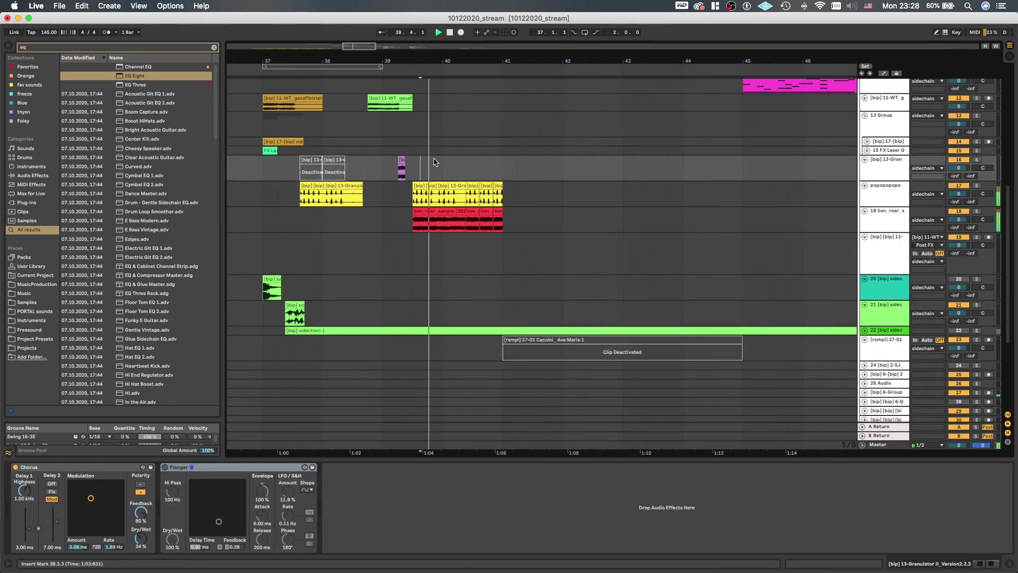
{"action": "key", "text": "u"}
{"action": "scroll", "coordinate": [457, 185], "scroll_direction": "down", "scroll_amount": 4}
{"action": "scroll", "coordinate": [458, 191], "scroll_direction": "down", "scroll_amount": 3}
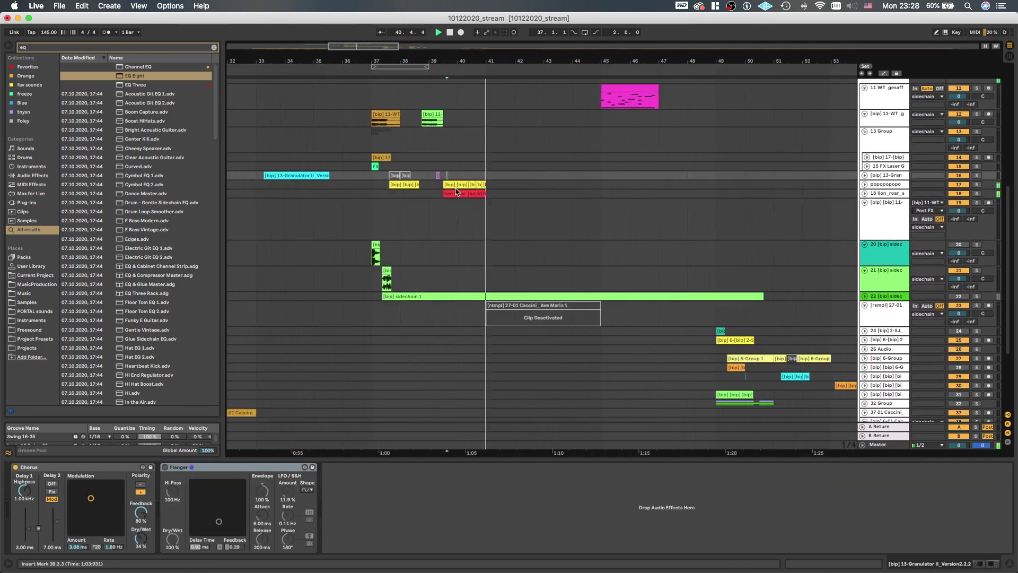
{"action": "scroll", "coordinate": [458, 193], "scroll_direction": "up", "scroll_amount": 2}
{"action": "scroll", "coordinate": [457, 194], "scroll_direction": "left", "scroll_amount": 3}
{"action": "scroll", "coordinate": [477, 202], "scroll_direction": "up", "scroll_amount": 2}
{"action": "scroll", "coordinate": [536, 213], "scroll_direction": "up", "scroll_amount": 5}
{"action": "scroll", "coordinate": [534, 215], "scroll_direction": "down", "scroll_amount": 2}
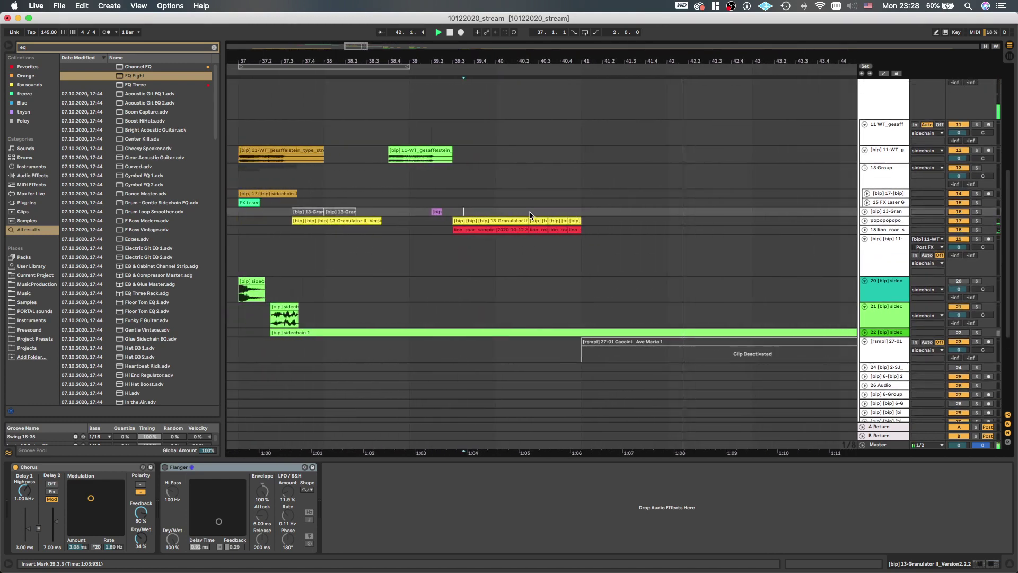
Play the arrangement from 36.2.1 and collapse the 13 Group
{"action": "scroll", "coordinate": [530, 217], "scroll_direction": "down", "scroll_amount": 3}
{"action": "scroll", "coordinate": [521, 222], "scroll_direction": "left", "scroll_amount": 2}
{"action": "scroll", "coordinate": [521, 221], "scroll_direction": "left", "scroll_amount": 1}
{"action": "left_click", "coordinate": [385, 261]}
{"action": "key", "text": "space"}
{"action": "key", "text": "space"}
{"action": "scroll", "coordinate": [393, 262], "scroll_direction": "up", "scroll_amount": 2}
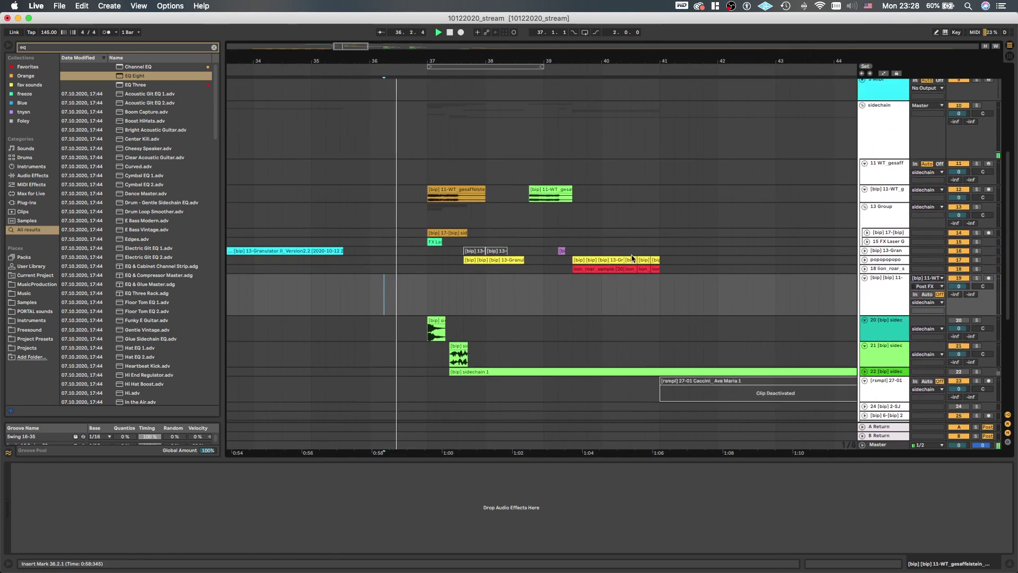
{"action": "left_click", "coordinate": [865, 207]}
{"action": "scroll", "coordinate": [562, 223], "scroll_direction": "down", "scroll_amount": 3}
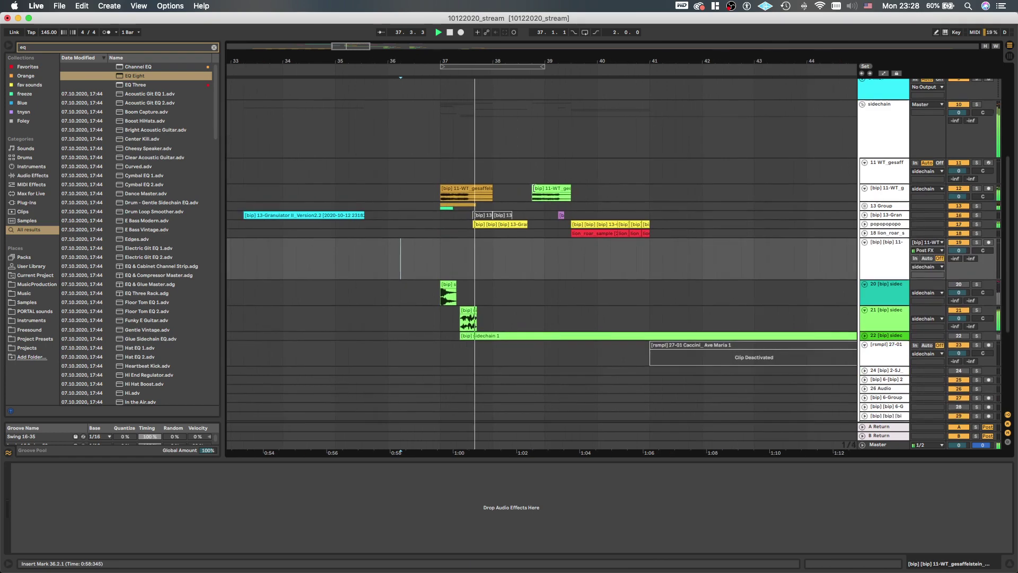
{"action": "scroll", "coordinate": [562, 233], "scroll_direction": "down", "scroll_amount": 1}
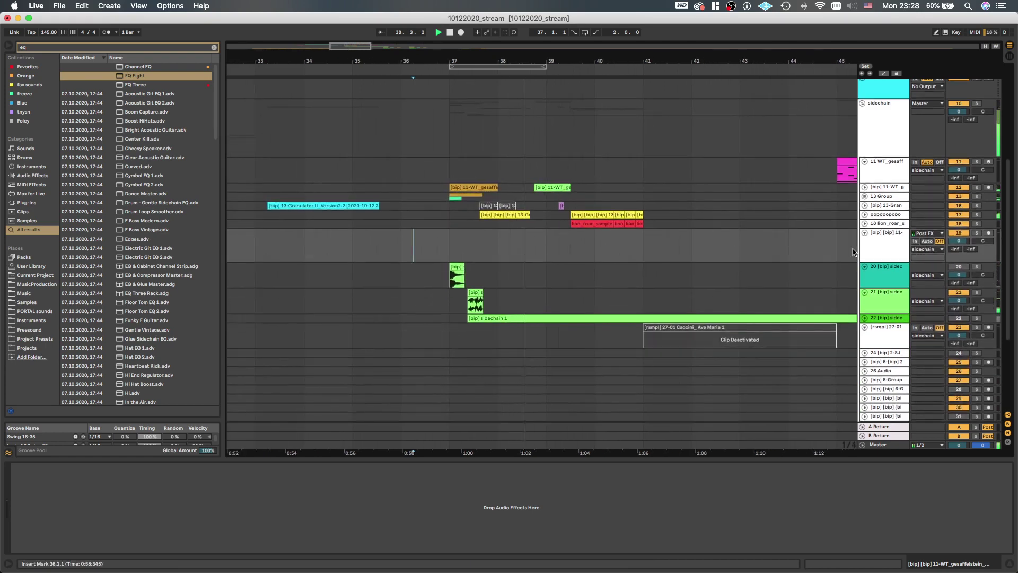
Insert a new audio track directly below the lion_roar_sample track
{"action": "left_click", "coordinate": [876, 224]}
{"action": "scroll", "coordinate": [852, 237], "scroll_direction": "down", "scroll_amount": 1}
{"action": "scroll", "coordinate": [724, 240], "scroll_direction": "right", "scroll_amount": 1}
{"action": "scroll", "coordinate": [706, 228], "scroll_direction": "down", "scroll_amount": 2}
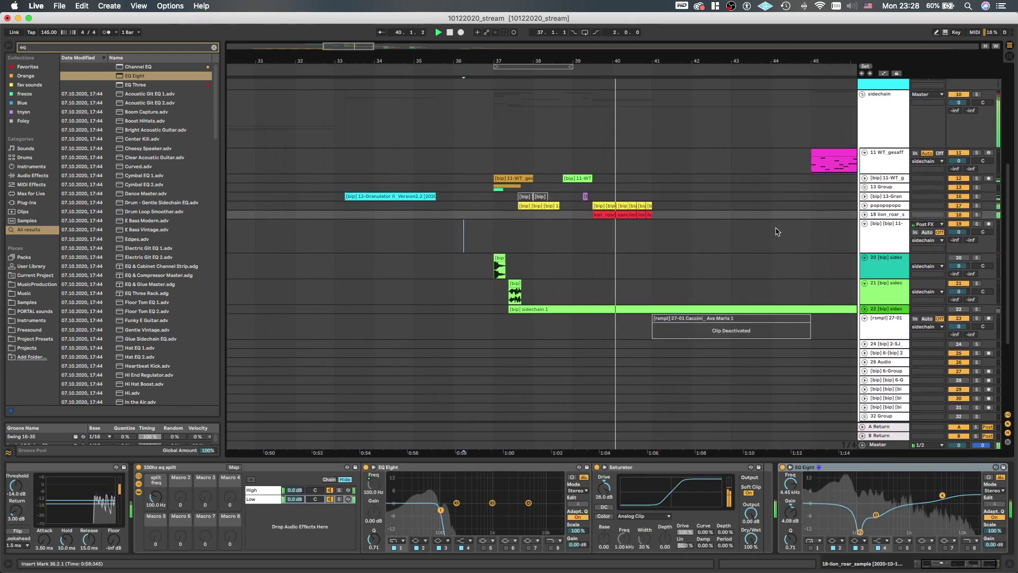
{"action": "scroll", "coordinate": [772, 227], "scroll_direction": "down", "scroll_amount": 2}
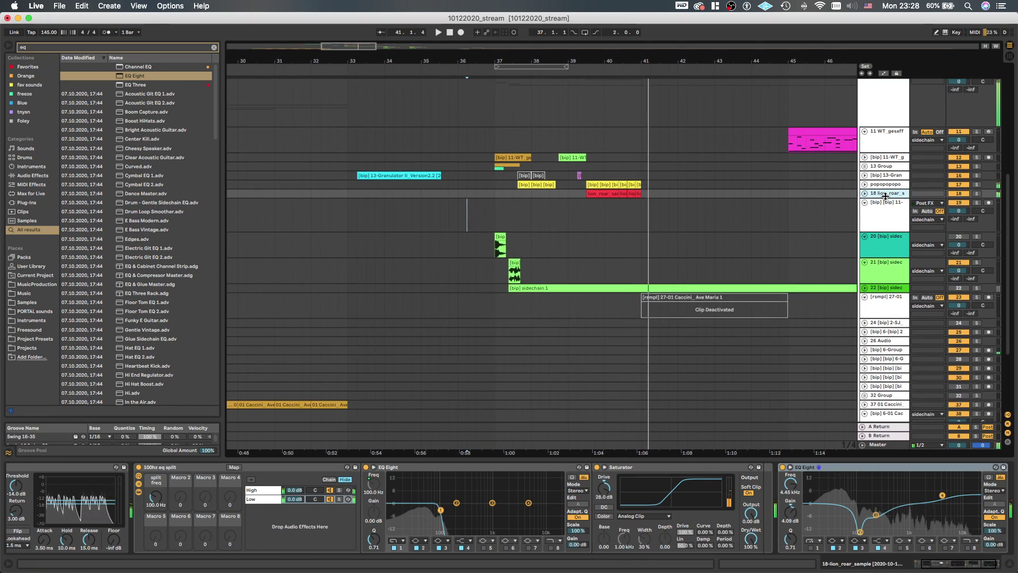
{"action": "key", "text": "super+t"}
Search the browser for "tsuruda ree" and load the WT_tsuruda_reese_stab.adg preset onto a new MIDI track
{"action": "key", "text": "super+f"}
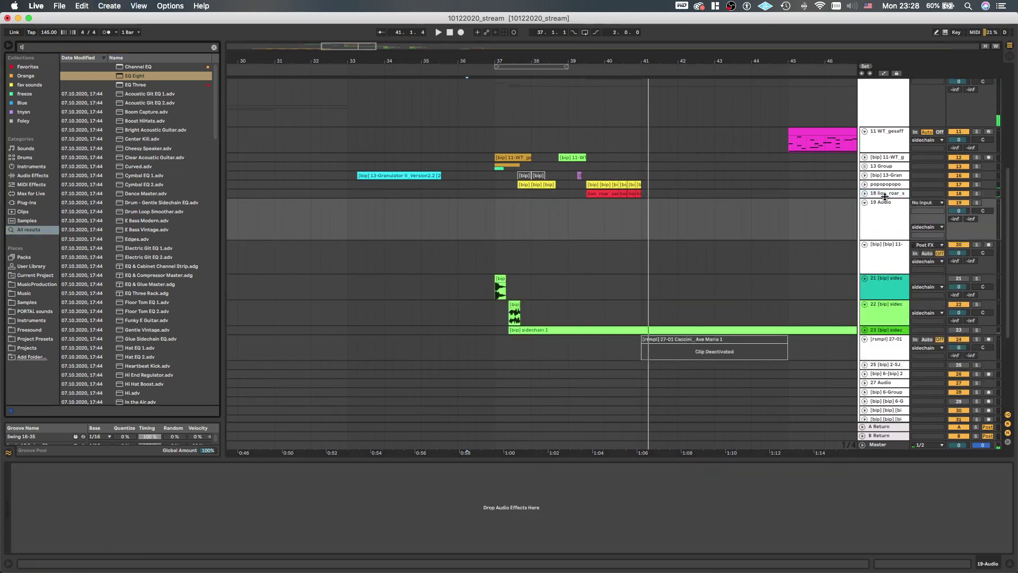
{"action": "type", "text": "tusur"}
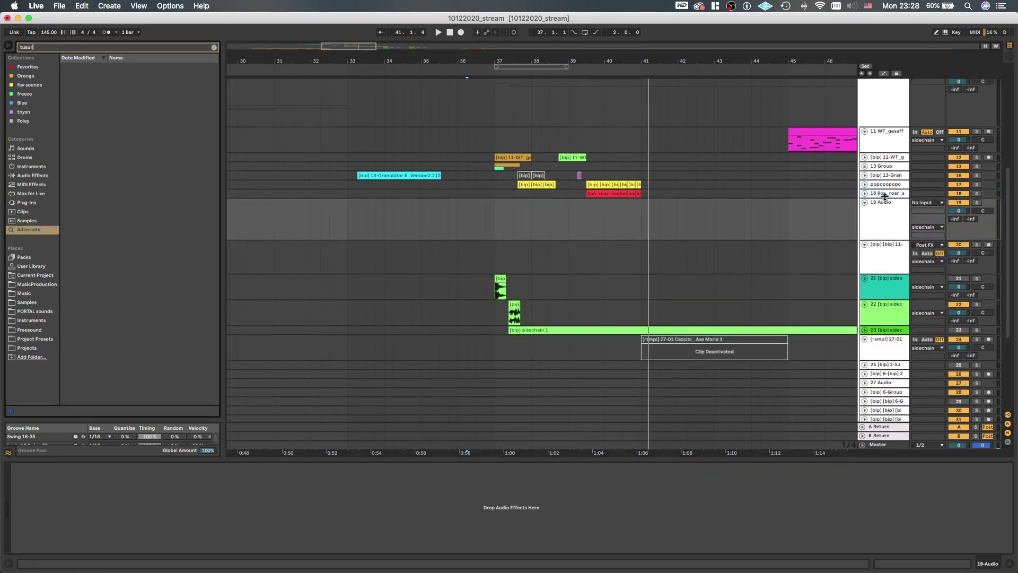
{"action": "key", "text": "BackSpace"}
{"action": "key", "text": "BackSpace"}
{"action": "key", "text": "BackSpace"}
{"action": "key", "text": "BackSpace"}
{"action": "type", "text": "suruda ree"}
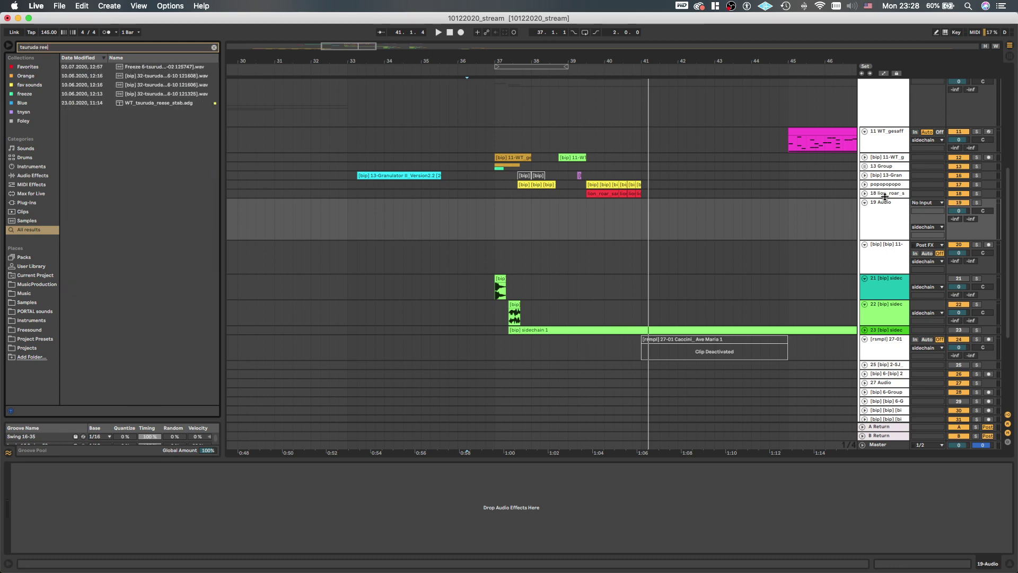
{"action": "key", "text": "Down"}
{"action": "key", "text": "Down"}
{"action": "key", "text": "Down"}
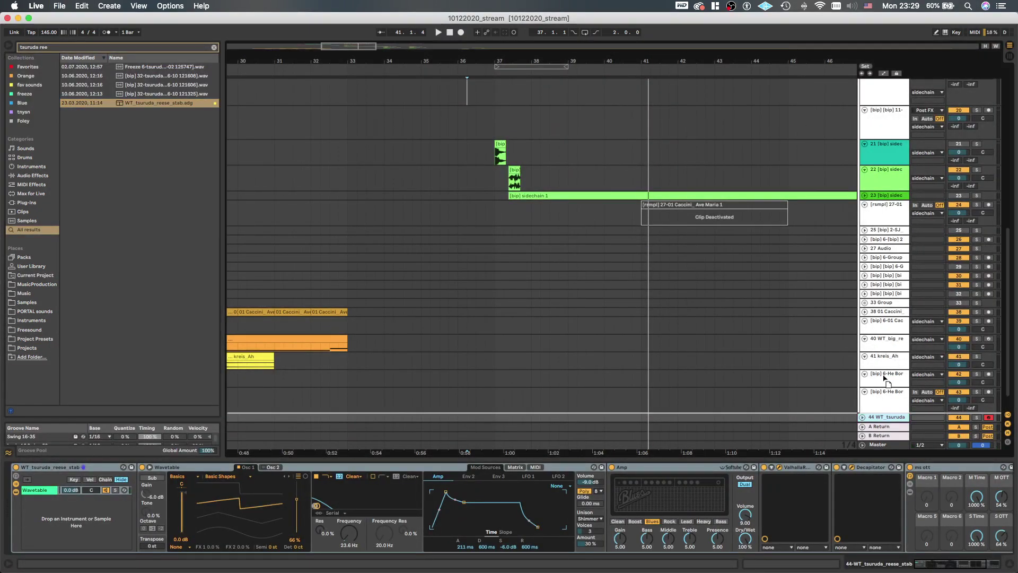
Move the WT_tsuruda_reese_stab track directly below the lion_roar_sample track and close the Decapitator plug-in window
{"action": "scroll", "coordinate": [890, 80], "scroll_direction": "up", "scroll_amount": 5}
{"action": "scroll", "coordinate": [889, 73], "scroll_direction": "up", "scroll_amount": 8}
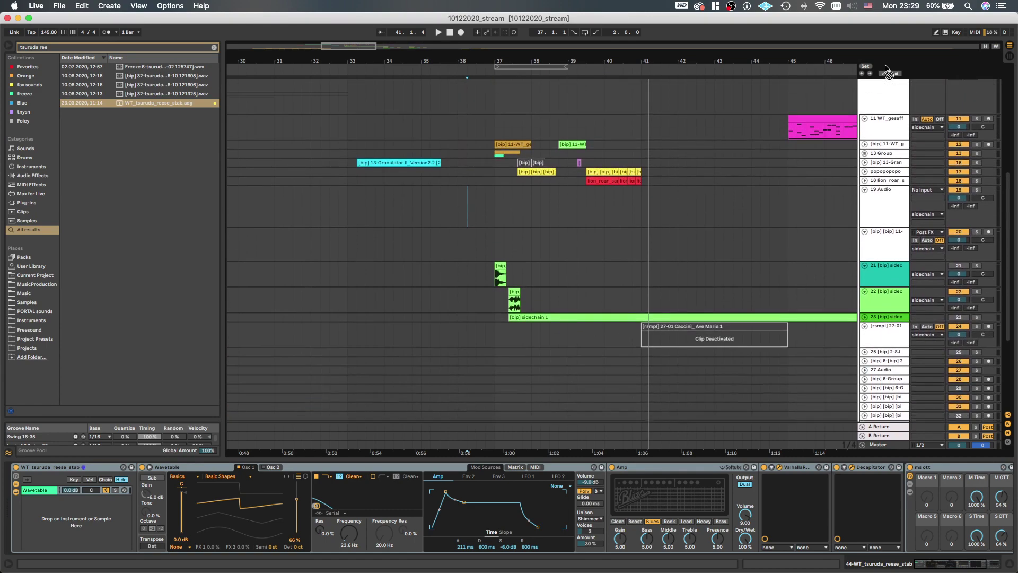
{"action": "scroll", "coordinate": [889, 74], "scroll_direction": "up", "scroll_amount": 8}
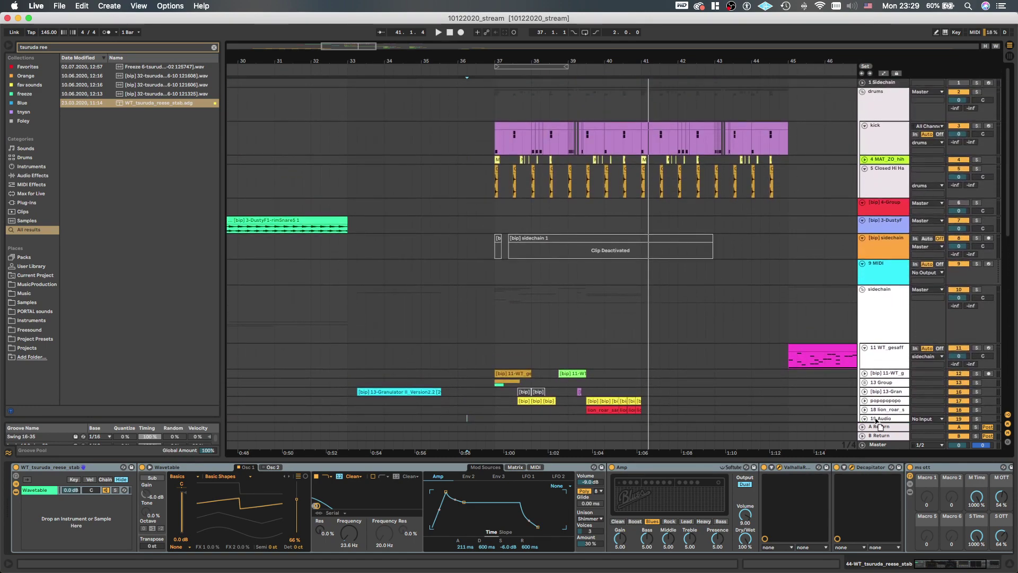
{"action": "scroll", "coordinate": [876, 421], "scroll_direction": "down", "scroll_amount": 10}
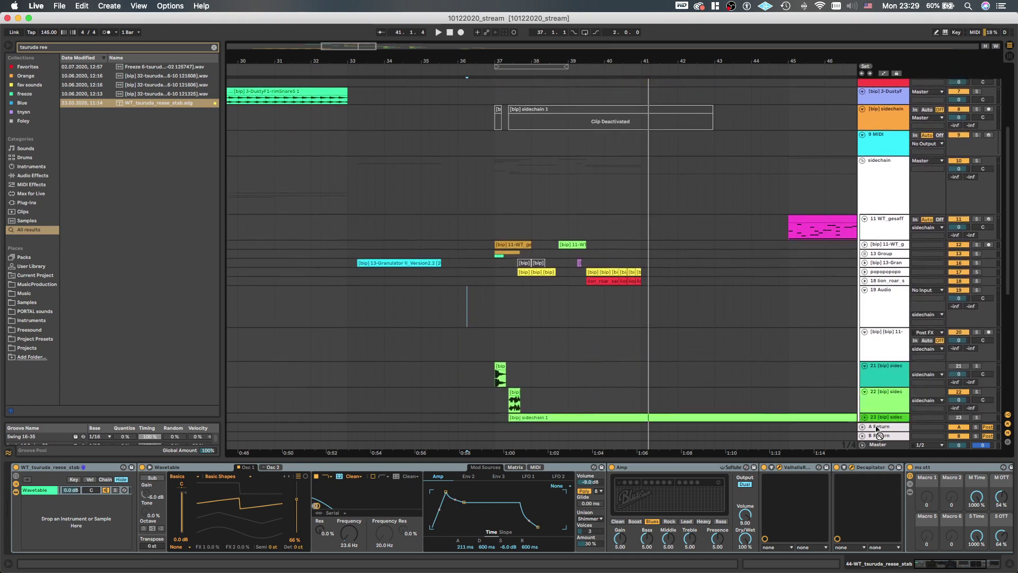
{"action": "scroll", "coordinate": [877, 430], "scroll_direction": "down", "scroll_amount": 2}
{"action": "left_click_drag", "start_coordinate": [875, 273], "coordinate": [873, 266]}
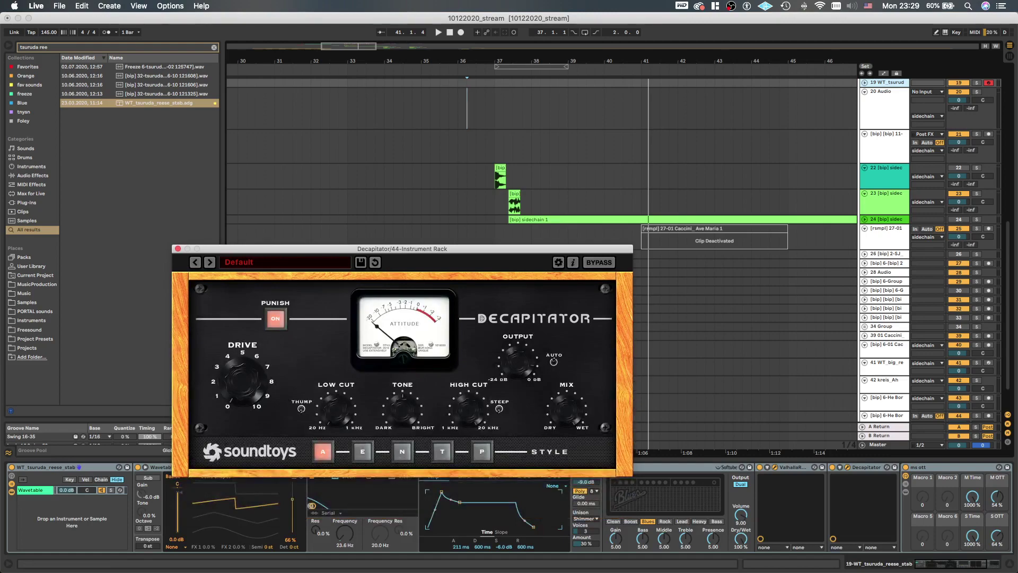
{"action": "left_click", "coordinate": [342, 143]}
{"action": "left_click", "coordinate": [177, 248]}
Play the arrangement from 36.2.1 and follow the section up to bar 41
{"action": "key", "text": "minus"}
{"action": "key", "text": "minus"}
{"action": "key", "text": "minus"}
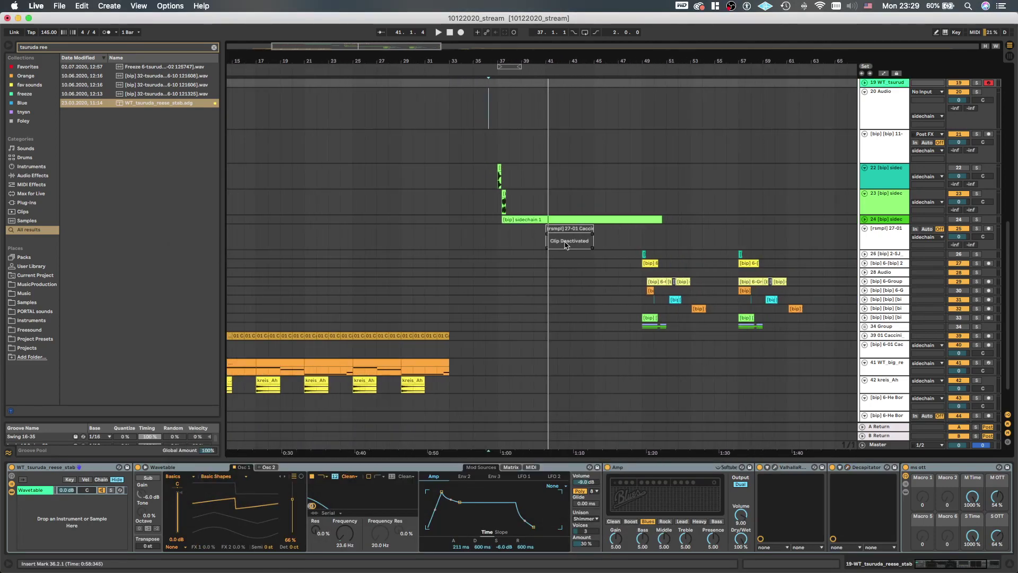
{"action": "scroll", "coordinate": [789, 242], "scroll_direction": "up", "scroll_amount": 3}
{"action": "key", "text": "space"}
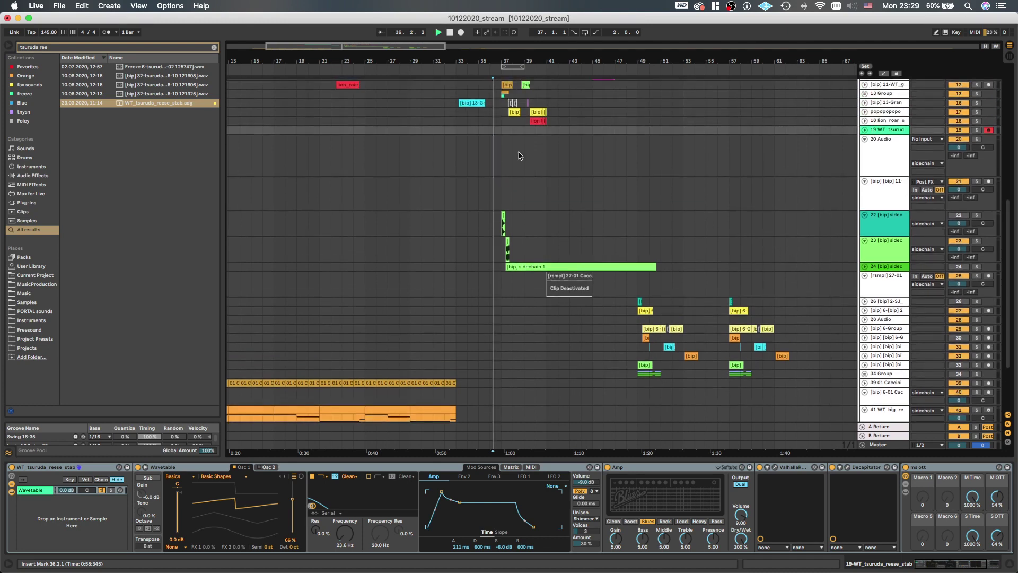
{"action": "scroll", "coordinate": [519, 170], "scroll_direction": "up", "scroll_amount": 4}
{"action": "scroll", "coordinate": [518, 168], "scroll_direction": "up", "scroll_amount": 5}
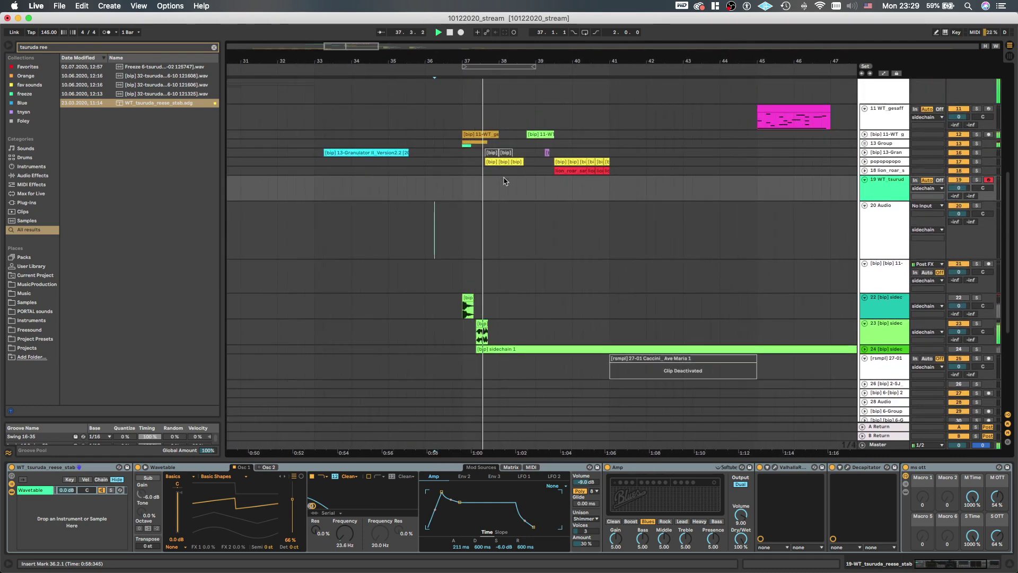
{"action": "scroll", "coordinate": [505, 179], "scroll_direction": "right", "scroll_amount": 2}
{"action": "scroll", "coordinate": [525, 191], "scroll_direction": "down", "scroll_amount": 1}
{"action": "scroll", "coordinate": [530, 193], "scroll_direction": "right", "scroll_amount": 2}
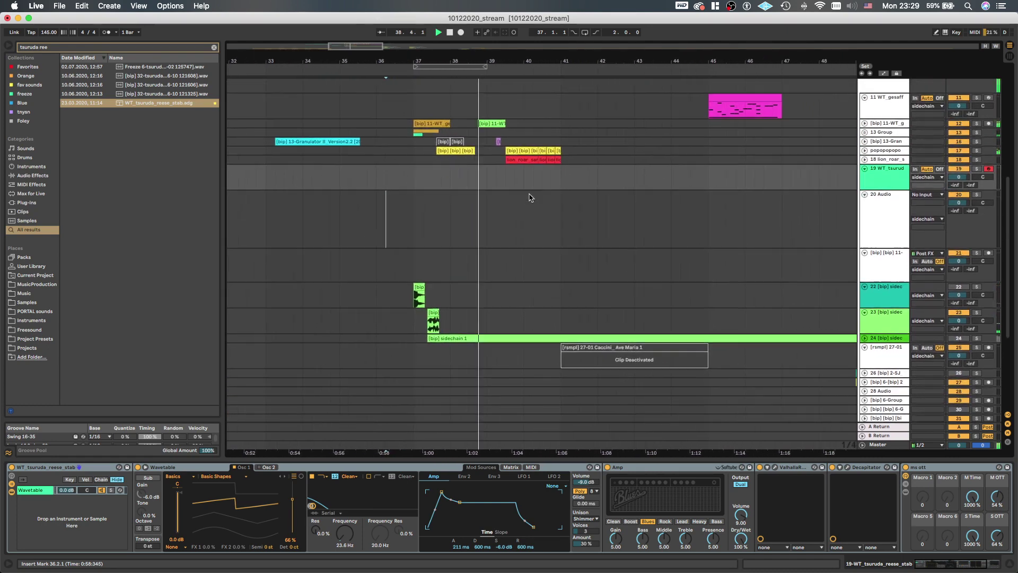
Insert a one-bar MIDI clip at bar 41.1 on the WT_tsuruda_reese_stab track, with a lengthened C3 note at its start
{"action": "left_click_drag", "start_coordinate": [534, 184], "coordinate": [571, 183]}
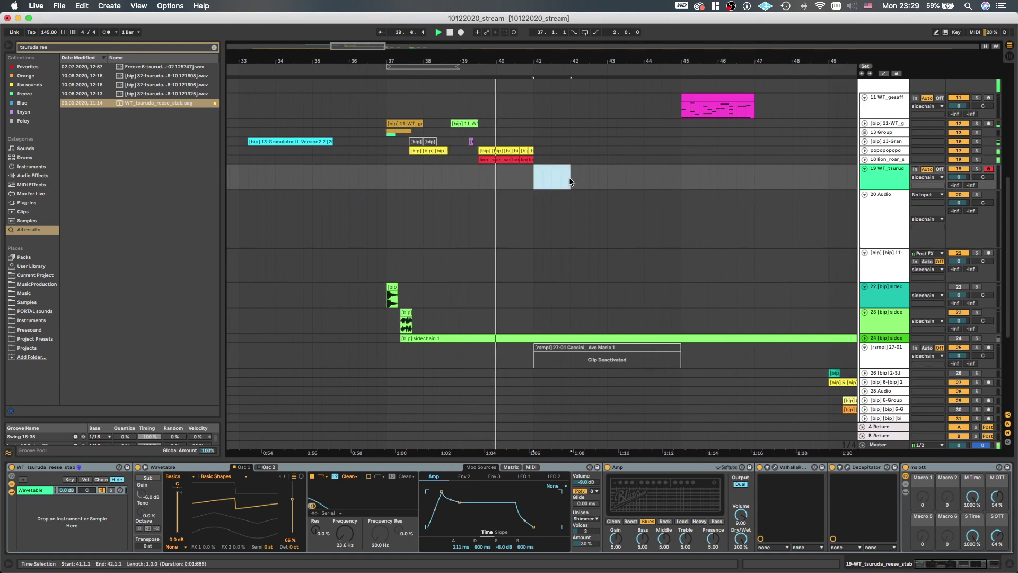
{"action": "key", "text": "super+shift+m"}
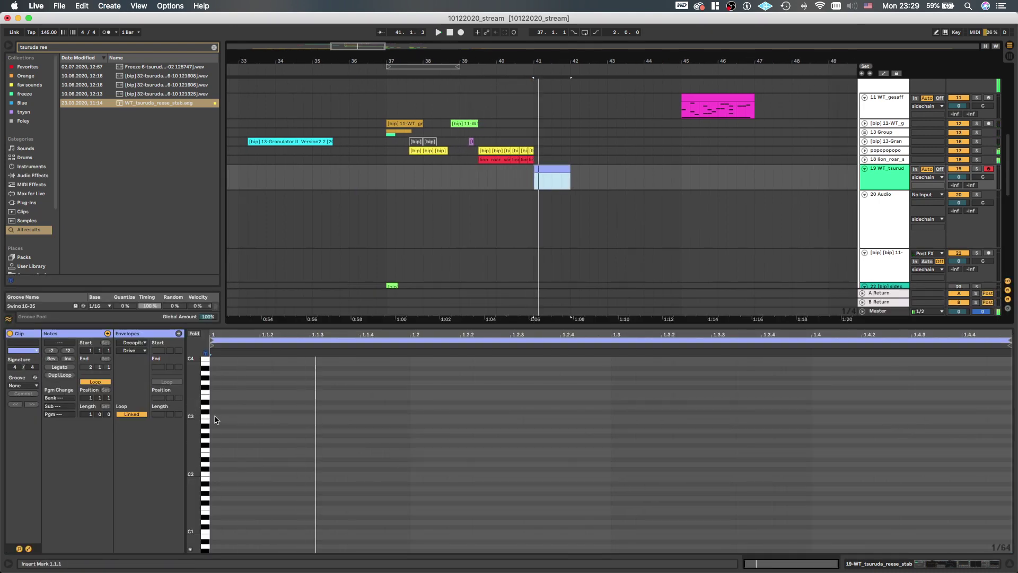
{"action": "double_click", "coordinate": [215, 416]}
{"action": "key", "text": "space"}
{"action": "key", "text": "shift+Right"}
{"action": "key", "text": "shift+Right"}
{"action": "key", "text": "shift+Right"}
{"action": "key", "text": "shift+Right"}
{"action": "key", "text": "shift+Right"}
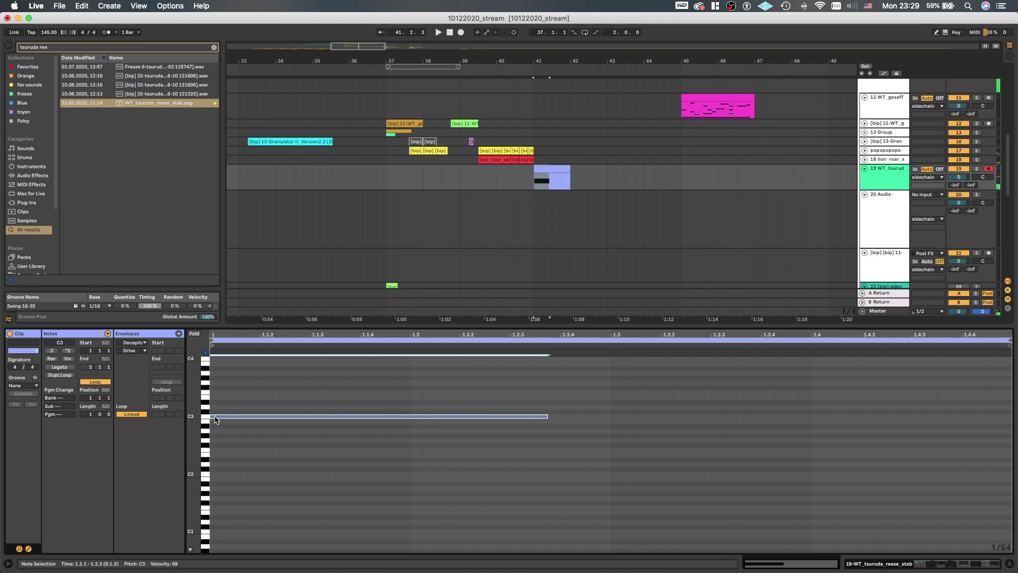
Audition the stab note at higher and lower pitches, settling on E0 with a length of 0.0.3
{"action": "key", "text": "Up"}
{"action": "key", "text": "Up"}
{"action": "key", "text": "Up"}
{"action": "key", "text": "Up"}
{"action": "key", "text": "Up"}
{"action": "key", "text": "Up"}
{"action": "key", "text": "Up"}
{"action": "key", "text": "Up"}
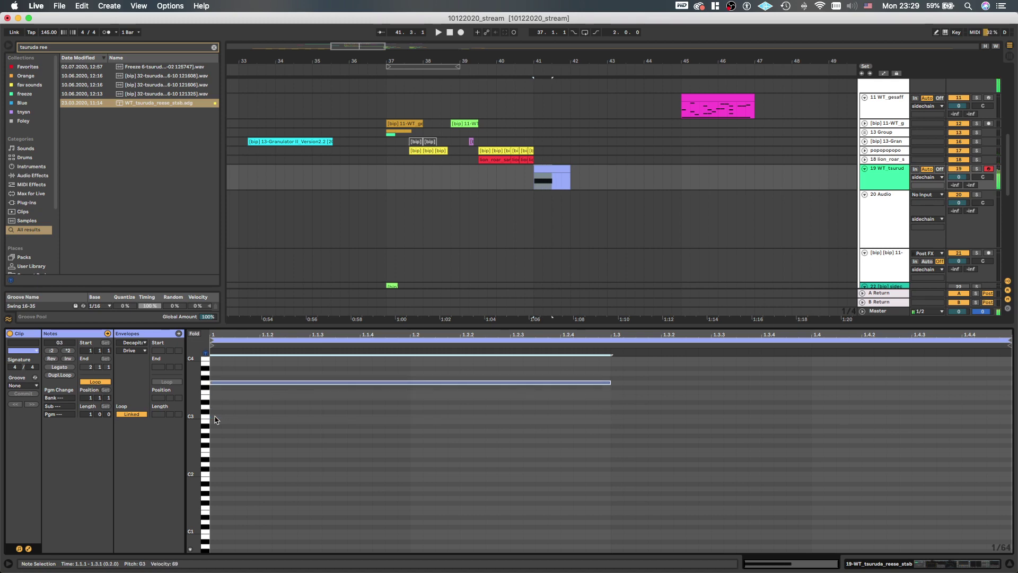
{"action": "key", "text": "Down"}
{"action": "key", "text": "Up"}
{"action": "key", "text": "shift+Down"}
{"action": "key", "text": "shift+Down"}
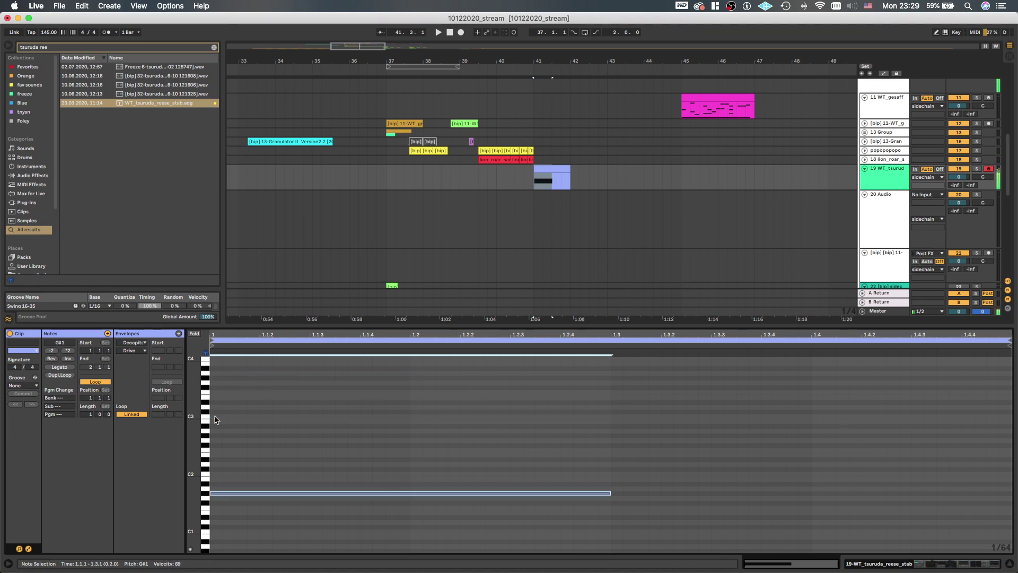
{"action": "key", "text": "shift+Down"}
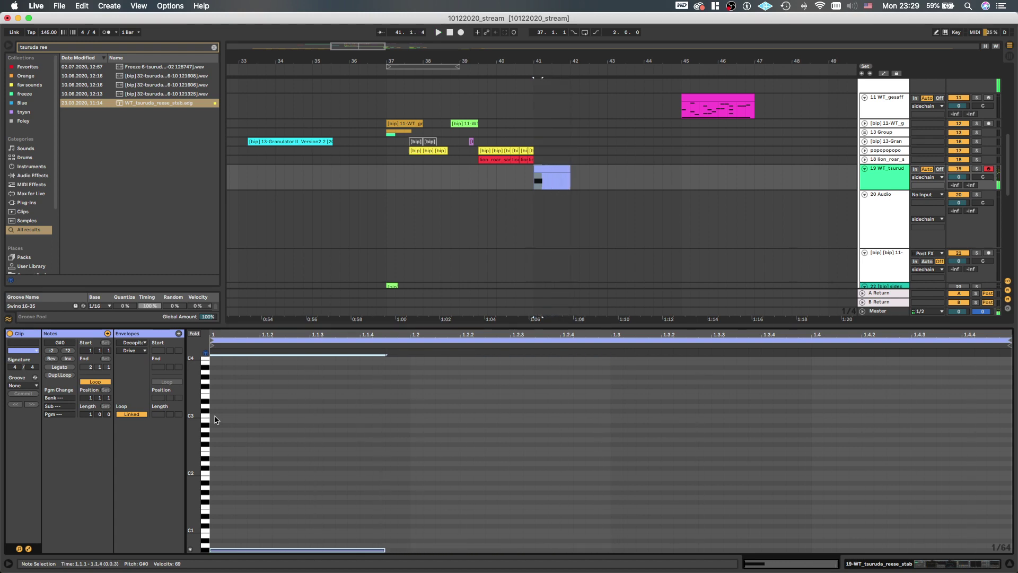
{"action": "key", "text": "Down"}
{"action": "key", "text": "Down"}
{"action": "key", "text": "Down"}
{"action": "key", "text": "Down"}
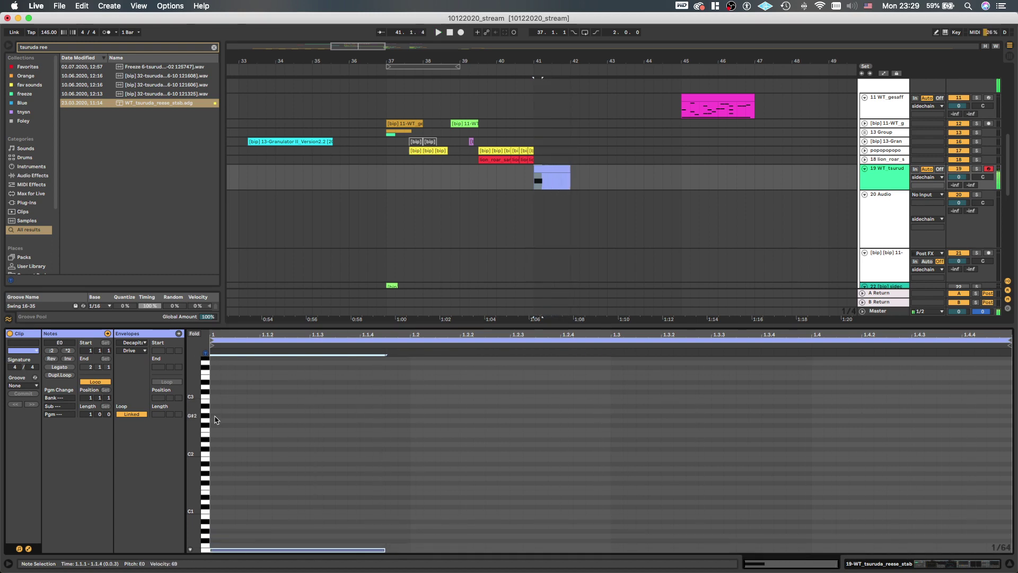
Play the arrangement from bar 37.1 with the WT_tsuruda_reese_stab track's devices shown, to hear the new stab at bar 41
{"action": "left_click", "coordinate": [386, 185]}
{"action": "scroll", "coordinate": [386, 185], "scroll_direction": "down", "scroll_amount": 3}
{"action": "key", "text": "shift+Tab"}
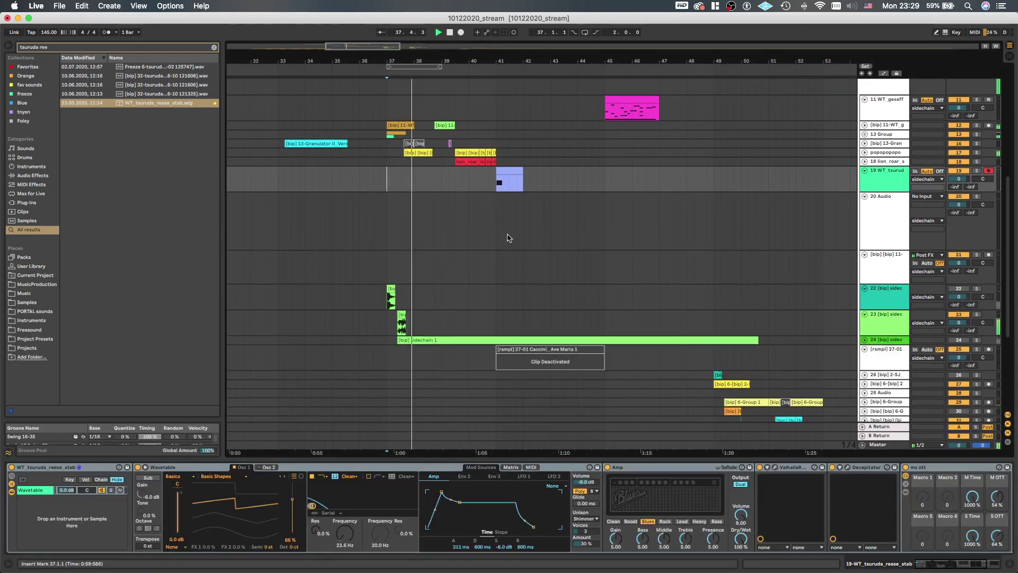
{"action": "scroll", "coordinate": [509, 237], "scroll_direction": "down", "scroll_amount": 3}
{"action": "scroll", "coordinate": [510, 237], "scroll_direction": "up", "scroll_amount": 3}
{"action": "scroll", "coordinate": [508, 231], "scroll_direction": "up", "scroll_amount": 1}
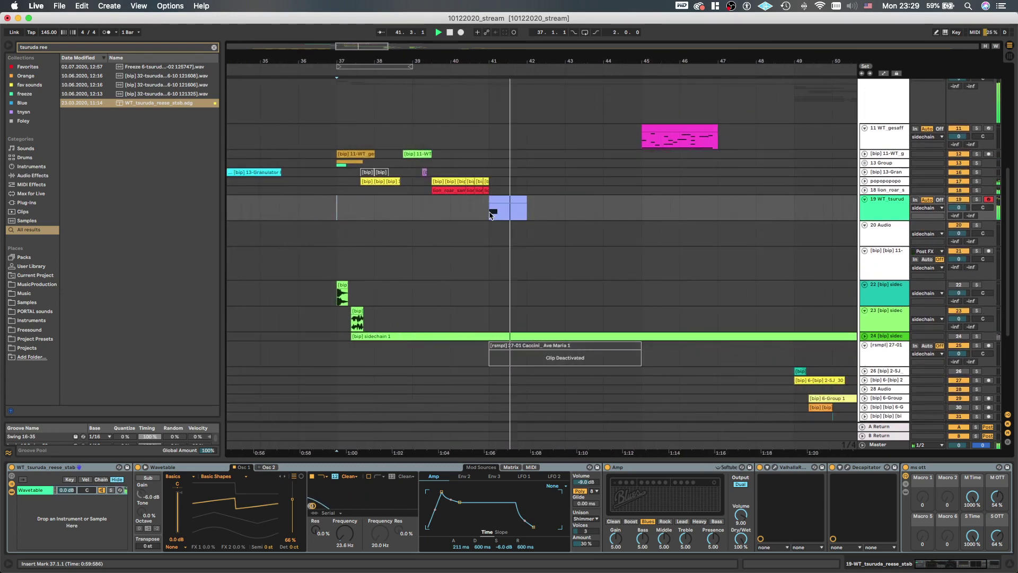
Show the MIDI Ctrl Pitch Bend envelope of the stab clip at bar 41 and enable Draw Mode
{"action": "left_click", "coordinate": [491, 213]}
{"action": "double_click", "coordinate": [498, 201]}
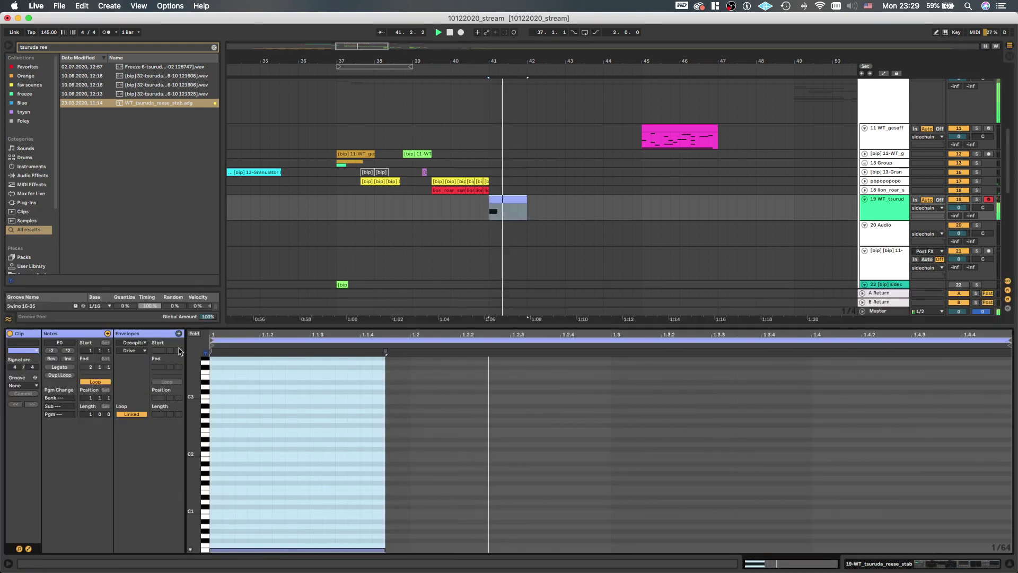
{"action": "left_click", "coordinate": [134, 343]}
{"action": "left_click", "coordinate": [137, 350]}
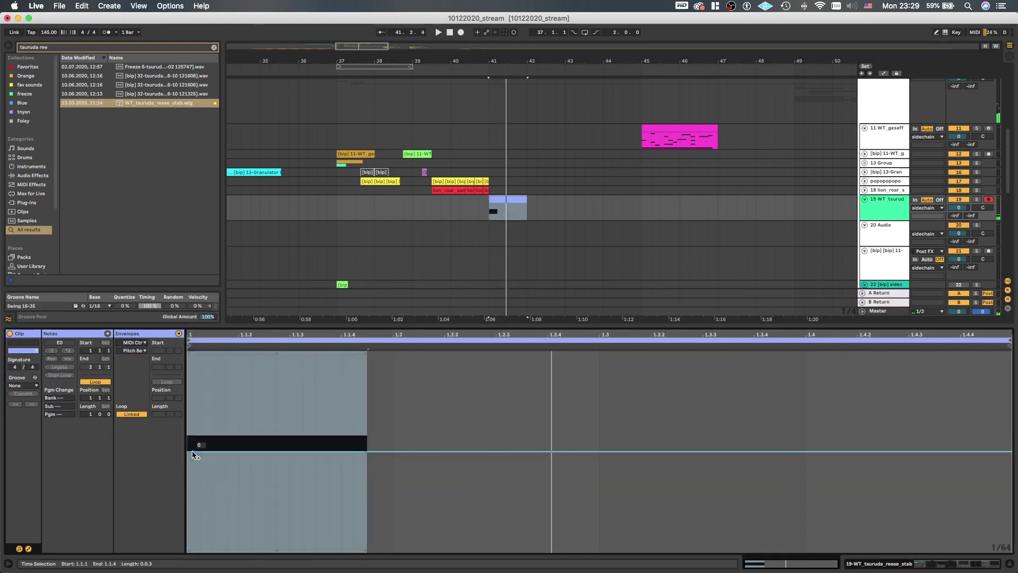
{"action": "key", "text": "b"}
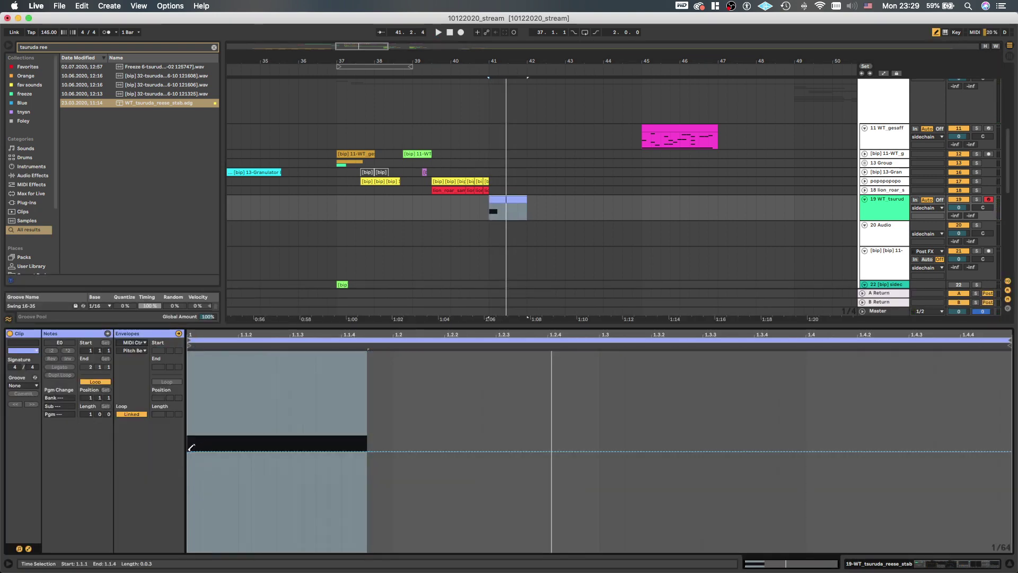
{"action": "mouse_move", "coordinate": [191, 447]}
{"action": "left_mouse_down"}
{"action": "mouse_move", "coordinate": [229, 453]}
{"action": "mouse_move", "coordinate": [316, 357]}
{"action": "mouse_move", "coordinate": [399, 351]}
{"action": "left_mouse_up"}
{"action": "key", "text": "space"}
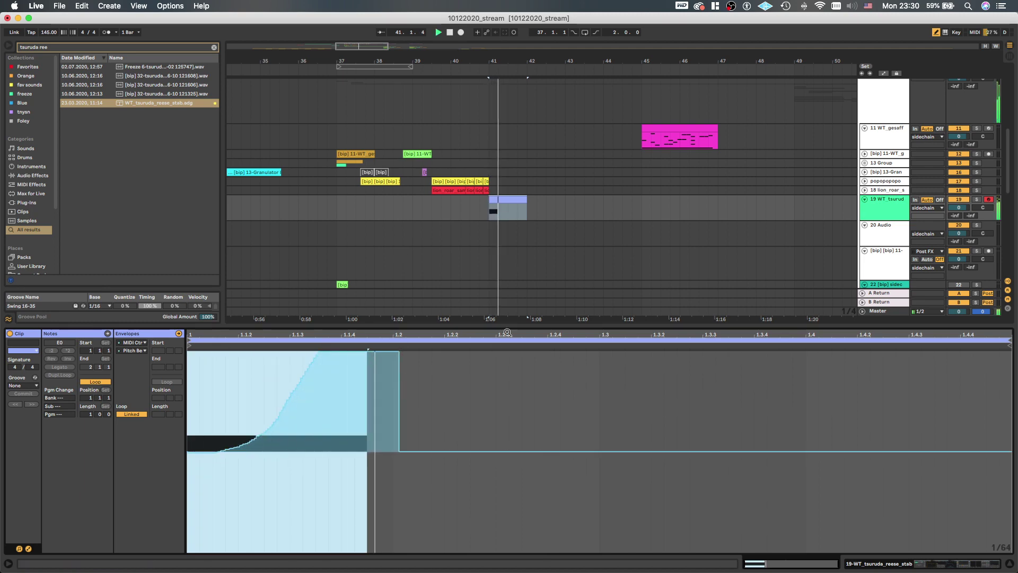
{"action": "key", "text": "space"}
{"action": "key", "text": "super+z"}
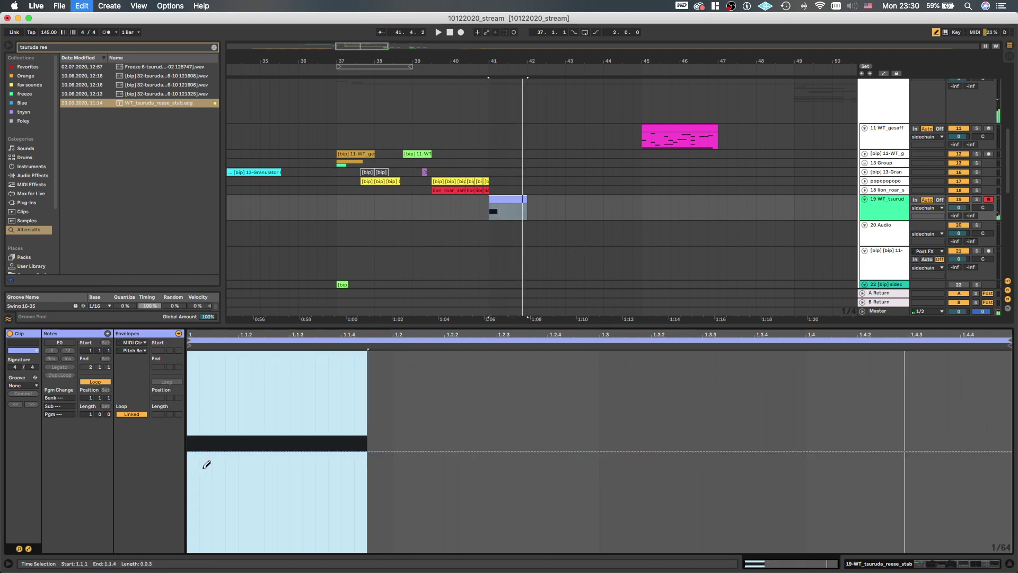
Draw a pitch bend curve rising to maximum by the stab note's end, held until about 1.4.1, and play it
{"action": "mouse_move", "coordinate": [190, 448]}
{"action": "left_mouse_down"}
{"action": "mouse_move", "coordinate": [276, 448]}
{"action": "mouse_move", "coordinate": [341, 359]}
{"action": "mouse_move", "coordinate": [403, 355]}
{"action": "left_mouse_up"}
{"action": "key", "text": "space"}
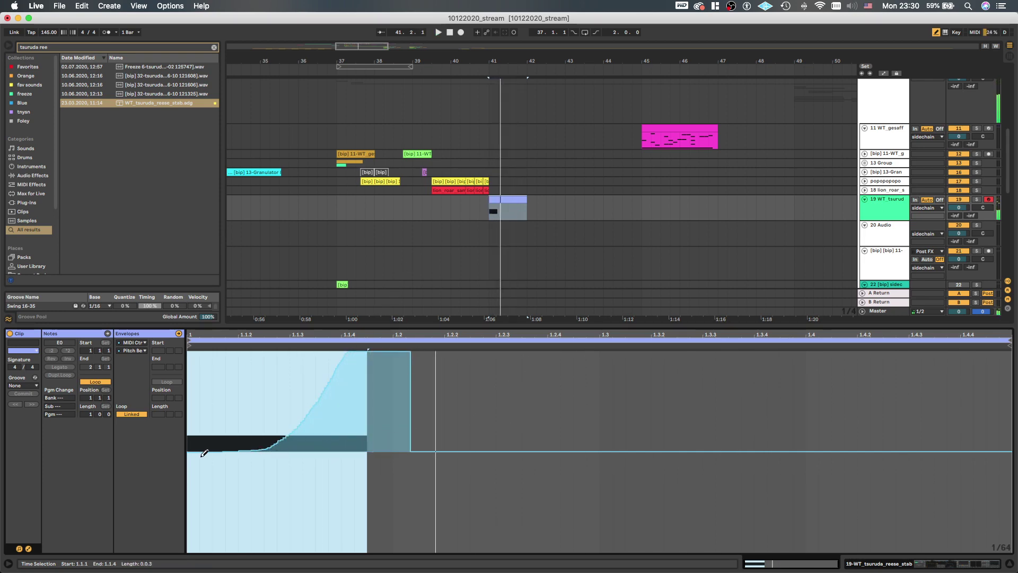
{"action": "left_click_drag", "start_coordinate": [238, 449], "coordinate": [348, 416]}
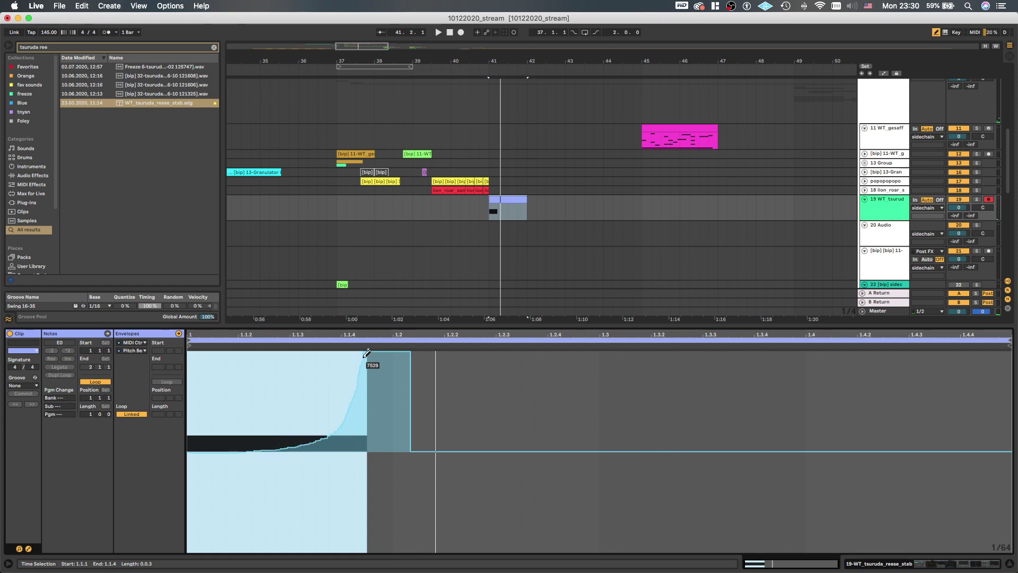
{"action": "mouse_move", "coordinate": [393, 307]}
{"action": "left_mouse_down"}
{"action": "mouse_move", "coordinate": [687, 237]}
{"action": "mouse_move", "coordinate": [846, 318]}
{"action": "left_mouse_up"}
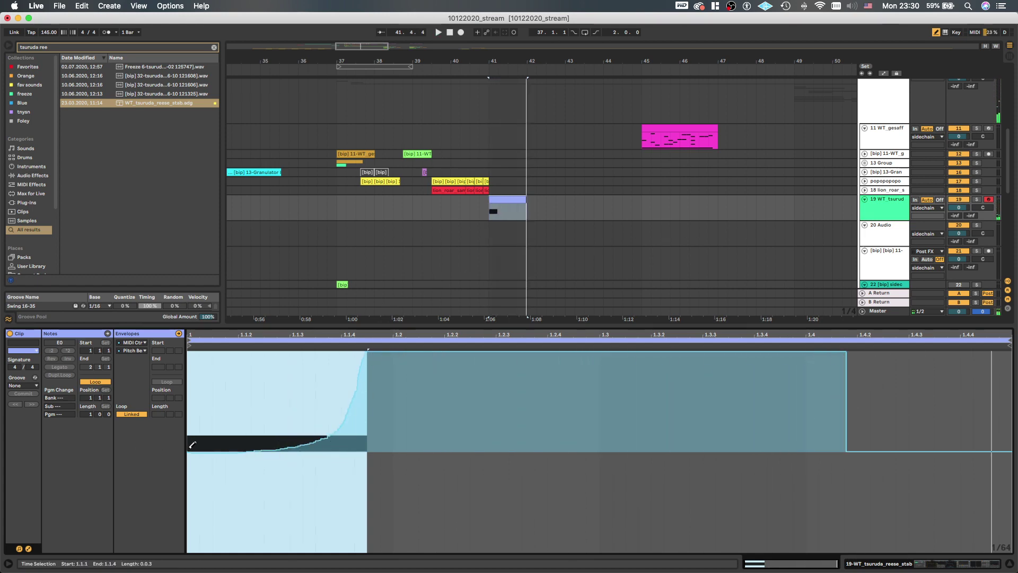
{"action": "left_click_drag", "start_coordinate": [193, 445], "coordinate": [367, 350]}
{"action": "key", "text": "space"}
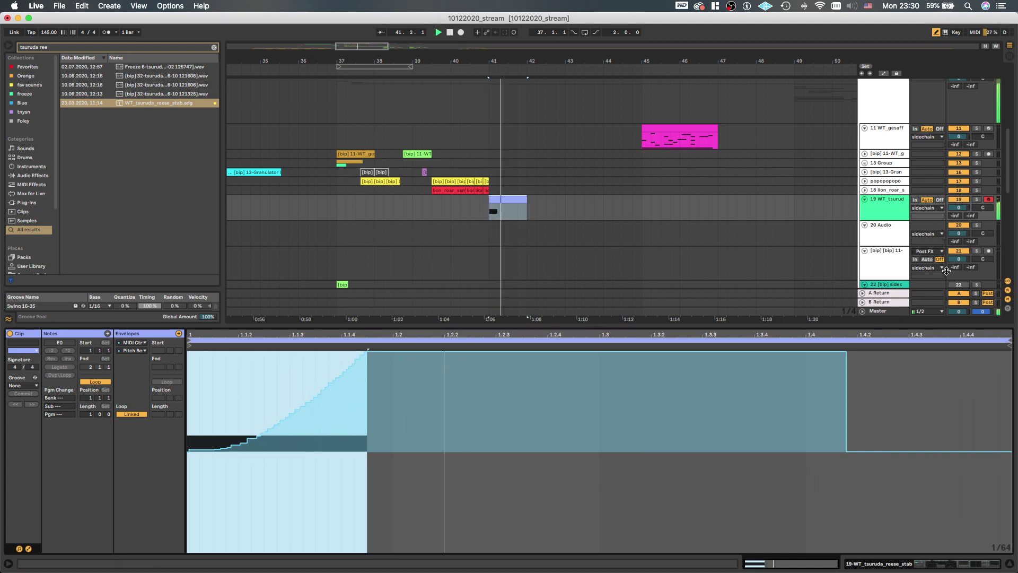
Set Wavetable's pitch bend modulation of Pitch to 48 and play the stab from 41.1.1
{"action": "double_click", "coordinate": [897, 208]}
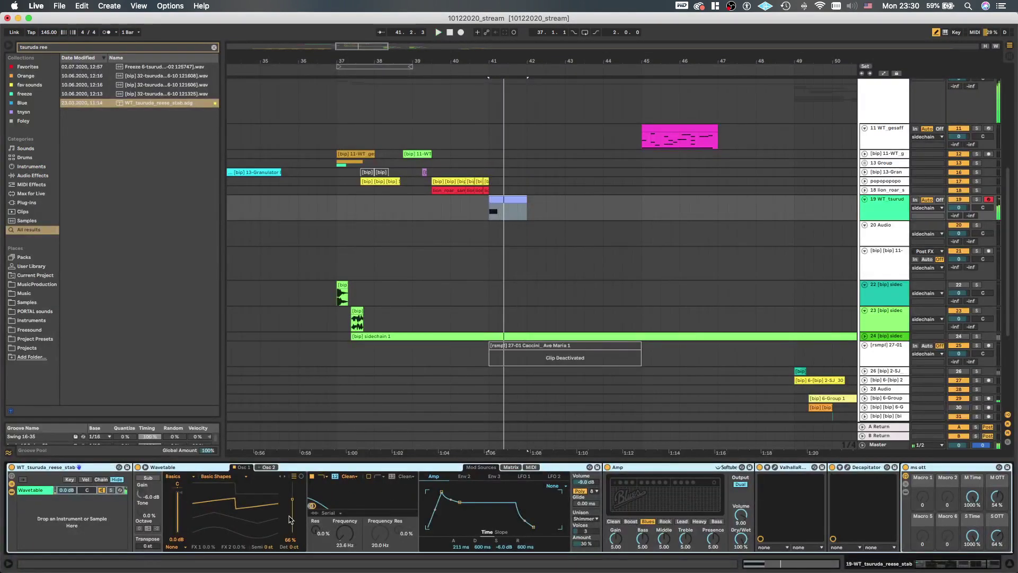
{"action": "left_click", "coordinate": [531, 467]}
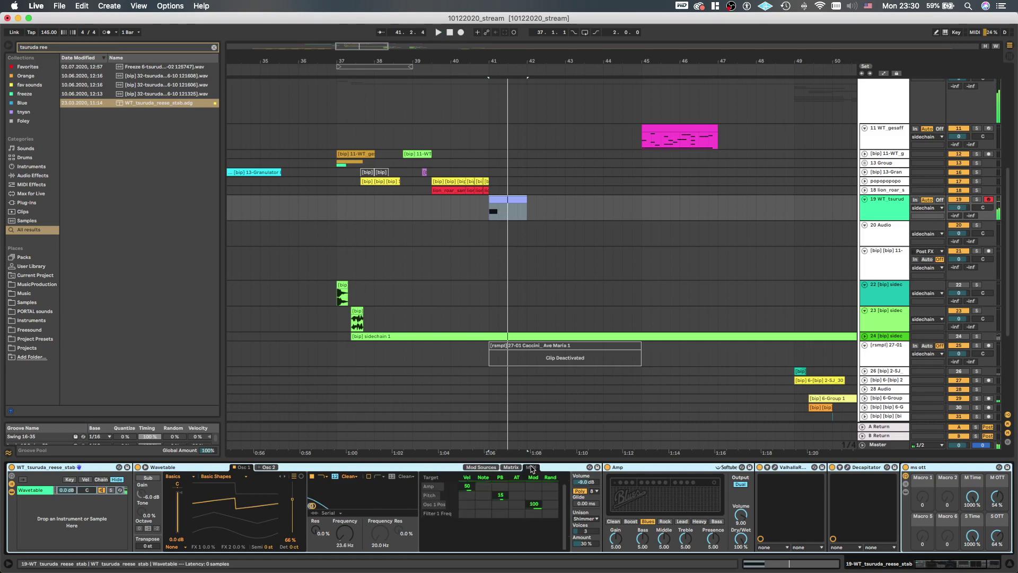
{"action": "left_click_drag", "start_coordinate": [501, 499], "coordinate": [502, 482]}
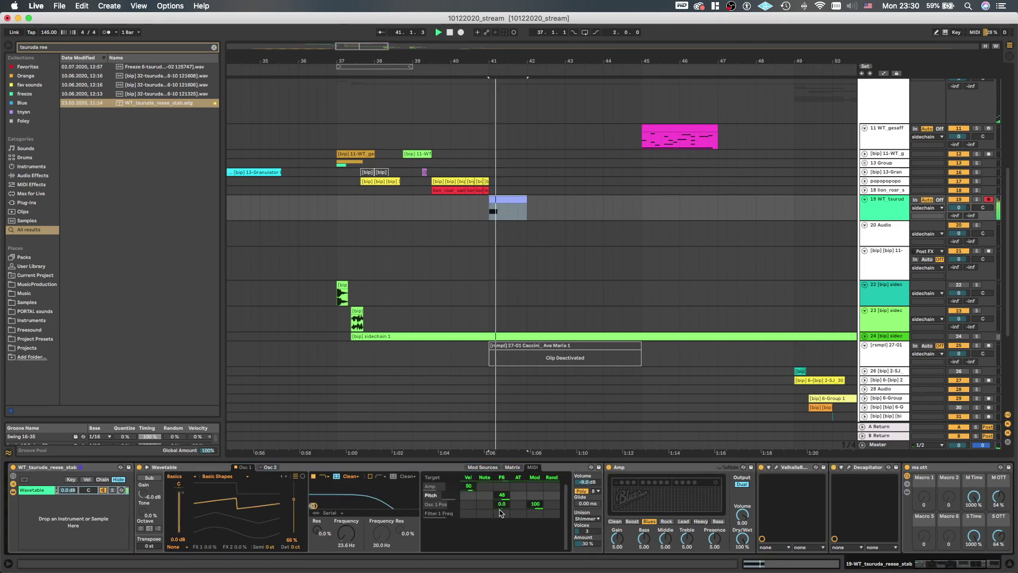
{"action": "left_click", "coordinate": [491, 210]}
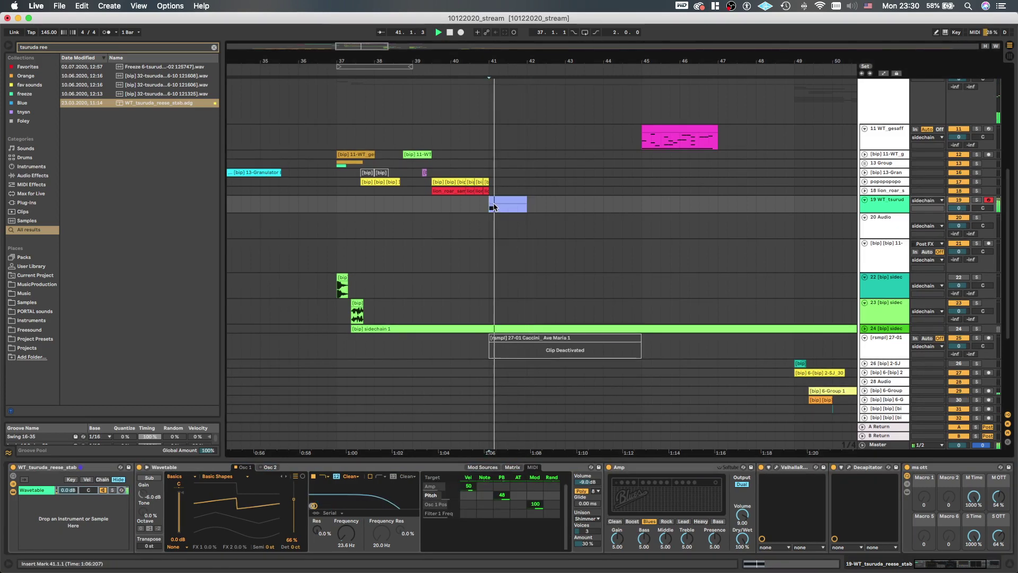
Redraw the pitch bend after the stab note as a bumpy fall to zero near 1.3, and play it
{"action": "double_click", "coordinate": [503, 206]}
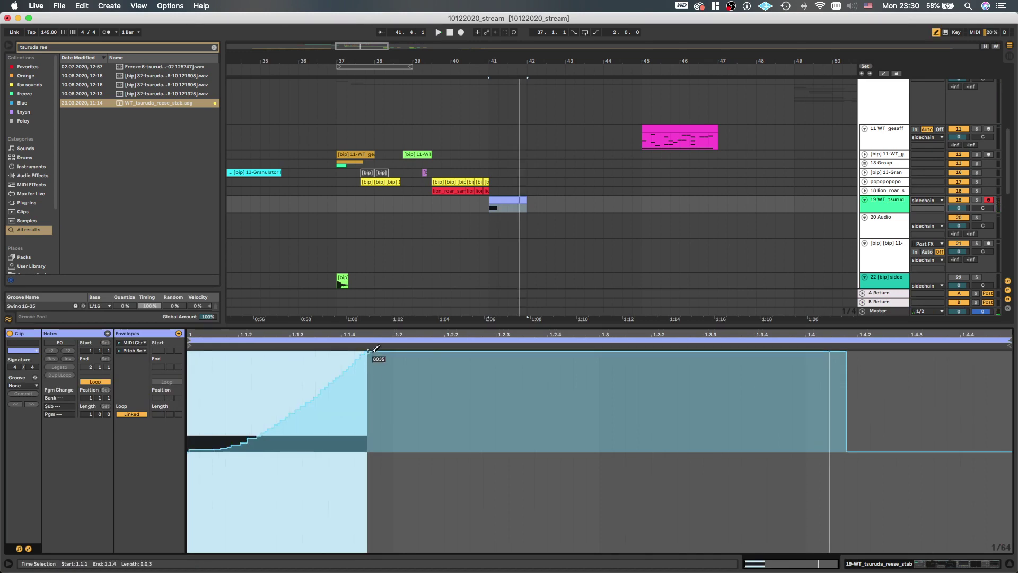
{"action": "mouse_move", "coordinate": [404, 401]}
{"action": "left_mouse_down"}
{"action": "mouse_move", "coordinate": [475, 432]}
{"action": "mouse_move", "coordinate": [639, 449]}
{"action": "left_mouse_up"}
{"action": "key", "text": "space"}
{"action": "left_click", "coordinate": [491, 207]}
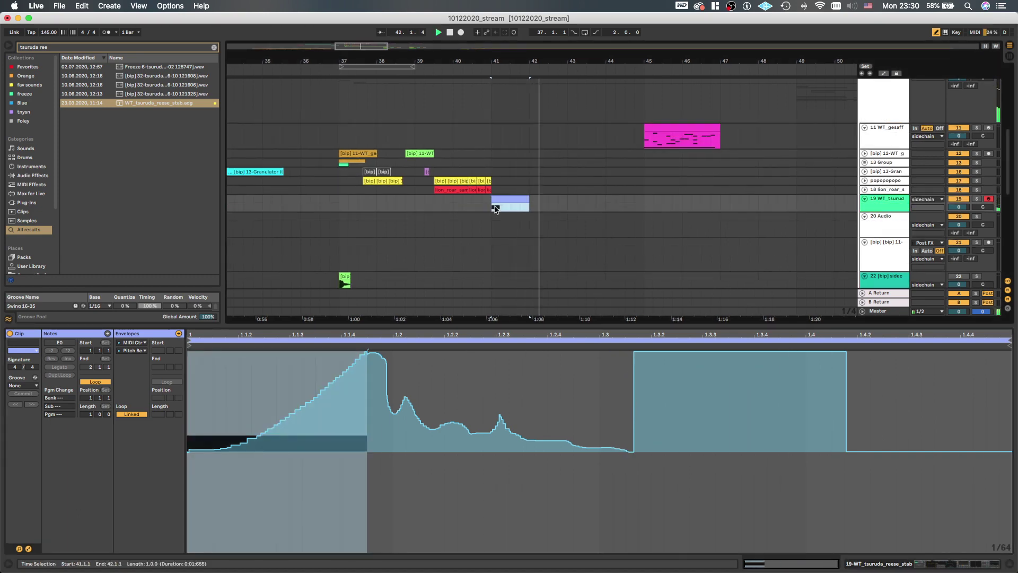
Turn off the envelope grid and redraw the pitch bend as a jagged rise and fluctuating decay, with a dip below zero before 1.4
{"action": "left_click_drag", "start_coordinate": [280, 412], "coordinate": [282, 383]}
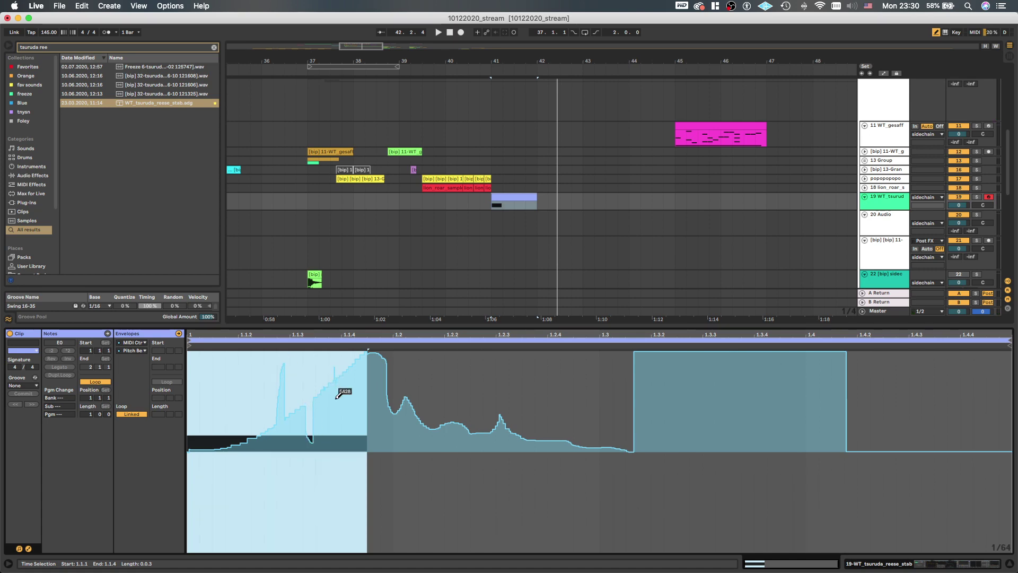
{"action": "right_click", "coordinate": [320, 475]}
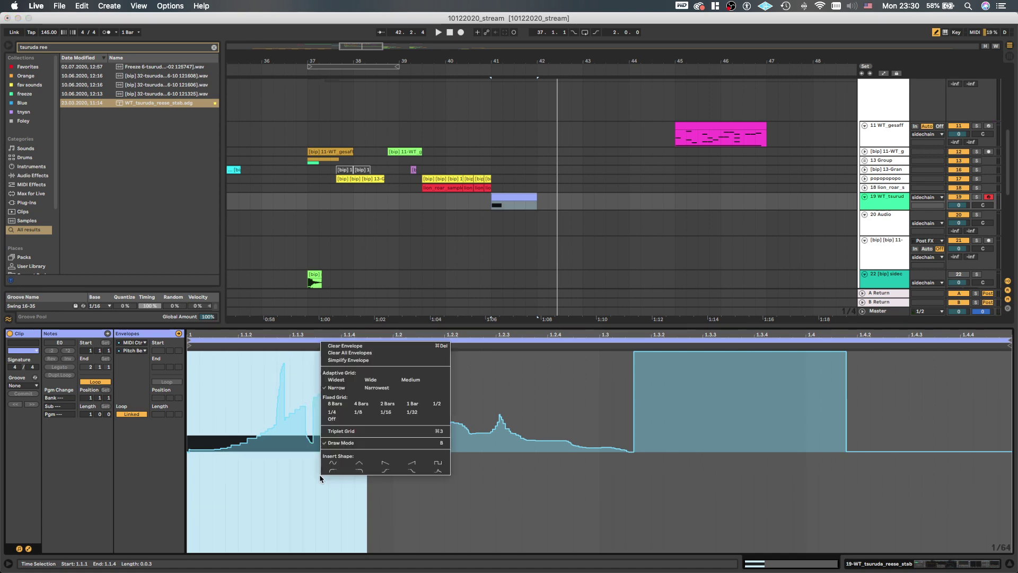
{"action": "left_click", "coordinate": [327, 419]}
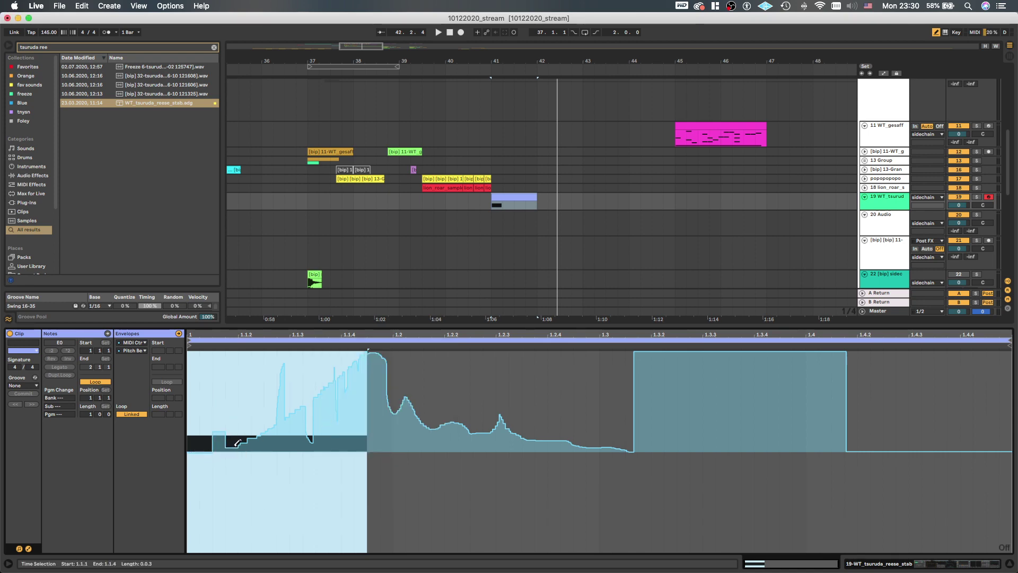
{"action": "left_click_drag", "start_coordinate": [235, 445], "coordinate": [188, 450]}
{"action": "right_click", "coordinate": [253, 469]}
{"action": "left_click", "coordinate": [221, 469]}
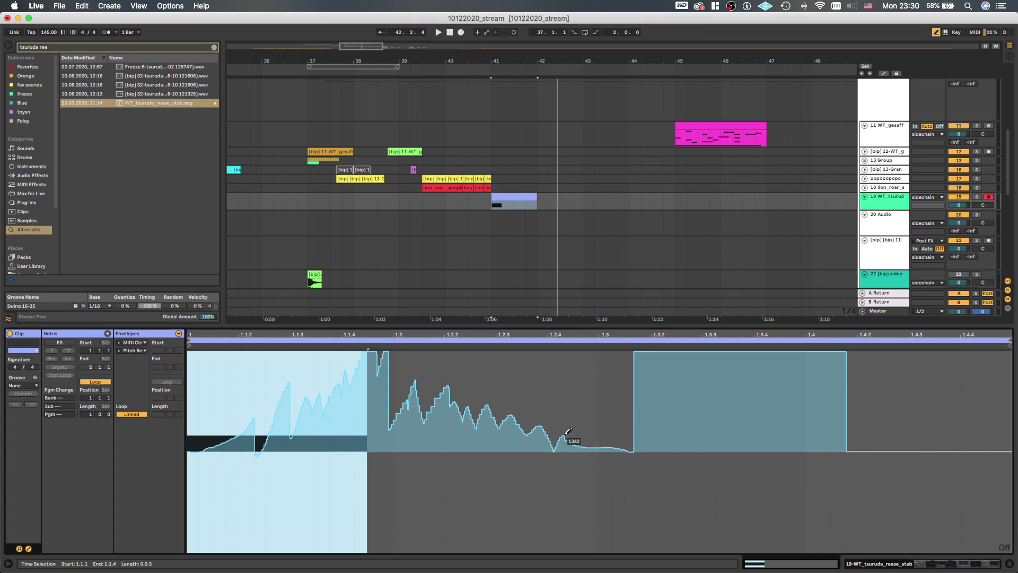
{"action": "mouse_move", "coordinate": [630, 447]}
{"action": "left_mouse_down"}
{"action": "mouse_move", "coordinate": [743, 455]}
{"action": "mouse_move", "coordinate": [846, 444]}
{"action": "left_mouse_up"}
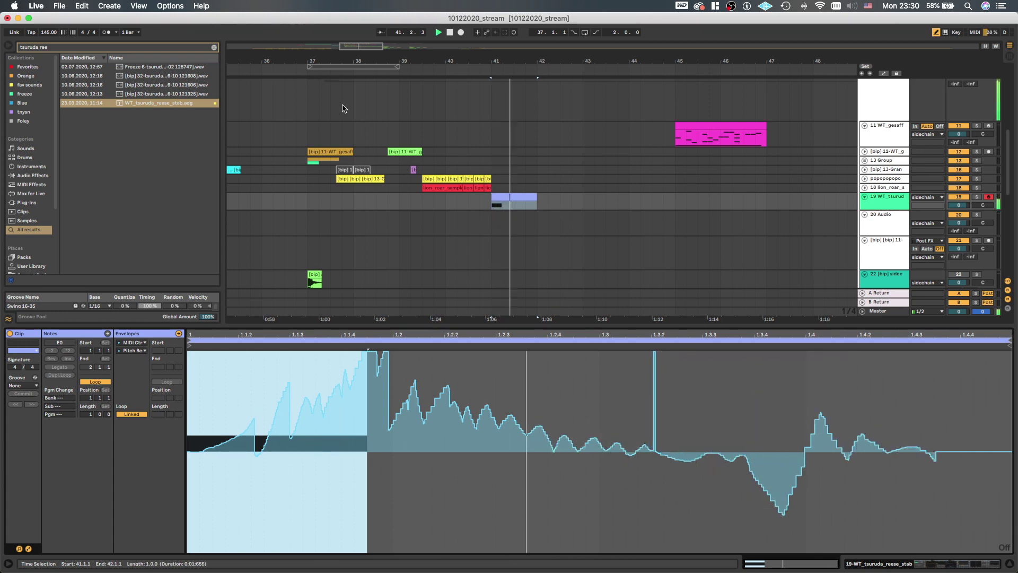
Play the stab clip from 41.1.1 several times with the WT_tsuruda_reese_stab track's devices shown
{"action": "left_click", "coordinate": [517, 197]}
{"action": "key", "text": "space"}
{"action": "key", "text": "space"}
{"action": "scroll", "coordinate": [631, 219], "scroll_direction": "up", "scroll_amount": 1}
{"action": "left_click", "coordinate": [880, 210]}
{"action": "key", "text": "space"}
{"action": "key", "text": "space"}
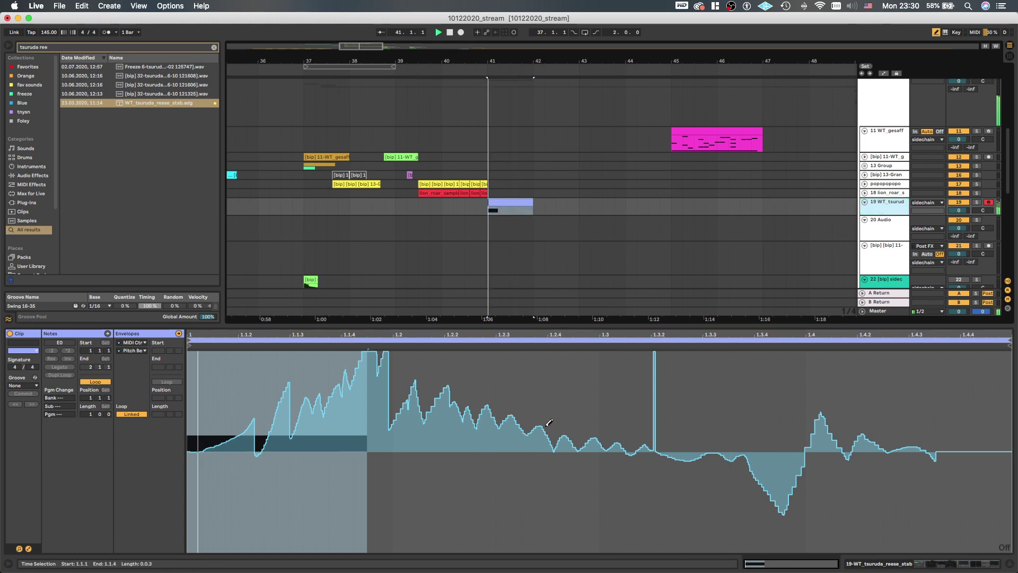
{"action": "key", "text": "shift+Tab"}
{"action": "key", "text": "space"}
{"action": "key", "text": "space"}
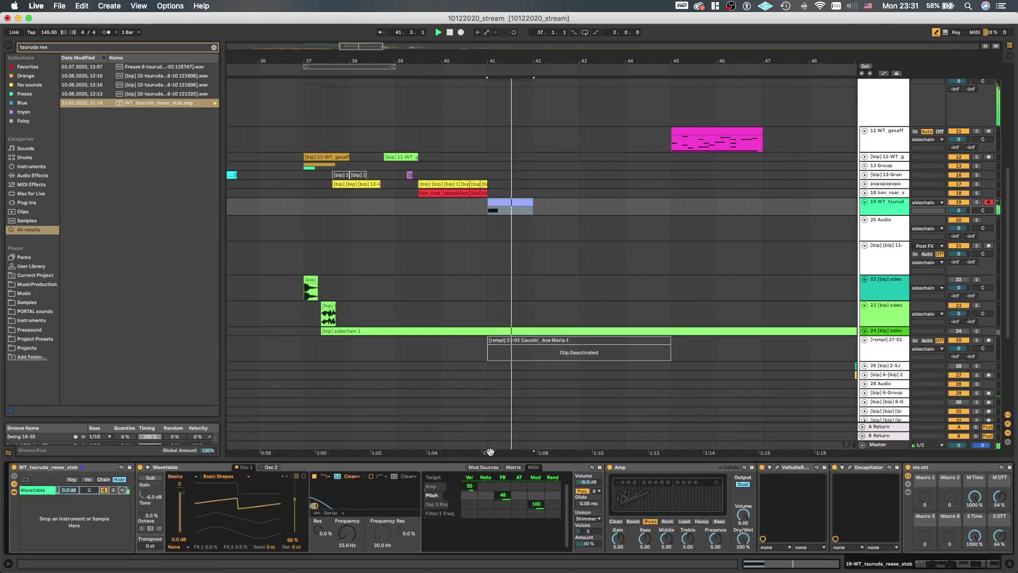
{"action": "key", "text": "space"}
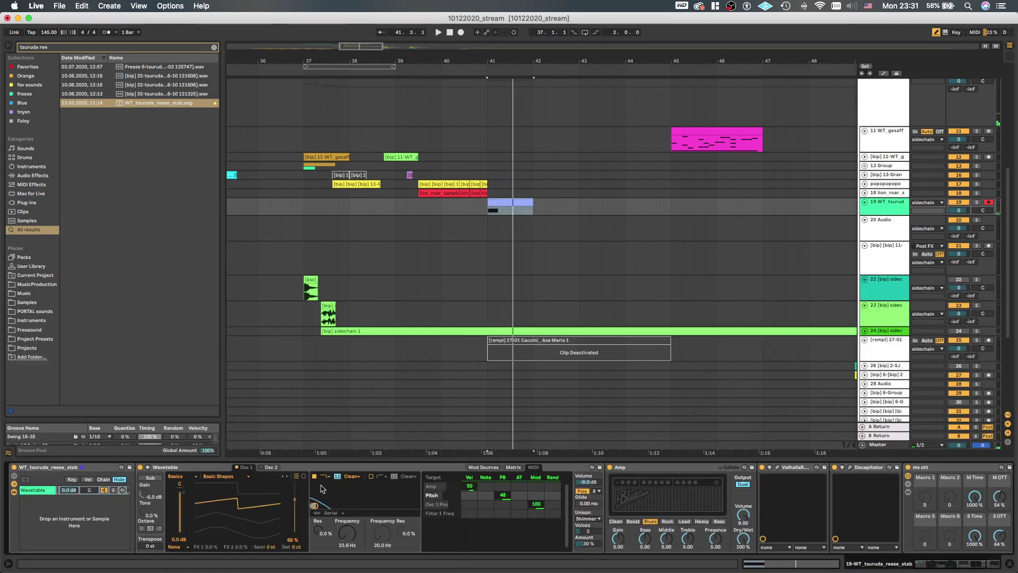
Lengthen the release of Wavetable's Amp envelope to 2.78 s while playing the stab
{"action": "left_click", "coordinate": [483, 468]}
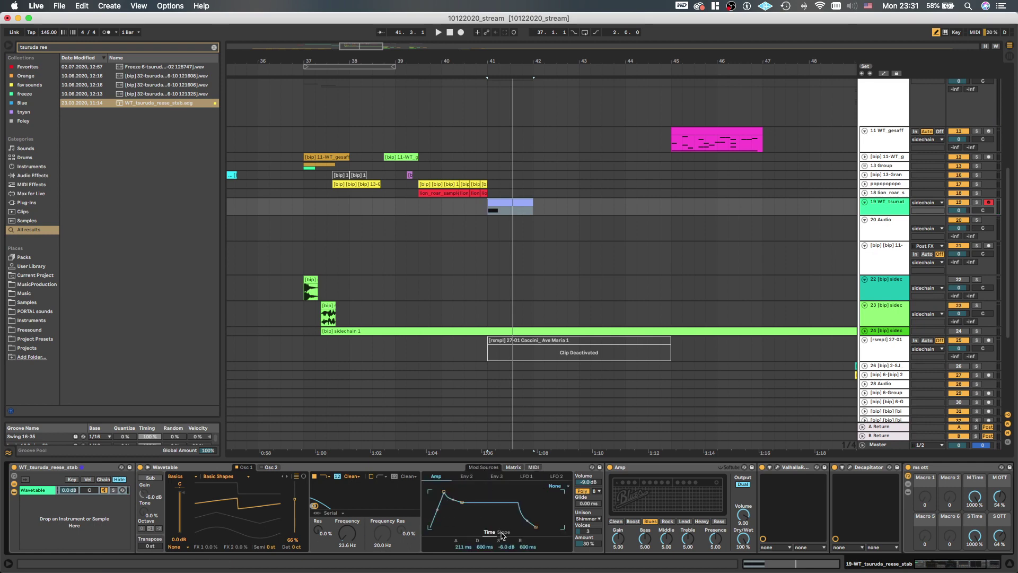
{"action": "key", "text": "space"}
{"action": "key", "text": "space"}
{"action": "key", "text": "space"}
{"action": "mouse_move", "coordinate": [528, 547]}
{"action": "left_mouse_down"}
{"action": "mouse_move", "coordinate": [529, 533]}
{"action": "mouse_move", "coordinate": [532, 552]}
{"action": "left_mouse_up"}
{"action": "key", "text": "space"}
{"action": "key", "text": "space"}
Solo the WT_tsuruda_reese_stab track and play its one-bar clip at bar 41
{"action": "left_click", "coordinate": [498, 203]}
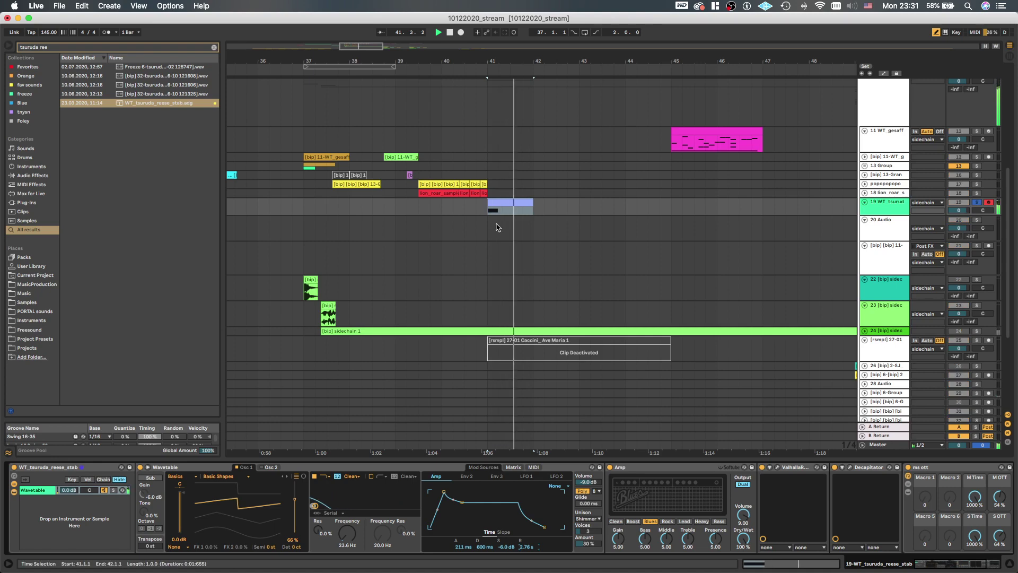
{"action": "key", "text": "s"}
{"action": "scroll", "coordinate": [498, 230], "scroll_direction": "down", "scroll_amount": 1}
{"action": "key", "text": "space"}
{"action": "key", "text": "space"}
{"action": "scroll", "coordinate": [500, 204], "scroll_direction": "down", "scroll_amount": 1}
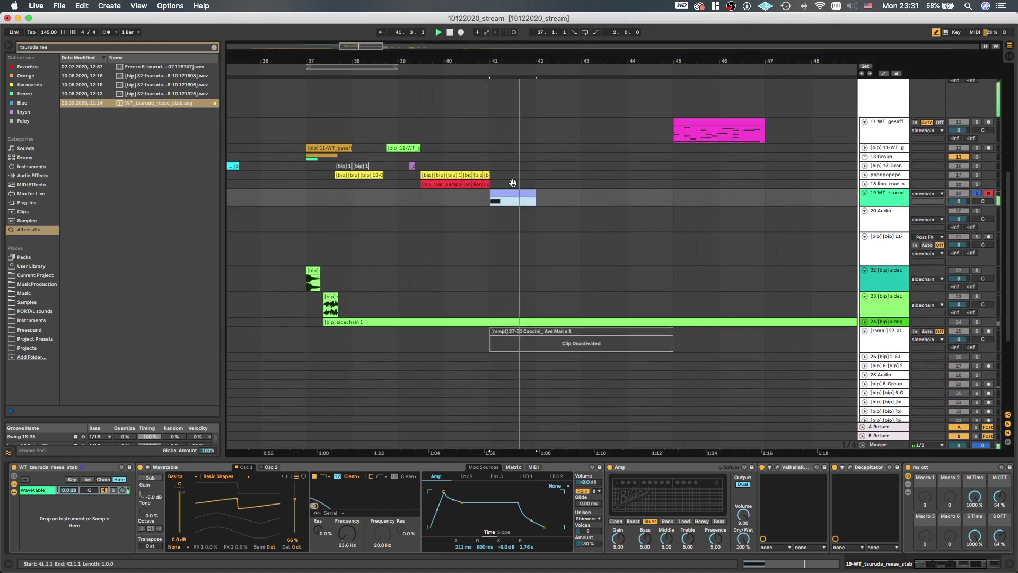
{"action": "scroll", "coordinate": [498, 191], "scroll_direction": "down", "scroll_amount": 1}
{"action": "key", "text": "space"}
{"action": "key", "text": "space"}
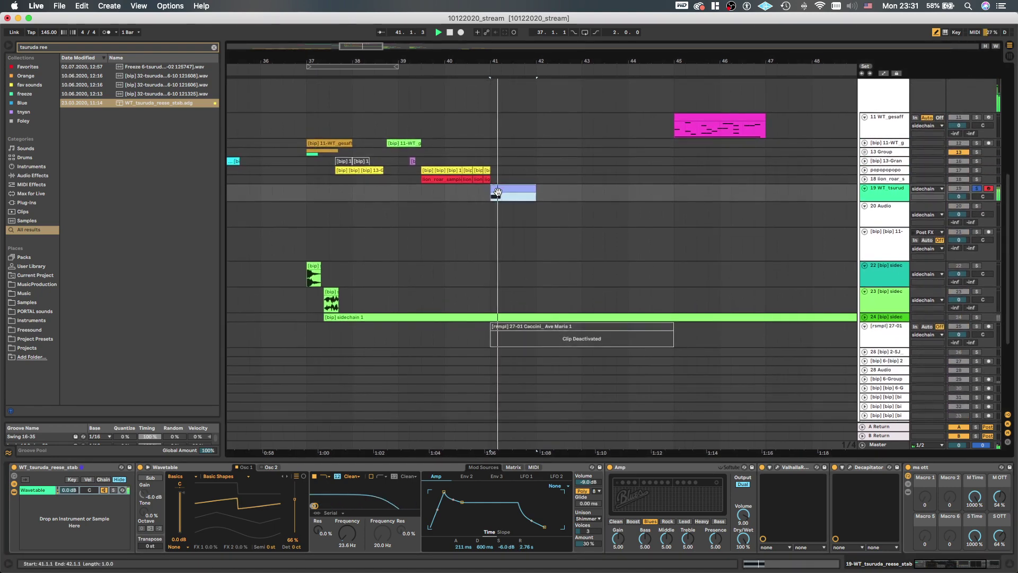
Replay the soloed stab and examine Wavetable's Matrix and MIDI modulation and the clip's Amp Release envelope
{"action": "key", "text": "a"}
{"action": "key", "text": "a"}
{"action": "scroll", "coordinate": [502, 190], "scroll_direction": "up", "scroll_amount": 4}
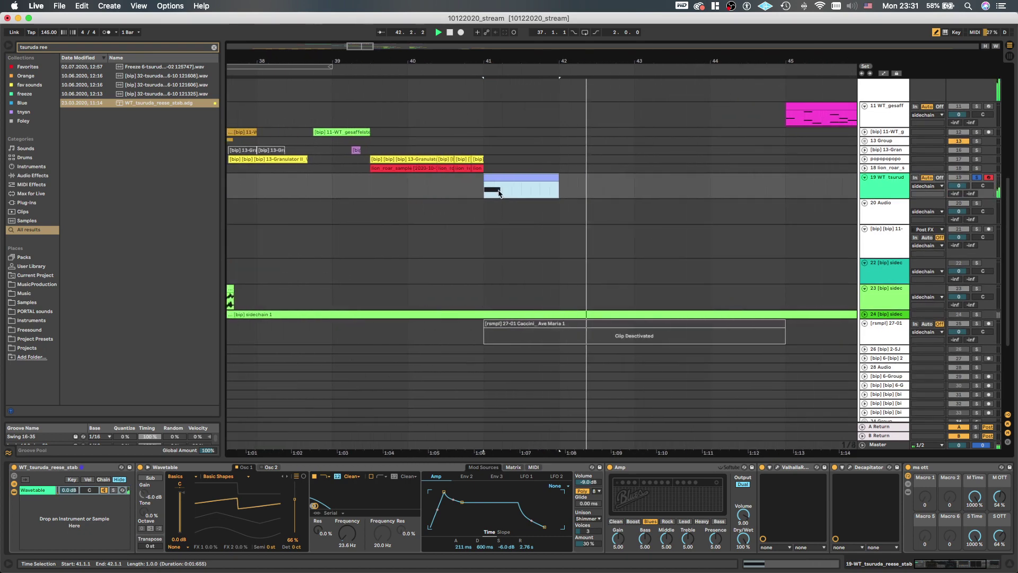
{"action": "key", "text": "space"}
{"action": "key", "text": "space"}
{"action": "left_click", "coordinate": [510, 467]}
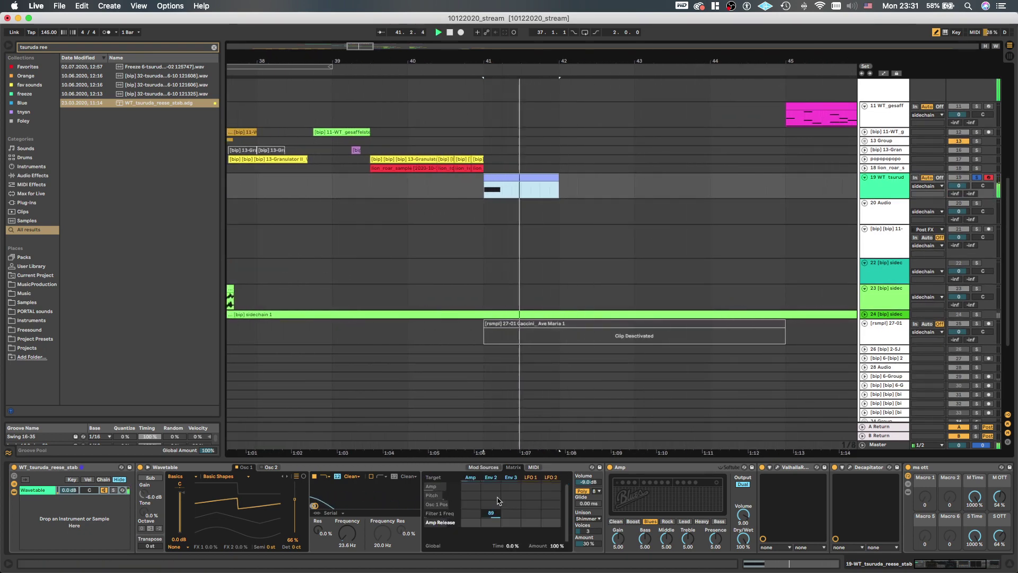
{"action": "left_click", "coordinate": [534, 467]}
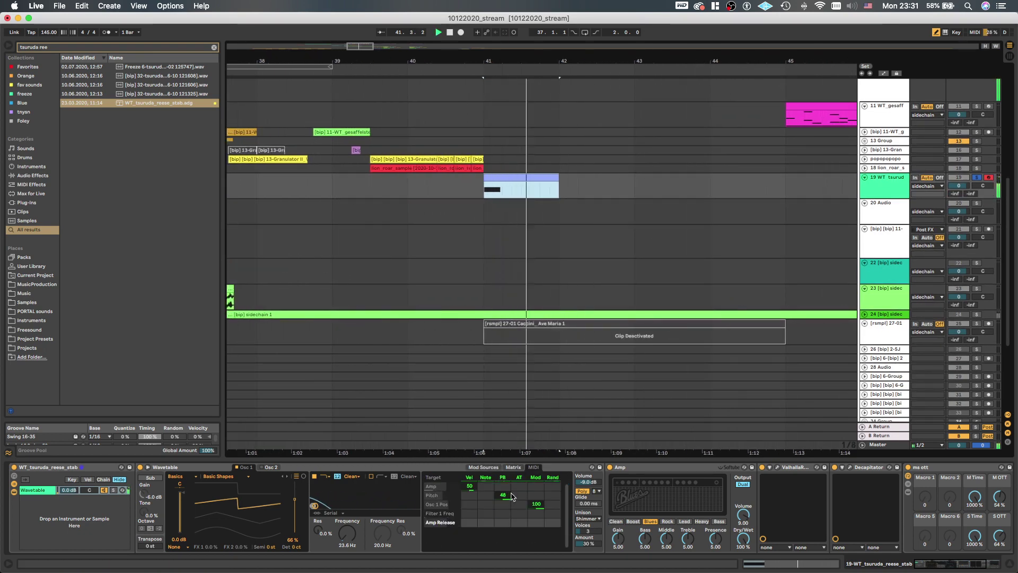
{"action": "left_click", "coordinate": [499, 189]}
{"action": "double_click", "coordinate": [498, 190]}
{"action": "scroll", "coordinate": [497, 185], "scroll_direction": "up", "scroll_amount": 1}
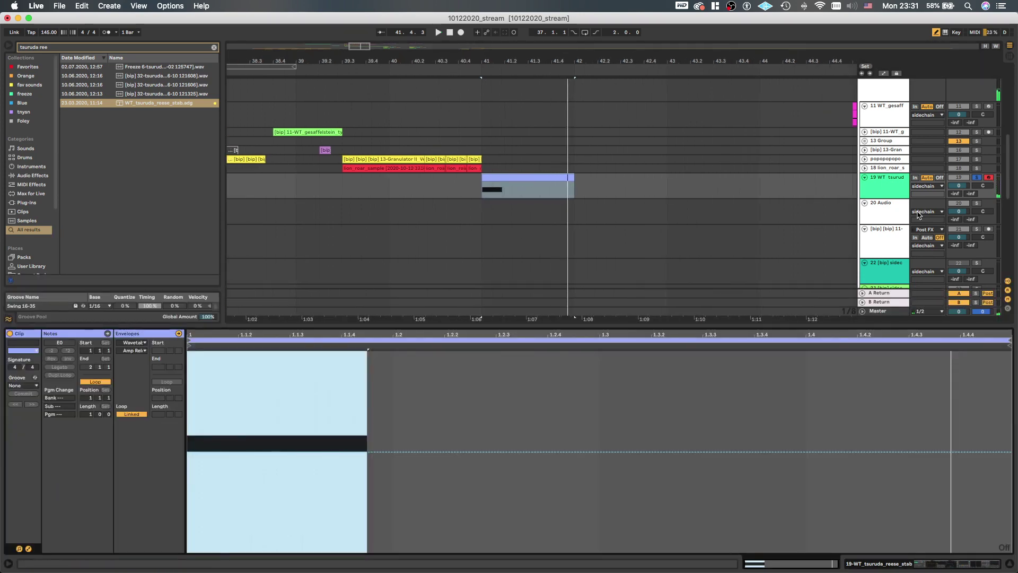
{"action": "left_click", "coordinate": [879, 183]}
Record the stab's output from 41.1.1 to about 43.2.3 onto a new audio track below it
{"action": "left_click", "coordinate": [481, 193]}
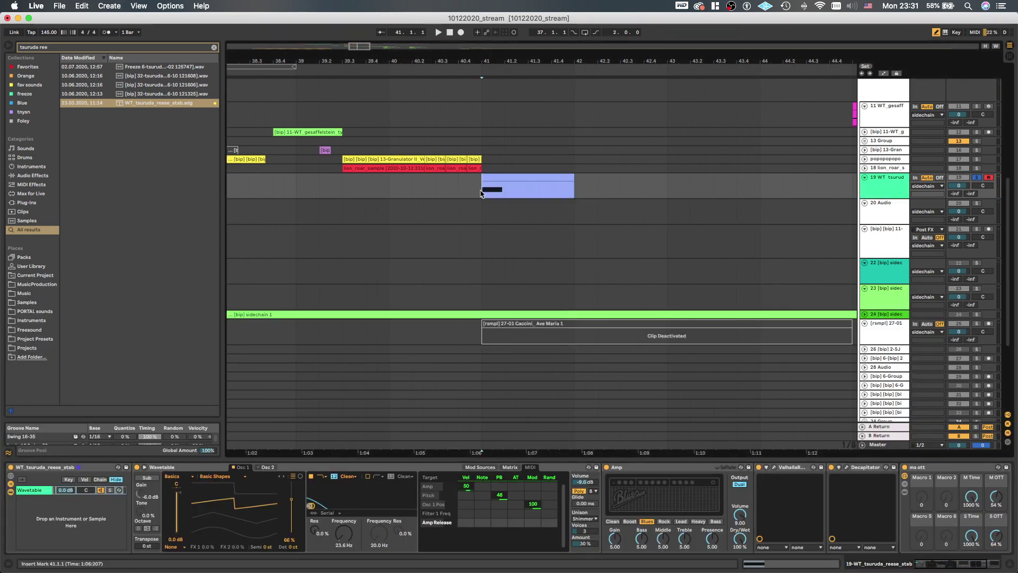
{"action": "key", "text": "super+t"}
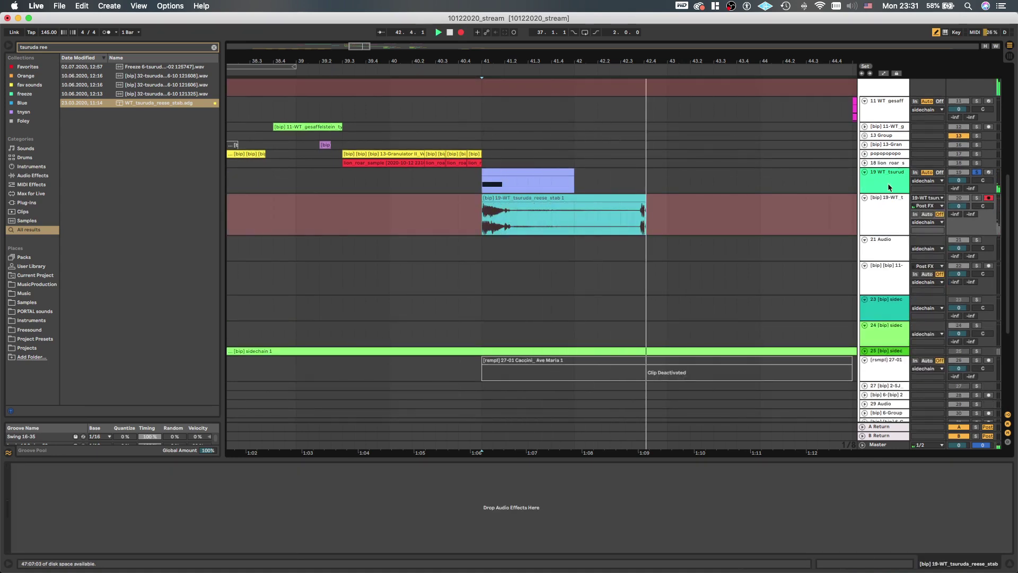
{"action": "key", "text": "space"}
Delete the original WT_tsuruda_reese_stab MIDI track and open the recorded audio clip at bar 41
{"action": "left_click", "coordinate": [889, 187]}
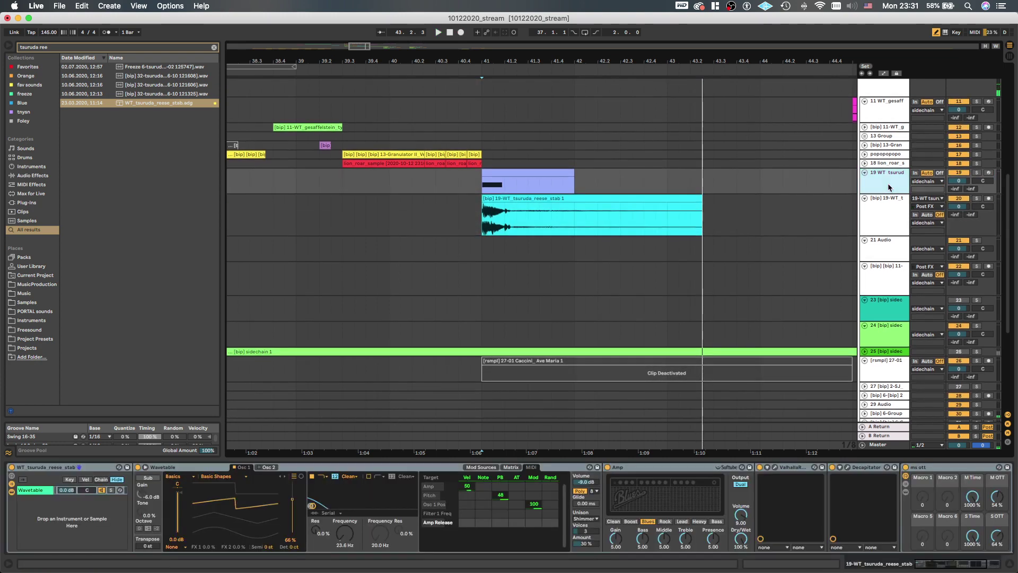
{"action": "key", "text": "Delete"}
{"action": "double_click", "coordinate": [507, 173]}
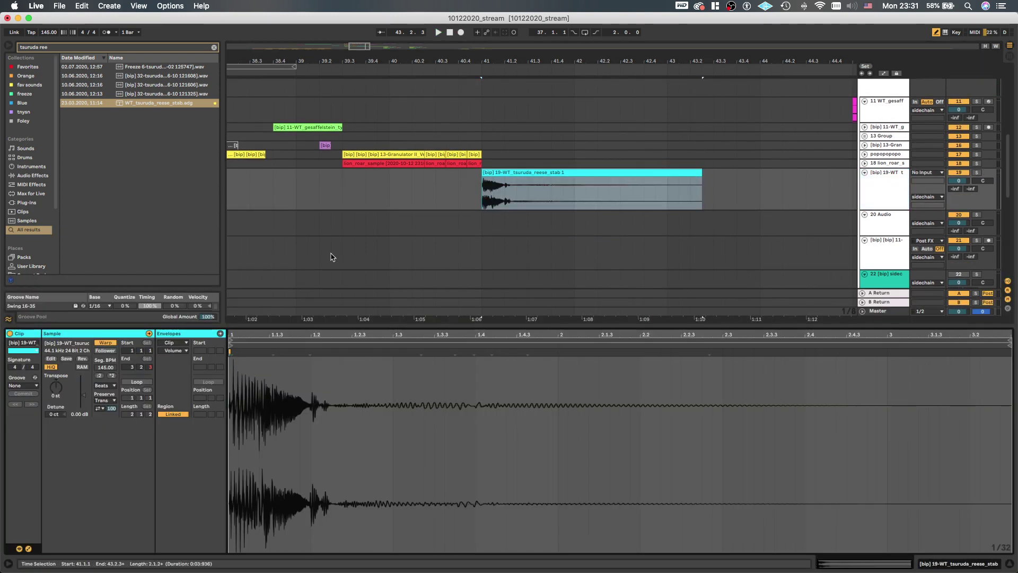
Set the recorded stab clip's warp mode to Complex Pro and show its Transposition envelope with the grid off
{"action": "left_click", "coordinate": [105, 386]}
{"action": "left_click", "coordinate": [109, 414]}
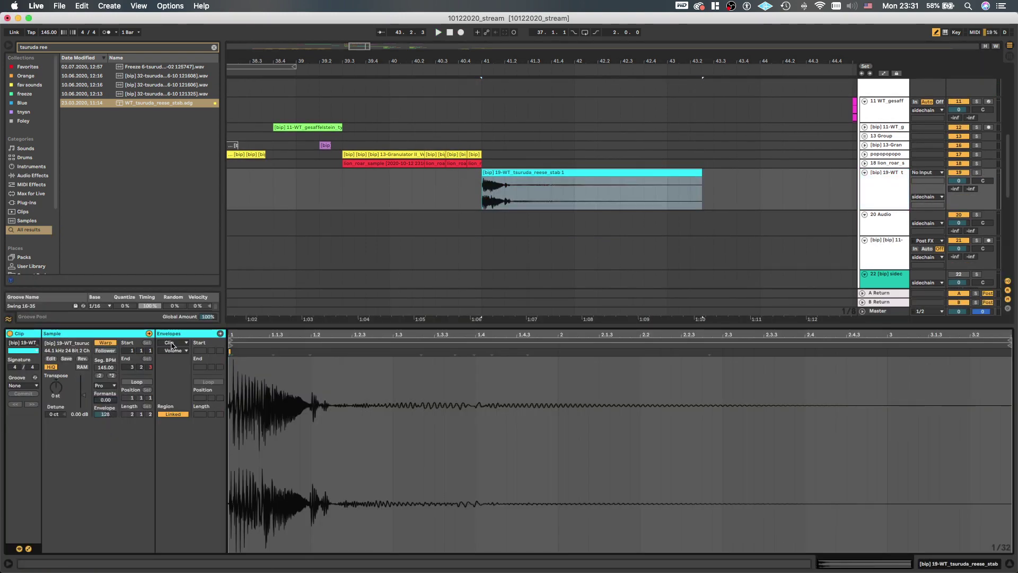
{"action": "left_click", "coordinate": [220, 333]}
{"action": "left_click", "coordinate": [175, 351]}
{"action": "left_click", "coordinate": [191, 393]}
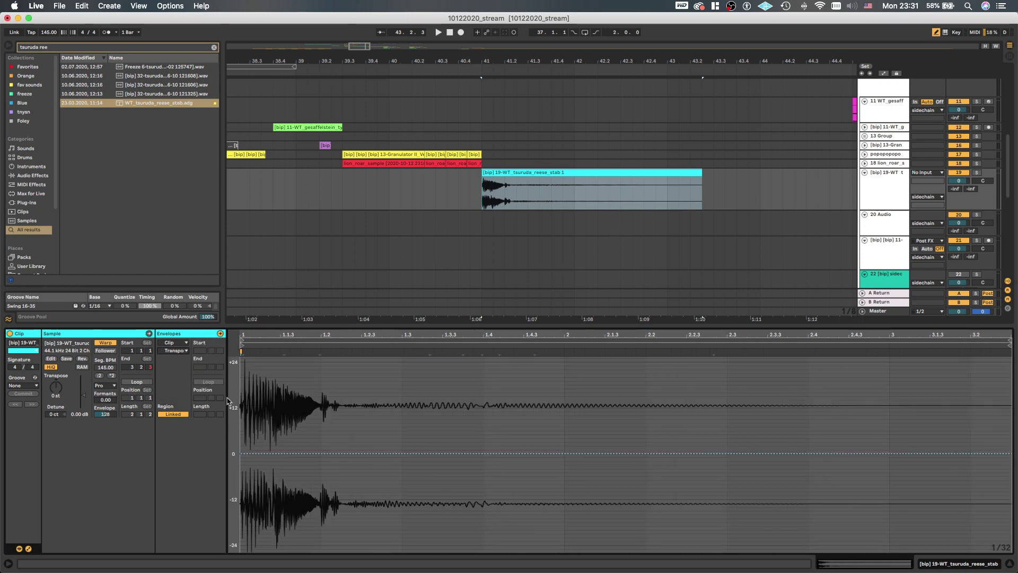
{"action": "right_click", "coordinate": [275, 441]}
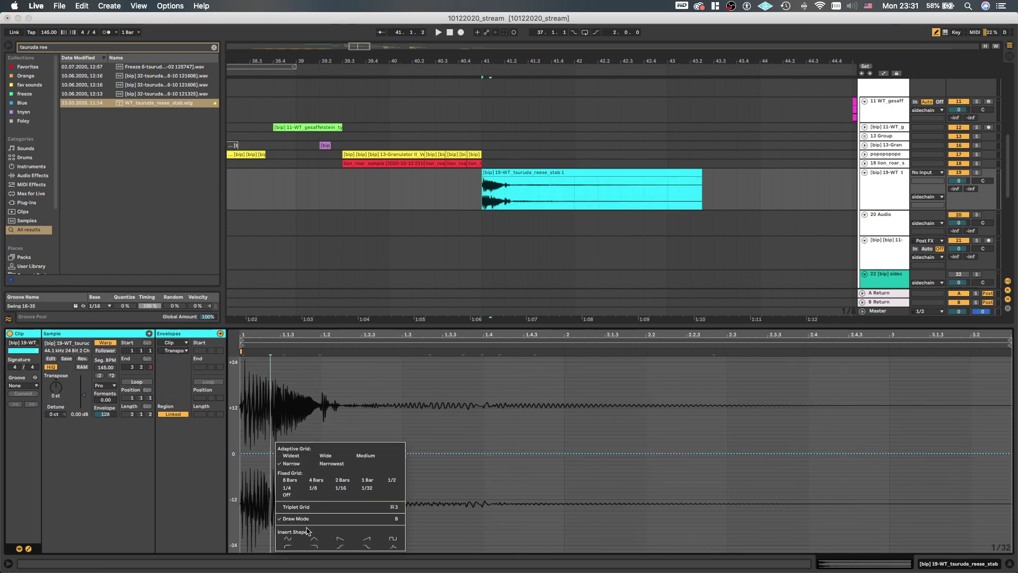
{"action": "left_click", "coordinate": [296, 497]}
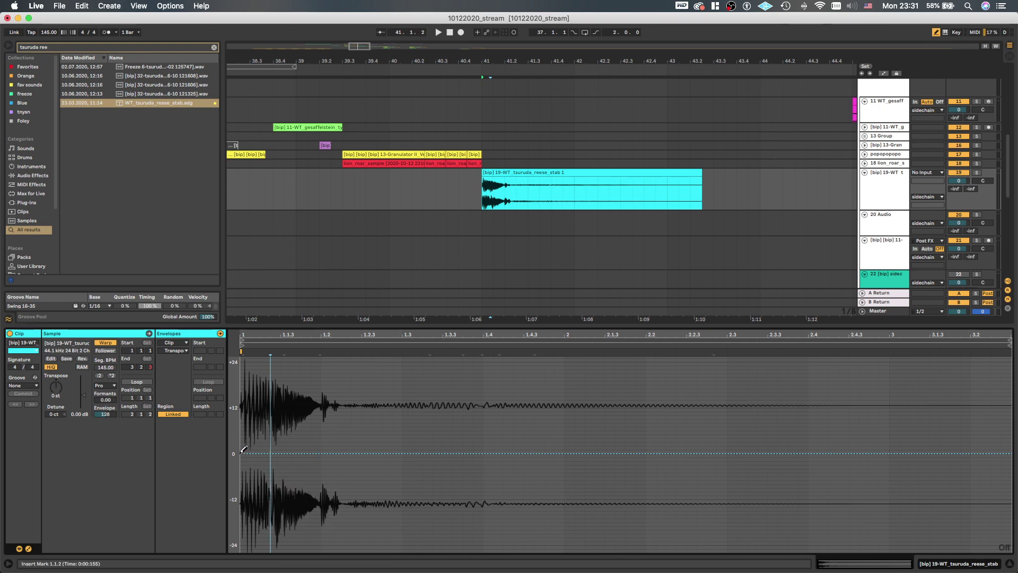
{"action": "left_click_drag", "start_coordinate": [261, 450], "coordinate": [275, 442]}
{"action": "left_click_drag", "start_coordinate": [302, 389], "coordinate": [321, 422]}
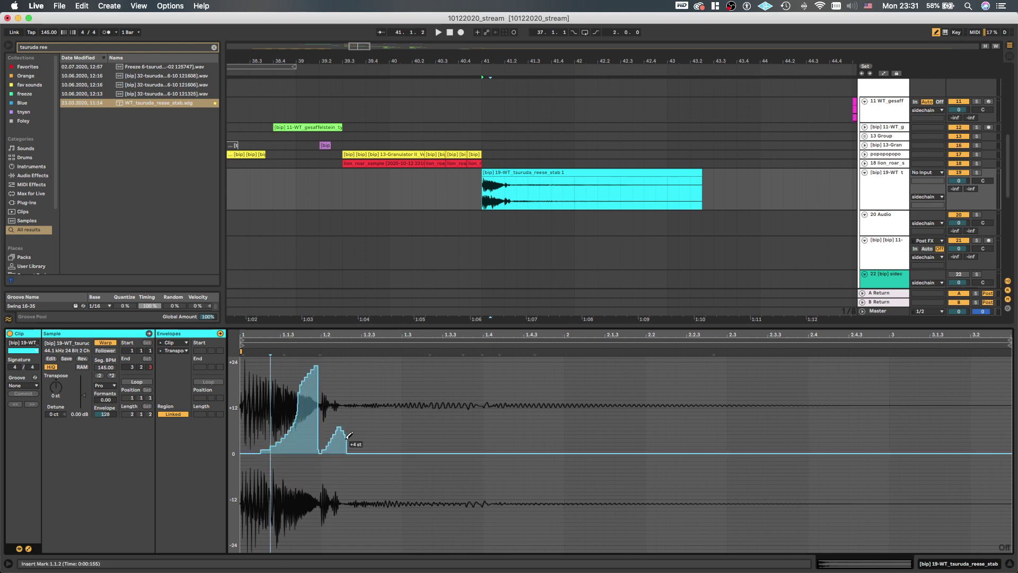
{"action": "key", "text": "super+z"}
Draw a transposition curve rising to about +24 st near 1.2 and falling back to 0 before 2, and play it
{"action": "mouse_move", "coordinate": [245, 451]}
{"action": "left_mouse_down"}
{"action": "mouse_move", "coordinate": [332, 379]}
{"action": "mouse_move", "coordinate": [396, 395]}
{"action": "left_mouse_up"}
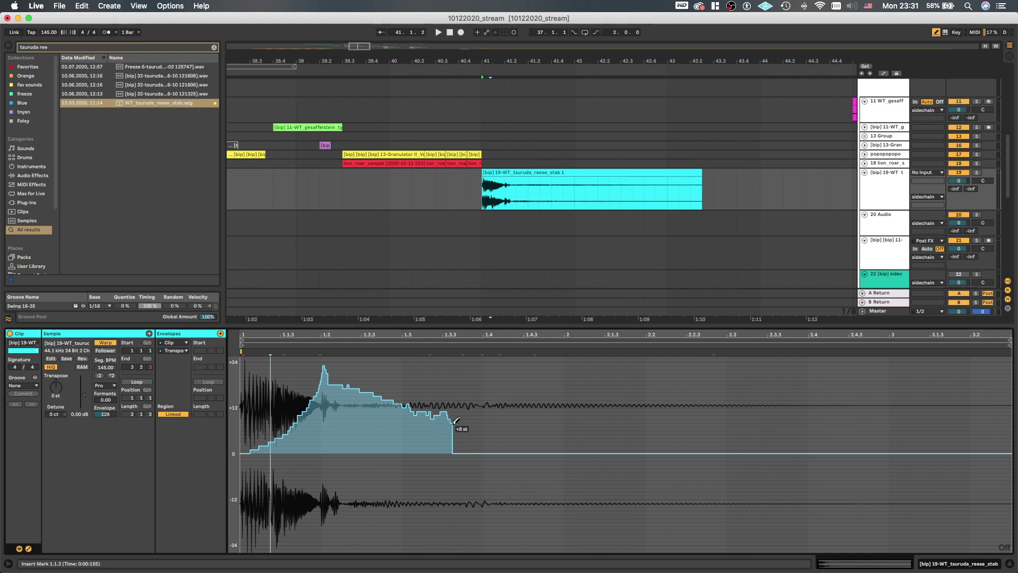
{"action": "left_click_drag", "start_coordinate": [457, 420], "coordinate": [468, 419]}
{"action": "right_click", "coordinate": [469, 404]}
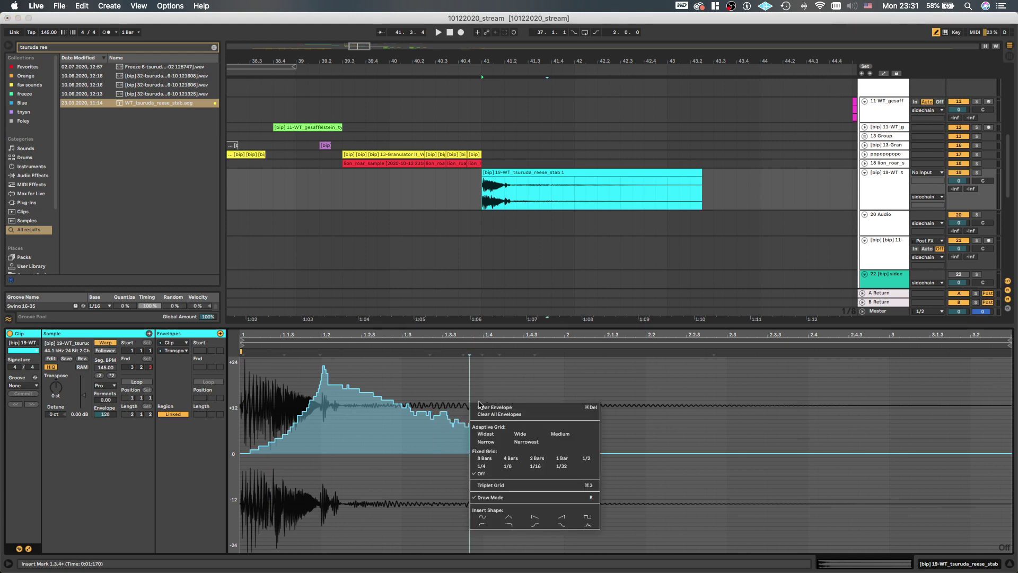
{"action": "left_click", "coordinate": [402, 382]}
{"action": "key", "text": "space"}
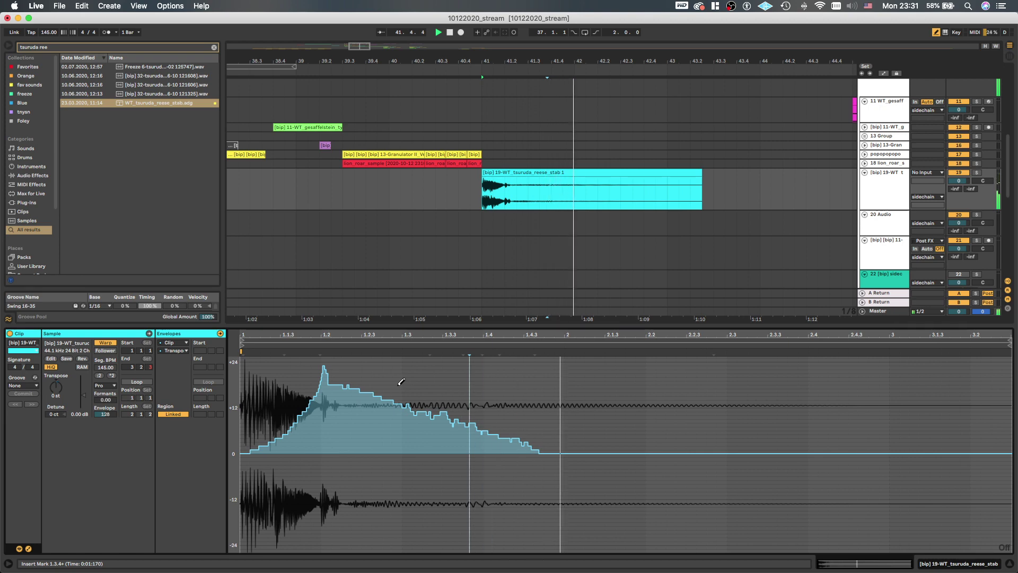
{"action": "key", "text": "space"}
{"action": "key", "text": "space"}
{"action": "key", "text": "space"}
Record the pitch-bent stab from 41.1.1 to about 42.4 onto a new audio track below it
{"action": "left_click", "coordinate": [483, 198]}
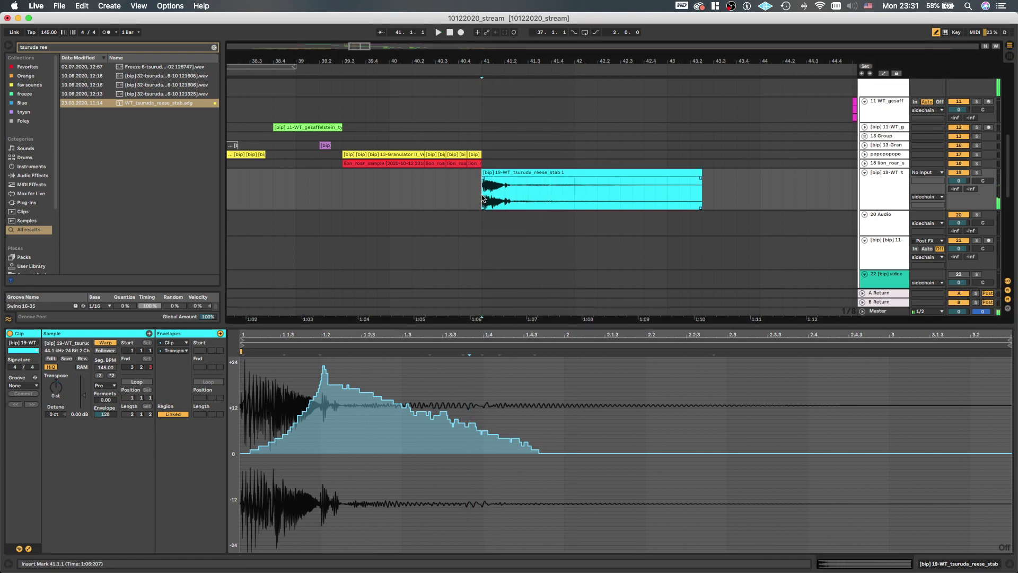
{"action": "key", "text": "super+b"}
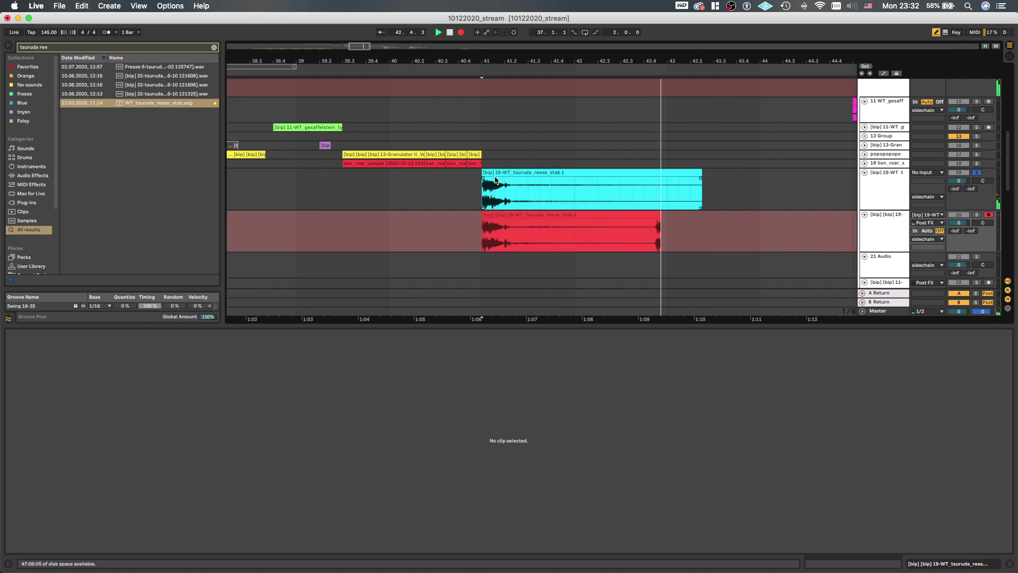
{"action": "left_click", "coordinate": [496, 180]}
{"action": "key", "text": "space"}
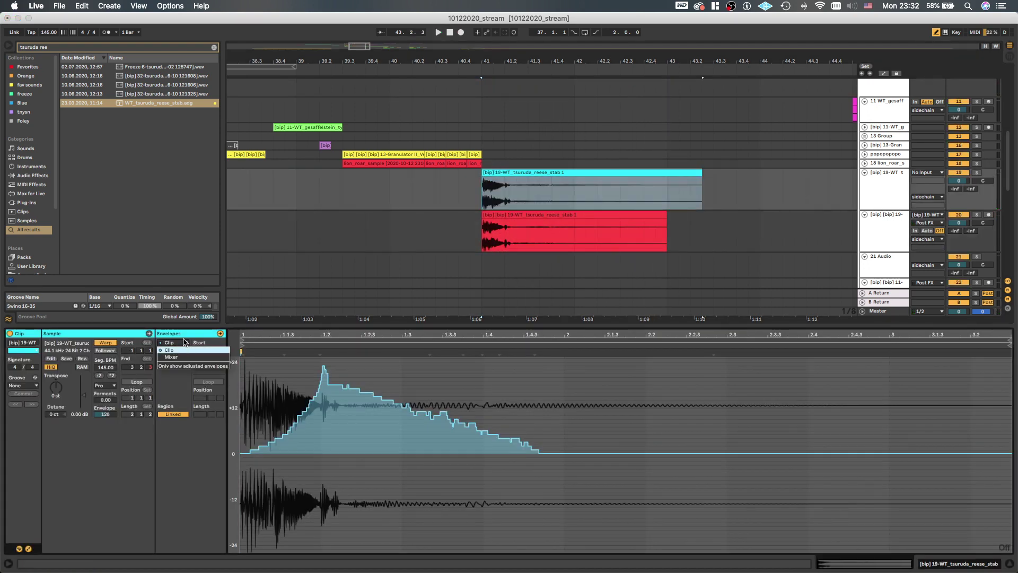
Clear the drawn transposition curve from the original stab clip and turn off its warping
{"action": "key", "text": "a"}
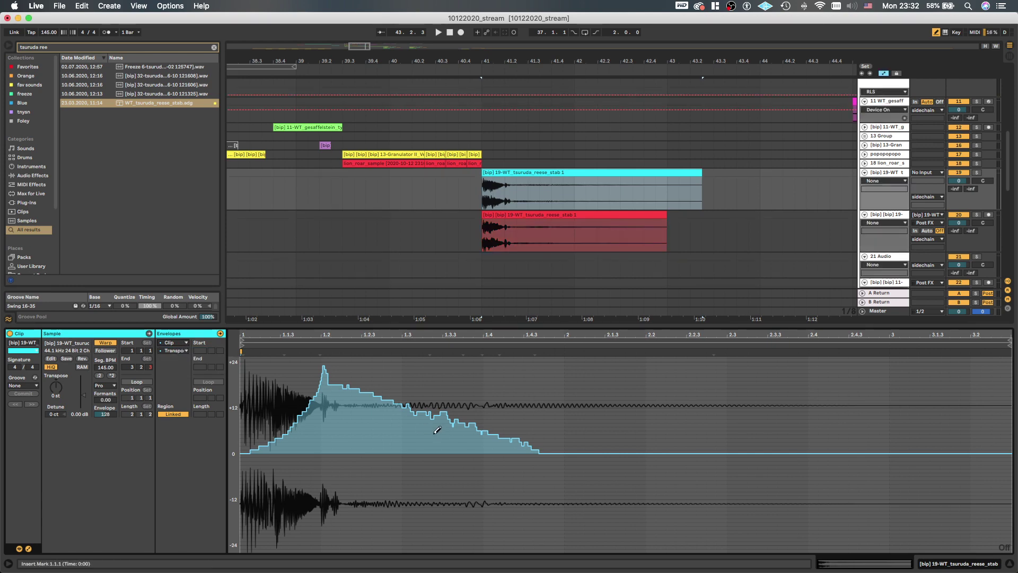
{"action": "left_click_drag", "start_coordinate": [574, 479], "coordinate": [90, 301]}
{"action": "key", "text": "Delete"}
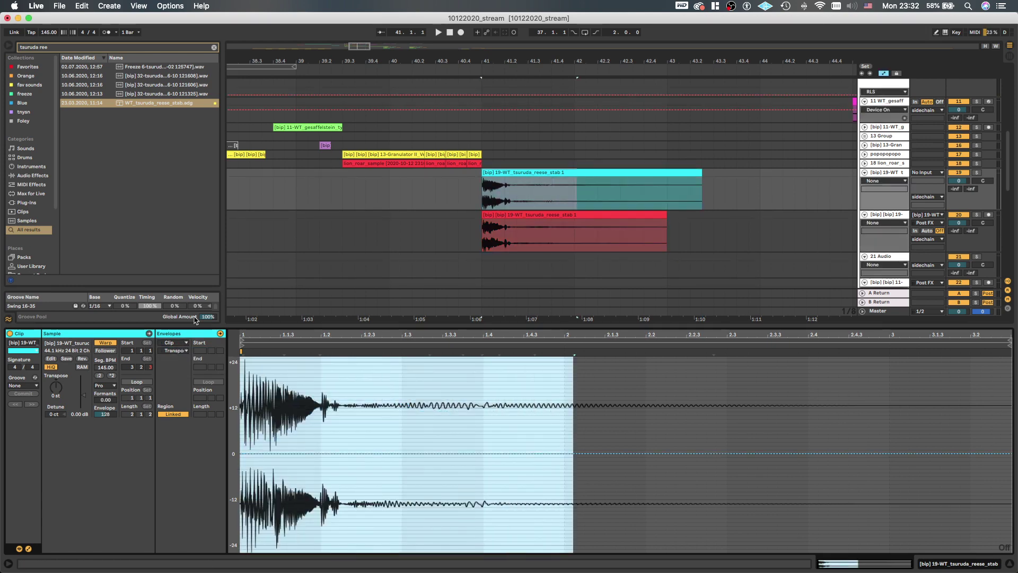
{"action": "left_click", "coordinate": [105, 343]}
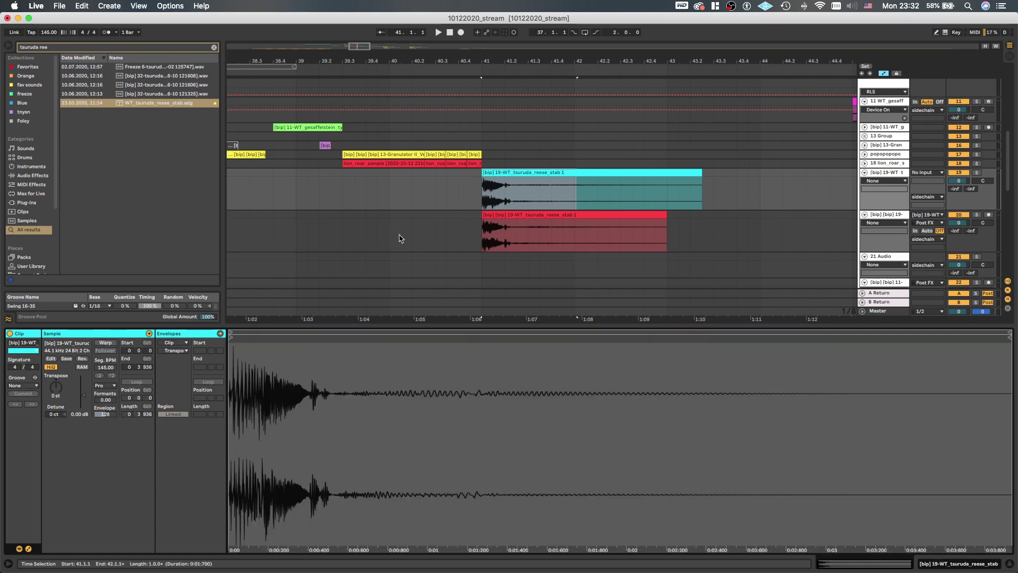
Play both stab layers from bar 41 and pan the original to 27L and the pitch-bent copy to 43R
{"action": "left_click", "coordinate": [484, 207]}
{"action": "key", "text": "space"}
{"action": "left_click", "coordinate": [485, 228]}
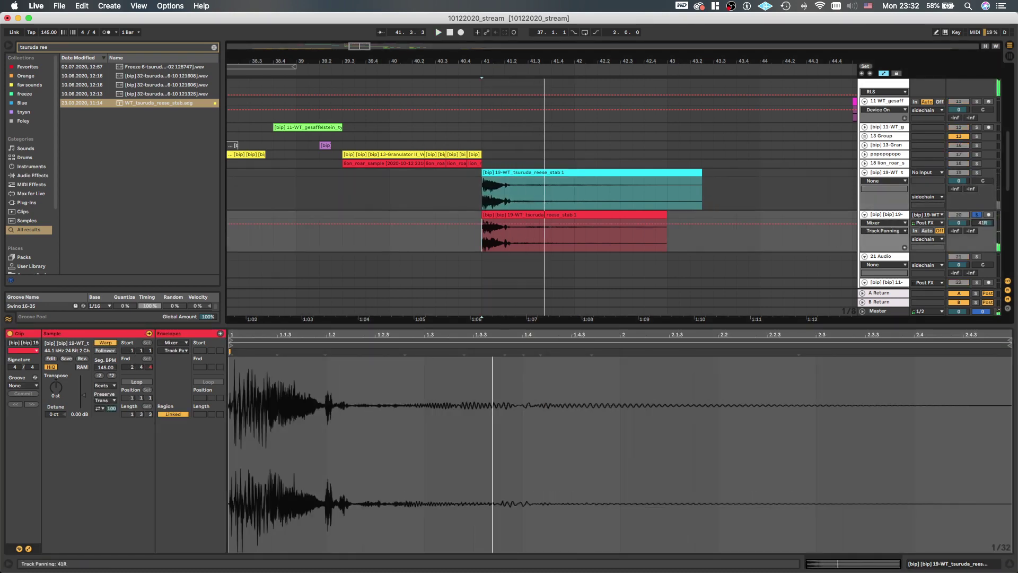
{"action": "left_click_drag", "start_coordinate": [985, 185], "coordinate": [986, 184]}
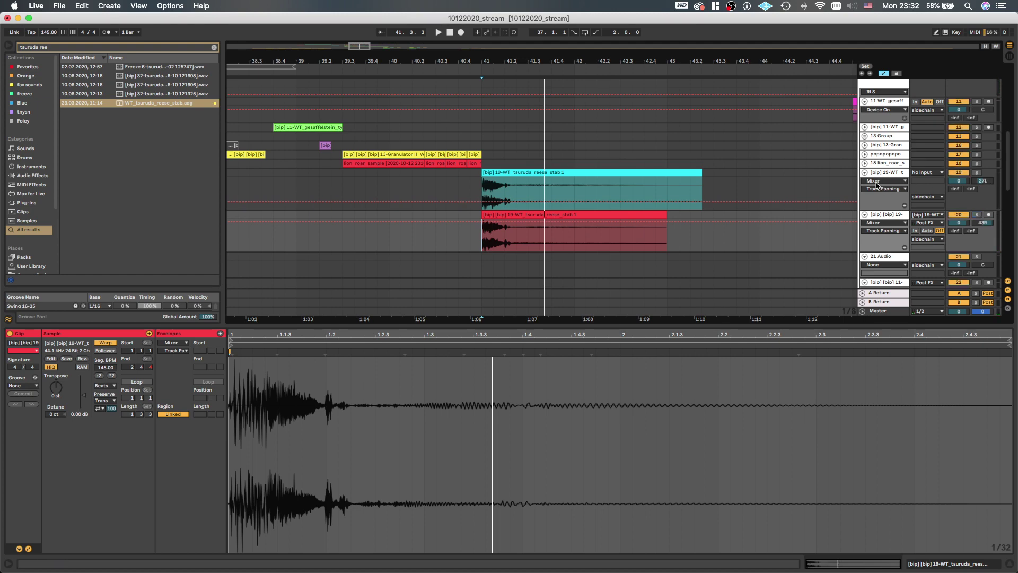
{"action": "key", "text": "space"}
{"action": "key", "text": "a"}
Trim both stab clips to half a bar, from 41.1.1 to about 41.3.1, and fade out their ends
{"action": "scroll", "coordinate": [524, 225], "scroll_direction": "down", "scroll_amount": 6}
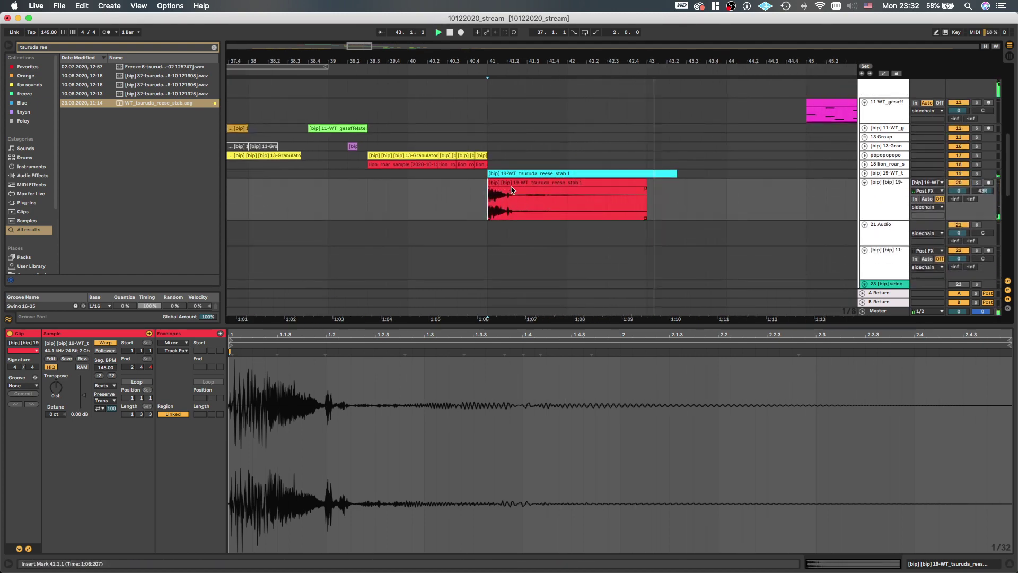
{"action": "scroll", "coordinate": [511, 178], "scroll_direction": "down", "scroll_amount": 2}
{"action": "scroll", "coordinate": [510, 178], "scroll_direction": "down", "scroll_amount": 1}
{"action": "scroll", "coordinate": [502, 150], "scroll_direction": "up", "scroll_amount": 2}
{"action": "left_click", "coordinate": [519, 199]}
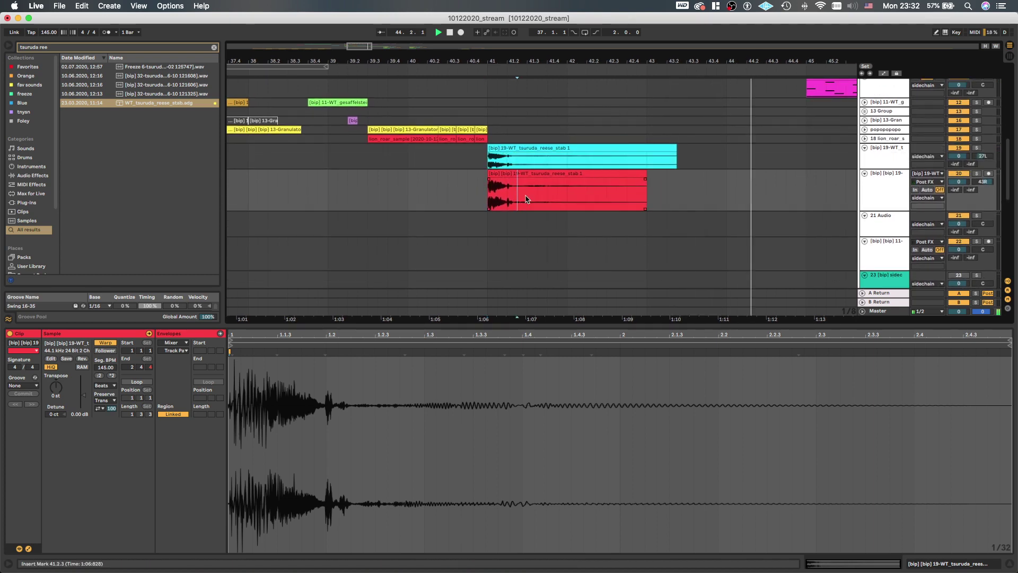
{"action": "scroll", "coordinate": [523, 201], "scroll_direction": "down", "scroll_amount": 2}
{"action": "scroll", "coordinate": [526, 160], "scroll_direction": "up", "scroll_amount": 4}
{"action": "left_click_drag", "start_coordinate": [742, 207], "coordinate": [524, 151]}
{"action": "key", "text": "space"}
{"action": "key", "text": "Delete"}
{"action": "key", "text": "space"}
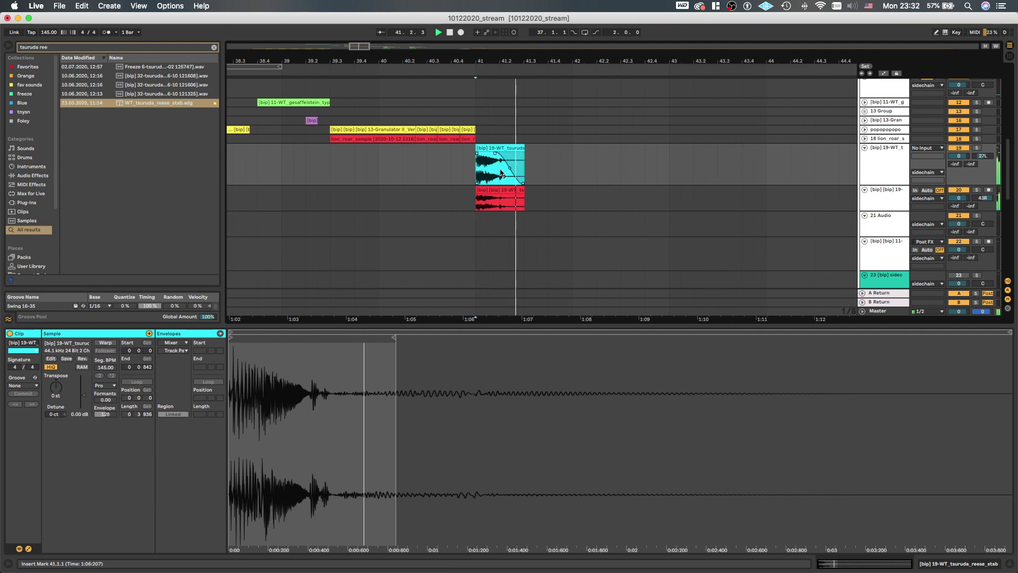
{"action": "left_click", "coordinate": [517, 200]}
{"action": "scroll", "coordinate": [517, 200], "scroll_direction": "down", "scroll_amount": 5}
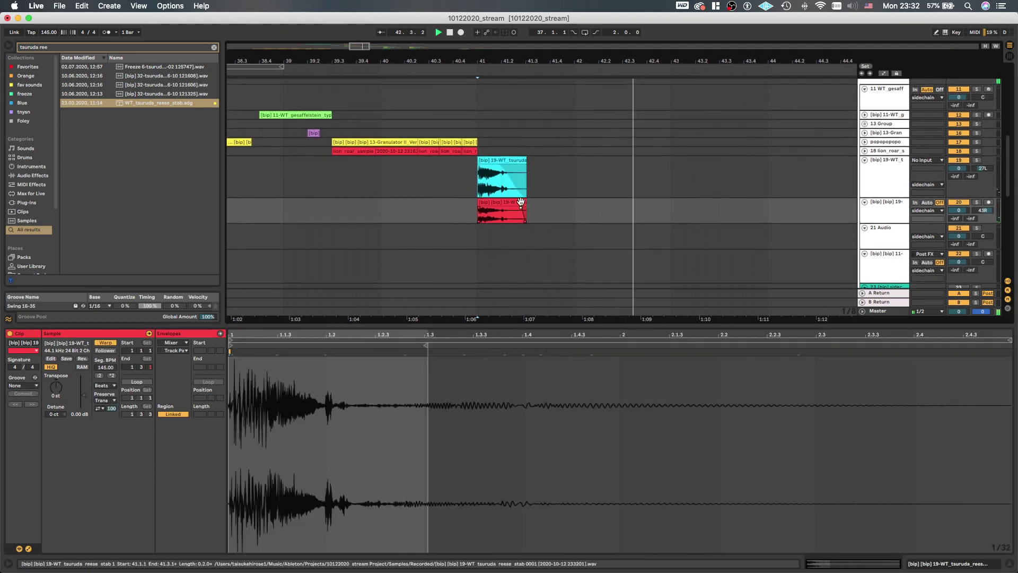
Replay the trimmed layers from 41.1.1 and pan the original stab track to 50L and the pitch-bent track to 50R
{"action": "key", "text": "shift+Tab"}
{"action": "scroll", "coordinate": [518, 189], "scroll_direction": "down", "scroll_amount": 3}
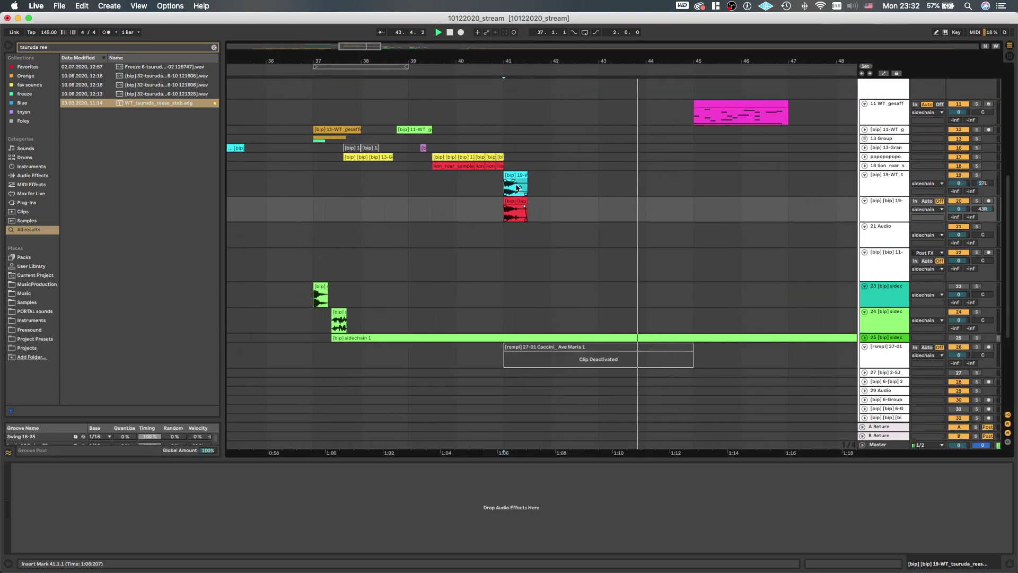
{"action": "scroll", "coordinate": [530, 190], "scroll_direction": "left", "scroll_amount": 1}
{"action": "left_click", "coordinate": [535, 190]}
{"action": "key", "text": "space"}
{"action": "key", "text": "space"}
{"action": "key", "text": "space"}
{"action": "key", "text": "space"}
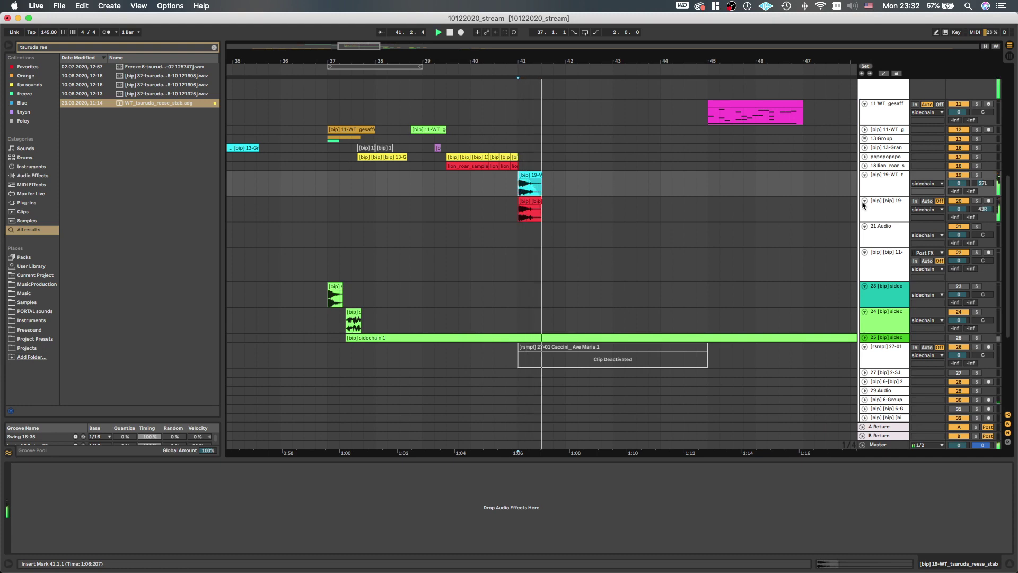
{"action": "key", "text": "space"}
{"action": "key", "text": "space"}
{"action": "left_click_drag", "start_coordinate": [983, 184], "coordinate": [983, 200]}
{"action": "key", "text": "space"}
{"action": "key", "text": "space"}
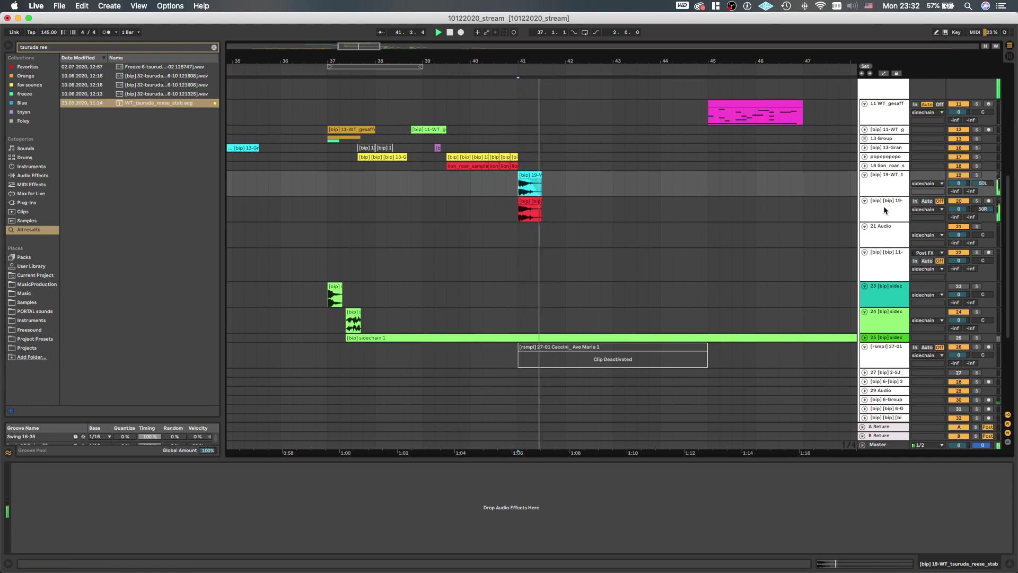
Group the two panned stab tracks together and stop playback
{"action": "left_click", "coordinate": [887, 193]}
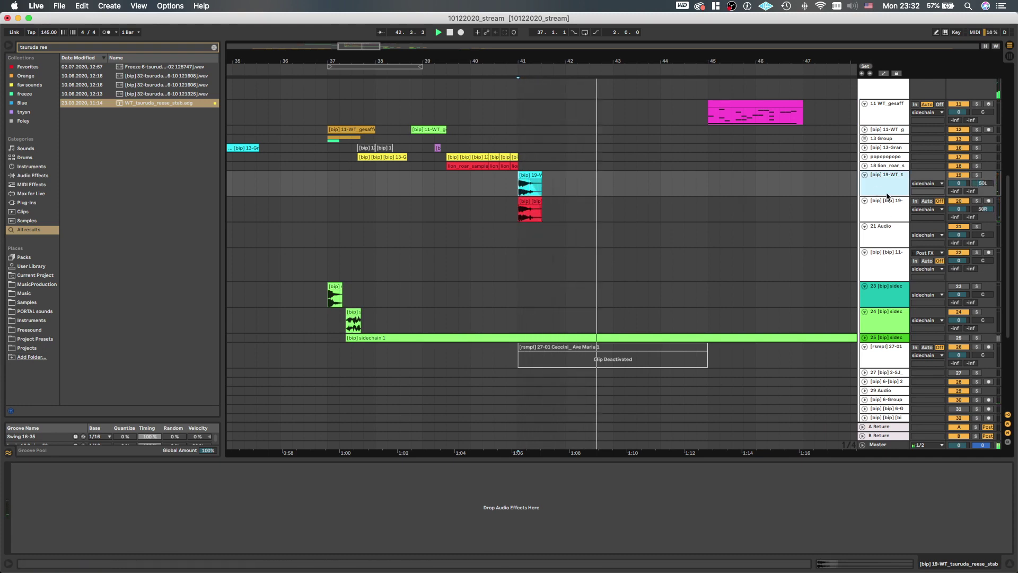
{"action": "left_click", "coordinate": [891, 213], "text": "shift"}
{"action": "key", "text": "super+g"}
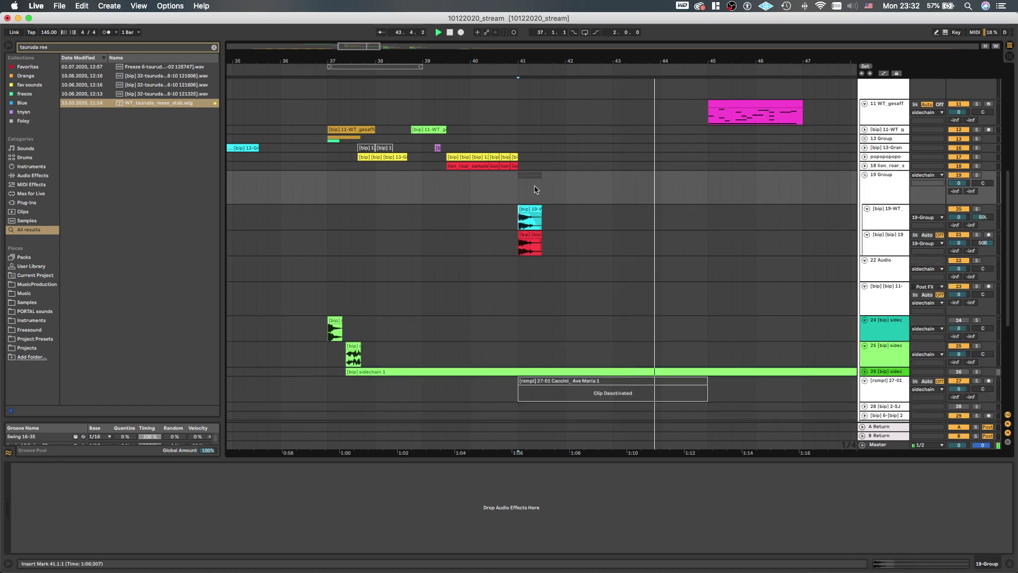
{"action": "key", "text": "space"}
Add an Amp followed by a Saturator with default presets to the stab group
{"action": "key", "text": "super+f"}
{"action": "type", "text": "amp"}
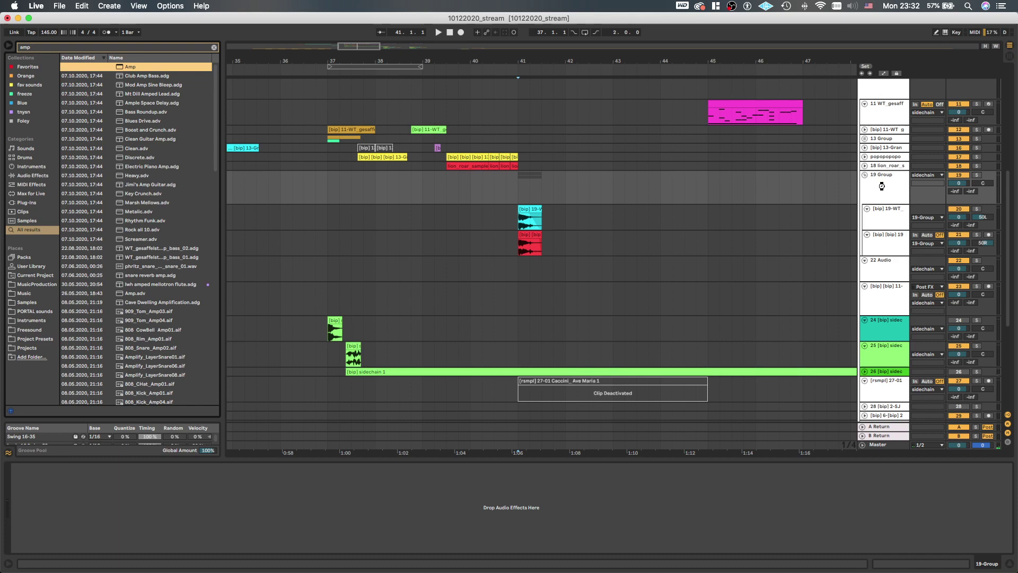
{"action": "key", "text": "Return"}
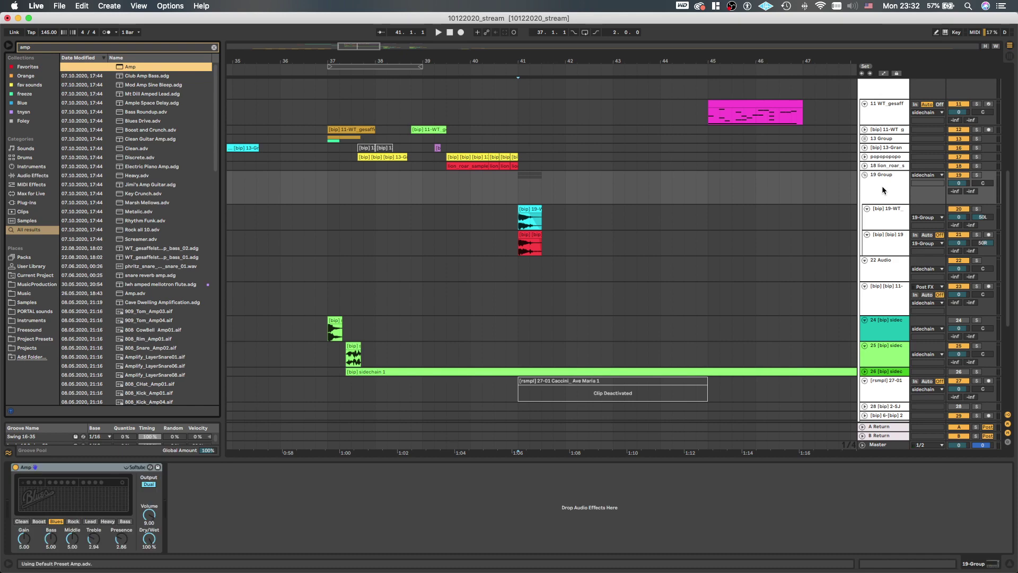
{"action": "key", "text": "super+f"}
{"action": "type", "text": "satura"}
{"action": "key", "text": "Return"}
Automate the group's Saturator Drive to rise from about 41.3 and drop back at about bar 42
{"action": "scroll", "coordinate": [795, 280], "scroll_direction": "down", "scroll_amount": 3}
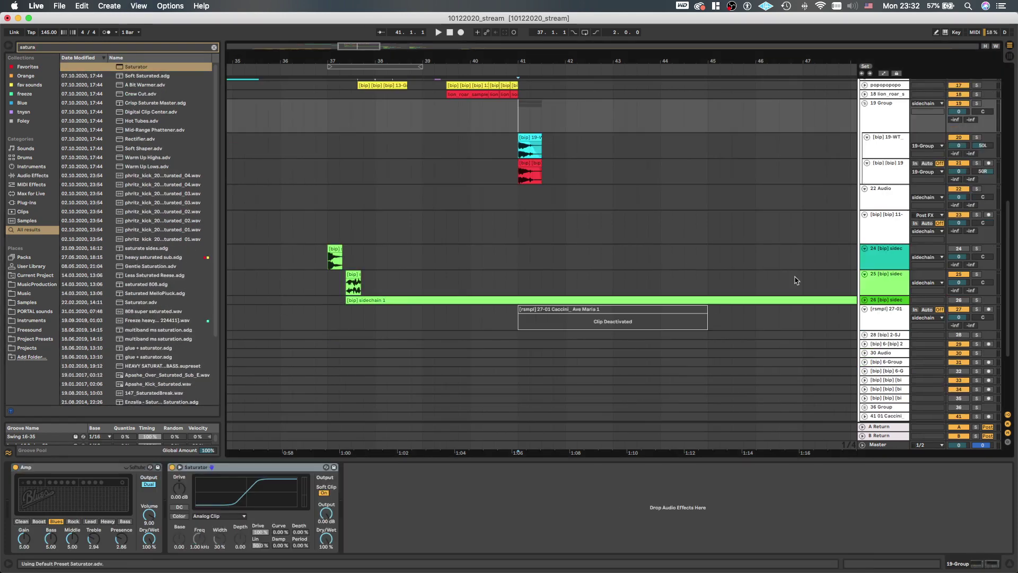
{"action": "key", "text": "a"}
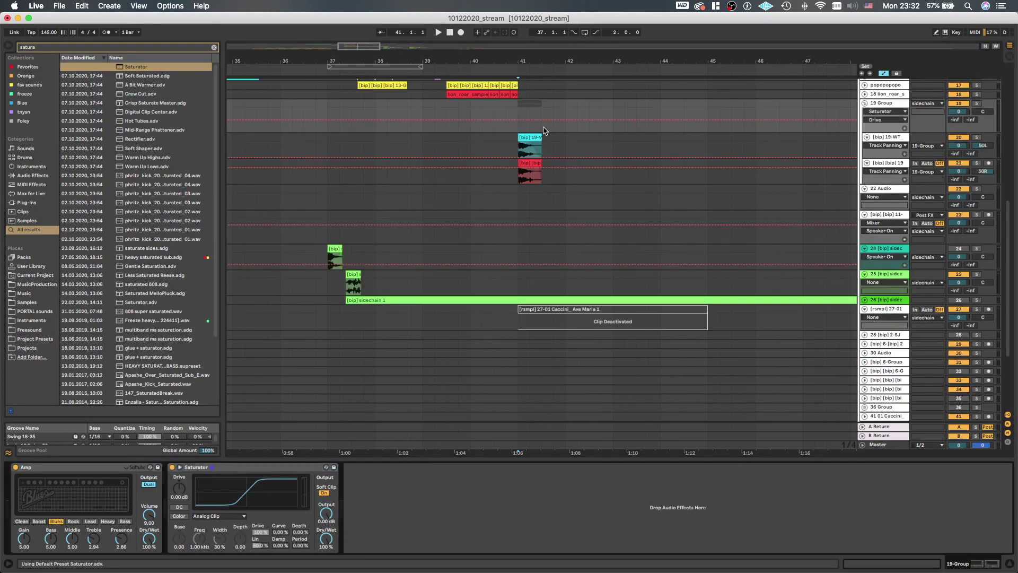
{"action": "left_click_drag", "start_coordinate": [540, 122], "coordinate": [565, 108]}
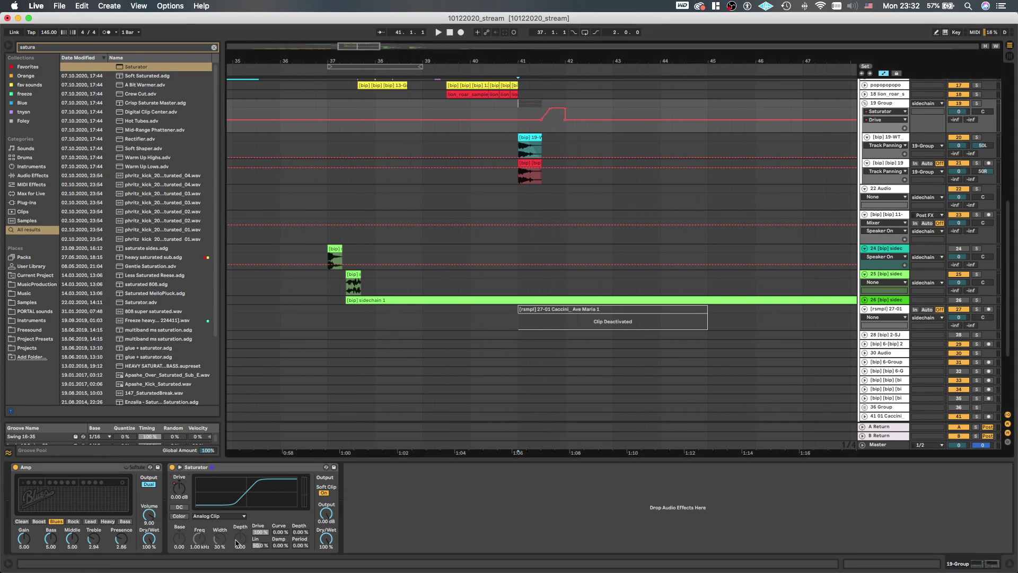
Set the Amp's Dry/Wet to 0%, automate it to ramp up from about 41.2 to 41.3, and play the result
{"action": "left_click_drag", "start_coordinate": [149, 549], "coordinate": [149, 565]}
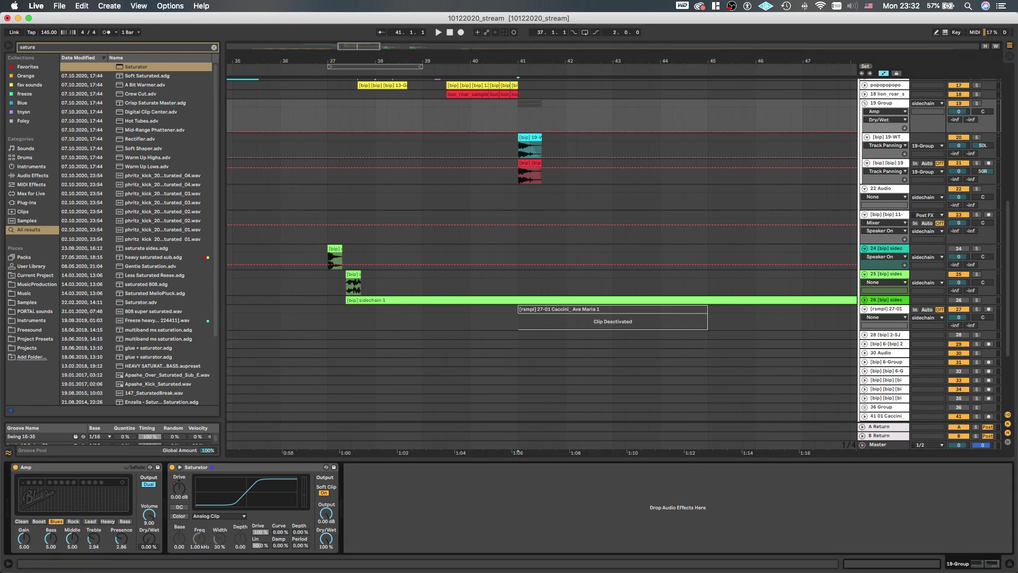
{"action": "left_click", "coordinate": [533, 132]}
{"action": "left_click_drag", "start_coordinate": [541, 132], "coordinate": [542, 108]}
{"action": "left_click", "coordinate": [515, 115]}
{"action": "key", "text": "space"}
{"action": "key", "text": "minus"}
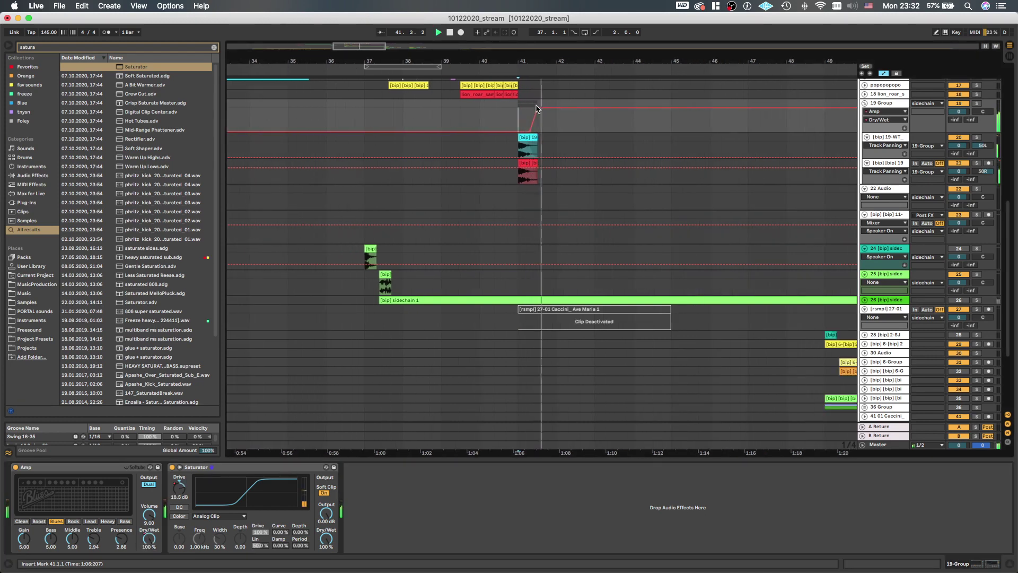
{"action": "key", "text": "space"}
Add a Reverb before the Amp on the stab group and replay the stab from bar 41
{"action": "key", "text": "super+f"}
{"action": "type", "text": "reverb"}
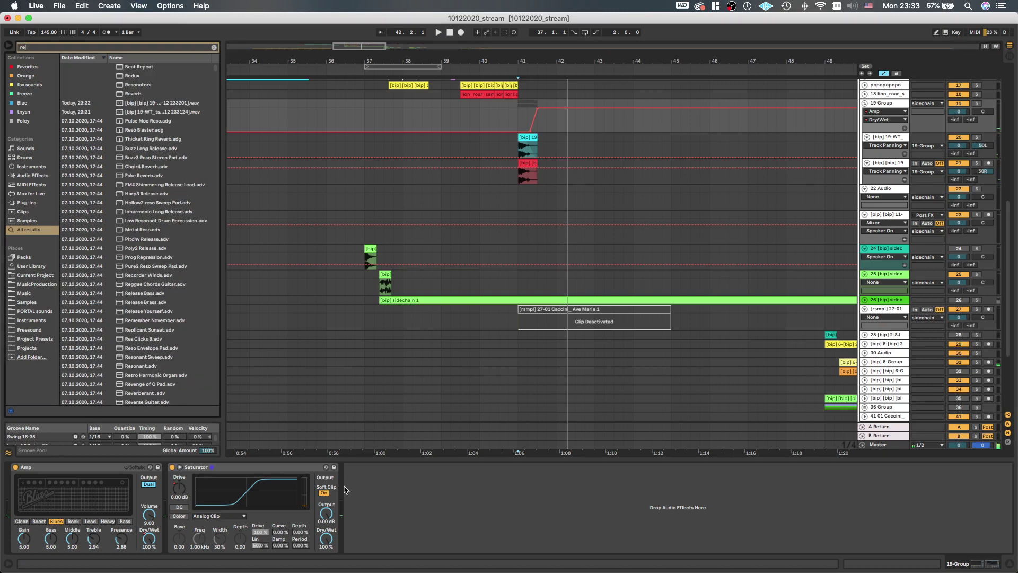
{"action": "left_click_drag", "start_coordinate": [344, 486], "coordinate": [56, 508]}
{"action": "left_click_drag", "start_coordinate": [148, 467], "coordinate": [148, 468]}
{"action": "key", "text": "space"}
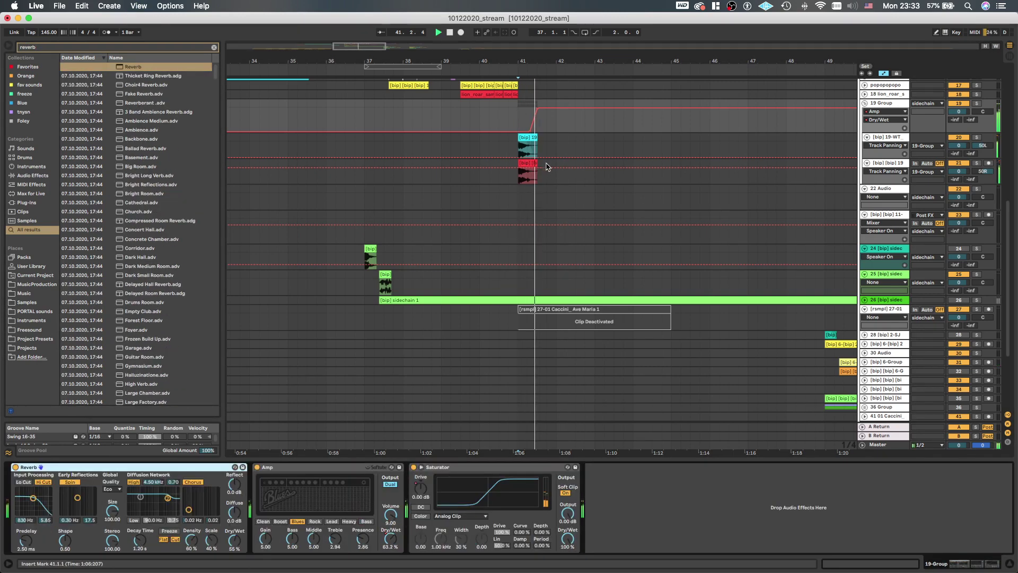
{"action": "key", "text": "space"}
{"action": "key", "text": "space"}
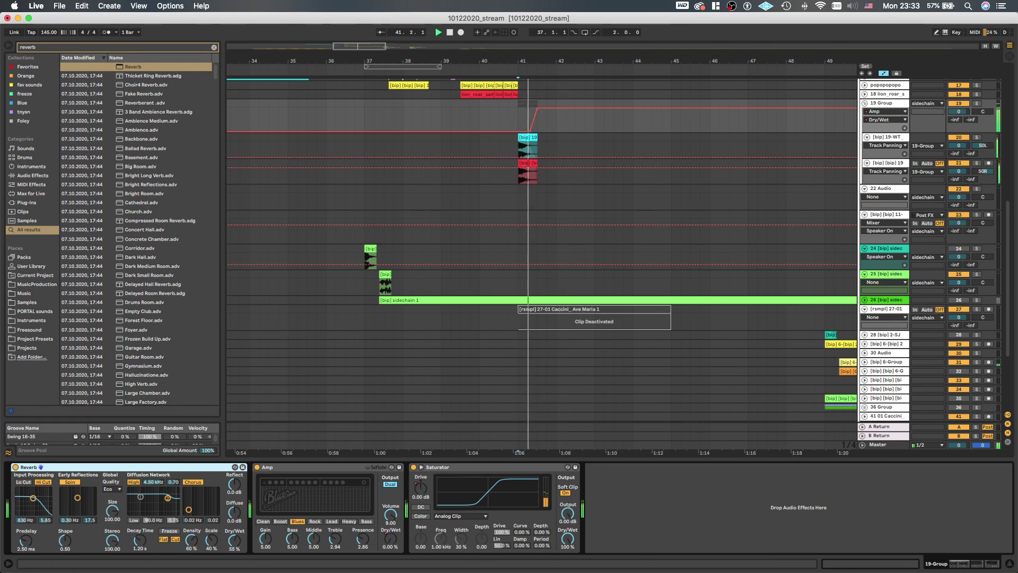
Turn off the stab group Reverb's Hi Cut, raise its Decay Time to 2.01 s and play the result
{"action": "left_click", "coordinate": [43, 482]}
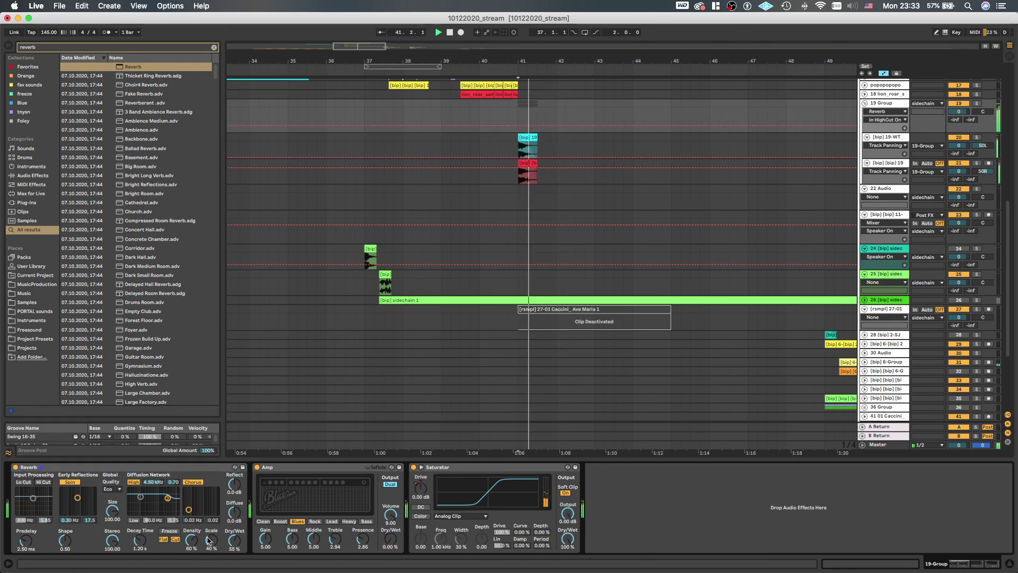
{"action": "left_click_drag", "start_coordinate": [140, 540], "coordinate": [140, 527]}
{"action": "key", "text": "space"}
{"action": "key", "text": "space"}
{"action": "key", "text": "space"}
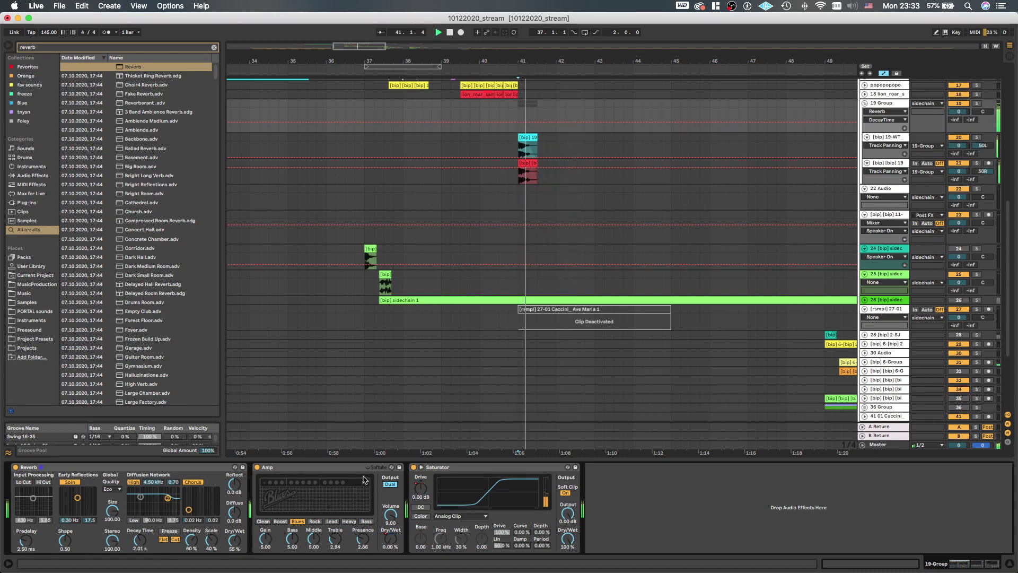
Create a resampling track below the stab group and record a first take of the group from bar 41
{"action": "key", "text": "a"}
{"action": "left_click", "coordinate": [519, 121]}
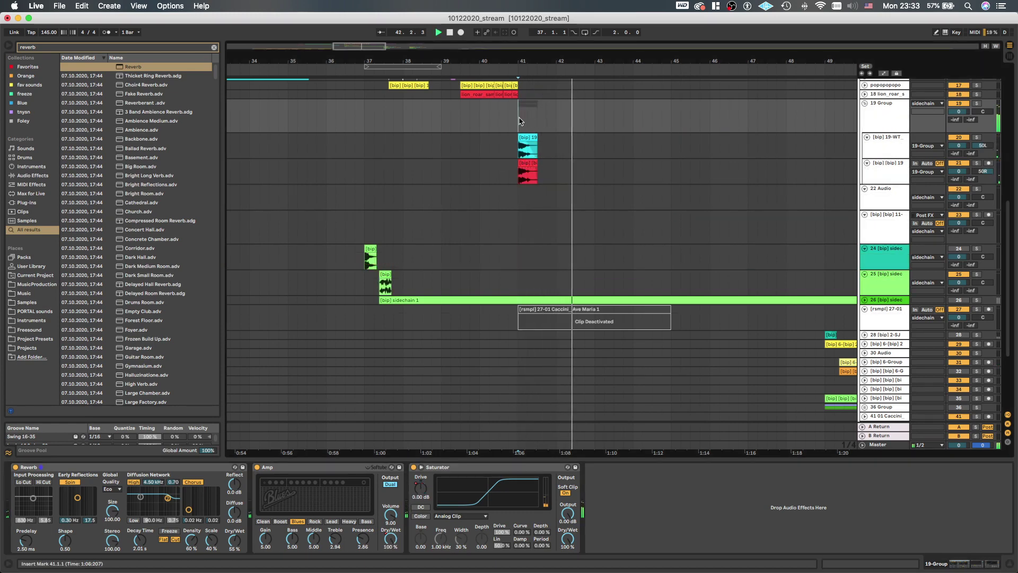
{"action": "key", "text": "space"}
{"action": "key", "text": "s"}
{"action": "key", "text": "super+t"}
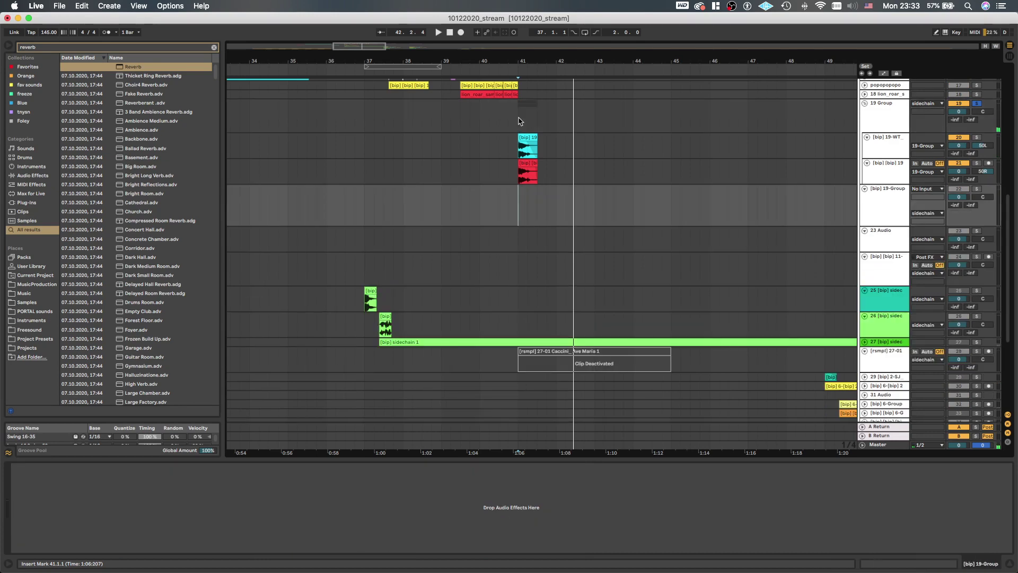
{"action": "key", "text": "super+z"}
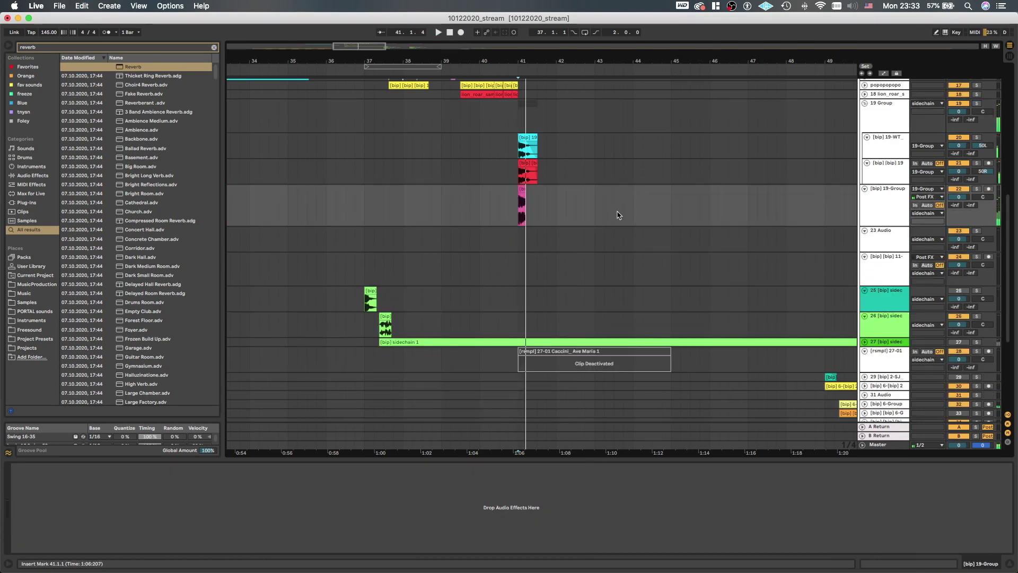
Delete the recorded take, then set the stab group's Saturator to Waveshaper and raise its Curve amount
{"action": "left_click_drag", "start_coordinate": [616, 211], "coordinate": [468, 205]}
{"action": "key", "text": "Delete"}
{"action": "left_click", "coordinate": [519, 115]}
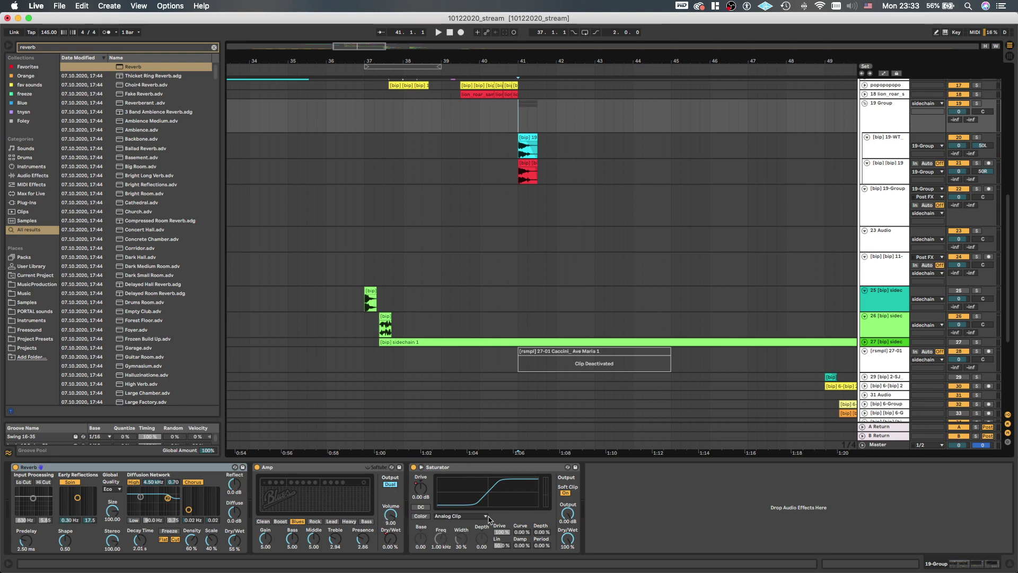
{"action": "left_click", "coordinate": [459, 515]}
{"action": "left_click", "coordinate": [457, 567]}
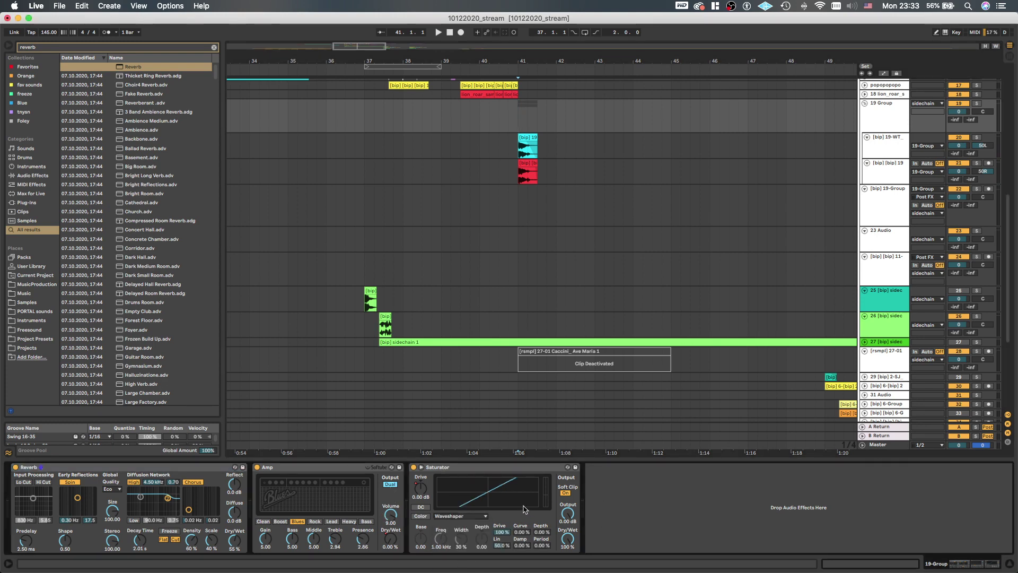
{"action": "left_click_drag", "start_coordinate": [523, 531], "coordinate": [523, 480]}
Record the processed stab group onto the resampling track from bar 41 to just before bar 43
{"action": "left_click", "coordinate": [520, 206]}
{"action": "key", "text": "F9"}
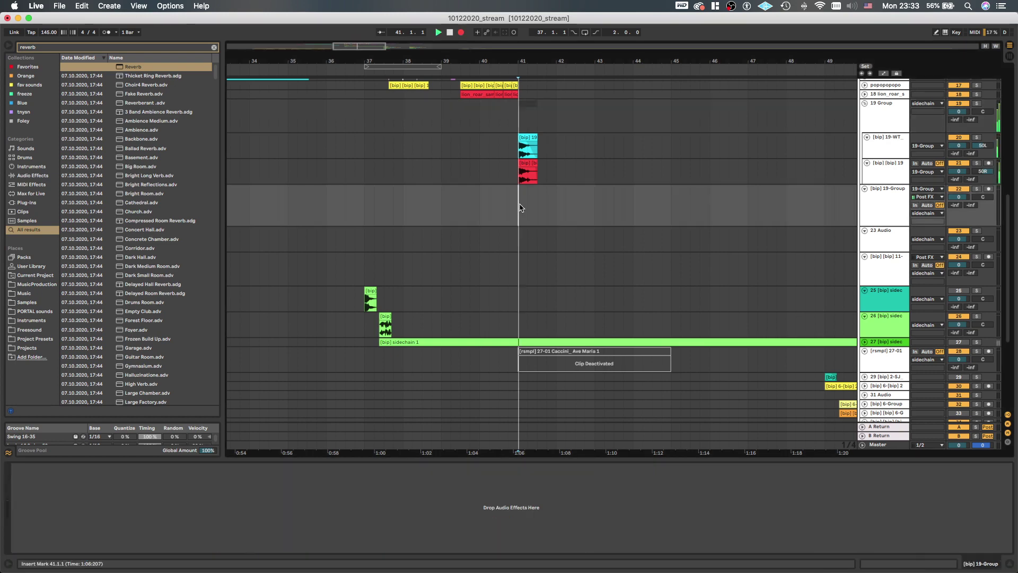
{"action": "key", "text": "space"}
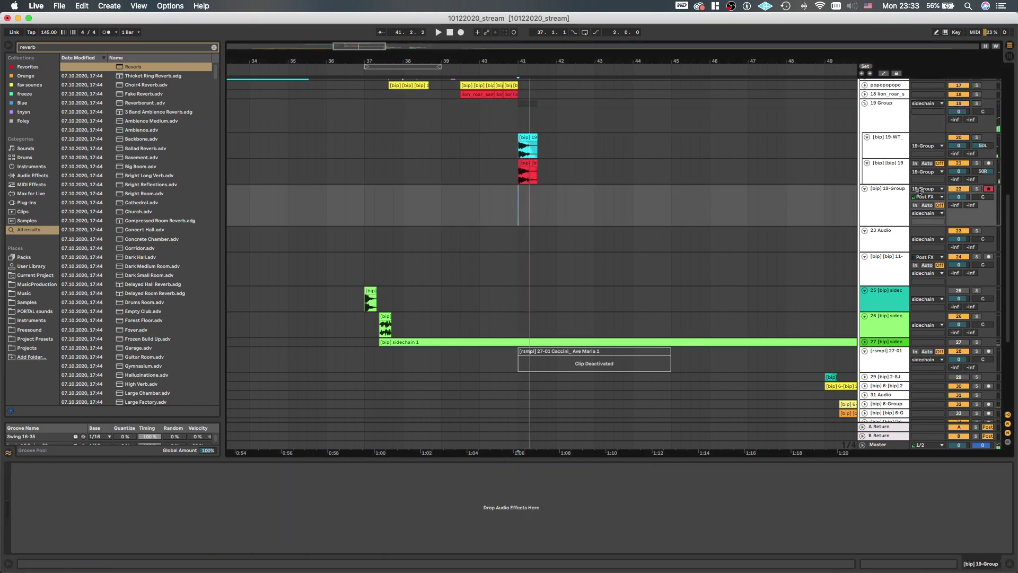
{"action": "key", "text": "F9"}
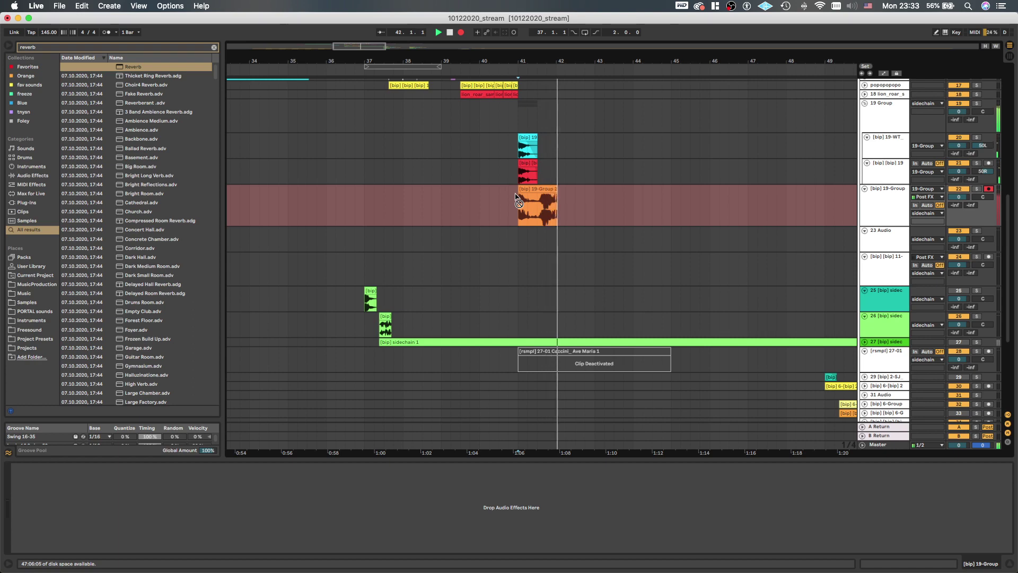
{"action": "scroll", "coordinate": [540, 208], "scroll_direction": "up", "scroll_amount": 3}
{"action": "key", "text": "space"}
Solo the stab group and listen to it from bar 41
{"action": "left_click", "coordinate": [510, 126]}
{"action": "key", "text": "s"}
{"action": "key", "text": "space"}
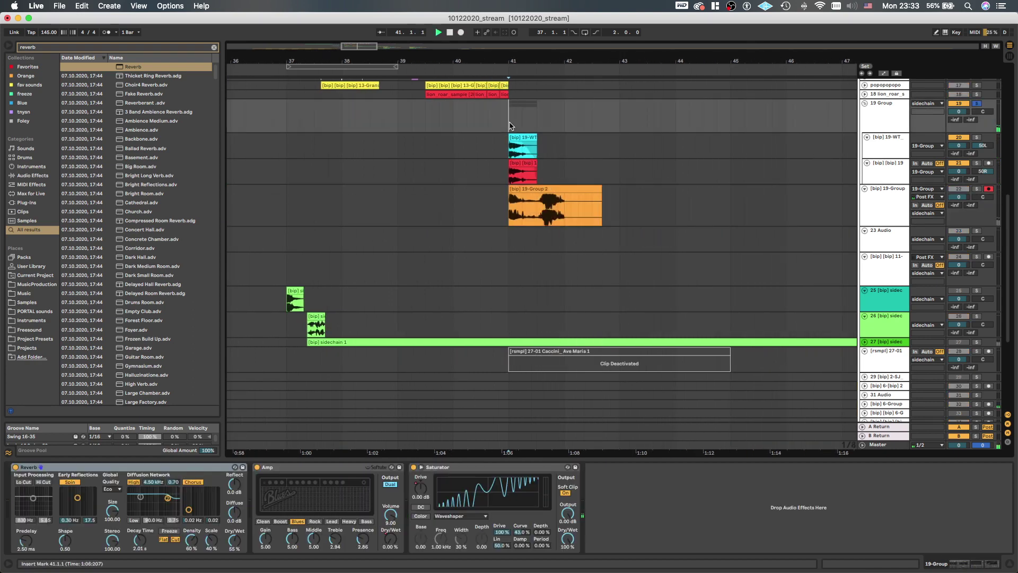
{"action": "scroll", "coordinate": [526, 208], "scroll_direction": "up", "scroll_amount": 2}
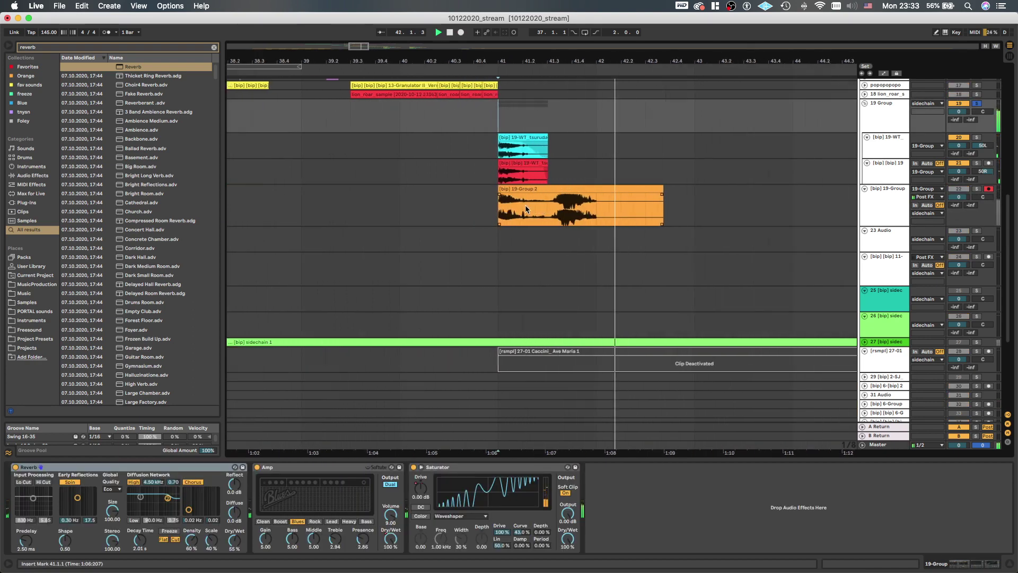
{"action": "scroll", "coordinate": [527, 209], "scroll_direction": "up", "scroll_amount": 1}
{"action": "key", "text": "space"}
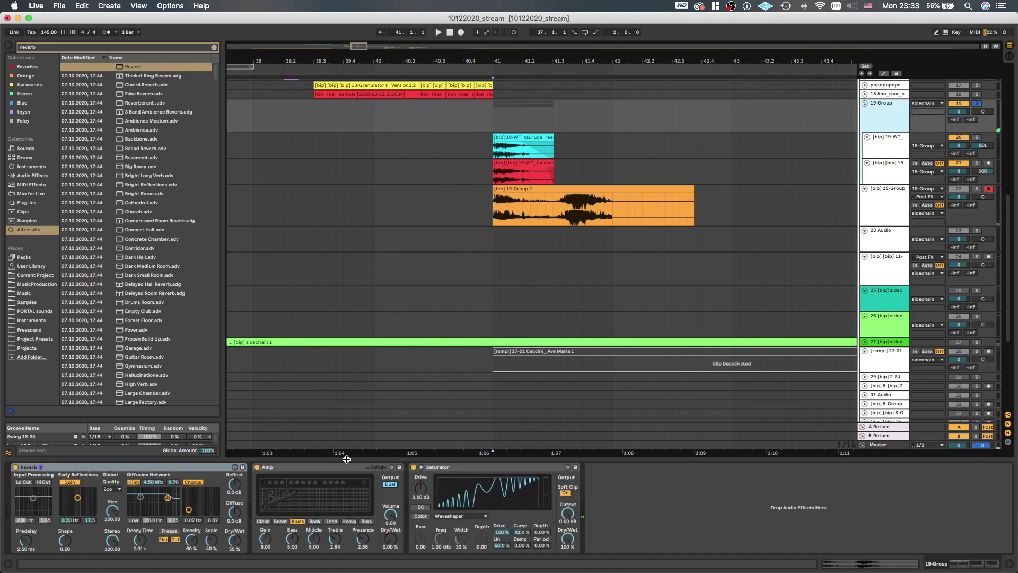
Try removing the Reverb, Amp and Saturator from the stab group
{"action": "left_click", "coordinate": [444, 466]}
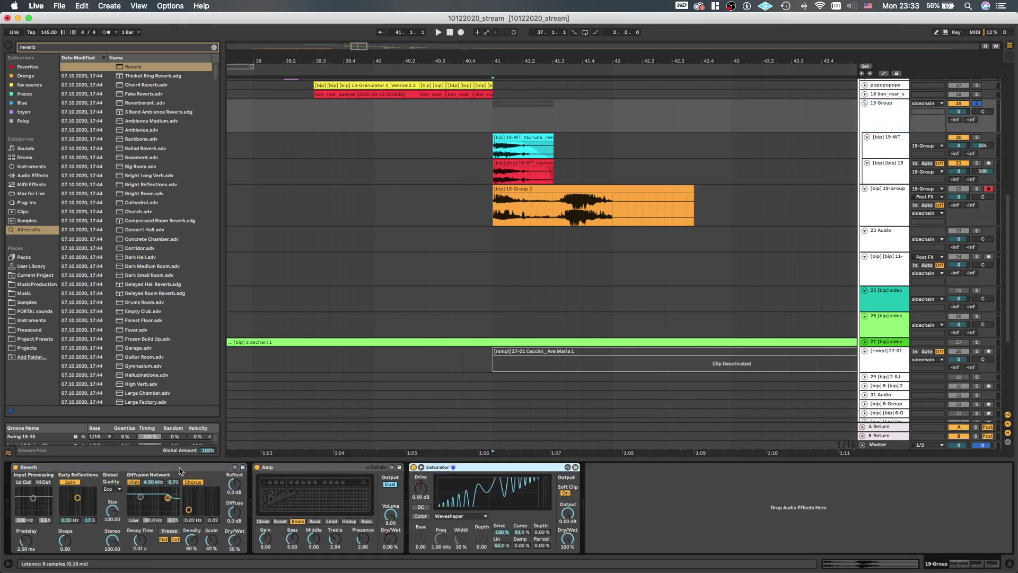
{"action": "left_click", "coordinate": [180, 469]}
{"action": "left_click", "coordinate": [504, 155]}
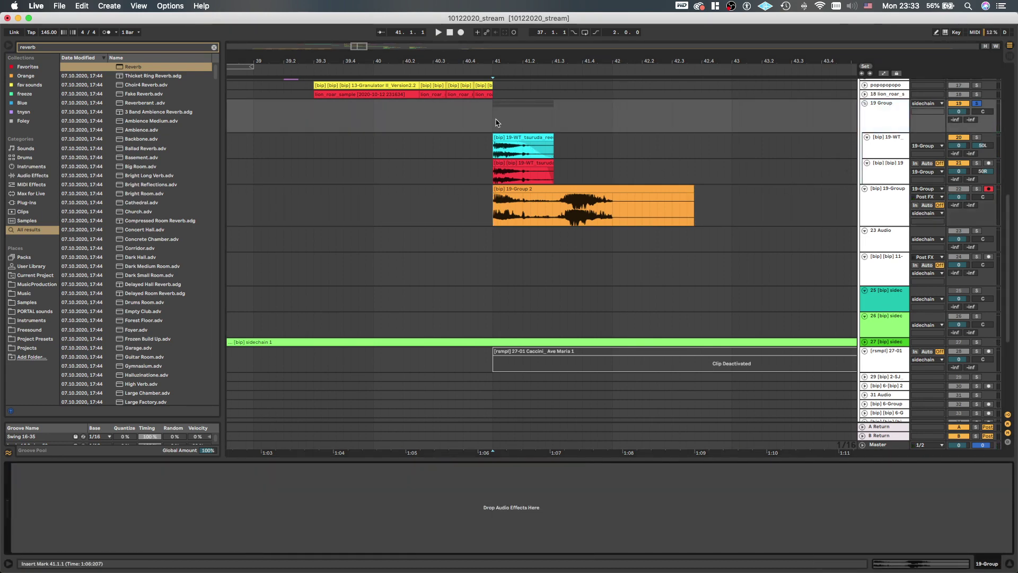
{"action": "key", "text": "super+z"}
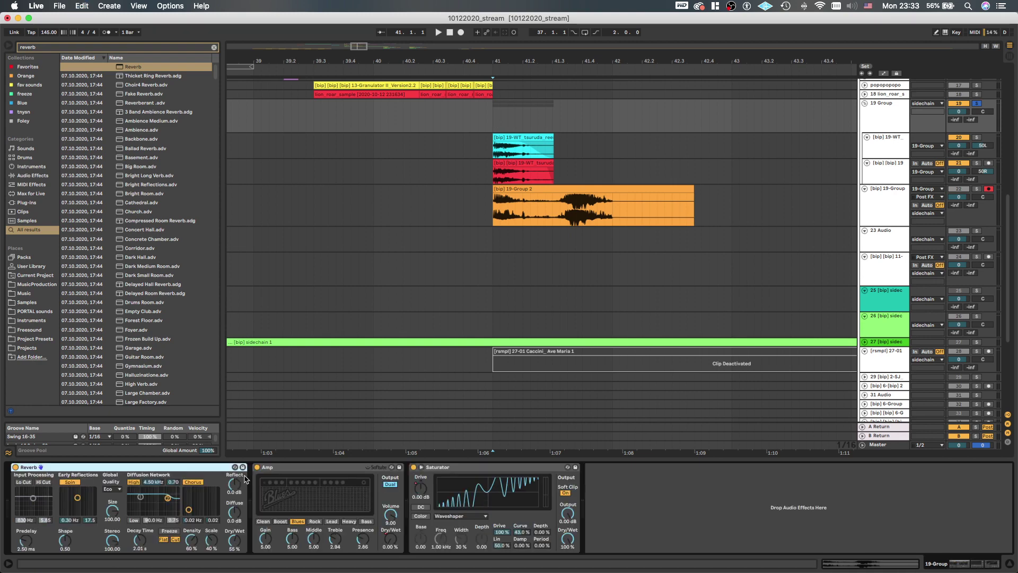
Record the stab group again over the start of the resampled clip, crossfade the two clips before 41.3 and play them
{"action": "left_click", "coordinate": [496, 204]}
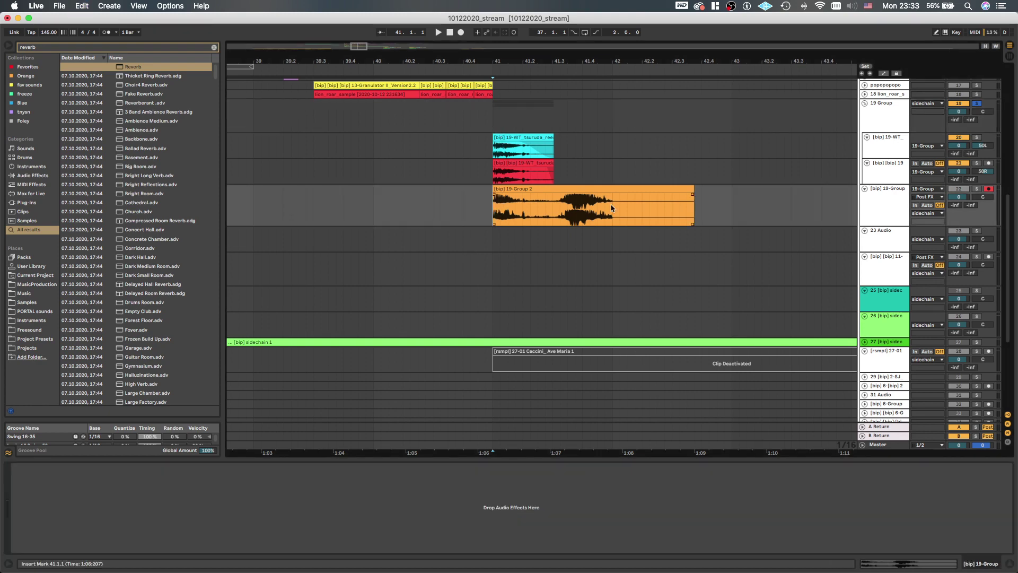
{"action": "key", "text": "F9"}
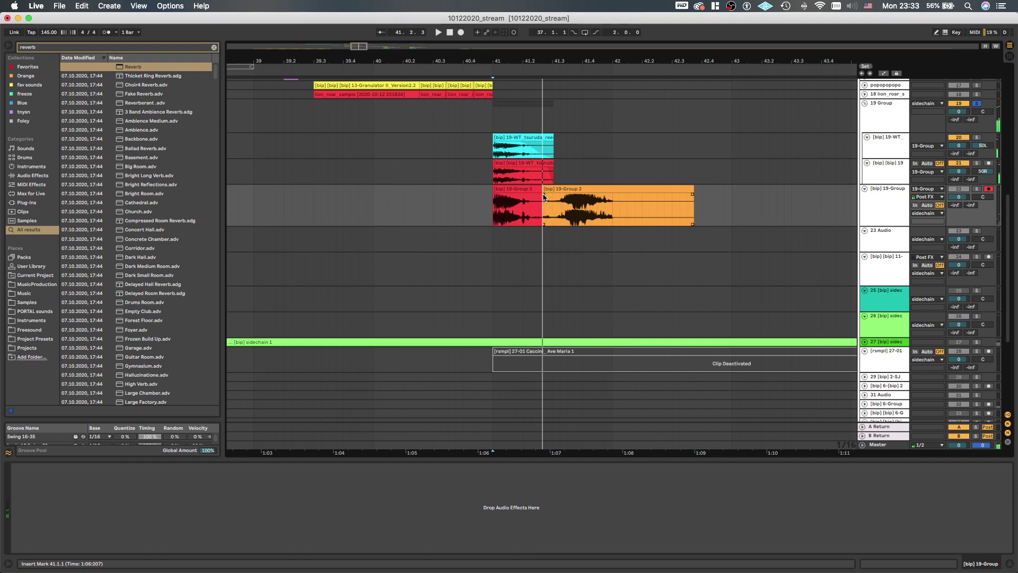
{"action": "left_click_drag", "start_coordinate": [544, 194], "coordinate": [517, 196]}
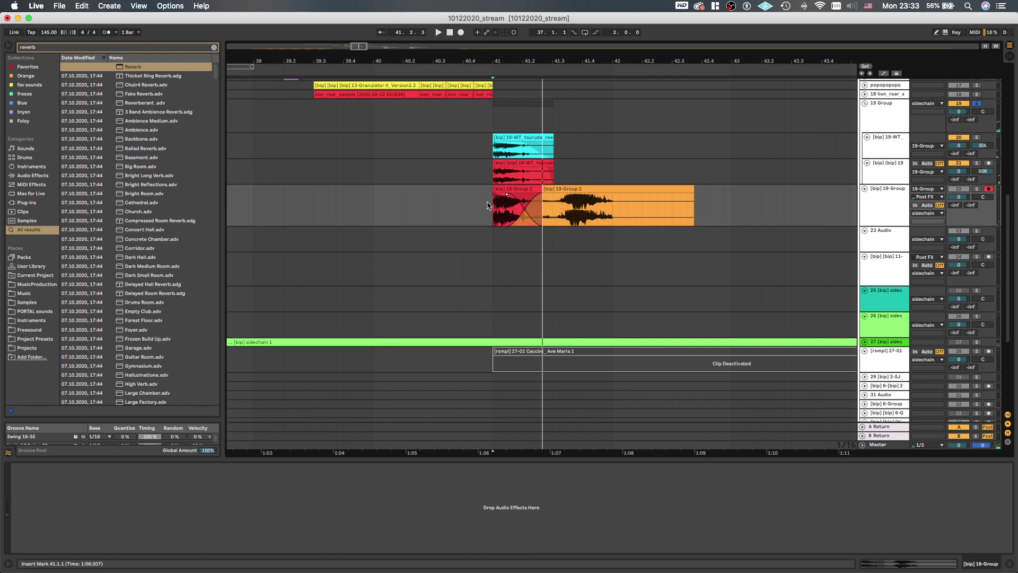
{"action": "left_click", "coordinate": [486, 205]}
{"action": "key", "text": "space"}
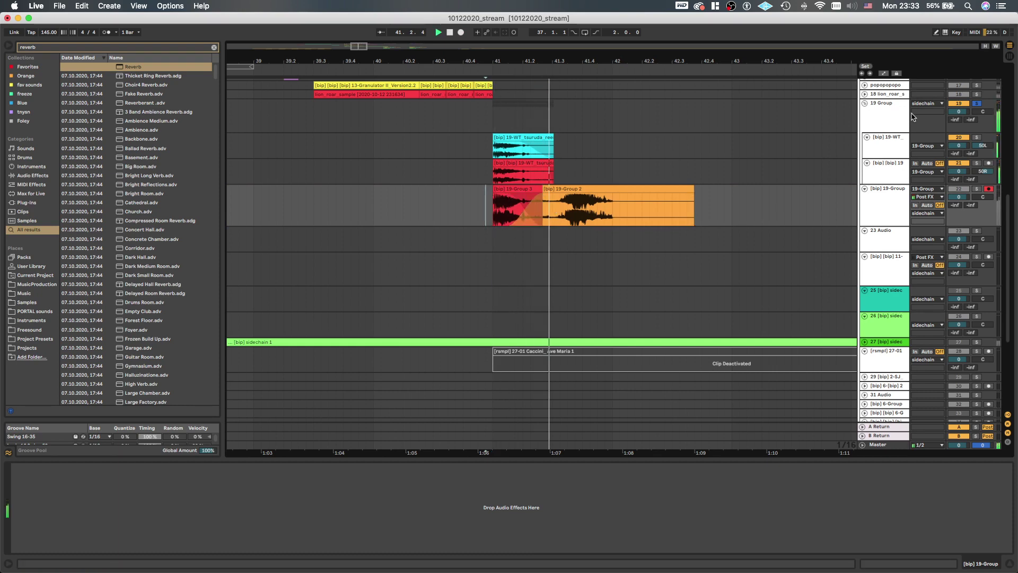
Unsolo and collapse the stab group, replaying the crossfaded resampled clips from just before bar 41
{"action": "left_click", "coordinate": [867, 102]}
{"action": "key", "text": "space"}
{"action": "key", "text": "space"}
{"action": "left_click", "coordinate": [866, 102]}
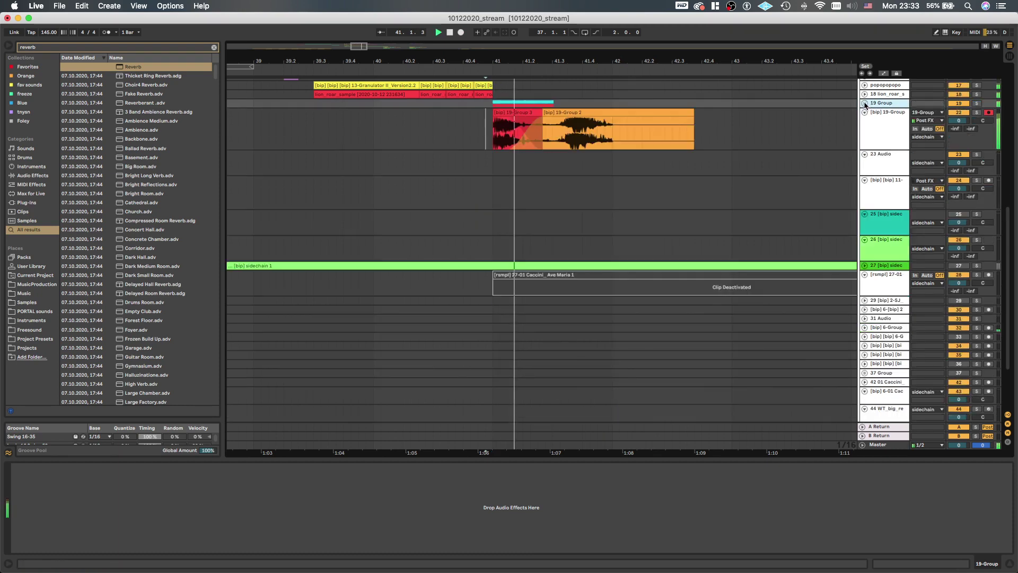
{"action": "left_click", "coordinate": [866, 103]}
{"action": "key", "text": "space"}
{"action": "key", "text": "space"}
{"action": "left_click", "coordinate": [865, 102]}
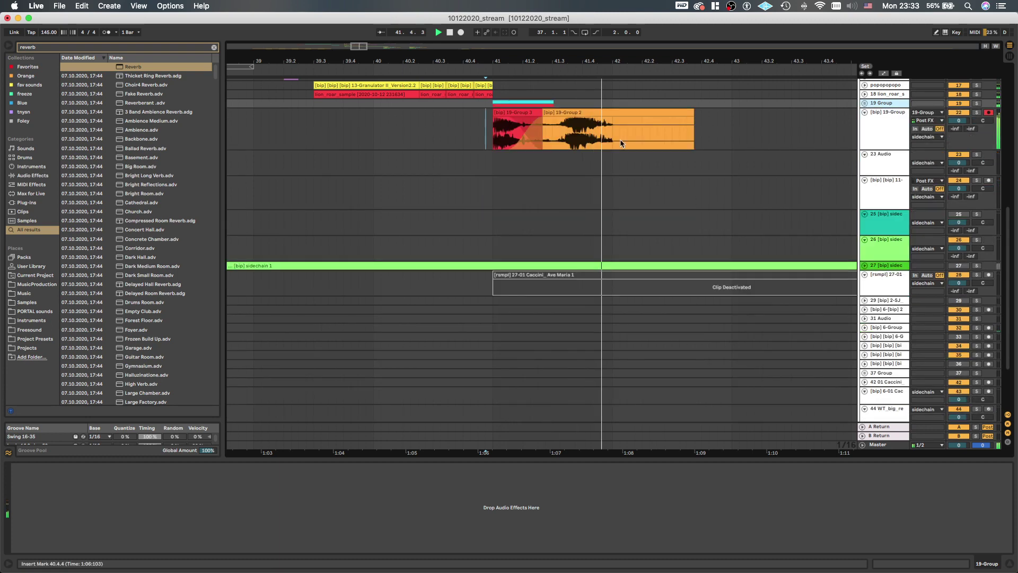
{"action": "scroll", "coordinate": [576, 155], "scroll_direction": "up", "scroll_amount": 1}
{"action": "scroll", "coordinate": [577, 155], "scroll_direction": "up", "scroll_amount": 2}
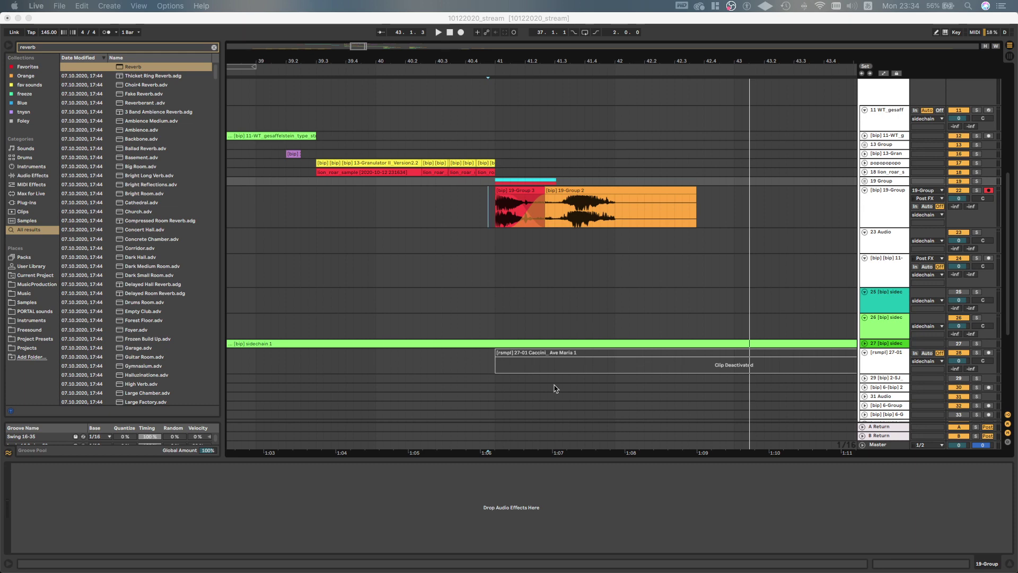
Play the crossfaded resampled clips from bar 41 and examine their waveforms up close
{"action": "left_click", "coordinate": [522, 243]}
{"action": "scroll", "coordinate": [522, 242], "scroll_direction": "down", "scroll_amount": 3}
{"action": "scroll", "coordinate": [523, 242], "scroll_direction": "up", "scroll_amount": 3}
{"action": "left_click", "coordinate": [481, 258]}
{"action": "key", "text": "space"}
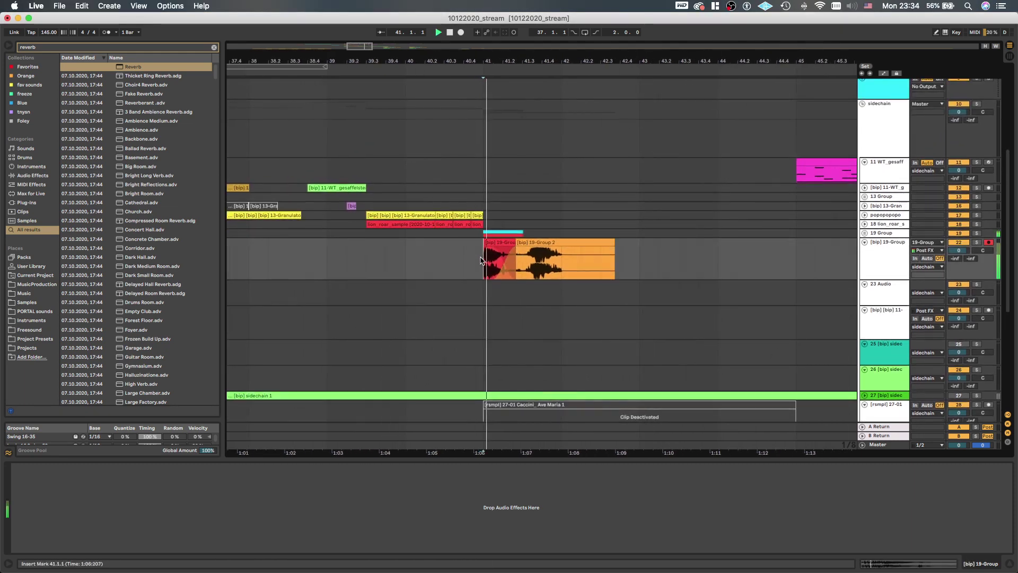
{"action": "scroll", "coordinate": [481, 260], "scroll_direction": "up", "scroll_amount": 5}
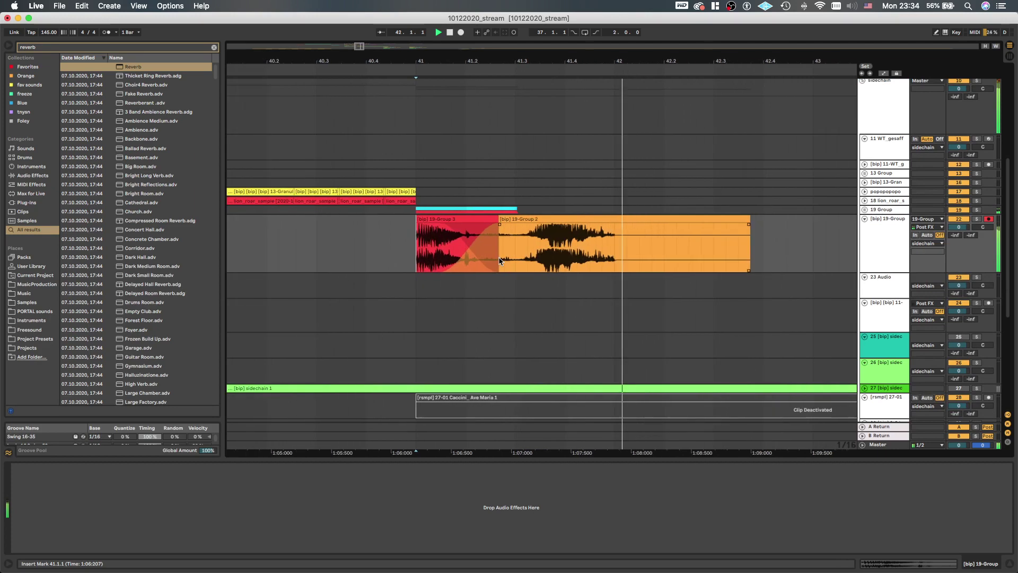
{"action": "double_click", "coordinate": [868, 266]}
{"action": "key", "text": "space"}
Search the browser for "ms ott" and add the ms ott rack to the resampled stab track
{"action": "key", "text": "super+f"}
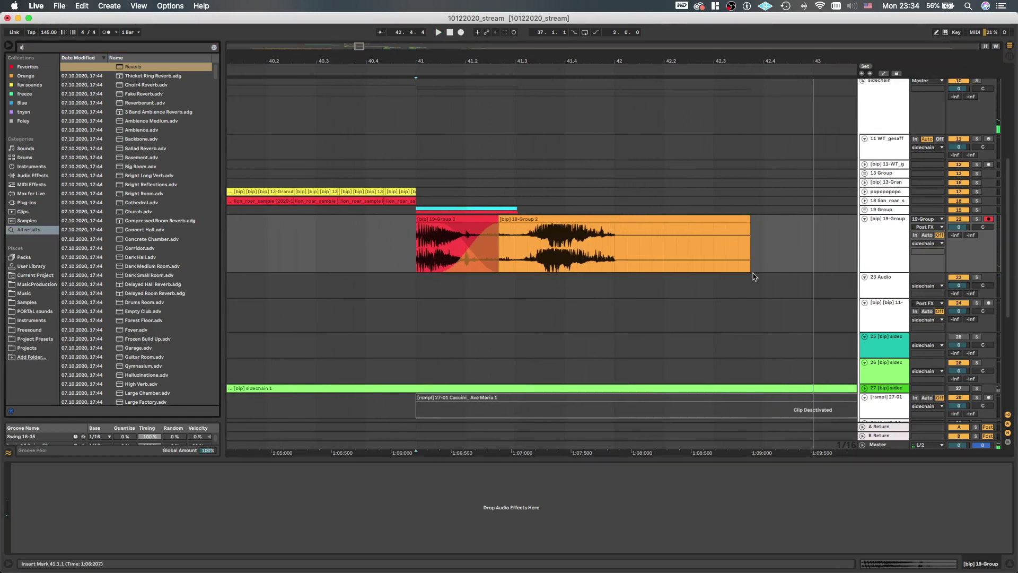
{"action": "key", "text": "BackSpace"}
{"action": "type", "text": ",s"}
{"action": "key", "text": "BackSpace"}
{"action": "key", "text": "BackSpace"}
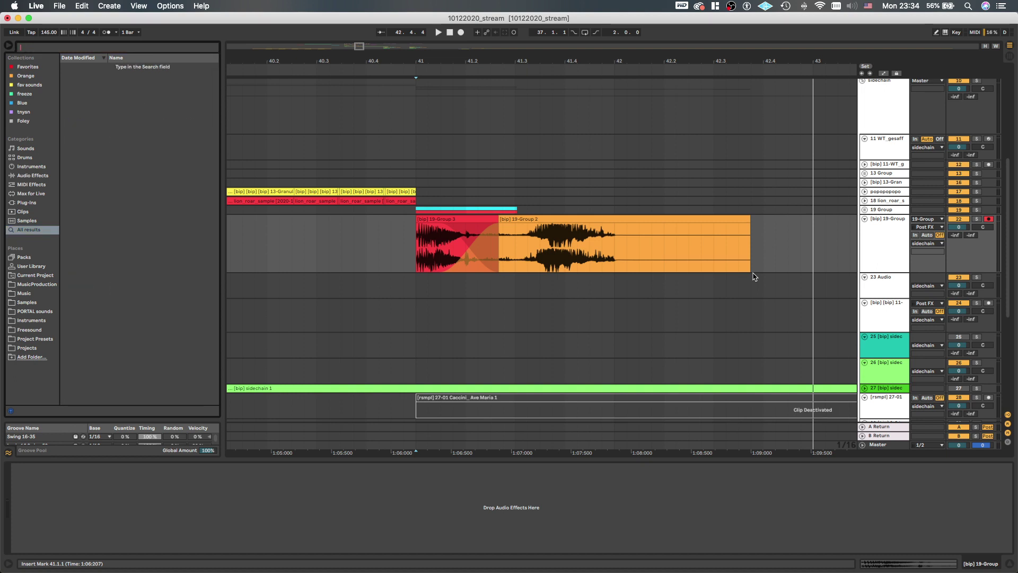
{"action": "type", "text": "ms ott"}
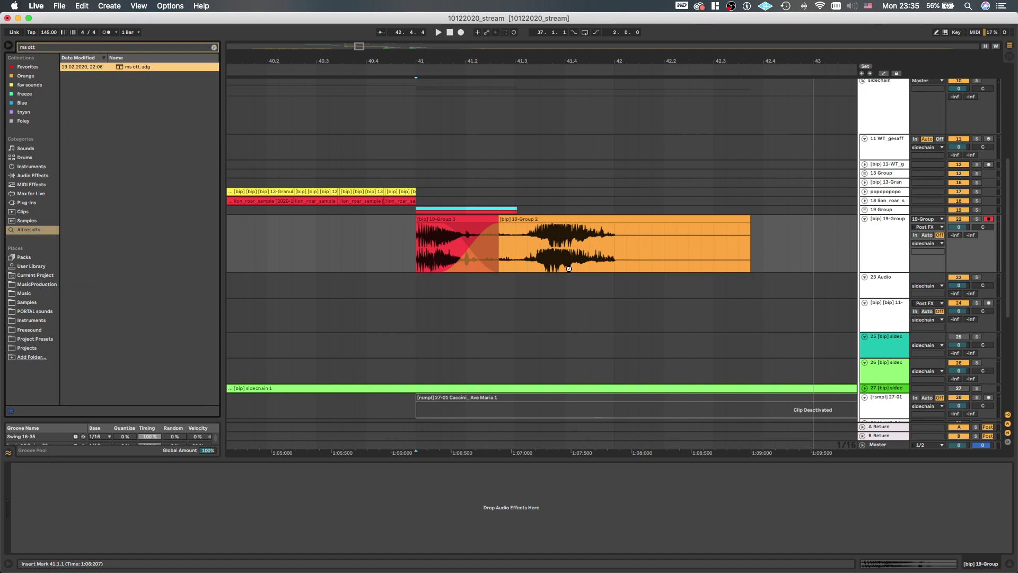
{"action": "key", "text": "Return"}
Lower the rack's S OTT to 0% and automate M OTT to rise from just before 41.3 to 41.4
{"action": "left_click", "coordinate": [516, 261]}
{"action": "key", "text": "a"}
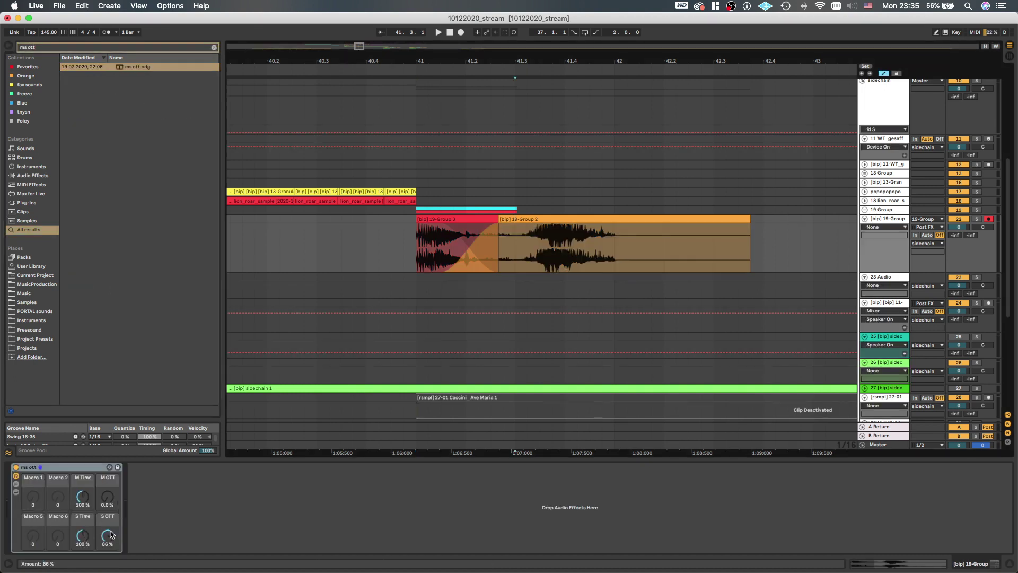
{"action": "left_click_drag", "start_coordinate": [108, 536], "coordinate": [108, 569]}
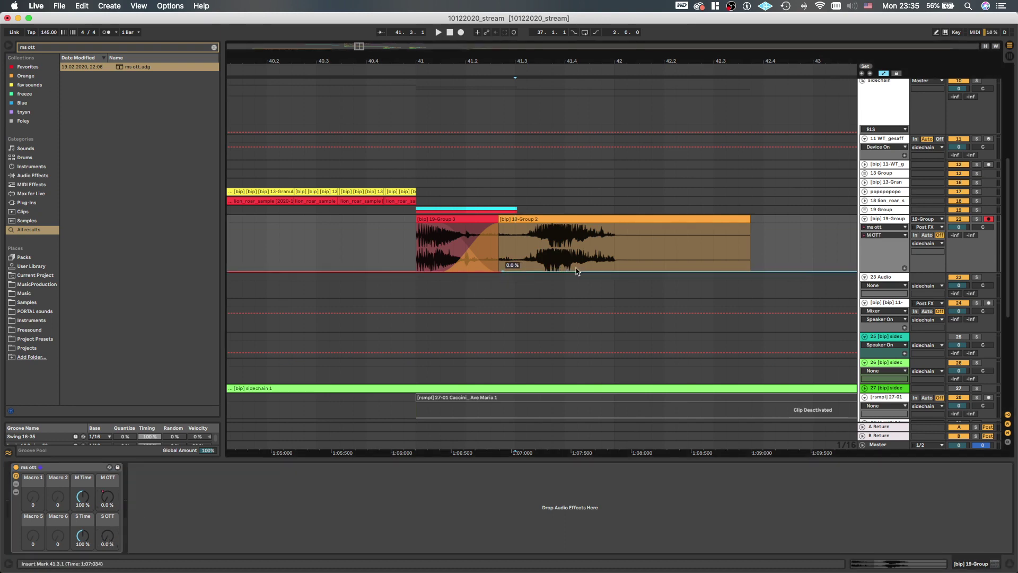
{"action": "left_click_drag", "start_coordinate": [585, 271], "coordinate": [566, 261]}
Automate S OTT with a curved rise from just before 41.3 to 100% at 41.4 and play the result
{"action": "left_click_drag", "start_coordinate": [110, 530], "coordinate": [110, 529]}
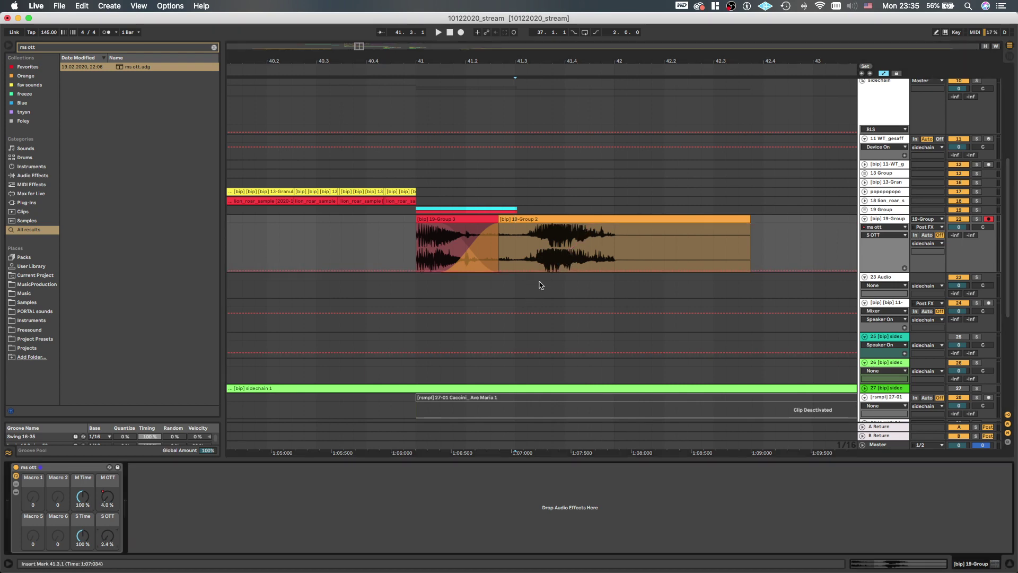
{"action": "left_click", "coordinate": [503, 271]}
{"action": "left_click_drag", "start_coordinate": [565, 270], "coordinate": [558, 237]}
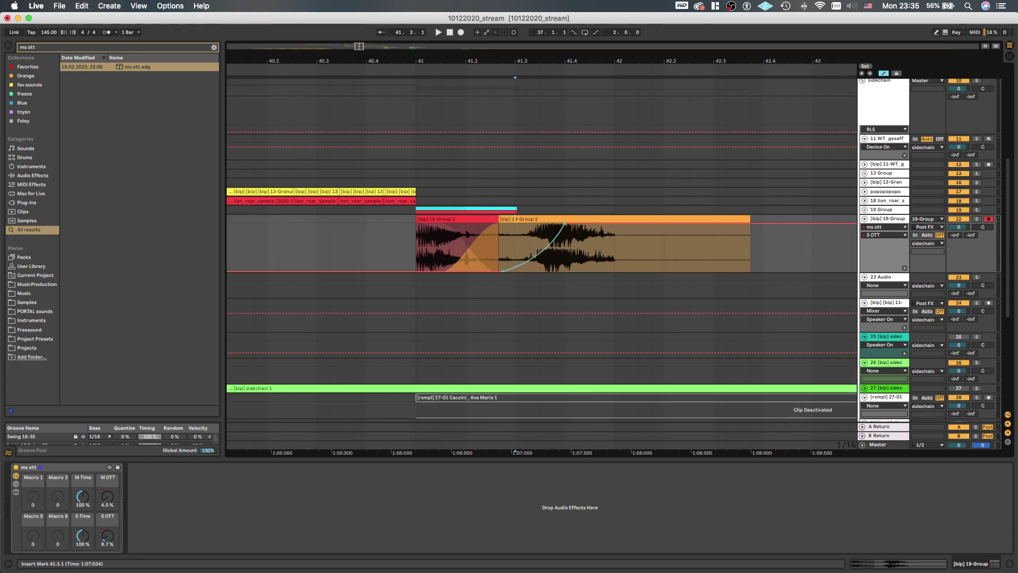
{"action": "left_click", "coordinate": [491, 245]}
{"action": "key", "text": "space"}
{"action": "key", "text": "a"}
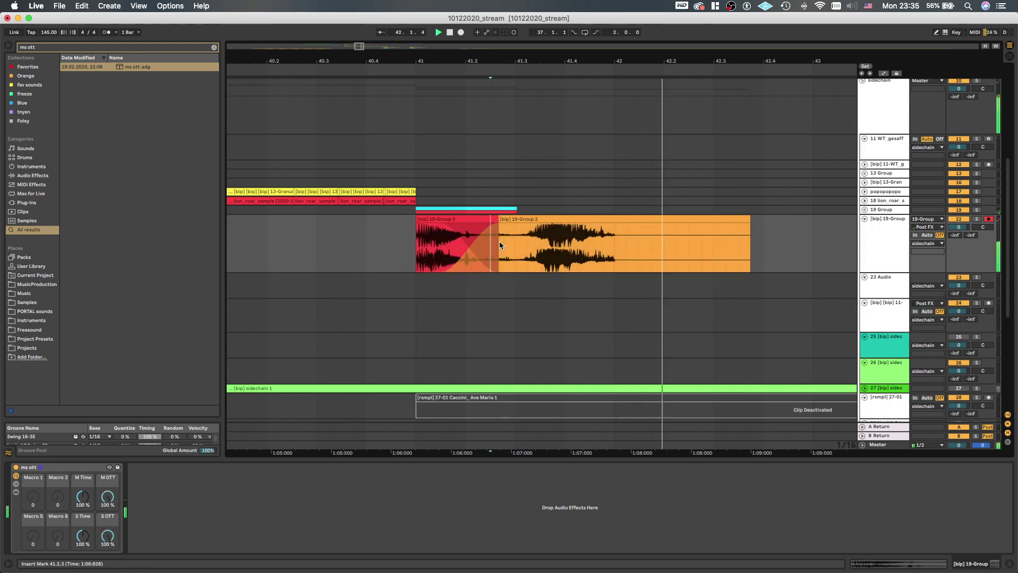
Replay the arrangement from bar 41 to hear the compressed resampled stab in full
{"action": "scroll", "coordinate": [500, 245], "scroll_direction": "down", "scroll_amount": 8}
{"action": "scroll", "coordinate": [500, 244], "scroll_direction": "down", "scroll_amount": 3}
{"action": "left_click", "coordinate": [485, 235]}
{"action": "scroll", "coordinate": [485, 235], "scroll_direction": "up", "scroll_amount": 3}
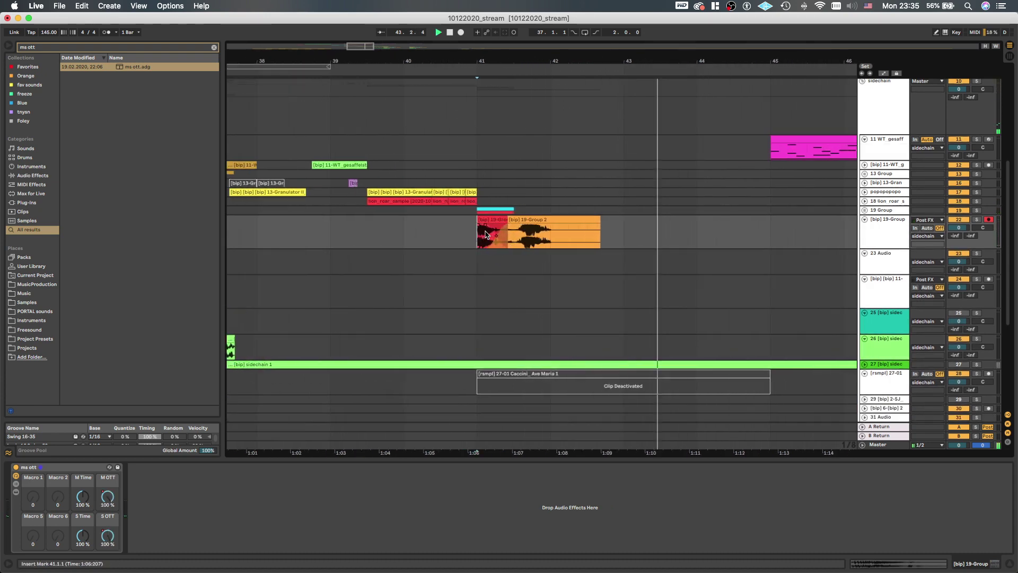
{"action": "scroll", "coordinate": [486, 235], "scroll_direction": "up", "scroll_amount": 2}
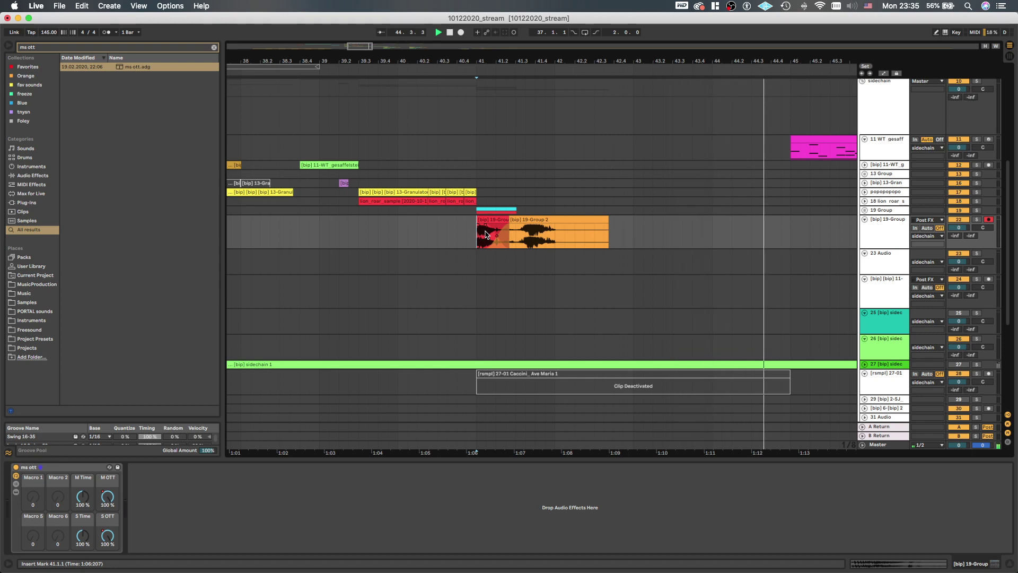
Search the browser for "grain", add Grain Delay to the resampled stab track and lower its DryWet to 0%
{"action": "key", "text": "cmd+f"}
{"action": "type", "text": "grain"}
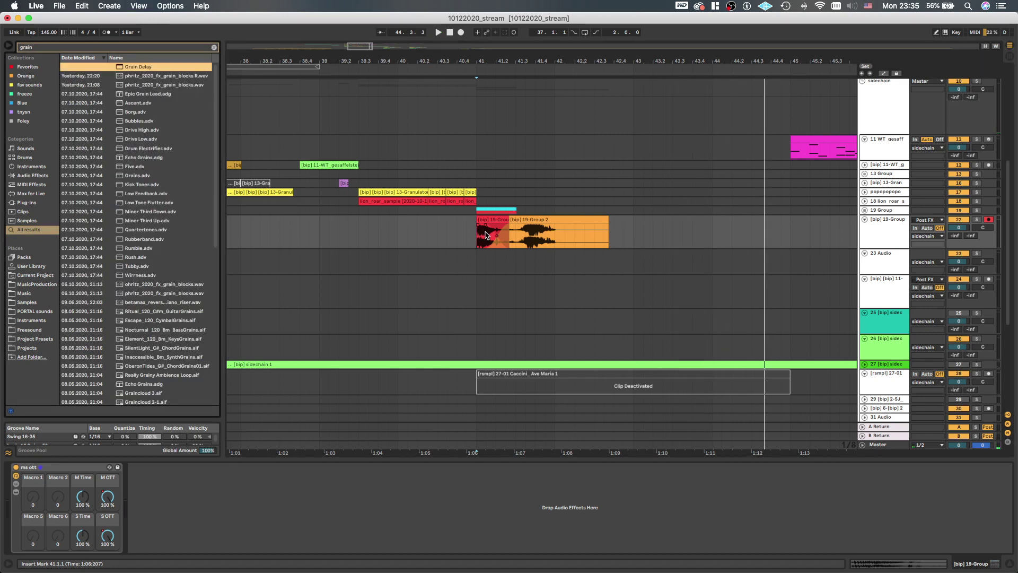
{"action": "key", "text": "Return"}
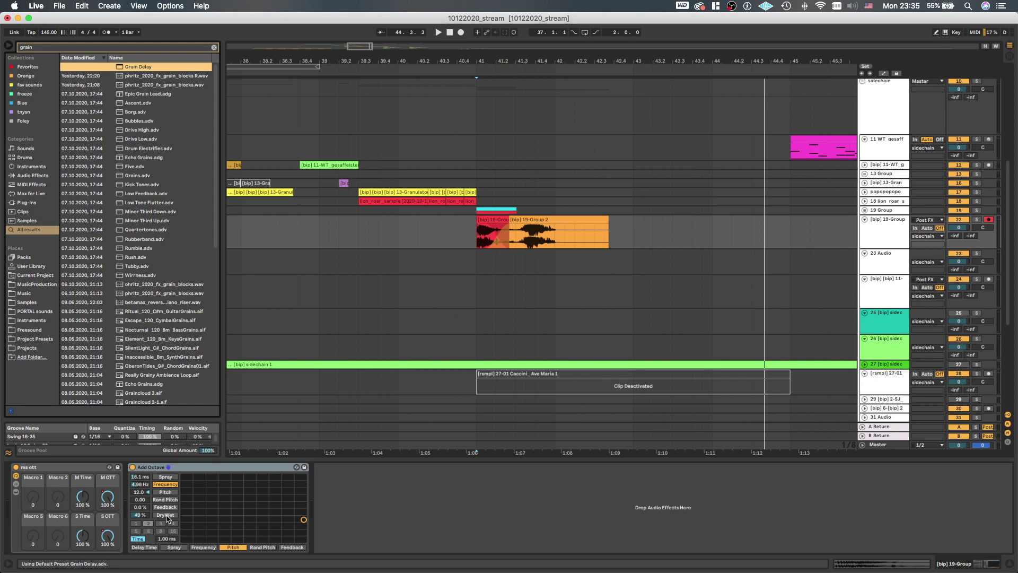
{"action": "key", "text": "a"}
{"action": "scroll", "coordinate": [530, 263], "scroll_direction": "up", "scroll_amount": 5}
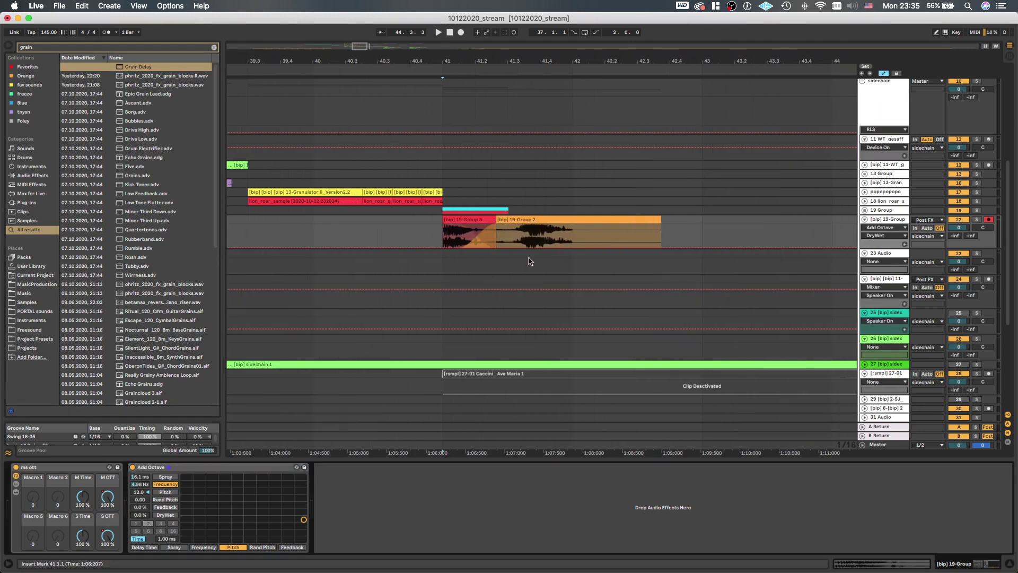
{"action": "scroll", "coordinate": [521, 248], "scroll_direction": "up", "scroll_amount": 3}
{"action": "scroll", "coordinate": [519, 249], "scroll_direction": "up", "scroll_amount": 5}
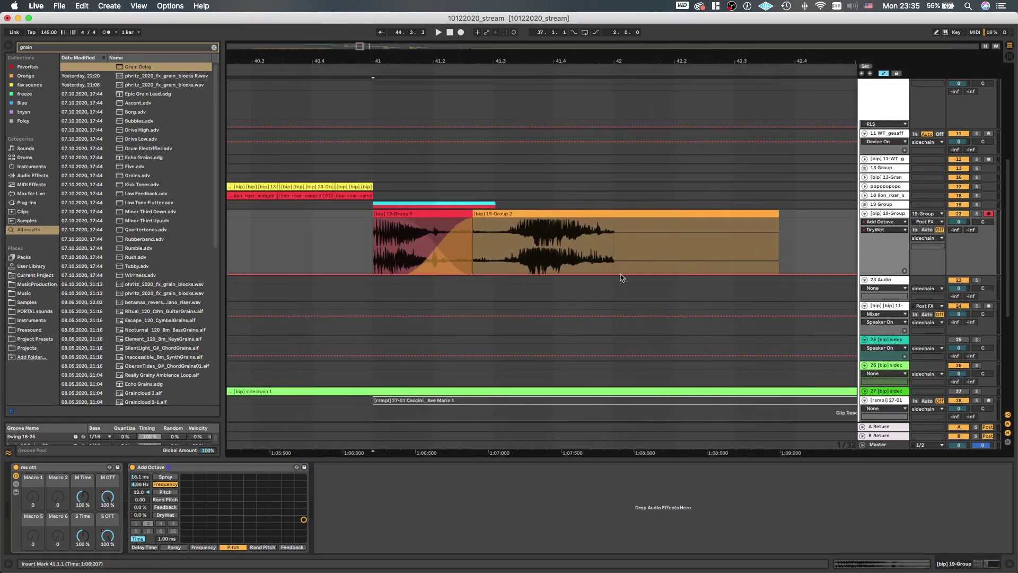
Automate the Grain Delay's DryWet to rise to about 32% at 41.4 and fall back to zero by the clip's end
{"action": "left_click_drag", "start_coordinate": [557, 273], "coordinate": [627, 281]}
{"action": "key", "text": "space"}
{"action": "scroll", "coordinate": [512, 246], "scroll_direction": "down", "scroll_amount": 5}
{"action": "key", "text": "space"}
{"action": "key", "text": "space"}
{"action": "left_click_drag", "start_coordinate": [566, 273], "coordinate": [538, 227]}
{"action": "key", "text": "space"}
{"action": "key", "text": "space"}
{"action": "left_click", "coordinate": [531, 228]}
{"action": "key", "text": "space"}
{"action": "key", "text": "space"}
{"action": "scroll", "coordinate": [536, 239], "scroll_direction": "up", "scroll_amount": 1}
{"action": "left_click_drag", "start_coordinate": [620, 274], "coordinate": [623, 284]}
{"action": "key", "text": "space"}
{"action": "key", "text": "space"}
{"action": "scroll", "coordinate": [537, 267], "scroll_direction": "down", "scroll_amount": 1}
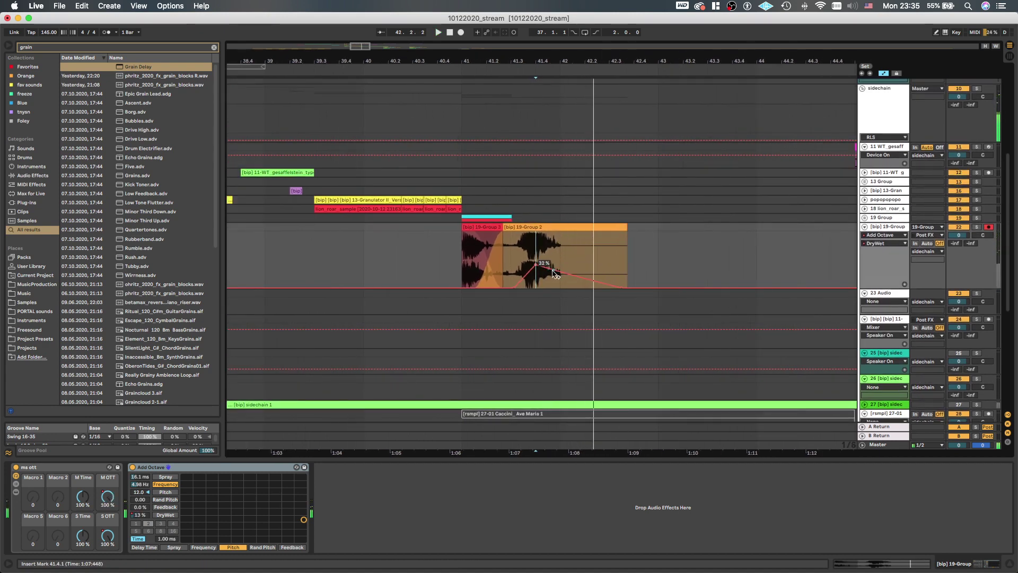
Move the DryWet peak slightly past 41.4, curve both of its slopes and play the result from 41.3
{"action": "left_click_drag", "start_coordinate": [536, 265], "coordinate": [575, 273]}
{"action": "left_click", "coordinate": [512, 254]}
{"action": "key", "text": "space"}
{"action": "key", "text": "space"}
{"action": "key", "text": "space"}
{"action": "key", "text": "space"}
{"action": "scroll", "coordinate": [574, 273], "scroll_direction": "up", "scroll_amount": 1}
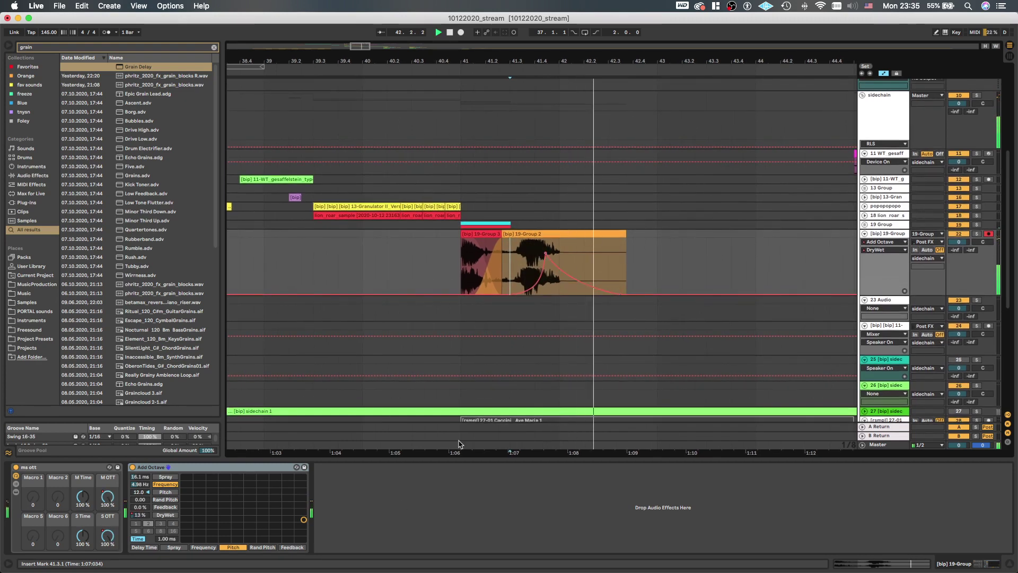
{"action": "key", "text": "space"}
Search the browser for "redux", add Redux after the Grain Delay, choose Soft and raise its Downsample
{"action": "key", "text": "super+f"}
{"action": "type", "text": "redux"}
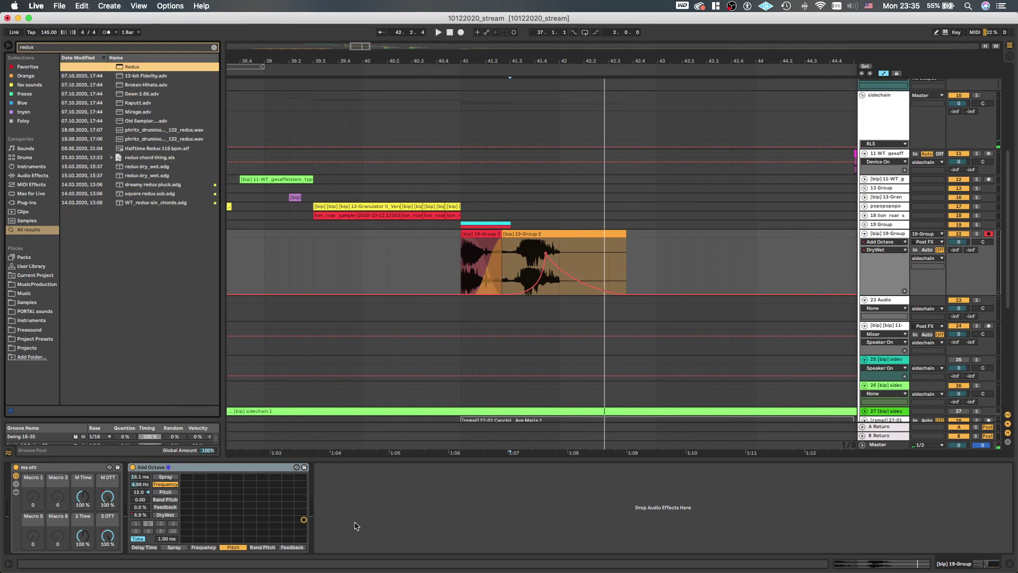
{"action": "key", "text": "Return"}
{"action": "key", "text": "space"}
{"action": "left_click", "coordinate": [344, 538]}
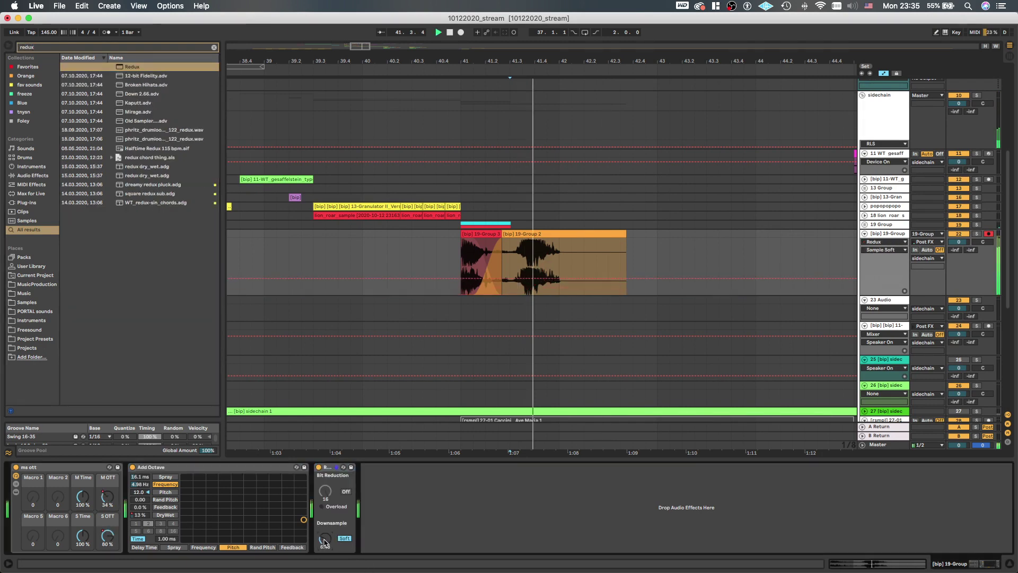
{"action": "left_click_drag", "start_coordinate": [325, 538], "coordinate": [325, 523]}
Automate Redux's Sample Soft to climb from 1.00 to 18.5 by about bar 42 and play from 41.4
{"action": "key", "text": "space"}
{"action": "key", "text": "space"}
{"action": "key", "text": "a"}
{"action": "key", "text": "a"}
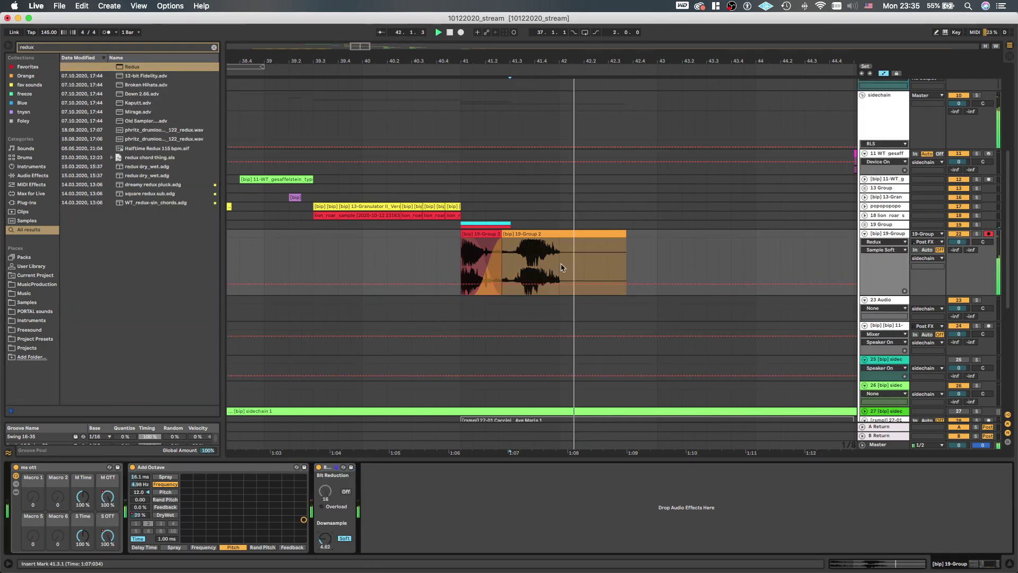
{"action": "left_click_drag", "start_coordinate": [538, 288], "coordinate": [547, 257]}
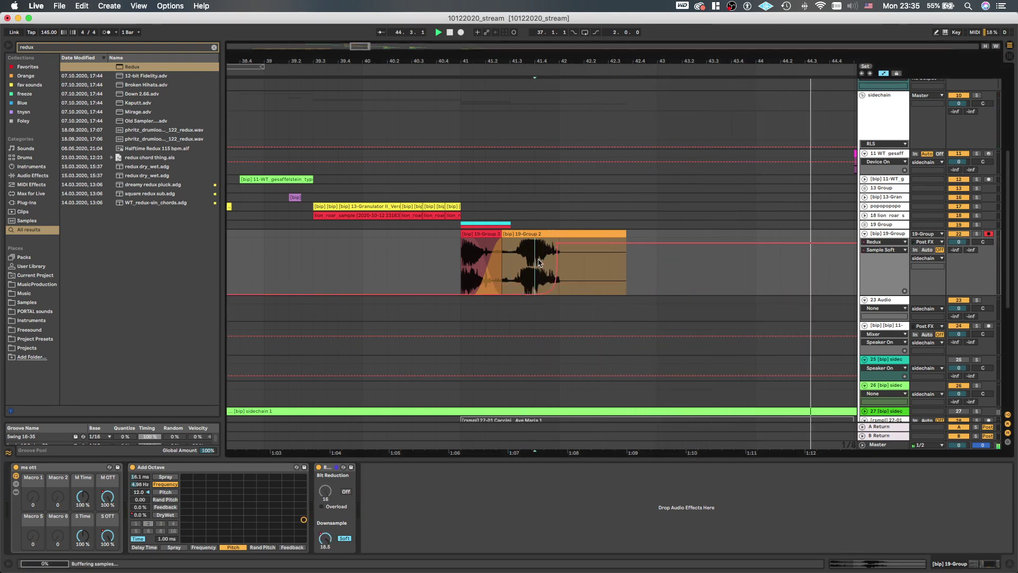
{"action": "left_click", "coordinate": [539, 262]}
{"action": "key", "text": "a"}
{"action": "key", "text": "minus"}
{"action": "key", "text": "alt+minus"}
{"action": "key", "text": "alt+minus"}
{"action": "key", "text": "alt+minus"}
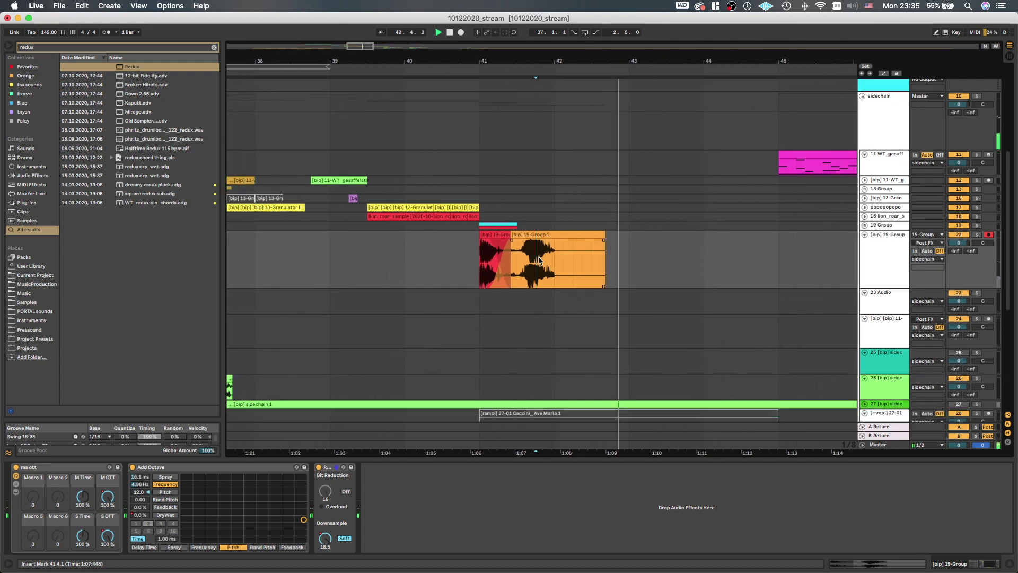
{"action": "key", "text": "space"}
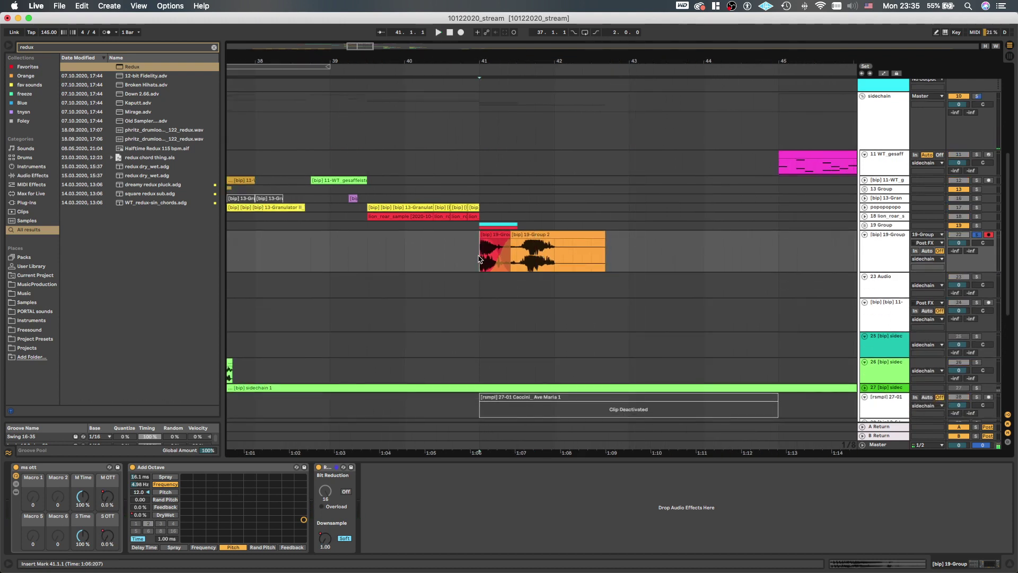
Insert a new audio track fed by the stab track and record its processed output from 41.1 to about bar 43
{"action": "key", "text": "super+t"}
{"action": "key", "text": "F9"}
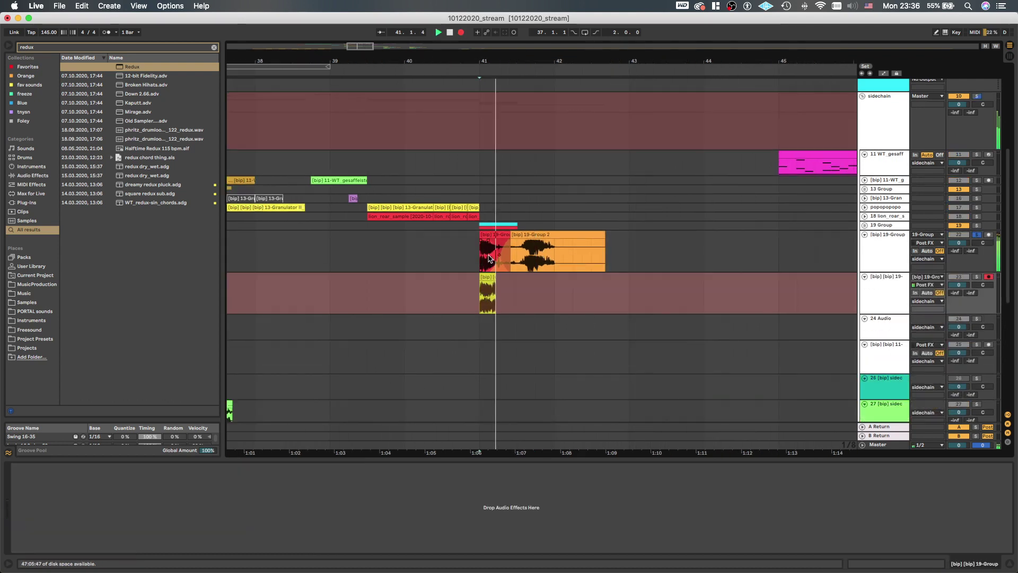
{"action": "key", "text": "minus"}
{"action": "key", "text": "minus"}
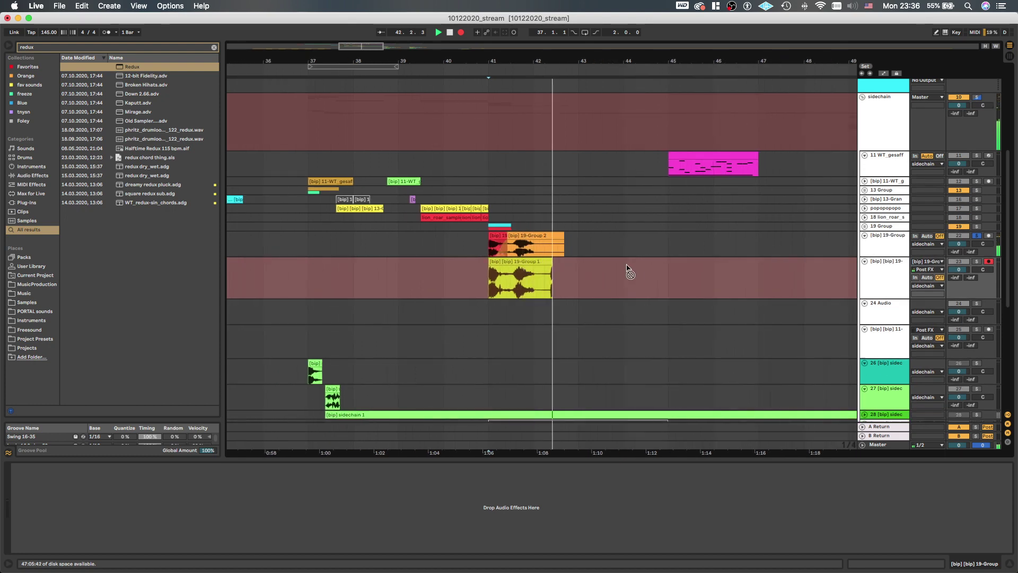
{"action": "left_click", "coordinate": [887, 243]}
{"action": "key", "text": "space"}
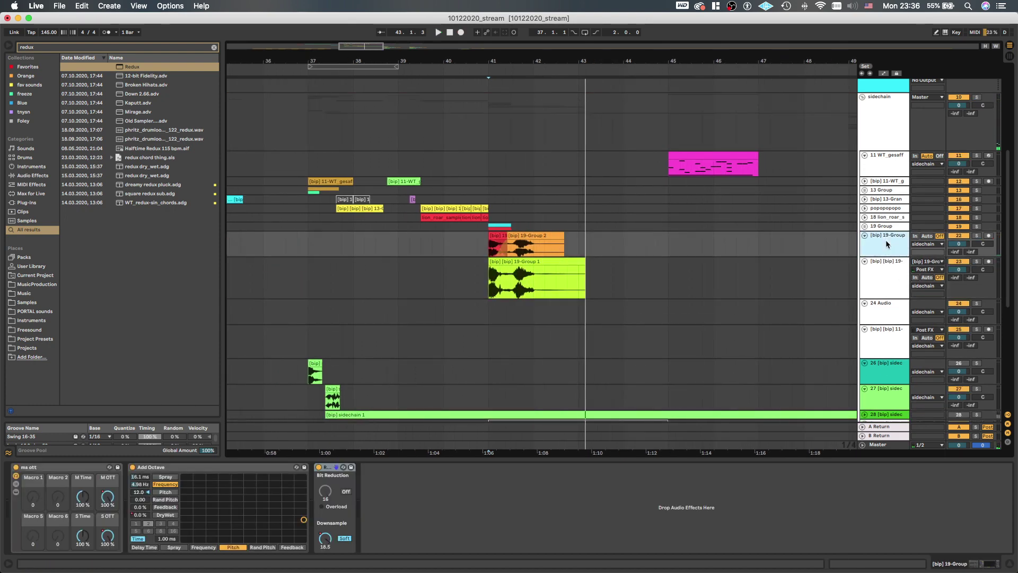
Try deleting the source stab track, undo the deletion and play the new recording from bar 41
{"action": "key", "text": "super+BackSpace"}
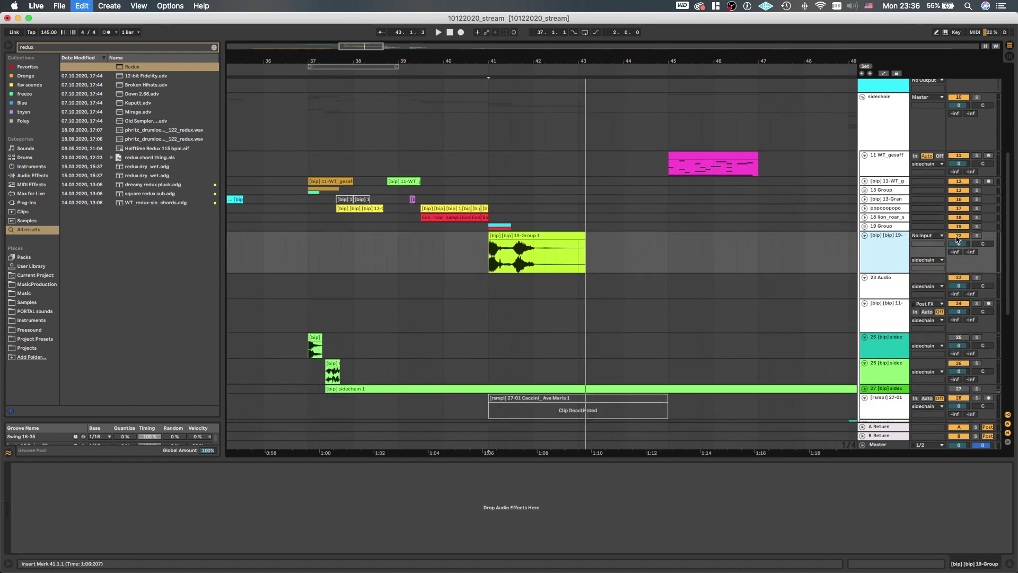
{"action": "key", "text": "super+z"}
{"action": "key", "text": "plus"}
{"action": "key", "text": "plus"}
{"action": "left_click", "coordinate": [482, 273]}
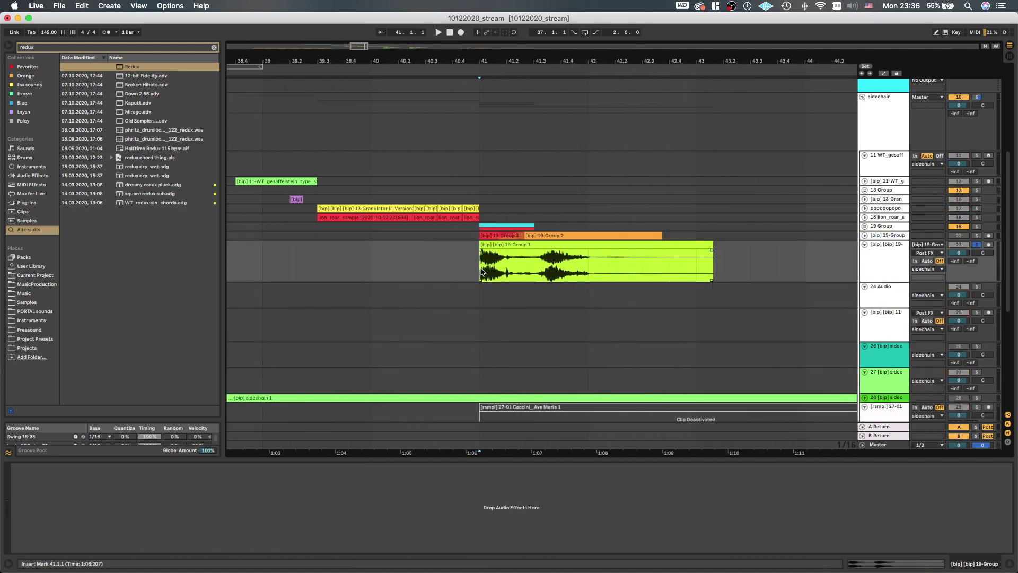
{"action": "key", "text": "space"}
{"action": "key", "text": "plus"}
Deactivate the 19 Group and the source [bip] 19-Group track together
{"action": "left_click", "coordinate": [881, 237]}
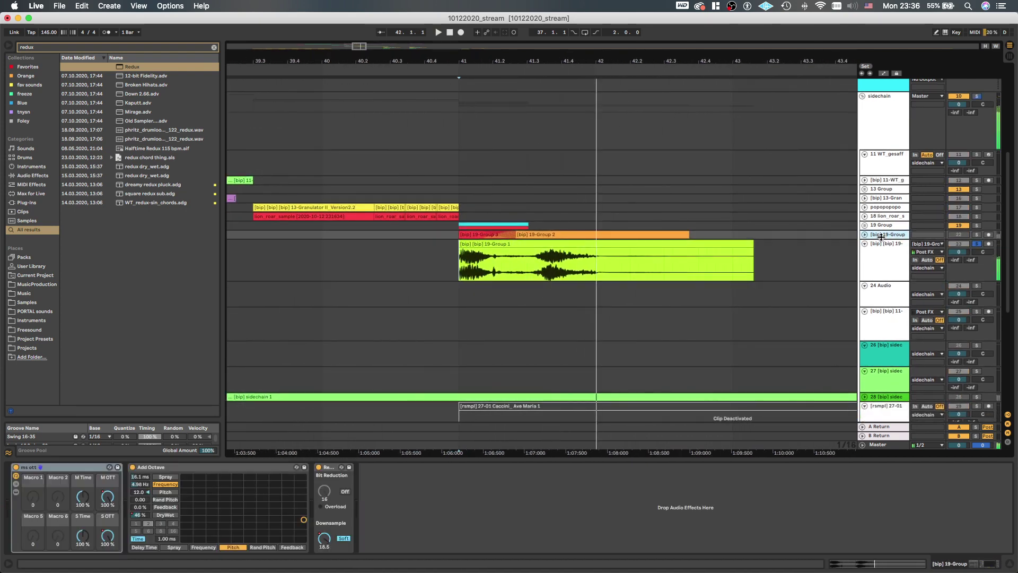
{"action": "left_click", "coordinate": [888, 227]}
{"action": "right_click", "coordinate": [891, 233]}
{"action": "left_click", "coordinate": [874, 231]}
{"action": "left_click", "coordinate": [878, 228], "text": "shift"}
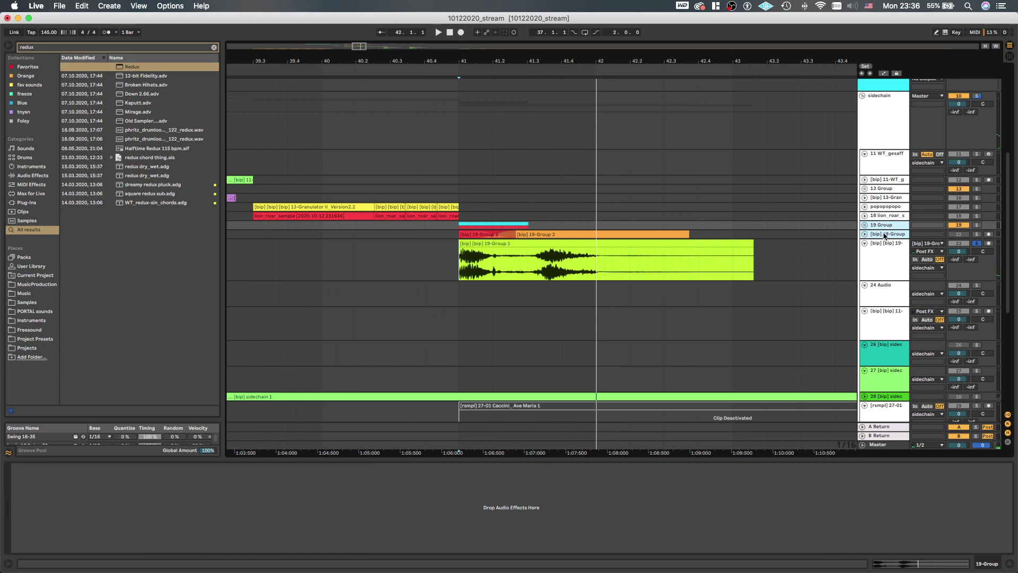
{"action": "right_click", "coordinate": [885, 236]}
{"action": "left_click", "coordinate": [998, 349]}
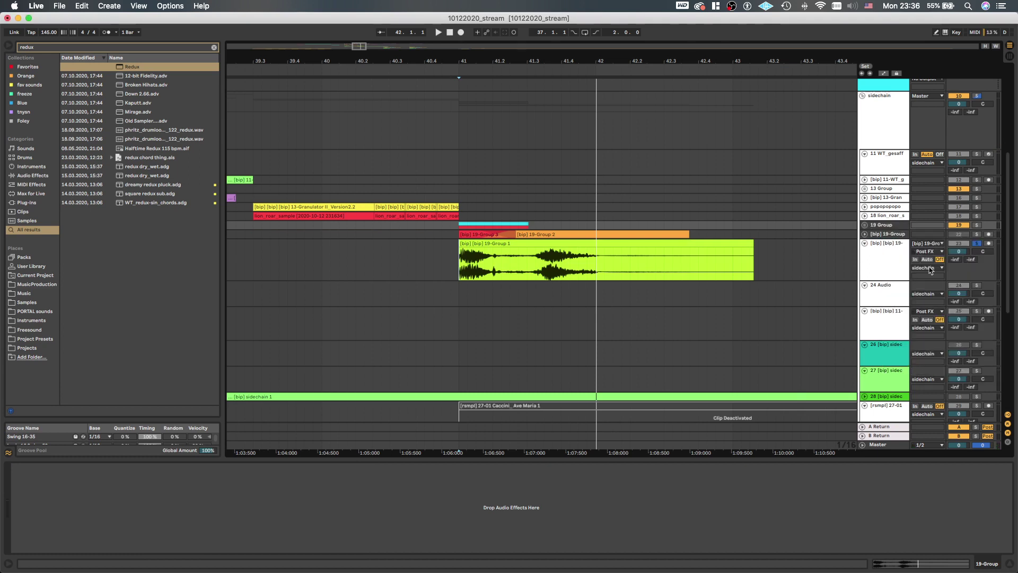
{"action": "right_click", "coordinate": [883, 229]}
{"action": "left_click", "coordinate": [898, 356]}
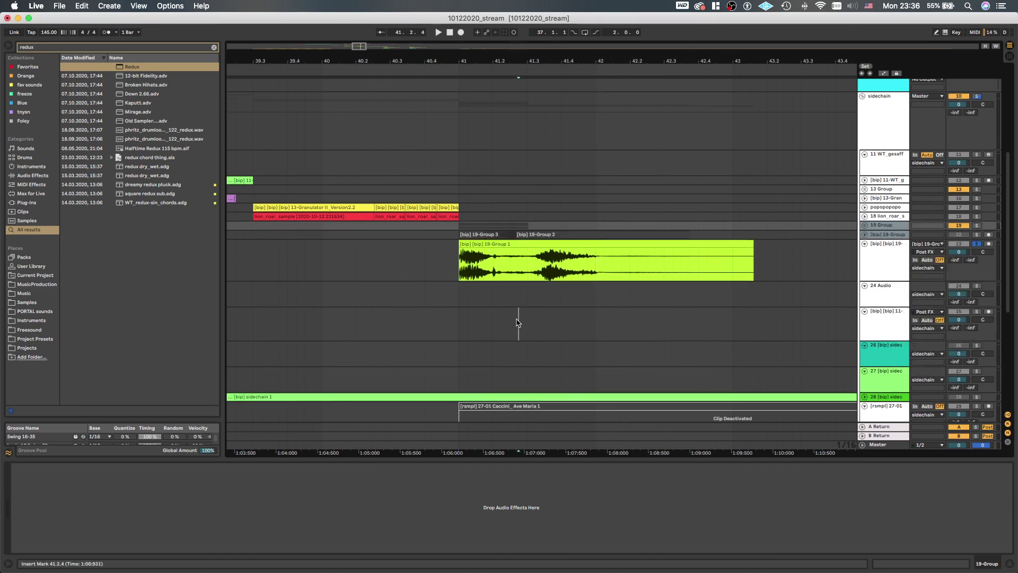
Play the newly recorded stab clip from 41.1 with its source tracks deactivated
{"action": "left_click", "coordinate": [519, 323]}
{"action": "left_click", "coordinate": [457, 266]}
{"action": "key", "text": "space"}
{"action": "scroll", "coordinate": [486, 262], "scroll_direction": "down", "scroll_amount": 3}
{"action": "scroll", "coordinate": [487, 262], "scroll_direction": "down", "scroll_amount": 1}
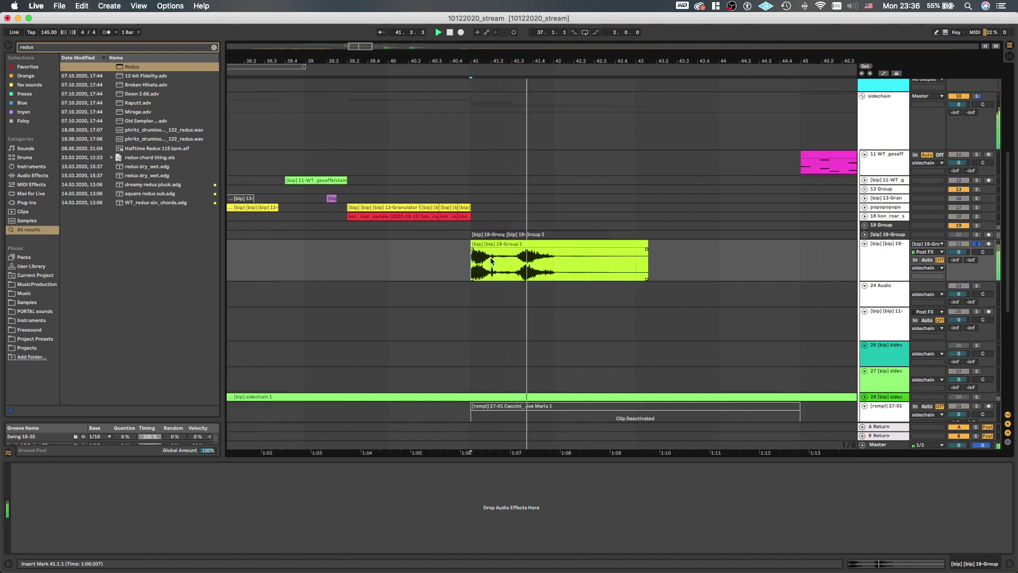
{"action": "scroll", "coordinate": [546, 261], "scroll_direction": "up", "scroll_amount": 3}
{"action": "key", "text": "space"}
Split the recorded clip at bar 42, raise the second part's gain to 24.0 dB and play it
{"action": "left_click", "coordinate": [560, 267]}
{"action": "key", "text": "super+e"}
{"action": "double_click", "coordinate": [573, 243]}
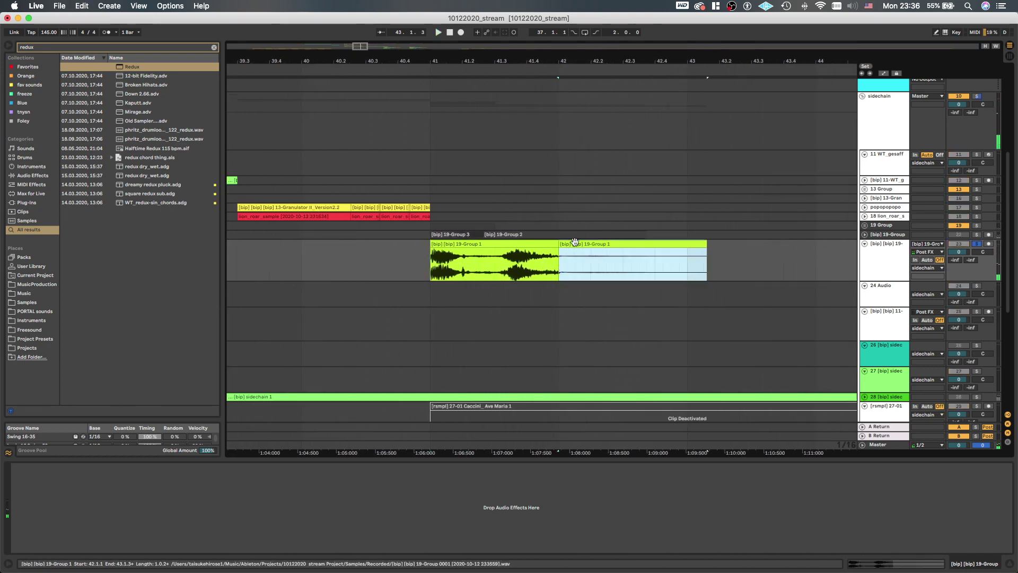
{"action": "left_click_drag", "start_coordinate": [79, 403], "coordinate": [80, 374]}
{"action": "key", "text": "space"}
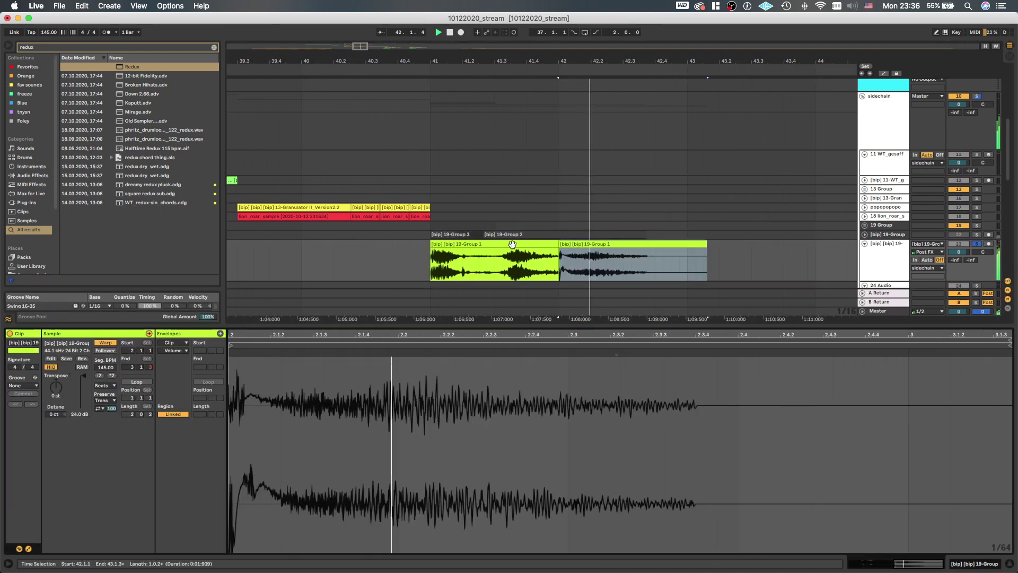
{"action": "left_click", "coordinate": [566, 256]}
{"action": "key", "text": "z"}
{"action": "scroll", "coordinate": [566, 256], "scroll_direction": "down", "scroll_amount": 1}
{"action": "scroll", "coordinate": [564, 255], "scroll_direction": "up", "scroll_amount": 2}
{"action": "key", "text": "space"}
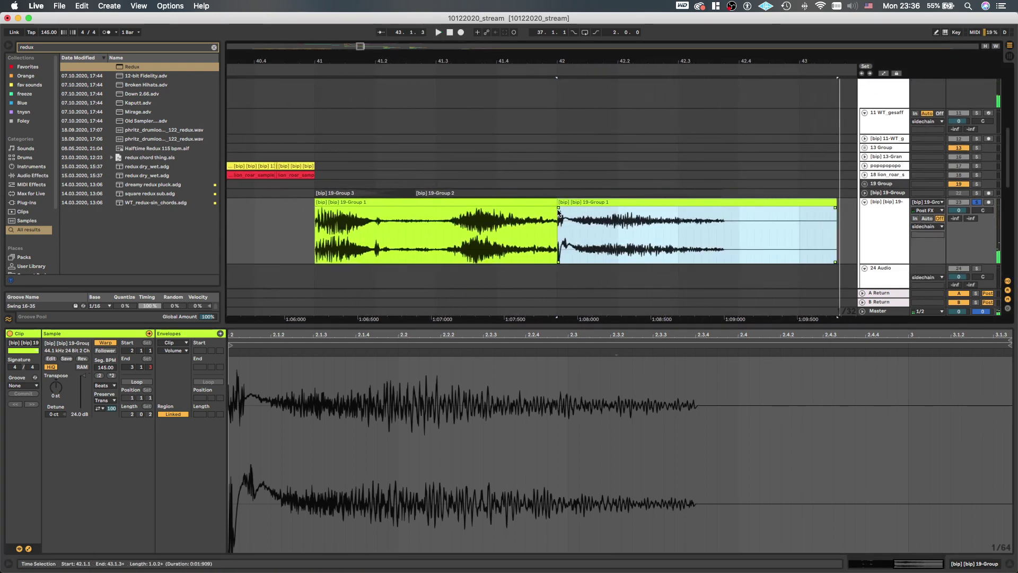
Try extending the boosted tail clip's start back before bar 42 by two different lengths, playing and undoing each attempt
{"action": "left_click_drag", "start_coordinate": [558, 208], "coordinate": [528, 209]}
{"action": "key", "text": "space"}
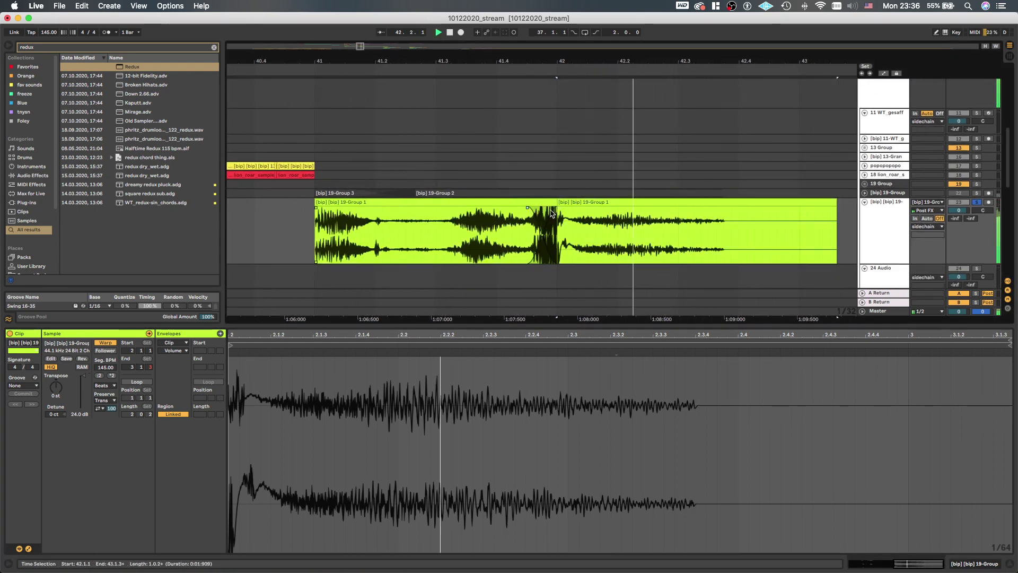
{"action": "left_click", "coordinate": [496, 212]}
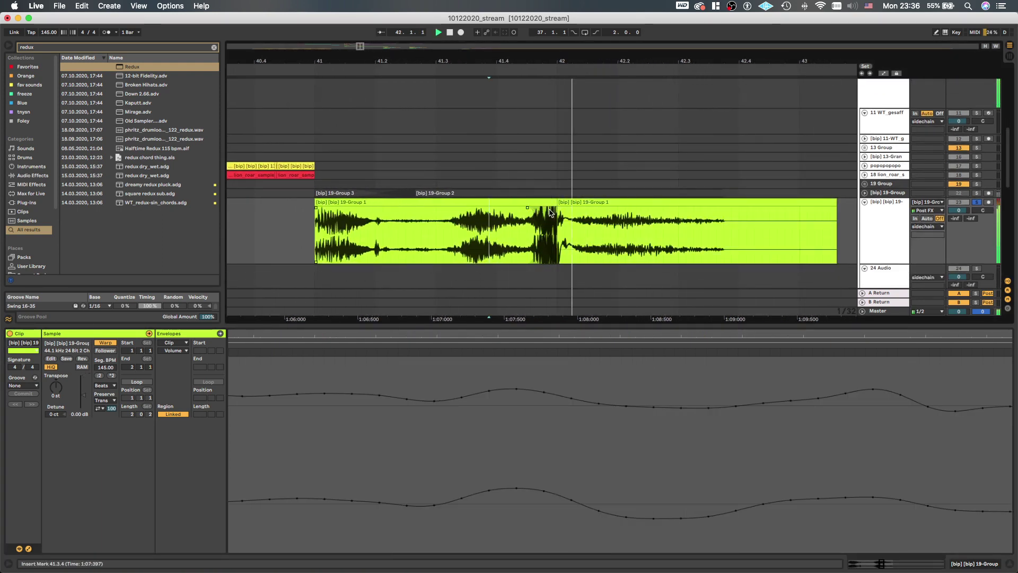
{"action": "key", "text": "super+z"}
{"action": "key", "text": "space"}
{"action": "key", "text": "space"}
{"action": "left_click_drag", "start_coordinate": [558, 209], "coordinate": [543, 209]}
{"action": "key", "text": "space"}
{"action": "key", "text": "space"}
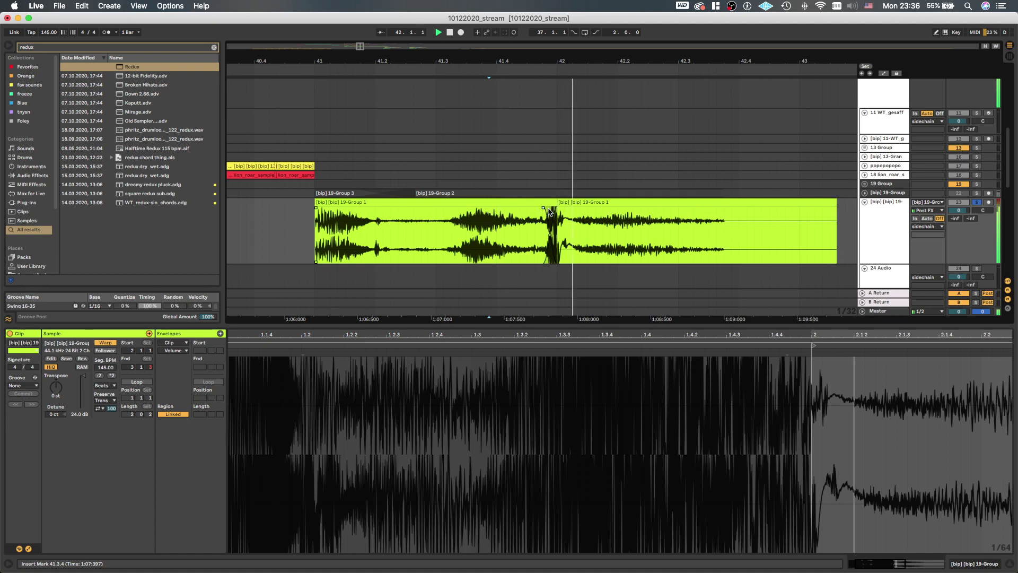
{"action": "key", "text": "super+z"}
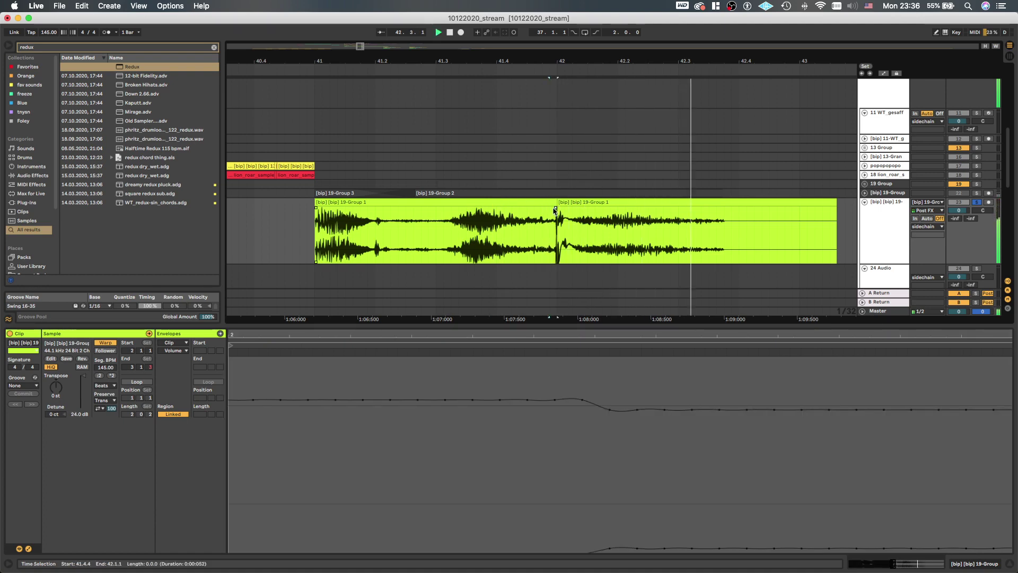
Trim the boosted tail clip's start to just after bar 42 with a short crossfade, play the transition and select the clip
{"action": "mouse_move", "coordinate": [555, 210]}
{"action": "left_mouse_down"}
{"action": "mouse_move", "coordinate": [577, 211]}
{"action": "mouse_move", "coordinate": [567, 208]}
{"action": "left_mouse_up"}
{"action": "key", "text": "space"}
{"action": "key", "text": "space"}
{"action": "key", "text": "space"}
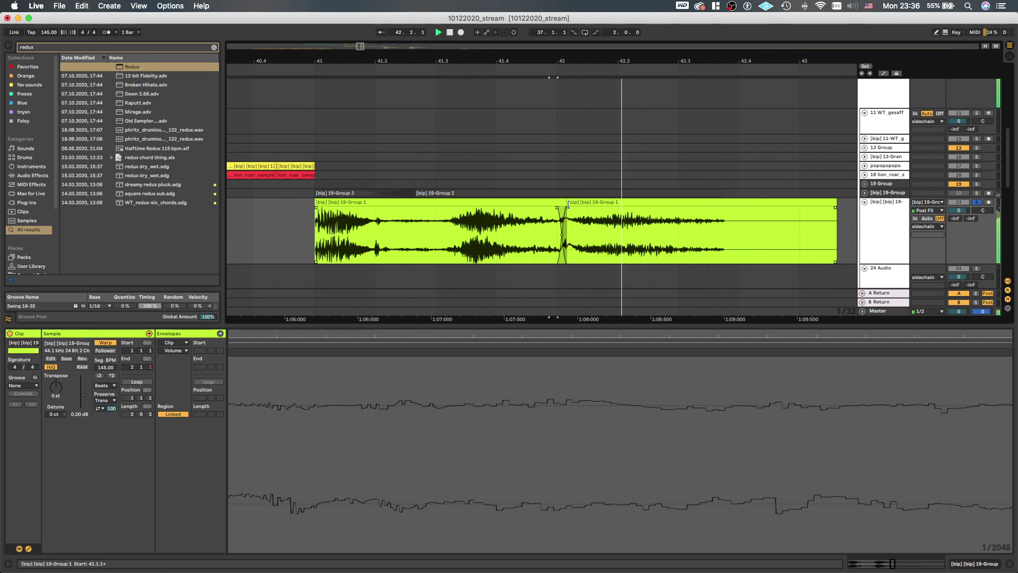
{"action": "left_click", "coordinate": [568, 205]}
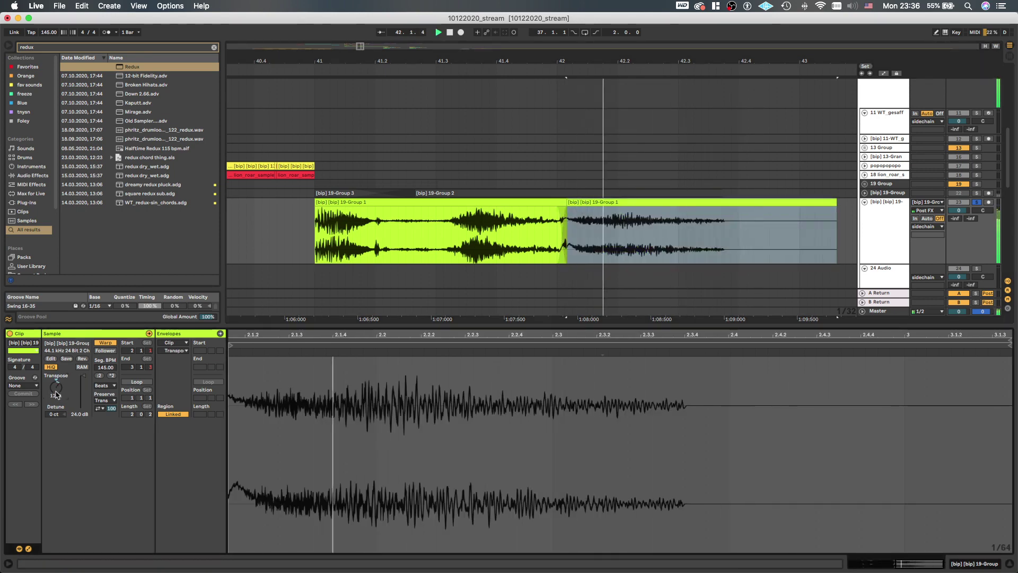
Set the transposition of the second [bip] [bip] 19-Group 1 clip to 0 st and save the set
{"action": "left_click_drag", "start_coordinate": [55, 387], "coordinate": [56, 395]}
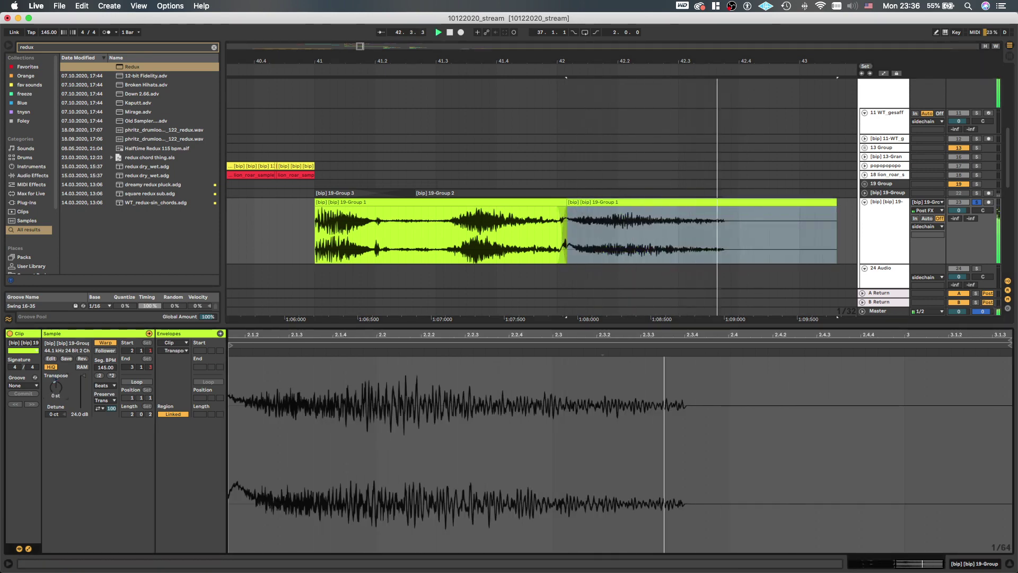
{"action": "key", "text": "space"}
{"action": "key", "text": "space"}
{"action": "scroll", "coordinate": [663, 149], "scroll_direction": "down", "scroll_amount": 8}
{"action": "key", "text": "super+s"}
{"action": "key", "text": "a"}
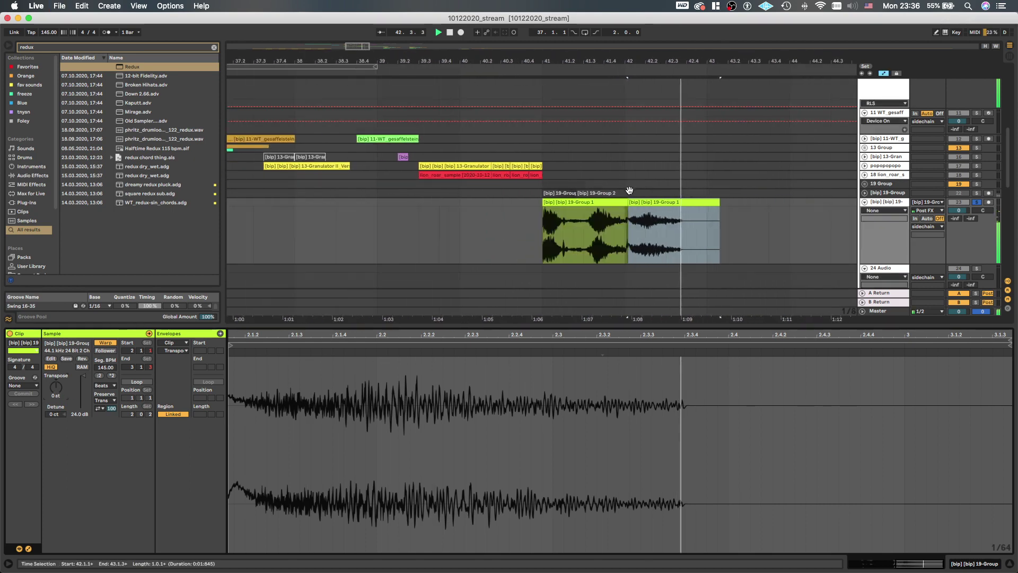
Play from just before bar 41 and turn off the solo on the [bip] [bip] 19- track
{"action": "left_click", "coordinate": [591, 235]}
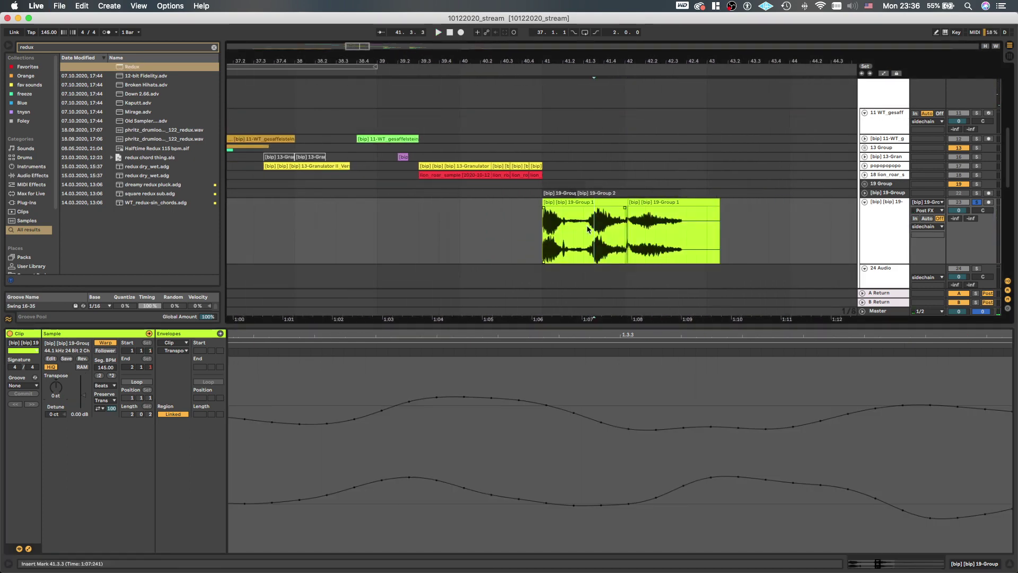
{"action": "left_click", "coordinate": [550, 240]}
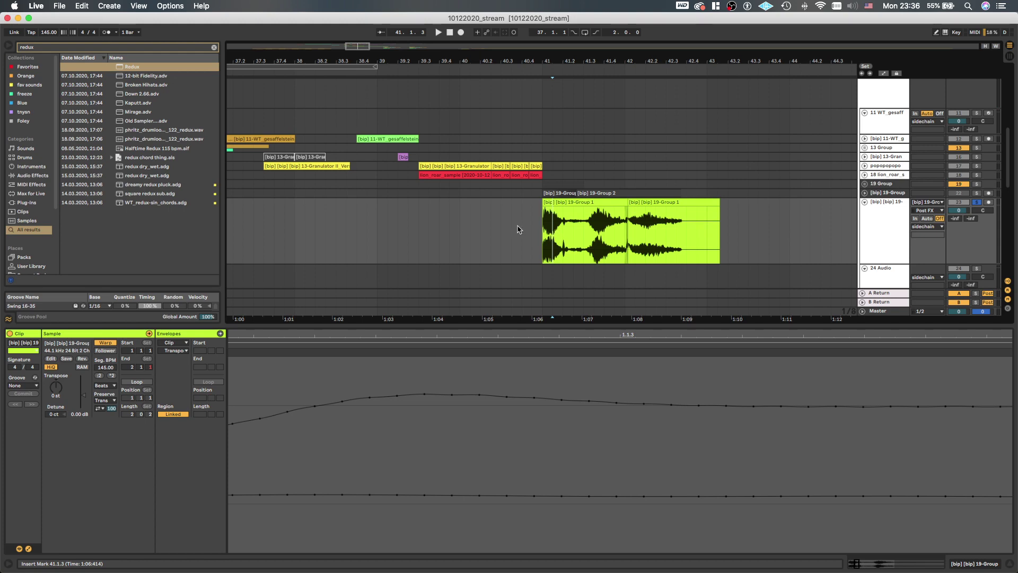
{"action": "left_click", "coordinate": [530, 237]}
{"action": "key", "text": "space"}
{"action": "scroll", "coordinate": [532, 241], "scroll_direction": "down", "scroll_amount": 8}
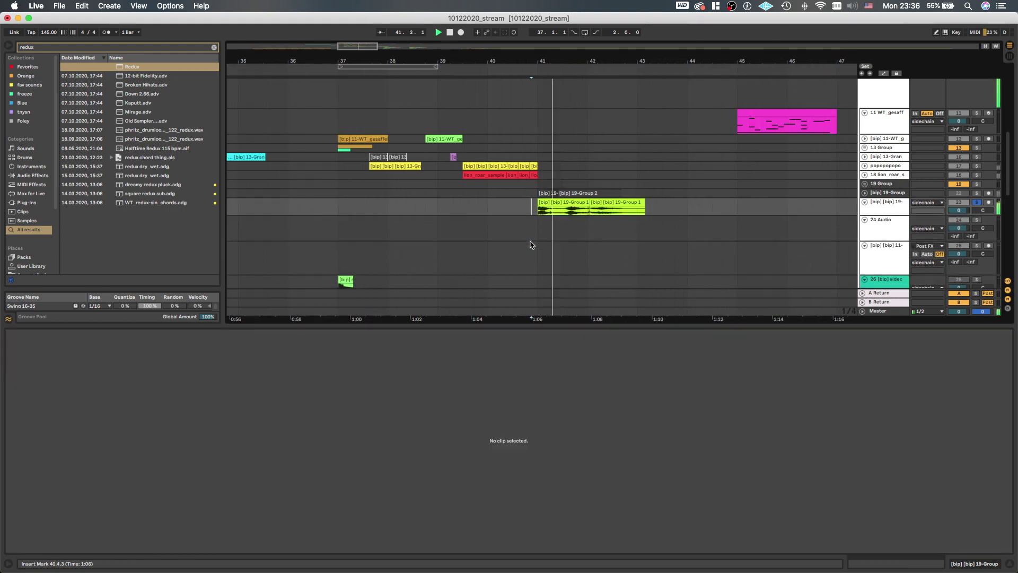
{"action": "key", "text": "s"}
{"action": "scroll", "coordinate": [514, 207], "scroll_direction": "down", "scroll_amount": 4}
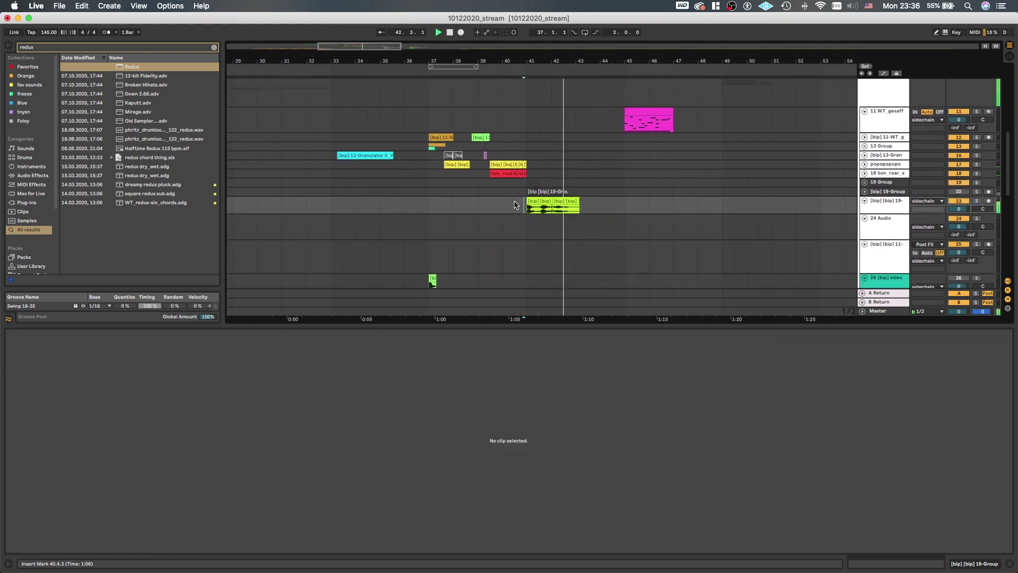
Play the 19-Group clips from bar 41 together with the full mix
{"action": "key", "text": "shift+Tab"}
{"action": "scroll", "coordinate": [516, 215], "scroll_direction": "down", "scroll_amount": 3}
{"action": "left_click", "coordinate": [525, 191]}
{"action": "key", "text": "space"}
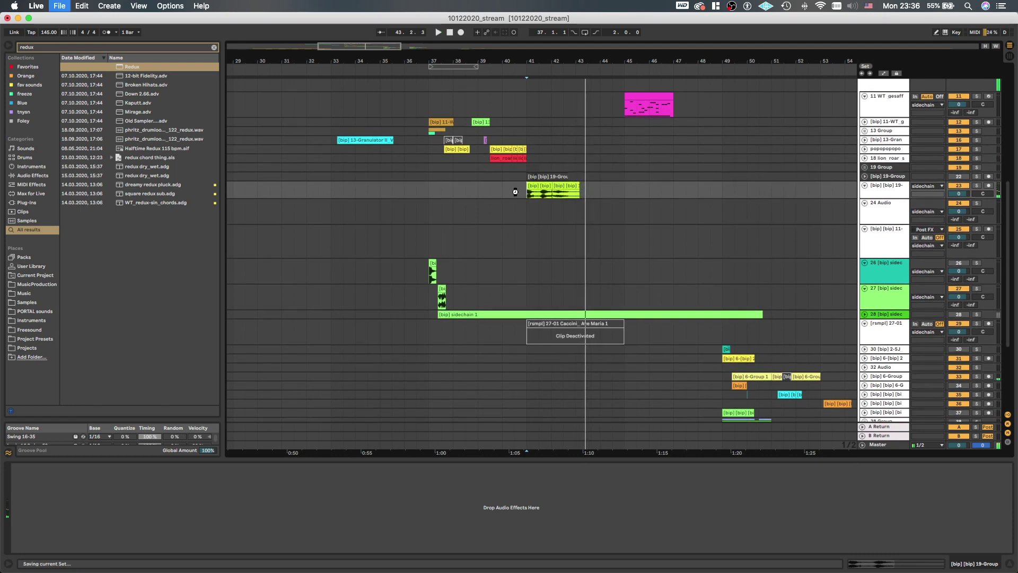
{"action": "key", "text": "space"}
{"action": "scroll", "coordinate": [523, 192], "scroll_direction": "up", "scroll_amount": 3}
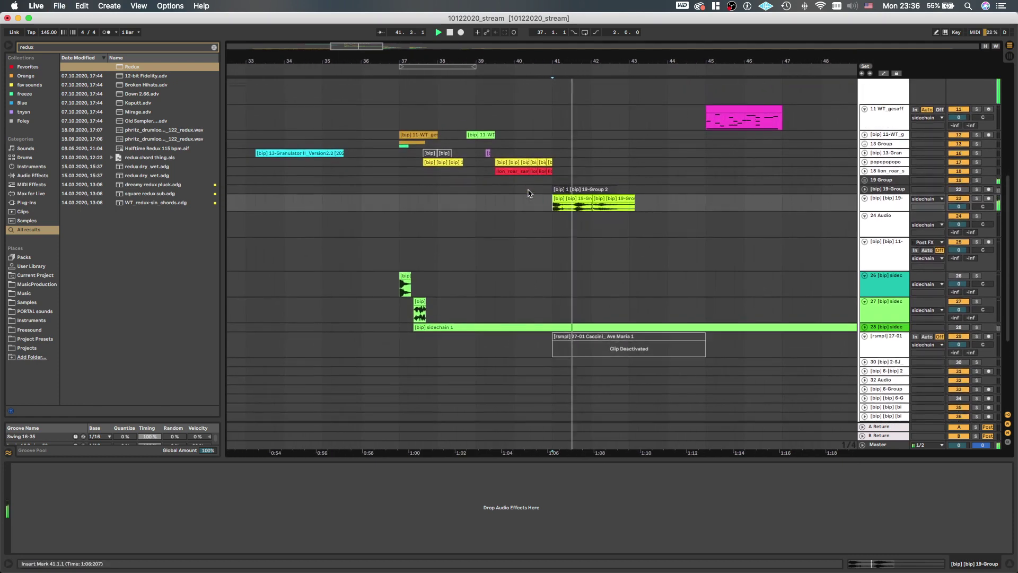
{"action": "scroll", "coordinate": [520, 201], "scroll_direction": "up", "scroll_amount": 1}
{"action": "scroll", "coordinate": [520, 201], "scroll_direction": "down", "scroll_amount": 3}
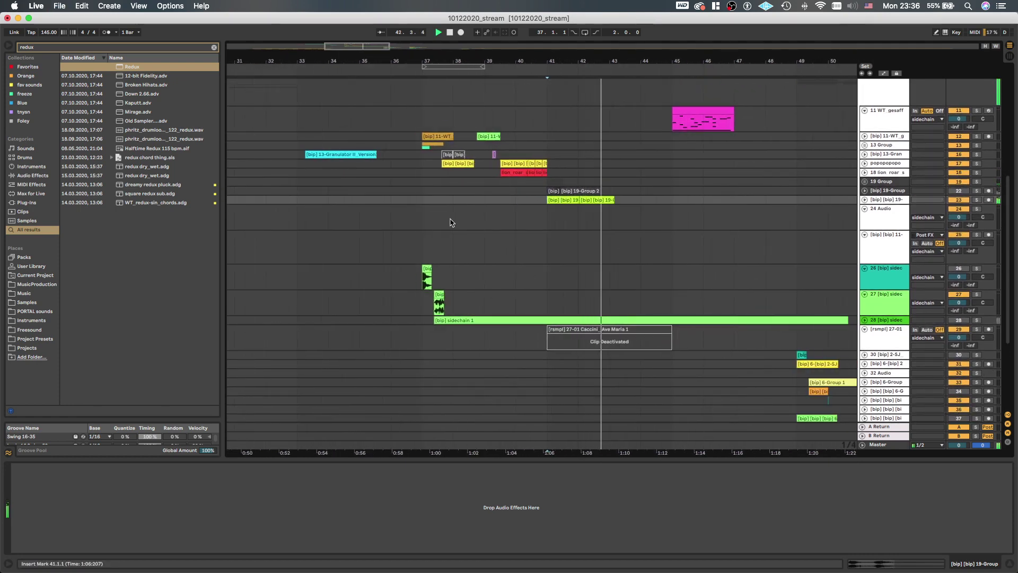
Play the arrangement from 36.3.1 and look over the tracks up to the drums
{"action": "left_click", "coordinate": [406, 220]}
{"action": "key", "text": "space"}
{"action": "key", "text": "space"}
{"action": "scroll", "coordinate": [408, 221], "scroll_direction": "up", "scroll_amount": 1}
{"action": "scroll", "coordinate": [407, 221], "scroll_direction": "down", "scroll_amount": 2}
{"action": "scroll", "coordinate": [411, 224], "scroll_direction": "down", "scroll_amount": 2}
{"action": "scroll", "coordinate": [443, 234], "scroll_direction": "down", "scroll_amount": 3}
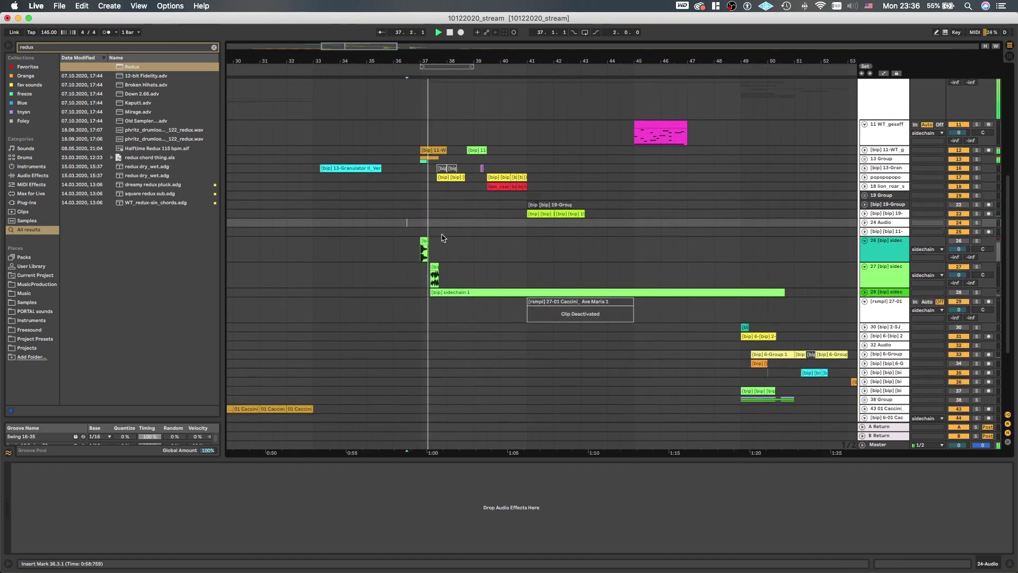
{"action": "scroll", "coordinate": [445, 247], "scroll_direction": "down", "scroll_amount": 2}
{"action": "scroll", "coordinate": [447, 256], "scroll_direction": "down", "scroll_amount": 2}
{"action": "scroll", "coordinate": [462, 246], "scroll_direction": "up", "scroll_amount": 1}
{"action": "scroll", "coordinate": [464, 248], "scroll_direction": "up", "scroll_amount": 2}
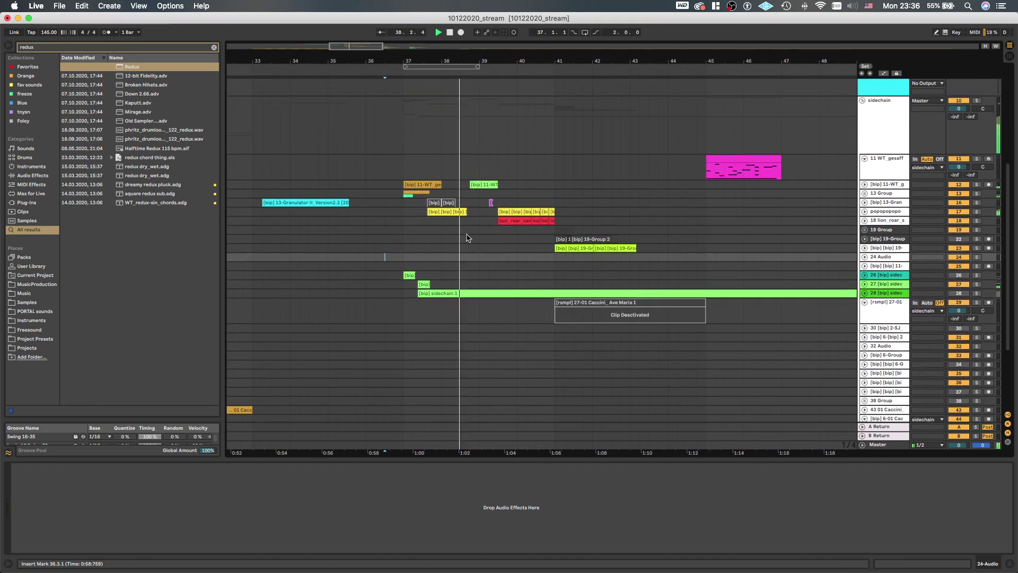
{"action": "scroll", "coordinate": [451, 186], "scroll_direction": "up", "scroll_amount": 6}
{"action": "scroll", "coordinate": [423, 118], "scroll_direction": "up", "scroll_amount": 2}
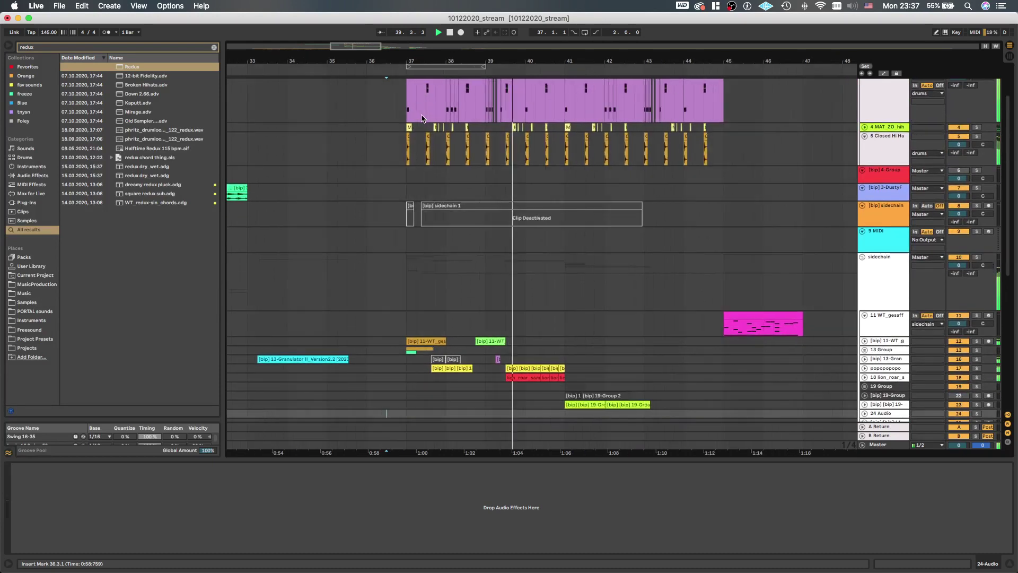
{"action": "scroll", "coordinate": [423, 119], "scroll_direction": "up", "scroll_amount": 5}
{"action": "scroll", "coordinate": [421, 122], "scroll_direction": "up", "scroll_amount": 1}
Play the section from 37.1.1 while following the kick track's clips
{"action": "left_click", "coordinate": [389, 130]}
{"action": "key", "text": "space"}
{"action": "key", "text": "space"}
{"action": "scroll", "coordinate": [389, 133], "scroll_direction": "up", "scroll_amount": 2}
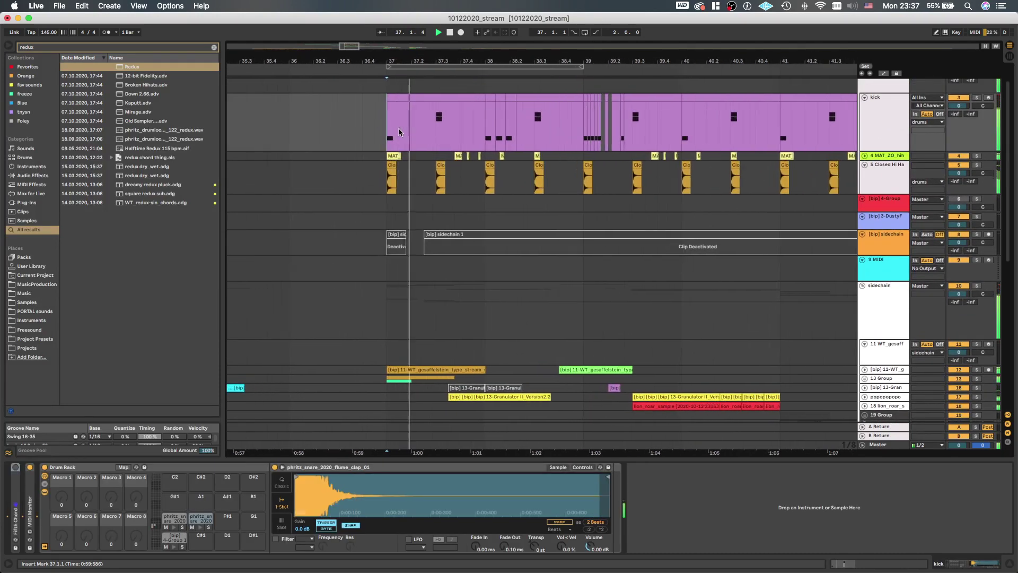
{"action": "scroll", "coordinate": [403, 132], "scroll_direction": "down", "scroll_amount": 2}
{"action": "scroll", "coordinate": [443, 129], "scroll_direction": "right", "scroll_amount": 1}
{"action": "scroll", "coordinate": [444, 129], "scroll_direction": "up", "scroll_amount": 1}
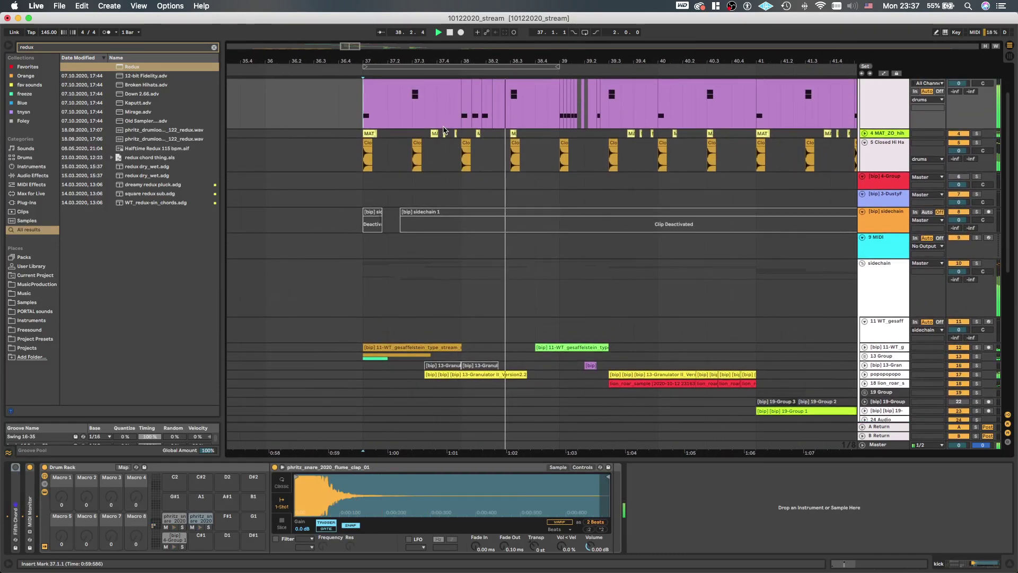
Deactivate the two short kick clips at the start of bar 38 and play the section from 37.1.1
{"action": "scroll", "coordinate": [449, 127], "scroll_direction": "up", "scroll_amount": 2}
{"action": "left_click", "coordinate": [471, 113]}
{"action": "key", "text": "space"}
{"action": "key", "text": "space"}
{"action": "left_click", "coordinate": [467, 113]}
{"action": "key", "text": "space"}
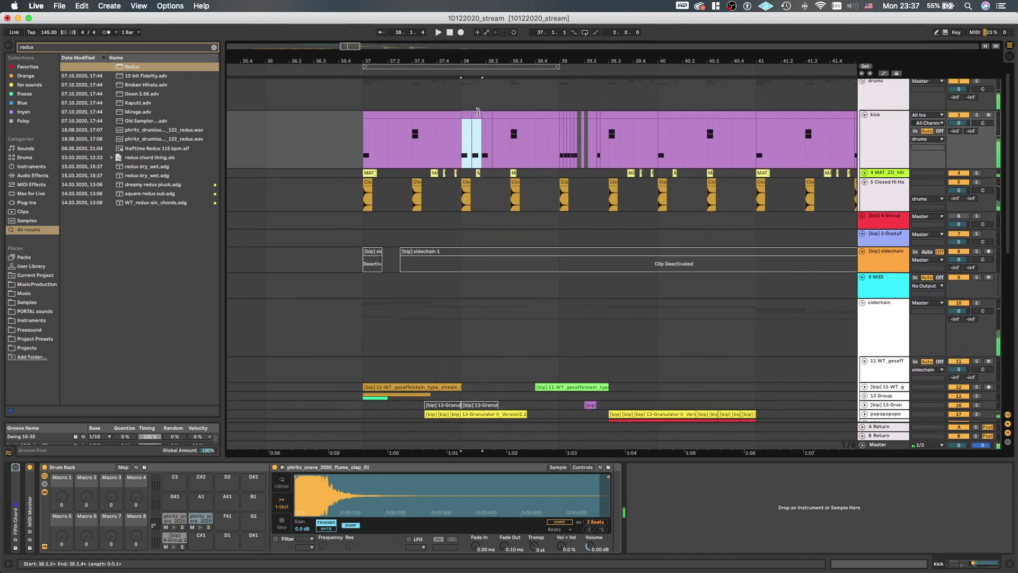
{"action": "left_click", "coordinate": [365, 148]}
{"action": "key", "text": "space"}
{"action": "key", "text": "space"}
{"action": "scroll", "coordinate": [363, 145], "scroll_direction": "down", "scroll_amount": 2}
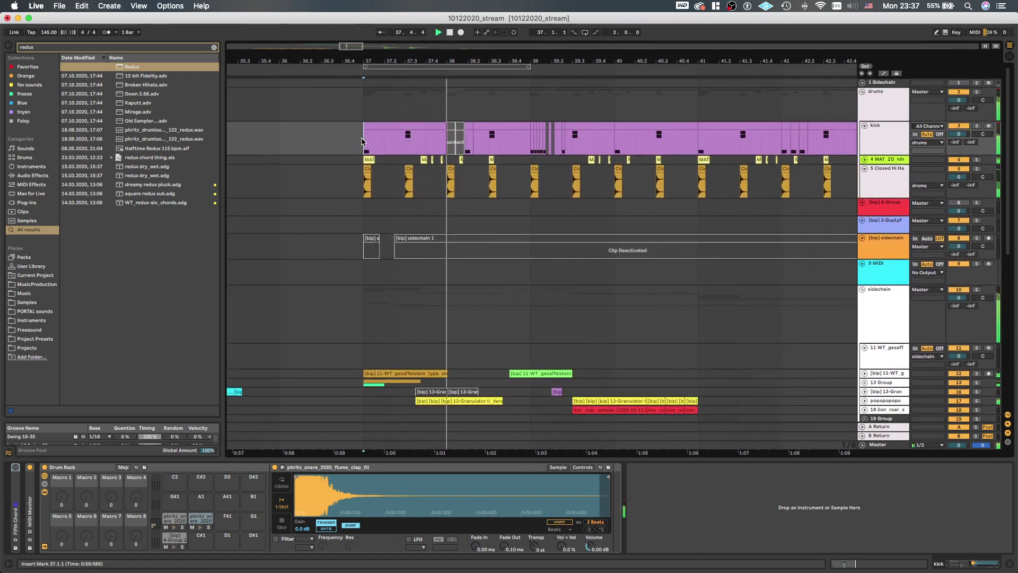
Move the kick clip following the deactivated ones slightly later in bar 38, and play from 38.1.1
{"action": "scroll", "coordinate": [467, 130], "scroll_direction": "up", "scroll_amount": 2}
{"action": "left_click_drag", "start_coordinate": [471, 128], "coordinate": [494, 131]}
{"action": "left_click", "coordinate": [439, 140]}
{"action": "key", "text": "space"}
{"action": "key", "text": "space"}
{"action": "scroll", "coordinate": [440, 140], "scroll_direction": "down", "scroll_amount": 2}
{"action": "scroll", "coordinate": [440, 141], "scroll_direction": "down", "scroll_amount": 1}
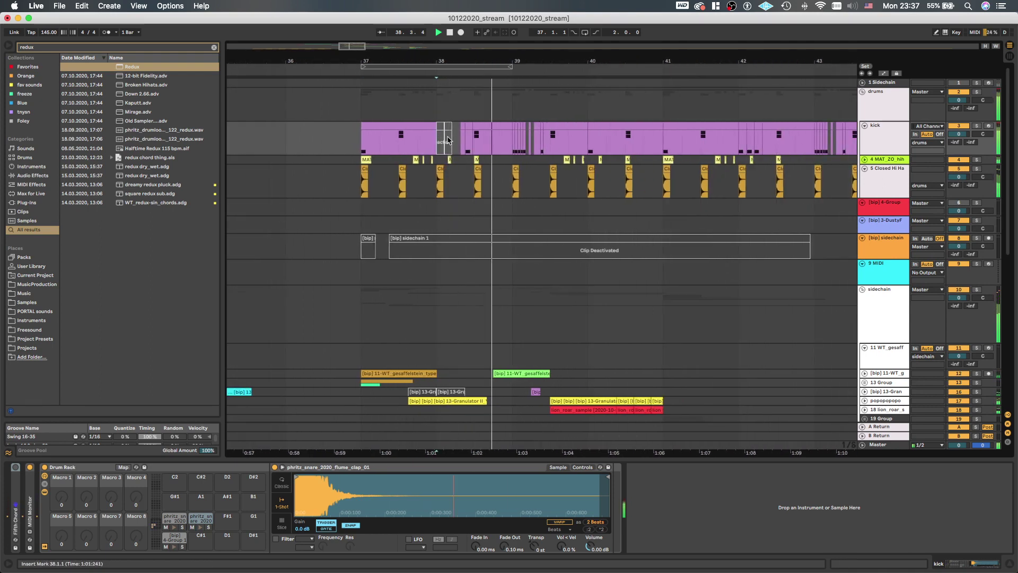
{"action": "scroll", "coordinate": [468, 139], "scroll_direction": "down", "scroll_amount": 2}
{"action": "scroll", "coordinate": [488, 140], "scroll_direction": "down", "scroll_amount": 1}
{"action": "scroll", "coordinate": [489, 140], "scroll_direction": "down", "scroll_amount": 2}
{"action": "scroll", "coordinate": [489, 140], "scroll_direction": "up", "scroll_amount": 4}
{"action": "scroll", "coordinate": [489, 140], "scroll_direction": "down", "scroll_amount": 3}
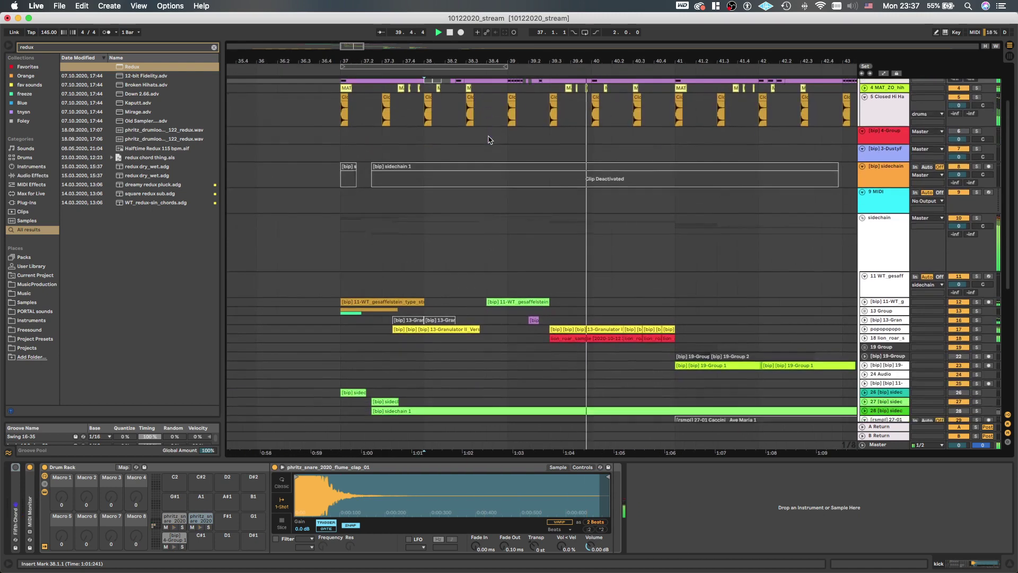
Move the green [bip] 11-WT_gesaffelstein clip earlier so that it starts at 38.3.1
{"action": "scroll", "coordinate": [489, 141], "scroll_direction": "down", "scroll_amount": 3}
{"action": "left_click", "coordinate": [477, 190]}
{"action": "key", "text": "space"}
{"action": "key", "text": "space"}
{"action": "scroll", "coordinate": [508, 242], "scroll_direction": "up", "scroll_amount": 3}
{"action": "scroll", "coordinate": [507, 240], "scroll_direction": "up", "scroll_amount": 3}
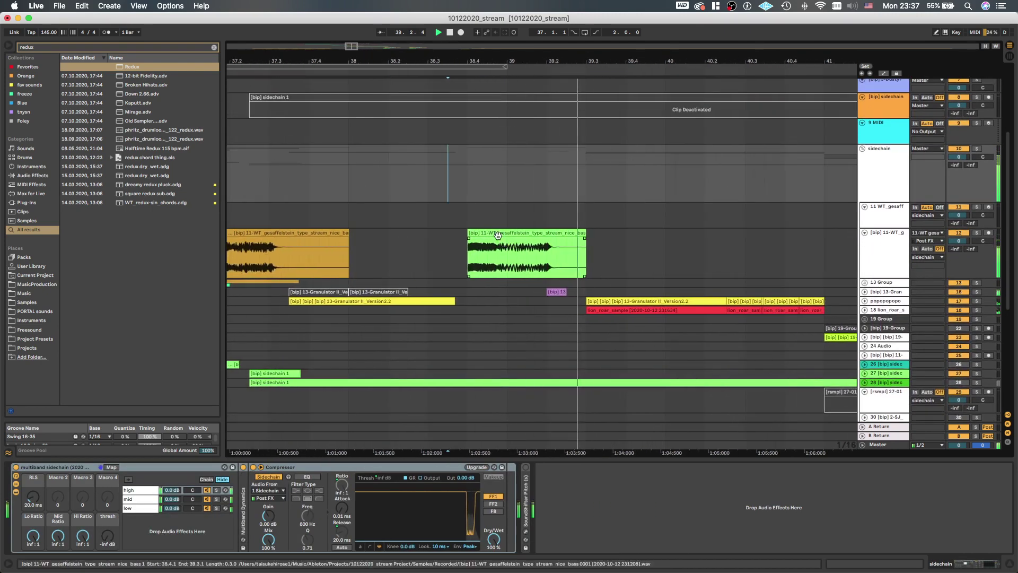
{"action": "left_click_drag", "start_coordinate": [498, 235], "coordinate": [455, 240]}
{"action": "scroll", "coordinate": [443, 241], "scroll_direction": "down", "scroll_amount": 4}
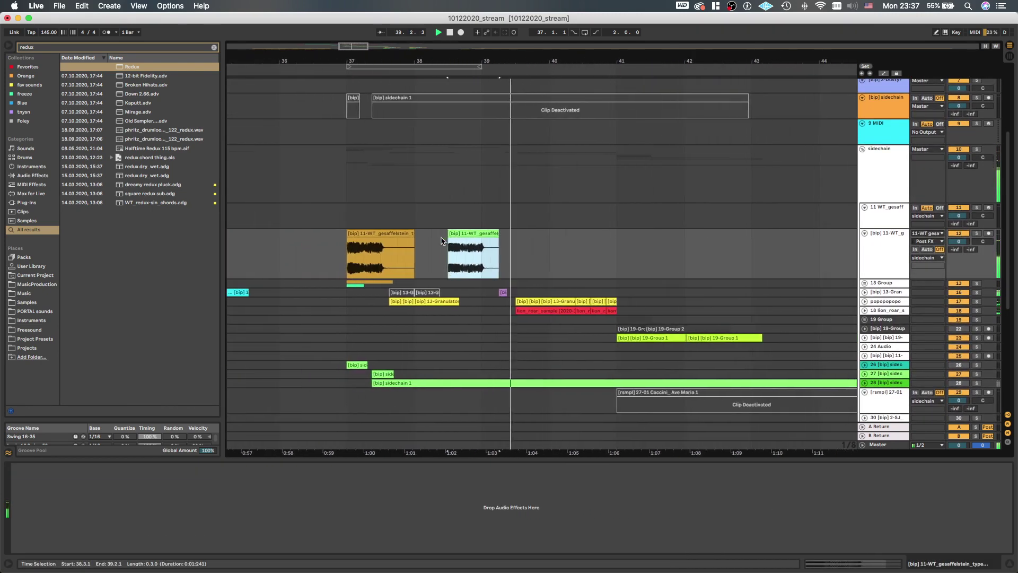
Play the arrangement from 36.4.3 to hear the repositioned green bass clip
{"action": "scroll", "coordinate": [443, 242], "scroll_direction": "left", "scroll_amount": 2}
{"action": "left_click", "coordinate": [391, 260]}
{"action": "key", "text": "space"}
{"action": "key", "text": "space"}
{"action": "scroll", "coordinate": [392, 261], "scroll_direction": "down", "scroll_amount": 2}
{"action": "scroll", "coordinate": [393, 259], "scroll_direction": "down", "scroll_amount": 2}
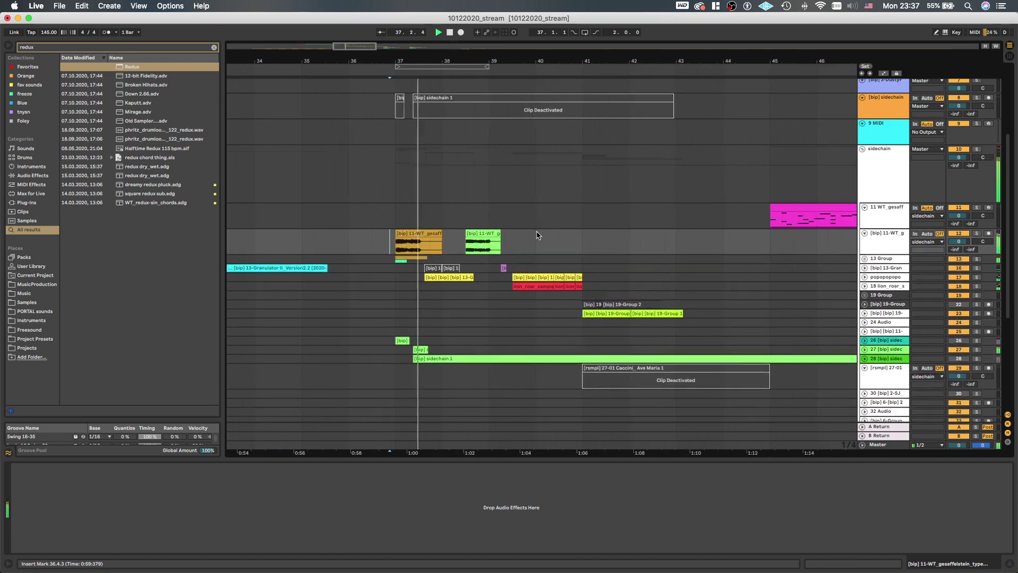
Add a fade-in to the green [bip] 11-WT_gesaffelstein clip while the arrangement plays
{"action": "left_click_drag", "start_coordinate": [467, 239], "coordinate": [482, 240]}
{"action": "scroll", "coordinate": [487, 242], "scroll_direction": "down", "scroll_amount": 2}
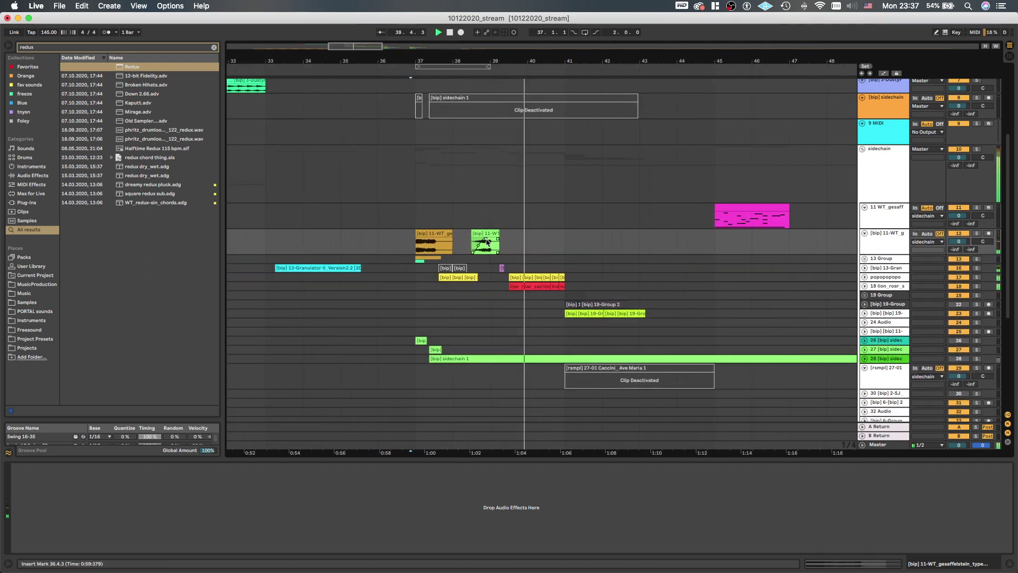
{"action": "scroll", "coordinate": [486, 251], "scroll_direction": "up", "scroll_amount": 3}
{"action": "scroll", "coordinate": [491, 277], "scroll_direction": "down", "scroll_amount": 4}
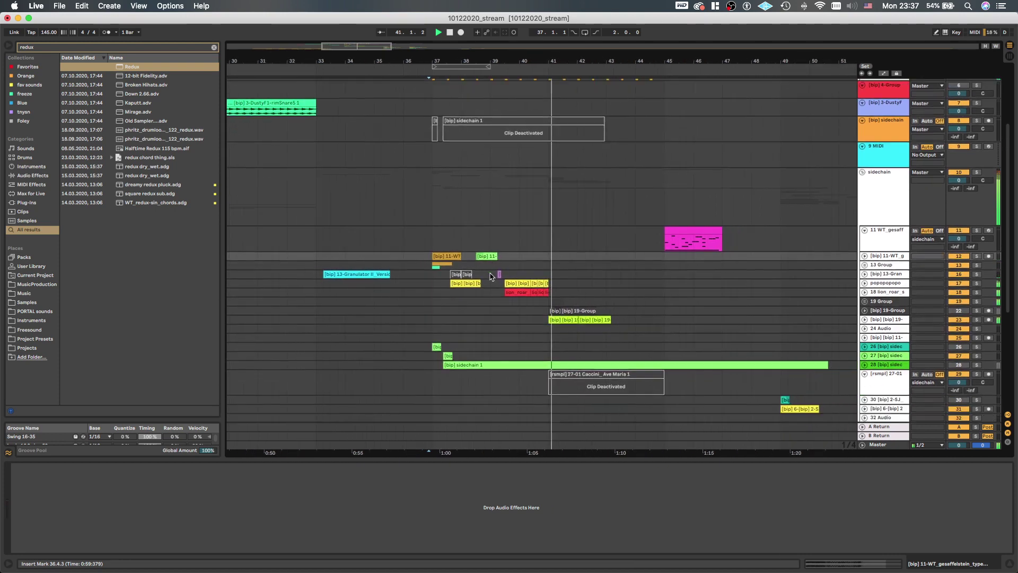
Insert a new audio track below the [bip] [bip] 19- track and place the insert marker on it at 41.1.1
{"action": "scroll", "coordinate": [495, 273], "scroll_direction": "down", "scroll_amount": 4}
{"action": "scroll", "coordinate": [539, 268], "scroll_direction": "up", "scroll_amount": 5}
{"action": "scroll", "coordinate": [539, 268], "scroll_direction": "up", "scroll_amount": 2}
{"action": "scroll", "coordinate": [541, 269], "scroll_direction": "down", "scroll_amount": 3}
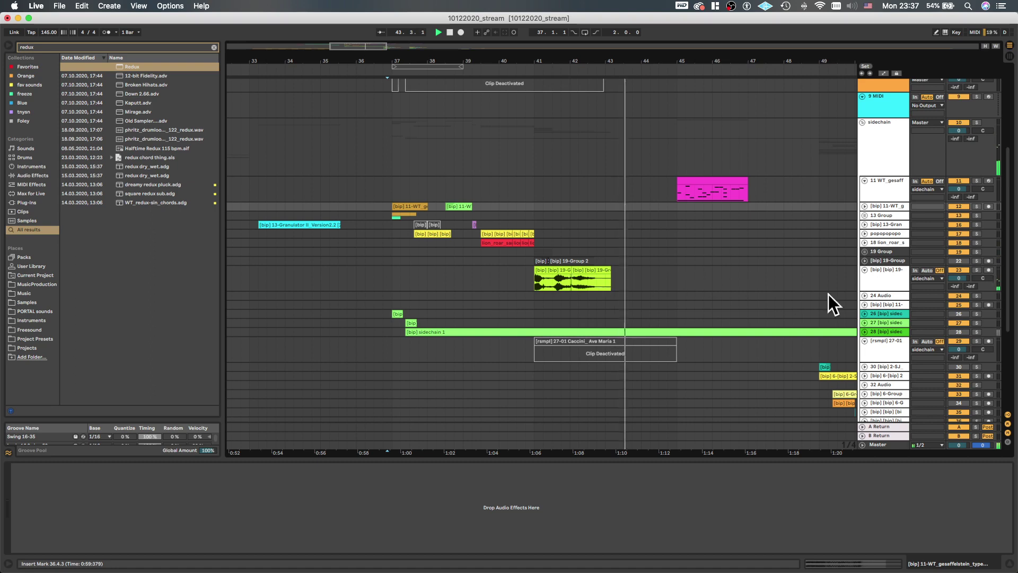
{"action": "left_click", "coordinate": [884, 282]}
{"action": "key", "text": "super+t"}
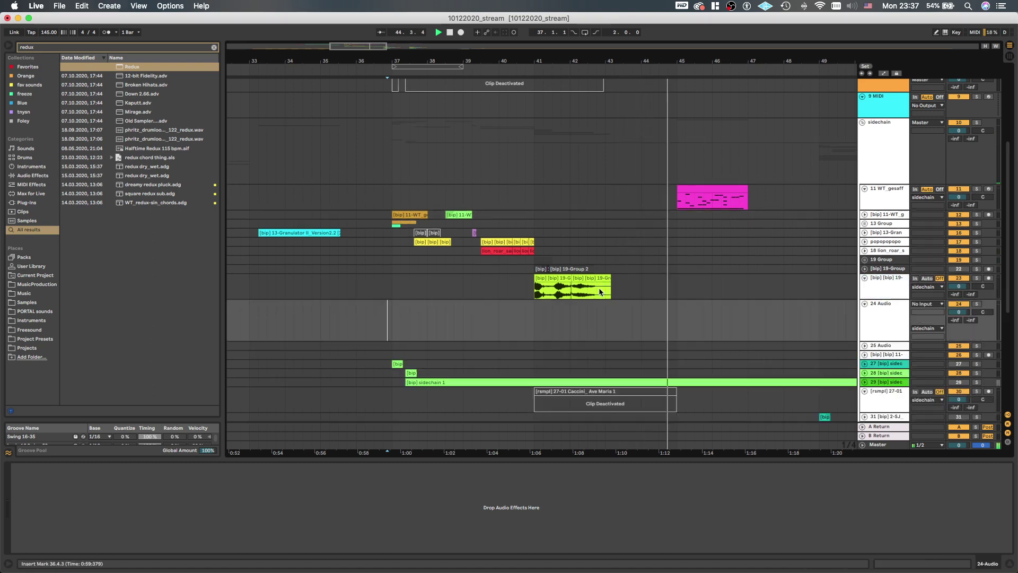
{"action": "scroll", "coordinate": [590, 298], "scroll_direction": "down", "scroll_amount": 3}
{"action": "left_click", "coordinate": [554, 327]}
Search the browser for "sj" and preview several [bip] 2-SJ samples dated 12.08.2020
{"action": "key", "text": "space"}
{"action": "key", "text": "super+f"}
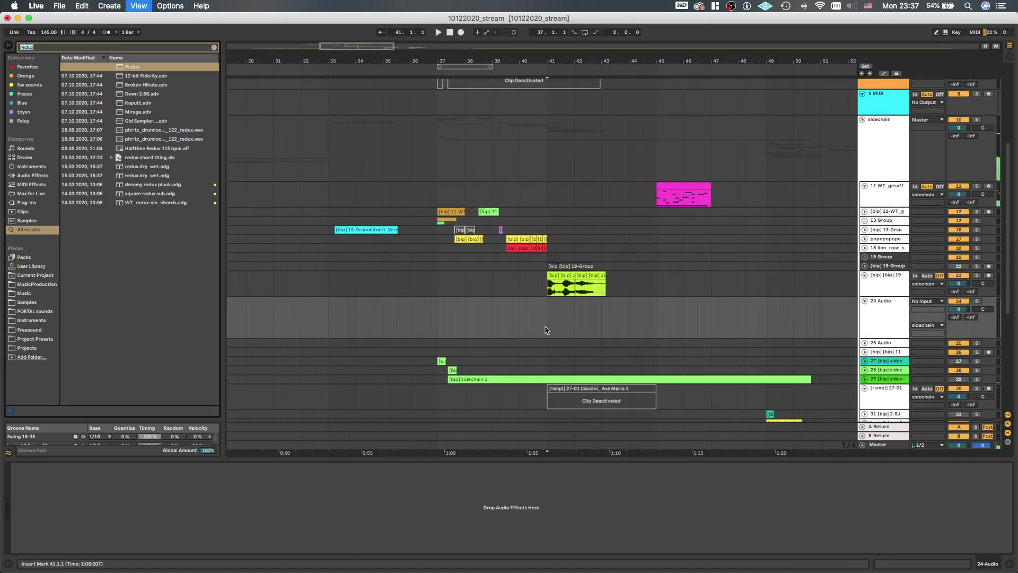
{"action": "type", "text": "sj"}
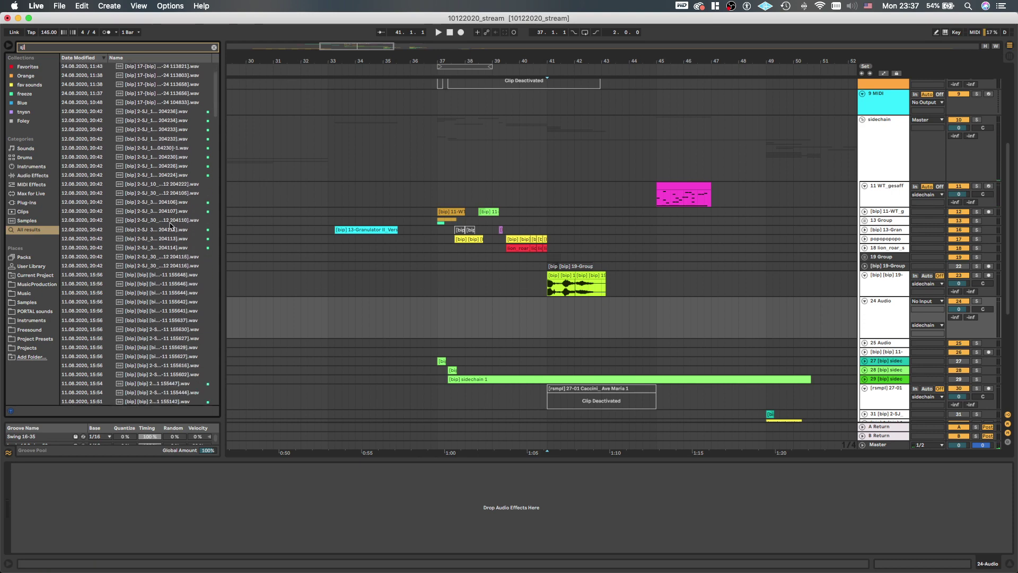
{"action": "scroll", "coordinate": [172, 183], "scroll_direction": "down", "scroll_amount": 3}
{"action": "left_click", "coordinate": [174, 175]}
{"action": "left_click", "coordinate": [167, 208]}
{"action": "scroll", "coordinate": [168, 219], "scroll_direction": "down", "scroll_amount": 3}
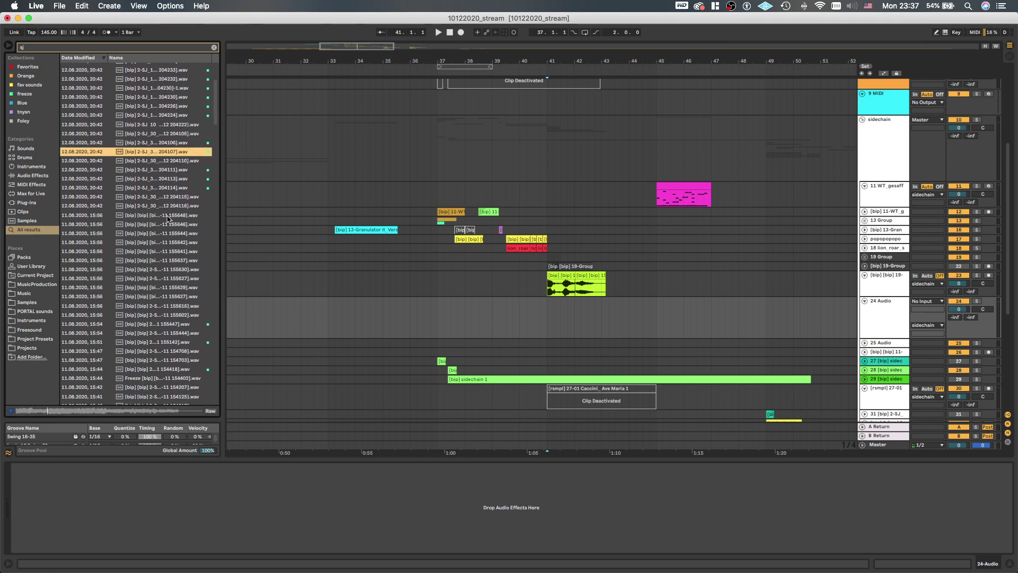
{"action": "left_click", "coordinate": [177, 178]}
{"action": "scroll", "coordinate": [177, 178], "scroll_direction": "down", "scroll_amount": 3}
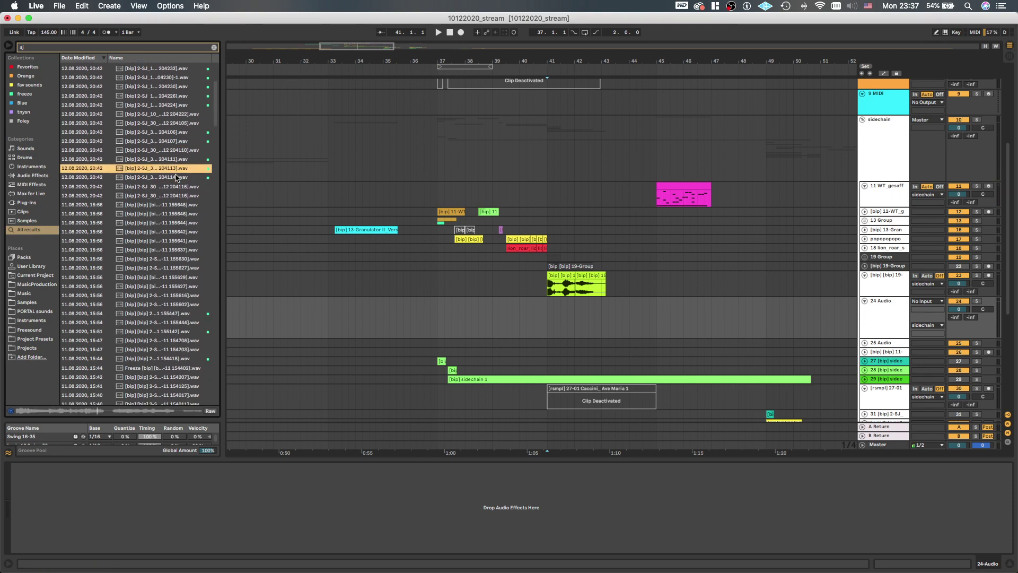
{"action": "left_click", "coordinate": [176, 178]}
Preview several of the [bip] [bip] SJ samples dated 11.08.2020 in the search results
{"action": "scroll", "coordinate": [177, 178], "scroll_direction": "down", "scroll_amount": 2}
{"action": "left_click", "coordinate": [177, 178]}
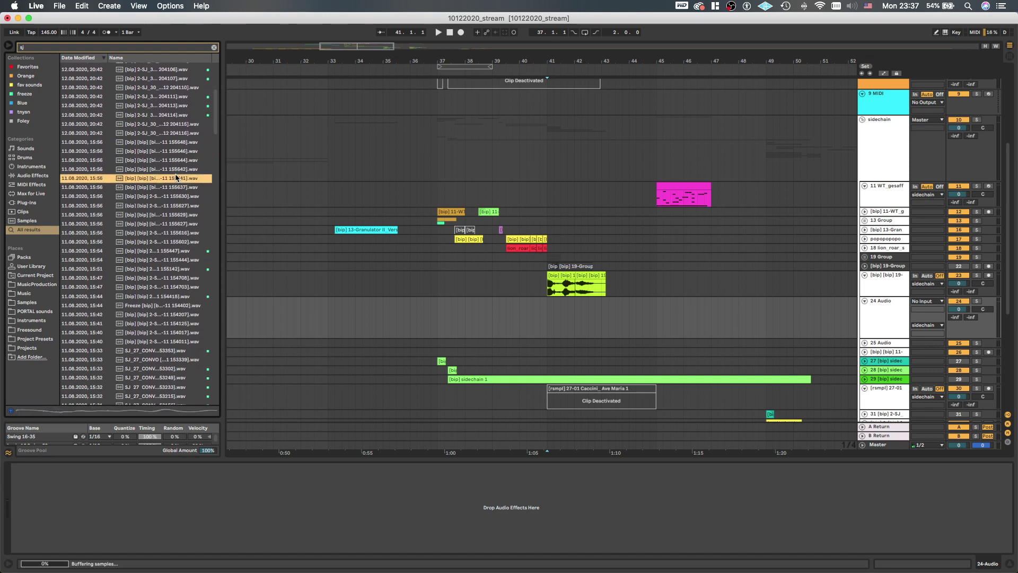
{"action": "scroll", "coordinate": [177, 178], "scroll_direction": "down", "scroll_amount": 2}
{"action": "left_click", "coordinate": [177, 178]}
{"action": "scroll", "coordinate": [177, 178], "scroll_direction": "down", "scroll_amount": 2}
{"action": "left_click", "coordinate": [176, 182]}
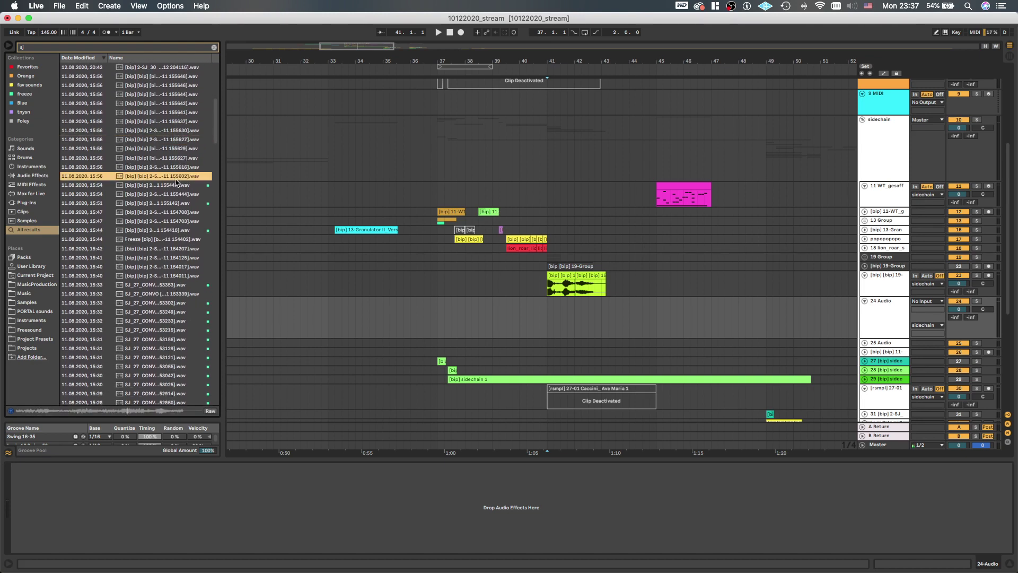
{"action": "left_click", "coordinate": [184, 152]}
{"action": "left_click", "coordinate": [181, 141]}
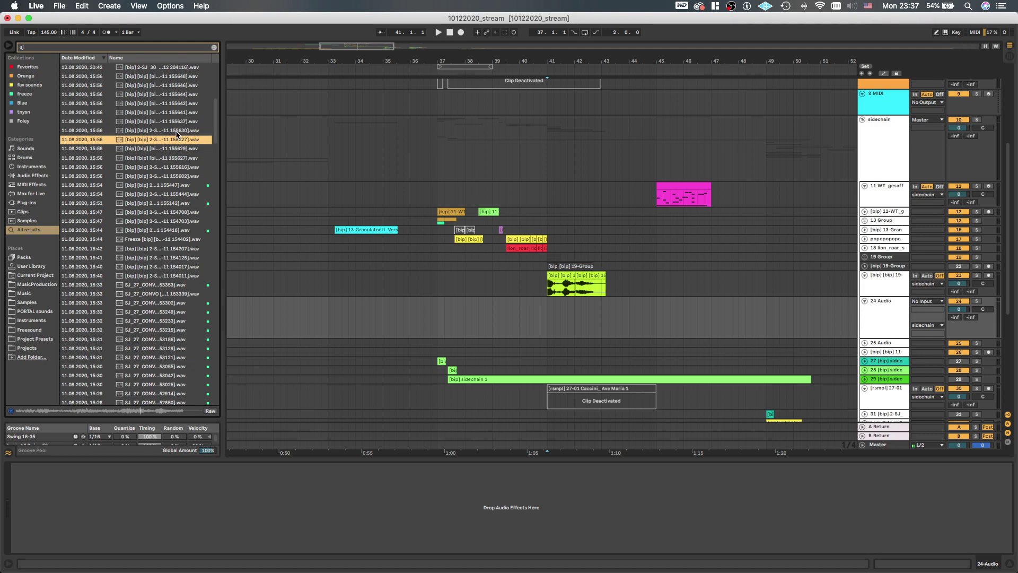
Place the [bip] [bip] 2-SJ_27_CONVO 0002 sample on the new audio track at 42.2.1 and solo that track
{"action": "left_click_drag", "start_coordinate": [177, 135], "coordinate": [611, 291]}
{"action": "scroll", "coordinate": [582, 314], "scroll_direction": "up", "scroll_amount": 3}
{"action": "key", "text": "s"}
{"action": "key", "text": "space"}
{"action": "scroll", "coordinate": [582, 307], "scroll_direction": "up", "scroll_amount": 4}
{"action": "double_click", "coordinate": [611, 291]}
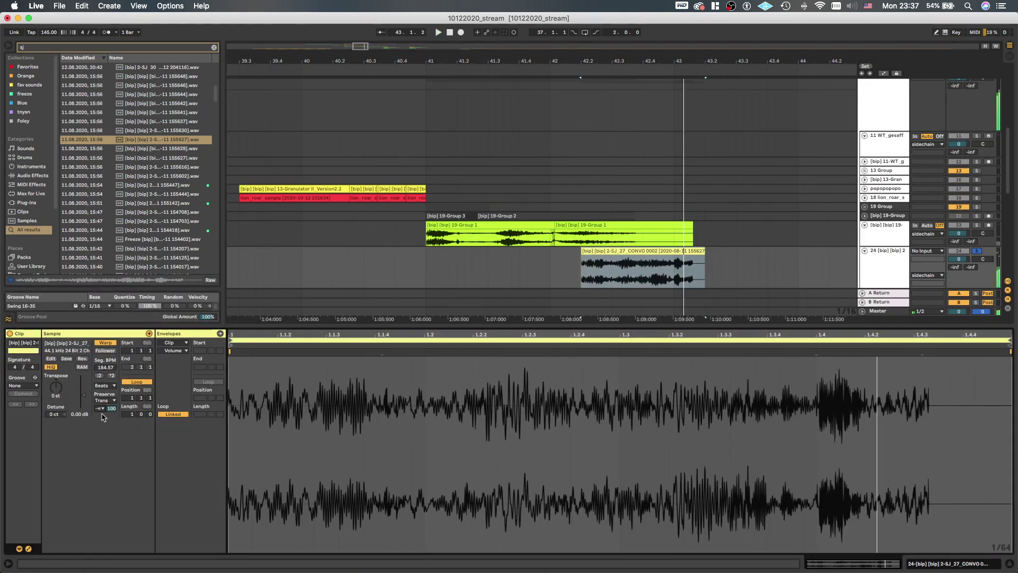
Play the new 2-SJ_27_CONVO clip soloed, and turn off its track's solo to hear the full mix
{"action": "key", "text": "space"}
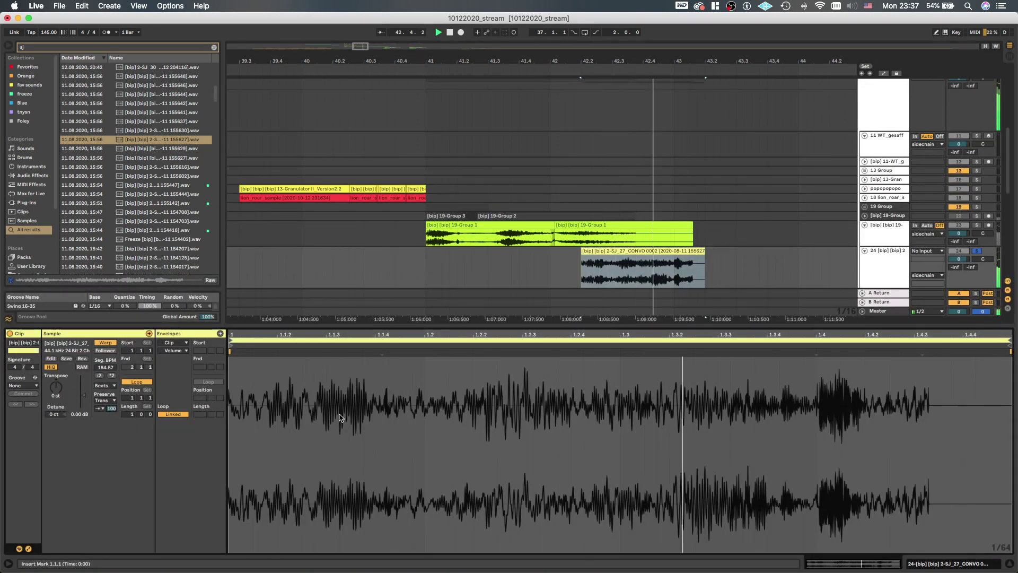
{"action": "key", "text": "space"}
{"action": "key", "text": "space"}
{"action": "scroll", "coordinate": [578, 257], "scroll_direction": "down", "scroll_amount": 4}
{"action": "key", "text": "s"}
{"action": "scroll", "coordinate": [580, 256], "scroll_direction": "down", "scroll_amount": 2}
{"action": "key", "text": "shift+Tab"}
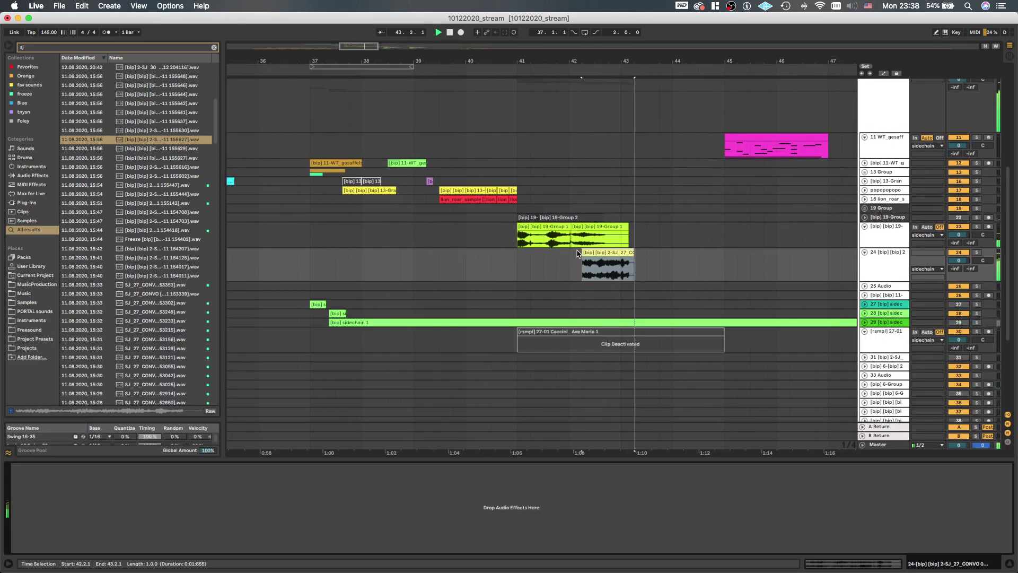
Shorten the [bip] [bip] 2-SJ_27_CONVO clip so it ends just before bar 43, and play from 41.4.1
{"action": "scroll", "coordinate": [582, 255], "scroll_direction": "down", "scroll_amount": 4}
{"action": "left_click_drag", "start_coordinate": [610, 253], "coordinate": [607, 253]}
{"action": "left_click", "coordinate": [566, 267]}
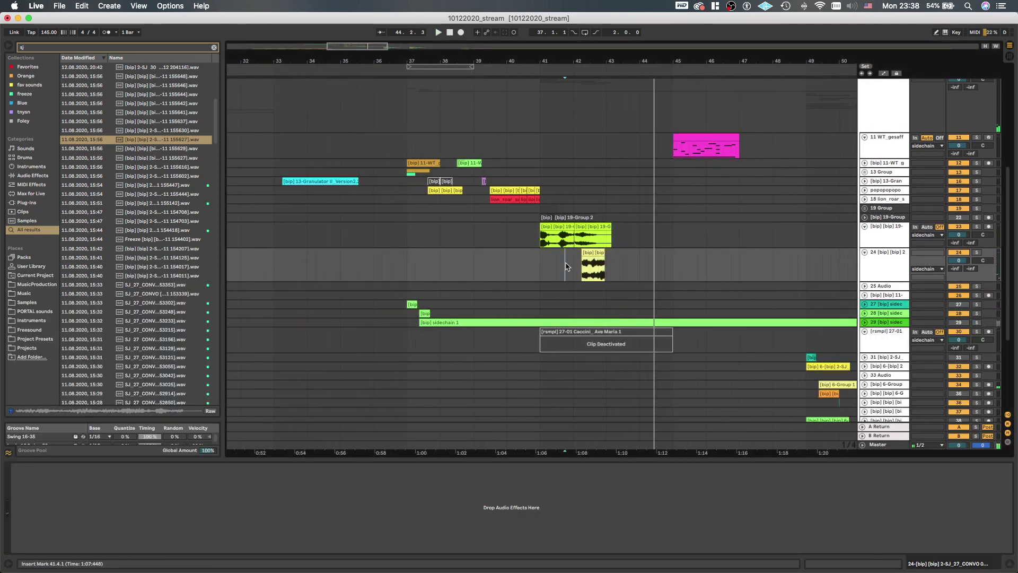
{"action": "key", "text": "space"}
{"action": "key", "text": "space"}
{"action": "scroll", "coordinate": [566, 267], "scroll_direction": "down", "scroll_amount": 5}
{"action": "scroll", "coordinate": [567, 246], "scroll_direction": "down", "scroll_amount": 5}
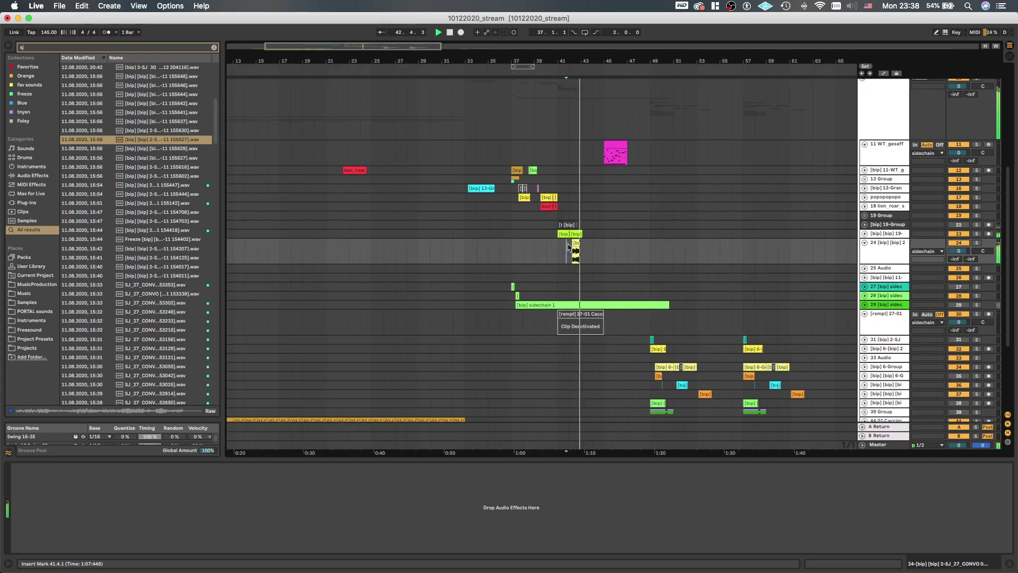
Transpose the 2-SJ_27_CONVO clip to -3 st, set its warp mode to Complex Pro, and play the result
{"action": "scroll", "coordinate": [570, 235], "scroll_direction": "up", "scroll_amount": 6}
{"action": "left_click", "coordinate": [584, 259]}
{"action": "key", "text": "space"}
{"action": "key", "text": "space"}
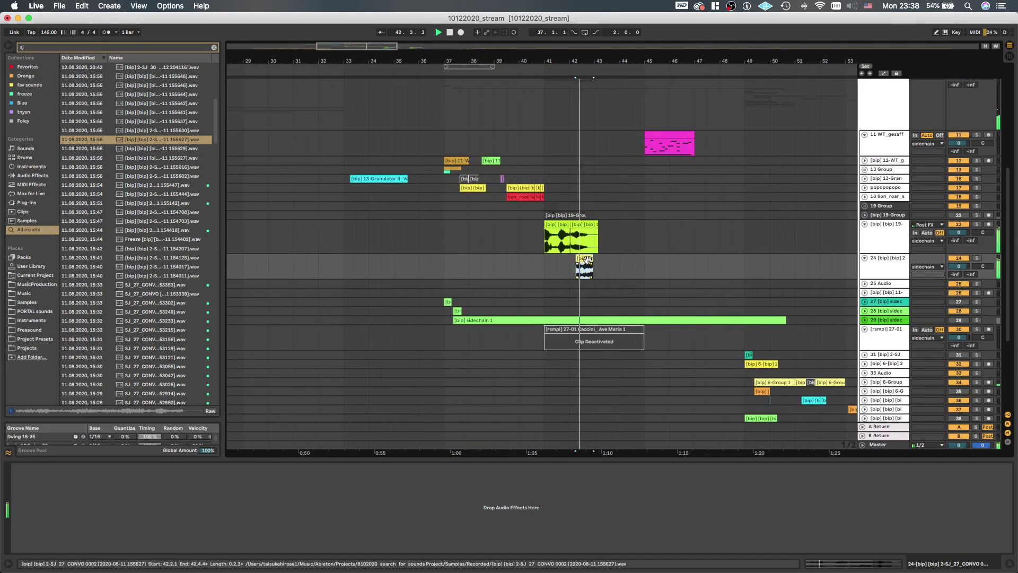
{"action": "key", "text": "shift+Tab"}
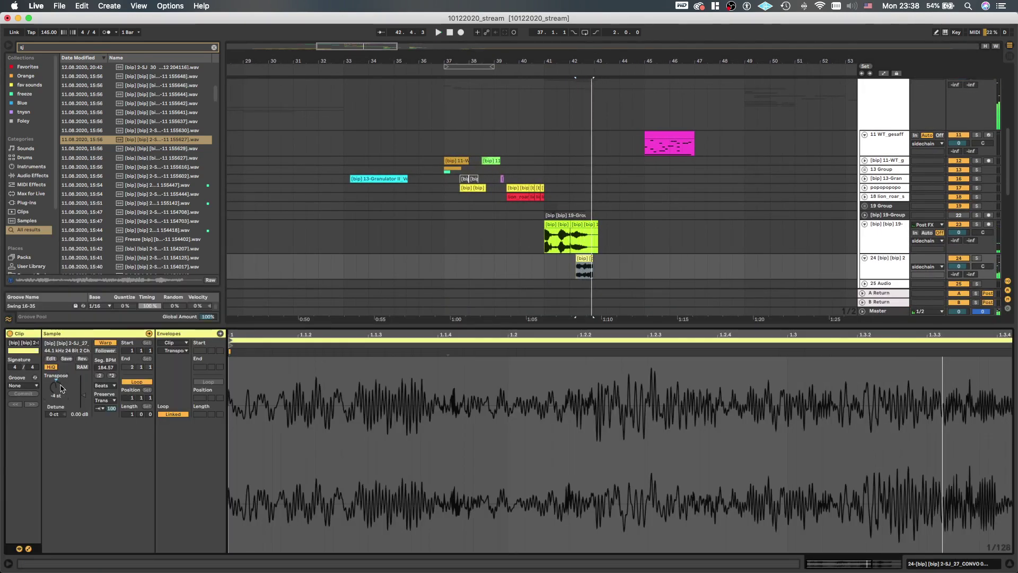
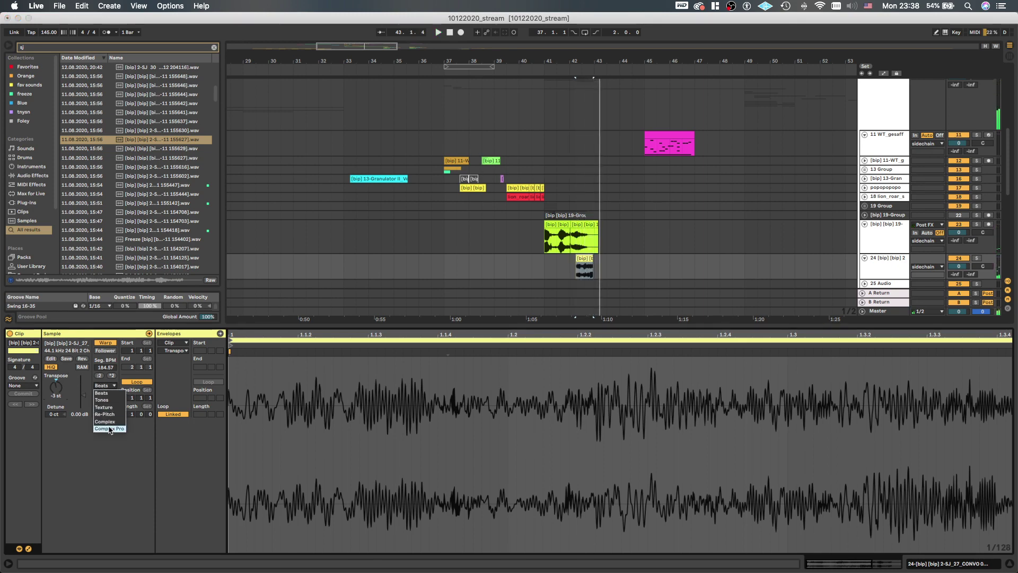
{"action": "left_click", "coordinate": [109, 429]}
{"action": "key", "text": "space"}
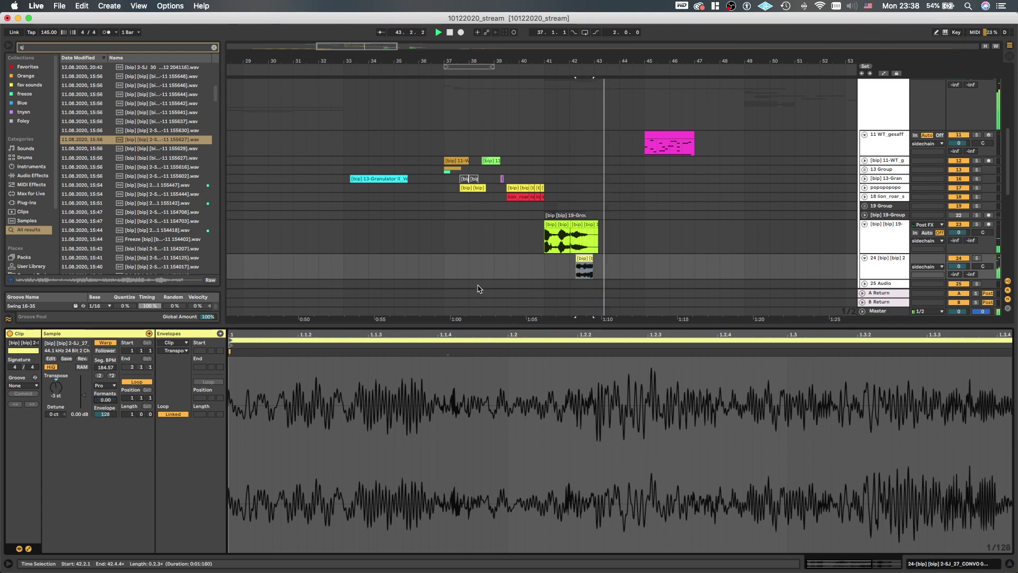
Show the kick track's Drum Rack and place the insert marker at 42.1.1 on that track
{"action": "key", "text": "shift+Tab"}
{"action": "scroll", "coordinate": [607, 251], "scroll_direction": "down", "scroll_amount": 3}
{"action": "scroll", "coordinate": [608, 251], "scroll_direction": "up", "scroll_amount": 8}
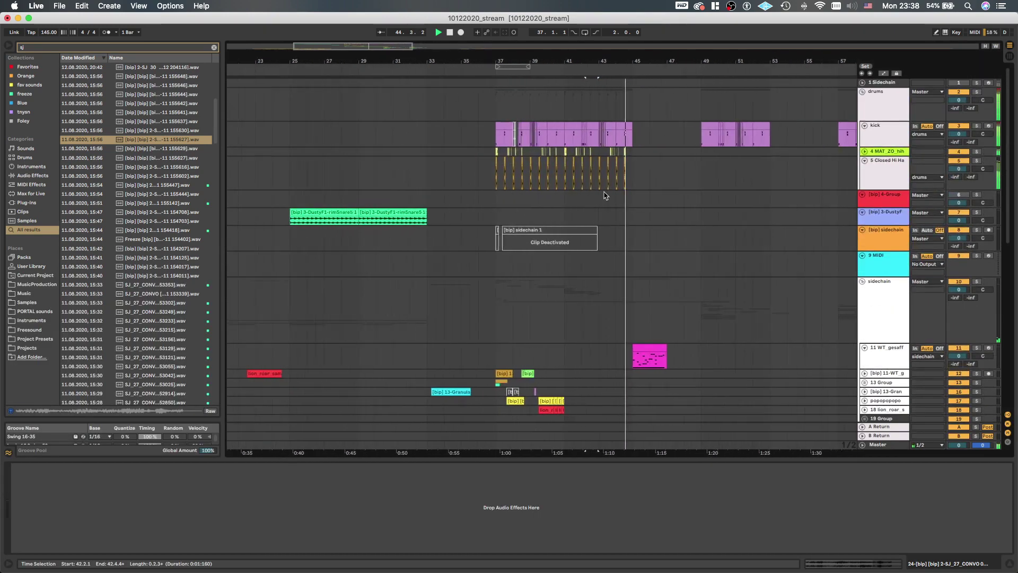
{"action": "scroll", "coordinate": [604, 195], "scroll_direction": "up", "scroll_amount": 6}
{"action": "scroll", "coordinate": [574, 153], "scroll_direction": "up", "scroll_amount": 2}
{"action": "scroll", "coordinate": [576, 147], "scroll_direction": "down", "scroll_amount": 5}
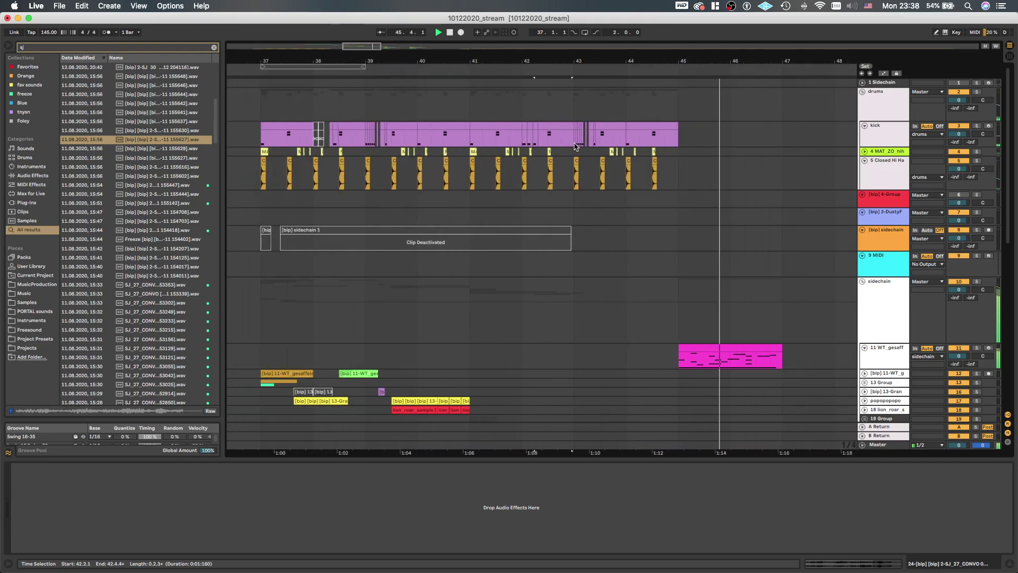
{"action": "left_click", "coordinate": [890, 135]}
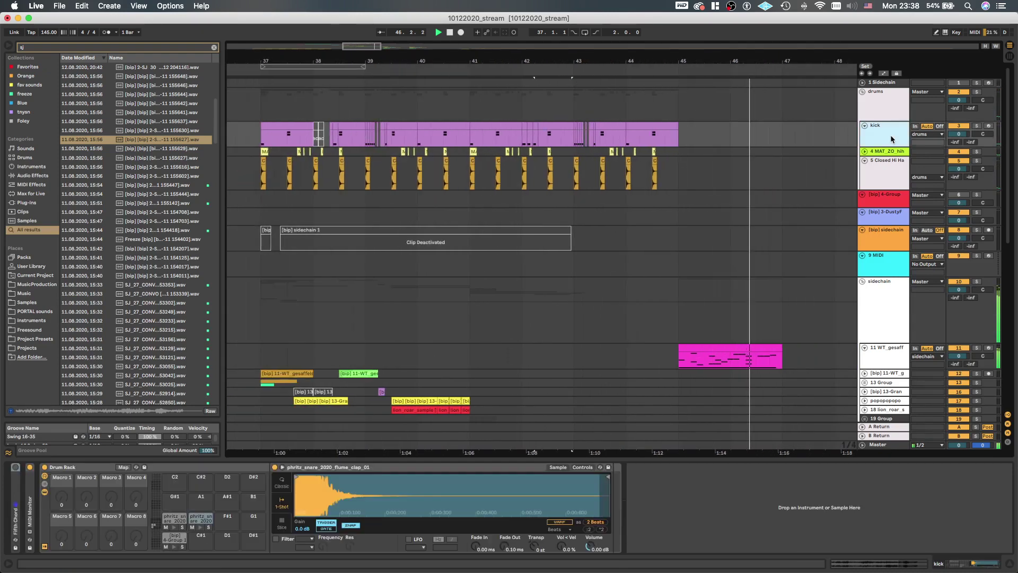
{"action": "scroll", "coordinate": [521, 147], "scroll_direction": "down", "scroll_amount": 2}
{"action": "left_click", "coordinate": [523, 135]}
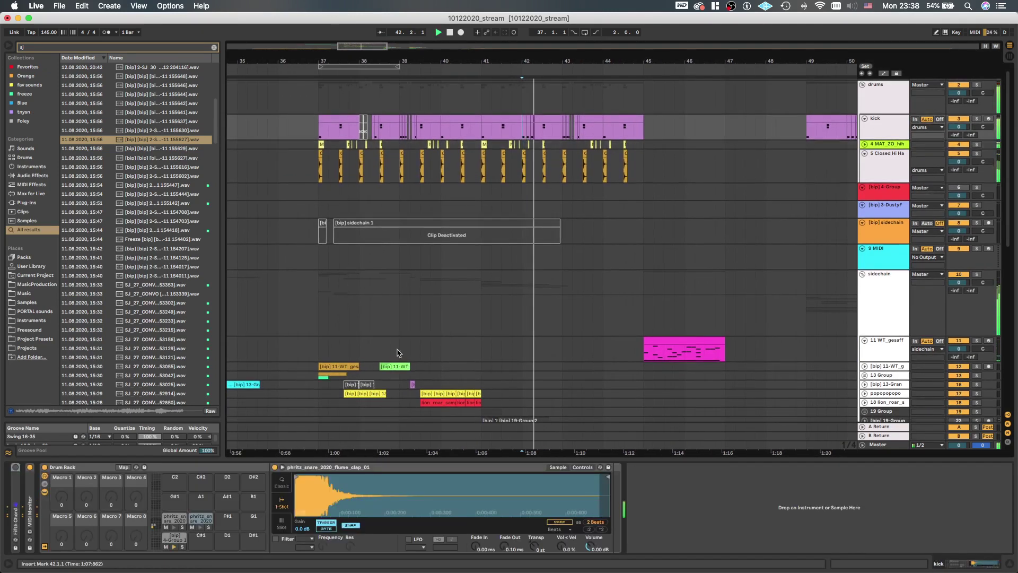
Search the browser for "weird kick" and preview several of the phritz_kick_2020_weird samples
{"action": "key", "text": "super+f"}
{"action": "type", "text": "weird kick"}
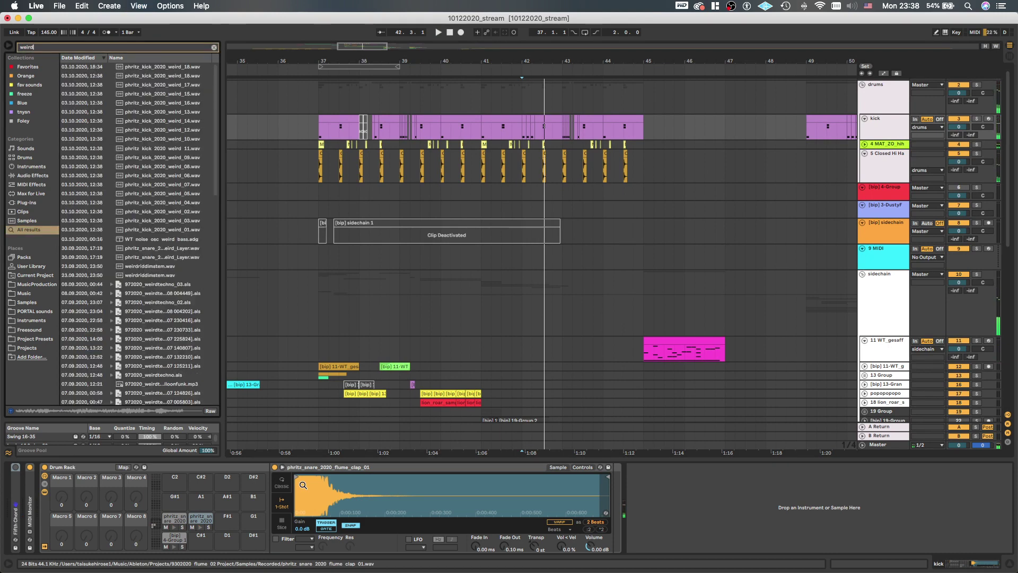
{"action": "left_click", "coordinate": [194, 168]}
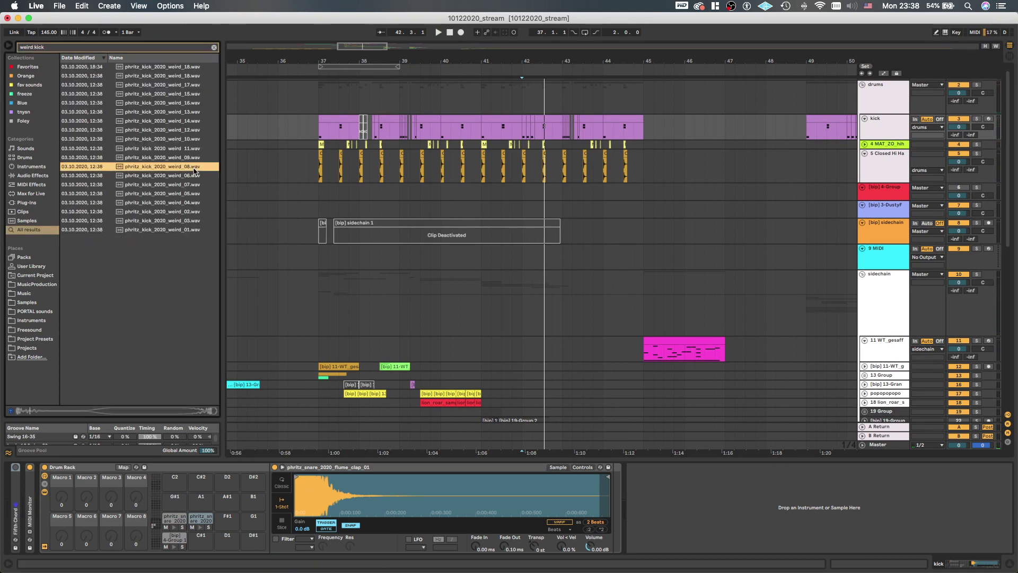
{"action": "left_click", "coordinate": [187, 185]}
{"action": "left_click", "coordinate": [185, 194]}
{"action": "left_click", "coordinate": [185, 176]}
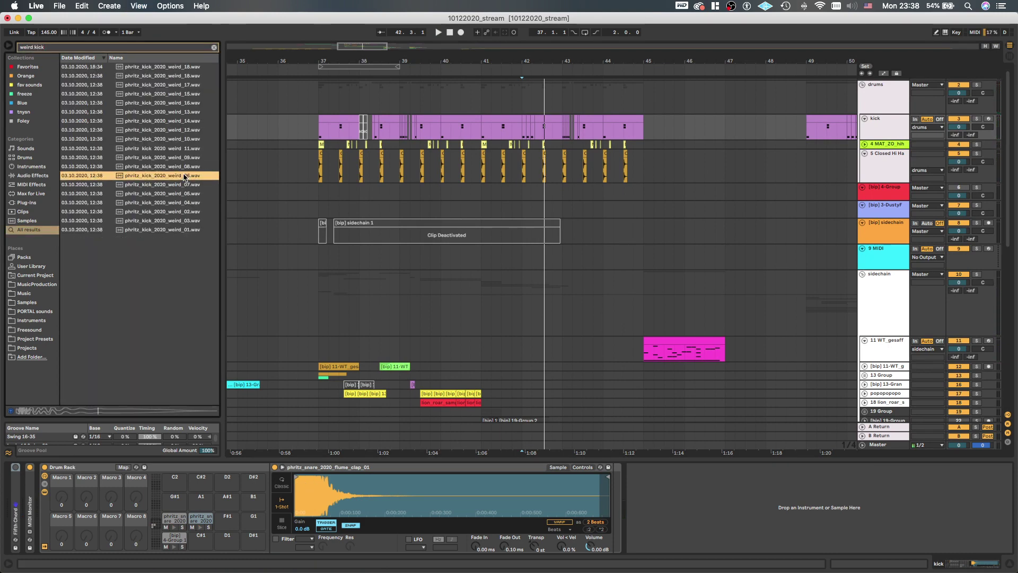
Load phritz_kick_2020_weird_05 onto the C#1 pad of the kick Drum Rack, with Vol < Vel at 0% and volume at 0 dB
{"action": "left_click_drag", "start_coordinate": [185, 193], "coordinate": [205, 228]}
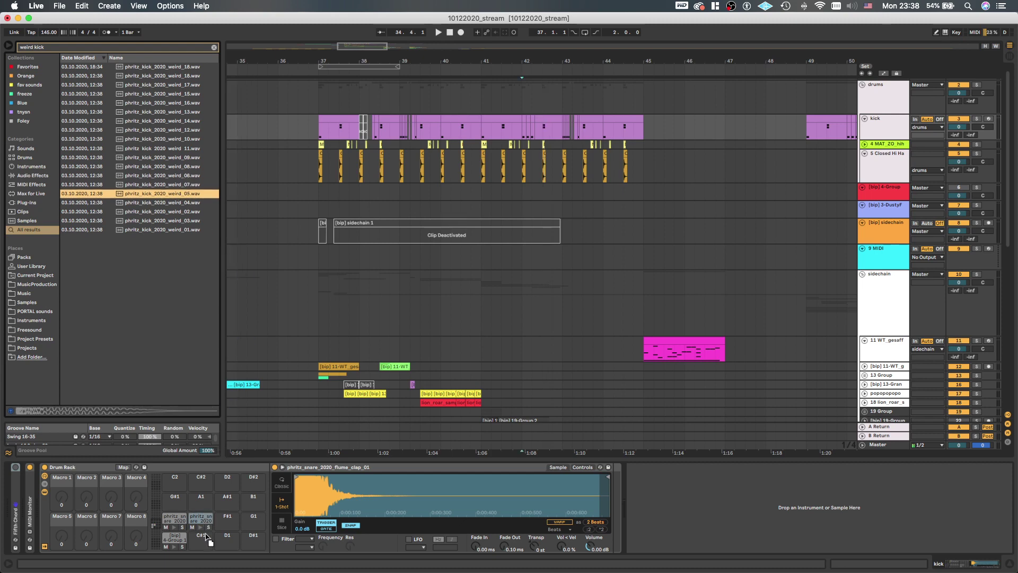
{"action": "left_click_drag", "start_coordinate": [198, 529], "coordinate": [202, 545]}
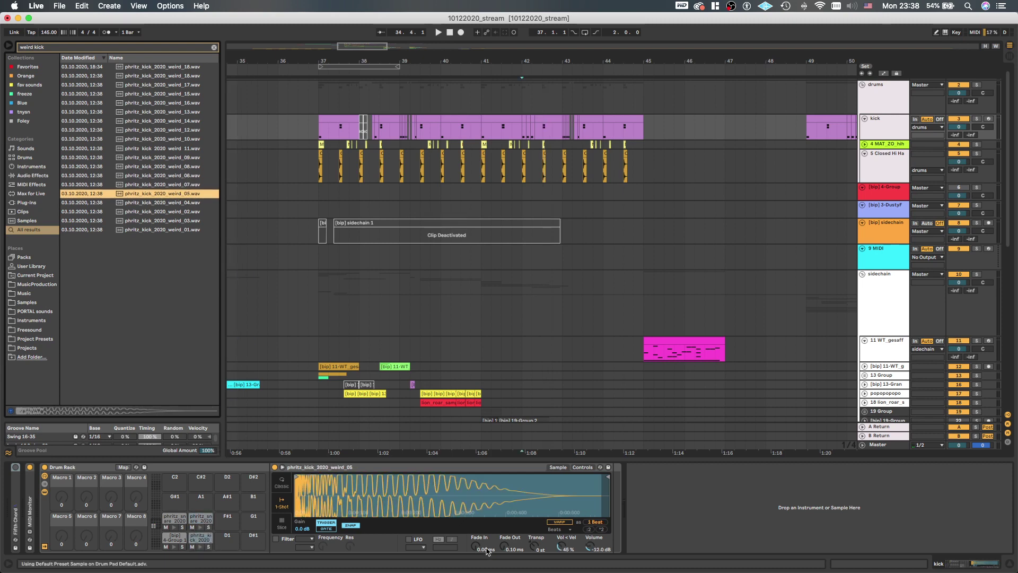
{"action": "double_click", "coordinate": [564, 547]}
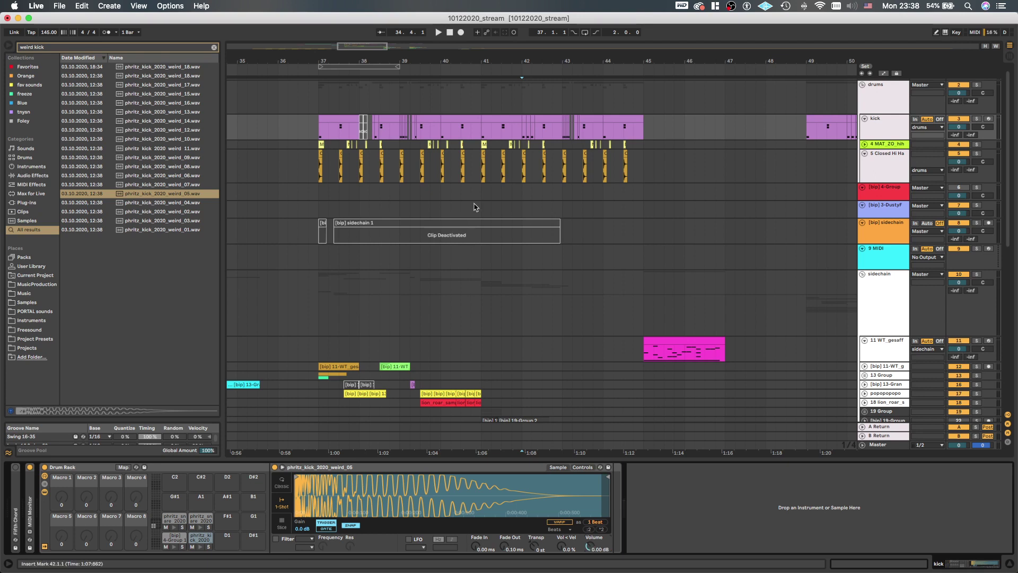
Put all notes of the kick clip at 43.1.1 on the phritz_kick_2020_weird_05 row and play the result
{"action": "scroll", "coordinate": [540, 132], "scroll_direction": "up", "scroll_amount": 6}
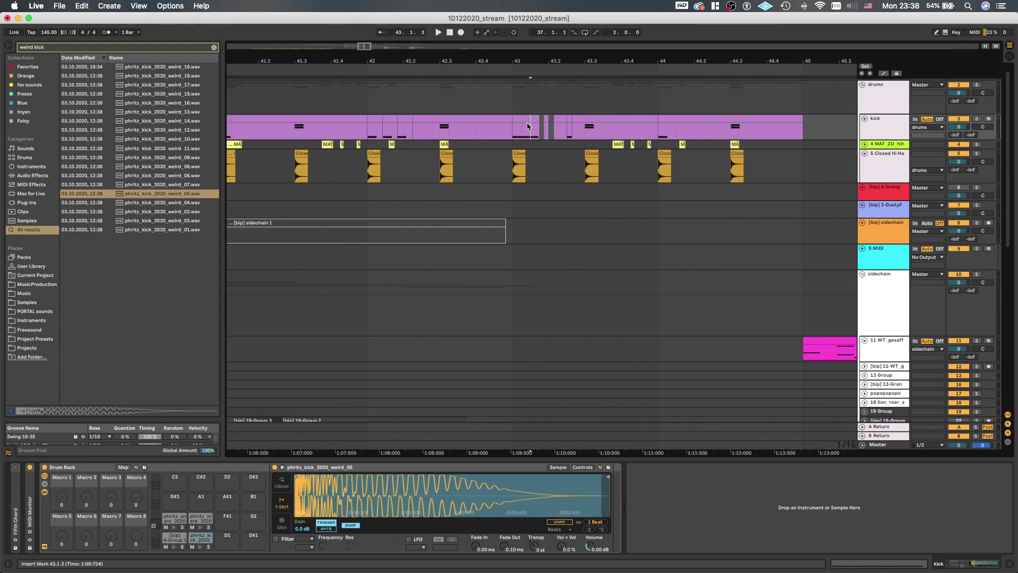
{"action": "double_click", "coordinate": [528, 126]}
{"action": "left_click_drag", "start_coordinate": [344, 466], "coordinate": [1015, 252]}
{"action": "key", "text": "Up"}
{"action": "key", "text": "Up"}
{"action": "key", "text": "Up"}
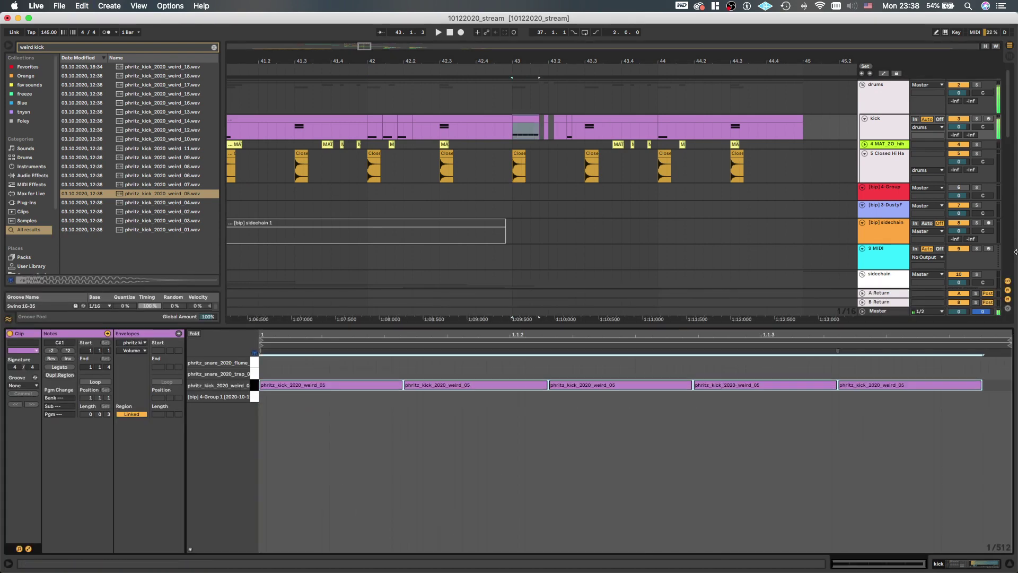
{"action": "key", "text": "Down"}
{"action": "key", "text": "Down"}
{"action": "key", "text": "space"}
{"action": "scroll", "coordinate": [543, 125], "scroll_direction": "down", "scroll_amount": 4}
{"action": "key", "text": "shift+Tab"}
{"action": "scroll", "coordinate": [533, 125], "scroll_direction": "down", "scroll_amount": 4}
{"action": "scroll", "coordinate": [533, 129], "scroll_direction": "down", "scroll_amount": 1}
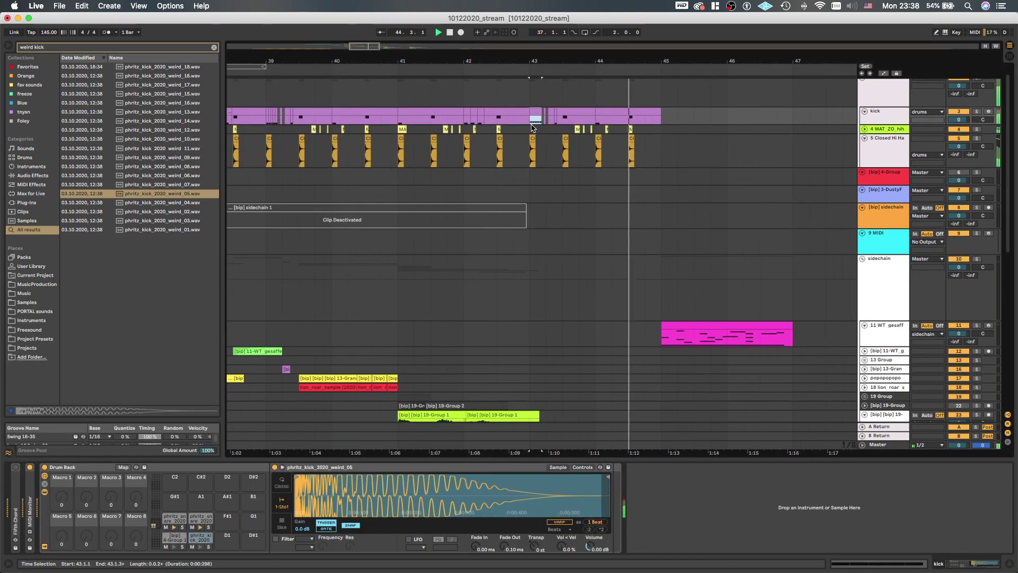
Adjust the transposition of the phritz_kick_2020_weird_05 sample and play it from bar 43
{"action": "left_click", "coordinate": [531, 124]}
{"action": "left_click_drag", "start_coordinate": [537, 547], "coordinate": [537, 551]}
{"action": "key", "text": "space"}
{"action": "key", "text": "space"}
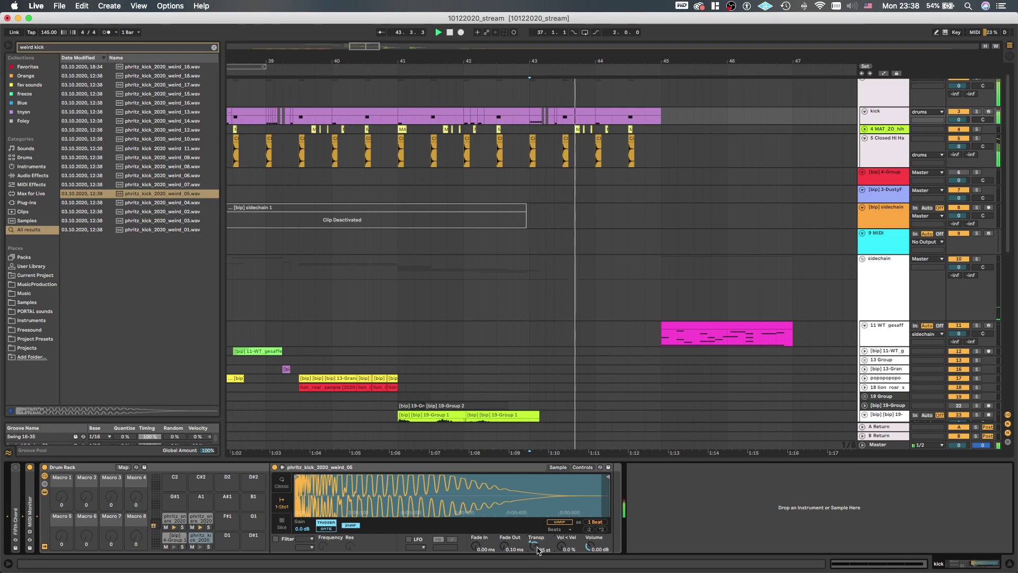
Play the new kick fill in the mix from 42.3.1 and collapse the Closed Hi Hat track
{"action": "scroll", "coordinate": [535, 120], "scroll_direction": "down", "scroll_amount": 1}
{"action": "key", "text": "space"}
{"action": "key", "text": "space"}
{"action": "scroll", "coordinate": [535, 119], "scroll_direction": "down", "scroll_amount": 3}
{"action": "left_click", "coordinate": [511, 152]}
{"action": "key", "text": "space"}
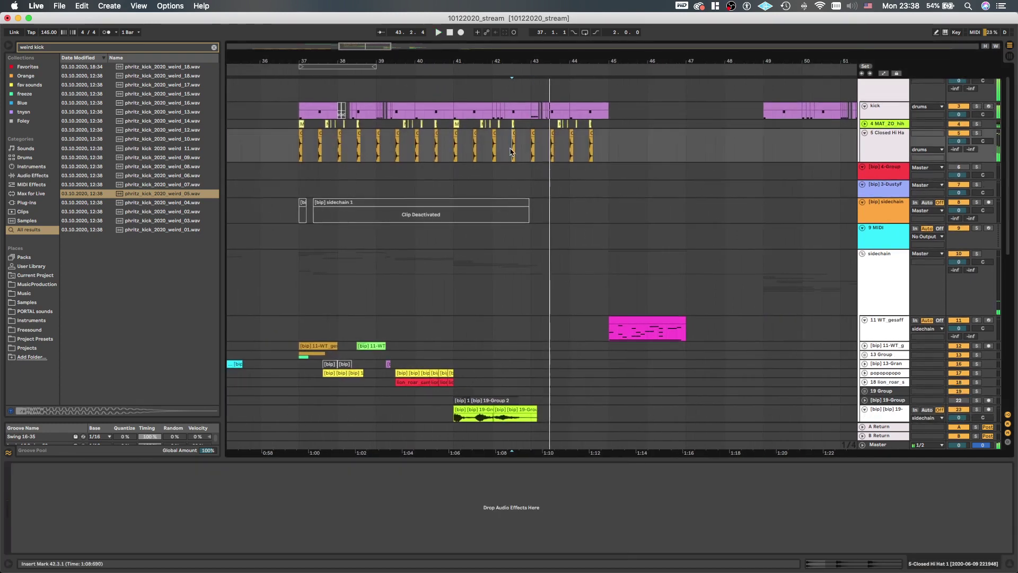
{"action": "key", "text": "space"}
{"action": "scroll", "coordinate": [510, 152], "scroll_direction": "down", "scroll_amount": 3}
{"action": "key", "text": "u"}
{"action": "scroll", "coordinate": [521, 118], "scroll_direction": "down", "scroll_amount": 1}
{"action": "scroll", "coordinate": [521, 119], "scroll_direction": "up", "scroll_amount": 1}
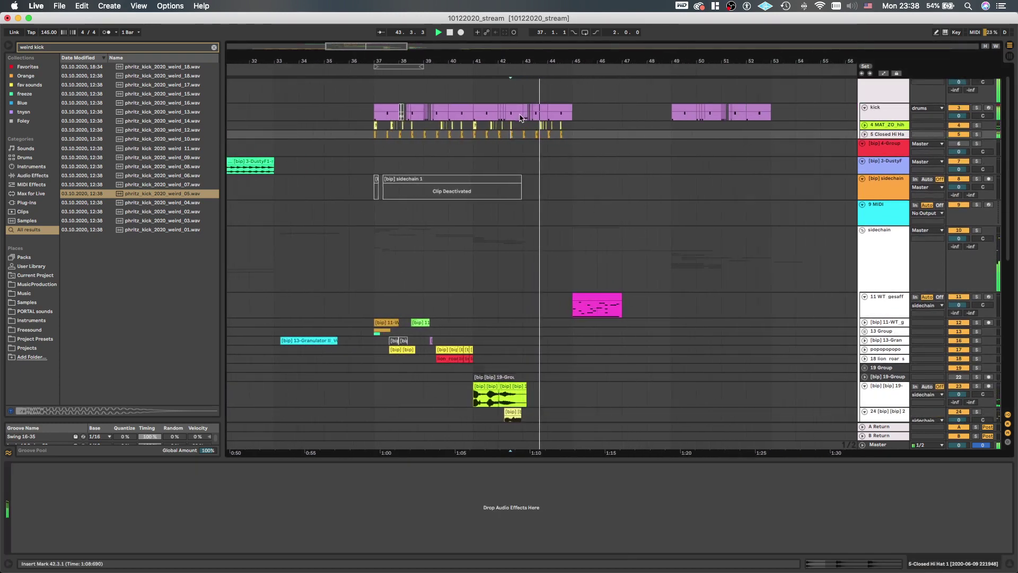
Move the first note of the kick clip at 43.1.1 down to the [bip] 4-Group 1 row
{"action": "scroll", "coordinate": [520, 119], "scroll_direction": "up", "scroll_amount": 5}
{"action": "double_click", "coordinate": [552, 108]}
{"action": "left_click", "coordinate": [322, 385]}
{"action": "key", "text": "space"}
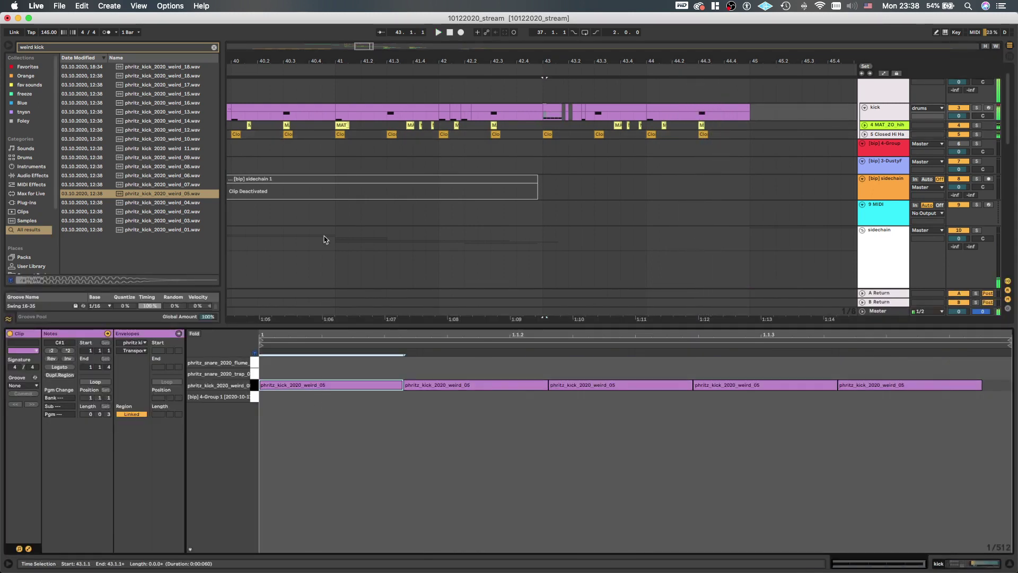
{"action": "key", "text": "Down"}
{"action": "scroll", "coordinate": [453, 233], "scroll_direction": "down", "scroll_amount": 3}
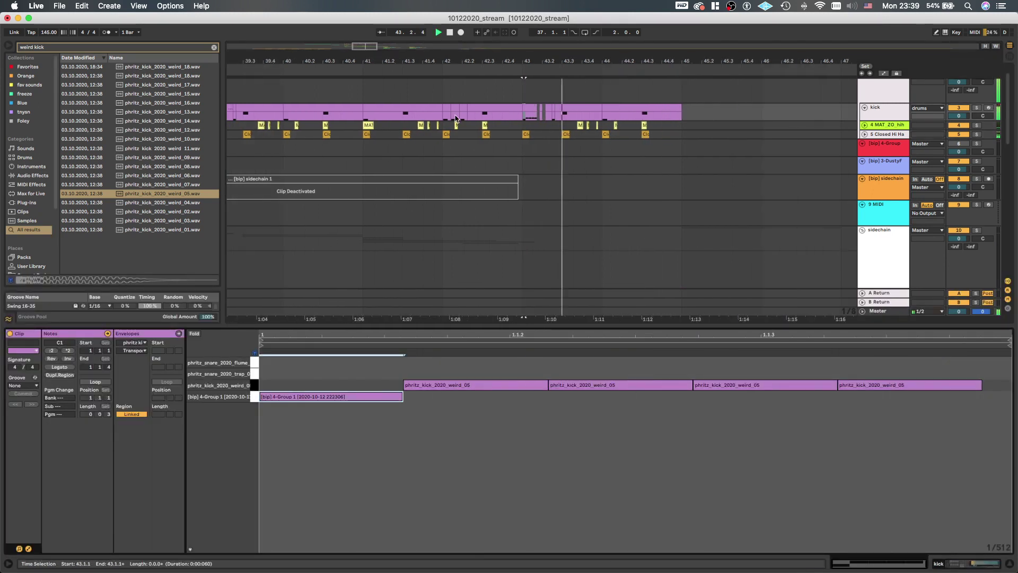
Move the third note of the kick clip at 43.1.1 down to the [bip] 4-Group 1 row and play it
{"action": "left_click", "coordinate": [472, 385]}
{"action": "key", "text": "space"}
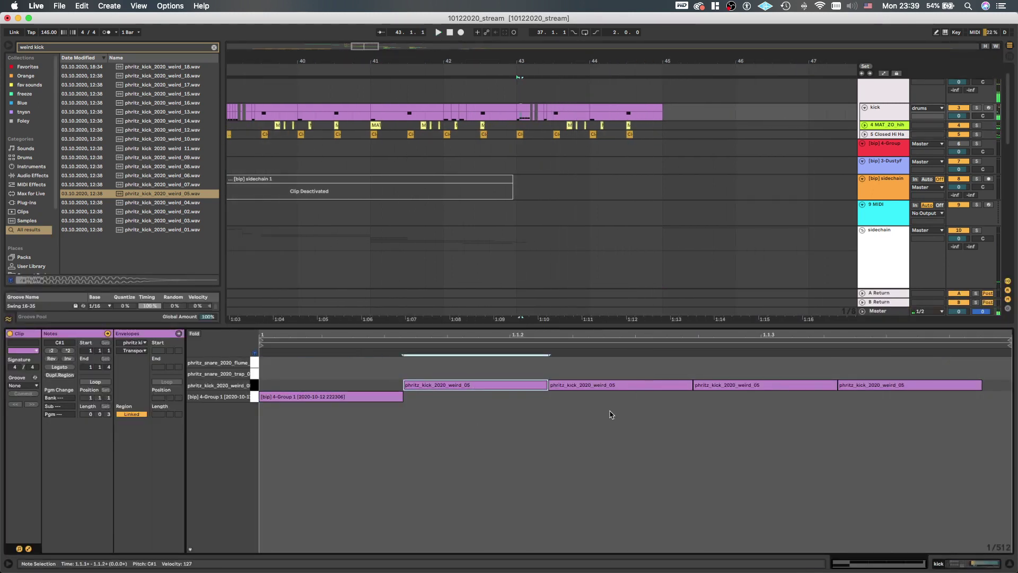
{"action": "left_click", "coordinate": [617, 386]}
{"action": "key", "text": "Down"}
{"action": "key", "text": "space"}
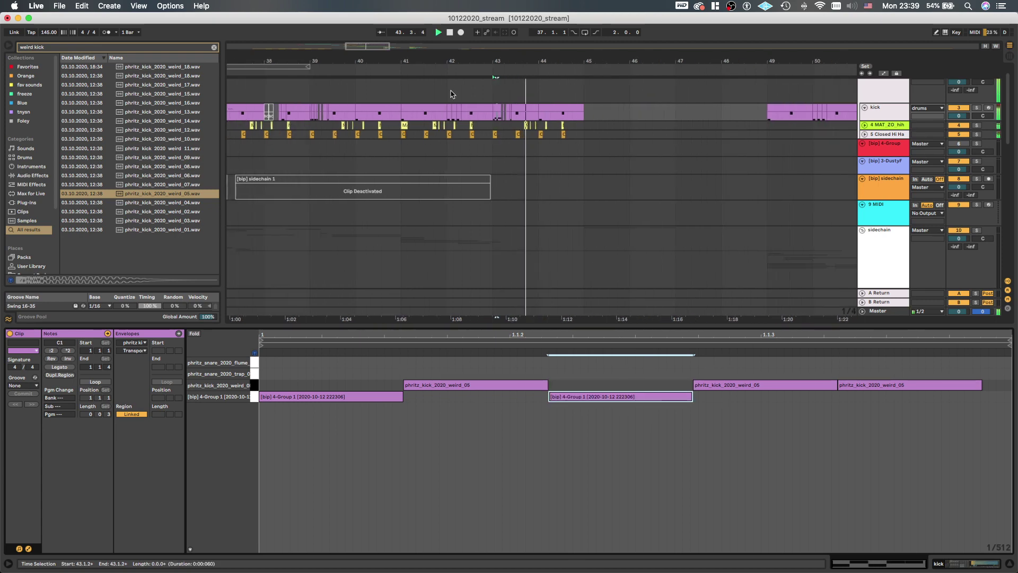
Play the arrangement from 37.1.1 and review how the kick, bass and layered clips work together
{"action": "scroll", "coordinate": [399, 168], "scroll_direction": "down", "scroll_amount": 3}
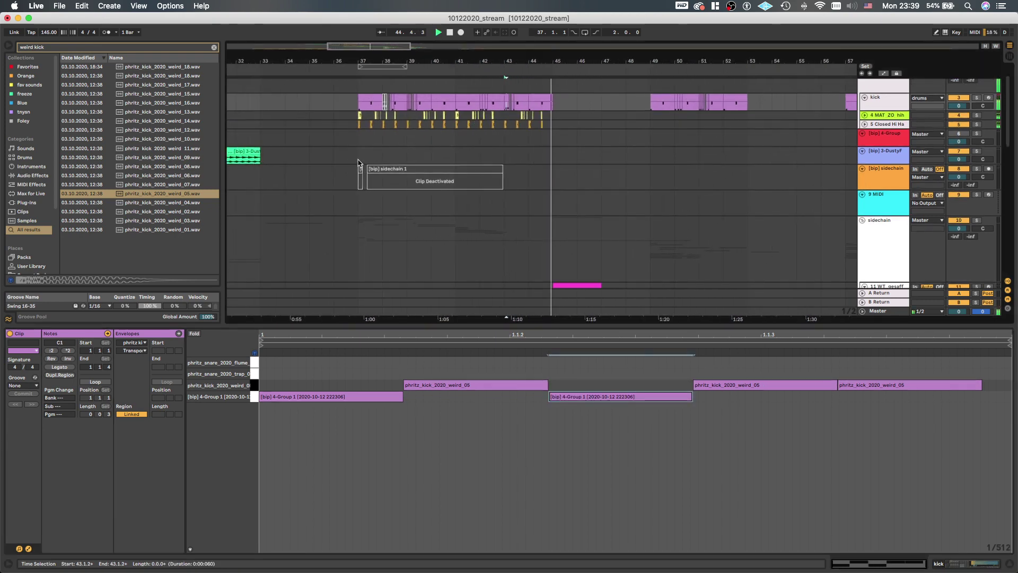
{"action": "left_click", "coordinate": [358, 163]}
{"action": "scroll", "coordinate": [359, 164], "scroll_direction": "down", "scroll_amount": 2}
{"action": "scroll", "coordinate": [371, 165], "scroll_direction": "down", "scroll_amount": 3}
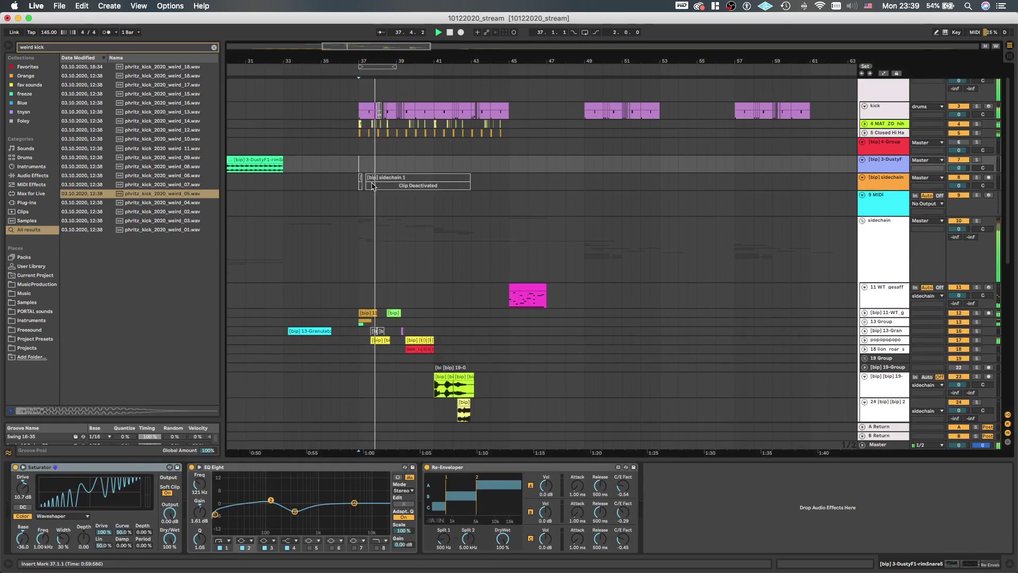
{"action": "scroll", "coordinate": [372, 163], "scroll_direction": "down", "scroll_amount": 1}
{"action": "scroll", "coordinate": [381, 155], "scroll_direction": "left", "scroll_amount": 1}
{"action": "scroll", "coordinate": [381, 154], "scroll_direction": "down", "scroll_amount": 2}
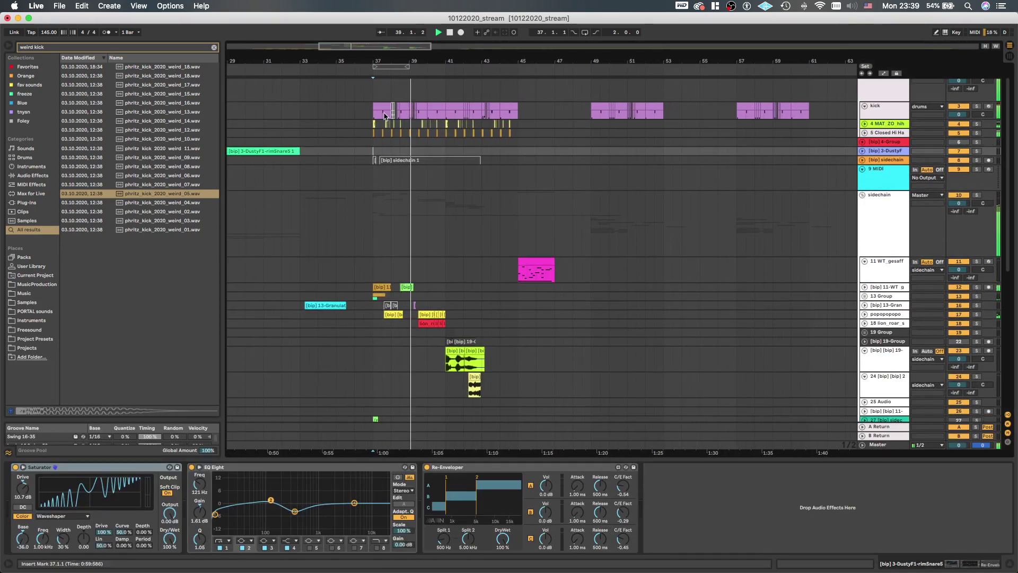
{"action": "scroll", "coordinate": [386, 113], "scroll_direction": "down", "scroll_amount": 2}
{"action": "scroll", "coordinate": [391, 134], "scroll_direction": "up", "scroll_amount": 4}
{"action": "scroll", "coordinate": [397, 174], "scroll_direction": "down", "scroll_amount": 1}
{"action": "scroll", "coordinate": [398, 177], "scroll_direction": "down", "scroll_amount": 2}
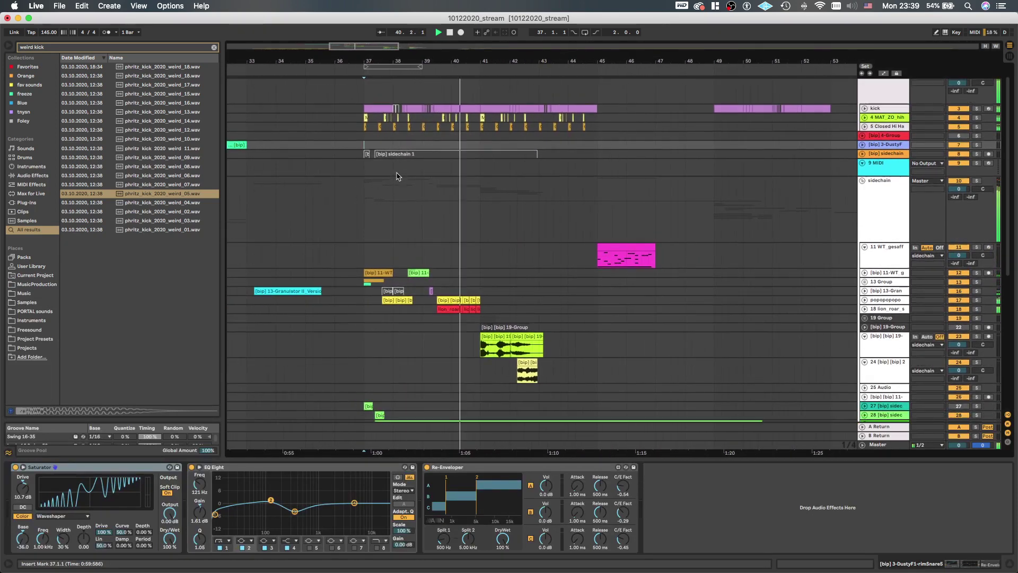
{"action": "scroll", "coordinate": [403, 207], "scroll_direction": "down", "scroll_amount": 2}
{"action": "scroll", "coordinate": [405, 208], "scroll_direction": "up", "scroll_amount": 3}
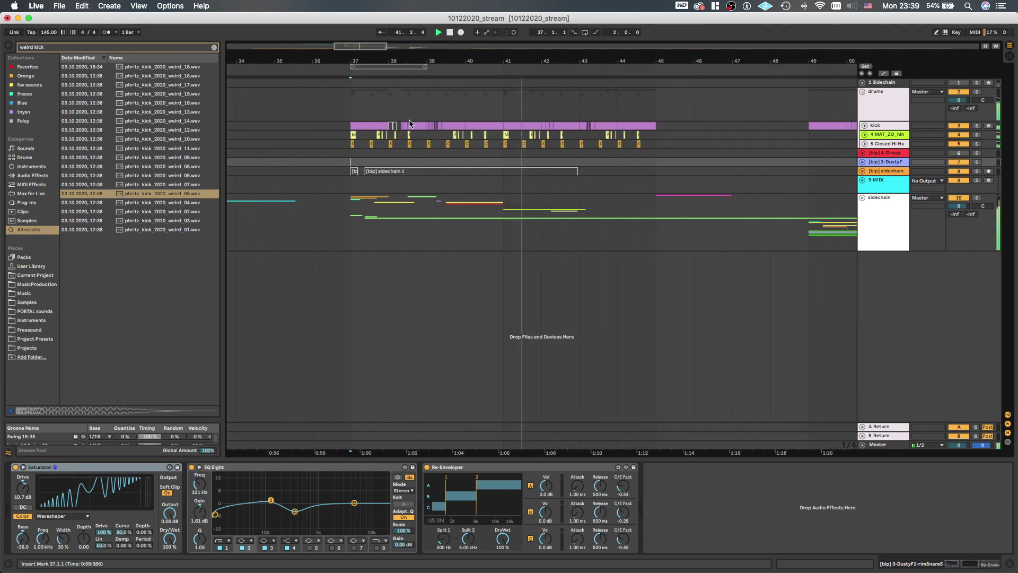
{"action": "scroll", "coordinate": [409, 120], "scroll_direction": "up", "scroll_amount": 2}
{"action": "scroll", "coordinate": [410, 130], "scroll_direction": "down", "scroll_amount": 1}
{"action": "scroll", "coordinate": [409, 131], "scroll_direction": "down", "scroll_amount": 2}
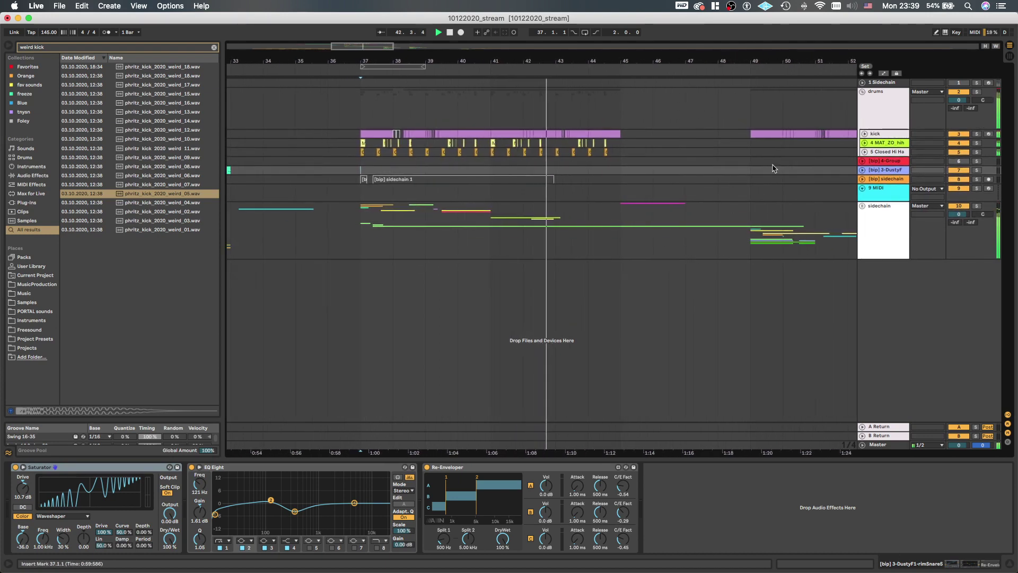
Raise the Compressor's sidechain input gain in the sidechain group's low, mid and high chains, using 24 dB for high, and play the result
{"action": "left_click", "coordinate": [883, 208]}
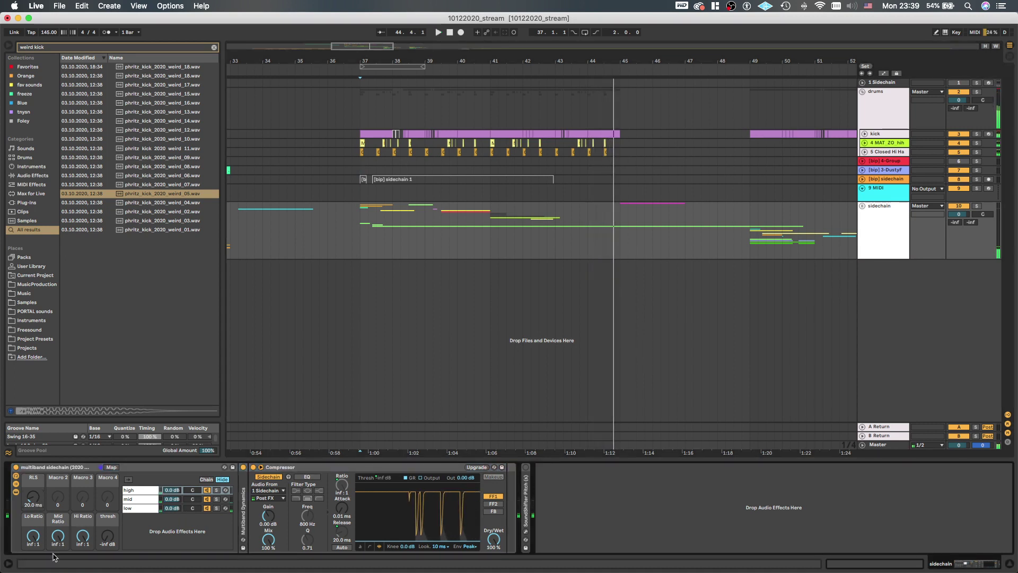
{"action": "left_click", "coordinate": [139, 508]}
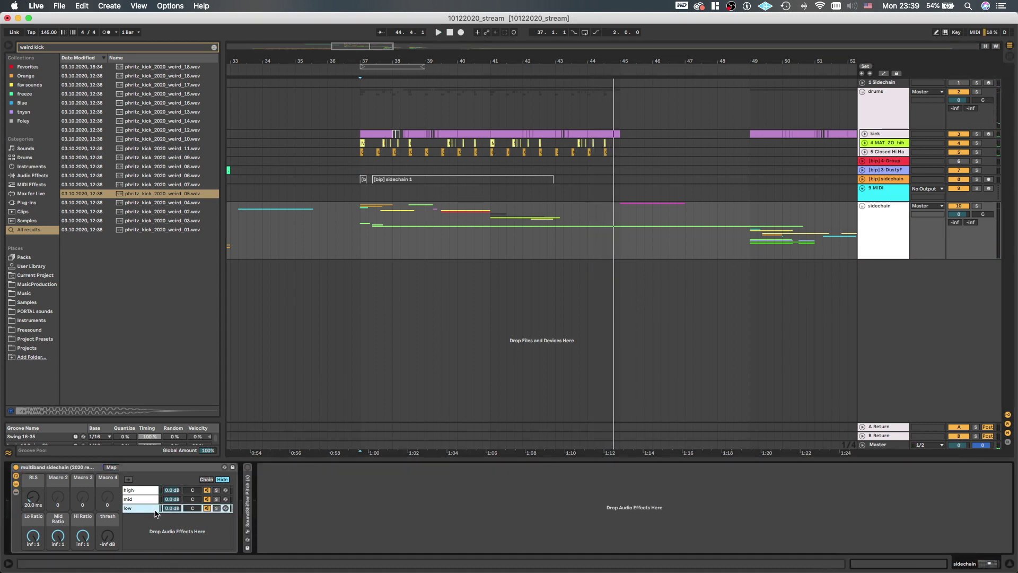
{"action": "double_click", "coordinate": [154, 510]}
{"action": "double_click", "coordinate": [256, 526]}
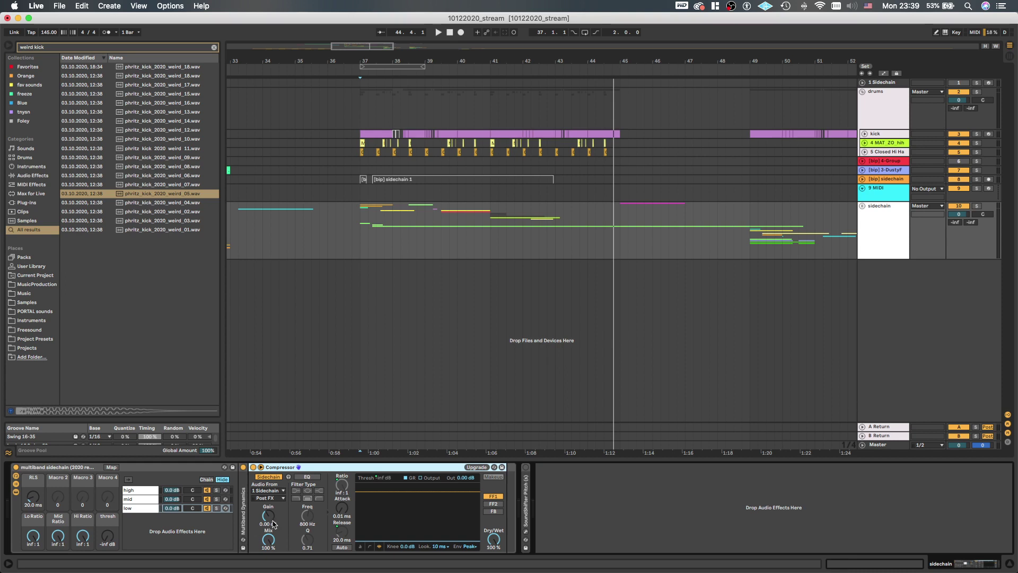
{"action": "left_click_drag", "start_coordinate": [274, 524], "coordinate": [280, 509]}
{"action": "left_click", "coordinate": [131, 497]}
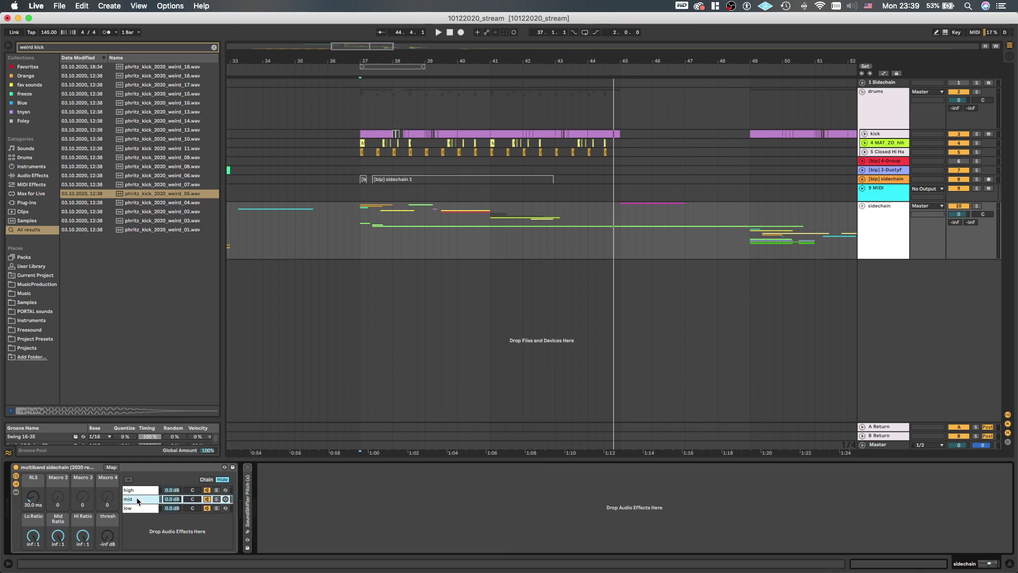
{"action": "double_click", "coordinate": [255, 522]}
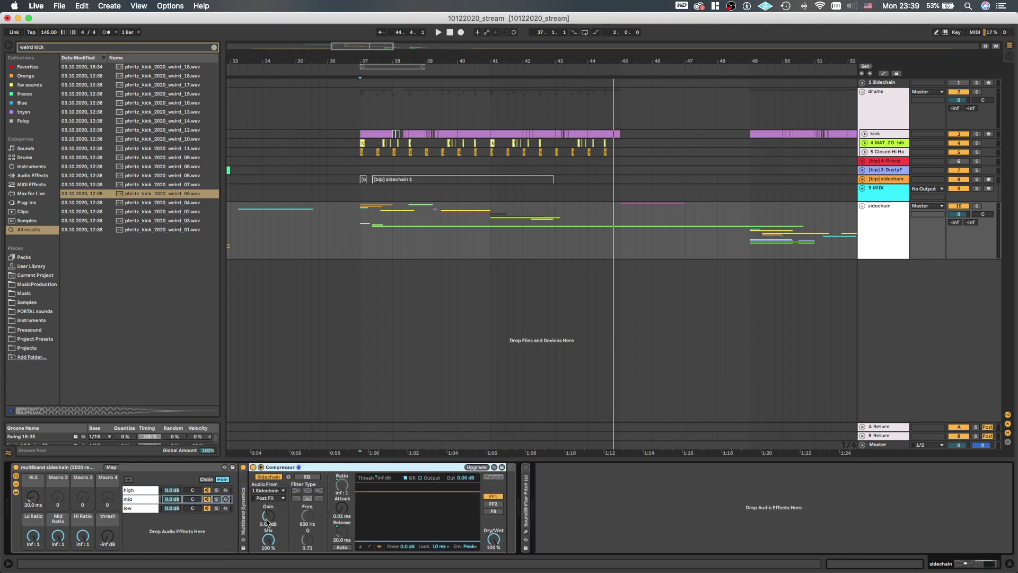
{"action": "left_click", "coordinate": [139, 491]}
{"action": "key", "text": "space"}
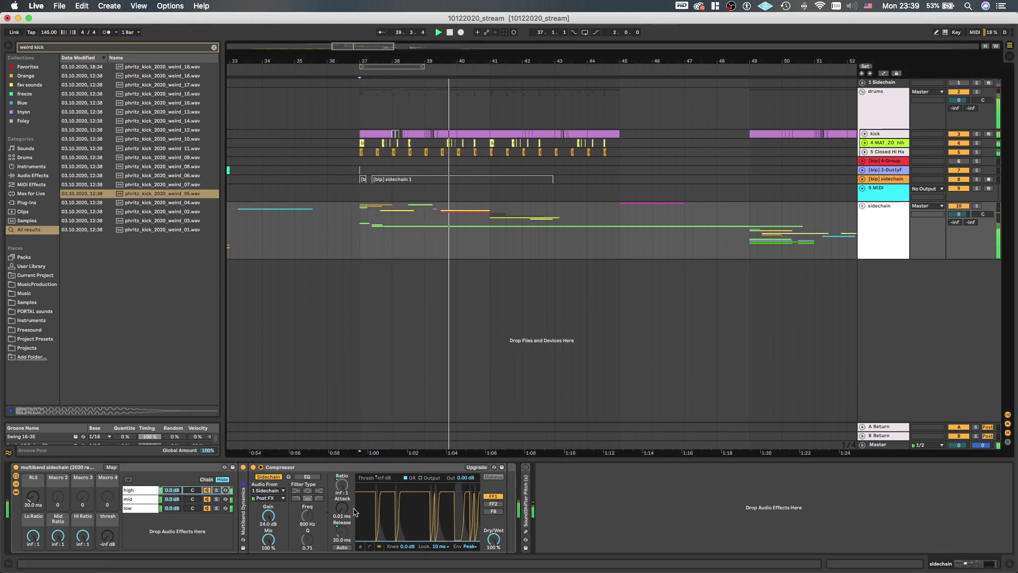
Enable and open SoundShifter Pitch on the sidechain group and audition a 12-semitone transposition from bar 37
{"action": "left_click", "coordinate": [525, 468]}
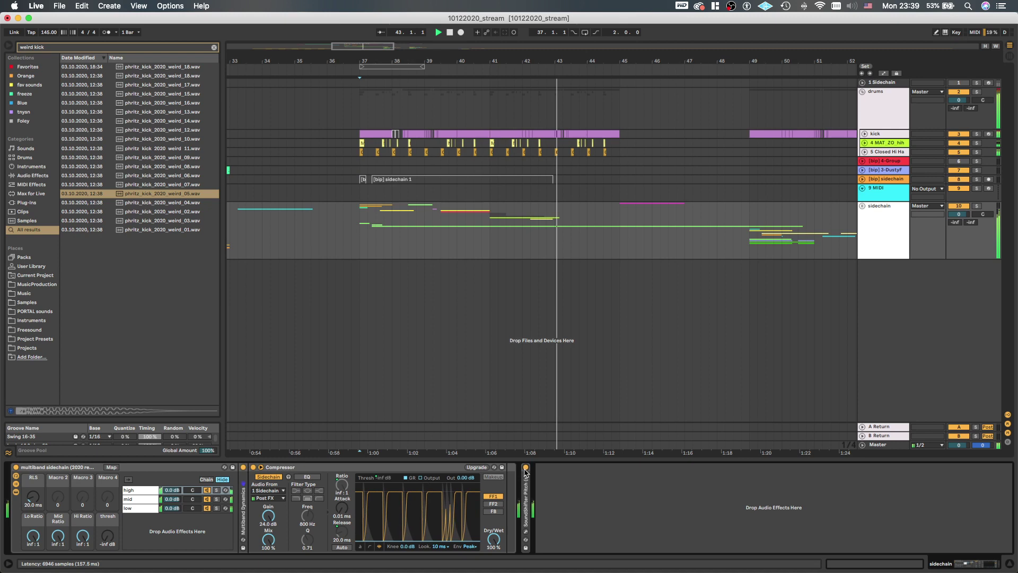
{"action": "left_click", "coordinate": [526, 531]}
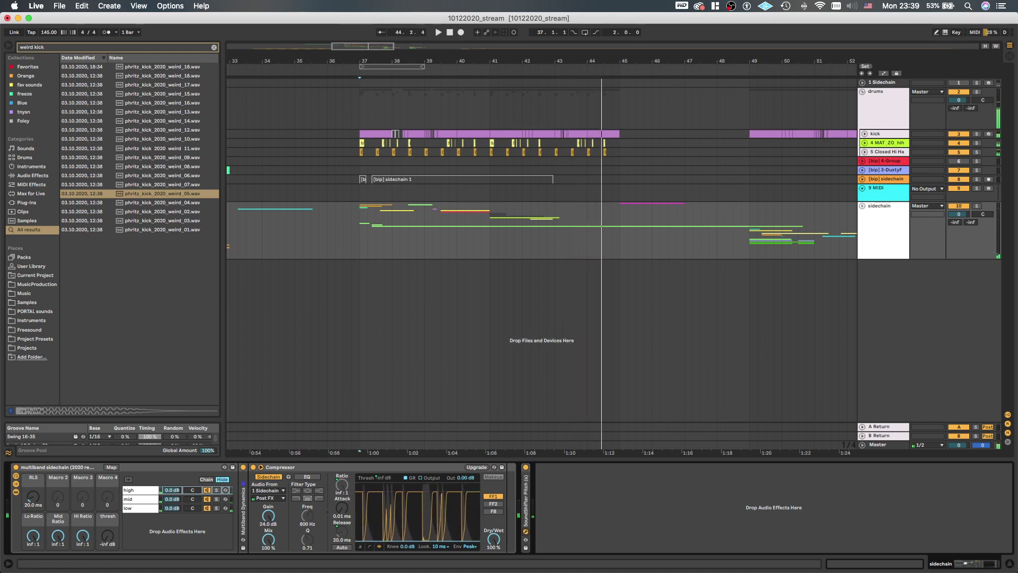
{"action": "left_click_drag", "start_coordinate": [451, 447], "coordinate": [386, 192]}
{"action": "key", "text": "space"}
{"action": "key", "text": "space"}
{"action": "left_click_drag", "start_coordinate": [394, 244], "coordinate": [391, 242]}
{"action": "key", "text": "space"}
{"action": "key", "text": "space"}
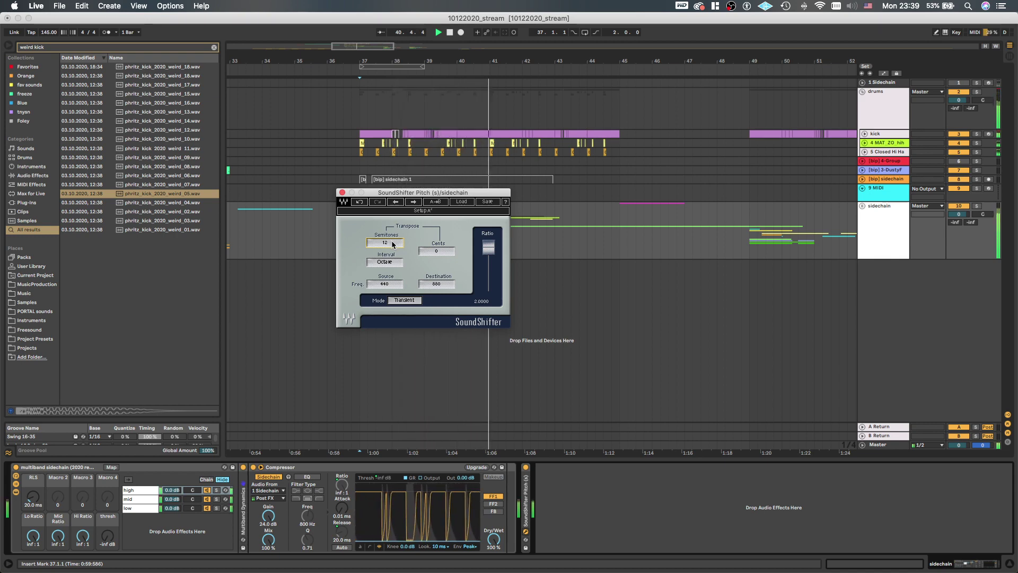
Try SoundShifter transpositions of -12, -7, -6 and -4 semitones while playing the section from bar 37
{"action": "left_click_drag", "start_coordinate": [393, 244], "coordinate": [393, 245]}
{"action": "key", "text": "space"}
{"action": "key", "text": "space"}
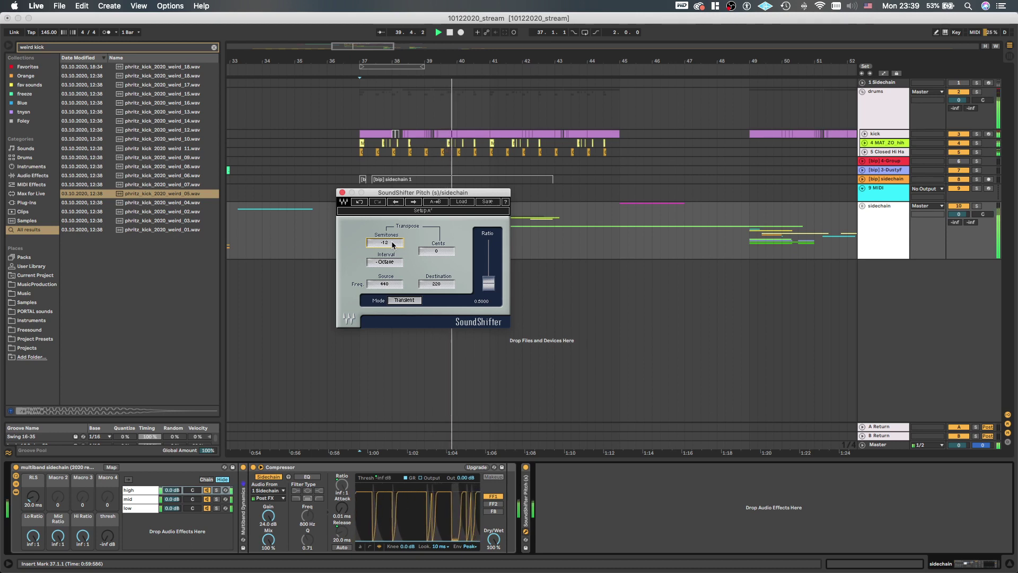
{"action": "left_click_drag", "start_coordinate": [393, 244], "coordinate": [393, 242]}
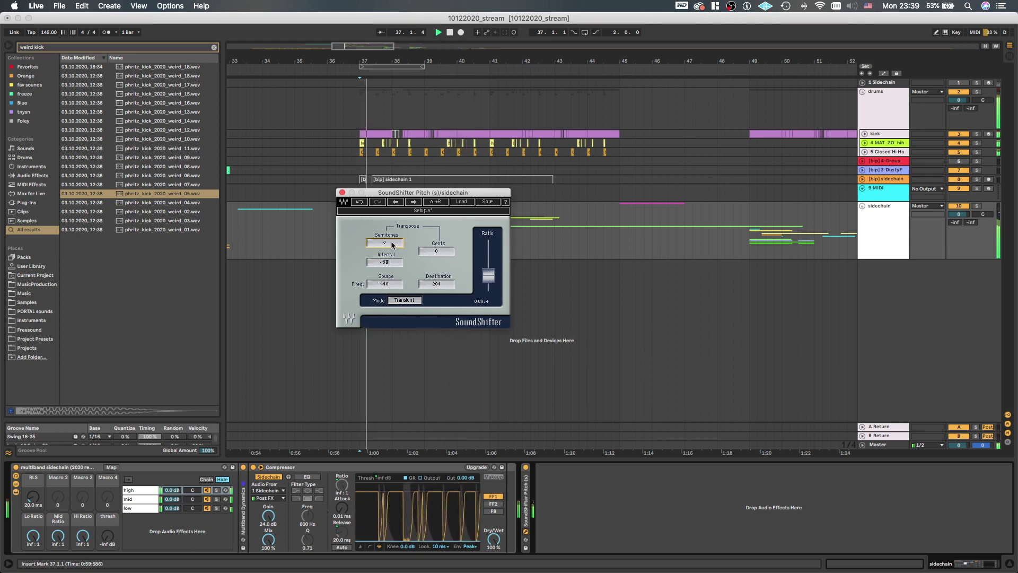
{"action": "mouse_move", "coordinate": [393, 241]}
{"action": "left_mouse_down"}
{"action": "mouse_move", "coordinate": [393, 252]}
{"action": "mouse_move", "coordinate": [393, 242]}
{"action": "left_mouse_up"}
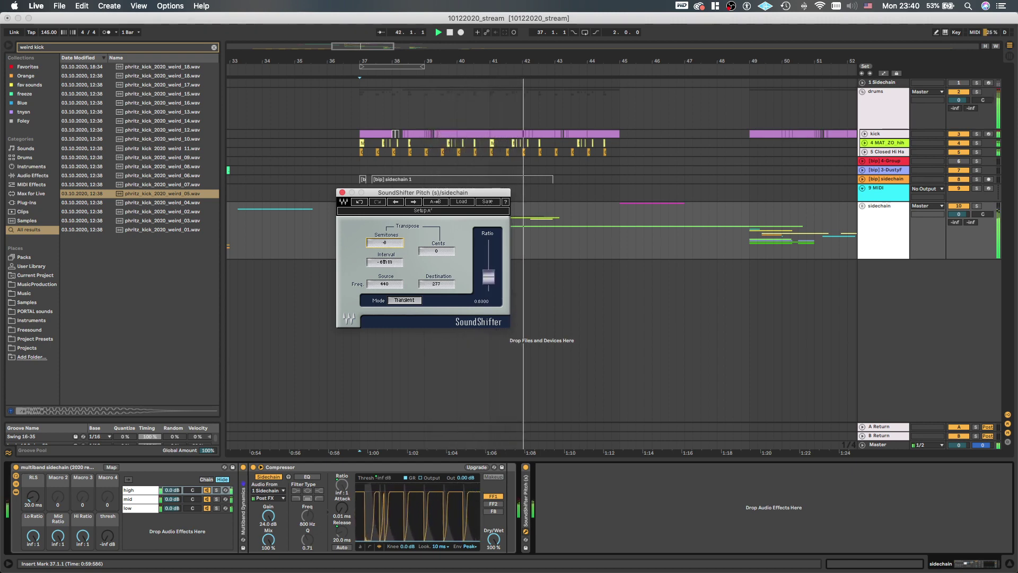
{"action": "key", "text": "space"}
Unfold the sidechain group and draw stepped SoundShifter semitone automation across bar 37
{"action": "left_click", "coordinate": [863, 205]}
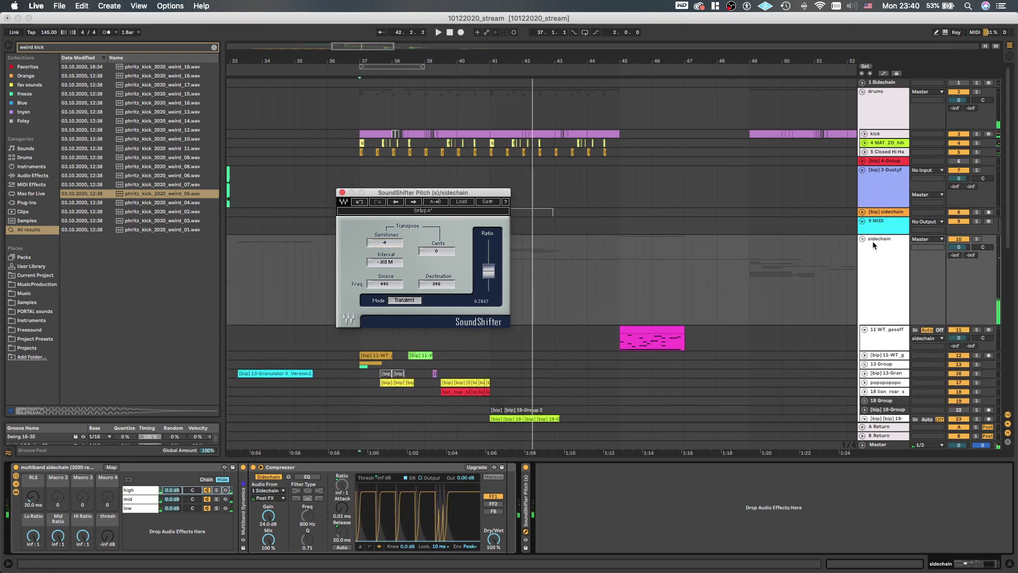
{"action": "left_click_drag", "start_coordinate": [403, 195], "coordinate": [638, 128]}
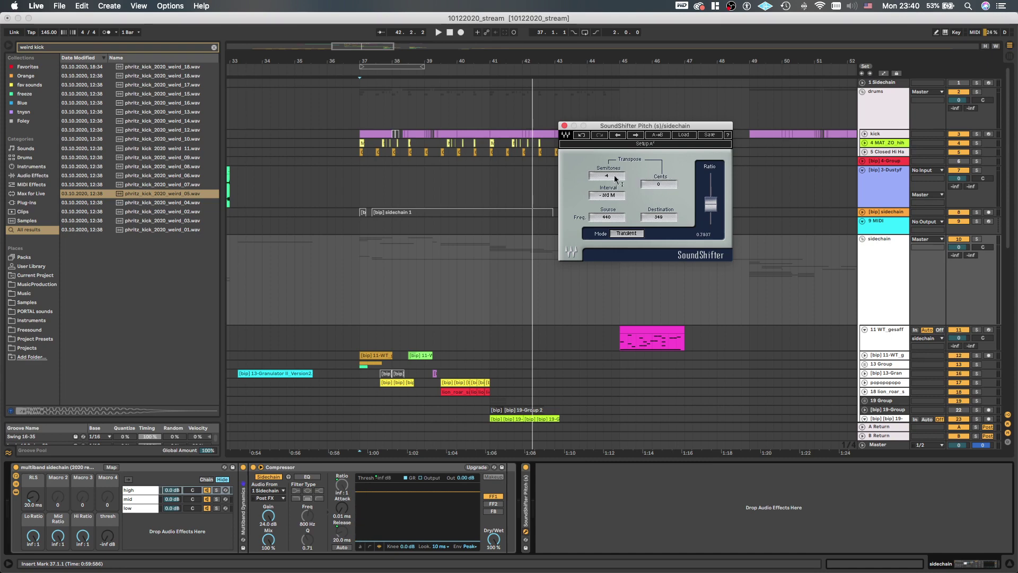
{"action": "key", "text": "a"}
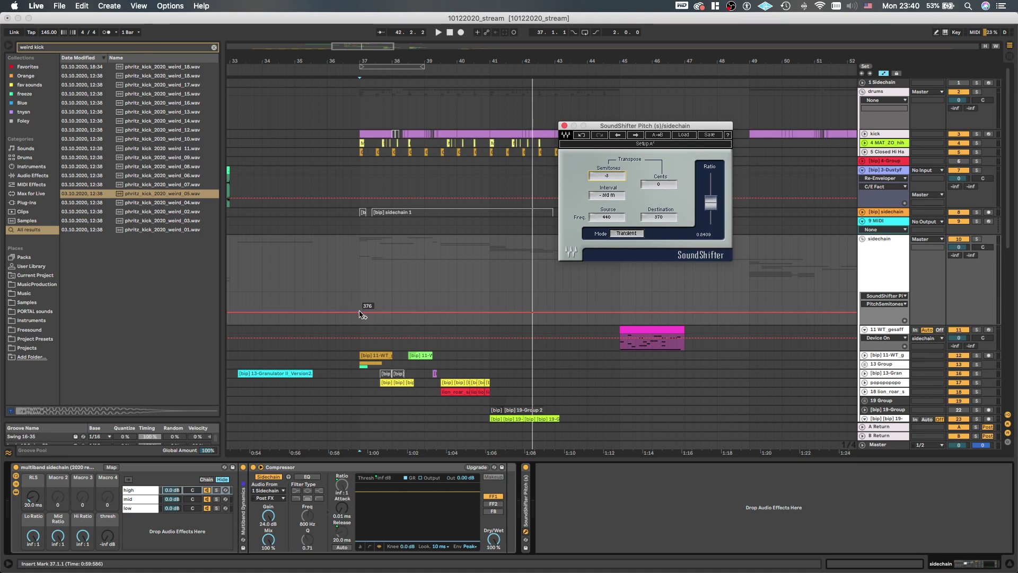
{"action": "left_click_drag", "start_coordinate": [364, 310], "coordinate": [388, 292]}
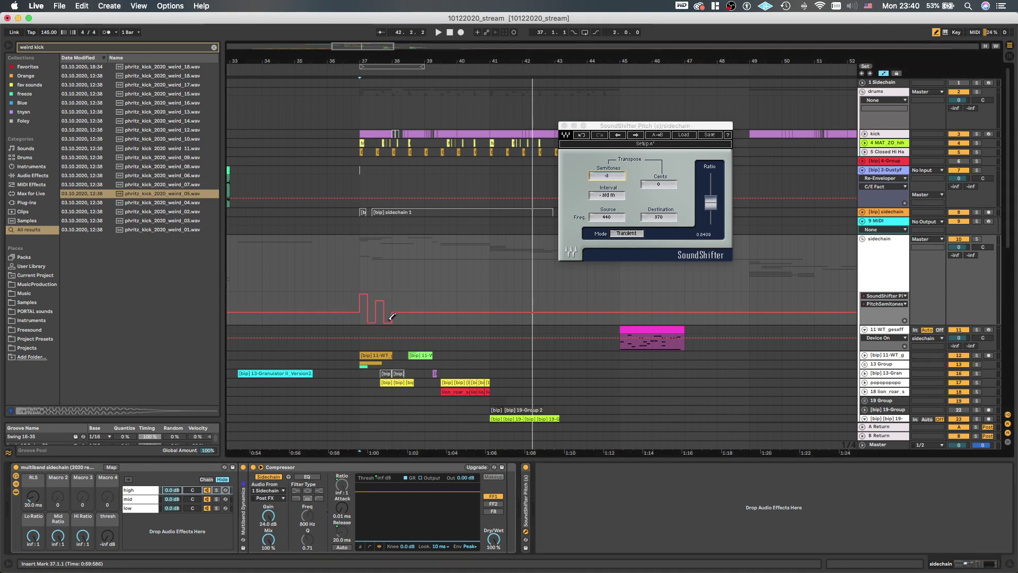
Turn the grid off and draw jagged freehand SoundShifter semitone automation on the sidechain group from bar 37 to about 38.4
{"action": "key", "text": "z"}
{"action": "key", "text": "a"}
{"action": "right_click", "coordinate": [382, 300]}
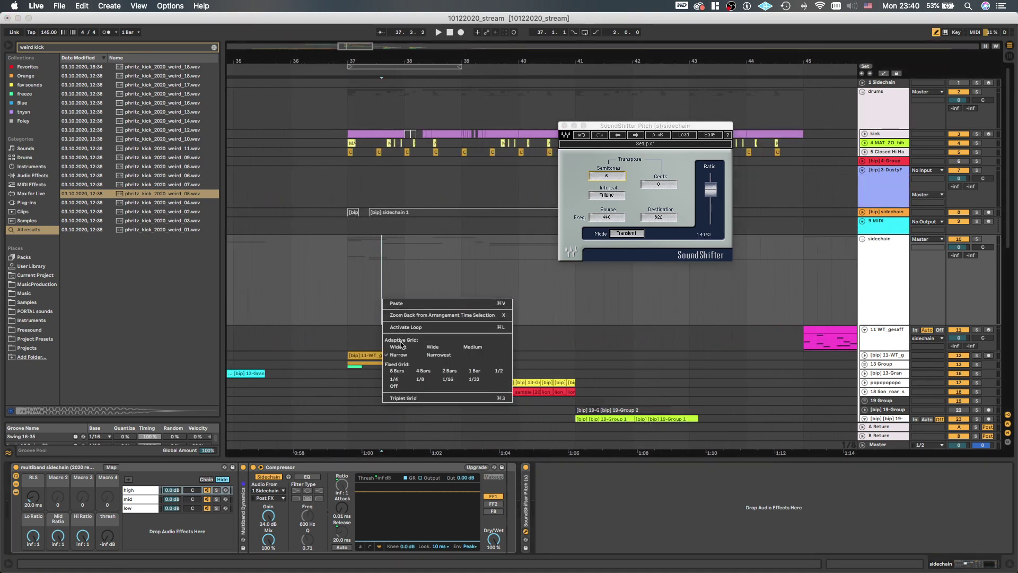
{"action": "left_click", "coordinate": [404, 387]}
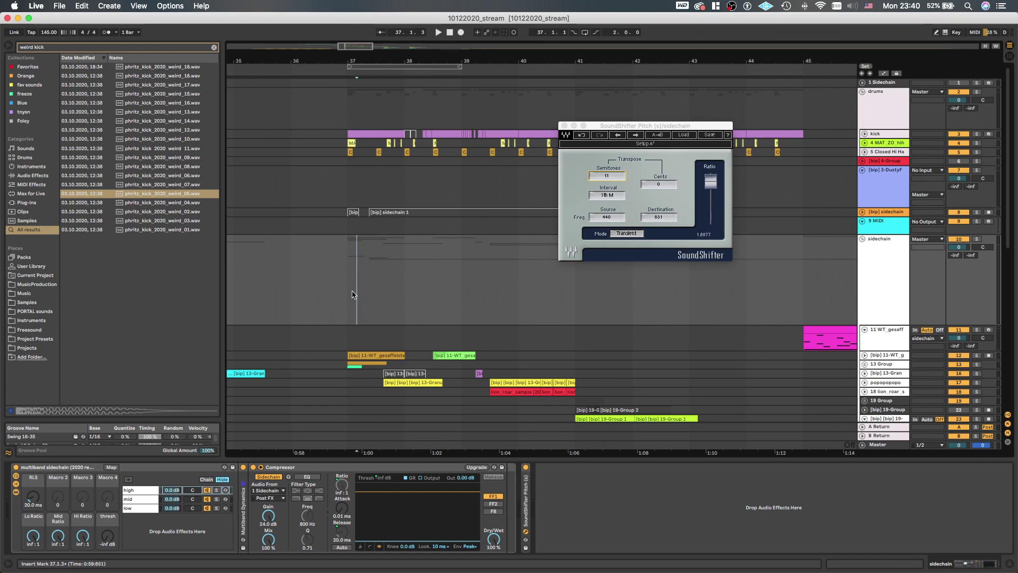
{"action": "key", "text": "a"}
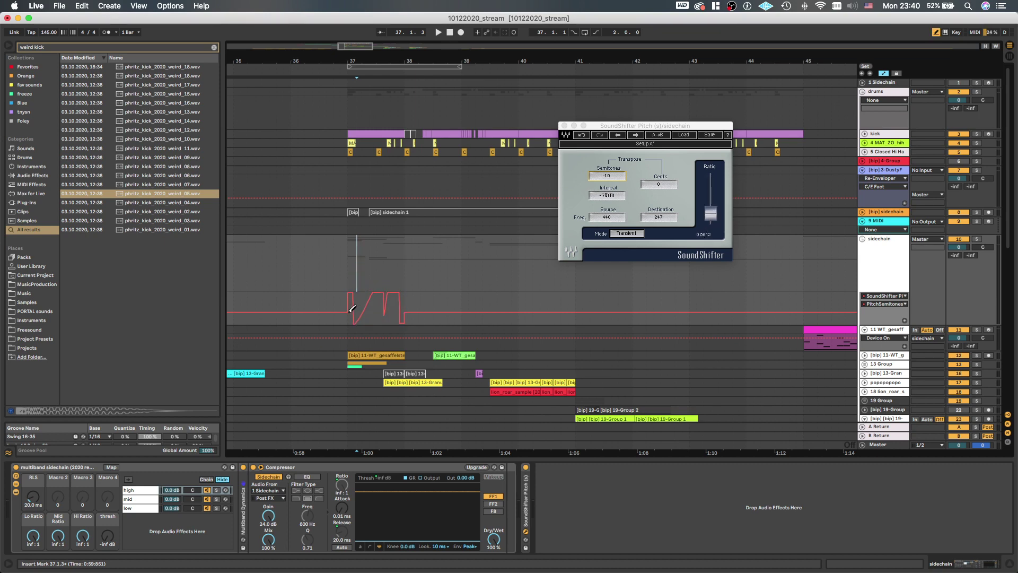
{"action": "scroll", "coordinate": [352, 307], "scroll_direction": "up", "scroll_amount": 5}
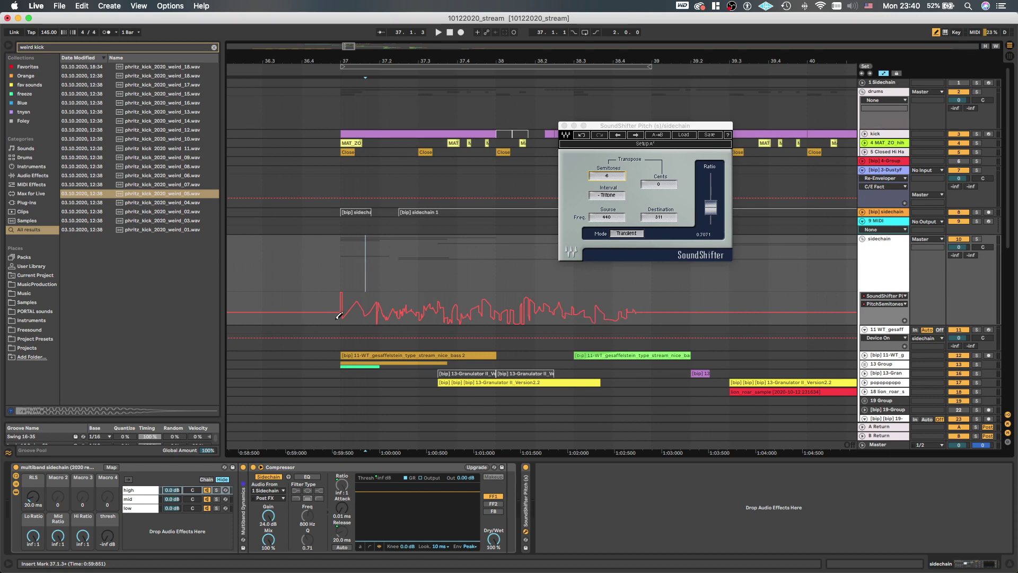
Solo the sidechain group and play it from bar 37 to hear the drawn pitch automation
{"action": "key", "text": "space"}
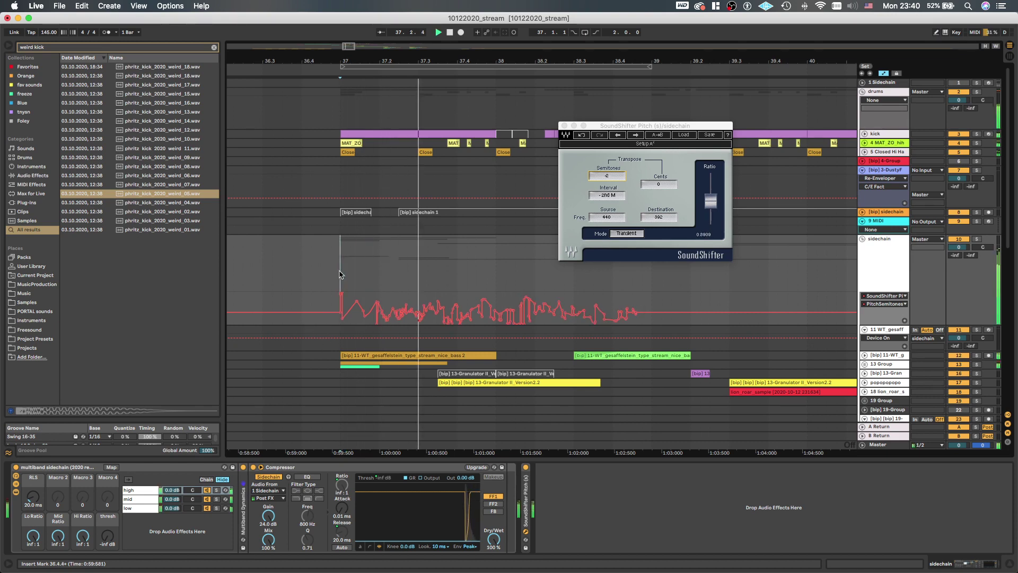
{"action": "scroll", "coordinate": [339, 277], "scroll_direction": "down", "scroll_amount": 3}
{"action": "key", "text": "u"}
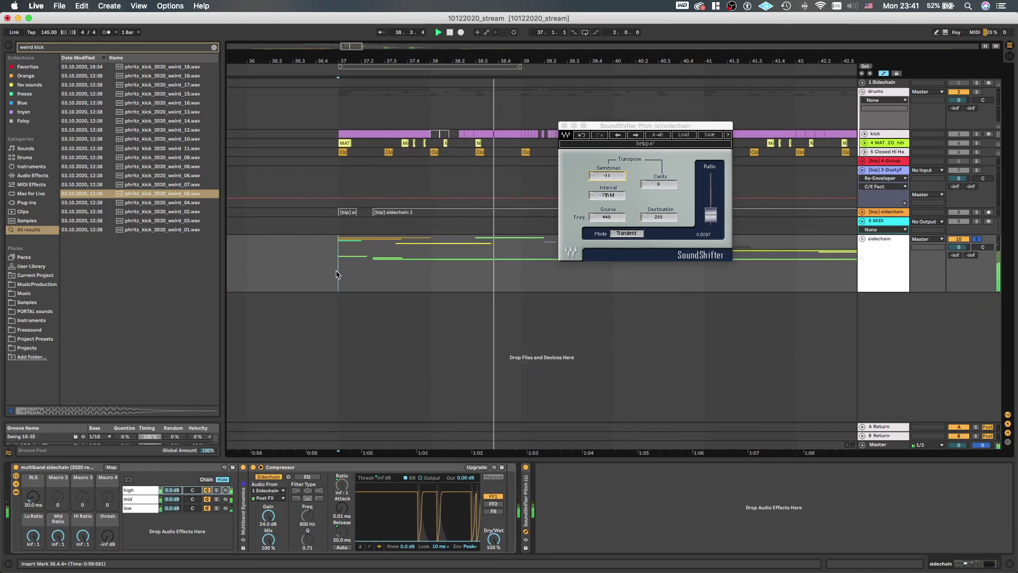
{"action": "scroll", "coordinate": [339, 276], "scroll_direction": "down", "scroll_amount": 5}
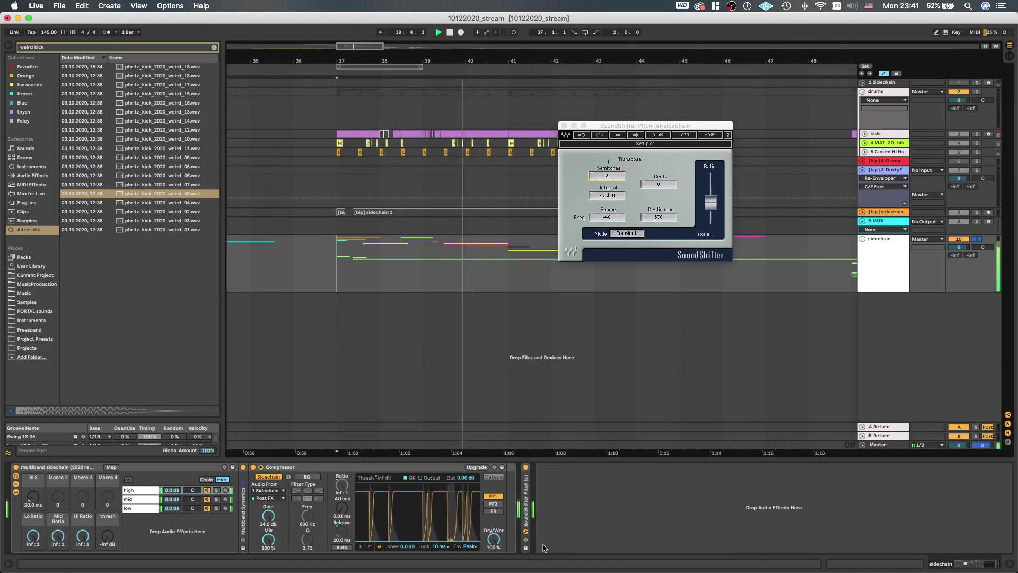
{"action": "key", "text": "space"}
Delete the drawn SoundShifter semitone automation on the sidechain group between about bars 36.2 and 39.2
{"action": "key", "text": "a"}
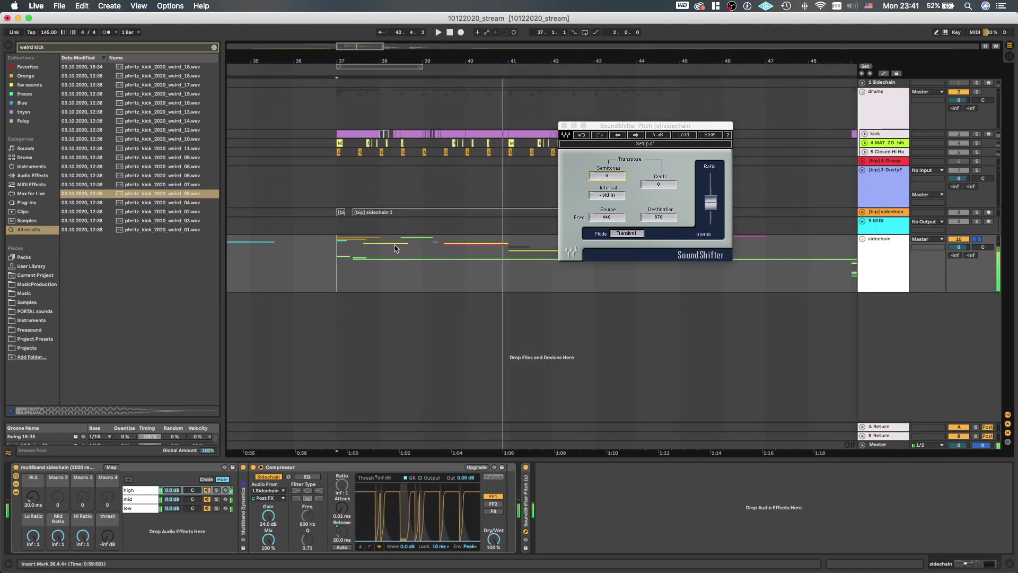
{"action": "key", "text": "u"}
{"action": "key", "text": "a"}
{"action": "scroll", "coordinate": [380, 207], "scroll_direction": "up", "scroll_amount": 2}
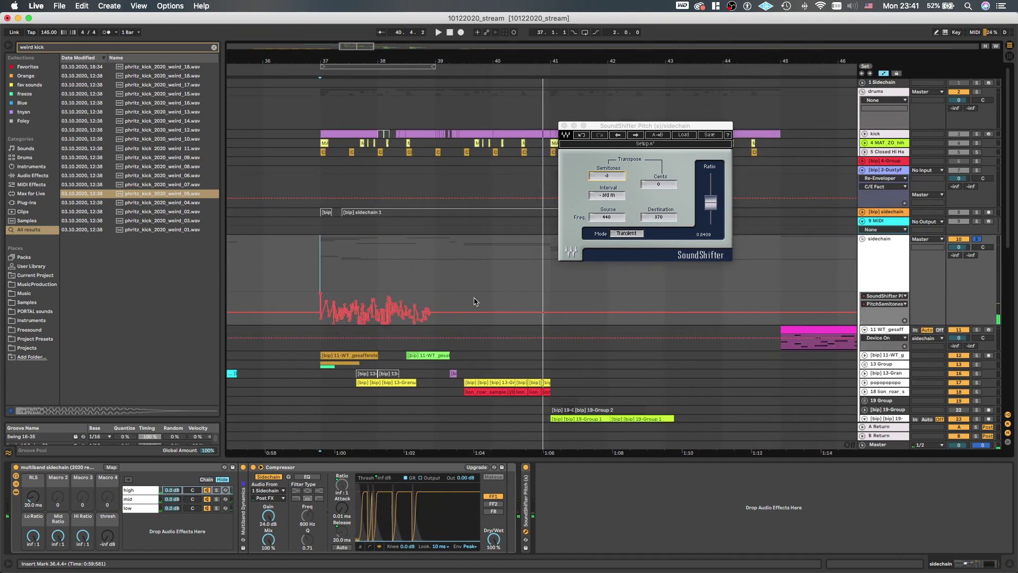
{"action": "left_click_drag", "start_coordinate": [475, 298], "coordinate": [456, 315]}
{"action": "key", "text": "Delete"}
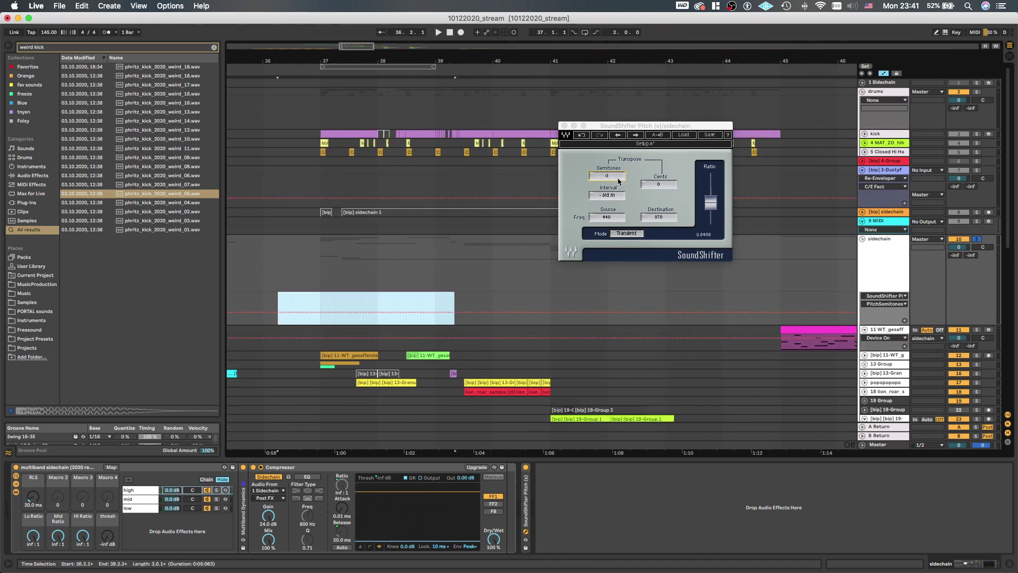
Close the SoundShifter window, return to the folded arrangement without automation and set the adaptive grid to Narrow
{"action": "left_click_drag", "start_coordinate": [618, 178], "coordinate": [577, 86]}
{"action": "left_click", "coordinate": [564, 127]}
{"action": "key", "text": "a"}
{"action": "scroll", "coordinate": [311, 267], "scroll_direction": "down", "scroll_amount": 3}
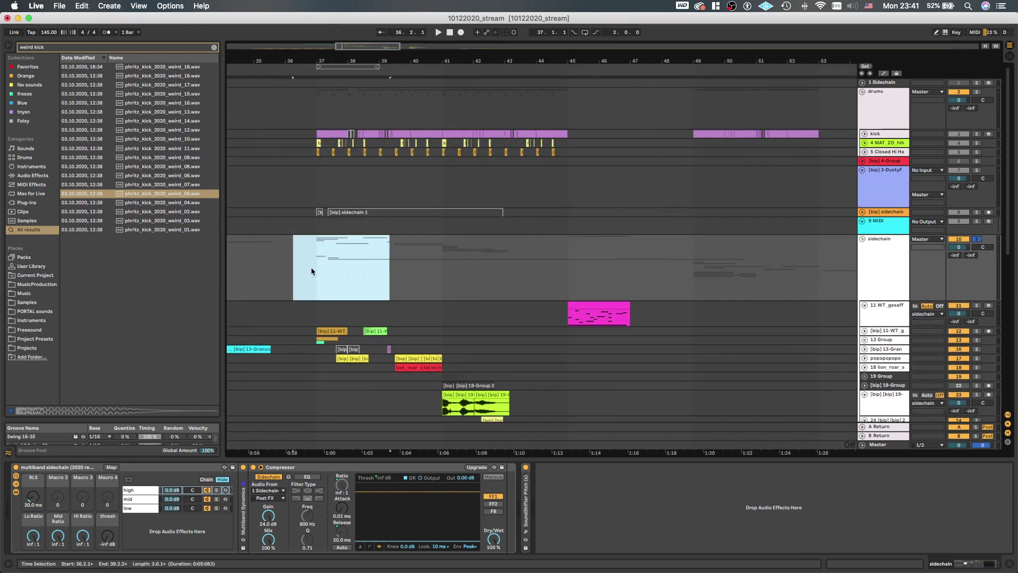
{"action": "key", "text": "u"}
{"action": "left_click", "coordinate": [319, 258]}
{"action": "left_click", "coordinate": [315, 260]}
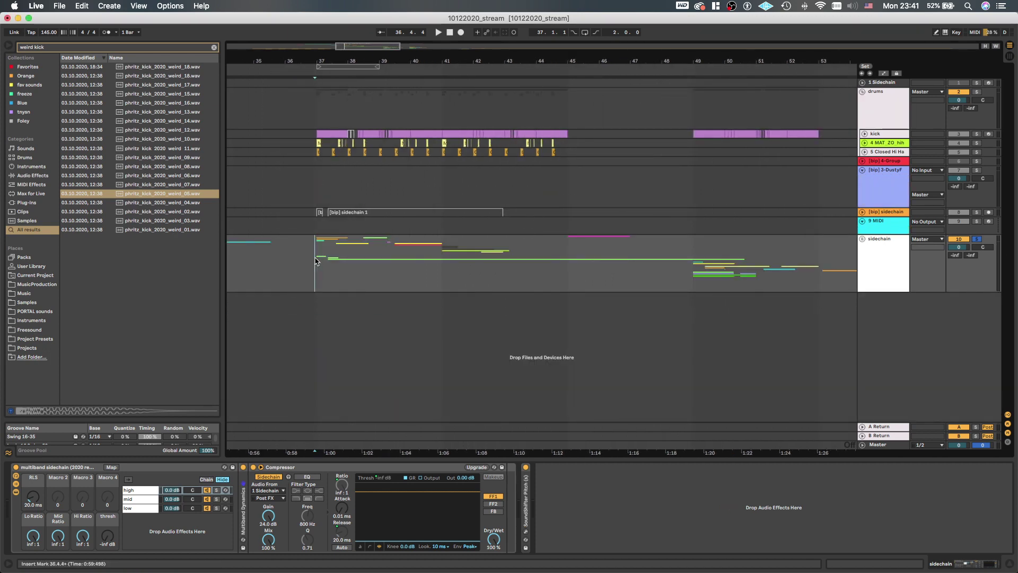
{"action": "key", "text": "z"}
{"action": "right_click", "coordinate": [319, 259]}
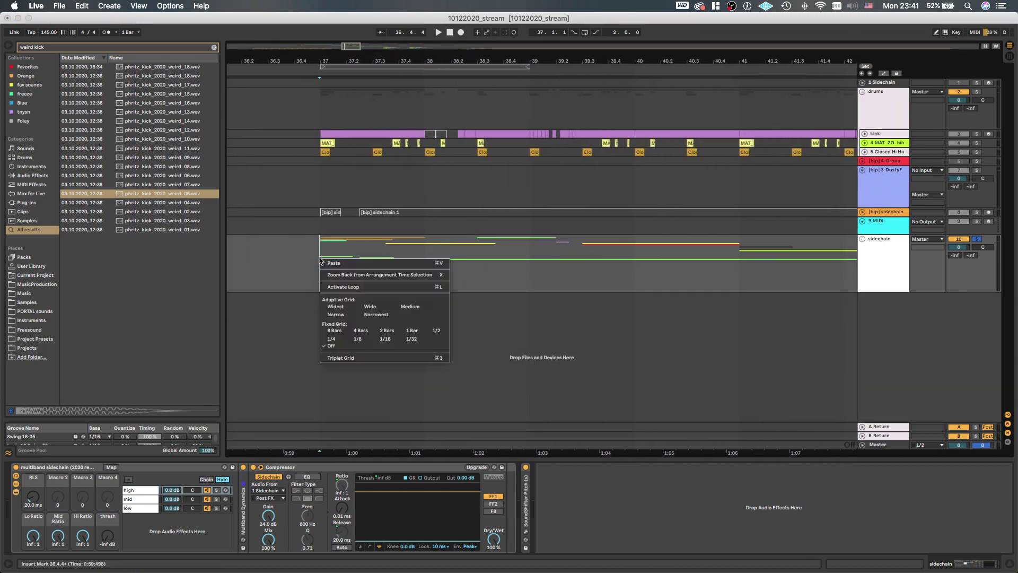
{"action": "left_click", "coordinate": [341, 316]}
Record the soloed sidechain group's Post FX output onto a new audio track from 37.1.1 to about 43.2
{"action": "scroll", "coordinate": [317, 276], "scroll_direction": "down", "scroll_amount": 4}
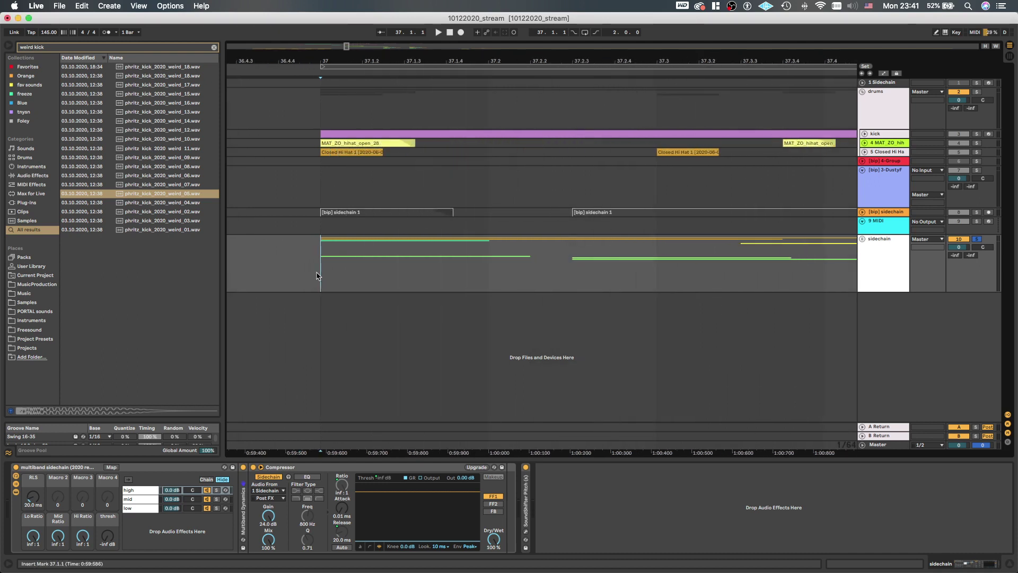
{"action": "key", "text": "super+t"}
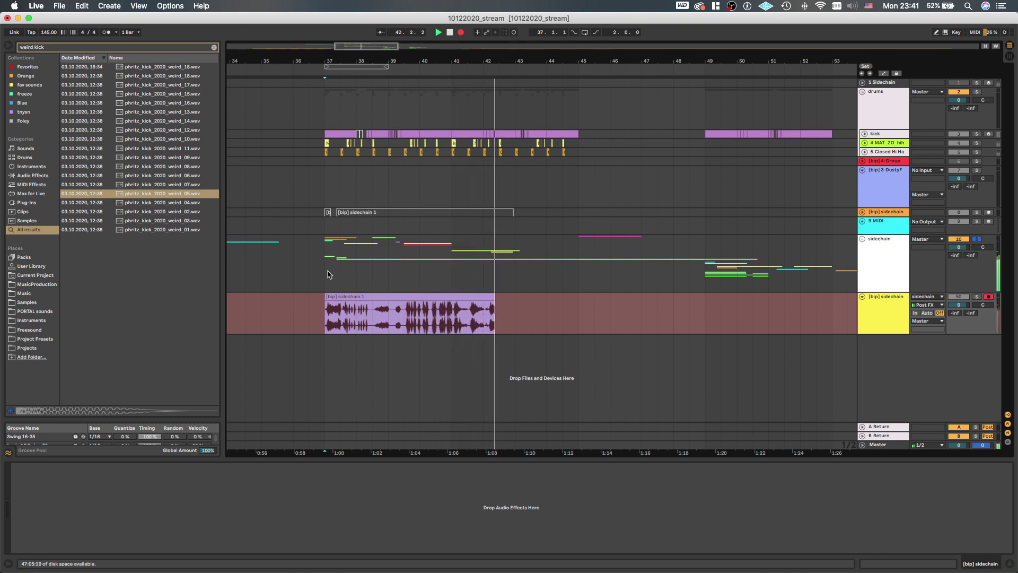
{"action": "key", "text": "space"}
Add Ozone Imager 2 to the newly recorded [bip] sidechain track
{"action": "left_click", "coordinate": [370, 321]}
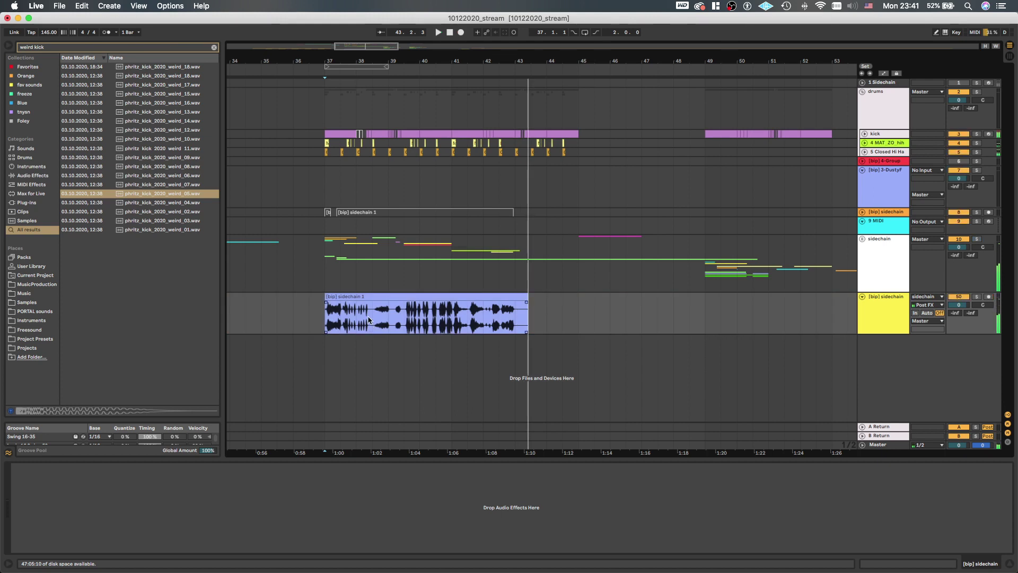
{"action": "type", "text": "imager"}
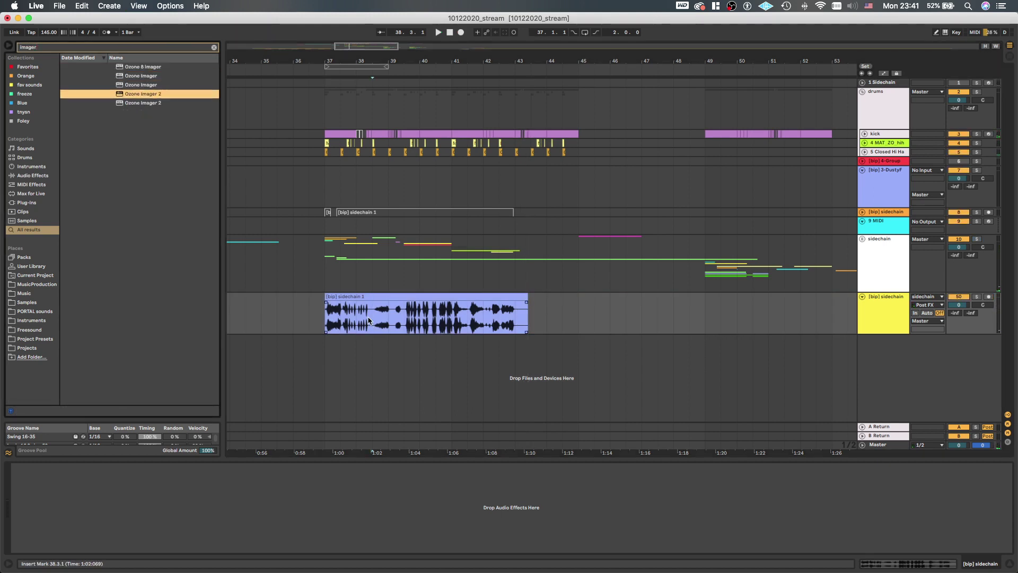
{"action": "key", "text": "Return"}
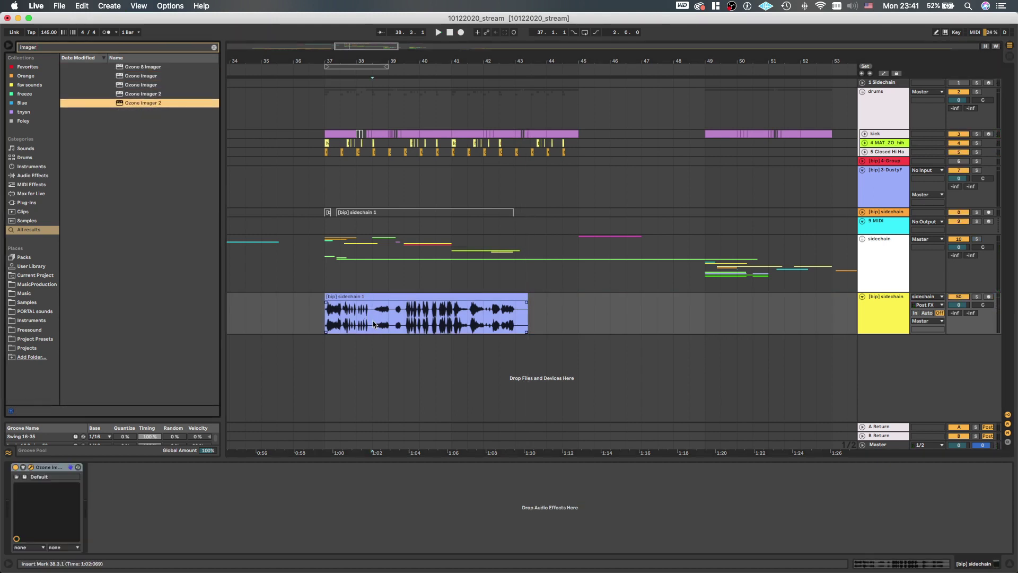
Add the "haas effect" preset after Ozone Imager 2 on the recorded [bip] sidechain track
{"action": "key", "text": "super+f"}
{"action": "type", "text": "haas"}
{"action": "key", "text": "Down"}
{"action": "key", "text": "Down"}
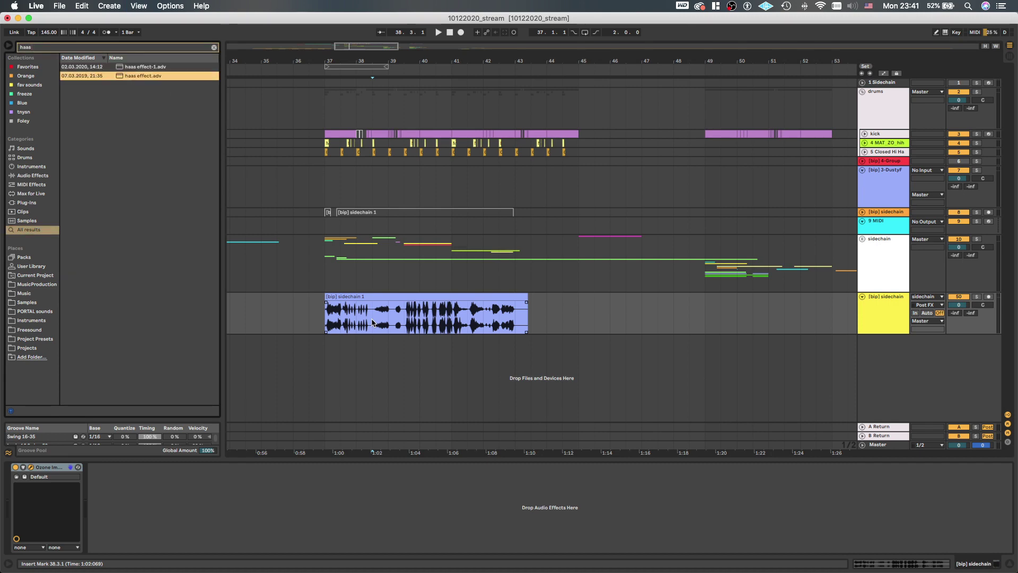
{"action": "key", "text": "Return"}
{"action": "scroll", "coordinate": [355, 321], "scroll_direction": "up", "scroll_amount": 5}
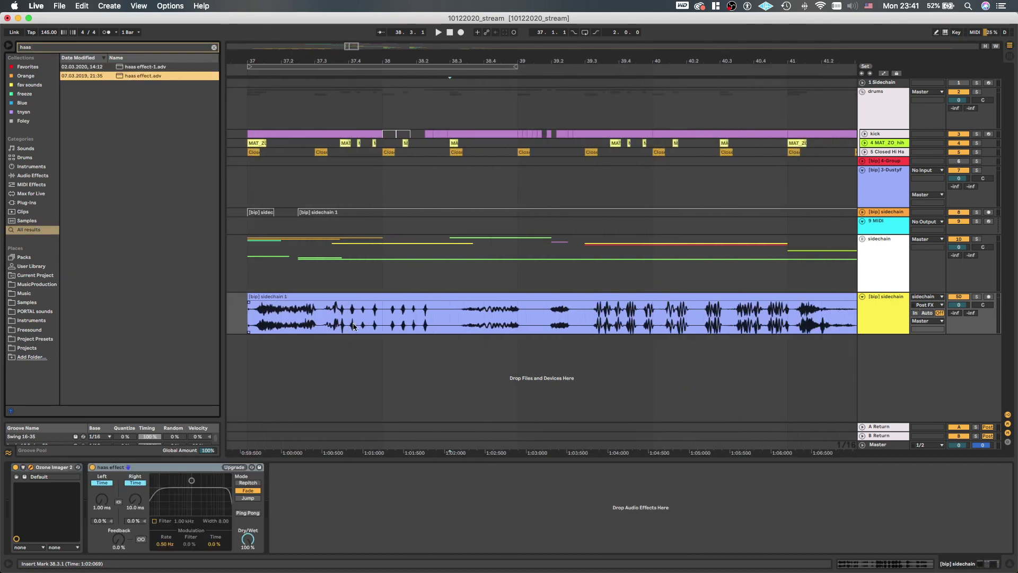
Solo the recorded track and set its Ozone Imager 2 to 27% Width with Stereoize enabled at 5.4 ms
{"action": "left_click_drag", "start_coordinate": [594, 572], "coordinate": [317, 237]}
{"action": "left_click", "coordinate": [325, 321]}
{"action": "key", "text": "s"}
{"action": "key", "text": "space"}
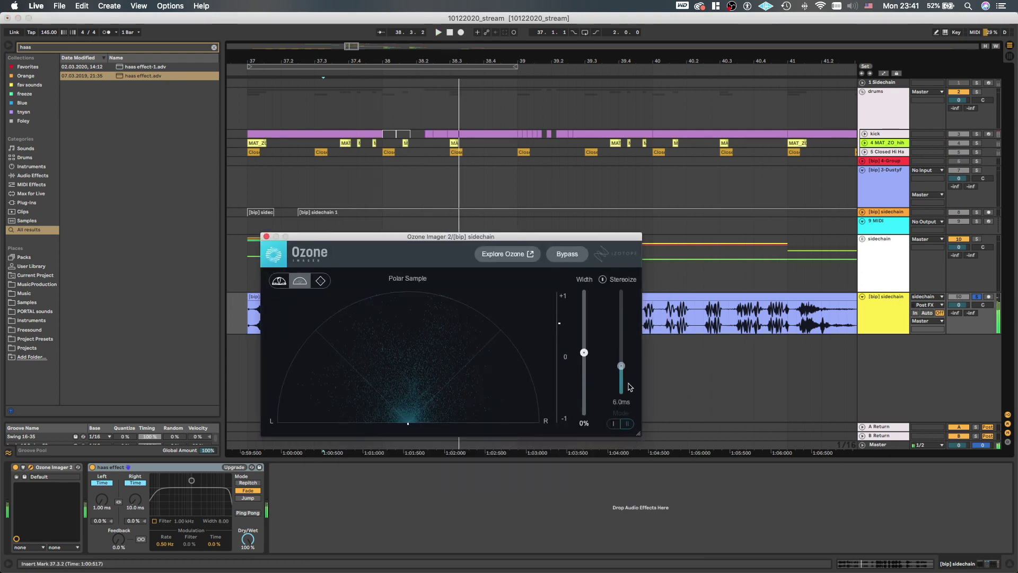
{"action": "left_click", "coordinate": [603, 279]}
{"action": "left_click_drag", "start_coordinate": [621, 366], "coordinate": [584, 335]}
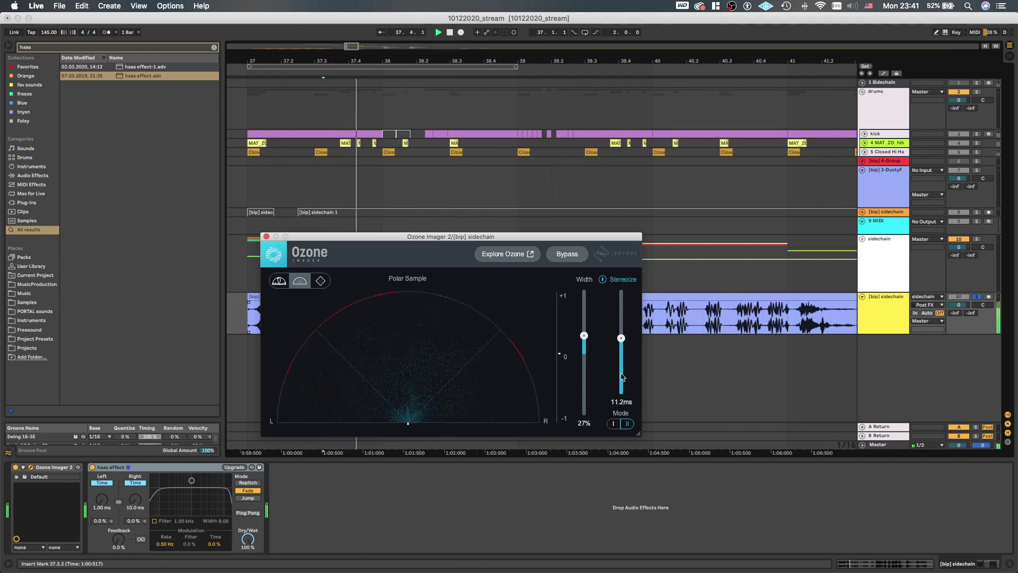
{"action": "left_click_drag", "start_coordinate": [622, 376], "coordinate": [623, 429]}
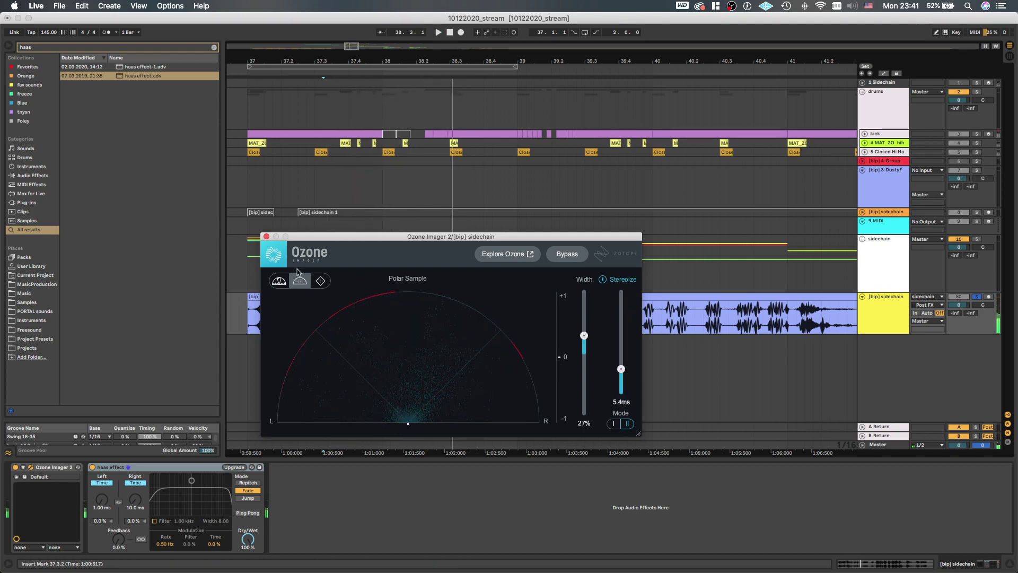
{"action": "left_click", "coordinate": [266, 237]}
Audition the soloed recorded track with Ozone Imager 2 and the haas effect selected together
{"action": "left_click", "coordinate": [112, 467]}
{"action": "left_click", "coordinate": [54, 469], "text": "shift"}
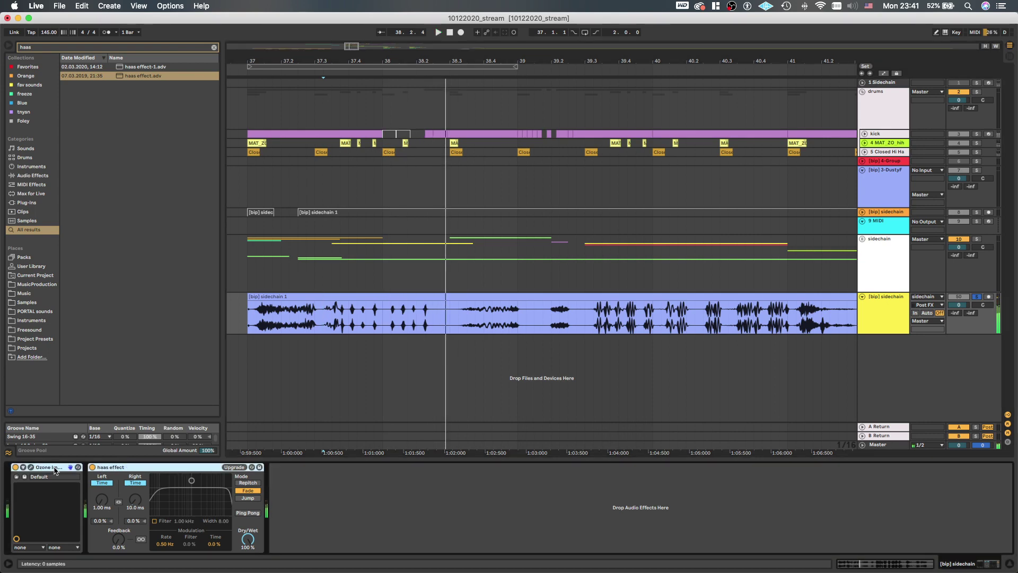
{"action": "key", "text": "space"}
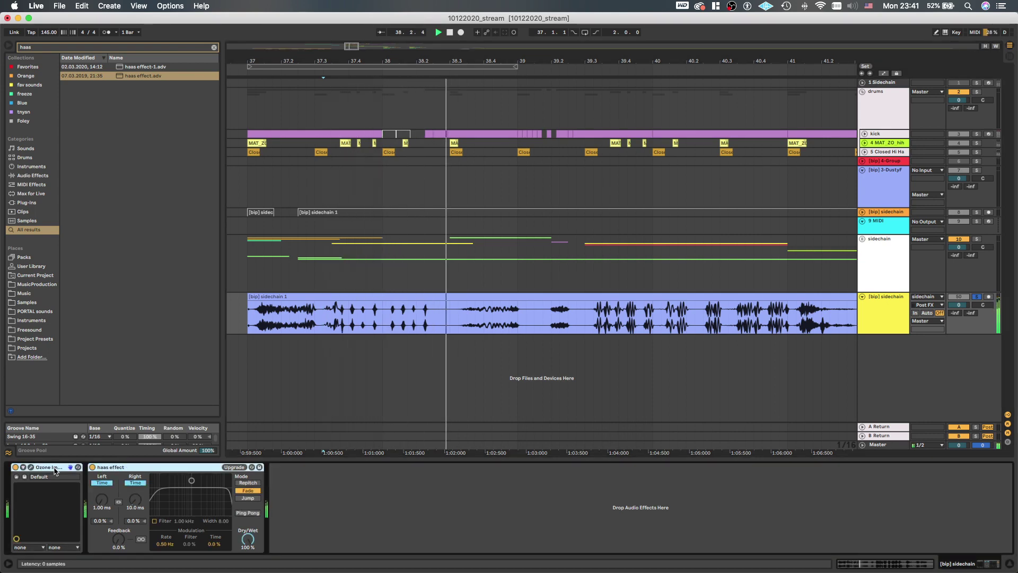
{"action": "key", "text": "space"}
{"action": "key", "text": "space"}
Split the recorded sidechain clip at 37.3.2 and 38.3.1
{"action": "left_click", "coordinate": [323, 320]}
{"action": "key", "text": "super+e"}
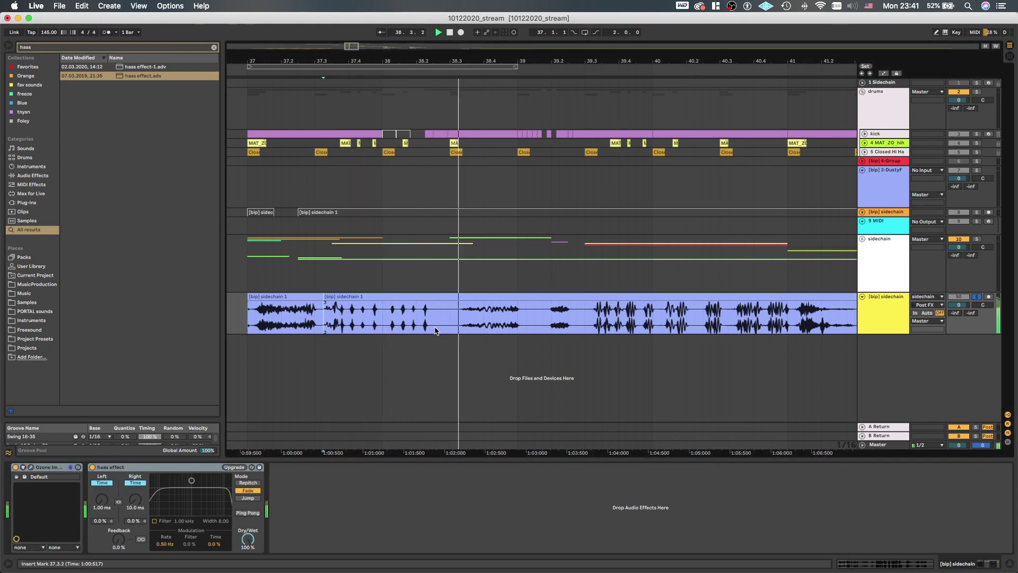
{"action": "left_click", "coordinate": [450, 324]}
{"action": "key", "text": "super+e"}
Delete the first piece of the recorded clip and move the last piece to start at 39.3.1
{"action": "left_click", "coordinate": [310, 295]}
{"action": "key", "text": "Delete"}
{"action": "scroll", "coordinate": [314, 296], "scroll_direction": "down", "scroll_amount": 3}
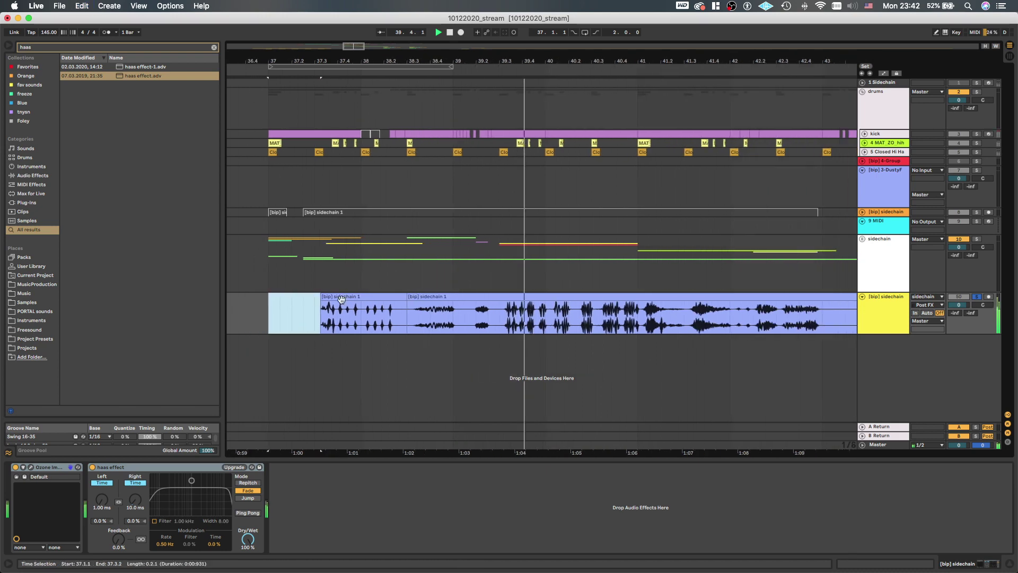
{"action": "left_click_drag", "start_coordinate": [412, 296], "coordinate": [484, 298]}
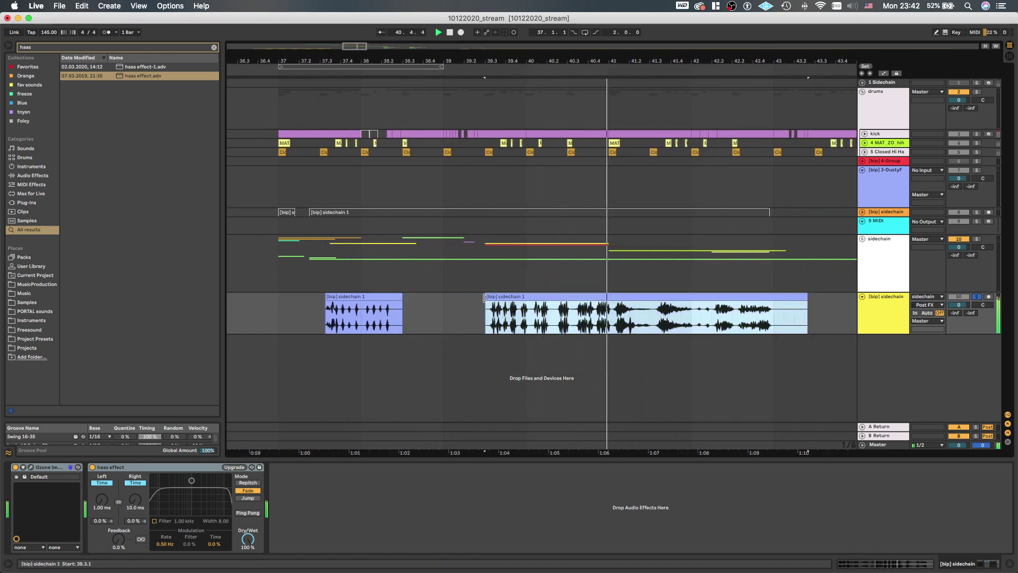
Add the "ms eq" rack after the haas effect on the recorded sidechain track
{"action": "key", "text": "space"}
{"action": "key", "text": "super+f"}
{"action": "type", "text": "ms eq"}
{"action": "key", "text": "Down"}
{"action": "key", "text": "Down"}
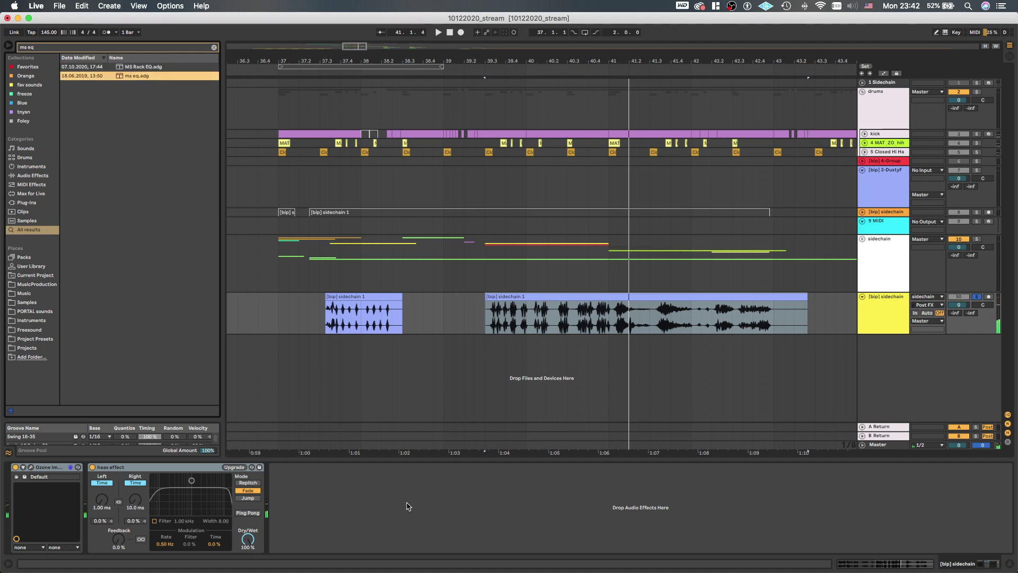
{"action": "key", "text": "Return"}
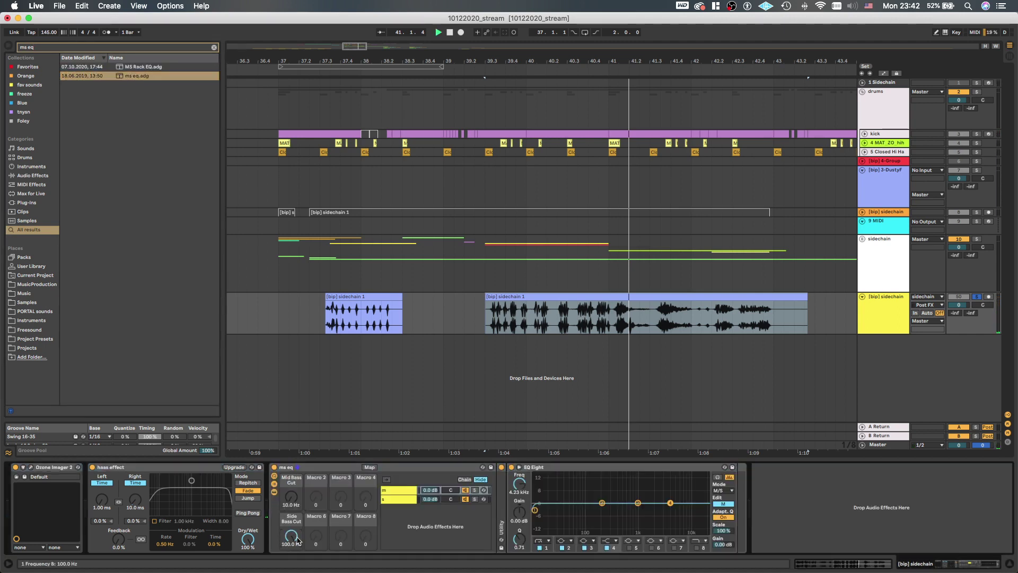
In the ms eq rack's s chain, shape EQ Eight with a cut of about 5 dB at 435 Hz and boosted highs
{"action": "key", "text": "space"}
{"action": "left_click", "coordinate": [407, 502]}
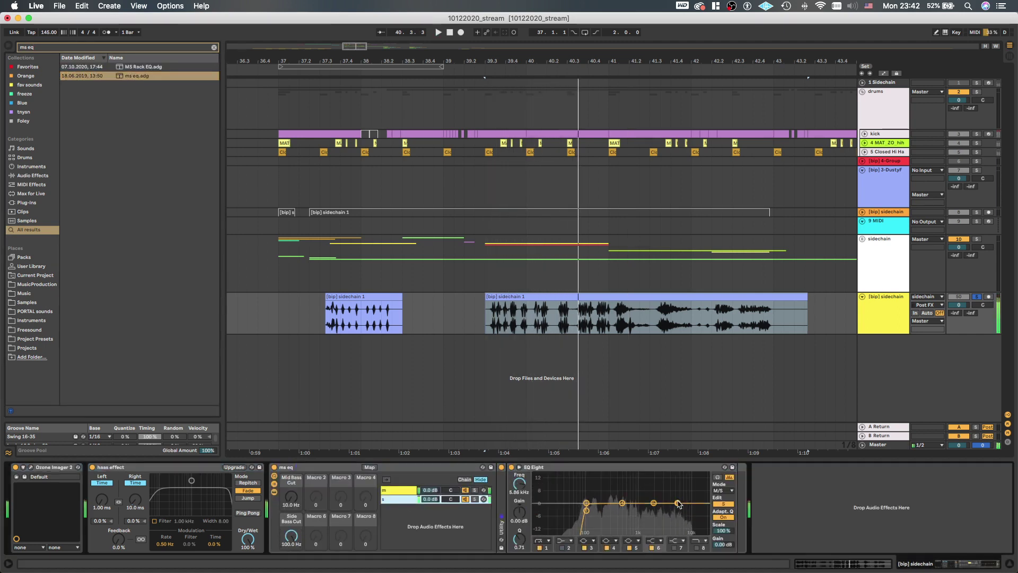
{"action": "left_click_drag", "start_coordinate": [667, 485], "coordinate": [620, 512]}
{"action": "key", "text": "space"}
{"action": "key", "text": "space"}
{"action": "key", "text": "space"}
{"action": "key", "text": "space"}
{"action": "key", "text": "space"}
{"action": "key", "text": "space"}
{"action": "key", "text": "space"}
{"action": "key", "text": "space"}
{"action": "key", "text": "space"}
{"action": "key", "text": "space"}
{"action": "key", "text": "space"}
{"action": "key", "text": "space"}
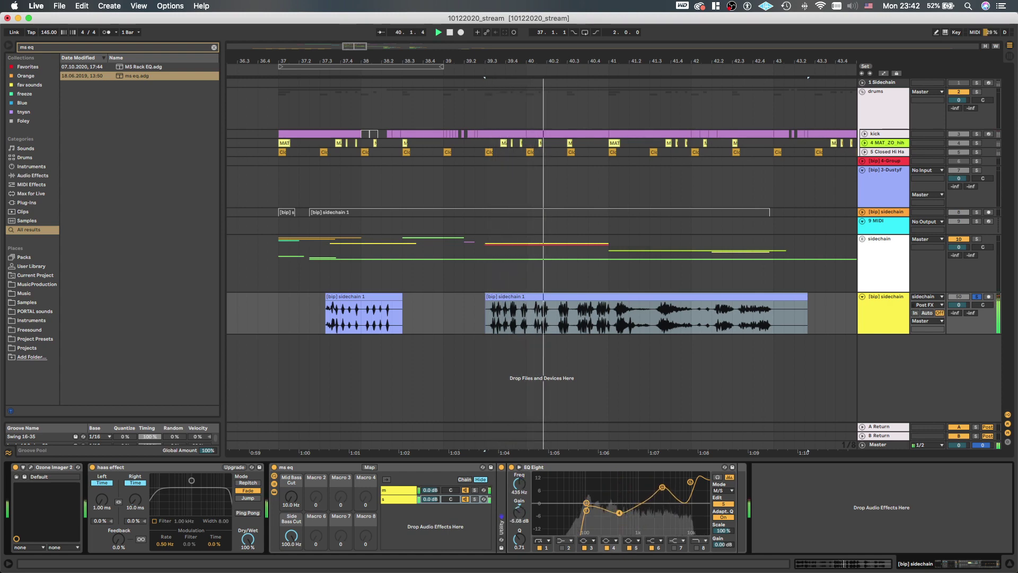
Add the Erosion effect after the ms eq rack and play the track
{"action": "key", "text": "space"}
{"action": "key", "text": "super+f"}
{"action": "type", "text": "erosio"}
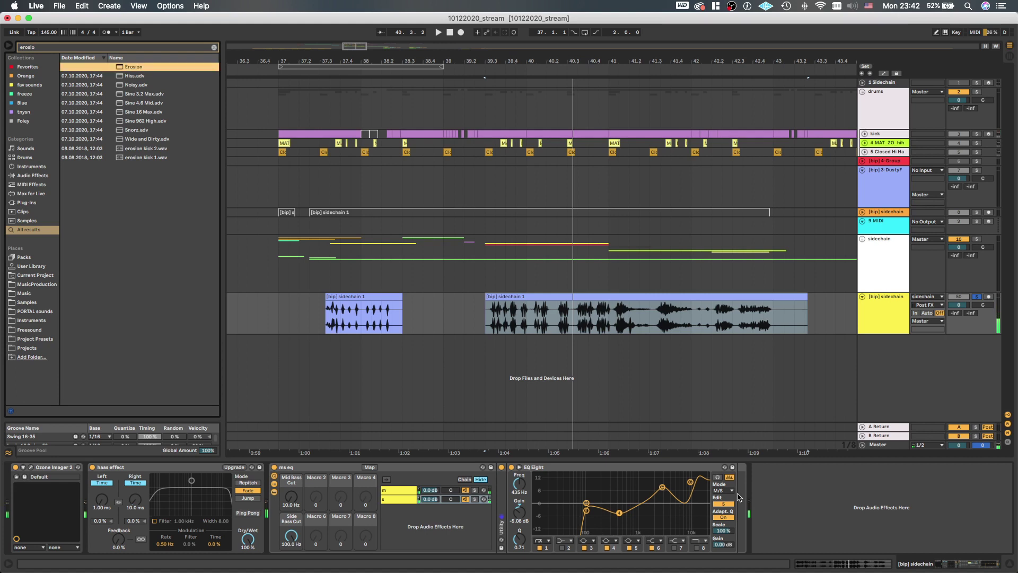
{"action": "key", "text": "Return"}
{"action": "key", "text": "space"}
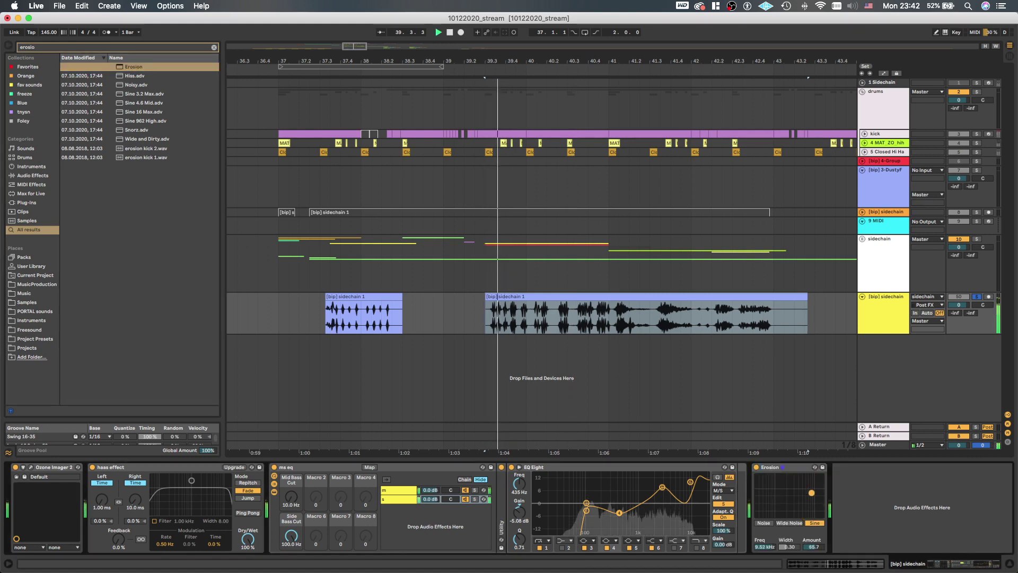
Set Erosion to Wide Noise with a frequency of 13.3 kHz, width 0.31 and amount 0.27 while auditioning
{"action": "key", "text": "space"}
{"action": "key", "text": "space"}
{"action": "mouse_move", "coordinate": [812, 495]}
{"action": "left_mouse_down"}
{"action": "mouse_move", "coordinate": [815, 477]}
{"action": "mouse_move", "coordinate": [817, 508]}
{"action": "left_mouse_up"}
{"action": "left_click", "coordinate": [790, 523]}
{"action": "key", "text": "space"}
{"action": "key", "text": "space"}
{"action": "key", "text": "space"}
{"action": "key", "text": "space"}
{"action": "key", "text": "space"}
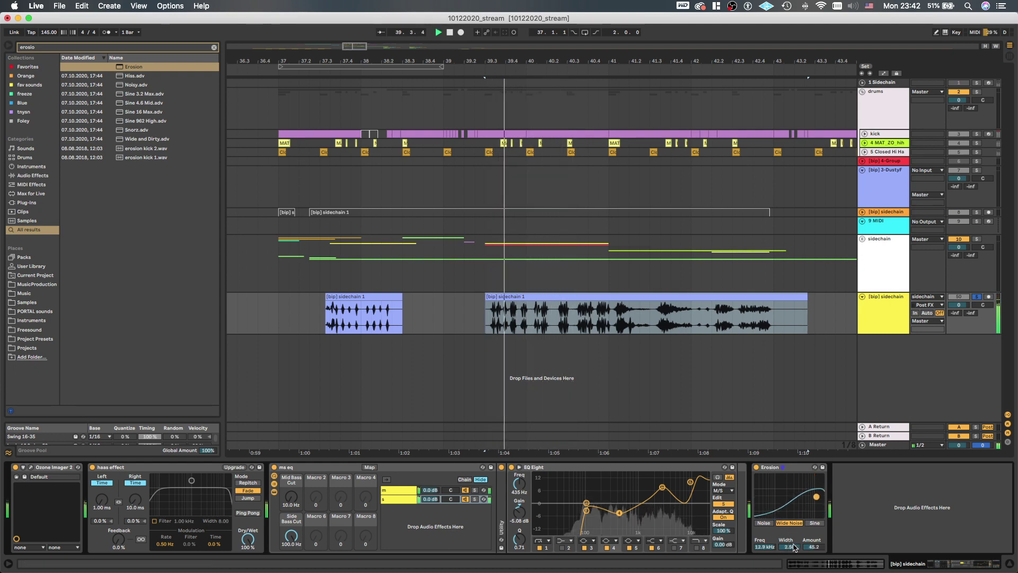
{"action": "left_click_drag", "start_coordinate": [789, 547], "coordinate": [789, 543]}
{"action": "key", "text": "space"}
{"action": "key", "text": "space"}
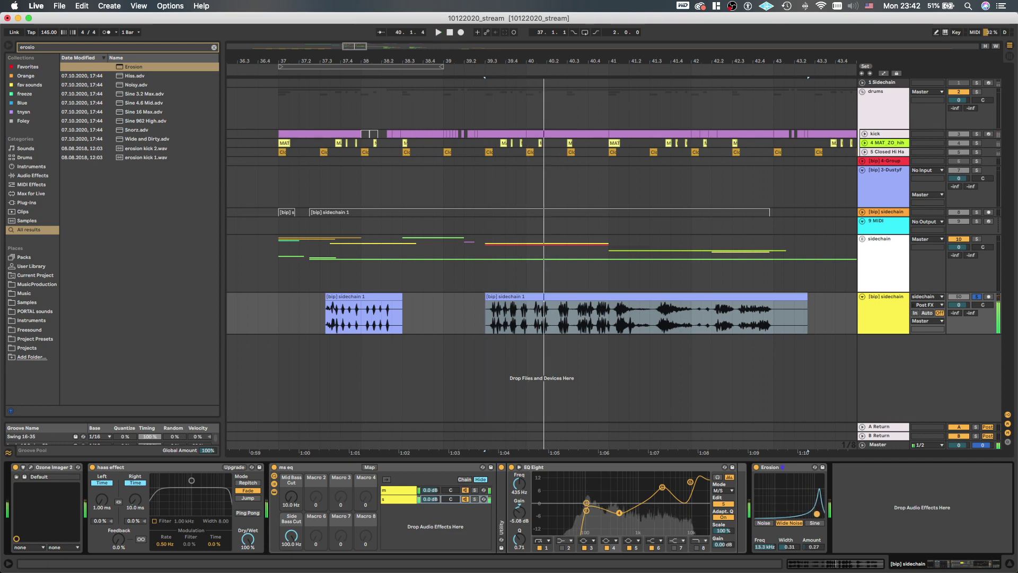
Add a Frequency Shifter after Erosion and play the track
{"action": "key", "text": "space"}
{"action": "key", "text": "super+f"}
{"action": "type", "text": "fre"}
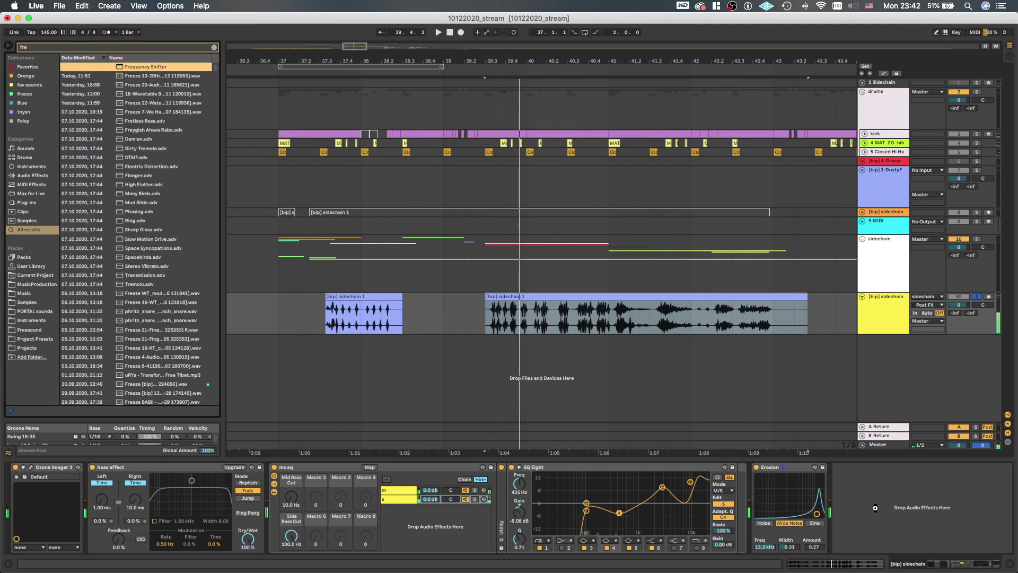
{"action": "key", "text": "Return"}
{"action": "key", "text": "space"}
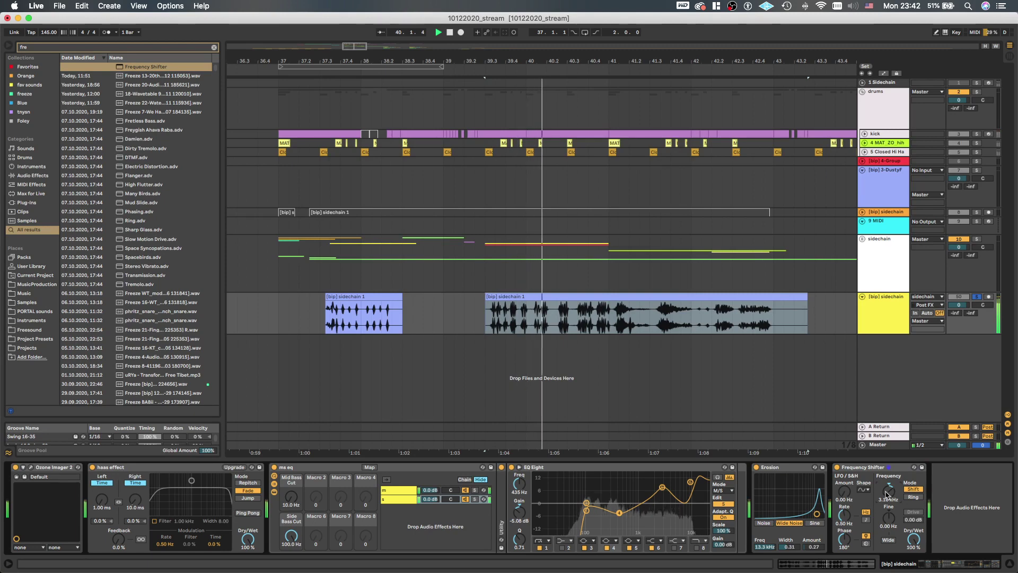
Set the Frequency Shifter to Ring mode at 782 Hz and choose a different LFO shape
{"action": "double_click", "coordinate": [891, 498]}
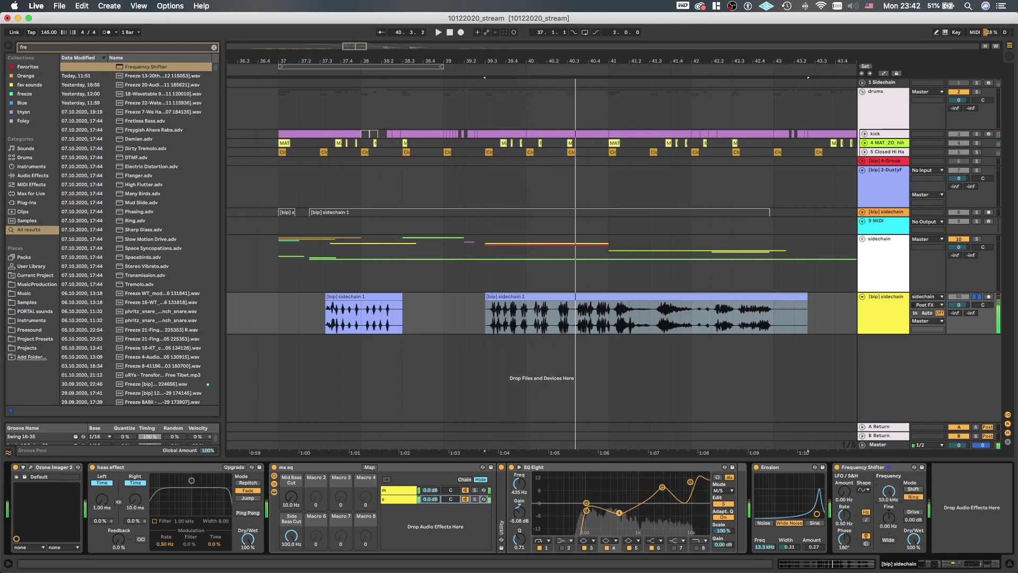
{"action": "left_click_drag", "start_coordinate": [890, 495], "coordinate": [890, 493]}
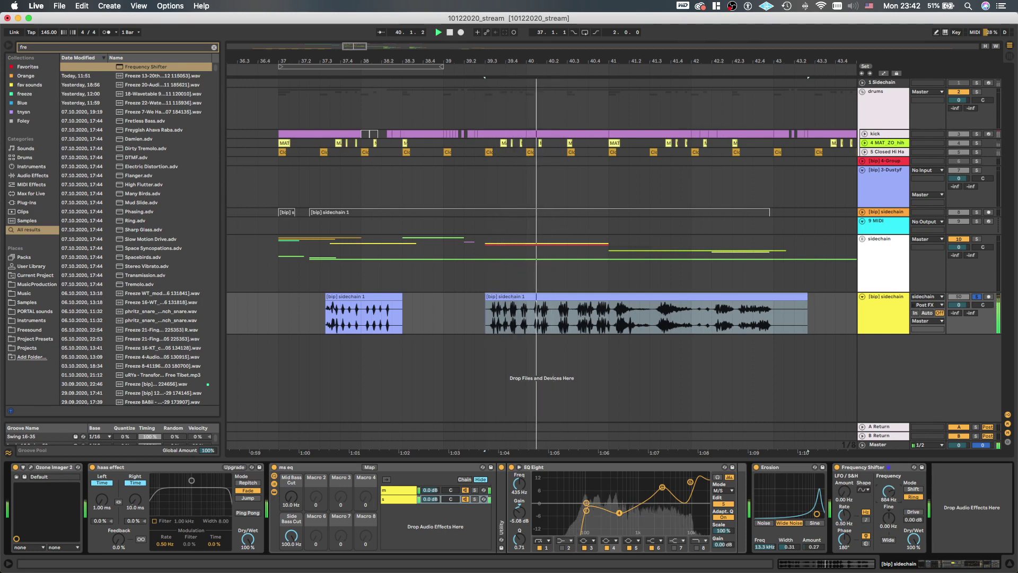
{"action": "left_click", "coordinate": [863, 490]}
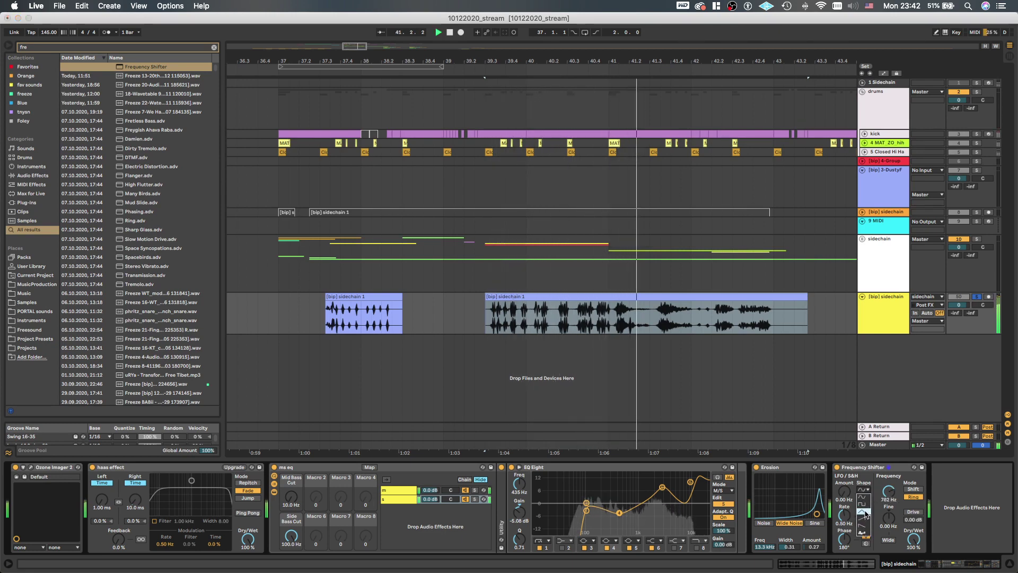
{"action": "left_click", "coordinate": [864, 512]}
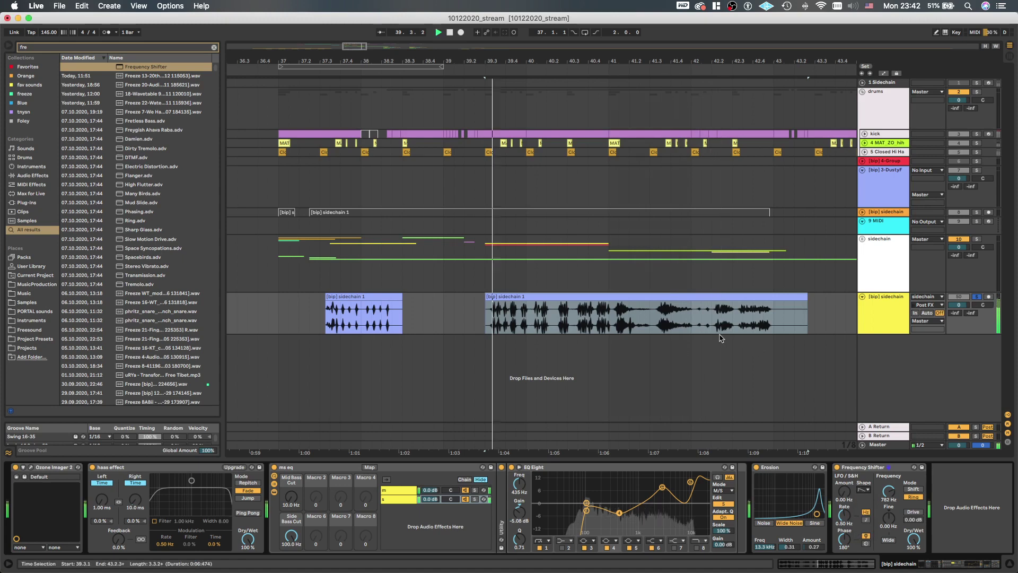
Audition the processed sidechain clip from 41.3.1
{"action": "left_click", "coordinate": [659, 329]}
{"action": "key", "text": "space"}
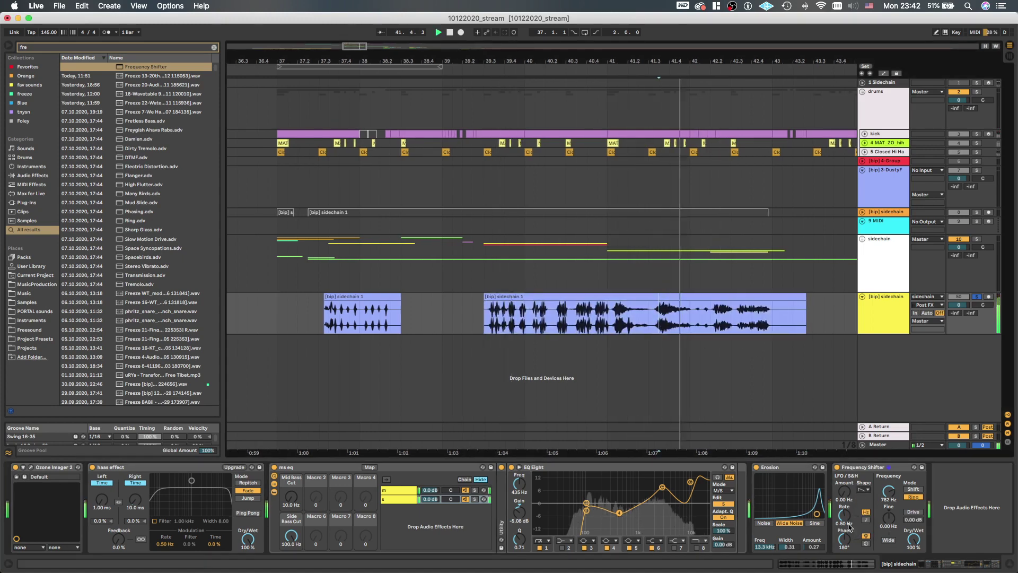
{"action": "left_click", "coordinate": [866, 521]}
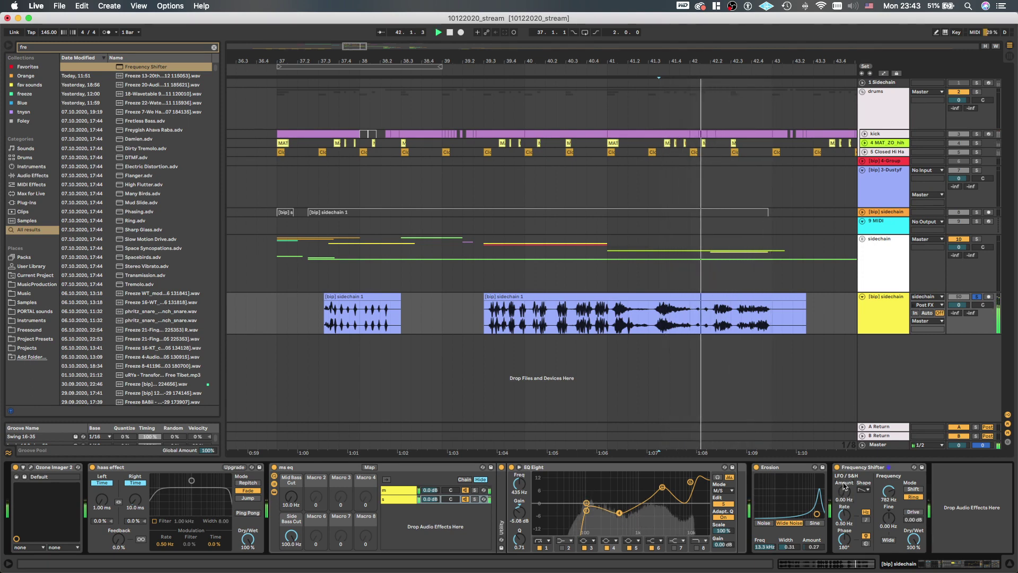
{"action": "left_click", "coordinate": [655, 323]}
{"action": "key", "text": "space"}
{"action": "key", "text": "space"}
{"action": "scroll", "coordinate": [655, 323], "scroll_direction": "up", "scroll_amount": 2}
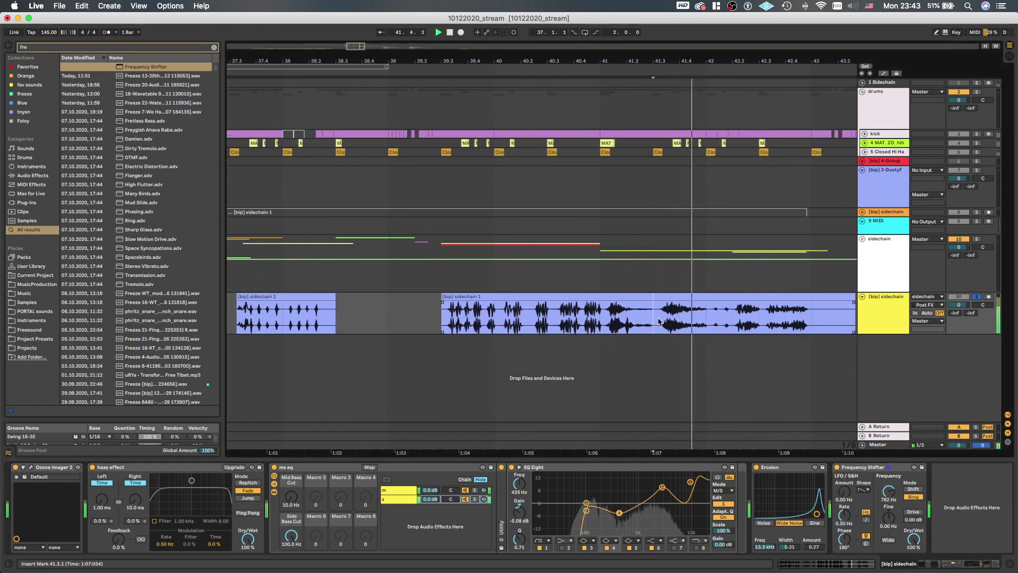
{"action": "key", "text": "space"}
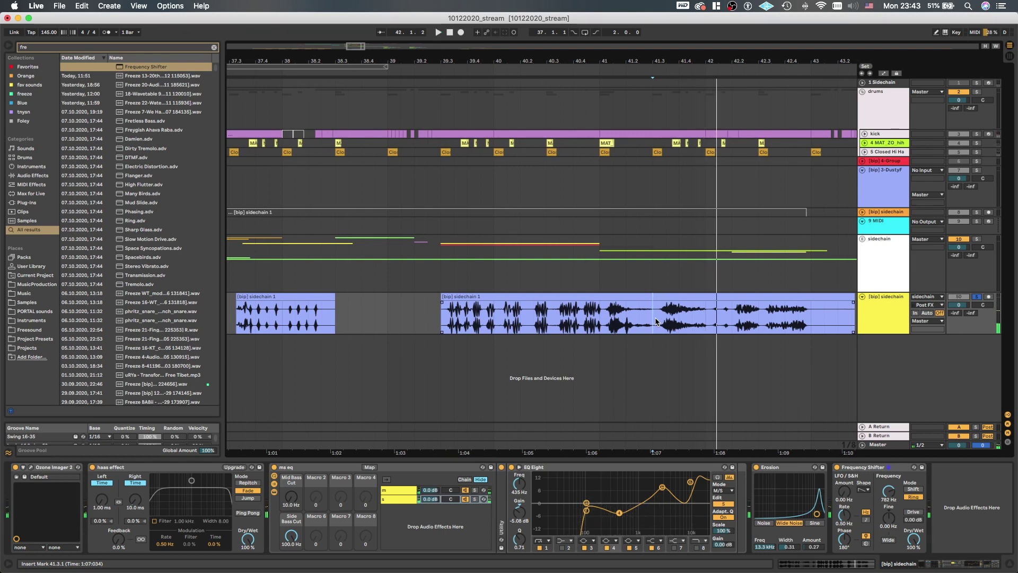
Record the [bip] sidechain track's Post FX output onto a new audio track from 41.3.1 to about 43.3
{"action": "key", "text": "super+t"}
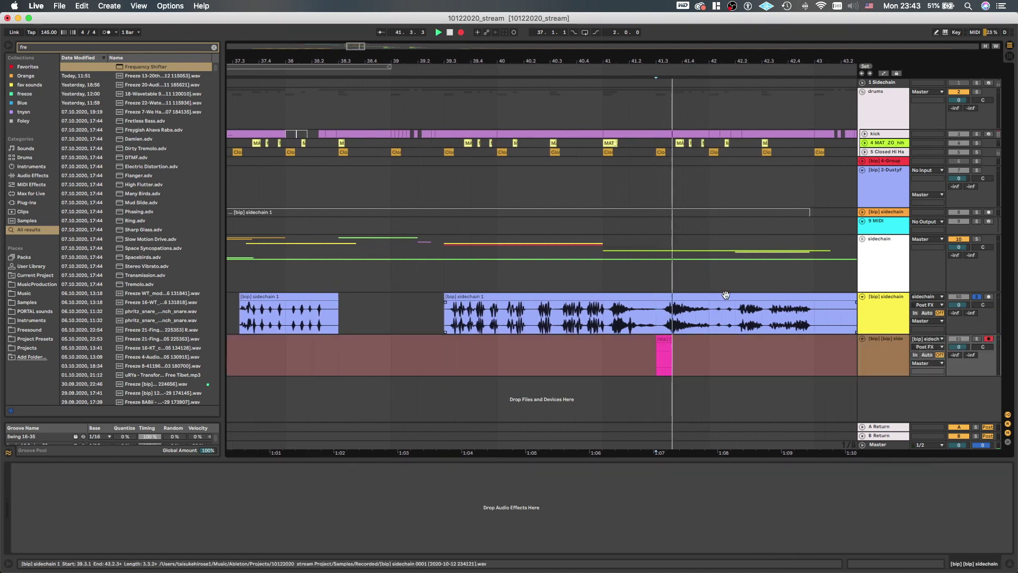
{"action": "scroll", "coordinate": [727, 325], "scroll_direction": "down", "scroll_amount": 4}
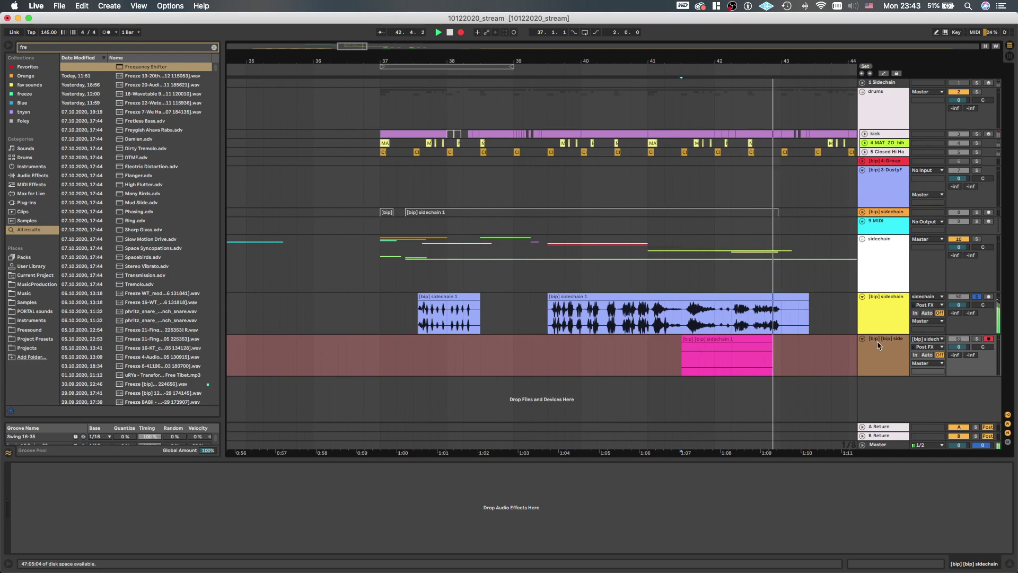
{"action": "key", "text": "space"}
Solo the new resampling track and play its recorded clip from 41.3.1
{"action": "key", "text": "s"}
{"action": "key", "text": "space"}
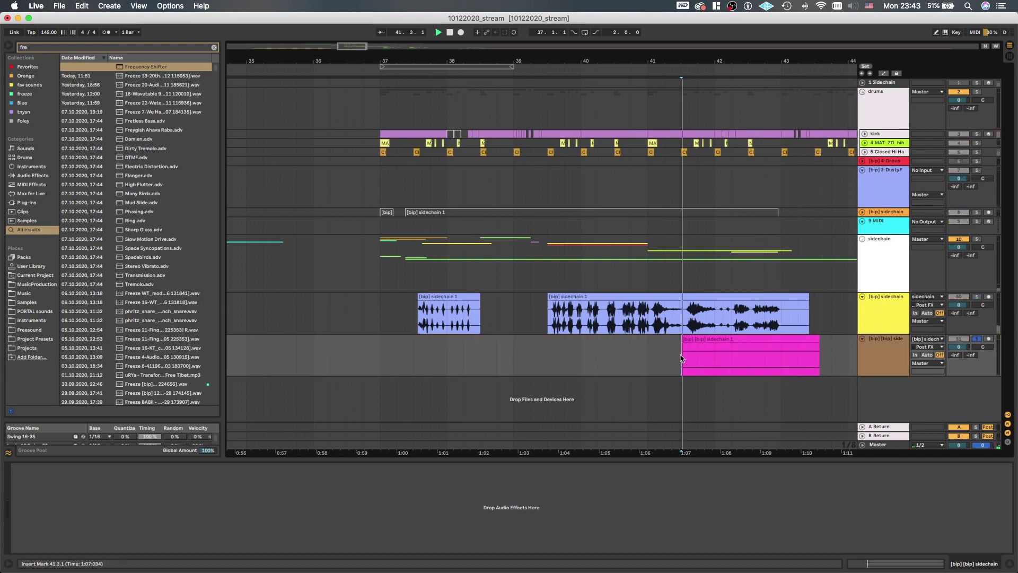
{"action": "scroll", "coordinate": [700, 358], "scroll_direction": "up", "scroll_amount": 2}
{"action": "scroll", "coordinate": [901, 352], "scroll_direction": "up", "scroll_amount": 1}
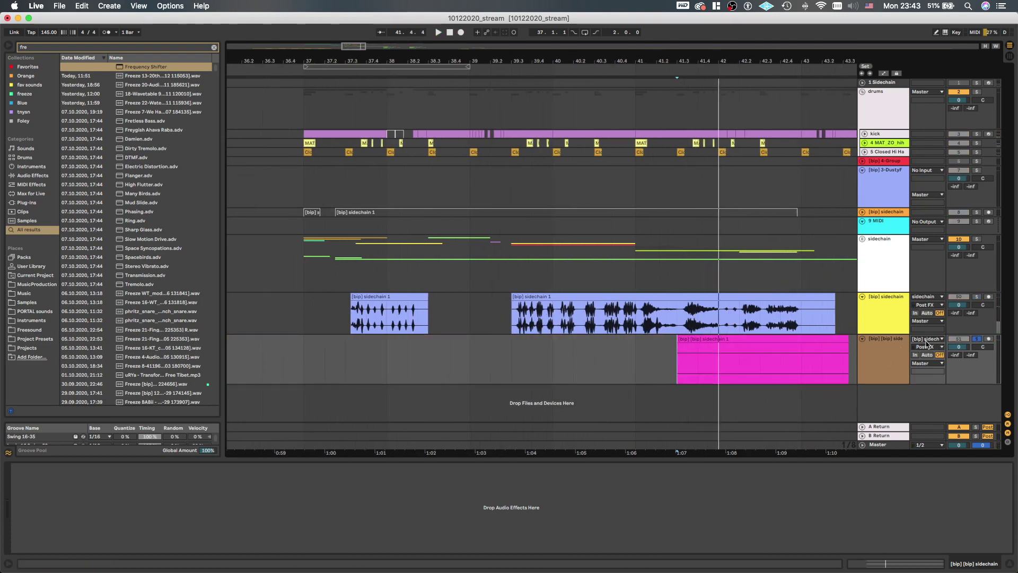
Rename the source [bip] sidechain track as "wawawawaw" and choose it as the new track's audio input
{"action": "left_click", "coordinate": [884, 306]}
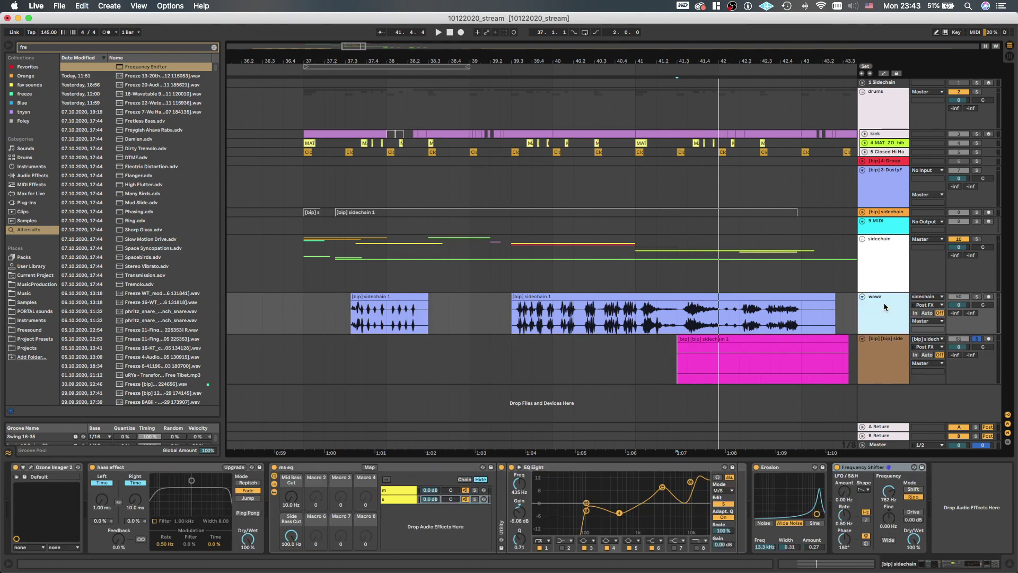
{"action": "left_click", "coordinate": [926, 339]}
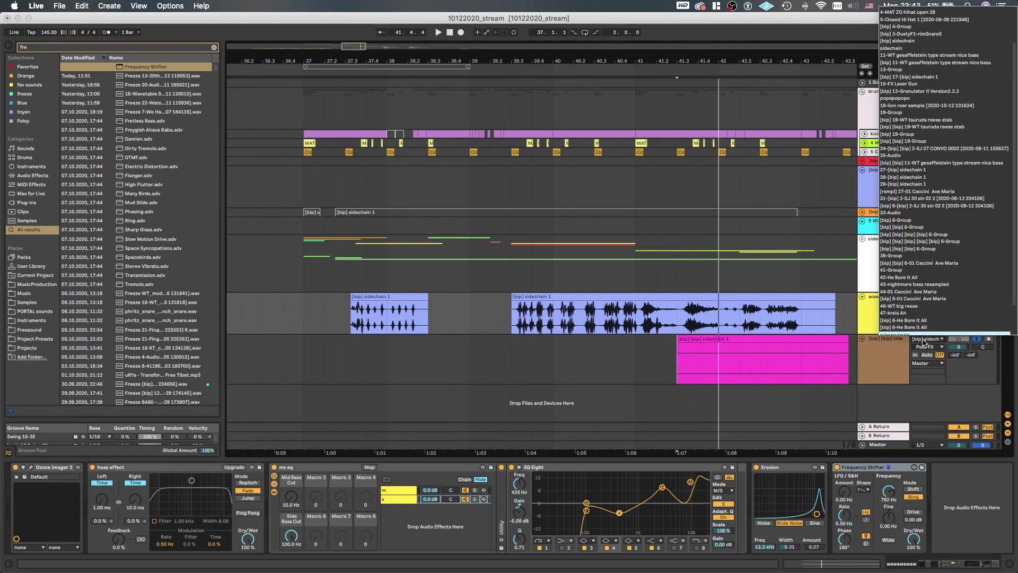
{"action": "left_click", "coordinate": [924, 334]}
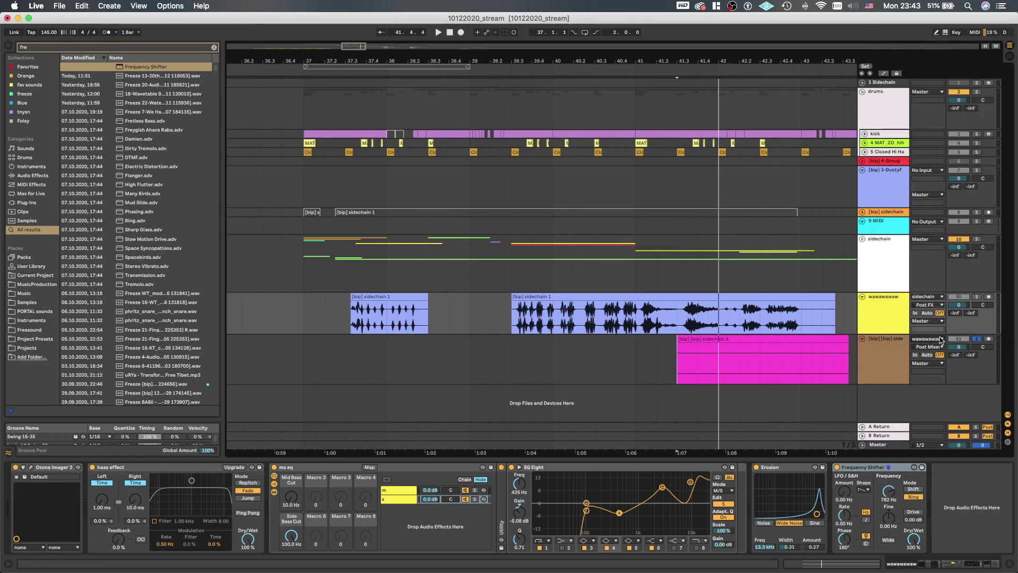
Try to record the wawawawaw track's Post Mixer output onto the new audio track from 41.3.1, and undo the misdirected take
{"action": "left_click", "coordinate": [989, 340]}
{"action": "key", "text": "F9"}
{"action": "scroll", "coordinate": [663, 366], "scroll_direction": "down", "scroll_amount": 3}
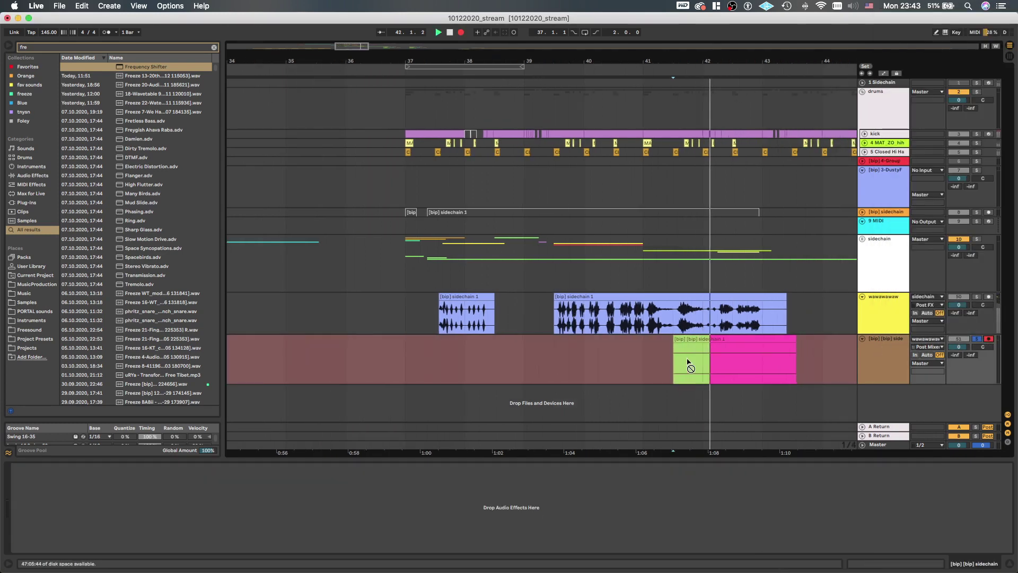
{"action": "key", "text": "space"}
{"action": "left_click", "coordinate": [989, 297]}
{"action": "left_click", "coordinate": [679, 357]}
{"action": "key", "text": "F9"}
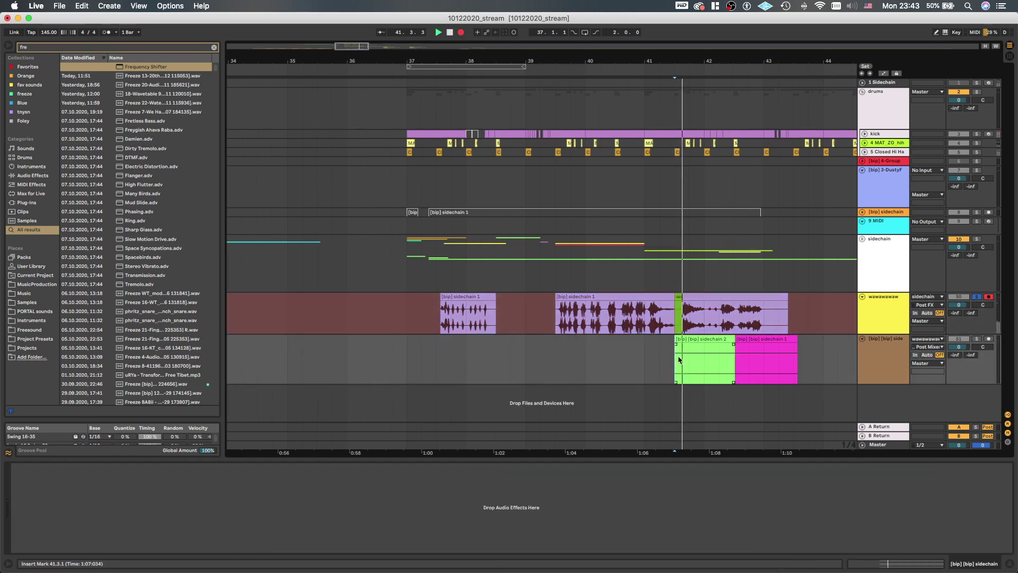
{"action": "key", "text": "space"}
{"action": "key", "text": "super+z"}
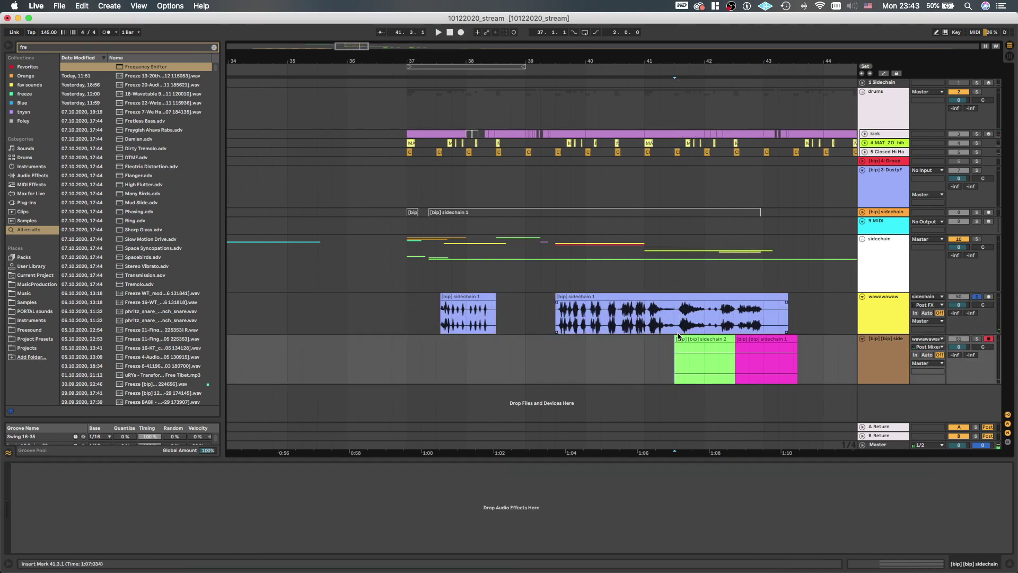
Record the wawawawaw output onto the new audio track from 41.3.1 and move the recorded clip onto the wawawawaw track at 43.1.1
{"action": "key", "text": "F9"}
{"action": "scroll", "coordinate": [716, 342], "scroll_direction": "down", "scroll_amount": 3}
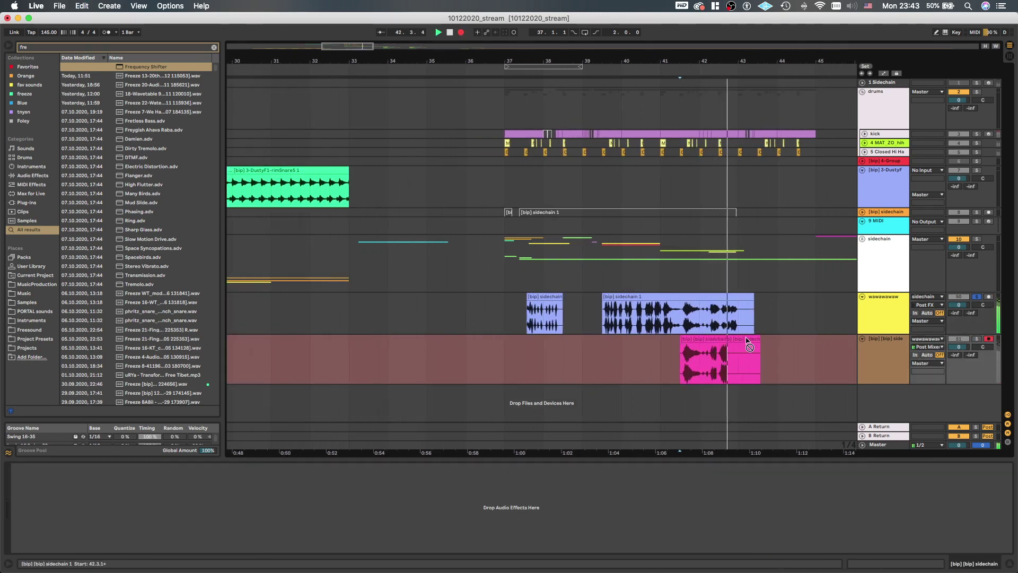
{"action": "key", "text": "space"}
{"action": "left_click_drag", "start_coordinate": [749, 346], "coordinate": [792, 313]}
Replace the Frequency Shifter at the end of the wawawawaw track's effect chain with the Disperser plug-in and play the result
{"action": "left_click", "coordinate": [616, 317]}
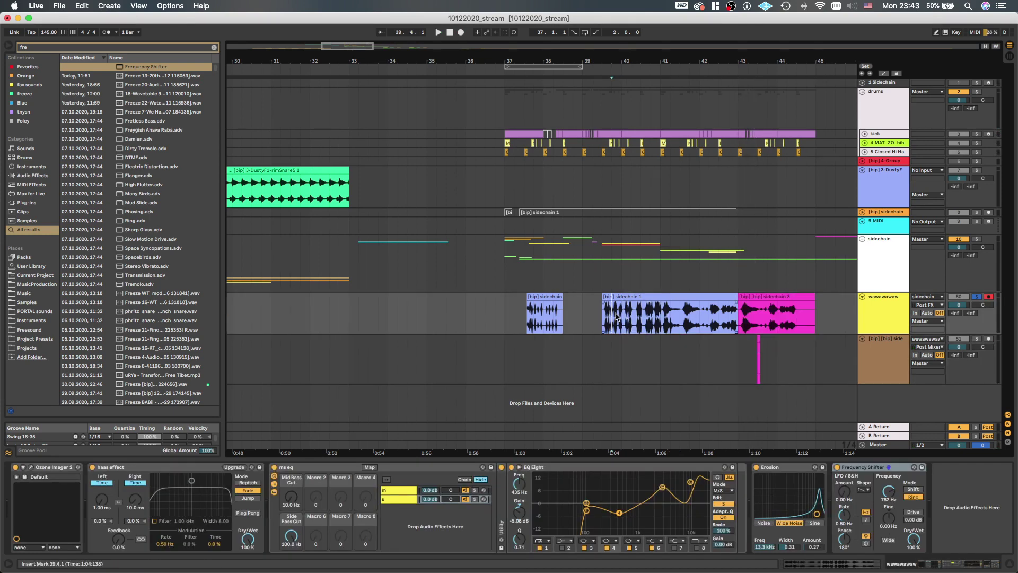
{"action": "left_click", "coordinate": [860, 470]}
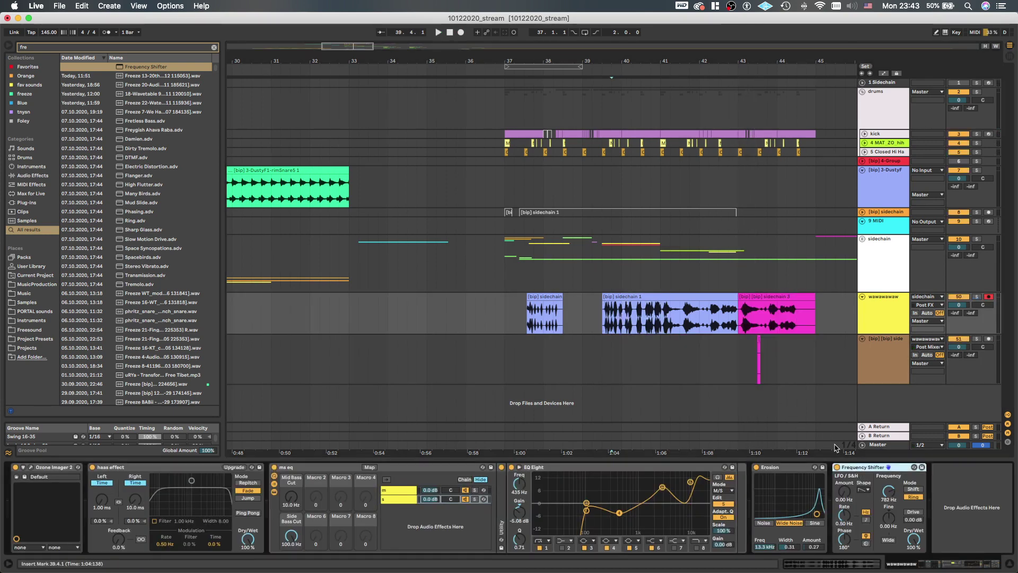
{"action": "key", "text": "Delete"}
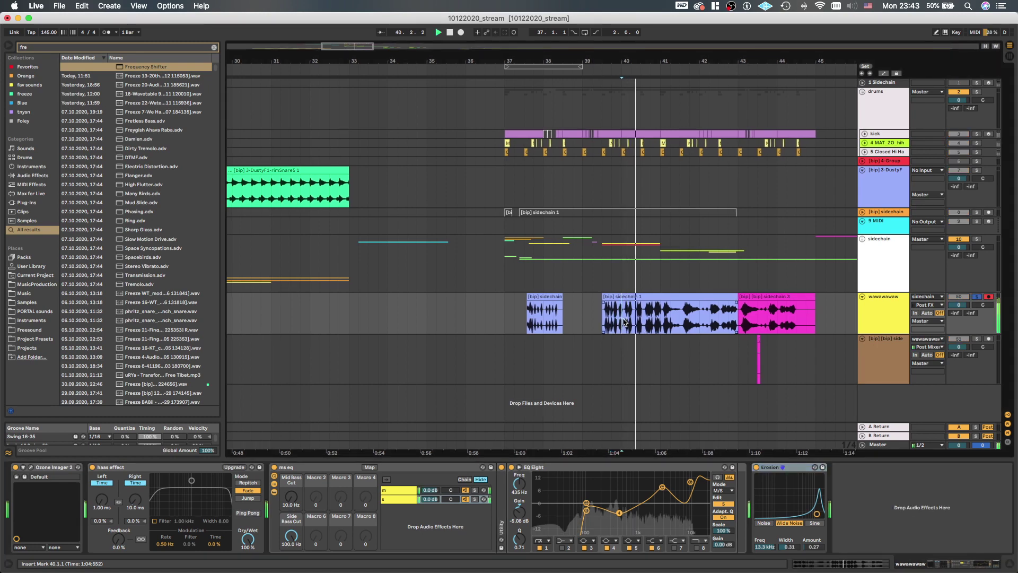
{"action": "key", "text": "super+f"}
{"action": "type", "text": "do"}
{"action": "key", "text": "BackSpace"}
{"action": "type", "text": "is"}
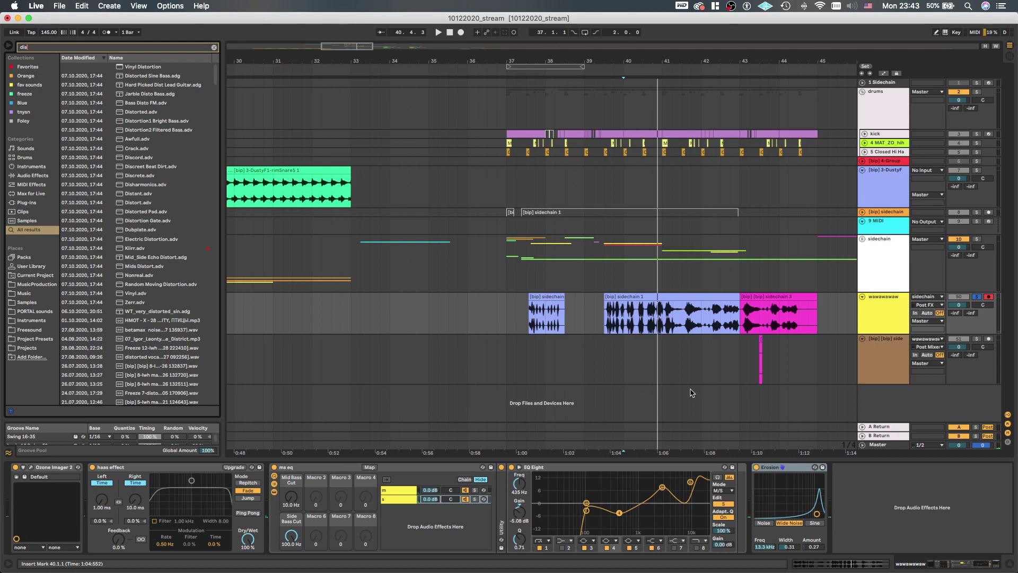
{"action": "type", "text": "per"}
{"action": "key", "text": "Down"}
{"action": "key", "text": "Down"}
{"action": "key", "text": "Down"}
{"action": "key", "text": "Down"}
{"action": "key", "text": "Down"}
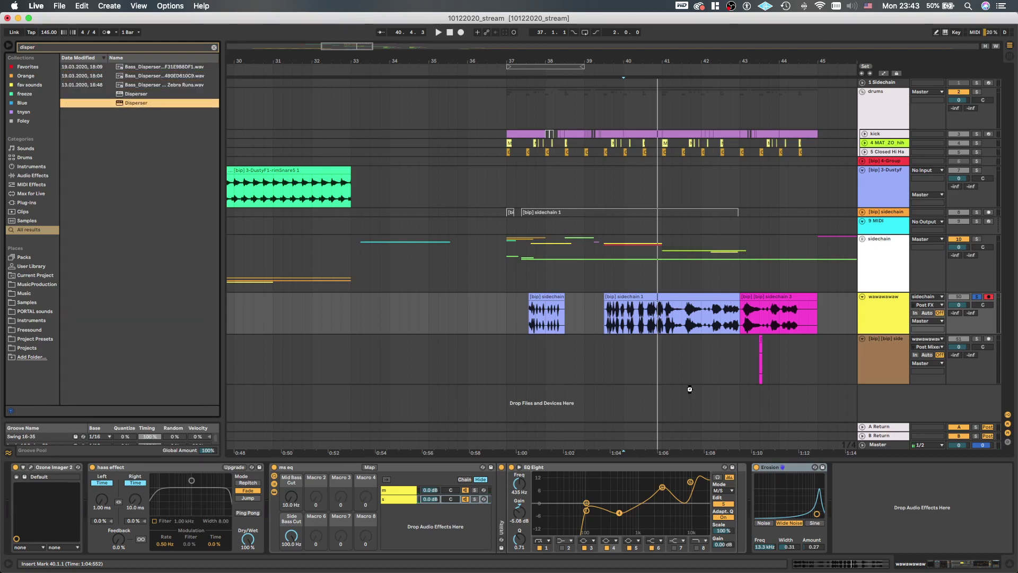
{"action": "key", "text": "Return"}
{"action": "key", "text": "space"}
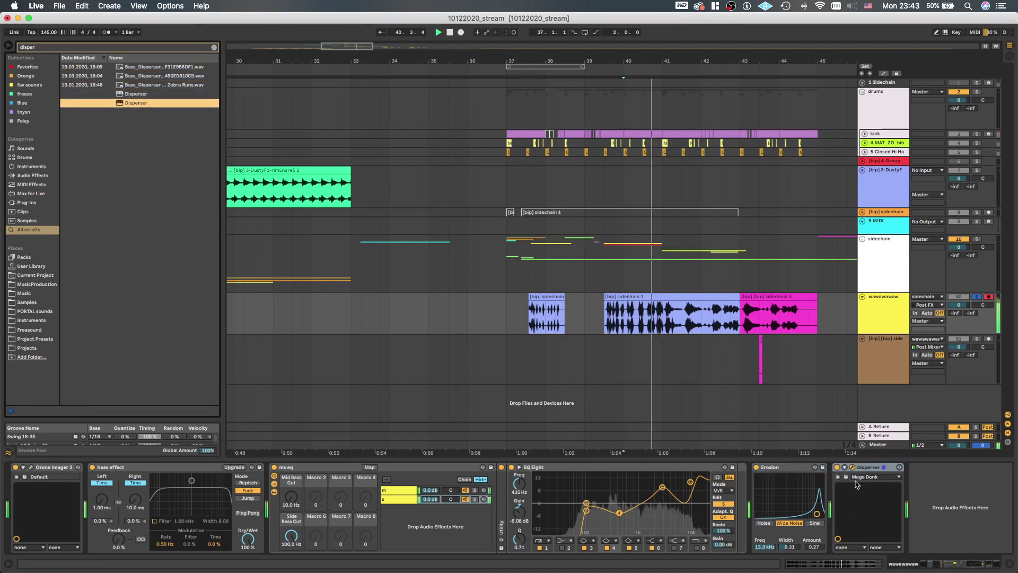
Show the Disperser's Device On automation on the wawawawaw track and lower its segment over the long clip to Off
{"action": "right_click", "coordinate": [836, 468]}
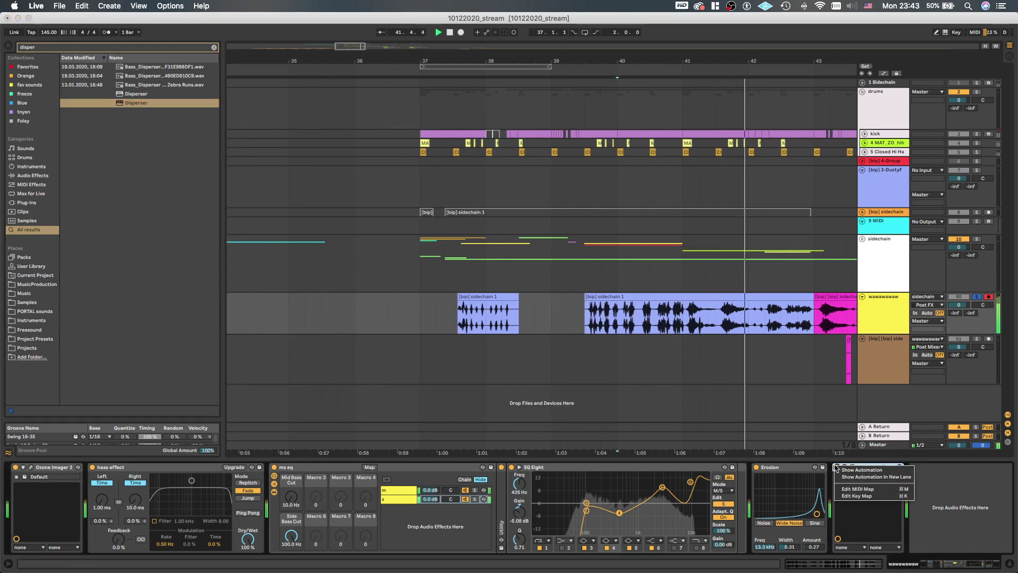
{"action": "left_click", "coordinate": [849, 469]}
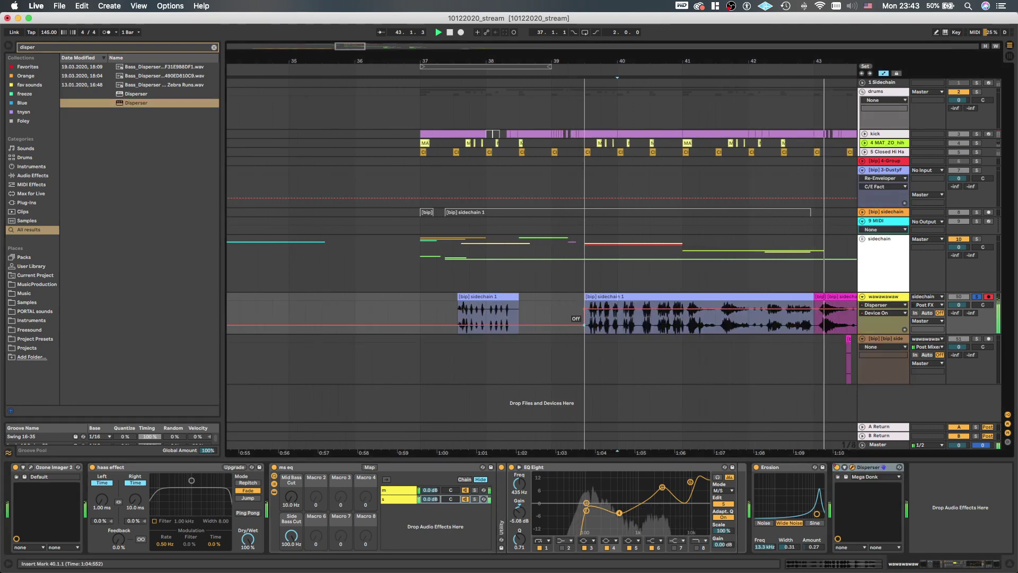
{"action": "left_click_drag", "start_coordinate": [659, 309], "coordinate": [659, 324]}
{"action": "key", "text": "a"}
{"action": "key", "text": "space"}
{"action": "scroll", "coordinate": [609, 328], "scroll_direction": "down", "scroll_amount": 2}
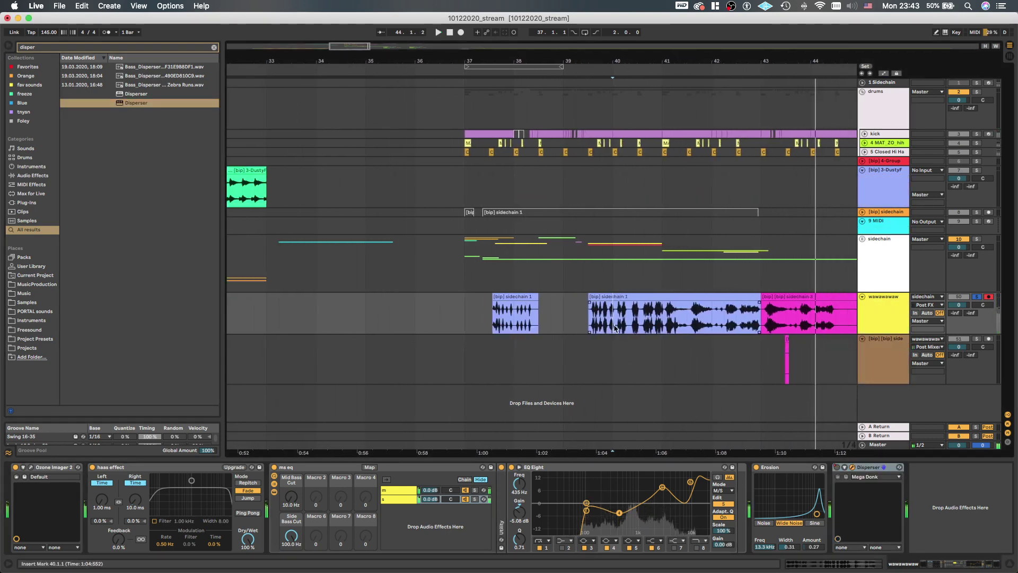
Unsolo the wawawawaw track during playback from 37.3.1 and move it into the sidechain group
{"action": "key", "text": "space"}
{"action": "left_click", "coordinate": [462, 313]}
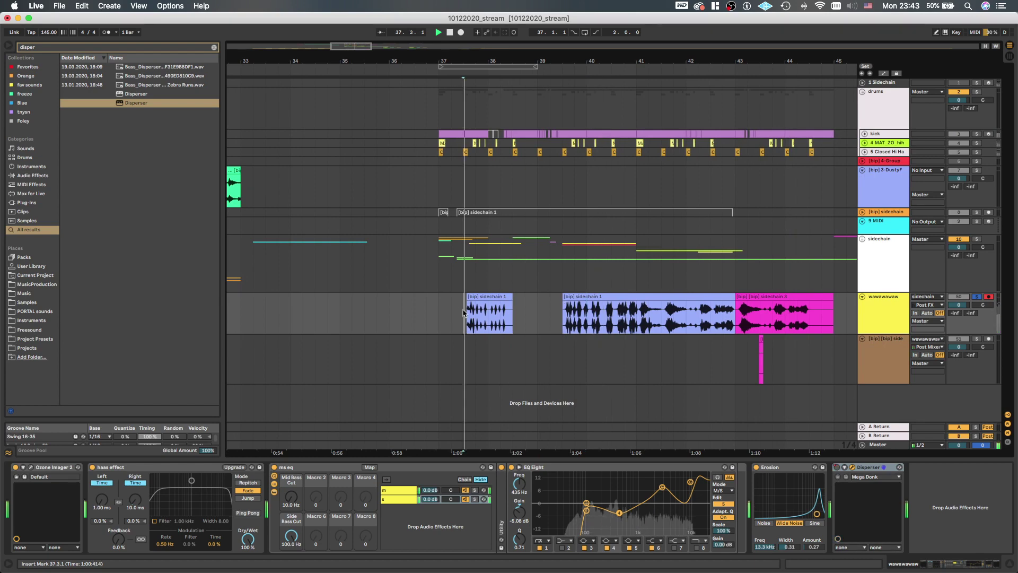
{"action": "key", "text": "s"}
{"action": "scroll", "coordinate": [463, 313], "scroll_direction": "down", "scroll_amount": 4}
{"action": "scroll", "coordinate": [463, 312], "scroll_direction": "down", "scroll_amount": 2}
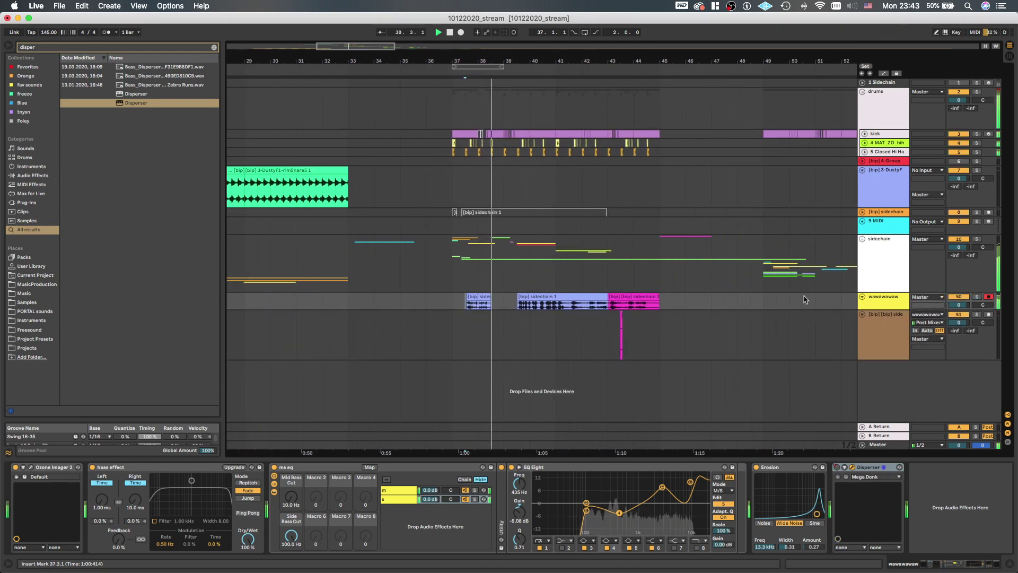
{"action": "left_click_drag", "start_coordinate": [879, 299], "coordinate": [821, 260]}
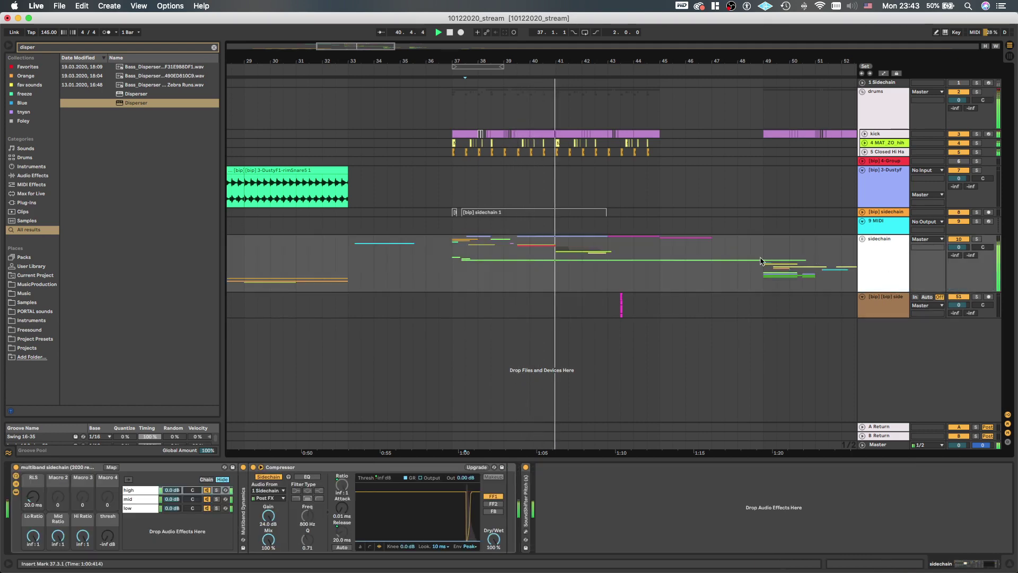
{"action": "scroll", "coordinate": [576, 281], "scroll_direction": "up", "scroll_amount": 2}
{"action": "scroll", "coordinate": [576, 282], "scroll_direction": "up", "scroll_amount": 2}
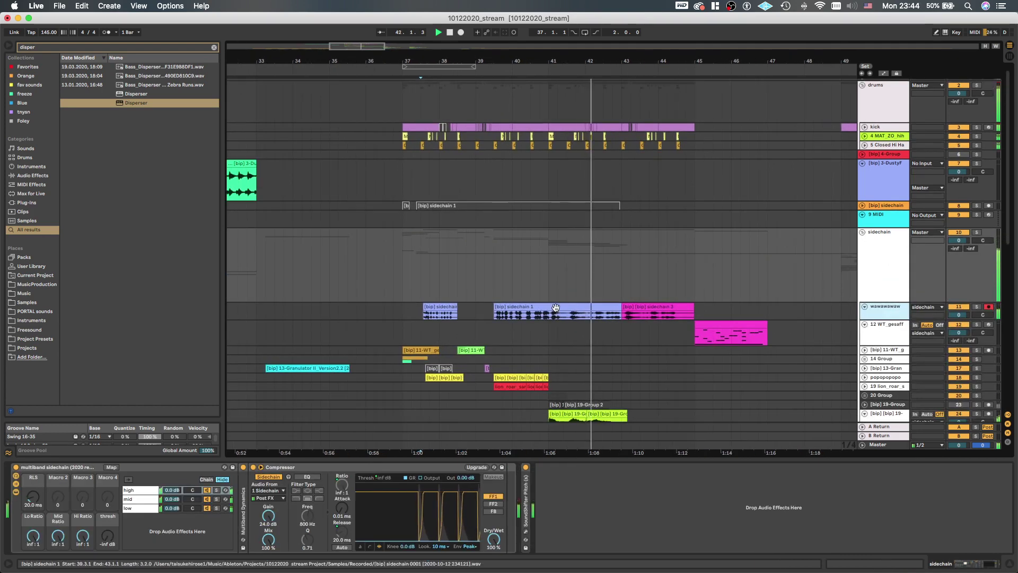
Delete the part of the wawawawaw track's long clip from about 41.1.1 to 42.2.1
{"action": "mouse_move", "coordinate": [550, 317]}
{"action": "left_mouse_down"}
{"action": "mouse_move", "coordinate": [624, 317]}
{"action": "mouse_move", "coordinate": [550, 319]}
{"action": "left_mouse_up"}
{"action": "key", "text": "Delete"}
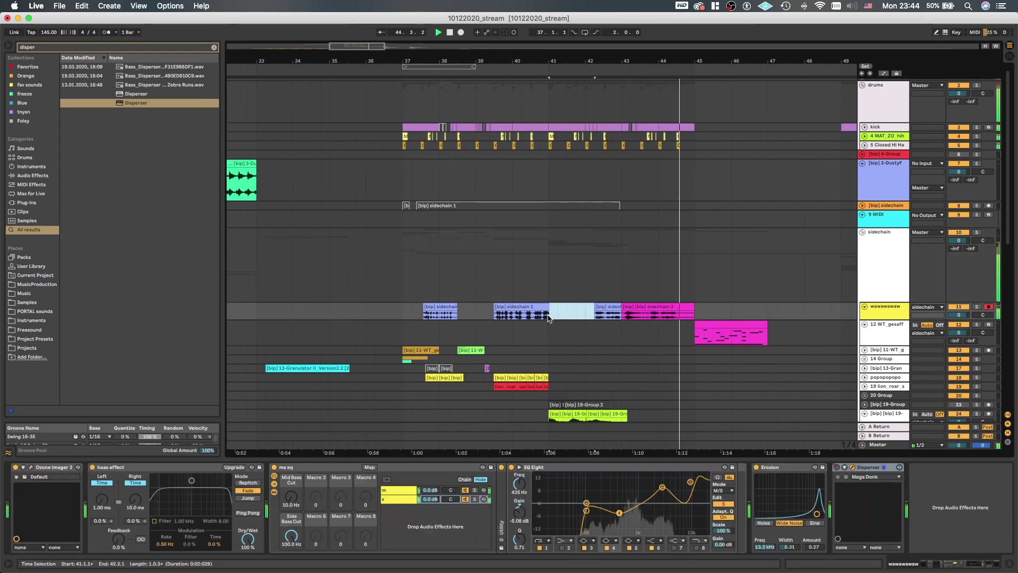
{"action": "scroll", "coordinate": [549, 318], "scroll_direction": "up", "scroll_amount": 6}
Play the arrangement from 41.1.1 and check how the cut wawawawaw clips fit with the group's other layers
{"action": "left_click", "coordinate": [549, 292]}
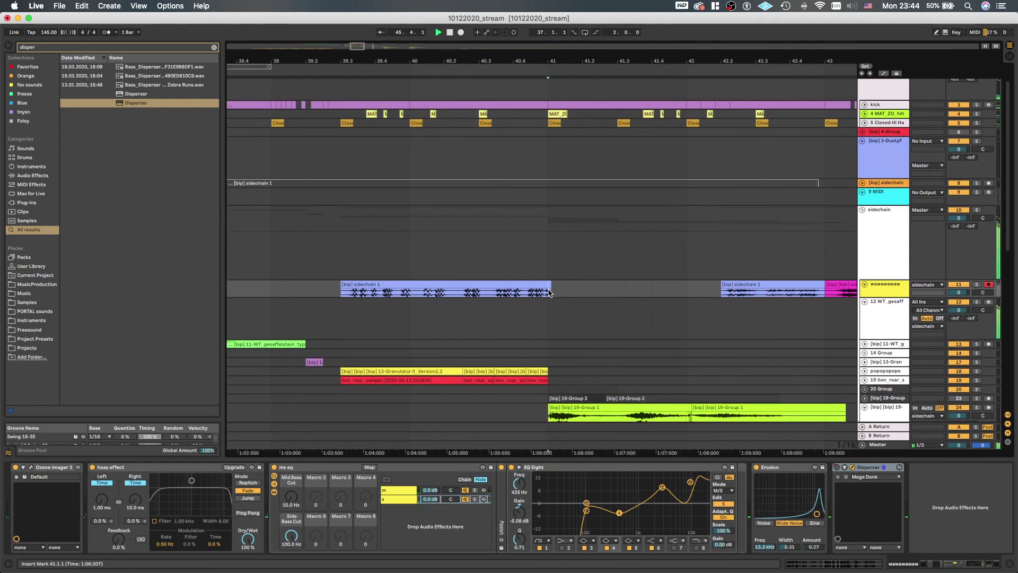
{"action": "scroll", "coordinate": [549, 289], "scroll_direction": "up", "scroll_amount": 2}
{"action": "scroll", "coordinate": [546, 286], "scroll_direction": "down", "scroll_amount": 8}
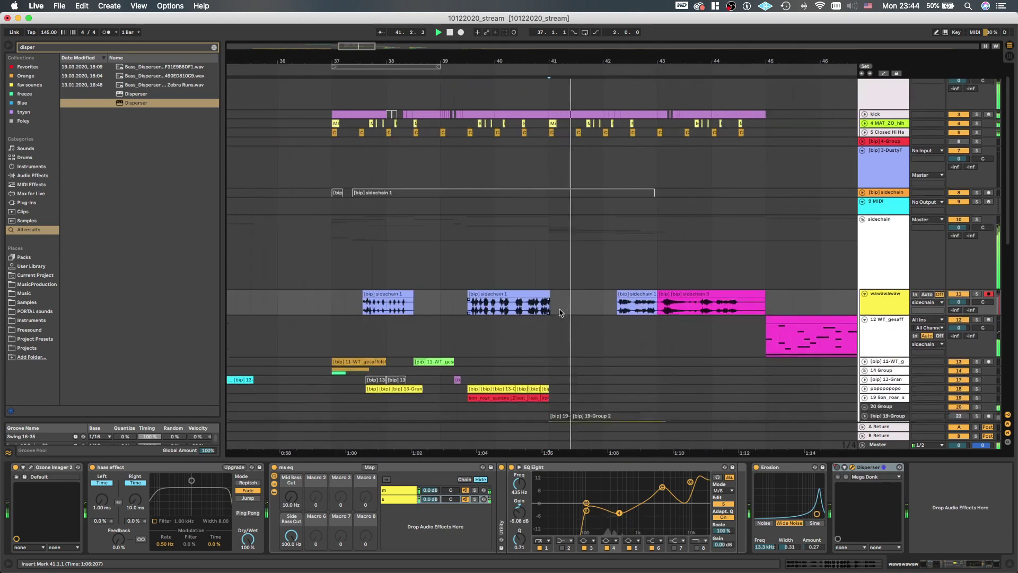
{"action": "scroll", "coordinate": [567, 324], "scroll_direction": "down", "scroll_amount": 3}
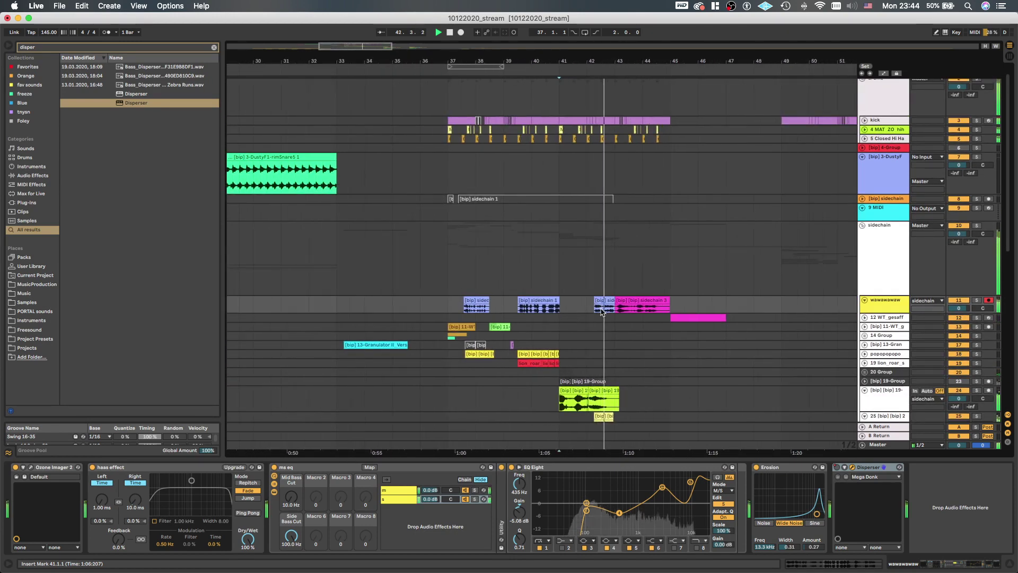
{"action": "scroll", "coordinate": [623, 311], "scroll_direction": "up", "scroll_amount": 3}
{"action": "scroll", "coordinate": [631, 312], "scroll_direction": "down", "scroll_amount": 3}
{"action": "scroll", "coordinate": [638, 313], "scroll_direction": "up", "scroll_amount": 5}
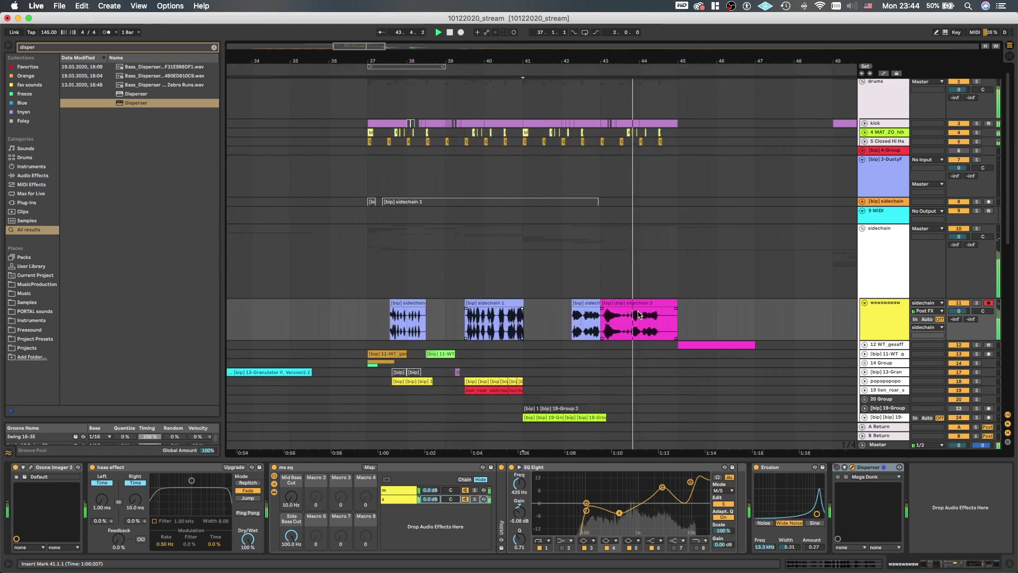
{"action": "scroll", "coordinate": [639, 314], "scroll_direction": "down", "scroll_amount": 3}
{"action": "scroll", "coordinate": [639, 314], "scroll_direction": "down", "scroll_amount": 2}
{"action": "scroll", "coordinate": [639, 314], "scroll_direction": "down", "scroll_amount": 2}
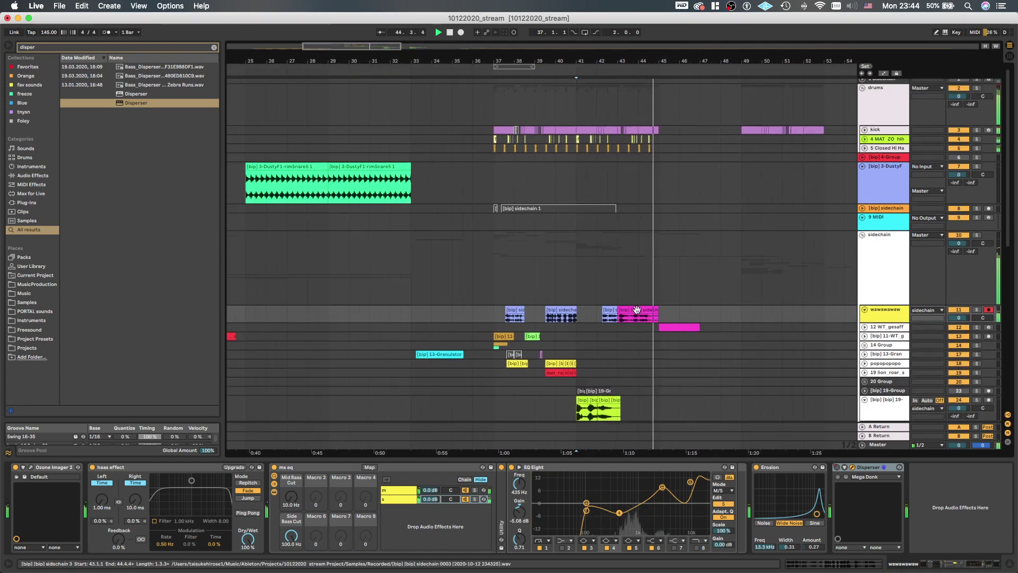
Collapse the sidechain group and play the arrangement from 29.1.1 to hear the lead-in to bar 37
{"action": "left_click", "coordinate": [489, 310]}
{"action": "double_click", "coordinate": [416, 252]}
{"action": "left_click", "coordinate": [382, 262]}
{"action": "key", "text": "space"}
{"action": "key", "text": "space"}
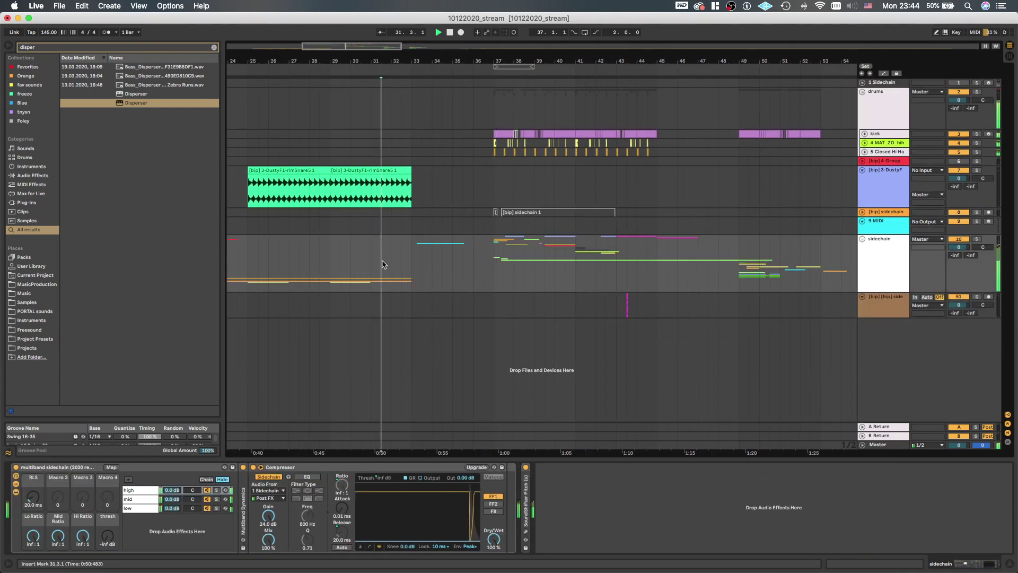
{"action": "scroll", "coordinate": [387, 263], "scroll_direction": "down", "scroll_amount": 2}
{"action": "scroll", "coordinate": [387, 262], "scroll_direction": "left", "scroll_amount": 2}
{"action": "left_click", "coordinate": [375, 255]}
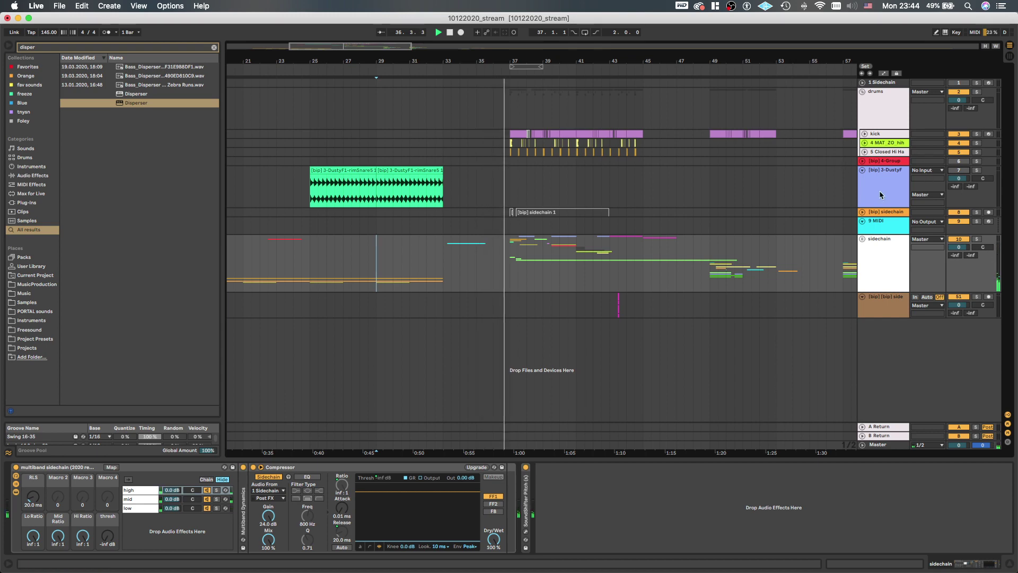
Unfold the sidechain group and deactivate the 13-Granulator II clip starting at 33.2.1
{"action": "left_click", "coordinate": [862, 238]}
{"action": "scroll", "coordinate": [428, 303], "scroll_direction": "down", "scroll_amount": 3}
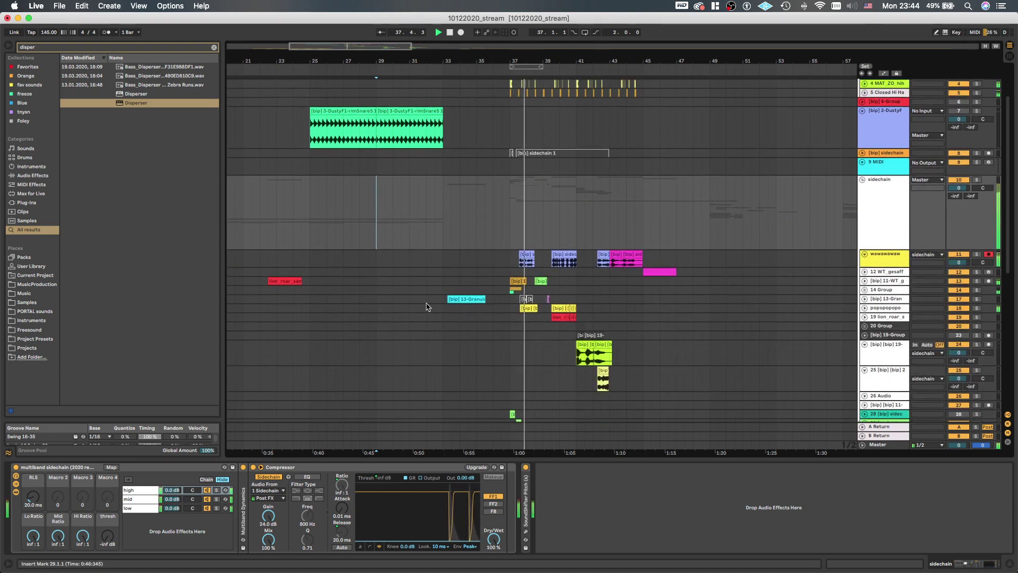
{"action": "left_click", "coordinate": [461, 299]}
{"action": "key", "text": "u"}
{"action": "scroll", "coordinate": [462, 299], "scroll_direction": "up", "scroll_amount": 5}
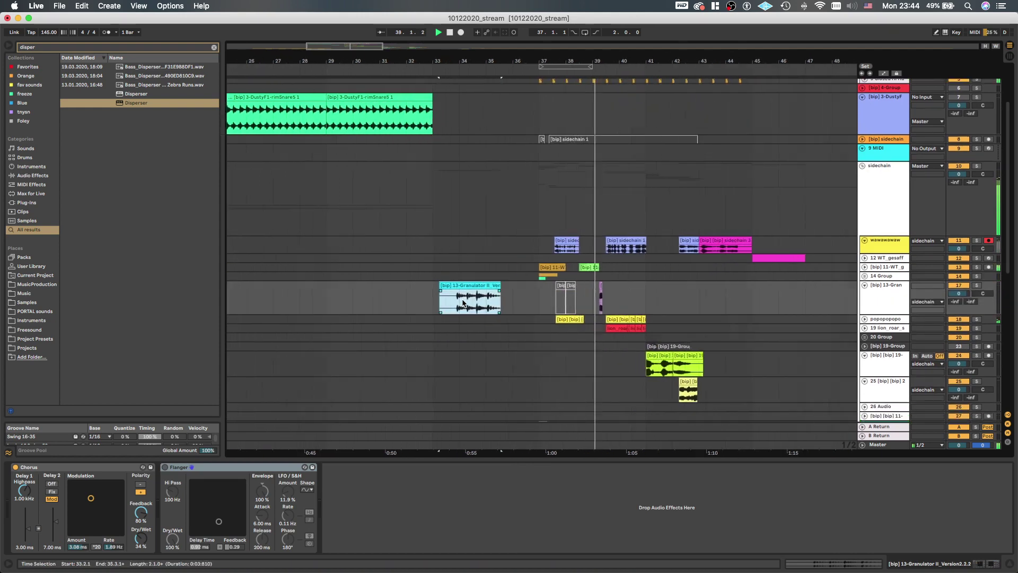
{"action": "scroll", "coordinate": [469, 299], "scroll_direction": "down", "scroll_amount": 1}
{"action": "key", "text": "0"}
{"action": "scroll", "coordinate": [475, 294], "scroll_direction": "down", "scroll_amount": 3}
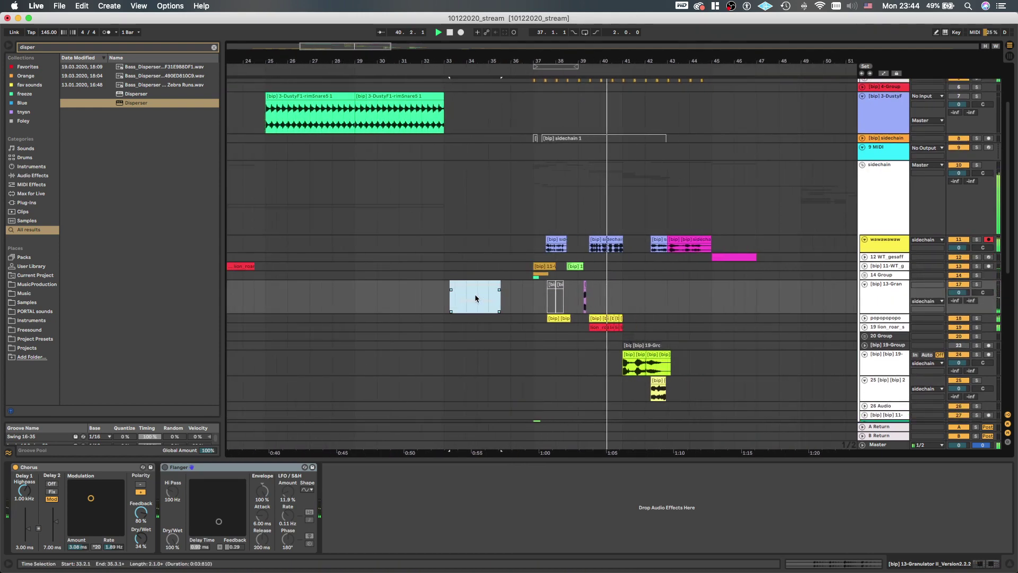
{"action": "key", "text": "u"}
{"action": "scroll", "coordinate": [570, 265], "scroll_direction": "down", "scroll_amount": 1}
Collapse the expanded [bip] [bip] 19-Group track and the neighbouring track 25 inside the sidechain group
{"action": "scroll", "coordinate": [584, 287], "scroll_direction": "up", "scroll_amount": 2}
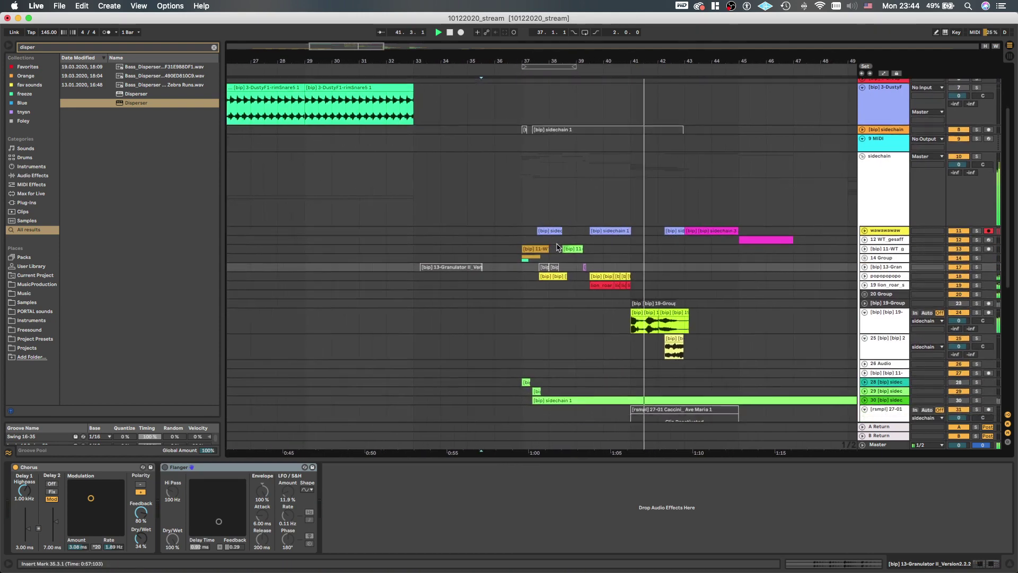
{"action": "scroll", "coordinate": [586, 313], "scroll_direction": "down", "scroll_amount": 3}
{"action": "scroll", "coordinate": [591, 323], "scroll_direction": "right", "scroll_amount": 1}
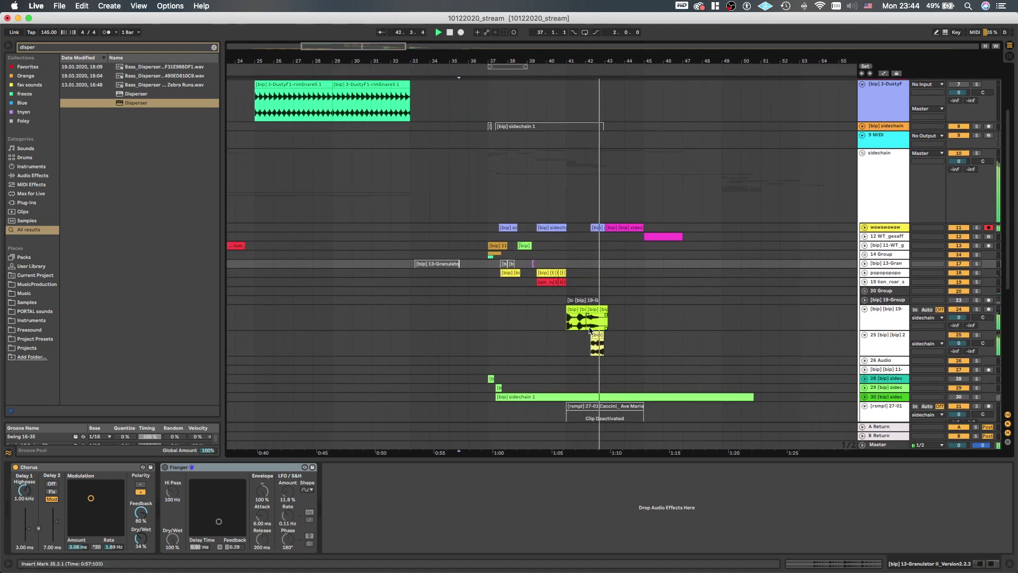
{"action": "key", "text": "u"}
{"action": "scroll", "coordinate": [517, 318], "scroll_direction": "up", "scroll_amount": 3}
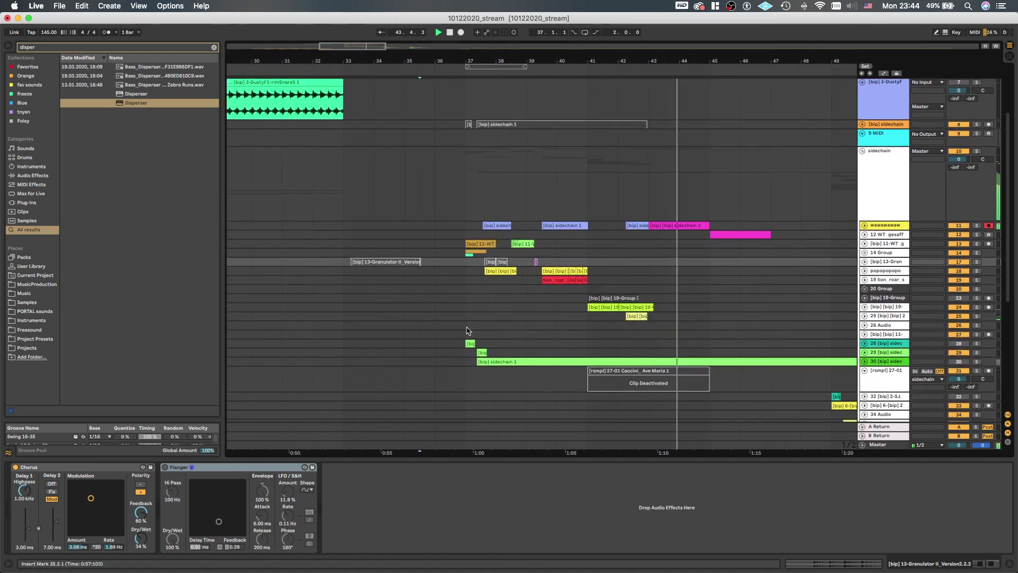
Play the section from 37.1.1 and solo the long [bip] sidechain 1 clip's track 30 to listen to it
{"action": "left_click", "coordinate": [468, 327]}
{"action": "scroll", "coordinate": [477, 340], "scroll_direction": "up", "scroll_amount": 2}
{"action": "scroll", "coordinate": [513, 333], "scroll_direction": "down", "scroll_amount": 1}
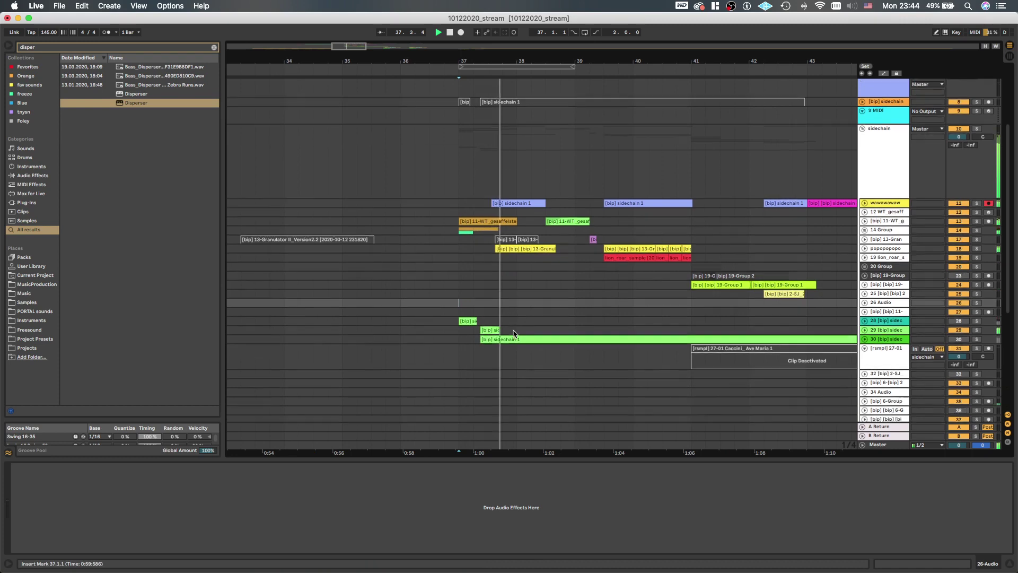
{"action": "scroll", "coordinate": [513, 333], "scroll_direction": "down", "scroll_amount": 1}
{"action": "left_click", "coordinate": [504, 317]}
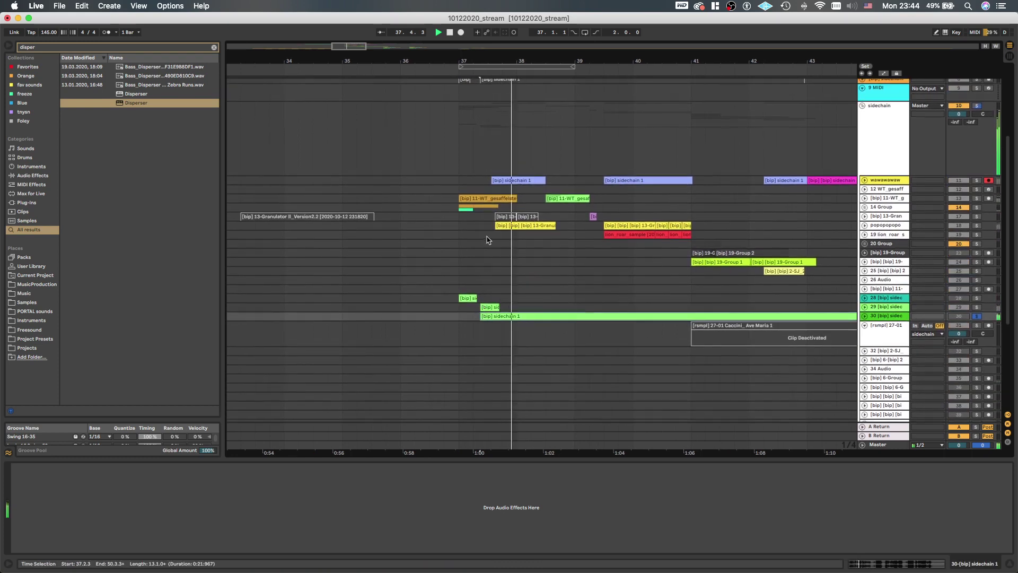
Solo the popopopopo track, raise its EQ Eight band at 5.05 kHz to 5.58 dB while listening, and unsolo the track
{"action": "left_click", "coordinate": [596, 223]}
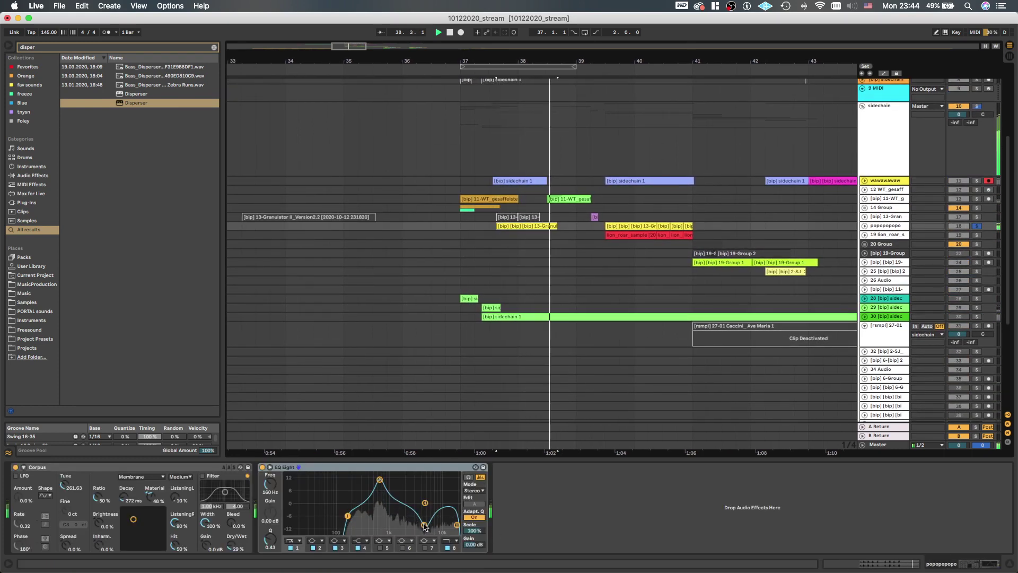
{"action": "key", "text": "space"}
{"action": "key", "text": "space"}
{"action": "left_click_drag", "start_coordinate": [424, 525], "coordinate": [425, 492]}
{"action": "key", "text": "space"}
{"action": "key", "text": "space"}
{"action": "key", "text": "space"}
{"action": "key", "text": "space"}
{"action": "key", "text": "s"}
{"action": "scroll", "coordinate": [547, 225], "scroll_direction": "down", "scroll_amount": 3}
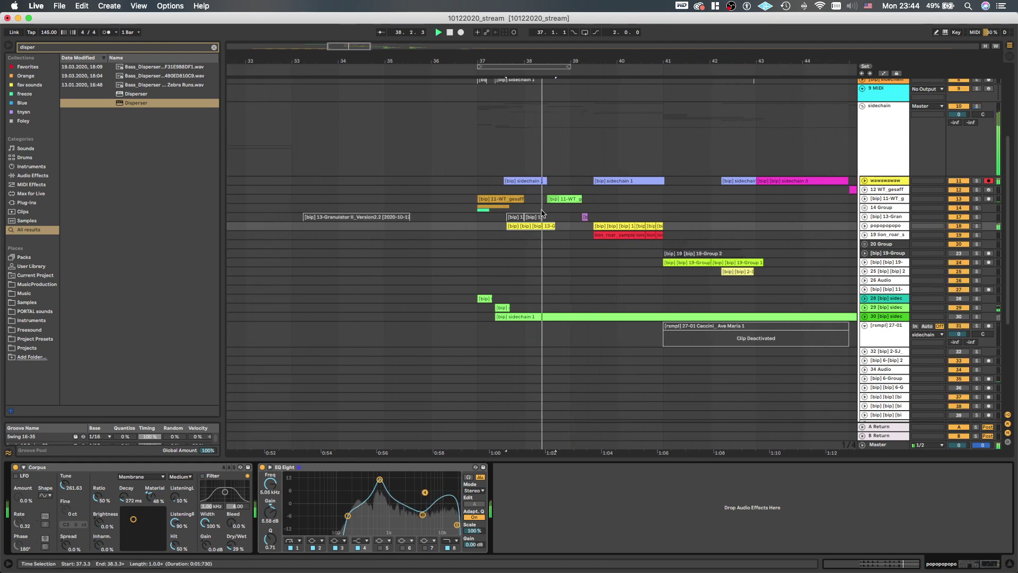
Look over the drum and sidechain layers between bars 37 and 45 while the section plays
{"action": "scroll", "coordinate": [542, 262], "scroll_direction": "down", "scroll_amount": 5}
{"action": "scroll", "coordinate": [541, 264], "scroll_direction": "up", "scroll_amount": 2}
{"action": "scroll", "coordinate": [541, 264], "scroll_direction": "down", "scroll_amount": 4}
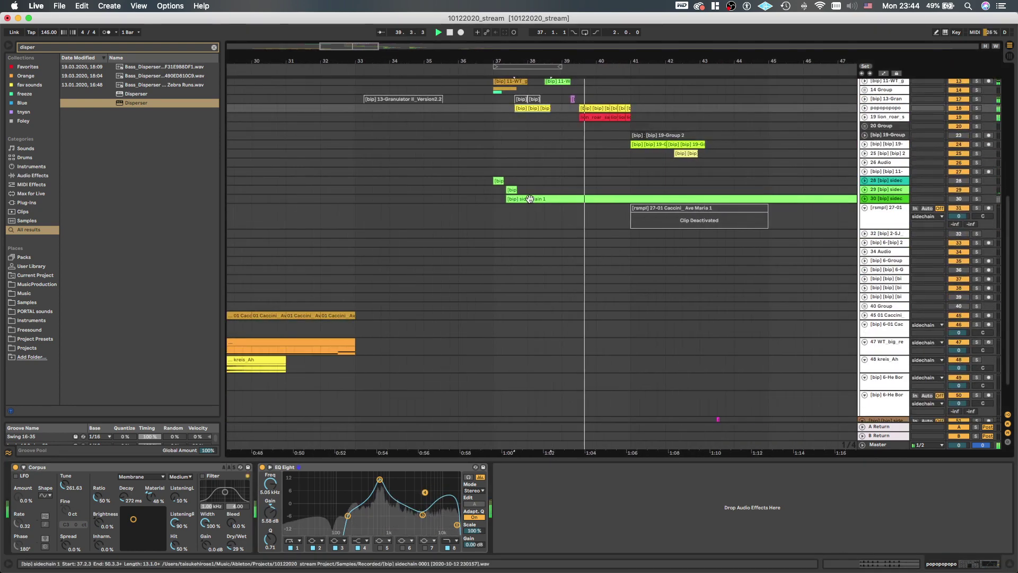
{"action": "scroll", "coordinate": [530, 199], "scroll_direction": "up", "scroll_amount": 4}
{"action": "scroll", "coordinate": [531, 204], "scroll_direction": "up", "scroll_amount": 1}
{"action": "scroll", "coordinate": [532, 209], "scroll_direction": "down", "scroll_amount": 5}
{"action": "scroll", "coordinate": [534, 215], "scroll_direction": "down", "scroll_amount": 2}
{"action": "scroll", "coordinate": [536, 224], "scroll_direction": "up", "scroll_amount": 2}
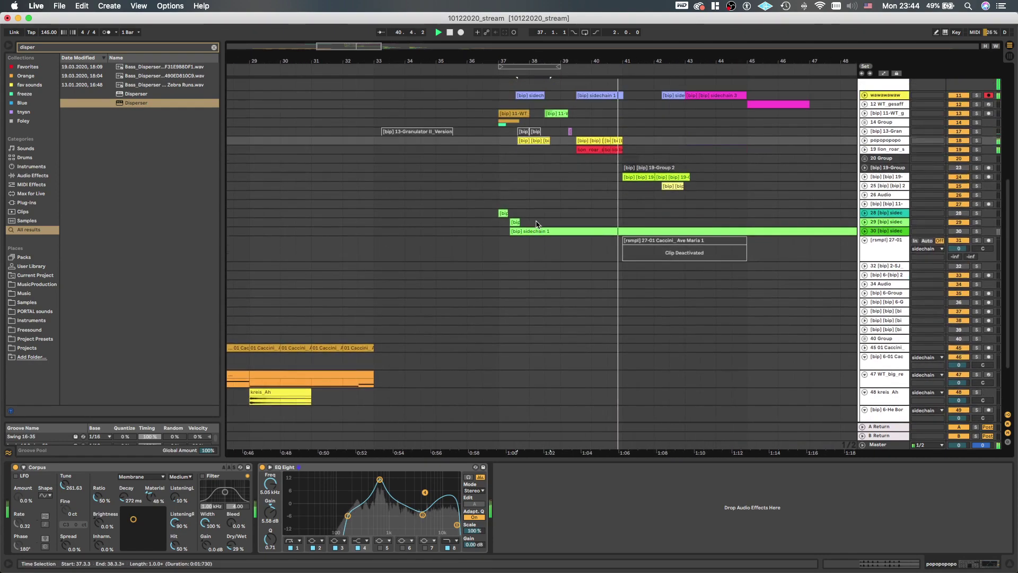
{"action": "scroll", "coordinate": [536, 224], "scroll_direction": "up", "scroll_amount": 3}
{"action": "scroll", "coordinate": [536, 225], "scroll_direction": "down", "scroll_amount": 3}
{"action": "scroll", "coordinate": [536, 224], "scroll_direction": "up", "scroll_amount": 3}
{"action": "scroll", "coordinate": [537, 224], "scroll_direction": "up", "scroll_amount": 2}
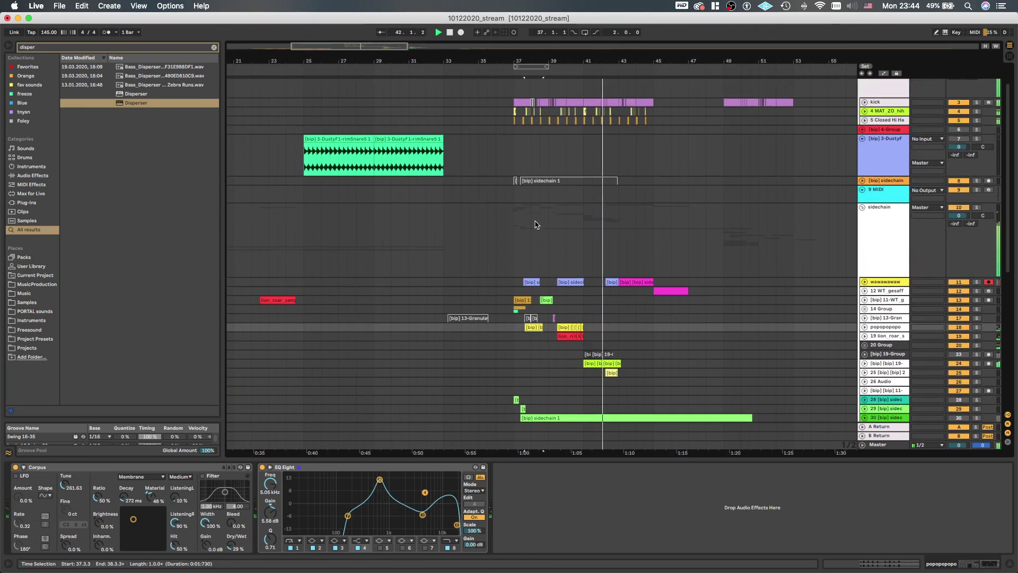
{"action": "scroll", "coordinate": [504, 143], "scroll_direction": "down", "scroll_amount": 3}
{"action": "scroll", "coordinate": [504, 154], "scroll_direction": "down", "scroll_amount": 2}
{"action": "scroll", "coordinate": [503, 164], "scroll_direction": "up", "scroll_amount": 2}
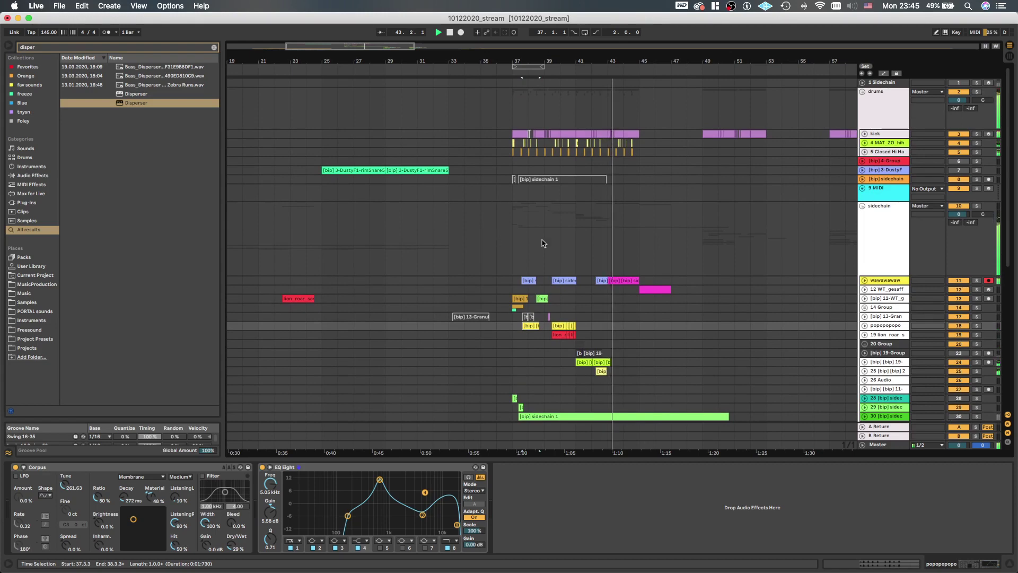
Add an audio track below the 9 MIDI track and place the yuh.wav sample on it at 36.3.1
{"action": "left_click", "coordinate": [889, 199]}
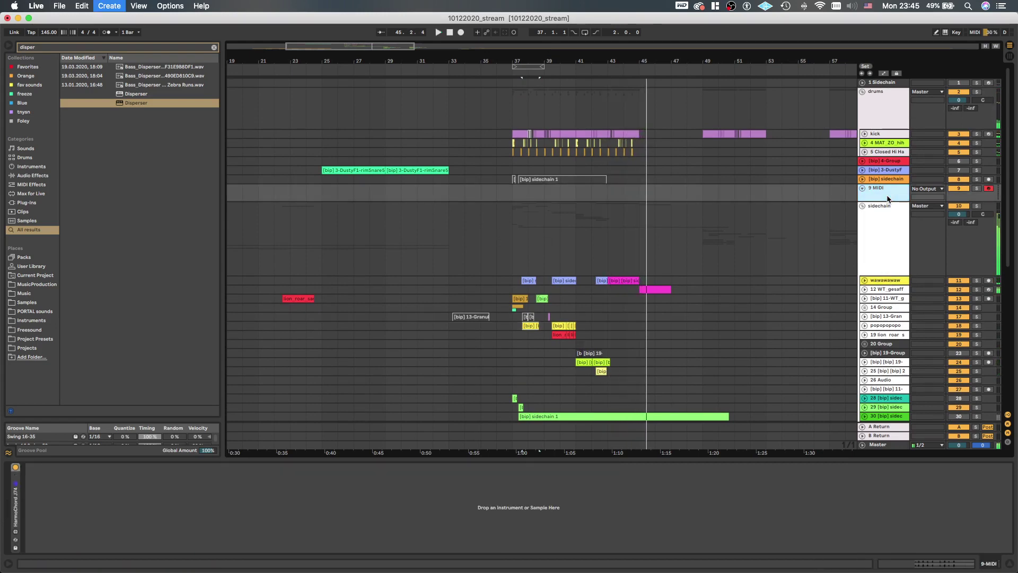
{"action": "key", "text": "super+t"}
{"action": "key", "text": "super+f"}
{"action": "type", "text": "yuh"}
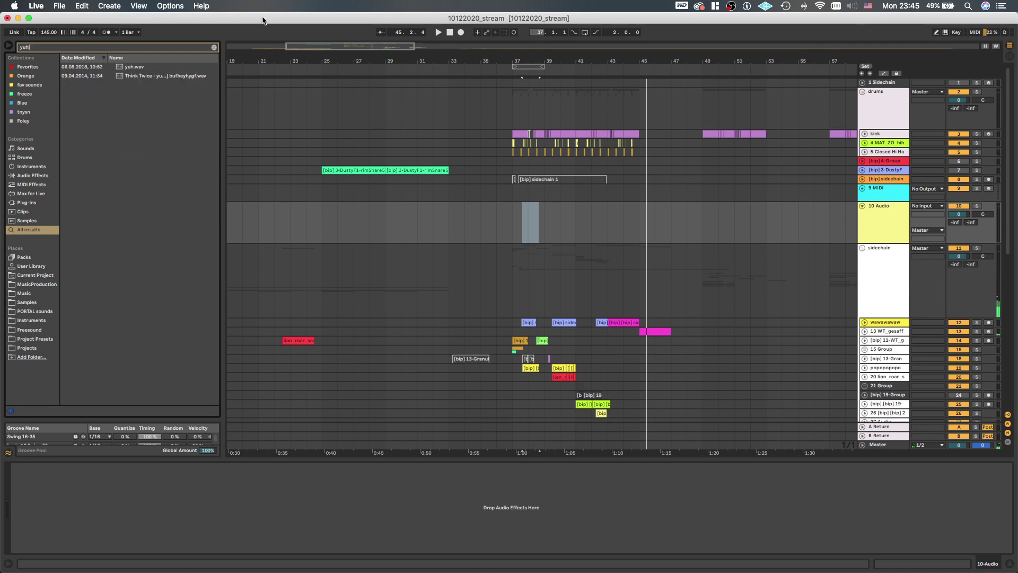
{"action": "left_click", "coordinate": [157, 67]}
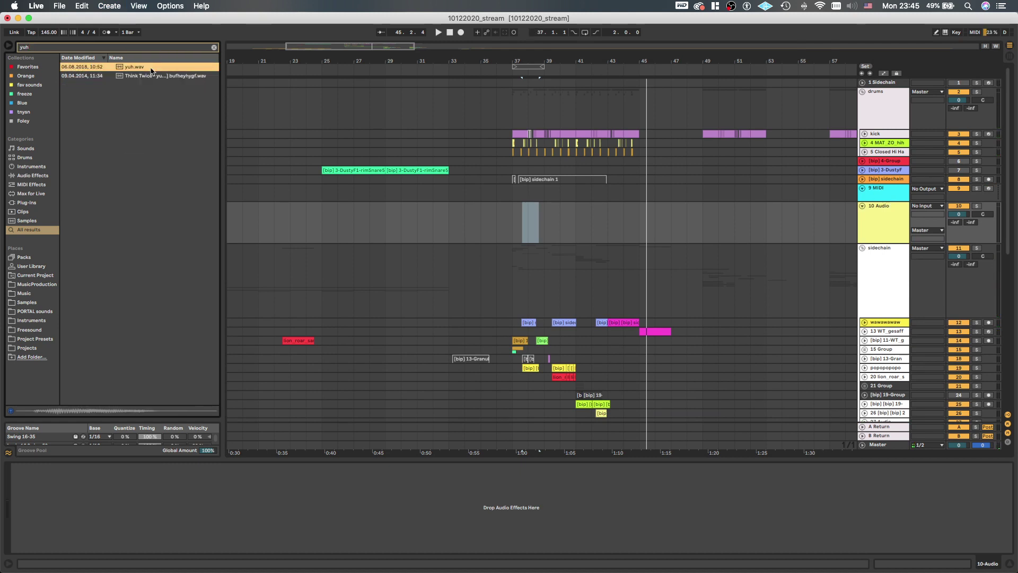
{"action": "left_click_drag", "start_coordinate": [130, 65], "coordinate": [498, 222]}
Play the arrangement from 32.1.1 to hear the yuh clip before the drop
{"action": "left_click", "coordinate": [465, 224]}
{"action": "key", "text": "space"}
{"action": "scroll", "coordinate": [483, 224], "scroll_direction": "up", "scroll_amount": 4}
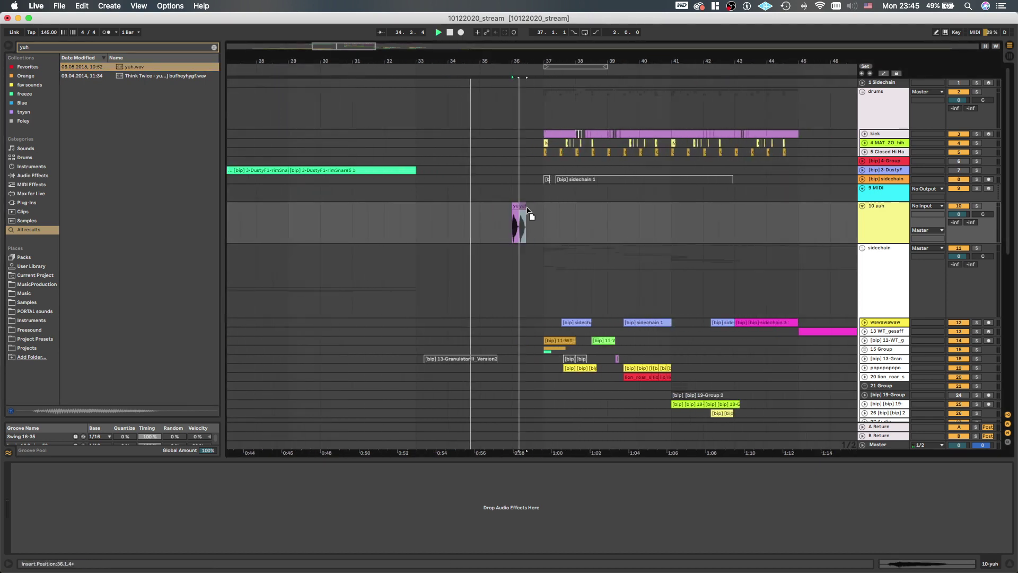
{"action": "left_click", "coordinate": [396, 220]}
{"action": "scroll", "coordinate": [403, 218], "scroll_direction": "down", "scroll_amount": 4}
{"action": "scroll", "coordinate": [416, 216], "scroll_direction": "down", "scroll_amount": 4}
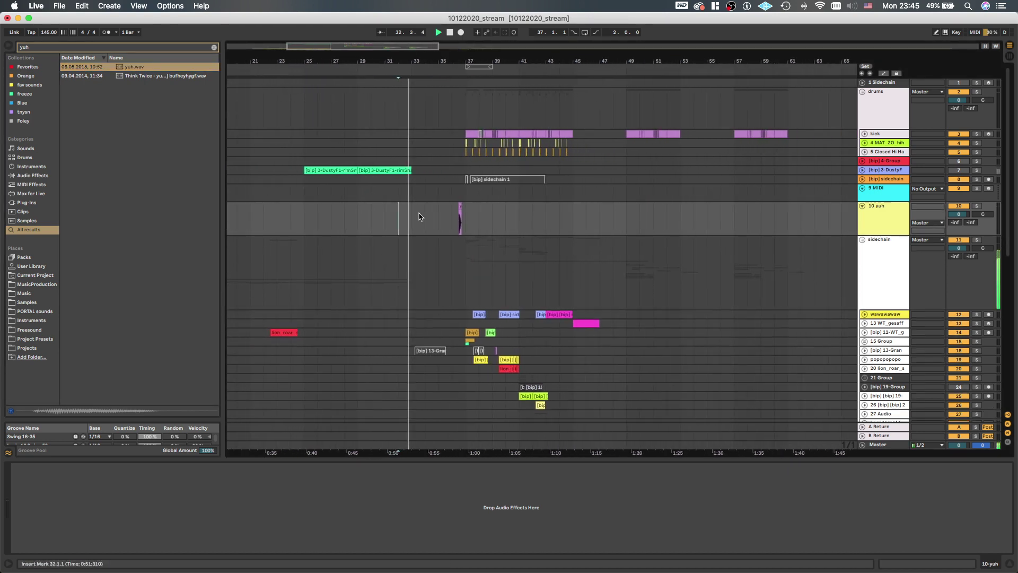
{"action": "scroll", "coordinate": [460, 214], "scroll_direction": "up", "scroll_amount": 4}
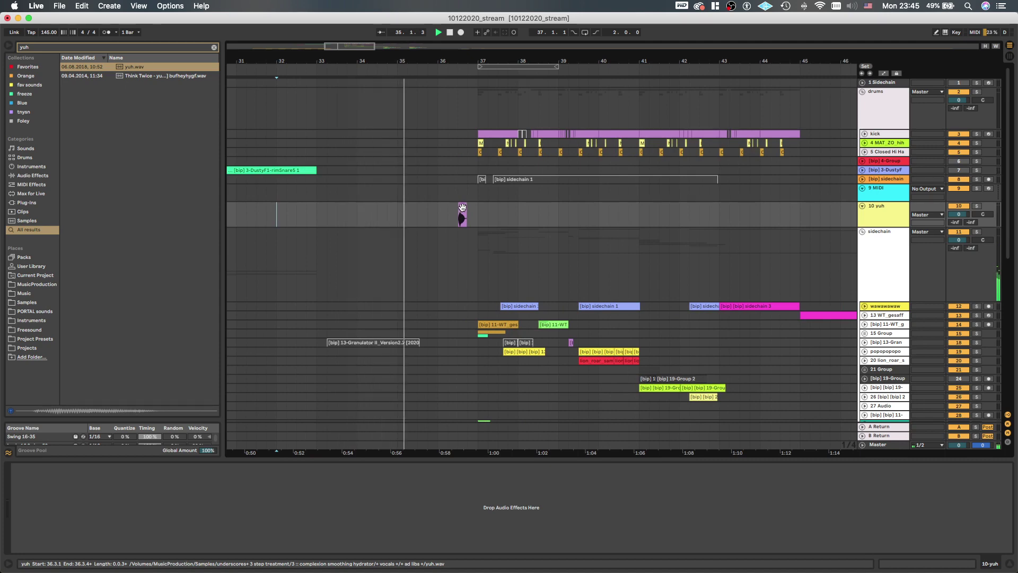
Move the yuh clip to start at 36.4.1, directly ahead of bar 37
{"action": "left_click", "coordinate": [463, 206]}
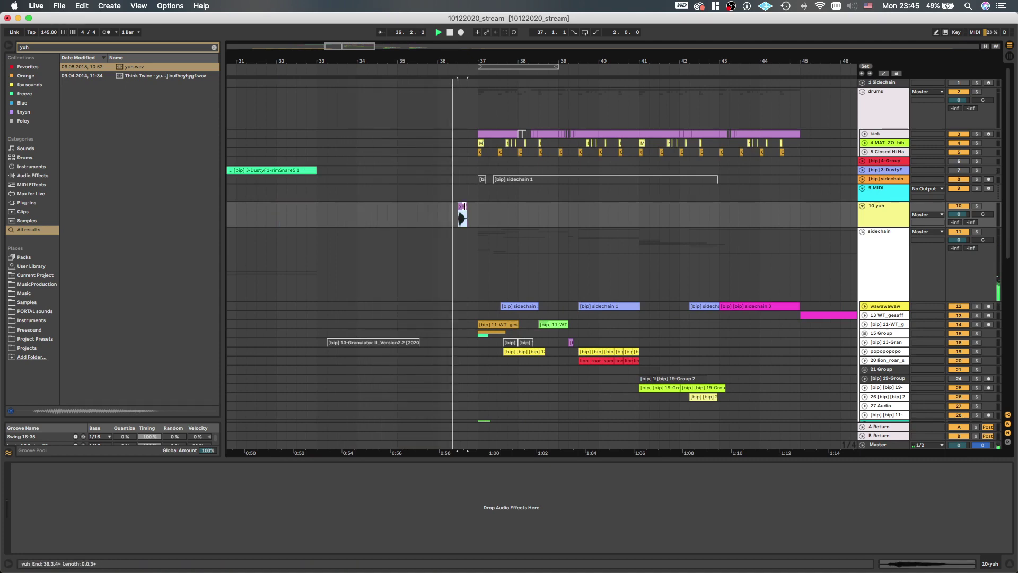
{"action": "scroll", "coordinate": [463, 205], "scroll_direction": "up", "scroll_amount": 5}
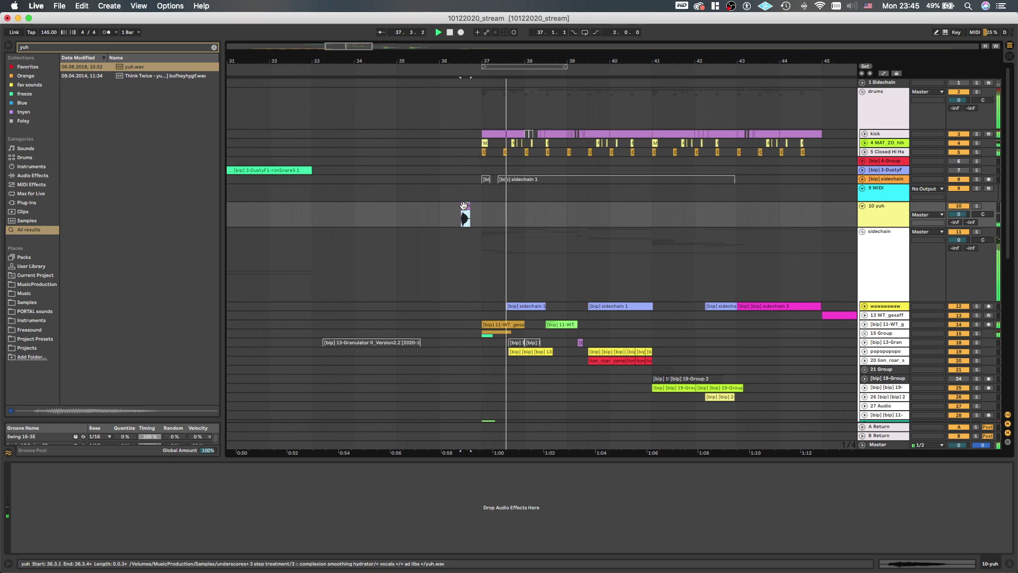
{"action": "left_click_drag", "start_coordinate": [465, 207], "coordinate": [484, 213]}
{"action": "scroll", "coordinate": [484, 214], "scroll_direction": "up", "scroll_amount": 3}
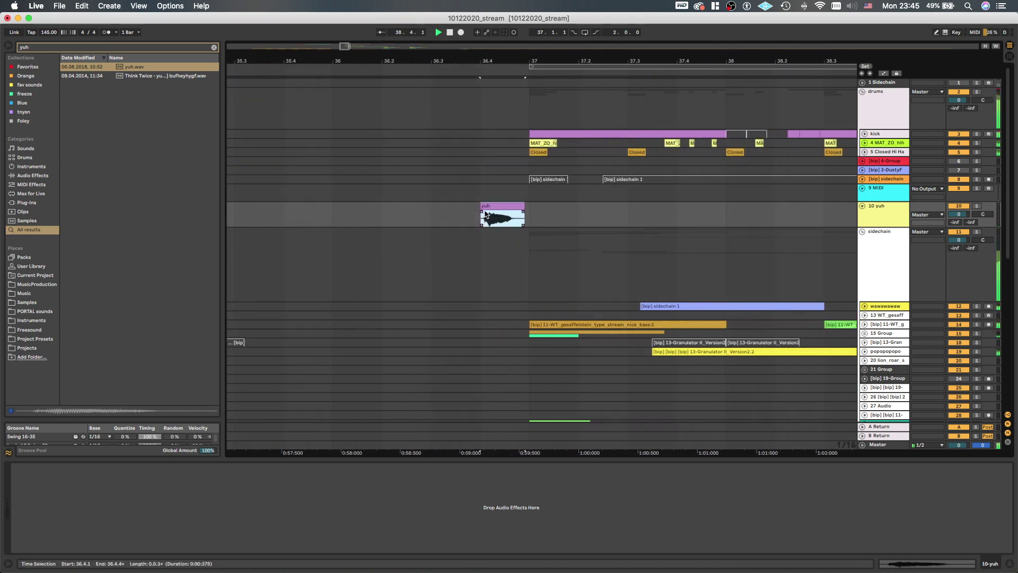
Reset the yuh clip's transposition to 0 st and turn on warping in Complex Pro mode
{"action": "double_click", "coordinate": [519, 208]}
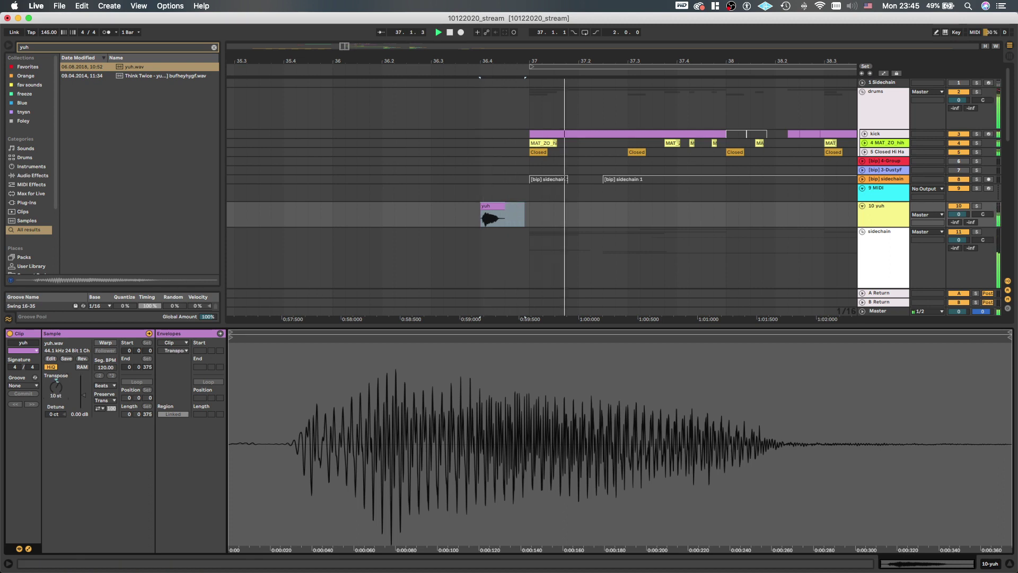
{"action": "double_click", "coordinate": [56, 389]}
{"action": "key", "text": "space"}
{"action": "key", "text": "space"}
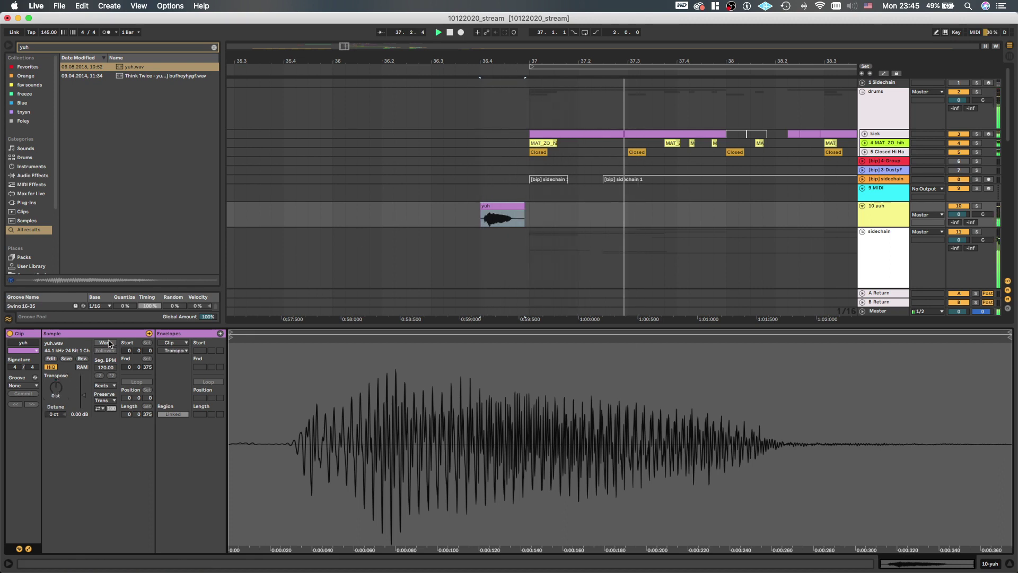
{"action": "left_click", "coordinate": [105, 343]}
{"action": "left_click", "coordinate": [106, 385]}
{"action": "left_click", "coordinate": [109, 431]}
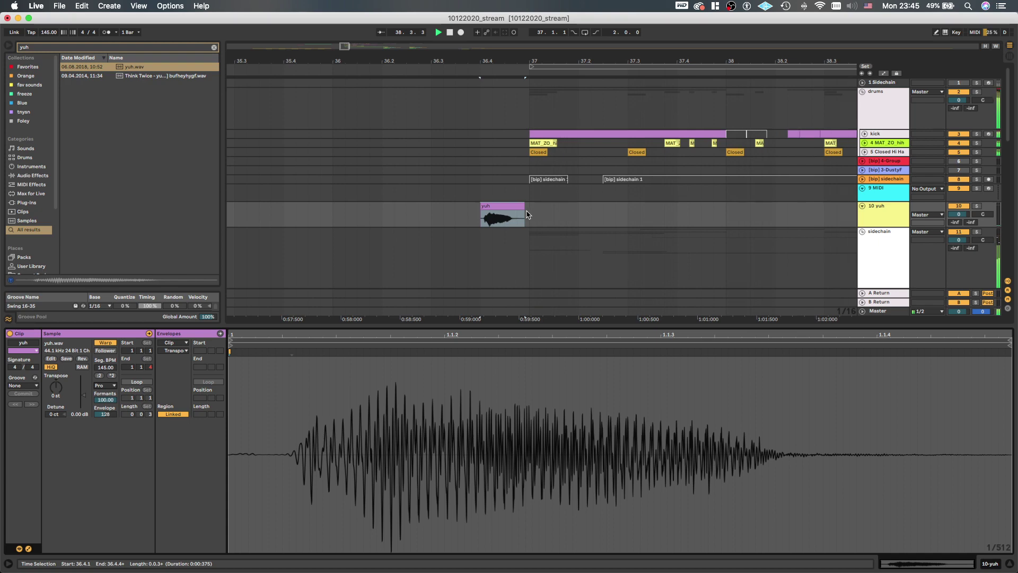
Try to shorten the yuh clip from its end, and undo the change
{"action": "left_click_drag", "start_coordinate": [525, 214], "coordinate": [504, 213]}
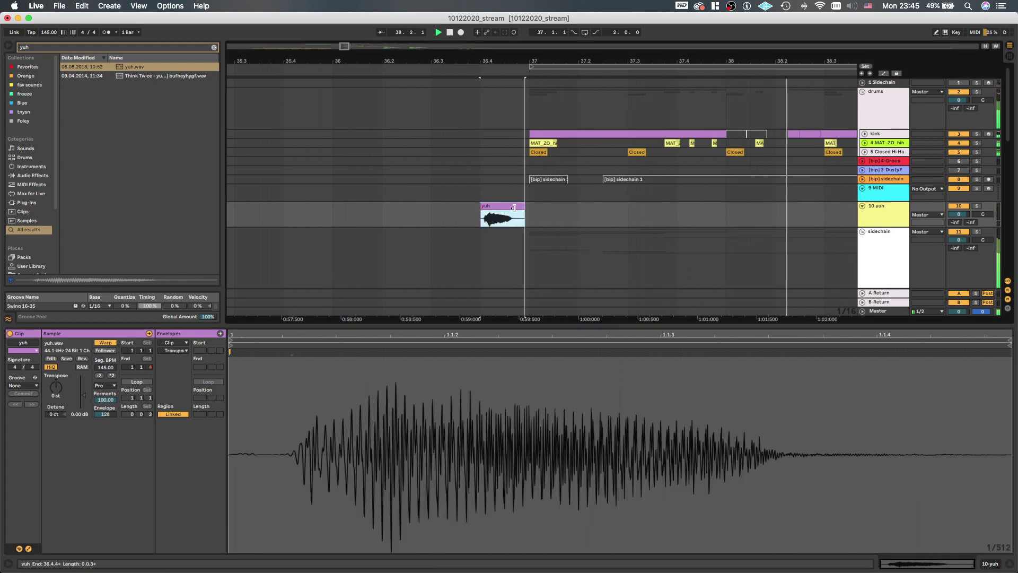
{"action": "key", "text": "space"}
{"action": "key", "text": "super+z"}
{"action": "key", "text": "super+z"}
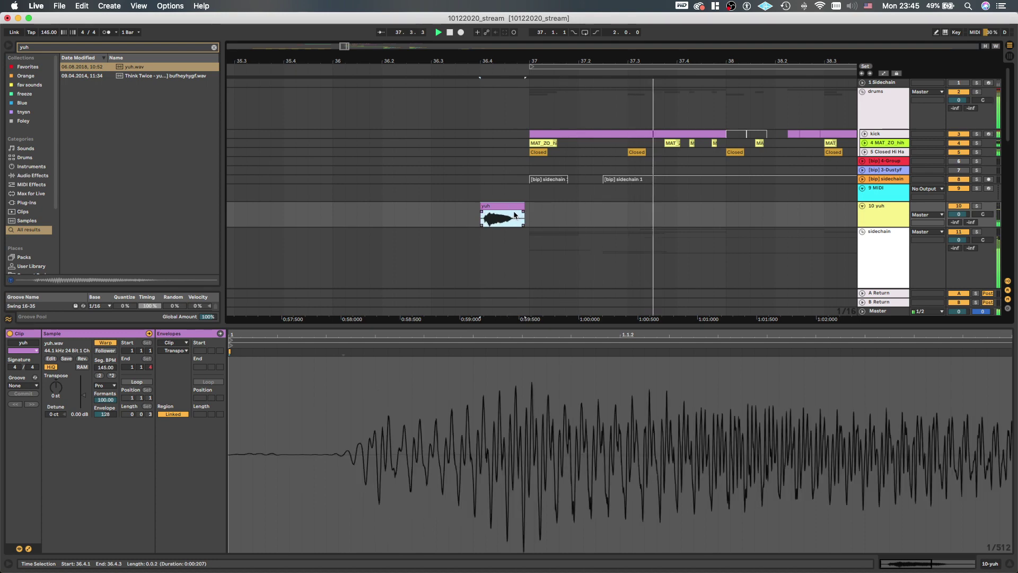
Find EQ Eight in the browser and load it onto the yuh track
{"action": "left_click", "coordinate": [877, 217]}
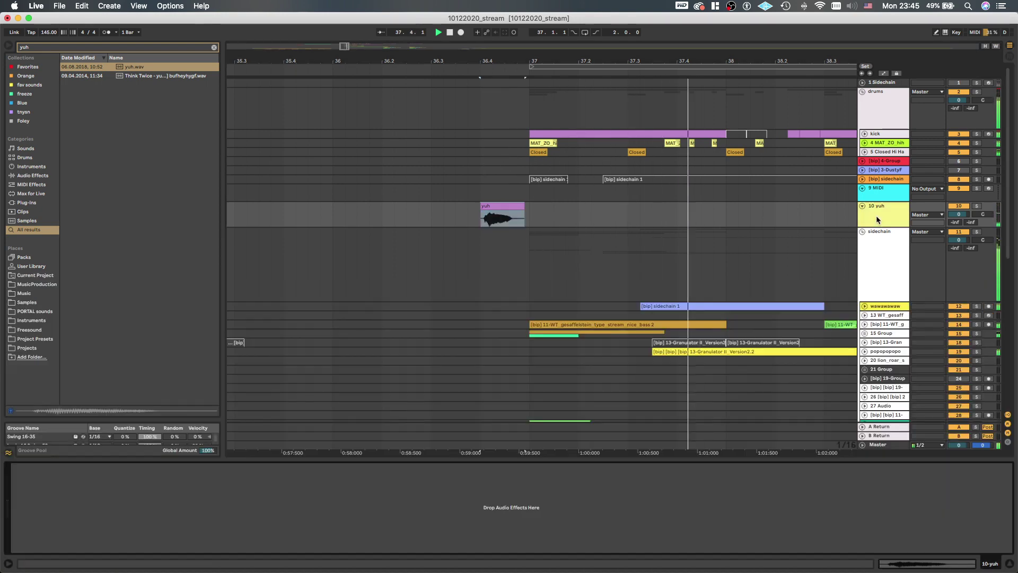
{"action": "key", "text": "super+f"}
{"action": "type", "text": "eq"}
{"action": "key", "text": "Down"}
{"action": "key", "text": "Down"}
{"action": "key", "text": "Return"}
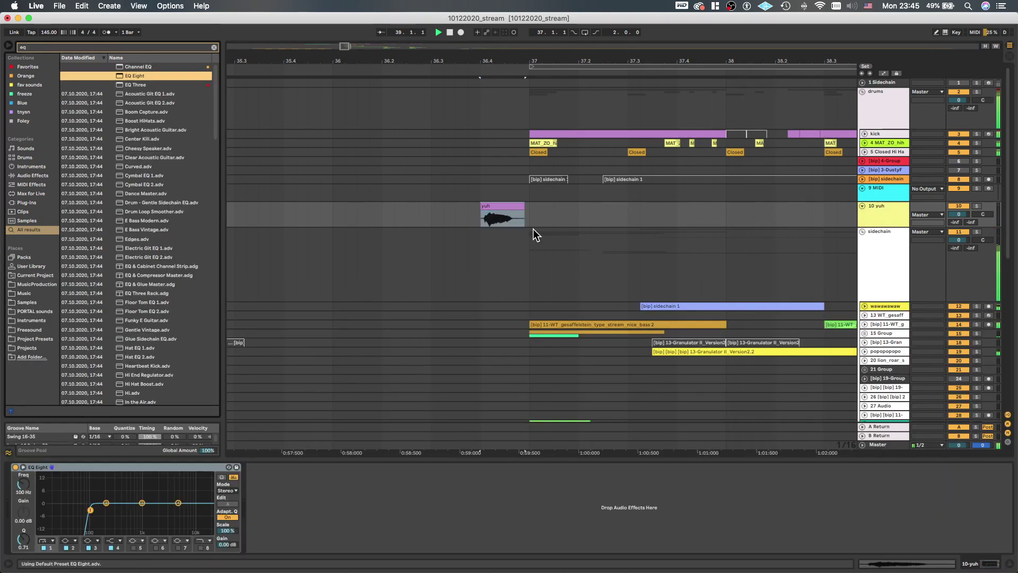
Raise the yuh track's EQ Eight low cut to 344 Hz and play the clip from 36.4.1
{"action": "left_click", "coordinate": [481, 221]}
{"action": "scroll", "coordinate": [480, 220], "scroll_direction": "down", "scroll_amount": 3}
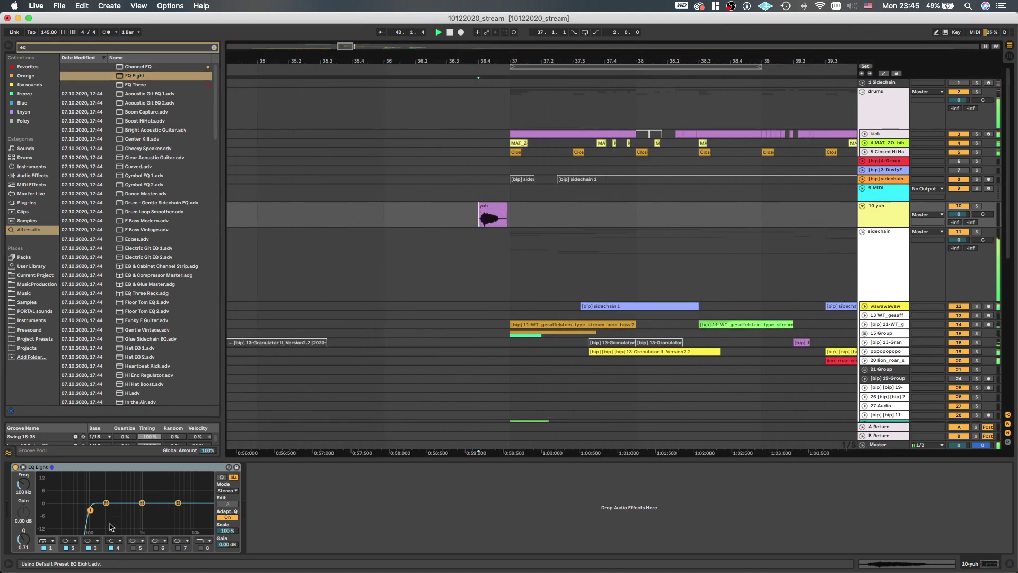
{"action": "key", "text": "space"}
{"action": "mouse_move", "coordinate": [91, 510]}
{"action": "left_mouse_down"}
{"action": "mouse_move", "coordinate": [127, 513]}
{"action": "mouse_move", "coordinate": [118, 517]}
{"action": "left_mouse_up"}
{"action": "key", "text": "space"}
Examine the arrangement around bar 37 while listening to how the filtered yuh clip fits
{"action": "scroll", "coordinate": [483, 265], "scroll_direction": "down", "scroll_amount": 10}
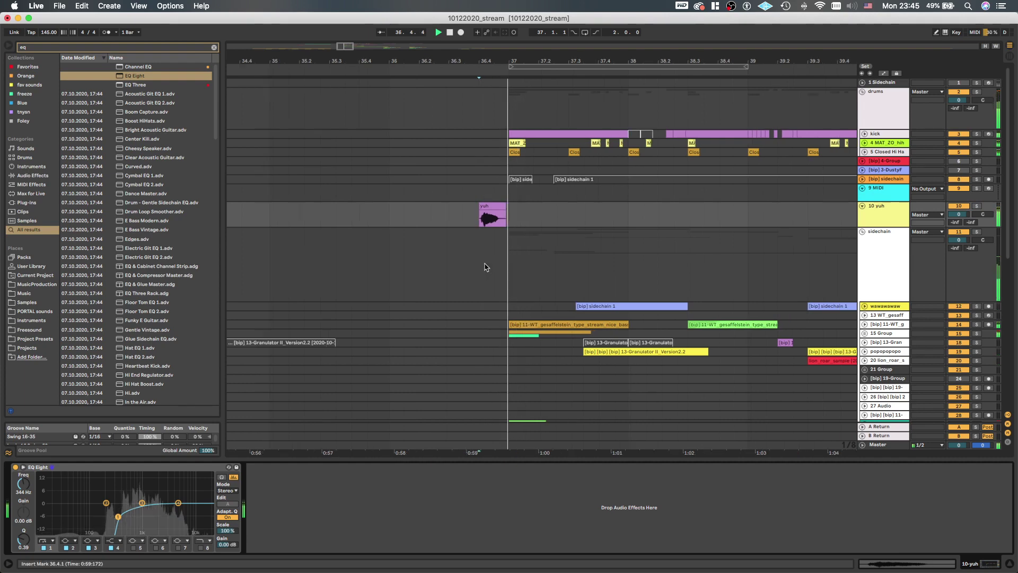
{"action": "scroll", "coordinate": [499, 227], "scroll_direction": "down", "scroll_amount": 5}
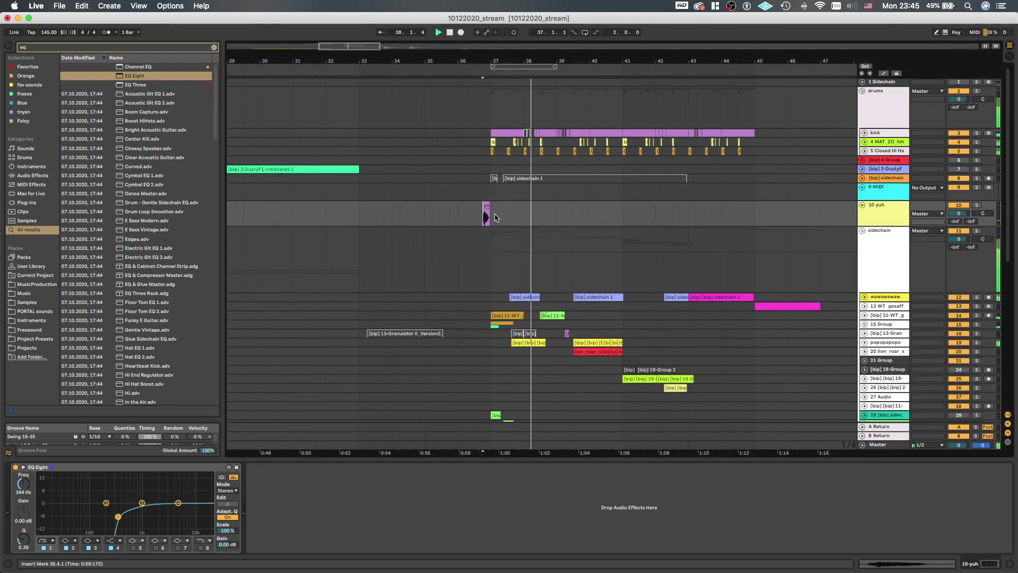
{"action": "scroll", "coordinate": [484, 214], "scroll_direction": "down", "scroll_amount": 8}
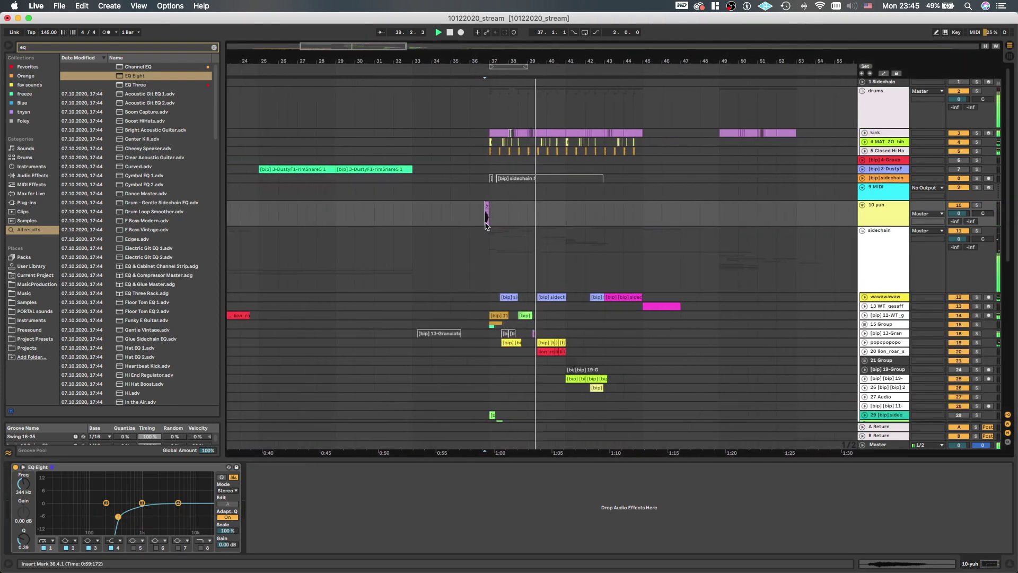
{"action": "scroll", "coordinate": [479, 204], "scroll_direction": "up", "scroll_amount": 5}
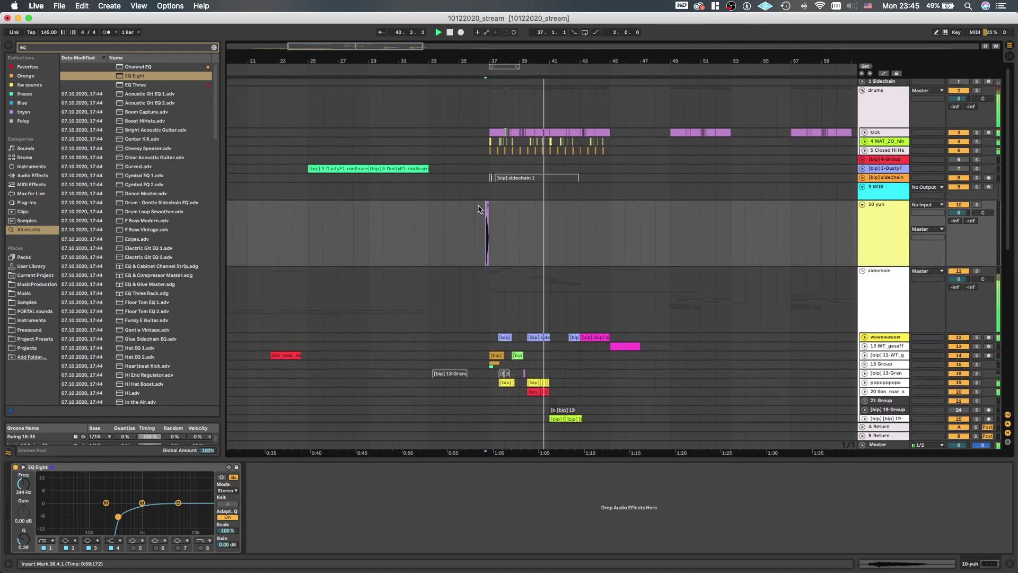
{"action": "scroll", "coordinate": [478, 208], "scroll_direction": "down", "scroll_amount": 3}
{"action": "scroll", "coordinate": [469, 212], "scroll_direction": "up", "scroll_amount": 7}
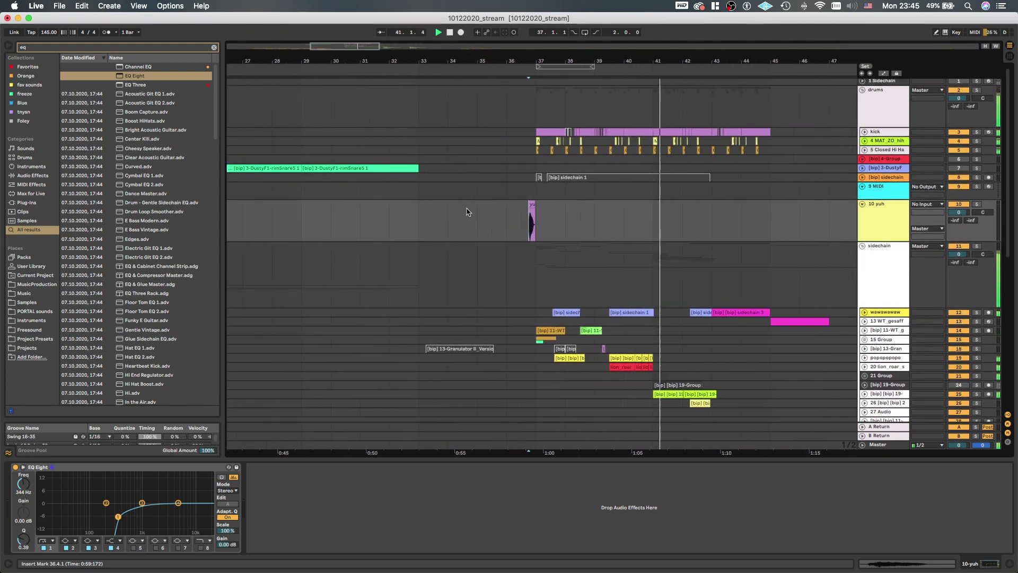
{"action": "scroll", "coordinate": [406, 224], "scroll_direction": "down", "scroll_amount": 3}
Replay the lead-in from 32.3.1 and from 36.3.1 to check the yuh clip's transition into bar 37
{"action": "left_click", "coordinate": [407, 225]}
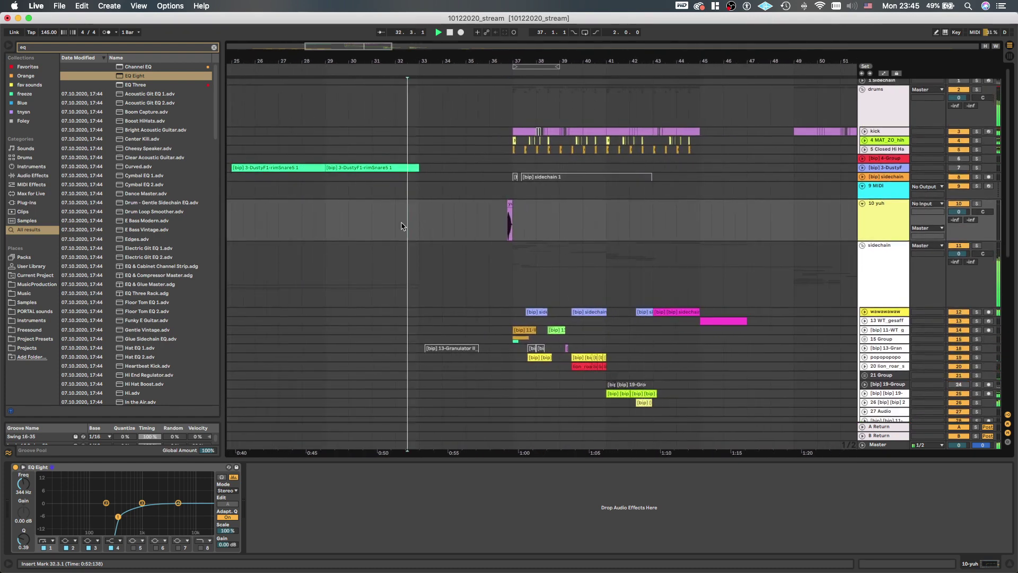
{"action": "scroll", "coordinate": [425, 223], "scroll_direction": "down", "scroll_amount": 2}
{"action": "scroll", "coordinate": [458, 193], "scroll_direction": "down", "scroll_amount": 1}
{"action": "scroll", "coordinate": [484, 211], "scroll_direction": "up", "scroll_amount": 2}
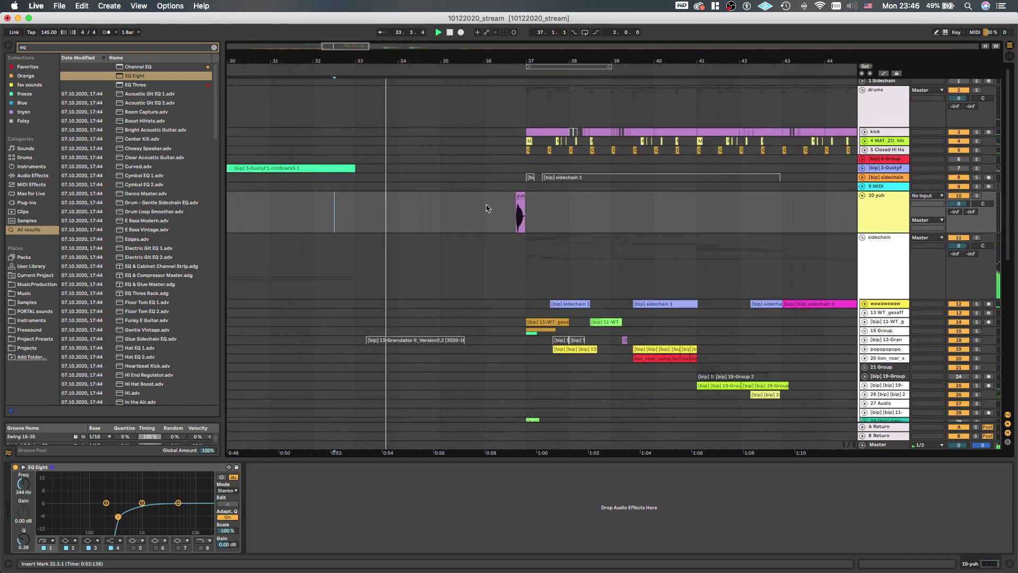
{"action": "left_click", "coordinate": [510, 215]}
{"action": "scroll", "coordinate": [508, 214], "scroll_direction": "up", "scroll_amount": 2}
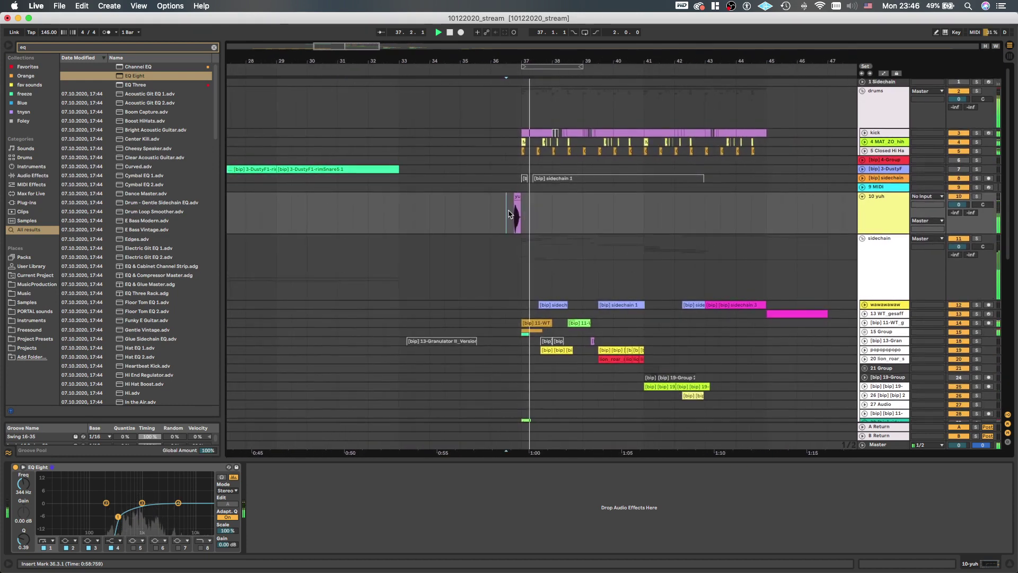
{"action": "scroll", "coordinate": [507, 214], "scroll_direction": "up", "scroll_amount": 2}
{"action": "scroll", "coordinate": [505, 214], "scroll_direction": "down", "scroll_amount": 3}
{"action": "left_click", "coordinate": [378, 198]}
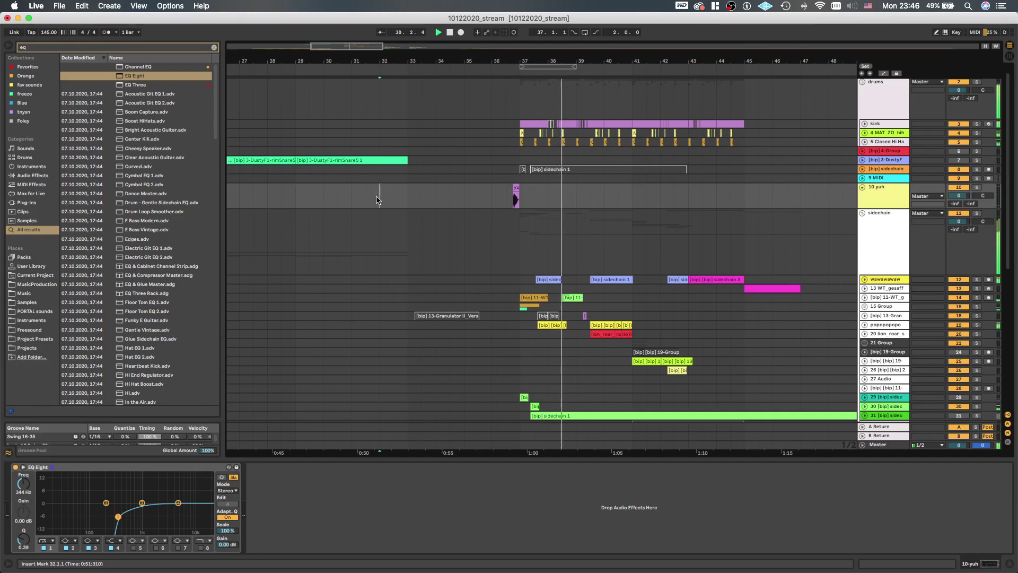
{"action": "scroll", "coordinate": [378, 201], "scroll_direction": "up", "scroll_amount": 1}
{"action": "scroll", "coordinate": [417, 204], "scroll_direction": "down", "scroll_amount": 3}
{"action": "scroll", "coordinate": [418, 204], "scroll_direction": "left", "scroll_amount": 3}
{"action": "scroll", "coordinate": [417, 204], "scroll_direction": "down", "scroll_amount": 1}
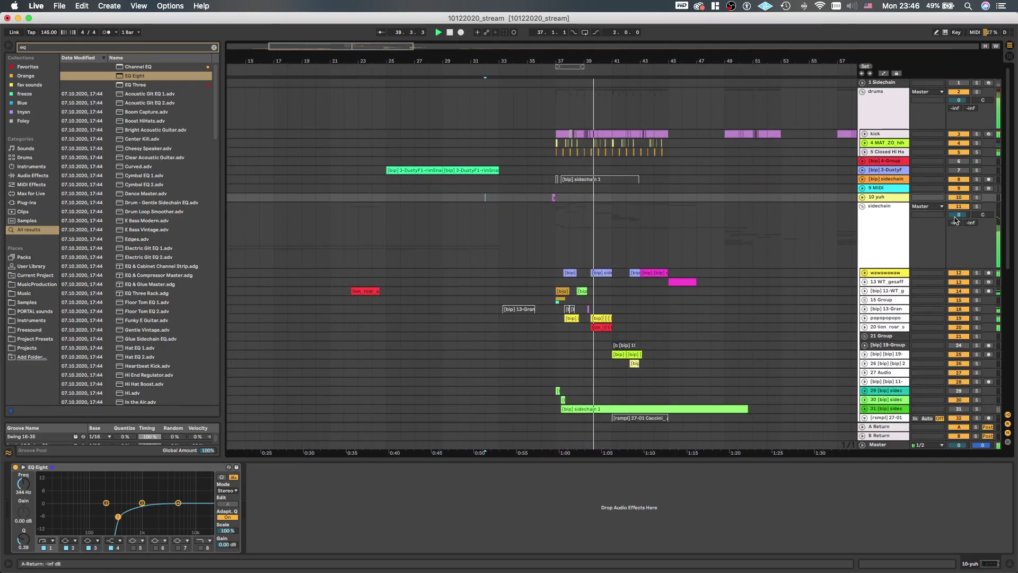
Stop playback, unfold the 9 MIDI track, load the WT_mura_masa saw pad preset found by searching "mura", and arm the track
{"action": "left_click", "coordinate": [877, 189]}
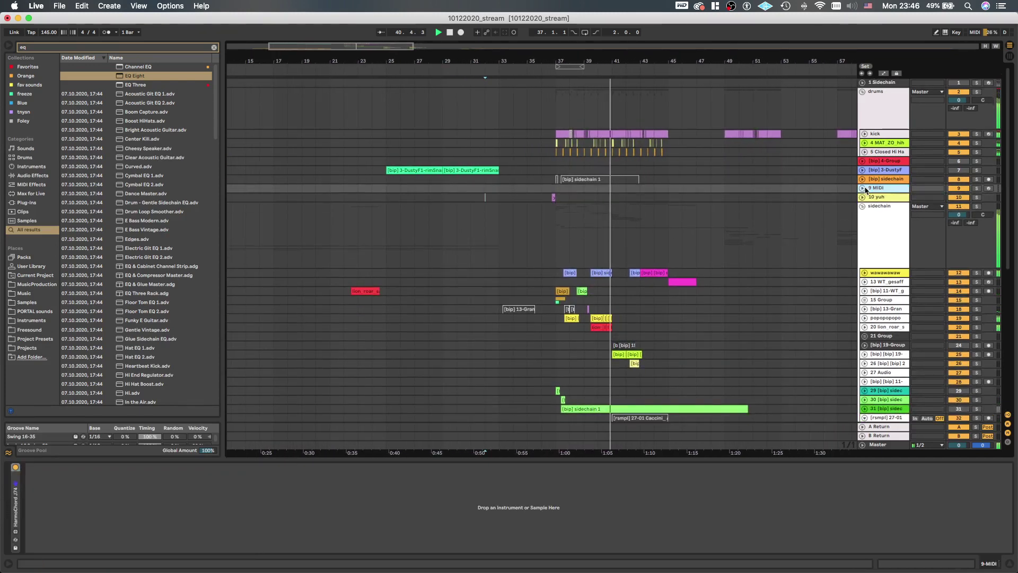
{"action": "left_click", "coordinate": [862, 188]}
{"action": "double_click", "coordinate": [888, 189]}
{"action": "key", "text": "space"}
{"action": "key", "text": "super+f"}
{"action": "type", "text": "muramasa"}
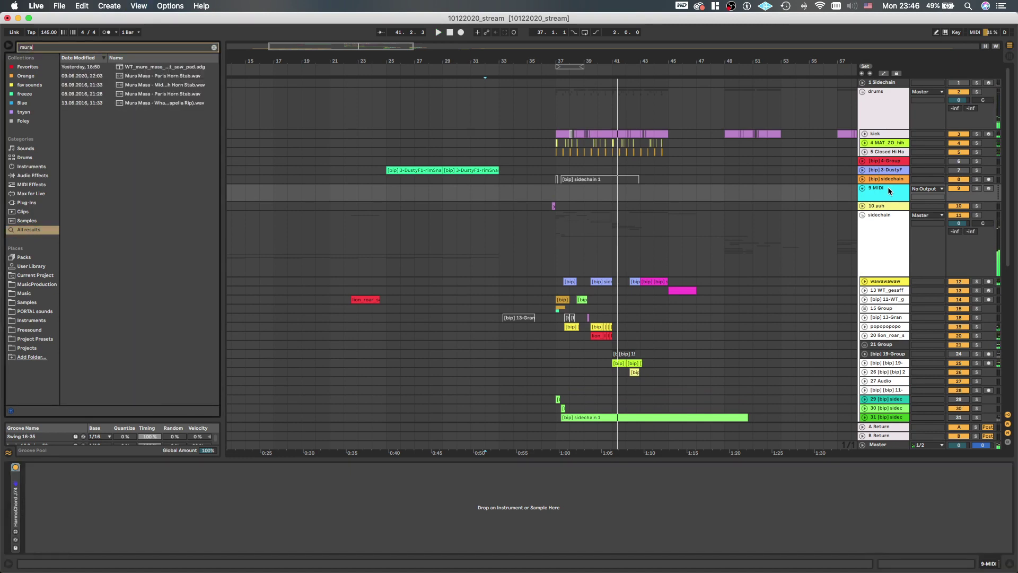
{"action": "key", "text": "BackSpace"}
{"action": "key", "text": "BackSpace"}
{"action": "key", "text": "Down"}
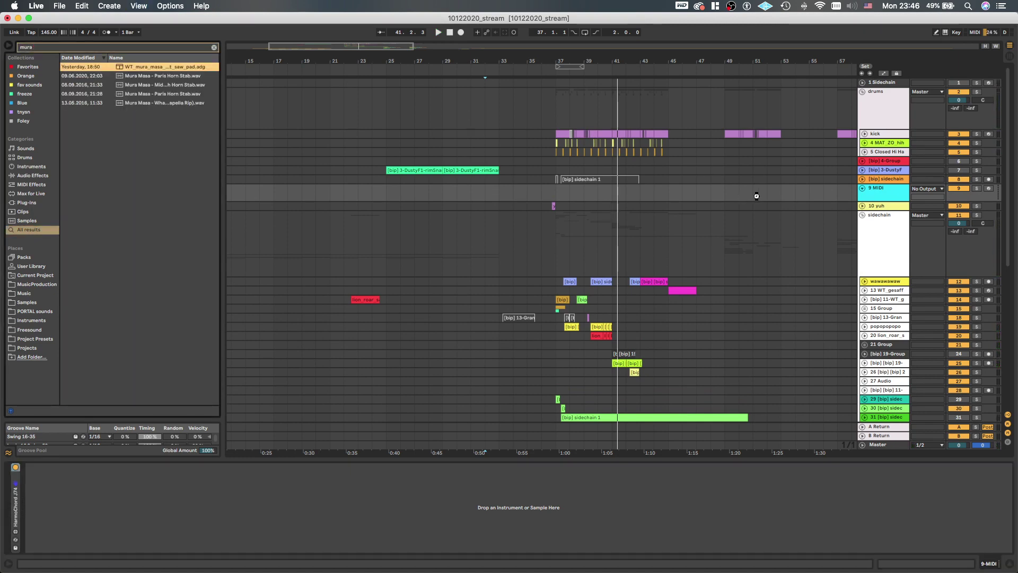
{"action": "key", "text": "Return"}
{"action": "left_click", "coordinate": [988, 189]}
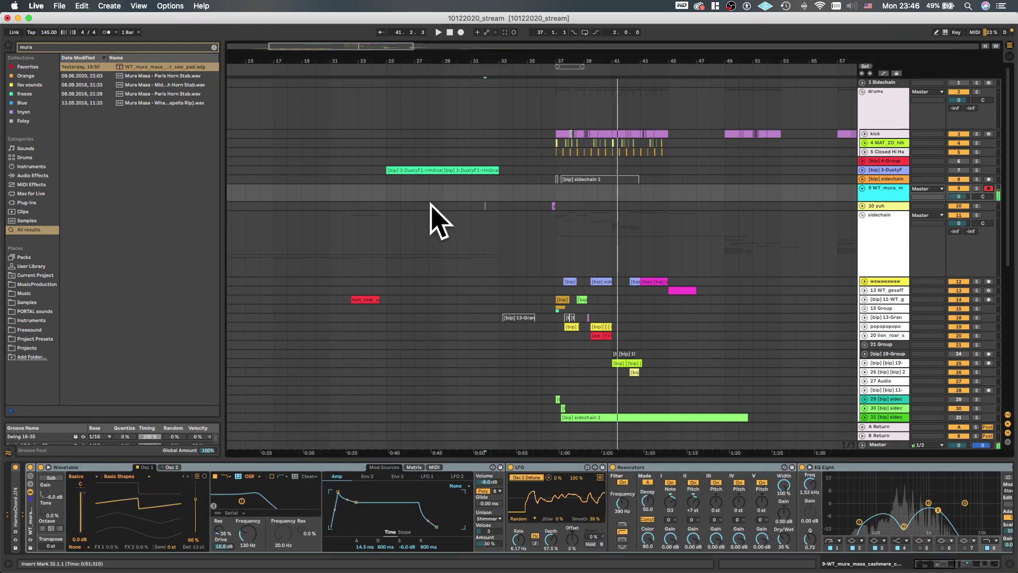
Play the arrangement from bar 25 and delete the two DustyF1-rimSnare clips spanning bars 25 to 33
{"action": "left_click", "coordinate": [388, 192]}
{"action": "key", "text": "space"}
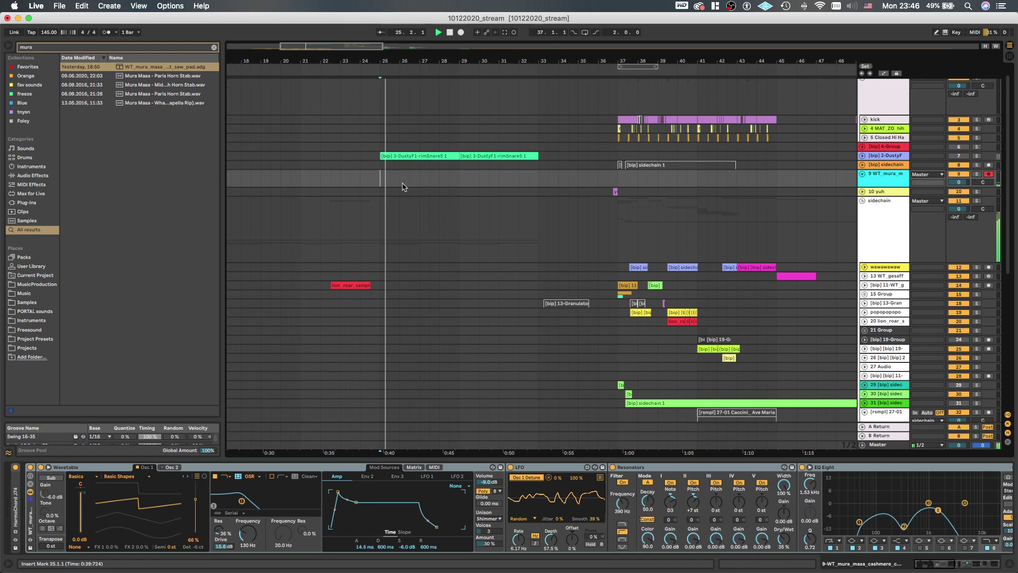
{"action": "scroll", "coordinate": [412, 152], "scroll_direction": "up", "scroll_amount": 5}
{"action": "scroll", "coordinate": [413, 153], "scroll_direction": "right", "scroll_amount": 3}
{"action": "scroll", "coordinate": [414, 152], "scroll_direction": "down", "scroll_amount": 3}
{"action": "left_click", "coordinate": [415, 140]}
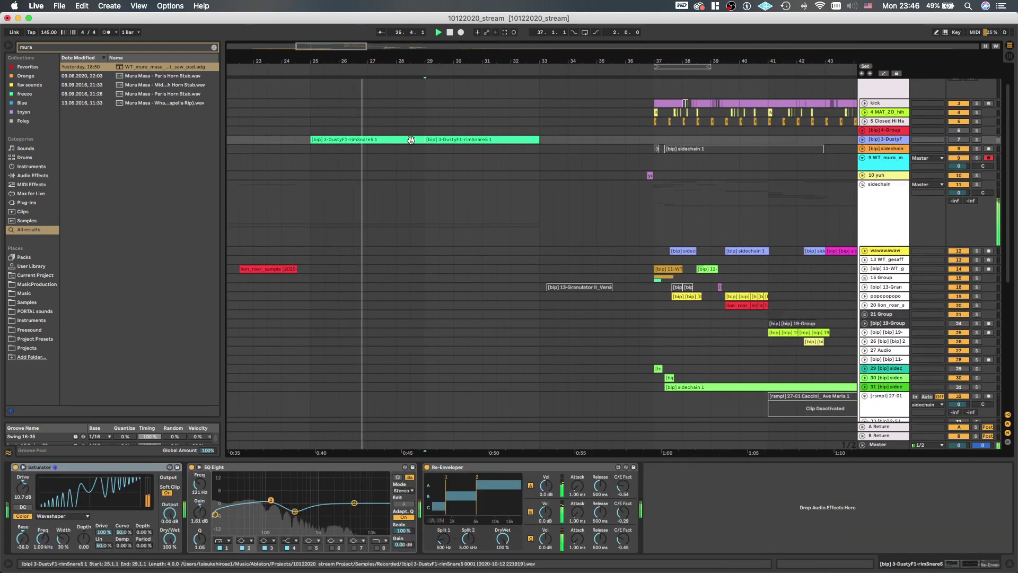
{"action": "left_click", "coordinate": [426, 140], "text": "shift"}
{"action": "scroll", "coordinate": [428, 154], "scroll_direction": "up", "scroll_amount": 3}
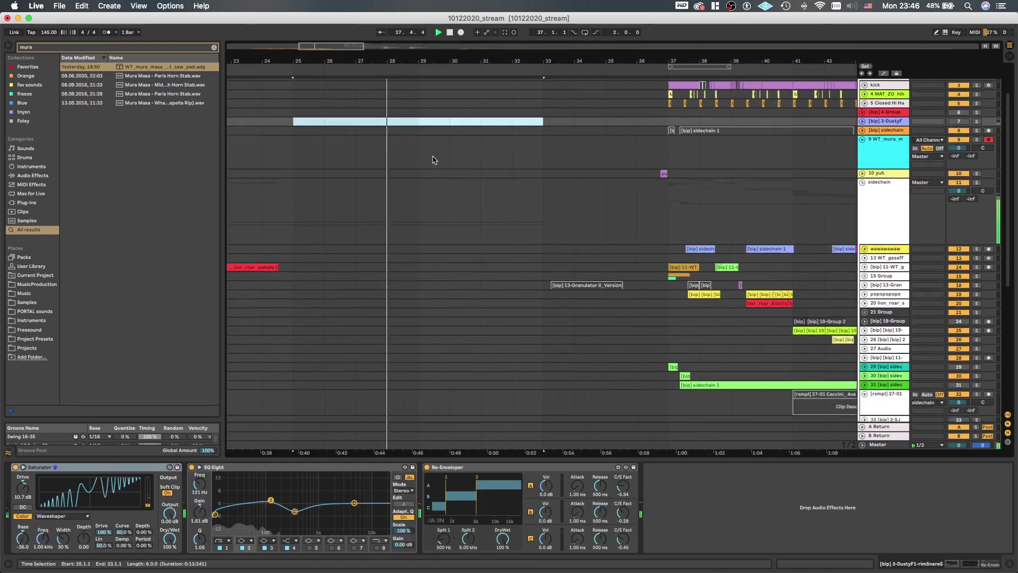
{"action": "scroll", "coordinate": [436, 155], "scroll_direction": "down", "scroll_amount": 2}
{"action": "scroll", "coordinate": [438, 153], "scroll_direction": "down", "scroll_amount": 3}
Create an empty MIDI clip from 29.1.1 to 33.1.1 on the WT_mura_masa track
{"action": "left_click", "coordinate": [430, 146]}
{"action": "left_click_drag", "start_coordinate": [431, 148], "coordinate": [529, 144]}
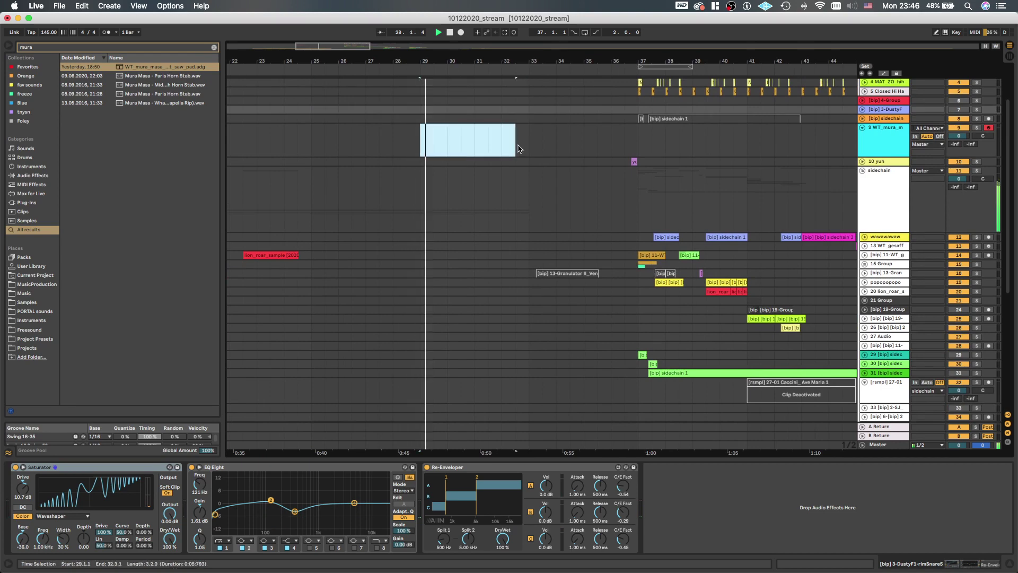
{"action": "key", "text": "super+shift+m"}
Open the WT_big_reese clip at bar 29 and play it to check its bass notes
{"action": "scroll", "coordinate": [409, 197], "scroll_direction": "down", "scroll_amount": 10}
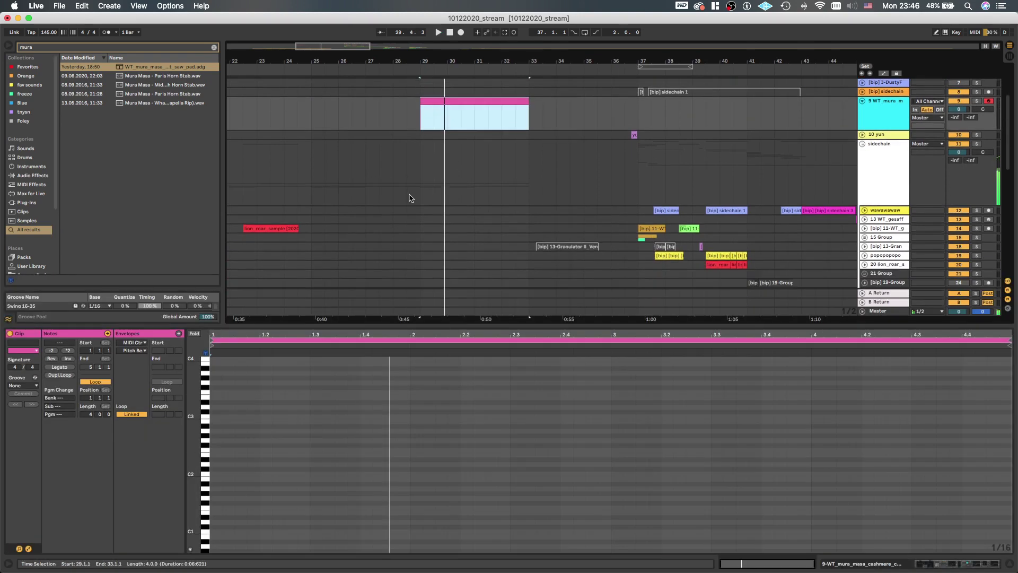
{"action": "left_click", "coordinate": [458, 168]}
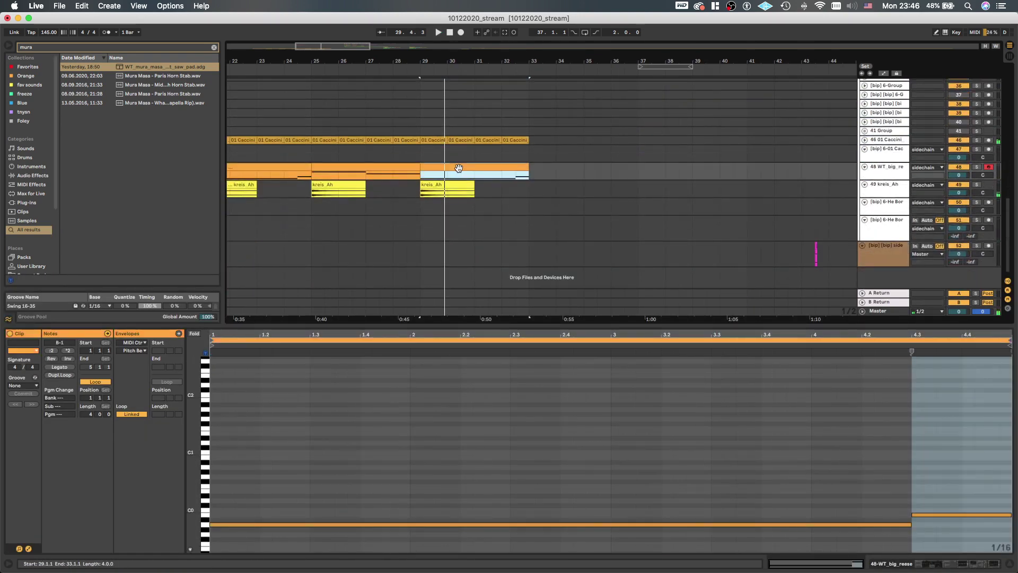
{"action": "key", "text": "space"}
{"action": "scroll", "coordinate": [454, 177], "scroll_direction": "up", "scroll_amount": 10}
{"action": "scroll", "coordinate": [453, 178], "scroll_direction": "up", "scroll_amount": 5}
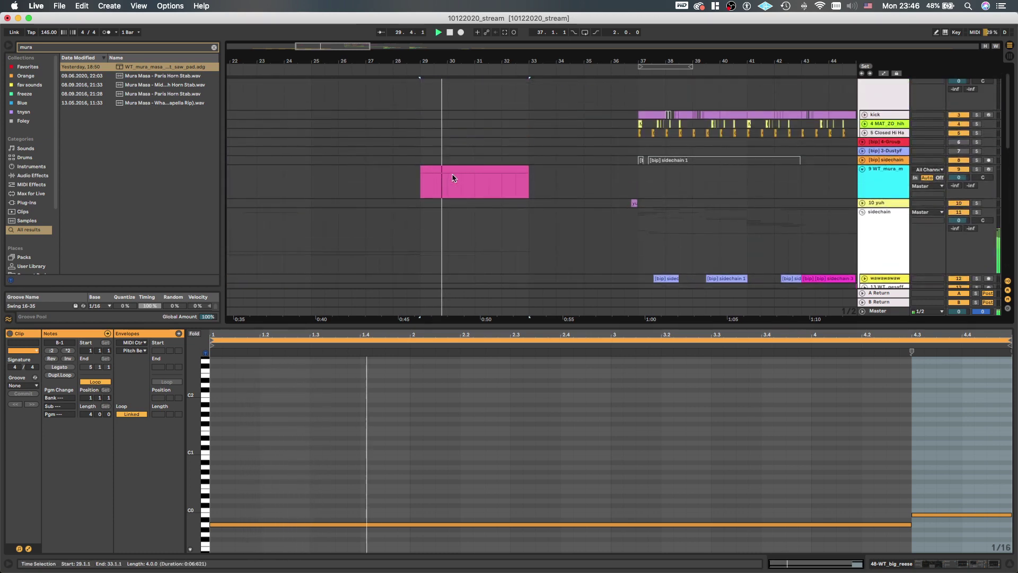
Try half-bar-style trial notes such as E3 and G3 at the start of the new pad clip and clear them all
{"action": "left_click", "coordinate": [453, 177]}
{"action": "key", "text": "space"}
{"action": "double_click", "coordinate": [228, 396]}
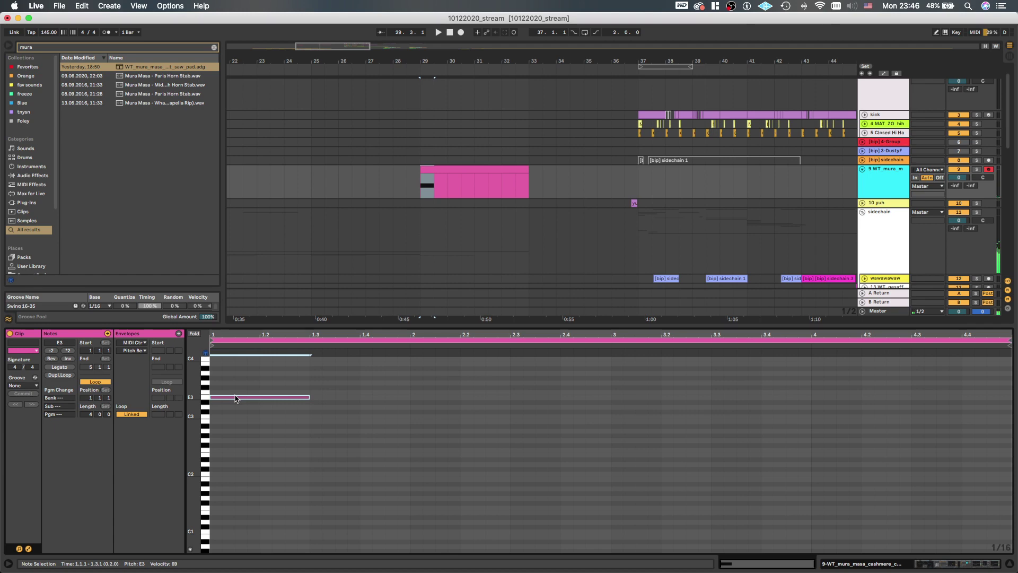
{"action": "mouse_move", "coordinate": [236, 399]}
{"action": "left_mouse_down"}
{"action": "mouse_move", "coordinate": [236, 428]}
{"action": "mouse_move", "coordinate": [240, 386]}
{"action": "left_mouse_up"}
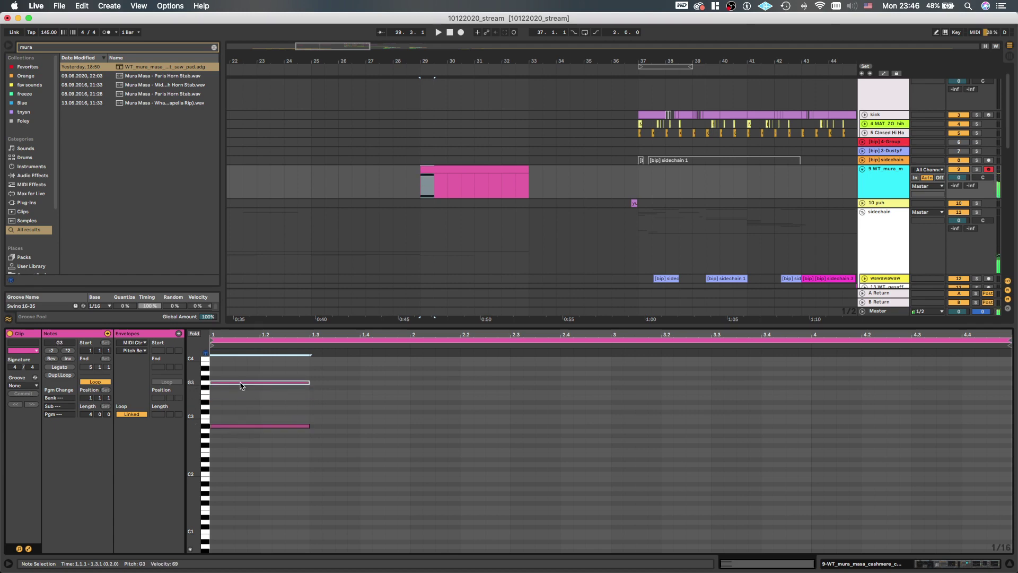
{"action": "key", "text": "Down"}
{"action": "key", "text": "Down"}
{"action": "key", "text": "Down"}
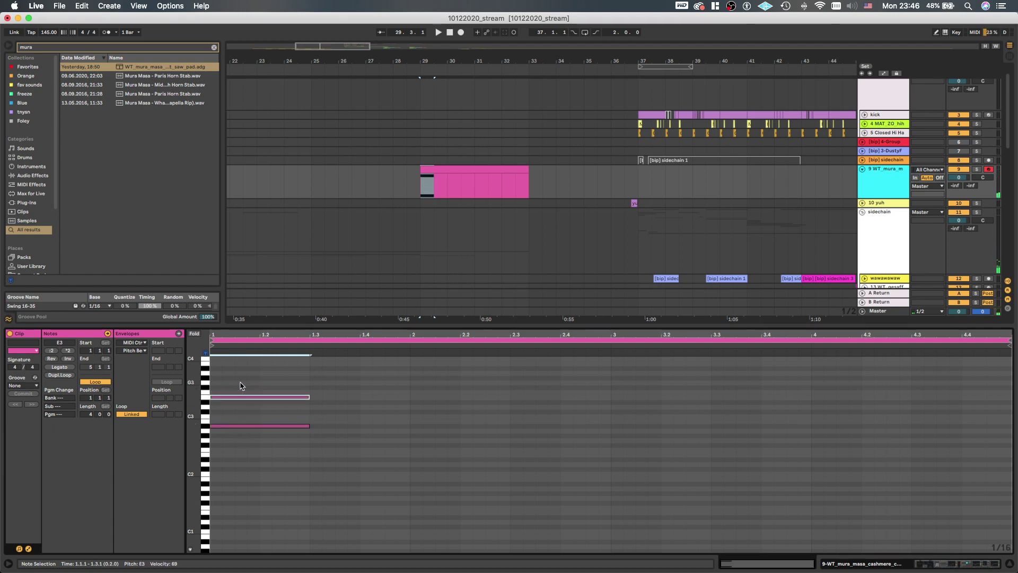
{"action": "key", "text": "super+a"}
{"action": "key", "text": "Delete"}
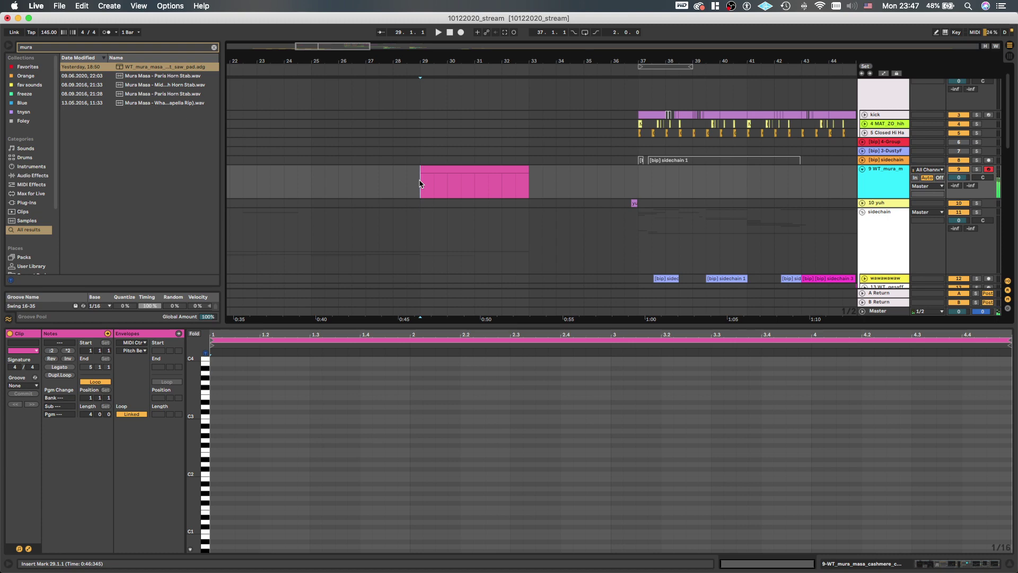
Enter a chord of E3, A3, B3 and D5 from 1.1.1 to 1.1.4 in the pad clip
{"action": "left_click", "coordinate": [402, 193]}
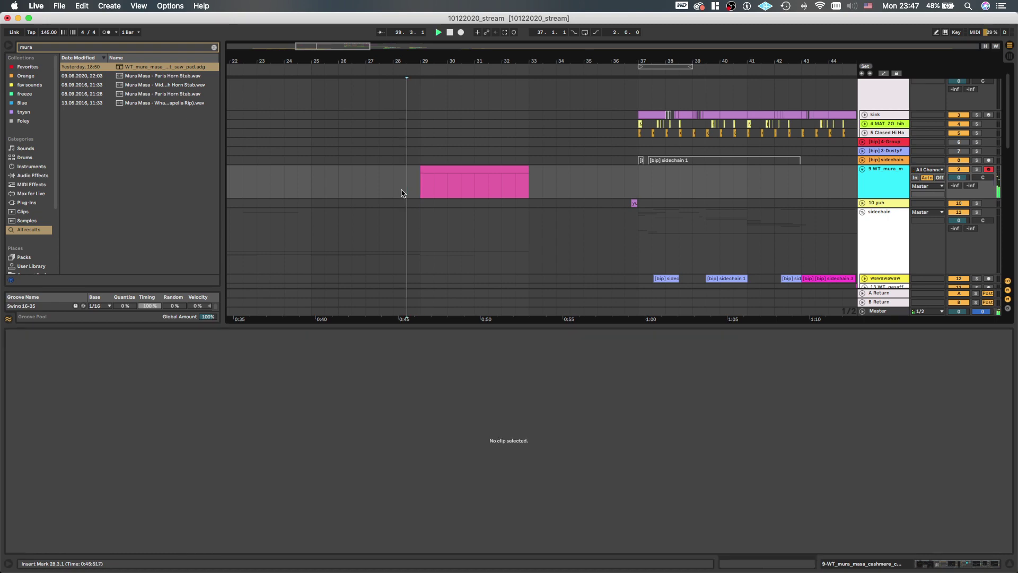
{"action": "left_click", "coordinate": [425, 184]}
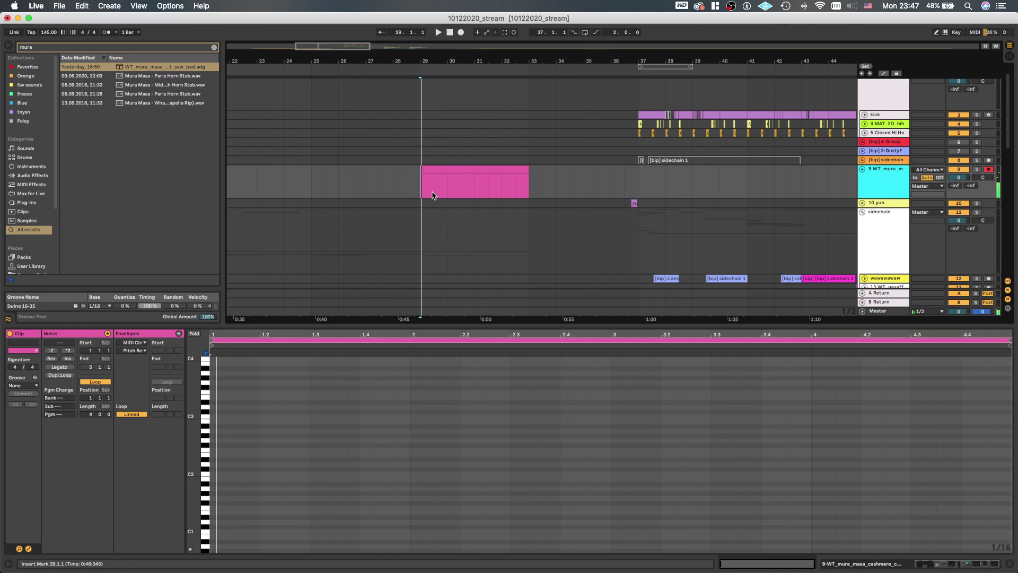
{"action": "key", "text": "Right"}
{"action": "key", "text": "Right"}
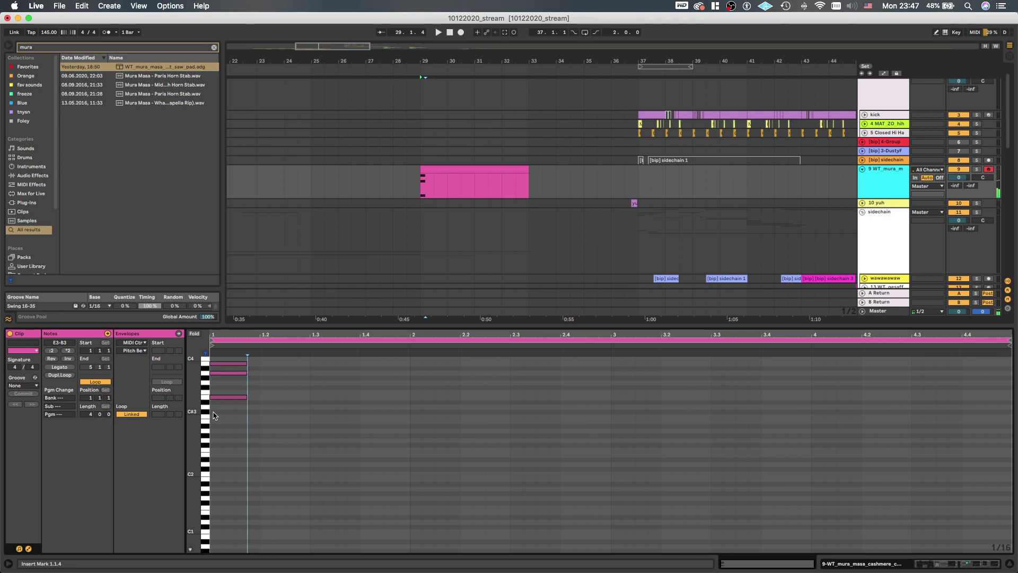
{"action": "scroll", "coordinate": [221, 420], "scroll_direction": "up", "scroll_amount": 3}
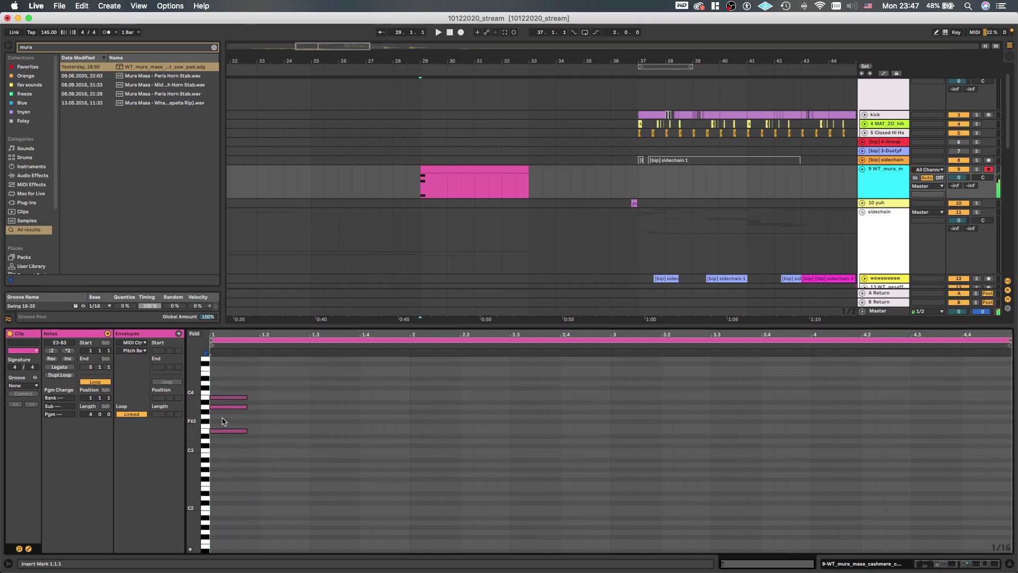
{"action": "scroll", "coordinate": [223, 421], "scroll_direction": "up", "scroll_amount": 3}
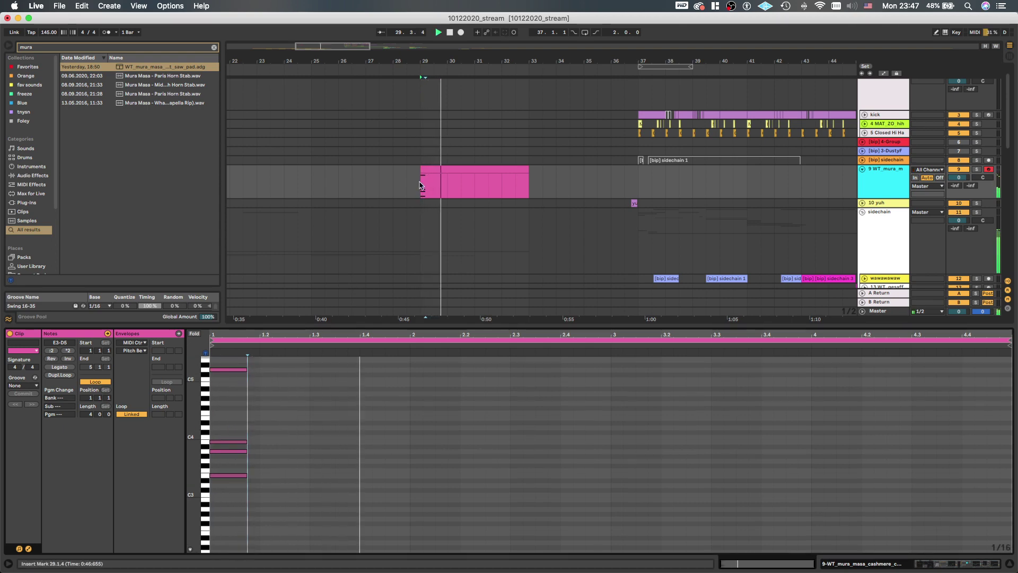
Duplicate the pad's one-bar chord at bar 29 three times to fill up to bar 33
{"action": "left_click_drag", "start_coordinate": [422, 186], "coordinate": [447, 189]}
{"action": "key", "text": "super+d"}
{"action": "key", "text": "super+d"}
{"action": "key", "text": "super+d"}
{"action": "scroll", "coordinate": [448, 189], "scroll_direction": "down", "scroll_amount": 2}
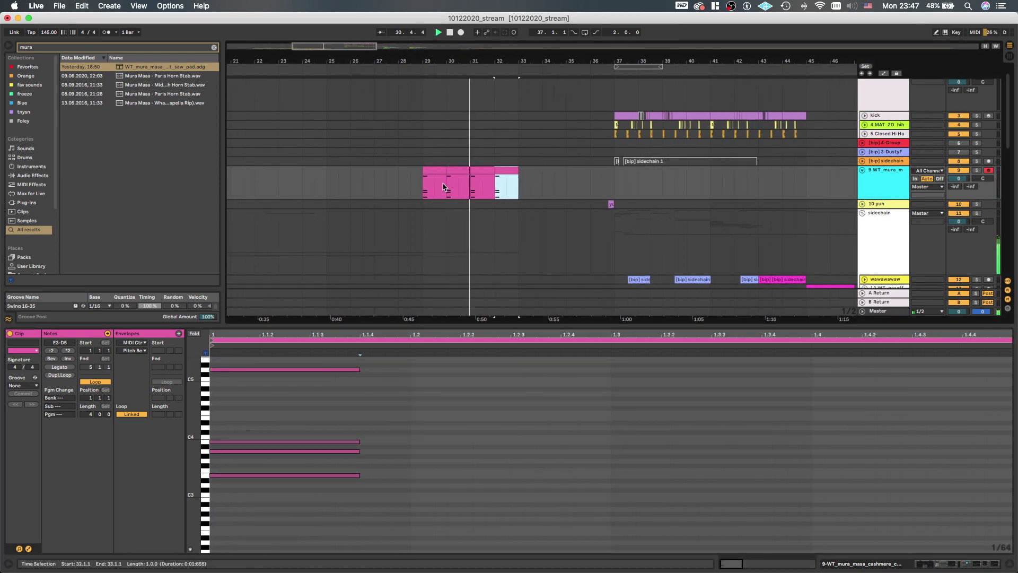
{"action": "scroll", "coordinate": [448, 189], "scroll_direction": "down", "scroll_amount": 2}
{"action": "scroll", "coordinate": [450, 189], "scroll_direction": "down", "scroll_amount": 3}
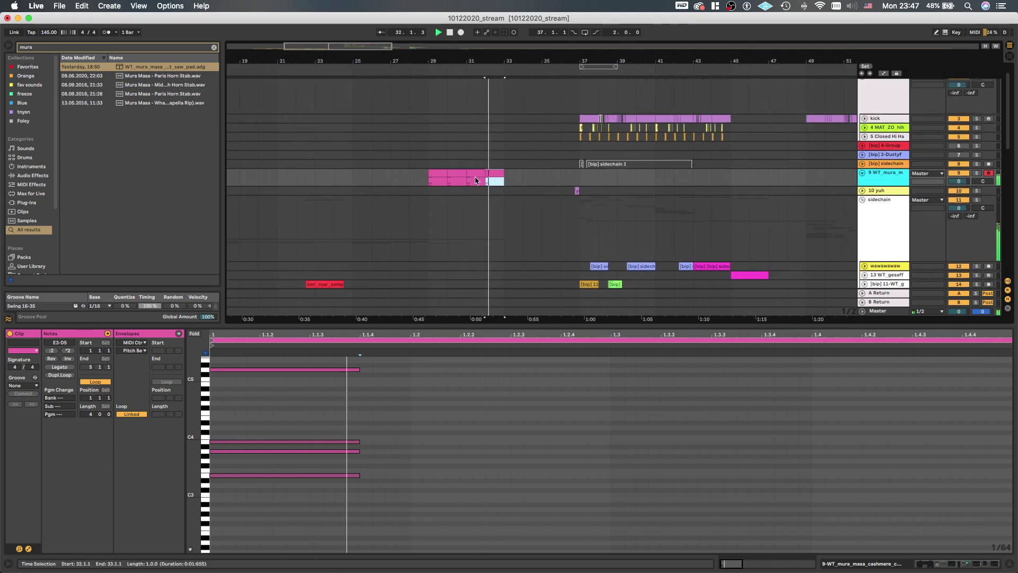
{"action": "scroll", "coordinate": [476, 181], "scroll_direction": "down", "scroll_amount": 2}
{"action": "scroll", "coordinate": [476, 181], "scroll_direction": "up", "scroll_amount": 2}
{"action": "scroll", "coordinate": [476, 180], "scroll_direction": "up", "scroll_amount": 3}
Play the pad from 29.1.1 and consolidate its four one-bar clips into a single four-bar clip
{"action": "left_click", "coordinate": [413, 183]}
{"action": "key", "text": "space"}
{"action": "key", "text": "space"}
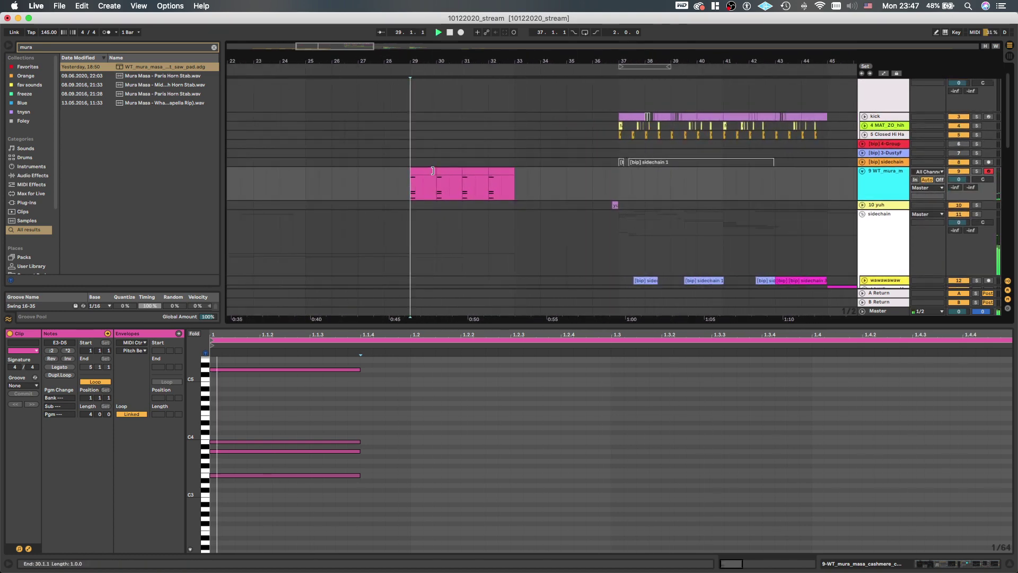
{"action": "left_click", "coordinate": [446, 170]}
{"action": "left_click", "coordinate": [424, 170]}
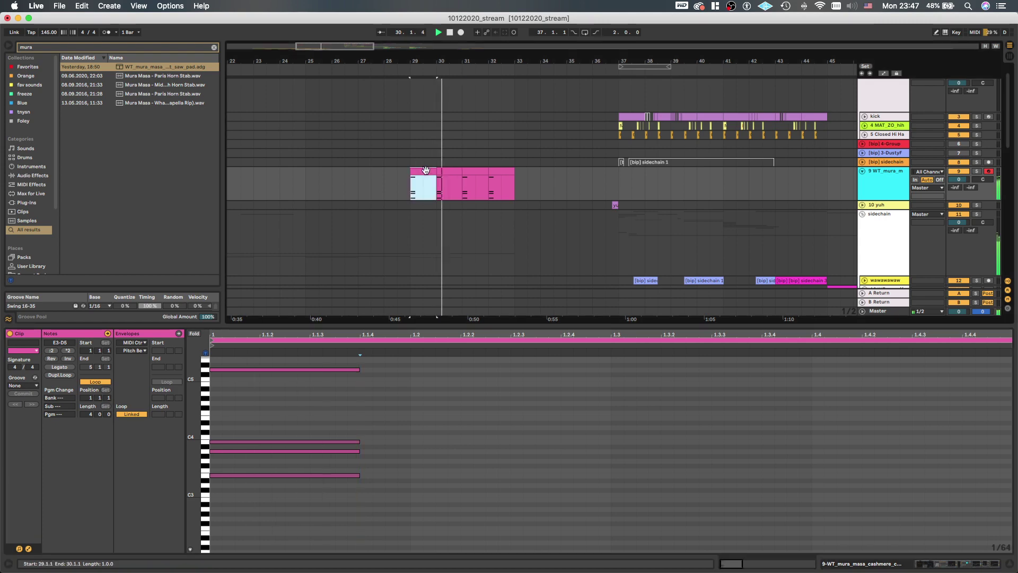
{"action": "left_click", "coordinate": [504, 169], "text": "shift"}
{"action": "key", "text": "super+j"}
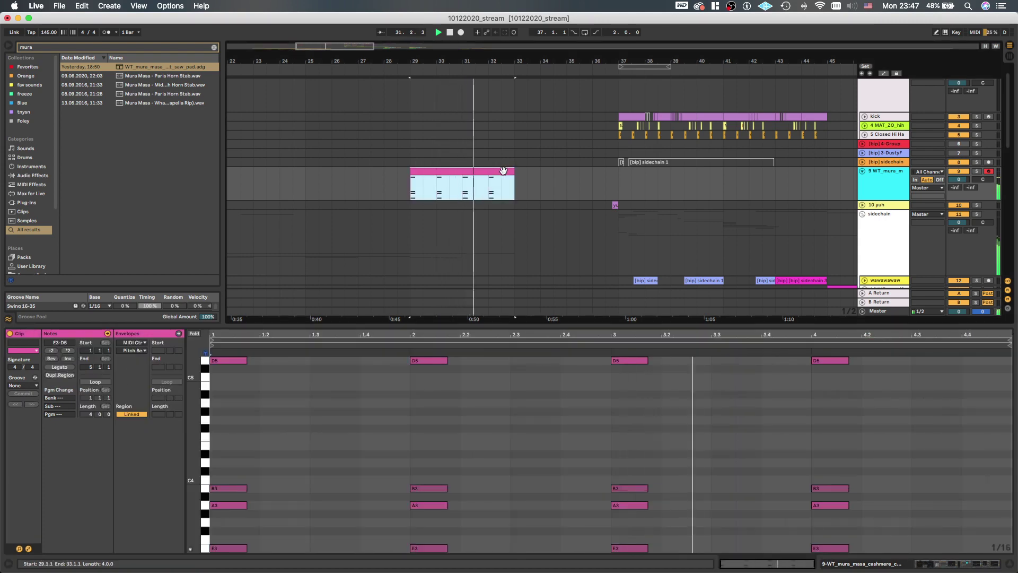
Enter a second chord of B2, E3, B3 and F#4 from 1.4.1 to 1.4.4 in the pad clip
{"action": "left_click", "coordinate": [413, 194]}
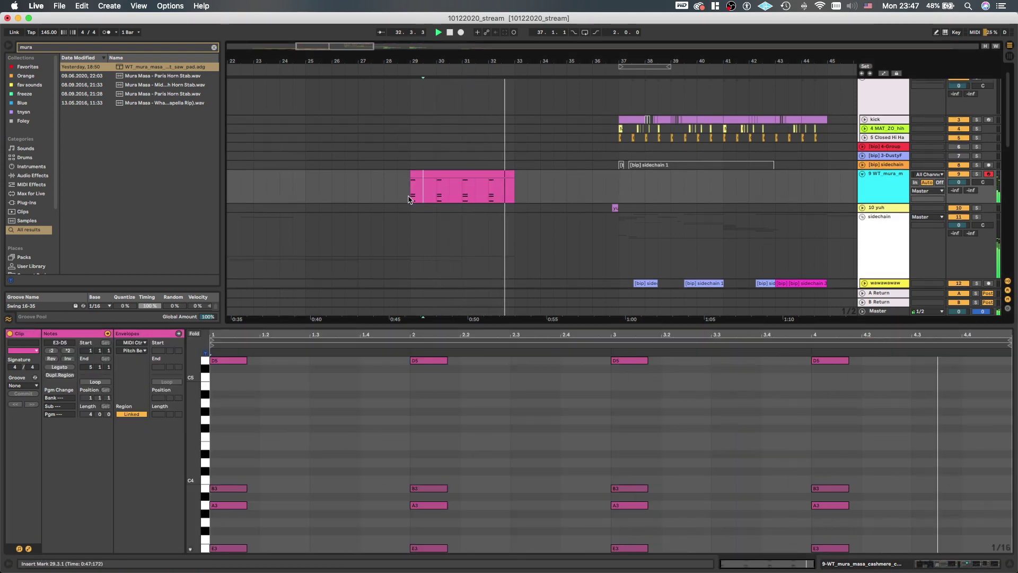
{"action": "scroll", "coordinate": [413, 195], "scroll_direction": "left", "scroll_amount": 1}
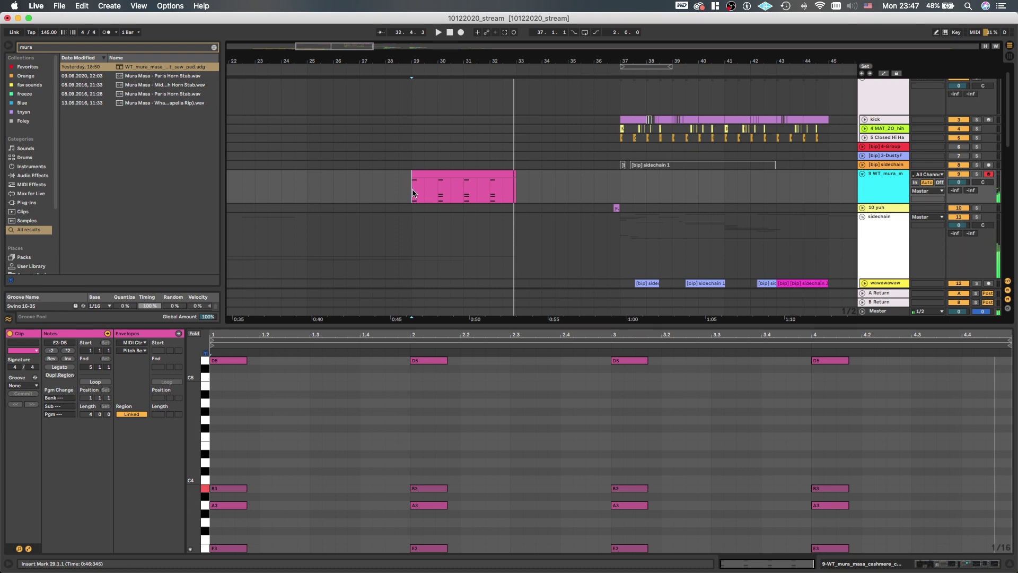
{"action": "key", "text": "space"}
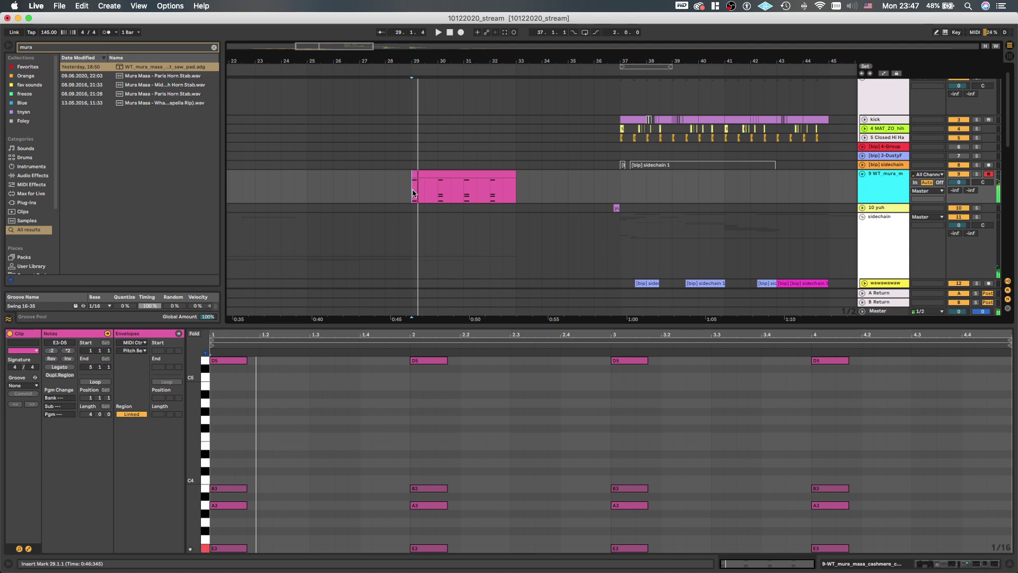
{"action": "left_click", "coordinate": [311, 396]}
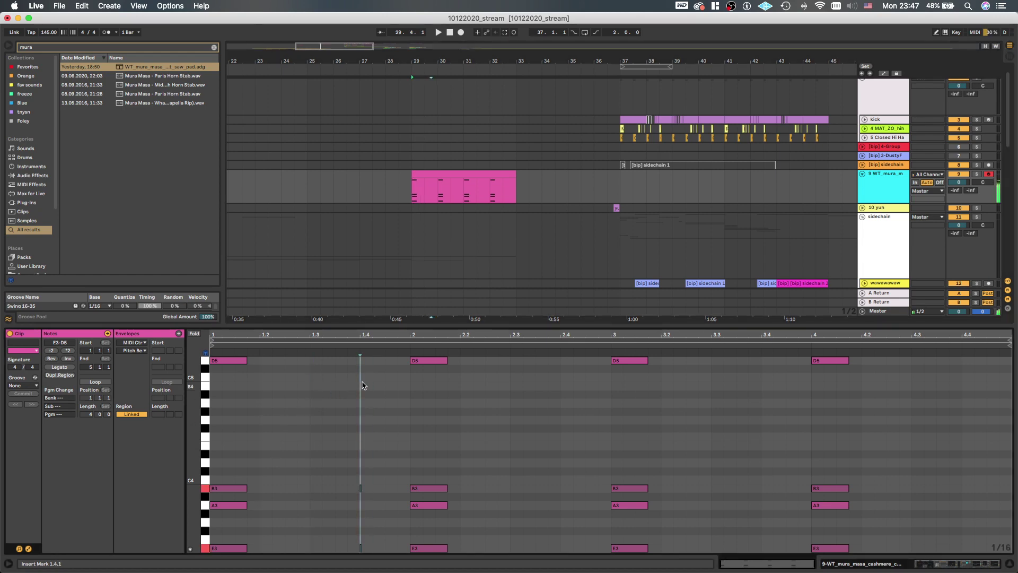
{"action": "key", "text": "Right"}
{"action": "key", "text": "Right"}
{"action": "key", "text": "Right"}
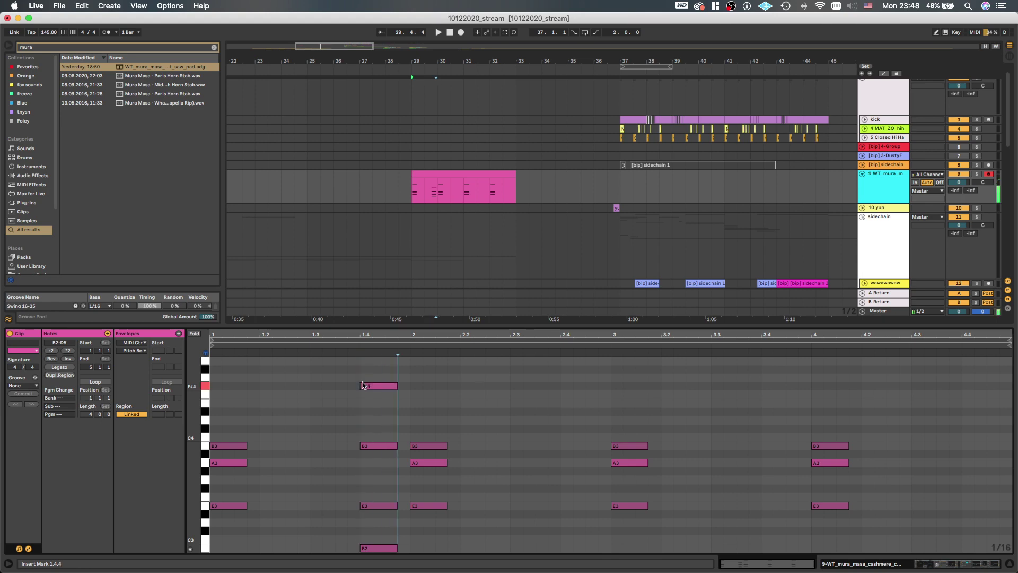
Duplicate the pad's two-chord bar 29 three times up to bar 33 during playback and show the track's devices
{"action": "key", "text": "space"}
{"action": "left_click_drag", "start_coordinate": [439, 186], "coordinate": [415, 194]}
{"action": "key", "text": "super+d"}
{"action": "key", "text": "super+d"}
{"action": "scroll", "coordinate": [414, 194], "scroll_direction": "down", "scroll_amount": 3}
{"action": "key", "text": "super+d"}
{"action": "scroll", "coordinate": [415, 195], "scroll_direction": "up", "scroll_amount": 1}
{"action": "key", "text": "shift+Tab"}
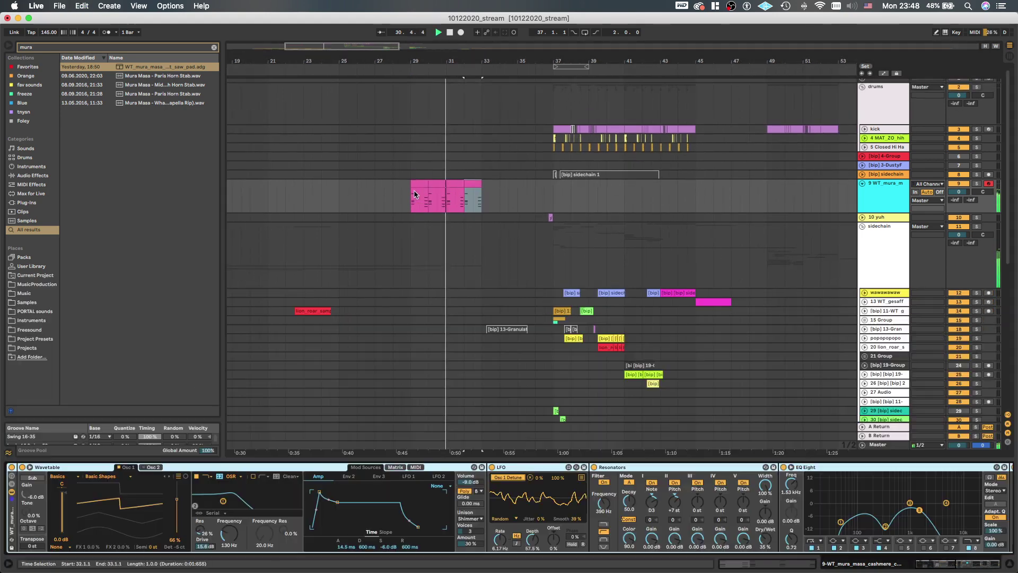
Extend the pad by duplicating its last bar four more times, up to bar 37
{"action": "scroll", "coordinate": [427, 196], "scroll_direction": "down", "scroll_amount": 1}
{"action": "scroll", "coordinate": [426, 197], "scroll_direction": "down", "scroll_amount": 3}
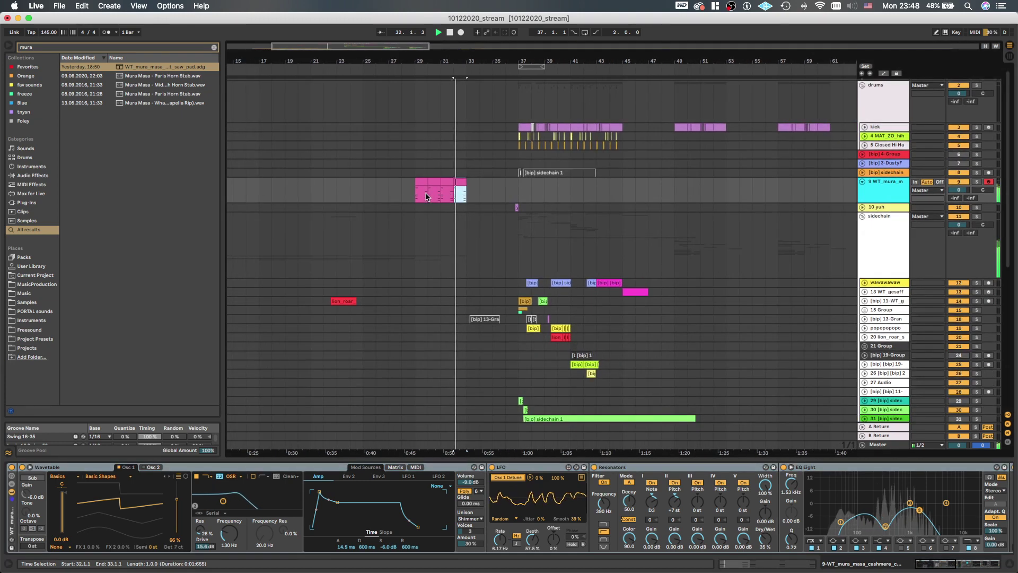
{"action": "scroll", "coordinate": [432, 197], "scroll_direction": "right", "scroll_amount": 1}
{"action": "key", "text": "super+d"}
{"action": "key", "text": "super+d"}
{"action": "key", "text": "super+d"}
{"action": "key", "text": "super+d"}
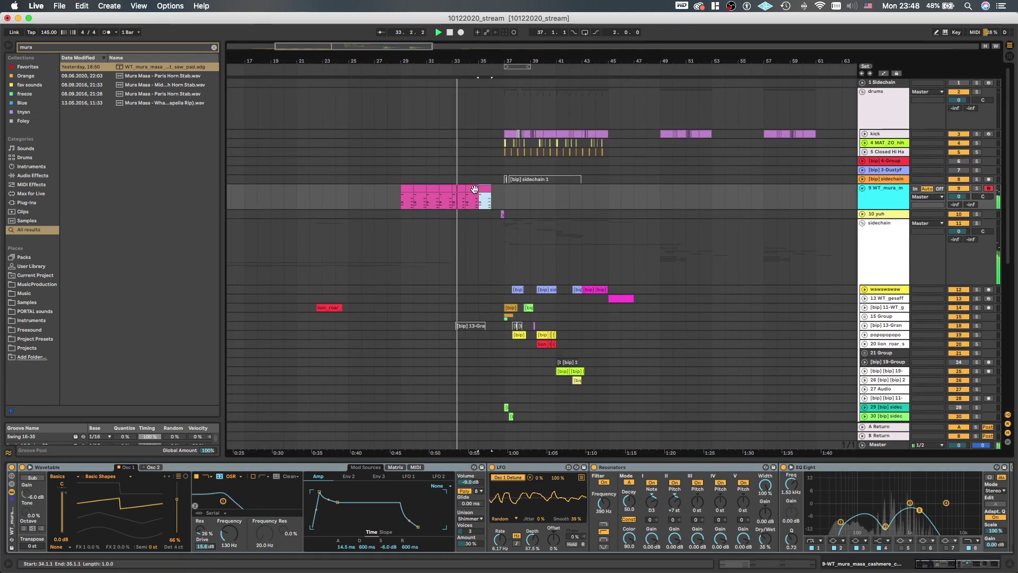
Listen to how the extended pad pattern leads into the section at bar 37
{"action": "scroll", "coordinate": [488, 190], "scroll_direction": "up", "scroll_amount": 2}
{"action": "scroll", "coordinate": [489, 191], "scroll_direction": "down", "scroll_amount": 2}
{"action": "scroll", "coordinate": [500, 196], "scroll_direction": "up", "scroll_amount": 3}
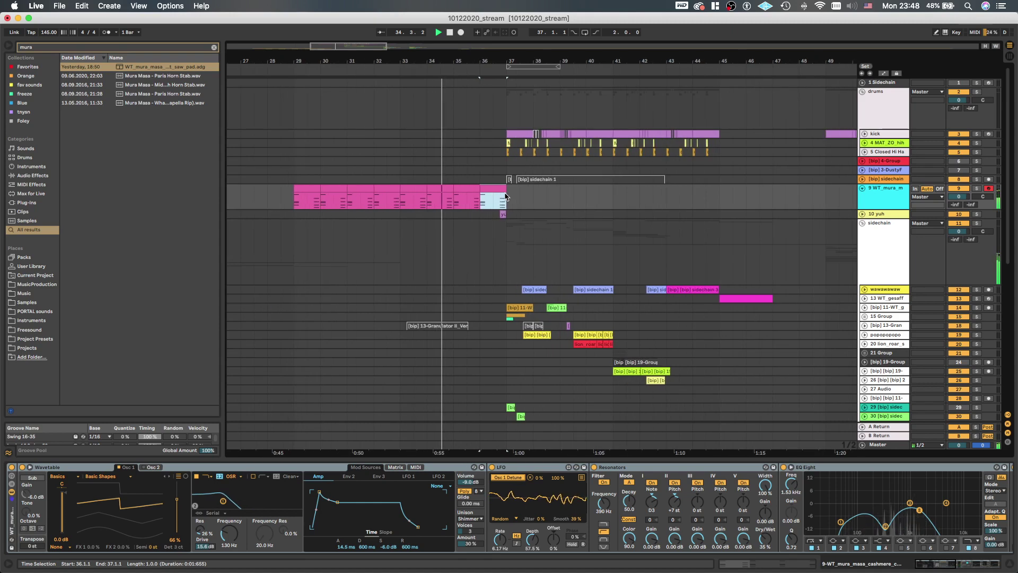
{"action": "scroll", "coordinate": [502, 198], "scroll_direction": "down", "scroll_amount": 1}
{"action": "scroll", "coordinate": [501, 198], "scroll_direction": "left", "scroll_amount": 1}
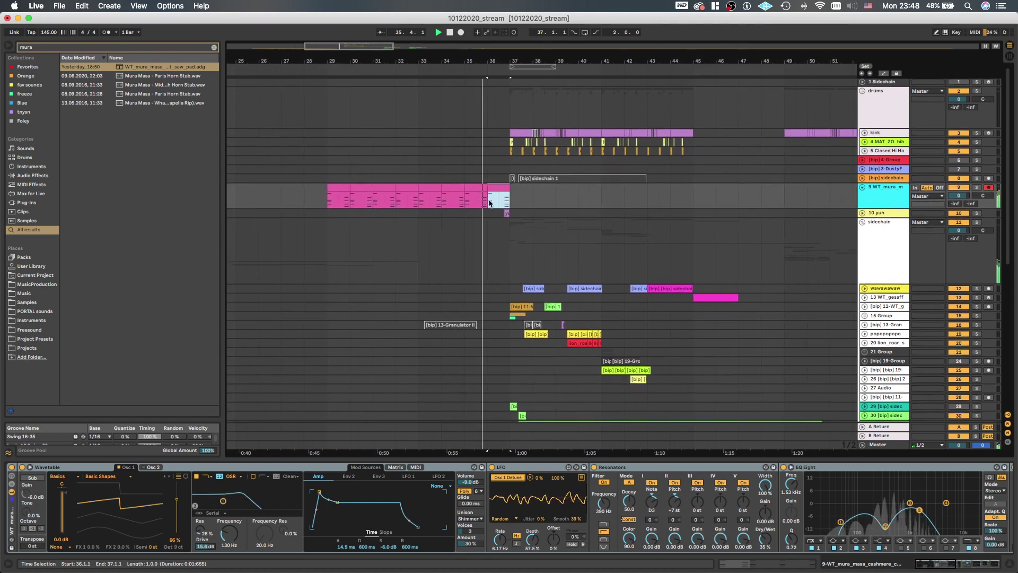
{"action": "scroll", "coordinate": [484, 203], "scroll_direction": "up", "scroll_amount": 2}
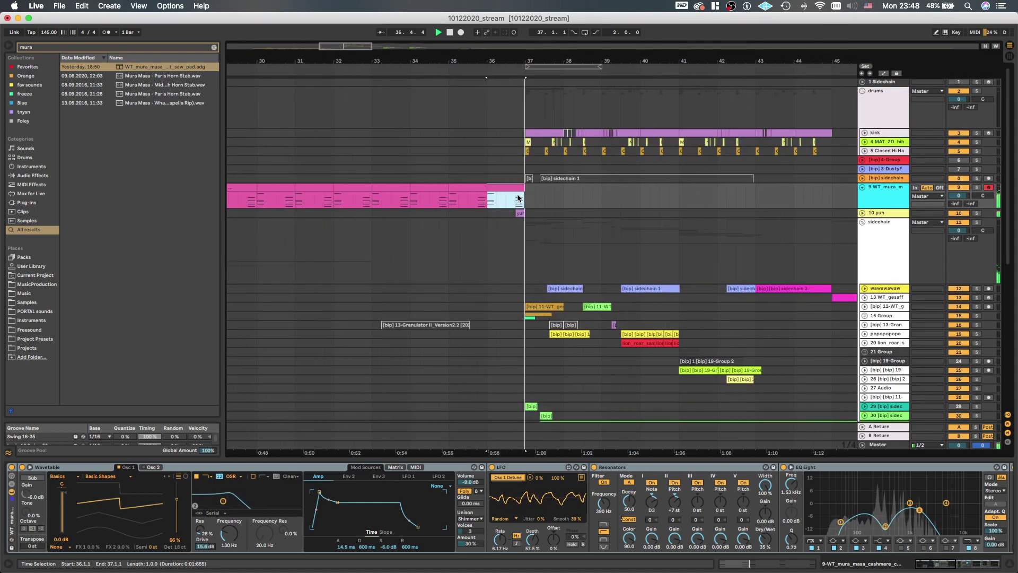
{"action": "scroll", "coordinate": [522, 191], "scroll_direction": "down", "scroll_amount": 3}
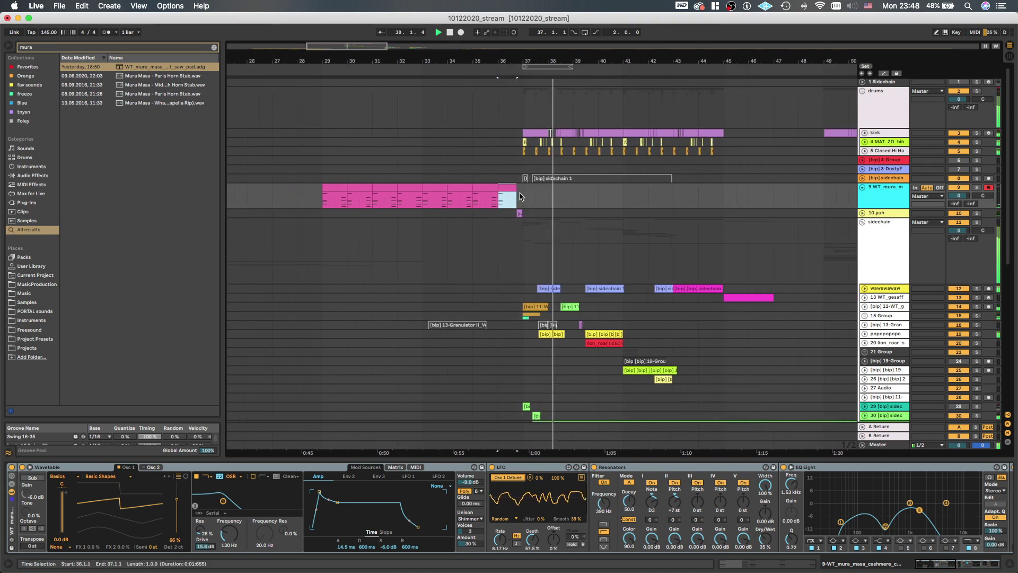
Select the pad's bars 33 to 37 and replay the lead-in from 35.3.1
{"action": "left_click", "coordinate": [523, 197]}
{"action": "left_click_drag", "start_coordinate": [523, 197], "coordinate": [422, 199]}
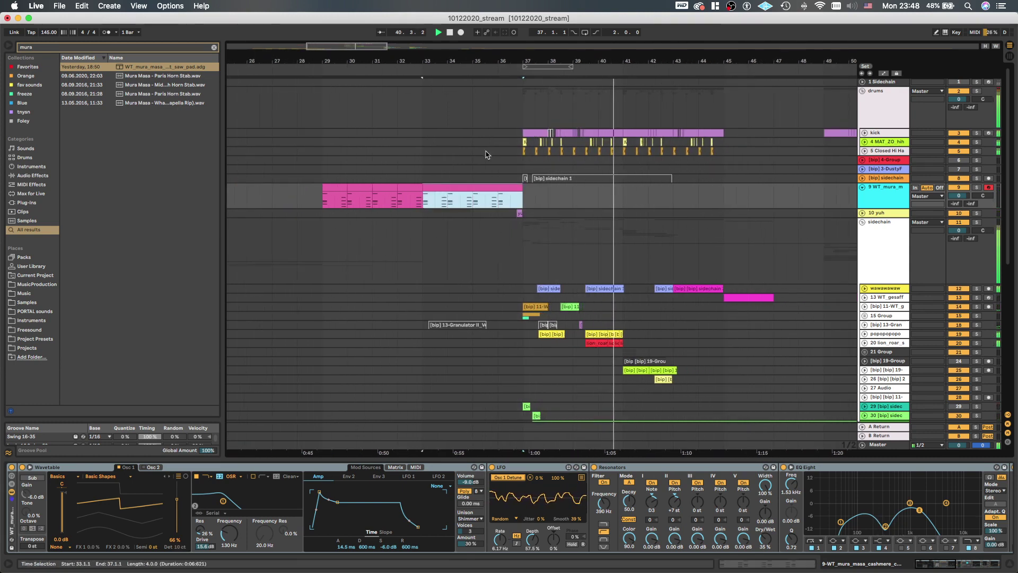
{"action": "scroll", "coordinate": [505, 198], "scroll_direction": "up", "scroll_amount": 1}
{"action": "left_click", "coordinate": [485, 198]}
{"action": "key", "text": "space"}
{"action": "key", "text": "space"}
{"action": "scroll", "coordinate": [498, 197], "scroll_direction": "up", "scroll_amount": 3}
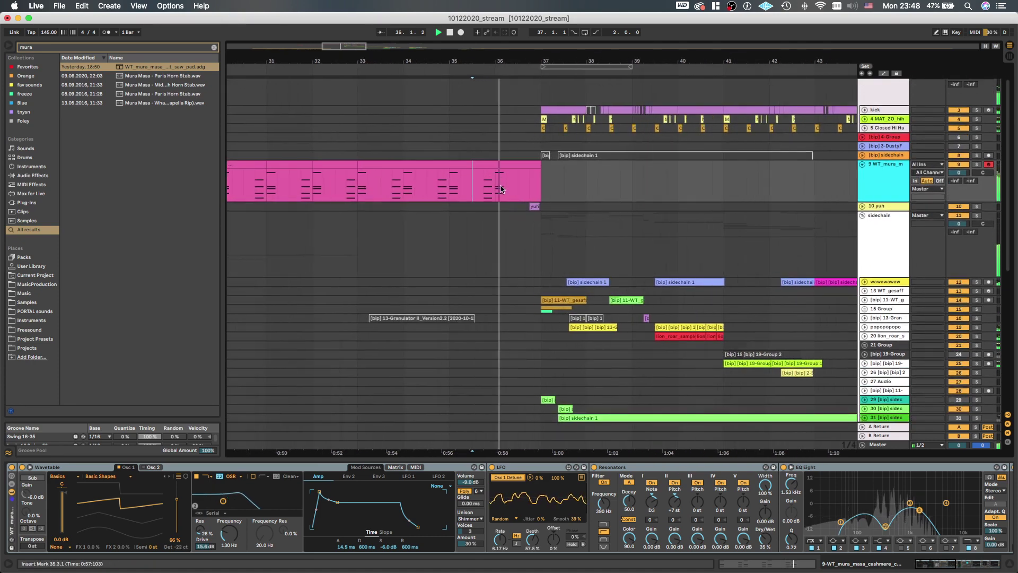
Listen to how the pad's last bar leads into the section at bar 37 and look over the surrounding arrangement
{"action": "left_click", "coordinate": [495, 189]}
{"action": "left_click_drag", "start_coordinate": [494, 189], "coordinate": [525, 190]}
{"action": "scroll", "coordinate": [524, 191], "scroll_direction": "down", "scroll_amount": 3}
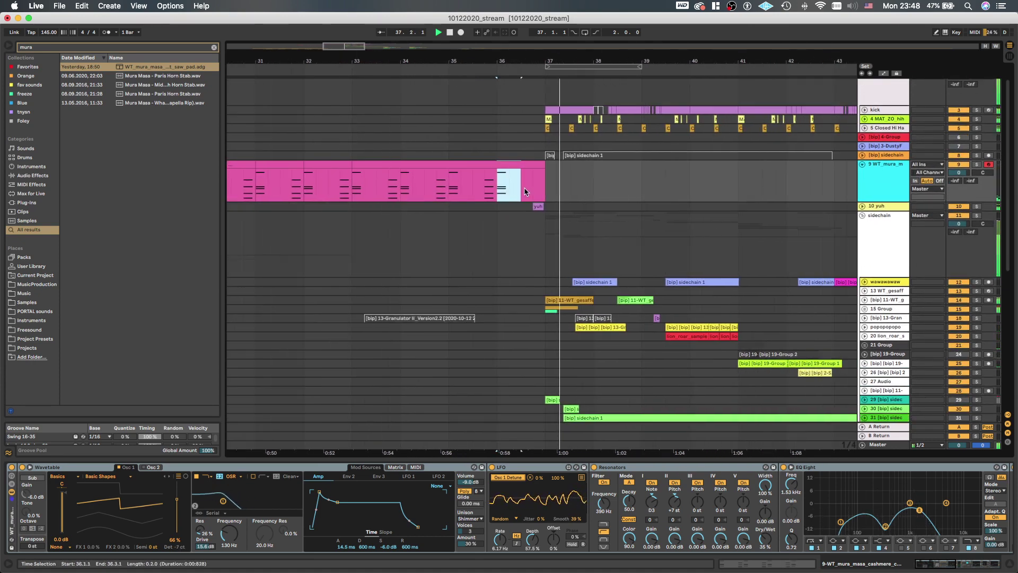
{"action": "scroll", "coordinate": [525, 191], "scroll_direction": "down", "scroll_amount": 3}
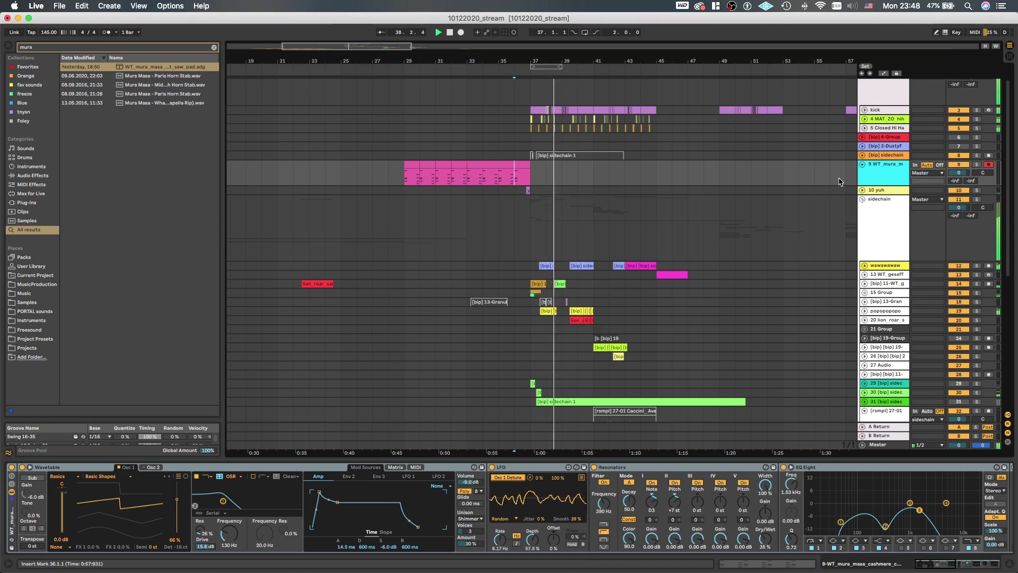
{"action": "left_click", "coordinate": [868, 177]}
{"action": "scroll", "coordinate": [436, 177], "scroll_direction": "down", "scroll_amount": 3}
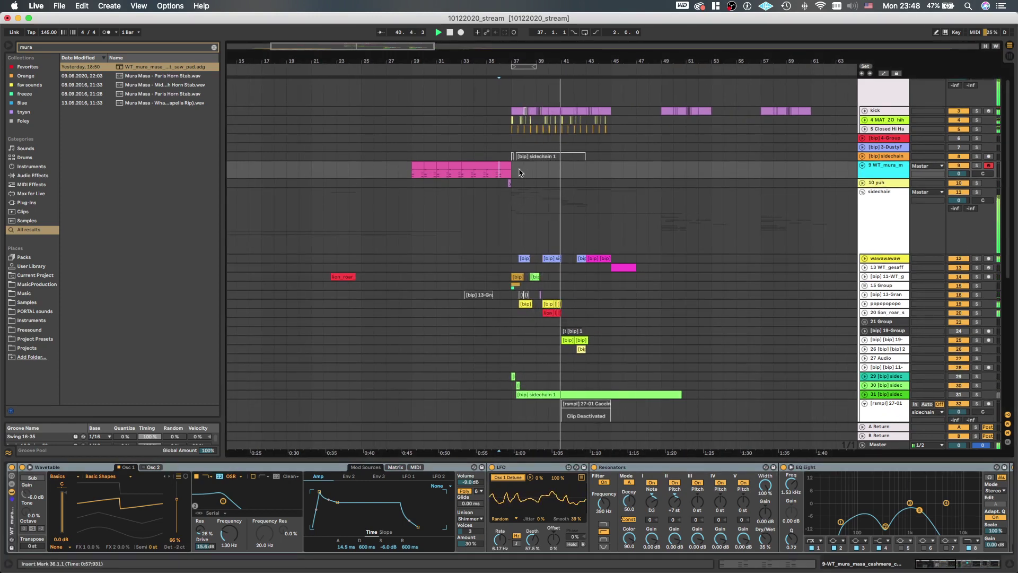
Add a MIDI track below the saw pad track and load the Operator synth onto it
{"action": "left_click", "coordinate": [900, 176]}
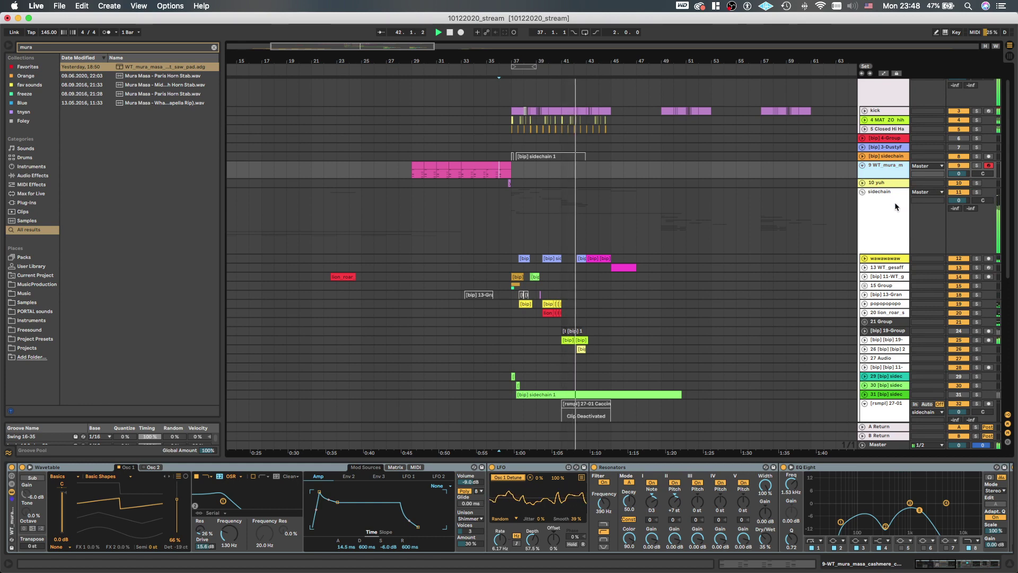
{"action": "key", "text": "super+t"}
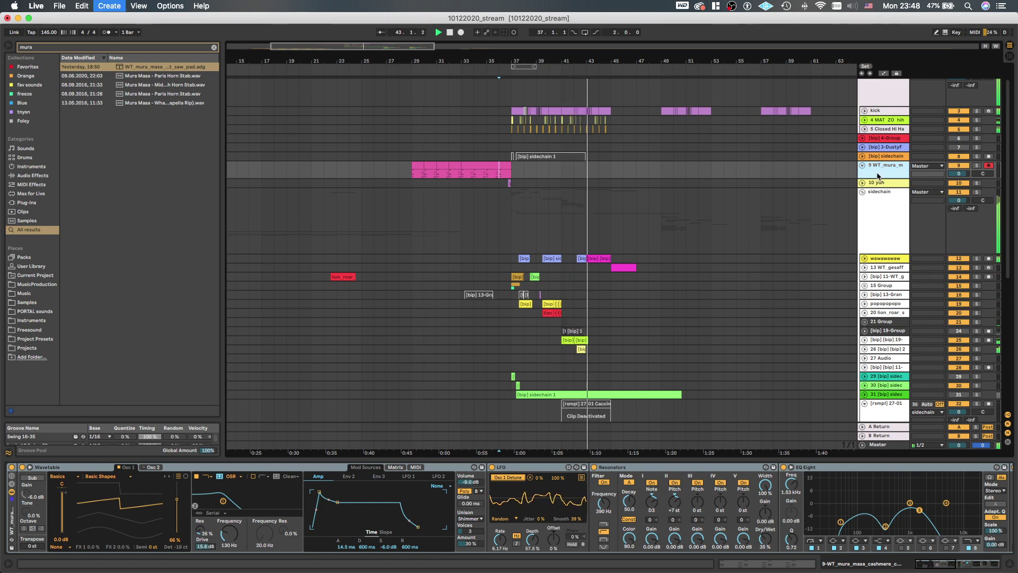
{"action": "key", "text": "super+f"}
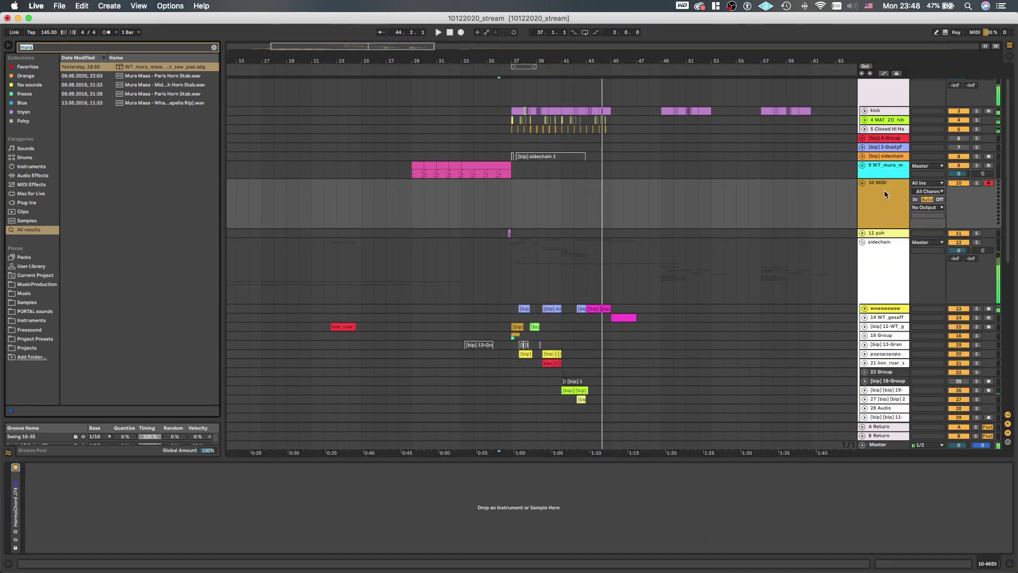
{"action": "type", "text": "opera"}
{"action": "key", "text": "Down"}
{"action": "key", "text": "Return"}
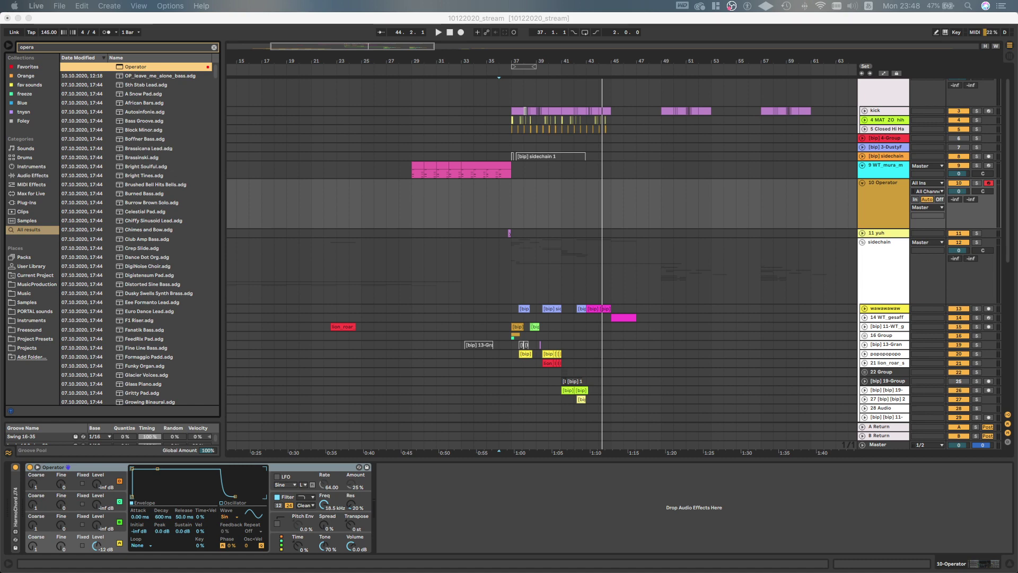
Create an empty four-bar MIDI clip on the Operator track from bar 37 to 41 and play it soloed
{"action": "left_click_drag", "start_coordinate": [508, 189], "coordinate": [572, 201]}
{"action": "key", "text": "super+shift+m"}
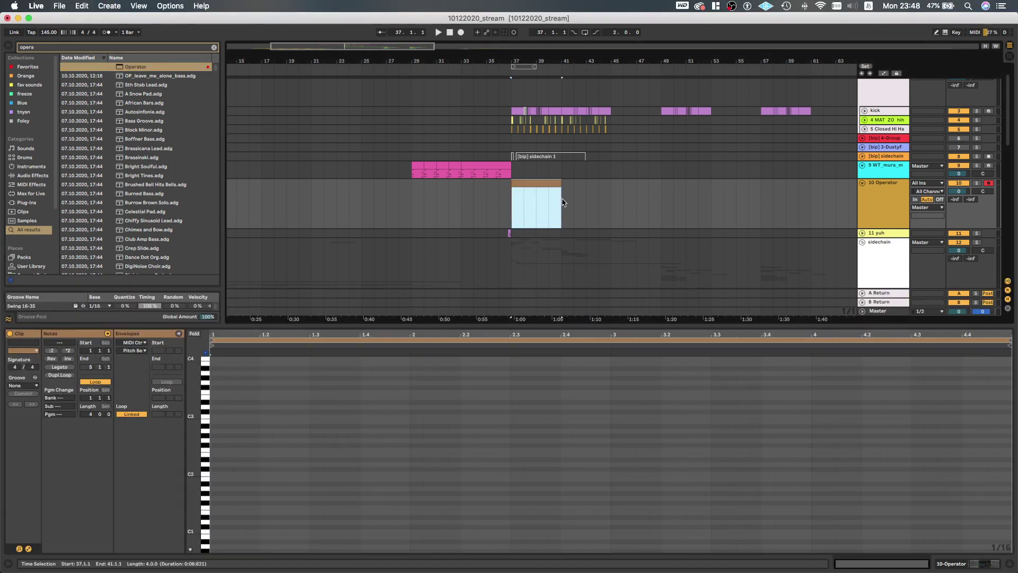
{"action": "key", "text": "space"}
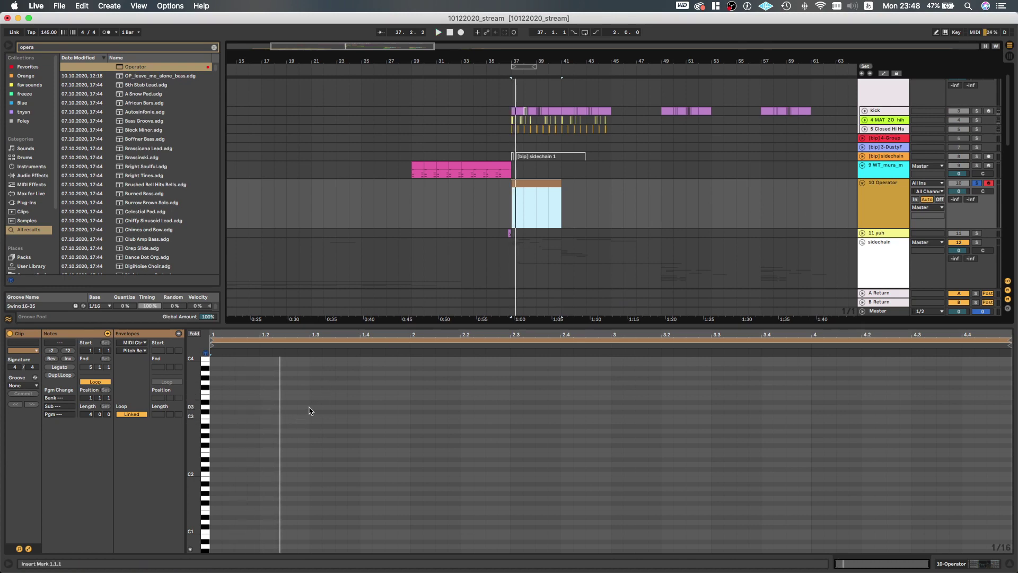
Add an E0 bass note in the Operator clip from 1.3 to the start of its bar 2
{"action": "double_click", "coordinate": [315, 383]}
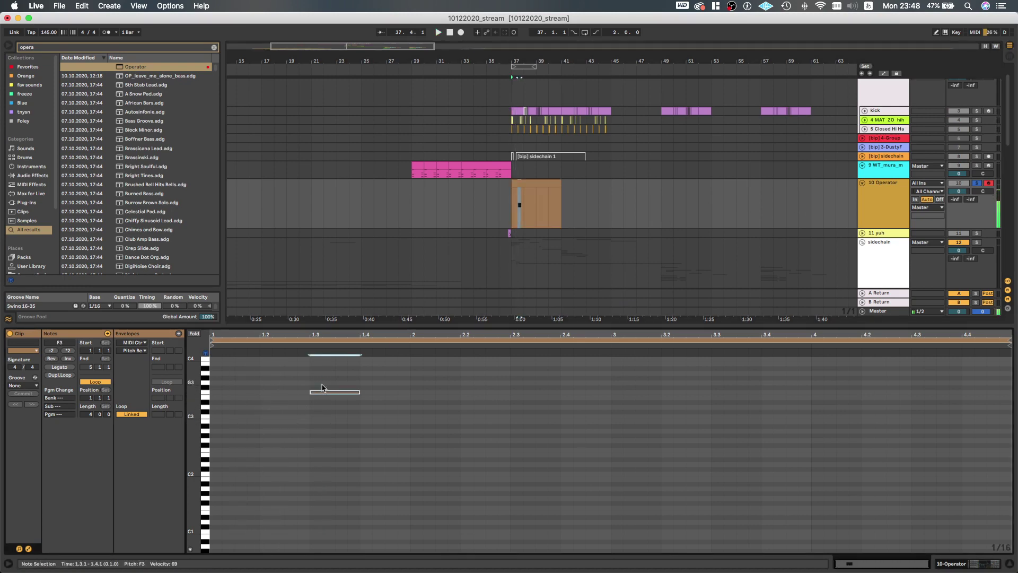
{"action": "key", "text": "Down"}
{"action": "key", "text": "shift+Down"}
{"action": "key", "text": "shift+Down"}
{"action": "key", "text": "shift+Down"}
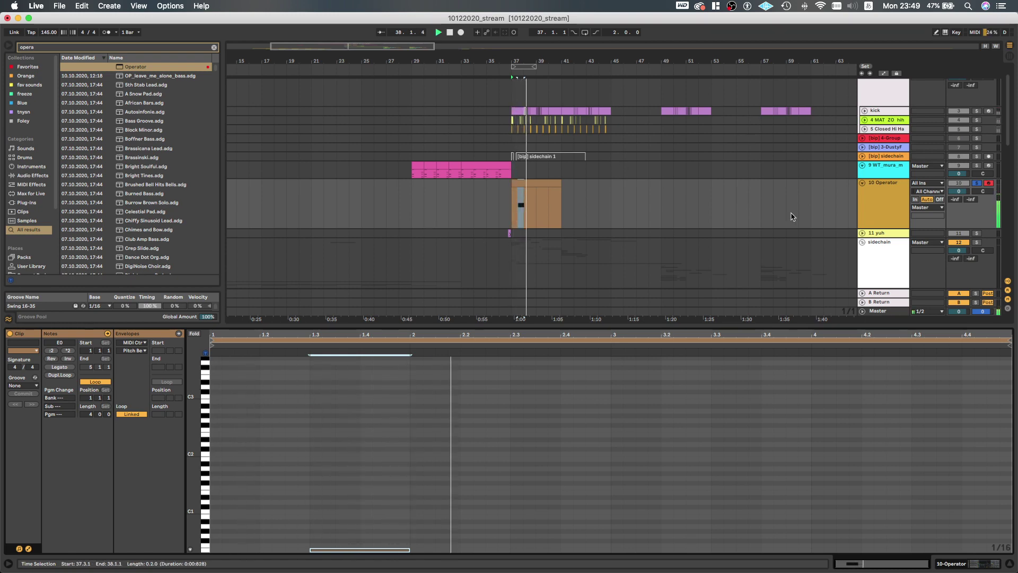
Duplicate the Operator section from 37.3.1 to about 38.4.3 once, unsolo the track and show its devices
{"action": "scroll", "coordinate": [523, 214], "scroll_direction": "up", "scroll_amount": 4}
{"action": "left_click_drag", "start_coordinate": [512, 214], "coordinate": [547, 216]}
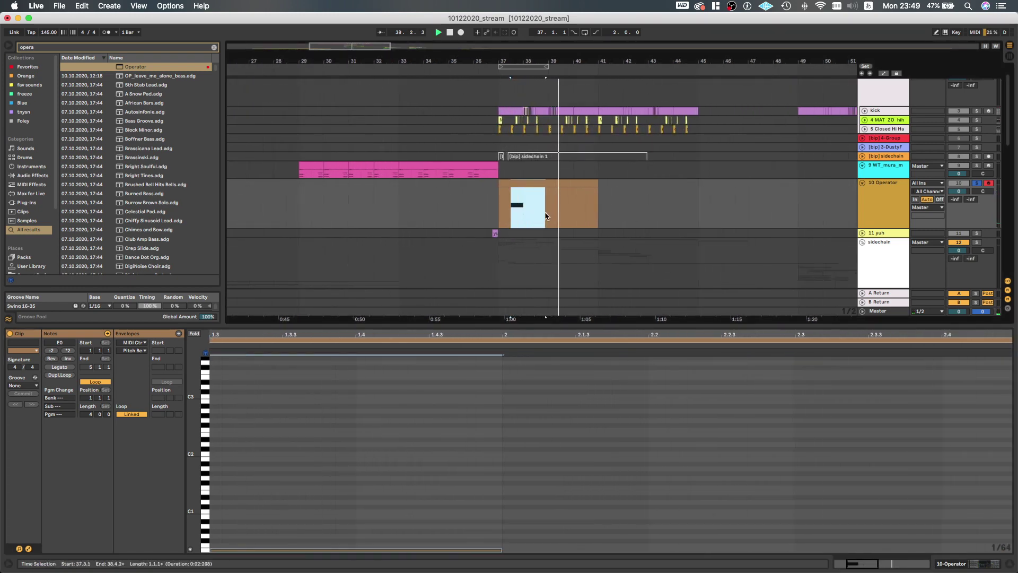
{"action": "key", "text": "super+d"}
{"action": "left_click", "coordinate": [515, 216]}
{"action": "key", "text": "s"}
{"action": "key", "text": "Tab"}
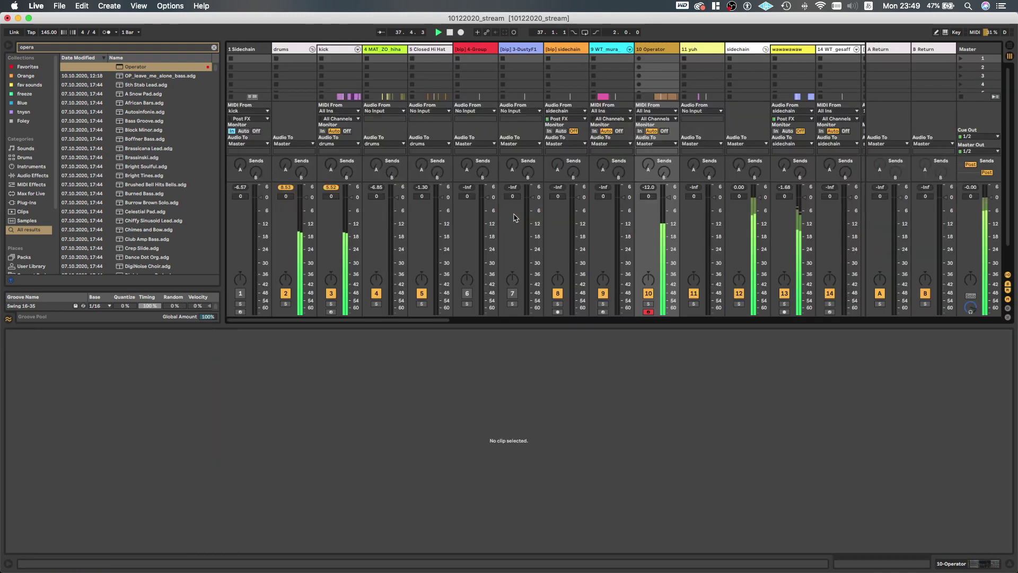
{"action": "key", "text": "Tab"}
{"action": "key", "text": "shift+Tab"}
{"action": "scroll", "coordinate": [526, 211], "scroll_direction": "down", "scroll_amount": 2}
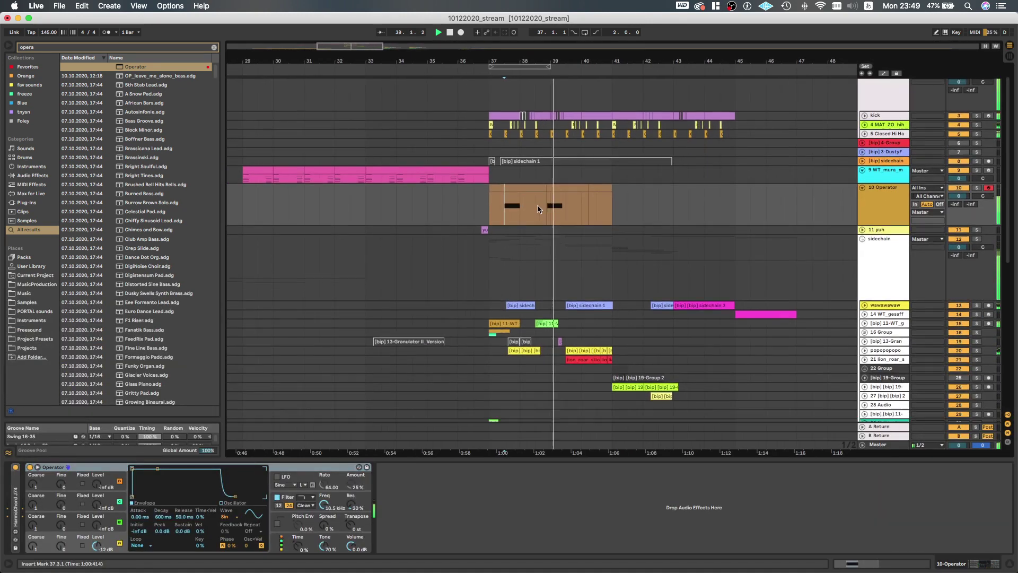
Duplicate the Operator section from the second bass note up to 40.1.1 to add a third note
{"action": "scroll", "coordinate": [572, 207], "scroll_direction": "up", "scroll_amount": 5}
{"action": "left_click_drag", "start_coordinate": [532, 212], "coordinate": [570, 212]}
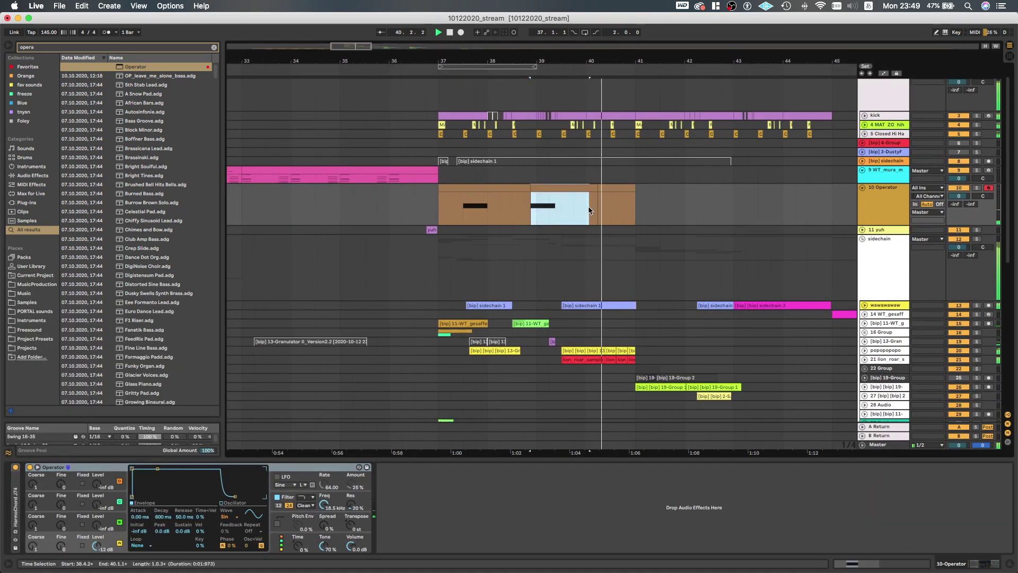
{"action": "key", "text": "super+d"}
{"action": "left_click", "coordinate": [533, 214]}
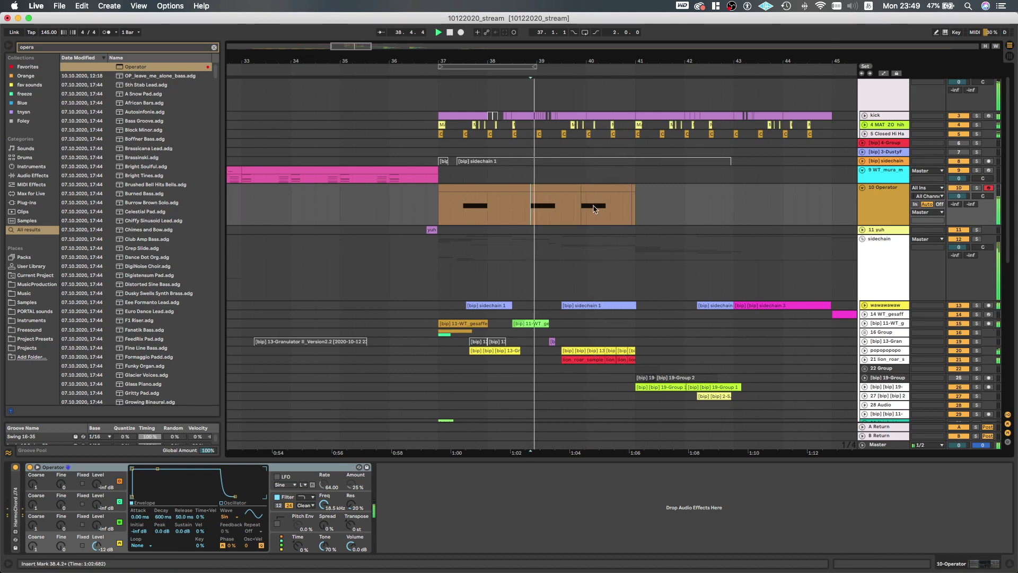
Try to duplicate the opening part of the third bass note and undo the duplication
{"action": "scroll", "coordinate": [582, 191], "scroll_direction": "up", "scroll_amount": 3}
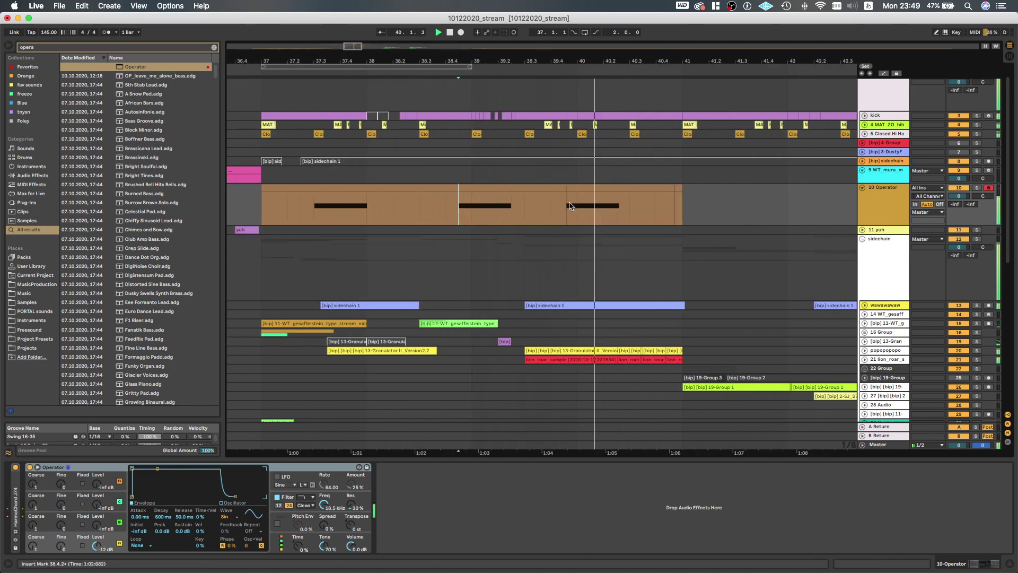
{"action": "left_click_drag", "start_coordinate": [565, 208], "coordinate": [610, 211]}
{"action": "key", "text": "space"}
{"action": "key", "text": "super+d"}
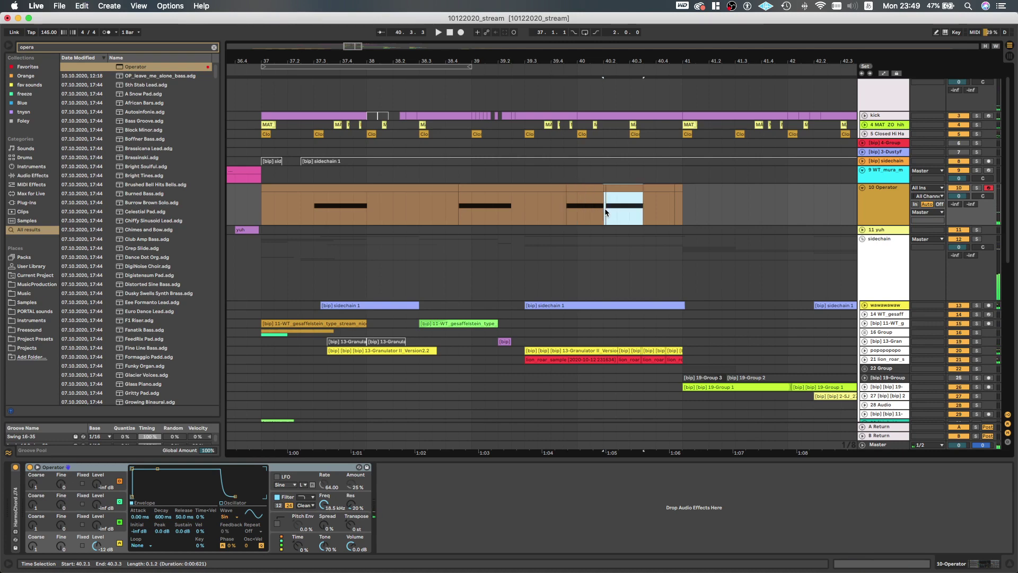
{"action": "key", "text": "super+z"}
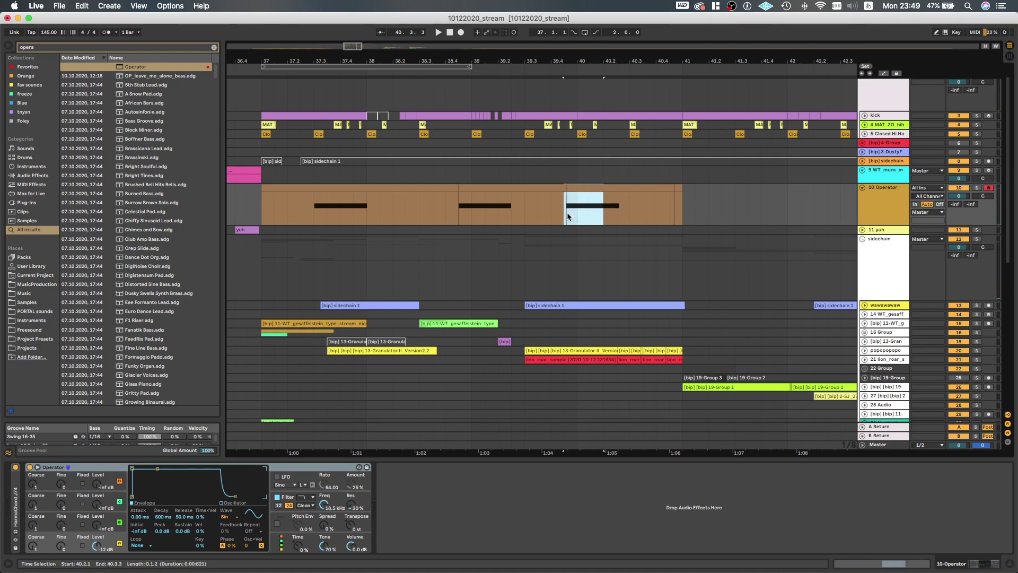
Examine the start timing of the second and third bass notes and play the line from 38.3.4
{"action": "left_click", "coordinate": [567, 212]}
{"action": "scroll", "coordinate": [568, 212], "scroll_direction": "up", "scroll_amount": 2}
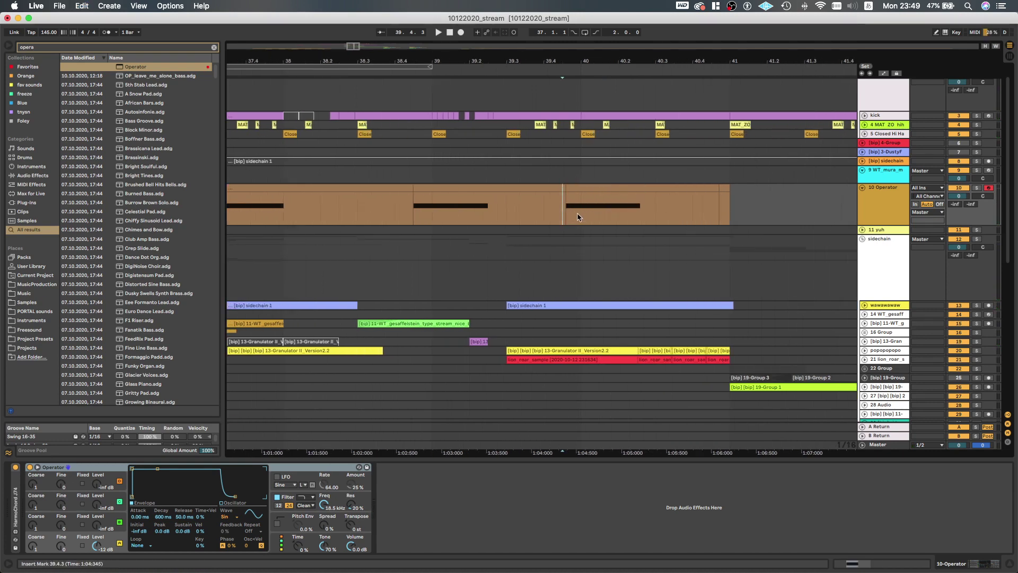
{"action": "scroll", "coordinate": [546, 214], "scroll_direction": "up", "scroll_amount": 2}
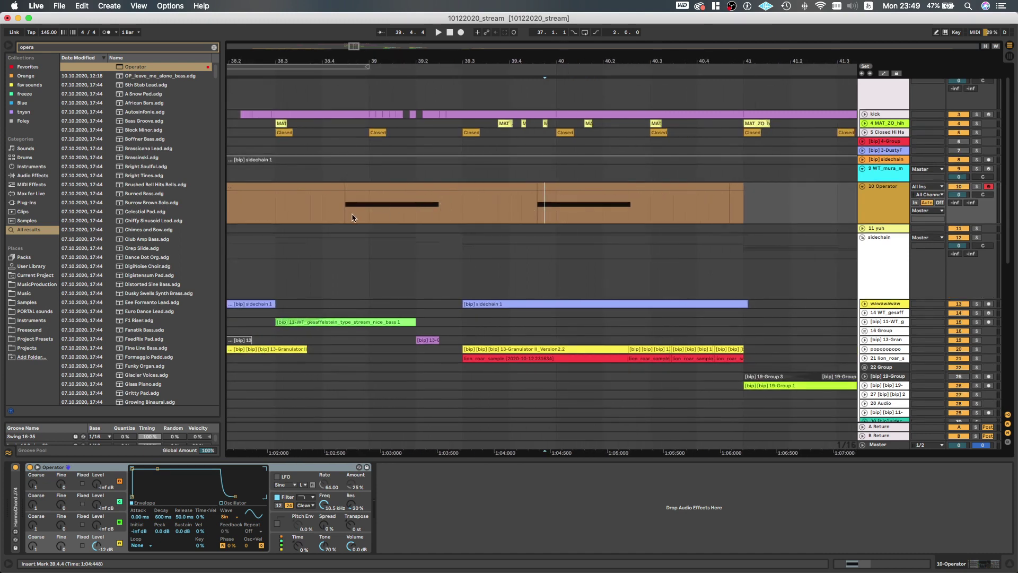
{"action": "left_click_drag", "start_coordinate": [353, 218], "coordinate": [357, 220]}
{"action": "scroll", "coordinate": [504, 212], "scroll_direction": "up", "scroll_amount": 3}
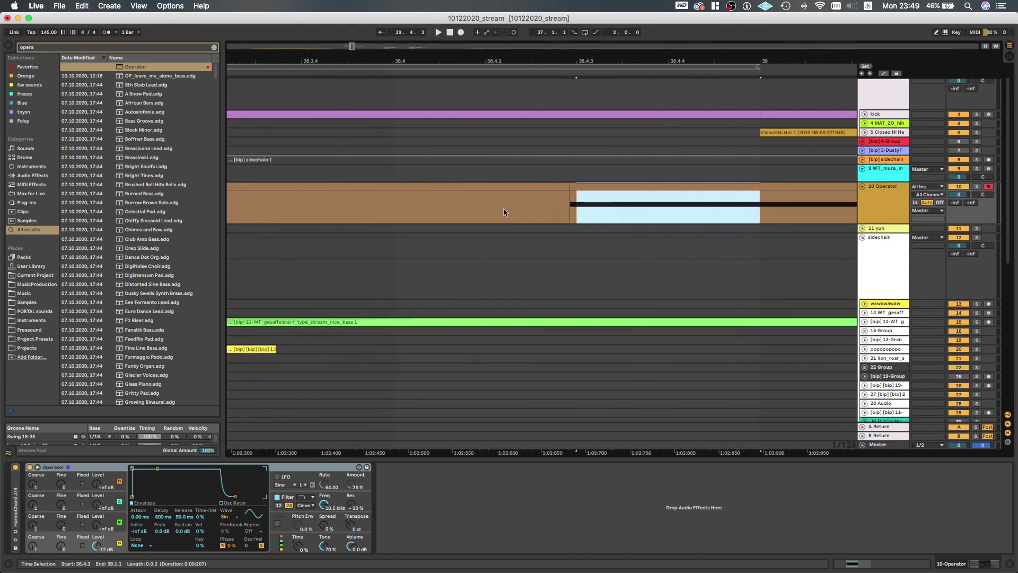
{"action": "scroll", "coordinate": [563, 215], "scroll_direction": "down", "scroll_amount": 3}
{"action": "left_click", "coordinate": [512, 215]}
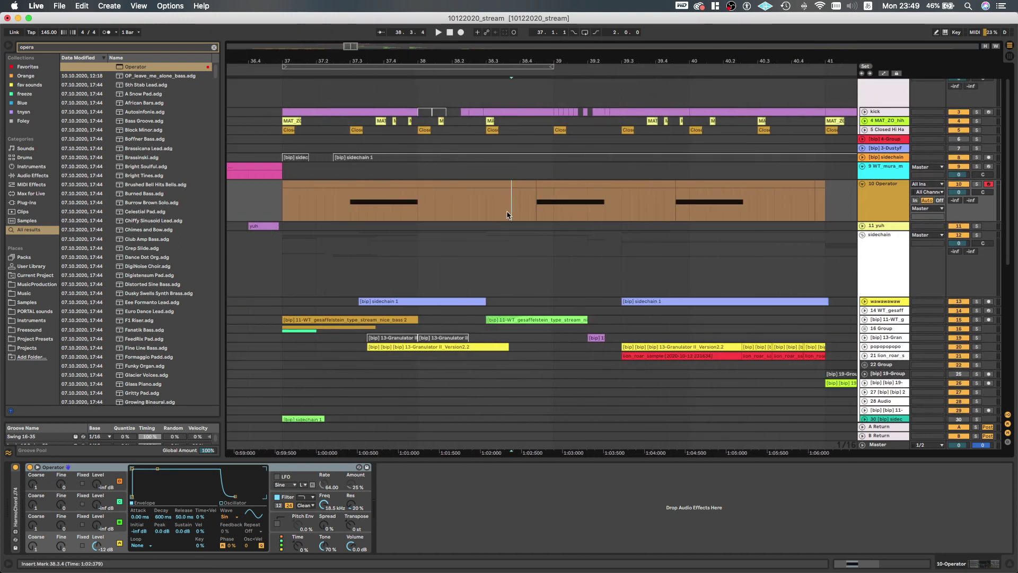
{"action": "key", "text": "space"}
{"action": "scroll", "coordinate": [509, 213], "scroll_direction": "right", "scroll_amount": 2}
{"action": "scroll", "coordinate": [522, 202], "scroll_direction": "up", "scroll_amount": 1}
{"action": "scroll", "coordinate": [522, 202], "scroll_direction": "right", "scroll_amount": 4}
{"action": "scroll", "coordinate": [528, 212], "scroll_direction": "down", "scroll_amount": 3}
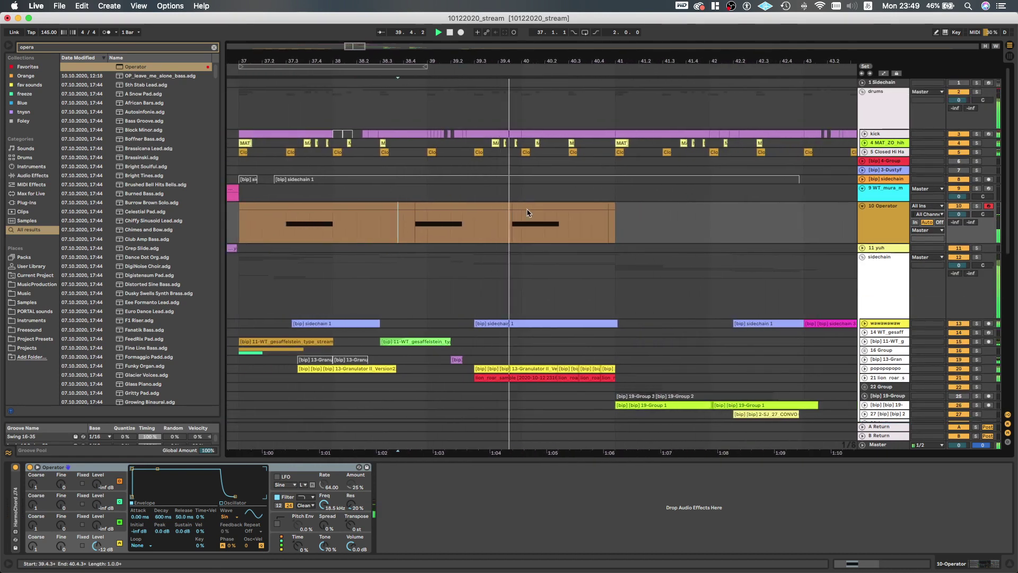
{"action": "scroll", "coordinate": [533, 214], "scroll_direction": "up", "scroll_amount": 2}
{"action": "scroll", "coordinate": [539, 216], "scroll_direction": "down", "scroll_amount": 1}
{"action": "scroll", "coordinate": [539, 216], "scroll_direction": "right", "scroll_amount": 1}
{"action": "key", "text": "space"}
Split the Operator clip at 40.2.3 near the end of the third bass note and open the split-off part
{"action": "scroll", "coordinate": [539, 216], "scroll_direction": "up", "scroll_amount": 3}
{"action": "scroll", "coordinate": [539, 215], "scroll_direction": "up", "scroll_amount": 1}
{"action": "left_click", "coordinate": [536, 213]}
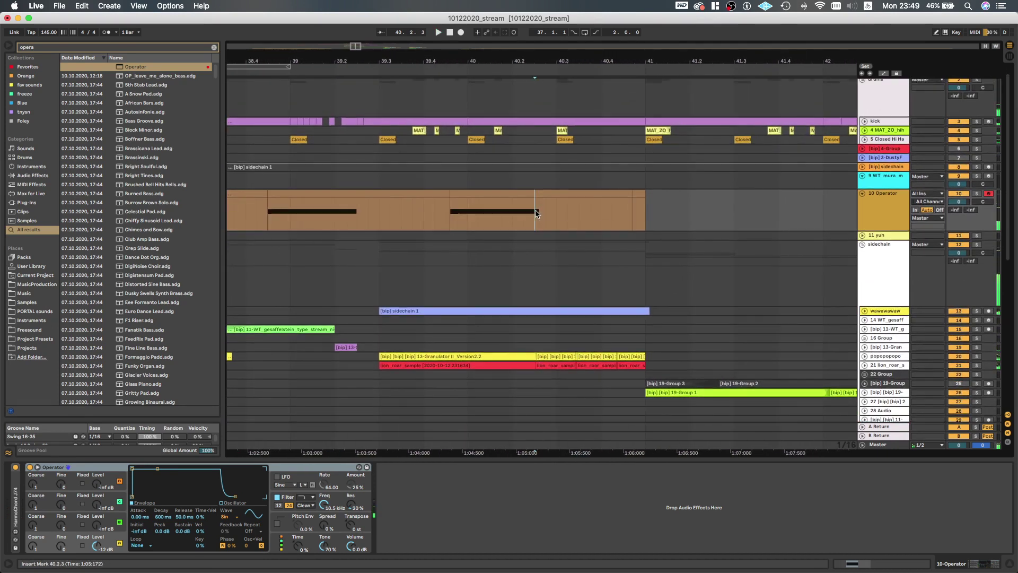
{"action": "scroll", "coordinate": [534, 213], "scroll_direction": "left", "scroll_amount": 1}
{"action": "key", "text": "super+e"}
{"action": "double_click", "coordinate": [545, 194]}
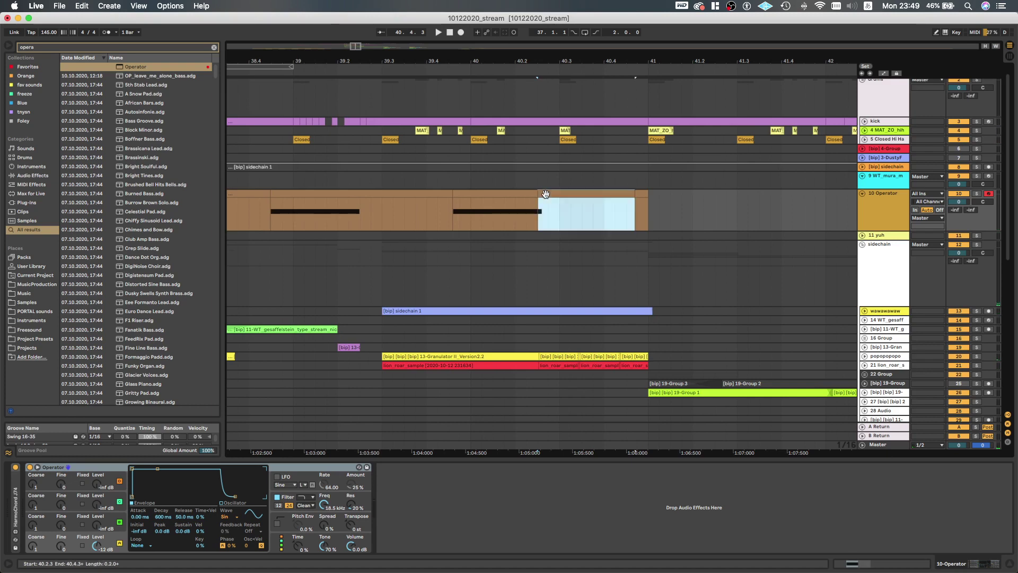
Add a note at the start of the split-off clip, transpose it to E0 and lengthen it to 2.1.2
{"action": "double_click", "coordinate": [236, 483]}
{"action": "key", "text": "Left"}
{"action": "key", "text": "Left"}
{"action": "key", "text": "Up"}
{"action": "key", "text": "Up"}
{"action": "key", "text": "Up"}
{"action": "key", "text": "Up"}
{"action": "key", "text": "Up"}
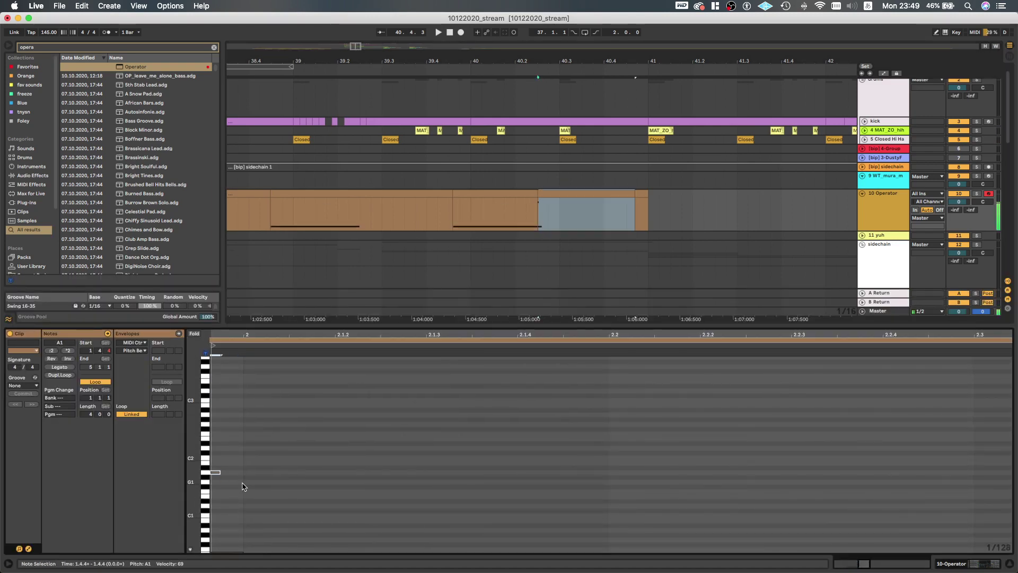
{"action": "key", "text": "Right"}
{"action": "key", "text": "Up"}
{"action": "key", "text": "Up"}
{"action": "key", "text": "Left"}
{"action": "key", "text": "Up"}
{"action": "key", "text": "Up"}
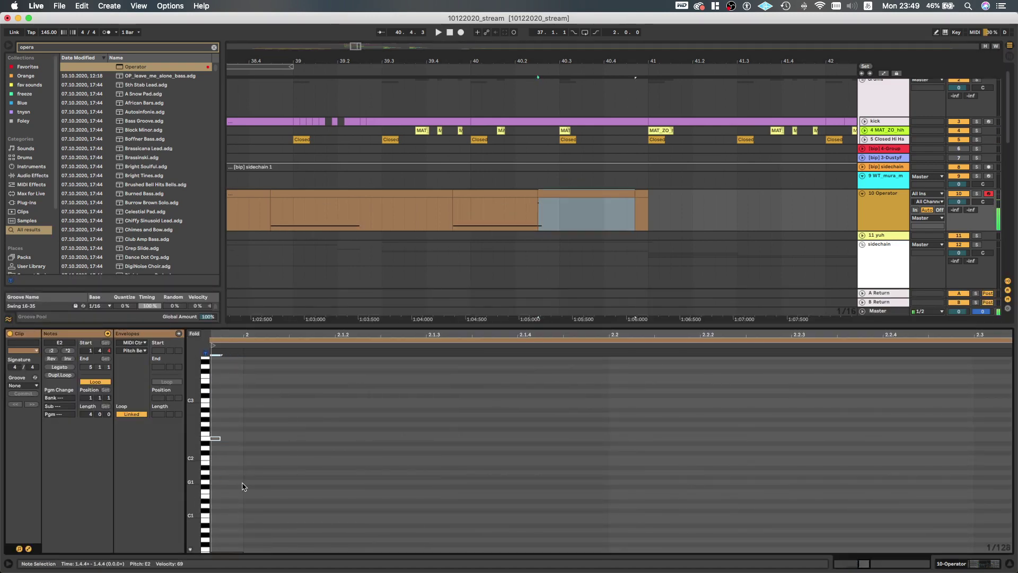
{"action": "key", "text": "shift+Up"}
{"action": "key", "text": "Down"}
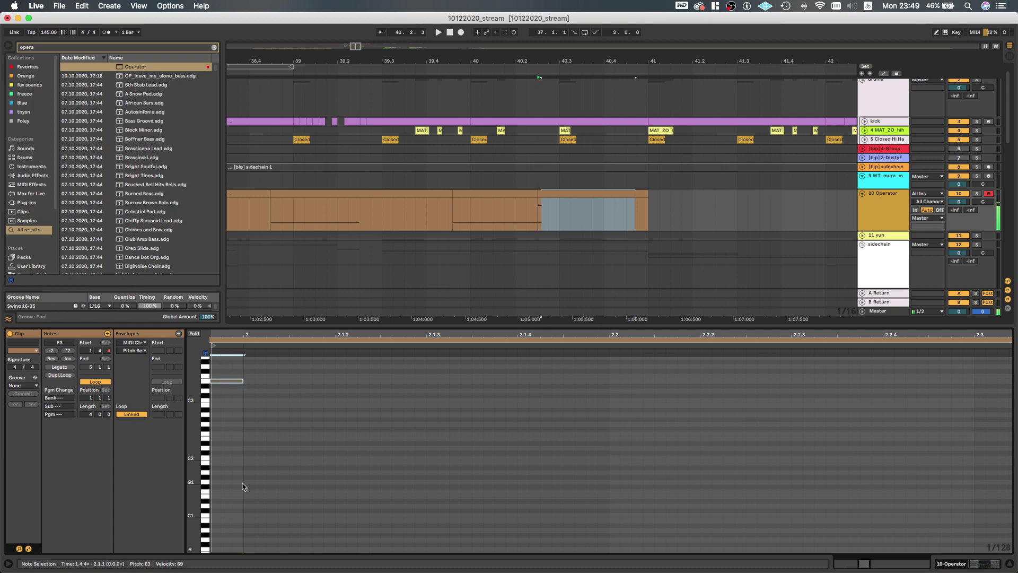
{"action": "key", "text": "shift+Down"}
{"action": "key", "text": "shift+Down"}
{"action": "key", "text": "shift+Down"}
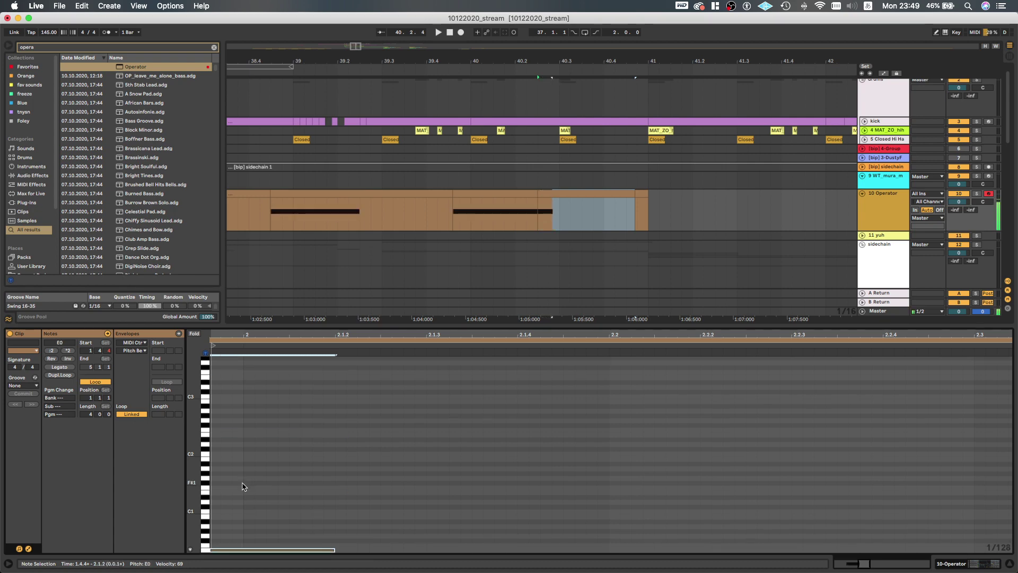
Audition the new E0 note and double its length twice
{"action": "key", "text": "space"}
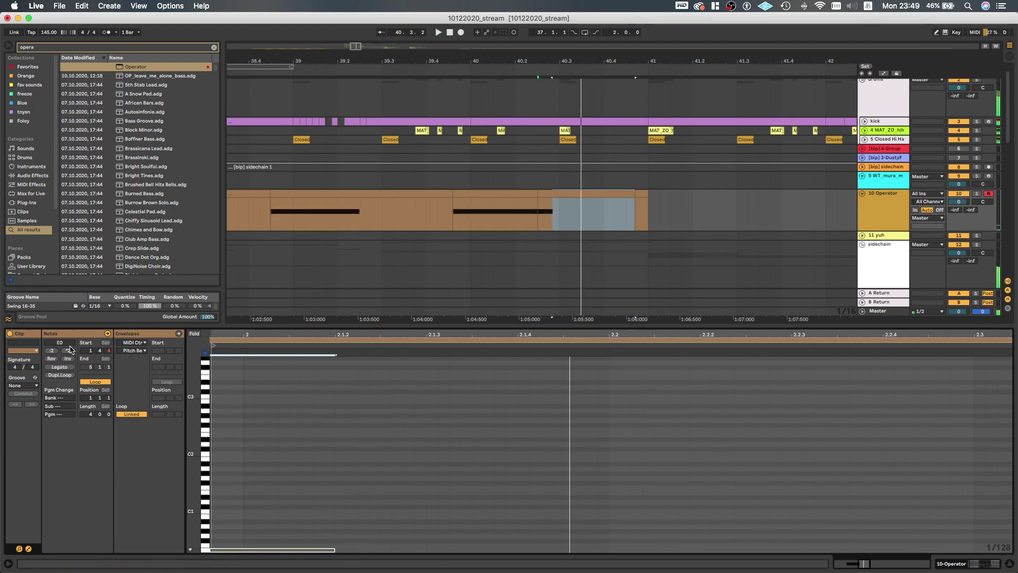
{"action": "double_click", "coordinate": [68, 350]}
{"action": "key", "text": "space"}
{"action": "left_click_drag", "start_coordinate": [723, 493], "coordinate": [701, 550]}
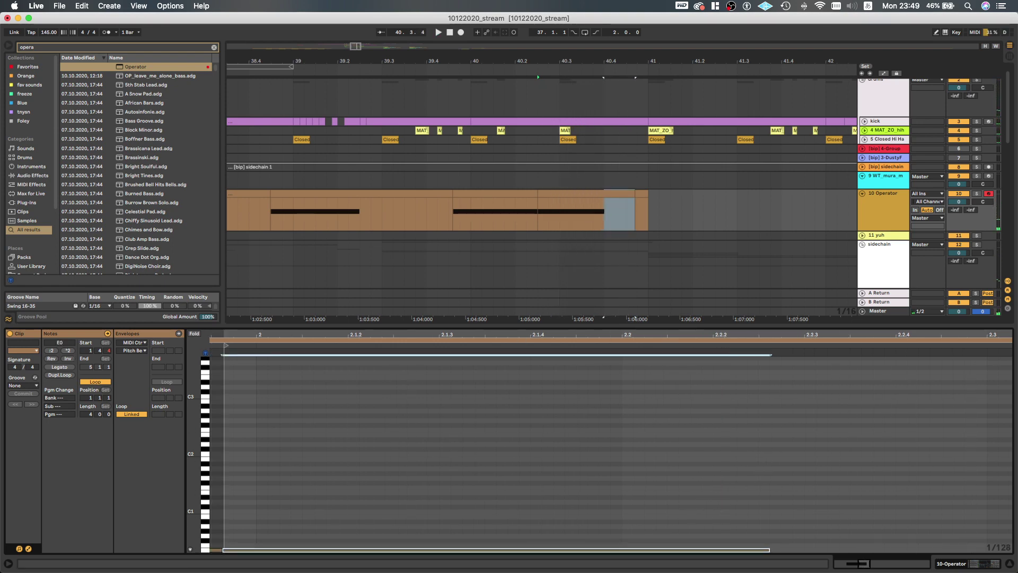
Examine the end of the lengthened E0 note and the join between the bass notes at 40.2.3
{"action": "left_click", "coordinate": [608, 194]}
{"action": "scroll", "coordinate": [605, 211], "scroll_direction": "up", "scroll_amount": 5}
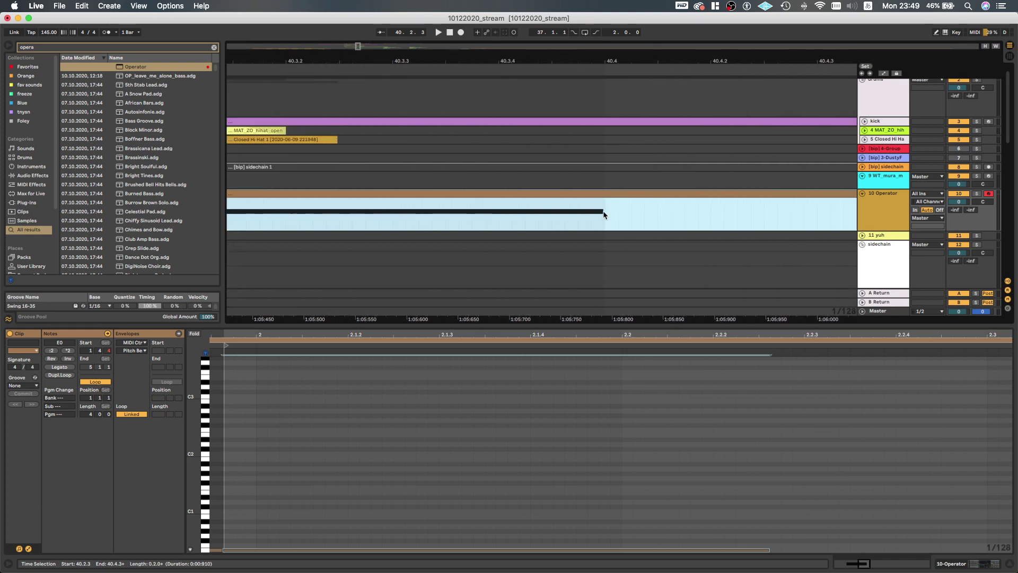
{"action": "scroll", "coordinate": [605, 215], "scroll_direction": "down", "scroll_amount": 3}
{"action": "scroll", "coordinate": [584, 216], "scroll_direction": "left", "scroll_amount": 2}
{"action": "left_click", "coordinate": [536, 216]}
{"action": "scroll", "coordinate": [536, 215], "scroll_direction": "up", "scroll_amount": 3}
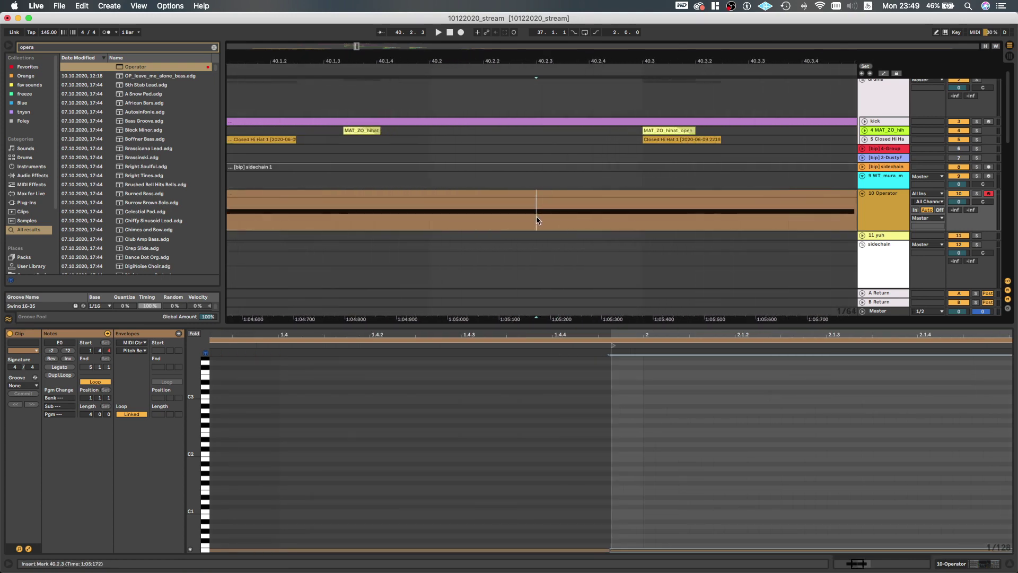
{"action": "right_click", "coordinate": [536, 217]}
{"action": "left_click", "coordinate": [537, 216]}
{"action": "scroll", "coordinate": [536, 217], "scroll_direction": "up", "scroll_amount": 1}
{"action": "scroll", "coordinate": [538, 218], "scroll_direction": "down", "scroll_amount": 4}
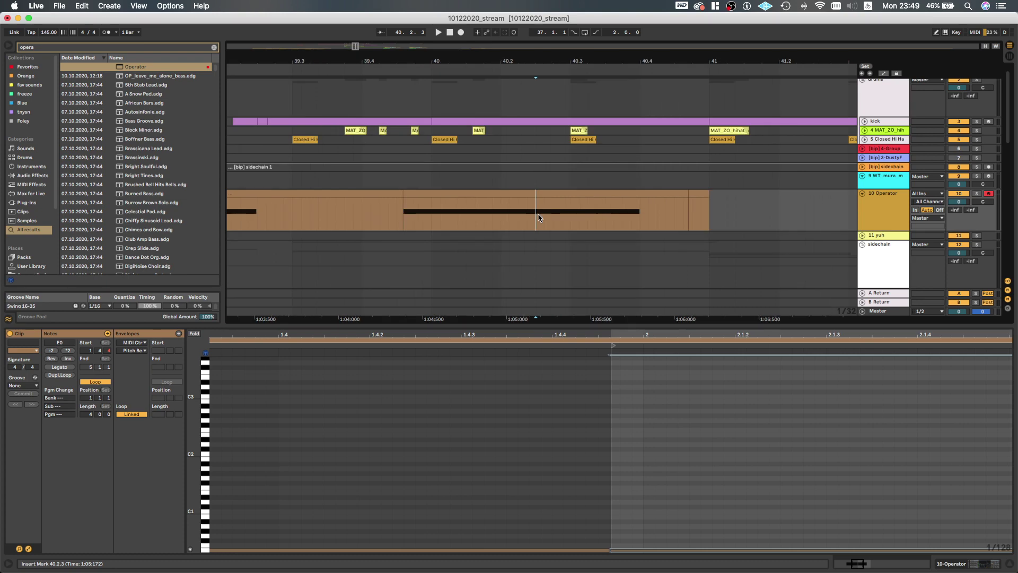
Duplicate the Operator clip section from 40.2.3 to 40.4.1 directly after itself, extending the third bass note
{"action": "left_click_drag", "start_coordinate": [539, 217], "coordinate": [637, 212]}
{"action": "key", "text": "space"}
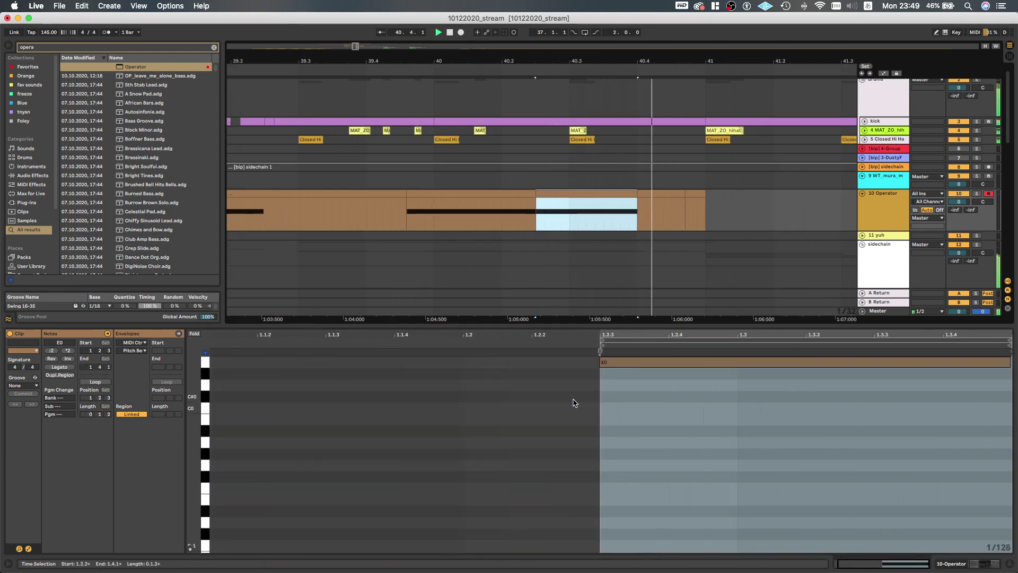
{"action": "key", "text": "space"}
{"action": "key", "text": "super+d"}
{"action": "scroll", "coordinate": [606, 198], "scroll_direction": "down", "scroll_amount": 4}
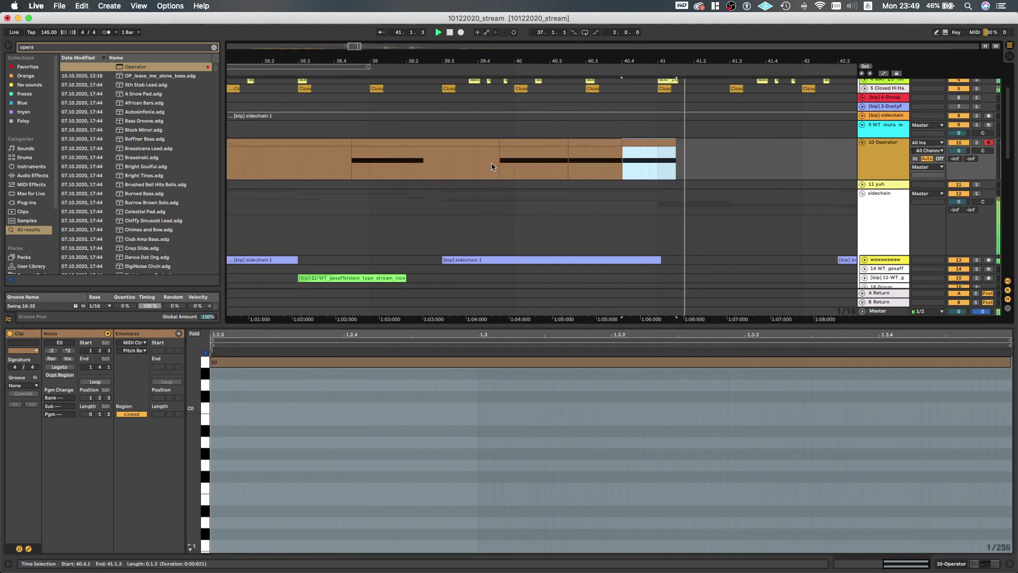
Play the extended bass note from 39.4.3 and bring up the Operator device controls
{"action": "left_click", "coordinate": [496, 167]}
{"action": "scroll", "coordinate": [496, 171], "scroll_direction": "up", "scroll_amount": 3}
{"action": "scroll", "coordinate": [493, 173], "scroll_direction": "down", "scroll_amount": 2}
{"action": "scroll", "coordinate": [489, 183], "scroll_direction": "down", "scroll_amount": 4}
{"action": "key", "text": "shift+Tab"}
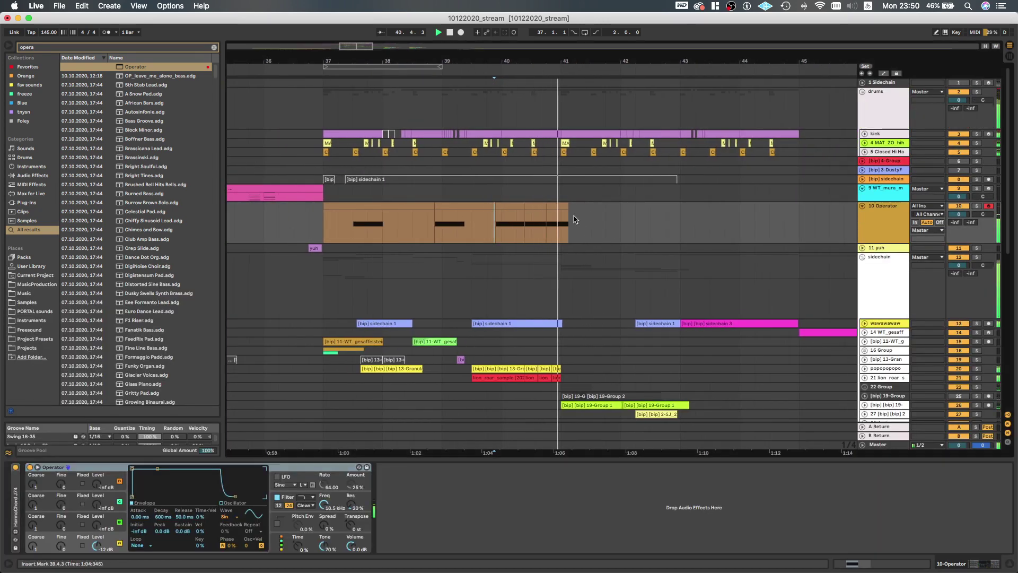
Trim the end of the last Operator clip back to 41.1.1 and audition the result
{"action": "key", "text": "space"}
{"action": "left_click_drag", "start_coordinate": [567, 208], "coordinate": [557, 208]}
{"action": "key", "text": "space"}
{"action": "key", "text": "super+z"}
{"action": "key", "text": "space"}
{"action": "key", "text": "space"}
{"action": "key", "text": "space"}
{"action": "key", "text": "space"}
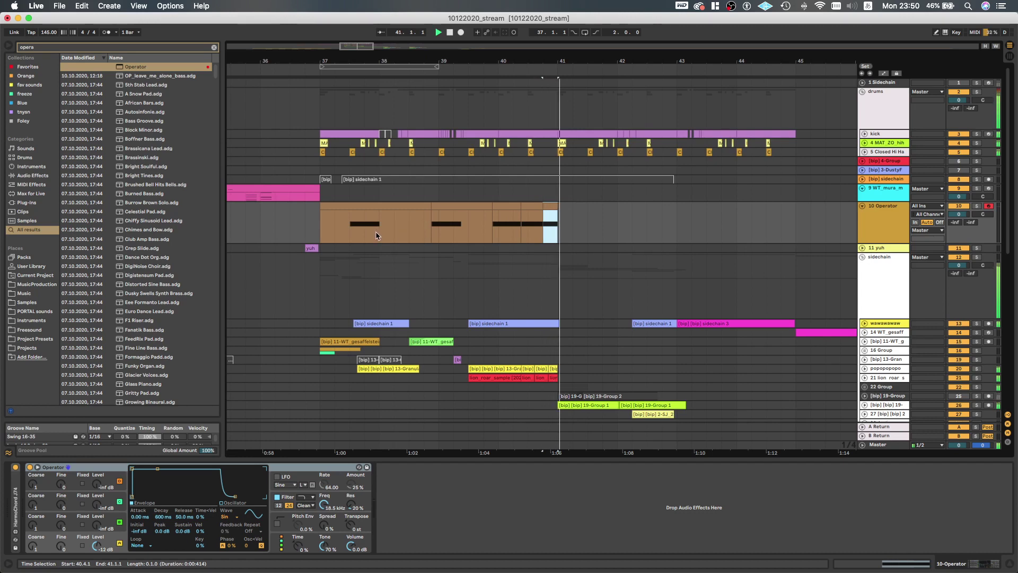
Solo the Operator track and audition the bass line from 37.3.1
{"action": "left_click", "coordinate": [349, 236]}
{"action": "key", "text": "space"}
{"action": "key", "text": "space"}
{"action": "double_click", "coordinate": [889, 212]}
{"action": "key", "text": "s"}
{"action": "key", "text": "space"}
{"action": "key", "text": "space"}
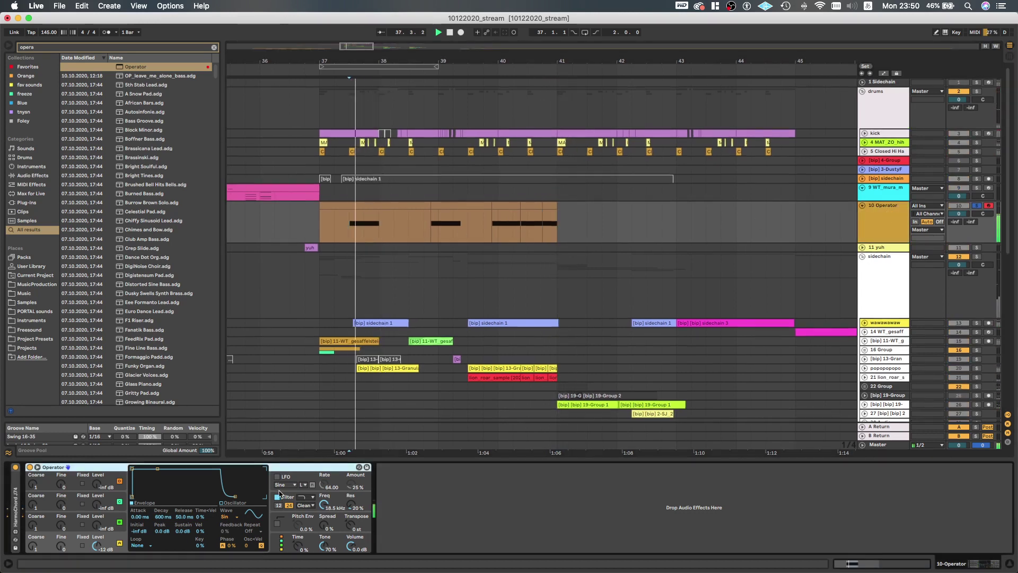
Enable Operator's pitch envelope at 100% amount and adjust its decay while auditioning the first bass note
{"action": "left_click", "coordinate": [278, 524]}
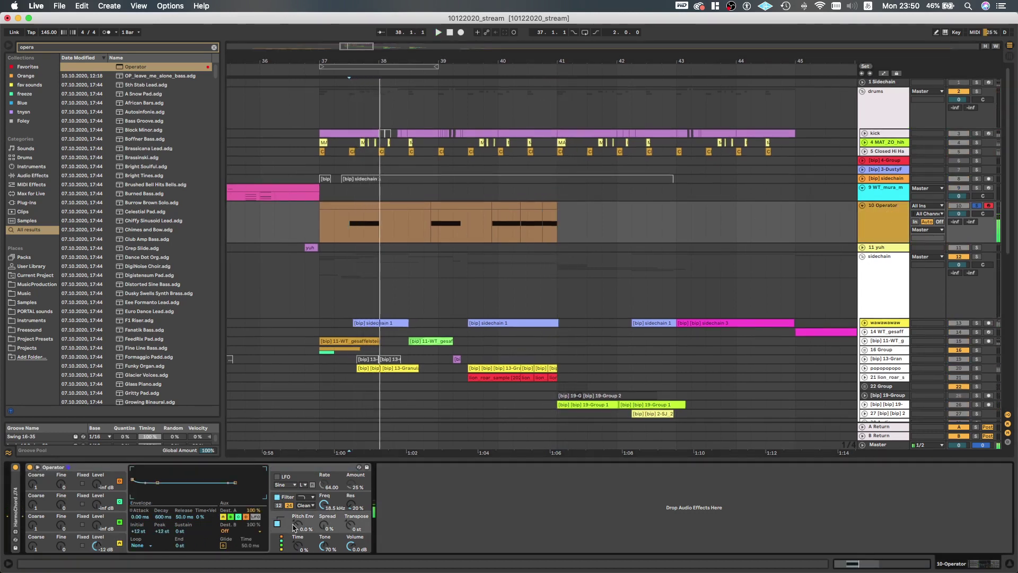
{"action": "left_click_drag", "start_coordinate": [161, 517], "coordinate": [159, 522]}
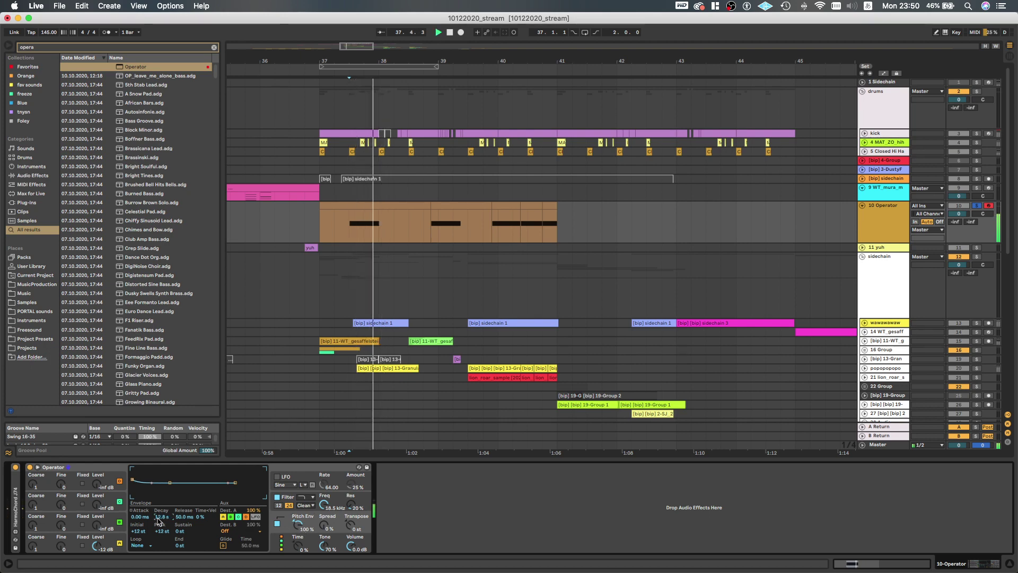
{"action": "key", "text": "space"}
{"action": "key", "text": "space"}
{"action": "left_click_drag", "start_coordinate": [168, 518], "coordinate": [163, 483]}
{"action": "key", "text": "space"}
{"action": "key", "text": "space"}
{"action": "key", "text": "space"}
{"action": "key", "text": "space"}
{"action": "key", "text": "space"}
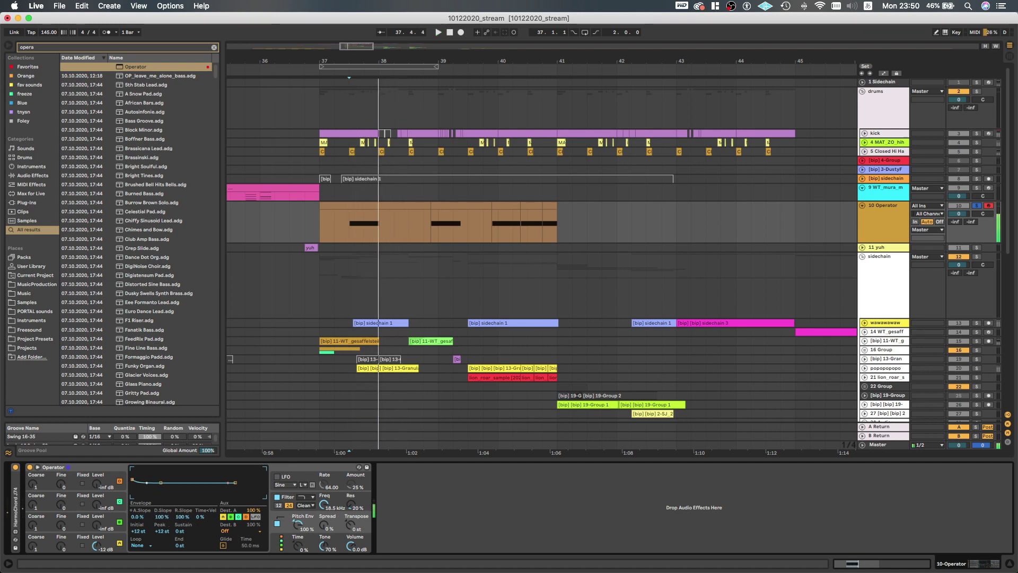
{"action": "key", "text": "space"}
Search the browser for "dynamic", add Dynamic Tube after Operator and set its drive to 7.73 dB
{"action": "key", "text": "super+f"}
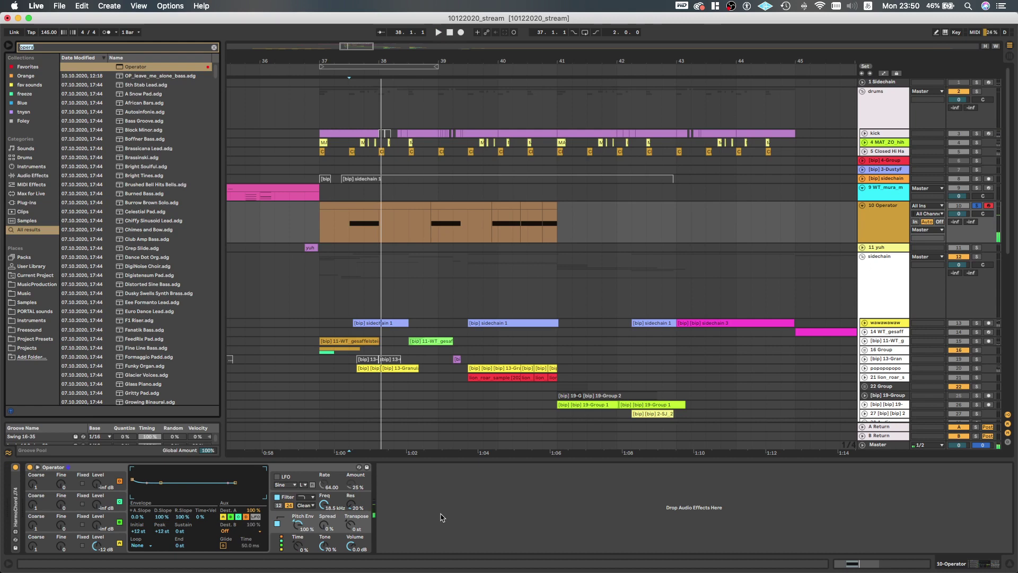
{"action": "type", "text": "dynamic"}
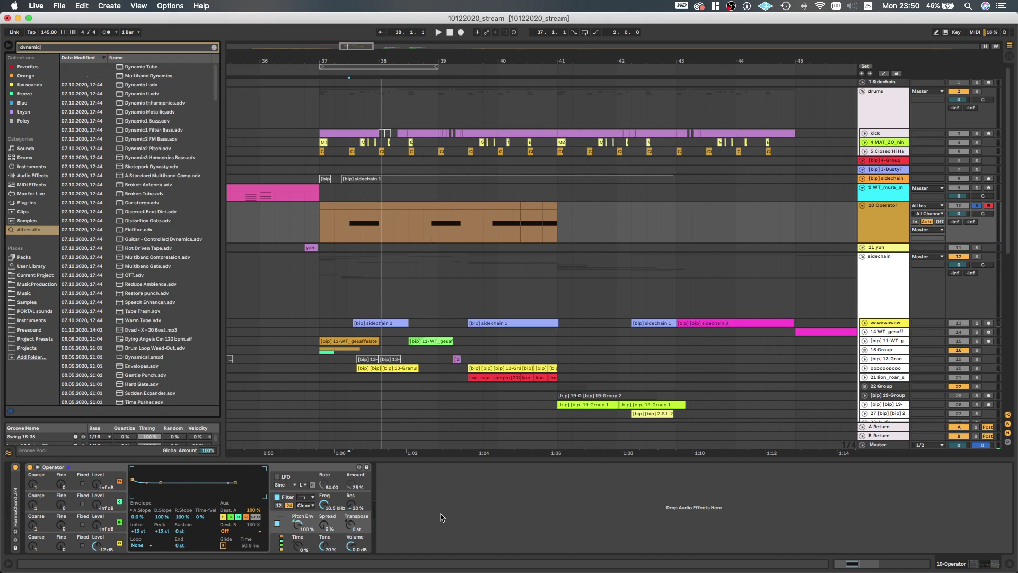
{"action": "key", "text": "Down"}
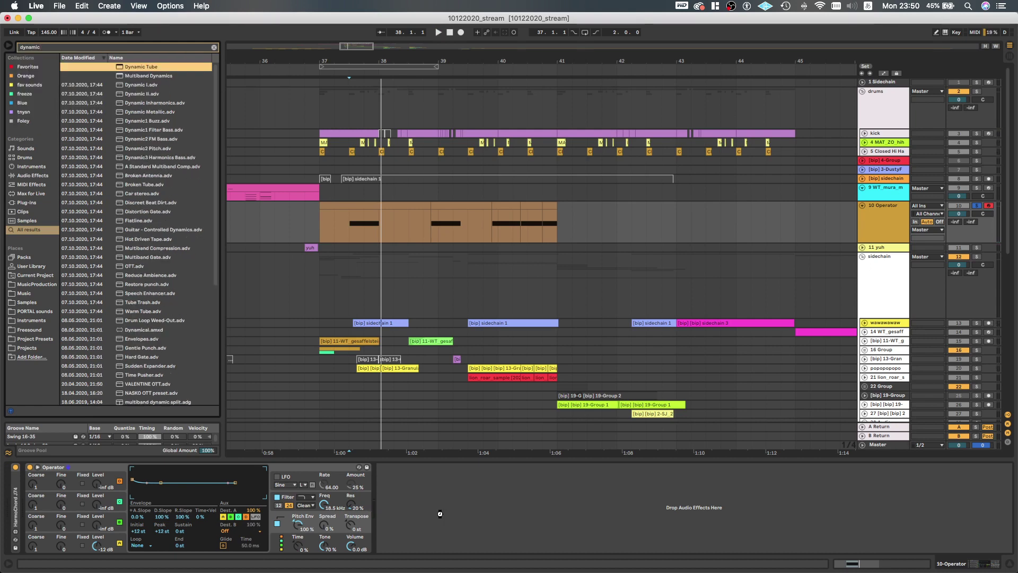
{"action": "key", "text": "Return"}
{"action": "left_click_drag", "start_coordinate": [389, 510], "coordinate": [388, 504]}
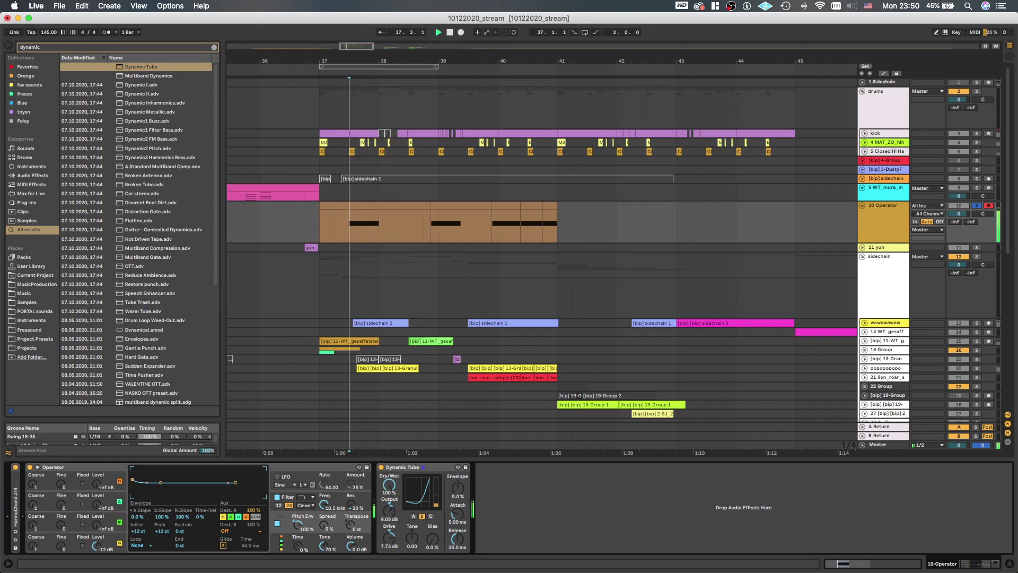
Try the OSR filter circuit with added filter drive in Operator, and switch the circuit back to Clean
{"action": "left_click", "coordinate": [304, 505]}
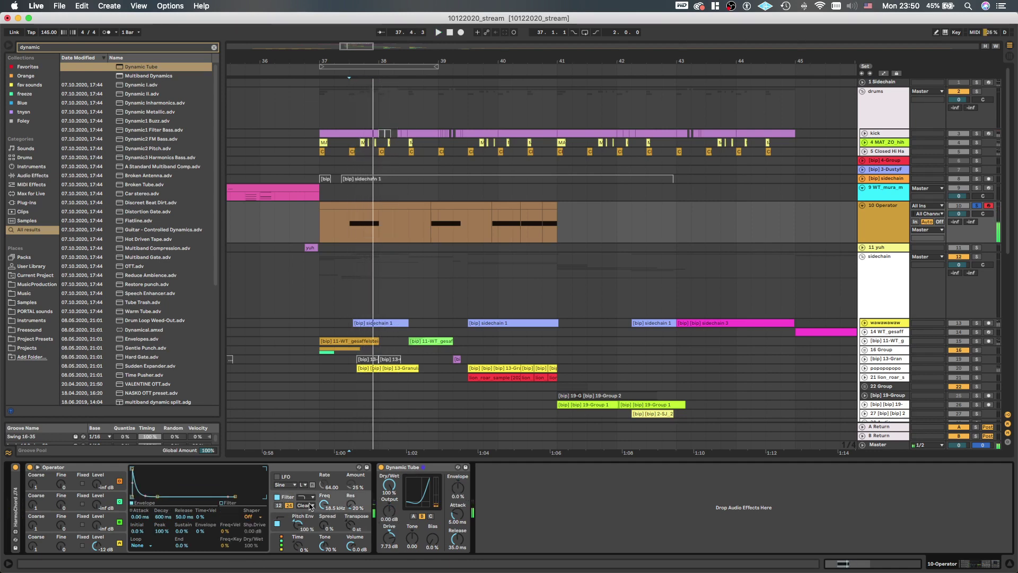
{"action": "left_click", "coordinate": [304, 515]}
{"action": "left_click_drag", "start_coordinate": [229, 516], "coordinate": [229, 503]}
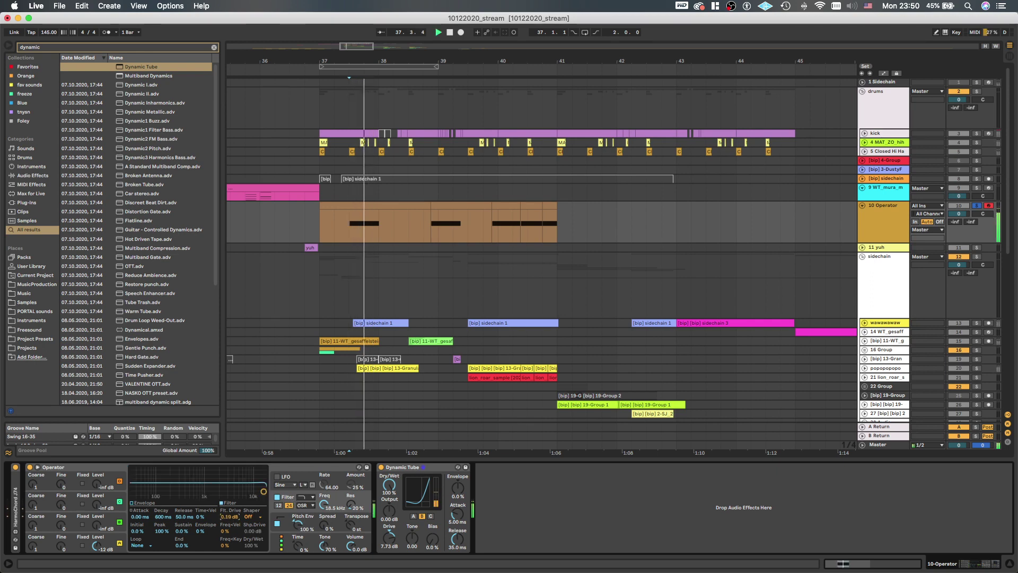
{"action": "left_click", "coordinate": [310, 507]}
{"action": "left_click", "coordinate": [308, 503]}
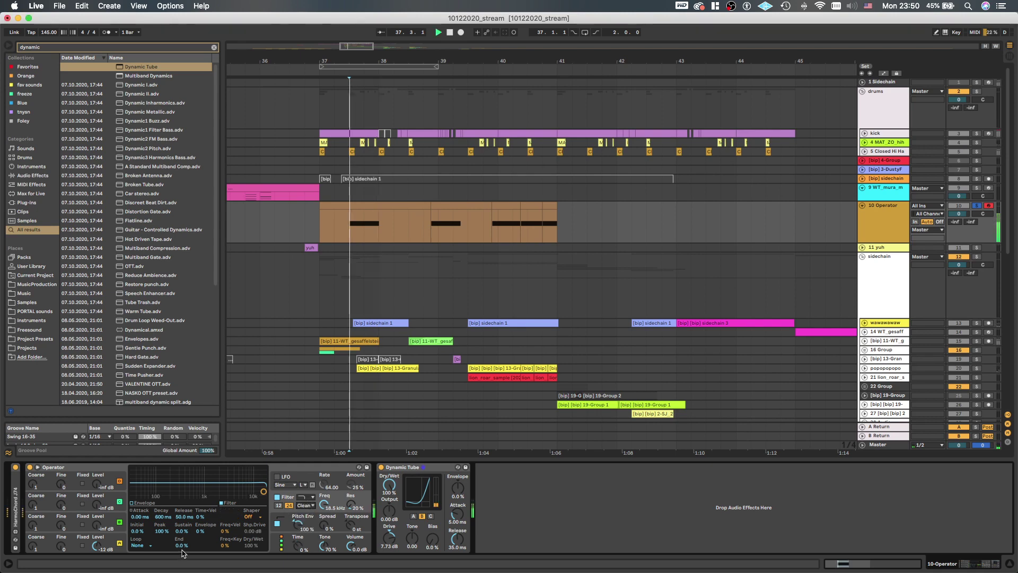
Set Operator's oscillator B level to -46 dB and unsolo the track to hear the bass in the full mix
{"action": "left_click", "coordinate": [96, 526]}
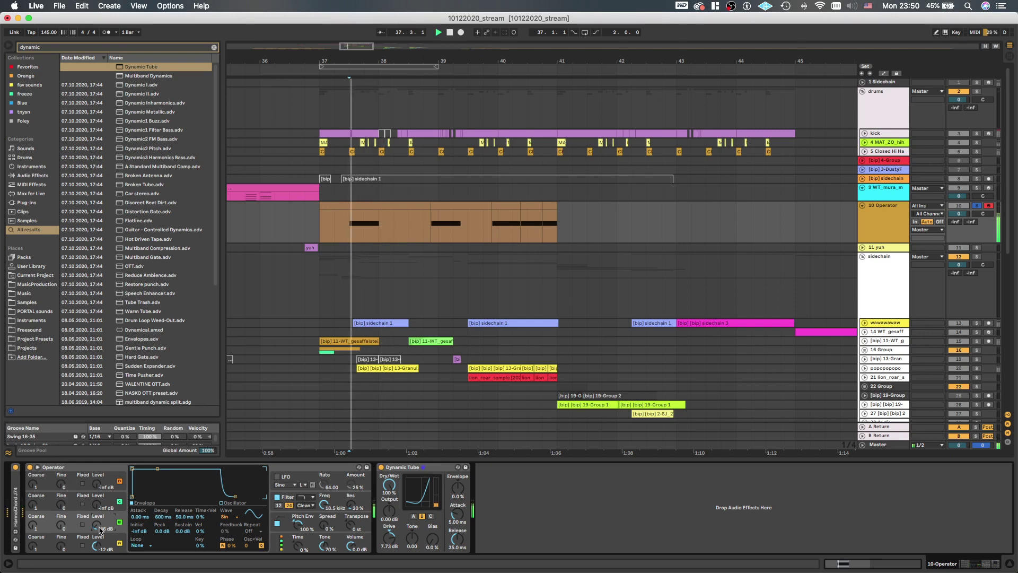
{"action": "key", "text": "s"}
{"action": "scroll", "coordinate": [374, 276], "scroll_direction": "down", "scroll_amount": 5}
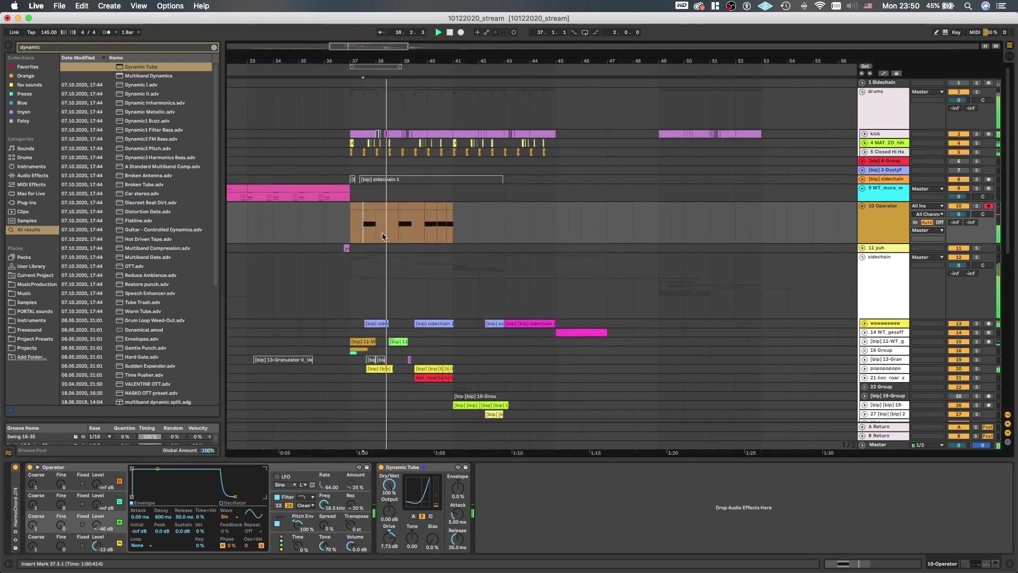
{"action": "scroll", "coordinate": [403, 229], "scroll_direction": "up", "scroll_amount": 3}
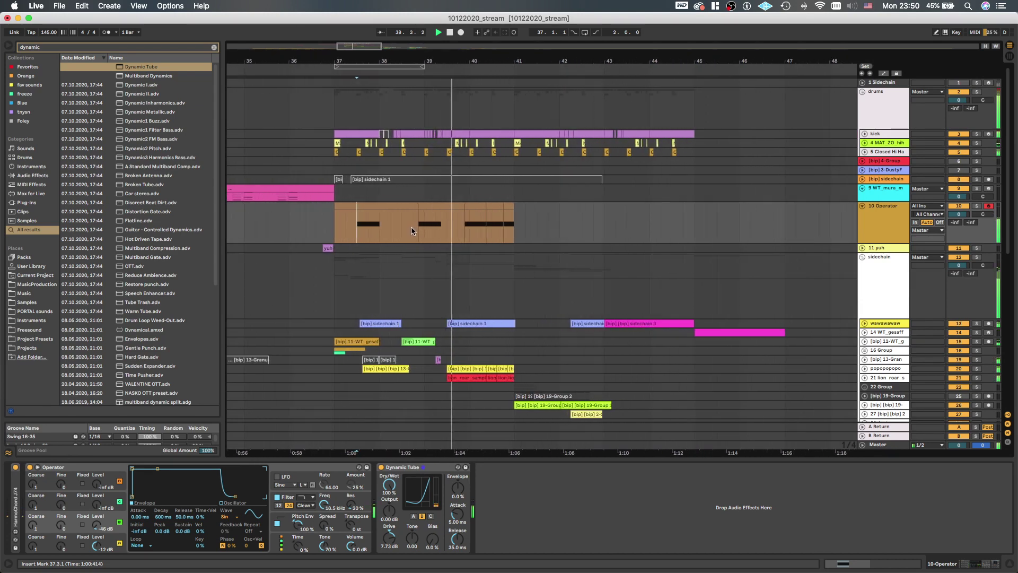
{"action": "scroll", "coordinate": [411, 230], "scroll_direction": "up", "scroll_amount": 2}
{"action": "scroll", "coordinate": [437, 227], "scroll_direction": "up", "scroll_amount": 2}
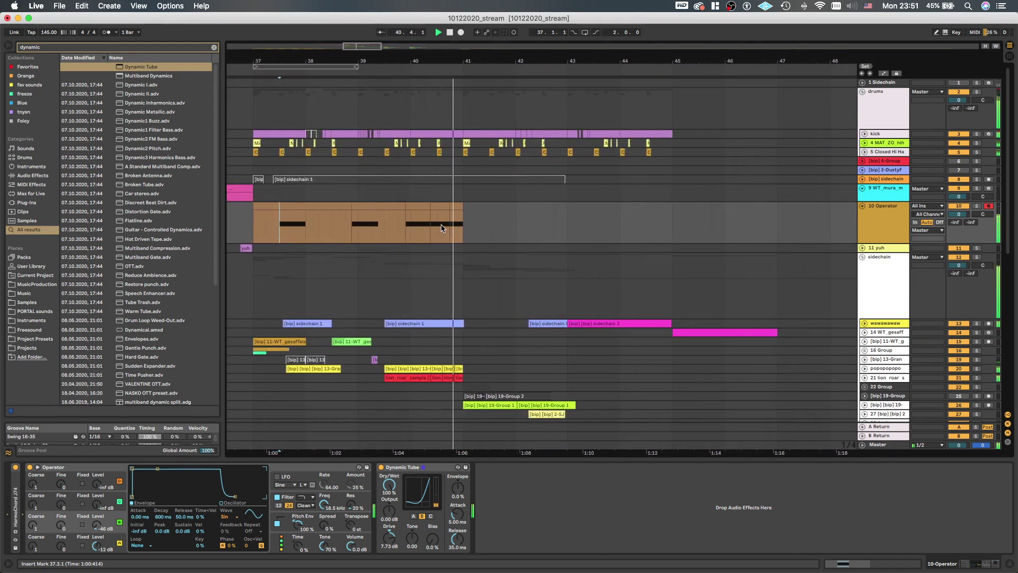
Duplicate the Operator clips from 37.1.1 to 41.1.1 so that the copy fills 41.1.1 to 45.1.1
{"action": "left_click", "coordinate": [456, 206]}
{"action": "scroll", "coordinate": [457, 207], "scroll_direction": "down", "scroll_amount": 2}
{"action": "left_click", "coordinate": [291, 206], "text": "shift"}
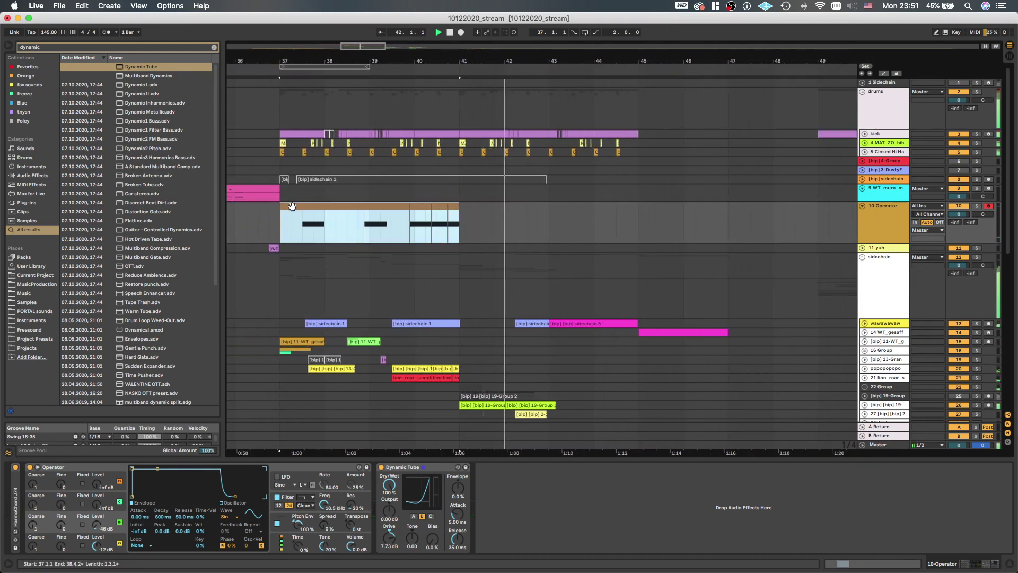
{"action": "key", "text": "ctrl+d"}
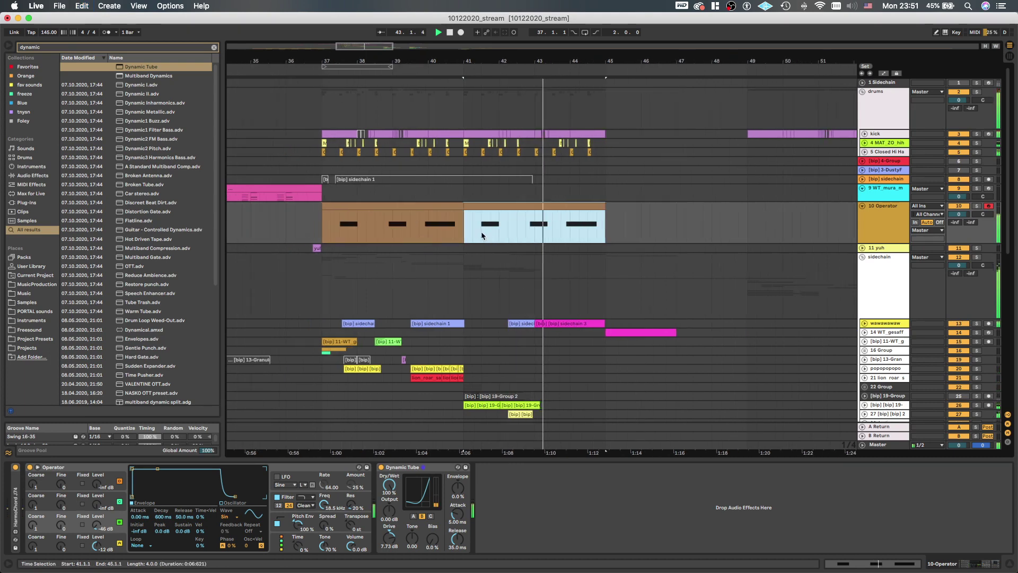
Play the arrangement from 34.3.1 to check the transition into the duplicated bass line
{"action": "scroll", "coordinate": [481, 231], "scroll_direction": "down", "scroll_amount": 4}
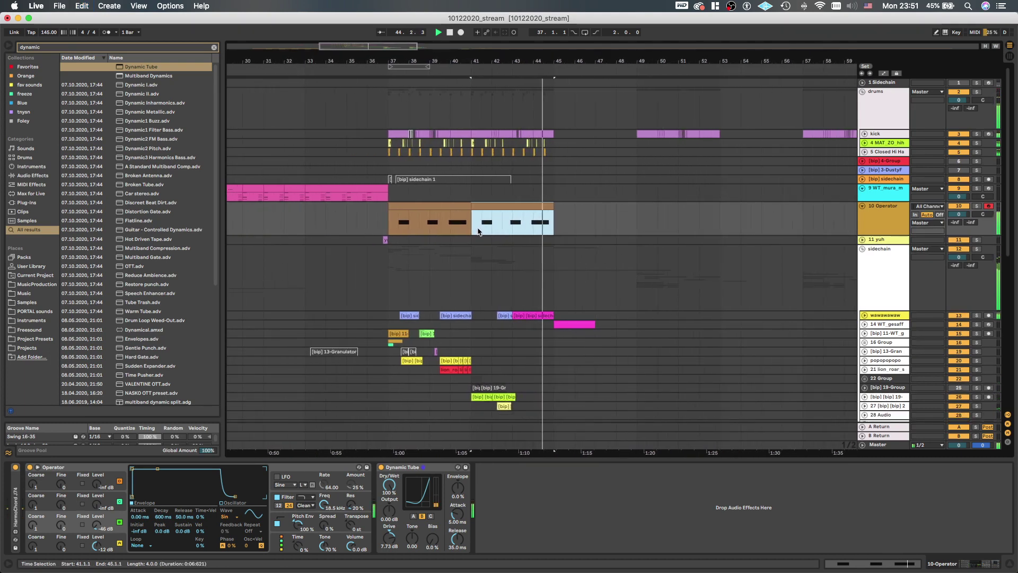
{"action": "scroll", "coordinate": [416, 222], "scroll_direction": "down", "scroll_amount": 2}
{"action": "left_click", "coordinate": [380, 218]}
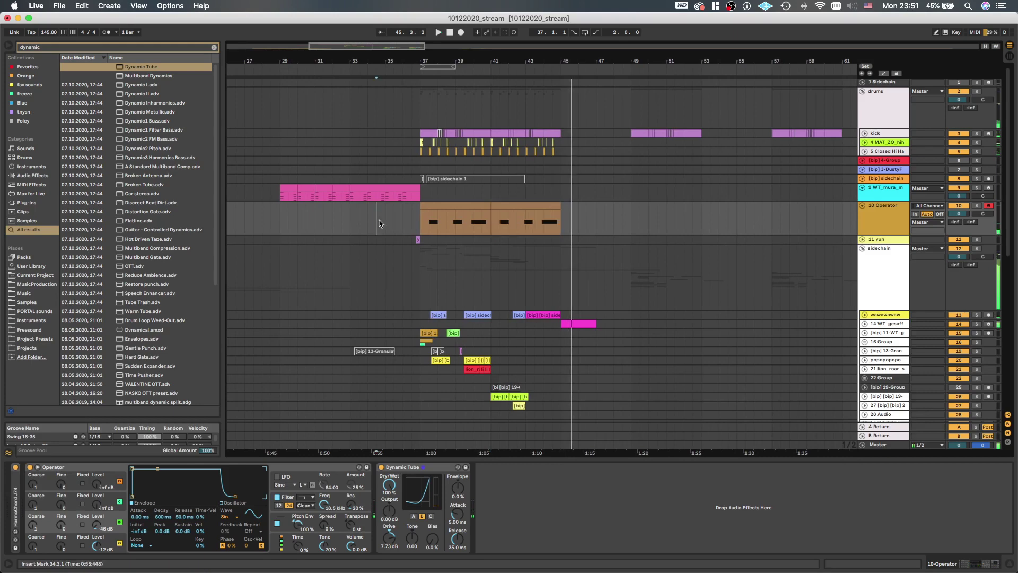
{"action": "scroll", "coordinate": [400, 221], "scroll_direction": "down", "scroll_amount": 1}
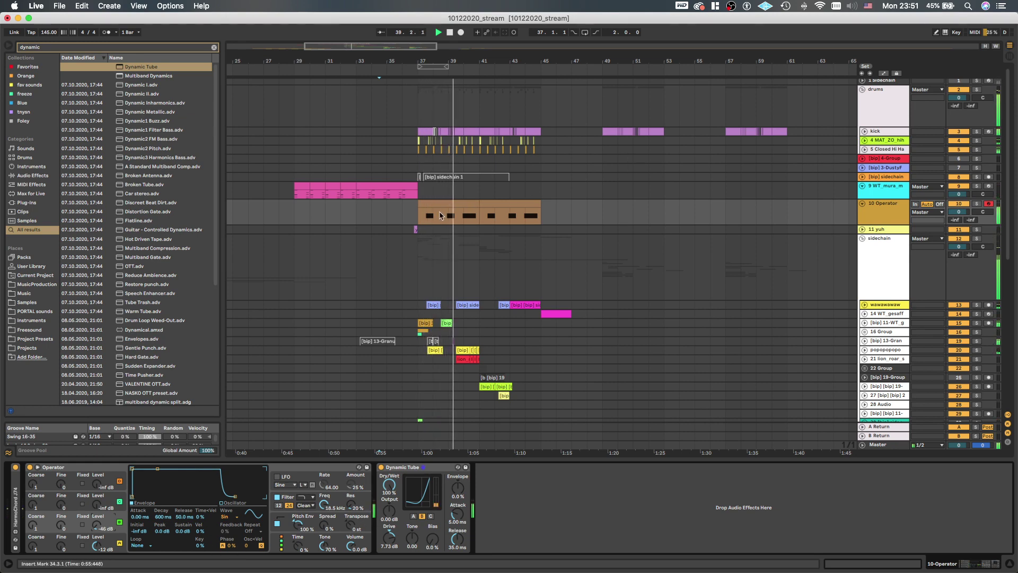
Delete the Operator clip holding the second bass note, between 38.4.1 and 39.3.1
{"action": "scroll", "coordinate": [443, 215], "scroll_direction": "up", "scroll_amount": 8}
{"action": "left_click", "coordinate": [525, 223]}
{"action": "mouse_move", "coordinate": [522, 225]}
{"action": "left_mouse_down"}
{"action": "mouse_move", "coordinate": [454, 224]}
{"action": "mouse_move", "coordinate": [523, 215]}
{"action": "left_mouse_up"}
{"action": "left_click", "coordinate": [466, 199]}
{"action": "key", "text": "Delete"}
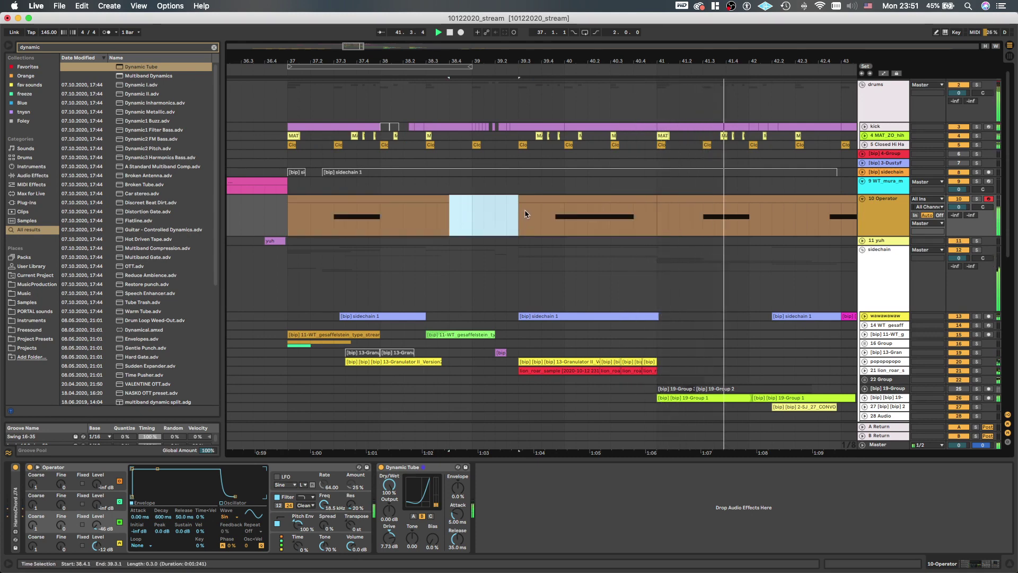
Consolidate the Operator clips and the gap from 37.1.1 to 45.1.1 into one clip
{"action": "scroll", "coordinate": [524, 215], "scroll_direction": "down", "scroll_amount": 5}
{"action": "left_click", "coordinate": [492, 199]}
{"action": "left_click", "coordinate": [608, 200], "text": "shift"}
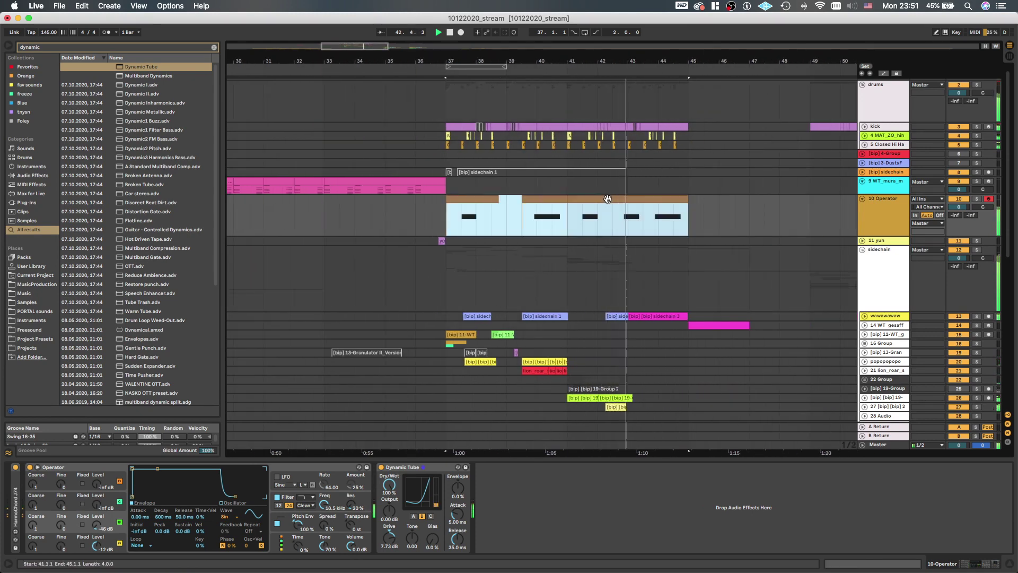
{"action": "key", "text": "super+j"}
{"action": "scroll", "coordinate": [608, 201], "scroll_direction": "down", "scroll_amount": 4}
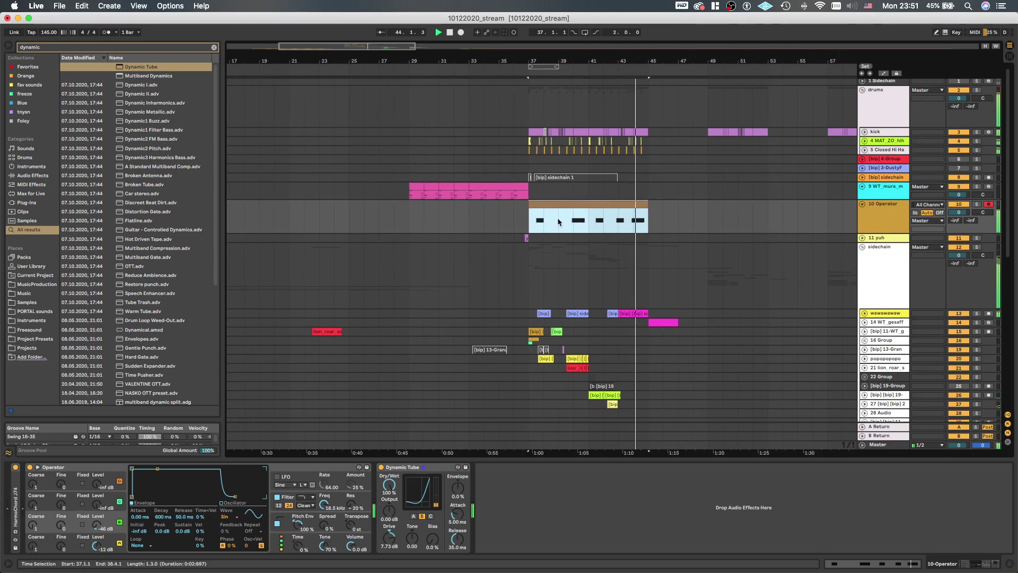
{"action": "scroll", "coordinate": [548, 220], "scroll_direction": "right", "scroll_amount": 1}
{"action": "scroll", "coordinate": [551, 219], "scroll_direction": "down", "scroll_amount": 2}
{"action": "scroll", "coordinate": [572, 214], "scroll_direction": "right", "scroll_amount": 2}
{"action": "scroll", "coordinate": [567, 215], "scroll_direction": "down", "scroll_amount": 3}
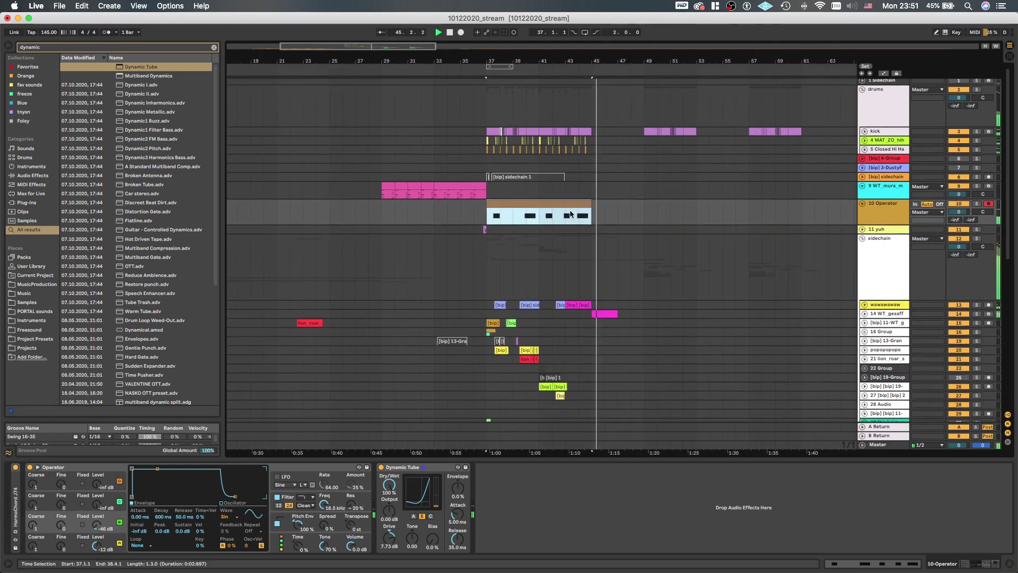
Move the two-bar WT_gesaff clip from bar 45 to start at 51.1.1
{"action": "left_click", "coordinate": [509, 216]}
{"action": "scroll", "coordinate": [610, 317], "scroll_direction": "up", "scroll_amount": 5}
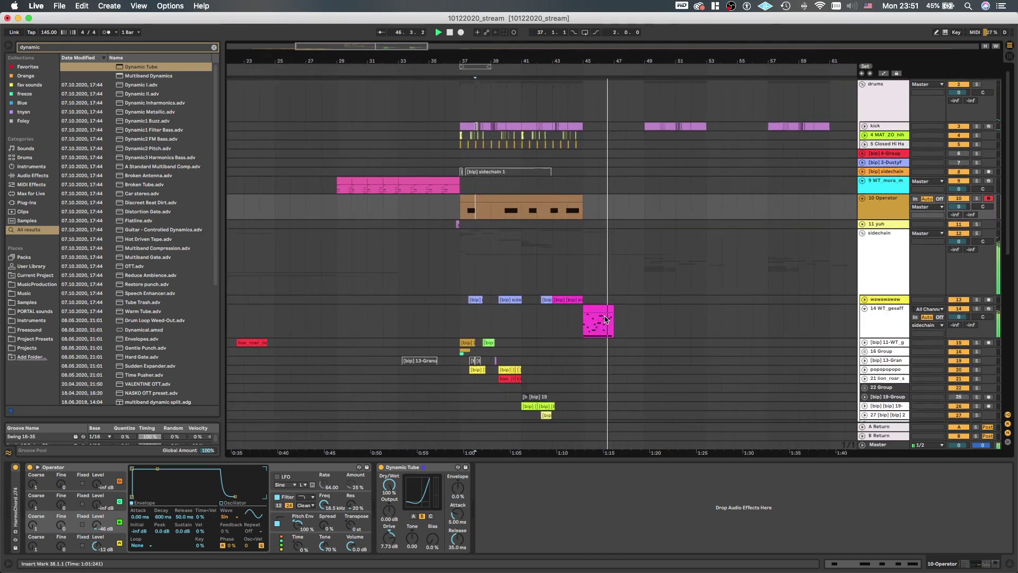
{"action": "scroll", "coordinate": [609, 317], "scroll_direction": "down", "scroll_amount": 3}
{"action": "key", "text": "space"}
{"action": "left_click_drag", "start_coordinate": [609, 315], "coordinate": [704, 315]}
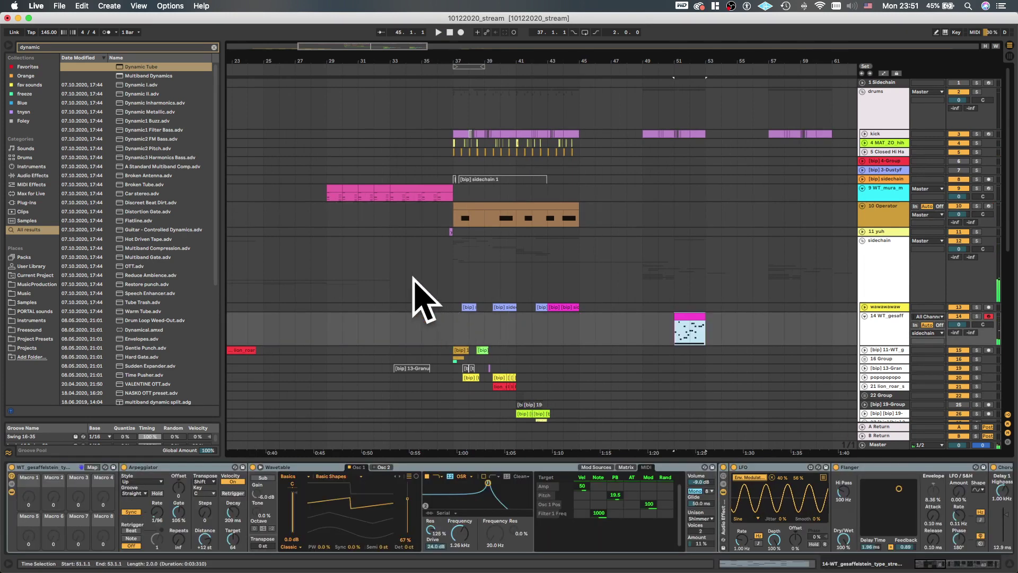
Start playback from 37.1.1 and fold the sidechain group's tracks
{"action": "left_click", "coordinate": [454, 254]}
{"action": "key", "text": "space"}
{"action": "scroll", "coordinate": [463, 248], "scroll_direction": "up", "scroll_amount": 5}
{"action": "key", "text": "u"}
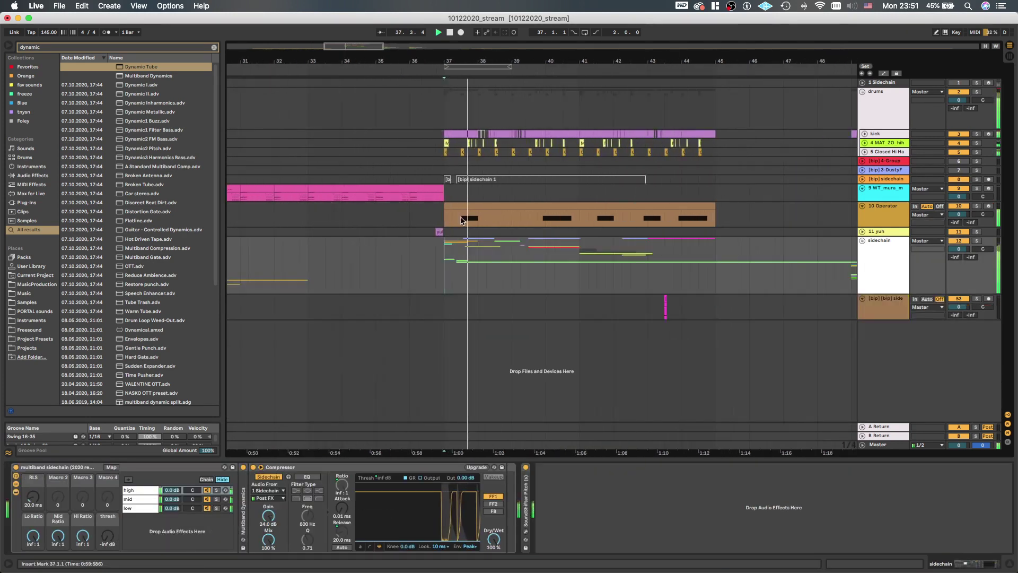
Solo the Operator track, open its consolidated clip to examine the notes and audition it from 37.1.1
{"action": "scroll", "coordinate": [463, 228], "scroll_direction": "up", "scroll_amount": 3}
{"action": "scroll", "coordinate": [463, 227], "scroll_direction": "up", "scroll_amount": 2}
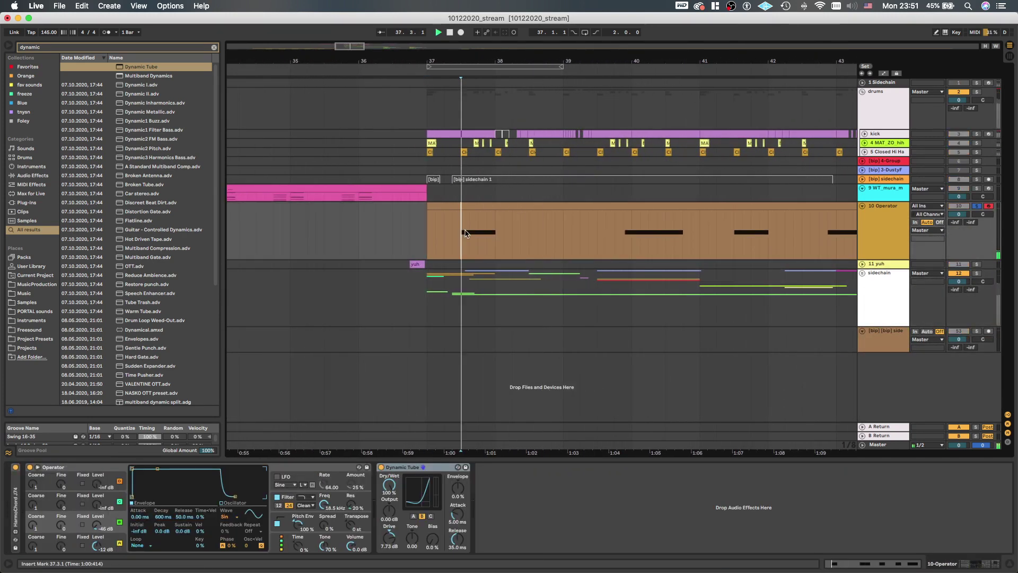
{"action": "double_click", "coordinate": [463, 228]}
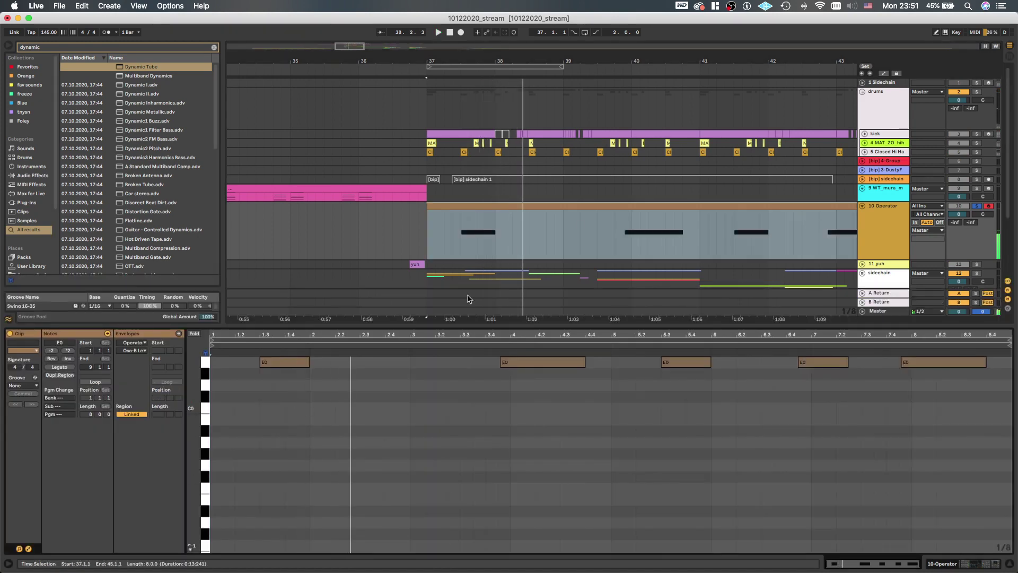
{"action": "left_click", "coordinate": [877, 241]}
{"action": "left_click", "coordinate": [465, 240]}
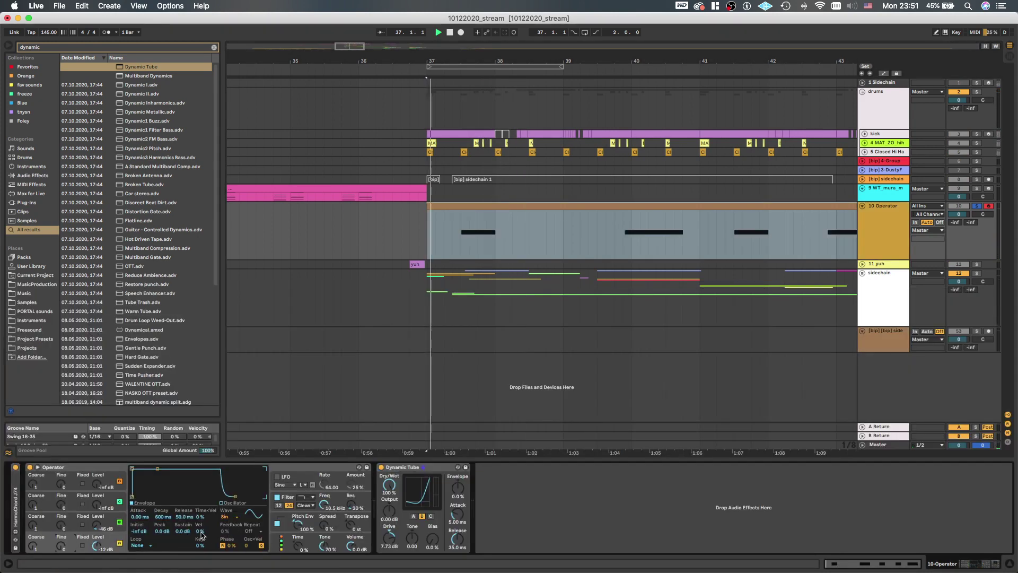
{"action": "key", "text": "space"}
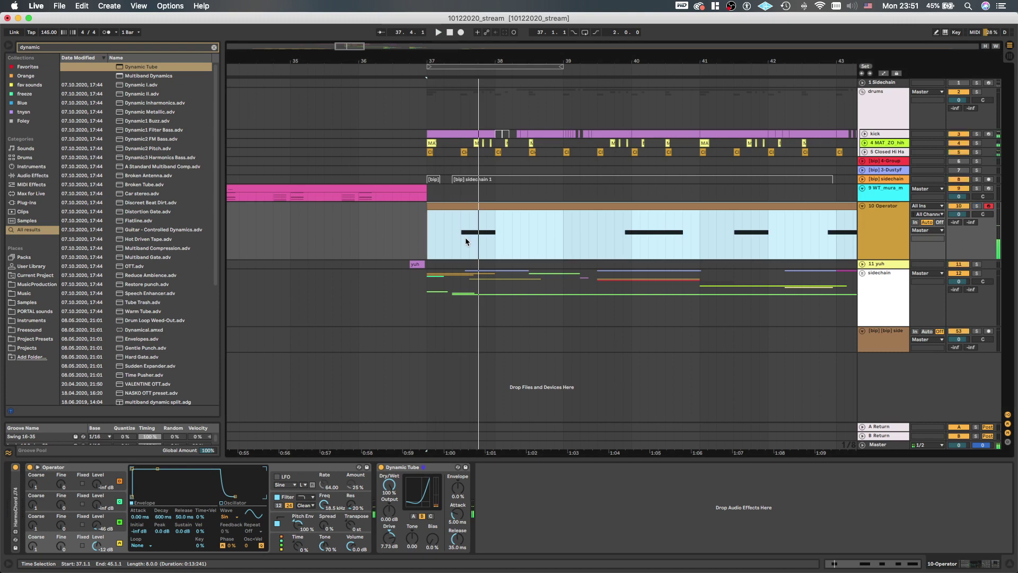
Audition the soloed Operator bass note that starts at 37.3.1
{"action": "key", "text": "space"}
{"action": "key", "text": "space"}
{"action": "key", "text": "space"}
{"action": "left_click", "coordinate": [466, 229]}
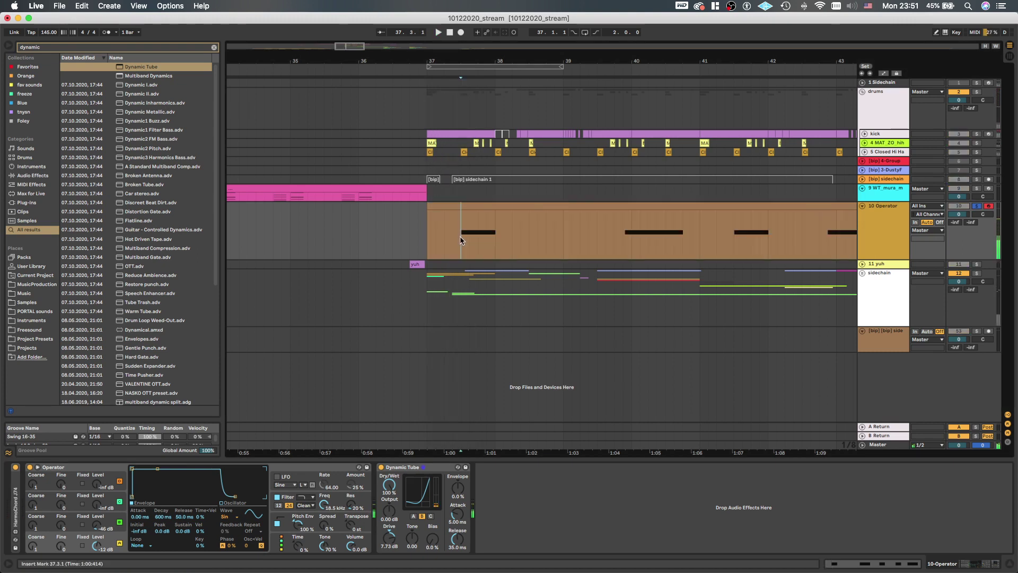
{"action": "scroll", "coordinate": [465, 239], "scroll_direction": "up", "scroll_amount": 5}
{"action": "key", "text": "space"}
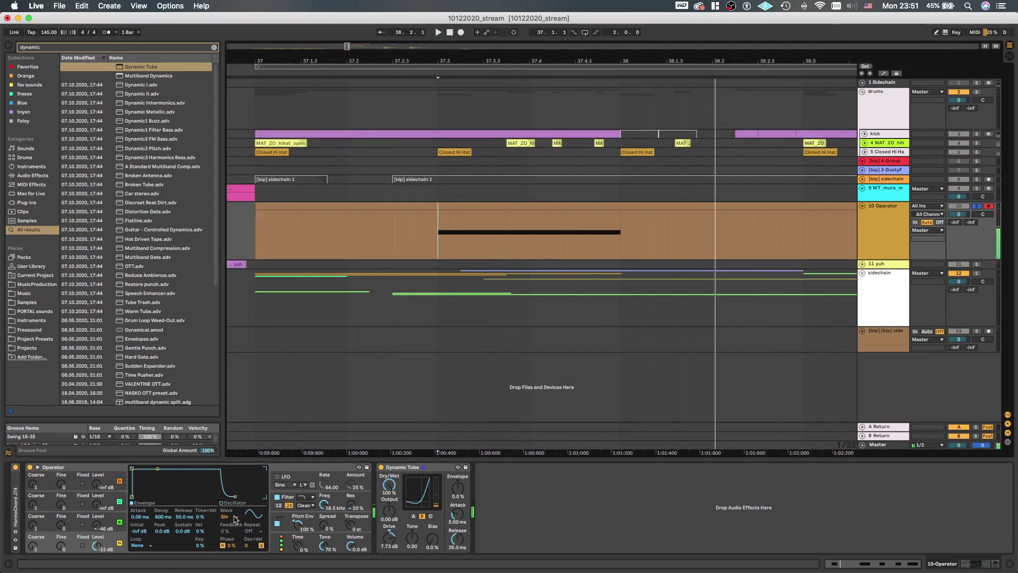
Lengthen the Operator oscillator envelope's release to 1.77 s and audition the bass note with its longer tail
{"action": "mouse_move", "coordinate": [188, 517]}
{"action": "left_mouse_down"}
{"action": "mouse_move", "coordinate": [188, 493]}
{"action": "mouse_move", "coordinate": [187, 534]}
{"action": "mouse_move", "coordinate": [187, 517]}
{"action": "left_mouse_up"}
{"action": "key", "text": "space"}
{"action": "key", "text": "space"}
{"action": "key", "text": "space"}
{"action": "key", "text": "space"}
{"action": "key", "text": "space"}
{"action": "key", "text": "space"}
{"action": "key", "text": "space"}
{"action": "key", "text": "space"}
{"action": "key", "text": "space"}
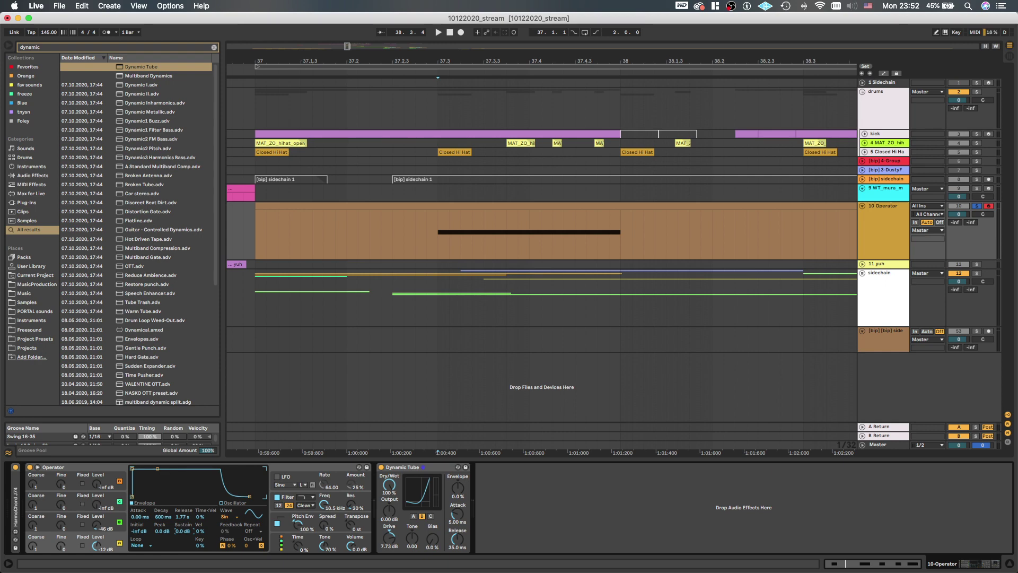
Play the soloed bass line from 37.3.1 through the following bars to judge the longer release
{"action": "key", "text": "super+Tab"}
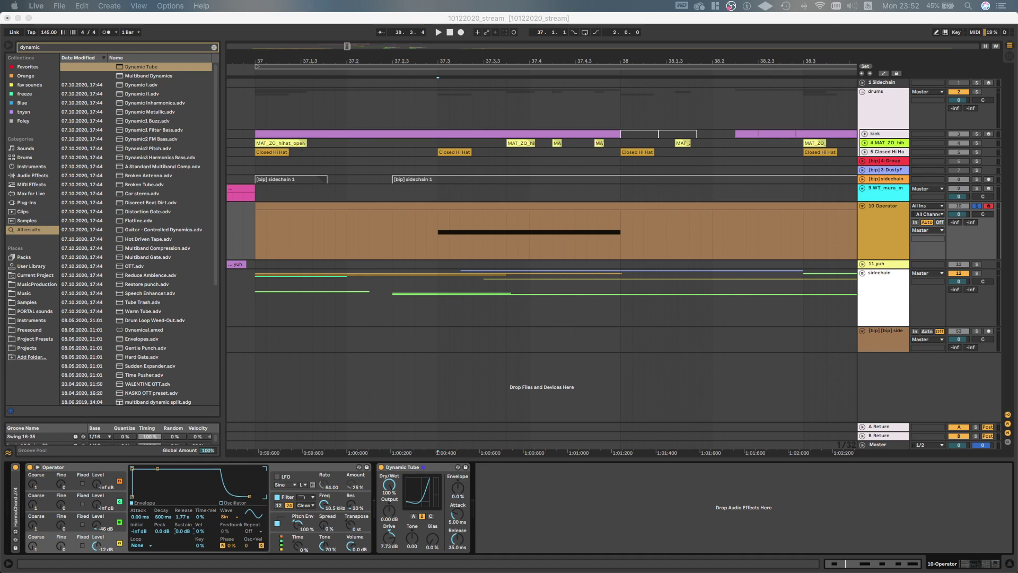
{"action": "left_click", "coordinate": [433, 225]}
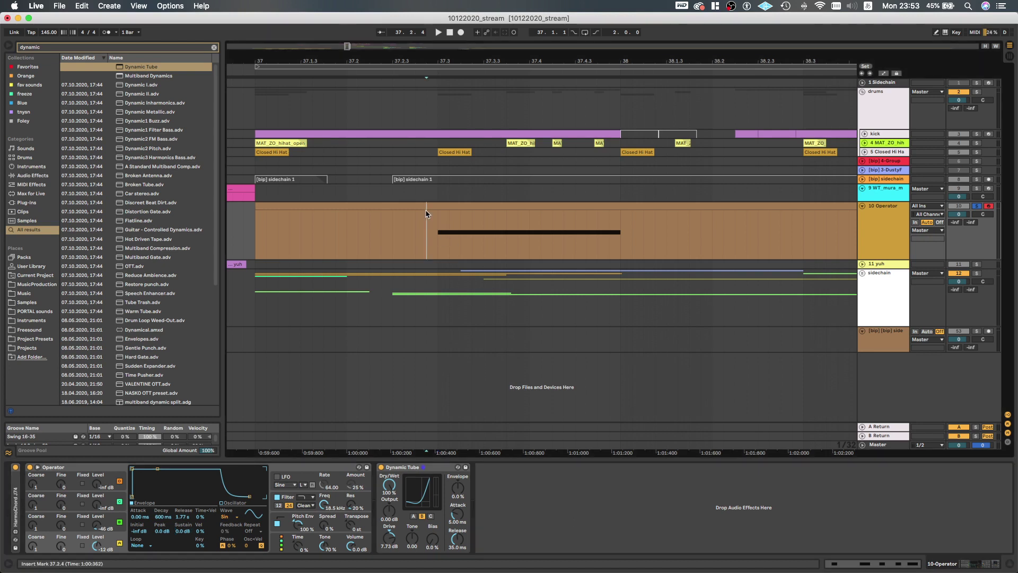
{"action": "key", "text": "space"}
{"action": "key", "text": "minus"}
{"action": "key", "text": "space"}
{"action": "key", "text": "minus"}
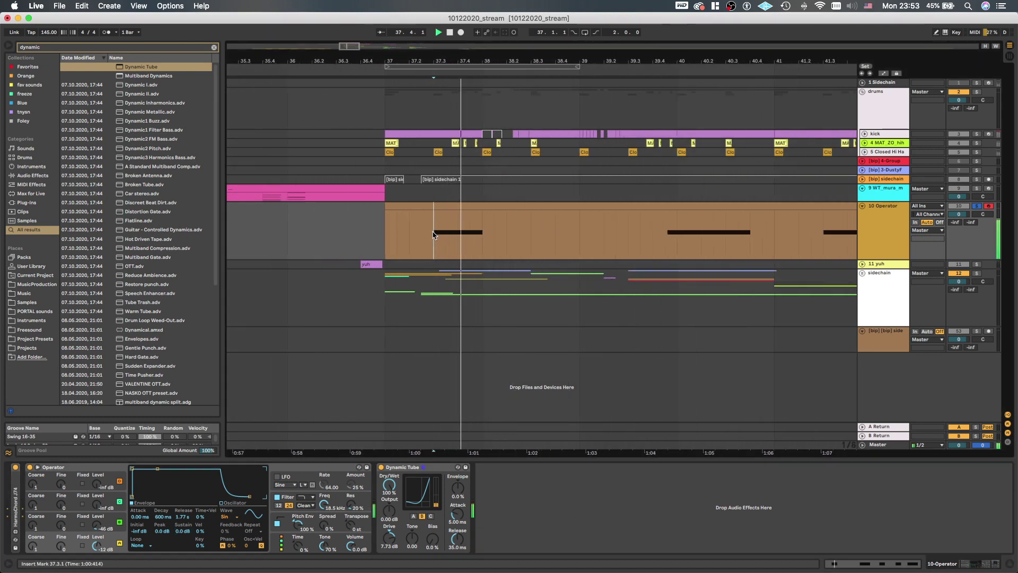
{"action": "key", "text": "minus"}
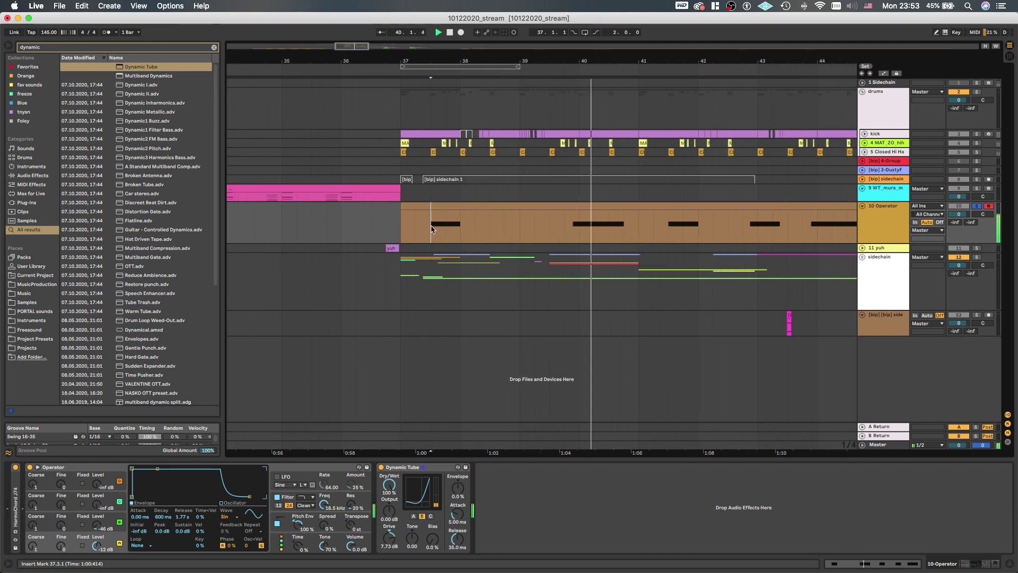
Unsolo the Operator track and play the full section from 37.3.1 to hear the bass in context
{"action": "left_click", "coordinate": [431, 224]}
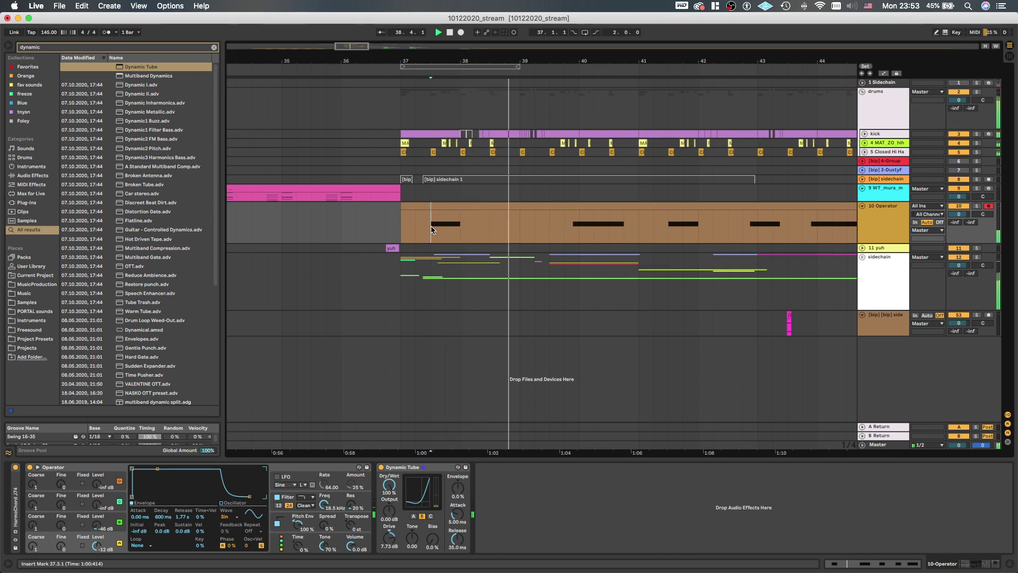
{"action": "scroll", "coordinate": [430, 227], "scroll_direction": "down", "scroll_amount": 3}
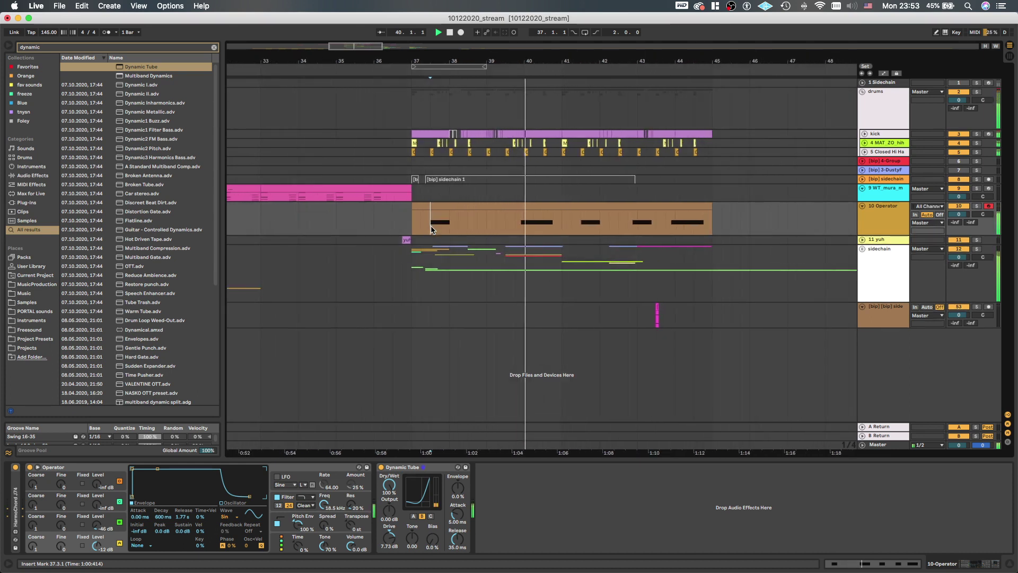
{"action": "scroll", "coordinate": [502, 224], "scroll_direction": "down", "scroll_amount": 3}
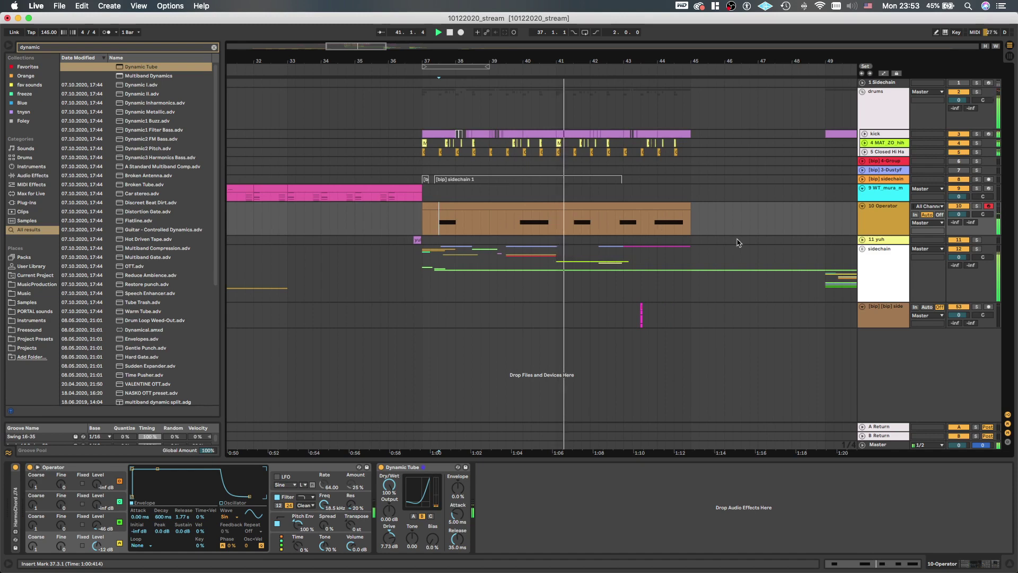
{"action": "scroll", "coordinate": [626, 239], "scroll_direction": "down", "scroll_amount": 2}
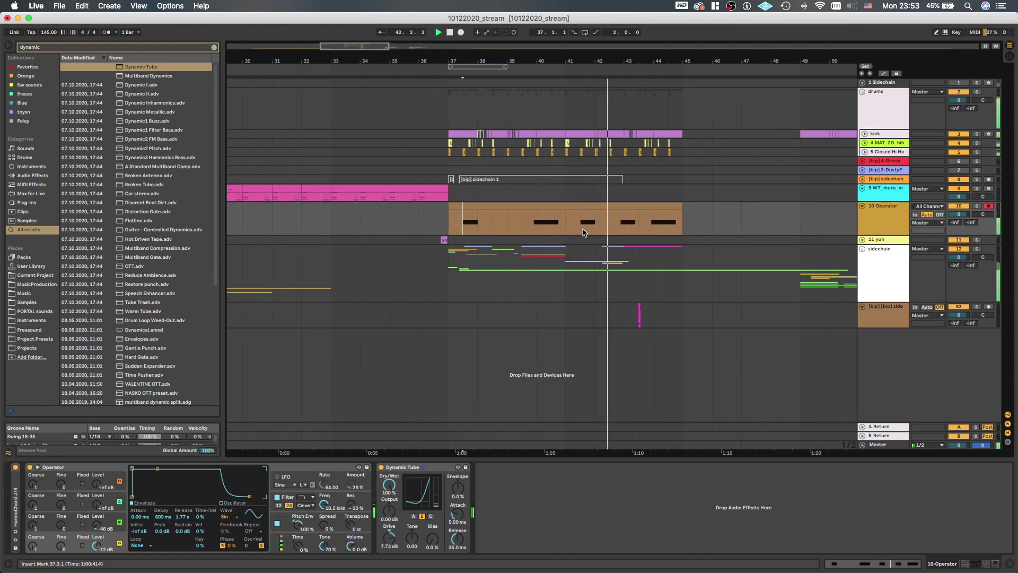
{"action": "scroll", "coordinate": [610, 228], "scroll_direction": "up", "scroll_amount": 3}
{"action": "scroll", "coordinate": [626, 228], "scroll_direction": "down", "scroll_amount": 3}
{"action": "scroll", "coordinate": [637, 227], "scroll_direction": "up", "scroll_amount": 2}
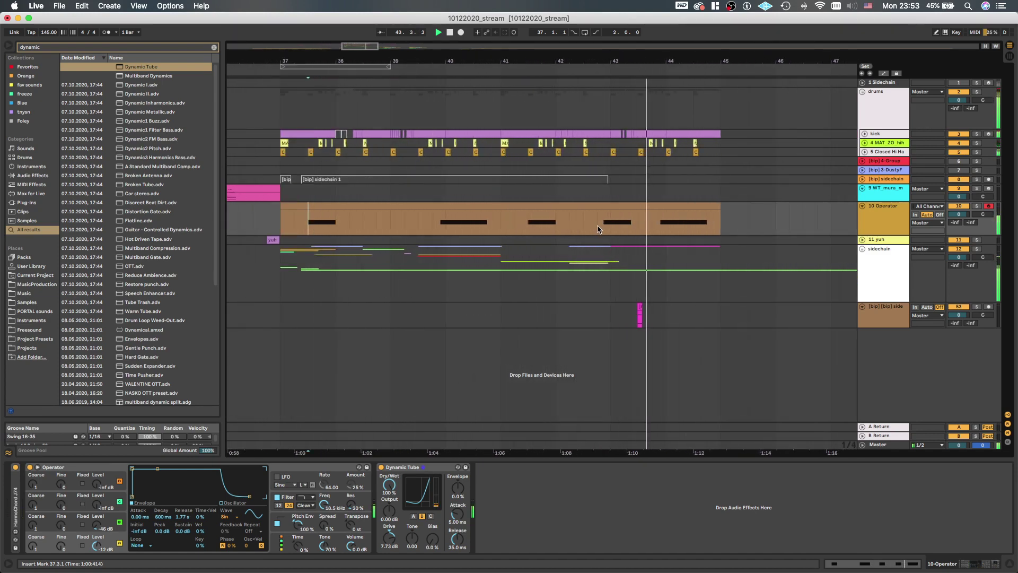
In the Operator clip, replace the E0 note starting at 42.4.3 with two short notes around 43.1 transposed up to E3
{"action": "scroll", "coordinate": [599, 227], "scroll_direction": "up", "scroll_amount": 5}
{"action": "left_click", "coordinate": [650, 229]}
{"action": "scroll", "coordinate": [651, 228], "scroll_direction": "down", "scroll_amount": 2}
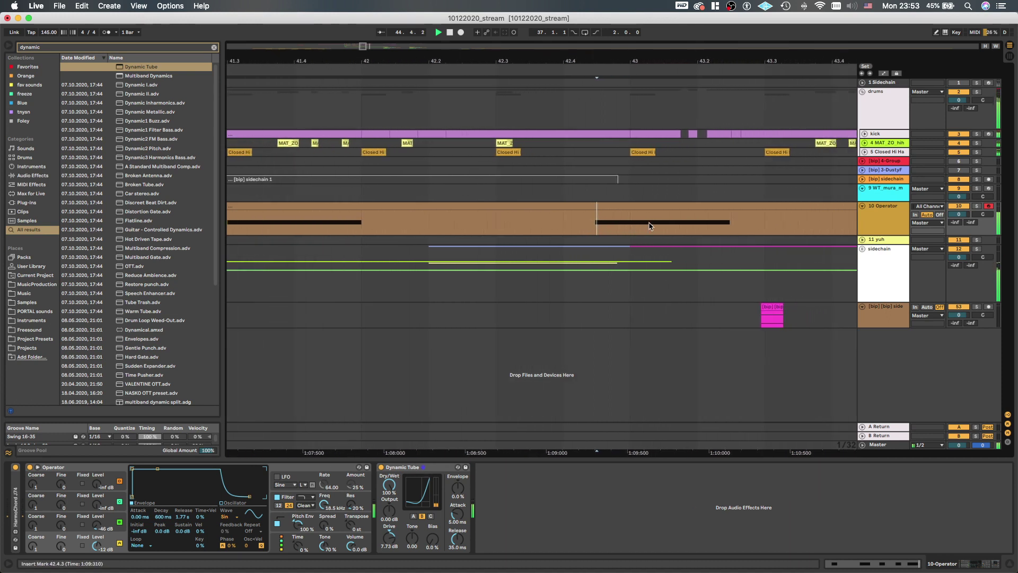
{"action": "double_click", "coordinate": [643, 205]}
{"action": "scroll", "coordinate": [643, 212], "scroll_direction": "down", "scroll_amount": 3}
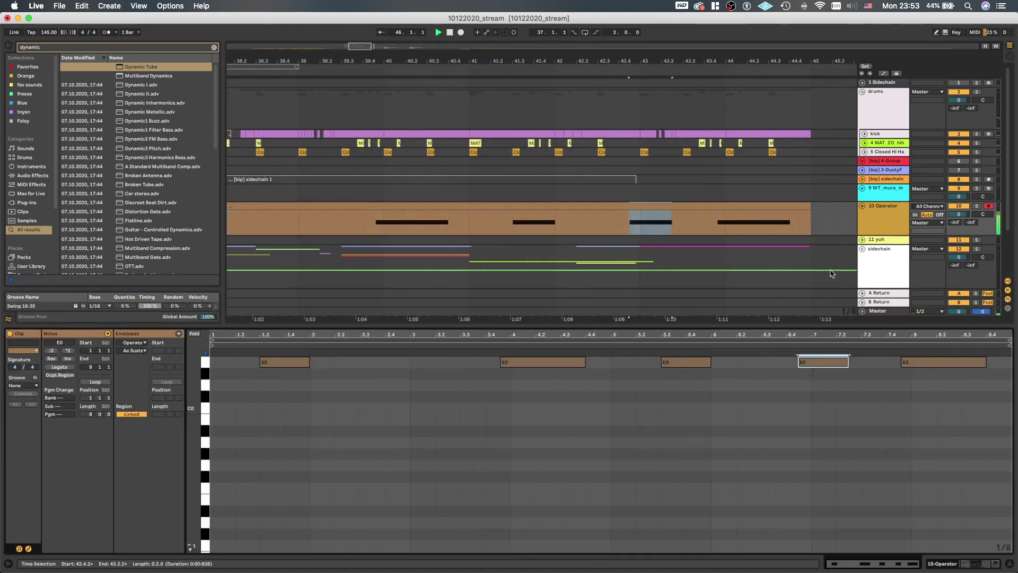
{"action": "left_click", "coordinate": [796, 374]}
{"action": "scroll", "coordinate": [827, 368], "scroll_direction": "up", "scroll_amount": 3}
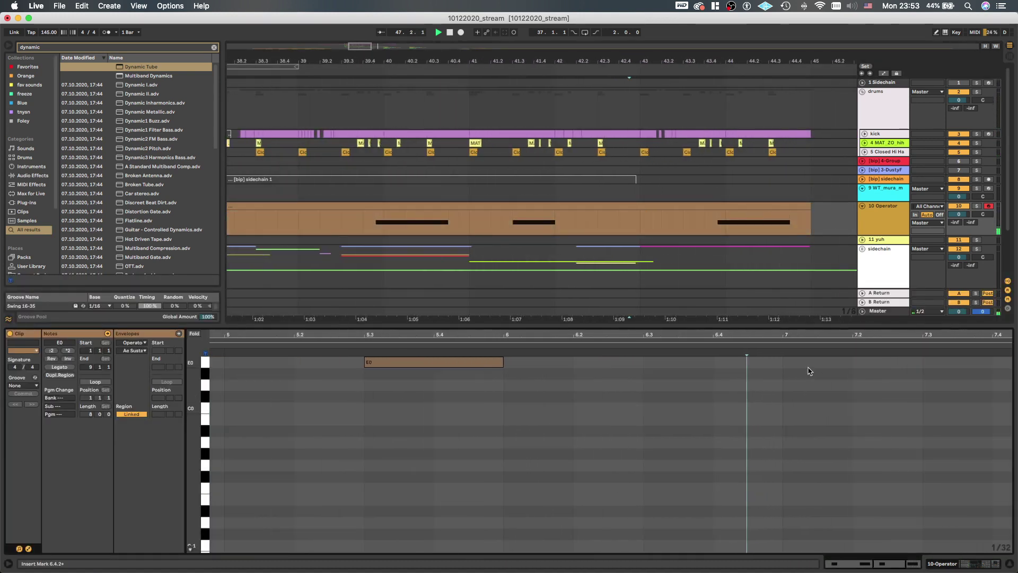
{"action": "key", "text": "shift+Up"}
{"action": "key", "text": "shift+Up"}
{"action": "key", "text": "shift+Up"}
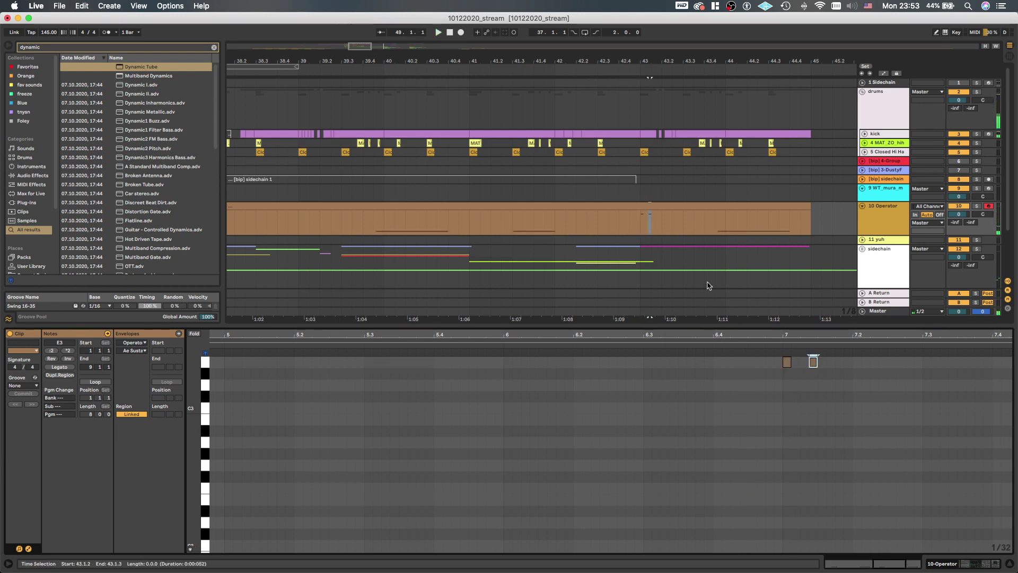
Audition from 43.1.1, shift the second short E3 note to 43.1.3 and add a third one at 43.2.1
{"action": "left_click", "coordinate": [640, 211]}
{"action": "key", "text": "space"}
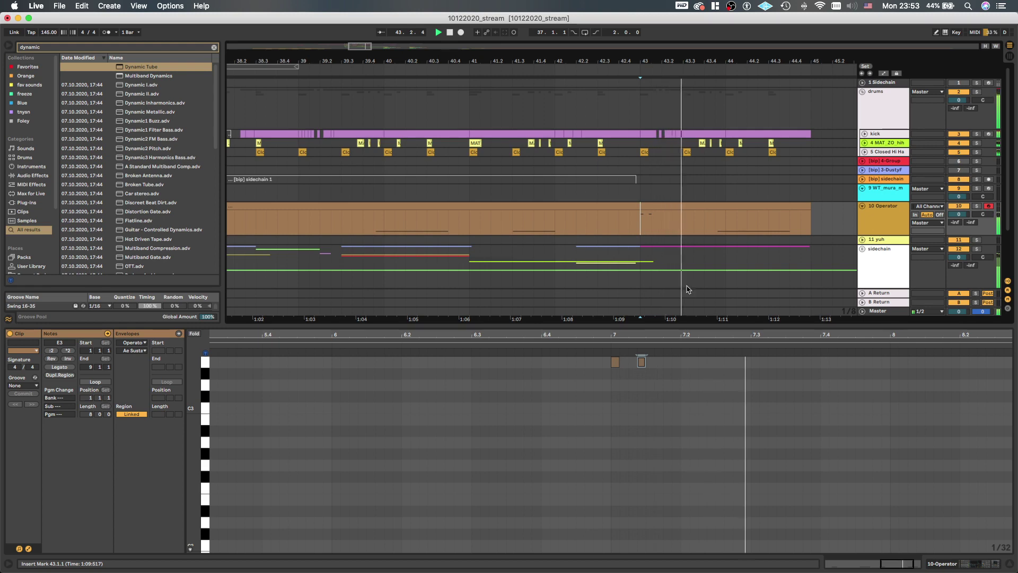
{"action": "key", "text": "space"}
{"action": "key", "text": "space"}
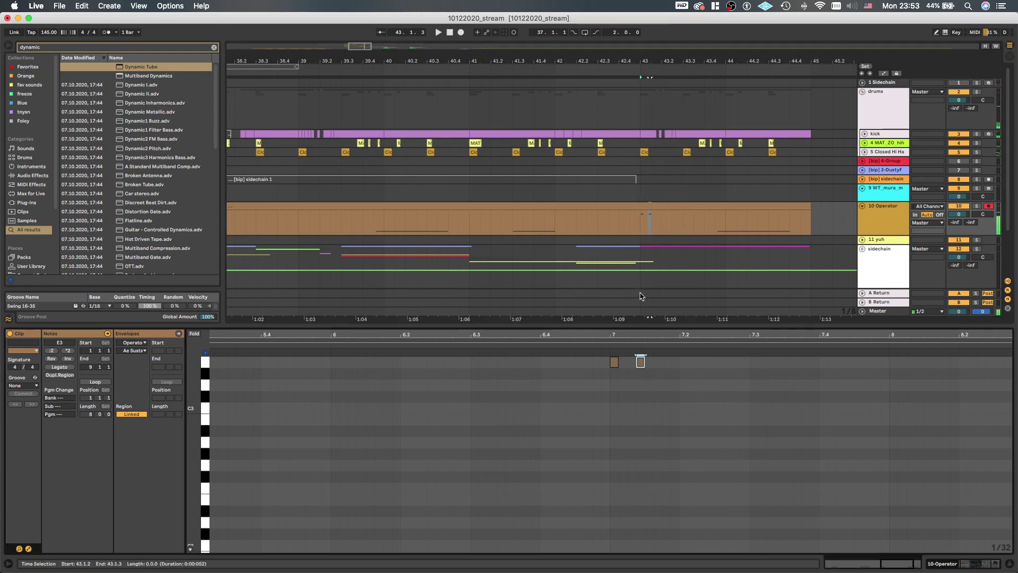
{"action": "key", "text": "space"}
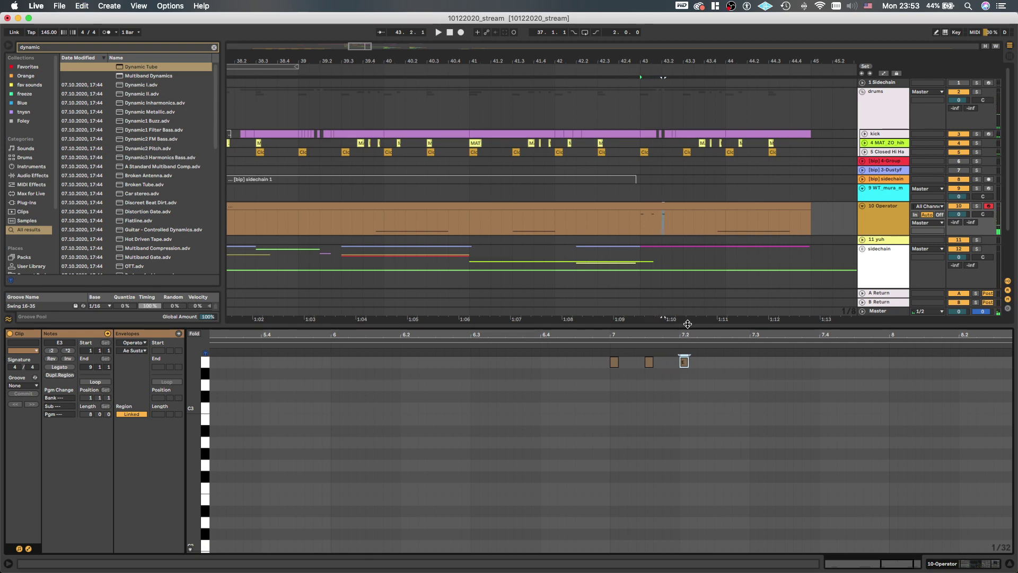
Lower the note at 43.2.1 to E2, extend it to 43.2.4, and audition the Operator track soloed from 43.1.1
{"action": "key", "text": "space"}
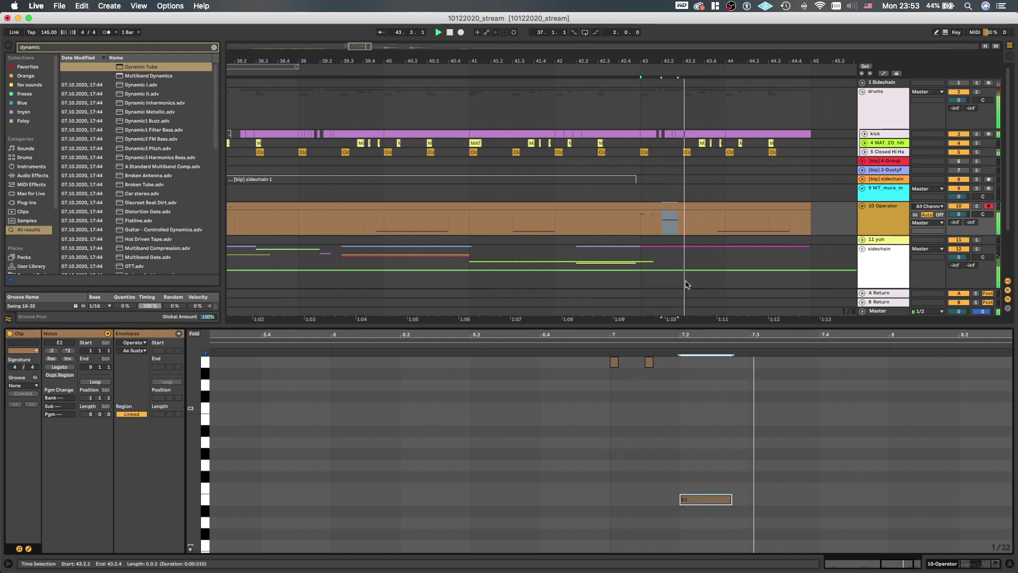
{"action": "key", "text": "x"}
{"action": "key", "text": "space"}
{"action": "key", "text": "space"}
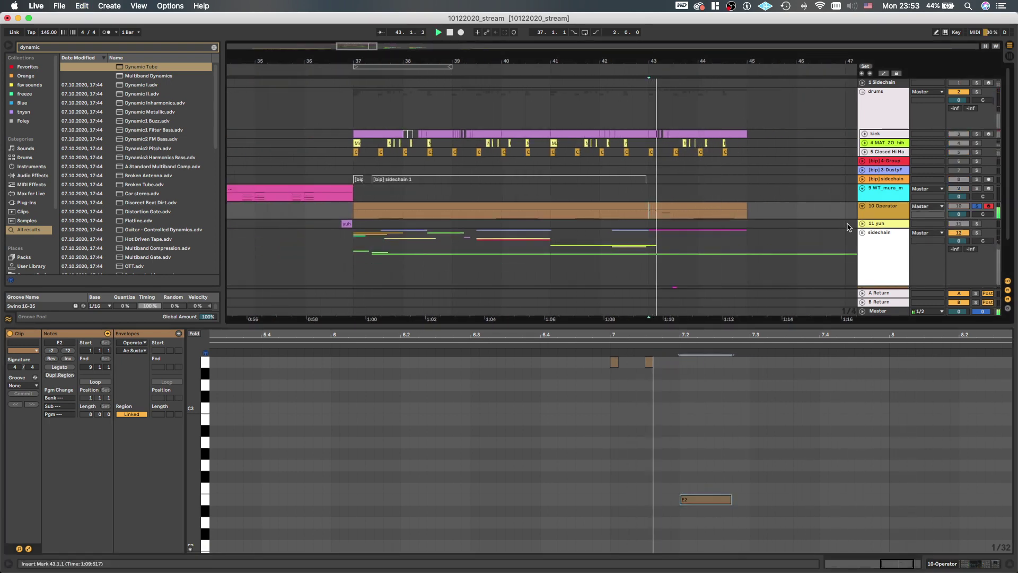
{"action": "key", "text": "space"}
Replay the new E3 and E2 fill from 43.1.1 and display the Operator track's device chain
{"action": "key", "text": "super+Tab"}
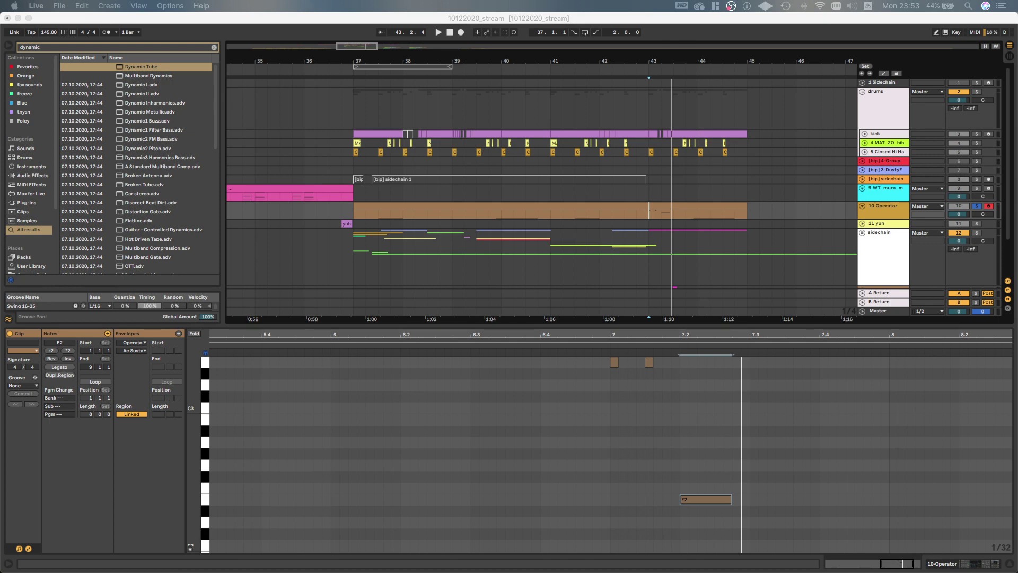
{"action": "left_click", "coordinate": [661, 223]}
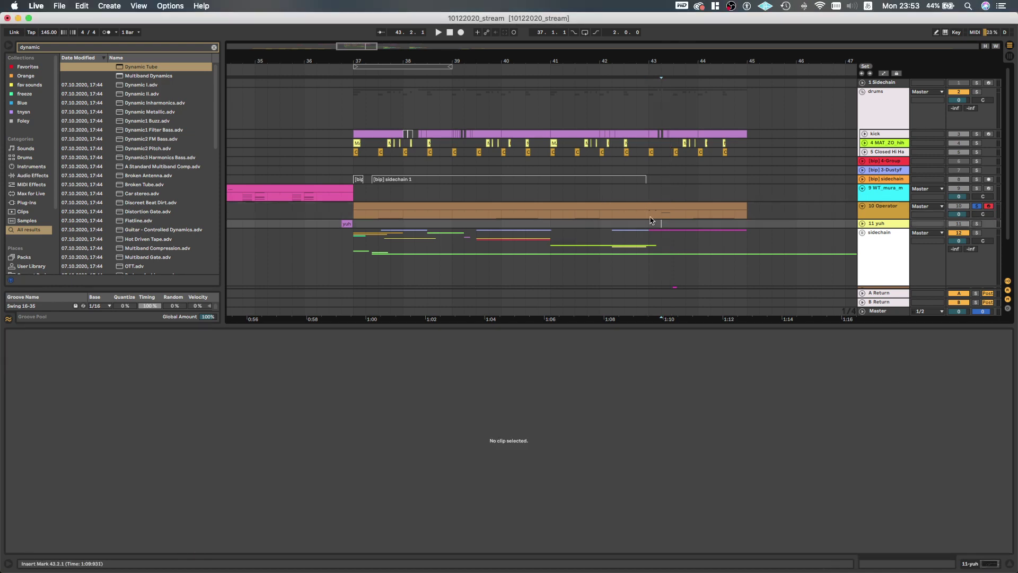
{"action": "left_click", "coordinate": [652, 215]}
{"action": "key", "text": "space"}
{"action": "scroll", "coordinate": [654, 215], "scroll_direction": "down", "scroll_amount": 3}
{"action": "scroll", "coordinate": [663, 184], "scroll_direction": "up", "scroll_amount": 3}
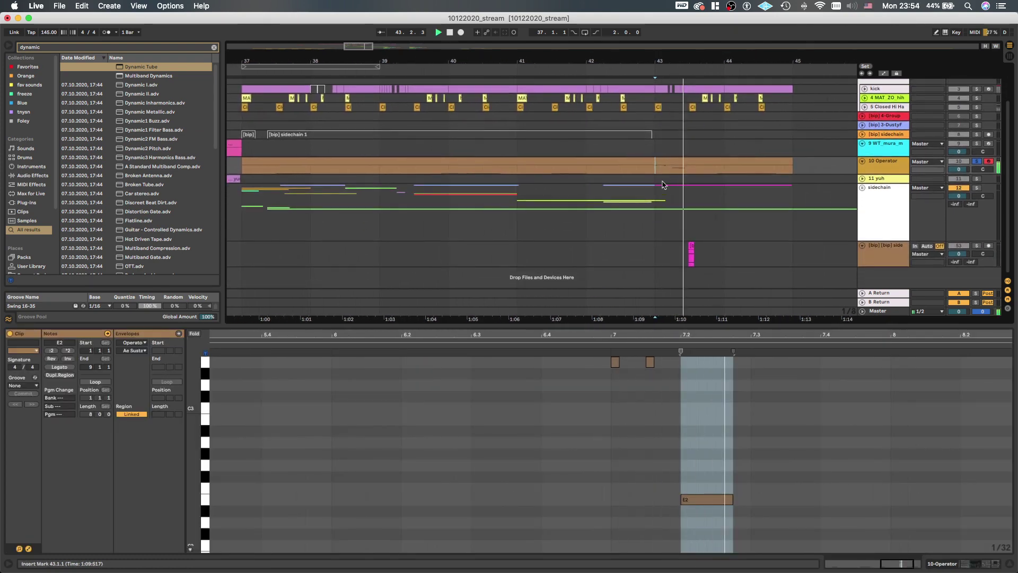
{"action": "scroll", "coordinate": [660, 173], "scroll_direction": "up", "scroll_amount": 3}
{"action": "scroll", "coordinate": [660, 173], "scroll_direction": "down", "scroll_amount": 2}
{"action": "key", "text": "space"}
{"action": "double_click", "coordinate": [880, 166]}
{"action": "key", "text": "space"}
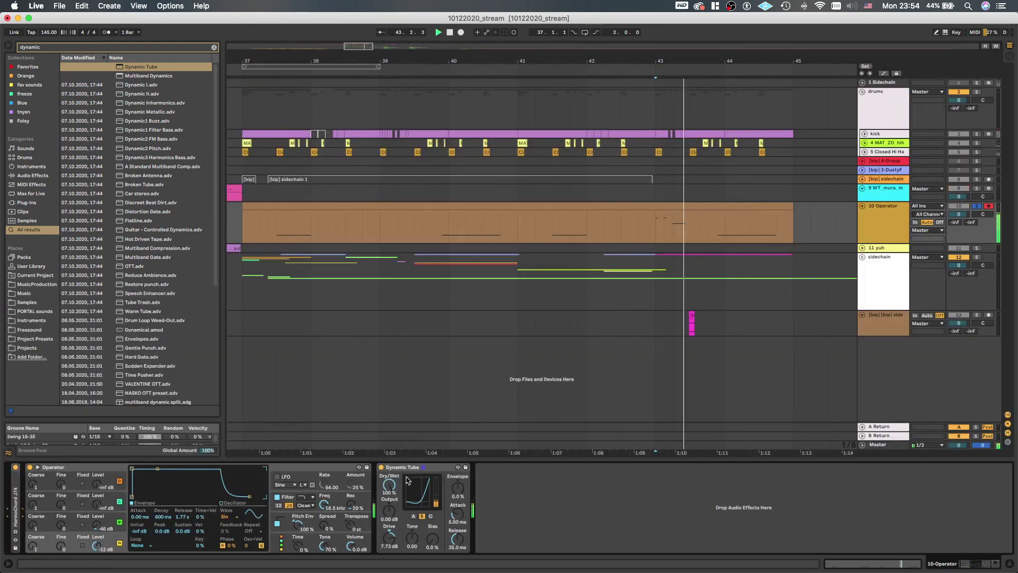
{"action": "key", "text": "space"}
{"action": "key", "text": "space"}
Add the Amp effect after Dynamic Tube on the Operator track and show its Dry/Wet automation, set to 0 %
{"action": "left_click", "coordinate": [528, 517]}
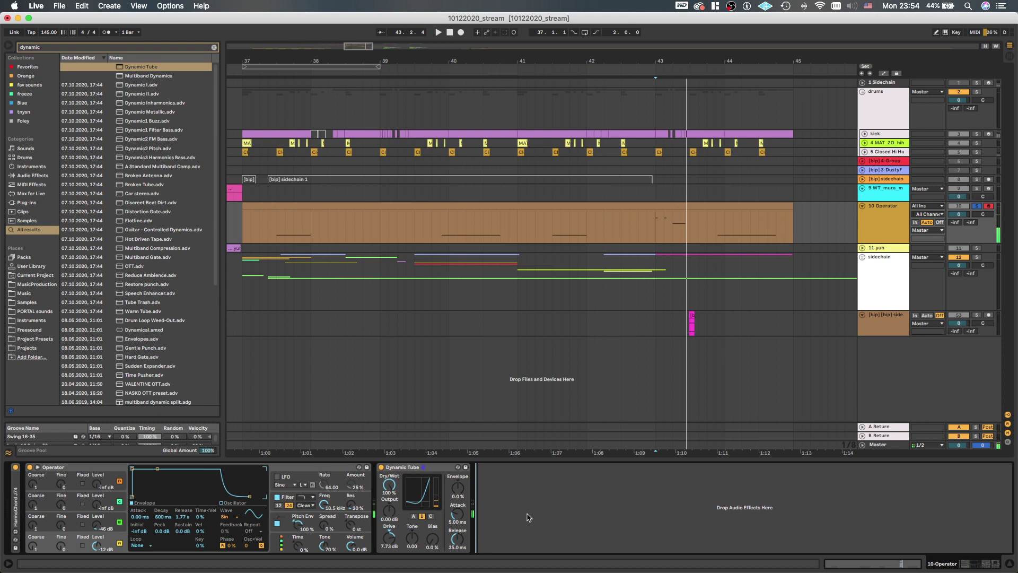
{"action": "key", "text": "super+f"}
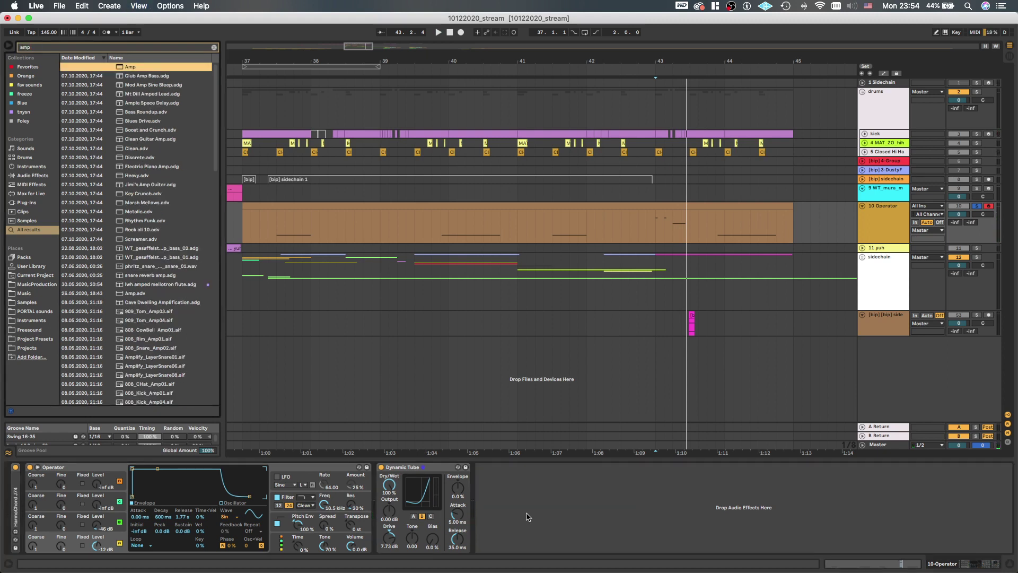
{"action": "key", "text": "Return"}
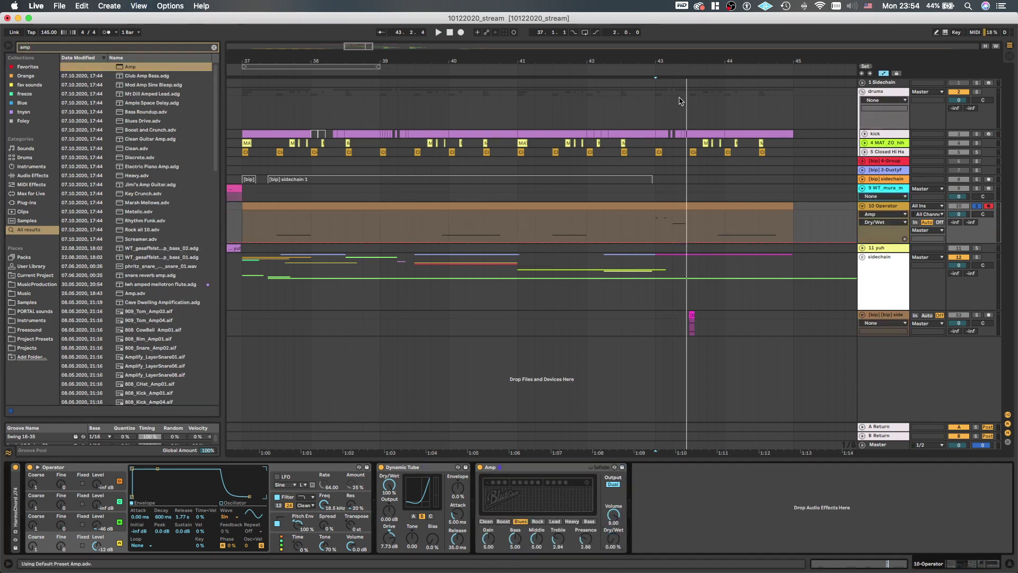
Raise the Amp Dry/Wet automation on the Operator track abruptly from 42.4.3 and audition the fill
{"action": "left_click", "coordinate": [647, 242]}
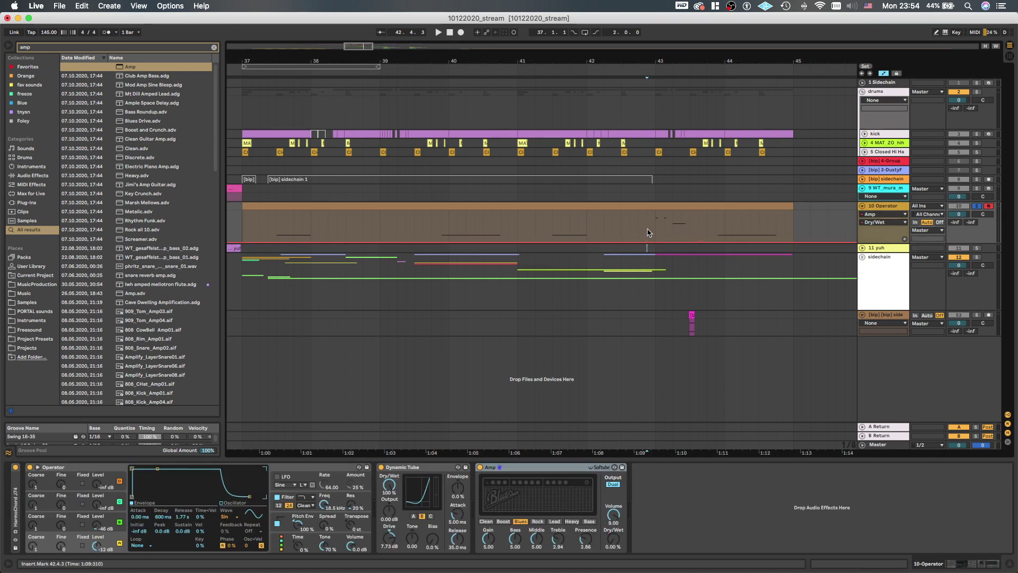
{"action": "left_click_drag", "start_coordinate": [648, 232], "coordinate": [682, 235]}
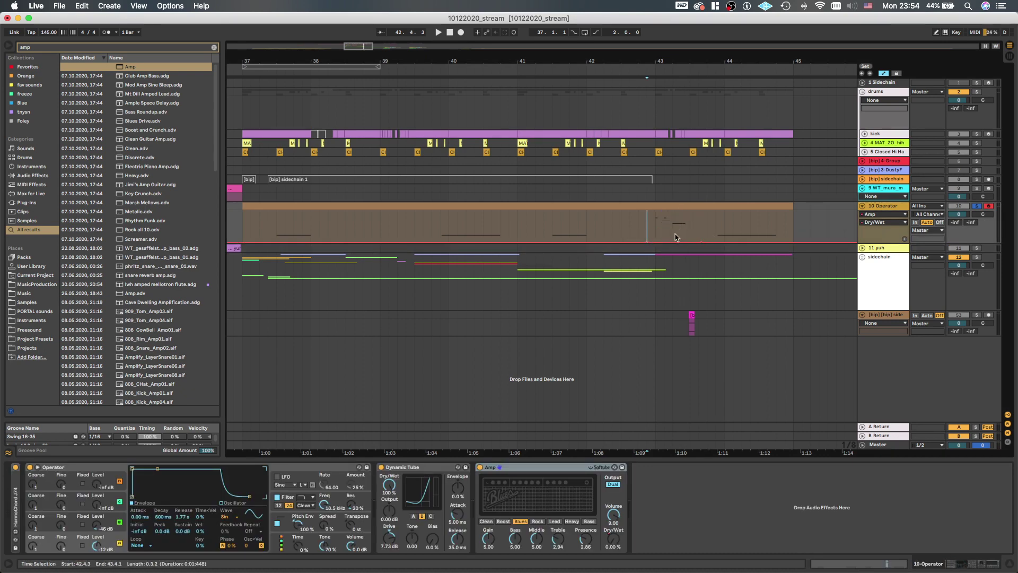
{"action": "key", "text": "super+z"}
{"action": "key", "text": "space"}
{"action": "left_click_drag", "start_coordinate": [647, 211], "coordinate": [647, 243]}
{"action": "key", "text": "space"}
{"action": "key", "text": "space"}
{"action": "key", "text": "space"}
{"action": "key", "text": "space"}
Curve the Amp Dry/Wet automation back down to zero at about 43.3 and audition the result
{"action": "mouse_move", "coordinate": [702, 211]}
{"action": "left_mouse_down"}
{"action": "mouse_move", "coordinate": [664, 241]}
{"action": "mouse_move", "coordinate": [699, 243]}
{"action": "mouse_move", "coordinate": [692, 231]}
{"action": "left_mouse_up"}
{"action": "key", "text": "space"}
{"action": "key", "text": "space"}
{"action": "key", "text": "space"}
{"action": "key", "text": "space"}
{"action": "key", "text": "space"}
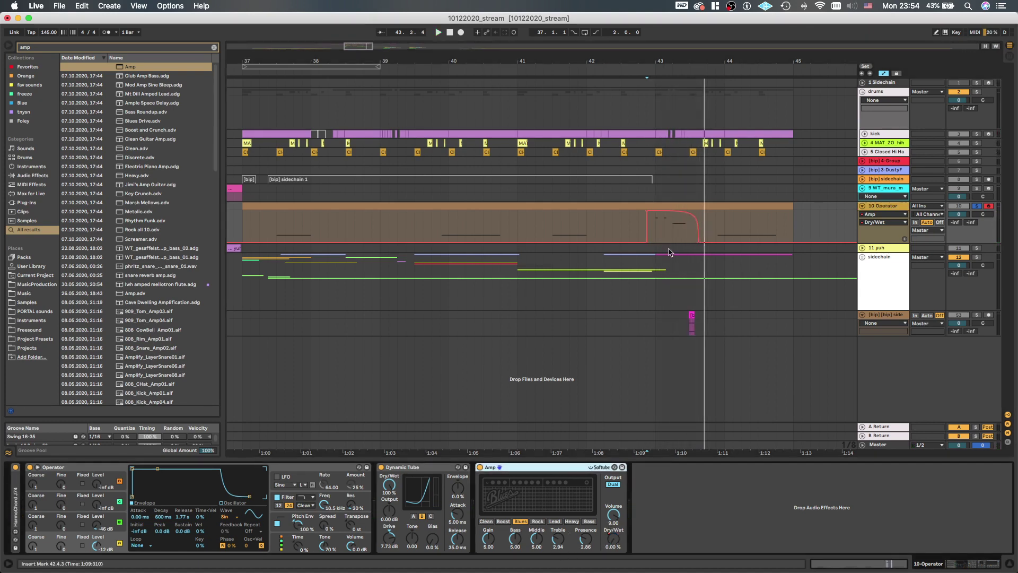
Try adding the Little AlterBoy plug-in after Amp on the Operator track, and remove it
{"action": "key", "text": "super+f"}
{"action": "type", "text": "alterboy"}
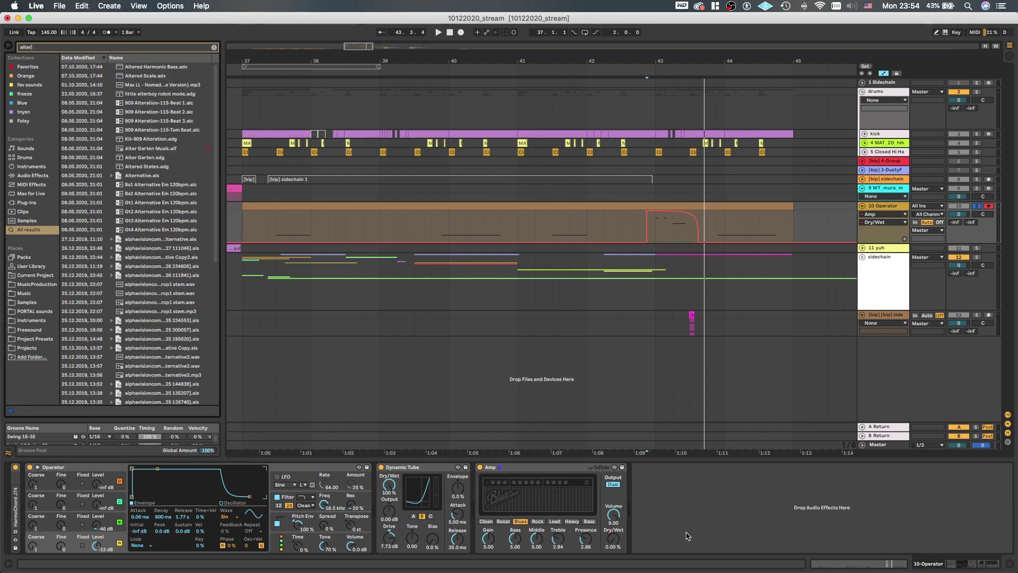
{"action": "key", "text": "Down"}
{"action": "key", "text": "Down"}
{"action": "key", "text": "Down"}
{"action": "key", "text": "Down"}
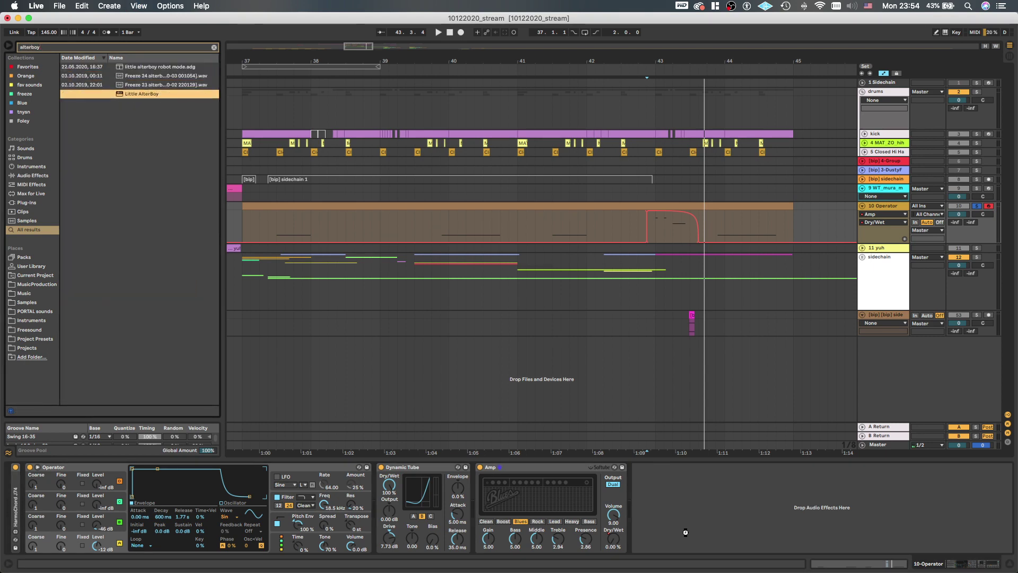
{"action": "key", "text": "Return"}
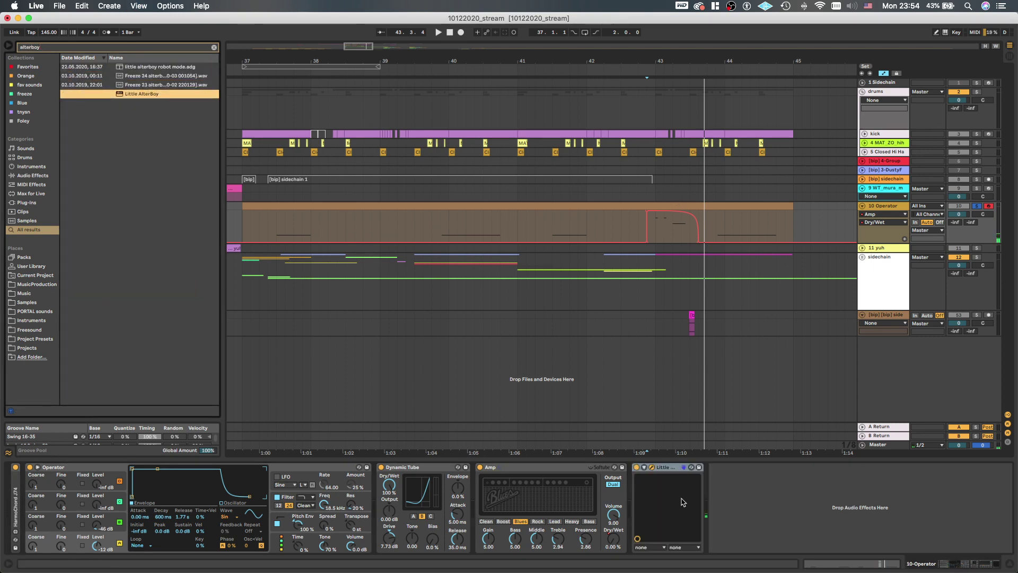
{"action": "left_click", "coordinate": [666, 471]}
{"action": "key", "text": "Delete"}
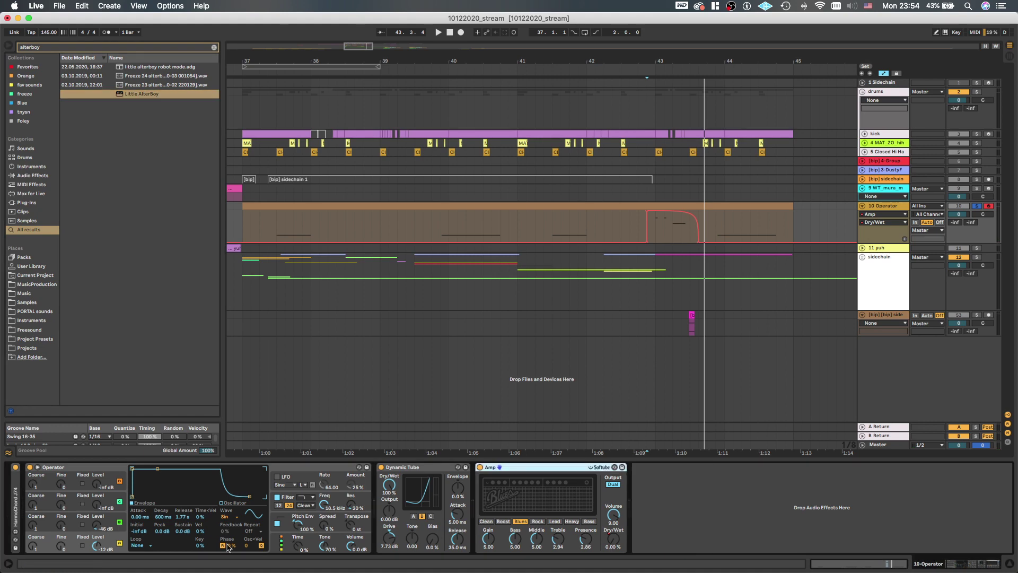
Set Operator's pitch bend modulation range to +24 st and hide the automation lanes
{"action": "left_click", "coordinate": [277, 523]}
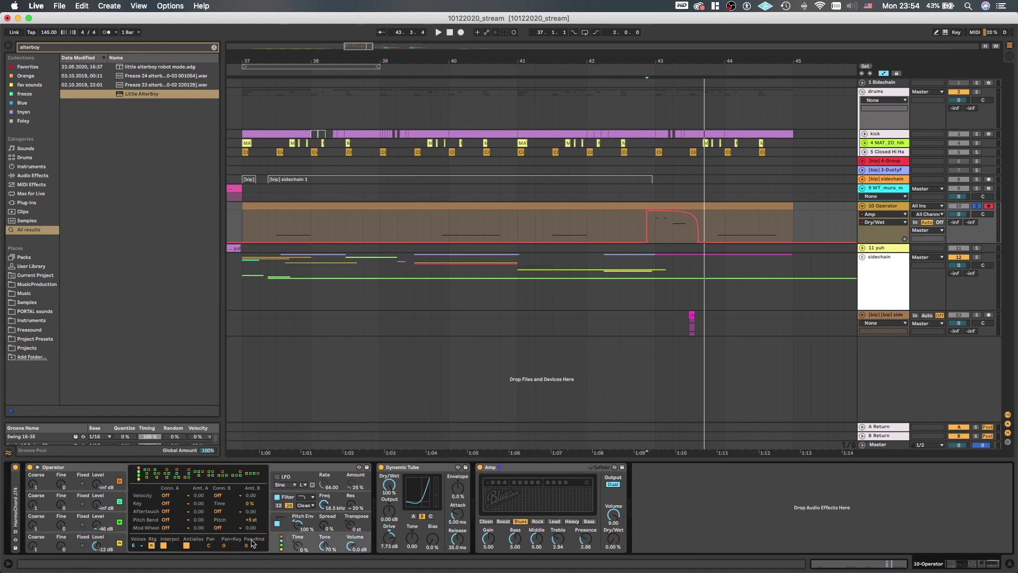
{"action": "left_click_drag", "start_coordinate": [259, 522], "coordinate": [259, 494]}
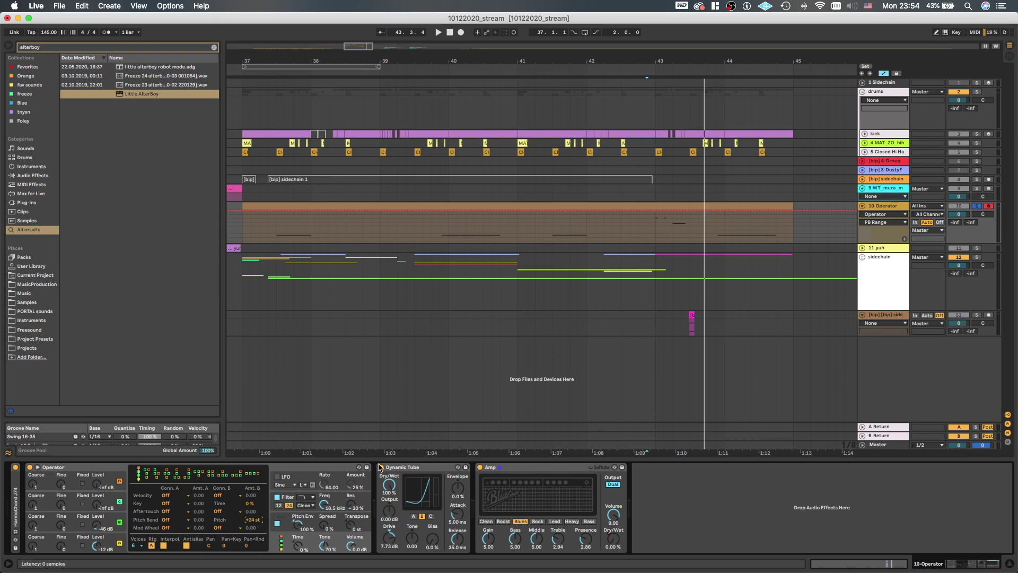
{"action": "key", "text": "a"}
Isolate 43.1 to 43.3 of the Operator clip and show its MIDI Ctrl Pitch Bend envelope
{"action": "scroll", "coordinate": [657, 227], "scroll_direction": "up", "scroll_amount": 5}
{"action": "left_click", "coordinate": [657, 223]}
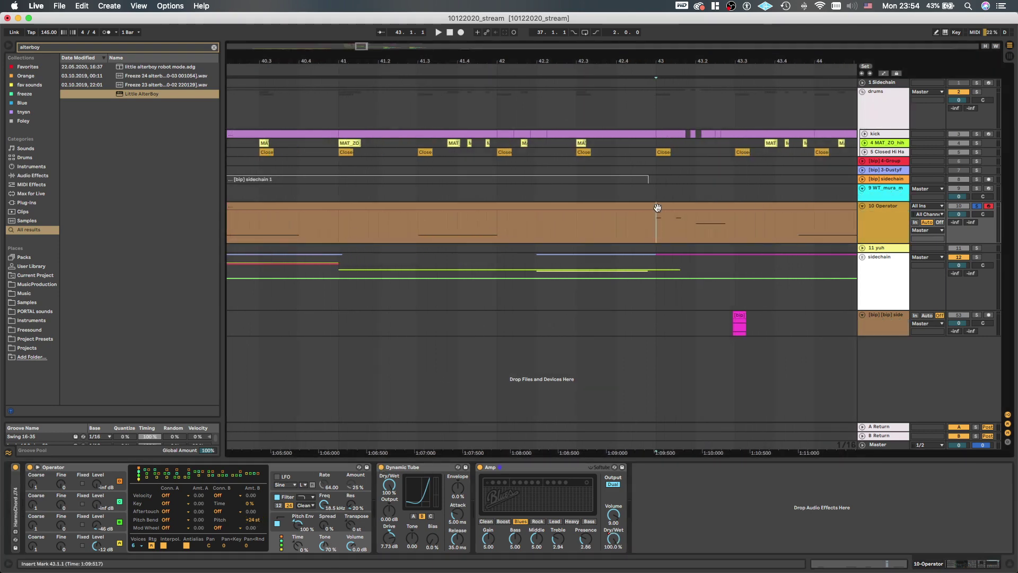
{"action": "left_click", "coordinate": [736, 223]}
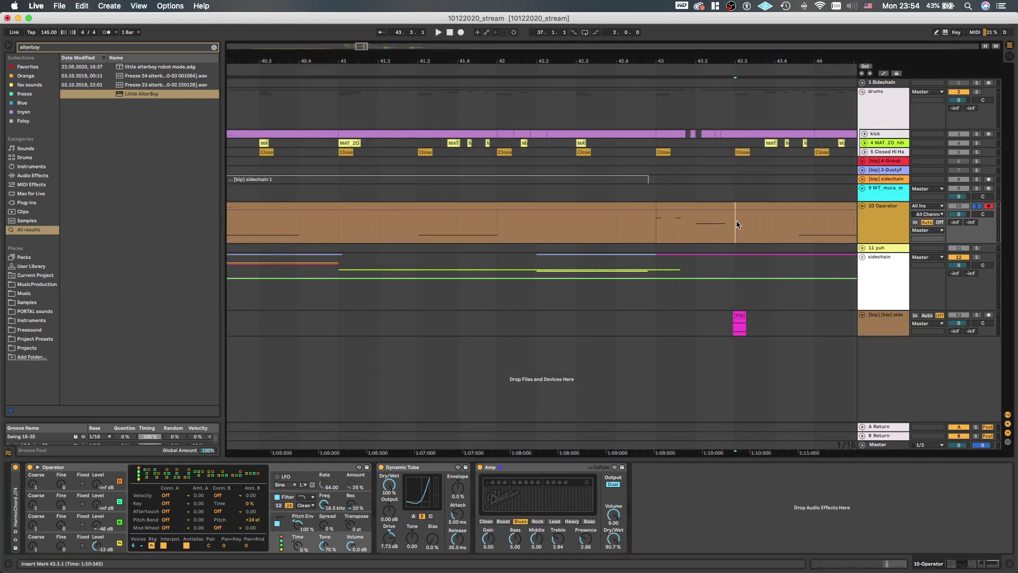
{"action": "left_click", "coordinate": [657, 223], "text": "shift"}
{"action": "left_click", "coordinate": [136, 342]}
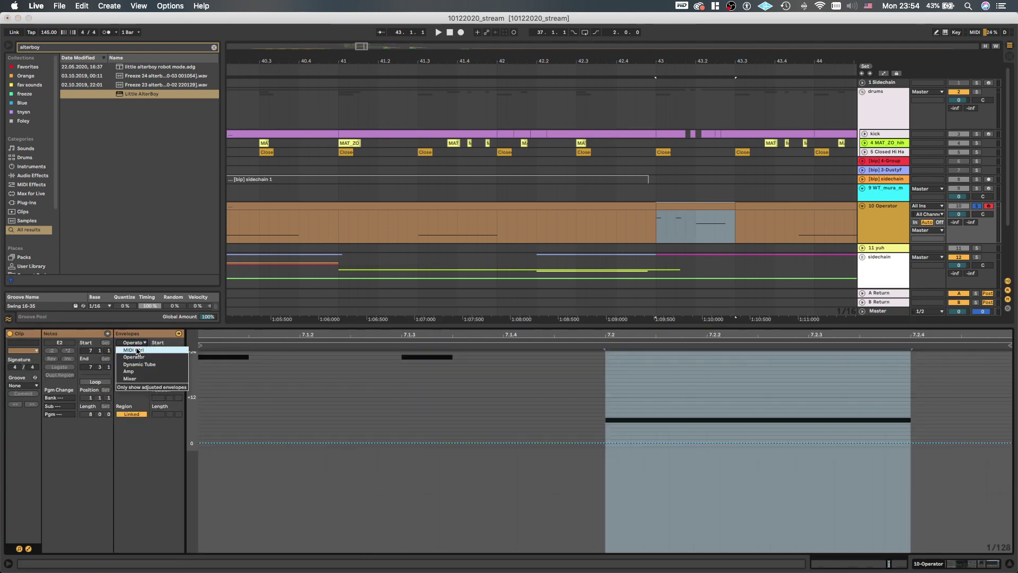
{"action": "left_click", "coordinate": [137, 349]}
{"action": "left_click", "coordinate": [137, 351]}
{"action": "left_click", "coordinate": [227, 389]}
{"action": "scroll", "coordinate": [405, 438], "scroll_direction": "down", "scroll_amount": 3}
{"action": "scroll", "coordinate": [388, 438], "scroll_direction": "down", "scroll_amount": 2}
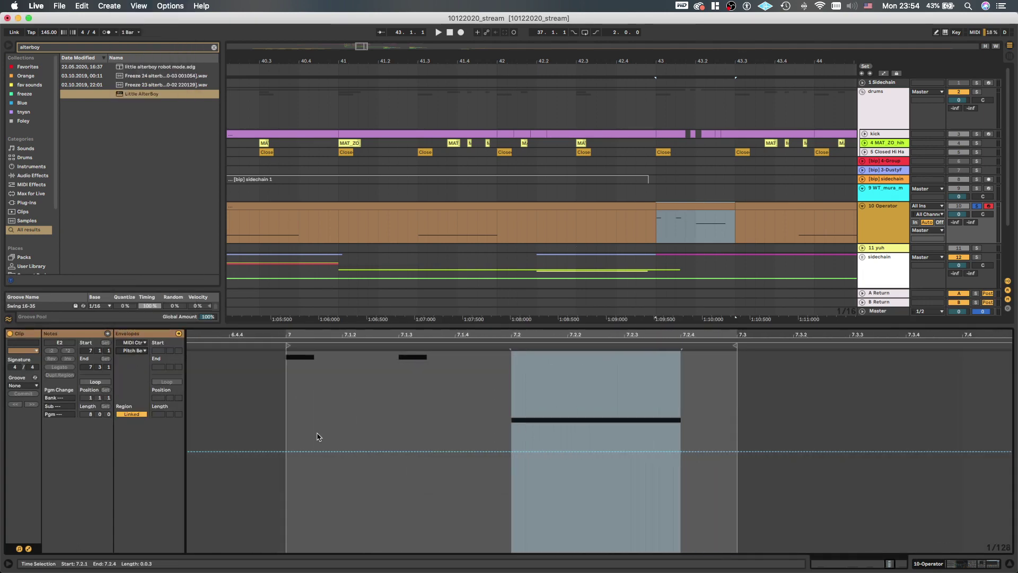
Drop the pitch bend to its minimum between the fill's first two notes, and duplicate that shape after the second note
{"action": "left_click_drag", "start_coordinate": [312, 440], "coordinate": [399, 505]}
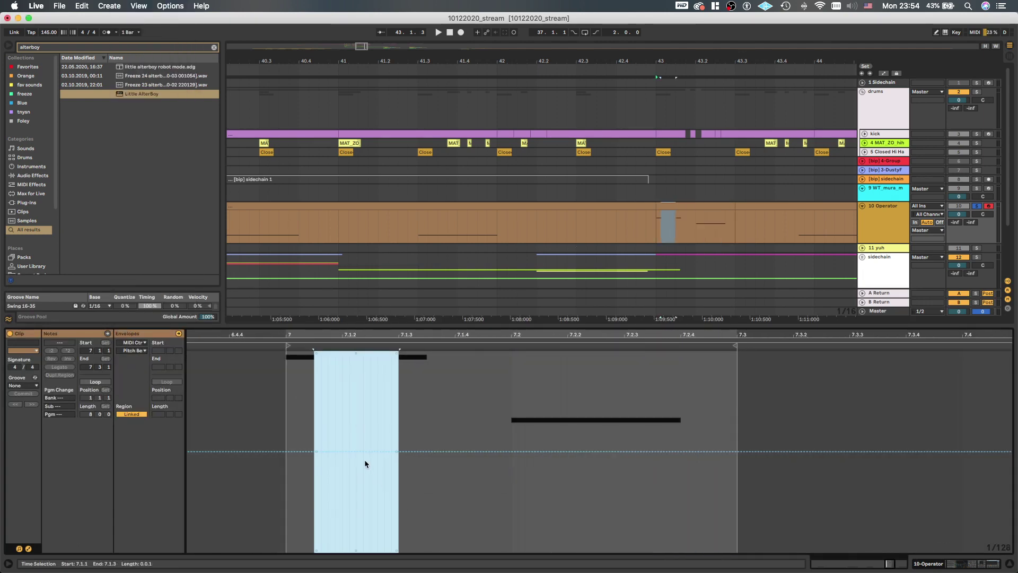
{"action": "left_click_drag", "start_coordinate": [363, 454], "coordinate": [360, 554]}
{"action": "left_click_drag", "start_coordinate": [280, 416], "coordinate": [399, 419]}
{"action": "key", "text": "super+d"}
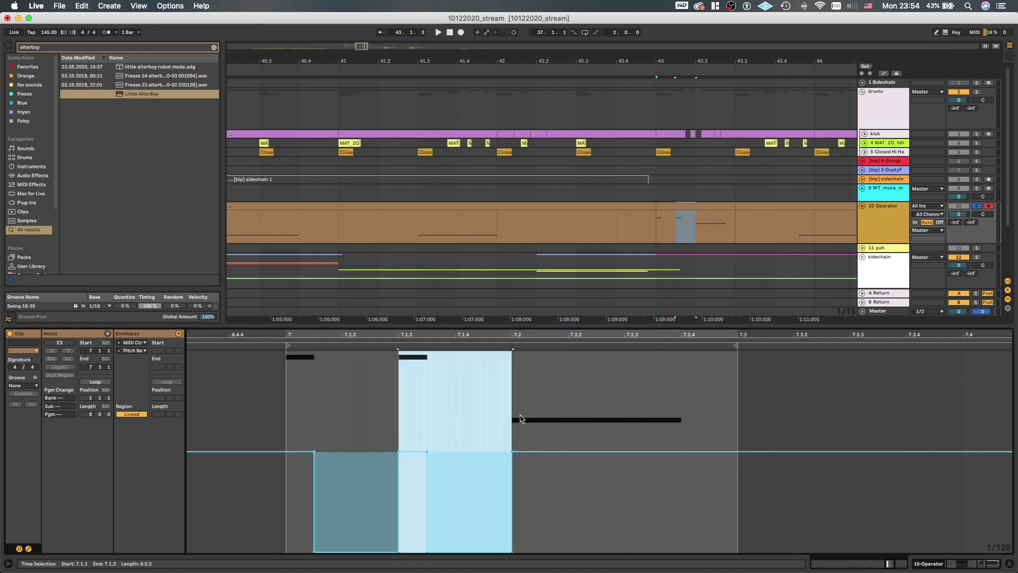
Ramp the pitch bend from zero at 7.2.1 down to its minimum at the end of the long note, and audition it
{"action": "left_click", "coordinate": [512, 429]}
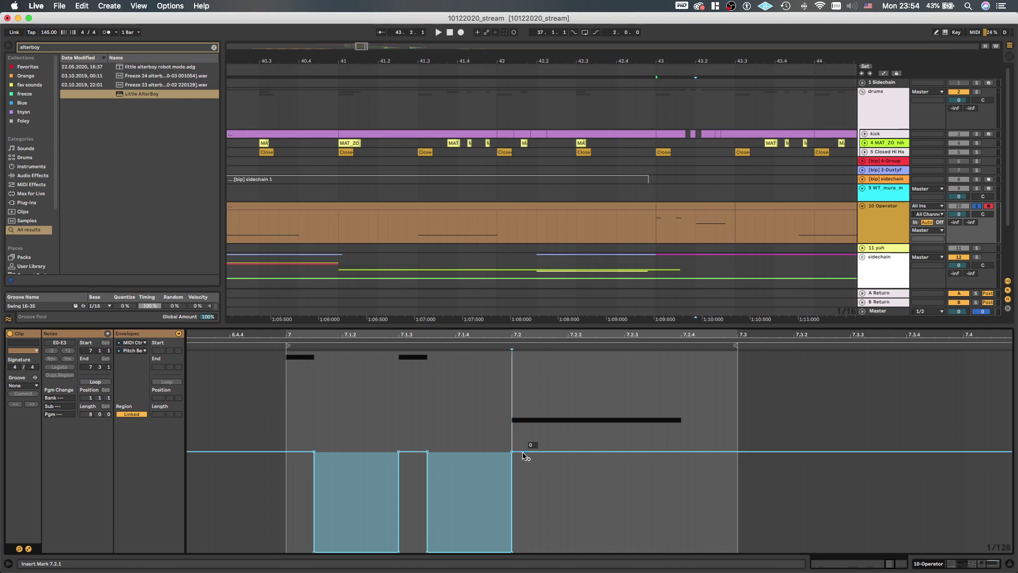
{"action": "left_click_drag", "start_coordinate": [689, 453], "coordinate": [681, 551]}
{"action": "key", "text": "space"}
{"action": "key", "text": "s"}
{"action": "key", "text": "space"}
{"action": "key", "text": "space"}
Play back the pitch-bent fill around bar 43 in the arrangement
{"action": "scroll", "coordinate": [619, 173], "scroll_direction": "down", "scroll_amount": 8}
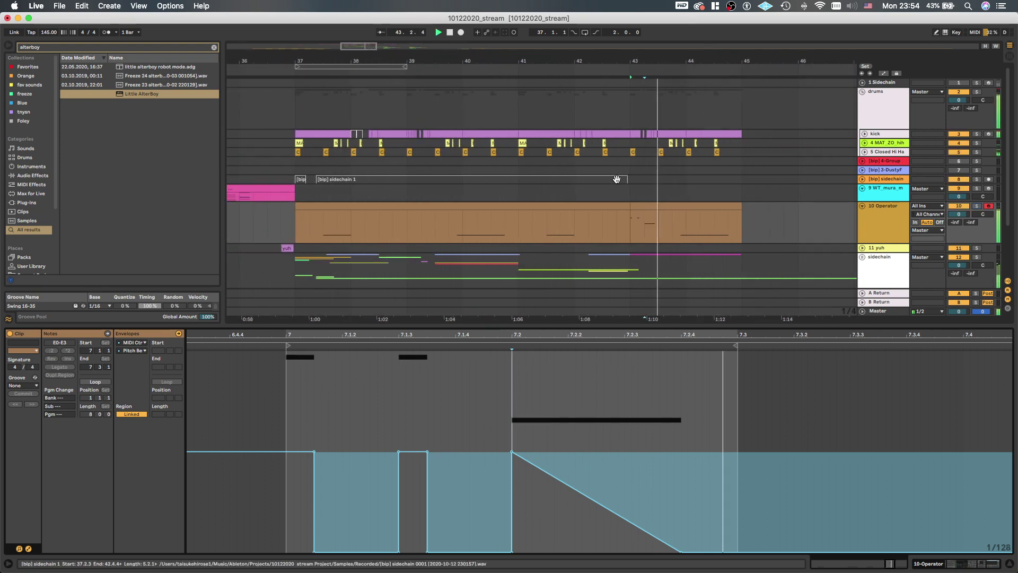
{"action": "key", "text": "a"}
{"action": "key", "text": "a"}
{"action": "scroll", "coordinate": [632, 233], "scroll_direction": "down", "scroll_amount": 4}
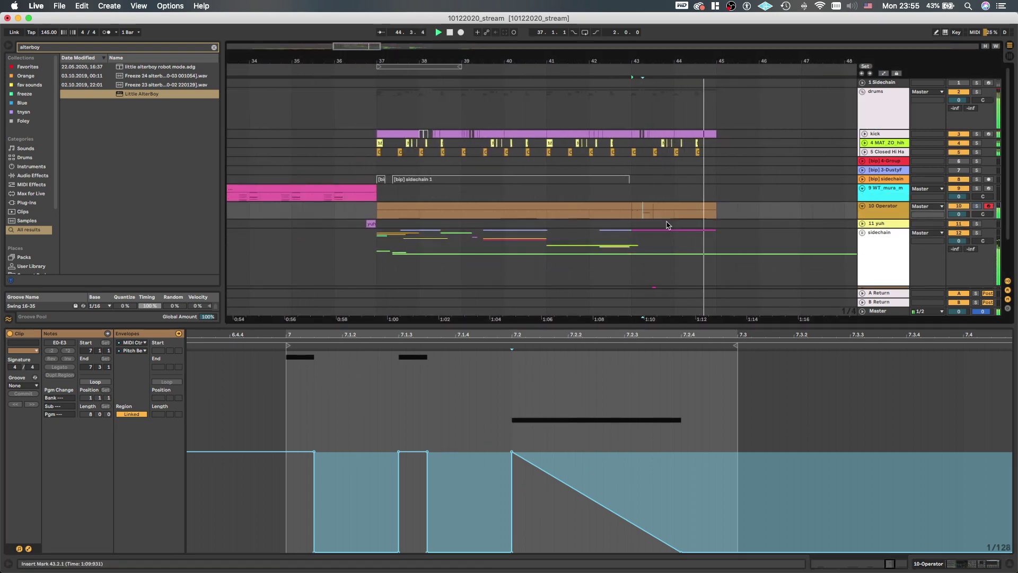
{"action": "left_click", "coordinate": [638, 214]}
{"action": "key", "text": "space"}
{"action": "key", "text": "space"}
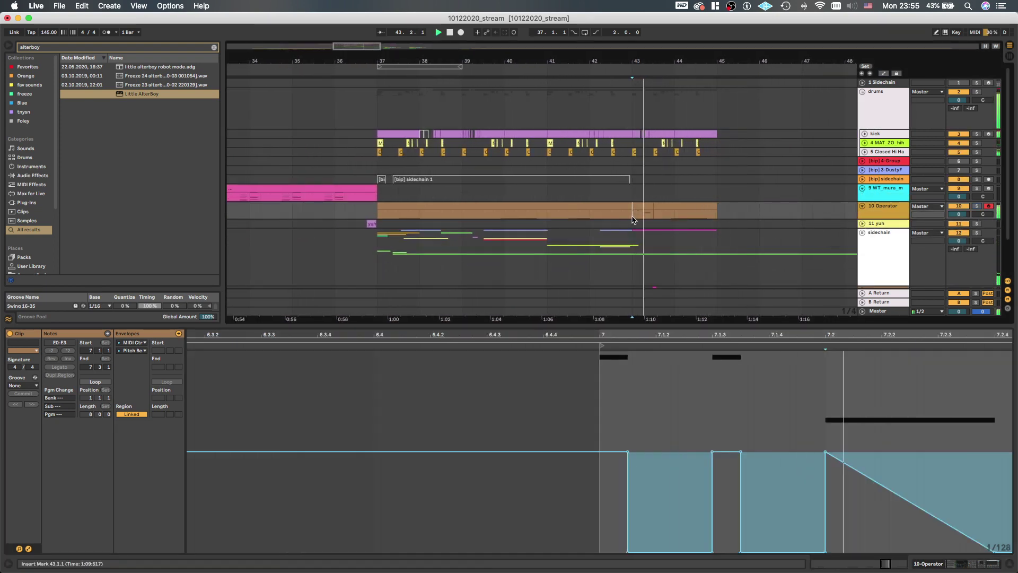
{"action": "scroll", "coordinate": [642, 214], "scroll_direction": "up", "scroll_amount": 8}
{"action": "key", "text": "space"}
{"action": "key", "text": "space"}
{"action": "key", "text": "space"}
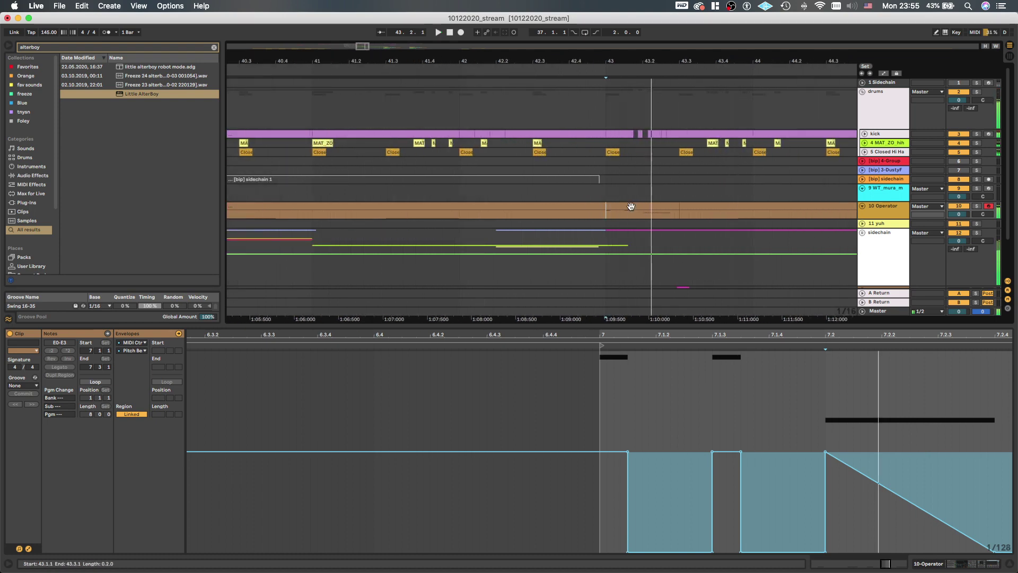
Delete the short section of the Operator clip around the fill's second note, up to 43.1.4, and play the fill
{"action": "left_click", "coordinate": [625, 218]}
{"action": "left_click_drag", "start_coordinate": [634, 216], "coordinate": [622, 215]}
{"action": "key", "text": "Delete"}
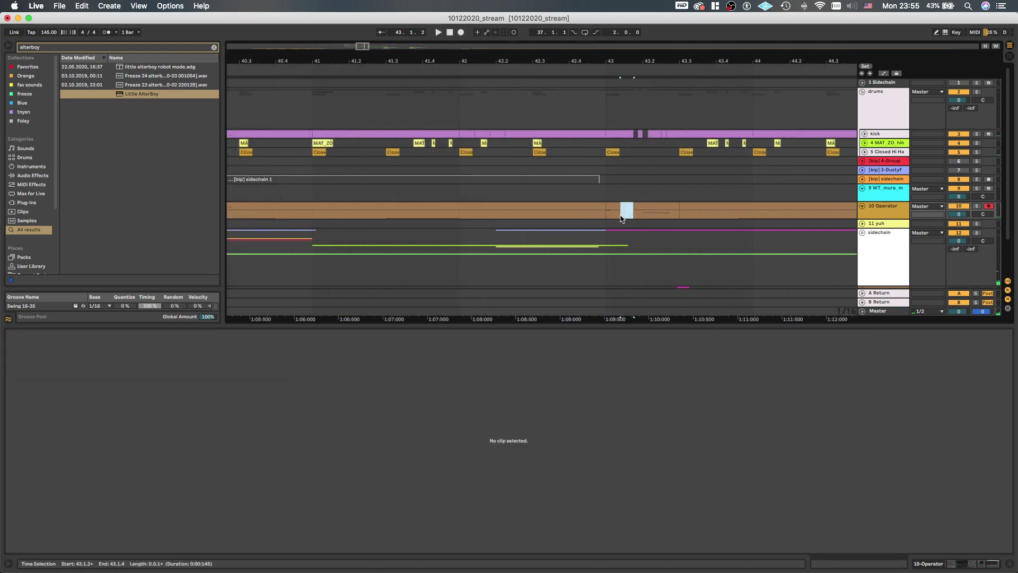
{"action": "left_click", "coordinate": [598, 215]}
{"action": "key", "text": "space"}
Consolidate the Operator clips from bar 37 to bar 45 into one clip and show the track's devices
{"action": "scroll", "coordinate": [598, 215], "scroll_direction": "down", "scroll_amount": 5}
{"action": "scroll", "coordinate": [598, 215], "scroll_direction": "down", "scroll_amount": 5}
{"action": "left_click", "coordinate": [595, 205]}
{"action": "left_click", "coordinate": [628, 206]}
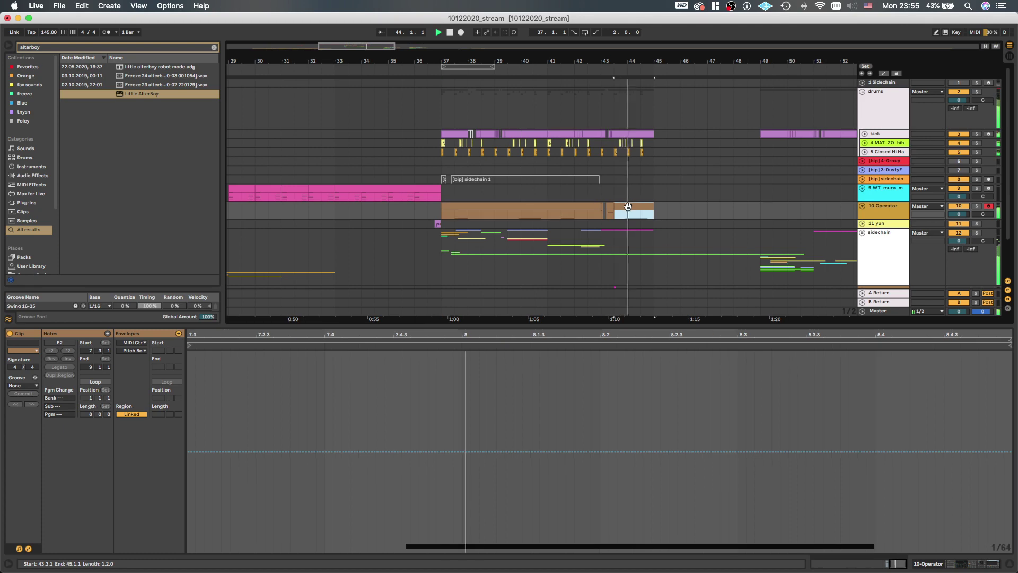
{"action": "left_click", "coordinate": [592, 203], "text": "shift"}
{"action": "key", "text": "super+j"}
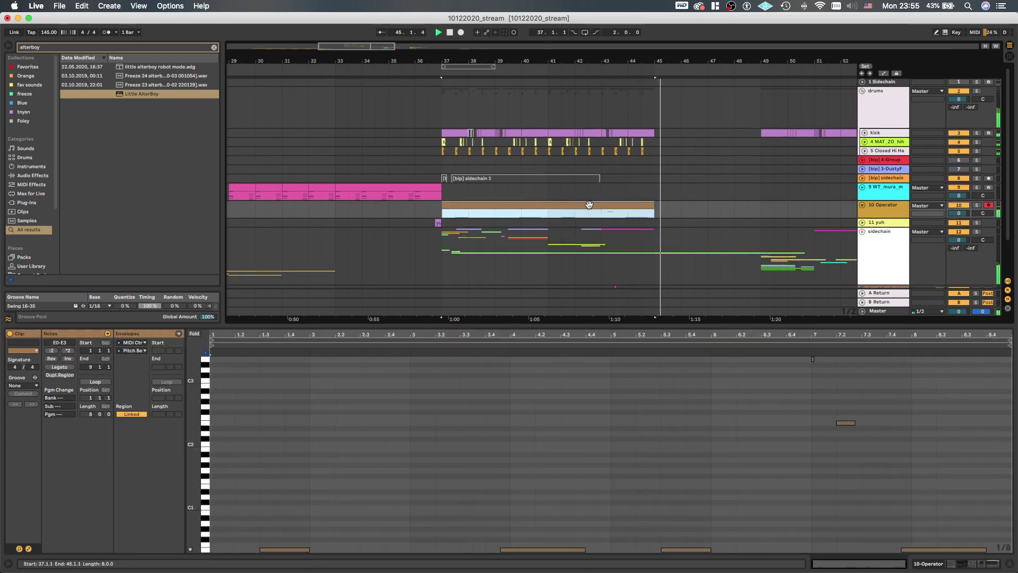
{"action": "key", "text": "shift+Tab"}
Audition the end of the consolidated Operator line from bars 43 and 44
{"action": "left_click", "coordinate": [644, 214]}
{"action": "key", "text": "space"}
{"action": "scroll", "coordinate": [638, 216], "scroll_direction": "up", "scroll_amount": 5}
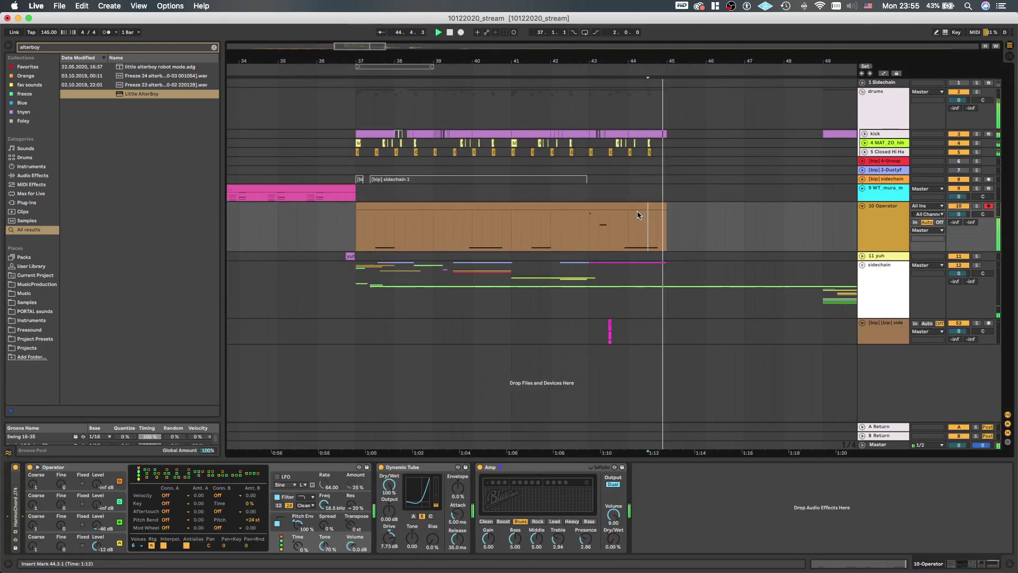
{"action": "scroll", "coordinate": [613, 225], "scroll_direction": "down", "scroll_amount": 2}
{"action": "left_click", "coordinate": [613, 224]}
{"action": "key", "text": "space"}
{"action": "key", "text": "space"}
{"action": "scroll", "coordinate": [613, 225], "scroll_direction": "down", "scroll_amount": 3}
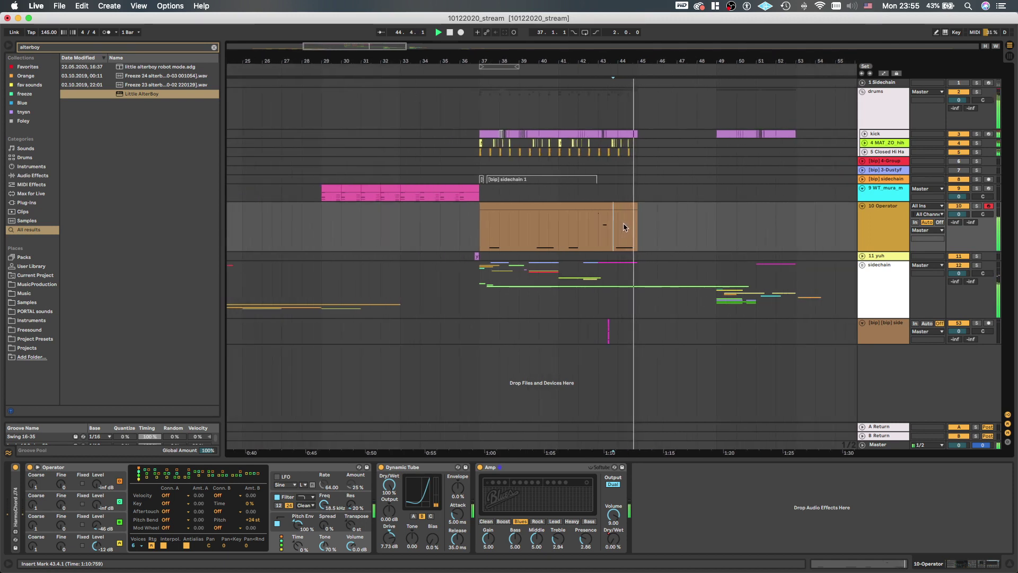
{"action": "scroll", "coordinate": [623, 224], "scroll_direction": "up", "scroll_amount": 2}
{"action": "key", "text": "space"}
{"action": "key", "text": "space"}
Shorten the Operator clip so it ends at 44.3.1, and restart playback
{"action": "left_click_drag", "start_coordinate": [644, 209], "coordinate": [628, 209]}
{"action": "key", "text": "space"}
{"action": "key", "text": "space"}
Find the Utility effect in the browser and add it after Amp on the Operator track
{"action": "left_click", "coordinate": [893, 238]}
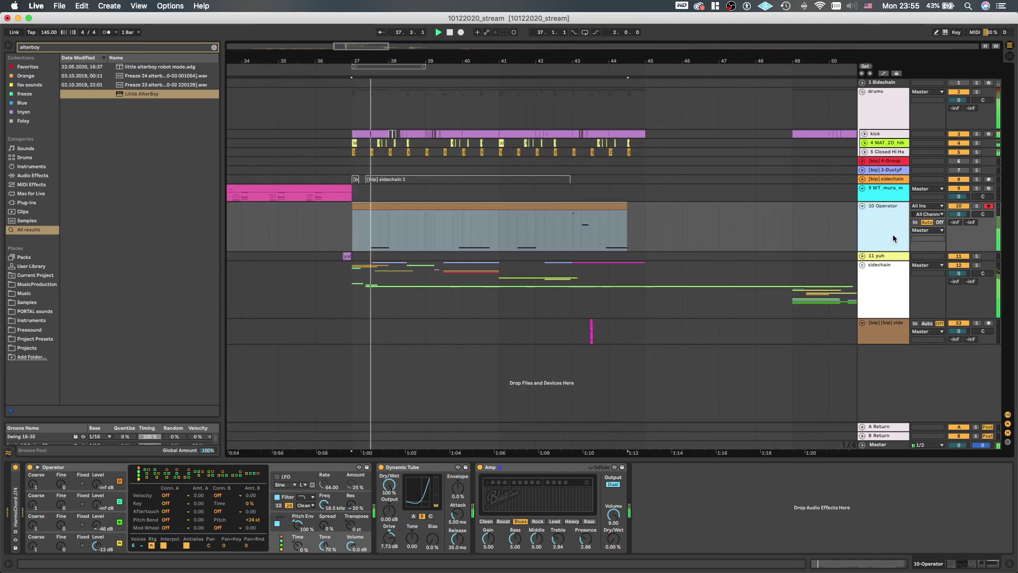
{"action": "key", "text": "super+f"}
{"action": "type", "text": "utility"}
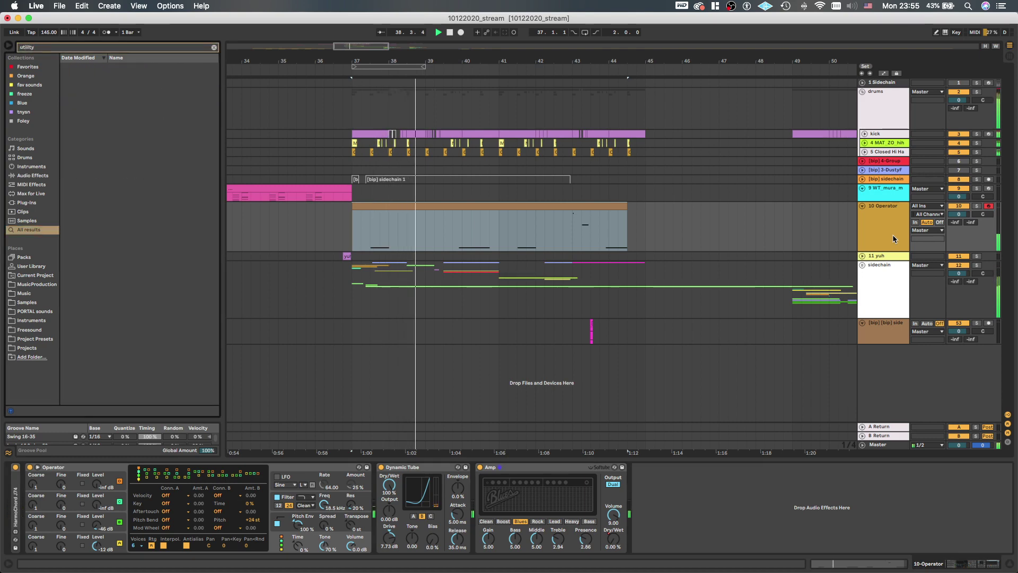
{"action": "key", "text": "super+f"}
{"action": "key", "text": "BackSpace"}
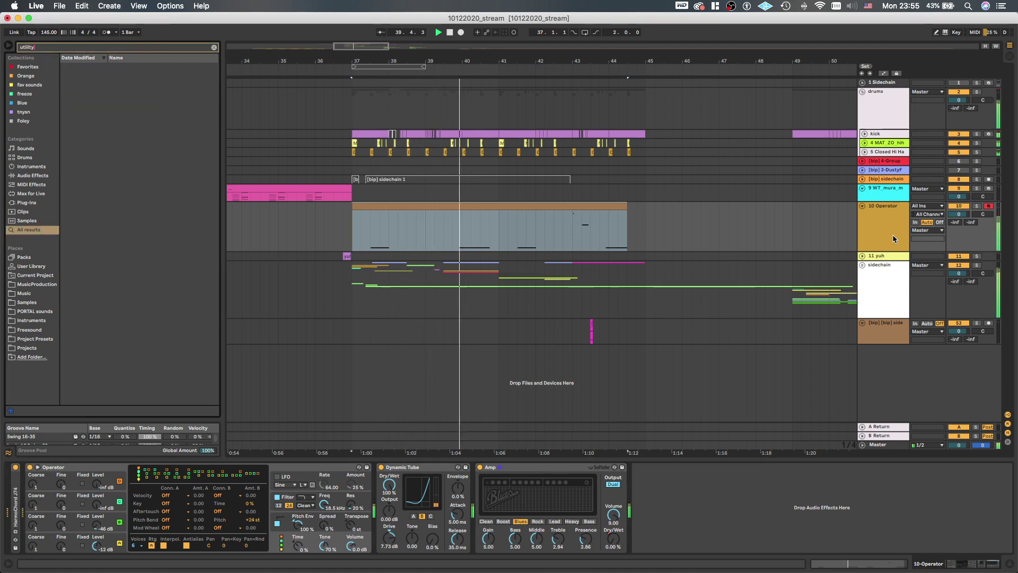
{"action": "type", "text": "utility"}
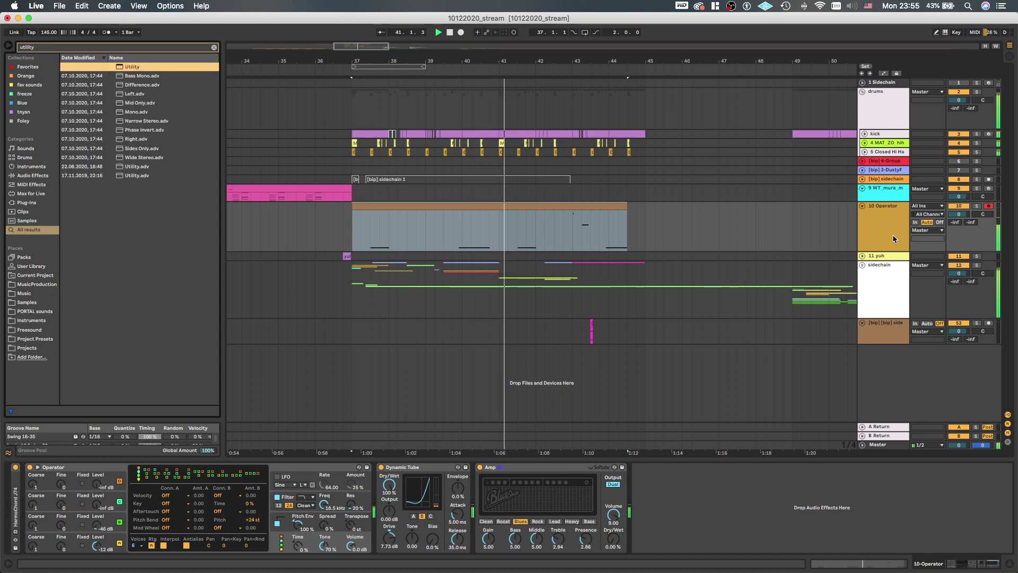
{"action": "key", "text": "Return"}
Show the Utility Gain automation on the Operator track and draw a drop just past the clip's end
{"action": "key", "text": "a"}
{"action": "left_click", "coordinate": [681, 498]}
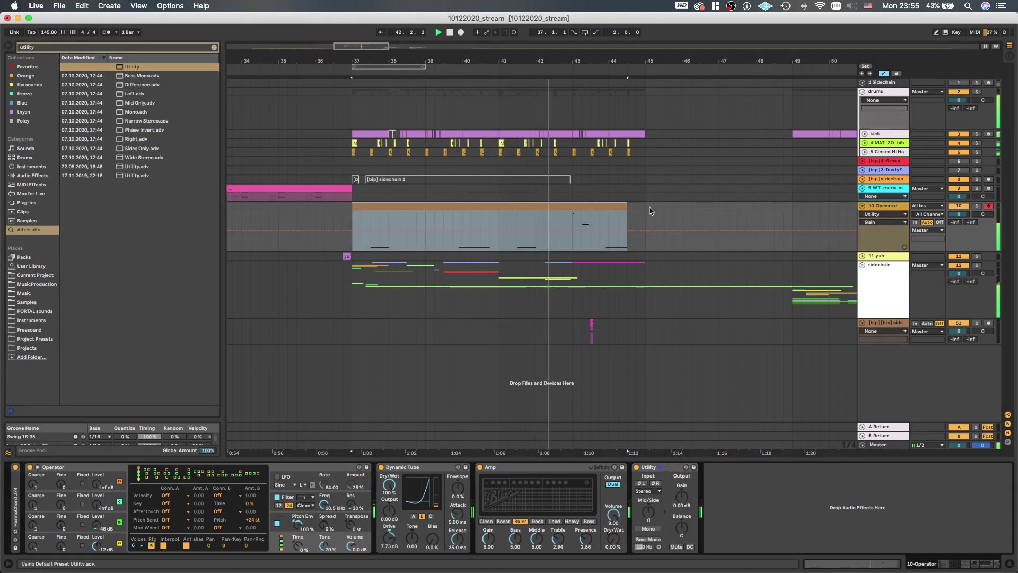
{"action": "left_click", "coordinate": [627, 231]}
{"action": "left_click", "coordinate": [638, 232]}
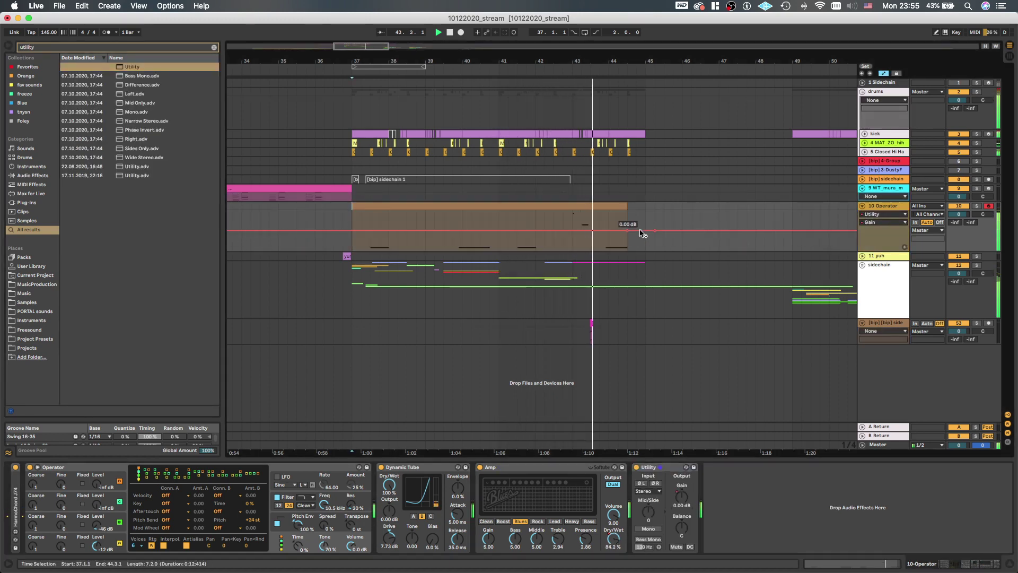
{"action": "left_click", "coordinate": [655, 231]}
{"action": "mouse_move", "coordinate": [638, 231]}
{"action": "left_mouse_down"}
{"action": "mouse_move", "coordinate": [628, 251]}
{"action": "mouse_move", "coordinate": [655, 251]}
{"action": "mouse_move", "coordinate": [645, 249]}
{"action": "left_mouse_up"}
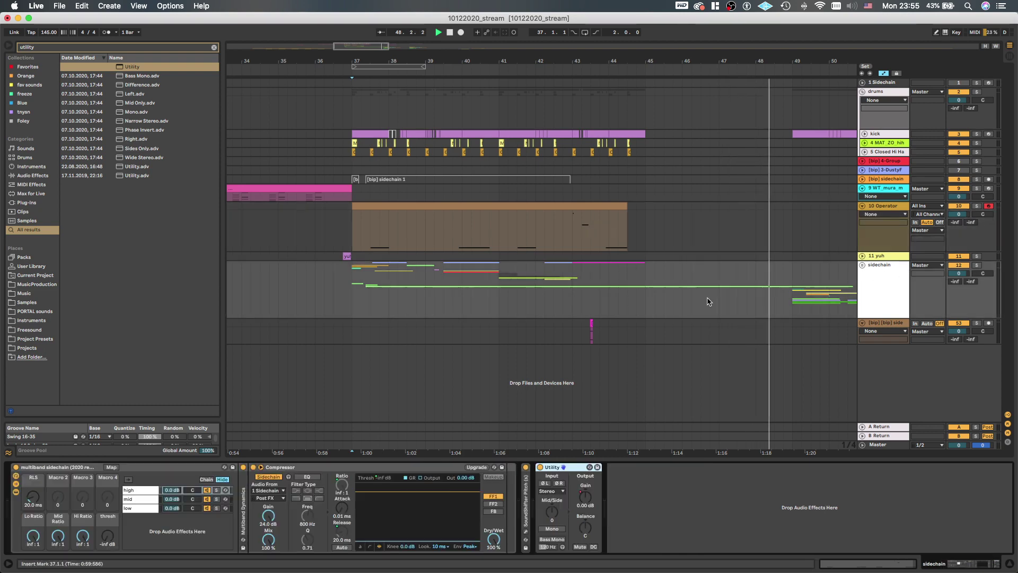
Play the section's ending from 44.1.1 with the automation lanes hidden
{"action": "left_click", "coordinate": [893, 268]}
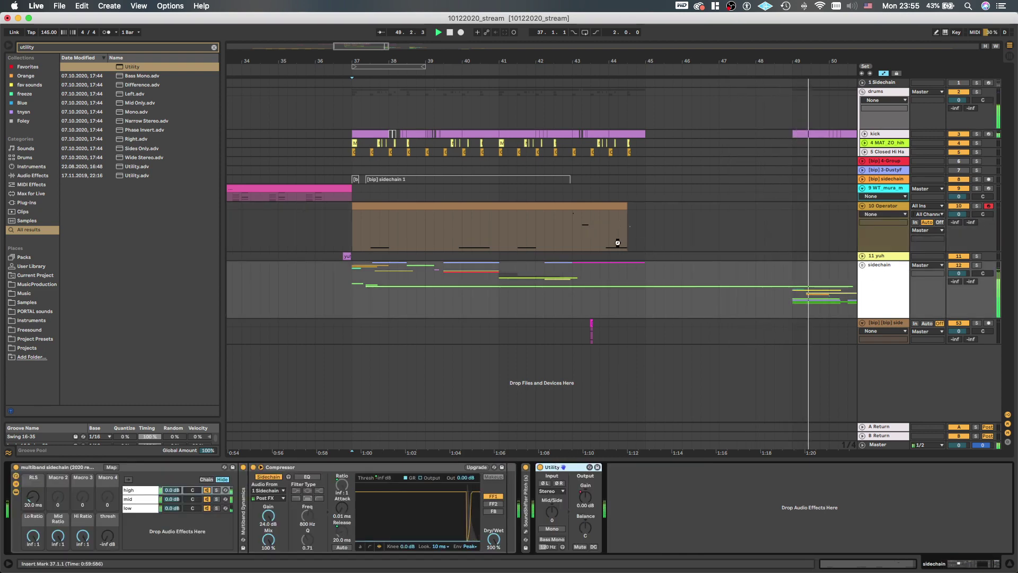
{"action": "left_click", "coordinate": [615, 243]}
{"action": "left_click", "coordinate": [613, 243]}
{"action": "key", "text": "space"}
{"action": "key", "text": "space"}
{"action": "scroll", "coordinate": [614, 238], "scroll_direction": "down", "scroll_amount": 5}
{"action": "key", "text": "a"}
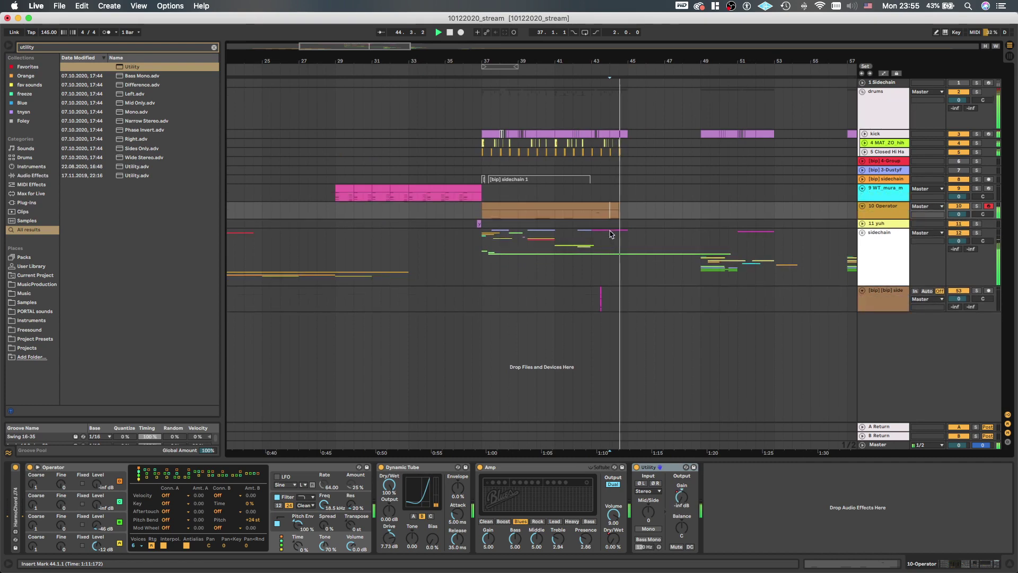
{"action": "scroll", "coordinate": [621, 220], "scroll_direction": "down", "scroll_amount": 2}
{"action": "scroll", "coordinate": [624, 219], "scroll_direction": "down", "scroll_amount": 1}
{"action": "scroll", "coordinate": [624, 218], "scroll_direction": "down", "scroll_amount": 3}
{"action": "key", "text": "space"}
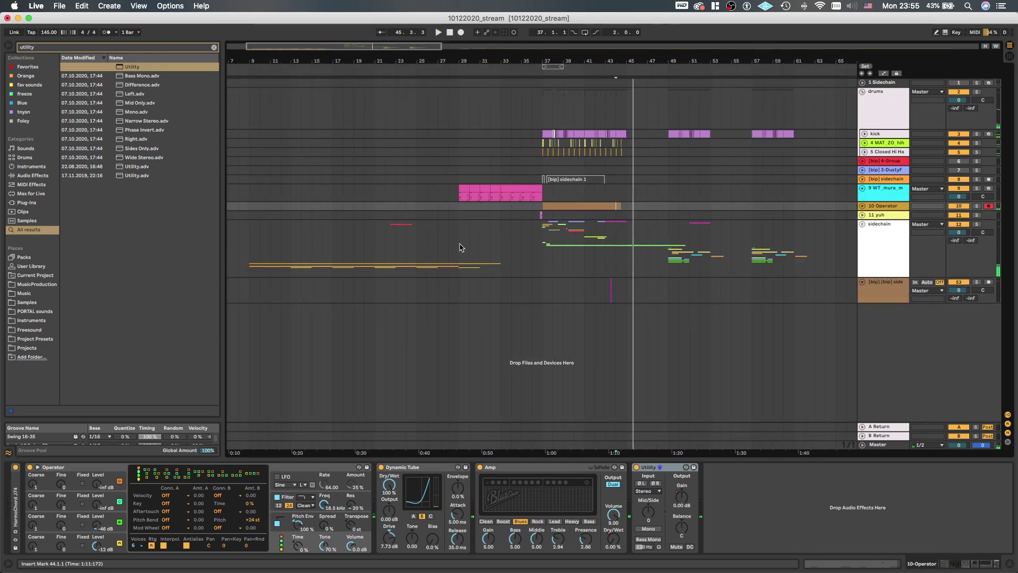
Play the arrangement from bar 21 and examine the lion_roar sample clip at bar 22 and the tracks around it
{"action": "left_click", "coordinate": [460, 246]}
{"action": "key", "text": "space"}
{"action": "scroll", "coordinate": [466, 246], "scroll_direction": "left", "scroll_amount": 2}
{"action": "scroll", "coordinate": [466, 247], "scroll_direction": "left", "scroll_amount": 1}
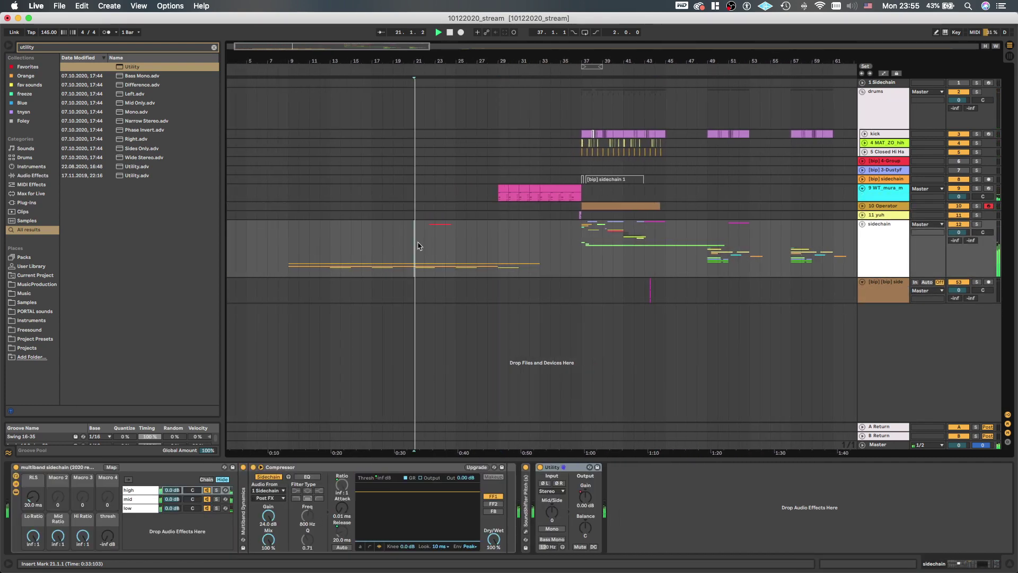
{"action": "scroll", "coordinate": [419, 246], "scroll_direction": "down", "scroll_amount": 3}
{"action": "key", "text": "u"}
{"action": "scroll", "coordinate": [388, 242], "scroll_direction": "up", "scroll_amount": 5}
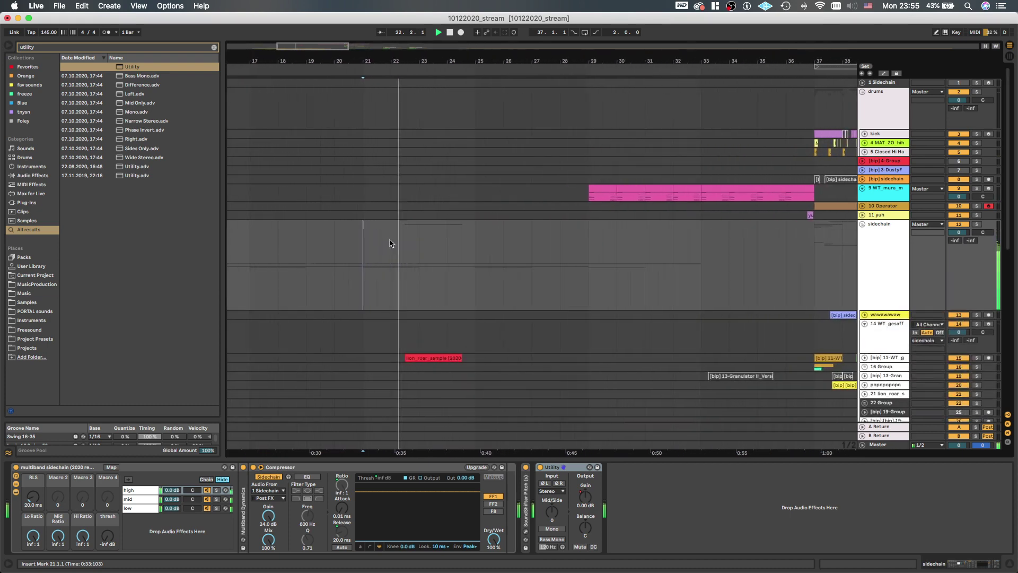
{"action": "scroll", "coordinate": [389, 243], "scroll_direction": "down", "scroll_amount": 3}
{"action": "left_click", "coordinate": [423, 288]}
{"action": "key", "text": "u"}
{"action": "left_click", "coordinate": [425, 284]}
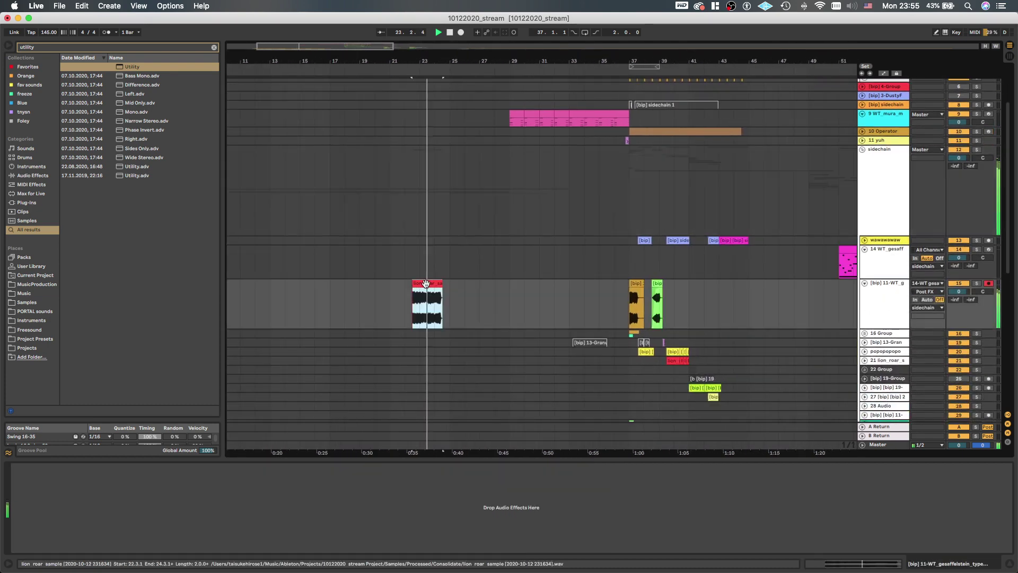
{"action": "scroll", "coordinate": [425, 284], "scroll_direction": "down", "scroll_amount": 3}
{"action": "scroll", "coordinate": [425, 284], "scroll_direction": "down", "scroll_amount": 3}
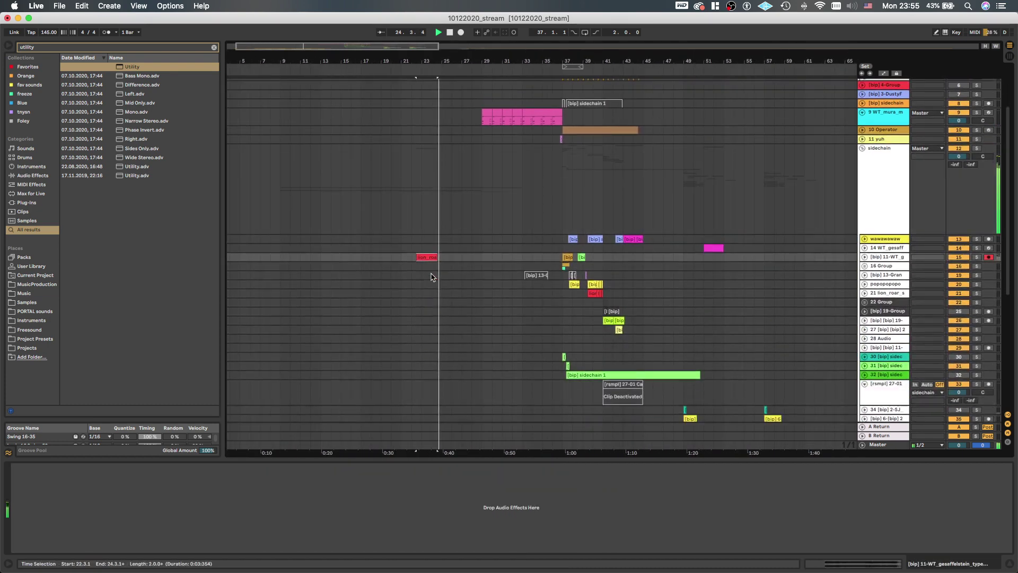
{"action": "scroll", "coordinate": [432, 276], "scroll_direction": "down", "scroll_amount": 3}
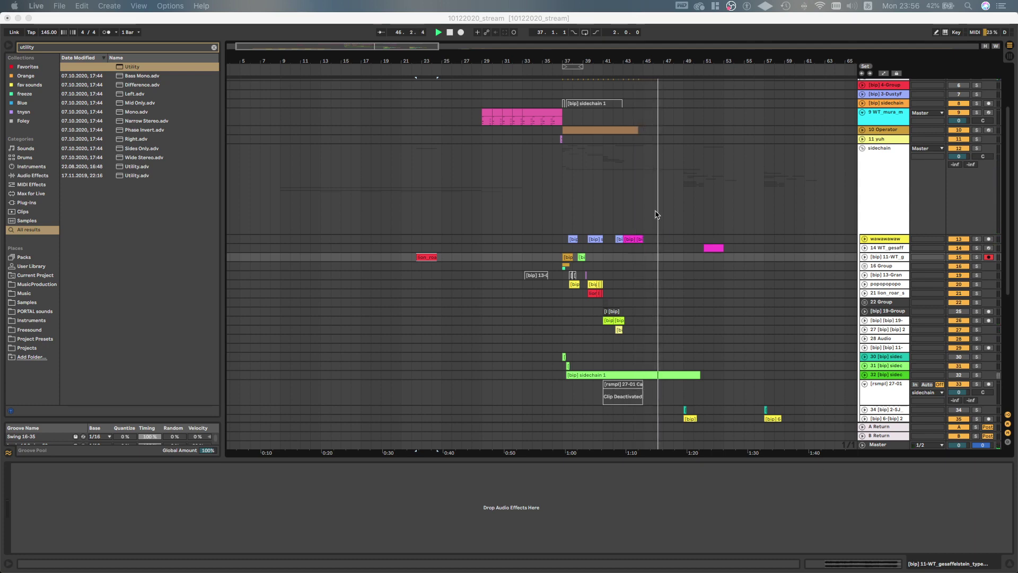
Stop playback and place the insert marker at 46.1.1 on the [bip] 11-WT_g track
{"action": "left_click", "coordinate": [663, 247]}
{"action": "key", "text": "space"}
{"action": "left_click", "coordinate": [662, 257]}
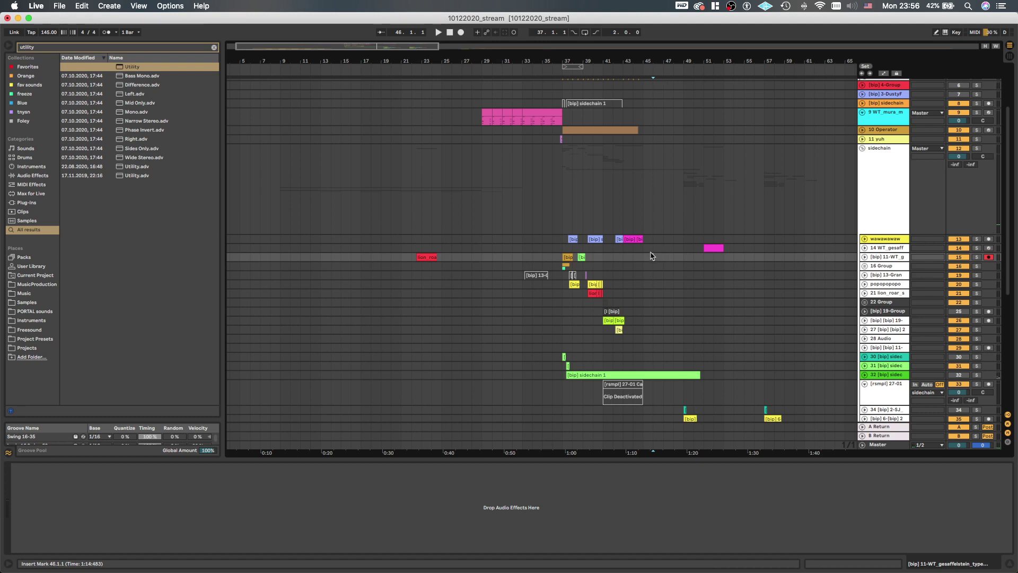